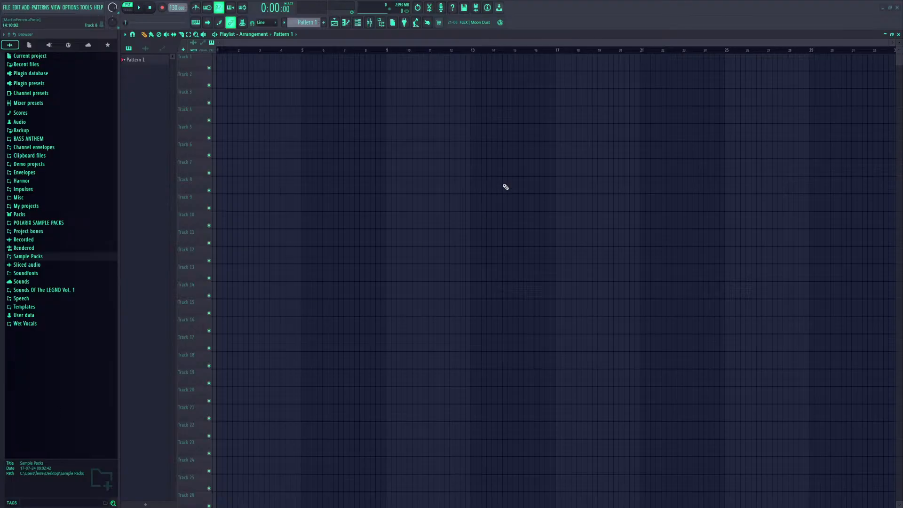
Open the Channel rack and filter it to the Unsorted channels
{"action": "left_click", "coordinate": [357, 23]}
{"action": "left_click", "coordinate": [608, 77]}
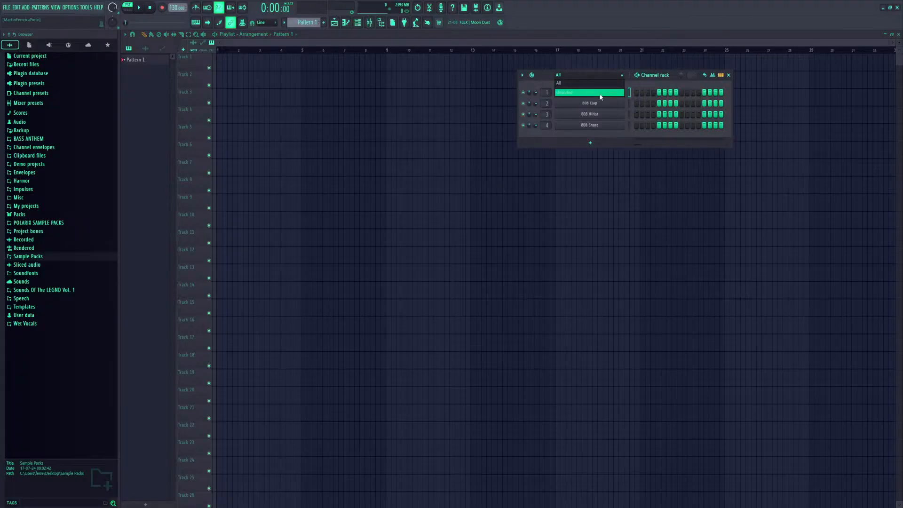
{"action": "left_click", "coordinate": [590, 91]}
Expand the AvAlanche Bigroom Kicks folder of the AvAlanche Bigroom For Ever Sample Pack within Sample Packs
{"action": "left_click", "coordinate": [45, 255]}
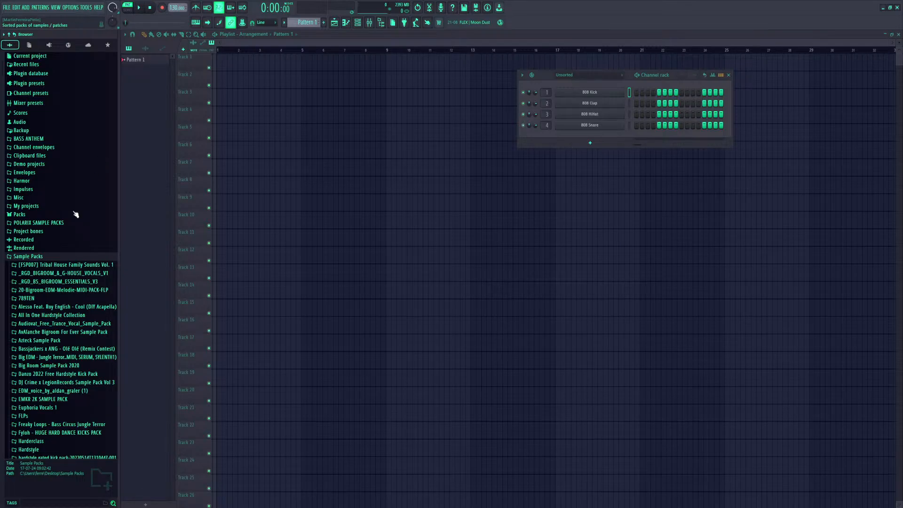
{"action": "left_click", "coordinate": [41, 231]}
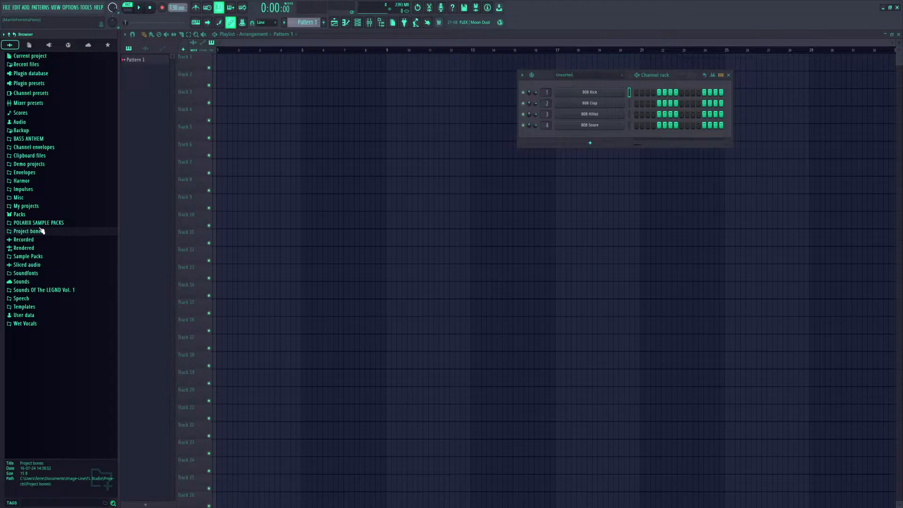
{"action": "left_click", "coordinate": [39, 256]}
{"action": "scroll", "coordinate": [63, 343], "scroll_direction": "down", "scroll_amount": 6}
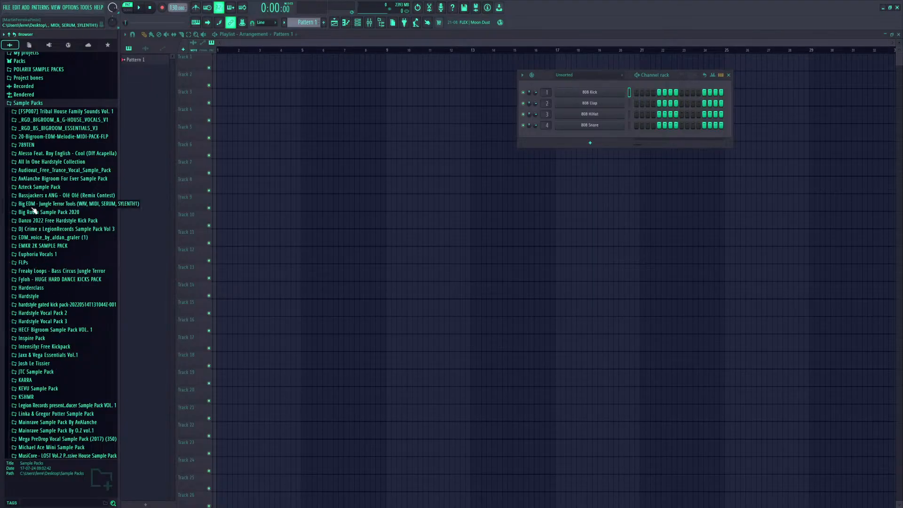
{"action": "left_click", "coordinate": [51, 179]}
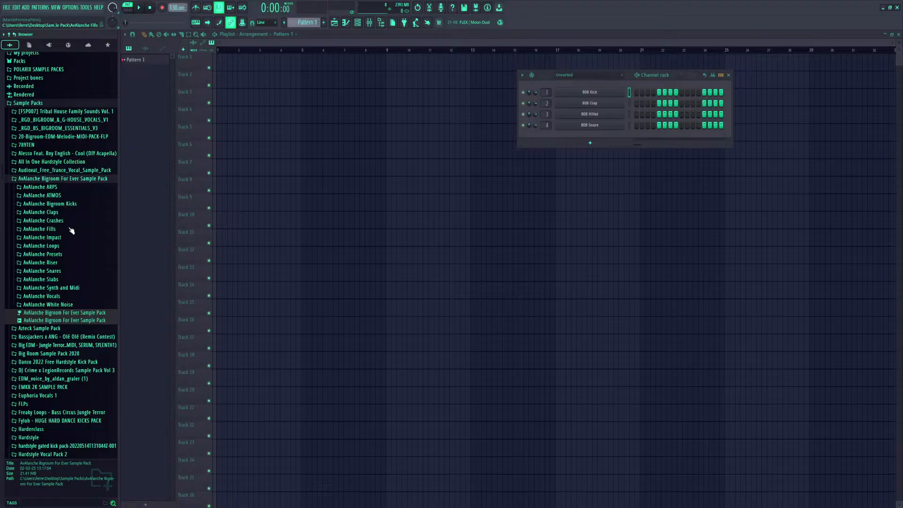
{"action": "left_click", "coordinate": [72, 204]}
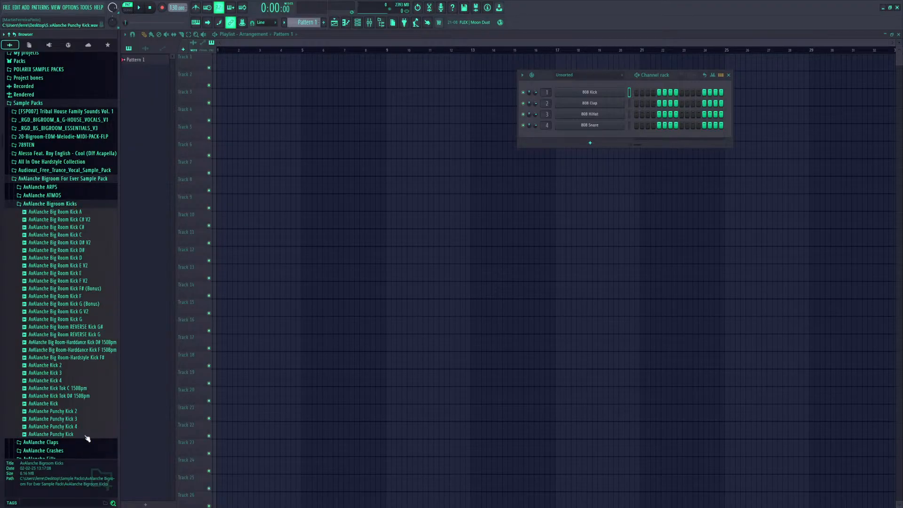
Audition the AvAlanche Punchy Kick samples along with AvAlanche Kick 3 and Kick 4
{"action": "left_click", "coordinate": [68, 419]}
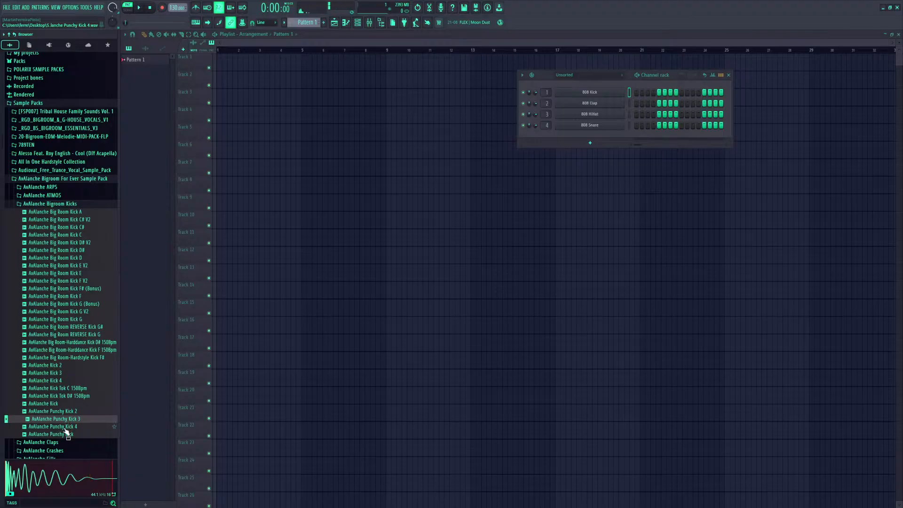
{"action": "key", "text": "Down"}
{"action": "key", "text": "Down"}
{"action": "scroll", "coordinate": [63, 399], "scroll_direction": "down", "scroll_amount": 3}
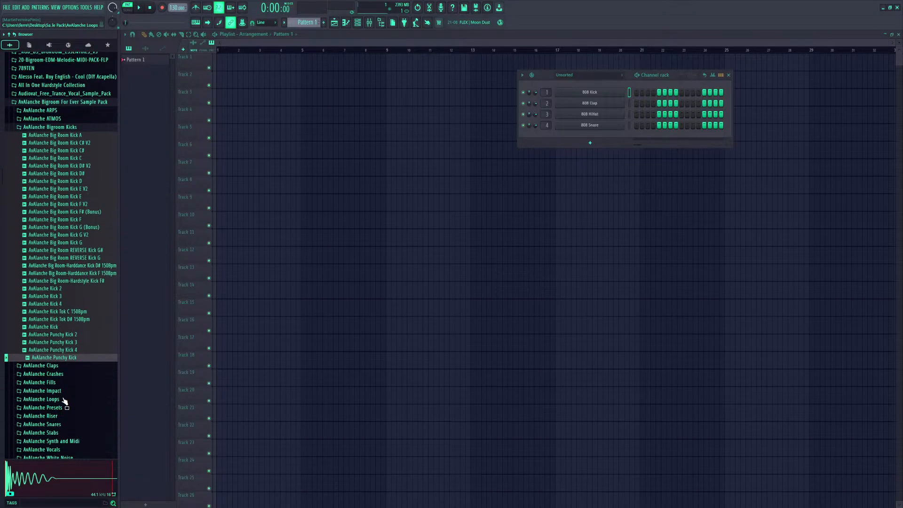
{"action": "left_click", "coordinate": [59, 343]}
{"action": "left_click", "coordinate": [59, 298]}
{"action": "left_click", "coordinate": [59, 304]}
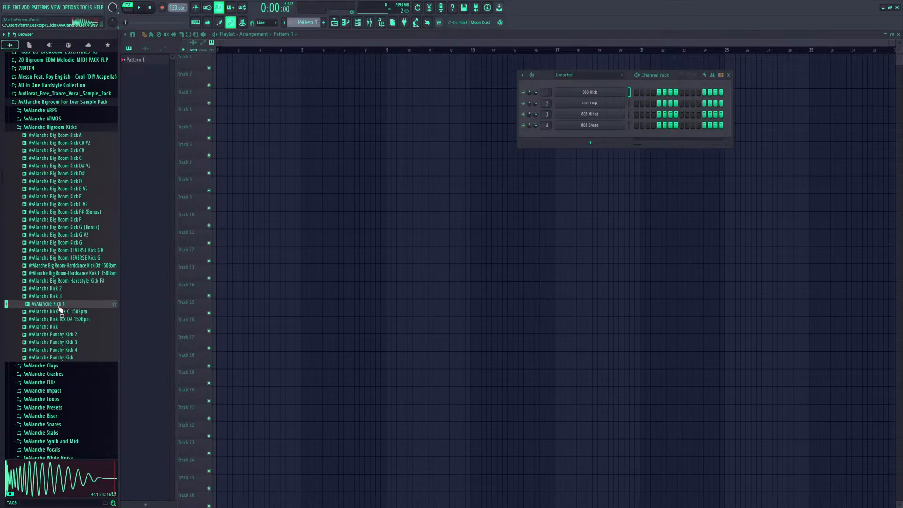
Place AvAlanche Kick 4 on every beat of bars 1–7 and 9–15 on Track 1 and play the song
{"action": "mouse_move", "coordinate": [59, 304]}
{"action": "left_mouse_down"}
{"action": "mouse_move", "coordinate": [225, 71]}
{"action": "mouse_move", "coordinate": [218, 67]}
{"action": "mouse_move", "coordinate": [532, 67]}
{"action": "left_mouse_up"}
{"action": "left_click", "coordinate": [127, 7]}
{"action": "key", "text": "space"}
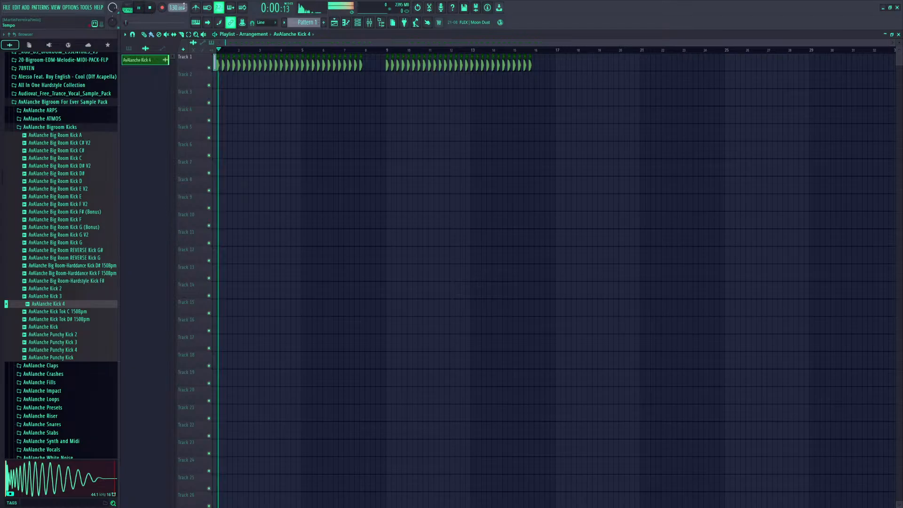
Enable Normalize and Remove DC offset for the AvAlanche Kick 4 clip and set its declicking mode to Transient (bleeding)
{"action": "double_click", "coordinate": [224, 64]}
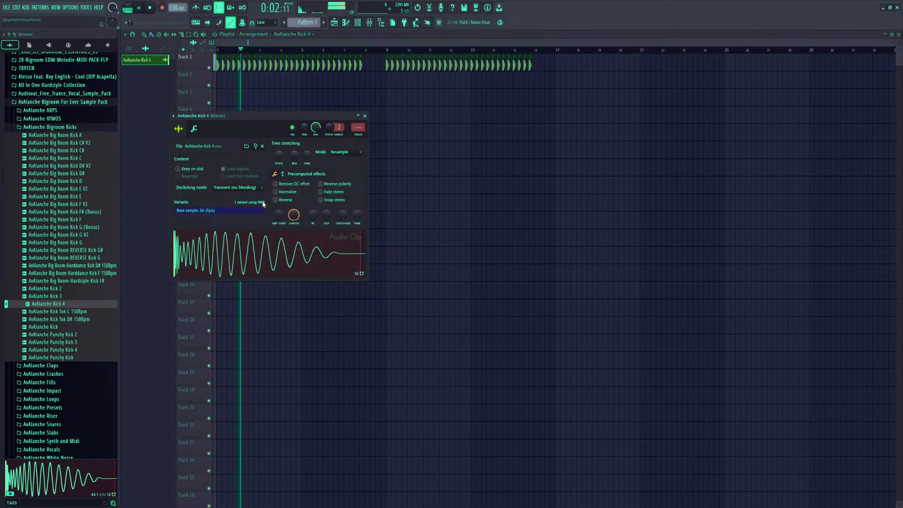
{"action": "left_click", "coordinate": [277, 192]}
{"action": "left_click", "coordinate": [278, 184]}
{"action": "left_click", "coordinate": [256, 188]}
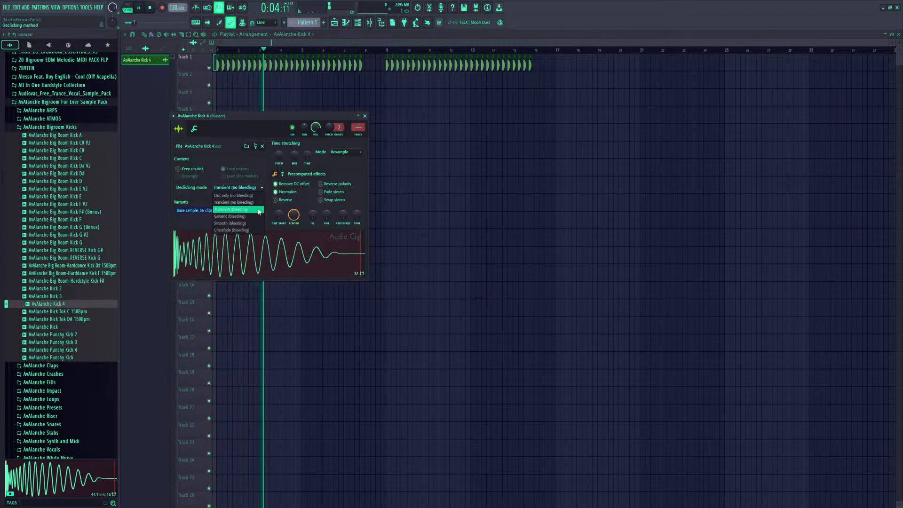
{"action": "left_click", "coordinate": [259, 209]}
{"action": "key", "text": "space"}
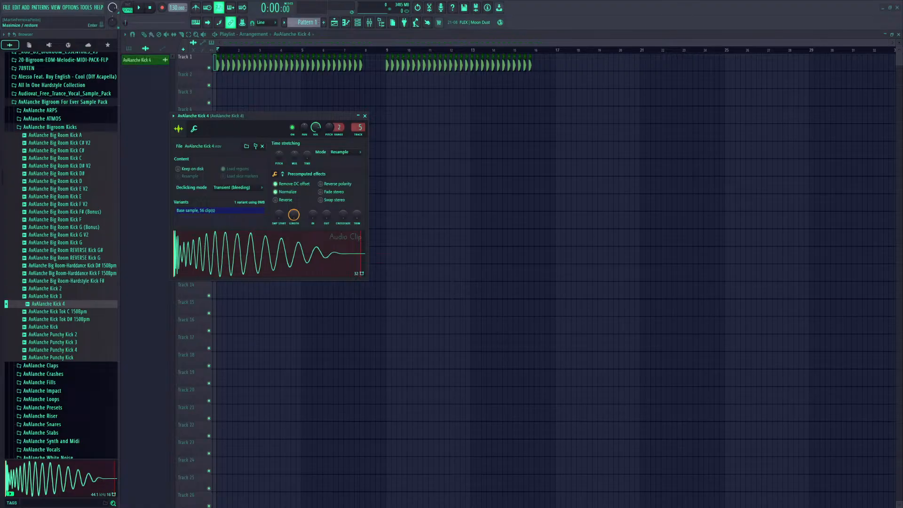
{"action": "left_click", "coordinate": [366, 116]}
Review the sample settings of AvAlanche Kick 4, including its declicking mode and precomputed effects
{"action": "scroll", "coordinate": [336, 55], "scroll_direction": "up", "scroll_amount": 5}
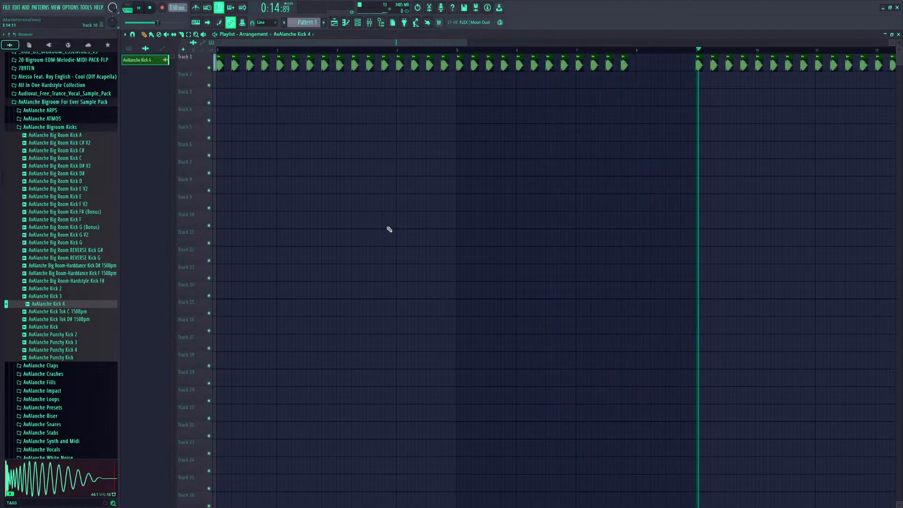
{"action": "double_click", "coordinate": [356, 62]}
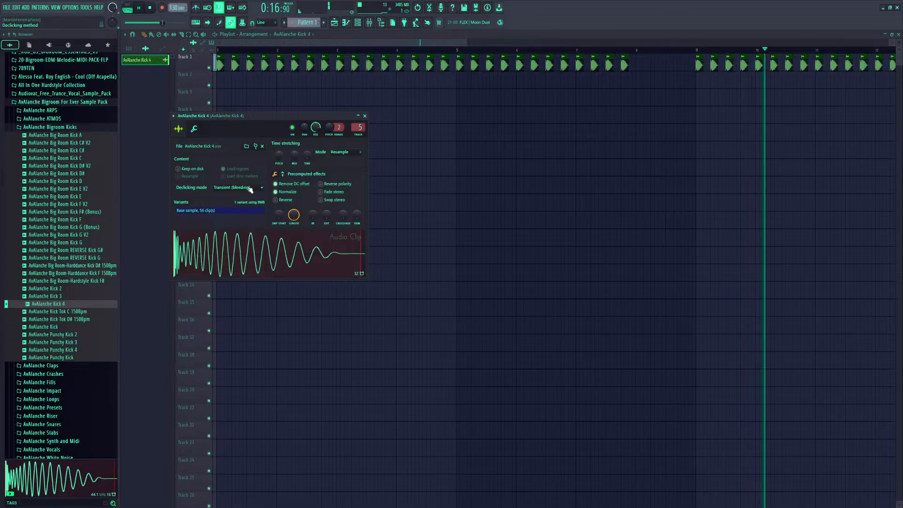
{"action": "scroll", "coordinate": [274, 56], "scroll_direction": "up", "scroll_amount": 2}
{"action": "scroll", "coordinate": [274, 56], "scroll_direction": "up", "scroll_amount": 3}
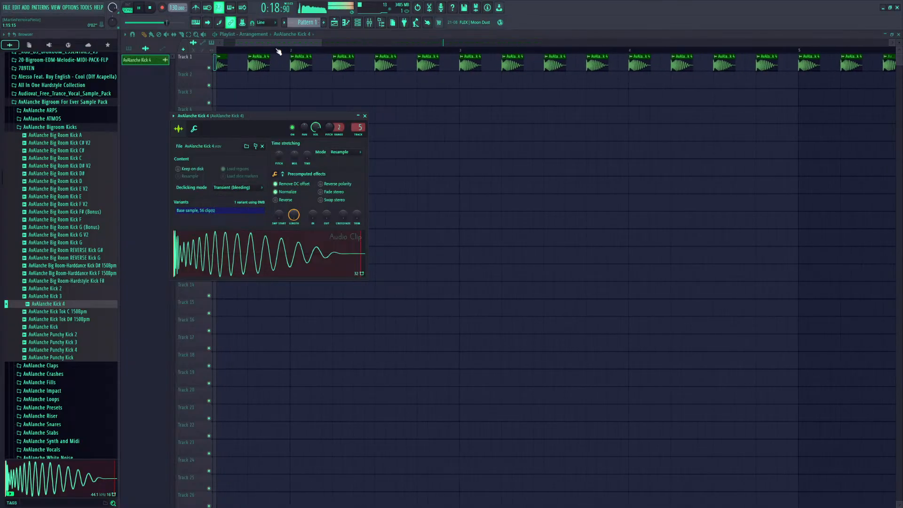
{"action": "left_click", "coordinate": [365, 116]}
Trim the ends of all kick clips on Track 1 slightly during playback and switch the picker to pattern clips
{"action": "key", "text": "space"}
{"action": "key", "text": "space"}
{"action": "left_click", "coordinate": [203, 62]}
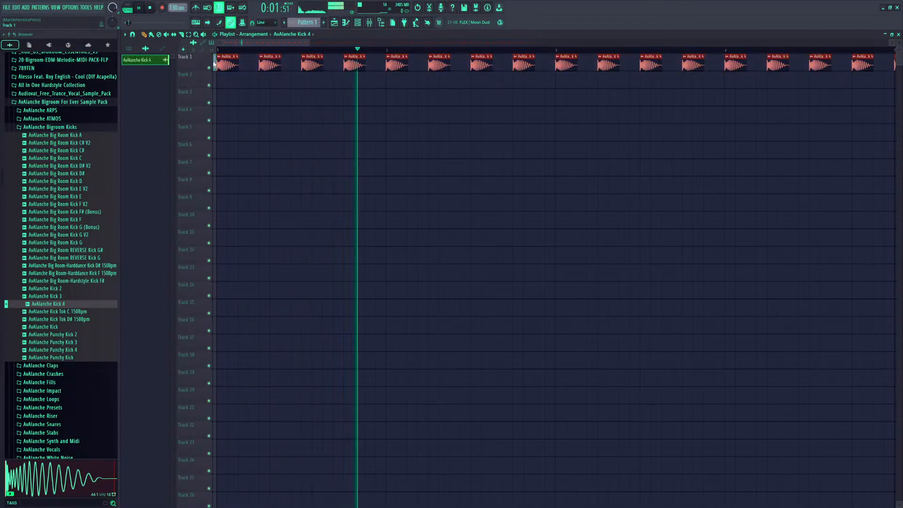
{"action": "left_click_drag", "start_coordinate": [238, 59], "coordinate": [233, 59]}
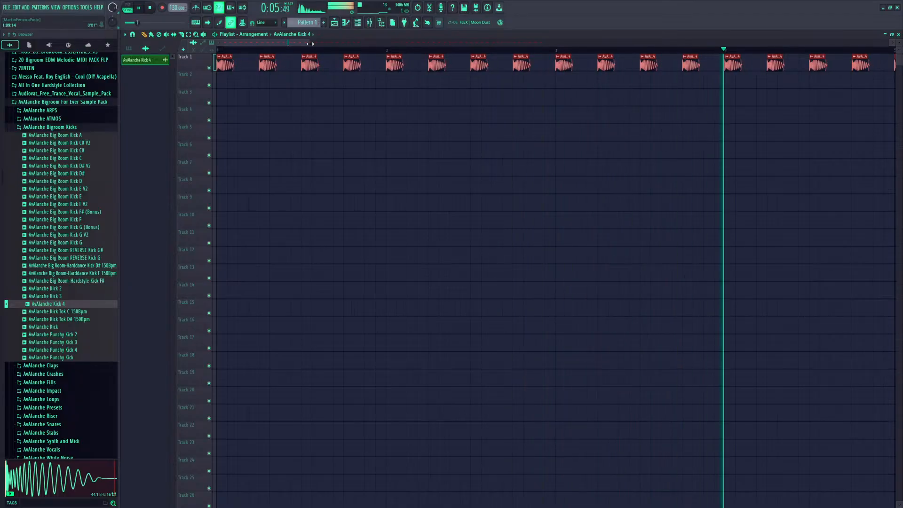
{"action": "left_click_drag", "start_coordinate": [309, 43], "coordinate": [700, 45]}
{"action": "left_click", "coordinate": [340, 121], "text": "ctrl"}
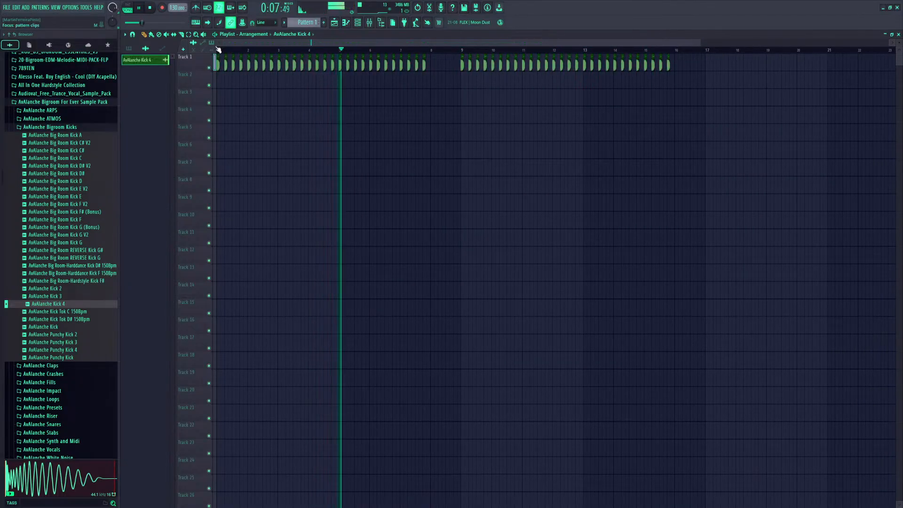
{"action": "left_click", "coordinate": [129, 48]}
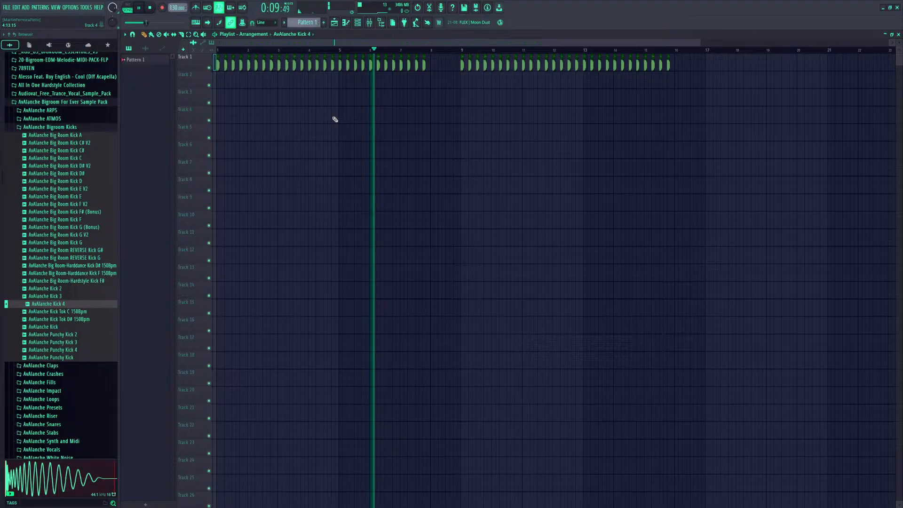
{"action": "key", "text": "space"}
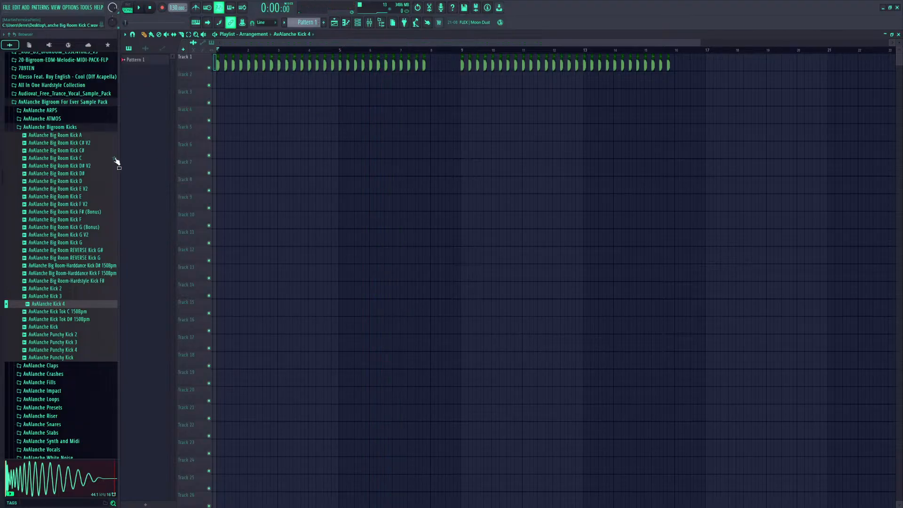
Audition the AvAlanche Big Room Kick G, G V2 and G (Bonus) samples and collapse their sample pack folder
{"action": "left_click", "coordinate": [50, 128]}
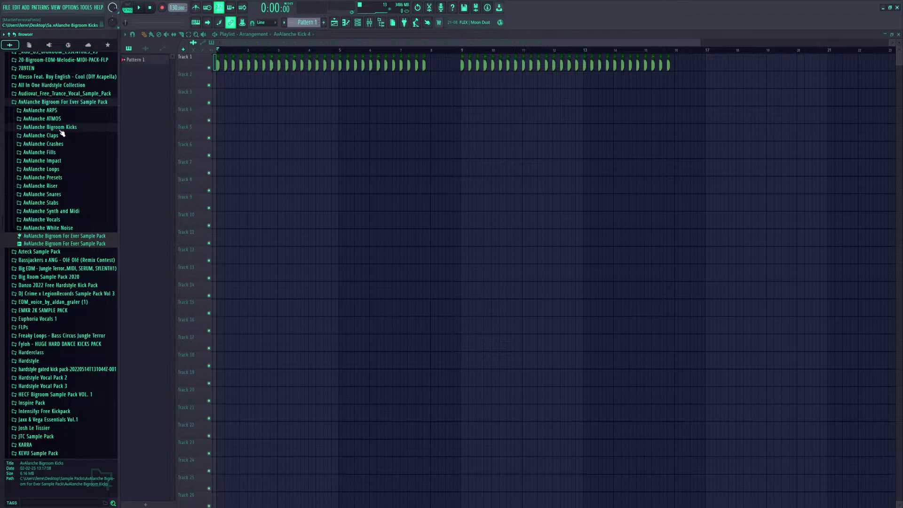
{"action": "left_click", "coordinate": [50, 128]}
{"action": "left_click", "coordinate": [56, 243]}
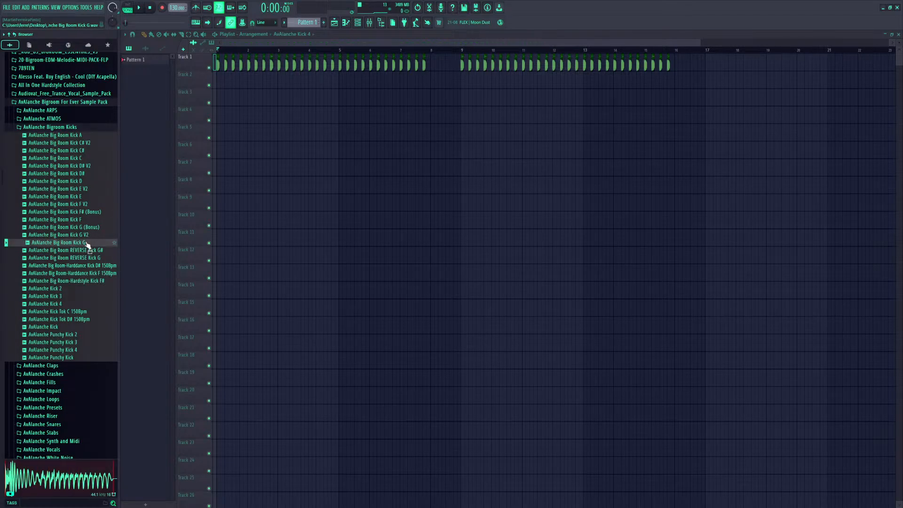
{"action": "key", "text": "Up"}
{"action": "key", "text": "Up"}
{"action": "key", "text": "Down"}
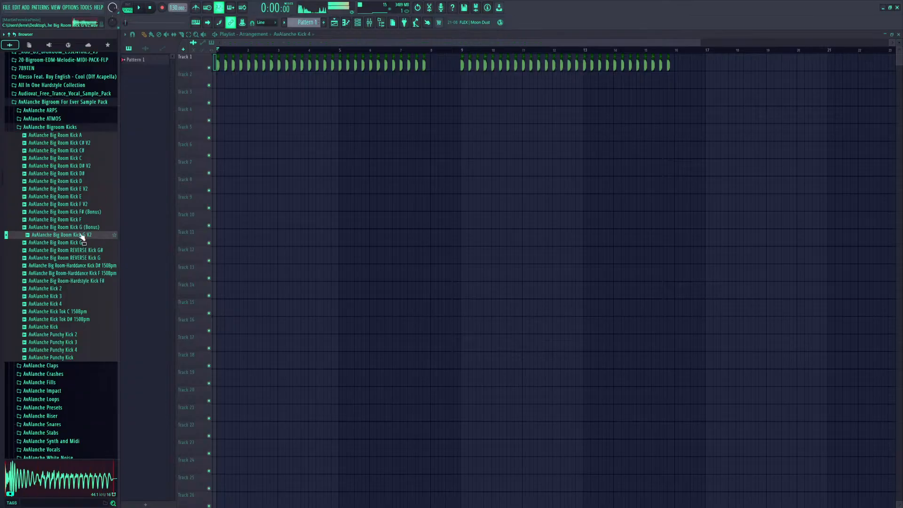
{"action": "left_click", "coordinate": [50, 127]}
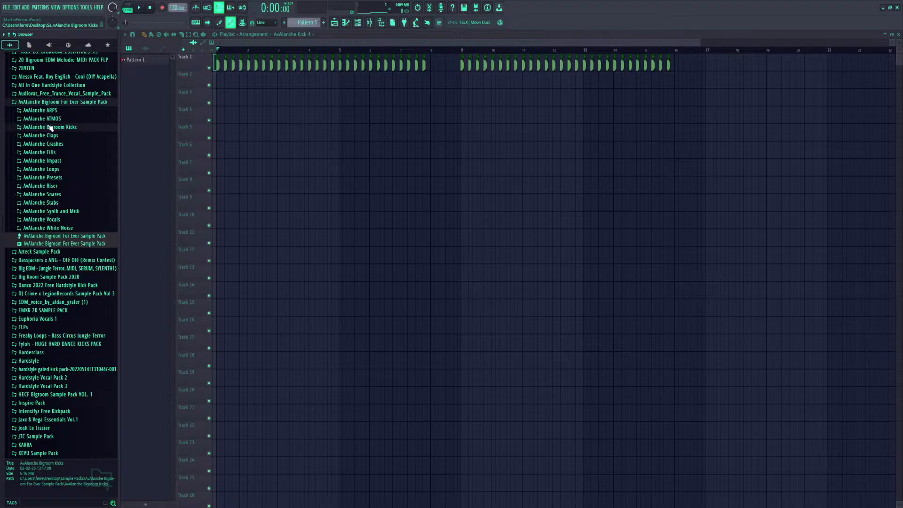
{"action": "left_click", "coordinate": [61, 102]}
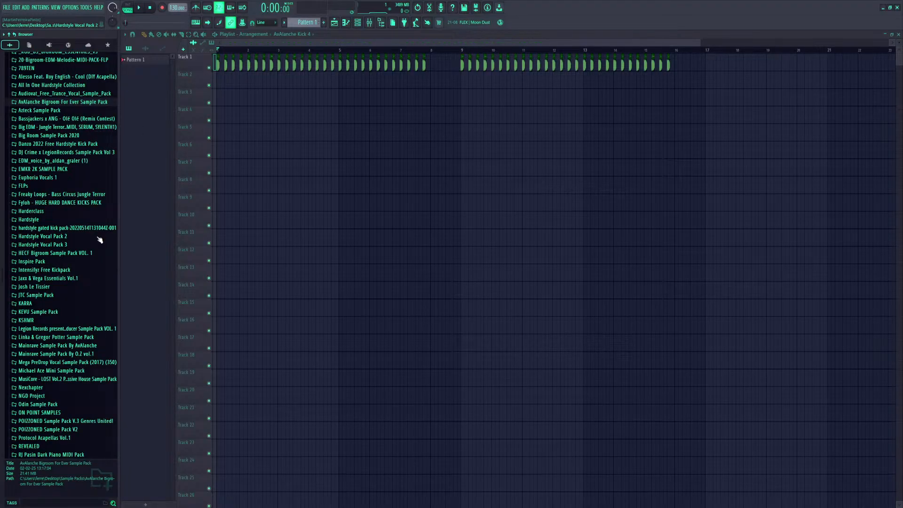
{"action": "scroll", "coordinate": [73, 325], "scroll_direction": "down", "scroll_amount": 6}
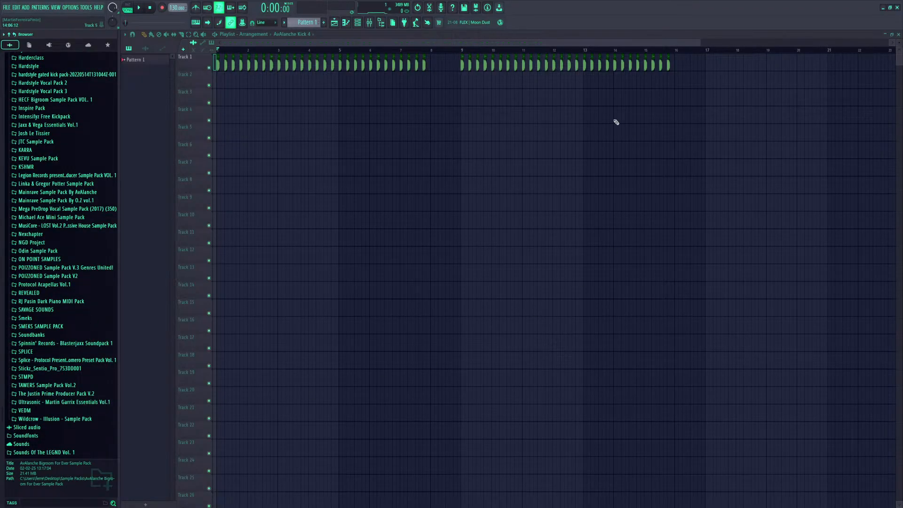
Add a Spire-1.5 synth channel to the Channel rack
{"action": "scroll", "coordinate": [241, 56], "scroll_direction": "up", "scroll_amount": 3}
{"action": "scroll", "coordinate": [236, 44], "scroll_direction": "up", "scroll_amount": 2}
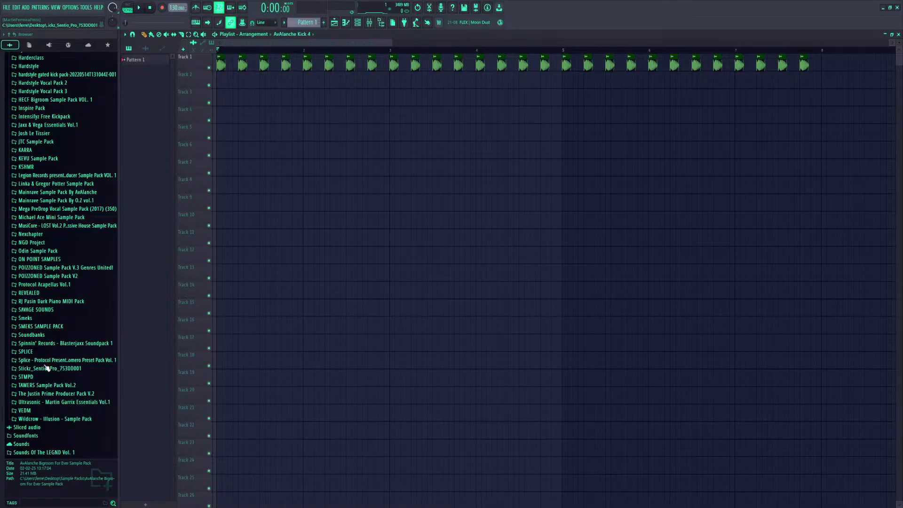
{"action": "left_click", "coordinate": [357, 22]}
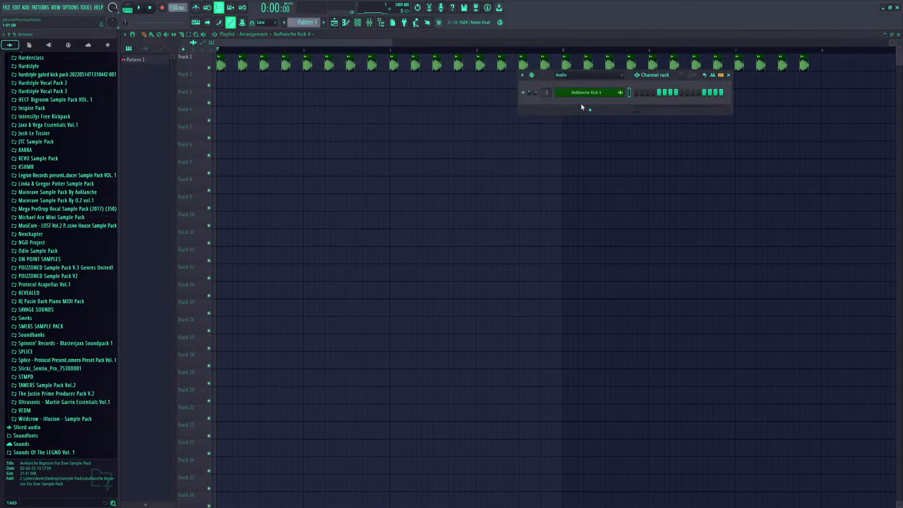
{"action": "left_click", "coordinate": [582, 108]}
{"action": "left_click", "coordinate": [580, 133]}
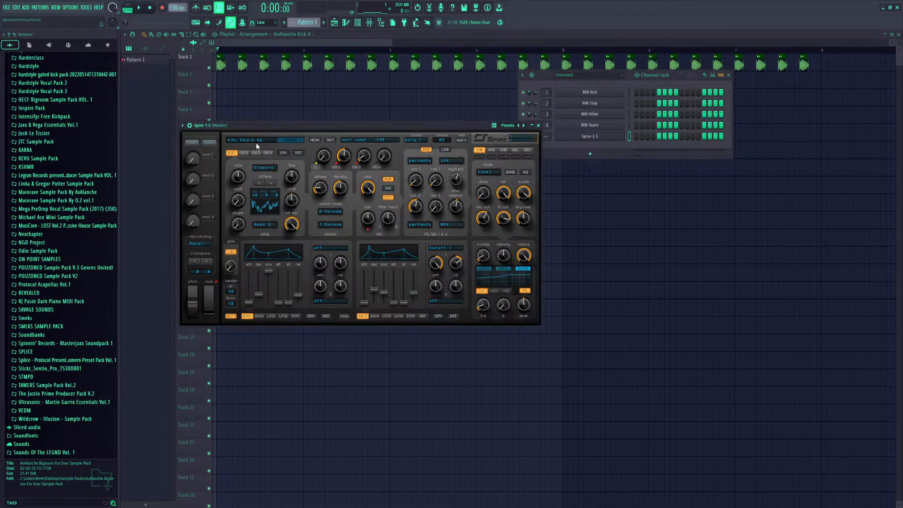
Load the BA Sub Bass preset from Spire's Factory Sounds Basses folder
{"action": "left_click", "coordinate": [256, 141]}
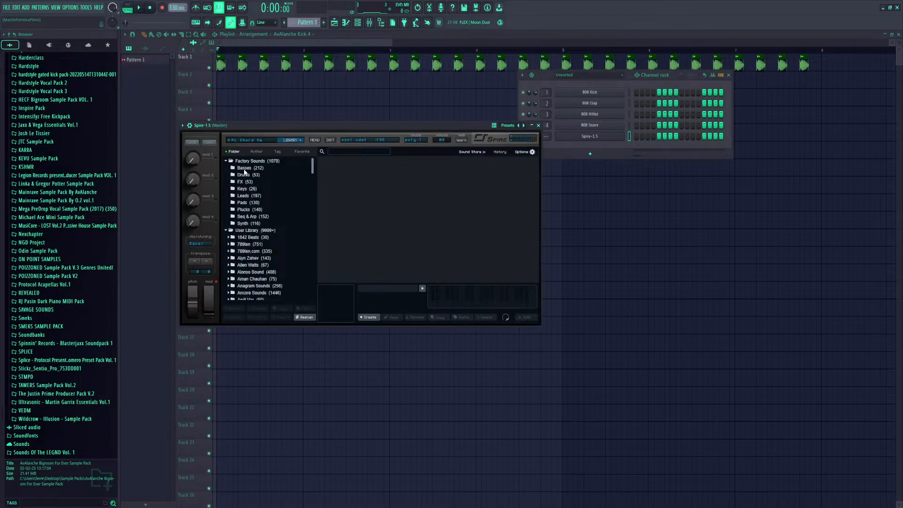
{"action": "left_click", "coordinate": [296, 168]}
{"action": "left_click_drag", "start_coordinate": [368, 281], "coordinate": [493, 281]}
{"action": "left_click", "coordinate": [360, 271]}
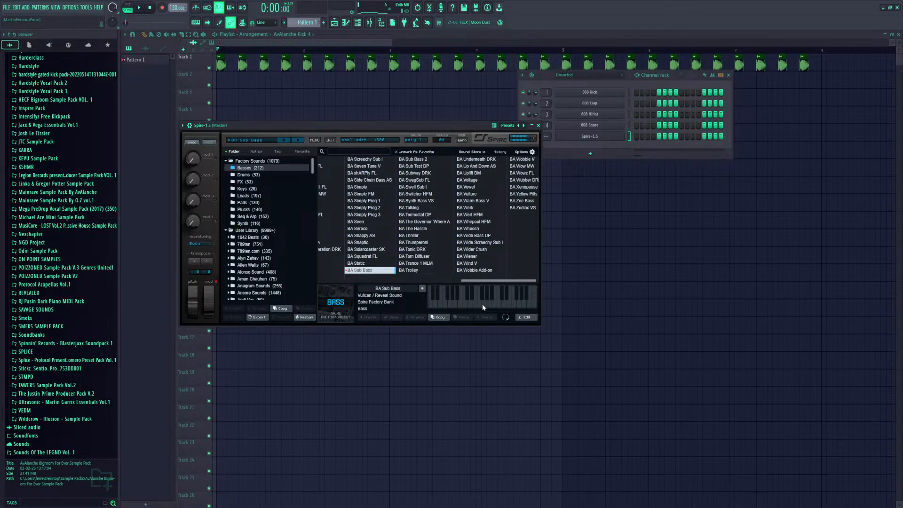
{"action": "left_click", "coordinate": [249, 140]}
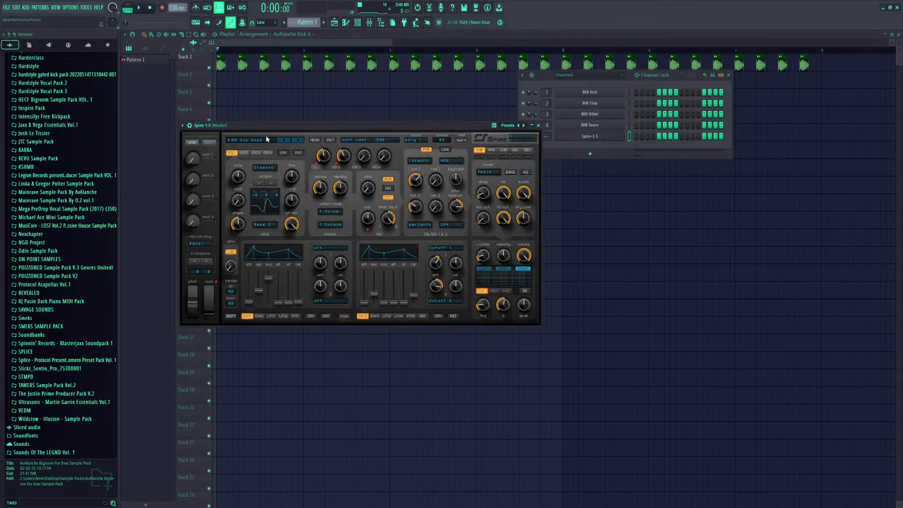
Draw a one-beat G3 note at the start of bar 1 in the Spire channel's piano roll
{"action": "left_click", "coordinate": [346, 24]}
{"action": "left_click", "coordinate": [141, 254]}
{"action": "left_click_drag", "start_coordinate": [142, 252], "coordinate": [141, 266]}
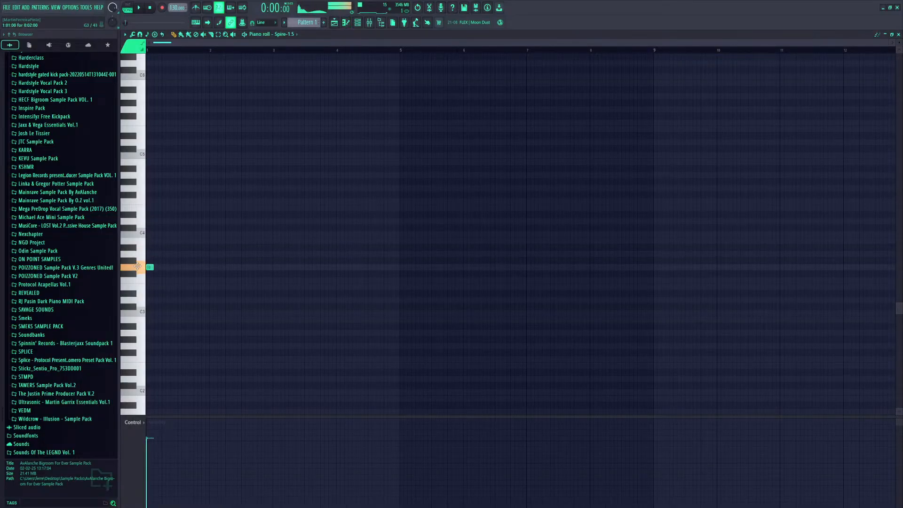
{"action": "left_click", "coordinate": [162, 266]}
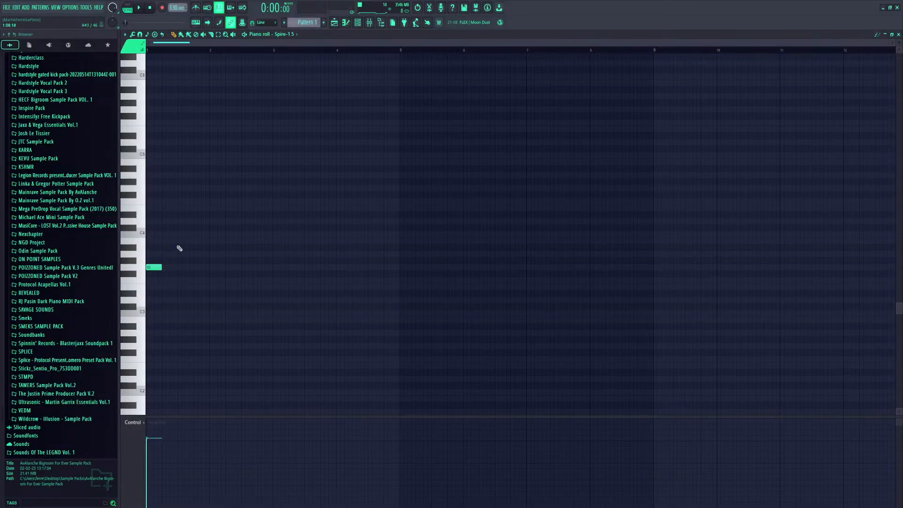
Raise the Spire bass note an octave to G4, audition it, and repeat it on every beat of bar 1
{"action": "key", "text": "ctrl+Up"}
{"action": "left_click", "coordinate": [128, 8]}
{"action": "key", "text": "space"}
{"action": "key", "text": "space"}
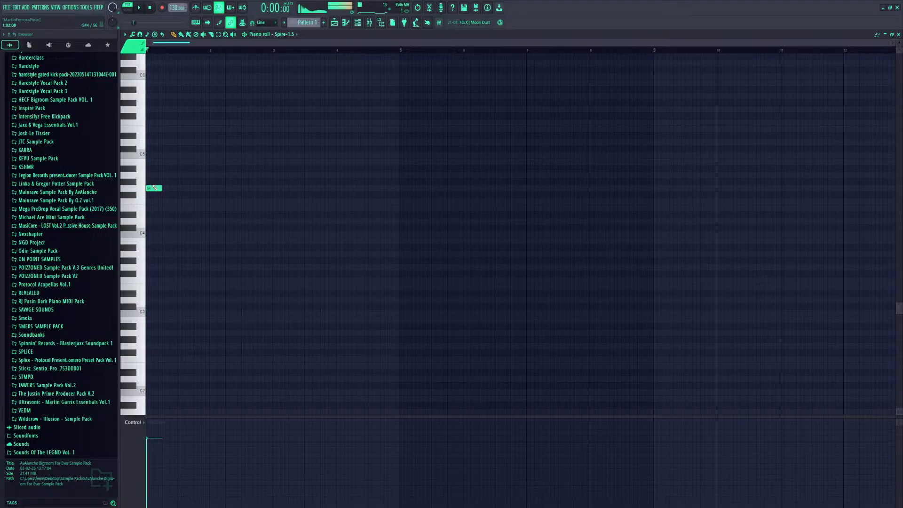
{"action": "key", "text": "b"}
{"action": "left_click_drag", "start_coordinate": [168, 189], "coordinate": [203, 189]}
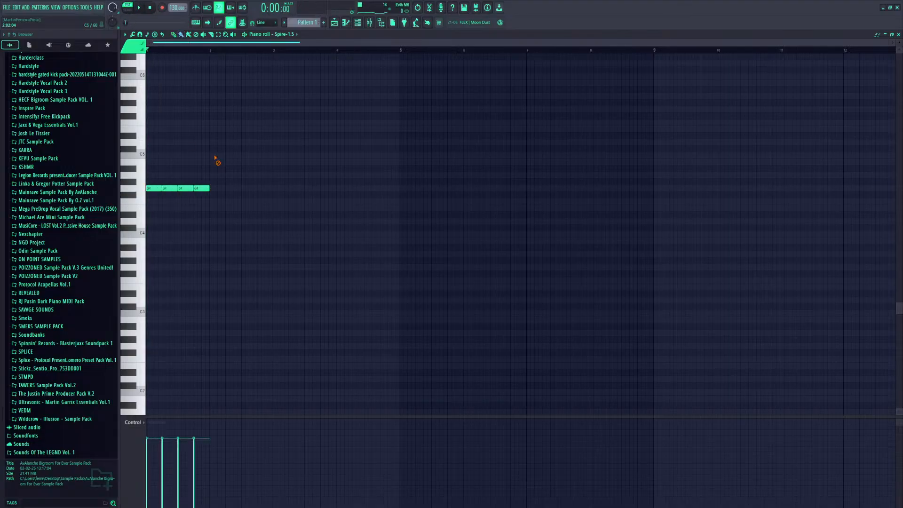
Route the Spire channel to mixer track 6 and apply CamelCrusher's Tube Warmth patch with the distortion Tube at 5%
{"action": "left_click", "coordinate": [357, 22]}
{"action": "key", "text": "ctrl+l"}
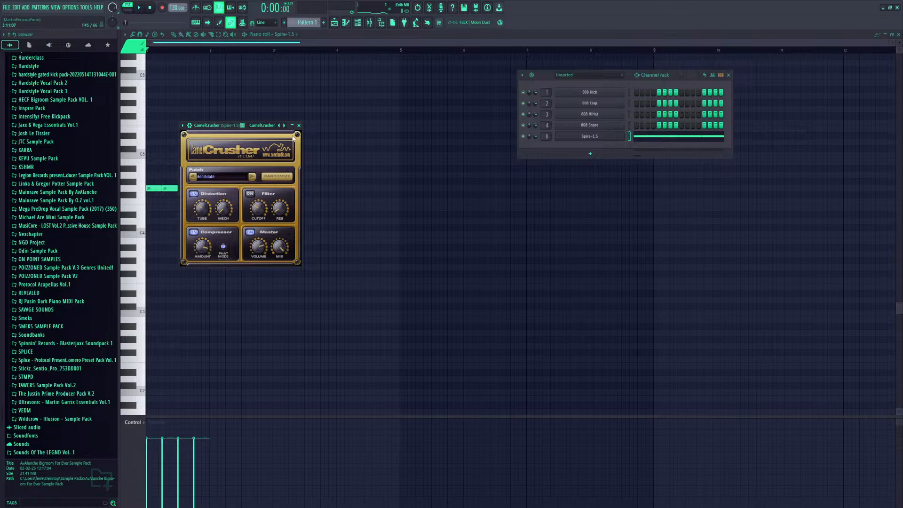
{"action": "left_click", "coordinate": [236, 174]}
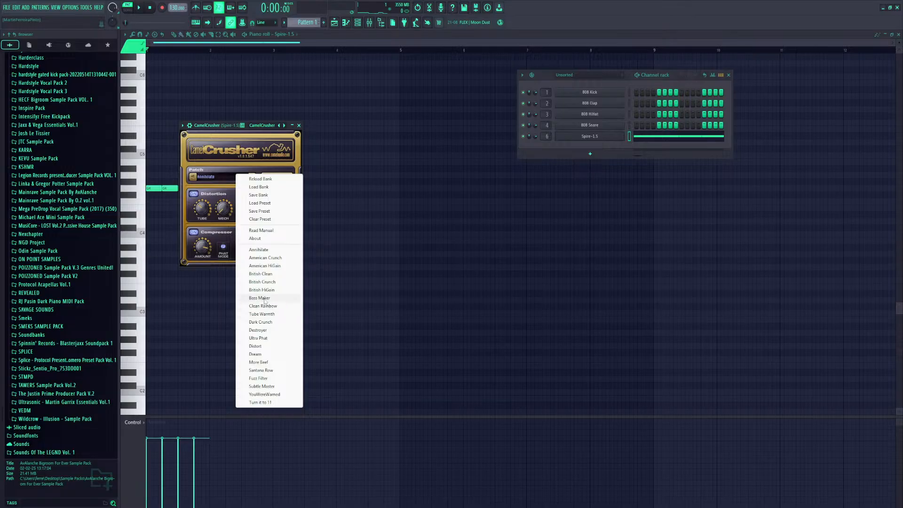
{"action": "left_click", "coordinate": [265, 314]}
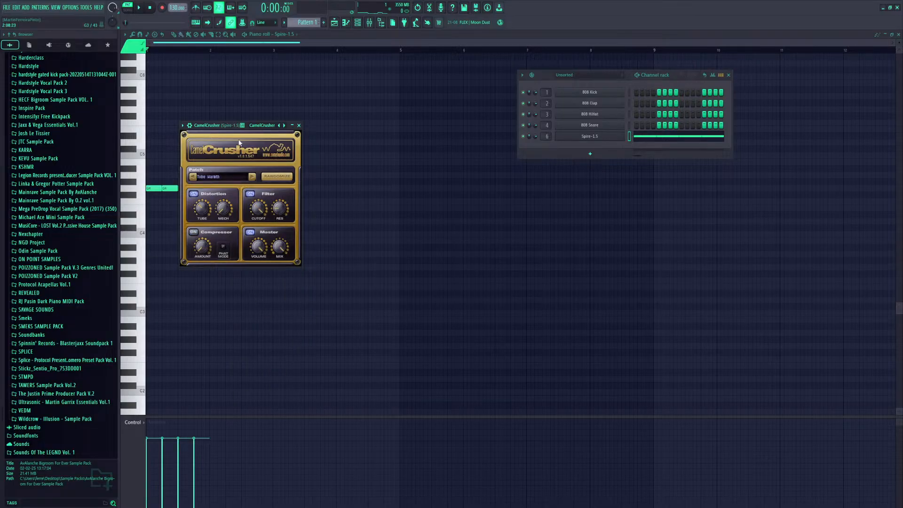
{"action": "left_click_drag", "start_coordinate": [226, 125], "coordinate": [252, 130]}
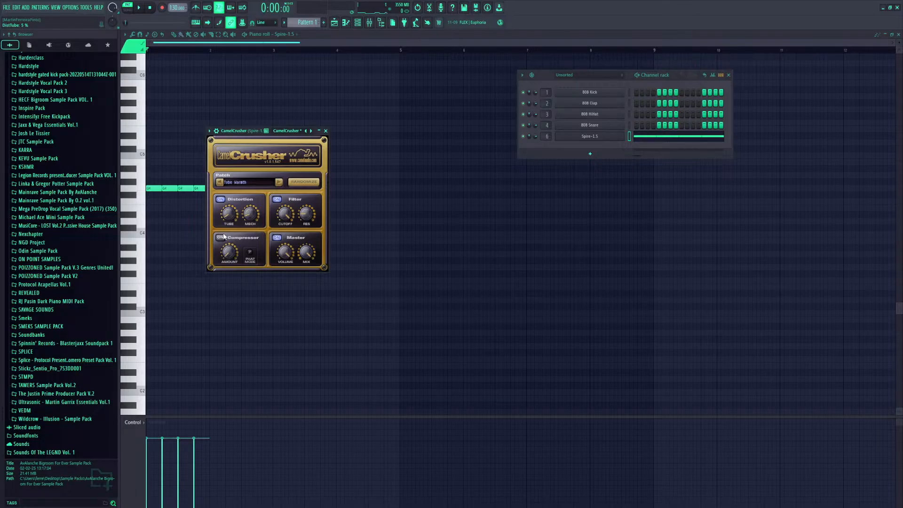
{"action": "key", "text": "space"}
{"action": "key", "text": "space"}
{"action": "left_click", "coordinate": [325, 130]}
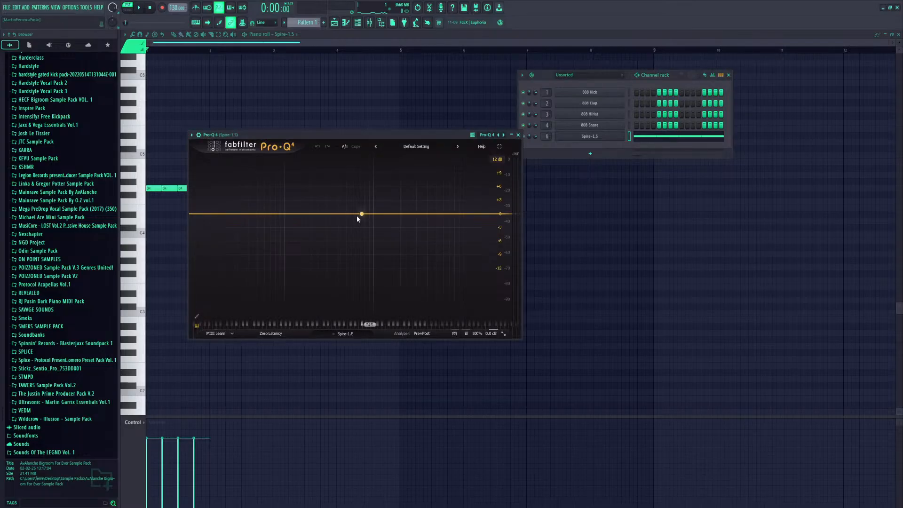
Add a 36 dB/oct high cut at about 172 Hz in the Spire track's Pro-Q 4 and use Linear Phase processing
{"action": "double_click", "coordinate": [305, 214]}
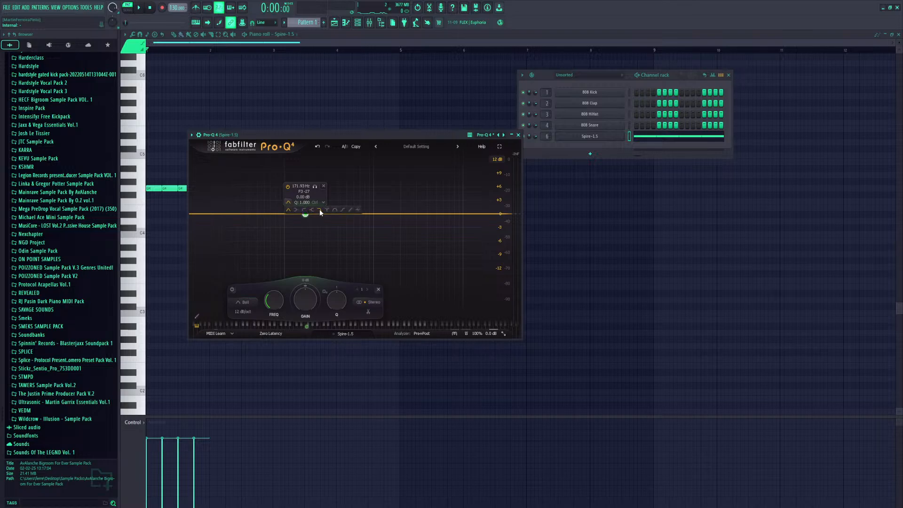
{"action": "left_click", "coordinate": [320, 210]}
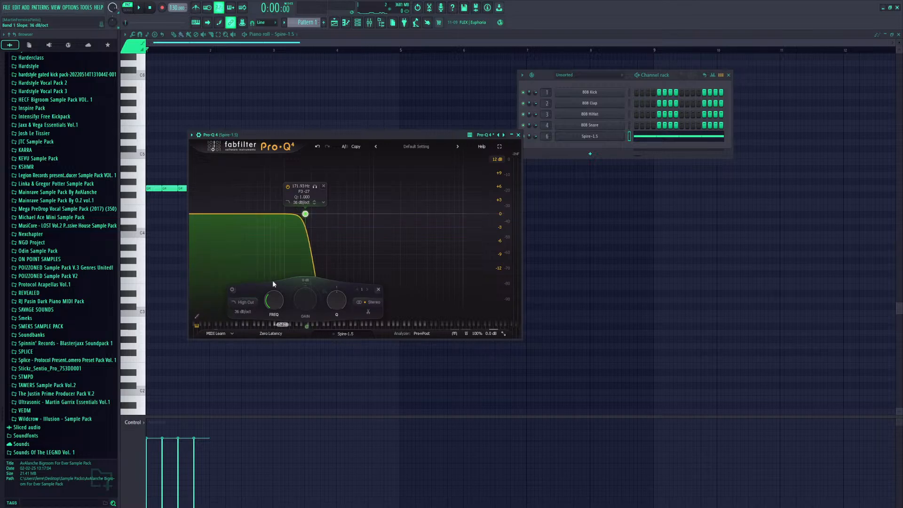
{"action": "left_click", "coordinate": [267, 334]}
{"action": "left_click", "coordinate": [266, 359]}
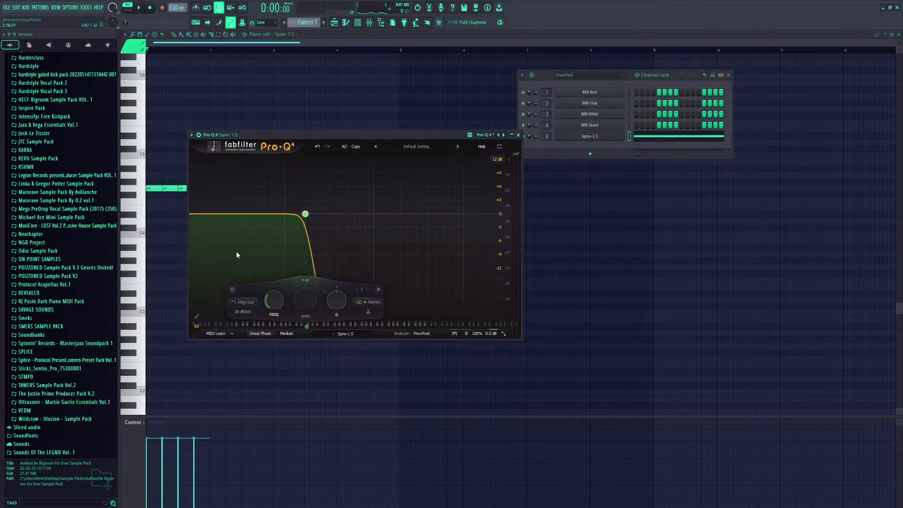
Add a Brickwall low cut at 20 Hz to the Spire track's Pro-Q 4 and audition the filtered bass
{"action": "left_click", "coordinate": [222, 215]}
{"action": "left_click", "coordinate": [206, 202]}
{"action": "left_click", "coordinate": [223, 210]}
{"action": "left_click_drag", "start_coordinate": [219, 202], "coordinate": [219, 197]}
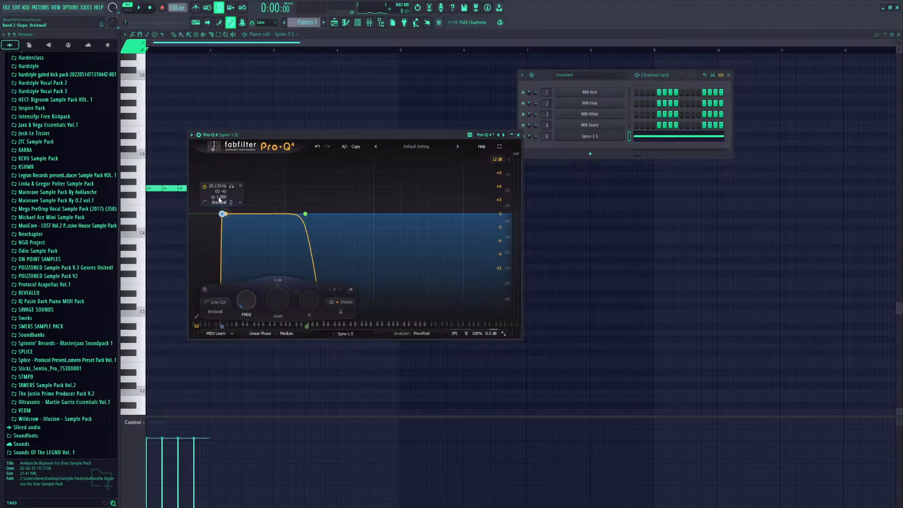
{"action": "double_click", "coordinate": [216, 187]}
{"action": "type", "text": "20"}
{"action": "key", "text": "Return"}
{"action": "left_click_drag", "start_coordinate": [451, 134], "coordinate": [375, 149]}
{"action": "key", "text": "space"}
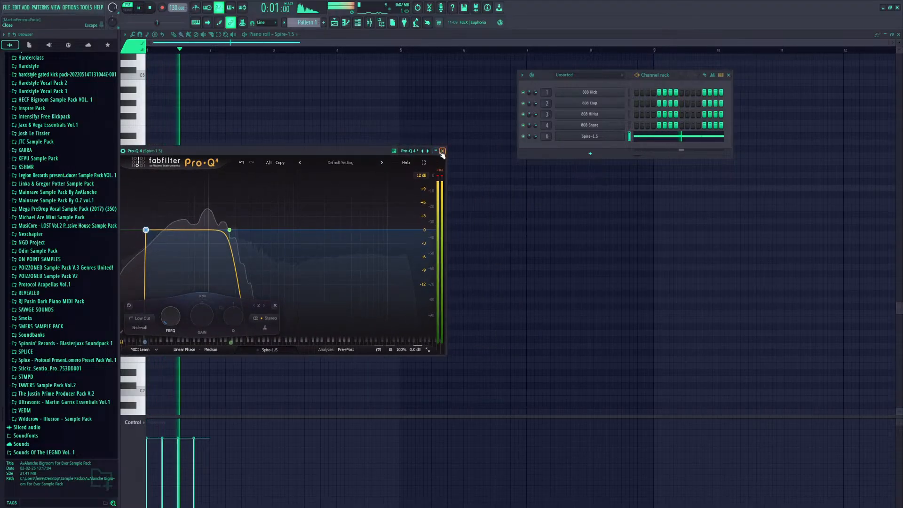
{"action": "left_click", "coordinate": [438, 151]}
{"action": "key", "text": "space"}
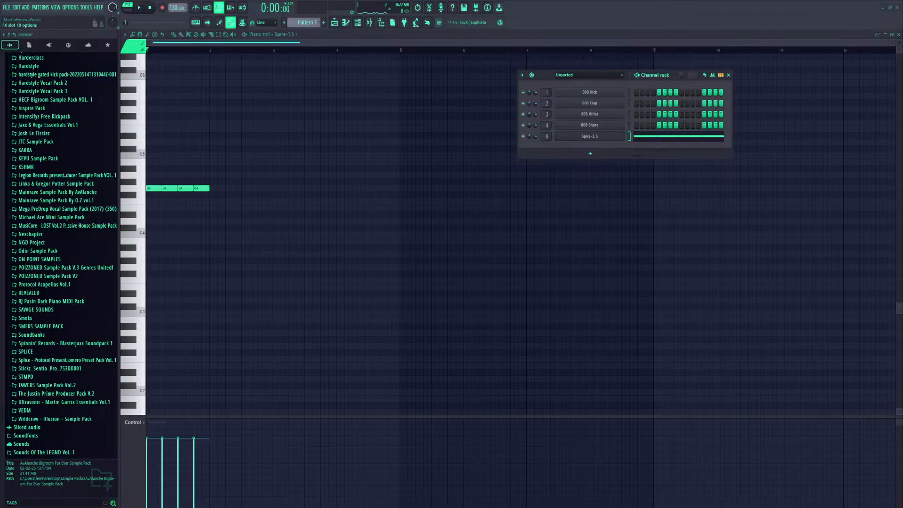
Apply the second ducking curve preset in the Spire track's Kickstart 2 during playback and switch to the playlist
{"action": "key", "text": "space"}
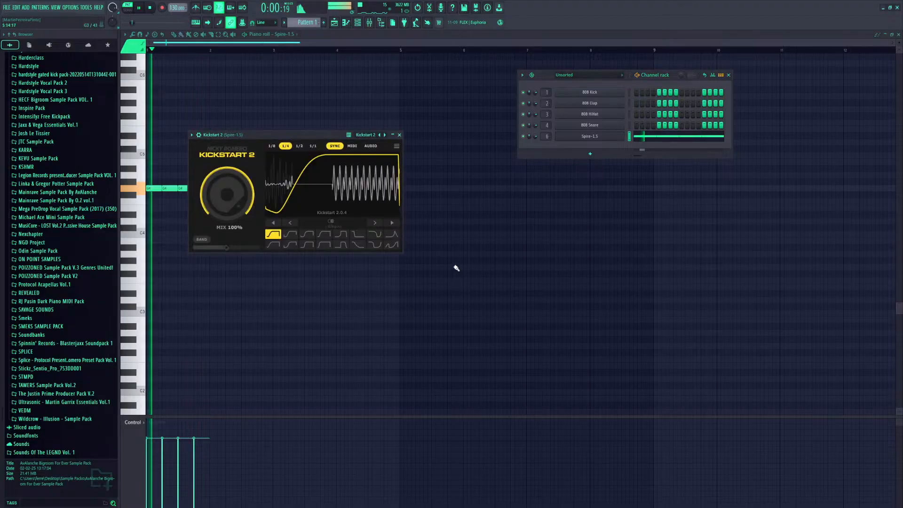
{"action": "left_click", "coordinate": [290, 234]}
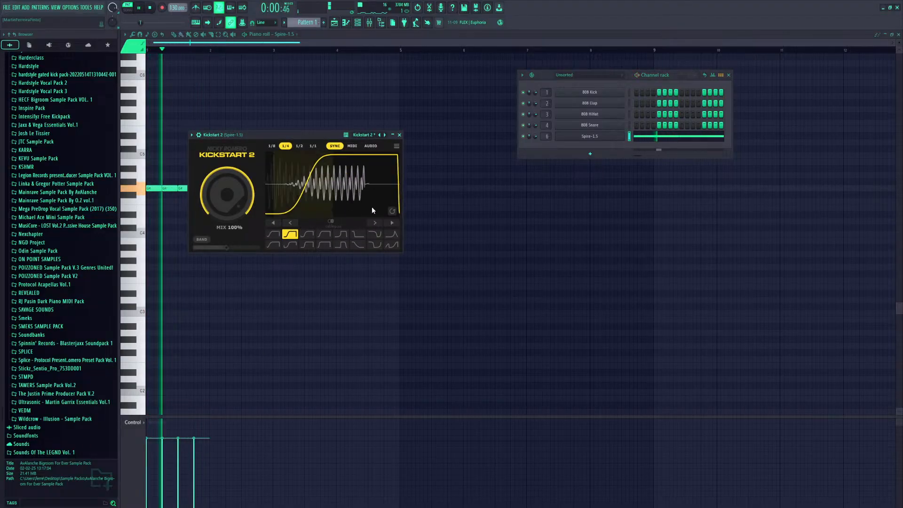
{"action": "left_click", "coordinate": [400, 135]}
{"action": "left_click", "coordinate": [334, 22]}
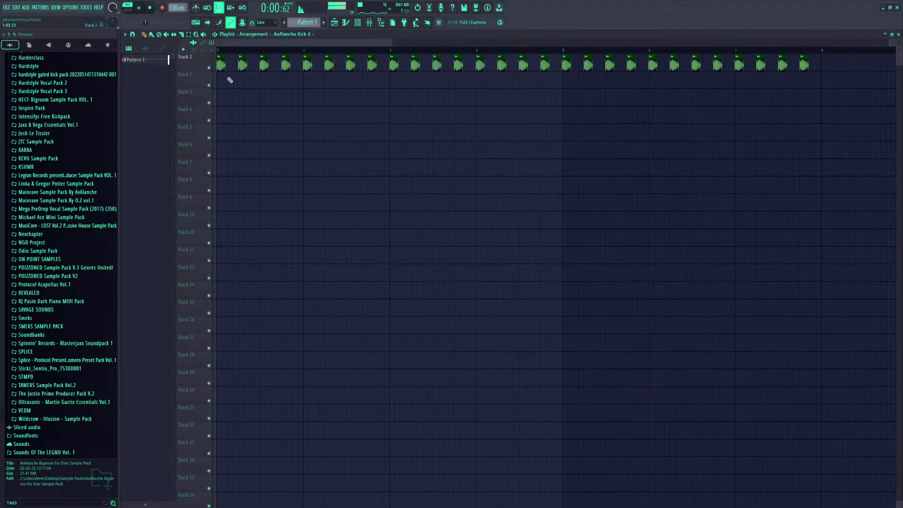
{"action": "left_click_drag", "start_coordinate": [222, 82], "coordinate": [598, 87]}
{"action": "key", "text": "space"}
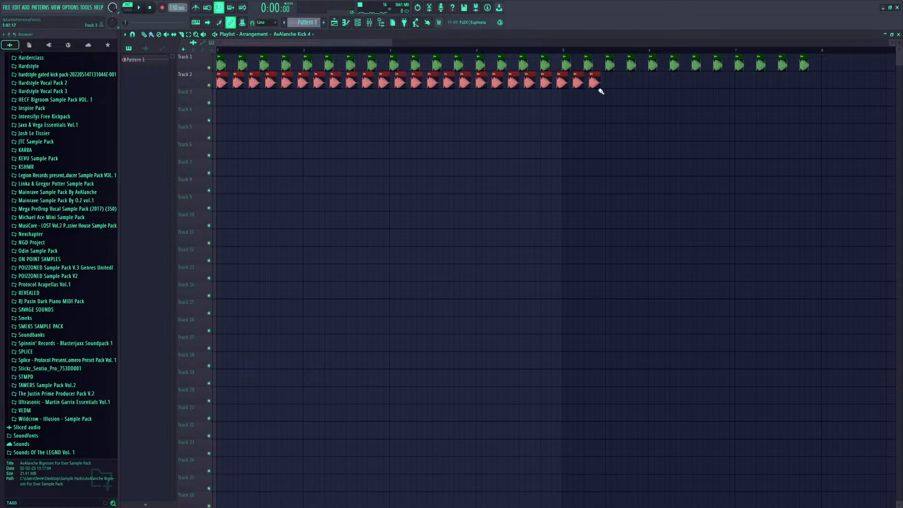
{"action": "right_click", "coordinate": [597, 87]}
Paint Pattern 1 clips on Track 2 across bars 1 to 7 and play them with the kicks
{"action": "left_click", "coordinate": [135, 59]}
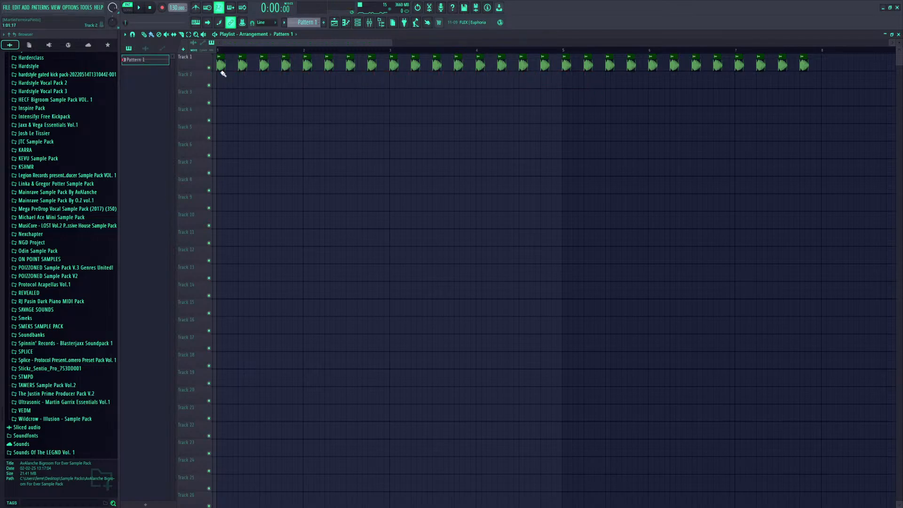
{"action": "mouse_move", "coordinate": [223, 81]}
{"action": "left_mouse_down"}
{"action": "mouse_move", "coordinate": [615, 97]}
{"action": "mouse_move", "coordinate": [728, 149]}
{"action": "left_mouse_up"}
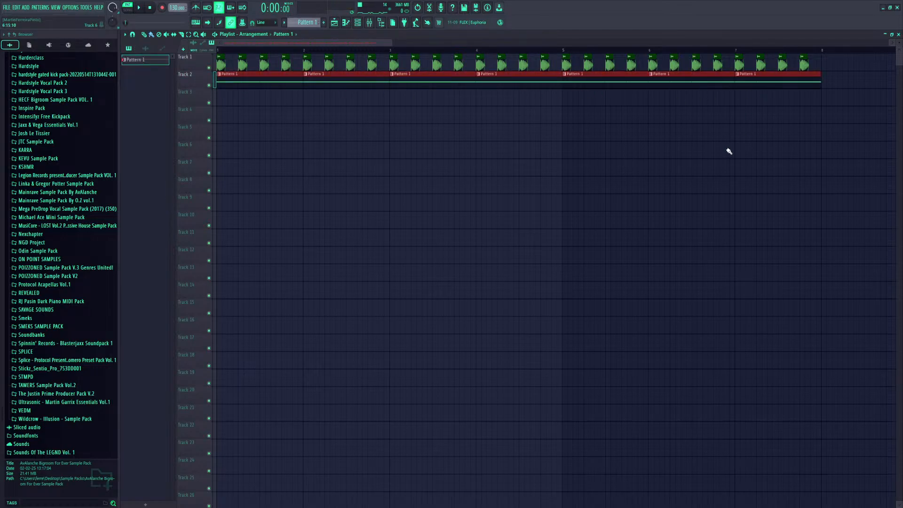
{"action": "key", "text": "space"}
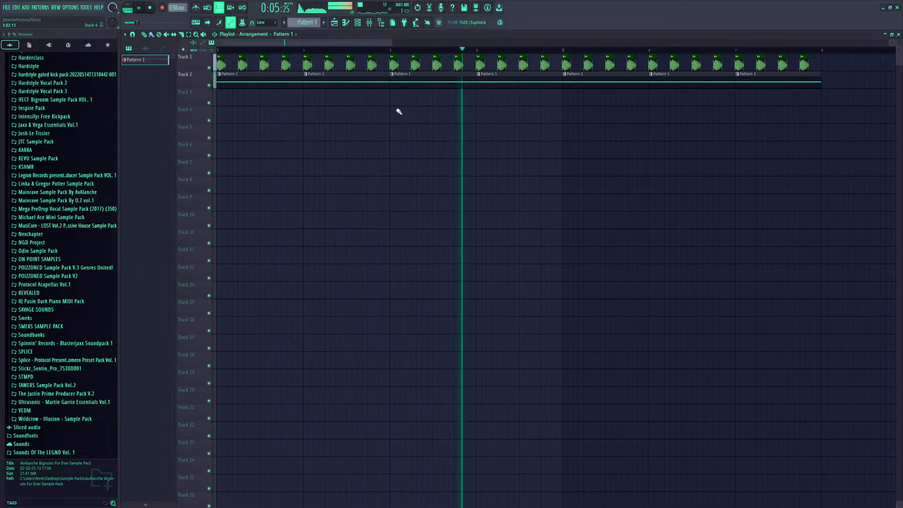
{"action": "key", "text": "space"}
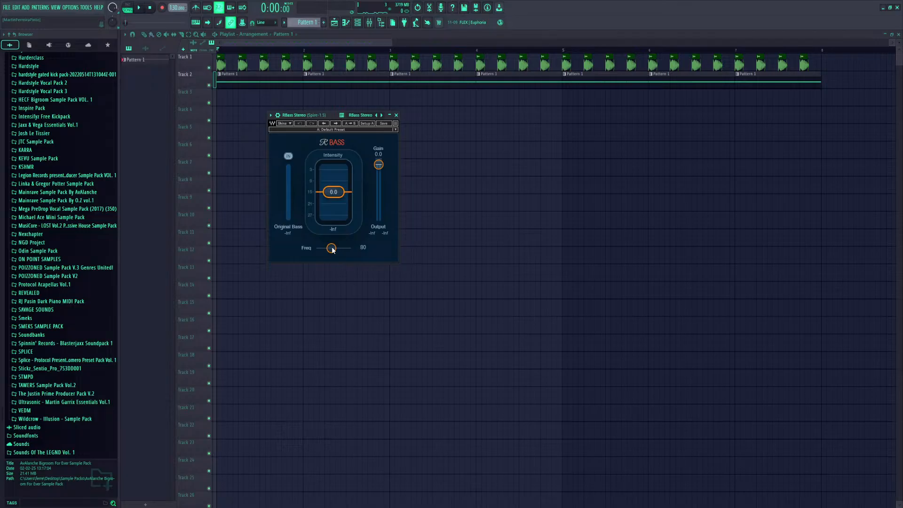
Set RBass on the Spire track to gain -1.0, frequency 40 Hz and intensity 3.0
{"action": "left_click_drag", "start_coordinate": [378, 168], "coordinate": [379, 170]}
{"action": "left_click_drag", "start_coordinate": [332, 251], "coordinate": [330, 252]}
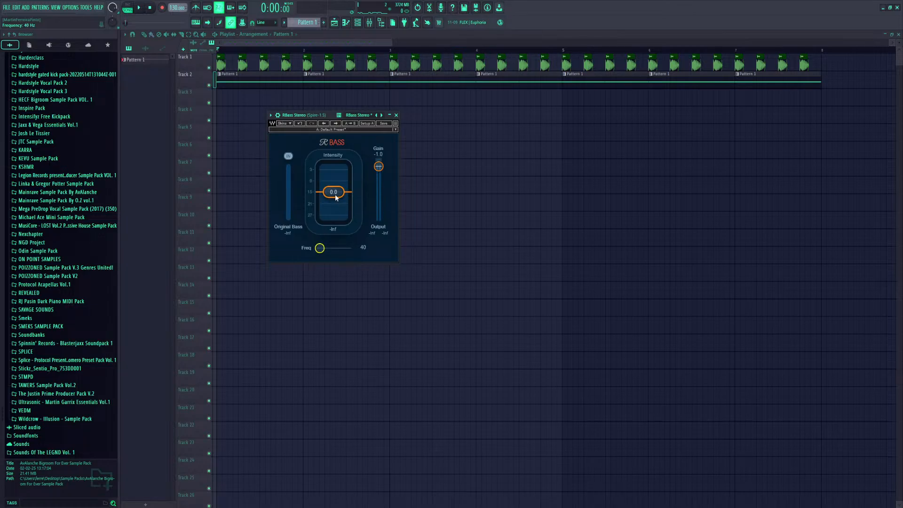
{"action": "left_click_drag", "start_coordinate": [334, 194], "coordinate": [333, 188]}
{"action": "left_click_drag", "start_coordinate": [328, 117], "coordinate": [181, 161]}
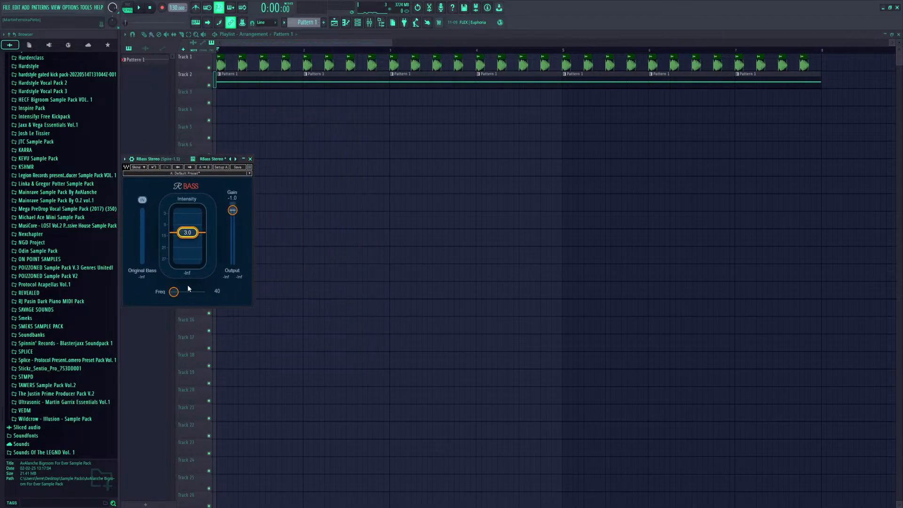
{"action": "left_click", "coordinate": [250, 159]}
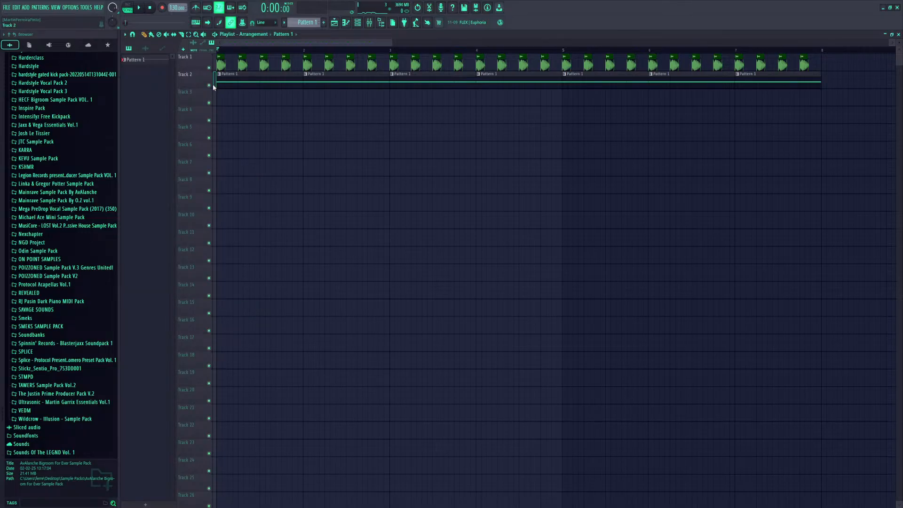
Play the kick and sub bass together several times from the start to check their balance
{"action": "key", "text": "space"}
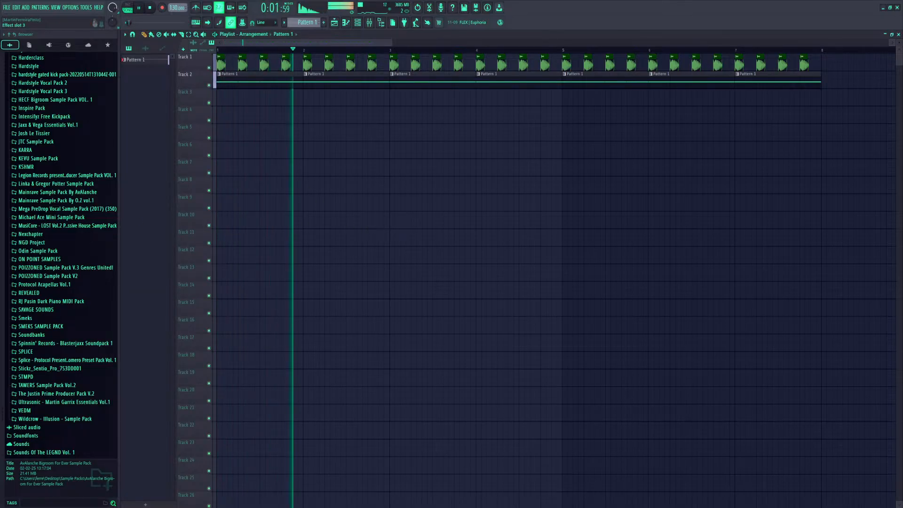
{"action": "key", "text": "space"}
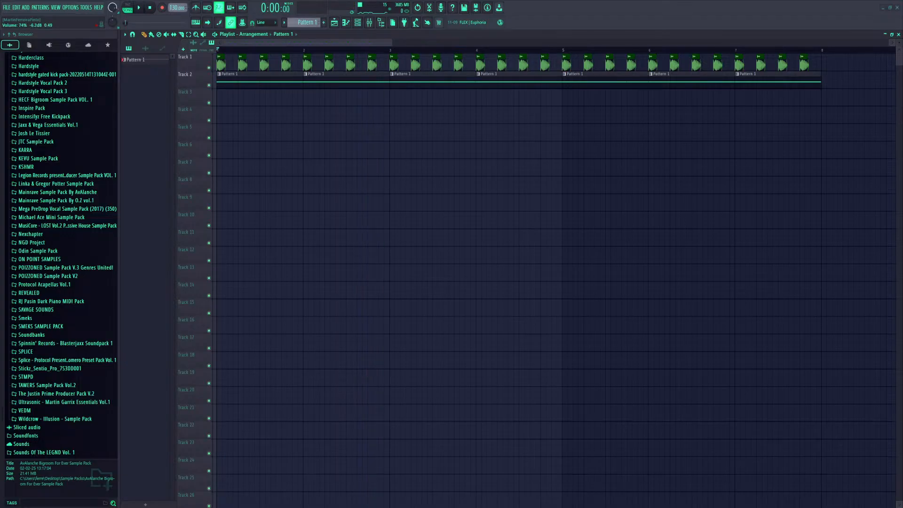
{"action": "key", "text": "space"}
{"action": "key", "text": "space"}
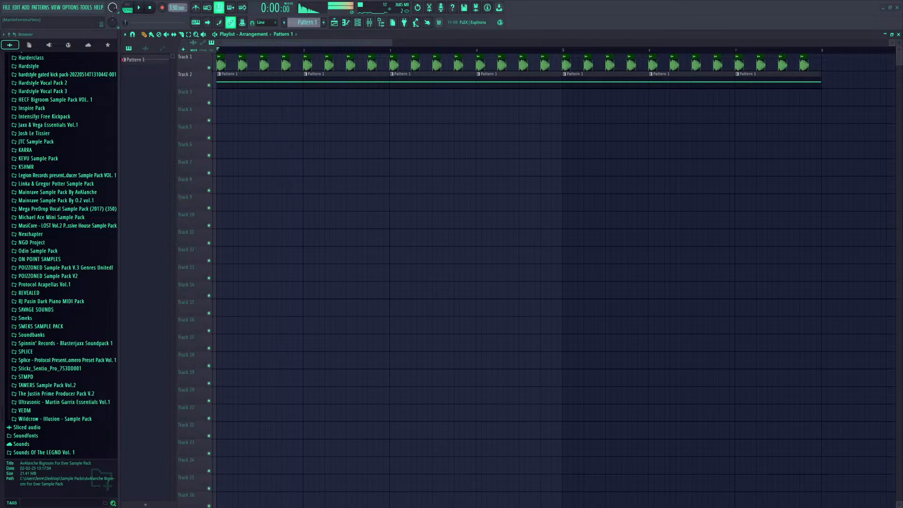
{"action": "key", "text": "space"}
{"action": "key", "text": "space"}
{"action": "key", "text": "space"}
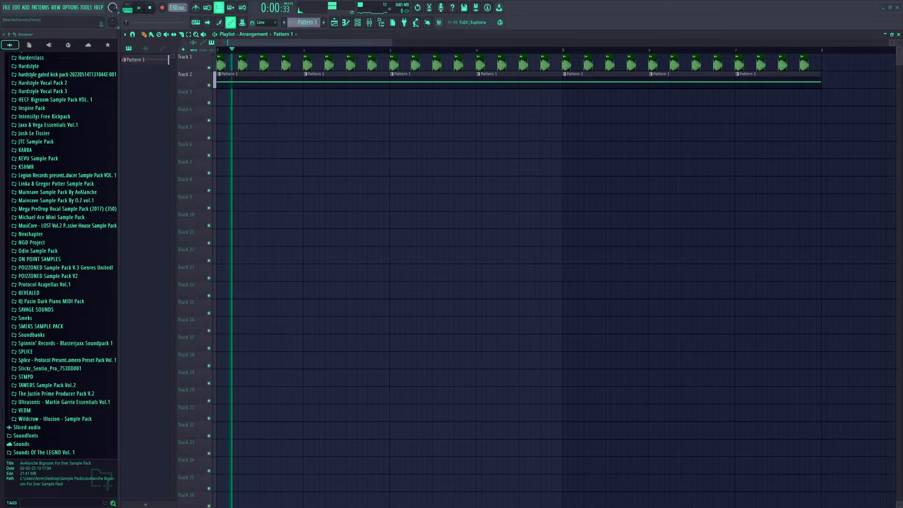
{"action": "key", "text": "space"}
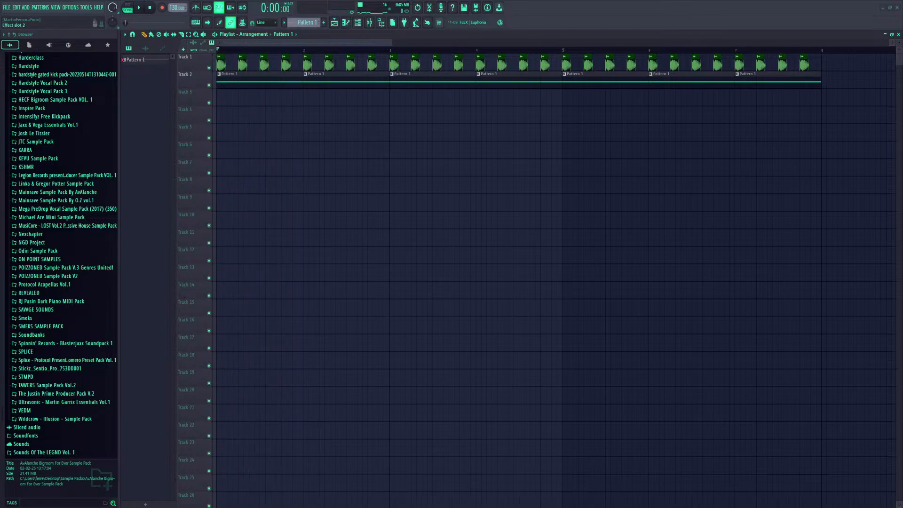
{"action": "left_click", "coordinate": [250, 159]}
{"action": "key", "text": "space"}
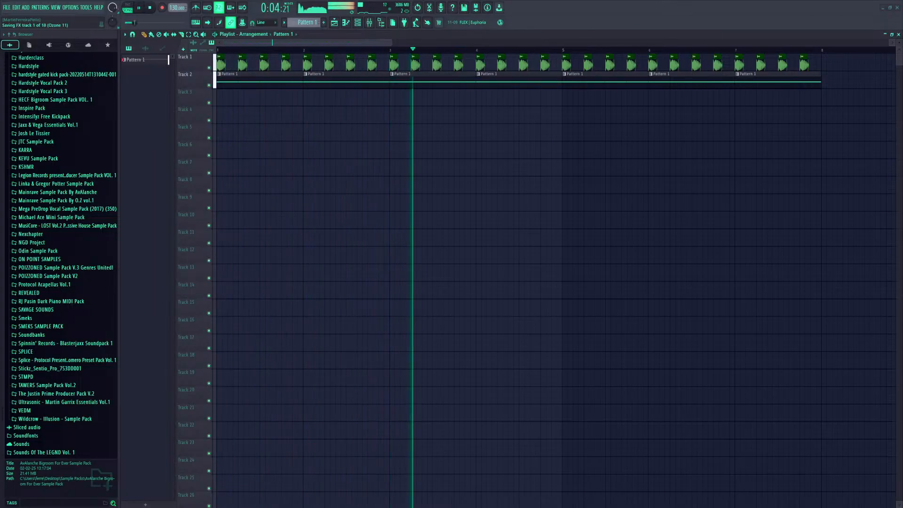
{"action": "key", "text": "space"}
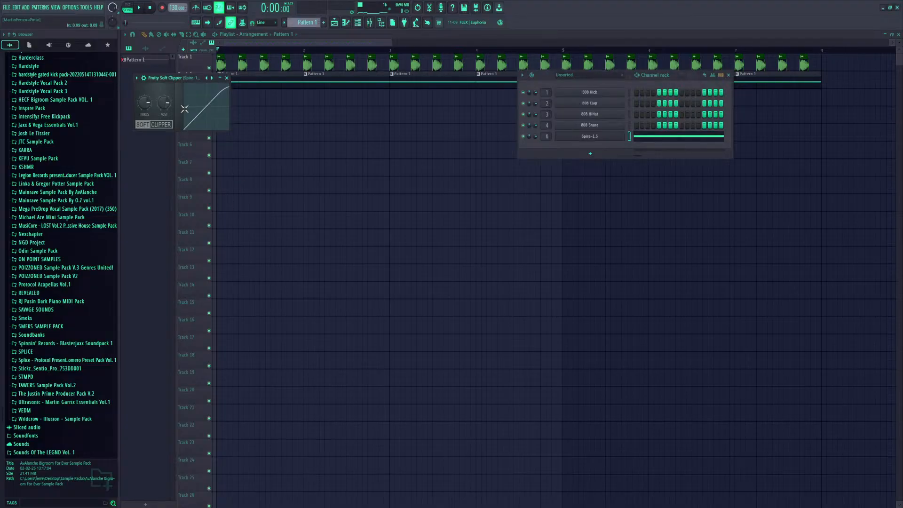
Close the Spire track's Fruity Soft Clipper and audition the arrangement
{"action": "left_click", "coordinate": [226, 78]}
{"action": "right_click", "coordinate": [317, 195]}
{"action": "key", "text": "space"}
{"action": "key", "text": "space"}
Open the Spire synth from the Channel rack and inspect the sub bass preset's OSC1 and OSC2 settings
{"action": "left_click", "coordinate": [358, 22]}
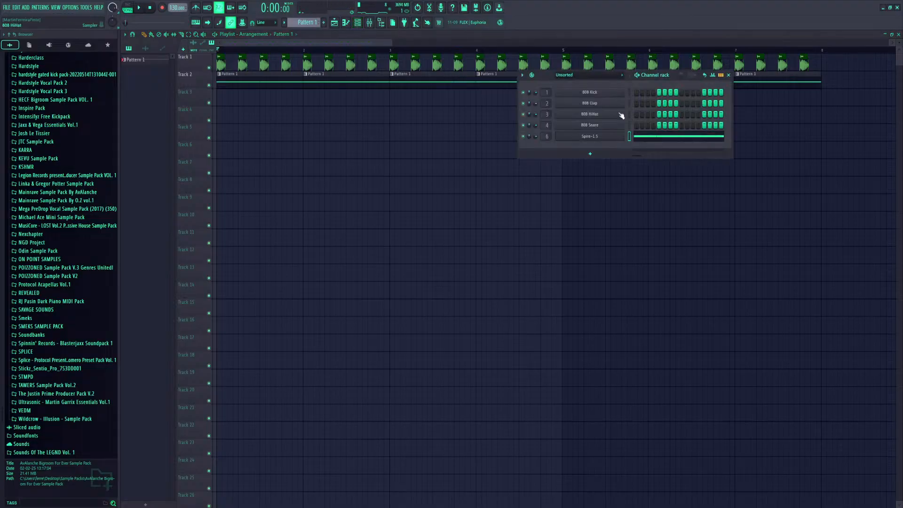
{"action": "left_click", "coordinate": [590, 136]}
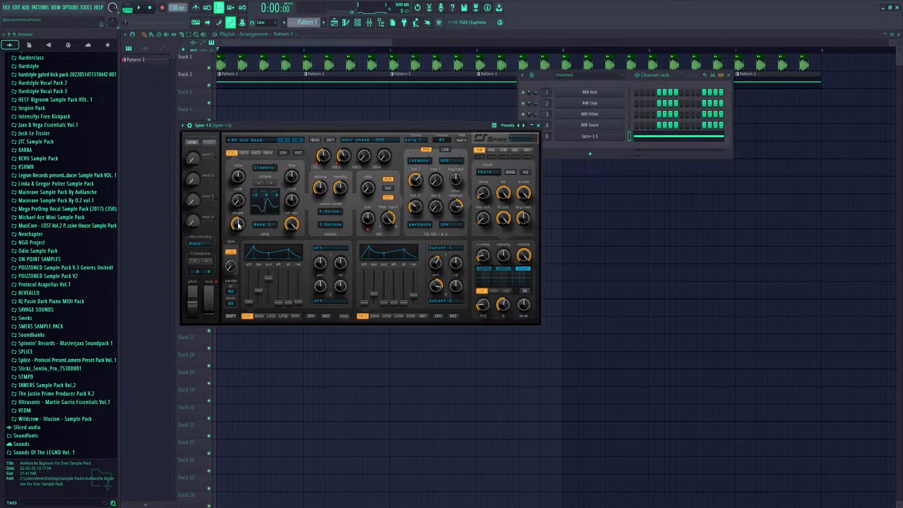
{"action": "left_click", "coordinate": [244, 153]}
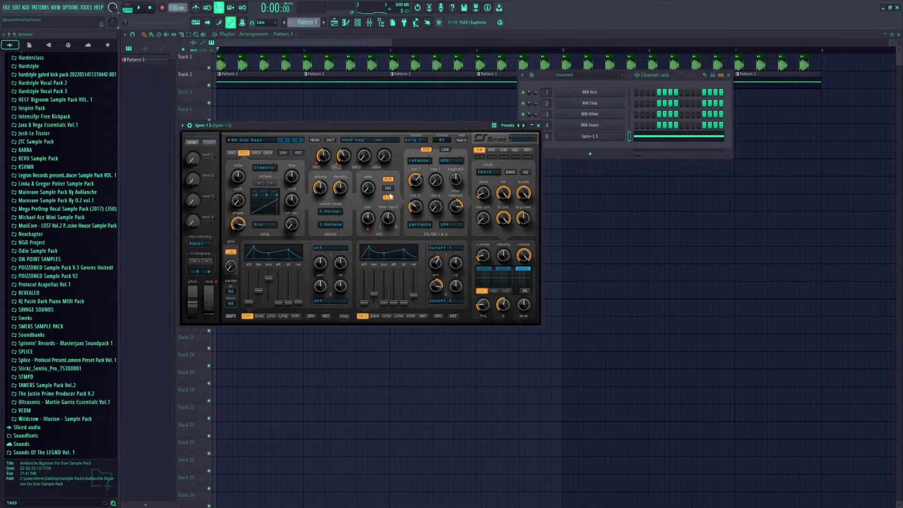
{"action": "left_click", "coordinate": [232, 152]}
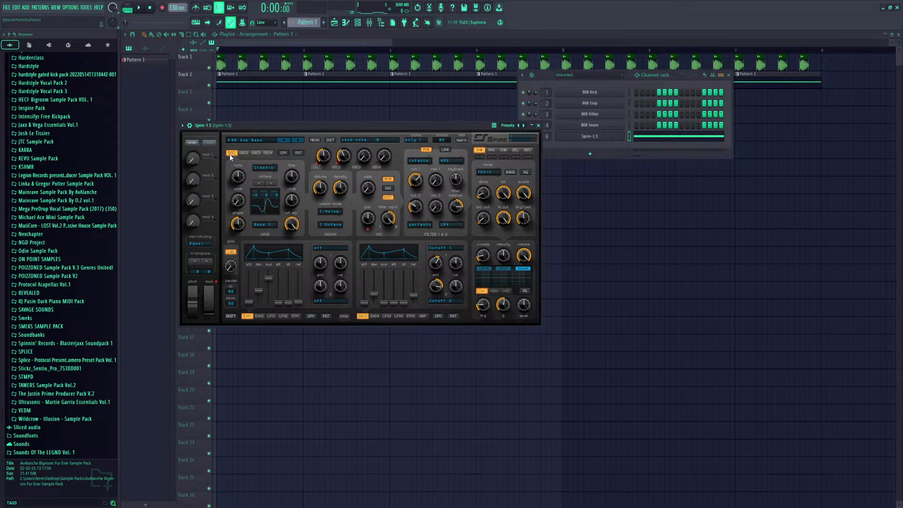
Check the OSC2 and OSC1 settings of the Spire sub bass, close the synth and play the arrangement
{"action": "left_click", "coordinate": [244, 153]}
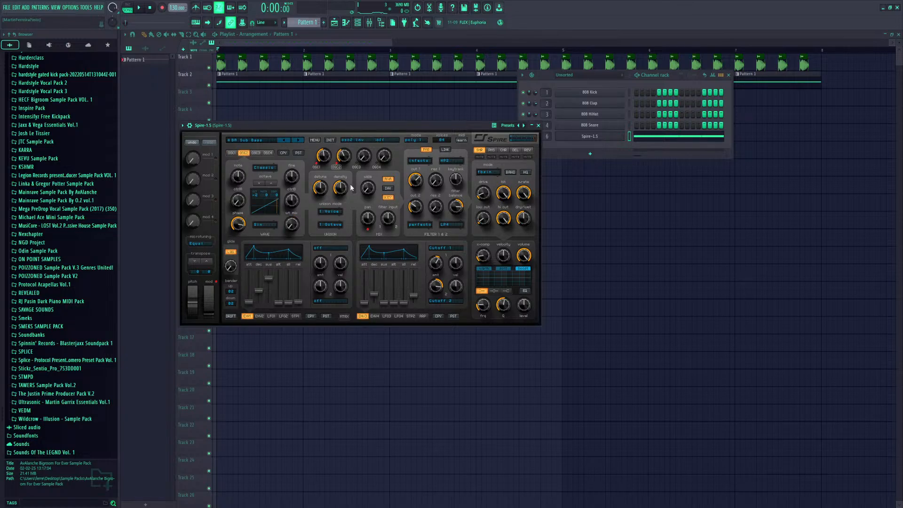
{"action": "left_click", "coordinate": [232, 153]}
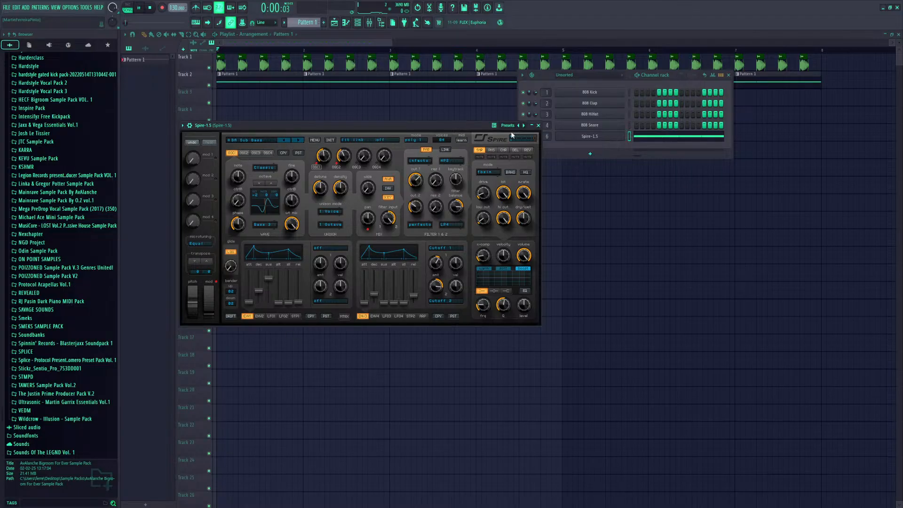
{"action": "left_click", "coordinate": [538, 125]}
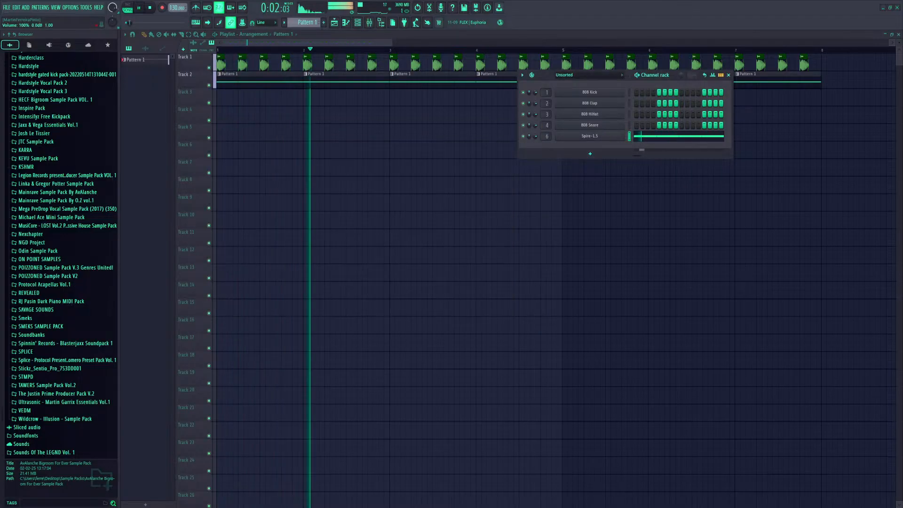
{"action": "key", "text": "space"}
{"action": "key", "text": "space"}
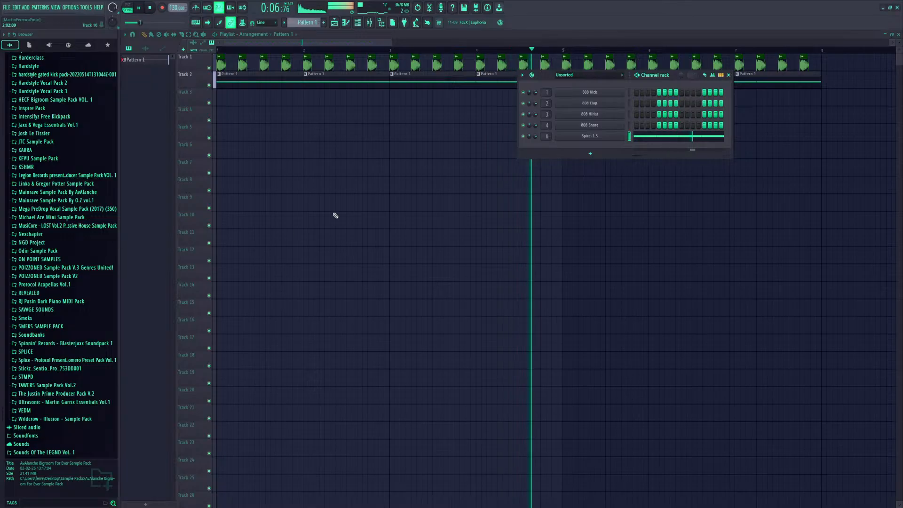
{"action": "key", "text": "space"}
View the Spire notes of Pattern 1 in the Piano roll during playback and return to the Playlist
{"action": "double_click", "coordinate": [305, 86]}
{"action": "key", "text": "space"}
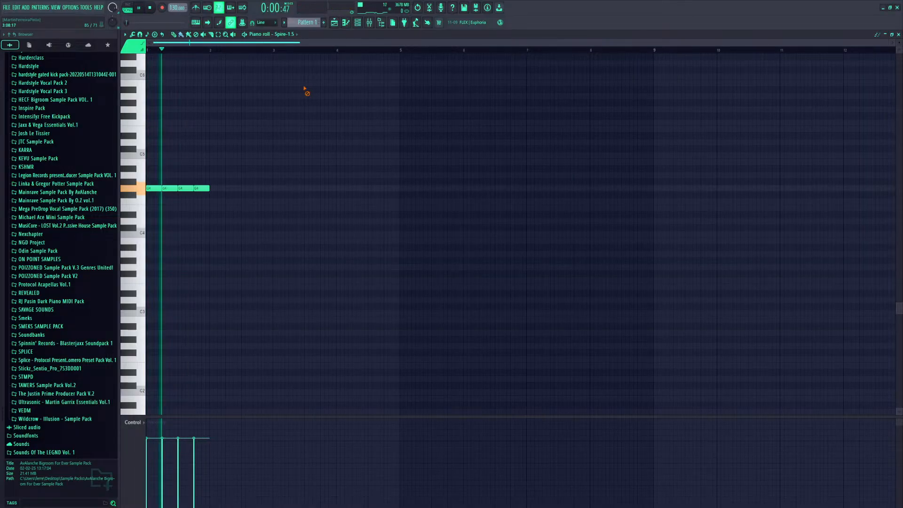
{"action": "left_click", "coordinate": [333, 19]}
{"action": "left_click", "coordinate": [337, 20]}
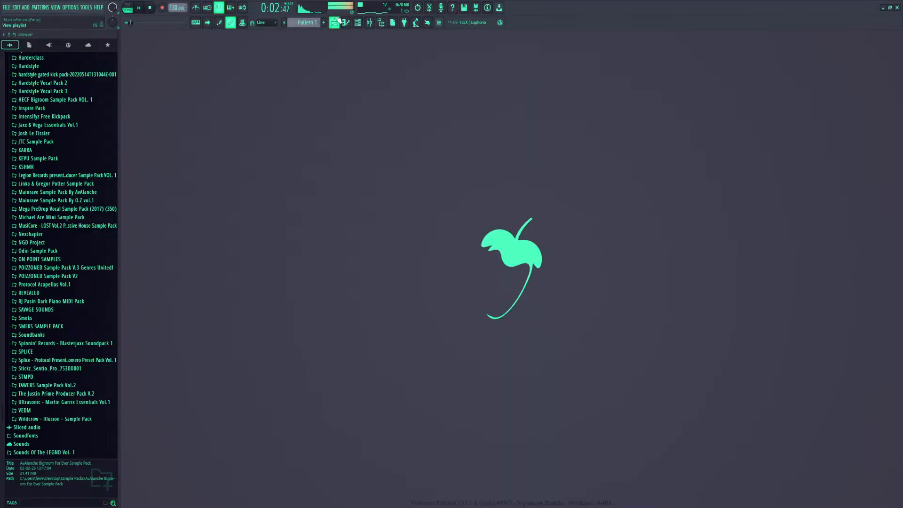
{"action": "left_click", "coordinate": [336, 21]}
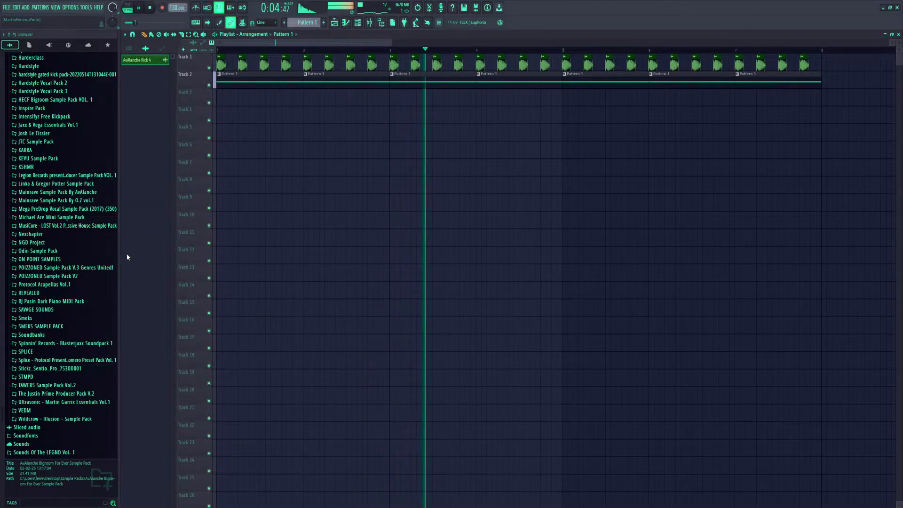
Open the KICK CRUNCHES folder under KICKS in the Nexchapter x SaberZ Producer Pack vol 01 sample pack
{"action": "left_click", "coordinate": [40, 259]}
{"action": "key", "text": "space"}
{"action": "left_click", "coordinate": [39, 259]}
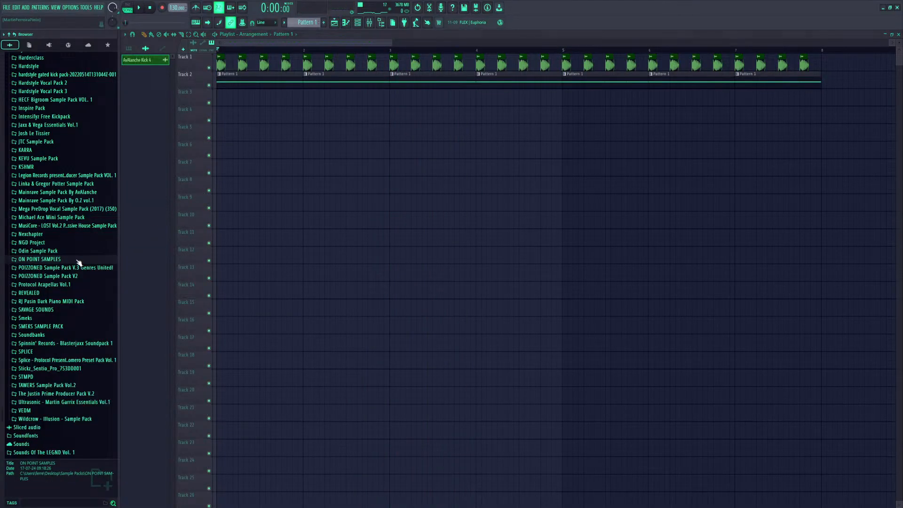
{"action": "left_click", "coordinate": [40, 234]}
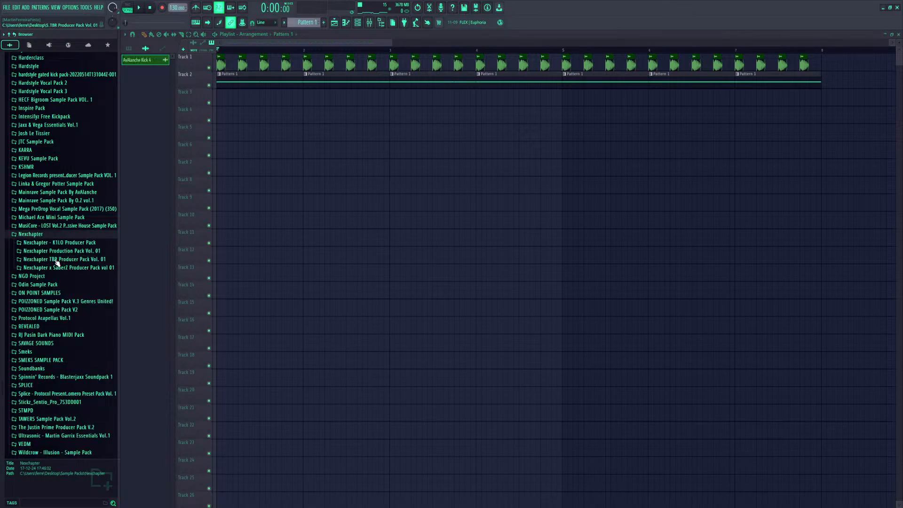
{"action": "left_click", "coordinate": [65, 268]}
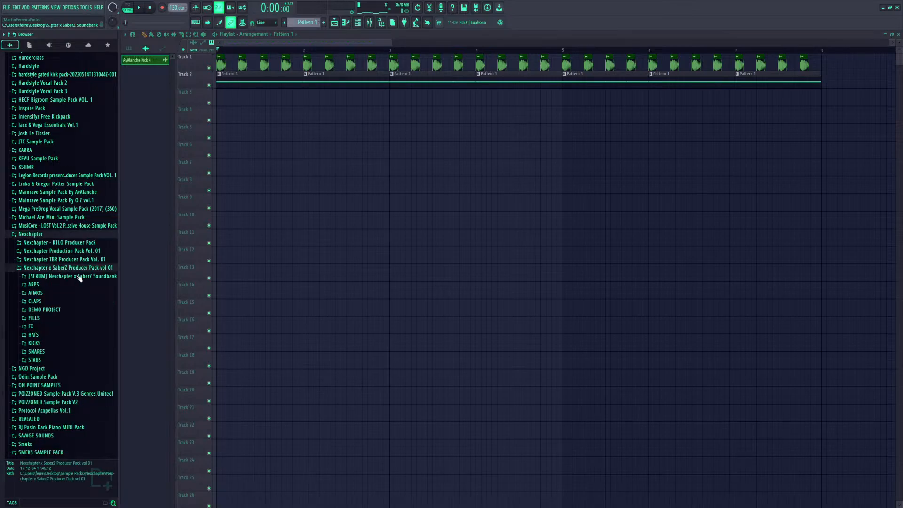
{"action": "left_click", "coordinate": [44, 342]}
{"action": "left_click", "coordinate": [64, 351]}
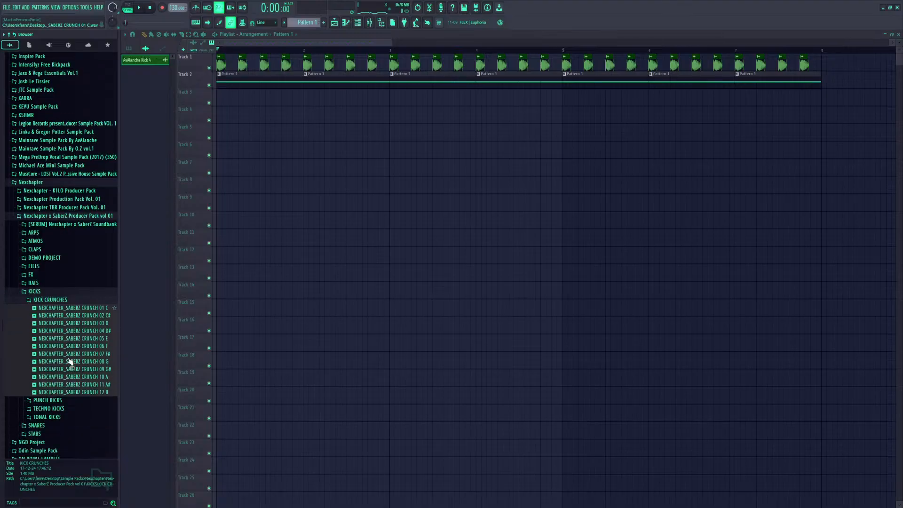
{"action": "scroll", "coordinate": [66, 362], "scroll_direction": "down", "scroll_amount": 1}
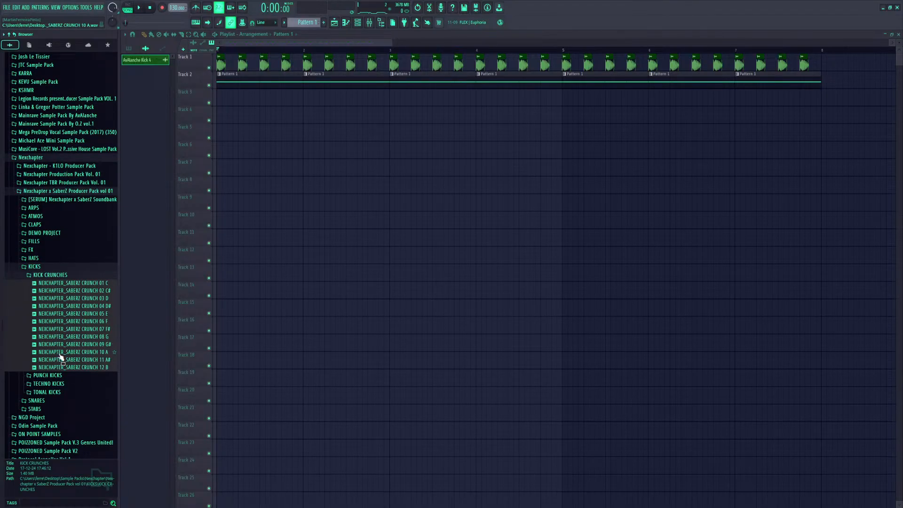
Place NEXCHAPTER_SABERZ CRUNCH 08 G on Track 3, repeated alongside every kick to the end of the arrangement
{"action": "left_click", "coordinate": [60, 353]}
{"action": "mouse_move", "coordinate": [60, 336]}
{"action": "left_mouse_down"}
{"action": "mouse_move", "coordinate": [127, 326]}
{"action": "mouse_move", "coordinate": [226, 107]}
{"action": "mouse_move", "coordinate": [249, 95]}
{"action": "mouse_move", "coordinate": [746, 96]}
{"action": "mouse_move", "coordinate": [816, 121]}
{"action": "left_mouse_up"}
{"action": "left_click", "coordinate": [225, 100]}
Route the crunch sample to mixer track 7 and audition it with the kick and sub bass
{"action": "double_click", "coordinate": [810, 106]}
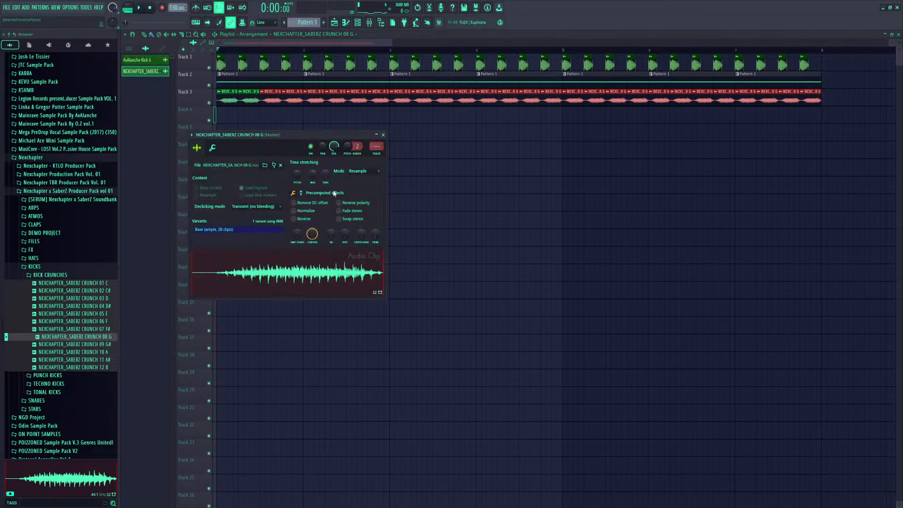
{"action": "key", "text": "ctrl+l"}
{"action": "key", "text": "space"}
{"action": "key", "text": "space"}
{"action": "key", "text": "space"}
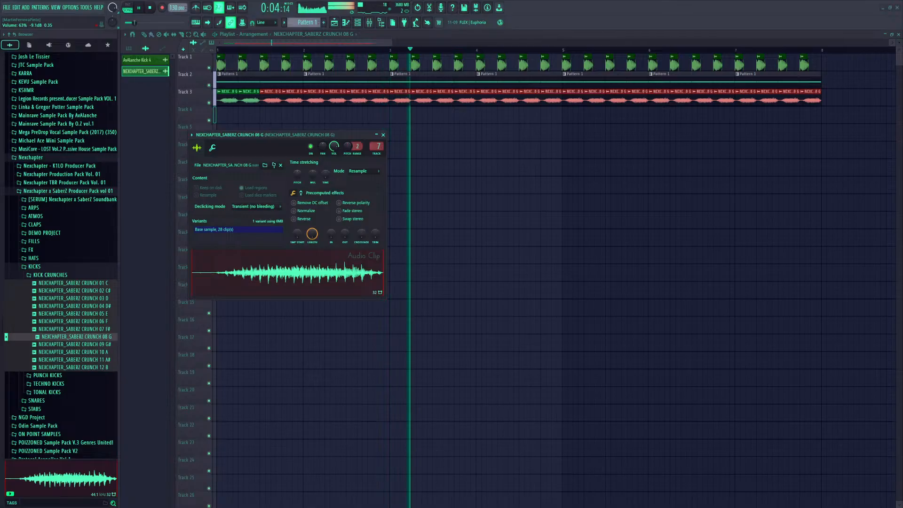
{"action": "key", "text": "space"}
Close the crunch sample's settings and play the arrangement from the start with its clips deselected
{"action": "left_click", "coordinate": [384, 134]}
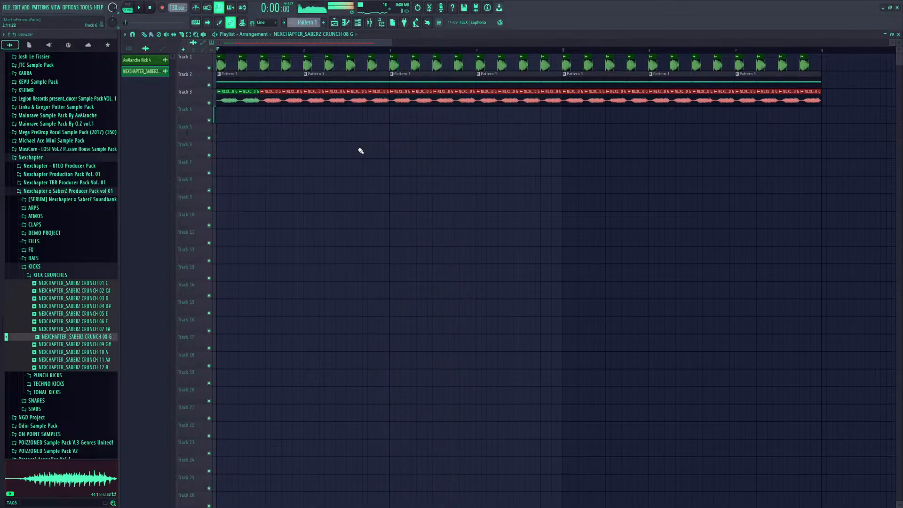
{"action": "left_click", "coordinate": [360, 151], "text": "ctrl"}
{"action": "key", "text": "space"}
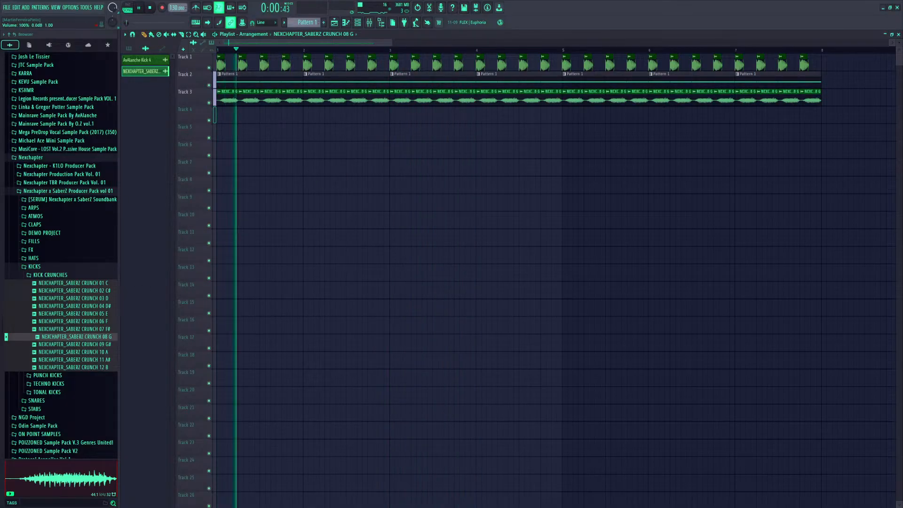
{"action": "key", "text": "space"}
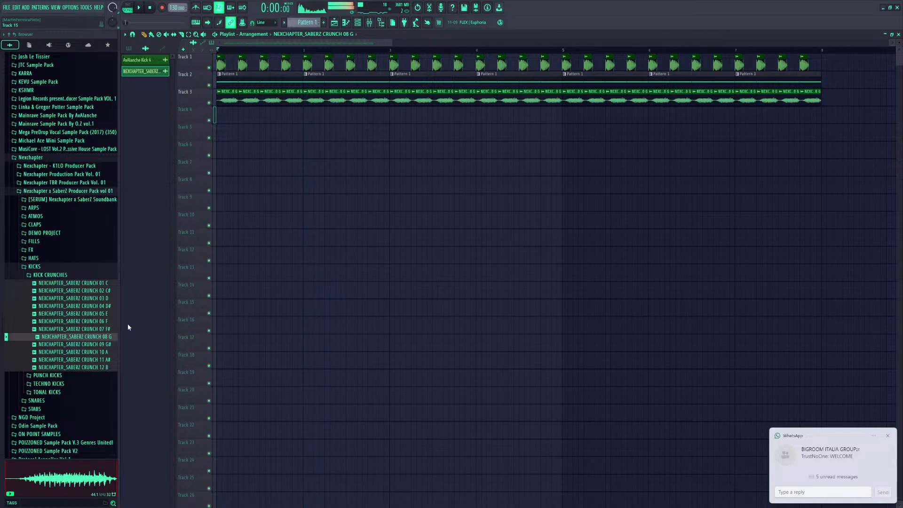
{"action": "left_click", "coordinate": [889, 437]}
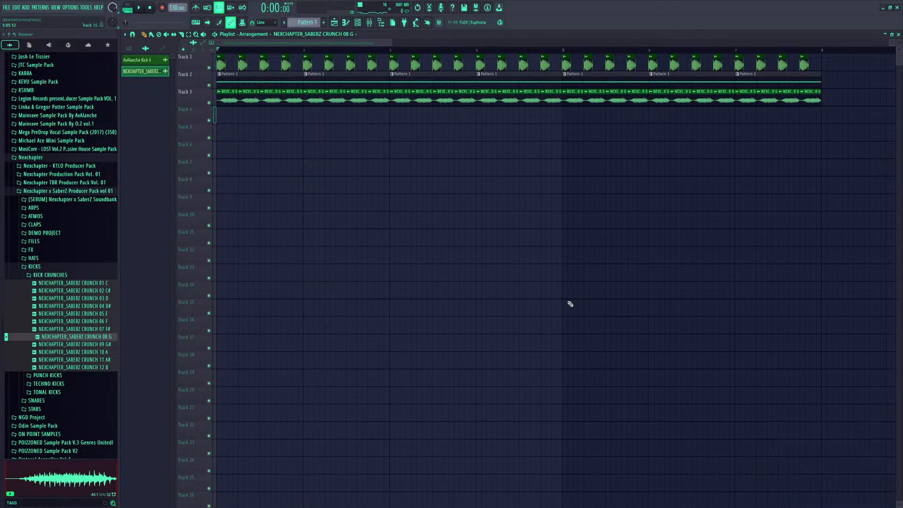
Replace the Track 3 crunch sample with NEXCHAPTER_SABERZ CRUNCH 09 G# and audition it
{"action": "left_click", "coordinate": [75, 344]}
{"action": "left_click_drag", "start_coordinate": [75, 345], "coordinate": [226, 102]}
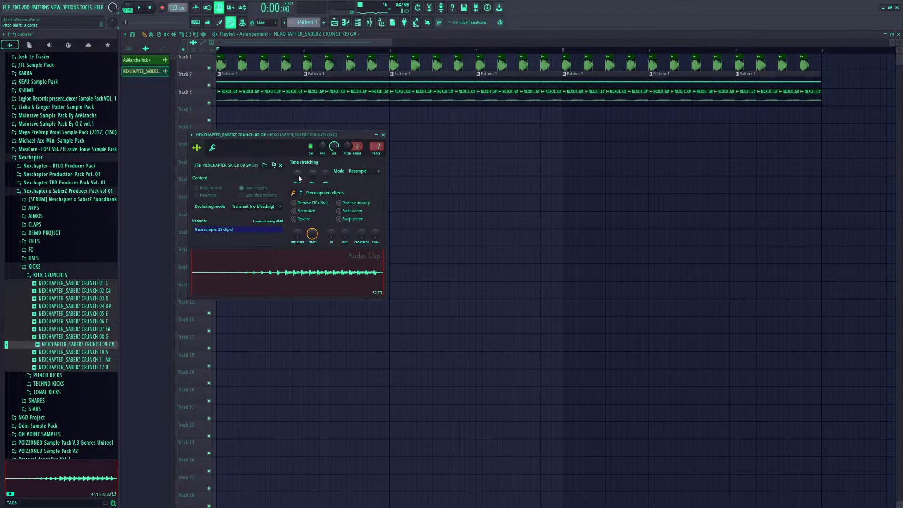
{"action": "key", "text": "space"}
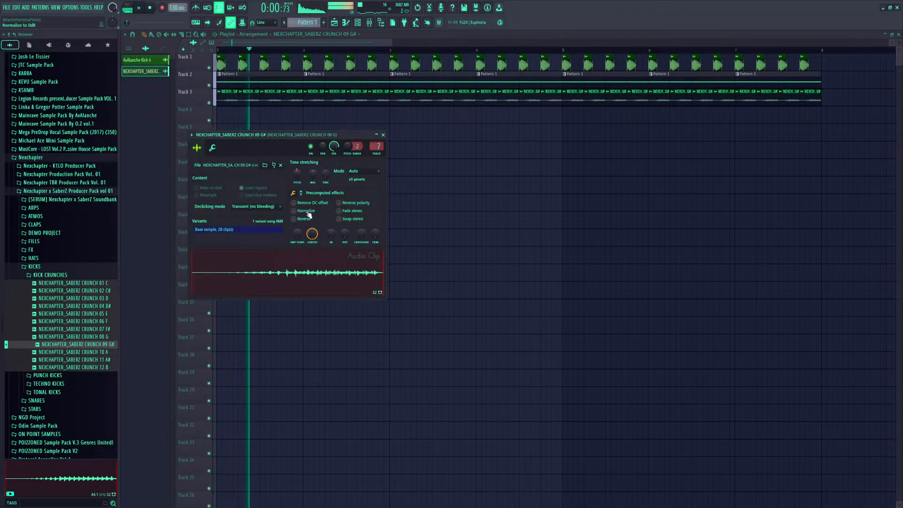
Enable Normalize and Remove DC offset on the crunch sample and set its declicking mode to Transient (bleeding)
{"action": "left_click", "coordinate": [308, 212]}
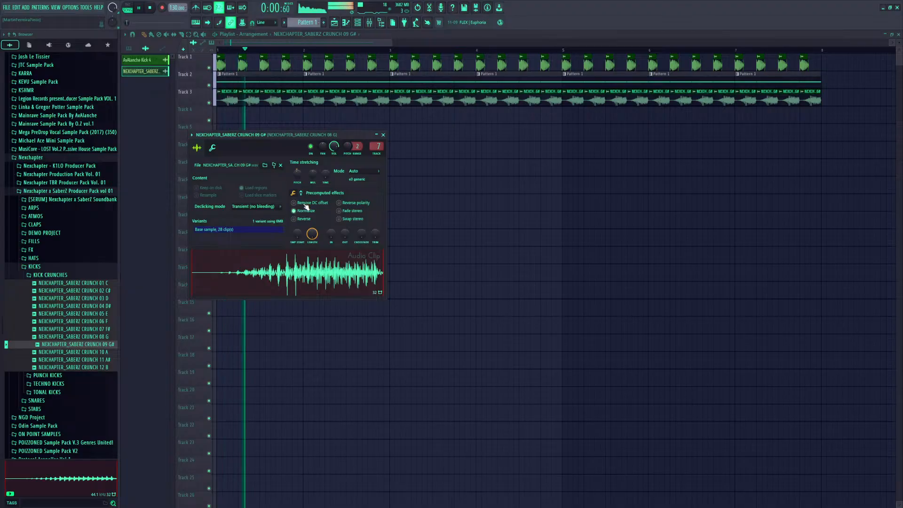
{"action": "key", "text": "space"}
{"action": "left_click", "coordinate": [257, 208]}
{"action": "left_click", "coordinate": [254, 228]}
{"action": "key", "text": "space"}
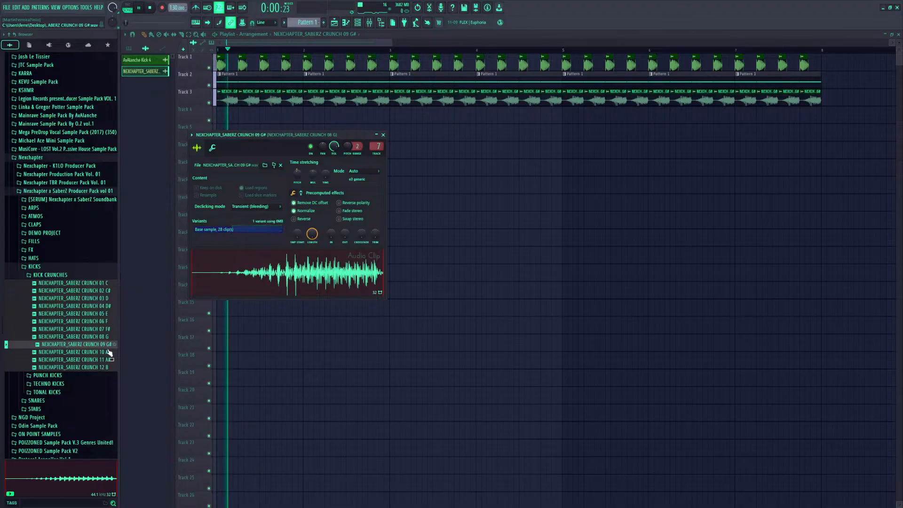
{"action": "key", "text": "space"}
Replace the crunch with NEXCHAPTER_SABERZ CRUNCH 10 A and compare the Stretch and Auto time-stretching modes in playback
{"action": "left_click_drag", "start_coordinate": [91, 353], "coordinate": [294, 239]}
{"action": "key", "text": "space"}
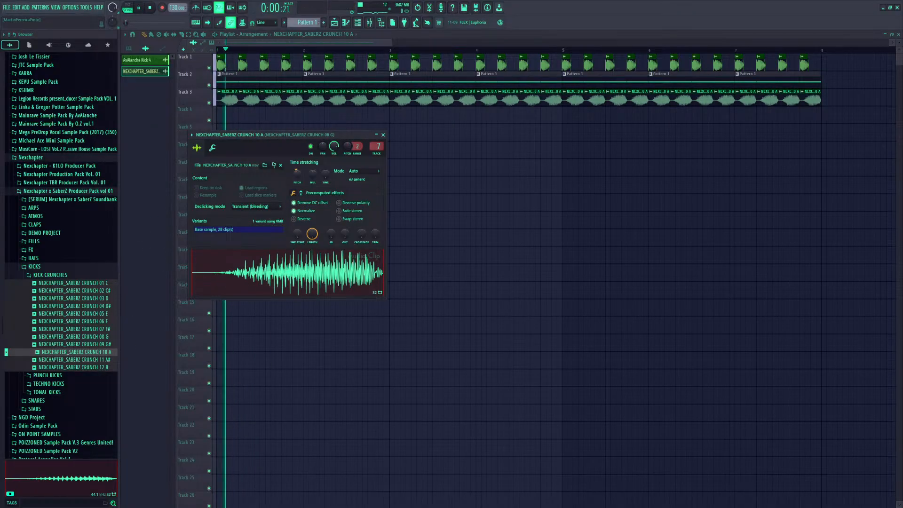
{"action": "left_click", "coordinate": [362, 170]}
{"action": "left_click", "coordinate": [352, 193]}
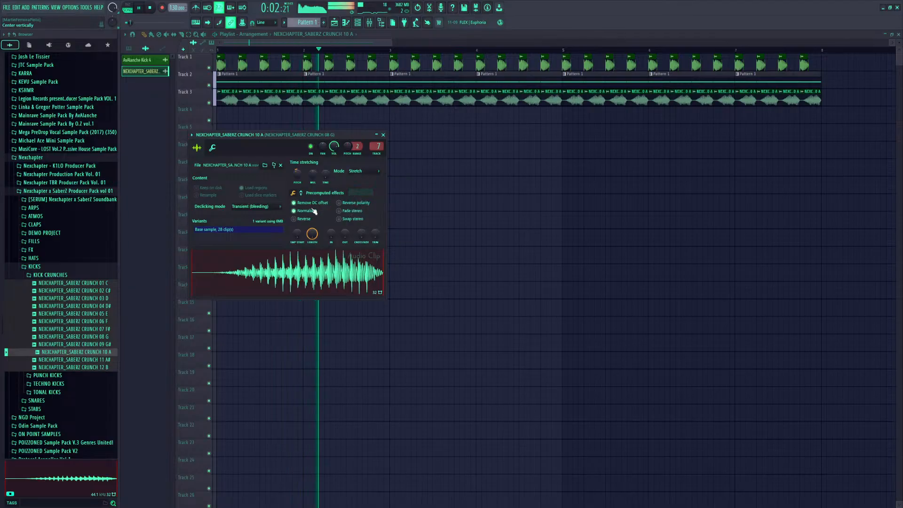
{"action": "key", "text": "space"}
{"action": "left_click", "coordinate": [356, 172]}
{"action": "left_click", "coordinate": [377, 179]}
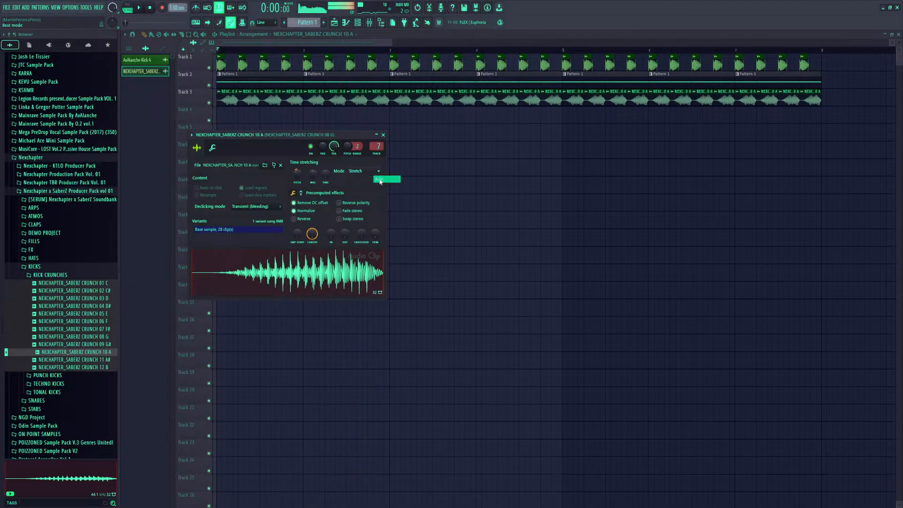
{"action": "key", "text": "space"}
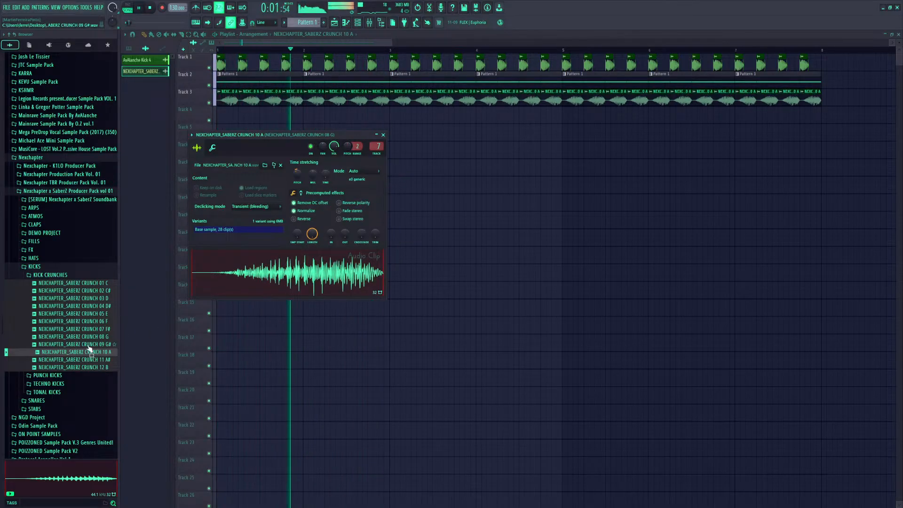
{"action": "key", "text": "space"}
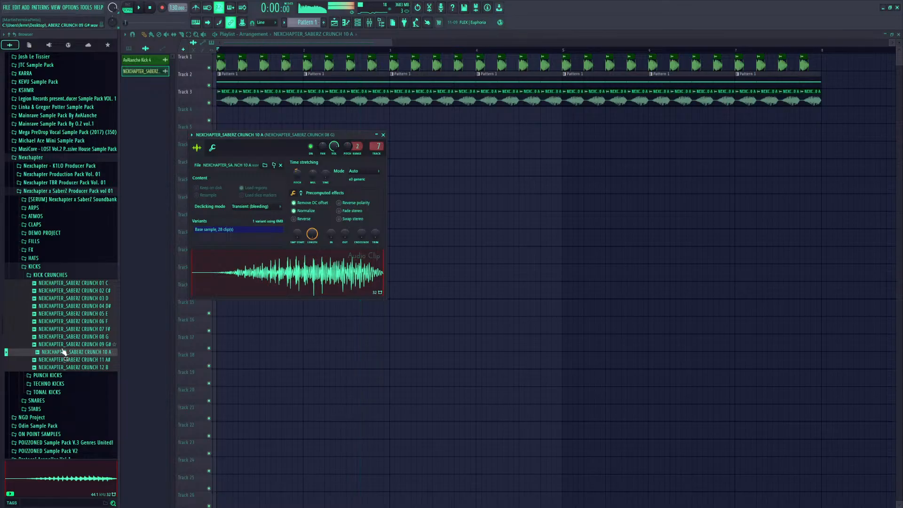
Replace the crunch with NEXCHAPTER_SABERZ CRUNCH 02 C# and adjust its stretch time so the clips fit the kick spacing
{"action": "left_click_drag", "start_coordinate": [70, 290], "coordinate": [226, 282]}
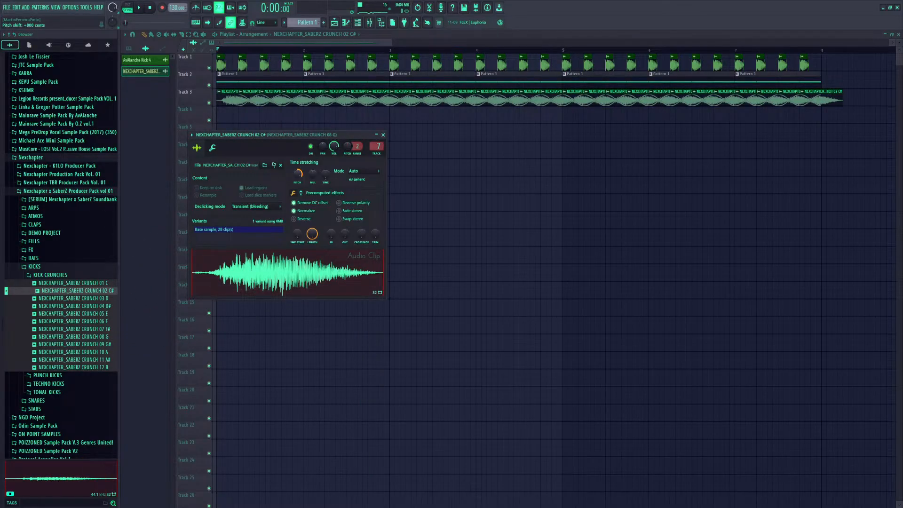
{"action": "left_click_drag", "start_coordinate": [326, 176], "coordinate": [326, 186]}
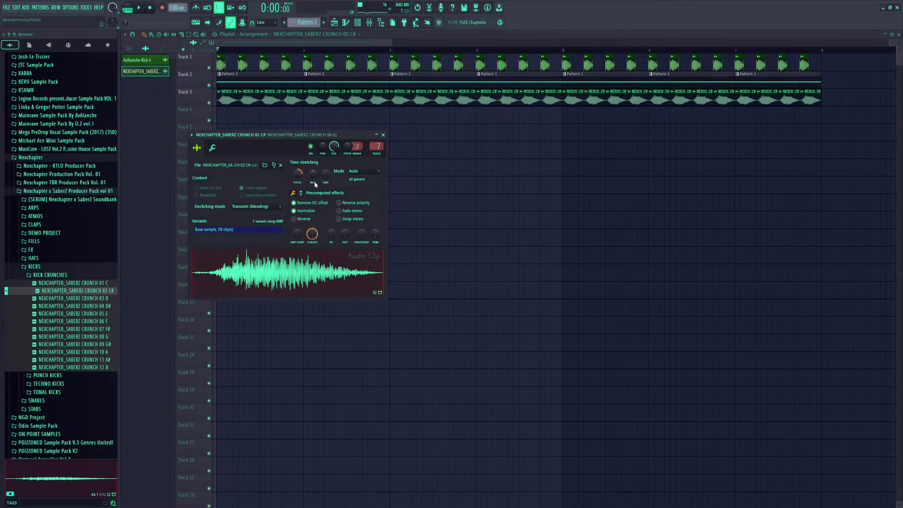
Try pitch shifts of -600 and +300 cents on the crunch sample, auditioning them with the kick and bass
{"action": "left_click_drag", "start_coordinate": [299, 174], "coordinate": [299, 180]}
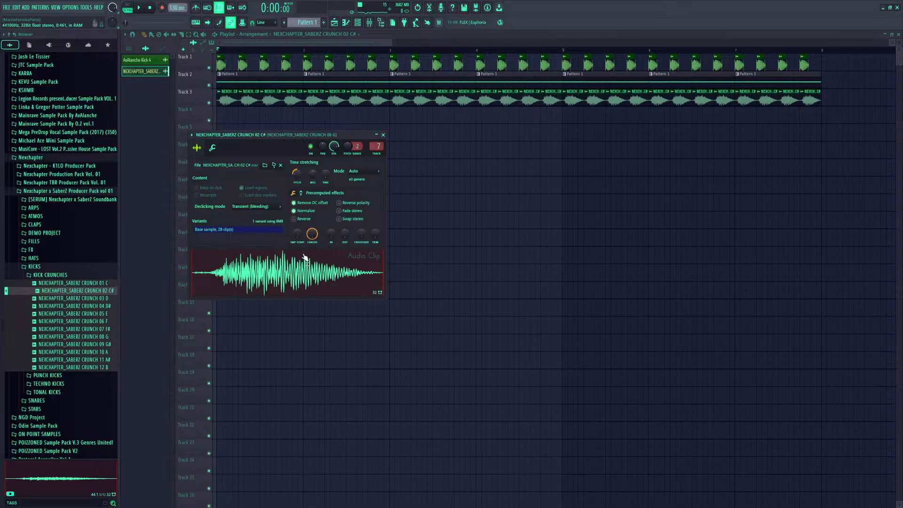
{"action": "key", "text": "space"}
{"action": "key", "text": "space"}
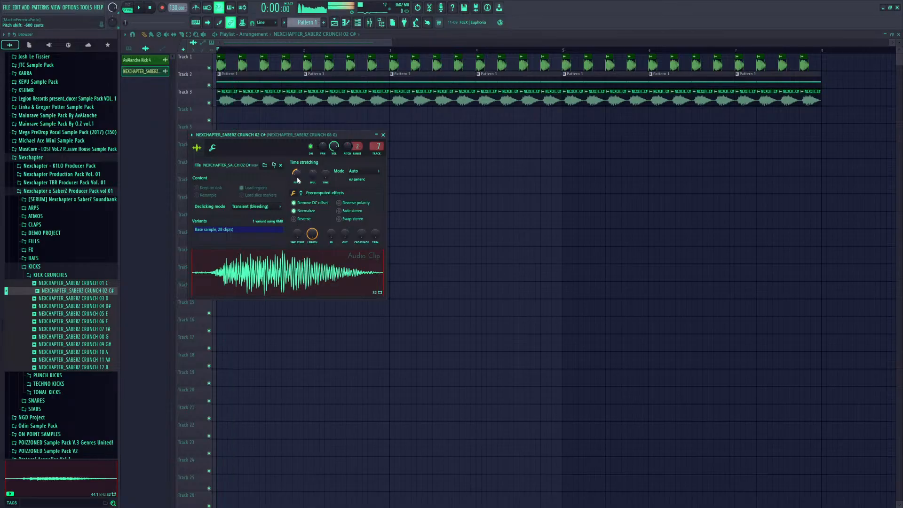
{"action": "key", "text": "space"}
{"action": "left_click_drag", "start_coordinate": [296, 174], "coordinate": [297, 169]}
{"action": "key", "text": "space"}
{"action": "key", "text": "space"}
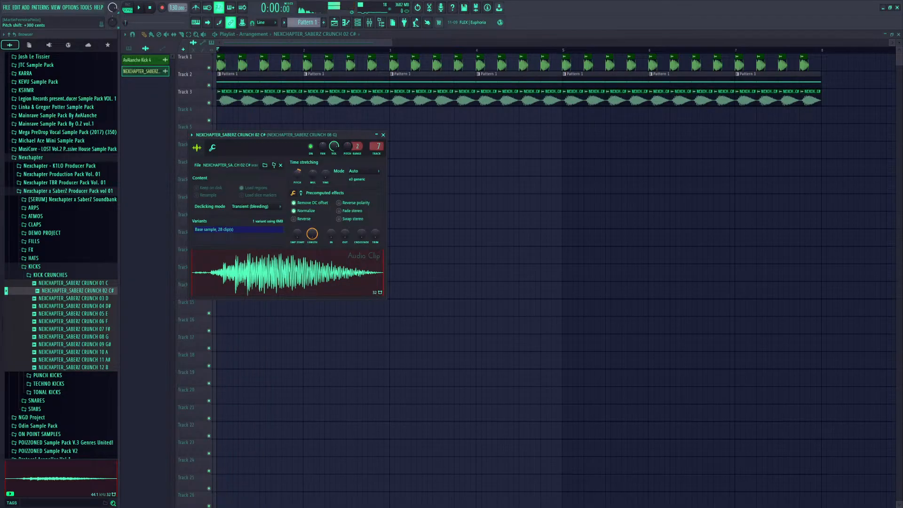
Set the crunch sample's time-stretching mode to Stretch and reset its pitch shift
{"action": "left_click", "coordinate": [360, 172]}
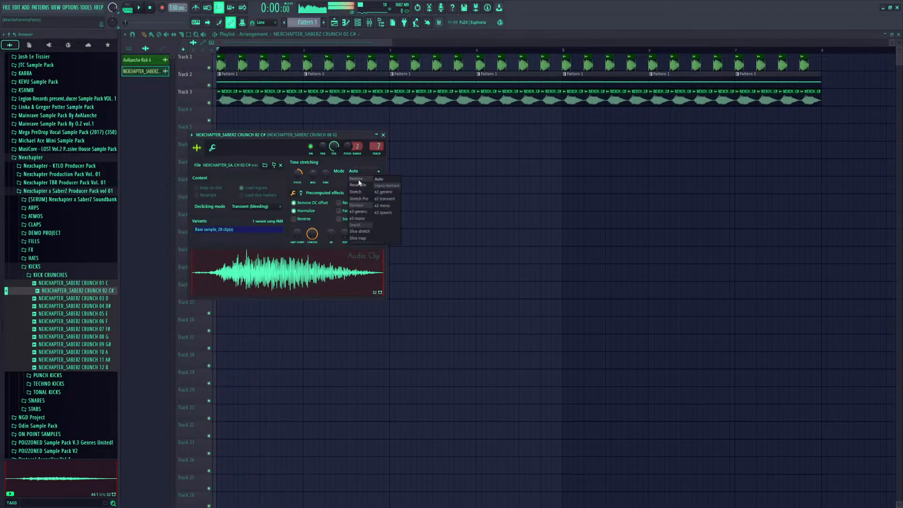
{"action": "left_click", "coordinate": [356, 191]}
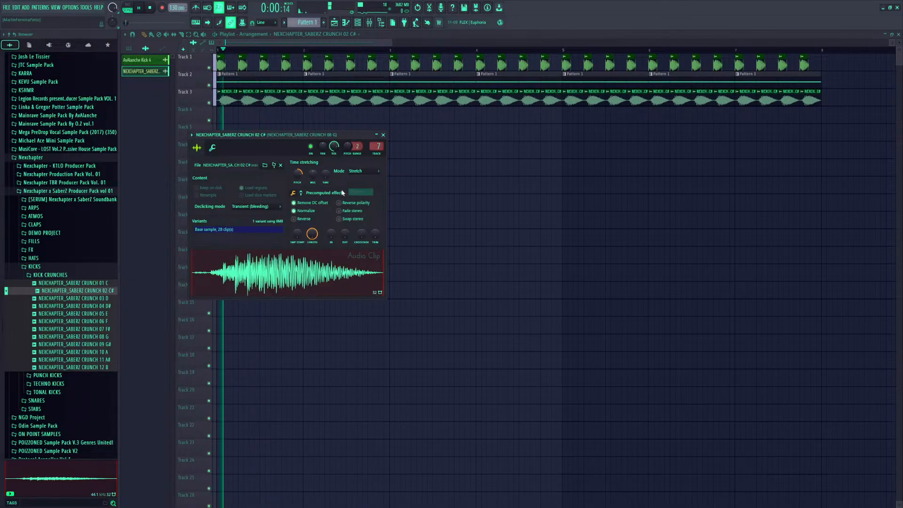
{"action": "right_click", "coordinate": [297, 174]}
{"action": "left_click", "coordinate": [307, 177]}
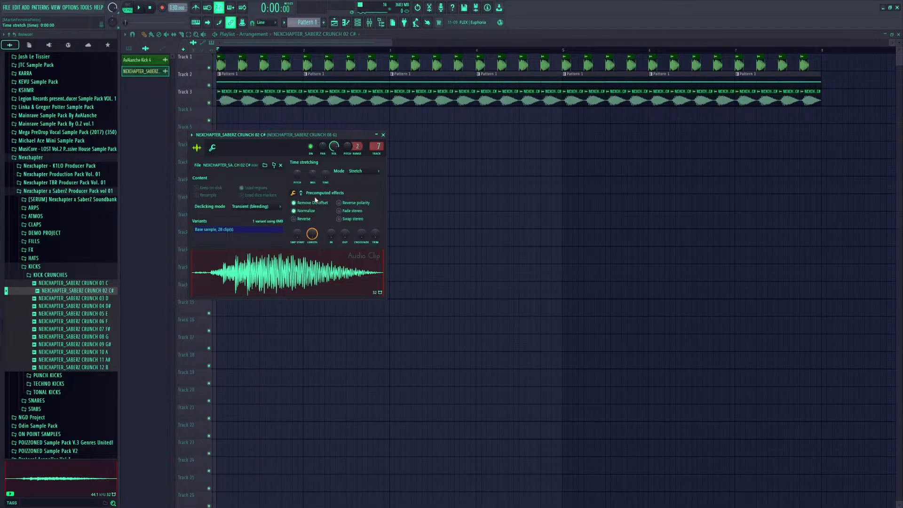
Swap the crunch sample for NEXCHAPTER_SABERZ CRUNCH 05 E and settle on NEXCHAPTER_SABERZ CRUNCH 06 F
{"action": "left_click", "coordinate": [70, 304]}
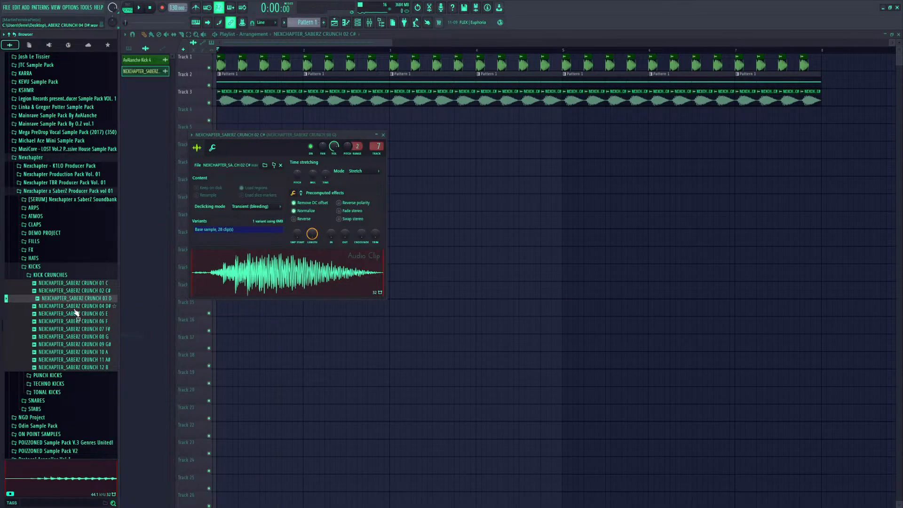
{"action": "left_click_drag", "start_coordinate": [75, 314], "coordinate": [279, 211]}
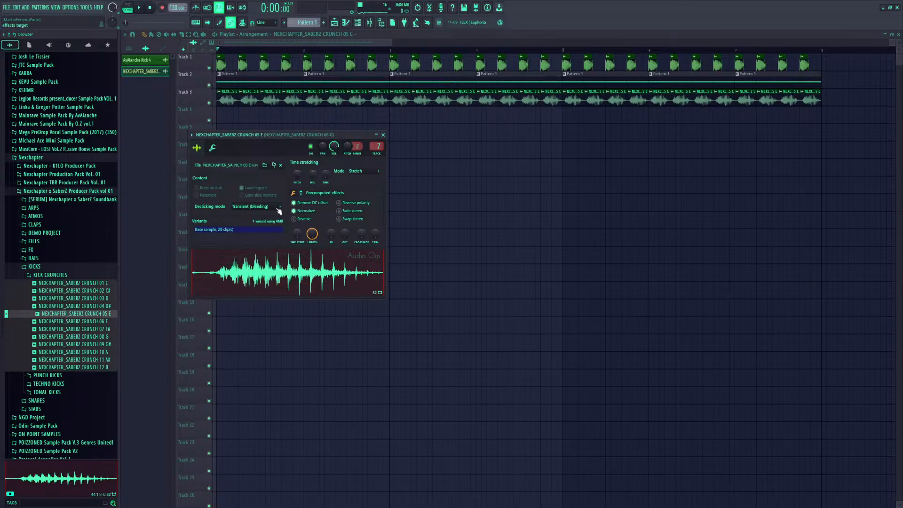
{"action": "left_click_drag", "start_coordinate": [99, 321], "coordinate": [272, 266]}
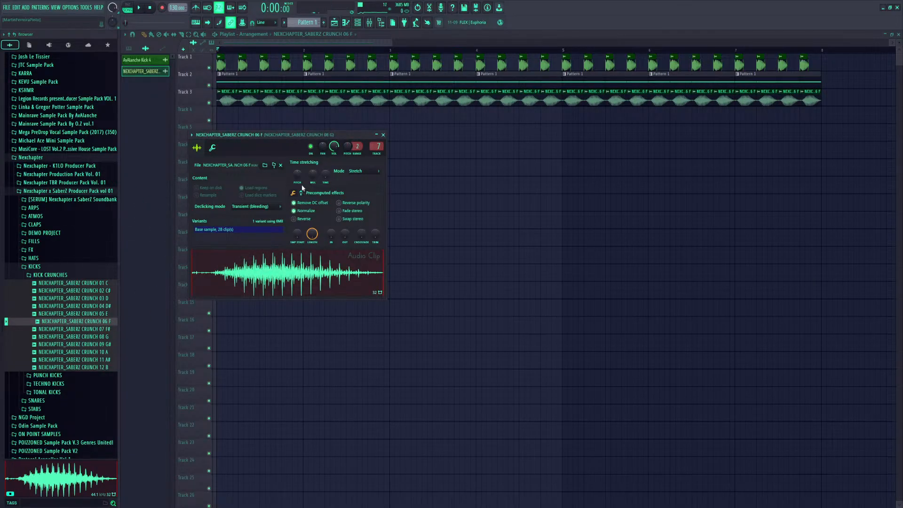
Raise the crunch sample's pitch shift slightly and set its time-stretching mode to Auto, auditioning it with the kick and bass
{"action": "key", "text": "space"}
{"action": "left_click_drag", "start_coordinate": [298, 175], "coordinate": [298, 173]}
{"action": "key", "text": "space"}
{"action": "key", "text": "space"}
{"action": "left_click", "coordinate": [363, 171]}
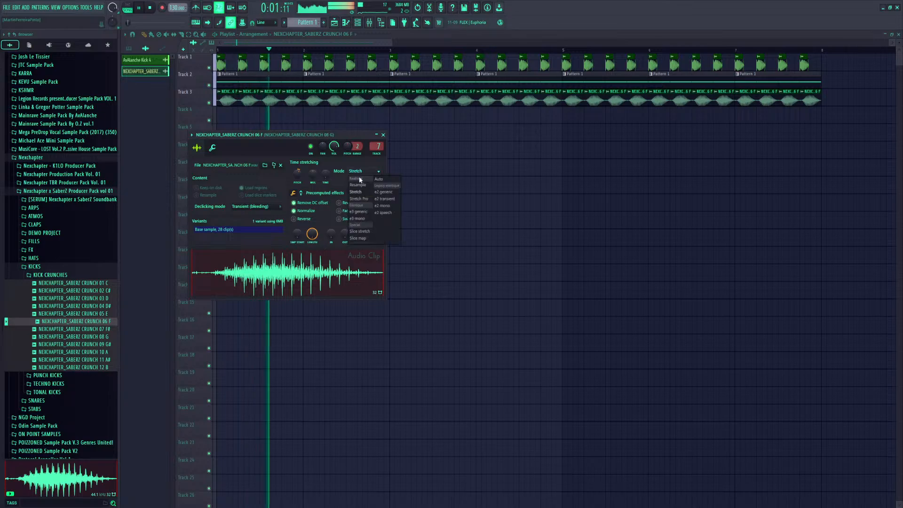
{"action": "left_click", "coordinate": [386, 182]}
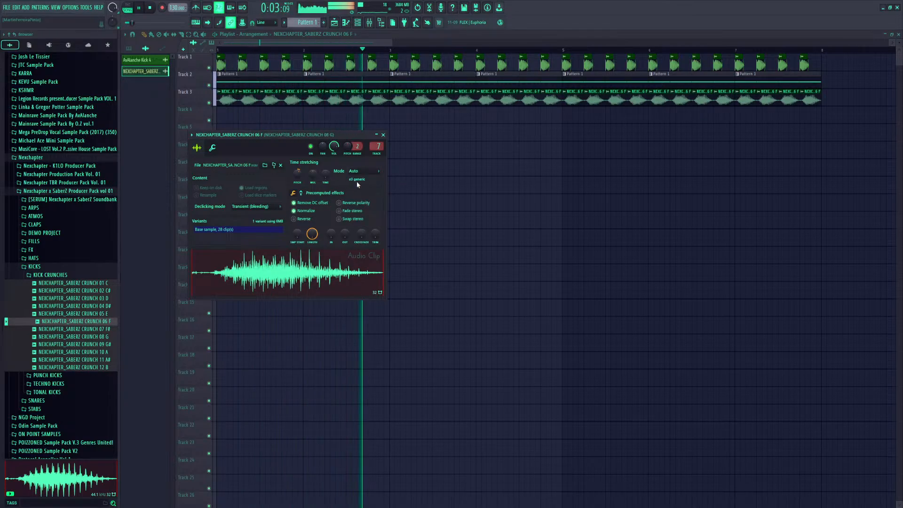
{"action": "key", "text": "space"}
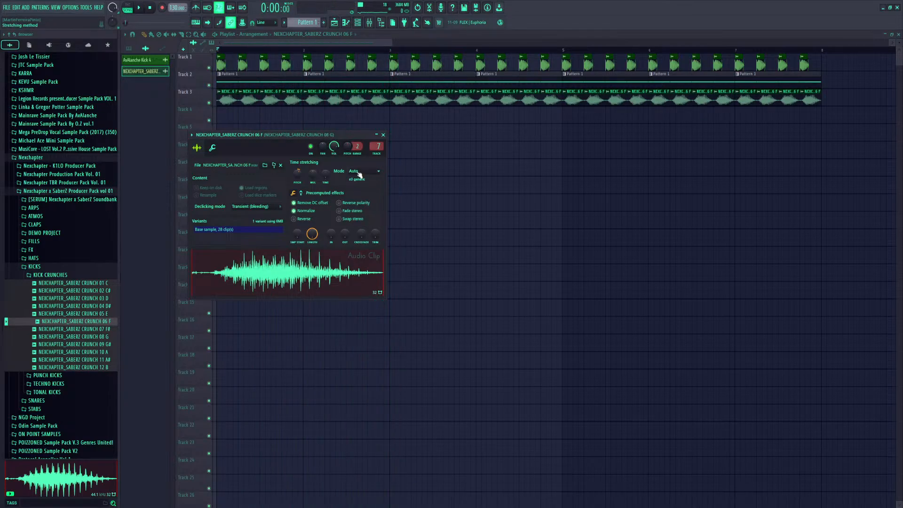
Try the Pogo effect at -100% and 100% on the crunch sample, auditioning it in playback, and reset it
{"action": "left_click", "coordinate": [301, 193]}
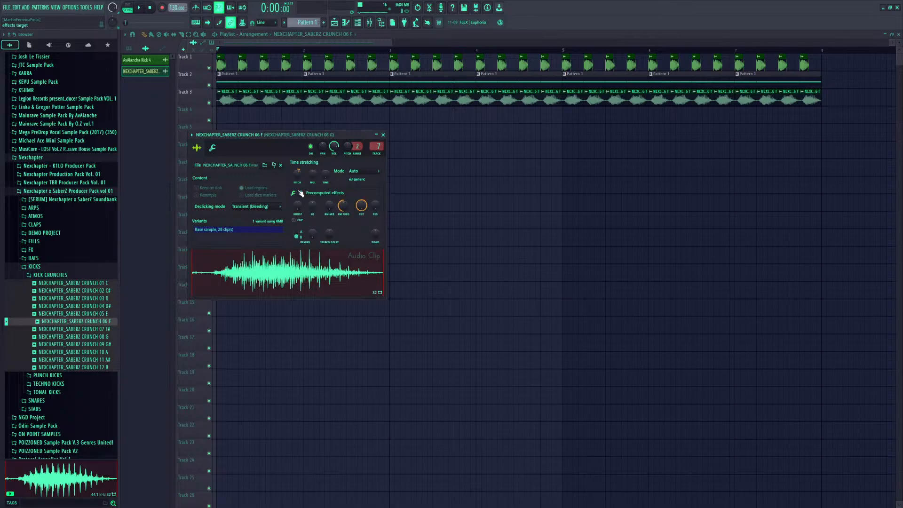
{"action": "left_click_drag", "start_coordinate": [375, 238], "coordinate": [375, 263]}
{"action": "key", "text": "space"}
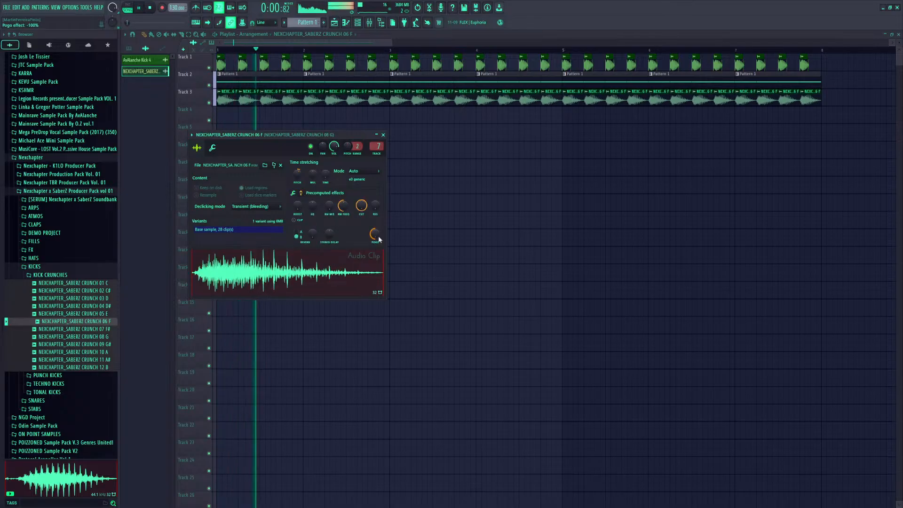
{"action": "key", "text": "space"}
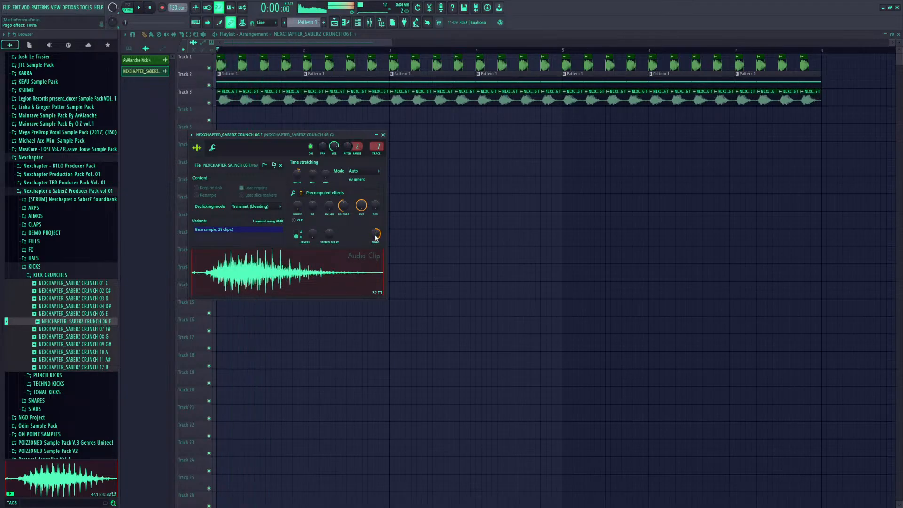
{"action": "right_click", "coordinate": [375, 233]}
{"action": "left_click", "coordinate": [380, 240]}
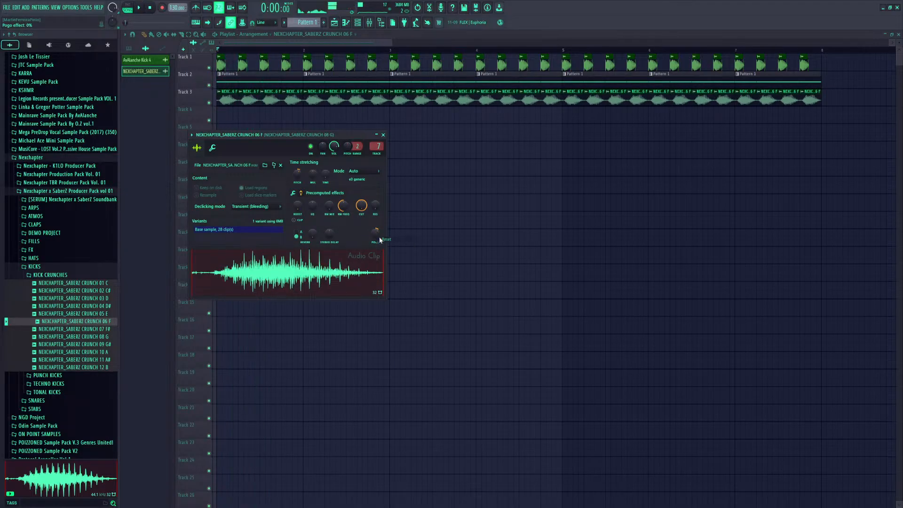
{"action": "left_click", "coordinate": [301, 194]}
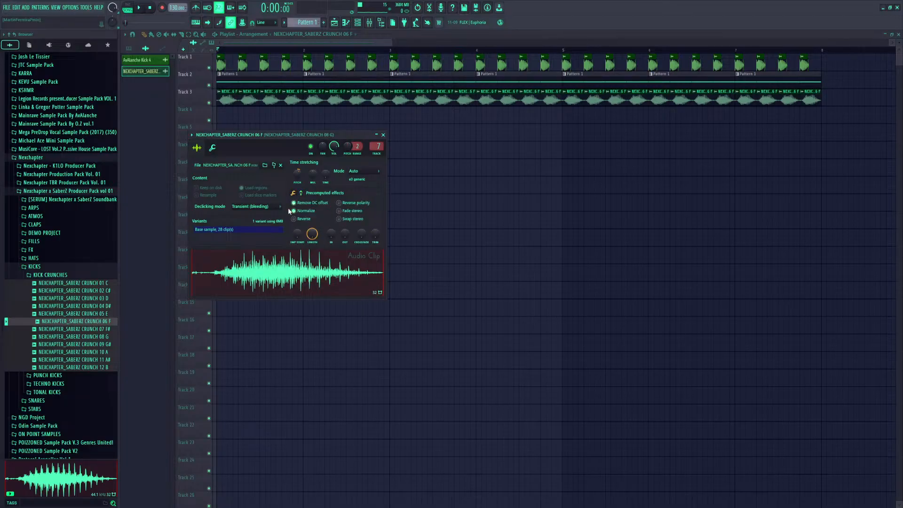
Play back the kick, bass and crunch together, collapse the KICKS folder and review the crunch clip's sample settings
{"action": "left_click", "coordinate": [383, 135]}
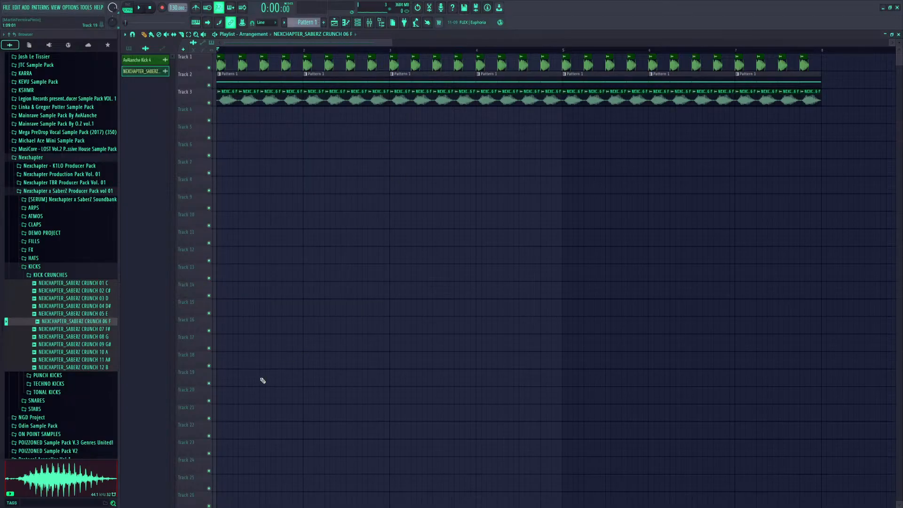
{"action": "scroll", "coordinate": [227, 52], "scroll_direction": "up", "scroll_amount": 2}
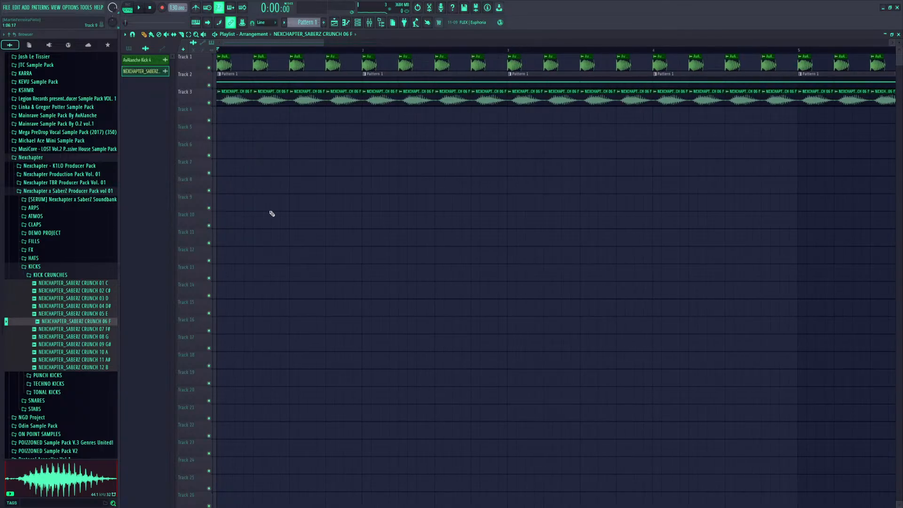
{"action": "key", "text": "space"}
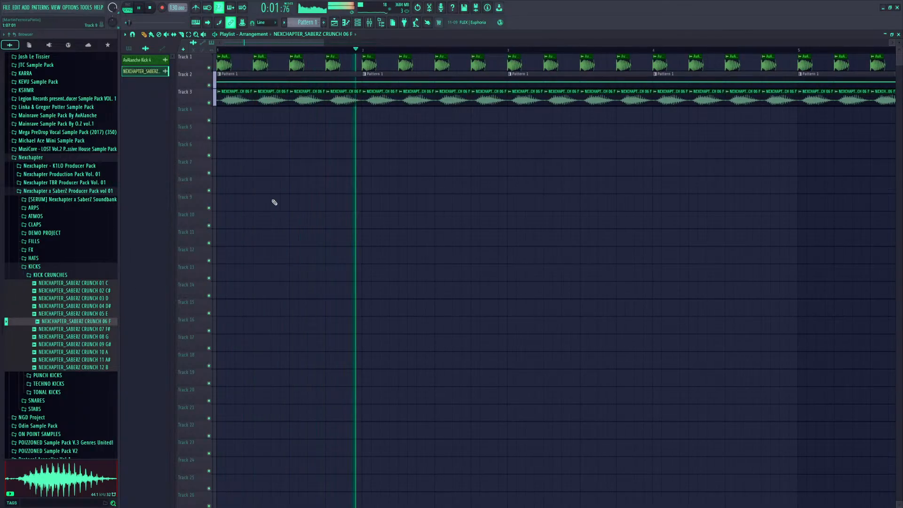
{"action": "left_click", "coordinate": [51, 275]}
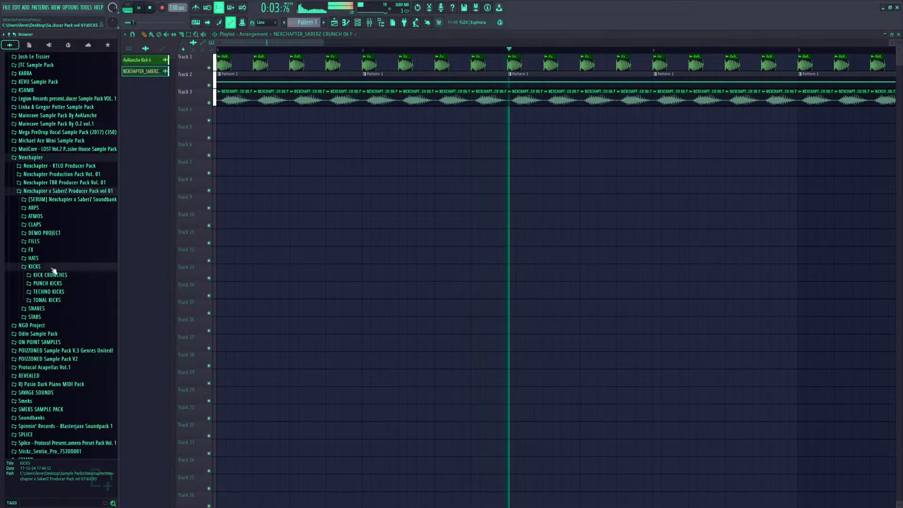
{"action": "left_click", "coordinate": [47, 267]}
{"action": "key", "text": "space"}
{"action": "key", "text": "space"}
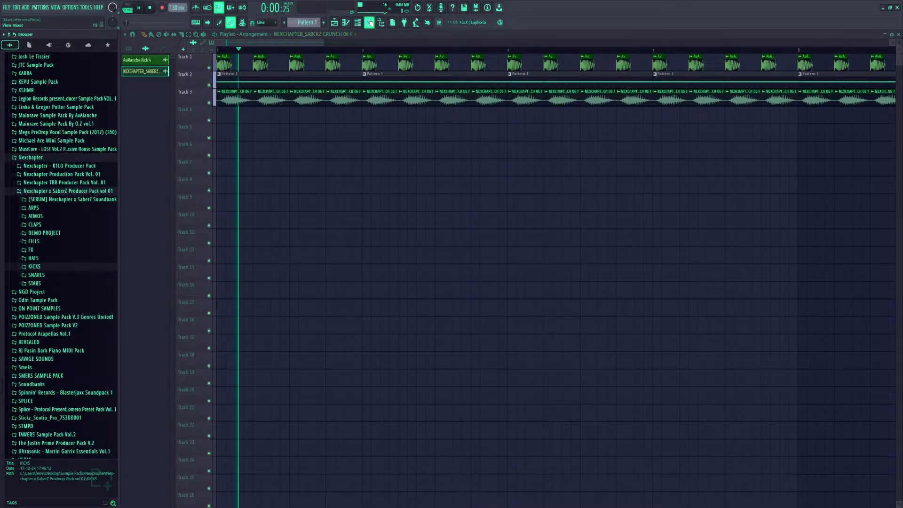
{"action": "double_click", "coordinate": [218, 99]}
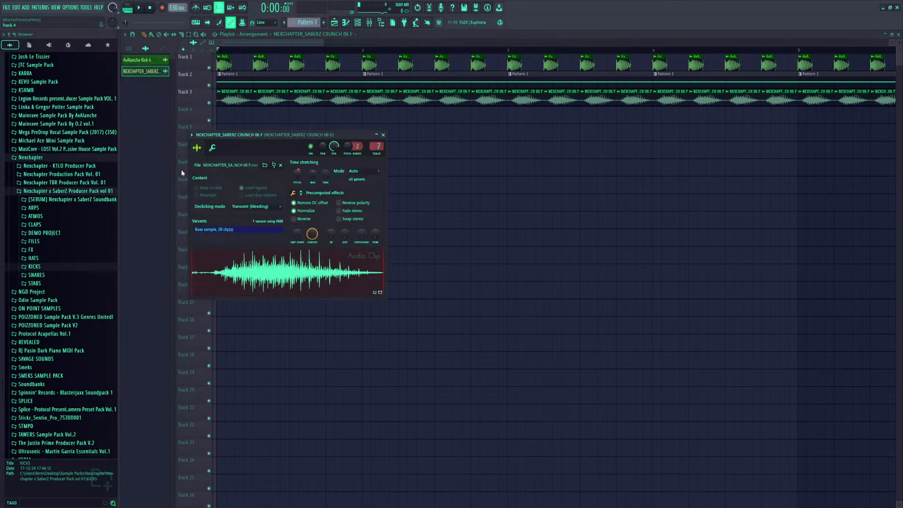
{"action": "left_click", "coordinate": [383, 135]}
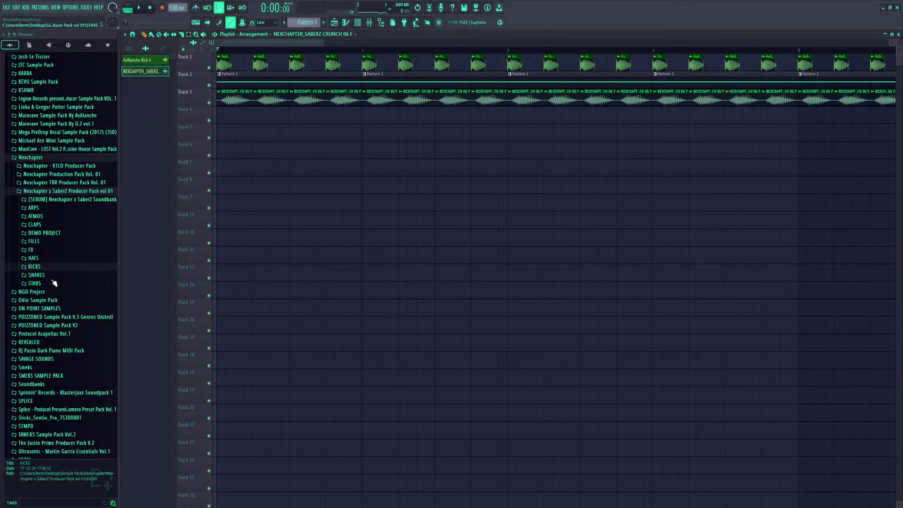
Check the TONAL KICKS samples in the Nexchapter x SaberZ pack and collapse the pack
{"action": "left_click", "coordinate": [36, 267]}
{"action": "left_click", "coordinate": [48, 293]}
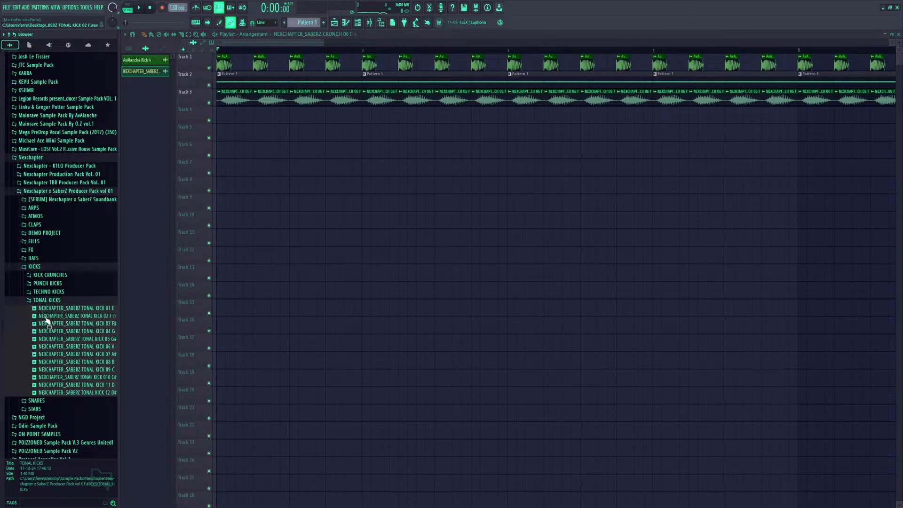
{"action": "left_click", "coordinate": [45, 291]}
{"action": "left_click", "coordinate": [37, 267]}
{"action": "left_click", "coordinate": [57, 191]}
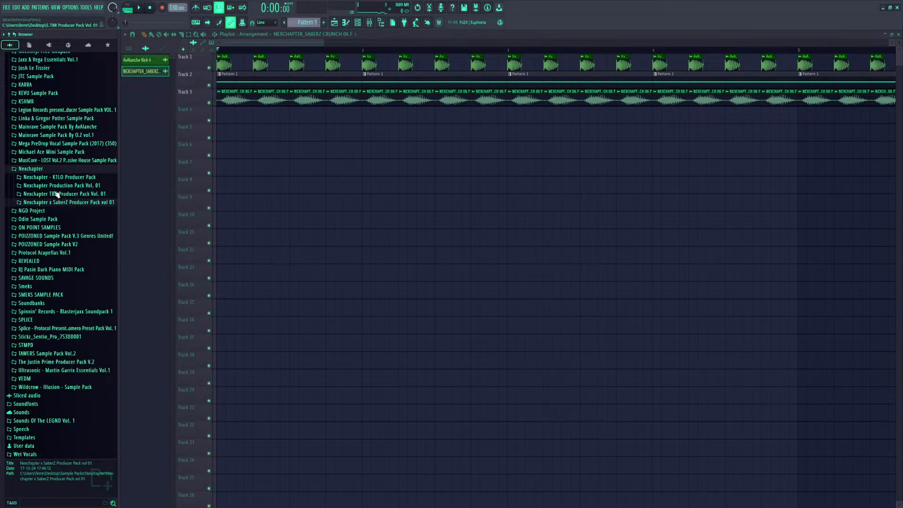
Browse the BIGROOM KICKS in the Nexchapter - K1LO Producer Pack, audition K1LO_Bigroom_Kick_02_F# and collapse the Nexchapter folders
{"action": "left_click", "coordinate": [48, 179]}
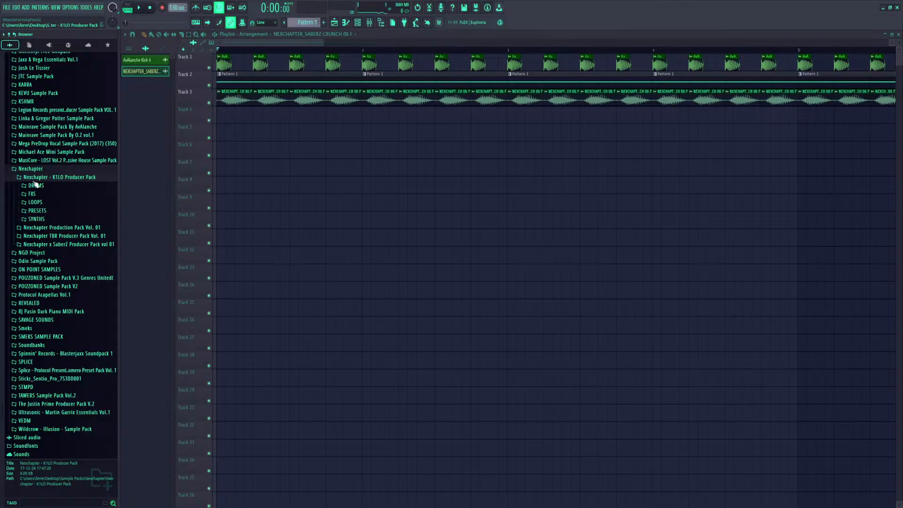
{"action": "left_click", "coordinate": [36, 185]}
{"action": "left_click", "coordinate": [39, 219]}
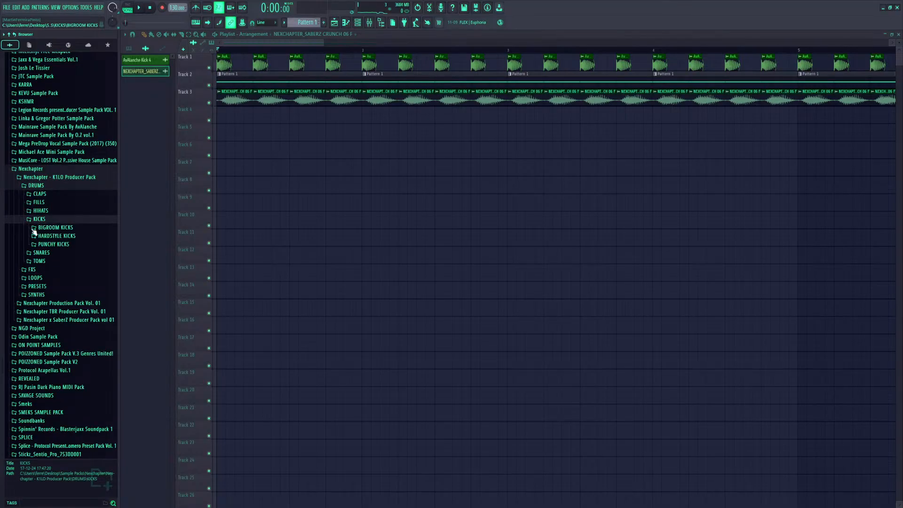
{"action": "left_click", "coordinate": [35, 229]}
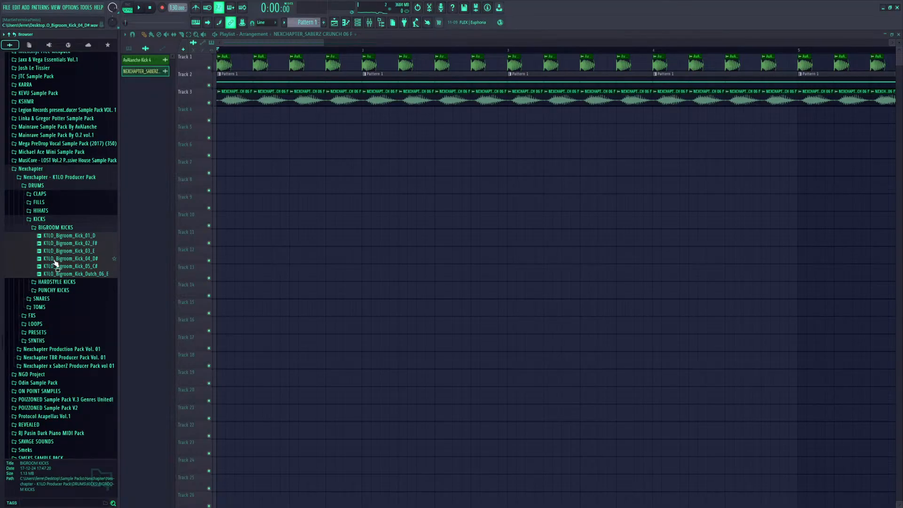
{"action": "left_click", "coordinate": [61, 243]}
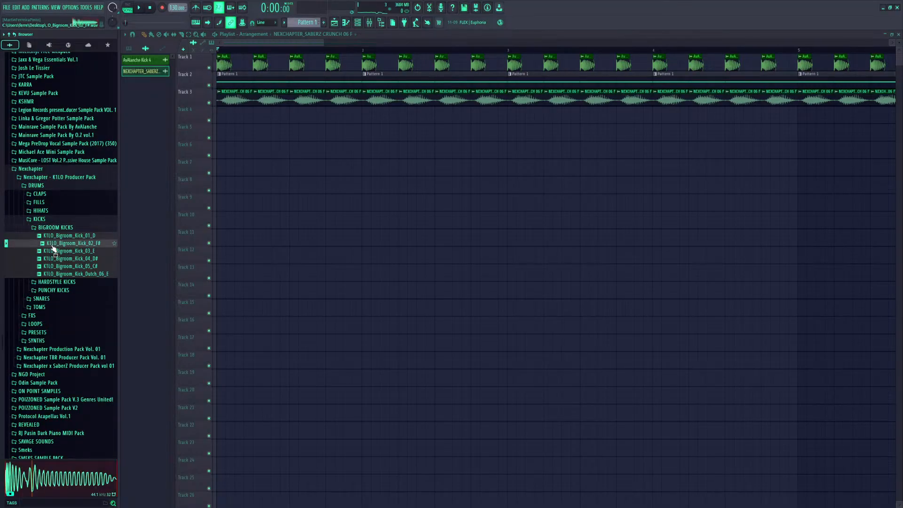
{"action": "left_click", "coordinate": [40, 220]}
{"action": "left_click", "coordinate": [39, 186]}
{"action": "left_click", "coordinate": [38, 178]}
{"action": "left_click", "coordinate": [37, 169]}
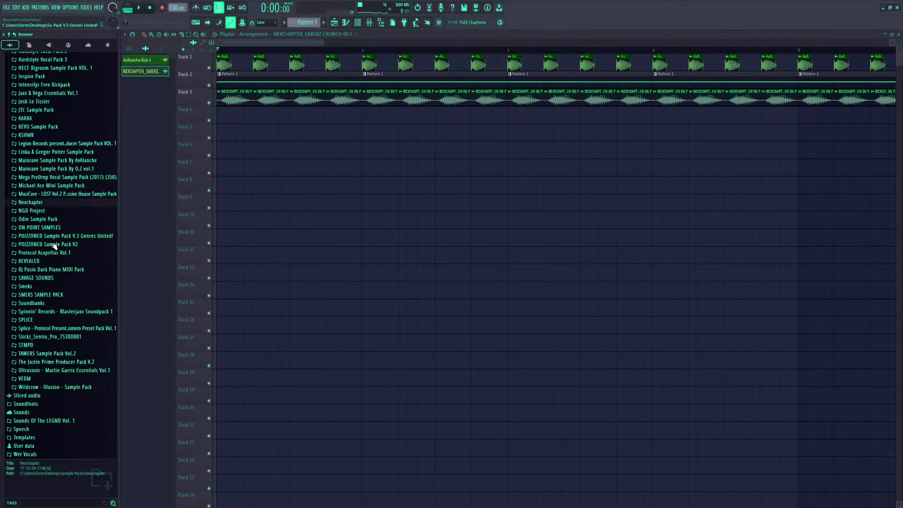
Find the BIGROOM KICK folder in EMKR 2K SAMPLE PACK and audition its 130BPM_F#, 128BPM_F# and Night Fury kicks
{"action": "scroll", "coordinate": [57, 283], "scroll_direction": "up", "scroll_amount": 5}
{"action": "scroll", "coordinate": [59, 294], "scroll_direction": "up", "scroll_amount": 3}
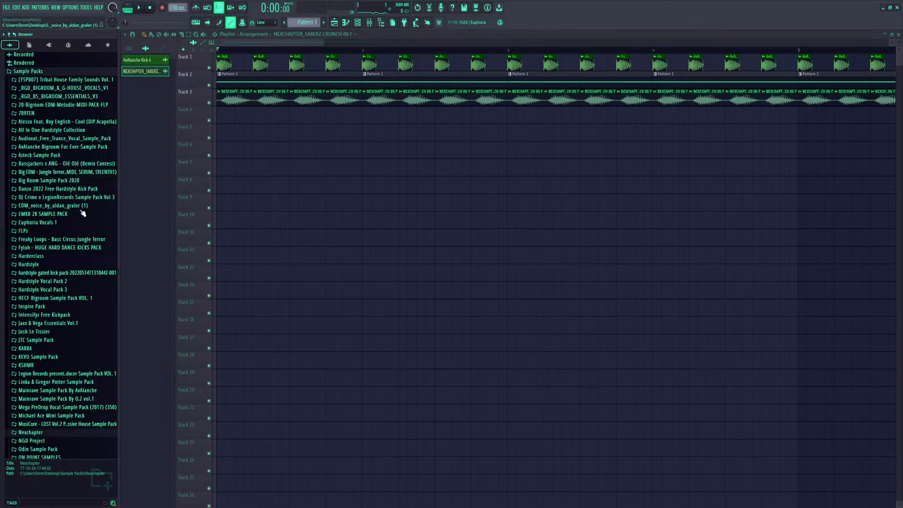
{"action": "left_click", "coordinate": [67, 214]}
{"action": "left_click", "coordinate": [64, 222]}
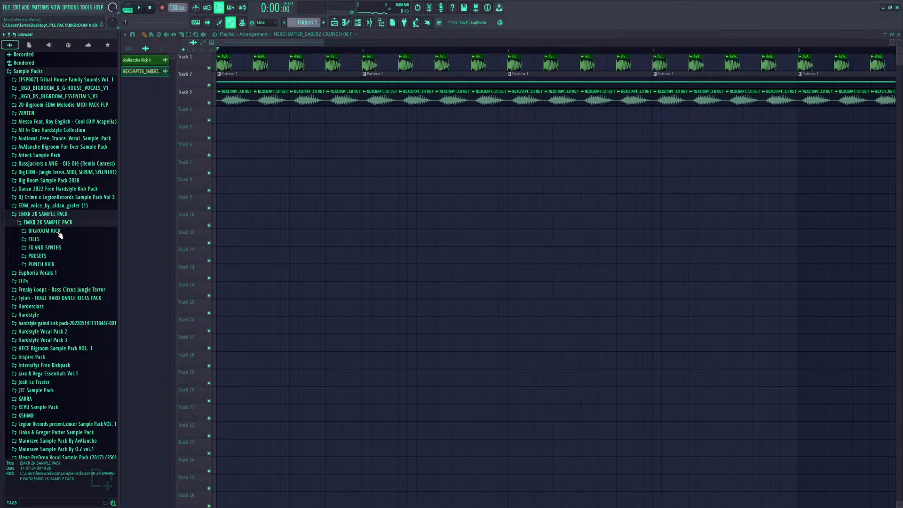
{"action": "left_click", "coordinate": [59, 231]}
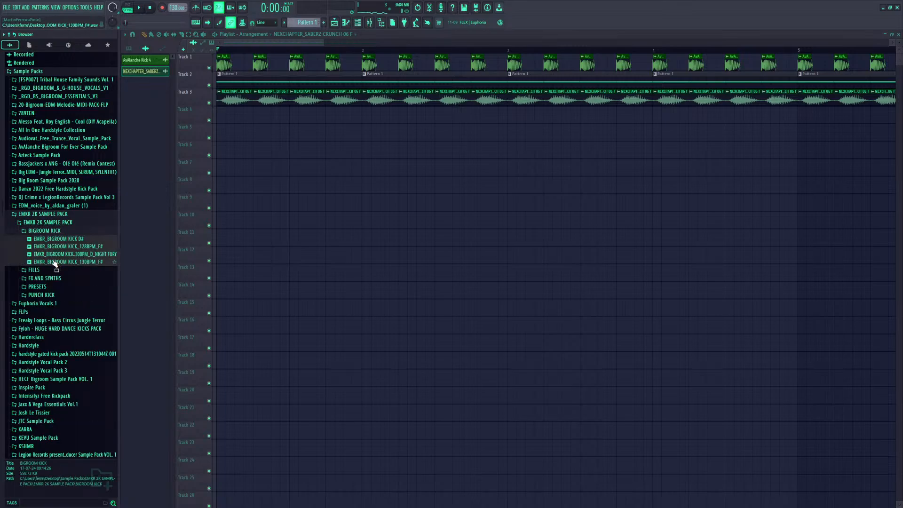
{"action": "left_click", "coordinate": [54, 263]}
{"action": "left_click", "coordinate": [56, 247]}
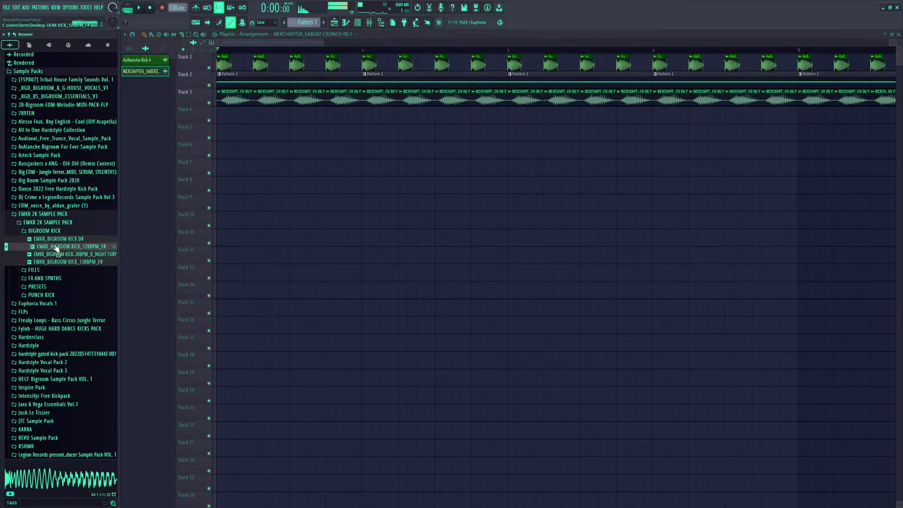
{"action": "key", "text": "Down"}
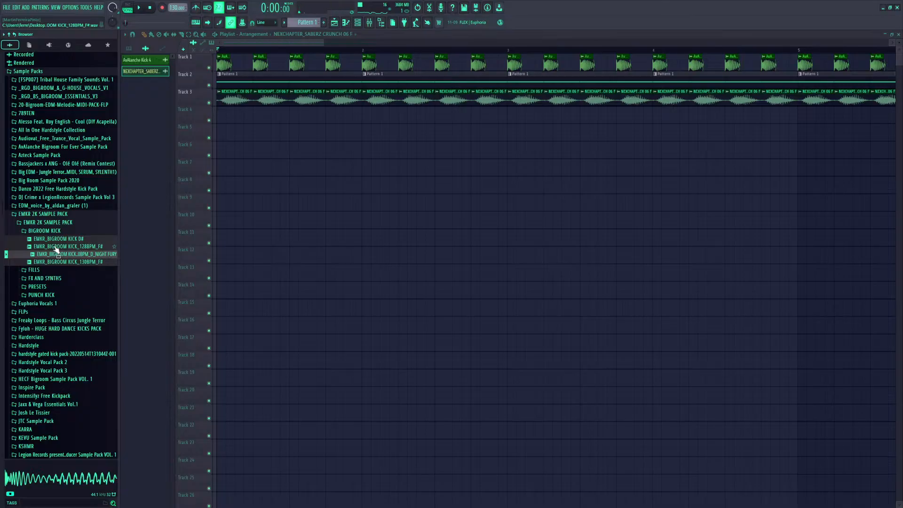
Place EMKR_BIGROOM KICK_128BPM_F# at the start of Track 4, change its declicking mode and route it to mixer track 8
{"action": "left_click_drag", "start_coordinate": [56, 248], "coordinate": [233, 107]}
{"action": "left_click", "coordinate": [235, 143]}
{"action": "left_click", "coordinate": [231, 137]}
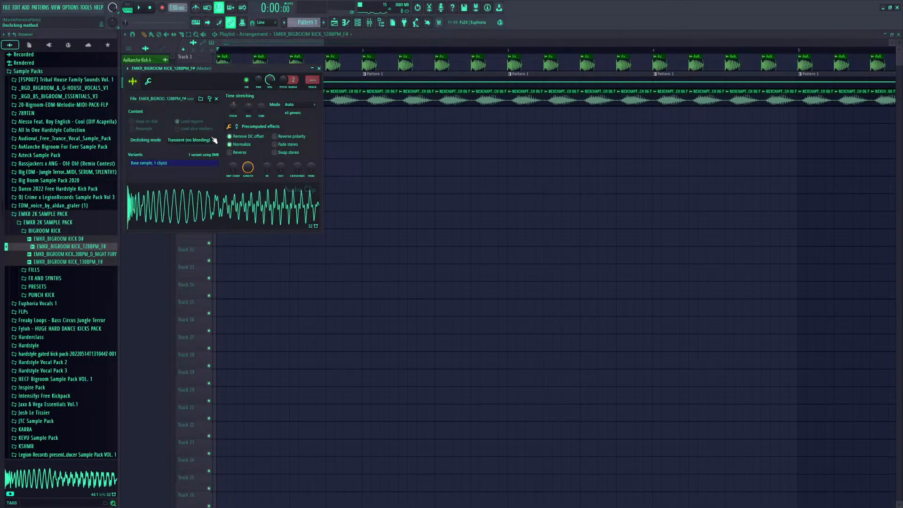
{"action": "left_click", "coordinate": [213, 140]}
{"action": "left_click", "coordinate": [211, 161]}
{"action": "key", "text": "ctrl+l"}
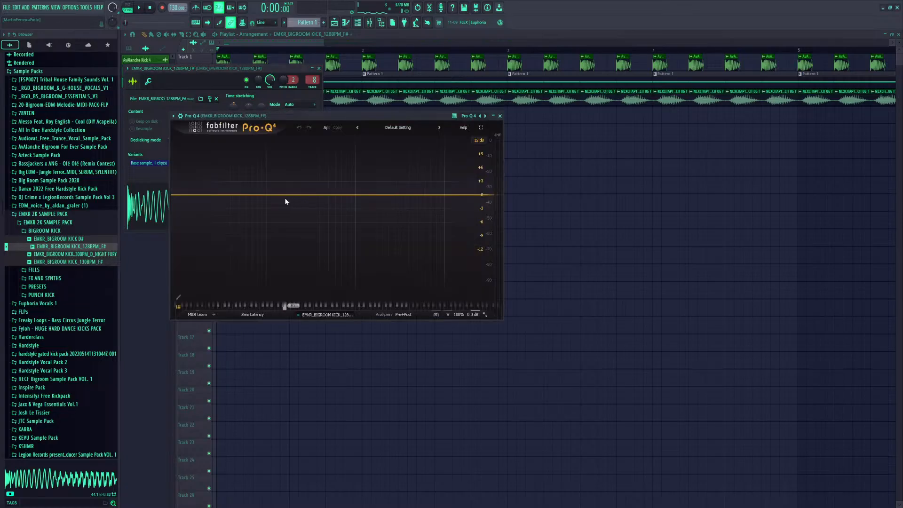
Add a low cut at about 138 Hz with a 36 dB/oct slope to the EMKR kick's Pro-Q 4 and select Linear Phase
{"action": "left_click", "coordinate": [278, 196]}
{"action": "left_click", "coordinate": [262, 184]}
{"action": "left_click", "coordinate": [298, 191]}
{"action": "scroll", "coordinate": [278, 196], "scroll_direction": "up", "scroll_amount": 4}
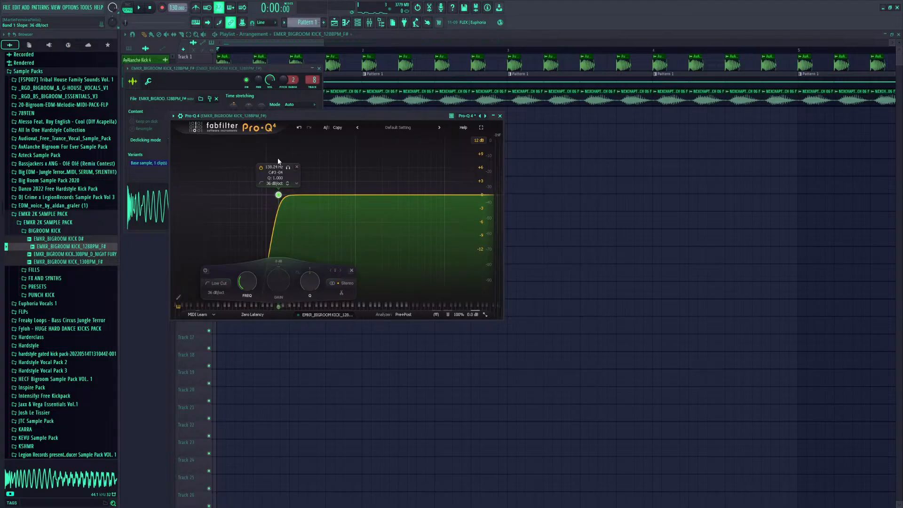
{"action": "left_click", "coordinate": [257, 315]}
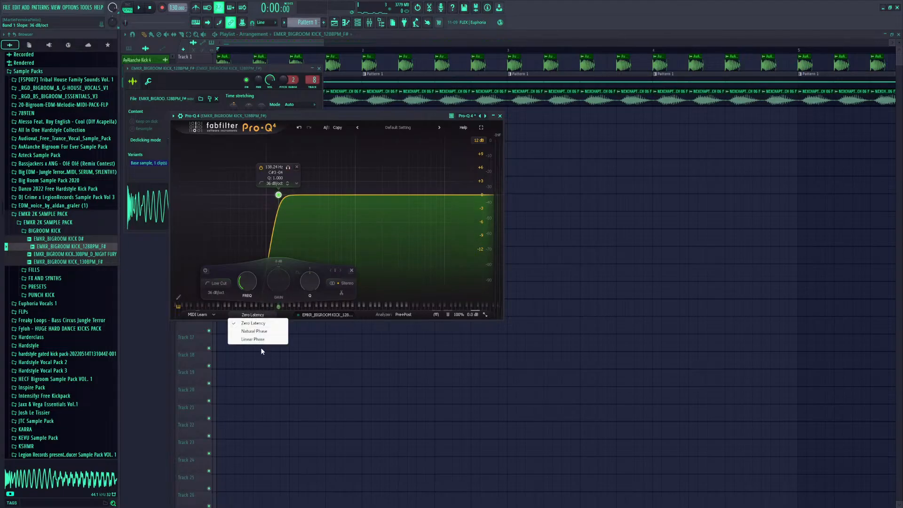
{"action": "left_click", "coordinate": [259, 339]}
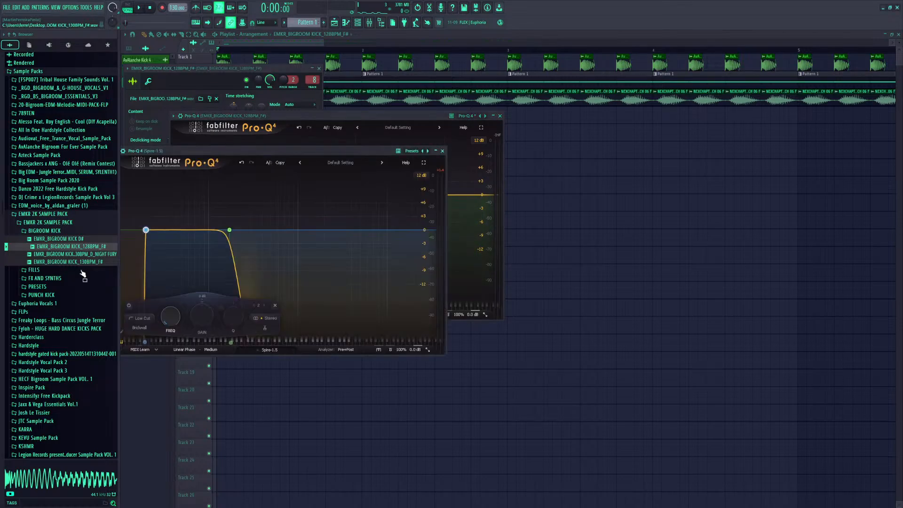
Compare the crossover between Spire's high cut and the EMKR kick's low cut in Pro-Q 4, removing any temporary bands
{"action": "left_click_drag", "start_coordinate": [247, 151], "coordinate": [319, 226]}
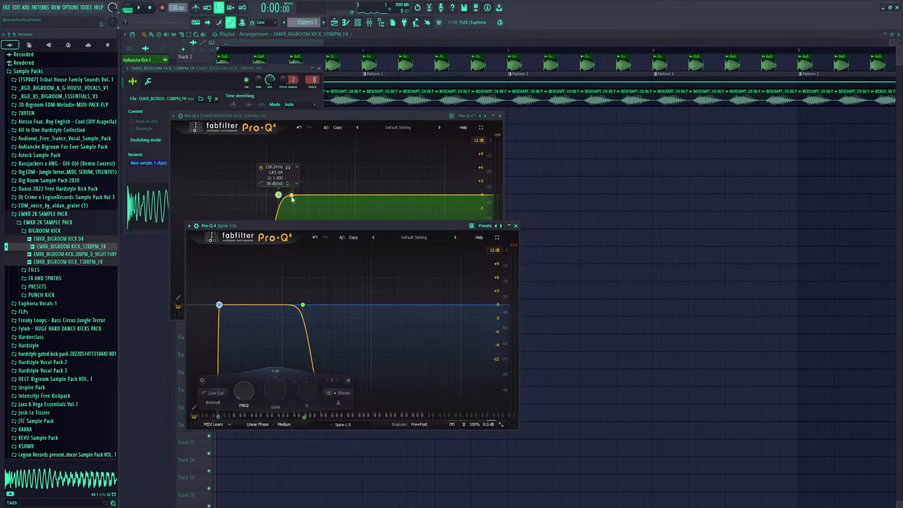
{"action": "left_click", "coordinate": [293, 305]}
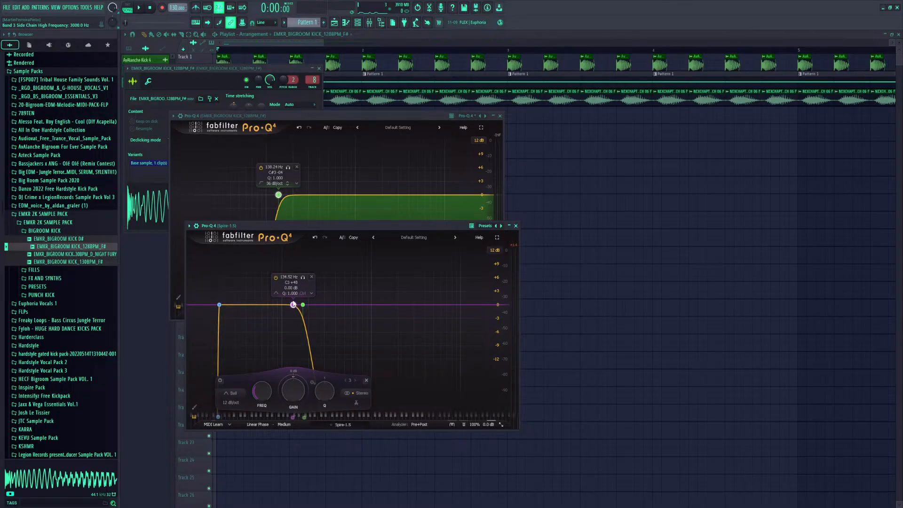
{"action": "left_click", "coordinate": [312, 277]}
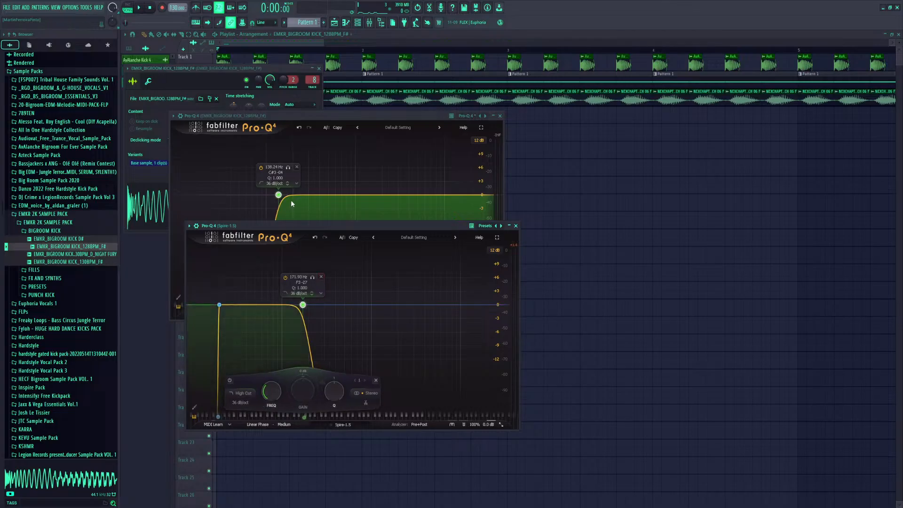
{"action": "left_click", "coordinate": [291, 195]}
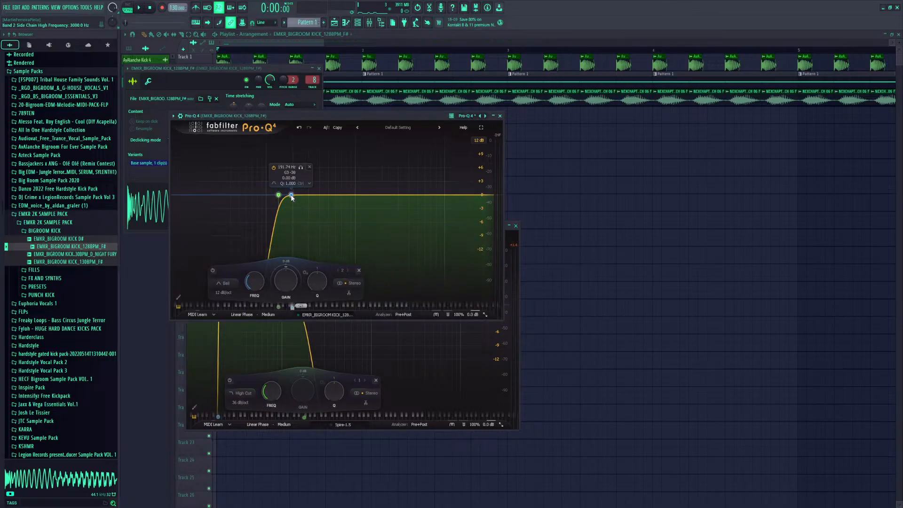
{"action": "left_click", "coordinate": [309, 168]}
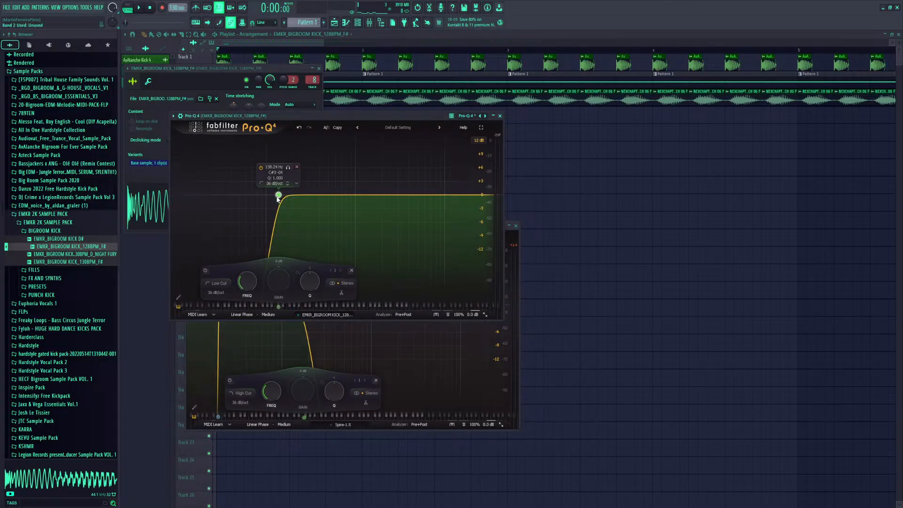
Close both equalizers, add Kickstart 2 to the EMKR kick's mixer track and close the remaining kick windows
{"action": "left_click", "coordinate": [500, 116]}
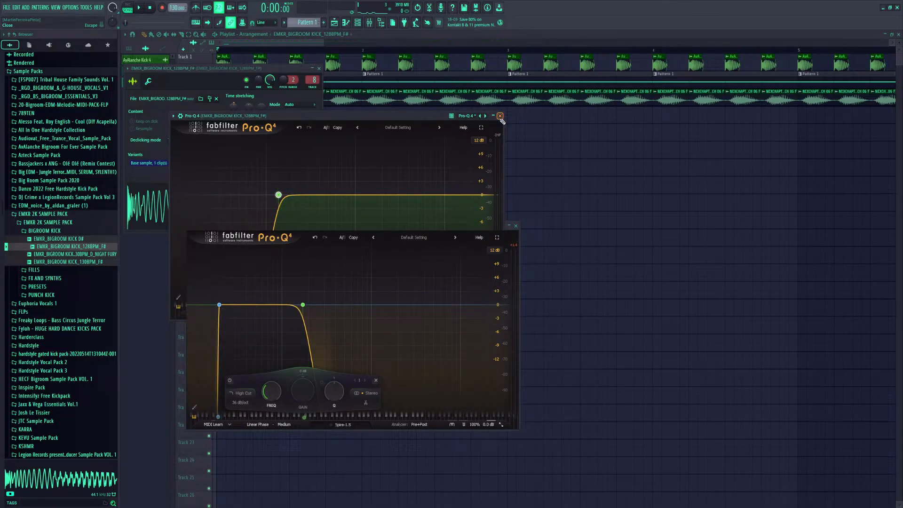
{"action": "left_click", "coordinate": [516, 225]}
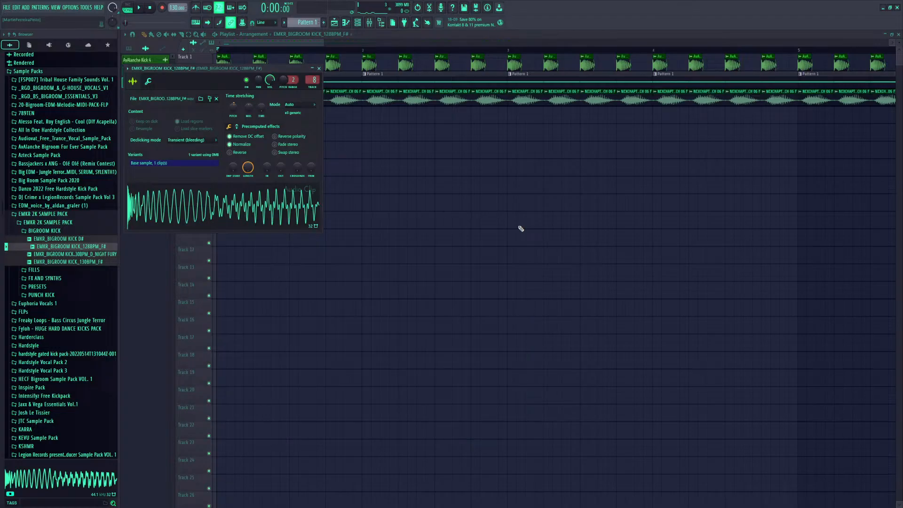
{"action": "left_click", "coordinate": [319, 69]}
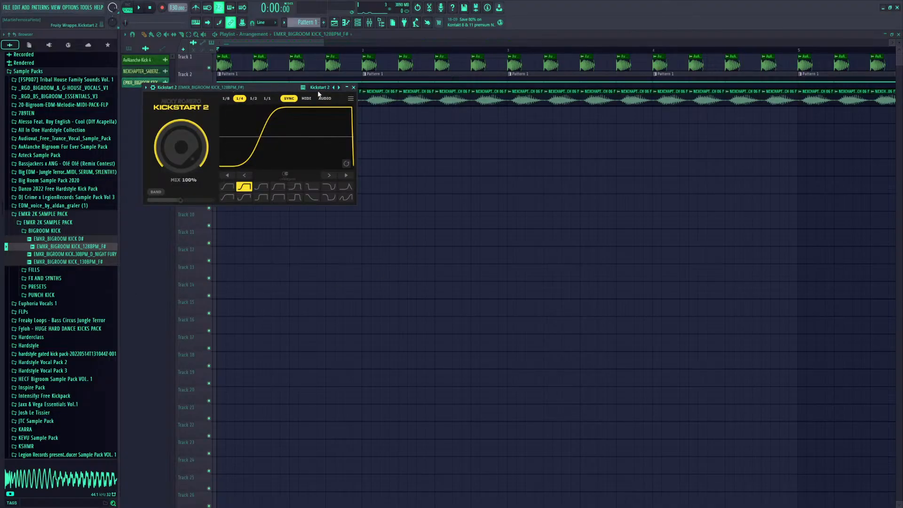
{"action": "left_click", "coordinate": [354, 87]}
Repeat the EMKR kick clip on every beat along Track 4 up to bar 8
{"action": "left_click", "coordinate": [277, 120]}
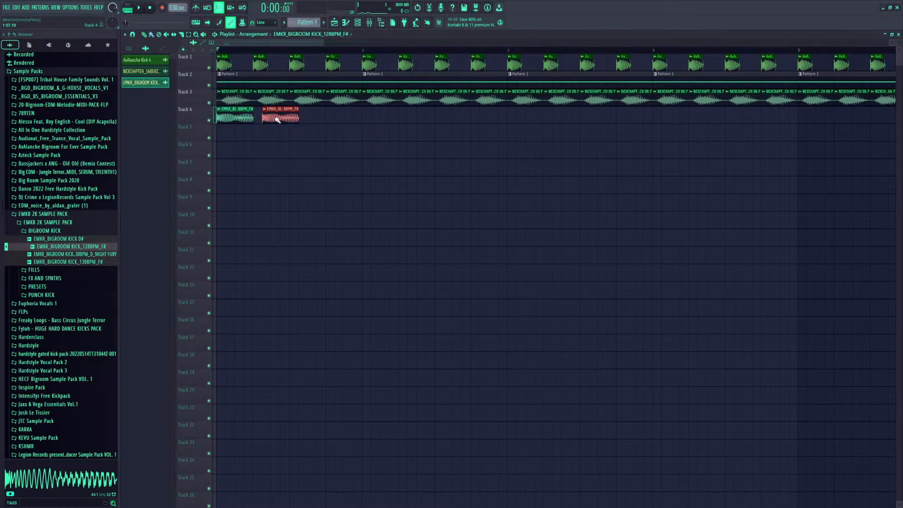
{"action": "right_click", "coordinate": [277, 120]}
{"action": "mouse_move", "coordinate": [259, 114]}
{"action": "left_mouse_down"}
{"action": "mouse_move", "coordinate": [813, 139]}
{"action": "mouse_move", "coordinate": [872, 129]}
{"action": "left_mouse_up"}
{"action": "key", "text": "space"}
{"action": "scroll", "coordinate": [469, 113], "scroll_direction": "down", "scroll_amount": 3}
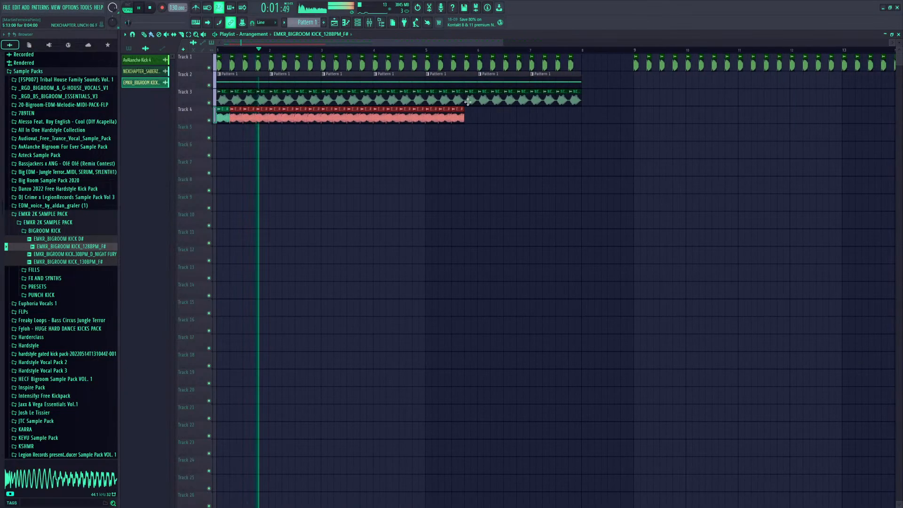
{"action": "left_click_drag", "start_coordinate": [470, 114], "coordinate": [575, 119]}
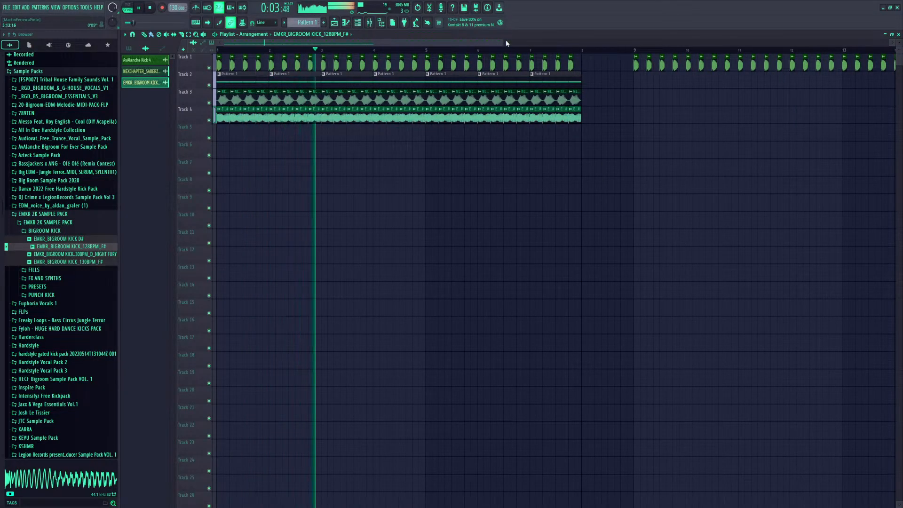
Duplicate the clips on Tracks 2, 3 and 4 so the copies start at bar 9
{"action": "left_click_drag", "start_coordinate": [503, 42], "coordinate": [669, 68]}
{"action": "key", "text": "space"}
{"action": "left_click_drag", "start_coordinate": [486, 79], "coordinate": [215, 163]}
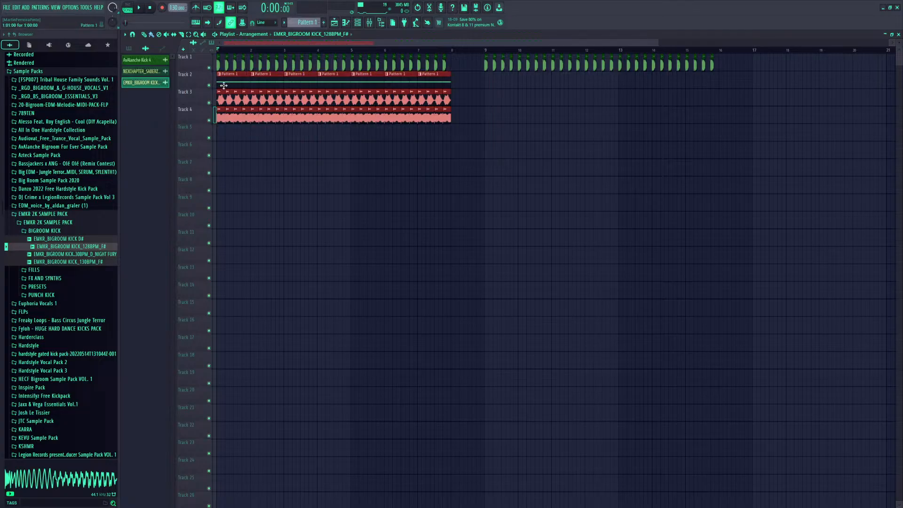
{"action": "left_click_drag", "start_coordinate": [225, 83], "coordinate": [495, 82]}
{"action": "left_click", "coordinate": [480, 140]}
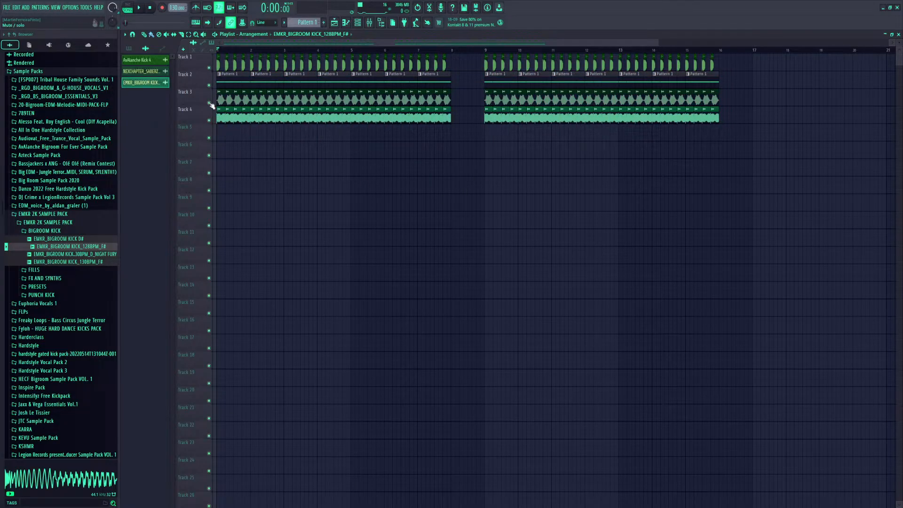
Mute the crunch on Track 3 and play the kick, sub and EMKR layers
{"action": "left_click", "coordinate": [210, 103]}
{"action": "key", "text": "space"}
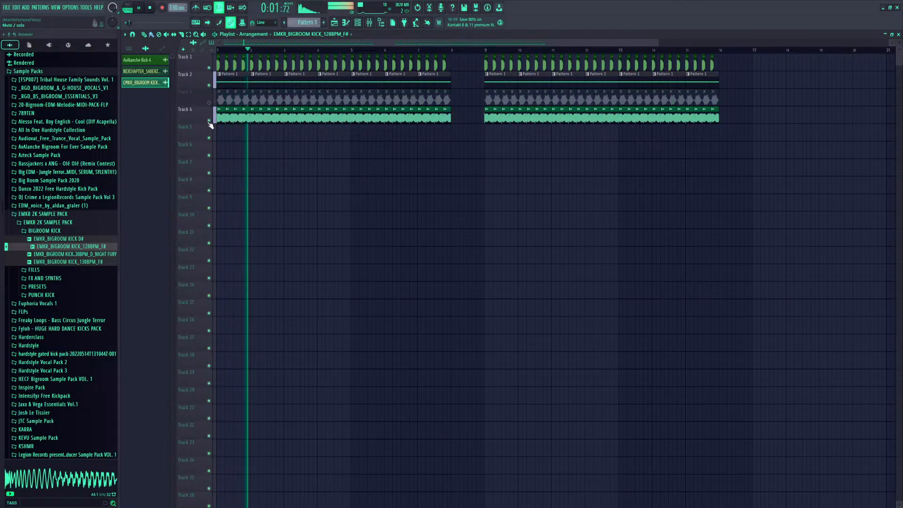
{"action": "scroll", "coordinate": [224, 54], "scroll_direction": "up", "scroll_amount": 4}
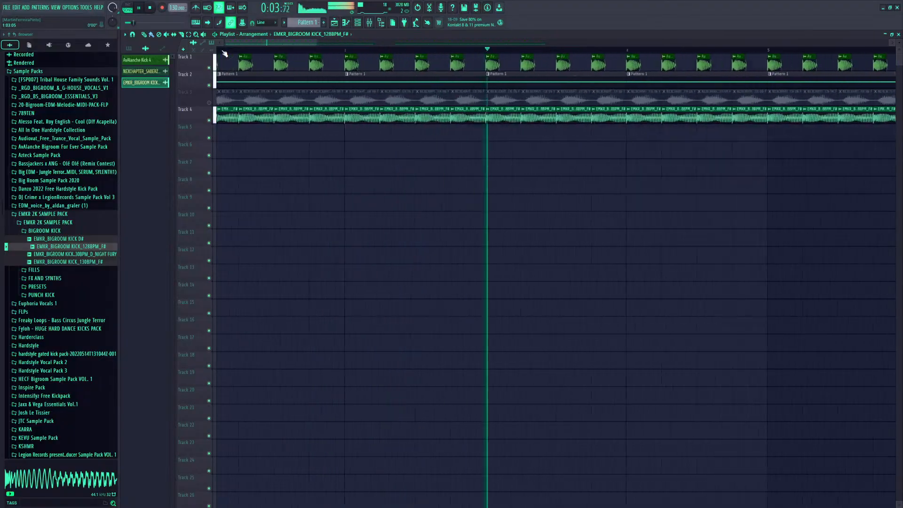
{"action": "left_click_drag", "start_coordinate": [253, 43], "coordinate": [238, 43]}
{"action": "key", "text": "space"}
Compare playback with the EMKR kick on Track 4 muted and unmuted
{"action": "left_click", "coordinate": [209, 120]}
{"action": "key", "text": "space"}
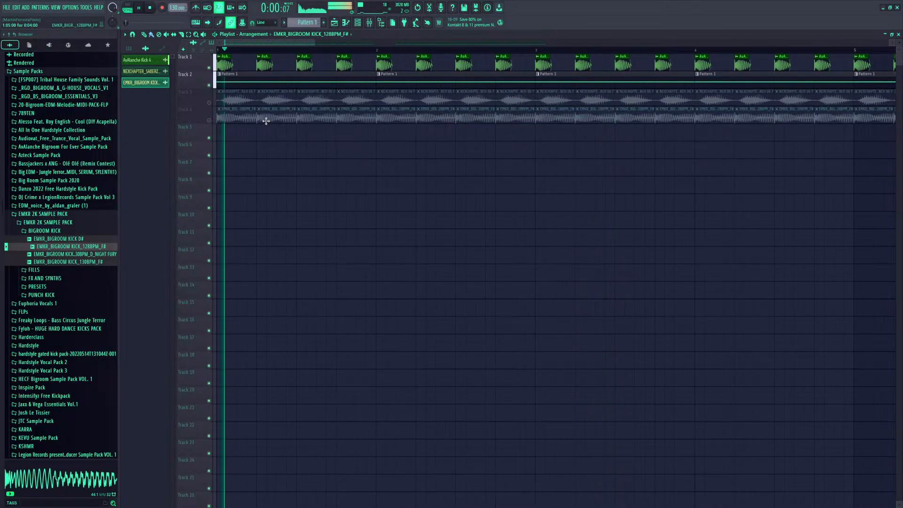
{"action": "key", "text": "space"}
{"action": "left_click", "coordinate": [209, 120]}
{"action": "key", "text": "space"}
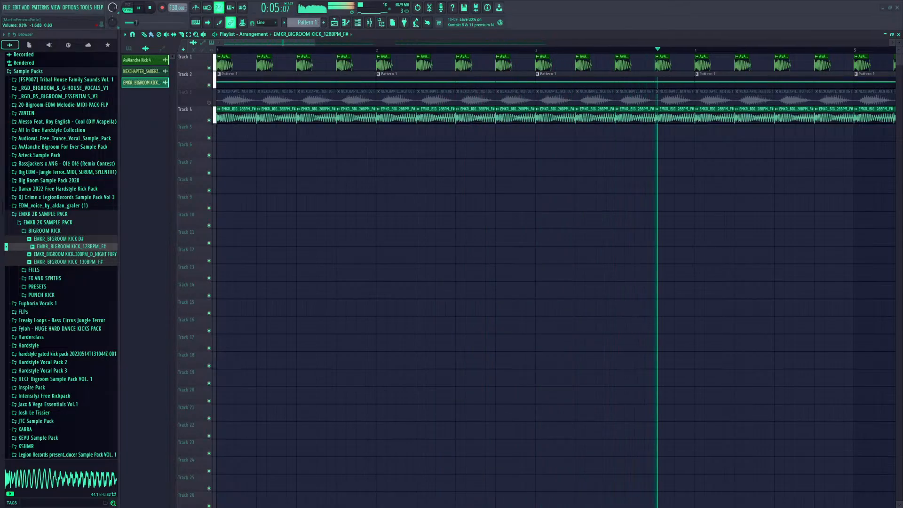
{"action": "key", "text": "space"}
Unmute the crunch on Track 3 and play all the layers together from the start
{"action": "key", "text": "space"}
{"action": "left_click", "coordinate": [209, 103]}
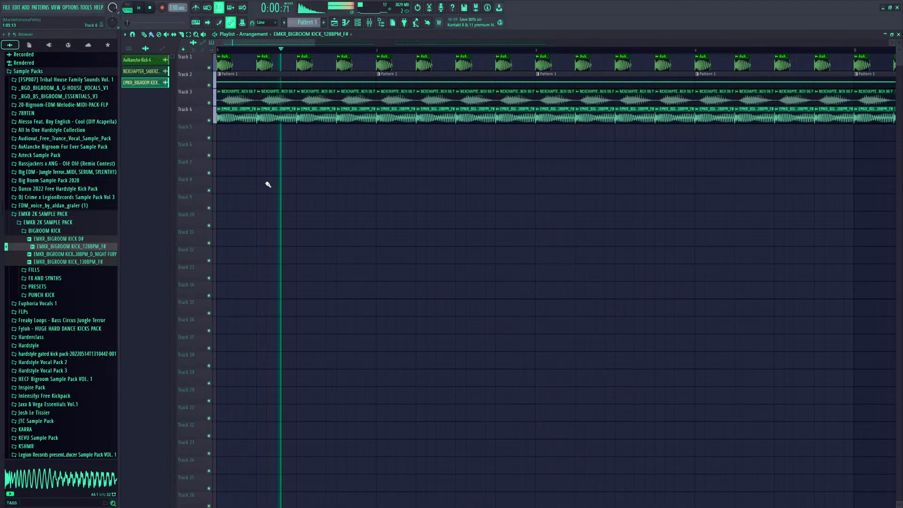
{"action": "key", "text": "space"}
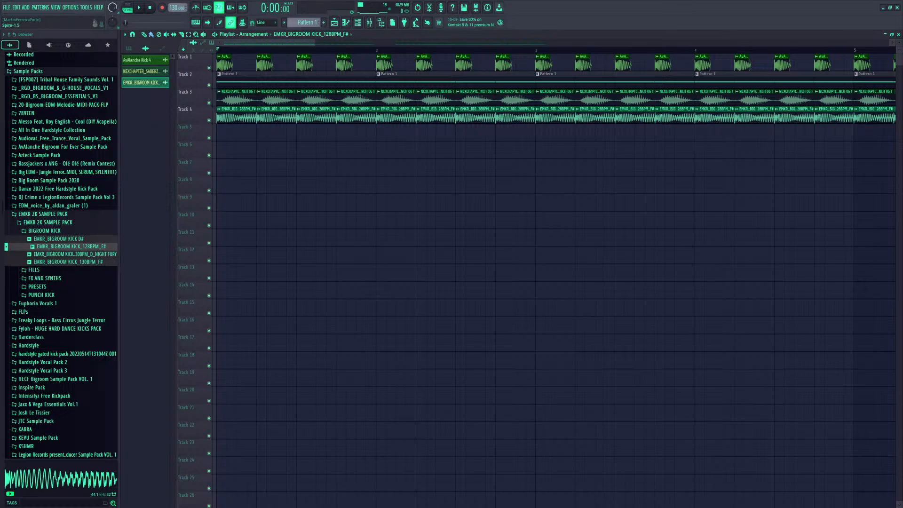
{"action": "key", "text": "space"}
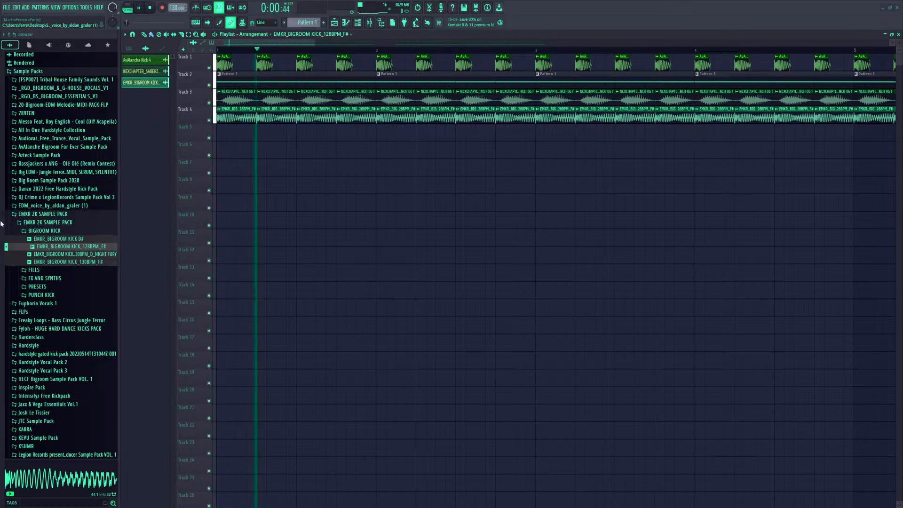
{"action": "key", "text": "space"}
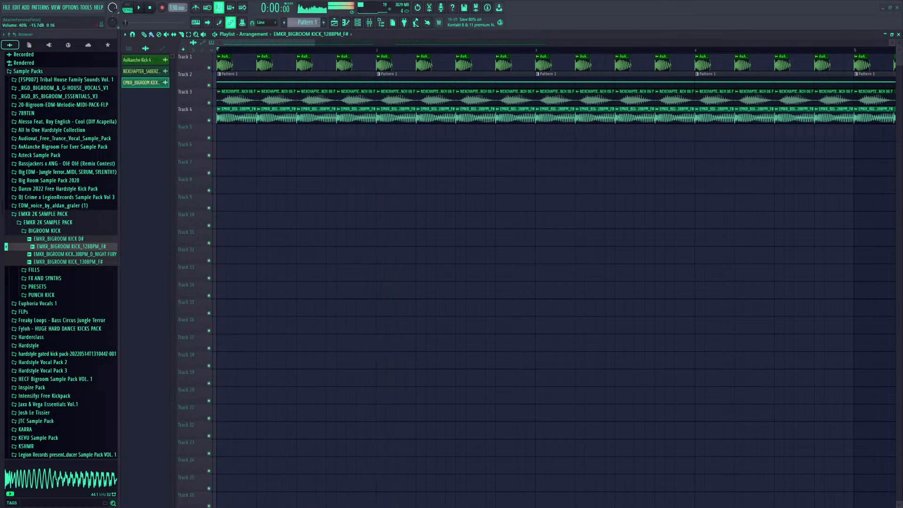
{"action": "key", "text": "space"}
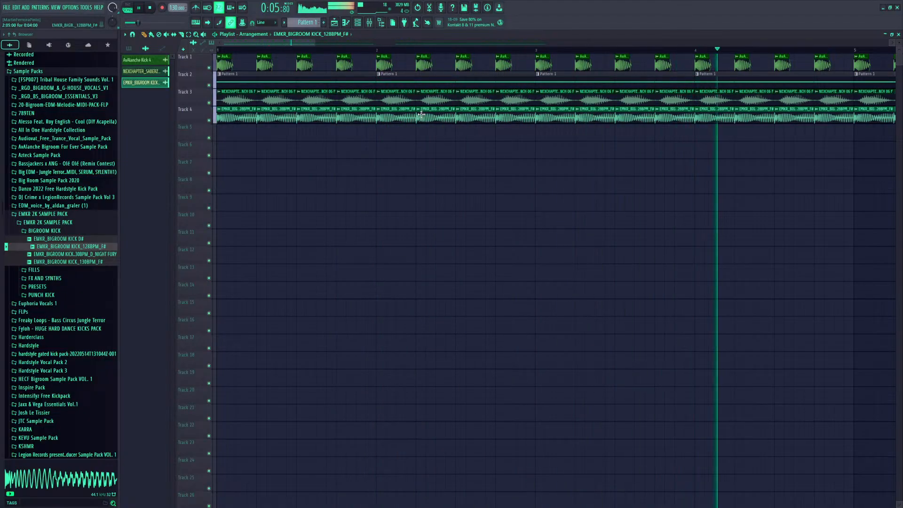
{"action": "key", "text": "space"}
Collapse the BIGROOM KICK and EMKR 2K SAMPLE PACK folders in the browser
{"action": "left_click", "coordinate": [66, 232]}
{"action": "left_click", "coordinate": [62, 223]}
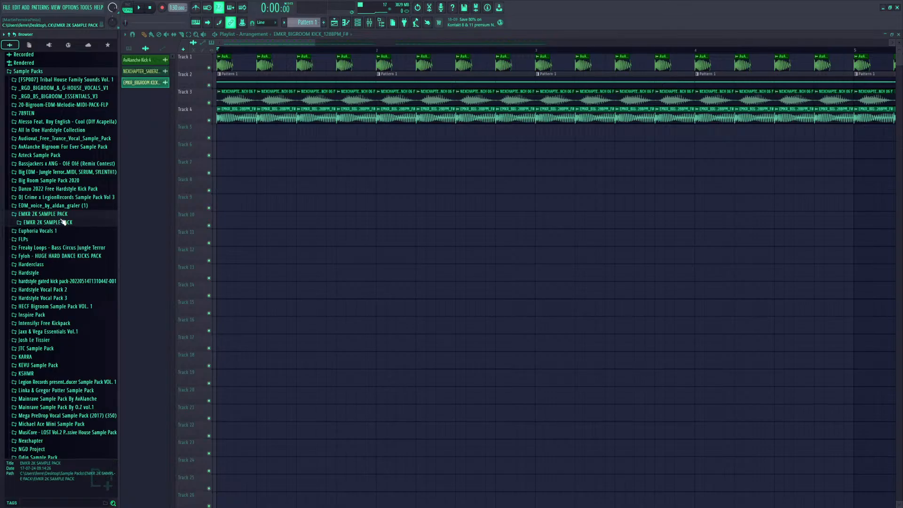
{"action": "left_click", "coordinate": [64, 215]}
Add a second Spire-1.5 instance, load BA Bass 04 from the factory Basses and audition it from the typing keyboard
{"action": "left_click", "coordinate": [357, 23]}
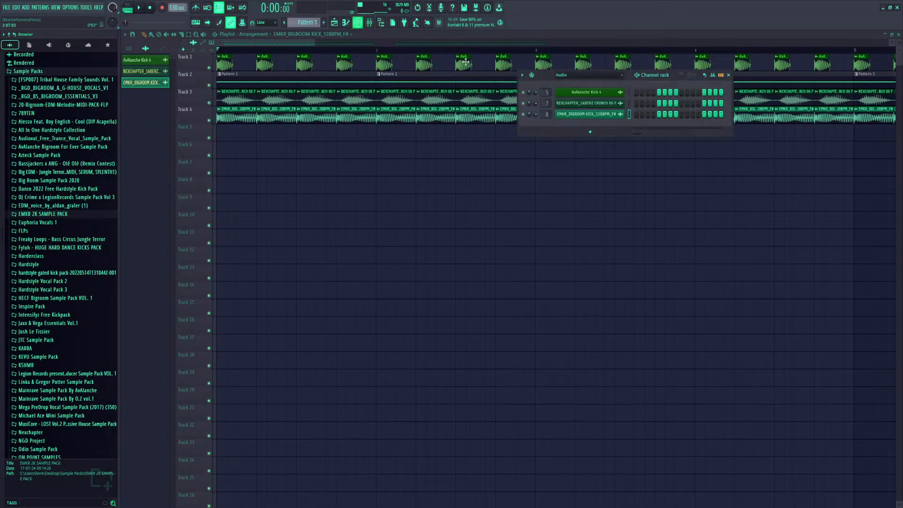
{"action": "left_click", "coordinate": [558, 132]}
{"action": "left_click", "coordinate": [575, 132]}
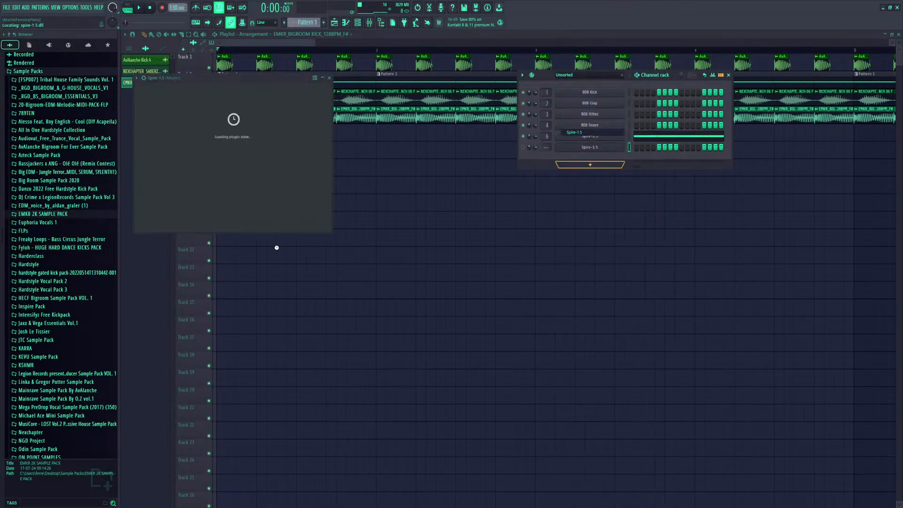
{"action": "left_click", "coordinate": [215, 93]}
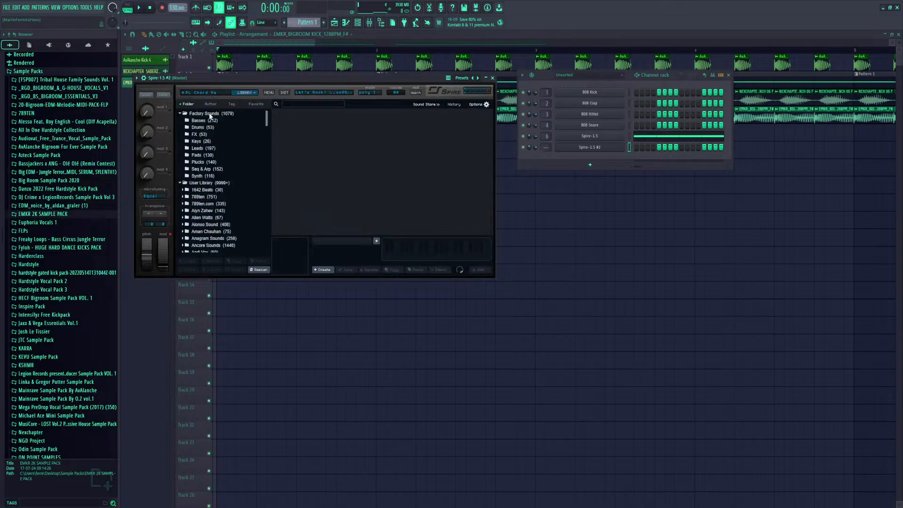
{"action": "left_click", "coordinate": [210, 122]}
{"action": "left_click", "coordinate": [350, 161]}
{"action": "left_click", "coordinate": [197, 23]}
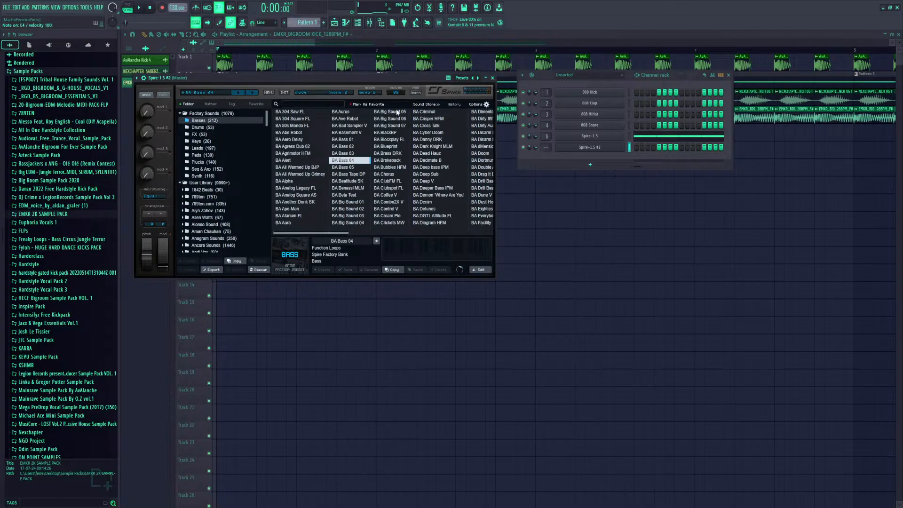
{"action": "key", "text": "z"}
Create Pattern 2, place a one-beat G4 note for the second Spire at its start and lower it one octave
{"action": "left_click", "coordinate": [346, 24]}
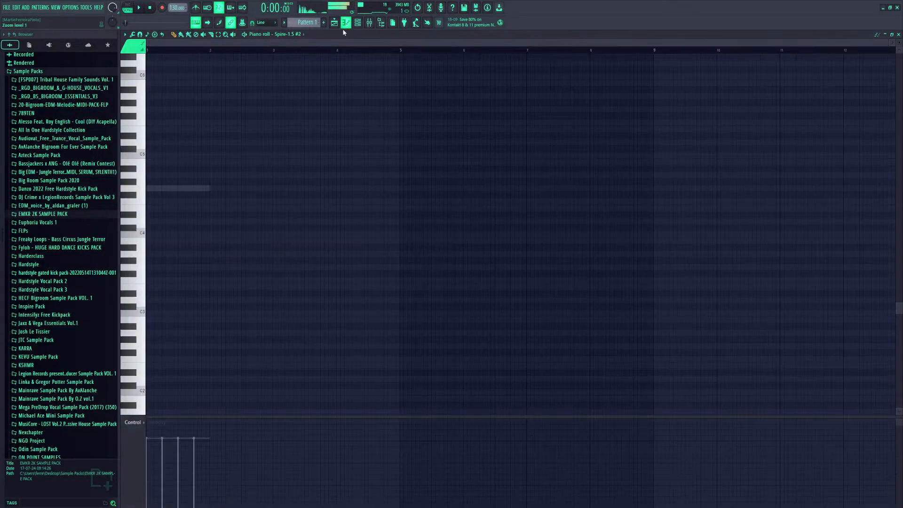
{"action": "left_click", "coordinate": [154, 189]}
{"action": "right_click", "coordinate": [153, 189]}
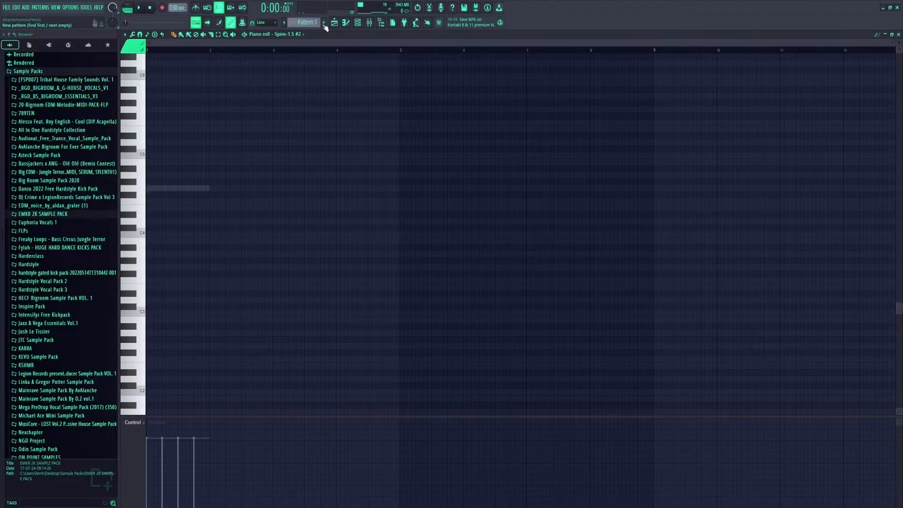
{"action": "left_click", "coordinate": [328, 22]}
{"action": "left_click", "coordinate": [154, 188]}
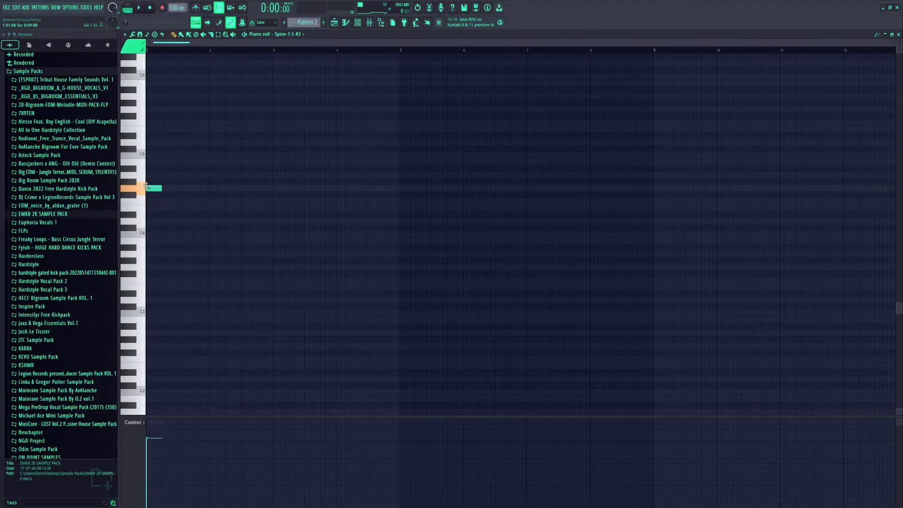
{"action": "key", "text": "space"}
{"action": "key", "text": "ctrl+Down"}
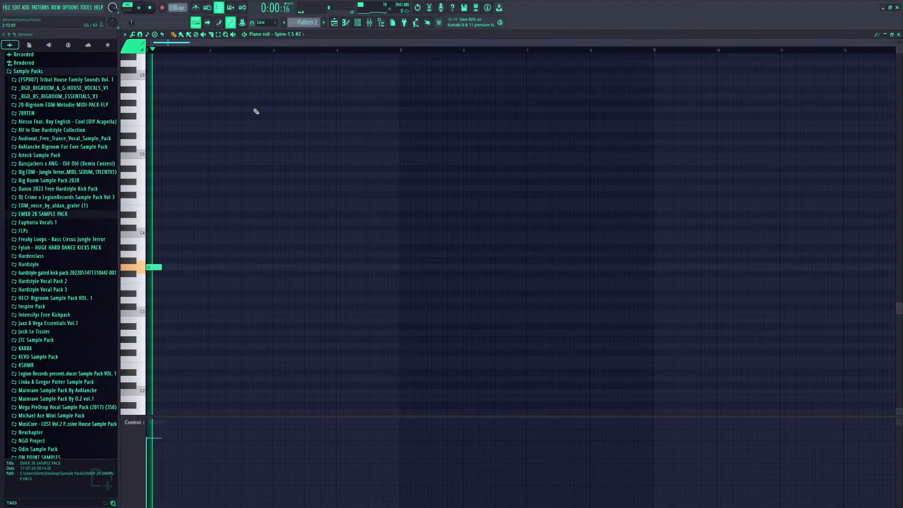
Set the playback range to Pattern 2's first beat and loop the Spire note
{"action": "left_click", "coordinate": [379, 24]}
{"action": "key", "text": "space"}
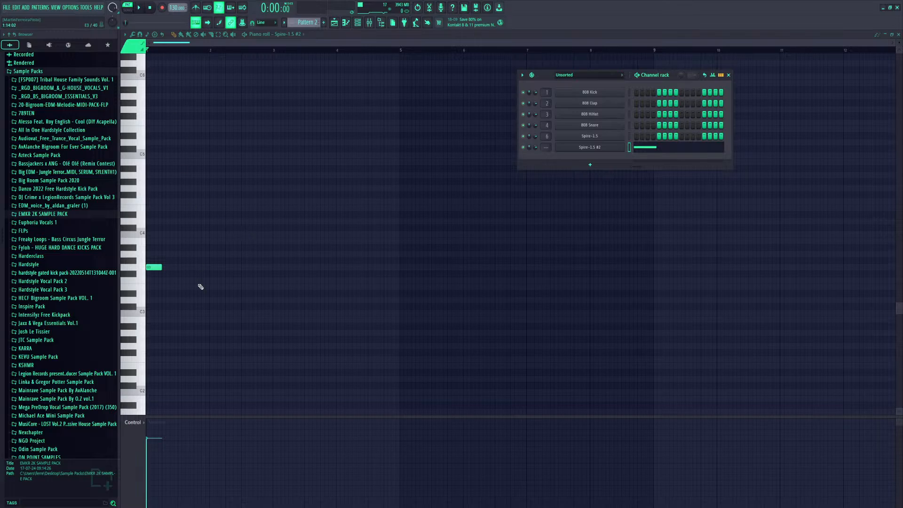
{"action": "left_click_drag", "start_coordinate": [163, 50], "coordinate": [116, 60]}
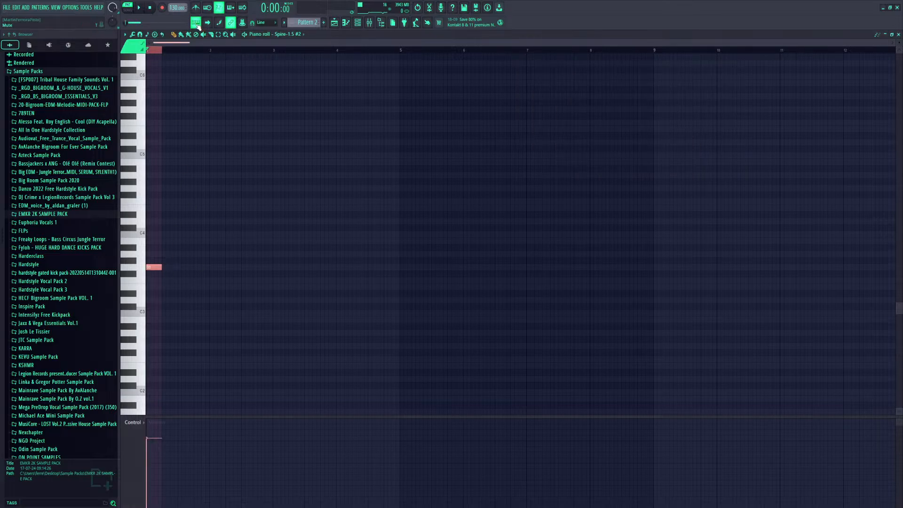
{"action": "key", "text": "space"}
{"action": "left_click", "coordinate": [313, 154], "text": "ctrl"}
Route the second Spire to mixer track 9 and add Pro-Q 4 to it
{"action": "left_click", "coordinate": [358, 23]}
{"action": "key", "text": "space"}
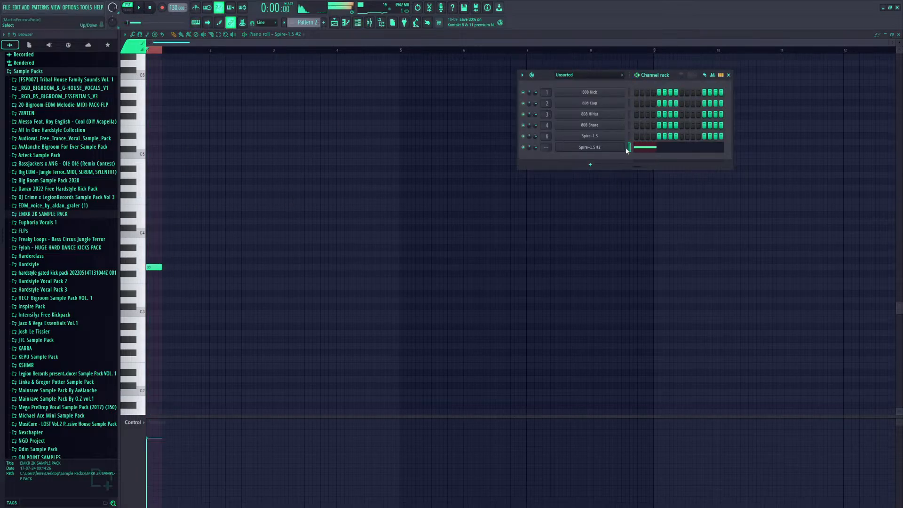
{"action": "key", "text": "ctrl+l"}
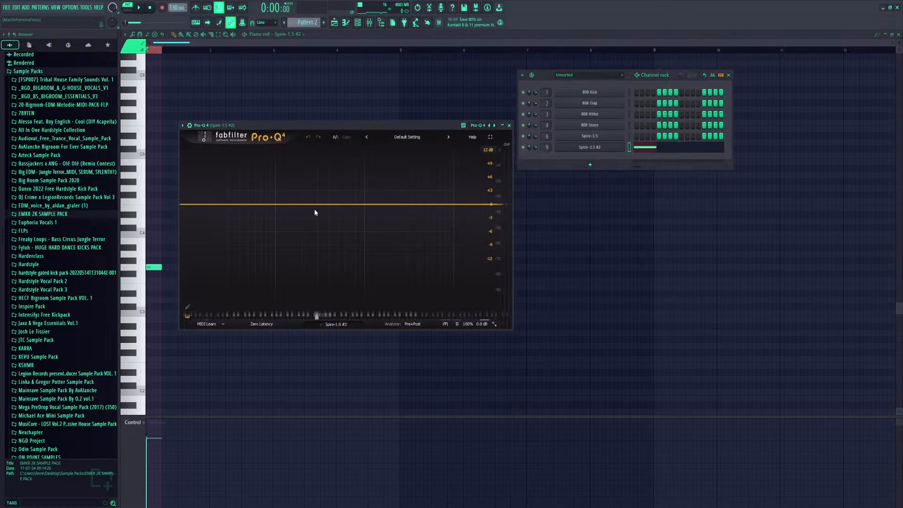
Low-cut the second Spire at about 120 Hz with a 36 dB/oct slope and switch Pro-Q 4 to Linear Phase processing
{"action": "left_click", "coordinate": [282, 204]}
{"action": "left_click", "coordinate": [280, 201]}
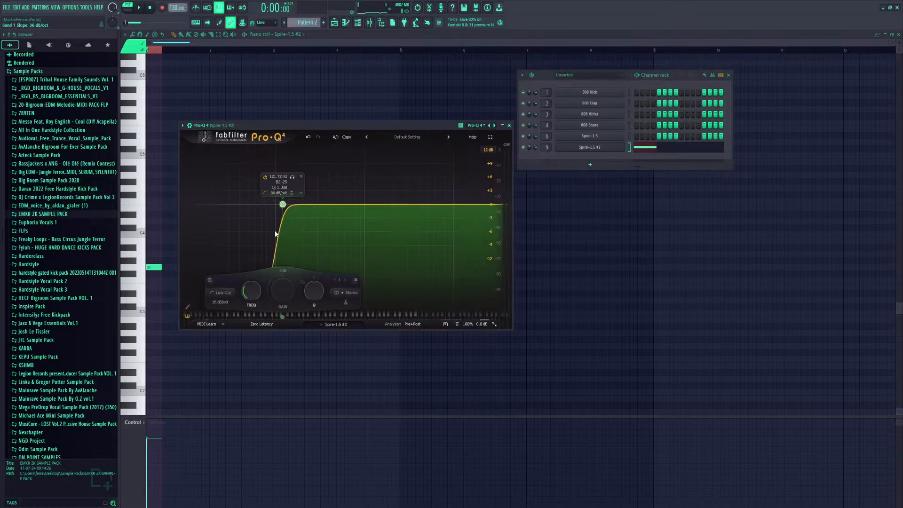
{"action": "key", "text": "space"}
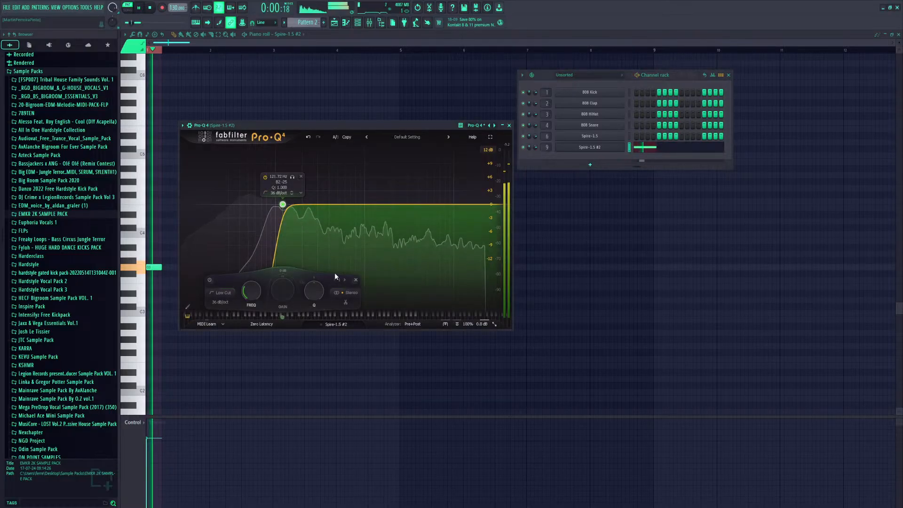
{"action": "left_click", "coordinate": [259, 324]}
{"action": "left_click", "coordinate": [261, 406]}
{"action": "mouse_move", "coordinate": [254, 288]}
{"action": "left_mouse_down"}
{"action": "mouse_move", "coordinate": [248, 298]}
{"action": "mouse_move", "coordinate": [251, 290]}
{"action": "left_mouse_up"}
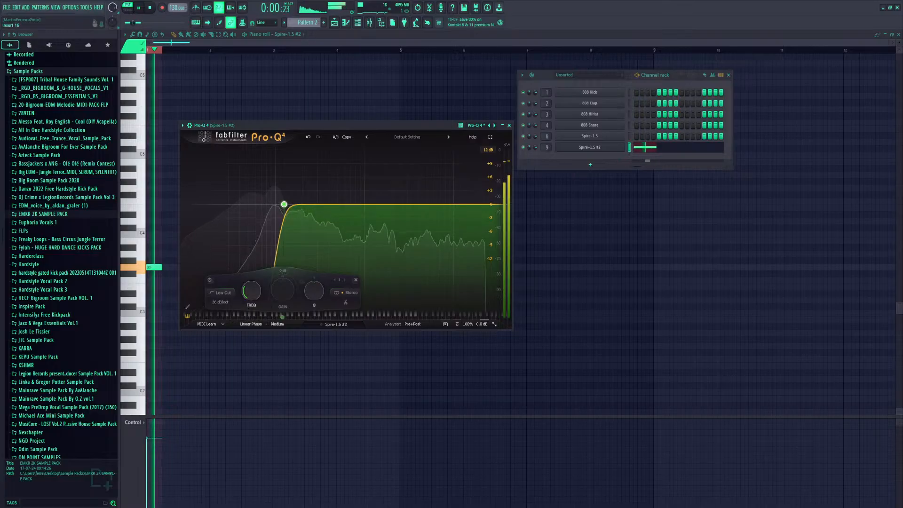
Add Fruity Blood Overdrive to the second Spire's mixer track and adjust its drive while the bass note loops
{"action": "key", "text": "space"}
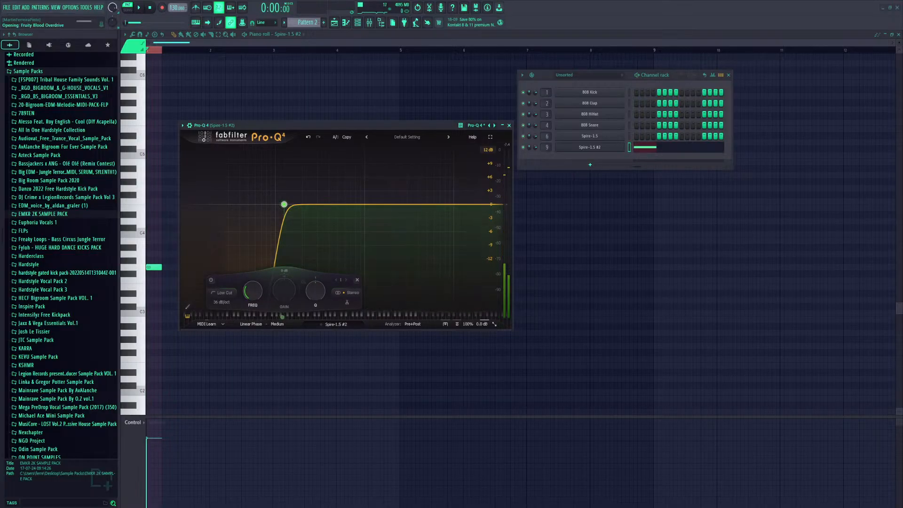
{"action": "key", "text": "space"}
{"action": "left_click_drag", "start_coordinate": [248, 157], "coordinate": [239, 154]}
{"action": "key", "text": "space"}
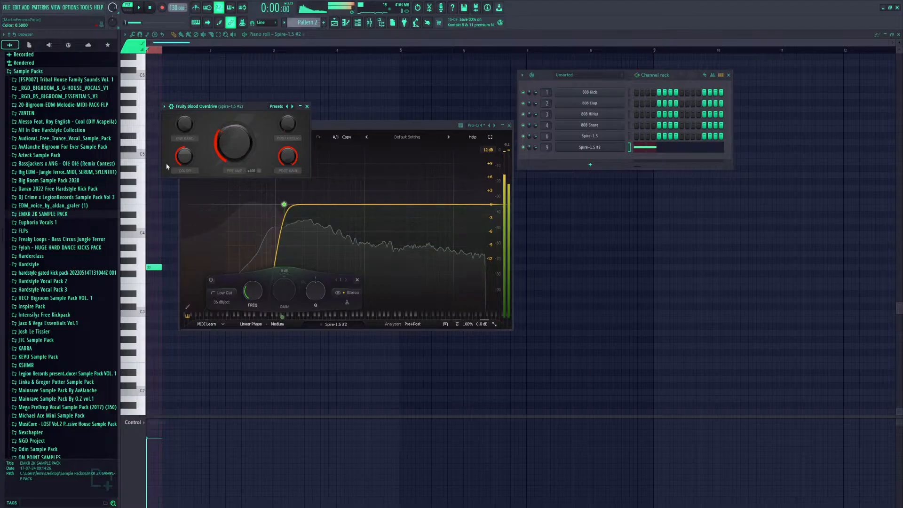
{"action": "left_click", "coordinate": [306, 106]}
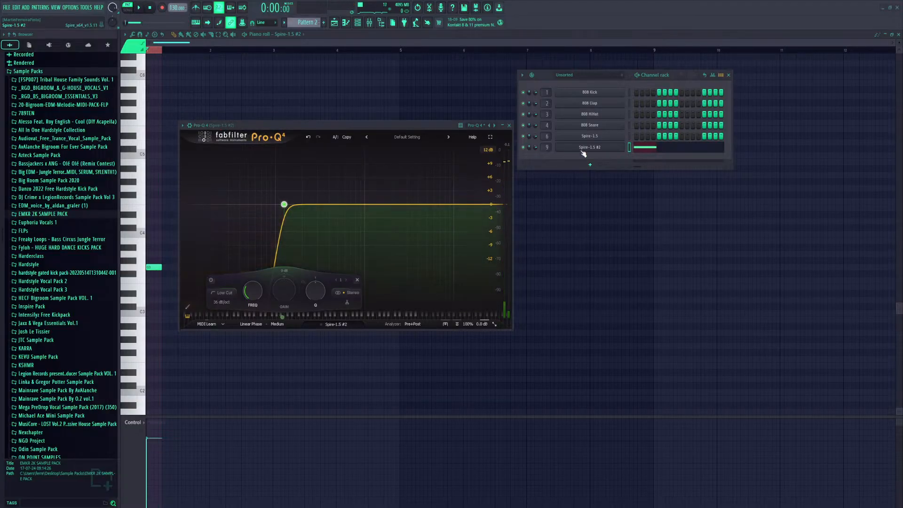
Audition the factory bass presets BA Brokeback and BA Brass DRK in the second Spire
{"action": "left_click", "coordinate": [589, 146]}
{"action": "left_click", "coordinate": [215, 92]}
{"action": "left_click", "coordinate": [390, 160]}
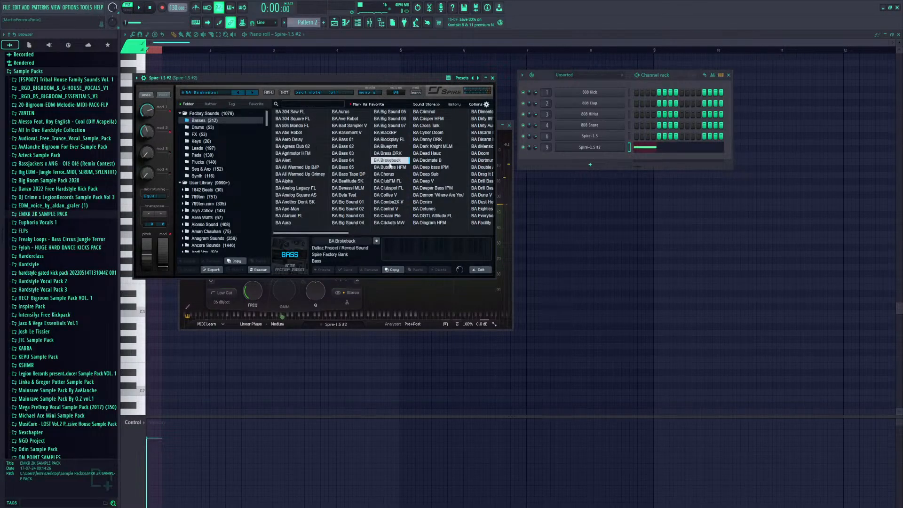
{"action": "key", "text": "space"}
{"action": "left_click", "coordinate": [393, 147]}
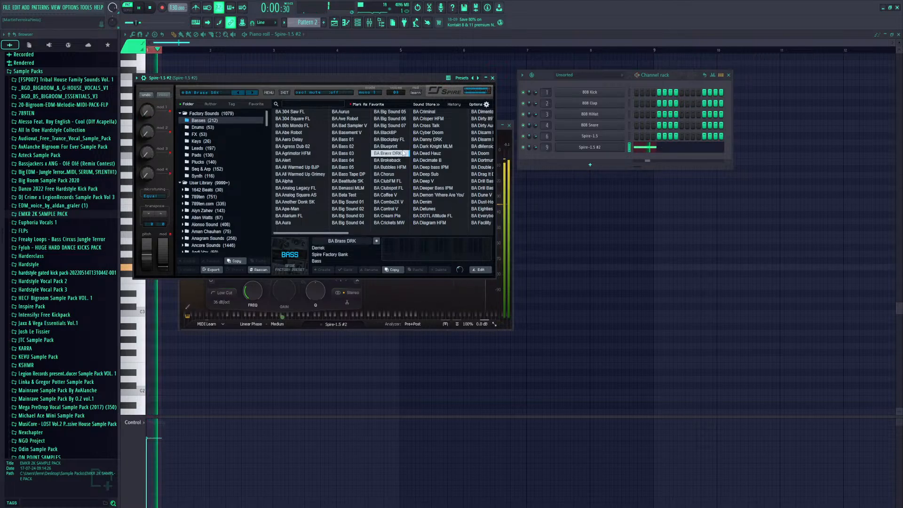
Raise the second Spire's note in Pattern 2 by one octave to G4
{"action": "left_click", "coordinate": [345, 74]}
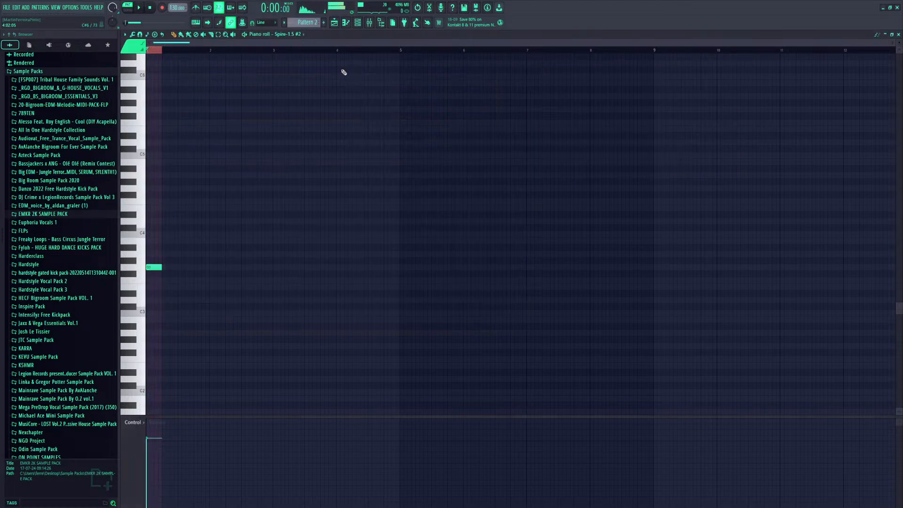
{"action": "key", "text": "ctrl+Up"}
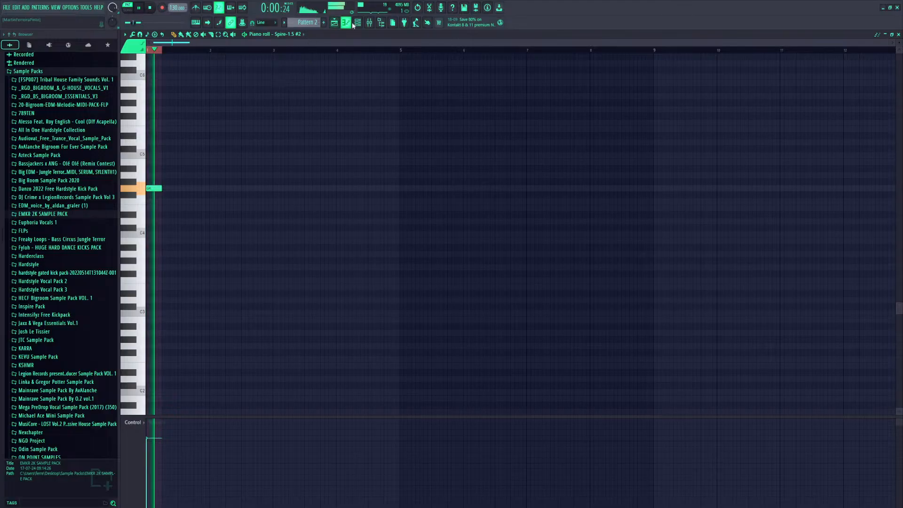
Reopen the second Spire's preset browser and audition the factory basses from BA Danny DRK through BA Deep Sub
{"action": "key", "text": "F6"}
{"action": "left_click", "coordinate": [588, 146]}
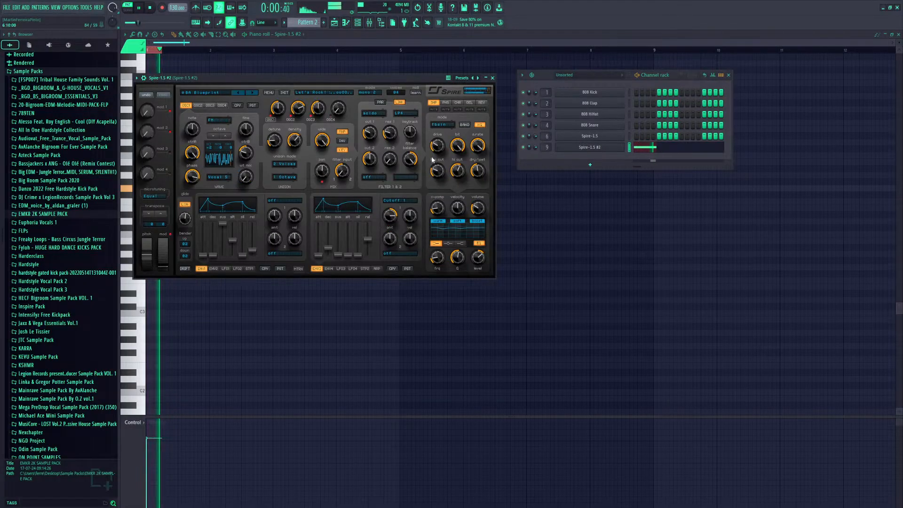
{"action": "left_click", "coordinate": [226, 92]}
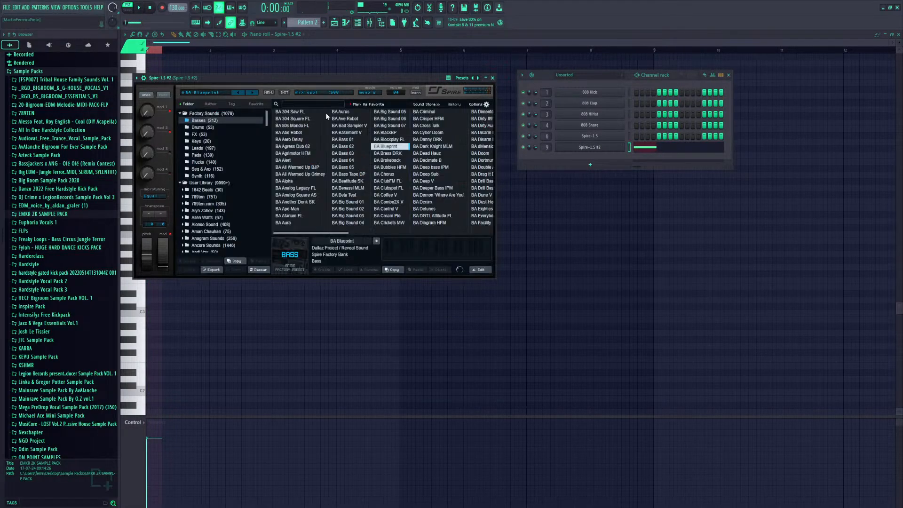
{"action": "left_click", "coordinate": [434, 132]}
{"action": "key", "text": "Down"}
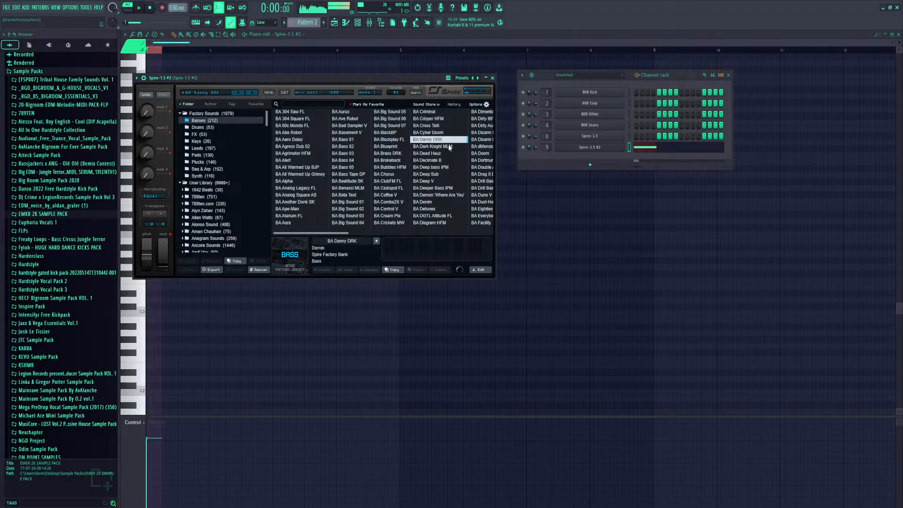
{"action": "key", "text": "Down"}
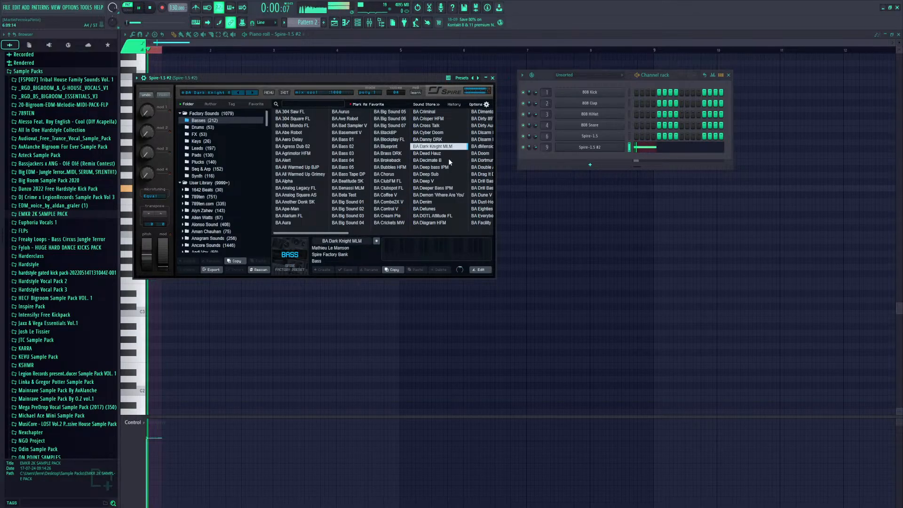
{"action": "key", "text": "Down"}
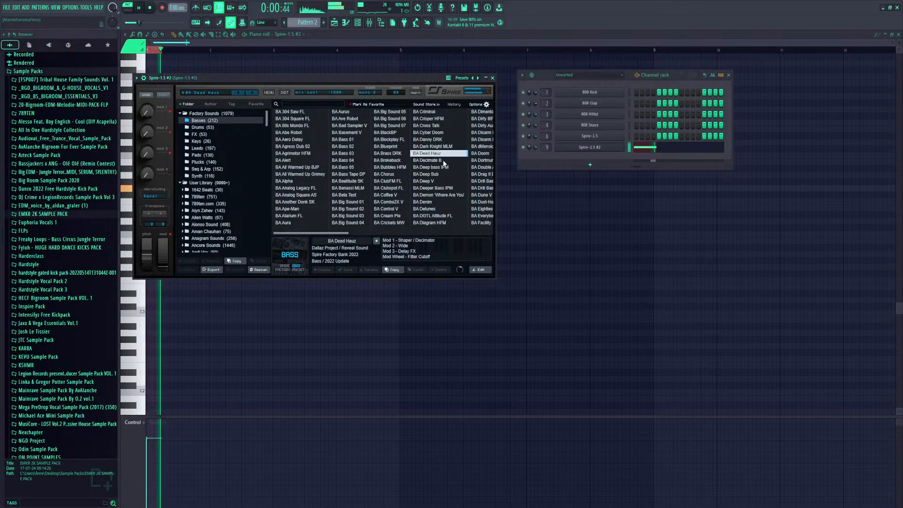
{"action": "key", "text": "Down"}
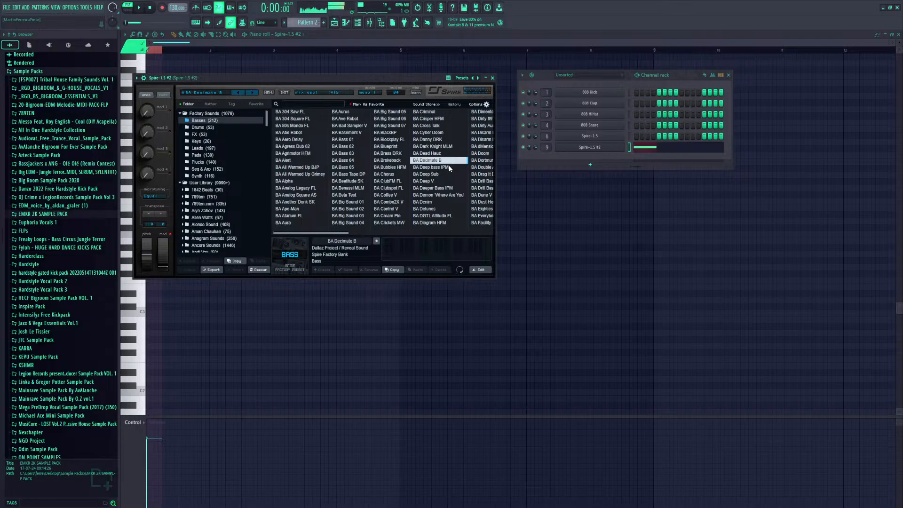
{"action": "key", "text": "Down"}
{"action": "key", "text": "space"}
{"action": "left_click", "coordinate": [445, 173]}
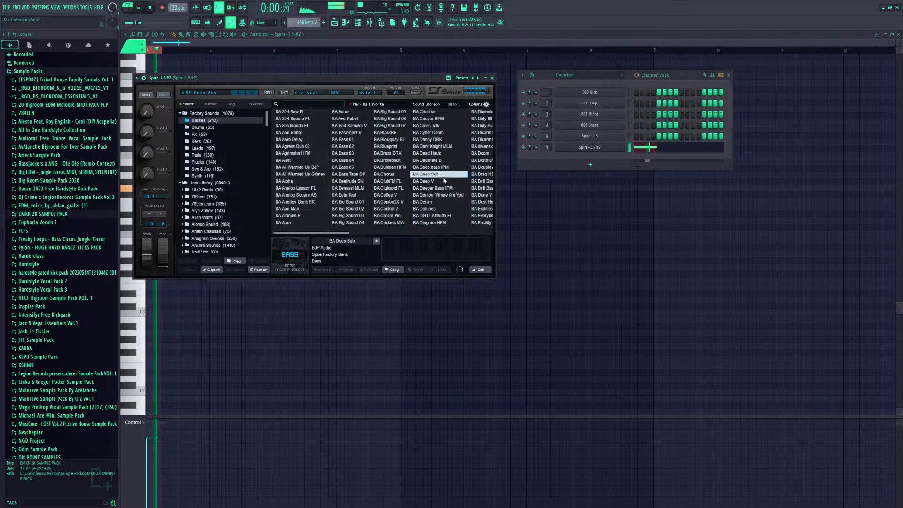
Audition more factory basses, including BA Coffee V, BA Control V, BA Cream Pie and BA Crickets MW, and load BA Big Sound 03
{"action": "left_click", "coordinate": [395, 190]}
{"action": "key", "text": "space"}
{"action": "left_click", "coordinate": [402, 195]}
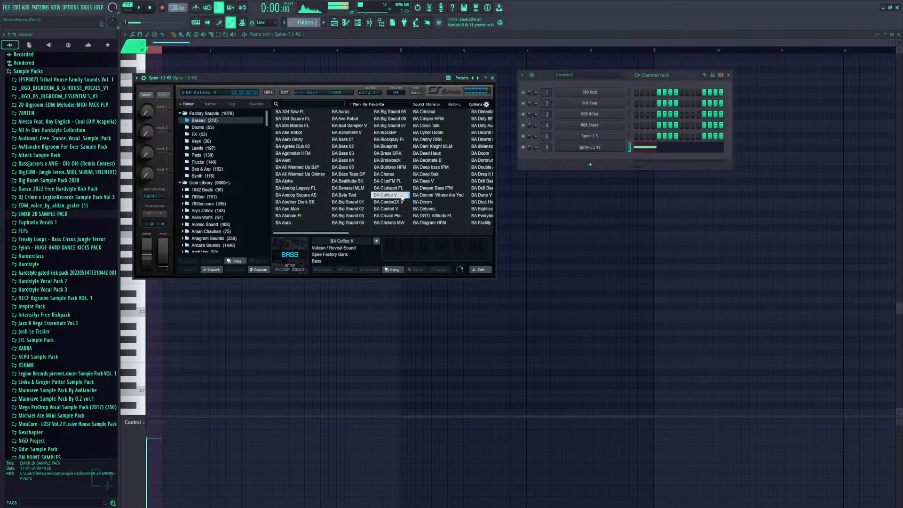
{"action": "key", "text": "space"}
{"action": "left_click", "coordinate": [394, 202]}
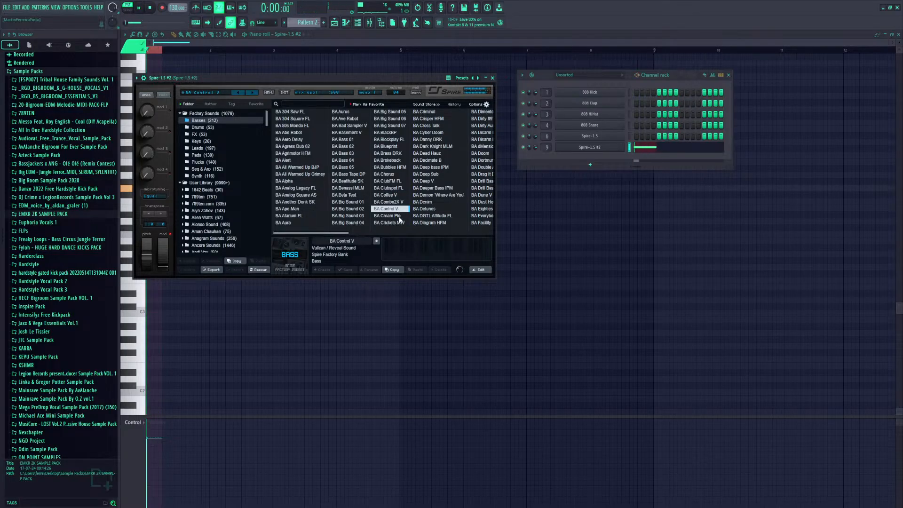
{"action": "left_click", "coordinate": [396, 217]}
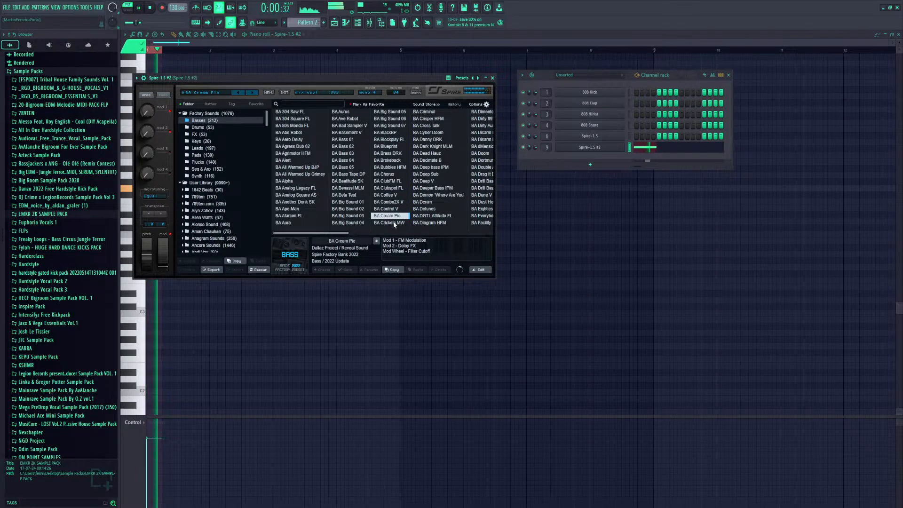
{"action": "left_click", "coordinate": [382, 223]}
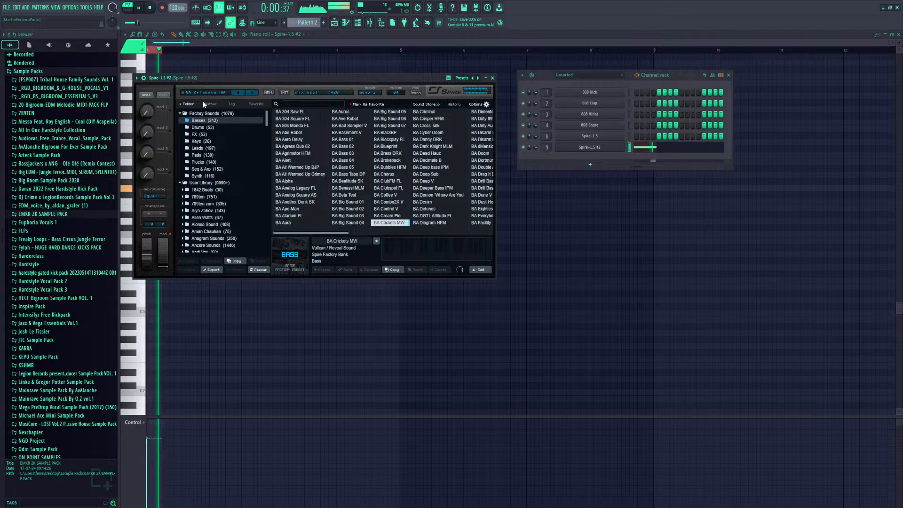
{"action": "left_click", "coordinate": [356, 217]}
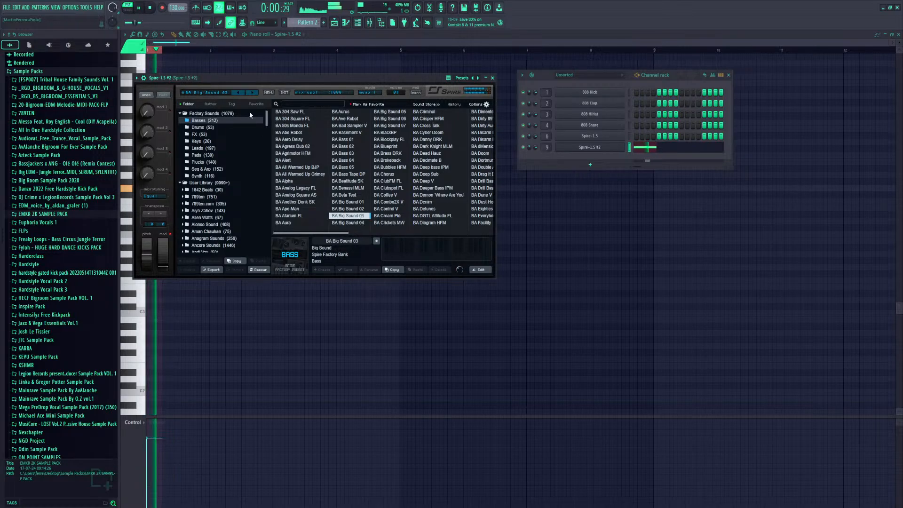
Examine the settings of the four oscillators in the BA Big Sound 03 preset and play the loop
{"action": "left_click", "coordinate": [208, 95]}
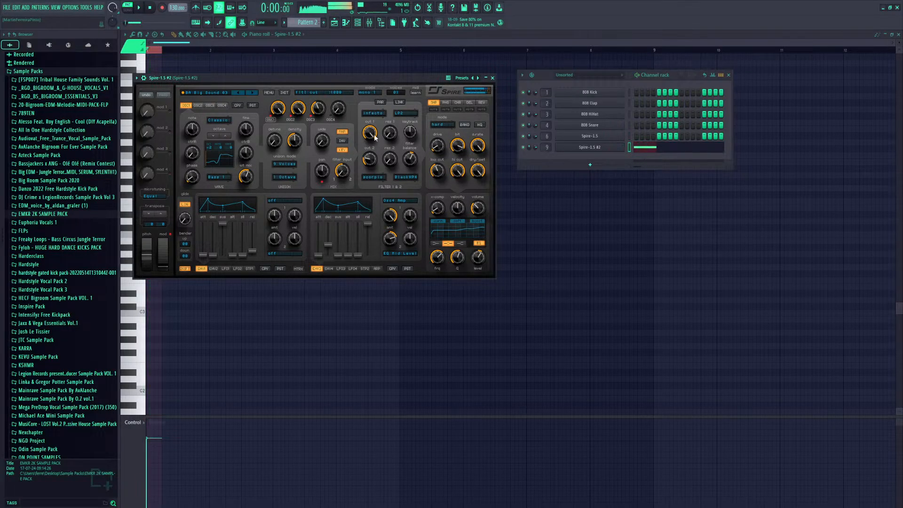
{"action": "left_click", "coordinate": [198, 106]}
{"action": "left_click", "coordinate": [210, 105]}
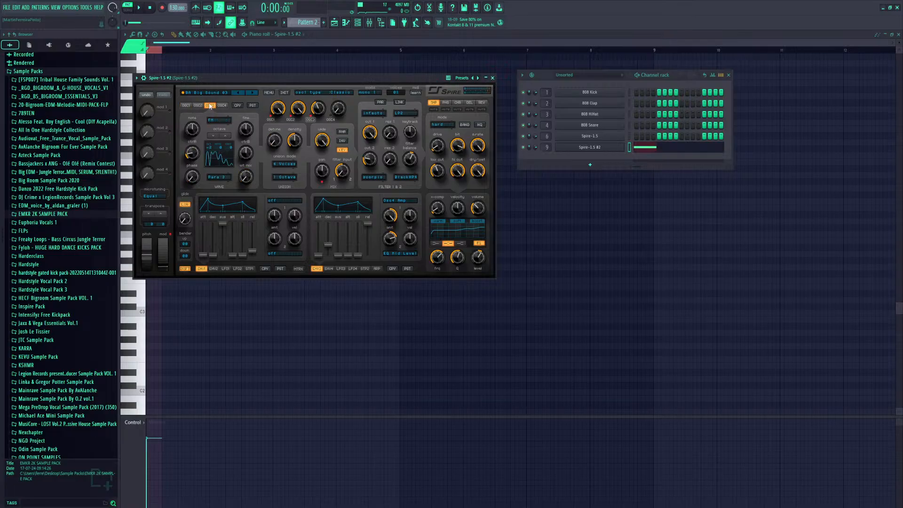
{"action": "left_click", "coordinate": [222, 105]}
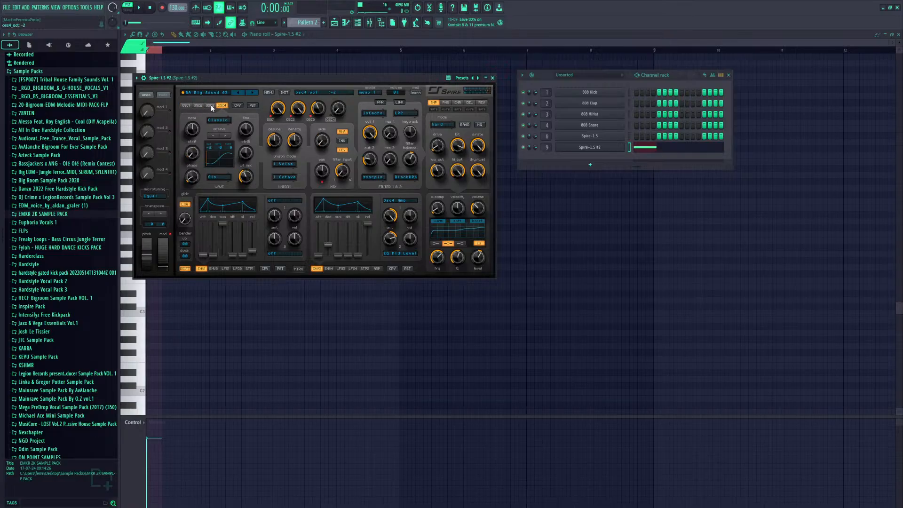
{"action": "left_click", "coordinate": [197, 106]}
{"action": "key", "text": "space"}
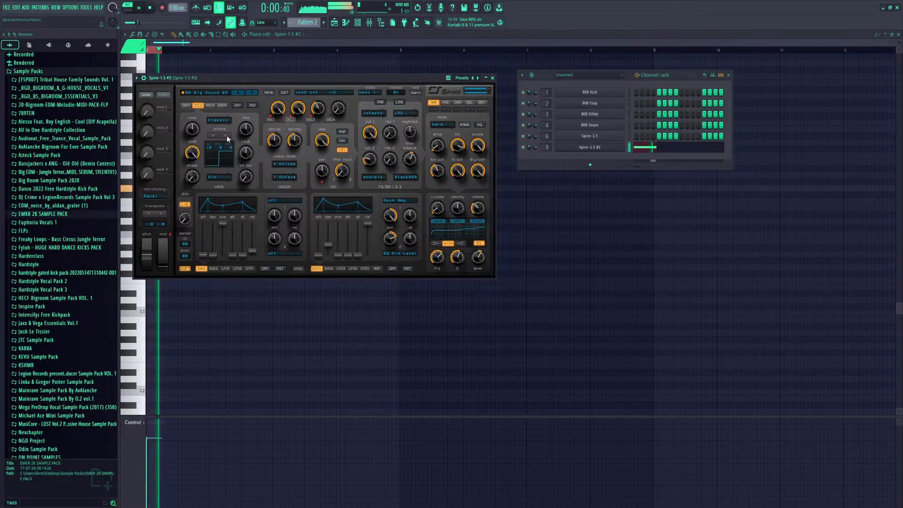
Compare the looping Spire note one octave lower by ear and return it to its previous octave
{"action": "left_click", "coordinate": [239, 61]}
{"action": "key", "text": "ctrl+Down"}
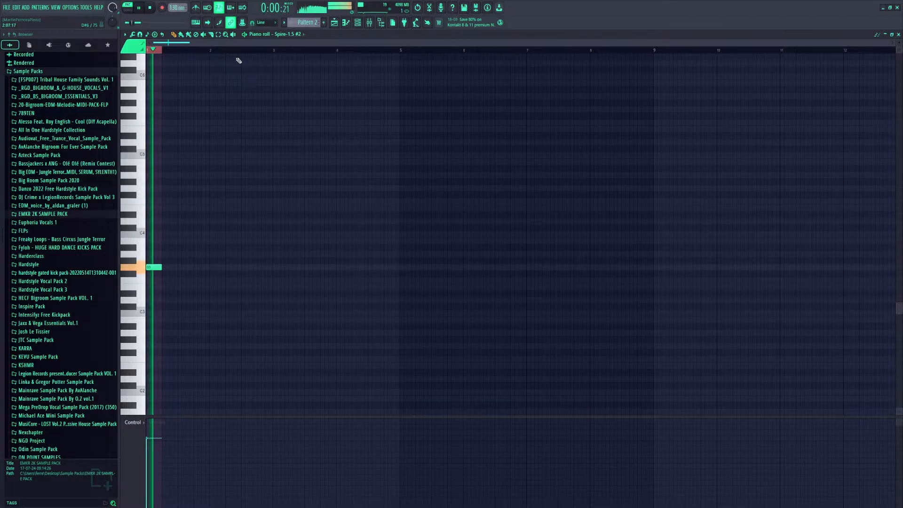
{"action": "key", "text": "ctrl+Up"}
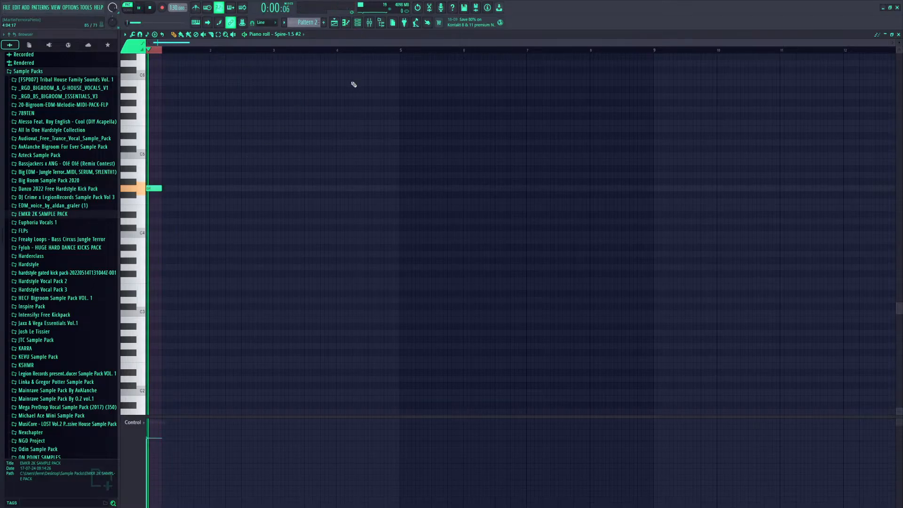
{"action": "key", "text": "space"}
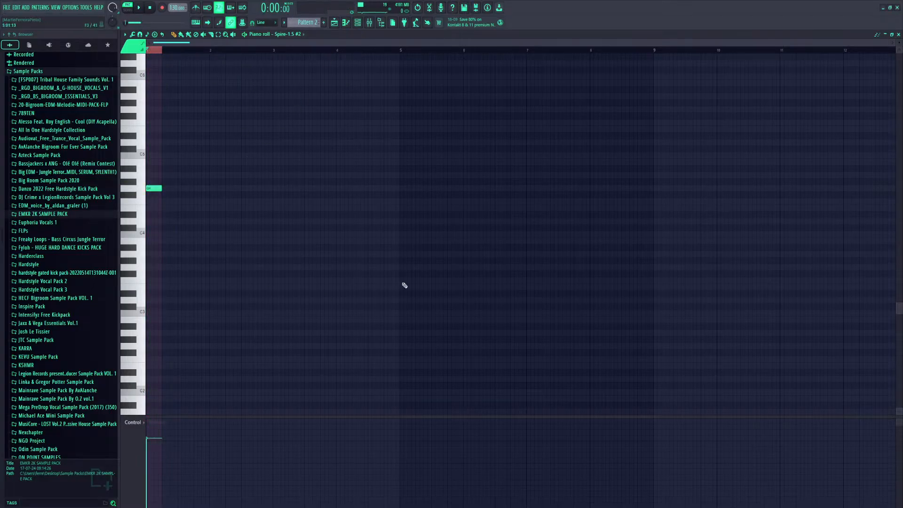
Mute the delay and reverb effects inside the second Spire and check the dry bass sound in the loop
{"action": "key", "text": "F6"}
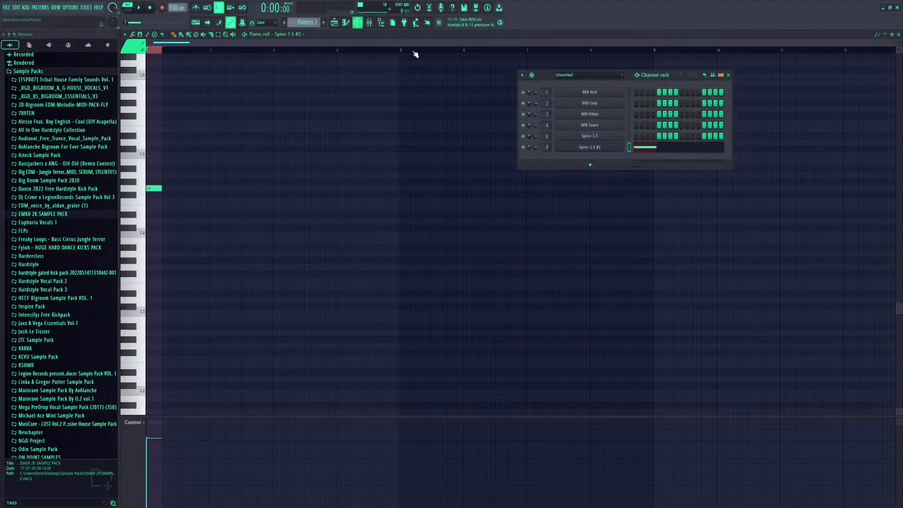
{"action": "left_click", "coordinate": [589, 150]}
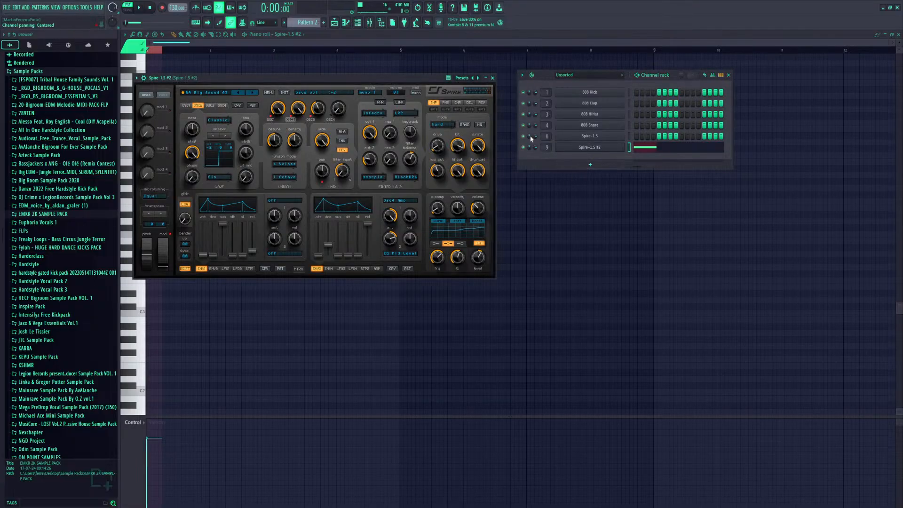
{"action": "left_click", "coordinate": [473, 108]}
{"action": "left_click", "coordinate": [478, 108]}
{"action": "left_click", "coordinate": [471, 103]}
{"action": "left_click", "coordinate": [480, 103]}
{"action": "left_click", "coordinate": [472, 103]}
{"action": "left_click", "coordinate": [479, 103]}
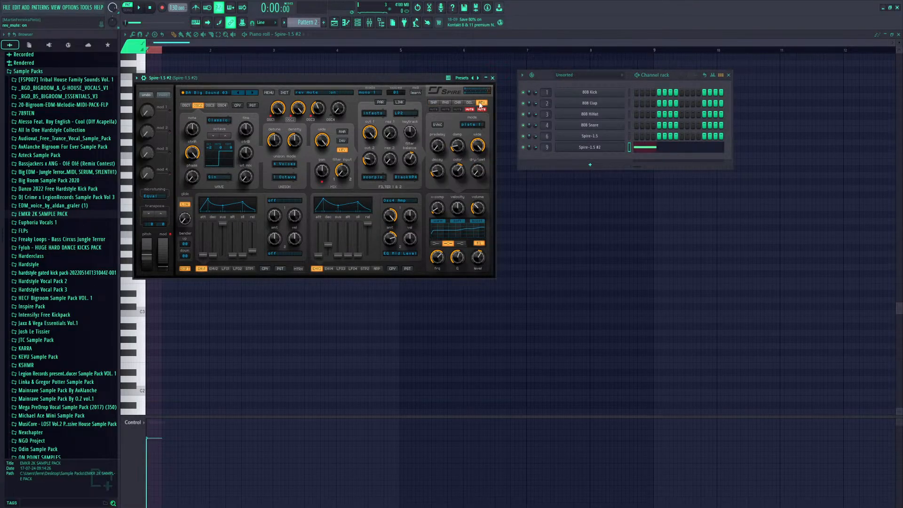
{"action": "key", "text": "space"}
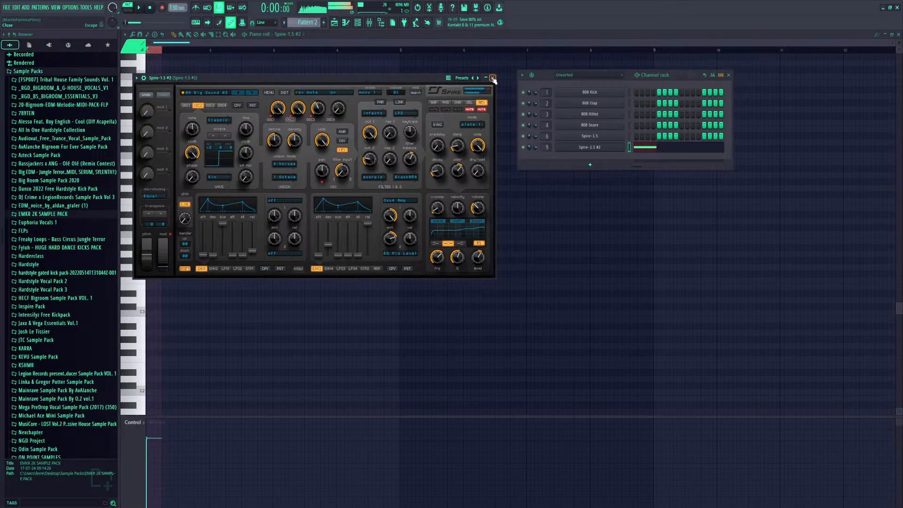
{"action": "left_click", "coordinate": [493, 77]}
Stop playback and add Kickstart 2 to the second Spire's mixer track
{"action": "key", "text": "space"}
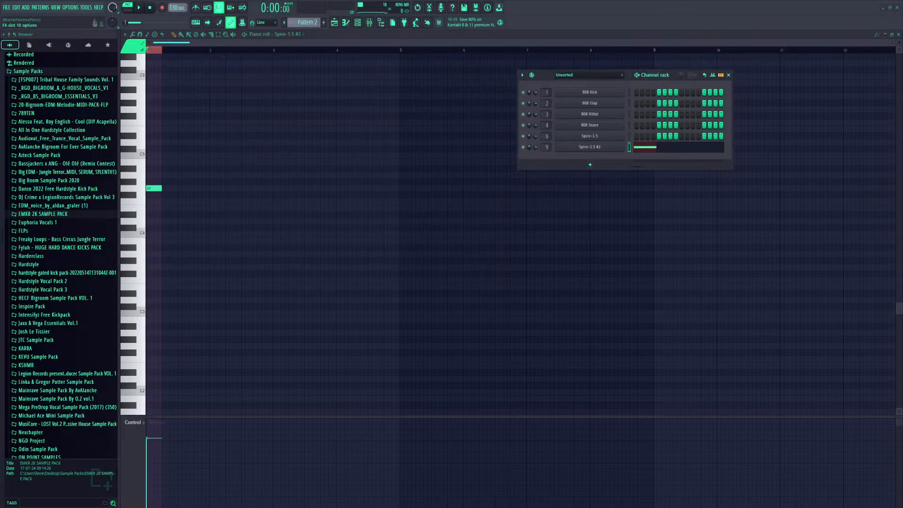
{"action": "left_click", "coordinate": [313, 216]}
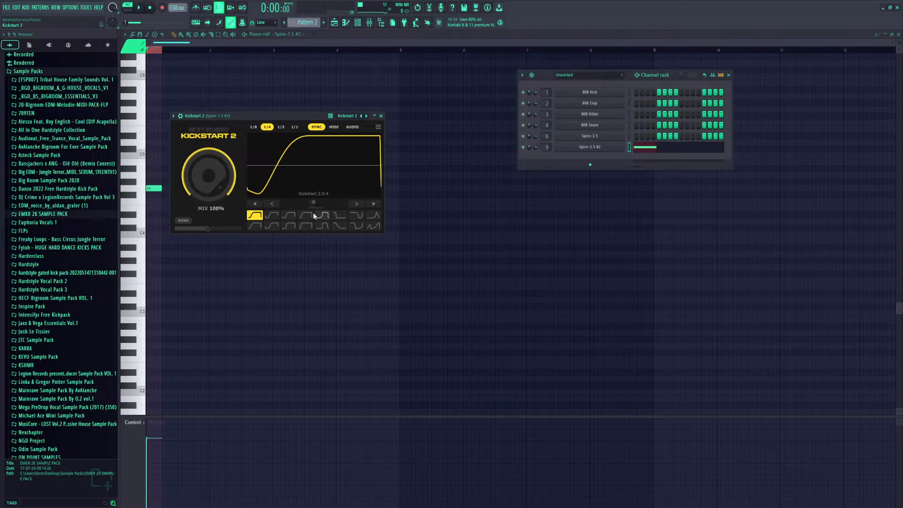
Choose the second curve of the first row in Kickstart 2 and play the loop to check the ducking
{"action": "left_click", "coordinate": [278, 215]}
{"action": "key", "text": "space"}
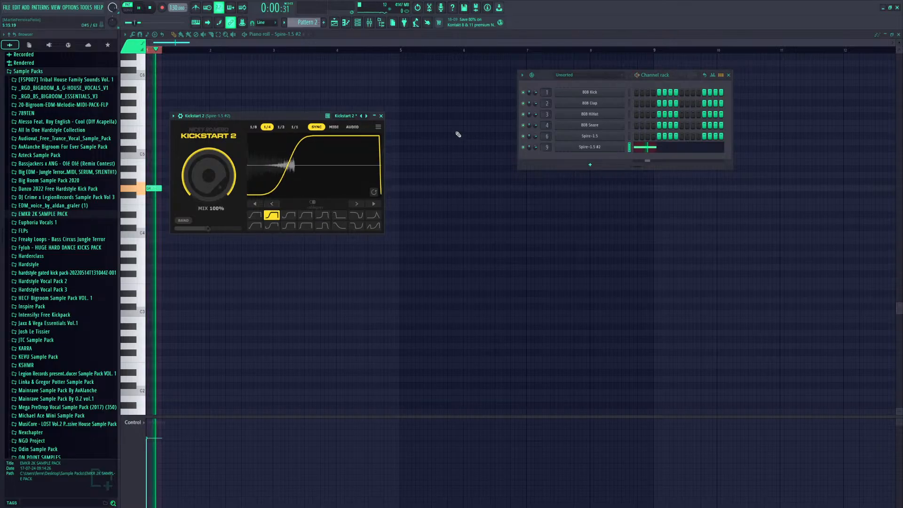
{"action": "left_click", "coordinate": [381, 115]}
{"action": "key", "text": "space"}
Reopen the second Spire and review its oscillator settings while listening to the sound
{"action": "left_click", "coordinate": [587, 147]}
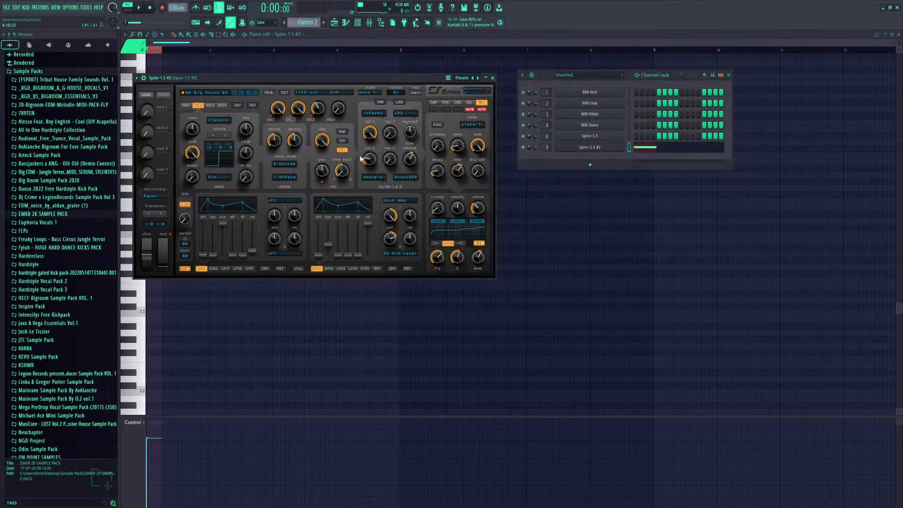
{"action": "left_click", "coordinate": [210, 106]}
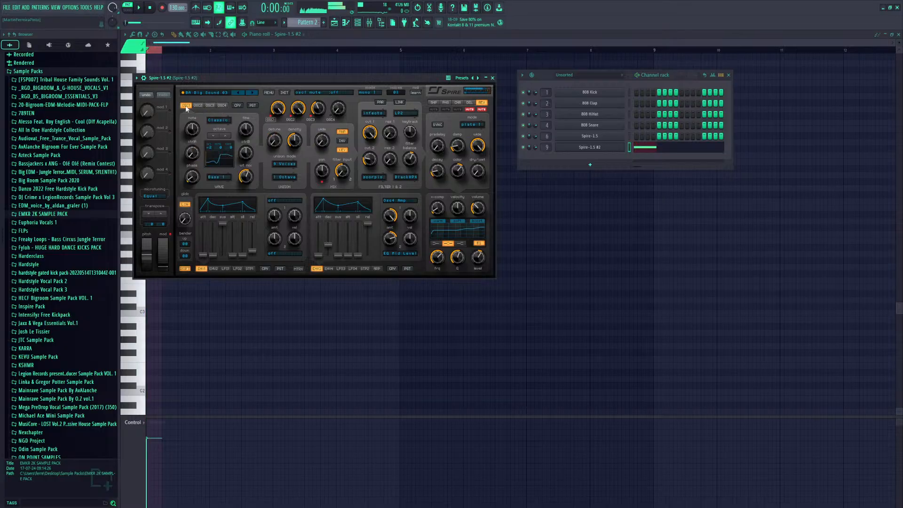
{"action": "key", "text": "space"}
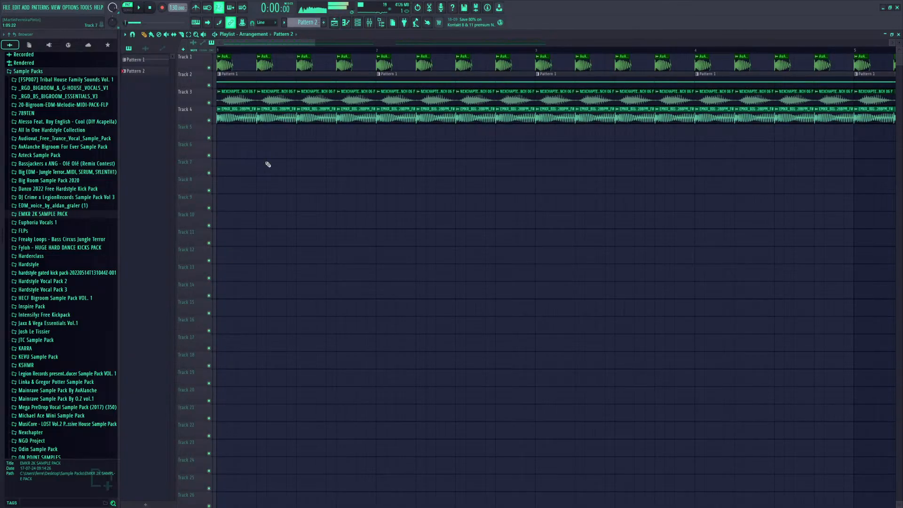
Place a Pattern 2 clip at the start of Track 9, solo the track and play it in song mode
{"action": "left_click_drag", "start_coordinate": [264, 205], "coordinate": [213, 206]}
{"action": "left_click", "coordinate": [209, 207], "text": "ctrl"}
{"action": "key", "text": "space"}
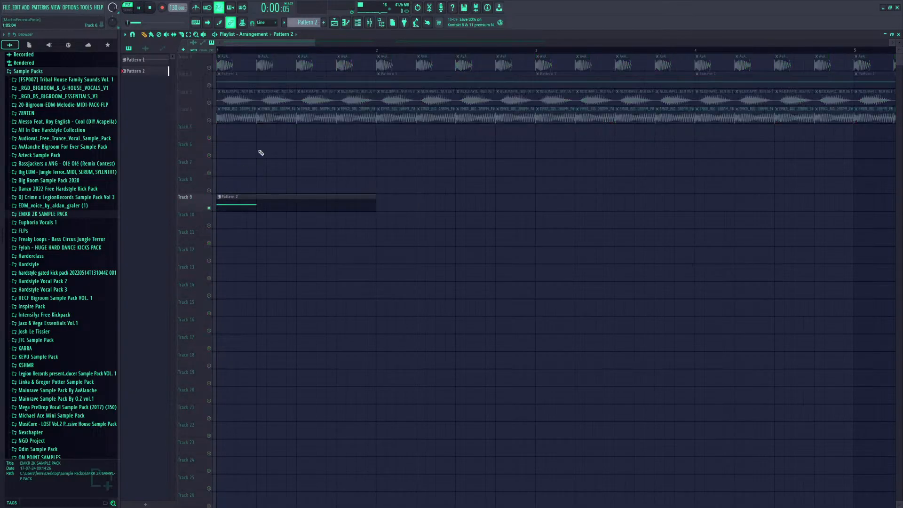
{"action": "left_click", "coordinate": [128, 10]}
{"action": "key", "text": "space"}
{"action": "key", "text": "space"}
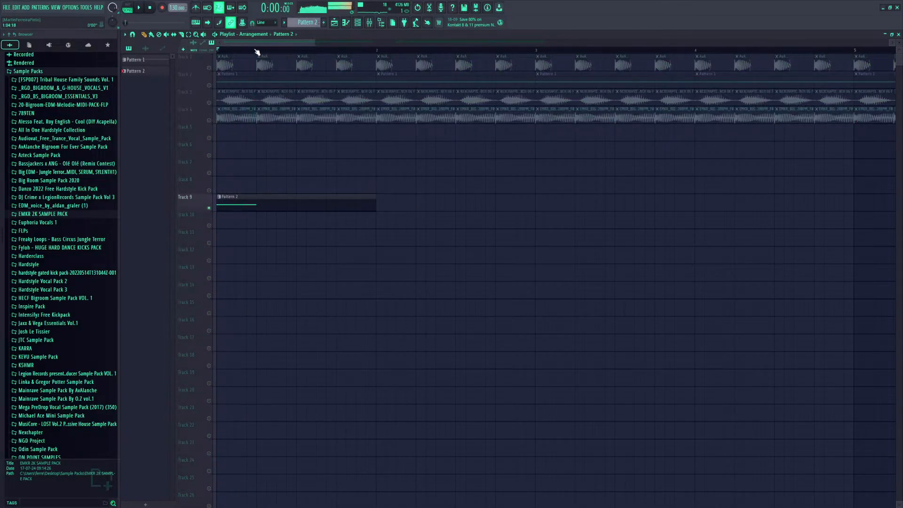
Select the first beat of the playlist and consolidate the Pattern 2 clip there to audio, then play it
{"action": "left_click_drag", "start_coordinate": [256, 50], "coordinate": [153, 74]}
{"action": "right_click", "coordinate": [334, 211]}
{"action": "left_click", "coordinate": [279, 206]}
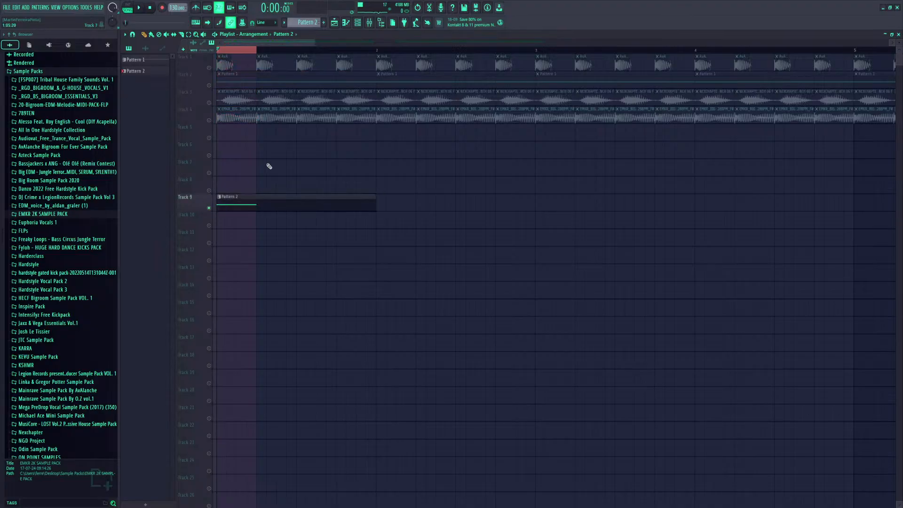
{"action": "key", "text": "ctrl+alt+c"}
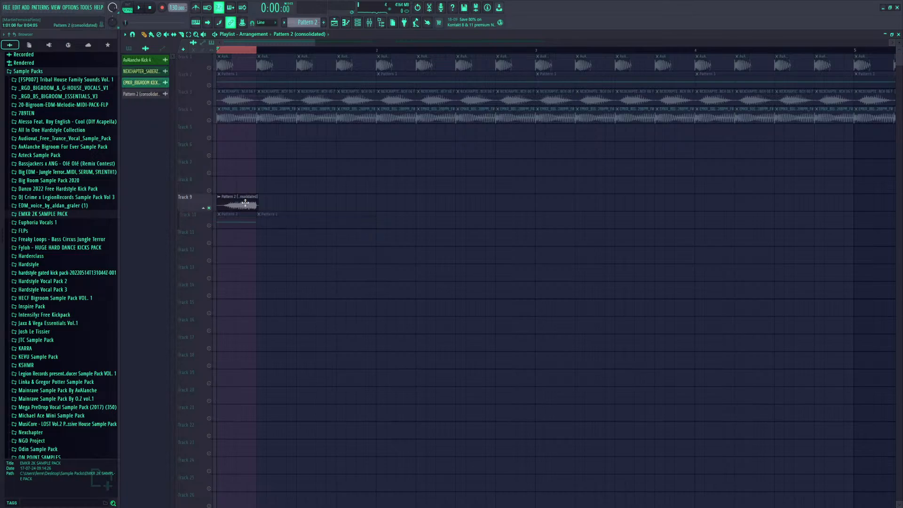
{"action": "key", "text": "space"}
Remove the DC offset and normalize the consolidated Pattern 2 clip, and route it to mixer track 10
{"action": "double_click", "coordinate": [217, 206]}
{"action": "key", "text": "space"}
{"action": "left_click", "coordinate": [266, 156]}
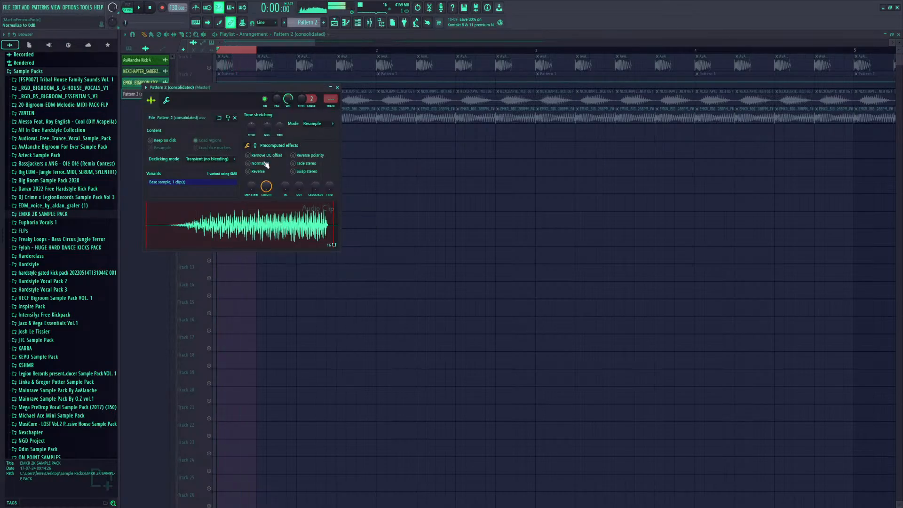
{"action": "left_click", "coordinate": [264, 162]}
{"action": "key", "text": "ctrl+l"}
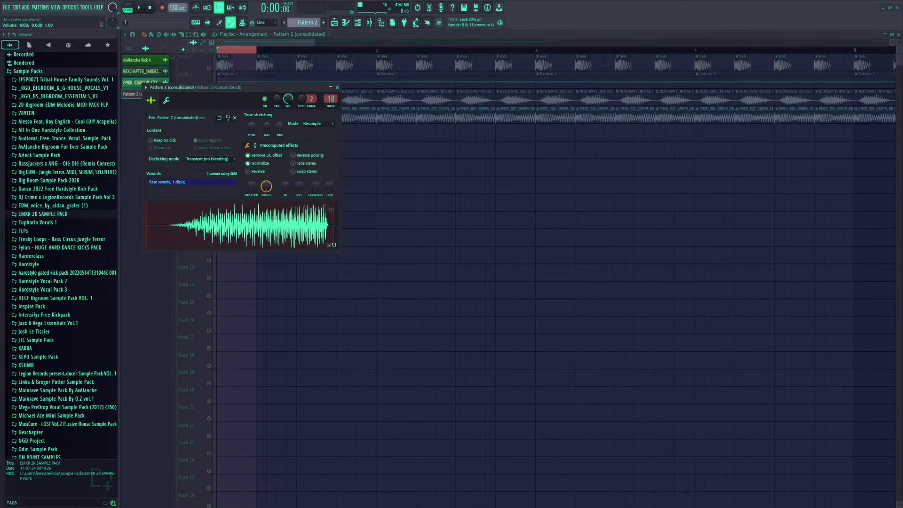
{"action": "key", "text": "space"}
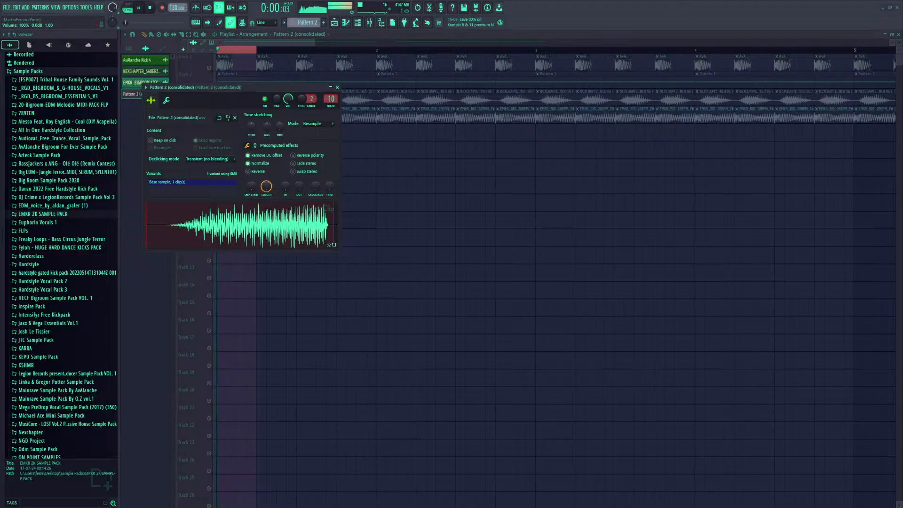
{"action": "key", "text": "space"}
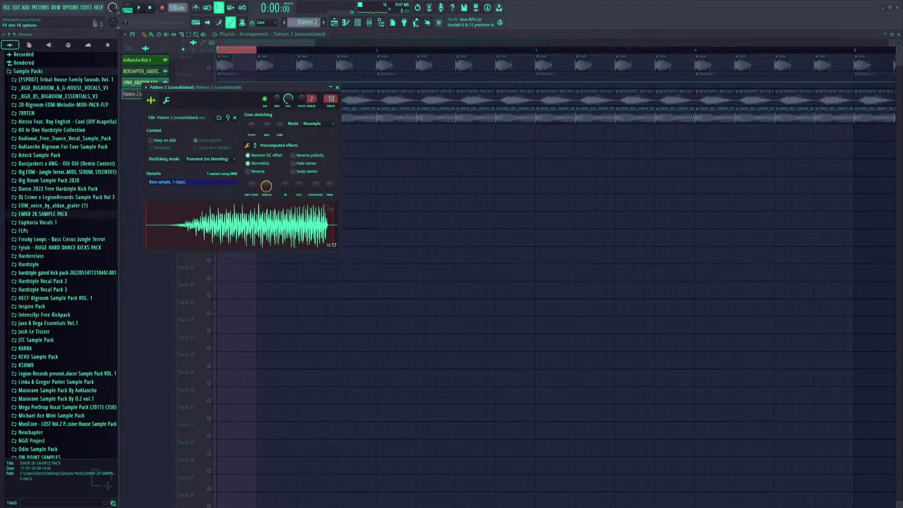
Add Decapitator to the consolidated clip's mixer track, compare its styles, and set style E with Punish on
{"action": "left_click", "coordinate": [483, 188]}
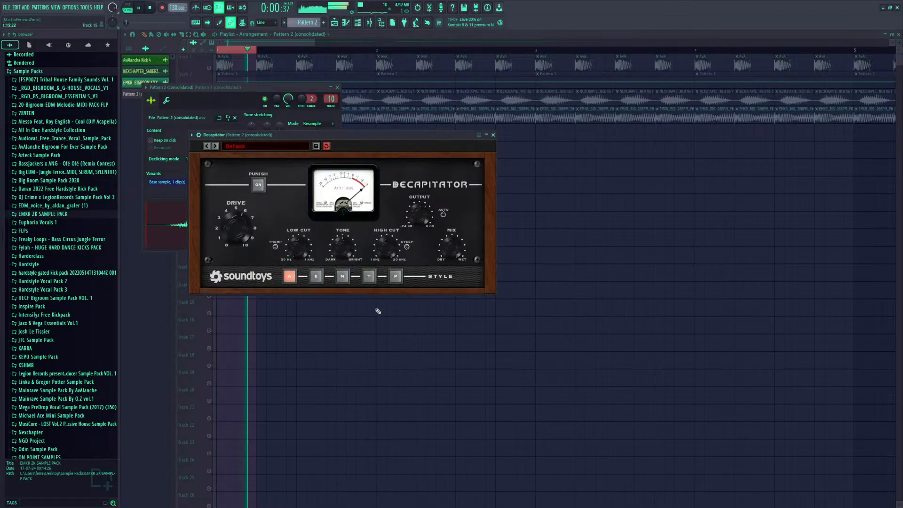
{"action": "left_click", "coordinate": [316, 276]}
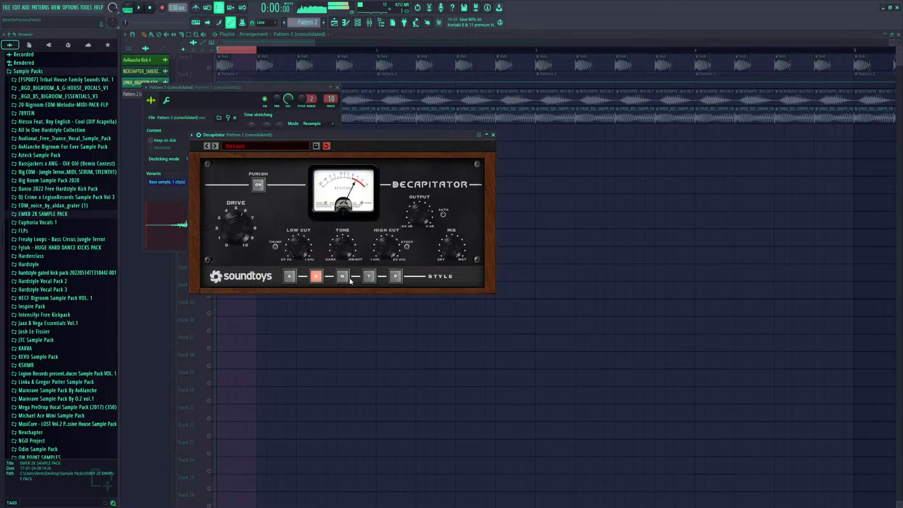
{"action": "left_click", "coordinate": [370, 278]}
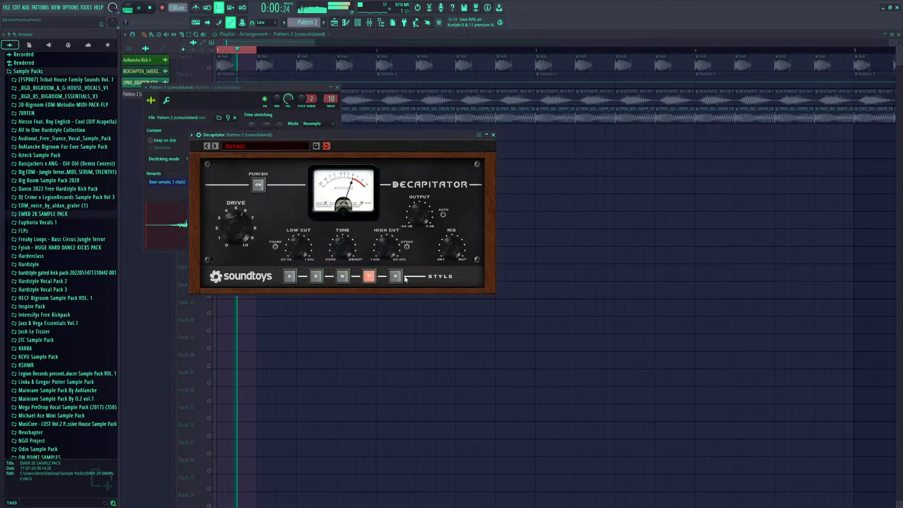
{"action": "left_click", "coordinate": [396, 277]}
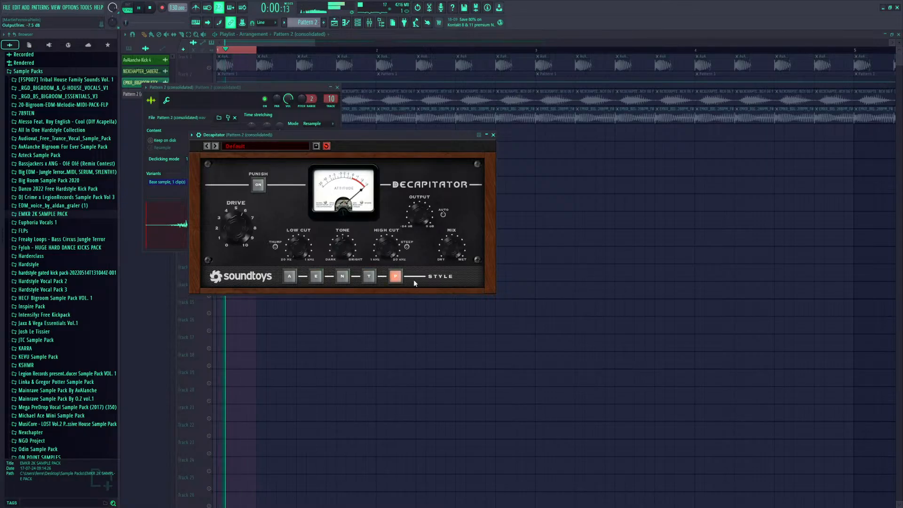
{"action": "left_click", "coordinate": [316, 276]}
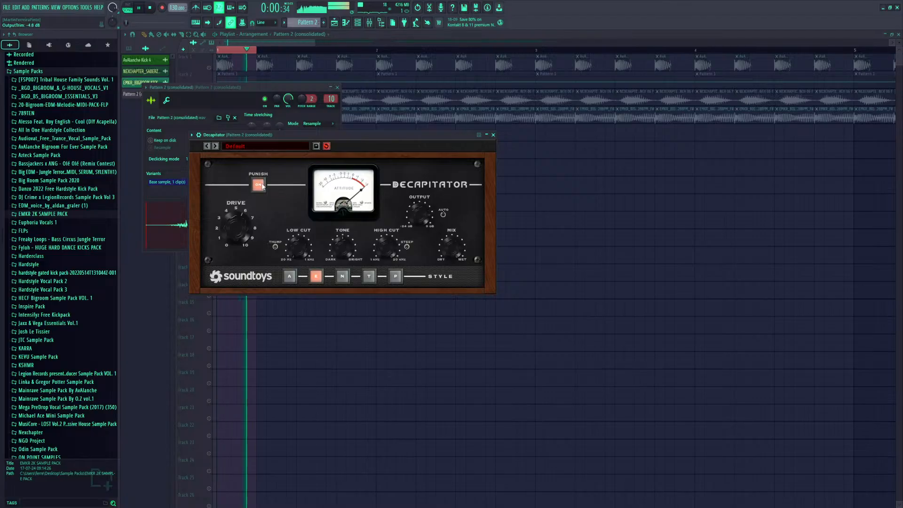
{"action": "left_click", "coordinate": [493, 135]}
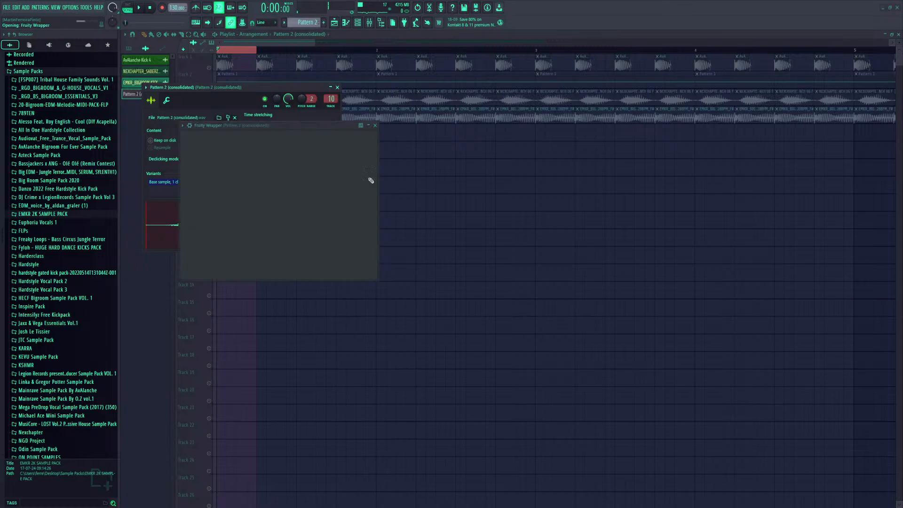
Add Kickstart 2 after Decapitator with the second curve of the first row and check it in playback
{"action": "key", "text": "space"}
{"action": "left_click", "coordinate": [280, 224]}
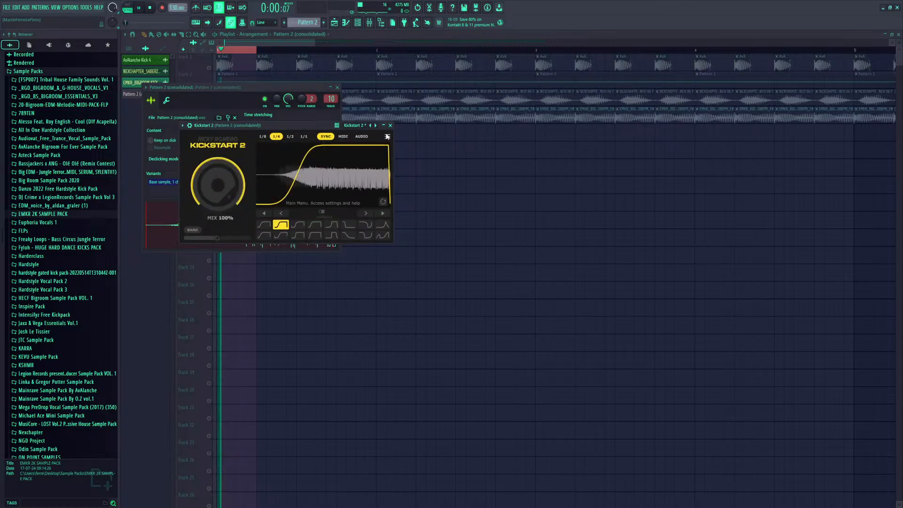
{"action": "key", "text": "space"}
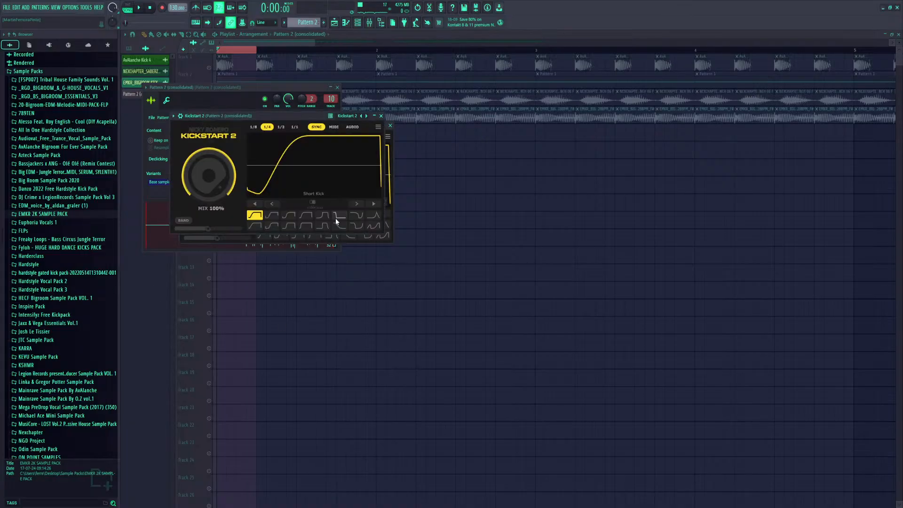
Set another Kickstart 2 on the same mixer track to the fifth first-row curve with Mix at 52%
{"action": "left_click", "coordinate": [314, 215]}
{"action": "key", "text": "space"}
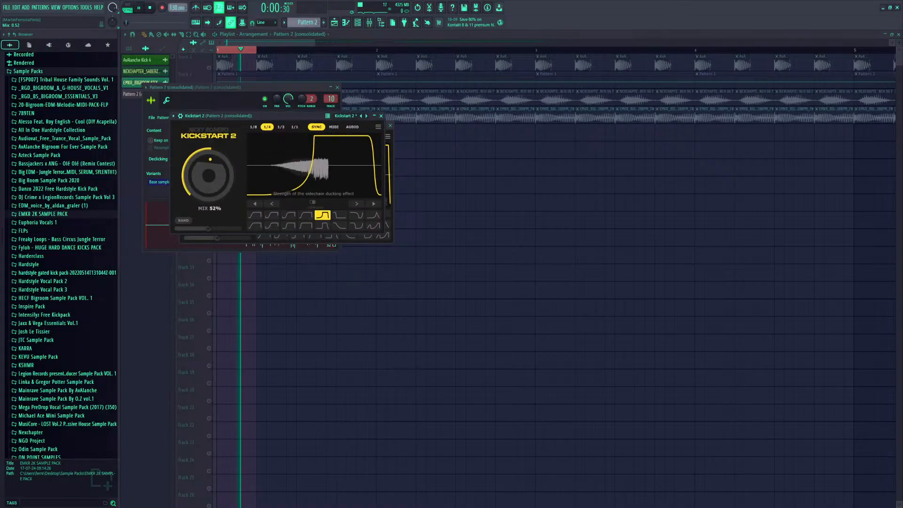
{"action": "left_click", "coordinate": [381, 116]}
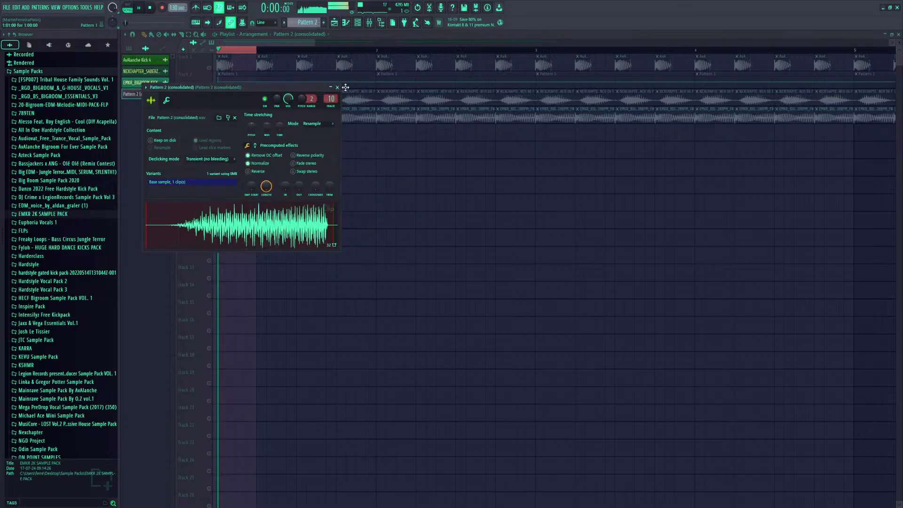
{"action": "left_click", "coordinate": [390, 125]}
{"action": "left_click", "coordinate": [337, 88]}
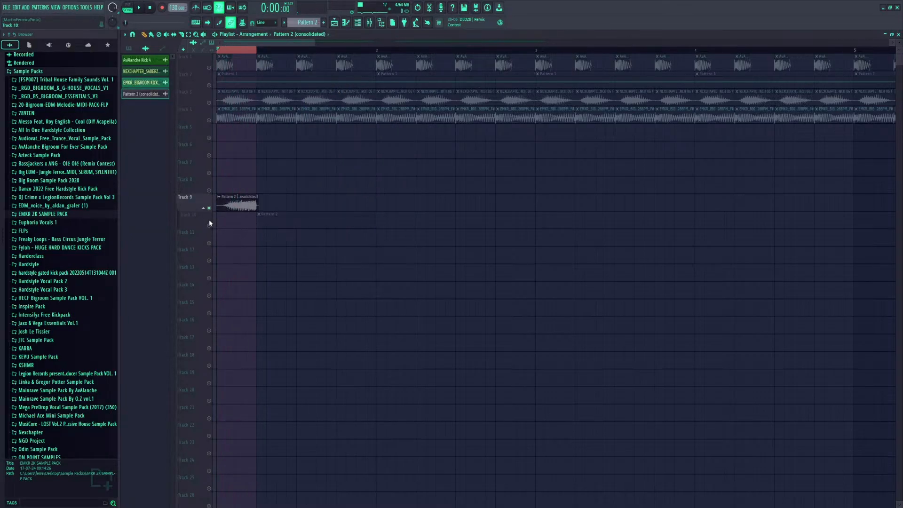
Unmute playlist Tracks 1 to 4 and play the new bass clip together with the kick and sub layers
{"action": "left_click", "coordinate": [209, 67]}
{"action": "left_click", "coordinate": [209, 85]}
{"action": "key", "text": "space"}
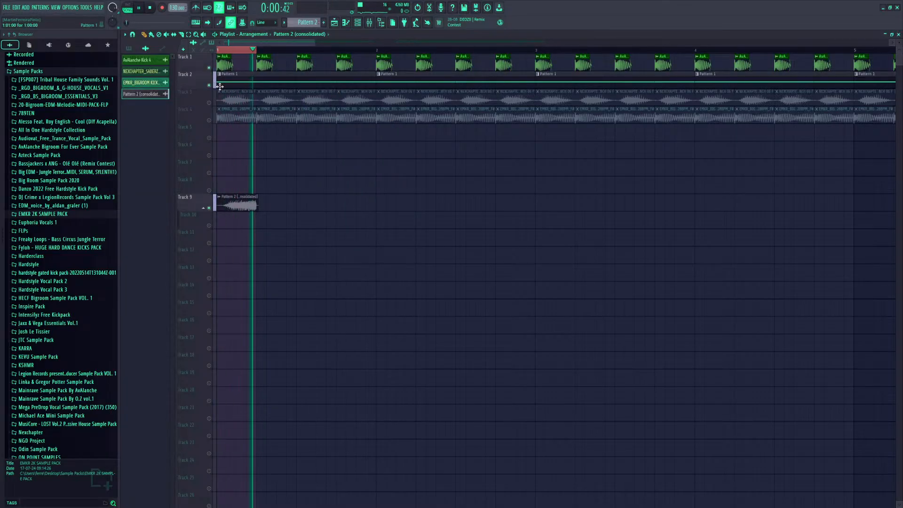
{"action": "left_click", "coordinate": [210, 121]}
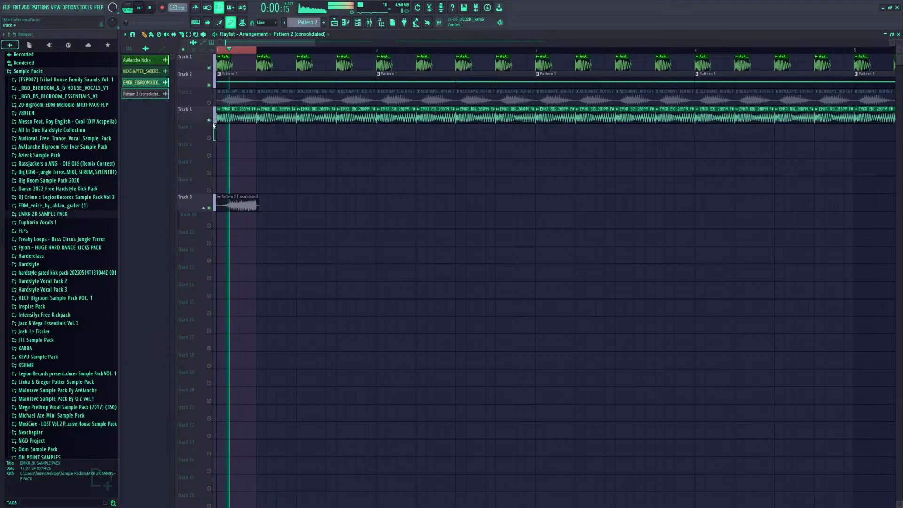
{"action": "key", "text": "space"}
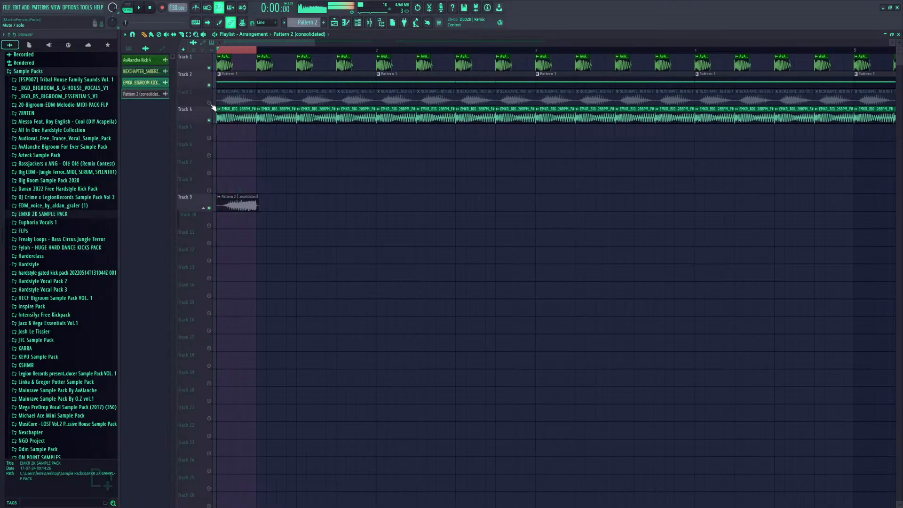
{"action": "left_click", "coordinate": [209, 103]}
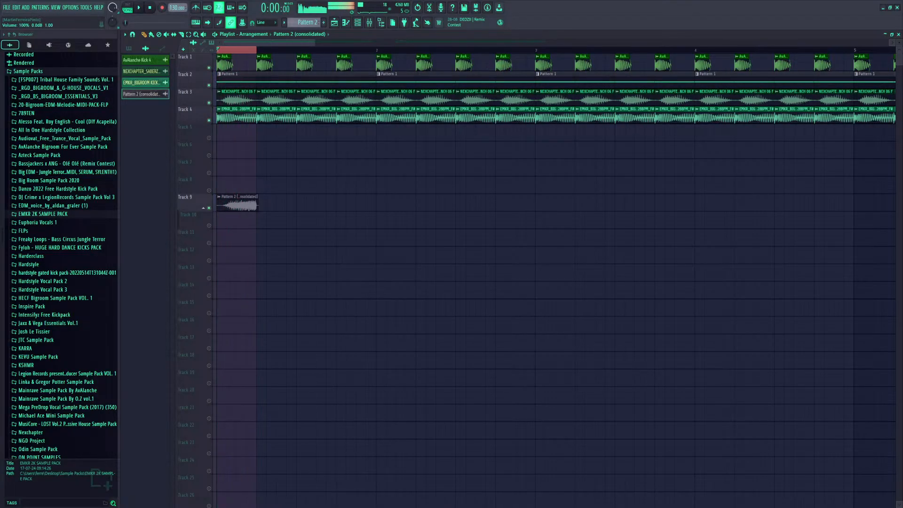
Solo Track 9 and give its bass clip a Pro-Q 4 low cut at about 216 Hz with a 36 dB/oct slope
{"action": "right_click", "coordinate": [209, 208]}
{"action": "key", "text": "space"}
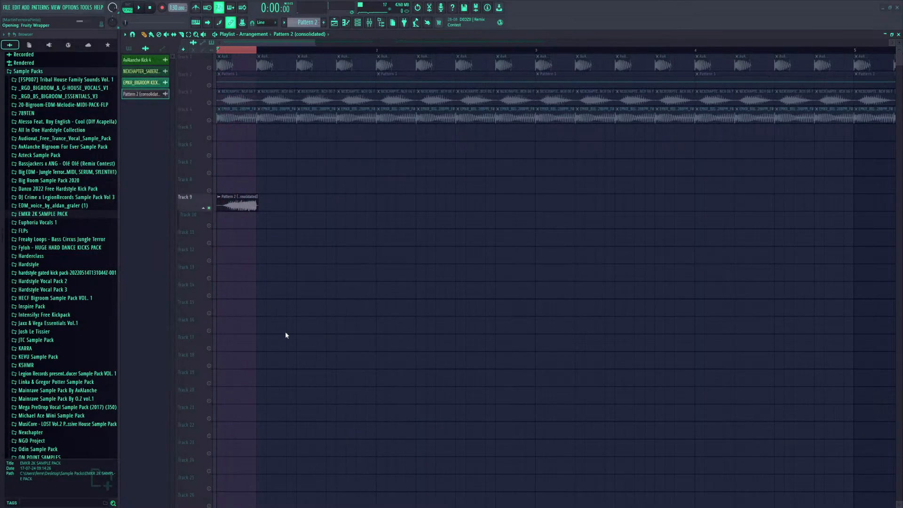
{"action": "left_click", "coordinate": [258, 157]}
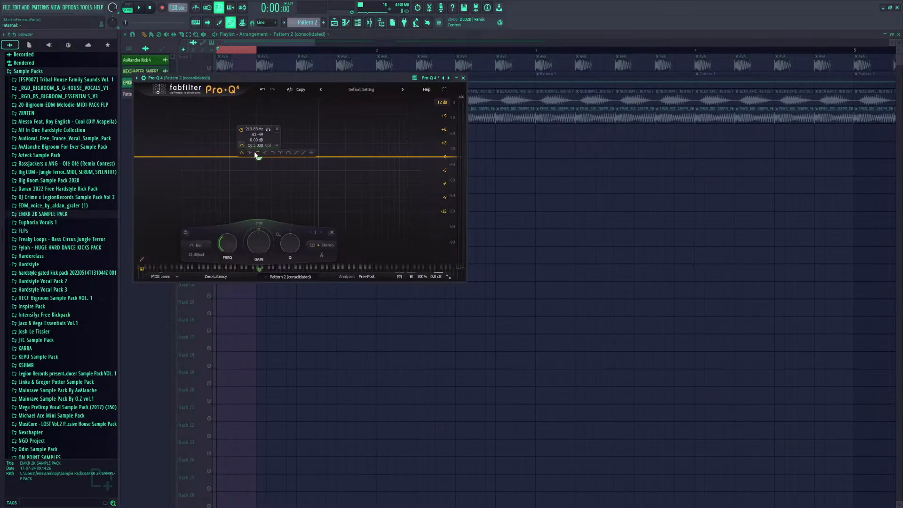
{"action": "left_click", "coordinate": [256, 154]}
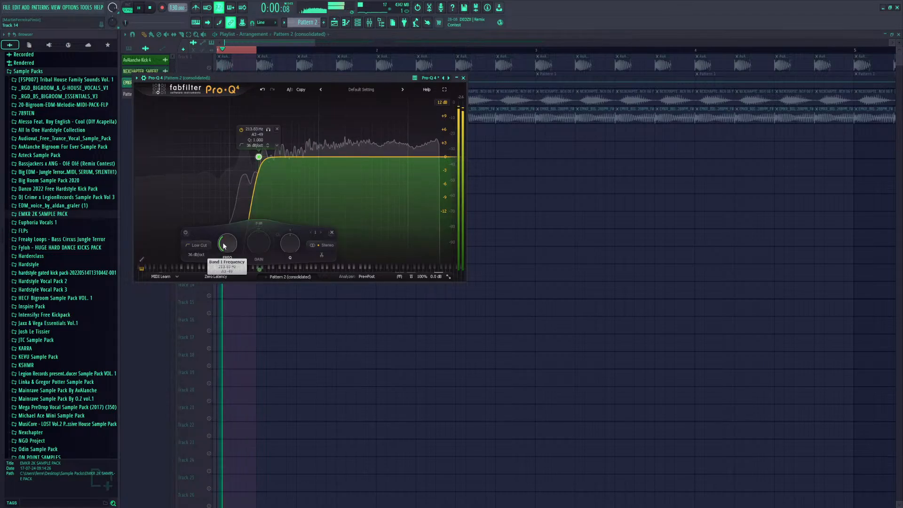
{"action": "mouse_move", "coordinate": [224, 245]}
{"action": "left_mouse_down"}
{"action": "mouse_move", "coordinate": [241, 248]}
{"action": "mouse_move", "coordinate": [231, 248]}
{"action": "left_mouse_up"}
Switch the bass clip's Pro-Q 4 processing to Linear Phase and close the equalizer
{"action": "left_click", "coordinate": [219, 277]}
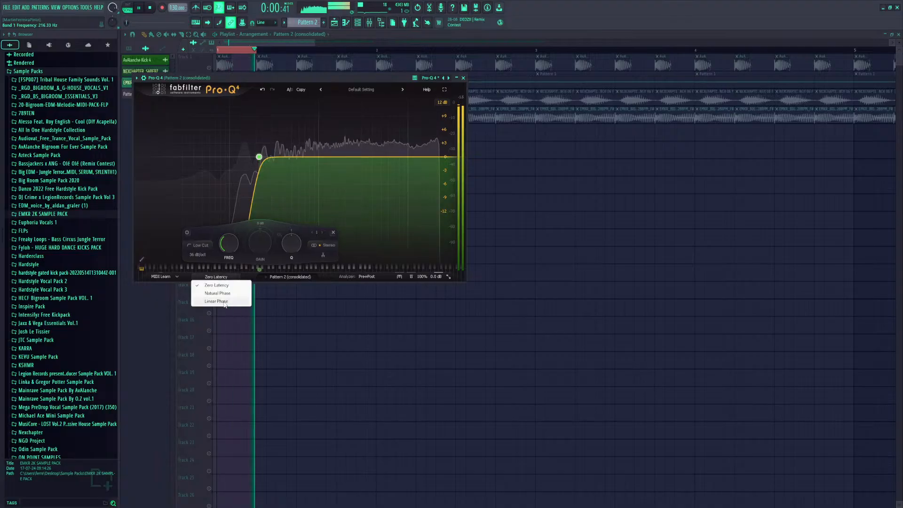
{"action": "left_click", "coordinate": [224, 303]}
{"action": "left_click", "coordinate": [464, 79]}
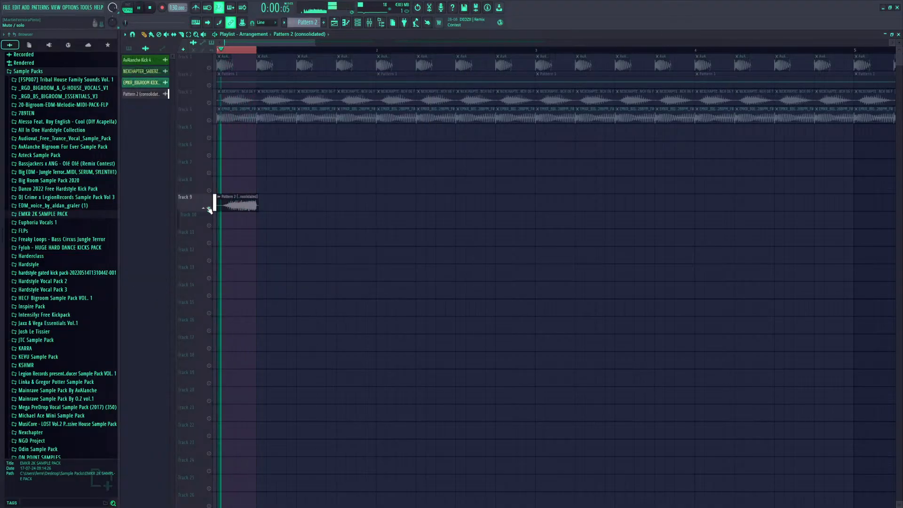
Turn off solo on Track 9 and ungroup Track 10 from it
{"action": "right_click", "coordinate": [209, 208]}
{"action": "right_click", "coordinate": [203, 212]}
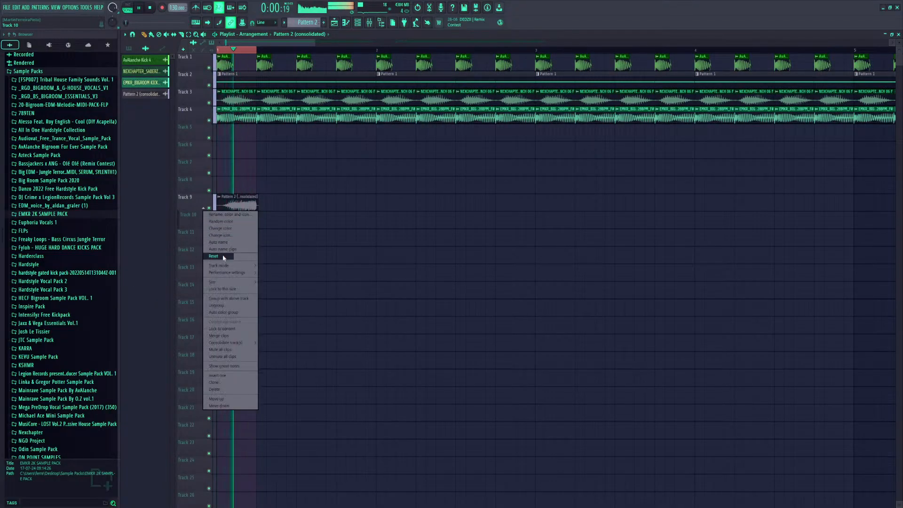
{"action": "left_click", "coordinate": [228, 299]}
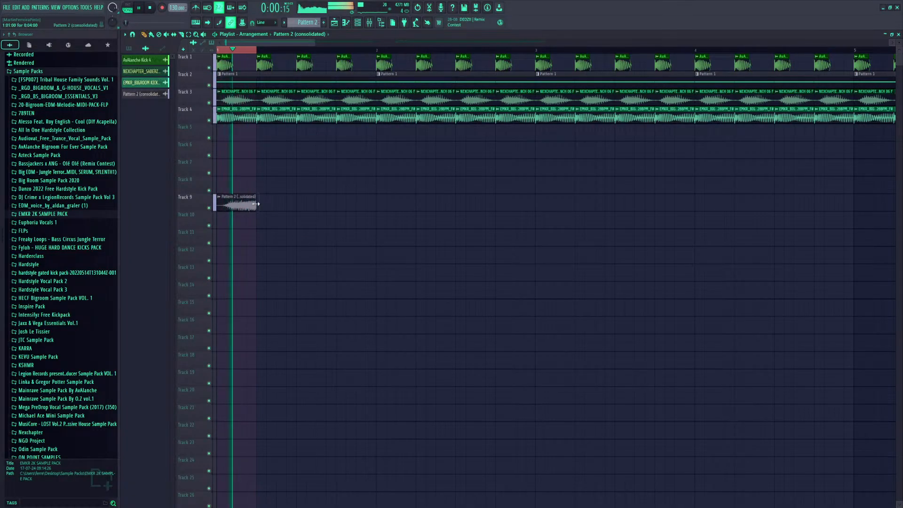
Repeat the consolidated bass clip on every beat along Track 9 through the first beat of bar 5
{"action": "key", "text": "b"}
{"action": "left_click_drag", "start_coordinate": [264, 202], "coordinate": [874, 203]}
{"action": "key", "text": "space"}
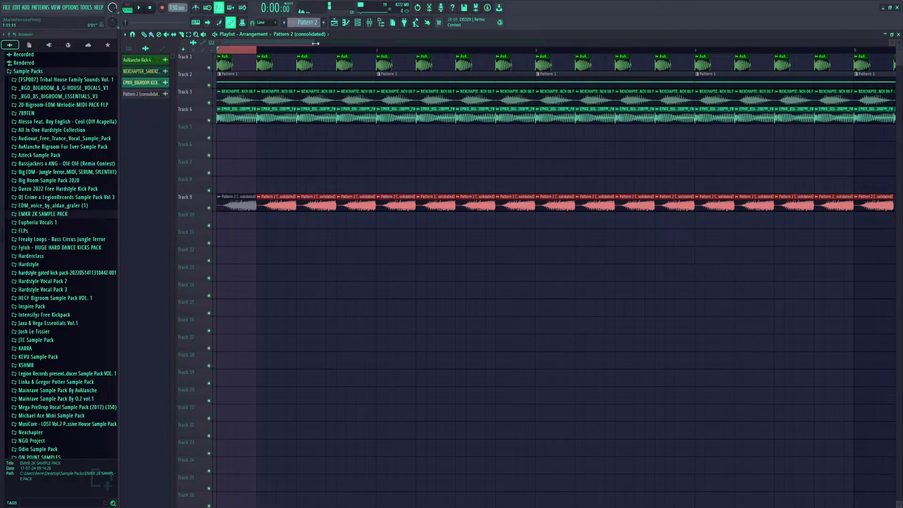
Fill Track 9 with the repeating consolidated bass clip through bar 7 and from bar 9 through bar 15
{"action": "left_click_drag", "start_coordinate": [316, 43], "coordinate": [604, 43]}
{"action": "left_click_drag", "start_coordinate": [385, 204], "coordinate": [799, 204]}
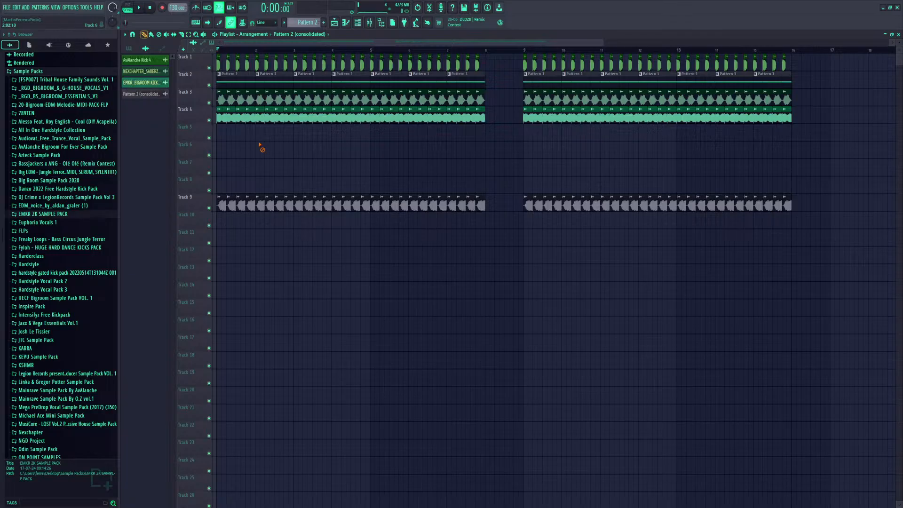
{"action": "key", "text": "space"}
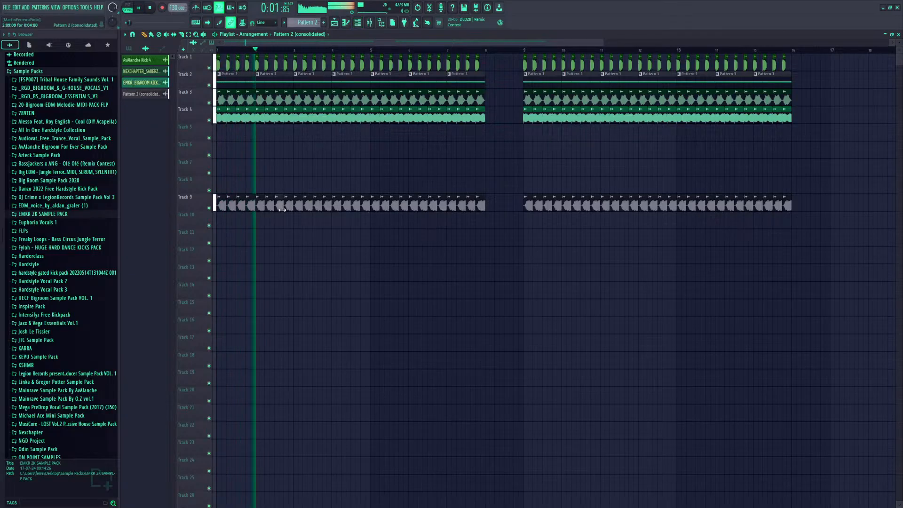
Set the consolidated bass clip's quick fade out to 23% and its declicking mode to Transient (bleeding), and close its settings
{"action": "double_click", "coordinate": [282, 210]}
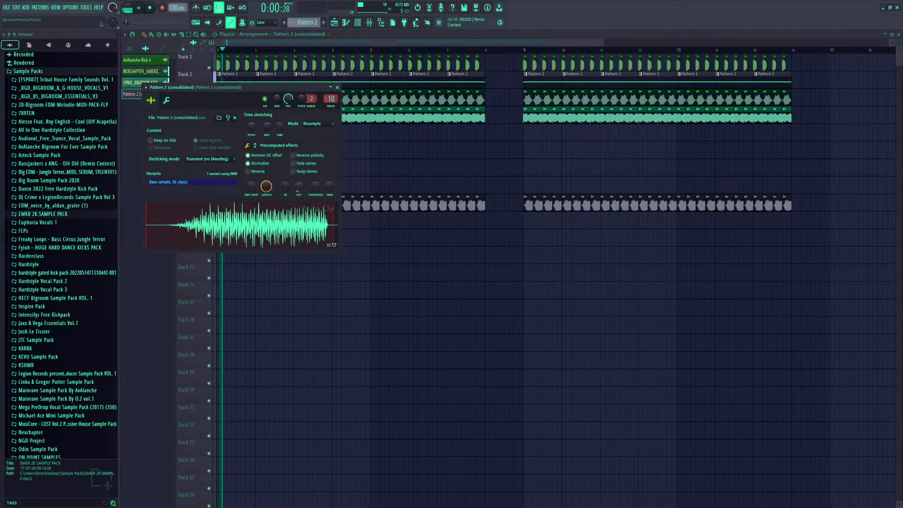
{"action": "left_click_drag", "start_coordinate": [299, 186], "coordinate": [299, 173]}
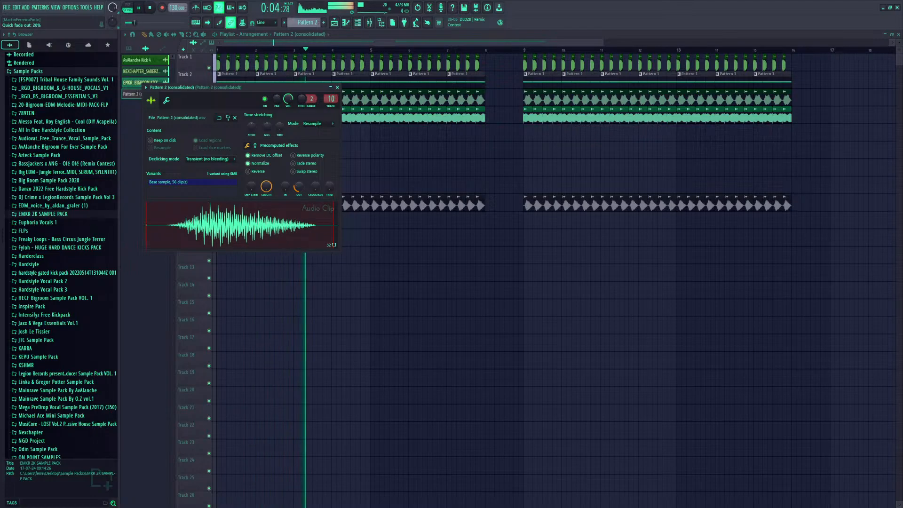
{"action": "left_click_drag", "start_coordinate": [299, 172], "coordinate": [299, 174]}
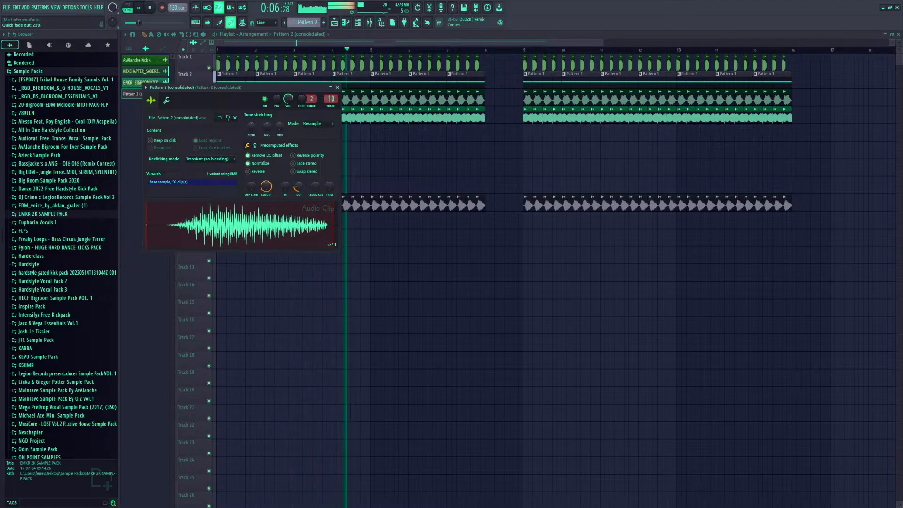
{"action": "left_click", "coordinate": [228, 159]}
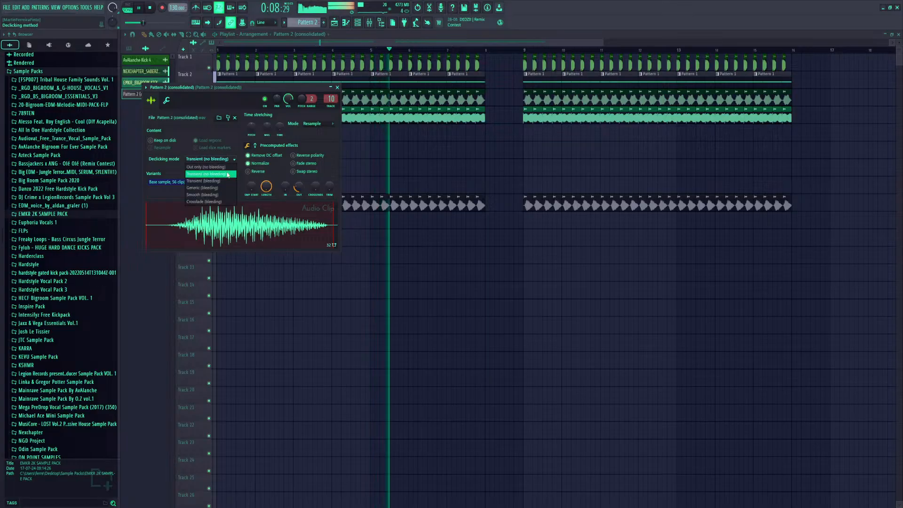
{"action": "left_click", "coordinate": [228, 182]}
{"action": "left_click", "coordinate": [337, 87]}
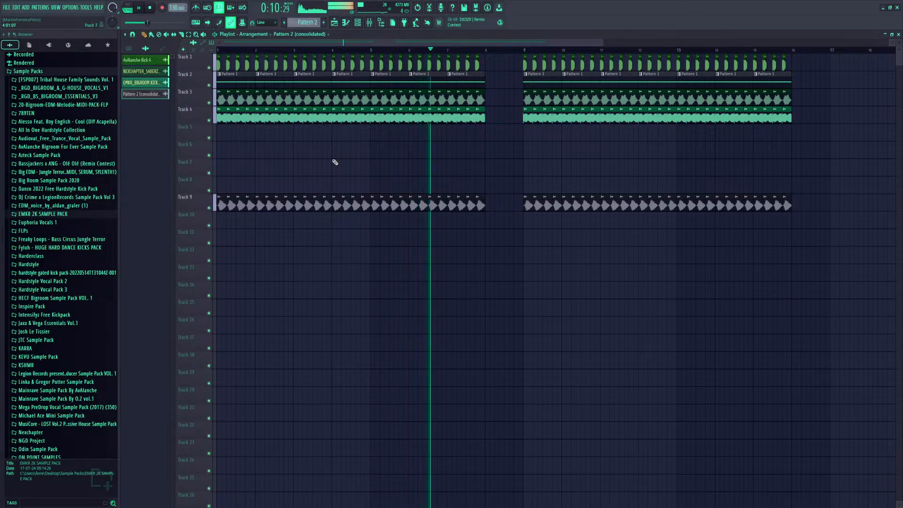
Solo Track 9 and play the faded bass from the start of the arrangement
{"action": "key", "text": "space"}
{"action": "key", "text": "space"}
{"action": "right_click", "coordinate": [209, 208]}
{"action": "key", "text": "space"}
{"action": "key", "text": "space"}
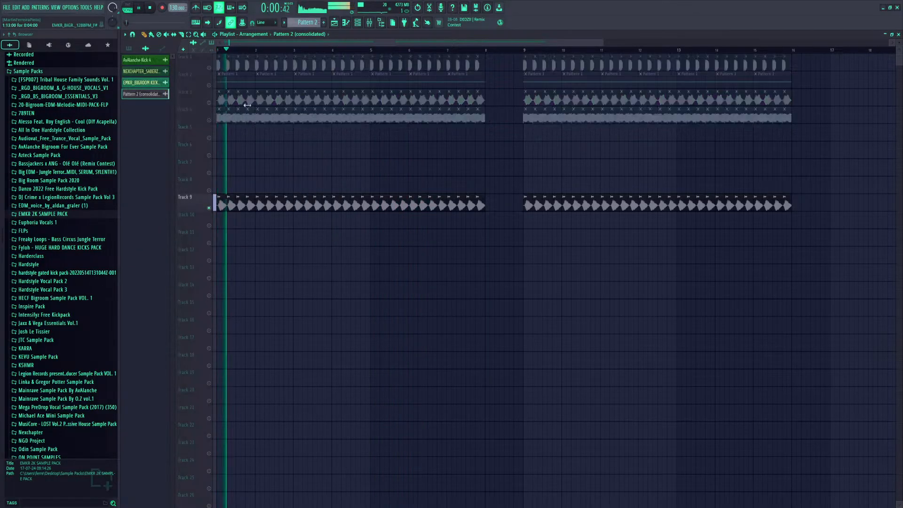
Audition the soloed bass with Tracks 1, 2 and 4 added back, and restore all tracks
{"action": "key", "text": "space"}
{"action": "left_click", "coordinate": [208, 67]}
{"action": "key", "text": "space"}
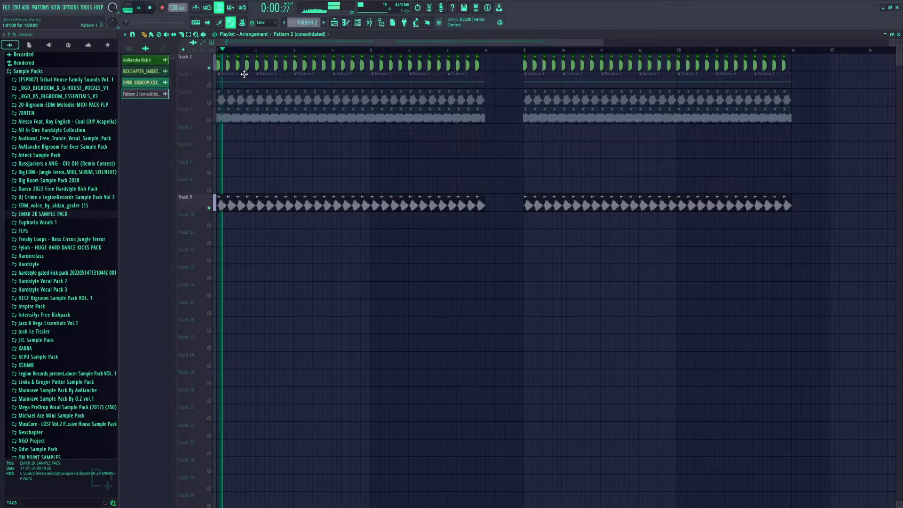
{"action": "key", "text": "space"}
{"action": "left_click", "coordinate": [209, 85]}
{"action": "key", "text": "space"}
{"action": "left_click", "coordinate": [208, 120]}
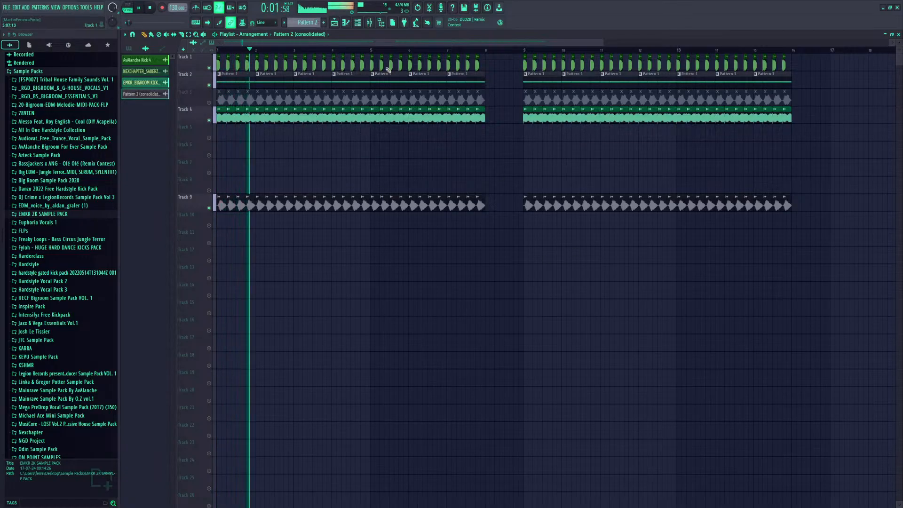
{"action": "key", "text": "space"}
{"action": "right_click", "coordinate": [210, 120]}
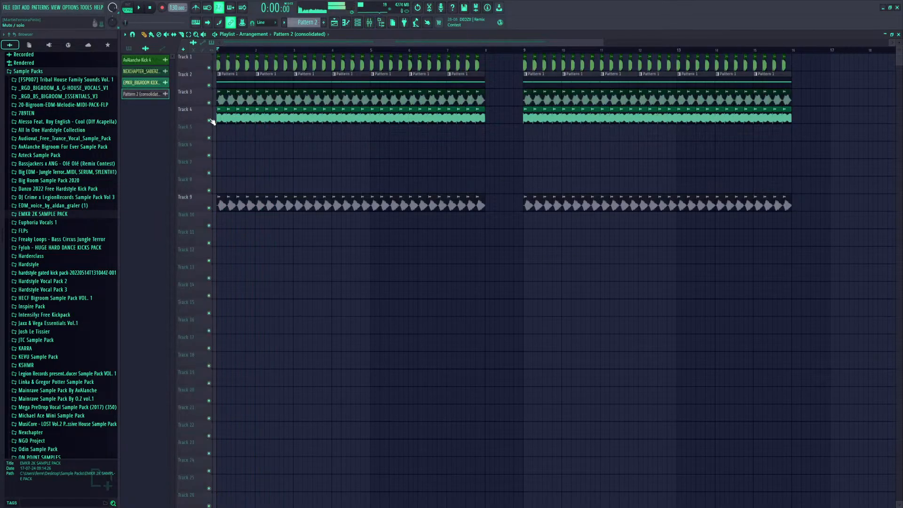
Move all the bass clips from Track 9 up to Track 5
{"action": "key", "text": "space"}
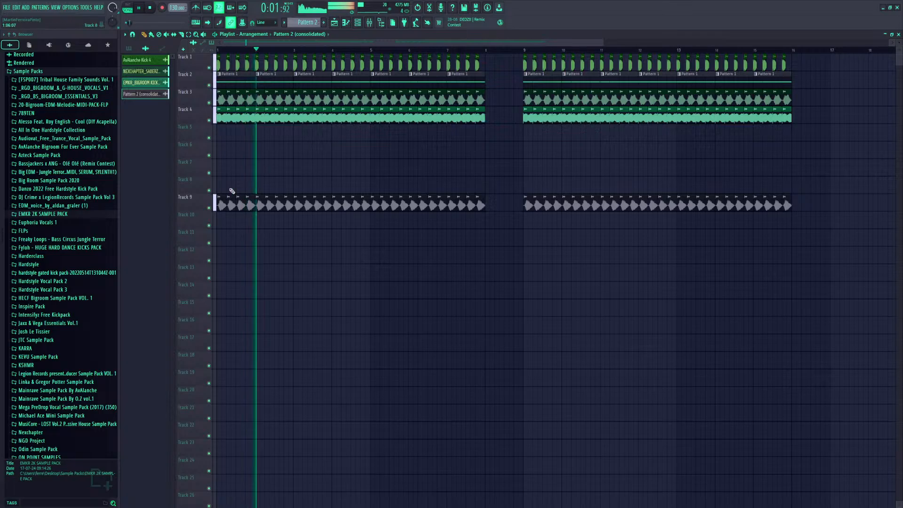
{"action": "left_click_drag", "start_coordinate": [232, 191], "coordinate": [232, 121]}
{"action": "key", "text": "space"}
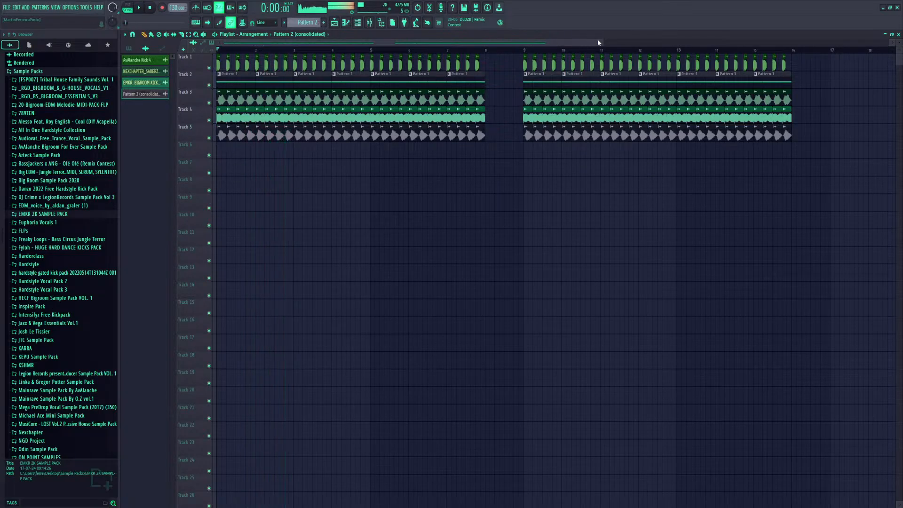
{"action": "left_click_drag", "start_coordinate": [599, 43], "coordinate": [334, 42]}
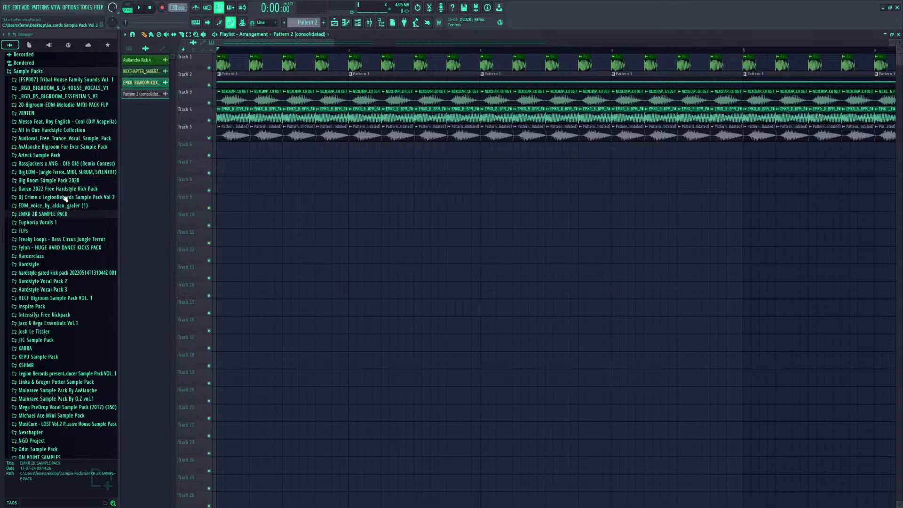
Browse the 789TEN samples to the KICKS folder under DRUMS in 789_KEVU_SAMPLE PACK of Festival Sounds V.1
{"action": "left_click", "coordinate": [48, 113]}
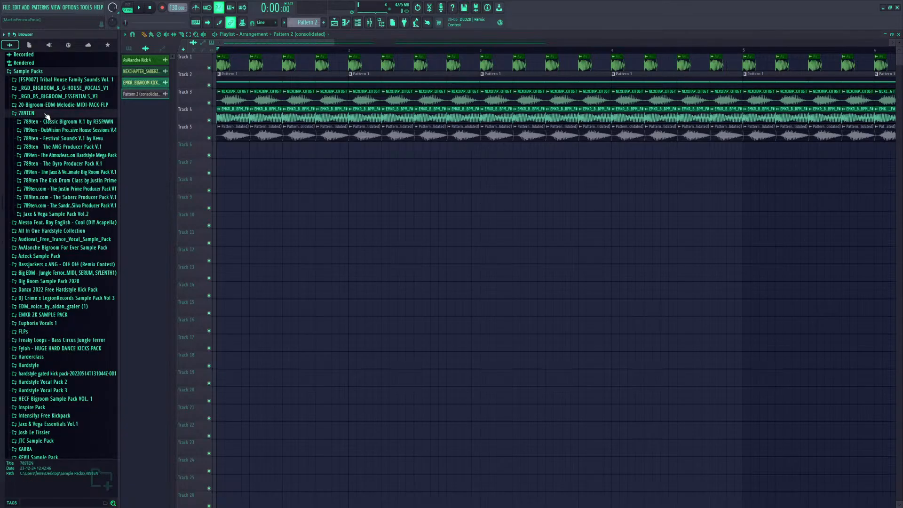
{"action": "left_click", "coordinate": [61, 140]}
{"action": "left_click", "coordinate": [64, 146]}
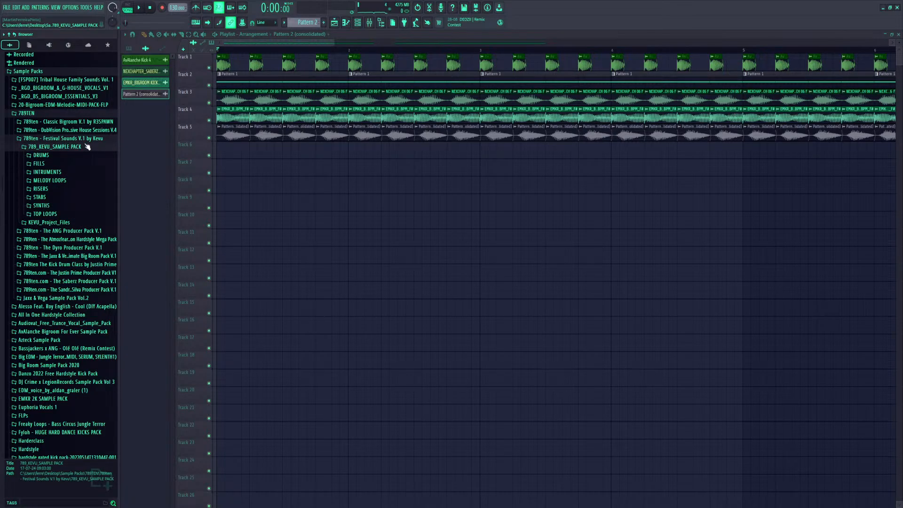
{"action": "left_click", "coordinate": [56, 156]}
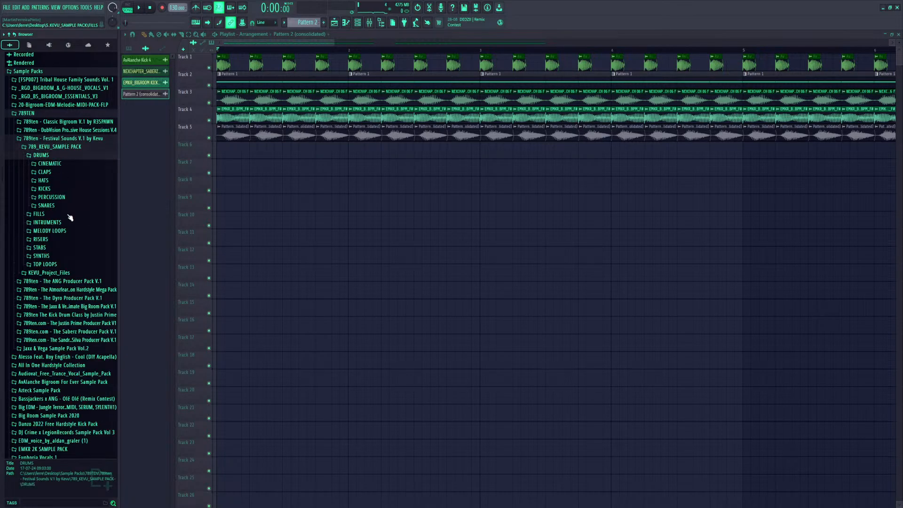
{"action": "left_click", "coordinate": [58, 190]}
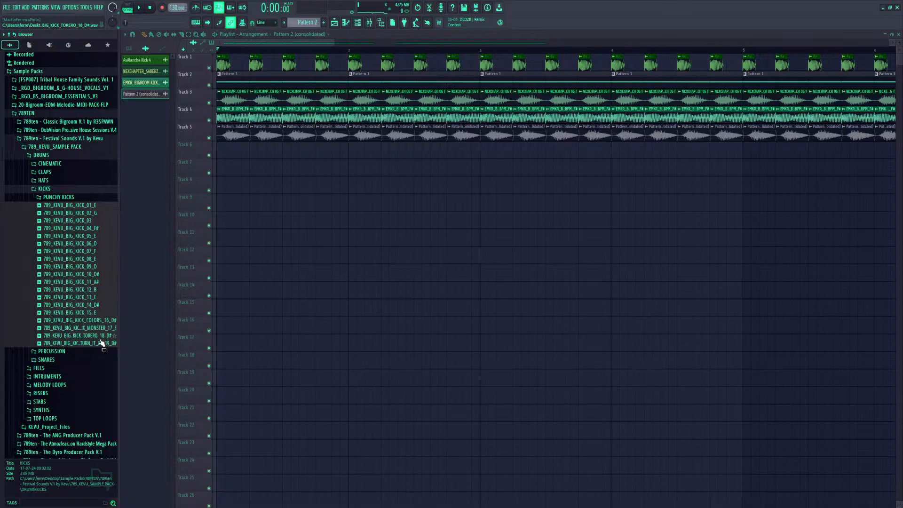
Preview several 789_KEVU_BIG_KICK samples, including 01_E, 07_F, 11_A# and TORERO_18_D#
{"action": "left_click", "coordinate": [61, 207]}
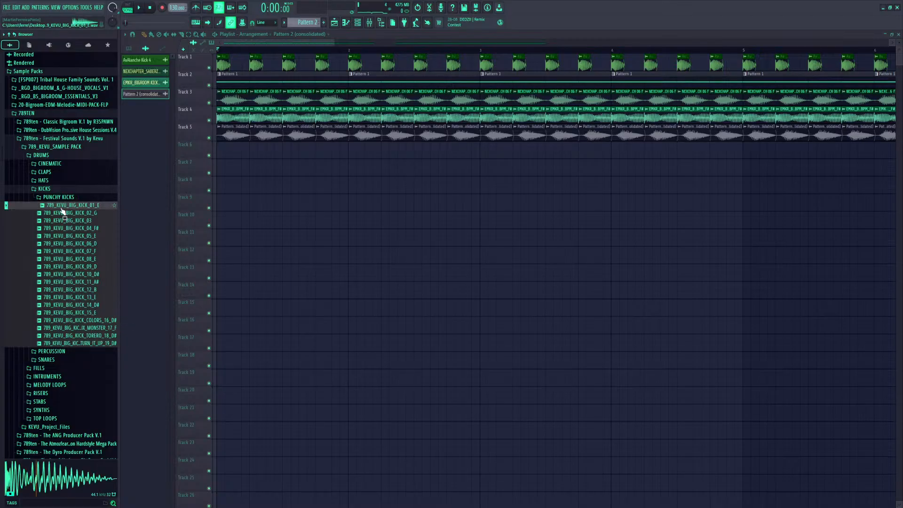
{"action": "left_click", "coordinate": [62, 251]}
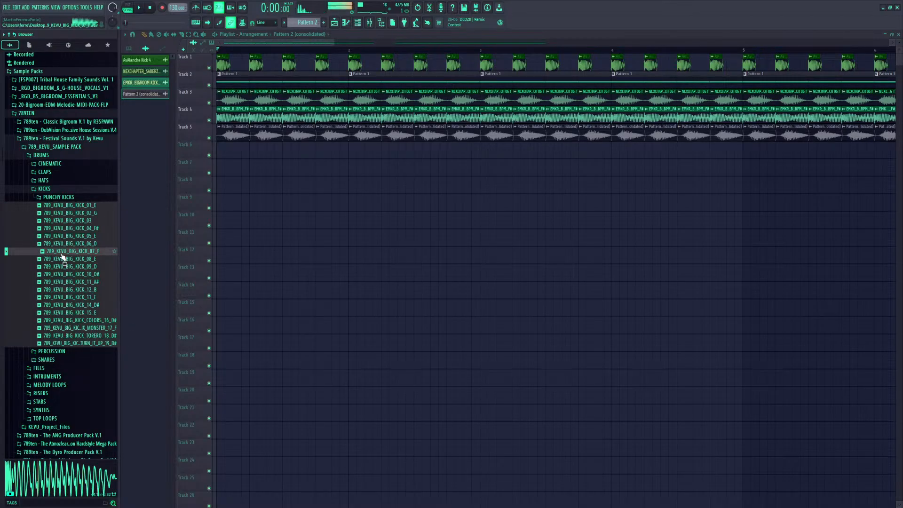
{"action": "left_click", "coordinate": [62, 267]}
{"action": "left_click", "coordinate": [61, 282]}
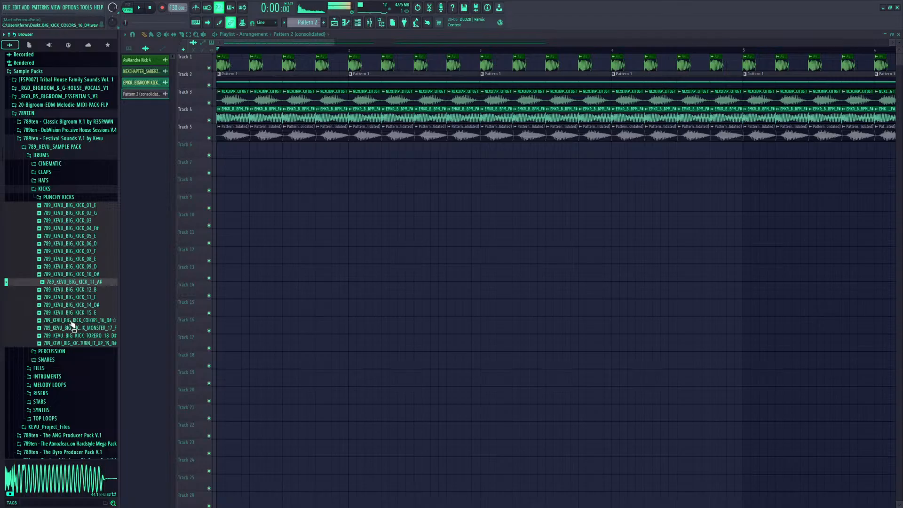
{"action": "left_click", "coordinate": [70, 328]}
{"action": "left_click", "coordinate": [71, 337]}
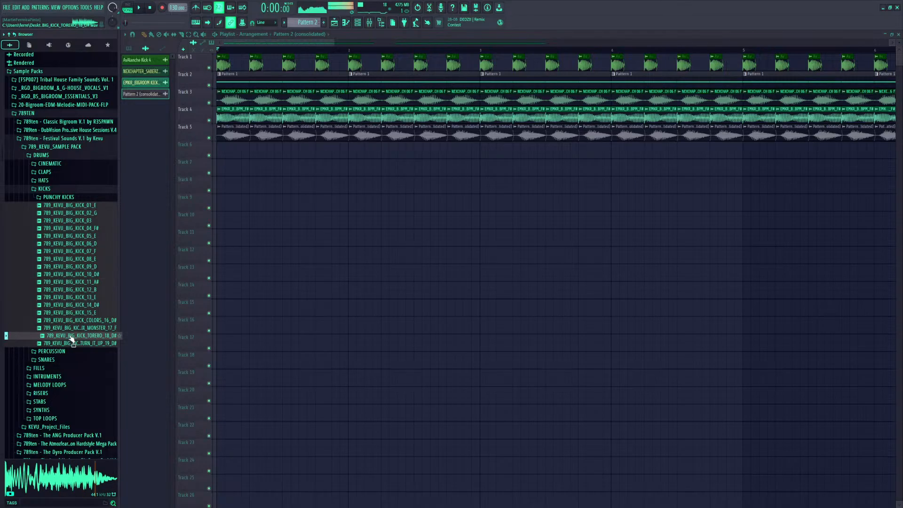
Add 789_KEVU_BIG_KICK_TORERO_18_D# at the start of Track 6 and normalize the sample
{"action": "left_click_drag", "start_coordinate": [71, 337], "coordinate": [219, 150]}
{"action": "double_click", "coordinate": [229, 154]}
{"action": "left_click_drag", "start_coordinate": [221, 148], "coordinate": [260, 141]}
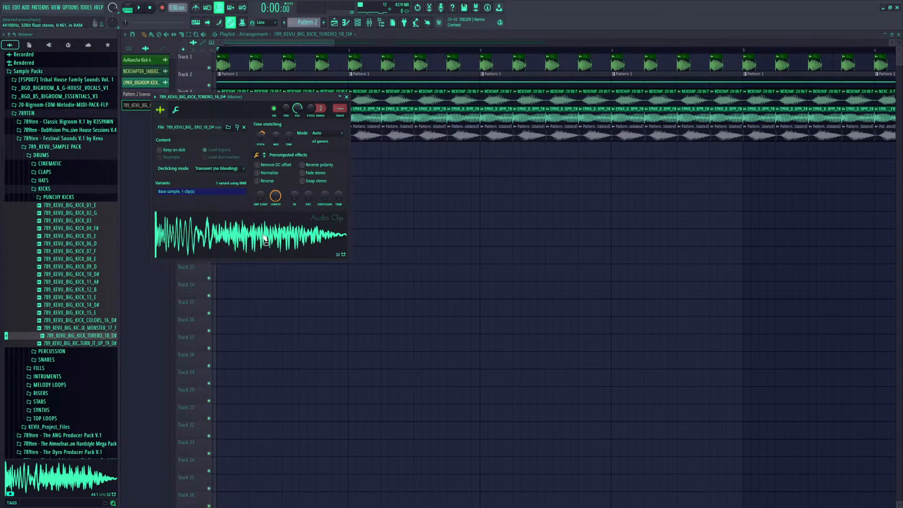
{"action": "left_click", "coordinate": [268, 173]}
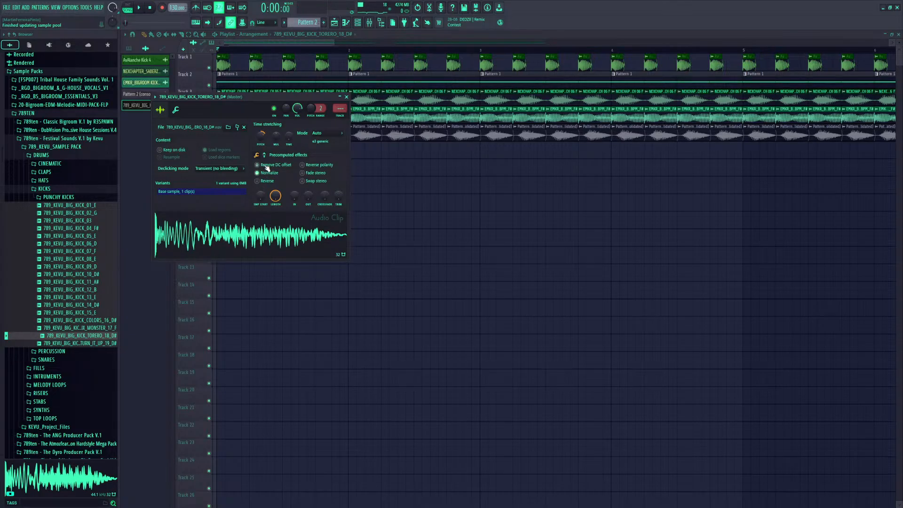
{"action": "left_click", "coordinate": [230, 168]}
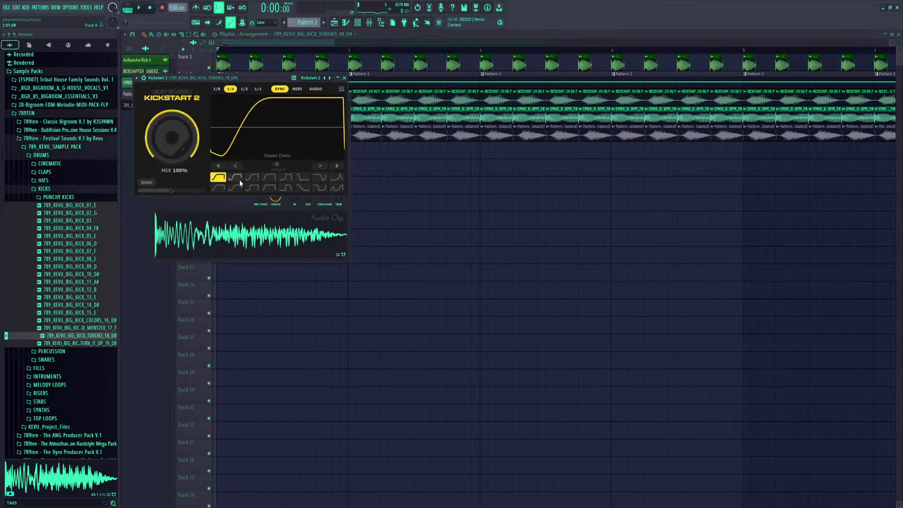
Choose the second ducking curve in Kickstart 2 for the Torero kick and close the plugin
{"action": "left_click", "coordinate": [238, 178]}
{"action": "left_click", "coordinate": [344, 78]}
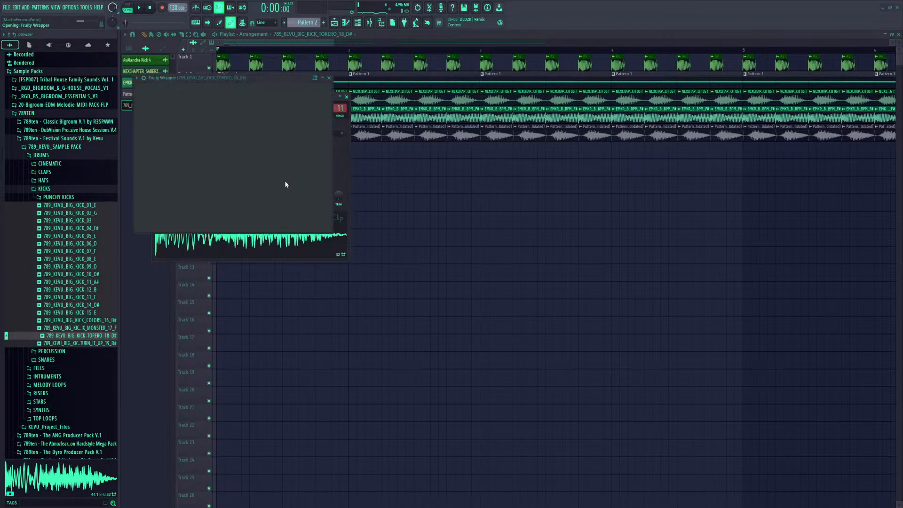
Give the Torero kick a Pro-Q 4 low cut at 190 Hz with a 36 dB/oct slope
{"action": "left_click", "coordinate": [254, 157]}
{"action": "left_click", "coordinate": [253, 153]}
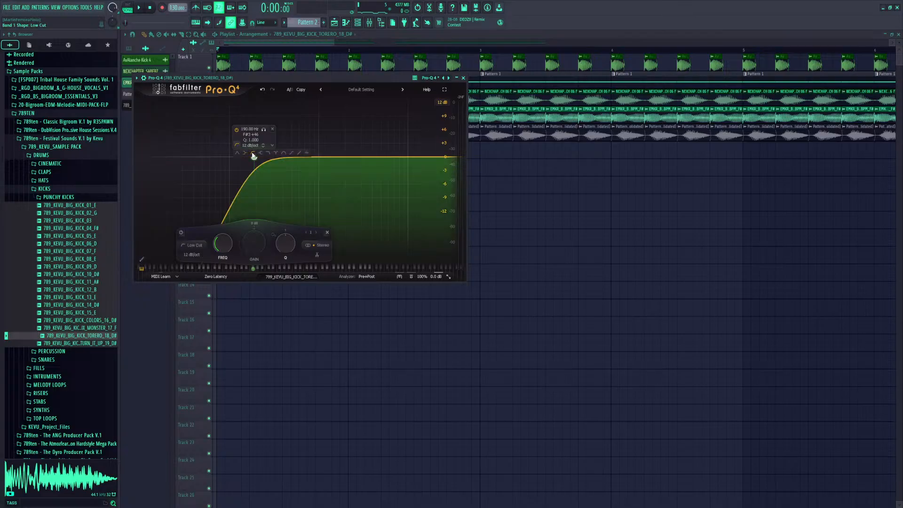
{"action": "key", "text": "space"}
{"action": "key", "text": "space"}
Switch the Torero kick's Pro-Q 4 processing to Linear Phase and close the equalizer
{"action": "left_click", "coordinate": [225, 276]}
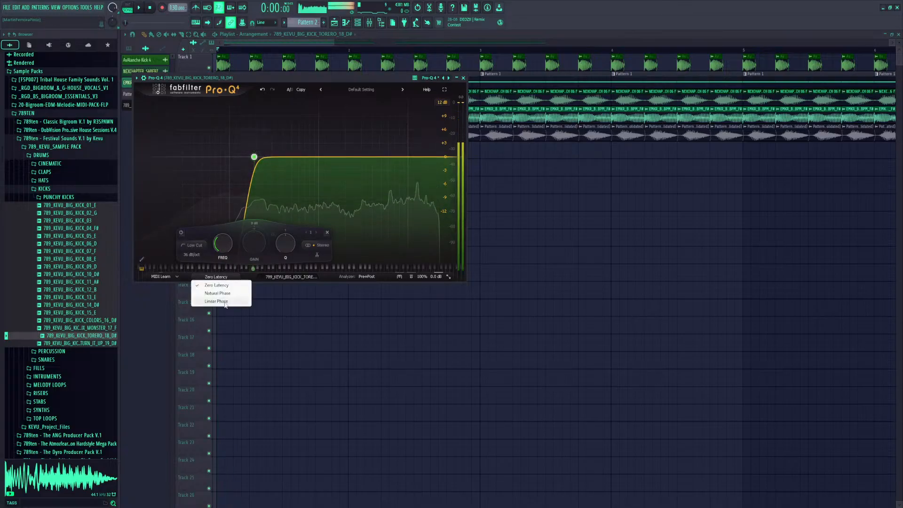
{"action": "left_click", "coordinate": [217, 301]}
{"action": "key", "text": "space"}
{"action": "left_click", "coordinate": [464, 77]}
{"action": "key", "text": "space"}
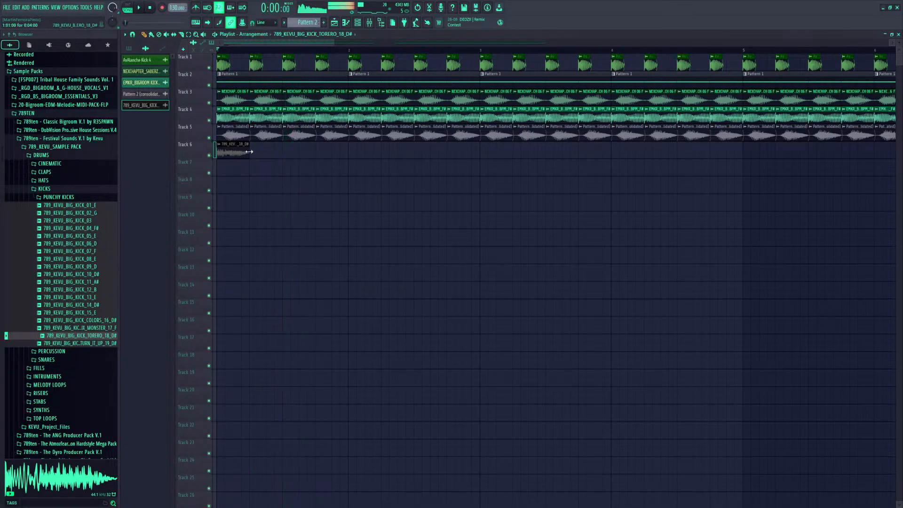
Repeat the Torero kick on every beat along Track 6 through bar 7 and from bar 9 through bar 15
{"action": "key", "text": "space"}
{"action": "left_click_drag", "start_coordinate": [254, 152], "coordinate": [660, 148]}
{"action": "left_click_drag", "start_coordinate": [334, 42], "coordinate": [536, 42]}
{"action": "left_click_drag", "start_coordinate": [383, 151], "coordinate": [541, 152]}
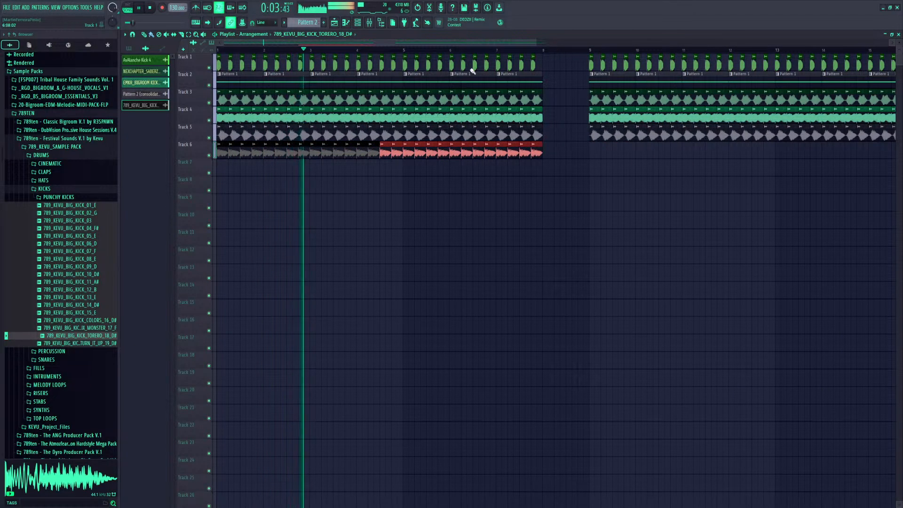
{"action": "left_click_drag", "start_coordinate": [534, 43], "coordinate": [797, 43]}
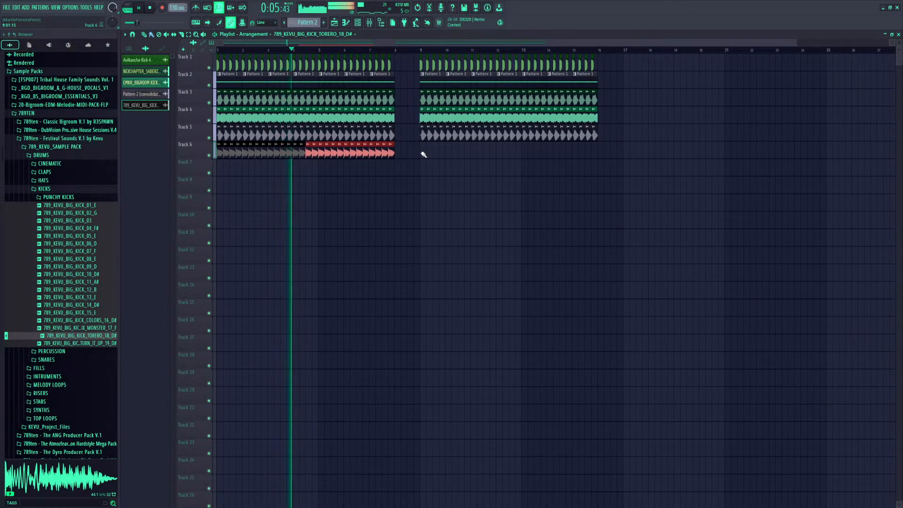
{"action": "left_click_drag", "start_coordinate": [420, 153], "coordinate": [600, 156]}
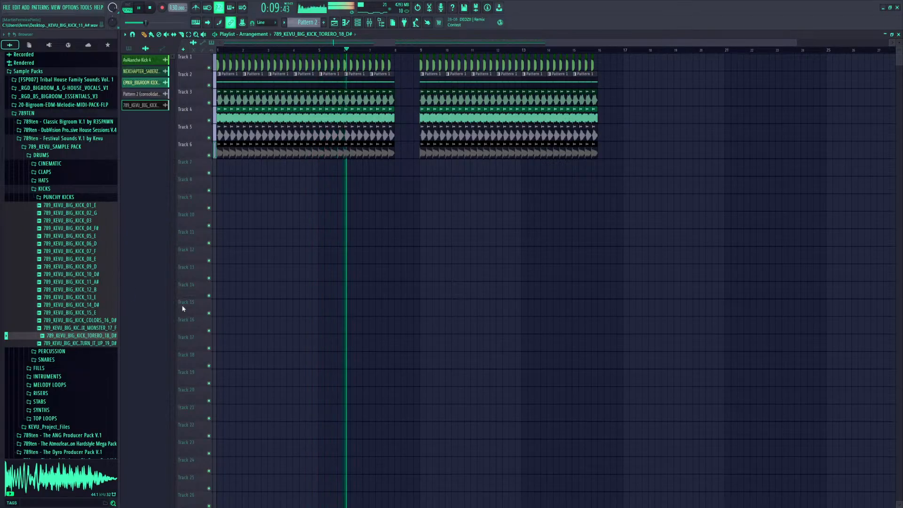
Play the layered arrangement from the start and mute Track 3
{"action": "key", "text": "space"}
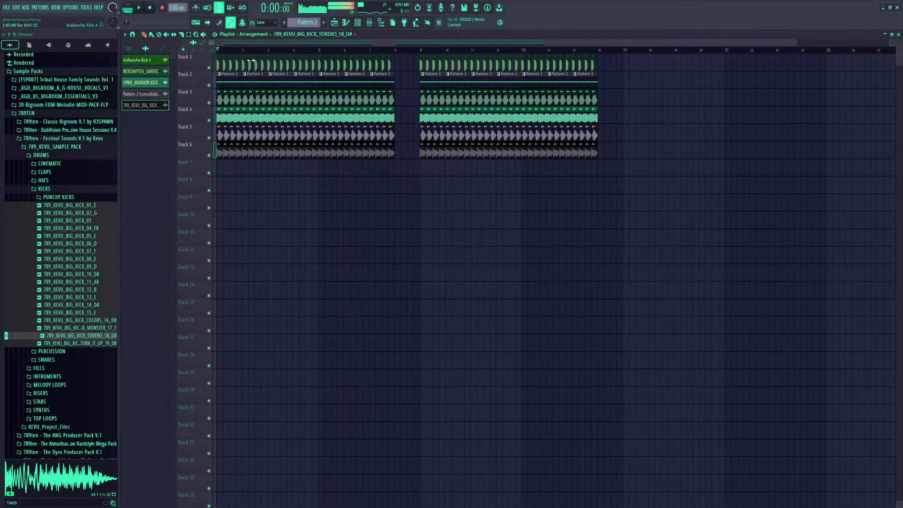
{"action": "scroll", "coordinate": [244, 53], "scroll_direction": "up", "scroll_amount": 3}
{"action": "scroll", "coordinate": [246, 51], "scroll_direction": "up", "scroll_amount": 2}
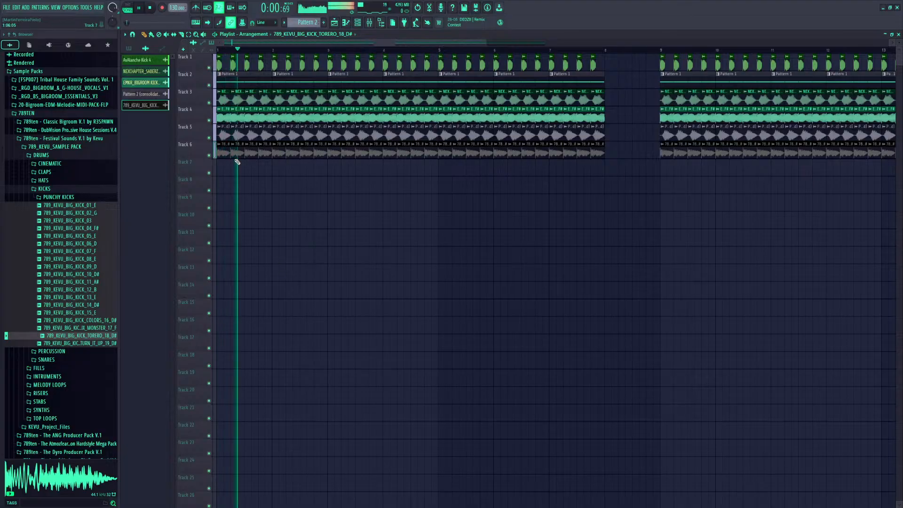
{"action": "left_click", "coordinate": [209, 103]}
{"action": "key", "text": "space"}
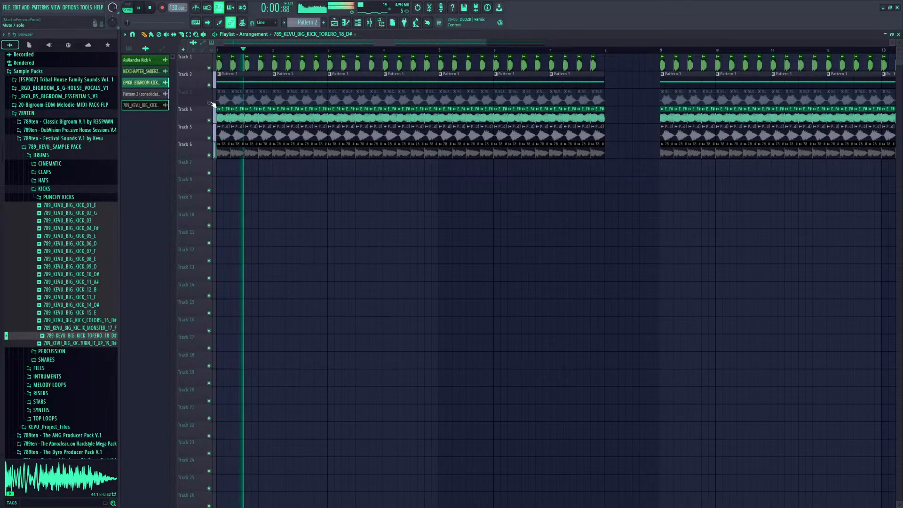
Unmute Track 3, and audition the layered arrangement with Track 5 muted and restored
{"action": "key", "text": "space"}
{"action": "left_click", "coordinate": [209, 103]}
{"action": "key", "text": "space"}
{"action": "left_click", "coordinate": [209, 138]}
{"action": "key", "text": "space"}
{"action": "key", "text": "space"}
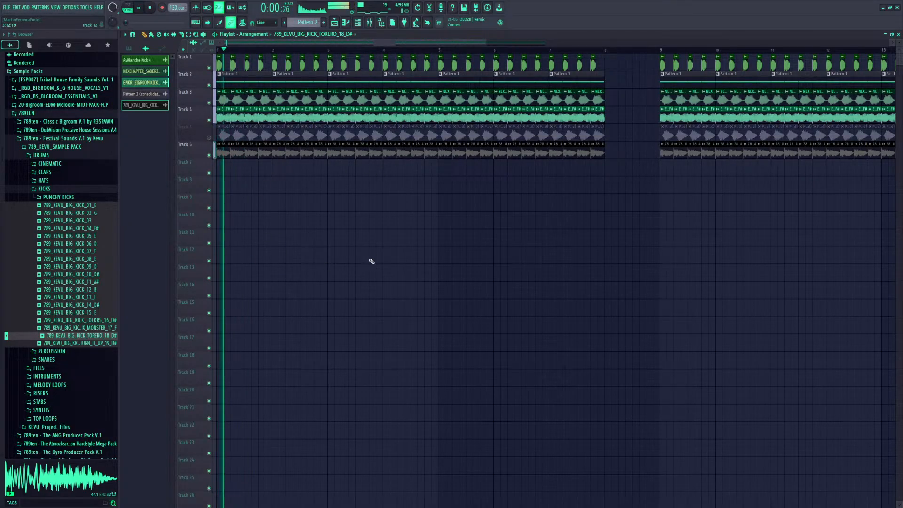
{"action": "key", "text": "space"}
{"action": "left_click", "coordinate": [209, 138]}
{"action": "key", "text": "space"}
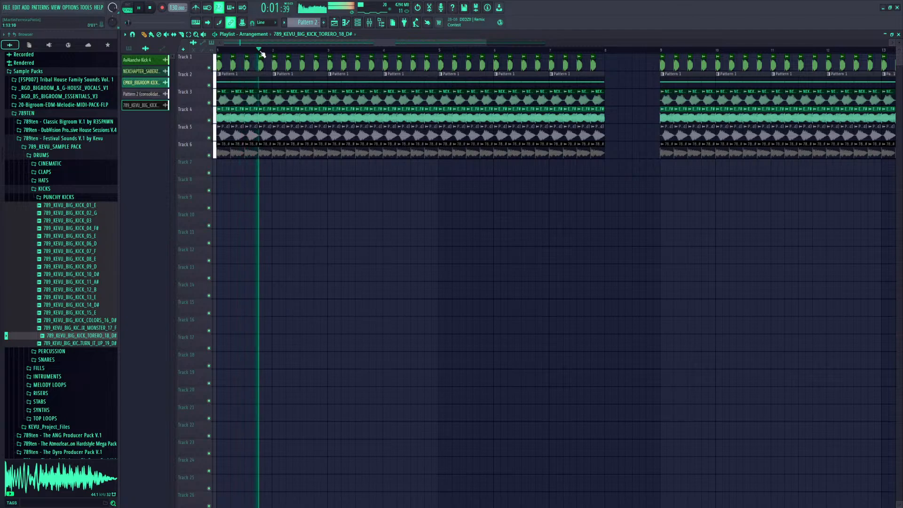
Compare the arrangement from the start with and without the Torero kick on Track 6
{"action": "scroll", "coordinate": [262, 51], "scroll_direction": "up", "scroll_amount": 3}
{"action": "key", "text": "space"}
{"action": "left_click_drag", "start_coordinate": [257, 44], "coordinate": [250, 43]}
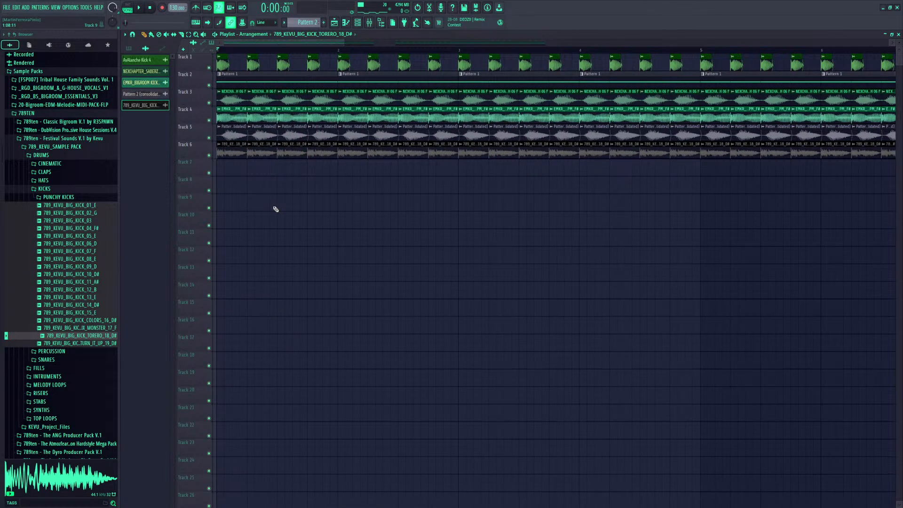
{"action": "key", "text": "space"}
{"action": "left_click", "coordinate": [210, 155]}
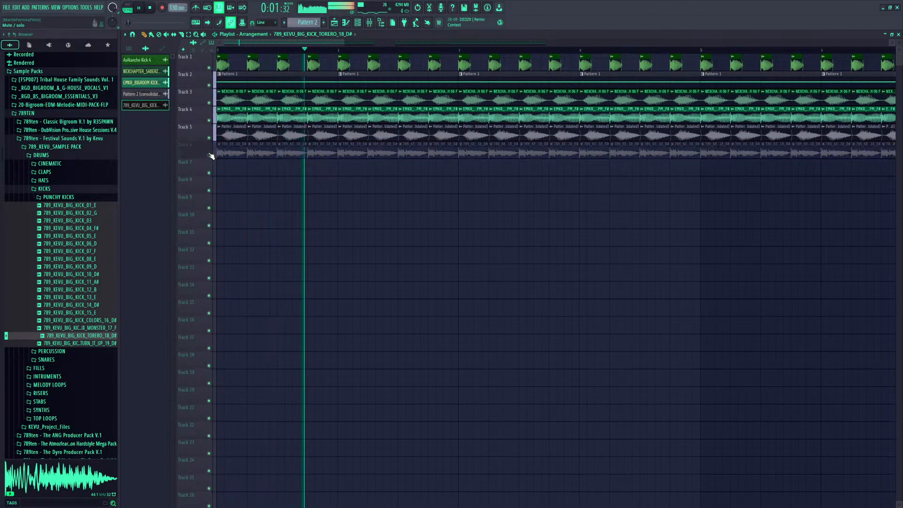
{"action": "left_click", "coordinate": [210, 155]}
{"action": "key", "text": "space"}
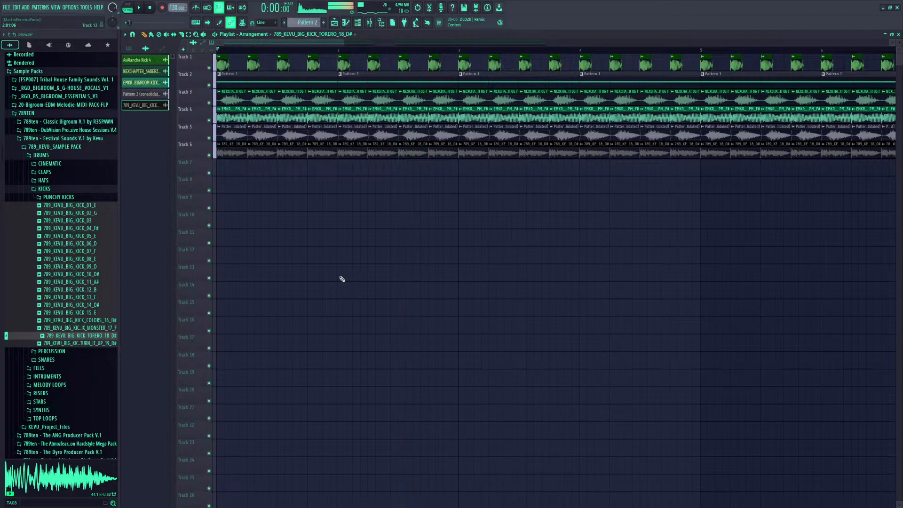
Collapse the KICKS, DRUMS, Festival Sounds and 789TEN sample folders in the browser
{"action": "left_click", "coordinate": [66, 189]}
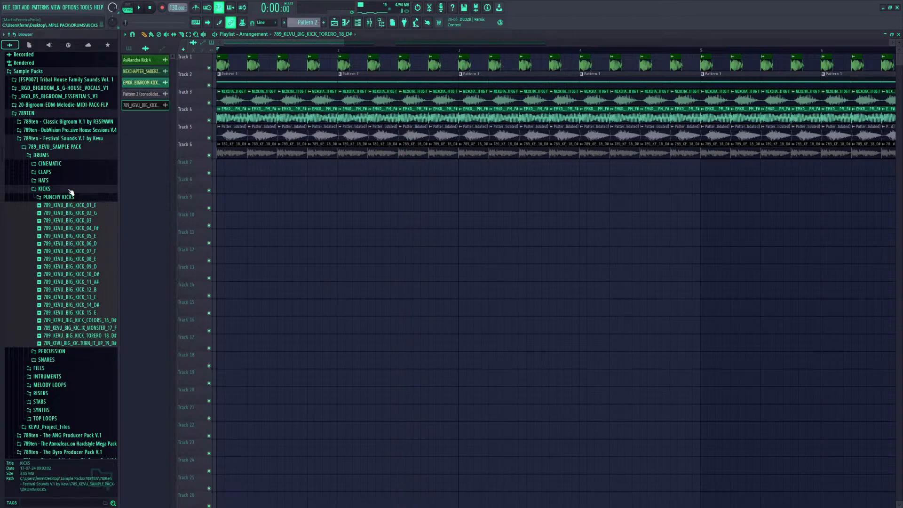
{"action": "left_click", "coordinate": [57, 153]}
{"action": "left_click", "coordinate": [49, 139]}
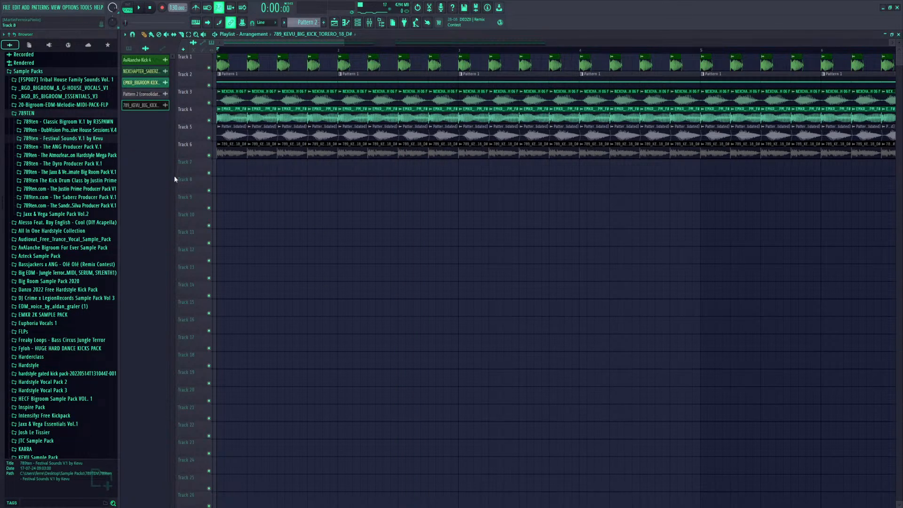
{"action": "left_click", "coordinate": [21, 114]}
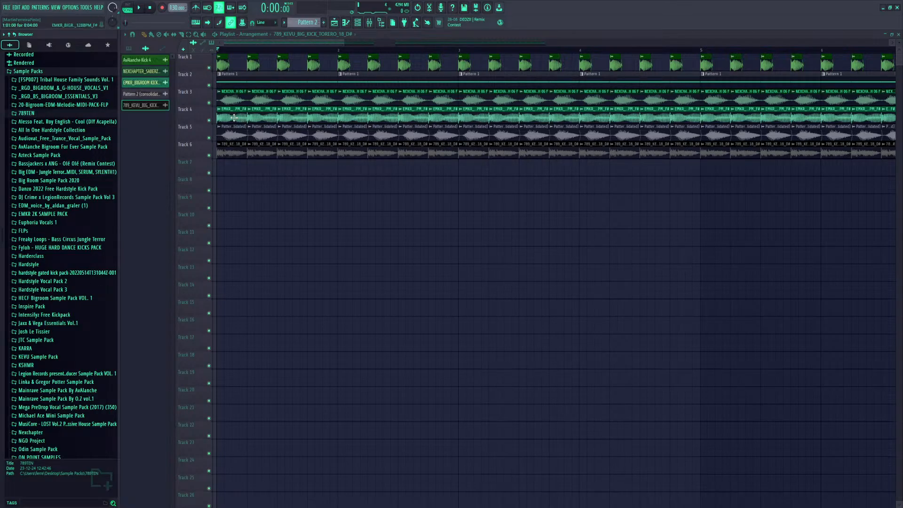
Copy the EMKR kick to the start of Track 10, solo that track and loop its first beat
{"action": "left_click_drag", "start_coordinate": [234, 118], "coordinate": [219, 239]}
{"action": "right_click", "coordinate": [210, 226]}
{"action": "key", "text": "space"}
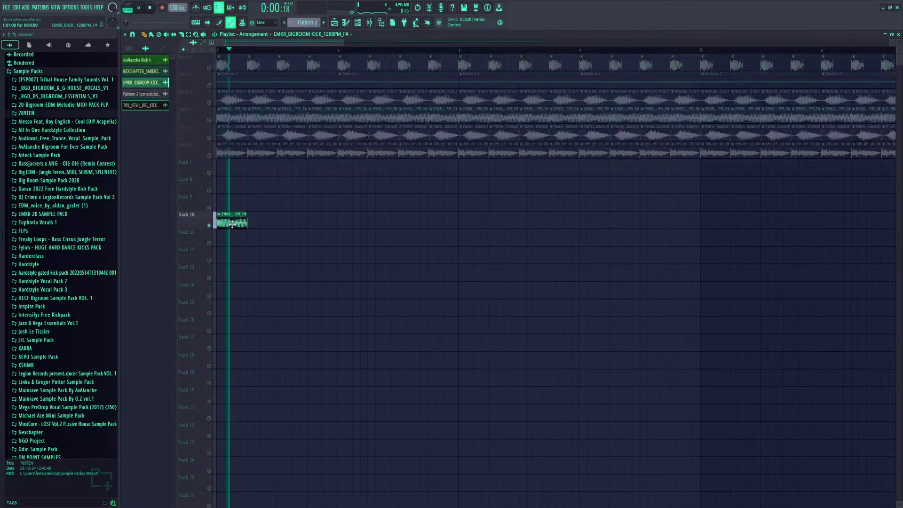
{"action": "double_click", "coordinate": [229, 223]}
{"action": "key", "text": "space"}
{"action": "left_click", "coordinate": [311, 79]}
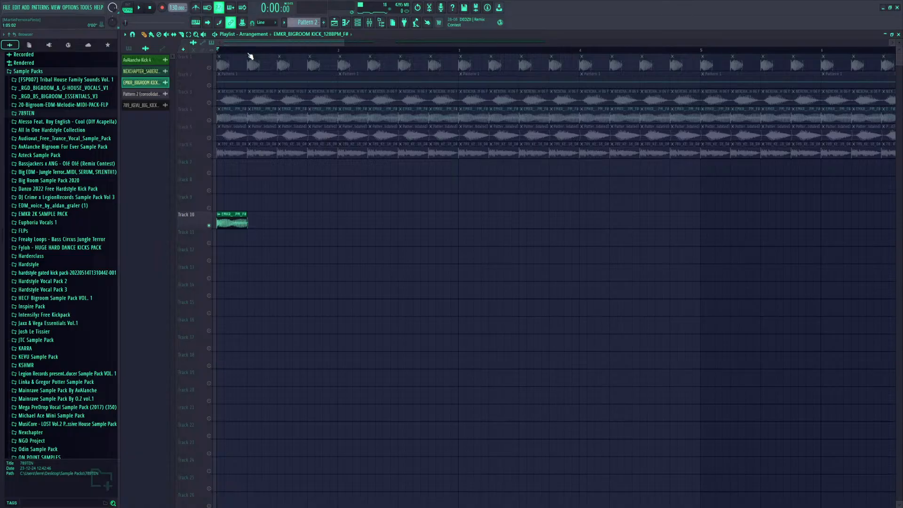
{"action": "key", "text": "space"}
Review the EMKR kick's Pro-Q 4 low cut and CamelCrusher effect, including the CamelCrusher preset list, while the beat loops
{"action": "double_click", "coordinate": [233, 222]}
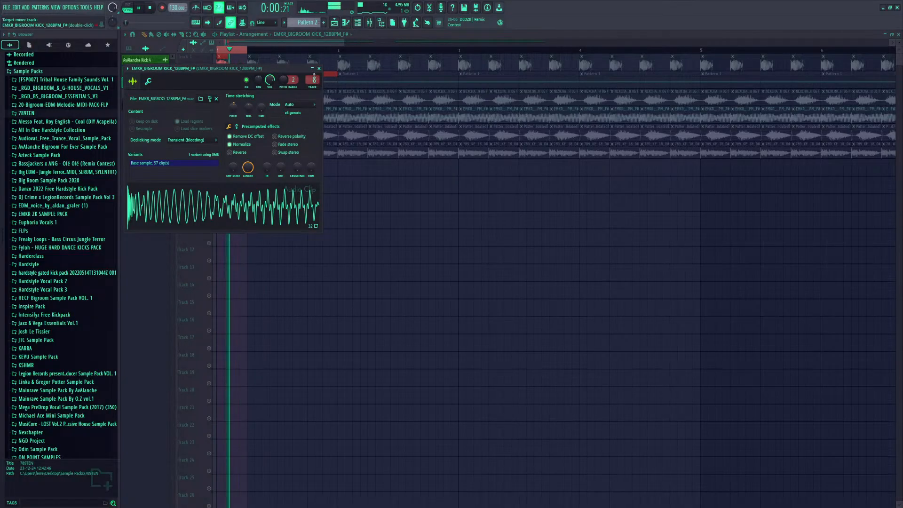
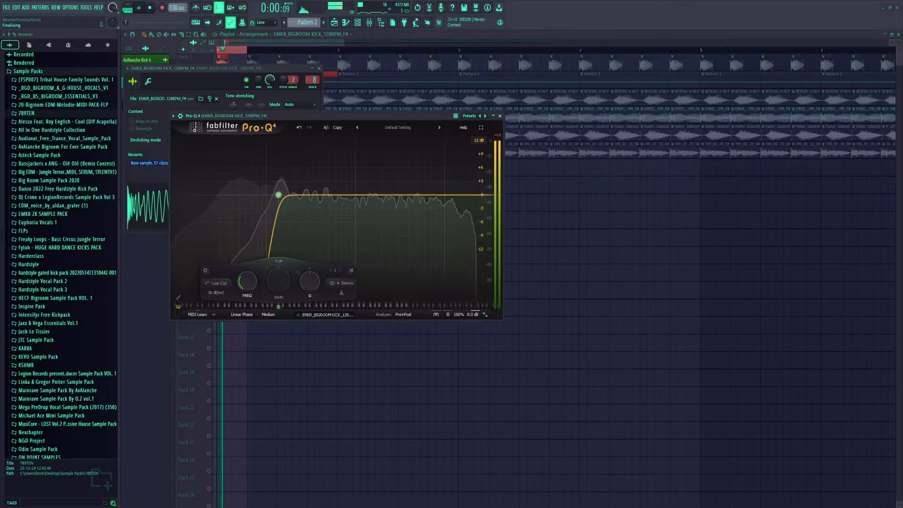
{"action": "left_click", "coordinate": [203, 147]}
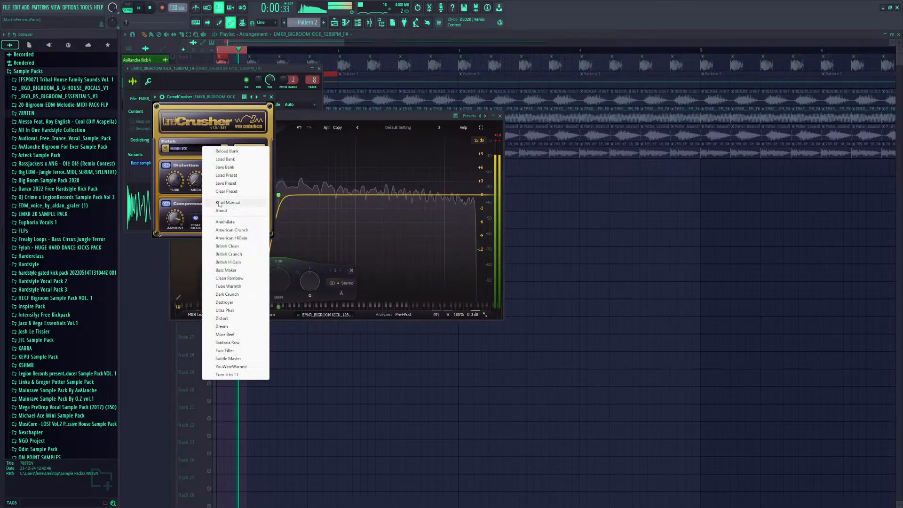
{"action": "left_click", "coordinate": [221, 240]}
{"action": "left_click", "coordinate": [271, 96]}
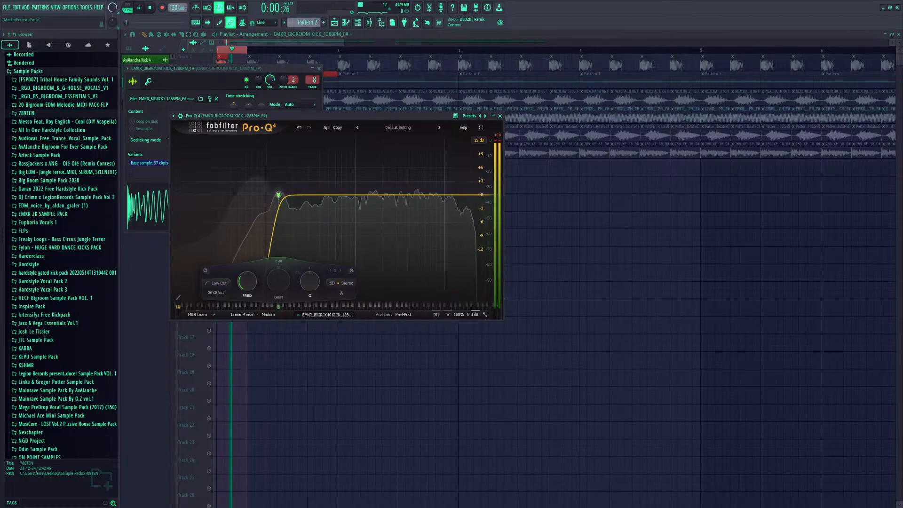
{"action": "key", "text": "space"}
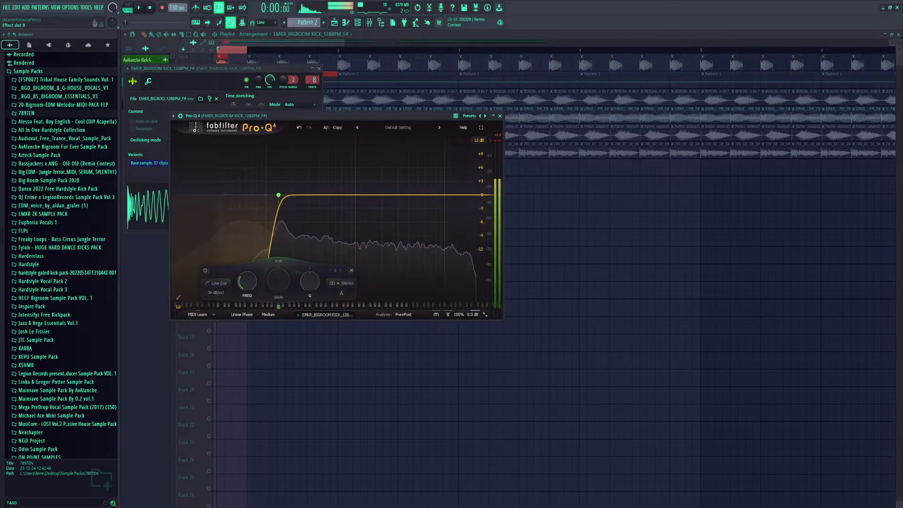
Inspect the low-cut band in the EMKR kick's second Pro-Q 4 during looped playback
{"action": "key", "text": "space"}
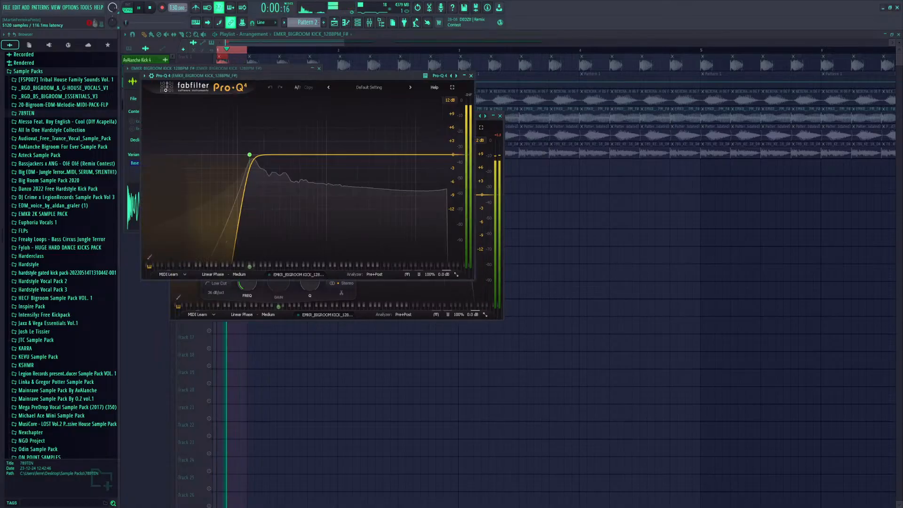
{"action": "left_click", "coordinate": [249, 155]}
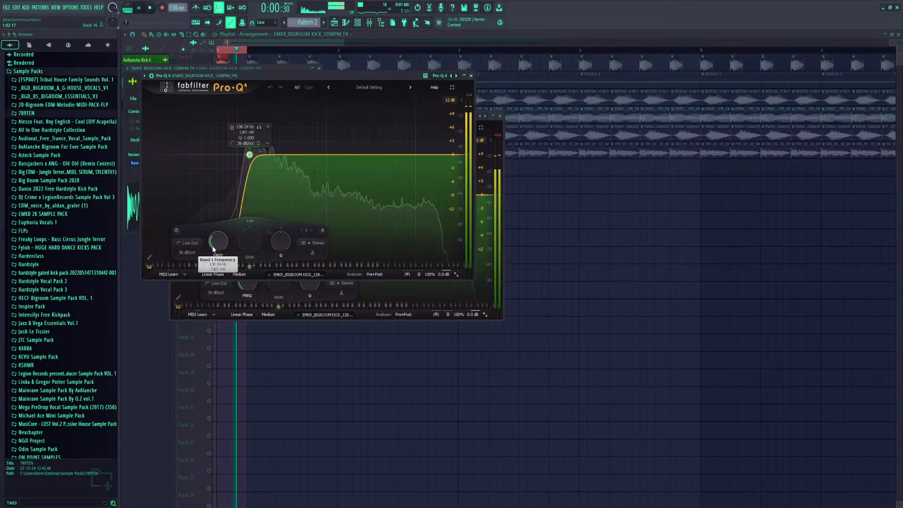
{"action": "left_click_drag", "start_coordinate": [263, 155], "coordinate": [254, 165]}
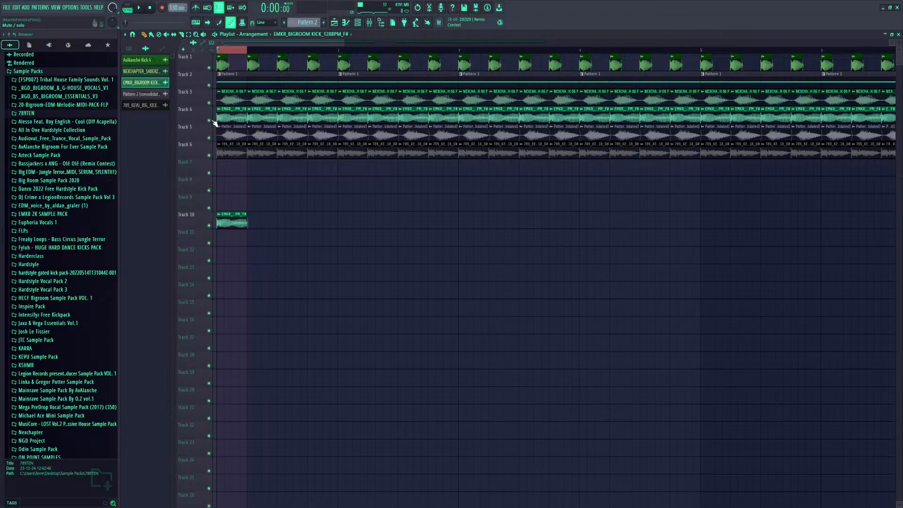
Delete the EMKR kick copy from Track 10 and audition the looped beat with all layers
{"action": "right_click", "coordinate": [227, 209]}
{"action": "key", "text": "space"}
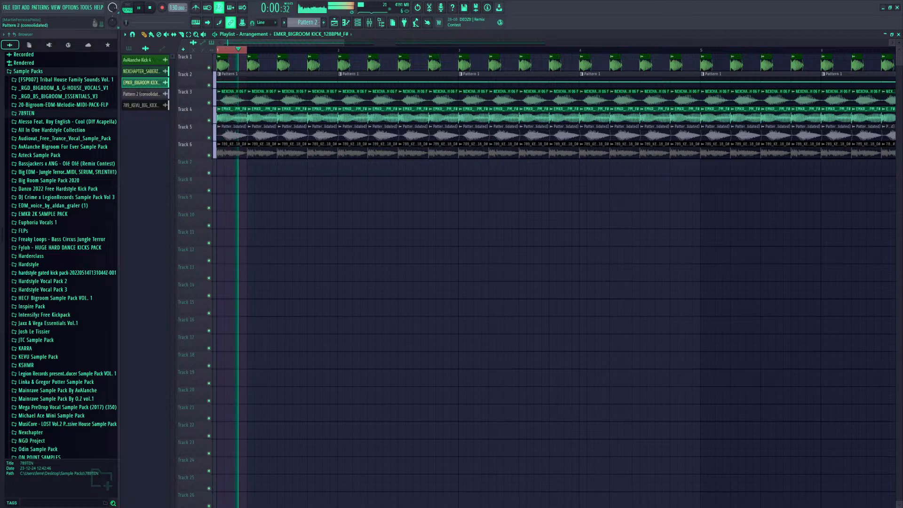
{"action": "key", "text": "space"}
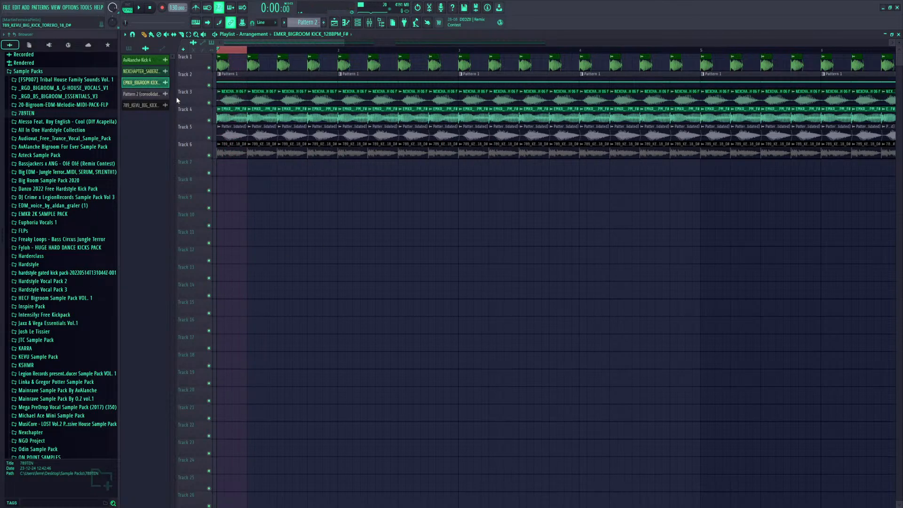
Check the EMKR kick's channel settings and compare the looped beat with and without Track 4
{"action": "double_click", "coordinate": [235, 115]}
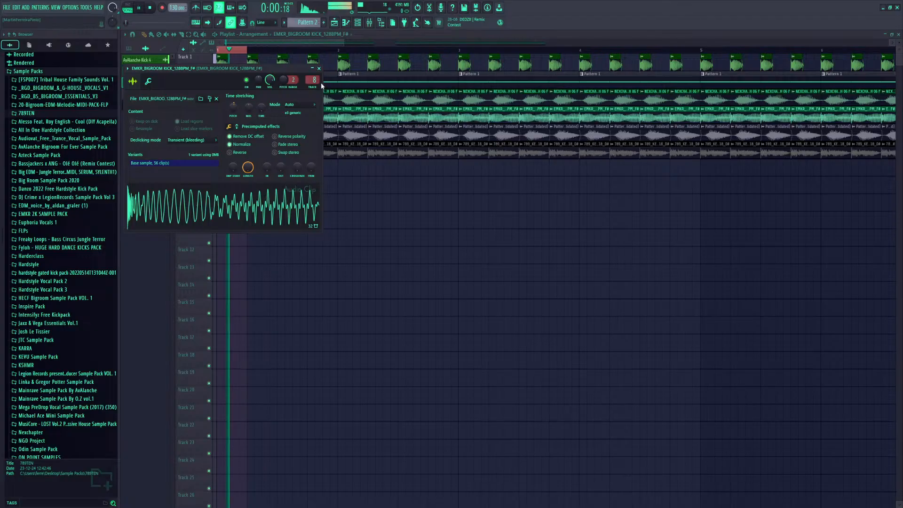
{"action": "left_click", "coordinate": [319, 69]}
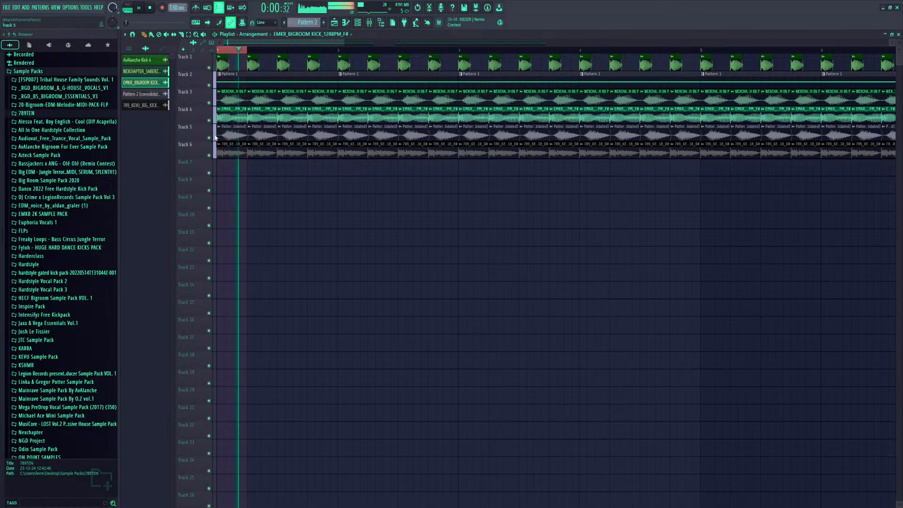
{"action": "left_click", "coordinate": [210, 121]}
{"action": "left_click", "coordinate": [210, 121]}
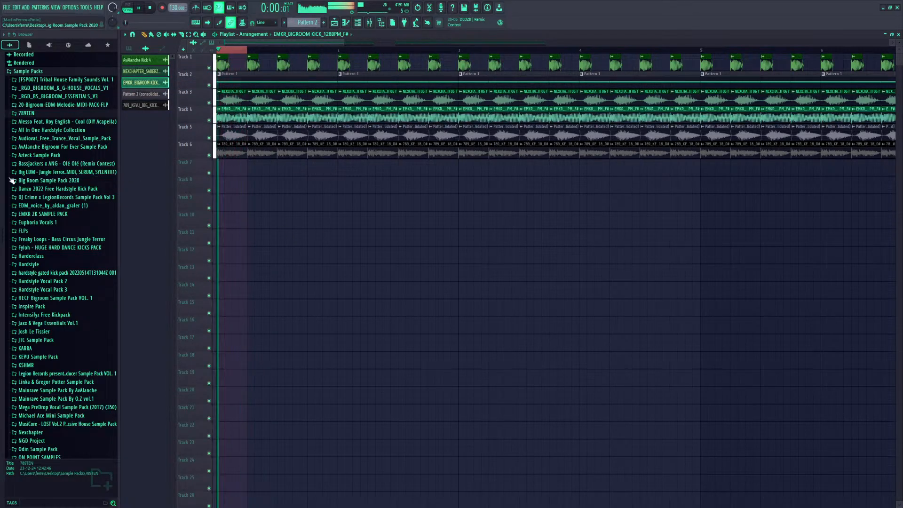
{"action": "key", "text": "space"}
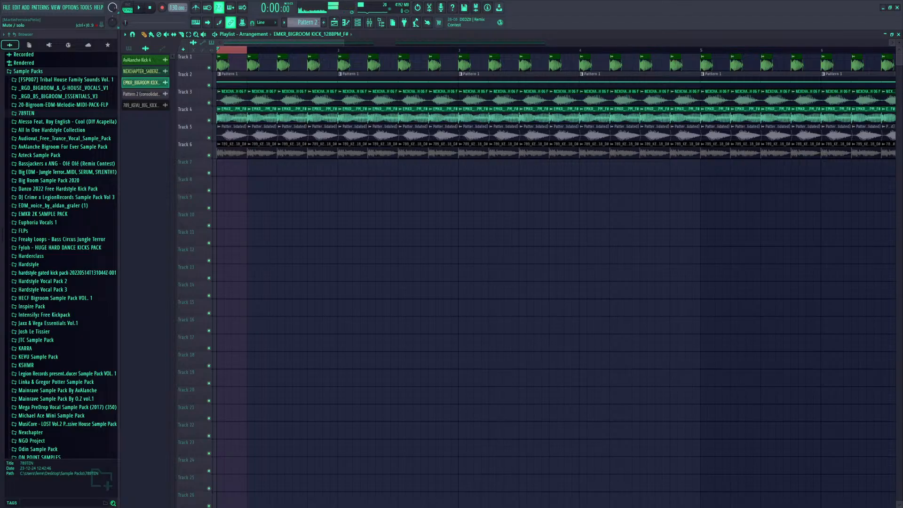
{"action": "key", "text": "space"}
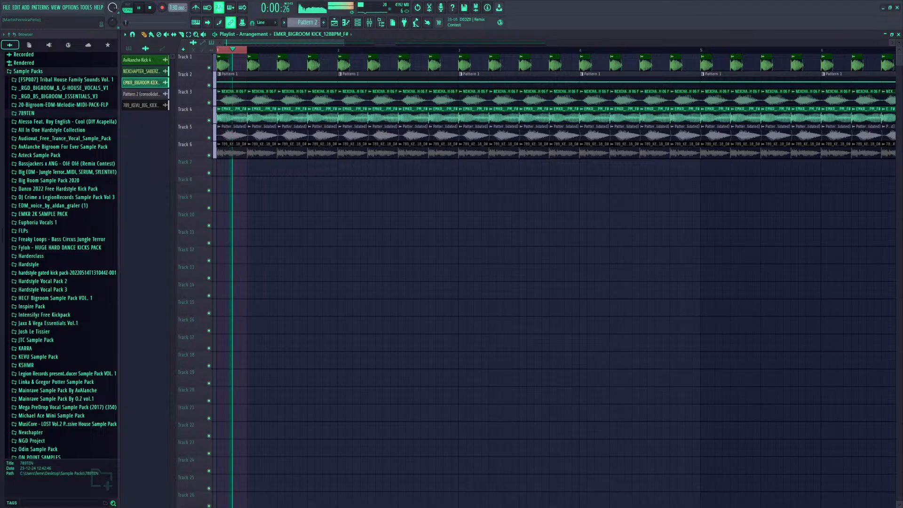
{"action": "key", "text": "space"}
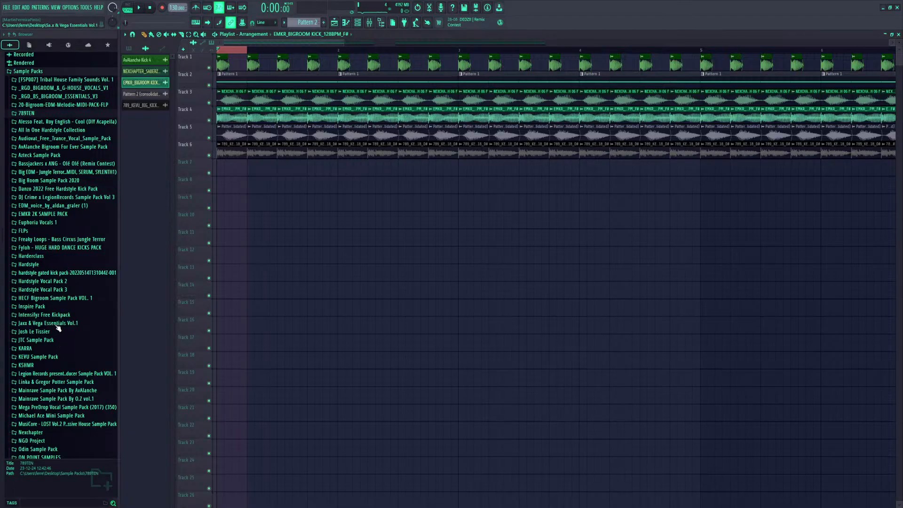
Place J&V Bigroom Kick 05 G from the Jaxx & Vega Essentials Vol.1 all-keys bigroom kicks at the start of Track 7
{"action": "left_click", "coordinate": [56, 323]}
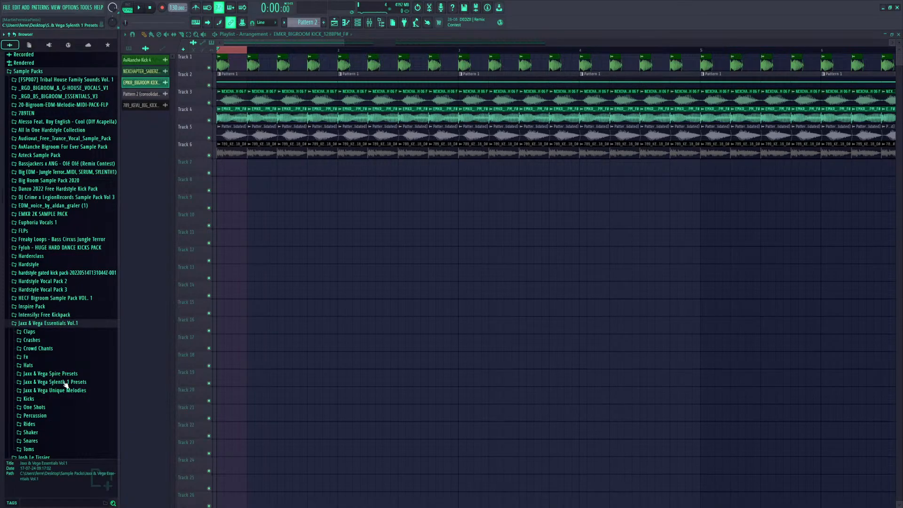
{"action": "left_click", "coordinate": [25, 400]}
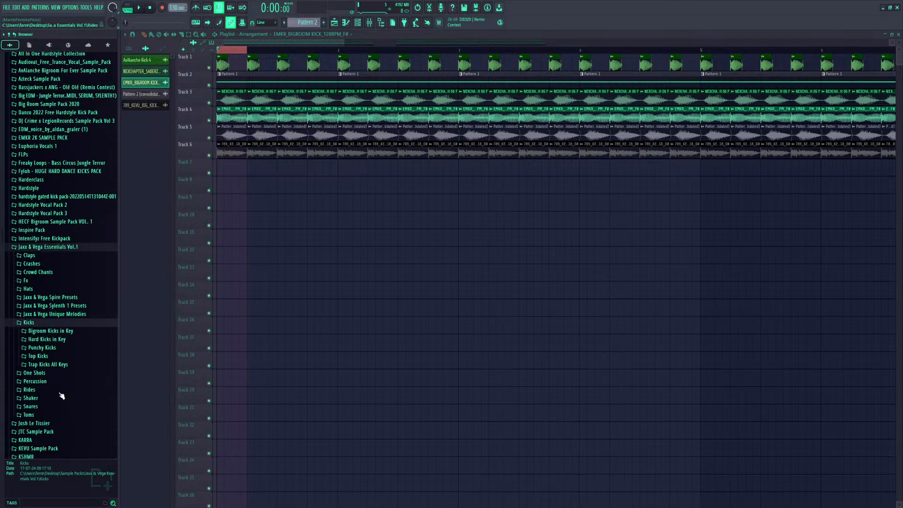
{"action": "left_click", "coordinate": [63, 329]}
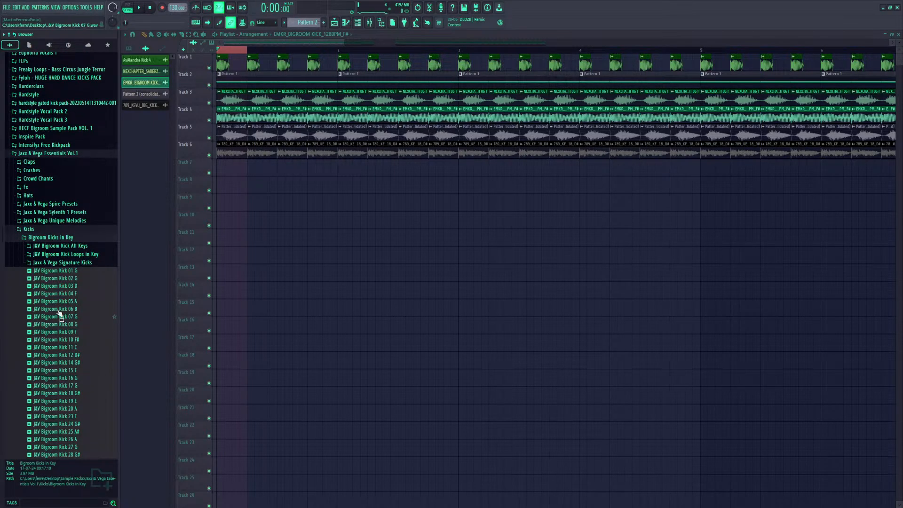
{"action": "scroll", "coordinate": [75, 306], "scroll_direction": "down", "scroll_amount": 3}
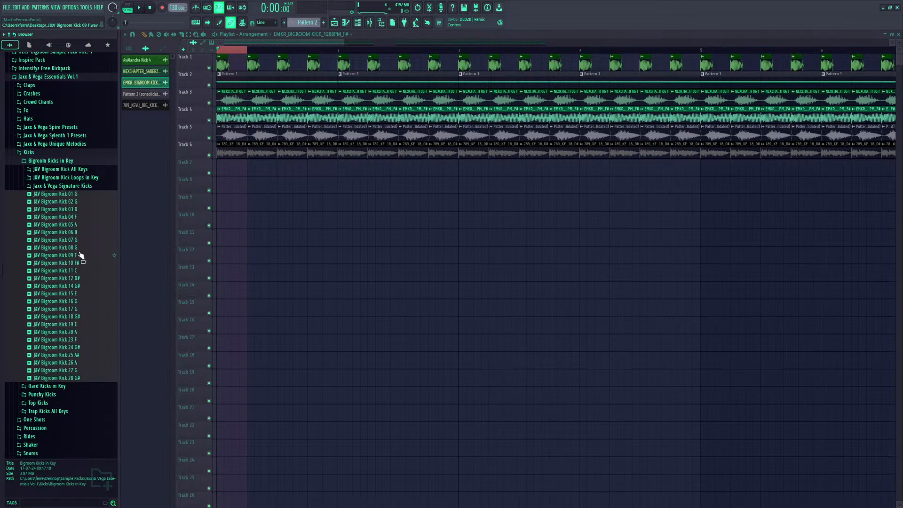
{"action": "left_click", "coordinate": [60, 169]}
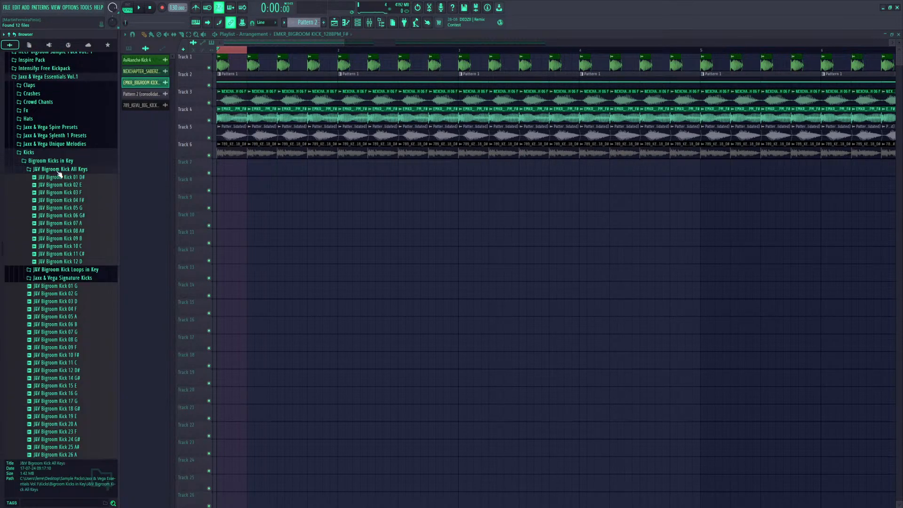
{"action": "left_click", "coordinate": [55, 209]}
{"action": "left_click_drag", "start_coordinate": [196, 174], "coordinate": [219, 170]}
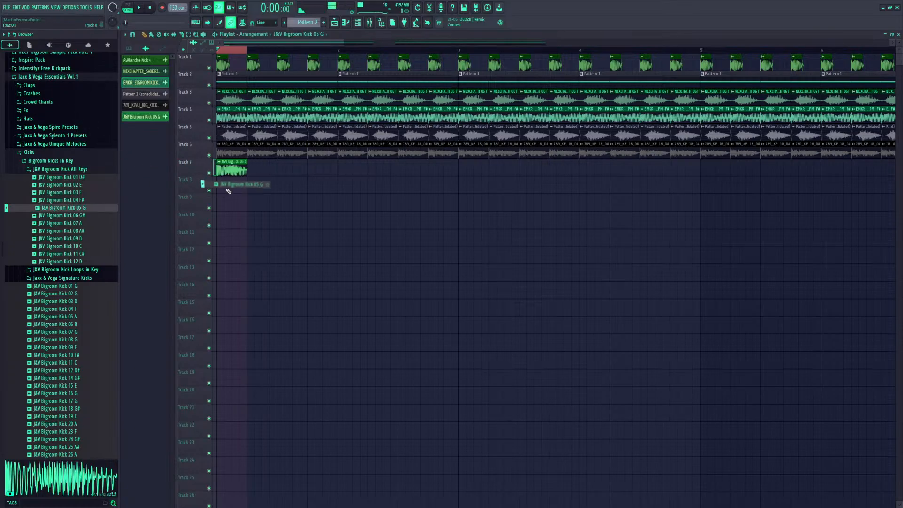
Solo the J&V kick, set declicking to Transient (bleeding) with Remove DC offset and Normalize enabled, and route it to mixer track 12
{"action": "right_click", "coordinate": [208, 172]}
{"action": "double_click", "coordinate": [229, 167]}
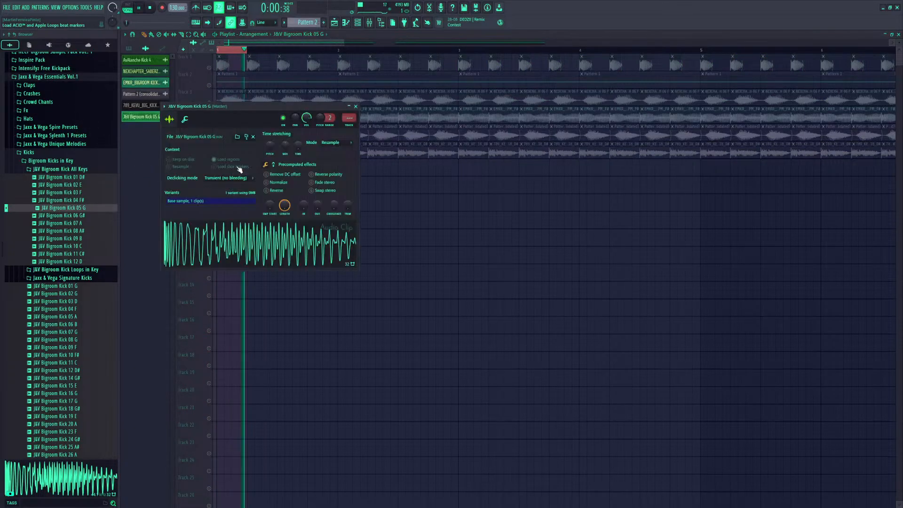
{"action": "left_click", "coordinate": [238, 178]}
{"action": "left_click", "coordinate": [246, 200]}
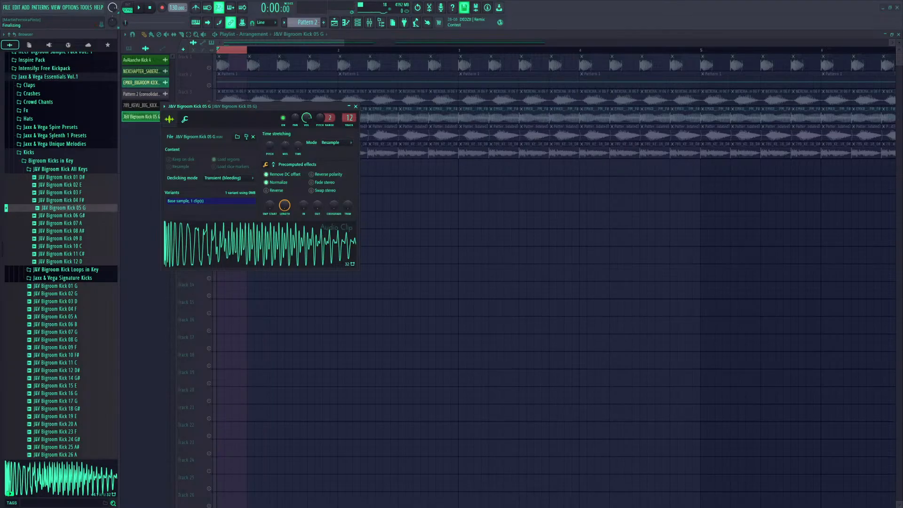
{"action": "key", "text": "space"}
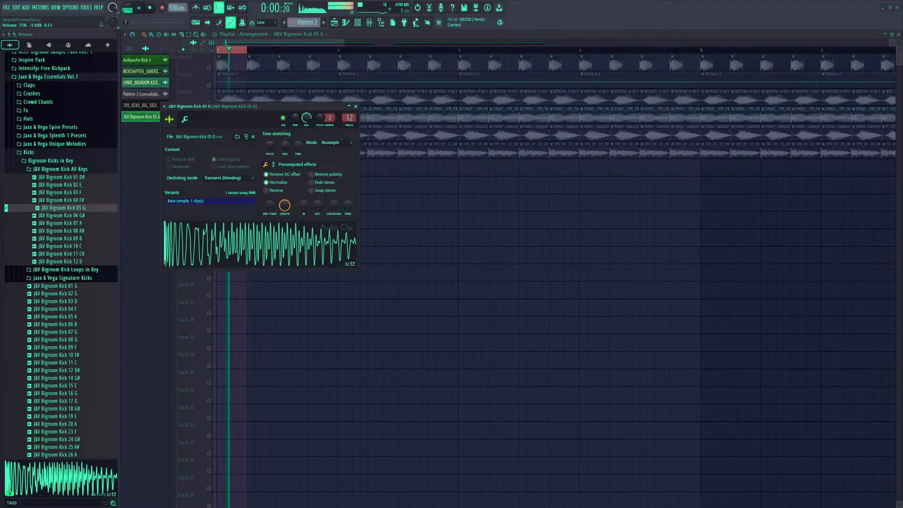
Set up Kickstart 2 on the J&V kick with the second preset curve at 1/4 sync and audition the ducked kick
{"action": "key", "text": "space"}
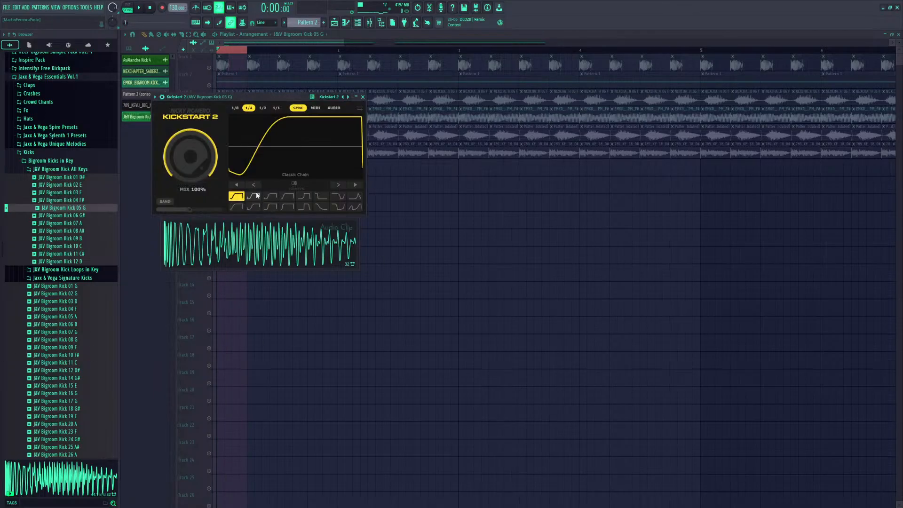
{"action": "left_click", "coordinate": [256, 195]}
{"action": "left_click", "coordinate": [362, 97]}
{"action": "key", "text": "space"}
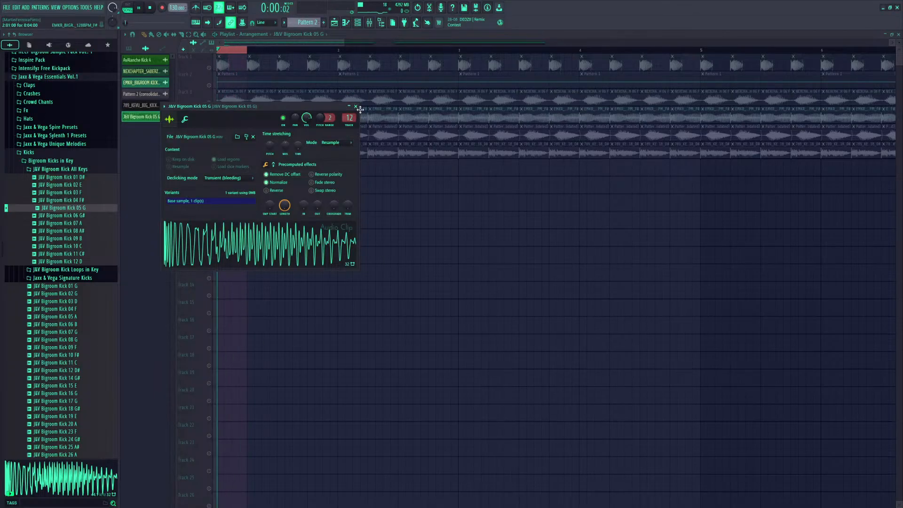
{"action": "left_click", "coordinate": [357, 106]}
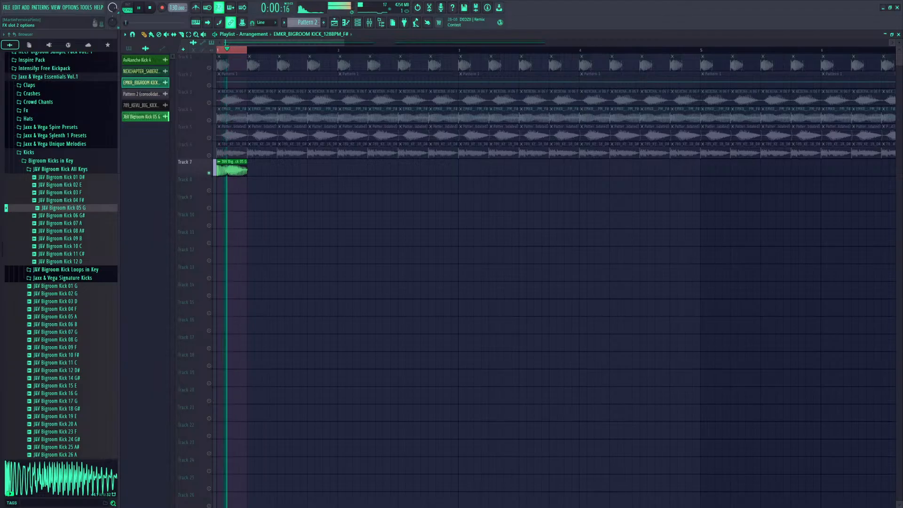
{"action": "double_click", "coordinate": [235, 170]}
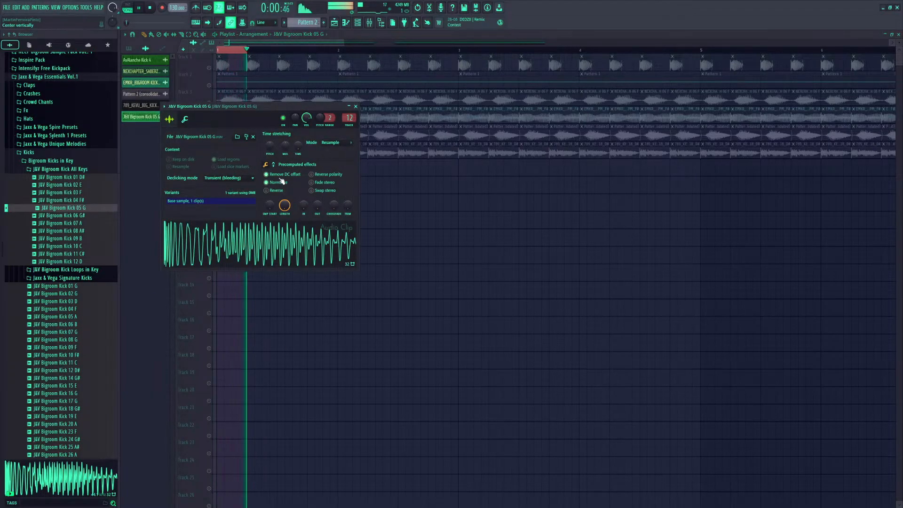
{"action": "key", "text": "Escape"}
On the J&V kick's Dimension Expander, raise Mix to about three quarters, turn Size to minimum, and audition the widened kick
{"action": "key", "text": "space"}
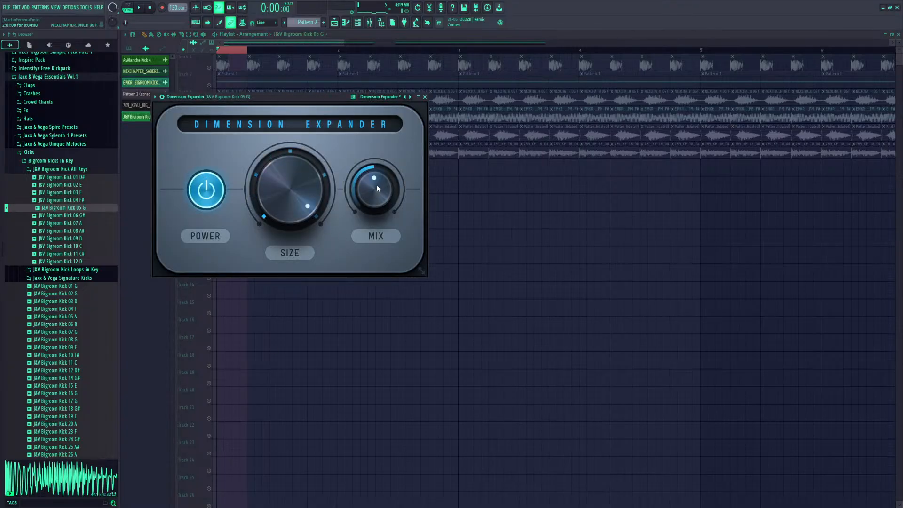
{"action": "key", "text": "space"}
{"action": "left_click_drag", "start_coordinate": [391, 190], "coordinate": [365, 68]}
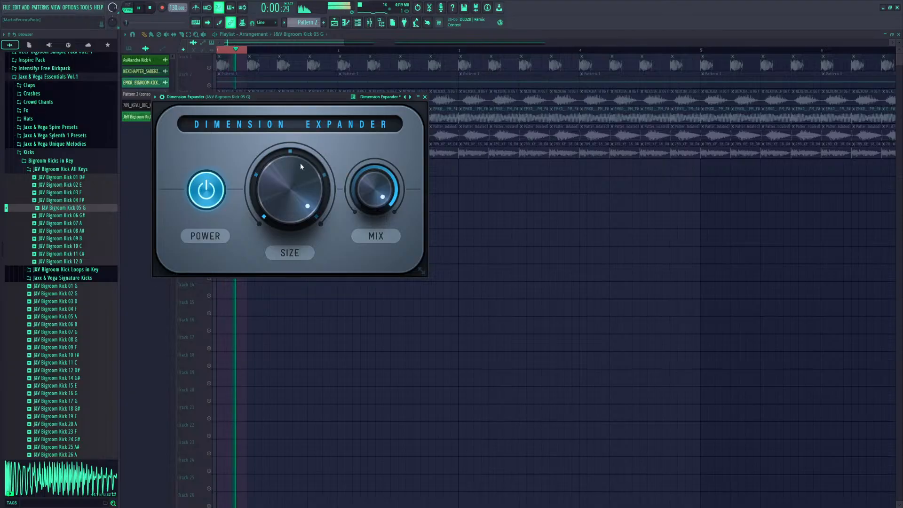
{"action": "left_click_drag", "start_coordinate": [300, 163], "coordinate": [278, 399]}
{"action": "left_click_drag", "start_coordinate": [289, 95], "coordinate": [340, 256]}
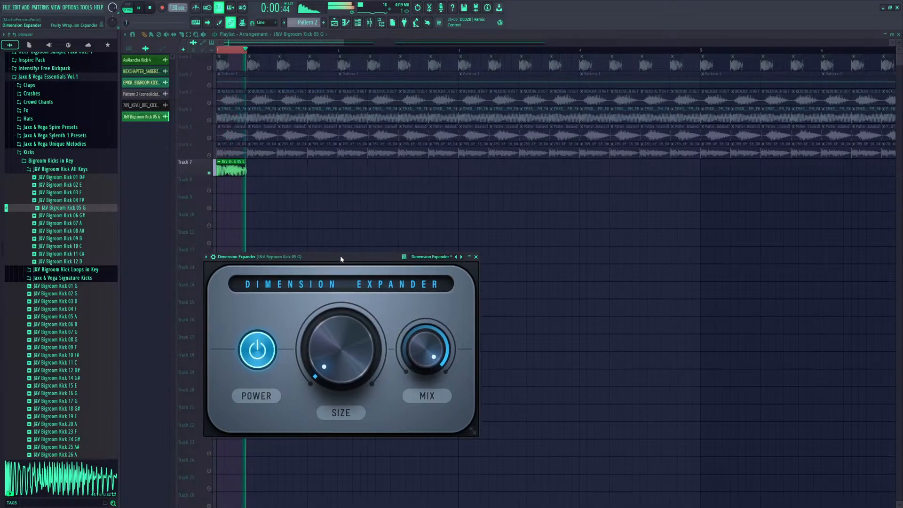
{"action": "key", "text": "Escape"}
{"action": "key", "text": "space"}
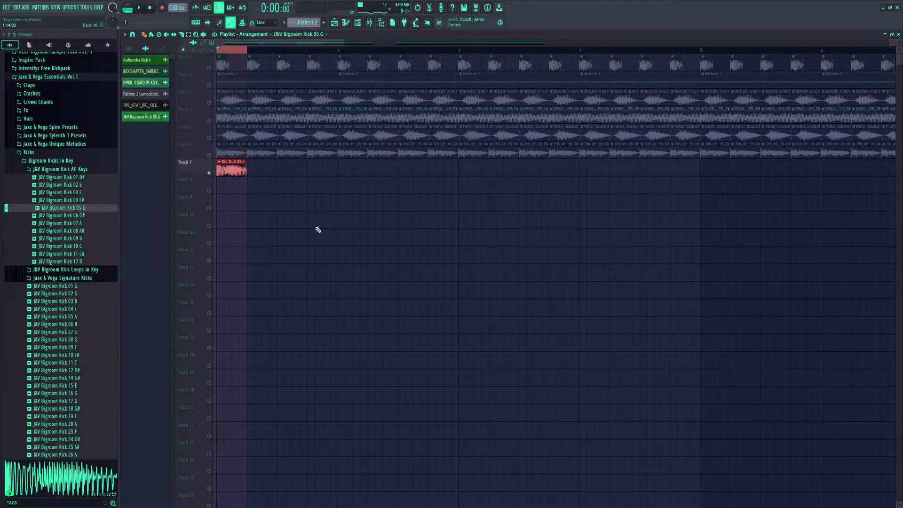
Consolidate the processed J&V kick clip into audio and solo the rendered clip on Track 7 for playback
{"action": "key", "text": "ctrl+alt+c"}
{"action": "left_click", "coordinate": [513, 358]}
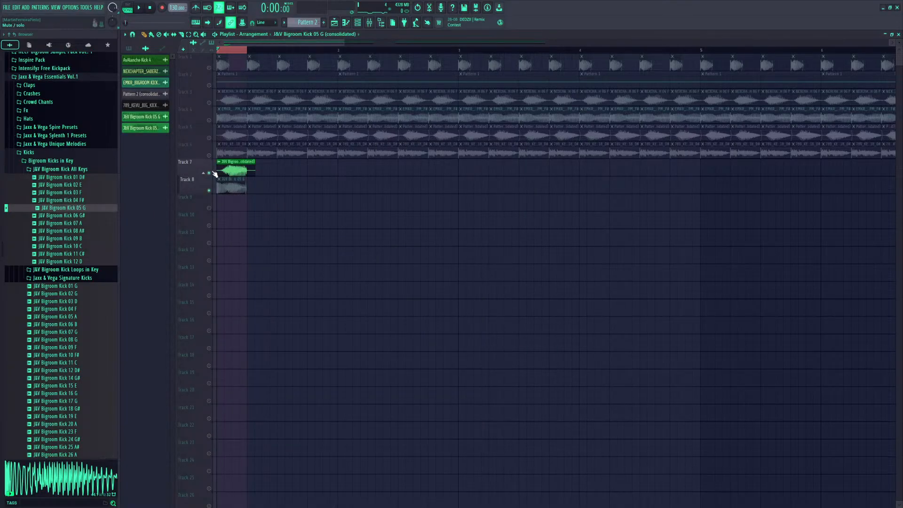
{"action": "right_click", "coordinate": [211, 173]}
{"action": "key", "text": "space"}
Enable Remove DC offset and Normalize on the consolidated kick, route it to mixer track 13, and add Kickstart 2 with the second preset curve
{"action": "double_click", "coordinate": [220, 170]}
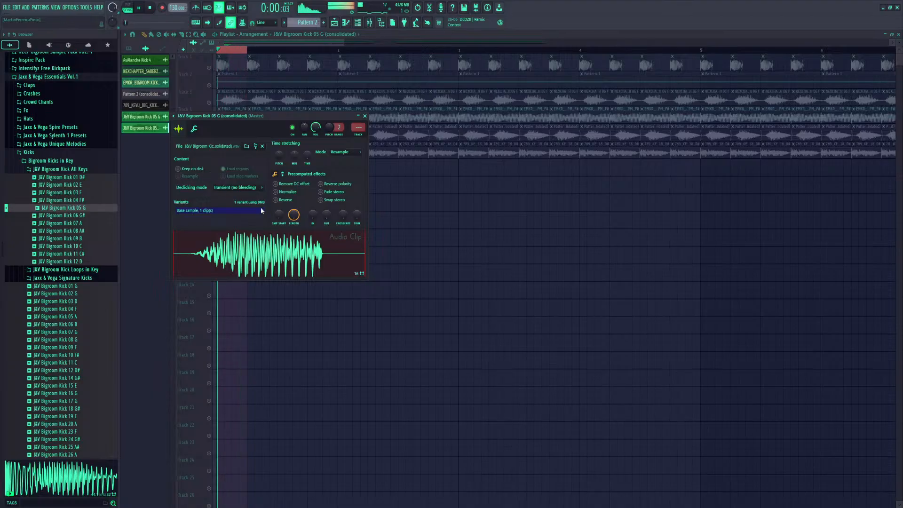
{"action": "key", "text": "space"}
{"action": "right_click", "coordinate": [350, 378]}
{"action": "double_click", "coordinate": [231, 170]}
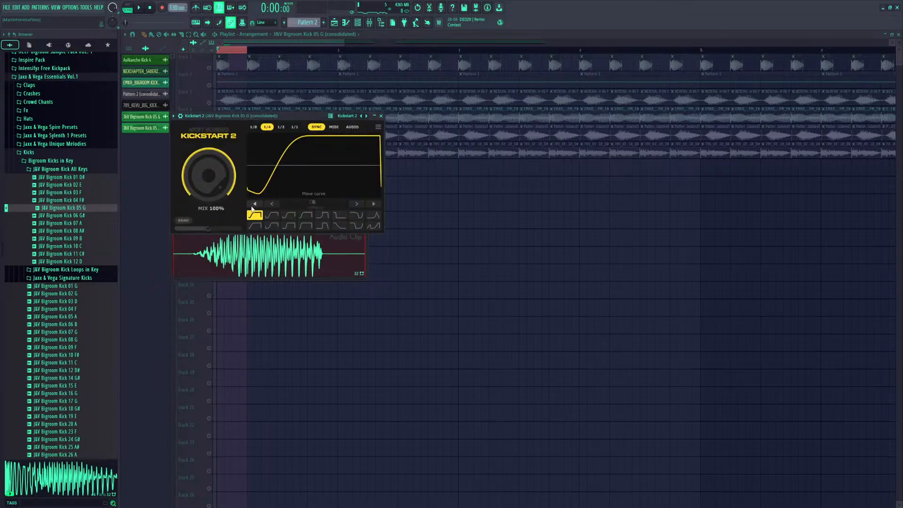
{"action": "left_click", "coordinate": [272, 215]}
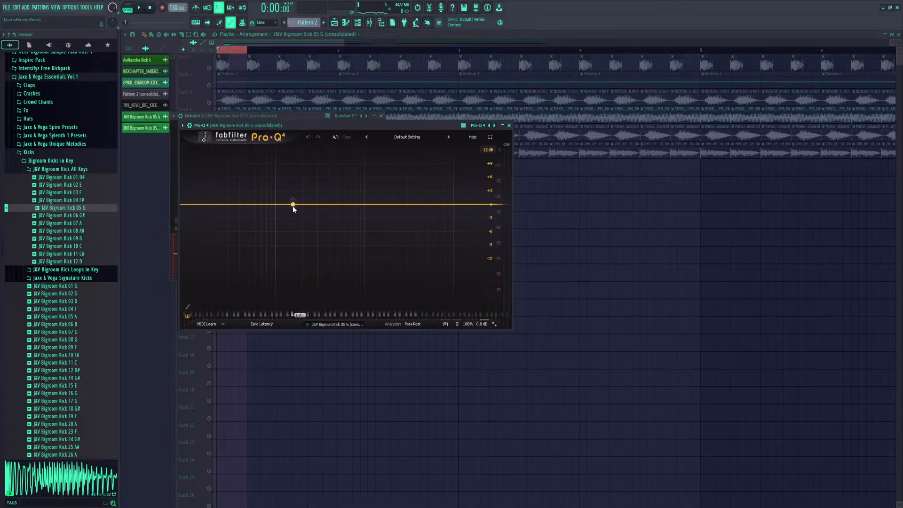
In Pro-Q 4, add a 36 dB/oct low cut at about 158 Hz, set Linear Phase Medium processing, and audition the consolidated kick
{"action": "left_click", "coordinate": [293, 205]}
{"action": "left_click", "coordinate": [291, 201]}
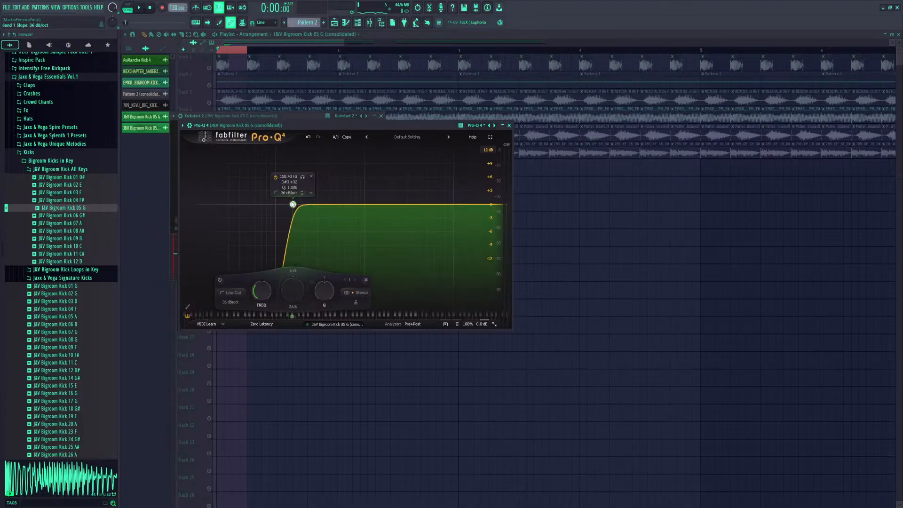
{"action": "left_click", "coordinate": [275, 324]}
{"action": "left_click", "coordinate": [266, 350]}
{"action": "key", "text": "space"}
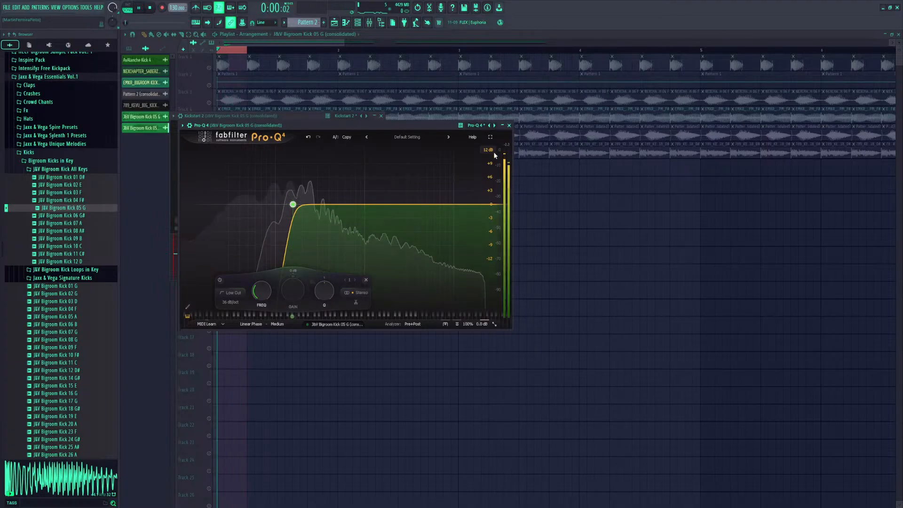
{"action": "left_click", "coordinate": [510, 125]}
{"action": "left_click", "coordinate": [381, 116]}
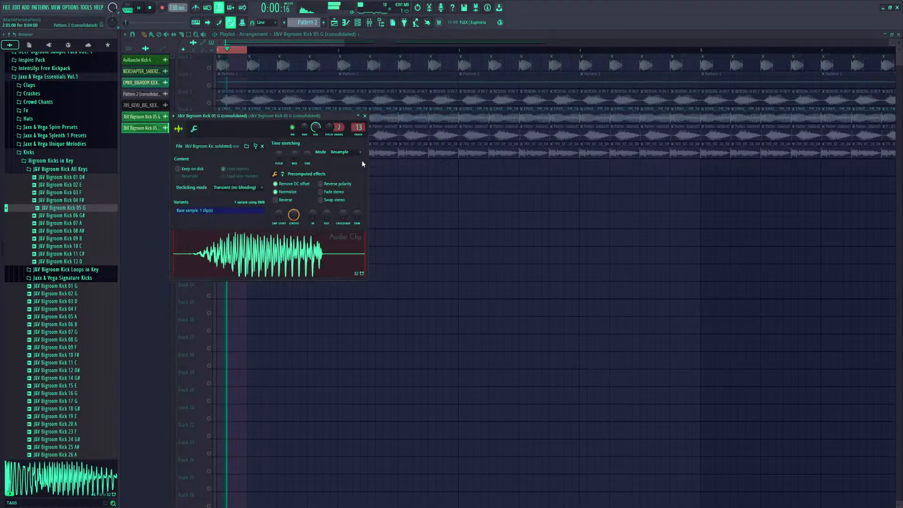
{"action": "left_click", "coordinate": [364, 116]}
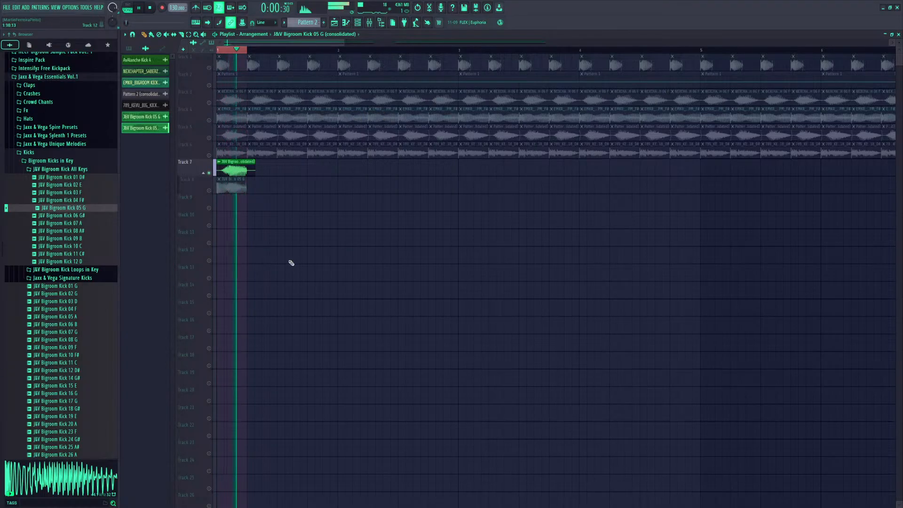
Delete the original J&V kick clip from Track 8 and ungroup that track from Track 7
{"action": "key", "text": "space"}
{"action": "right_click", "coordinate": [224, 189]}
{"action": "right_click", "coordinate": [209, 191]}
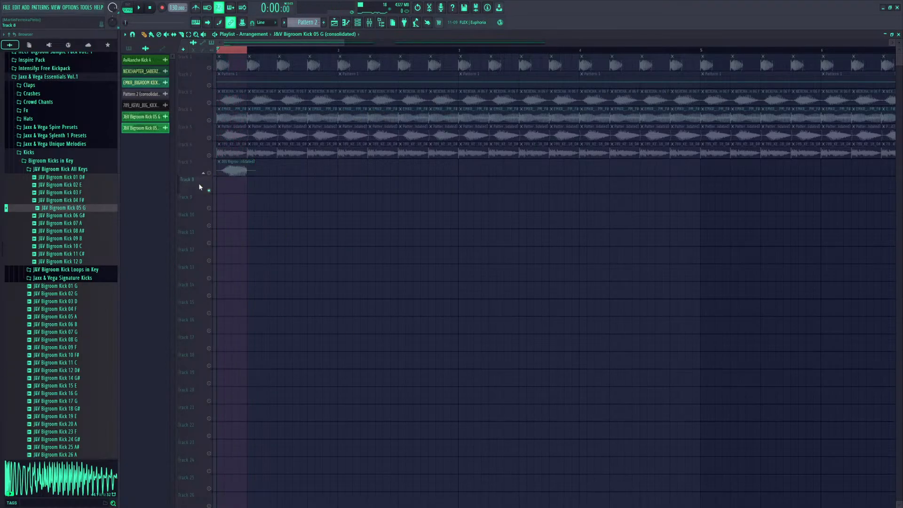
{"action": "right_click", "coordinate": [199, 186]}
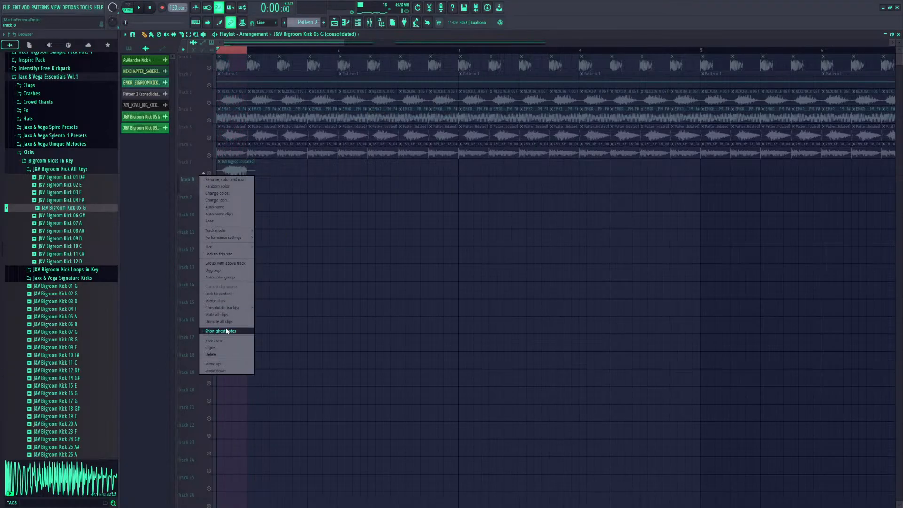
{"action": "left_click", "coordinate": [219, 271]}
Bring all tracks back from solo and audition the loop with the consolidated J&V kick layered in
{"action": "key", "text": "space"}
{"action": "right_click", "coordinate": [209, 191]}
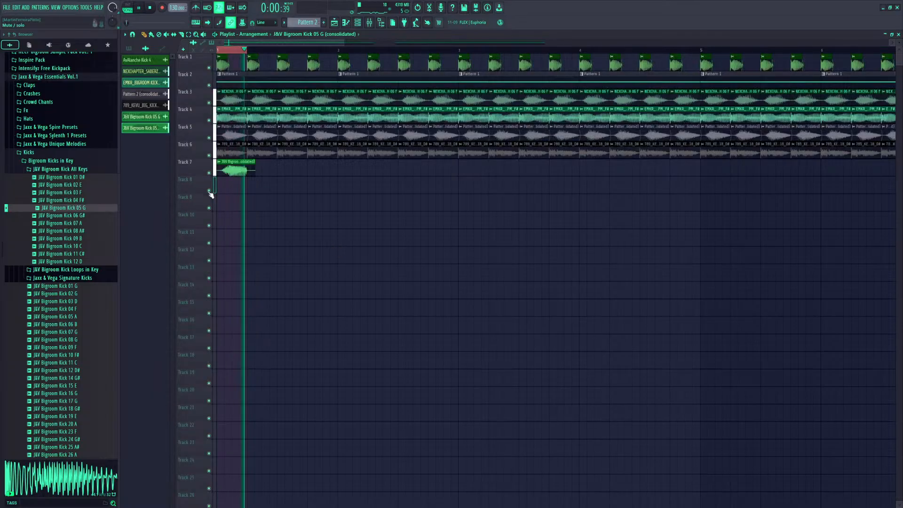
{"action": "key", "text": "c"}
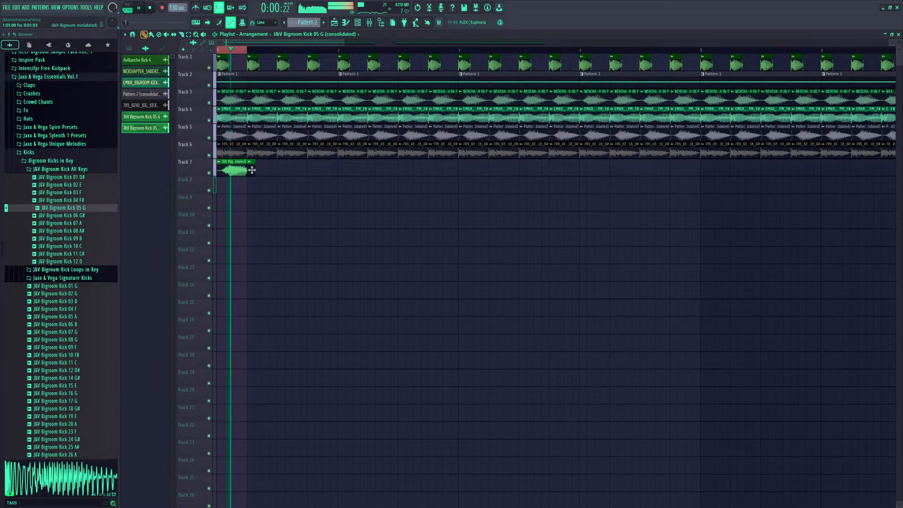
Repeat the J&V Bigroom Kick 05 G clip along Track 7 through both arrangement sections, from bars 1 to 8 and 9 to 16
{"action": "left_click_drag", "start_coordinate": [250, 170], "coordinate": [835, 202]}
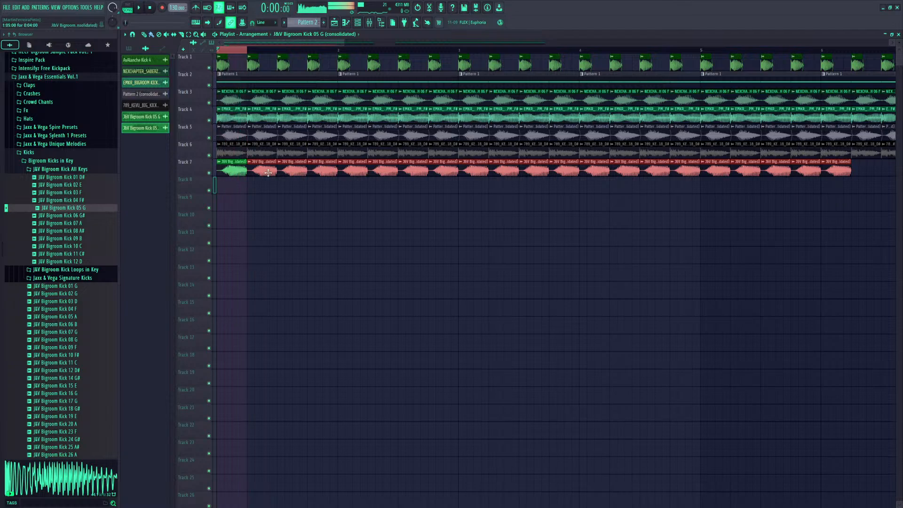
{"action": "left_click", "coordinate": [209, 173]}
{"action": "left_click", "coordinate": [209, 173]}
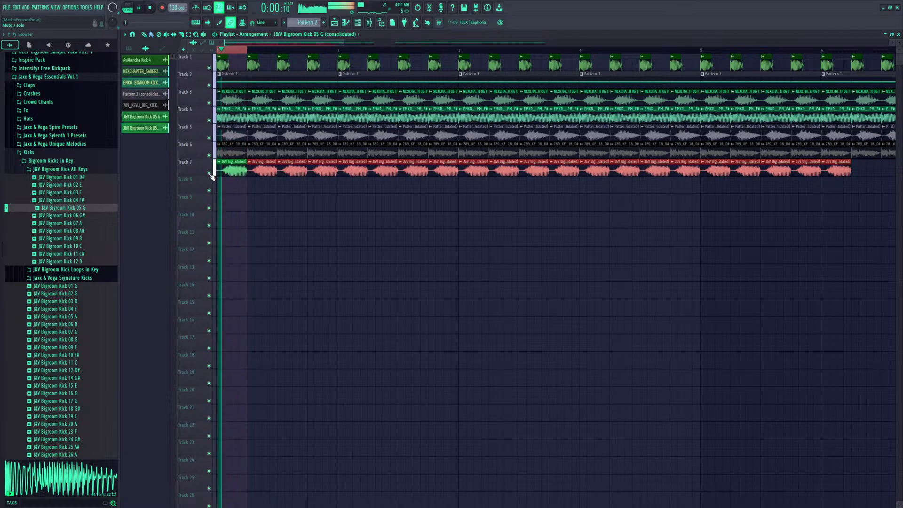
{"action": "scroll", "coordinate": [408, 175], "scroll_direction": "down", "scroll_amount": 3, "text": "ctrl"}
{"action": "mouse_move", "coordinate": [408, 175]}
{"action": "left_mouse_down"}
{"action": "mouse_move", "coordinate": [710, 178]}
{"action": "mouse_move", "coordinate": [742, 170]}
{"action": "left_mouse_up"}
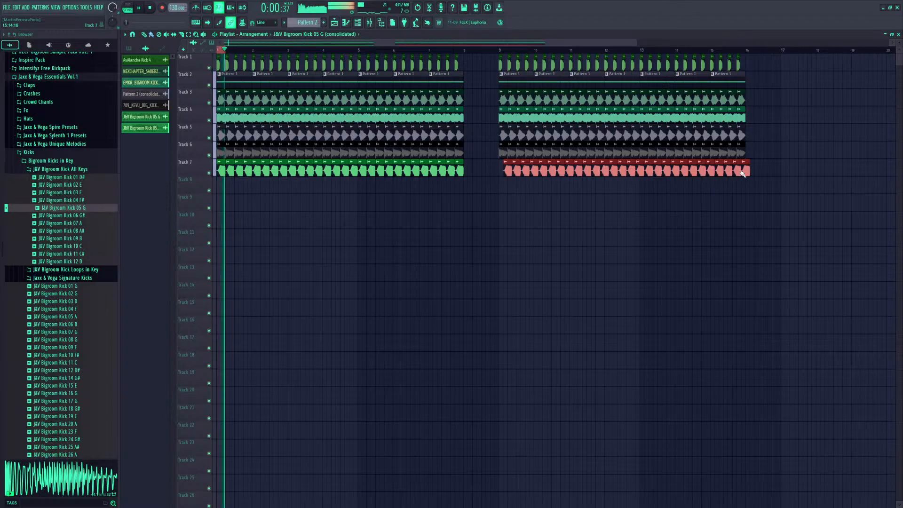
{"action": "key", "text": "space"}
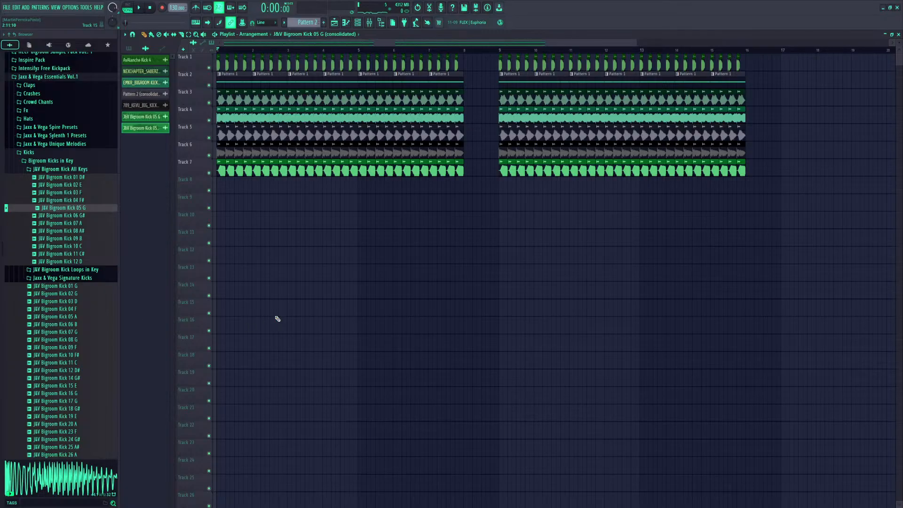
Audition samples in the Hard Kicks in Key folder and place J&V Hardhouse Kick 02 F# at the start of Track 8
{"action": "left_click", "coordinate": [66, 162]}
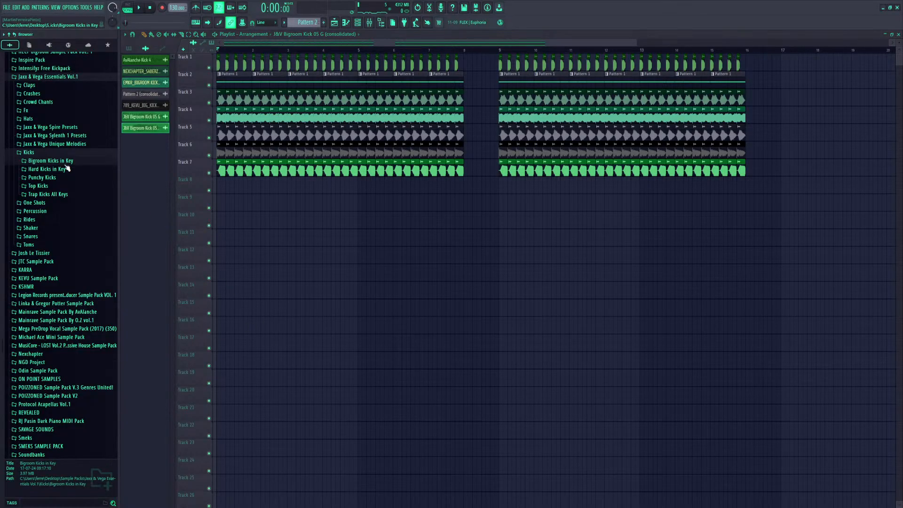
{"action": "left_click", "coordinate": [51, 170]}
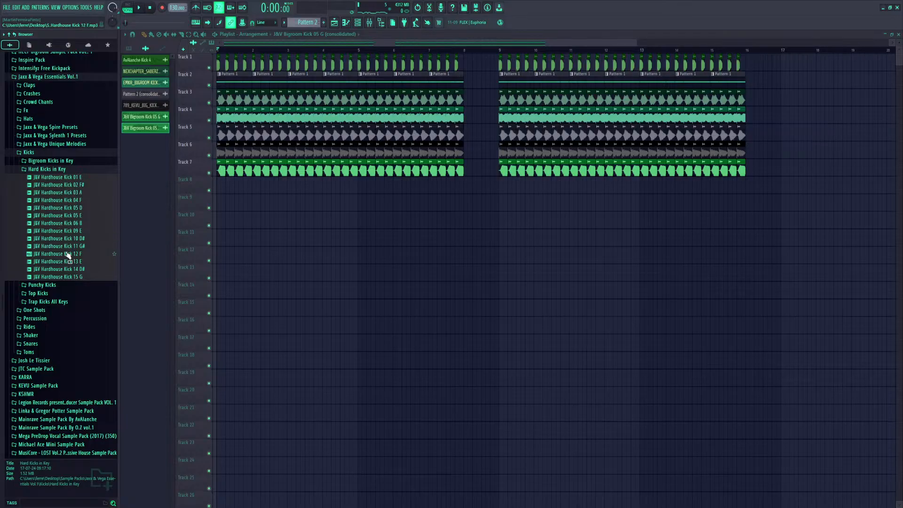
{"action": "left_click", "coordinate": [62, 276]}
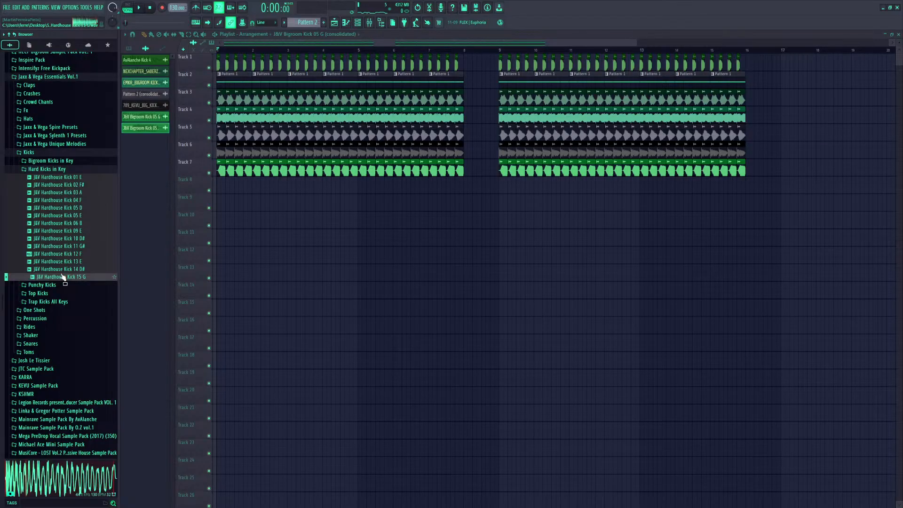
{"action": "mouse_move", "coordinate": [63, 276]}
{"action": "left_mouse_down"}
{"action": "mouse_move", "coordinate": [200, 213]}
{"action": "mouse_move", "coordinate": [196, 206]}
{"action": "mouse_move", "coordinate": [125, 258]}
{"action": "mouse_move", "coordinate": [73, 278]}
{"action": "left_mouse_up"}
{"action": "left_click", "coordinate": [65, 254]}
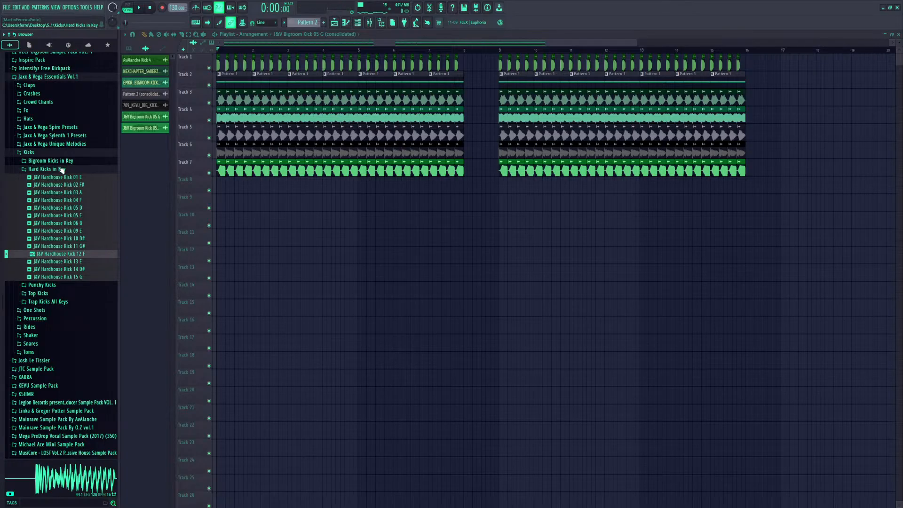
{"action": "left_click", "coordinate": [57, 185]}
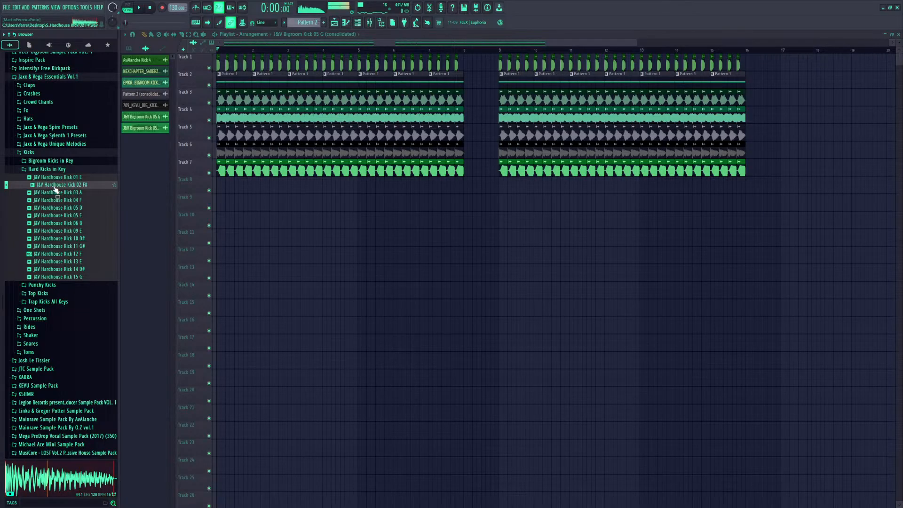
{"action": "left_click_drag", "start_coordinate": [55, 189], "coordinate": [220, 188]}
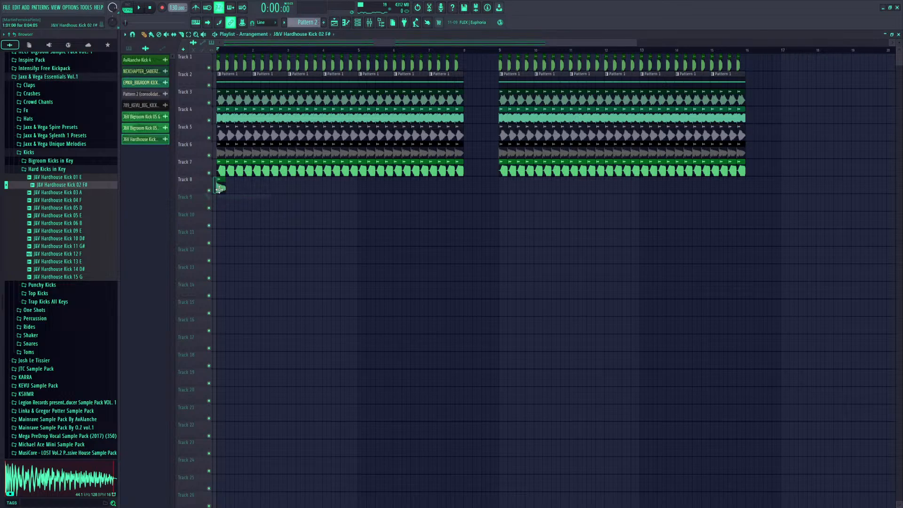
Enable Remove DC offset and Normalize for the Hardhouse kick, set declicking to Transient (bleeding), and route it to mixer track 14
{"action": "double_click", "coordinate": [220, 189]}
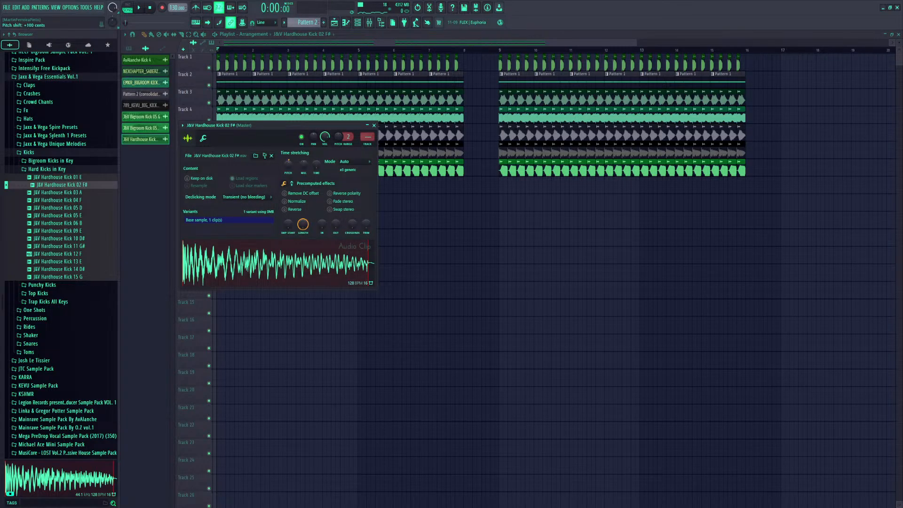
{"action": "left_click", "coordinate": [297, 201]}
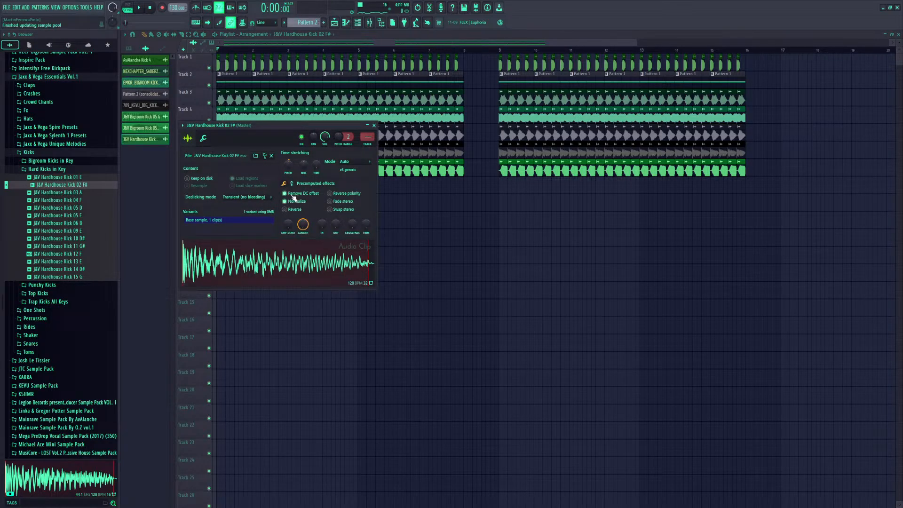
{"action": "left_click", "coordinate": [244, 199]}
{"action": "left_click", "coordinate": [245, 219]}
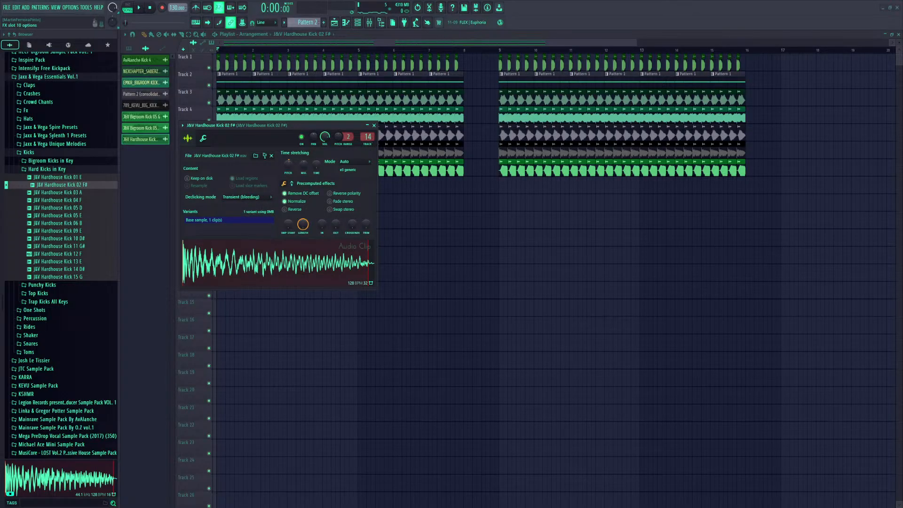
Choose the second curve preset in Kickstart 2 on the Hardhouse kick's mixer track, and close the plugin and sample settings
{"action": "left_click", "coordinate": [288, 234]}
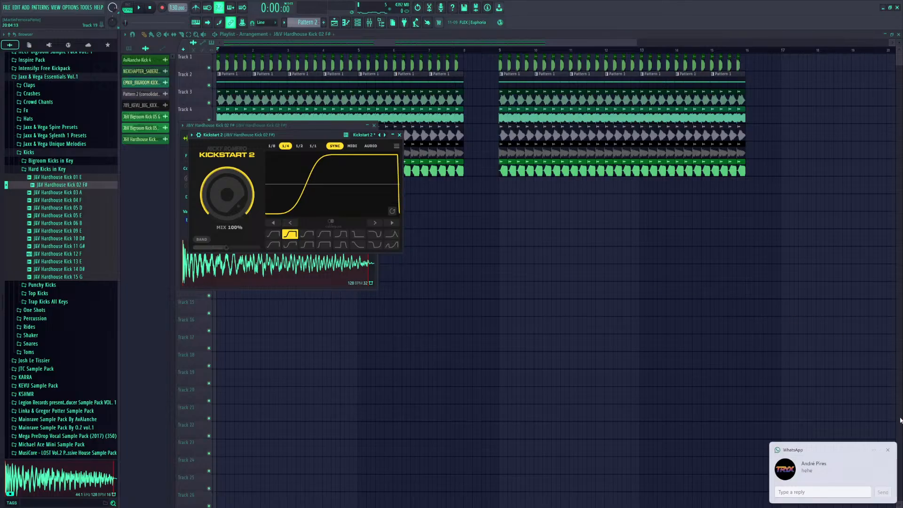
{"action": "left_click", "coordinate": [887, 451]}
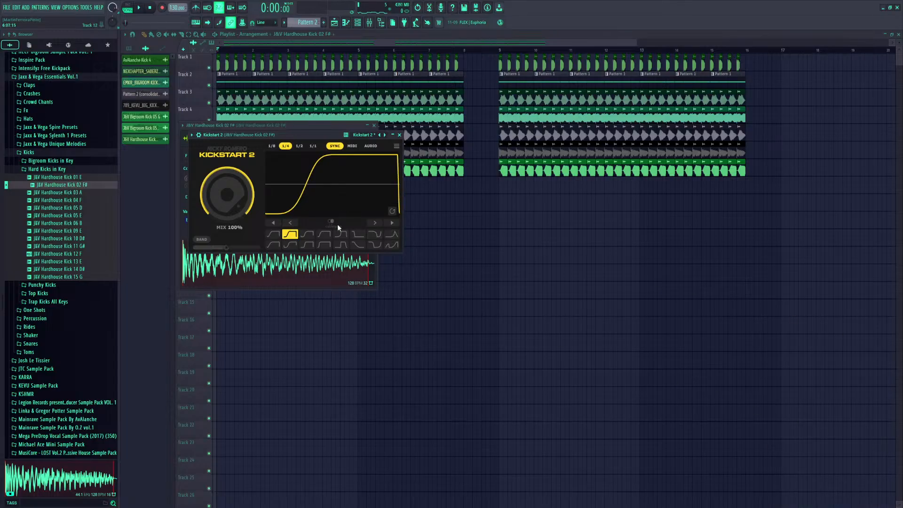
{"action": "left_click", "coordinate": [400, 135]}
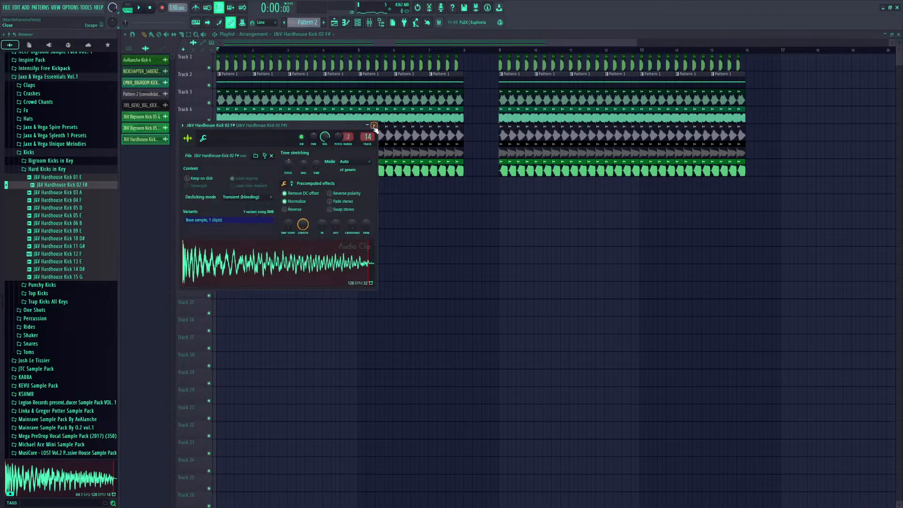
{"action": "left_click", "coordinate": [374, 126]}
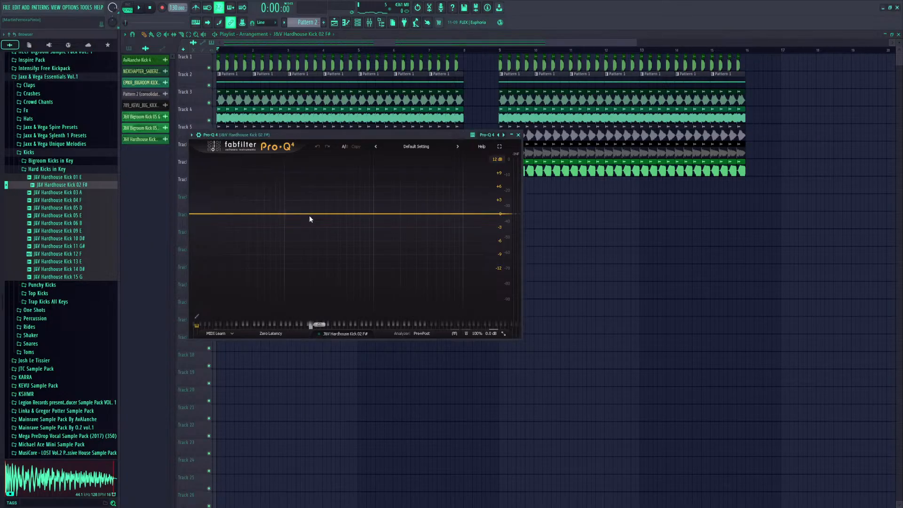
Add a low cut at about 166 Hz with a 36 dB/oct slope to the Hardhouse kick in Pro-Q 4, and close the equalizer
{"action": "left_click", "coordinate": [304, 214]}
{"action": "left_click", "coordinate": [288, 204]}
{"action": "left_click", "coordinate": [302, 209]}
{"action": "scroll", "coordinate": [301, 221], "scroll_direction": "up", "scroll_amount": 4}
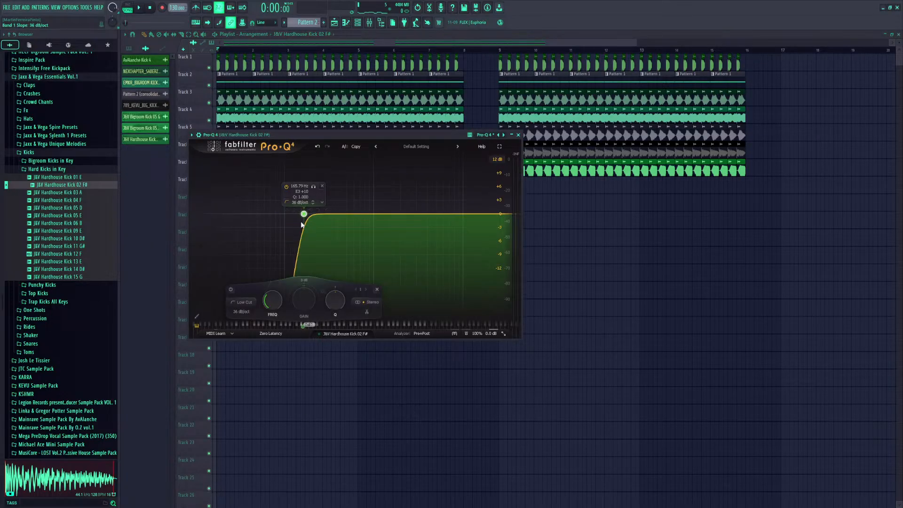
{"action": "key", "text": "space"}
{"action": "key", "text": "space"}
{"action": "left_click", "coordinate": [518, 135]}
Play the layered kick and repeat the Hardhouse Kick 02 F# clip along Track 8 through both arrangement sections
{"action": "key", "text": "space"}
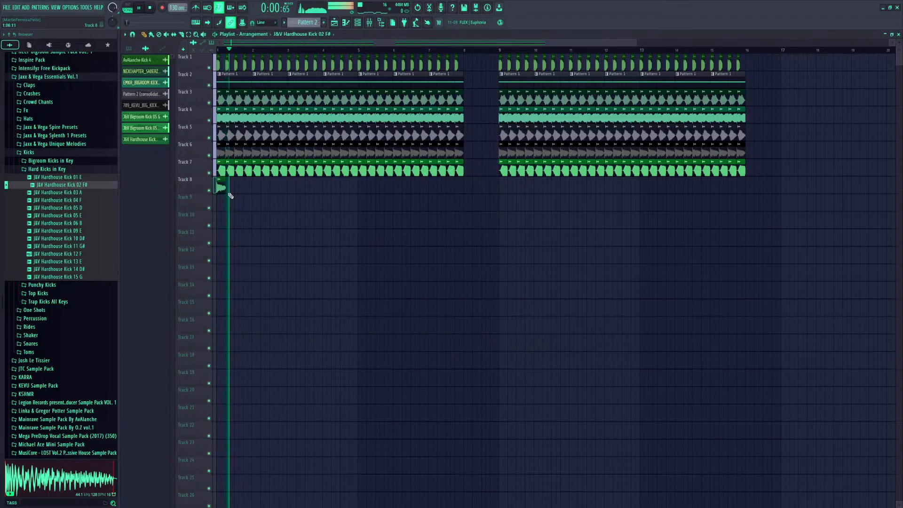
{"action": "key", "text": "space"}
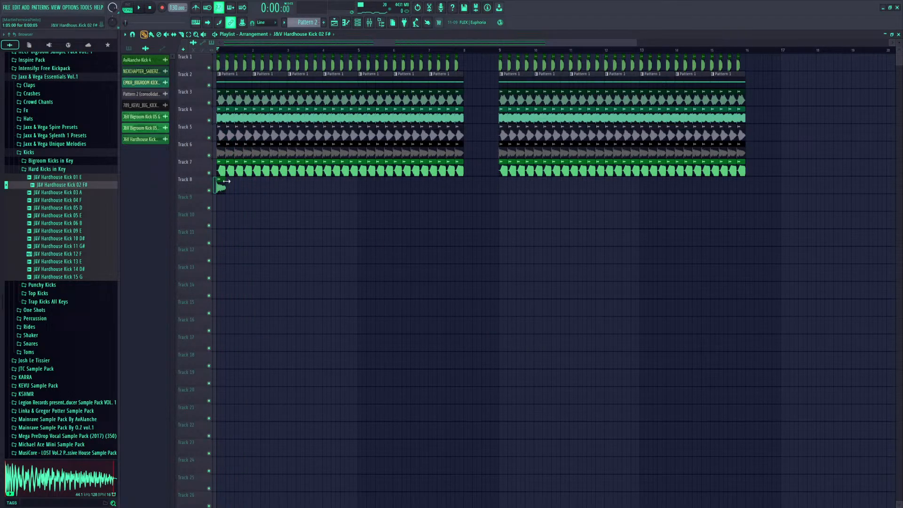
{"action": "left_click_drag", "start_coordinate": [231, 185], "coordinate": [744, 190]}
{"action": "key", "text": "space"}
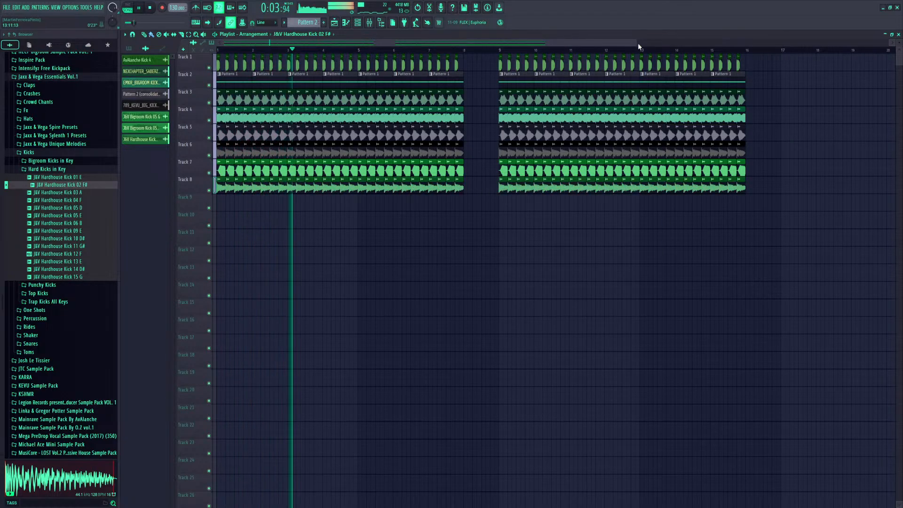
Compare the kick stack with Track 8 soloed, muted and in the full mix during playback
{"action": "left_click_drag", "start_coordinate": [638, 43], "coordinate": [351, 43]}
{"action": "key", "text": "space"}
{"action": "key", "text": "space"}
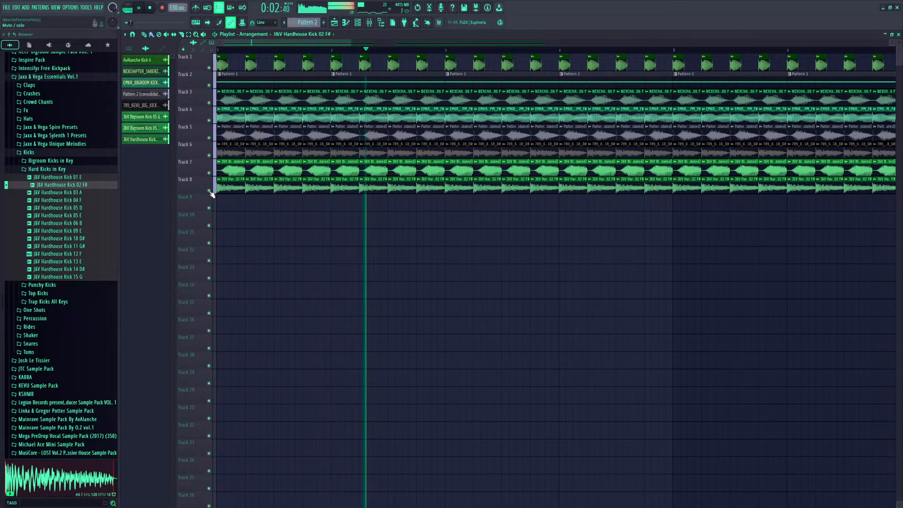
{"action": "right_click", "coordinate": [209, 190]}
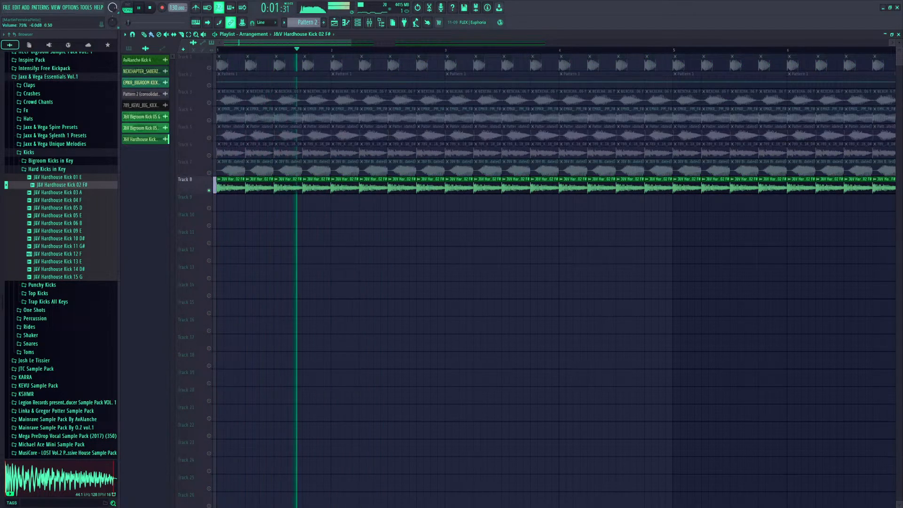
{"action": "right_click", "coordinate": [209, 191]}
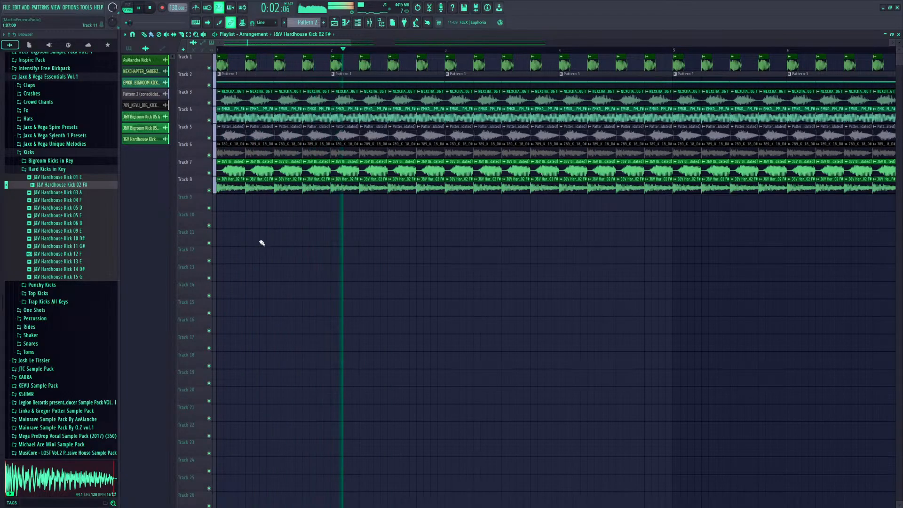
{"action": "left_click", "coordinate": [209, 191]}
{"action": "left_click", "coordinate": [209, 191]}
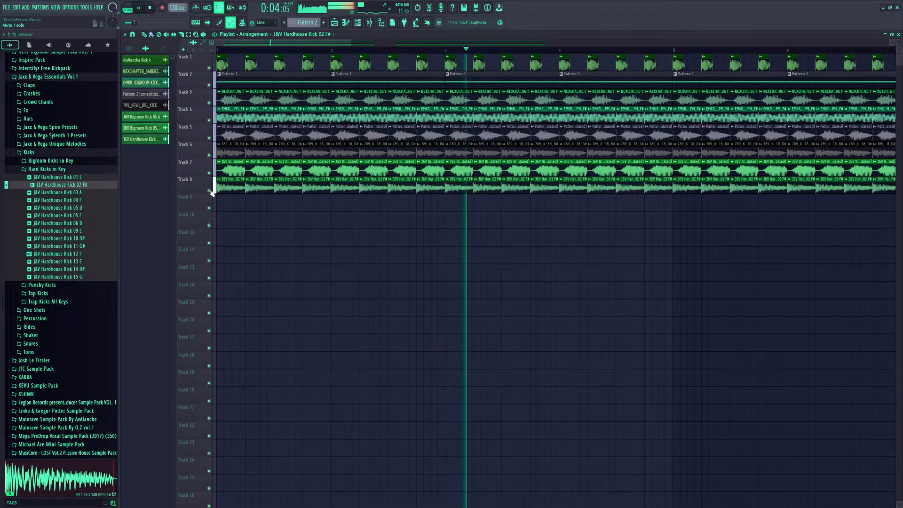
{"action": "right_click", "coordinate": [208, 191]}
{"action": "key", "text": "space"}
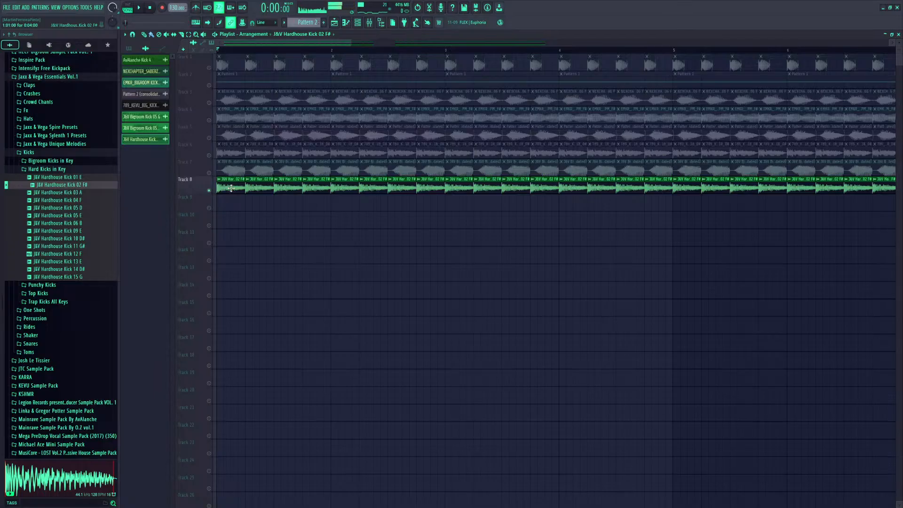
Open the Track 8 kick's sample settings and disable WhatsApp notifications when that app is closed
{"action": "double_click", "coordinate": [231, 188]}
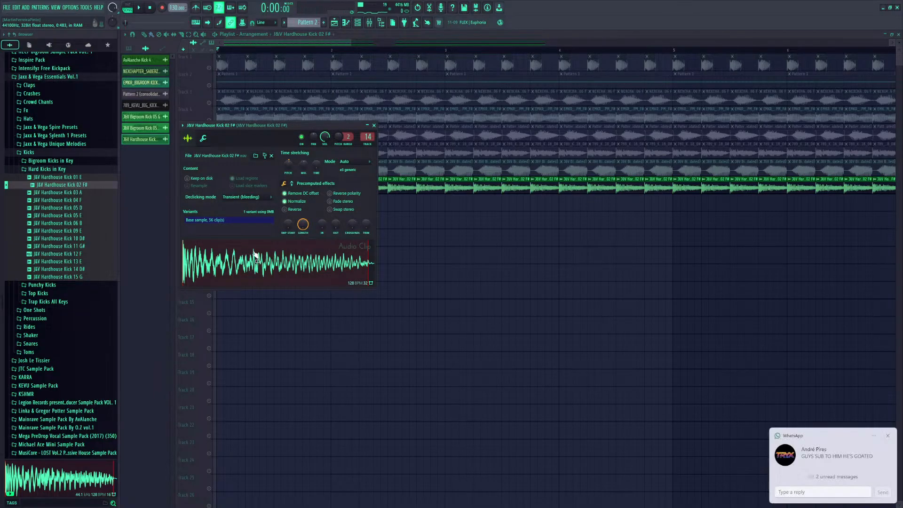
{"action": "left_click", "coordinate": [873, 436]}
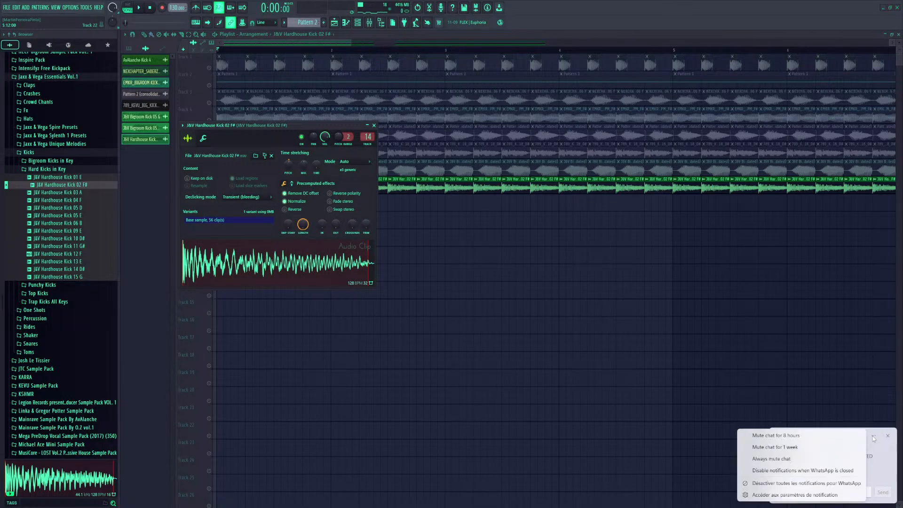
{"action": "left_click", "coordinate": [873, 437]}
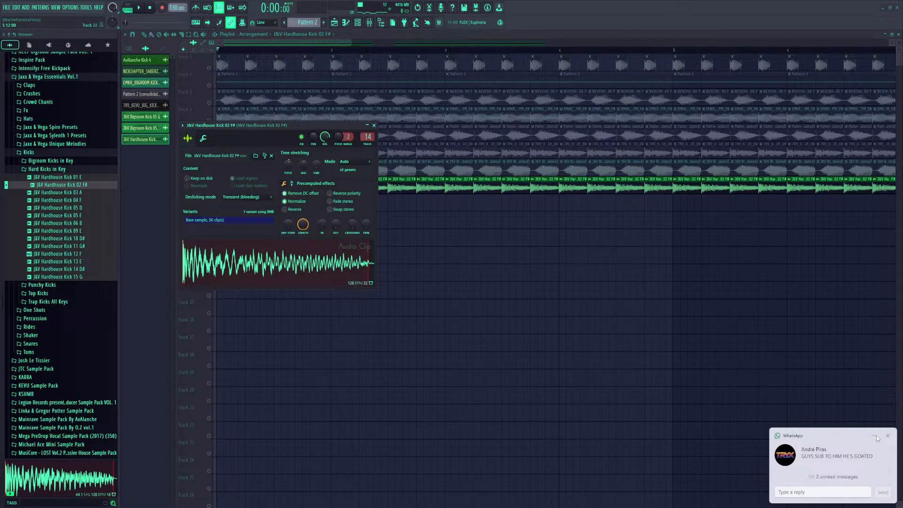
{"action": "left_click", "coordinate": [874, 435]}
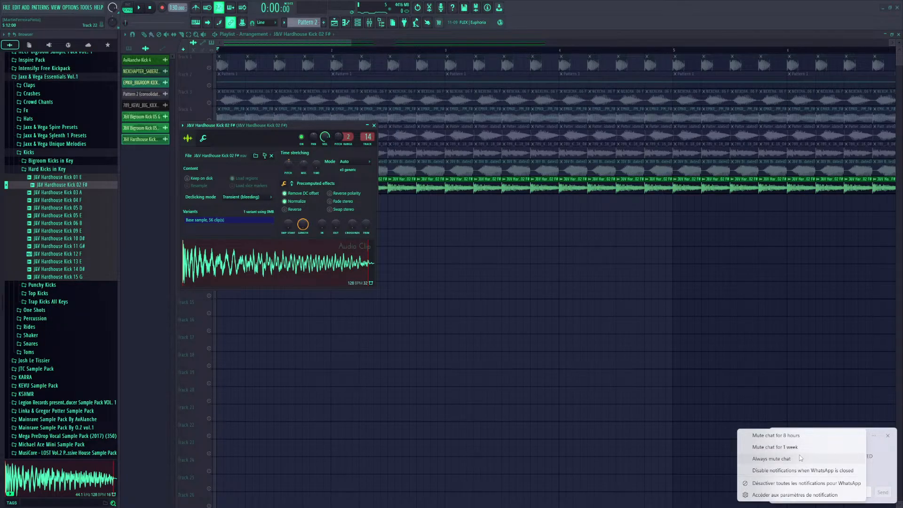
{"action": "left_click", "coordinate": [806, 471]}
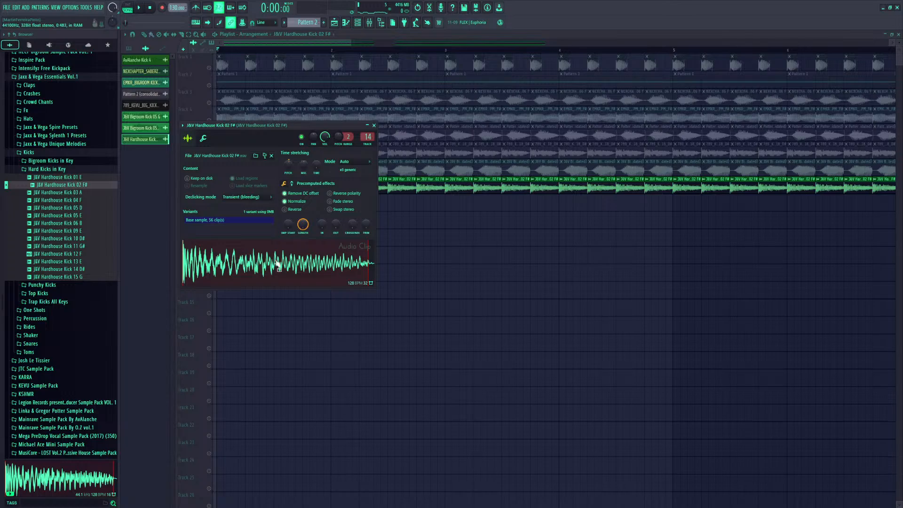
Collapse the Hard Kicks in Key and Kicks folders in the sample browser, and close the kick's sample settings
{"action": "left_click", "coordinate": [54, 169]}
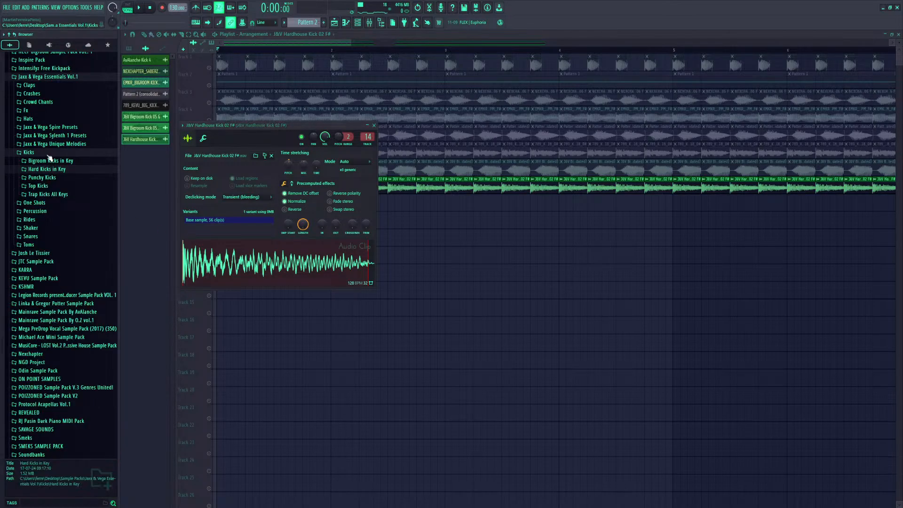
{"action": "left_click", "coordinate": [29, 152]}
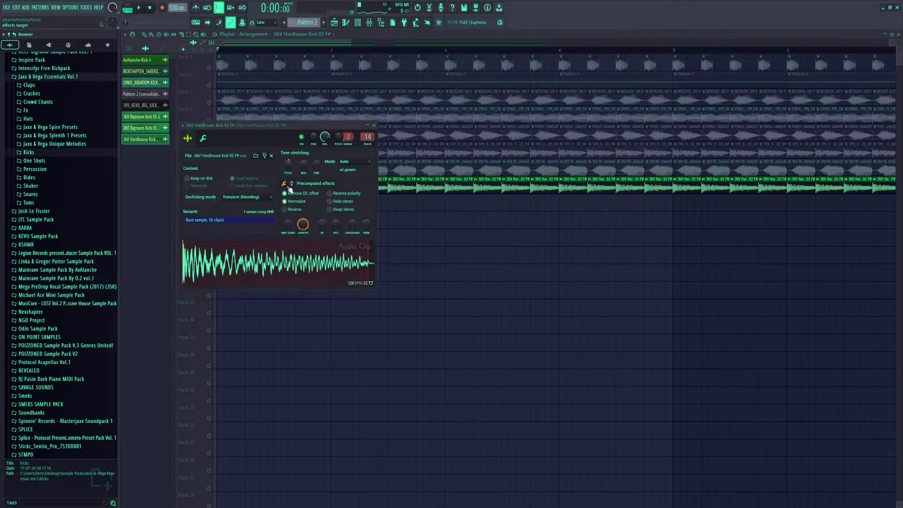
{"action": "left_click", "coordinate": [374, 126]}
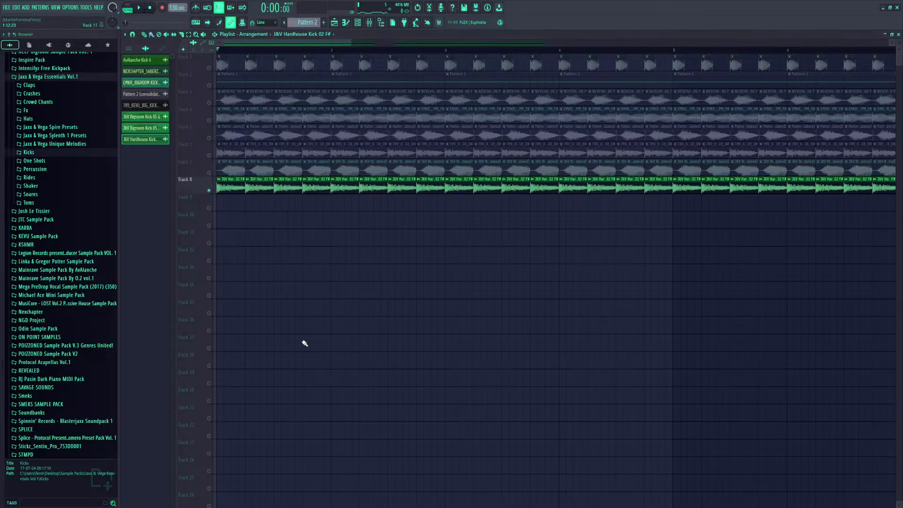
Release the solo on Track 8 and solo Track 1
{"action": "right_click", "coordinate": [210, 190]}
{"action": "right_click", "coordinate": [209, 69]}
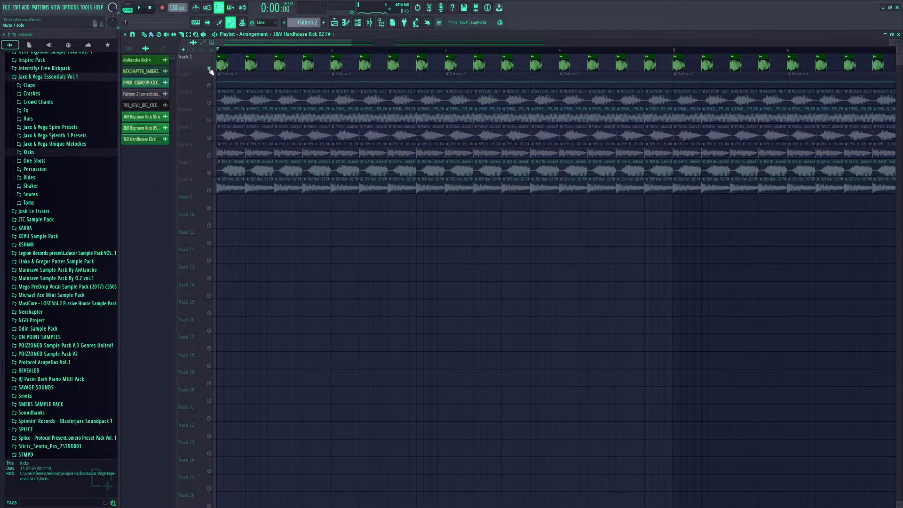
Solo Tracks 2 through 8 one after another during playback to hear each kick layer on its own
{"action": "key", "text": "space"}
{"action": "right_click", "coordinate": [213, 84]}
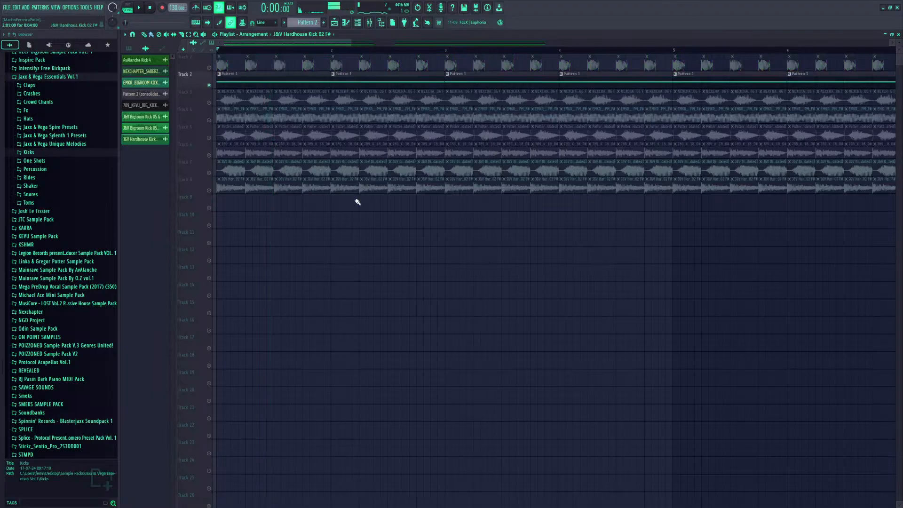
{"action": "right_click", "coordinate": [208, 103]}
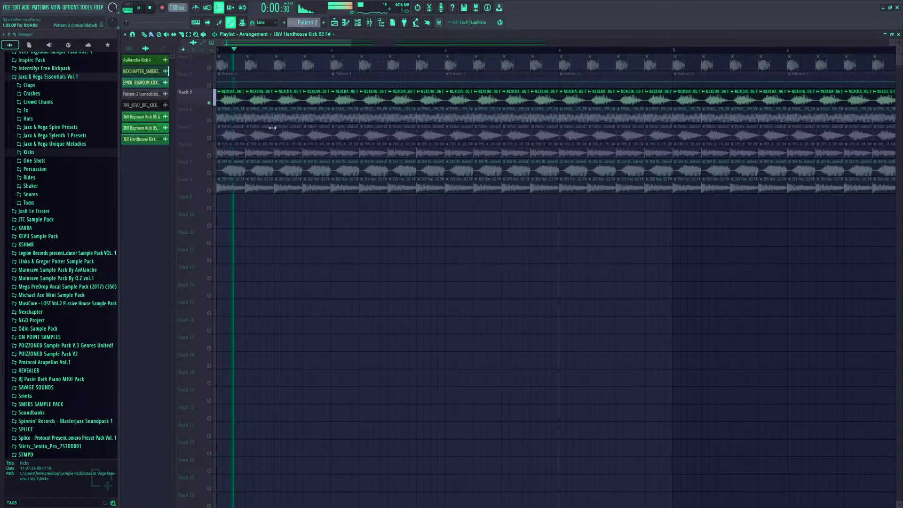
{"action": "right_click", "coordinate": [208, 120]}
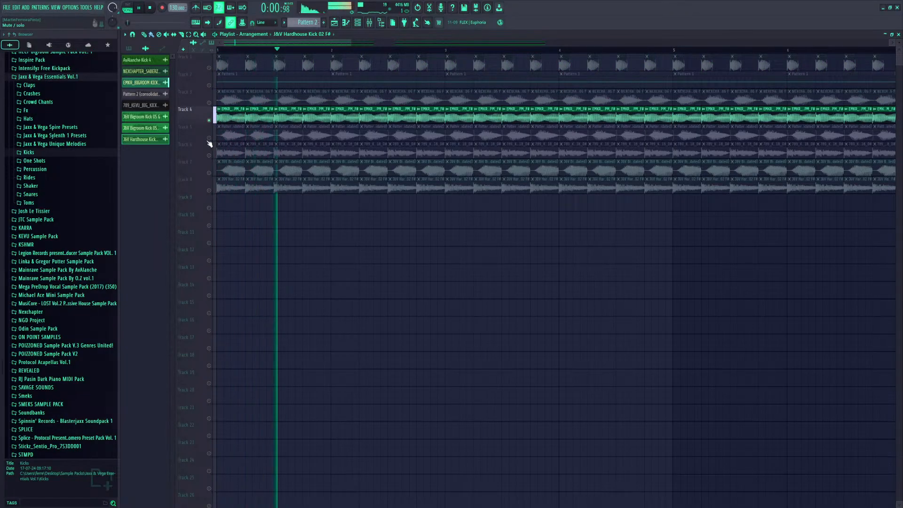
{"action": "right_click", "coordinate": [209, 138]}
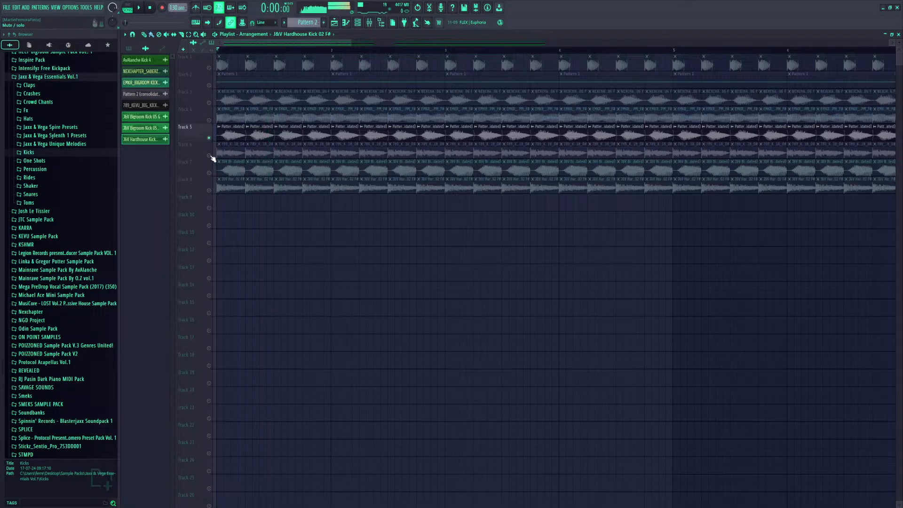
{"action": "right_click", "coordinate": [209, 155]}
{"action": "right_click", "coordinate": [209, 173]}
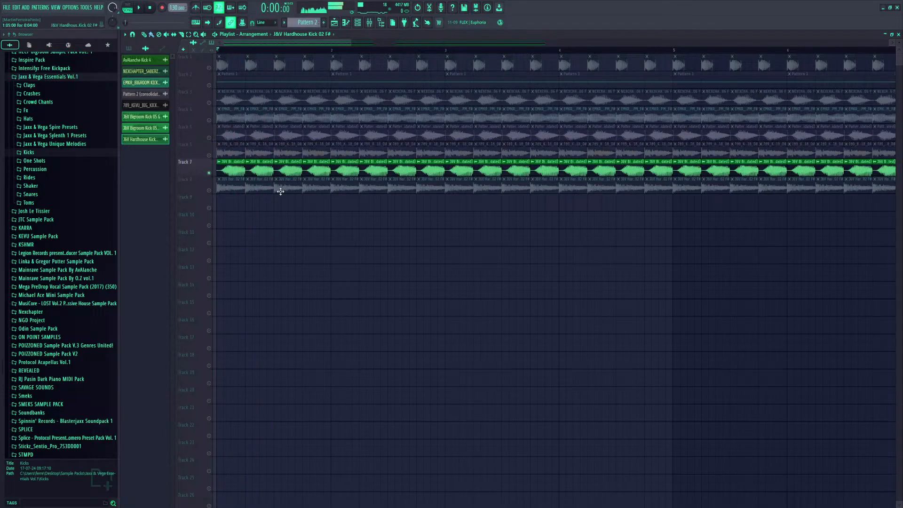
{"action": "right_click", "coordinate": [209, 190]}
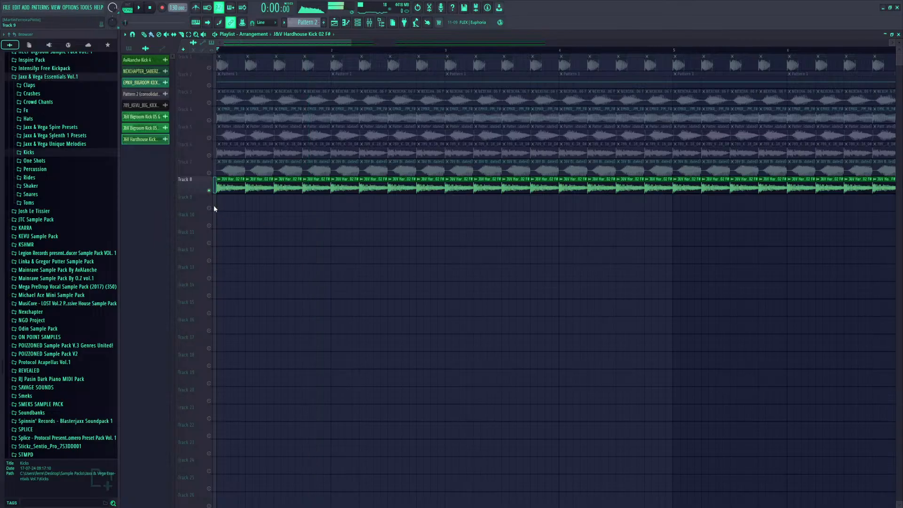
Compare the full kick stack with Track 8 on its own during playback, leaving Track 8 soloed
{"action": "right_click", "coordinate": [209, 190]}
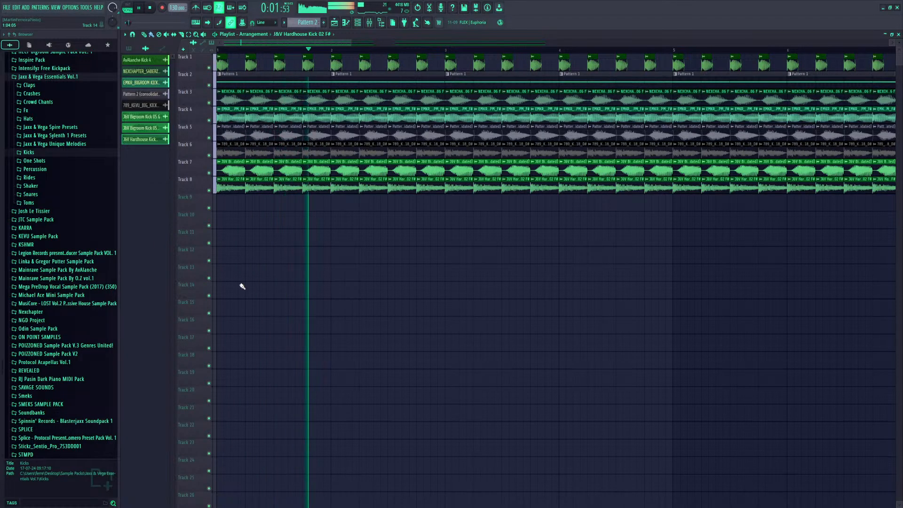
{"action": "left_click_drag", "start_coordinate": [350, 43], "coordinate": [282, 43]}
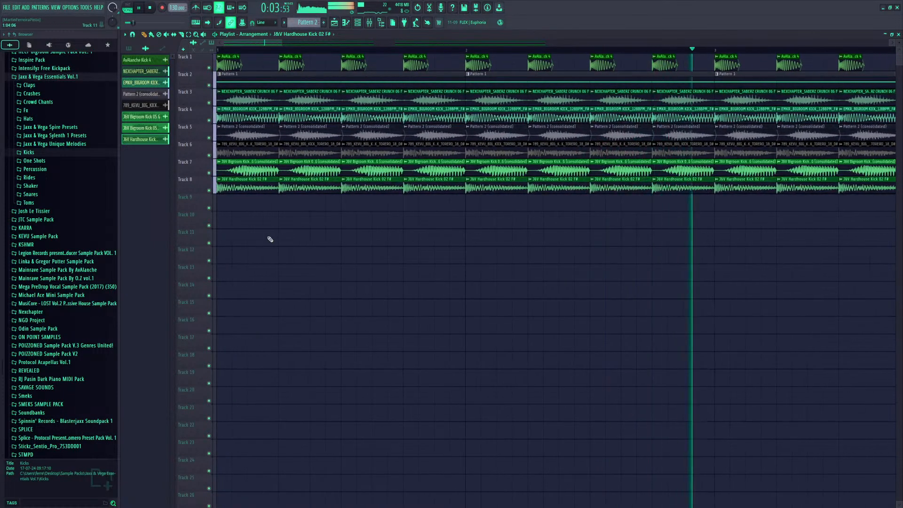
{"action": "key", "text": "space"}
{"action": "right_click", "coordinate": [210, 187]}
{"action": "left_click", "coordinate": [301, 224]}
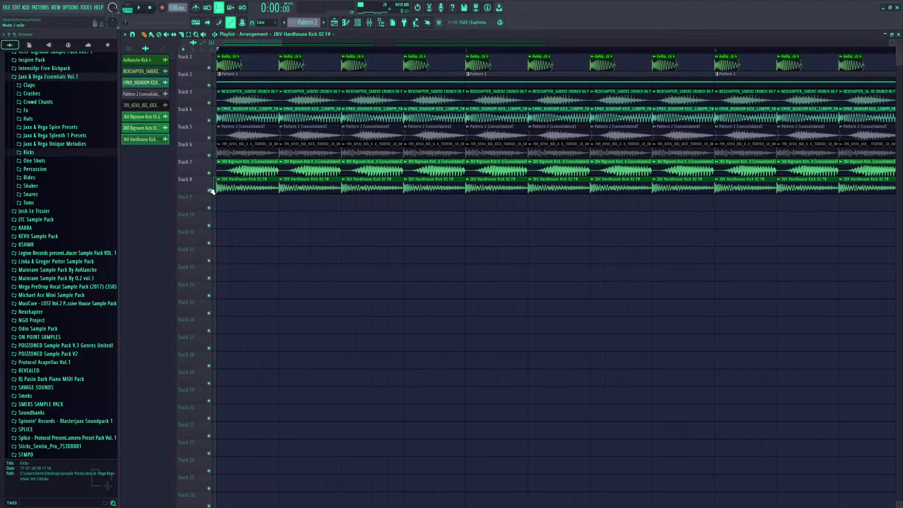
{"action": "right_click", "coordinate": [209, 190]}
{"action": "key", "text": "space"}
{"action": "key", "text": "space"}
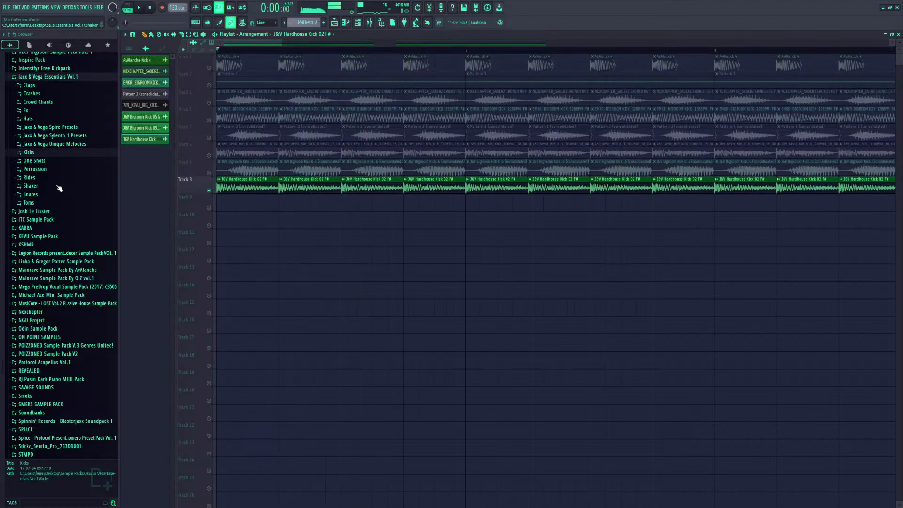
Audition J&V One Shot 06 and 07 from the One Shots folder and collapse the Jaxx & Vega Essentials Vol.1 folder
{"action": "left_click", "coordinate": [41, 162]}
{"action": "left_click", "coordinate": [55, 218]}
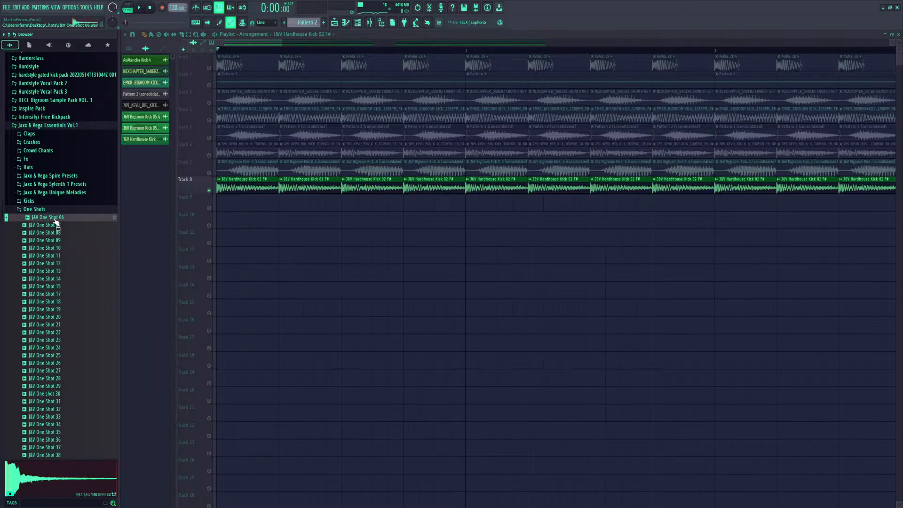
{"action": "left_click", "coordinate": [56, 226]}
{"action": "left_click", "coordinate": [38, 125]}
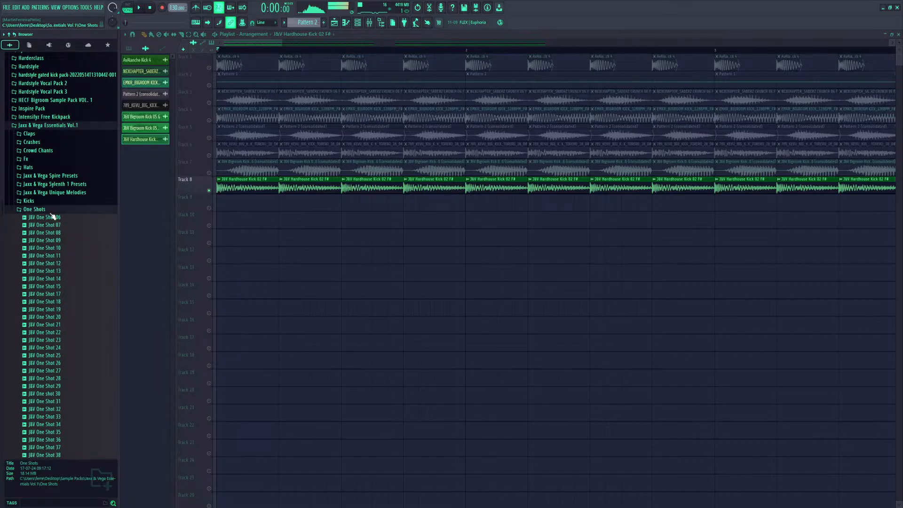
{"action": "left_click", "coordinate": [41, 134]}
{"action": "left_click", "coordinate": [39, 126]}
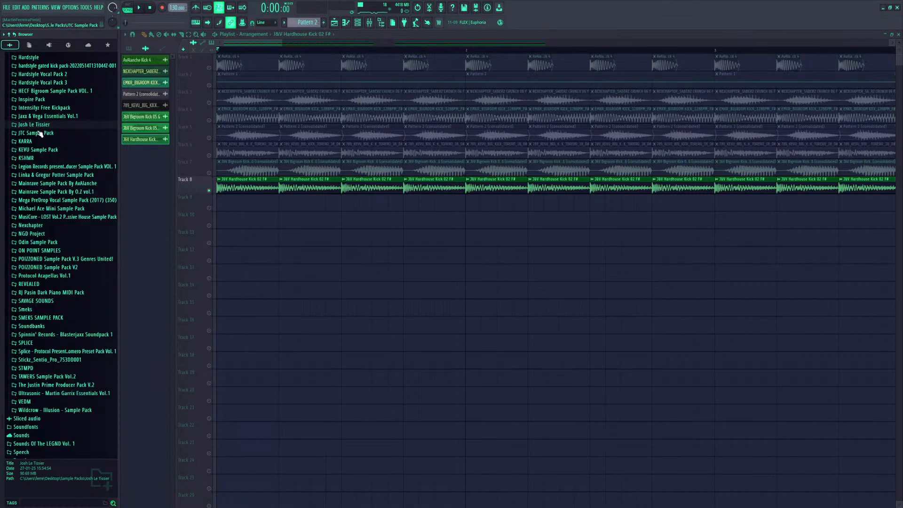
Collapse KSHMR's Drums folder and open the Crunchy folder under Synths and BASS - Shots in Sounds of KSHMR Vol 4
{"action": "left_click", "coordinate": [49, 159]}
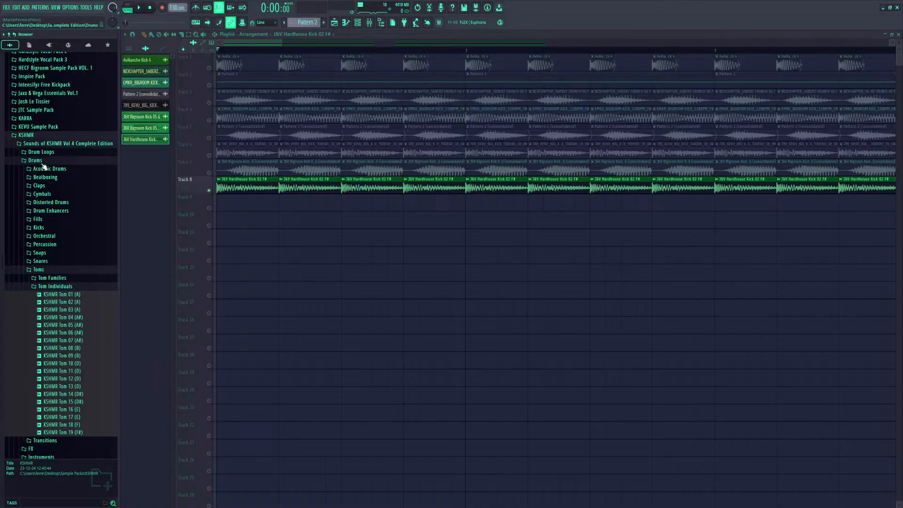
{"action": "left_click", "coordinate": [42, 161]}
{"action": "left_click", "coordinate": [42, 194]}
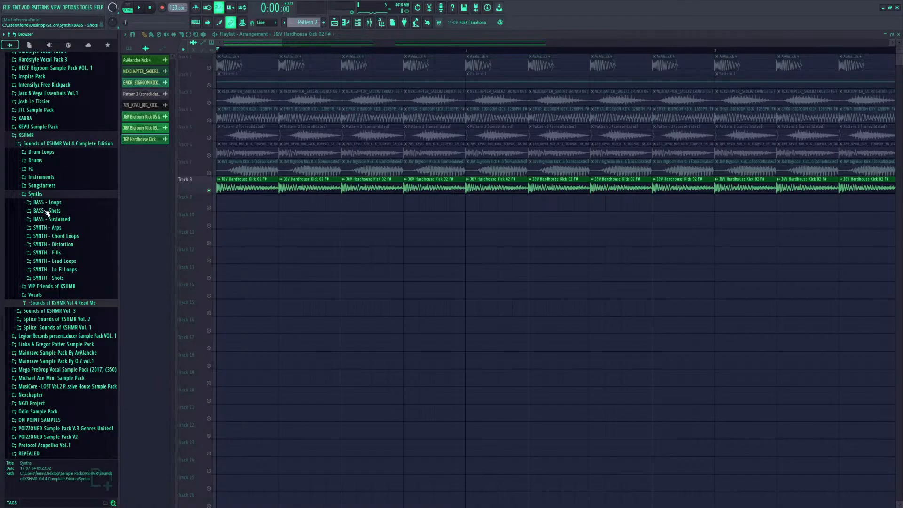
{"action": "left_click", "coordinate": [47, 211]}
{"action": "left_click", "coordinate": [56, 226]}
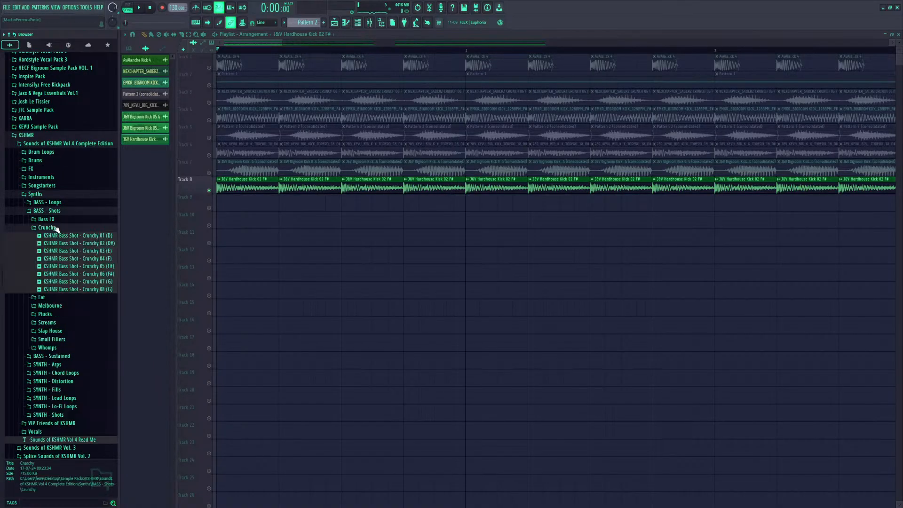
Audition the KSHMR Bass Shot - Crunchy 01 through 05 samples
{"action": "left_click", "coordinate": [56, 236]}
{"action": "left_click", "coordinate": [57, 243]}
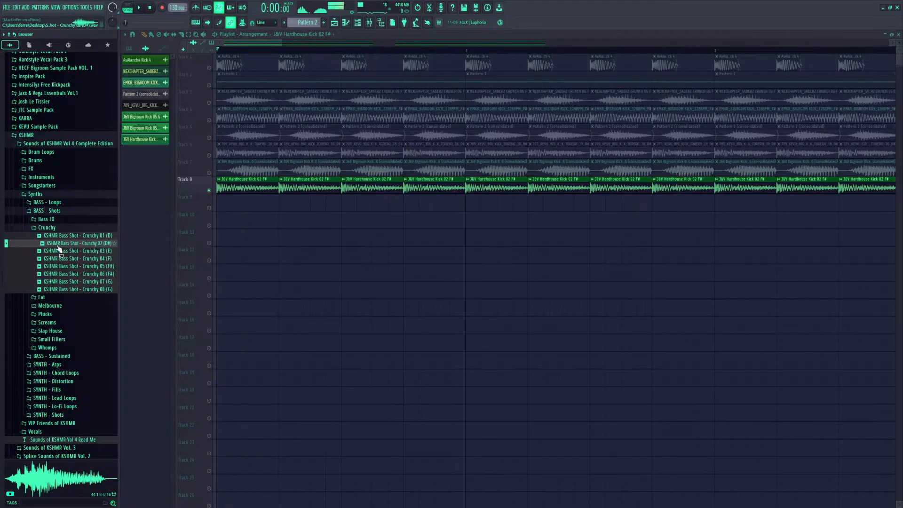
{"action": "left_click", "coordinate": [60, 252]}
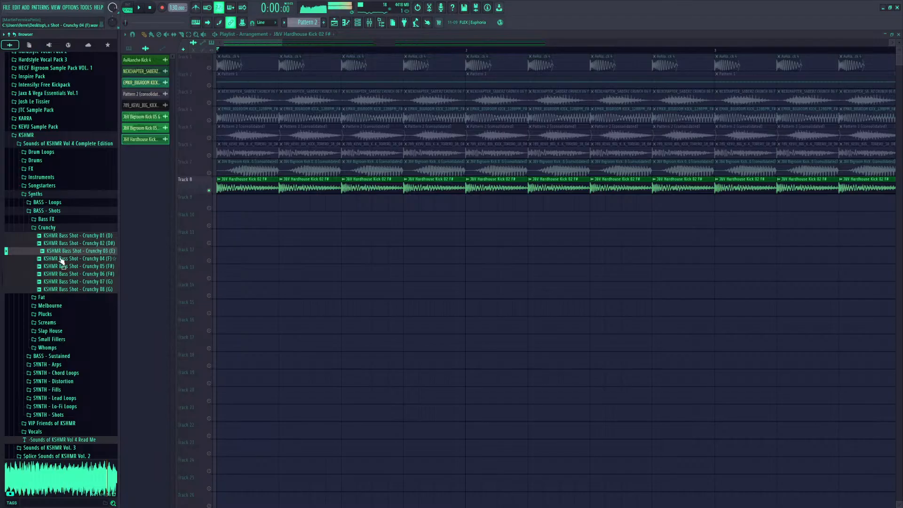
{"action": "left_click", "coordinate": [60, 260]}
{"action": "left_click", "coordinate": [61, 266]}
{"action": "left_click", "coordinate": [63, 260]}
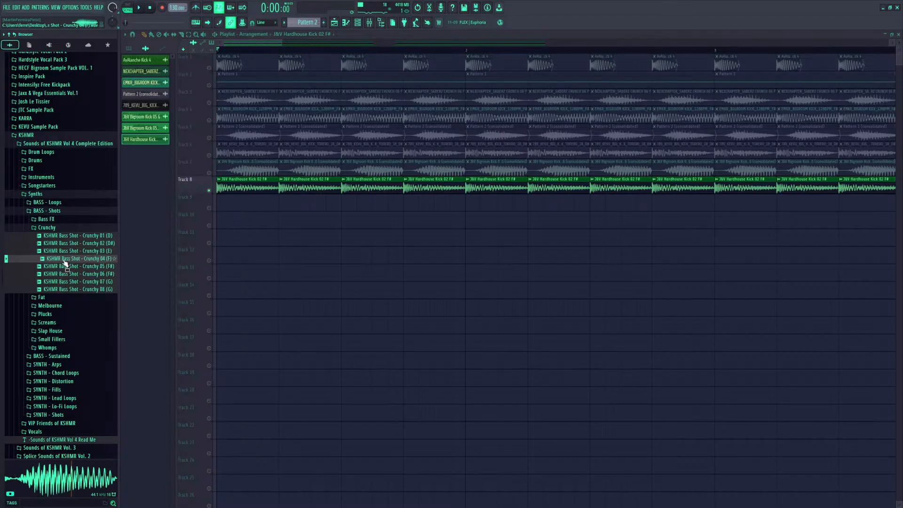
Replace the Track 8 clips' sample with KSHMR Bass Shot - Crunchy 08 (G) and play the soloed track
{"action": "left_click", "coordinate": [89, 288]}
{"action": "left_click_drag", "start_coordinate": [89, 286], "coordinate": [254, 192]}
{"action": "key", "text": "space"}
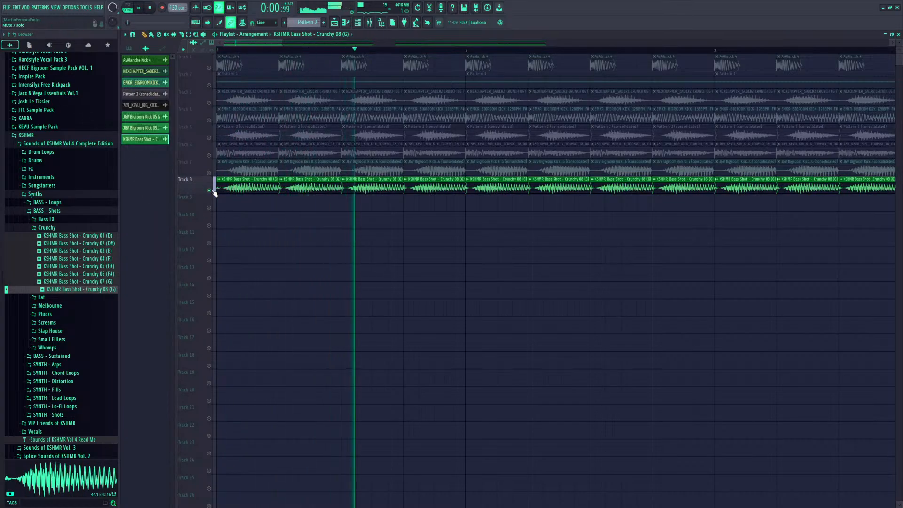
{"action": "key", "text": "space"}
Reset the time-stretching pitch of the Track 8 Crunchy 08 sample, play it, and close its settings
{"action": "double_click", "coordinate": [245, 185]}
{"action": "right_click", "coordinate": [286, 167]}
{"action": "left_click", "coordinate": [294, 171]}
{"action": "key", "text": "space"}
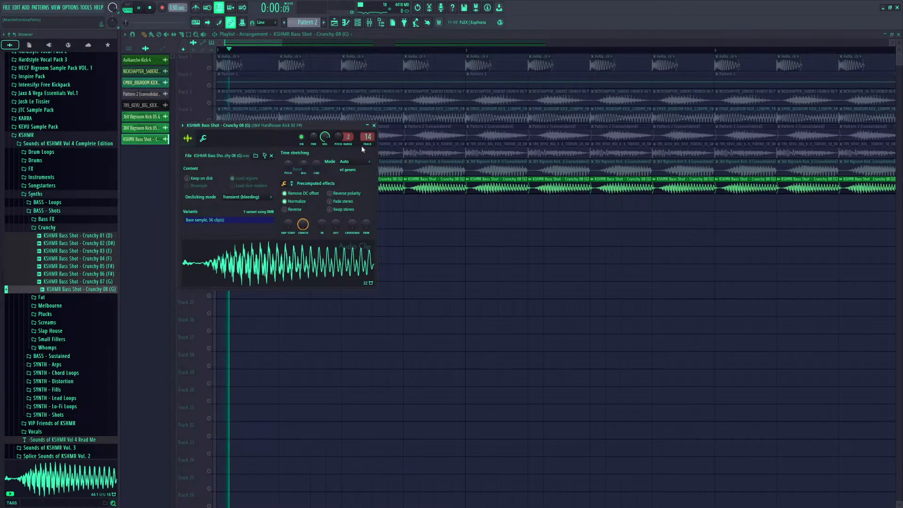
{"action": "left_click", "coordinate": [374, 125]}
{"action": "key", "text": "space"}
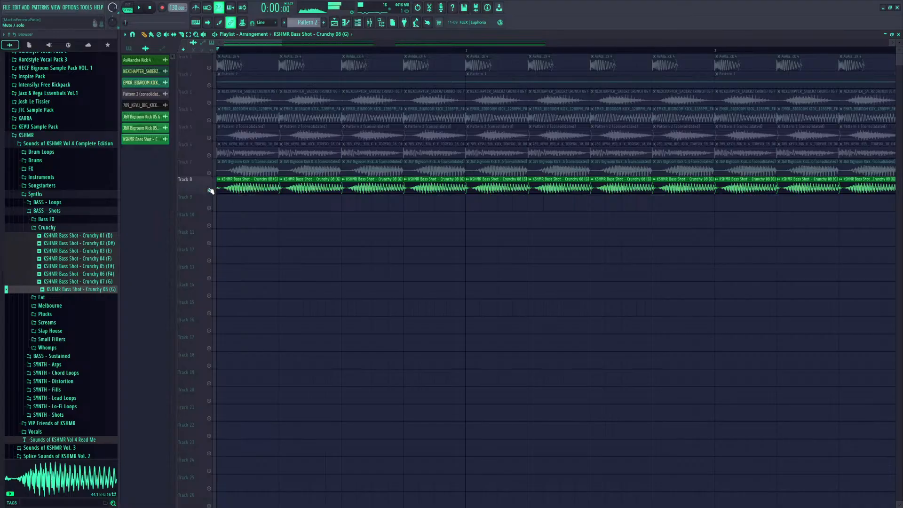
Release the solo on Track 8 and compare the full kick stack with Track 5 muted and unmuted
{"action": "right_click", "coordinate": [210, 190]}
{"action": "key", "text": "space"}
{"action": "left_click_drag", "start_coordinate": [282, 43], "coordinate": [303, 75]}
{"action": "key", "text": "space"}
{"action": "left_click", "coordinate": [210, 138]}
{"action": "key", "text": "space"}
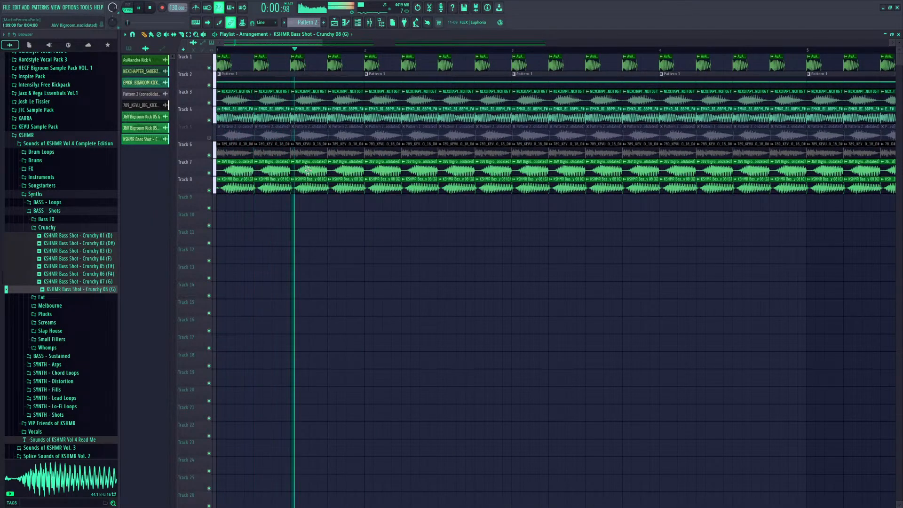
{"action": "key", "text": "space"}
{"action": "left_click", "coordinate": [210, 138]}
{"action": "key", "text": "space"}
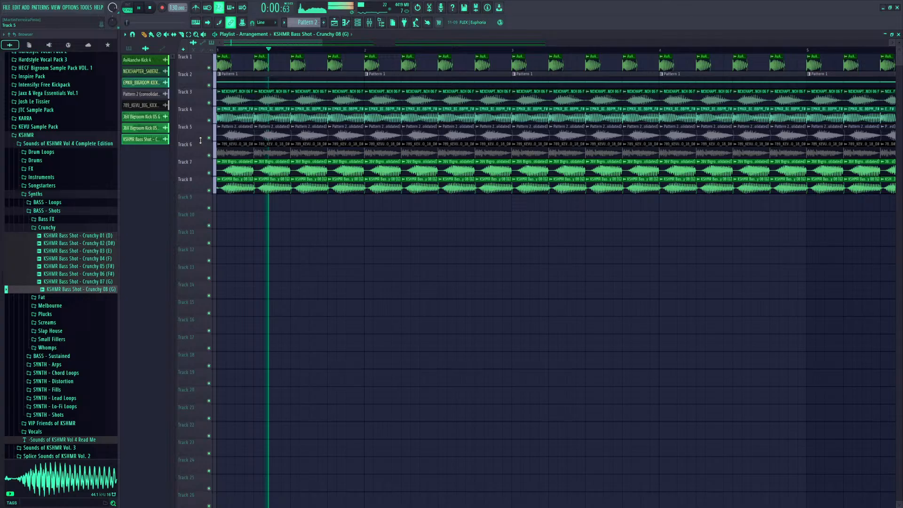
Lower the volume of Track 5's Pattern 2 (consolidated) sample against the playing kick stack and close its settings
{"action": "double_click", "coordinate": [231, 137]}
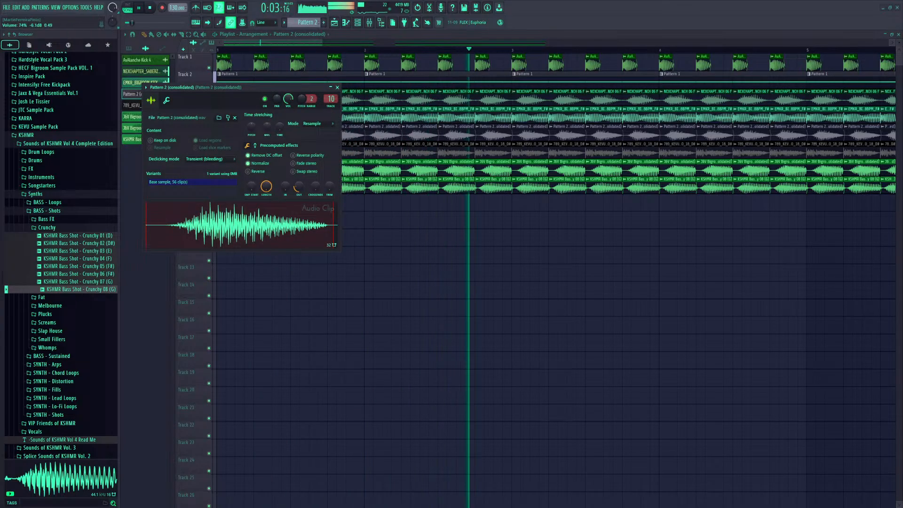
{"action": "key", "text": "space"}
{"action": "key", "text": "space"}
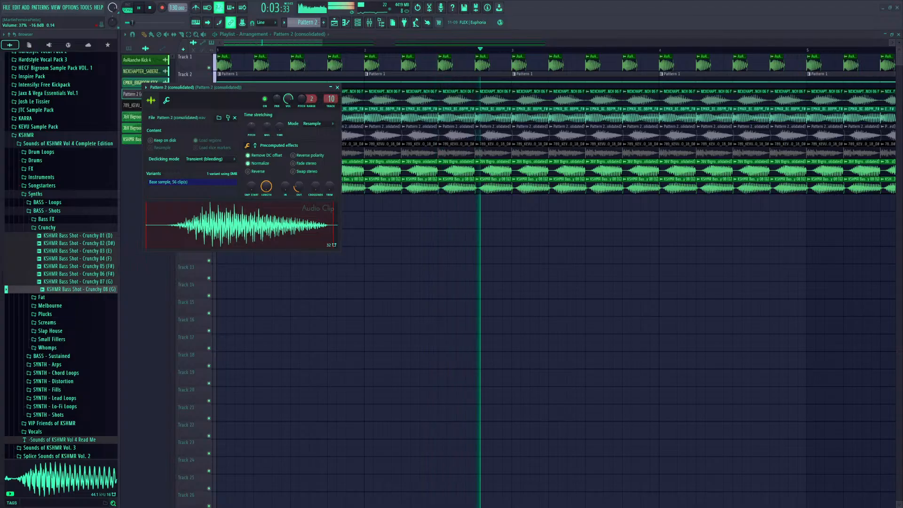
{"action": "left_click", "coordinate": [337, 87]}
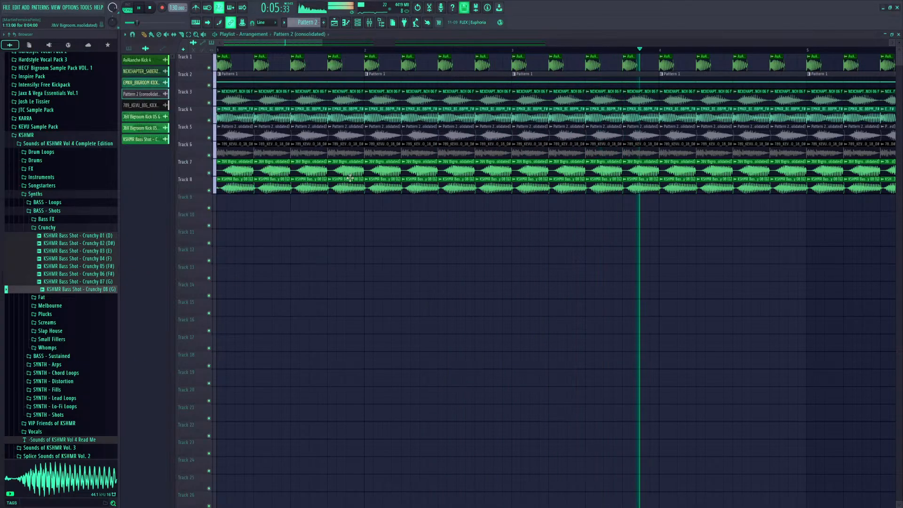
{"action": "key", "text": "space"}
{"action": "key", "text": "space"}
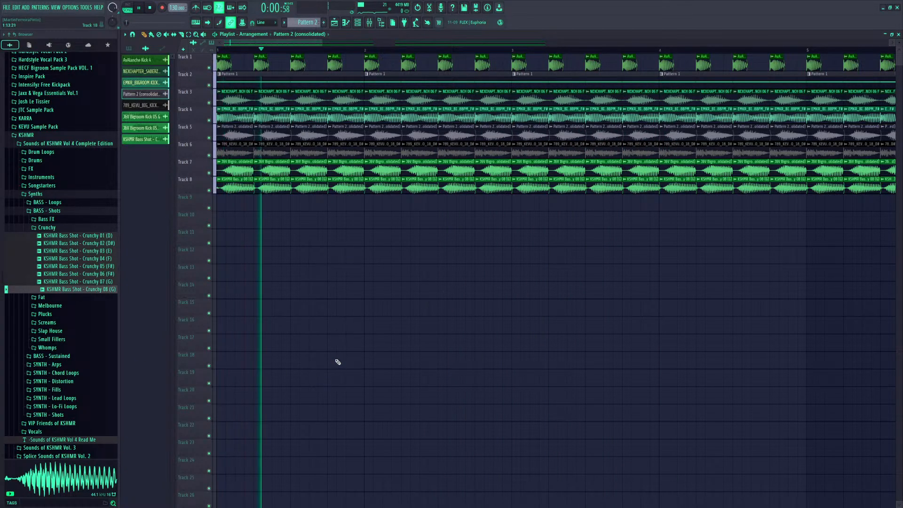
{"action": "scroll", "coordinate": [332, 49], "scroll_direction": "down", "scroll_amount": 4}
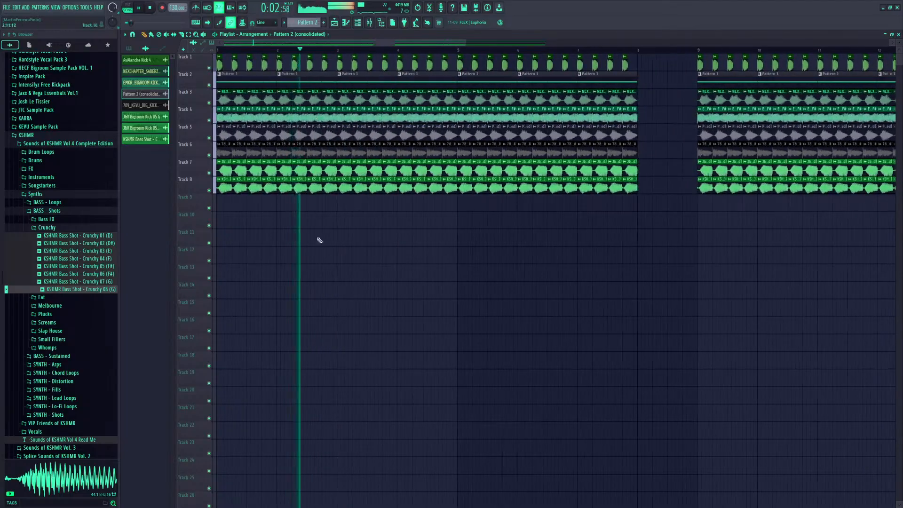
{"action": "key", "text": "space"}
Shift all kick layers down one track to leave Track 1 empty, and play Track 2 soloed
{"action": "left_click_drag", "start_coordinate": [208, 153], "coordinate": [208, 65]}
{"action": "right_click", "coordinate": [209, 85]}
{"action": "key", "text": "space"}
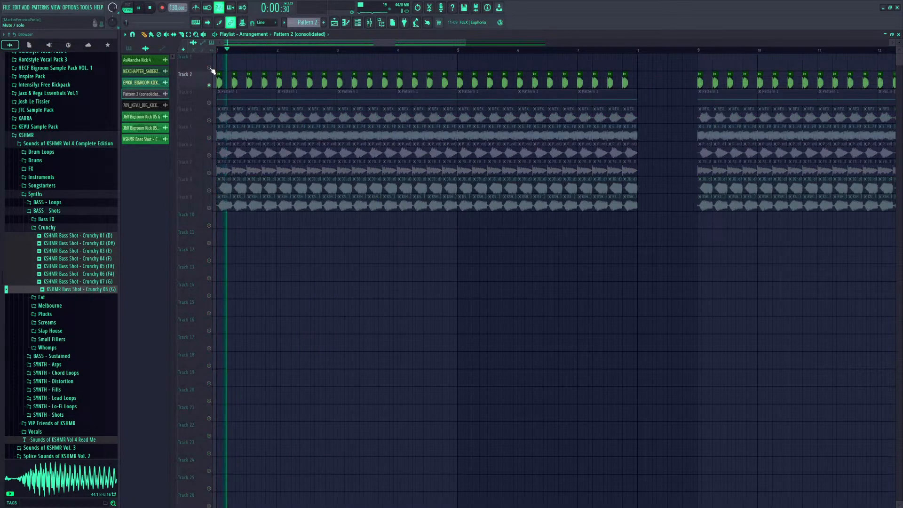
Enable the empty Track 1 alongside the soloed Track 2 and play the AvAlanche kick clips
{"action": "left_click_drag", "start_coordinate": [466, 42], "coordinate": [256, 42]}
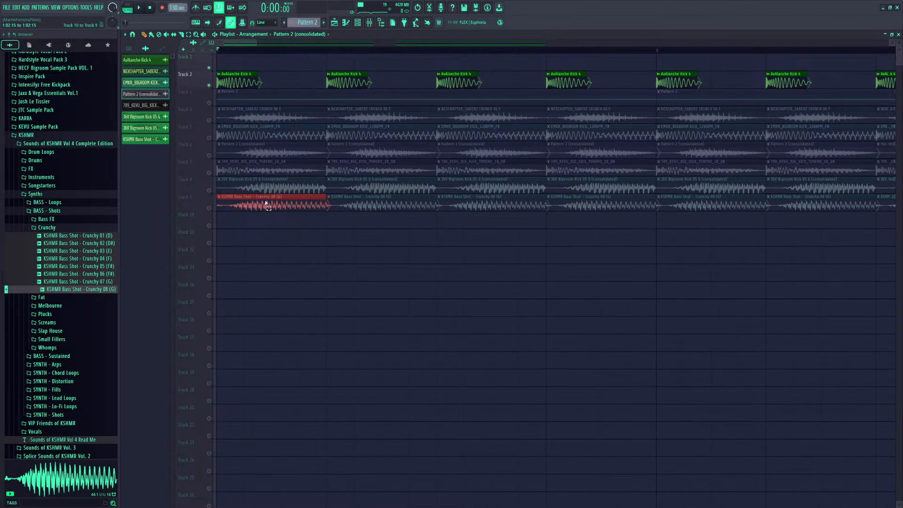
{"action": "left_click_drag", "start_coordinate": [265, 203], "coordinate": [503, 90]}
{"action": "left_click", "coordinate": [441, 292], "text": "ctrl"}
{"action": "key", "text": "space"}
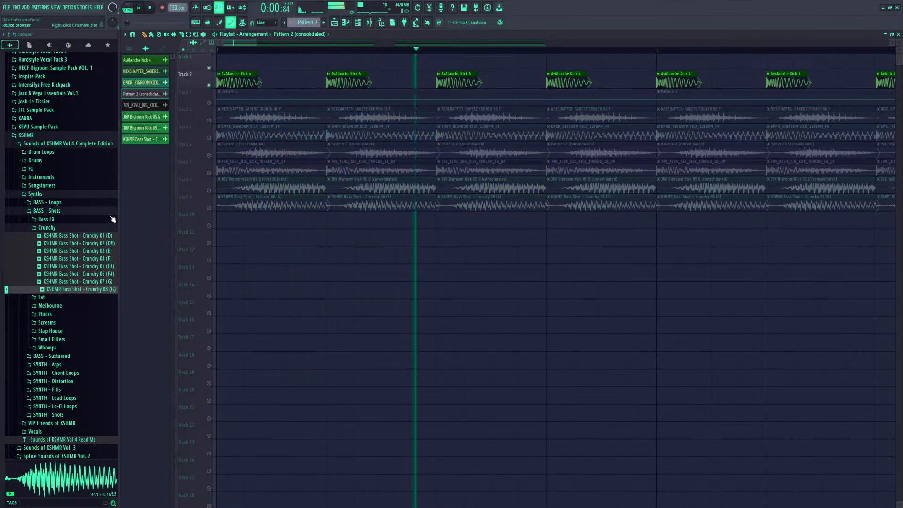
{"action": "key", "text": "space"}
Collapse the Crunchy, BASS - Shots, Synths, Sounds of KSHMR Vol 4 and KSHMR folders in the sample browser
{"action": "left_click", "coordinate": [54, 227]}
{"action": "left_click", "coordinate": [55, 210]}
{"action": "left_click", "coordinate": [54, 194]}
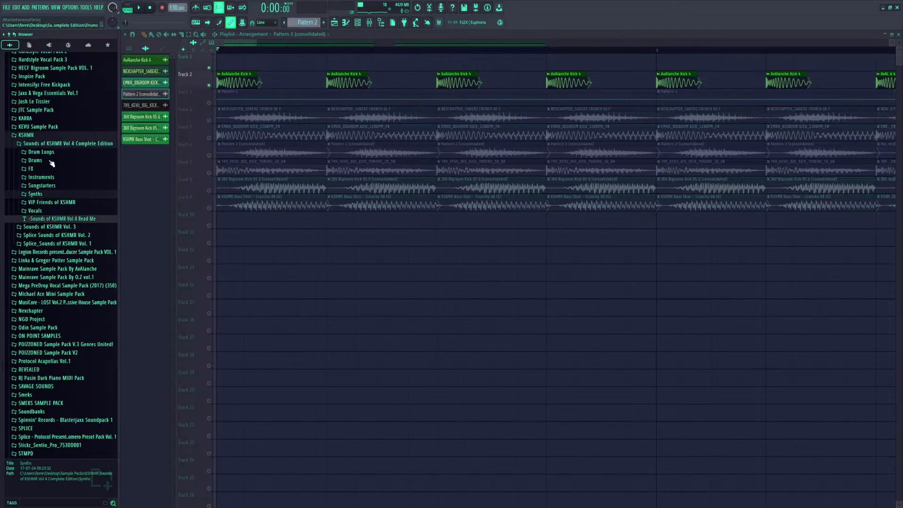
{"action": "left_click", "coordinate": [51, 161]}
{"action": "left_click", "coordinate": [51, 161]}
{"action": "left_click", "coordinate": [47, 145]}
{"action": "left_click", "coordinate": [36, 137]}
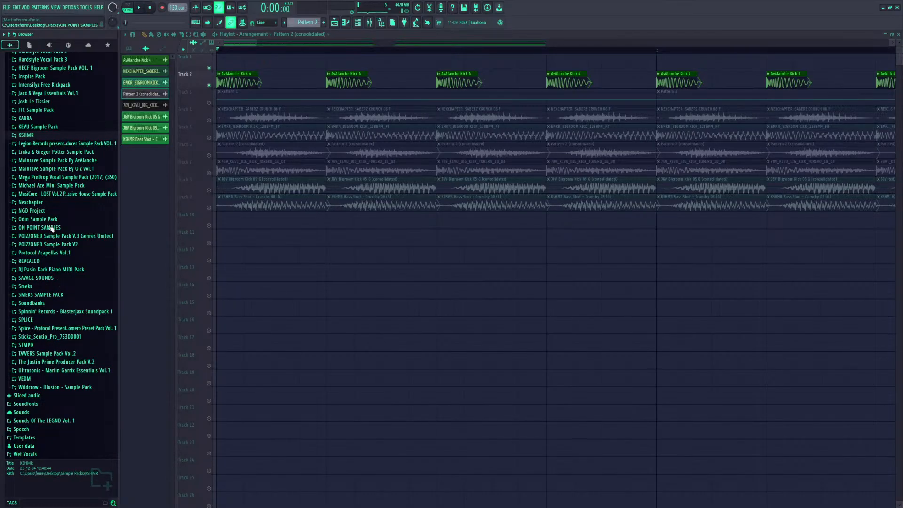
Open the Kick Builder's Attacks (Clicks) folder in Hardstyle Essentials Vol.3 from ON POINT SAMPLES
{"action": "left_click", "coordinate": [52, 228]}
{"action": "left_click", "coordinate": [65, 238]}
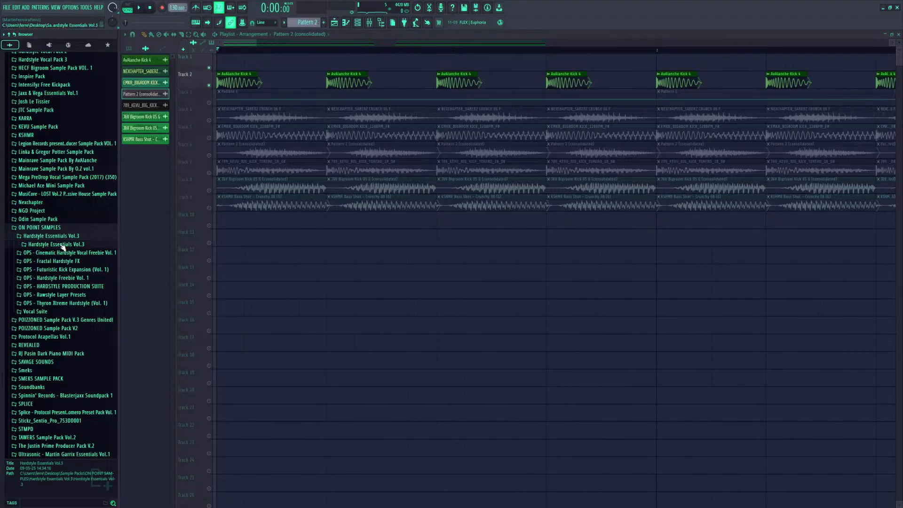
{"action": "left_click", "coordinate": [62, 245]}
{"action": "left_click", "coordinate": [51, 305]}
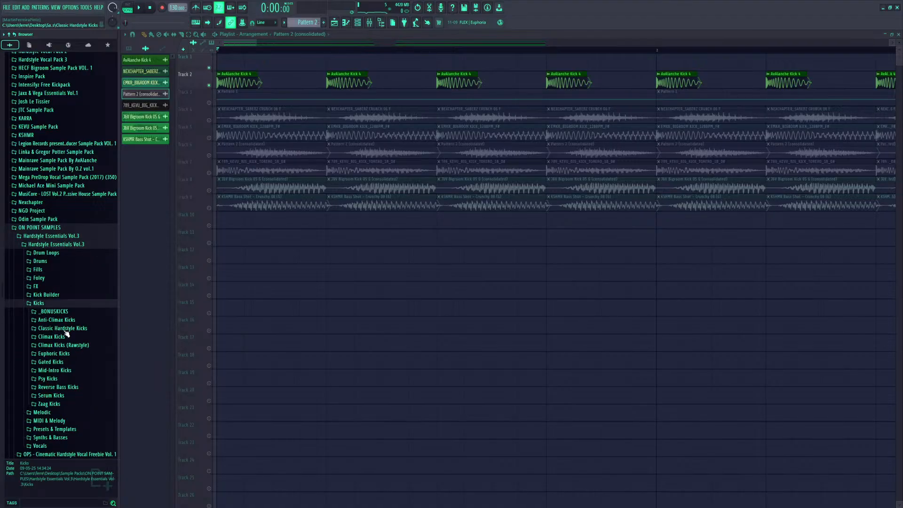
{"action": "left_click", "coordinate": [46, 294]}
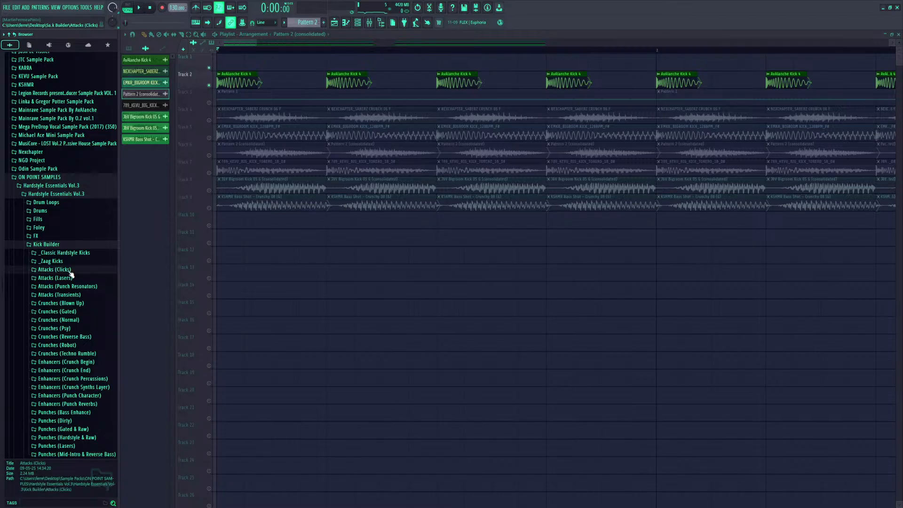
{"action": "left_click", "coordinate": [70, 271]}
Audition several Attacks (Clicks) samples, place OPS_HE3_KBUILD_CLICK 6 at the start of Track 1 and play it
{"action": "left_click", "coordinate": [66, 217]}
{"action": "left_click", "coordinate": [65, 212]}
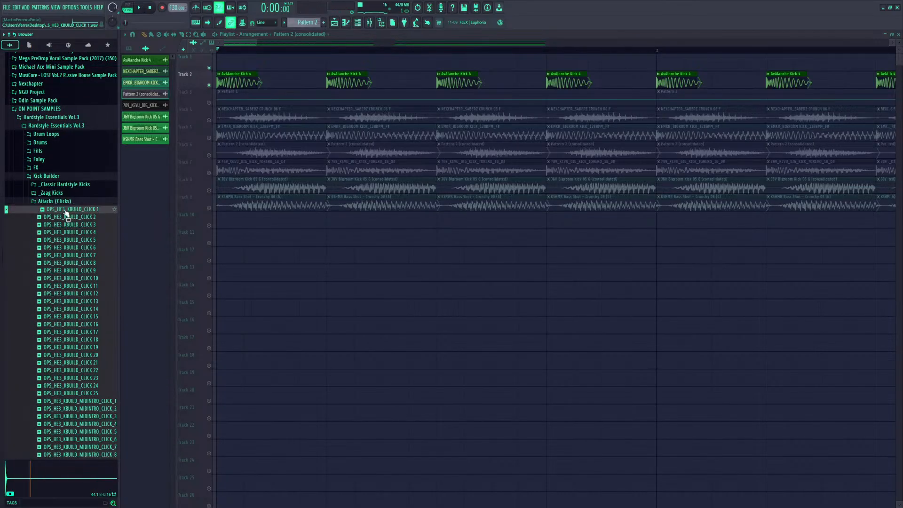
{"action": "left_click", "coordinate": [65, 258]}
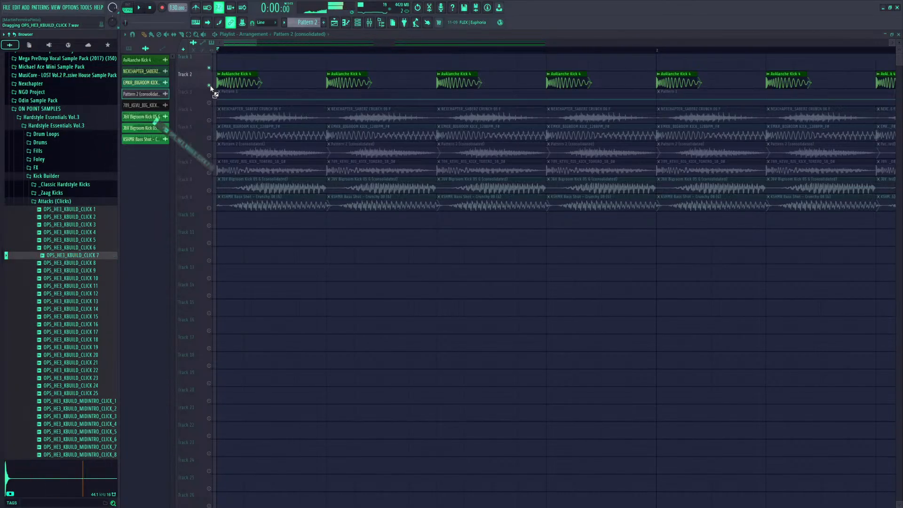
{"action": "left_click_drag", "start_coordinate": [211, 88], "coordinate": [68, 266]}
{"action": "left_click", "coordinate": [47, 251]}
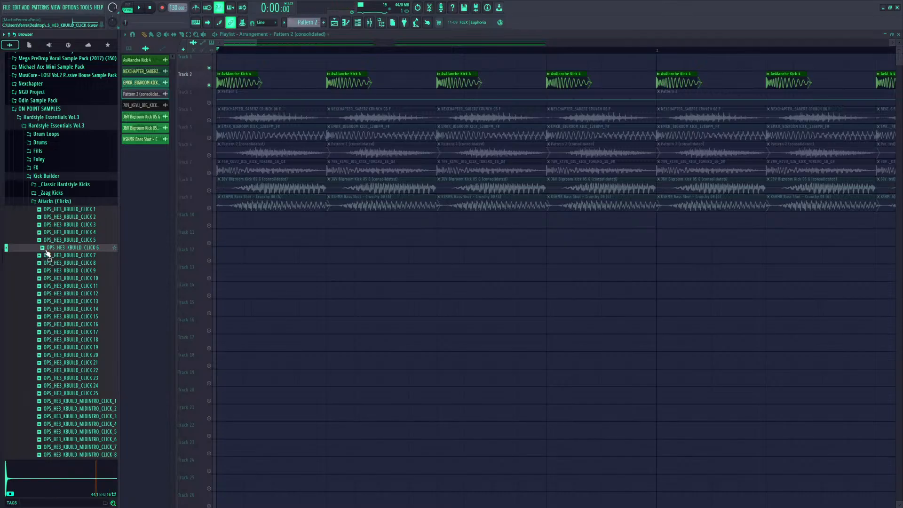
{"action": "left_click_drag", "start_coordinate": [214, 62], "coordinate": [220, 62]}
{"action": "key", "text": "space"}
Add the CLICK 6 clip on the next three kick hits in Track 1 and play it with AvAlanche Kick 4
{"action": "left_click", "coordinate": [329, 64]}
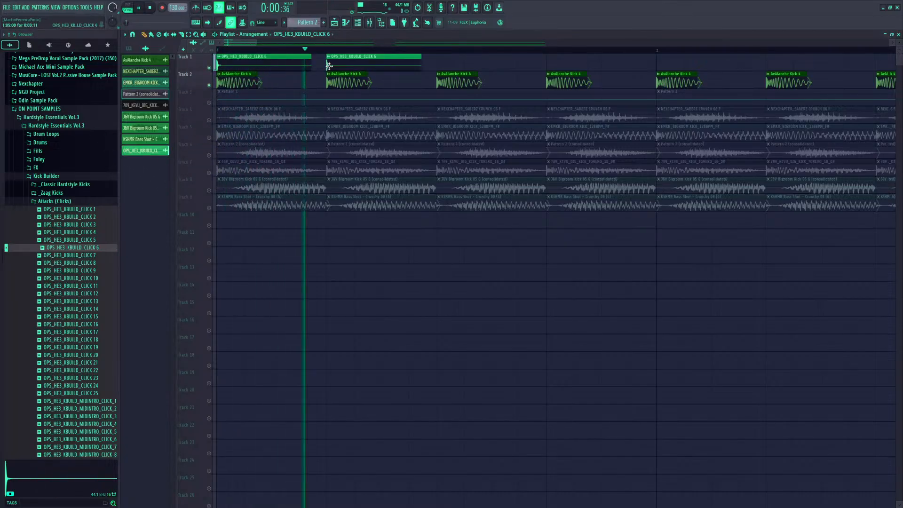
{"action": "key", "text": "space"}
{"action": "key", "text": "space"}
{"action": "left_click", "coordinate": [441, 66]}
{"action": "left_click", "coordinate": [564, 61]}
{"action": "key", "text": "space"}
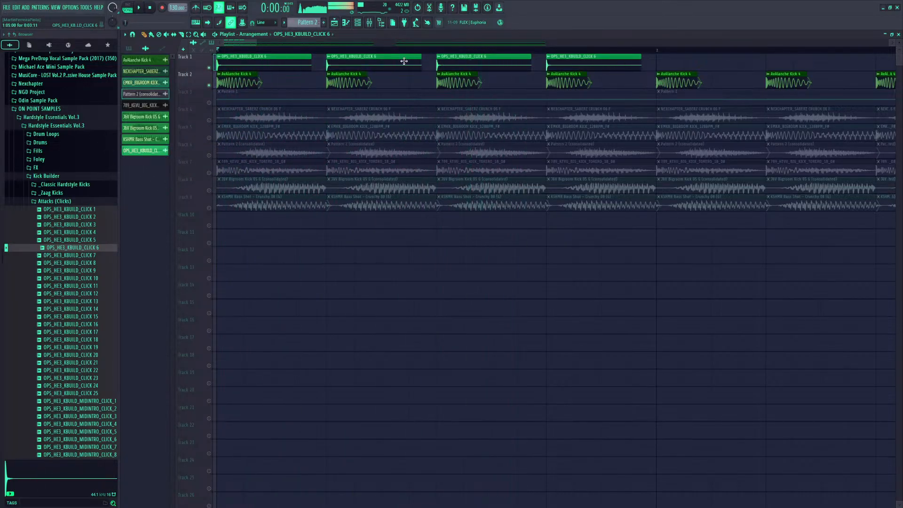
Repeat the CLICK 6 clips along Track 1 to bar 16, leaving the gap between bars 8 and 9 empty
{"action": "scroll", "coordinate": [250, 44], "scroll_direction": "down", "scroll_amount": 5}
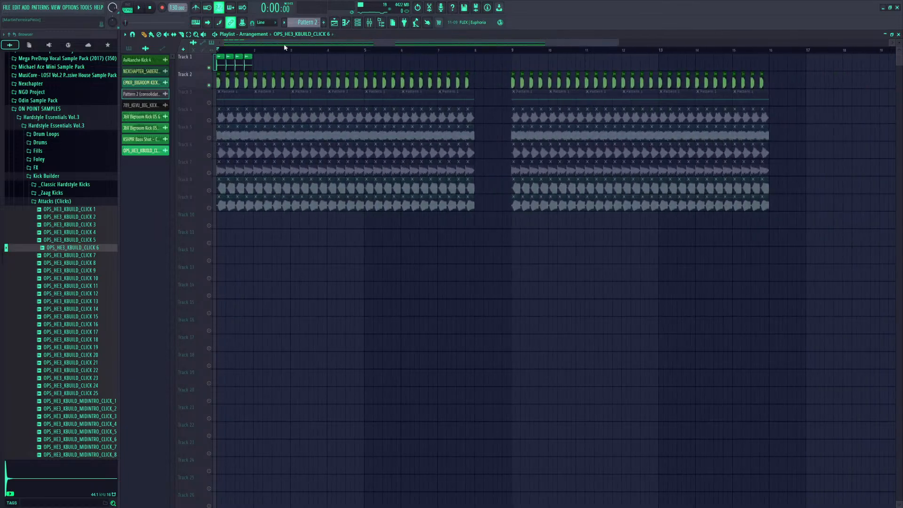
{"action": "left_click_drag", "start_coordinate": [257, 62], "coordinate": [567, 57]}
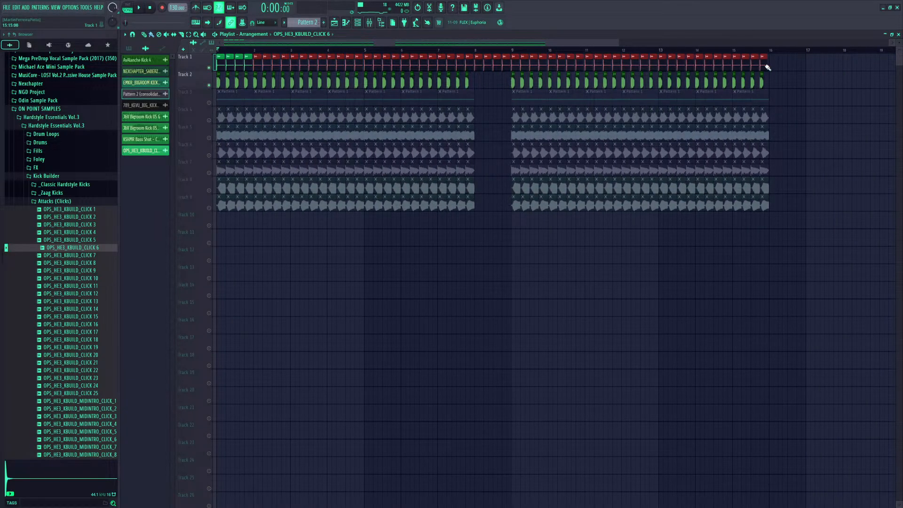
{"action": "left_click", "coordinate": [513, 60]}
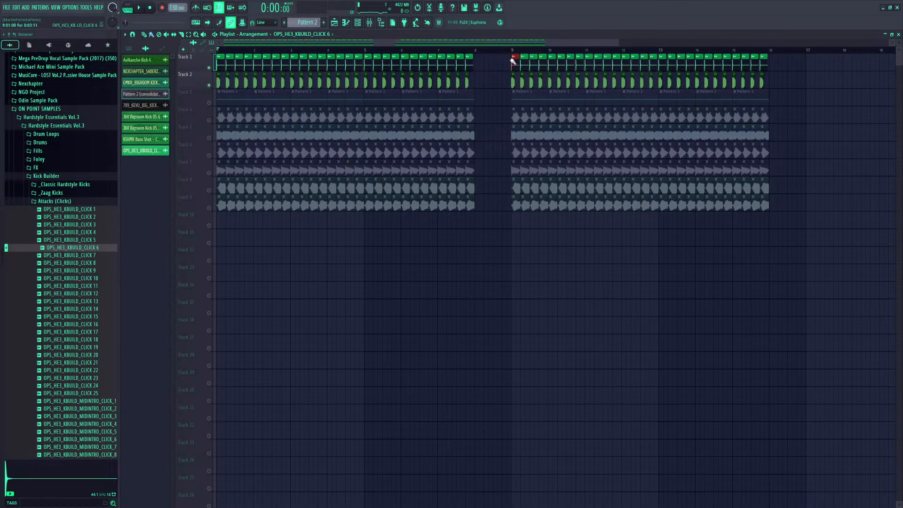
Adjust the CLICK 6 sample's volume to about 75% against the playing kick, close its settings and stop playback
{"action": "double_click", "coordinate": [461, 60]}
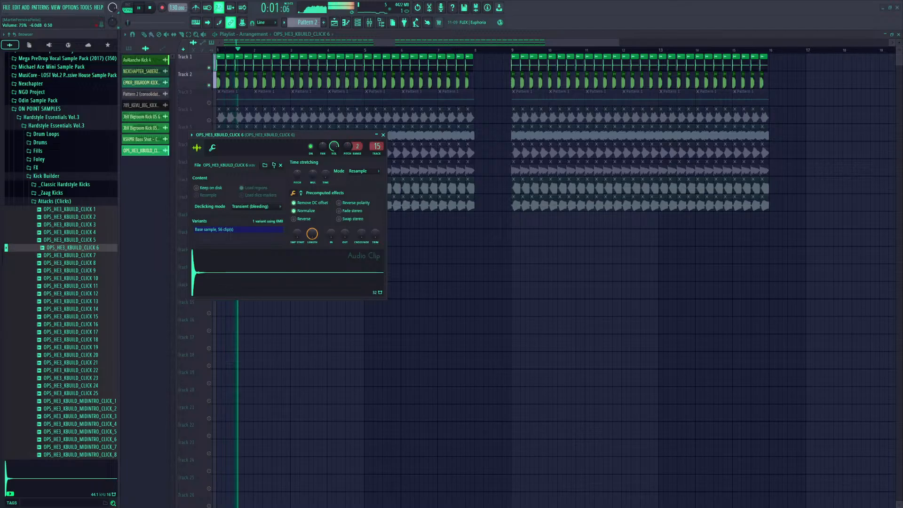
{"action": "left_click", "coordinate": [383, 135]}
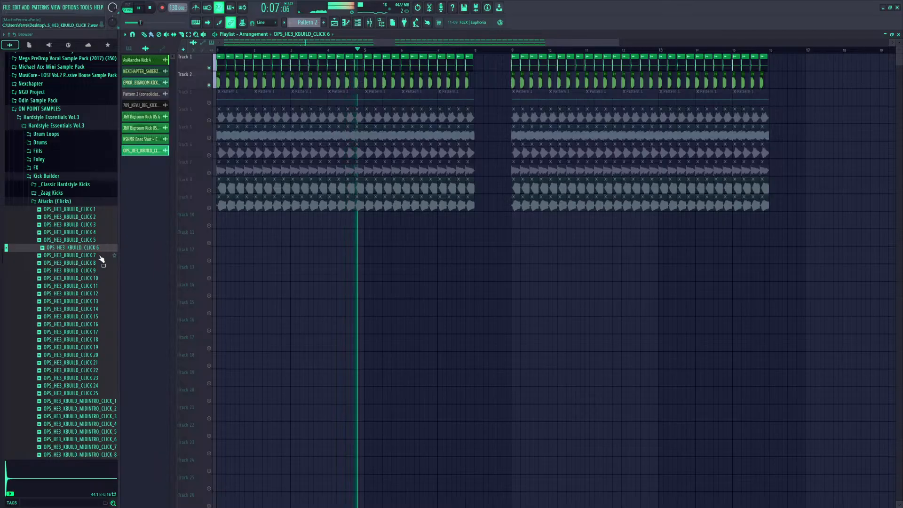
{"action": "key", "text": "space"}
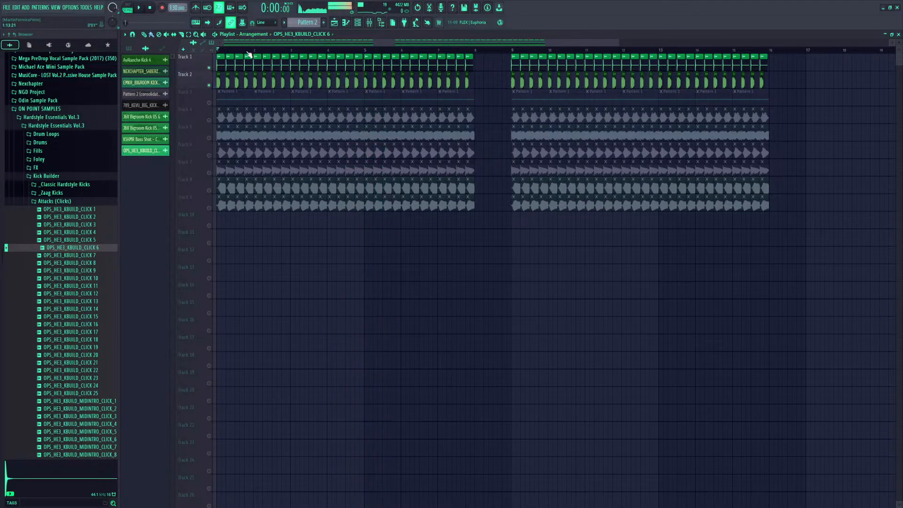
Audition other click samples, try OPS_HE3_KBUILD_CLICK 2 as Track 1's sample and play it with the kick
{"action": "scroll", "coordinate": [249, 54], "scroll_direction": "up", "scroll_amount": 5}
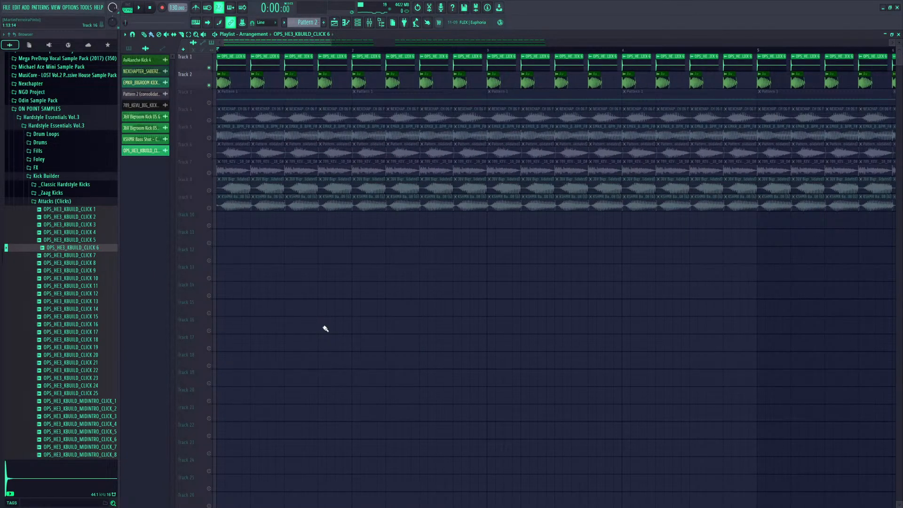
{"action": "left_click", "coordinate": [82, 263]}
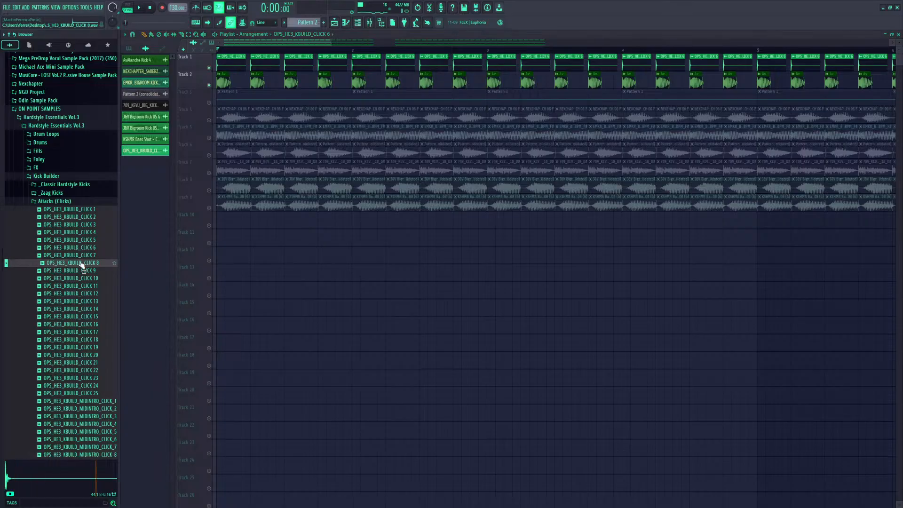
{"action": "left_click", "coordinate": [66, 210]}
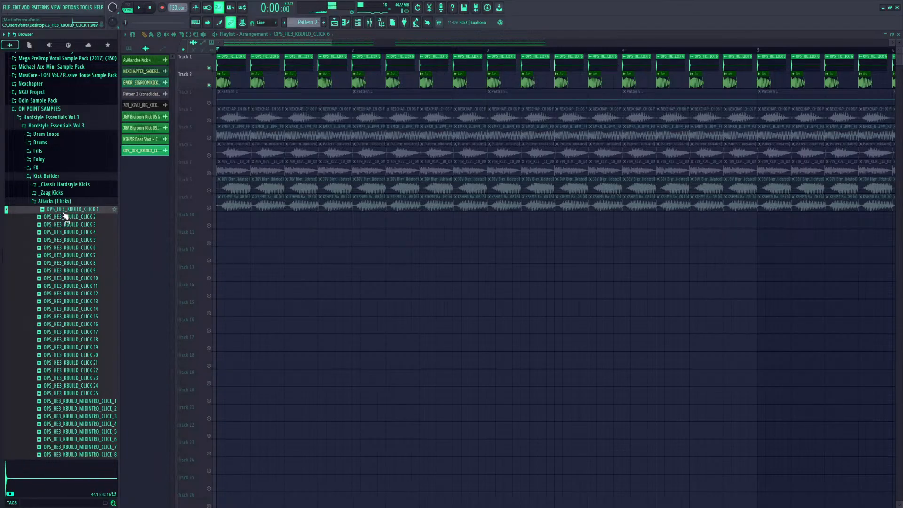
{"action": "left_click_drag", "start_coordinate": [67, 216], "coordinate": [260, 65]}
{"action": "key", "text": "space"}
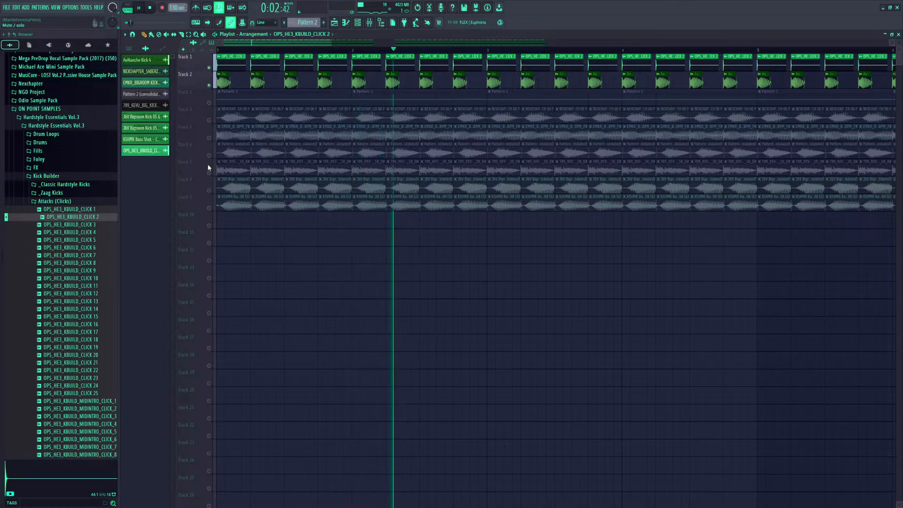
Shift the layers from Track 3 onward down one track, and compare the kick with Track 1 muted and unmuted
{"action": "left_click_drag", "start_coordinate": [207, 216], "coordinate": [212, 104]}
{"action": "left_click", "coordinate": [210, 69]}
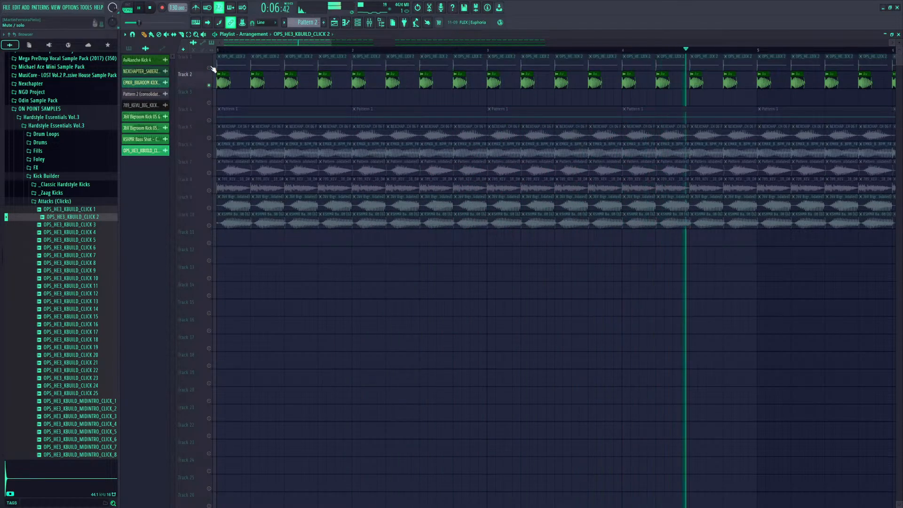
{"action": "left_click", "coordinate": [209, 68]}
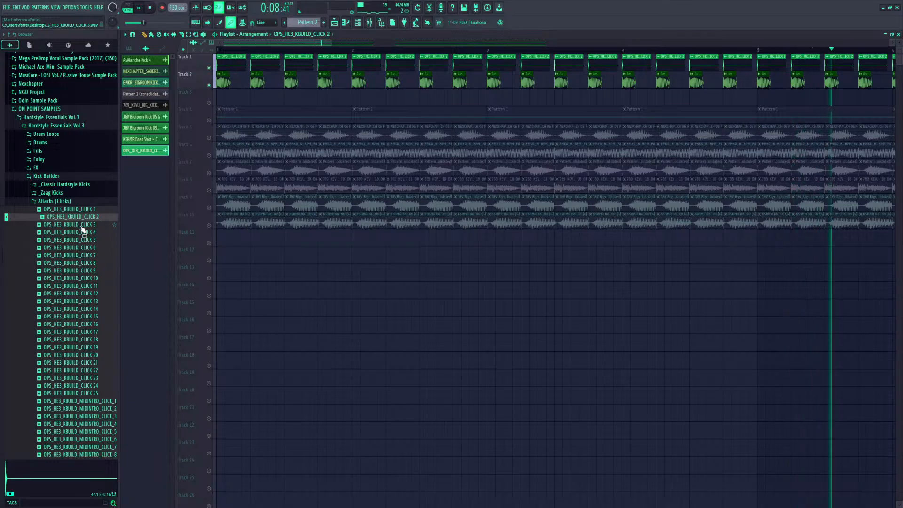
Try OPS_HE3_KBUILD_CLICK 3 as the sample for Track 1's clips and play it with the kick
{"action": "key", "text": "space"}
{"action": "left_click_drag", "start_coordinate": [71, 224], "coordinate": [230, 59]}
{"action": "key", "text": "space"}
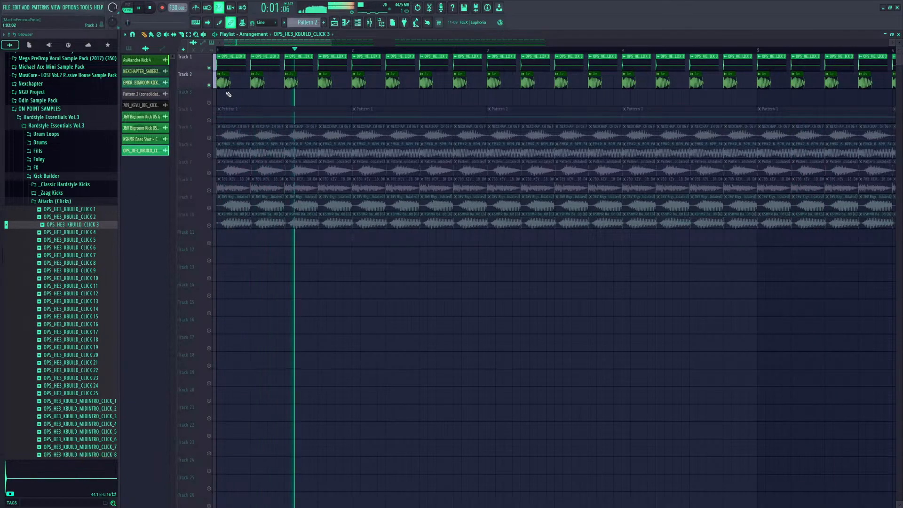
Replace Track 1's sample with OPS_HE3_KBUILD_CLICK 4, play it, and trim its clips to just the short initial click
{"action": "scroll", "coordinate": [221, 52], "scroll_direction": "up", "scroll_amount": 6}
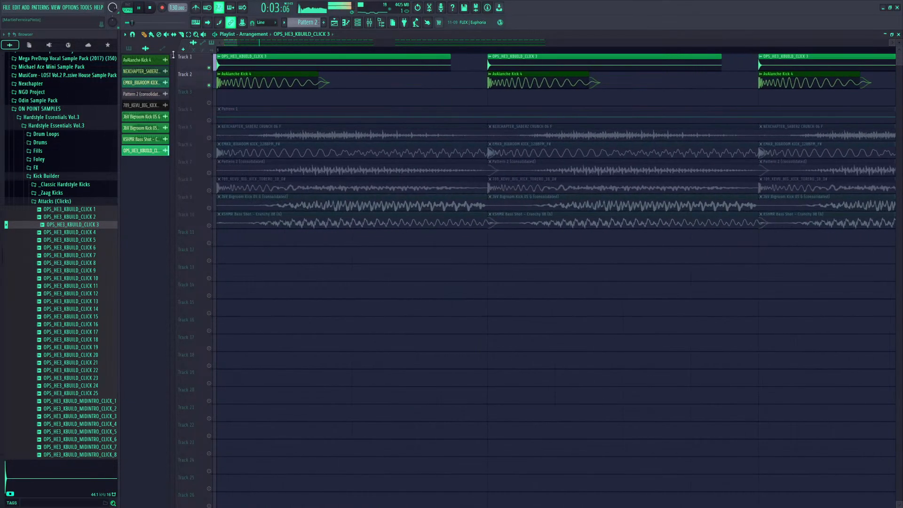
{"action": "left_click", "coordinate": [82, 232]}
{"action": "left_click_drag", "start_coordinate": [148, 186], "coordinate": [235, 61]}
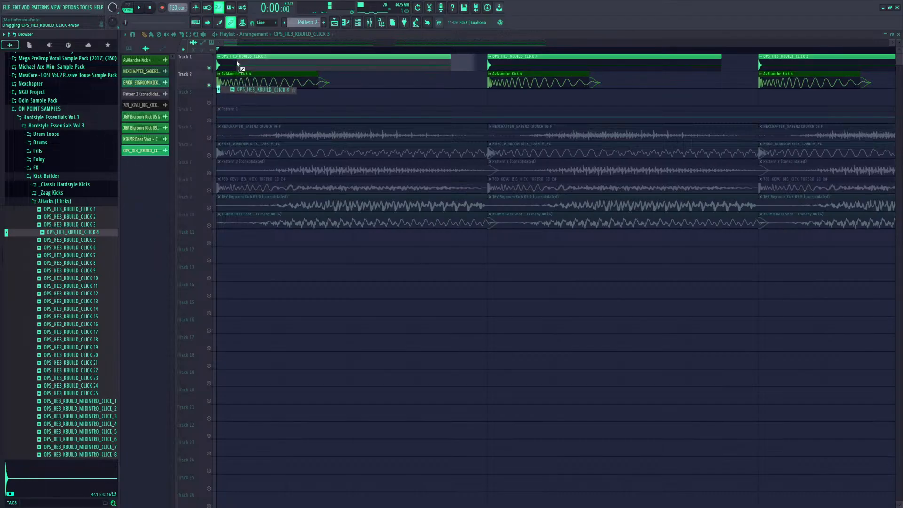
{"action": "key", "text": "space"}
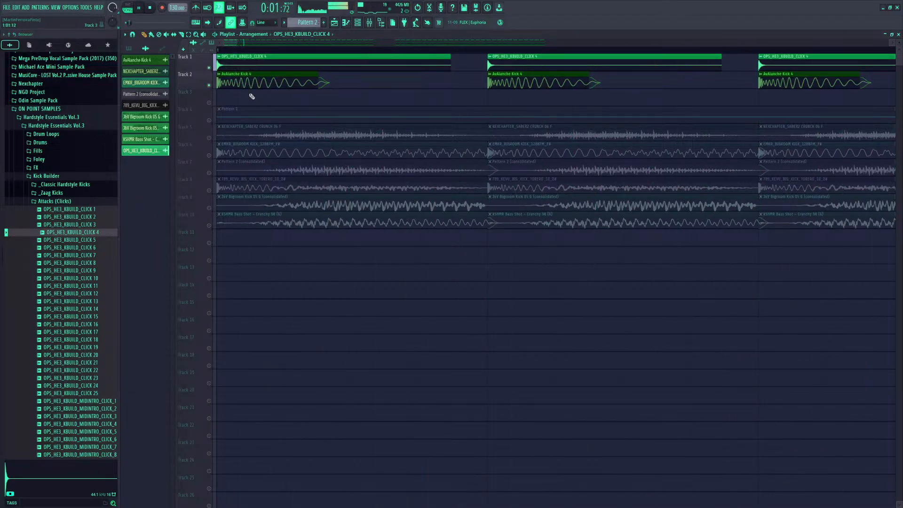
{"action": "left_click", "coordinate": [422, 55]}
{"action": "left_click_drag", "start_coordinate": [454, 61], "coordinate": [239, 58]}
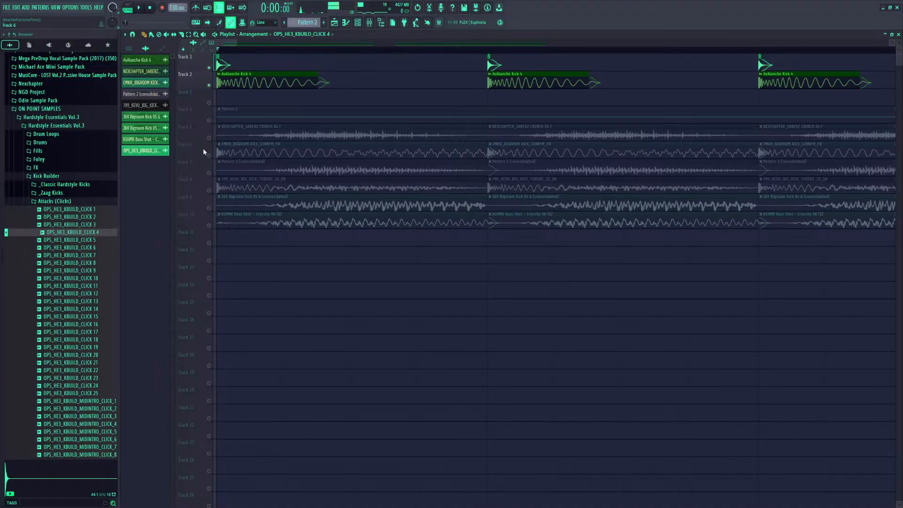
Look into the Attacks (Lasers) folder, and audition the last click samples and MIDINTRO_CLICK sounds in Attacks (Clicks)
{"action": "left_click", "coordinate": [63, 201]}
{"action": "left_click", "coordinate": [62, 208]}
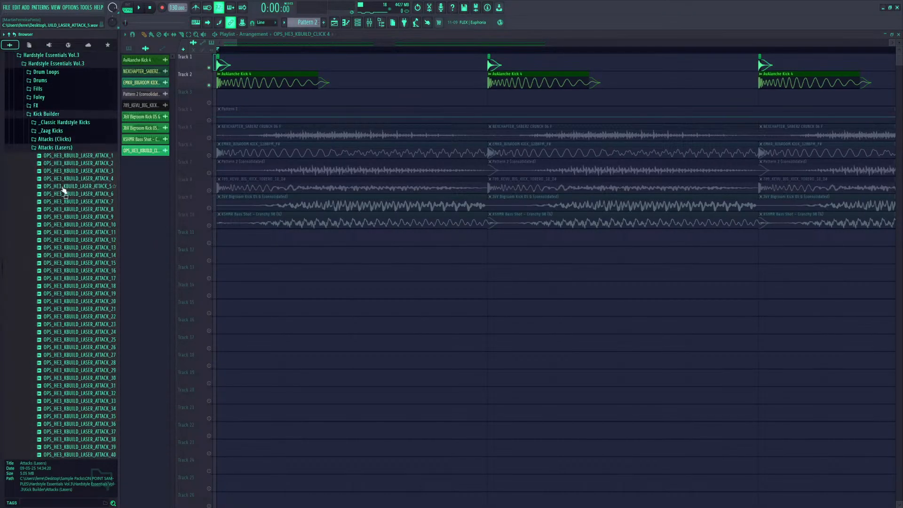
{"action": "left_click", "coordinate": [64, 148]}
{"action": "left_click", "coordinate": [53, 140]}
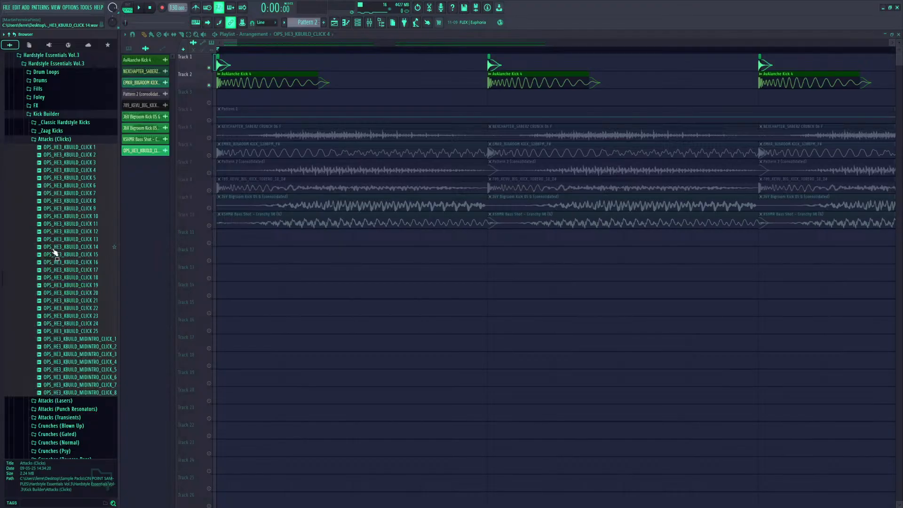
{"action": "left_click", "coordinate": [61, 324]}
{"action": "left_click", "coordinate": [66, 340]}
{"action": "left_click", "coordinate": [69, 356]}
{"action": "left_click", "coordinate": [68, 362]}
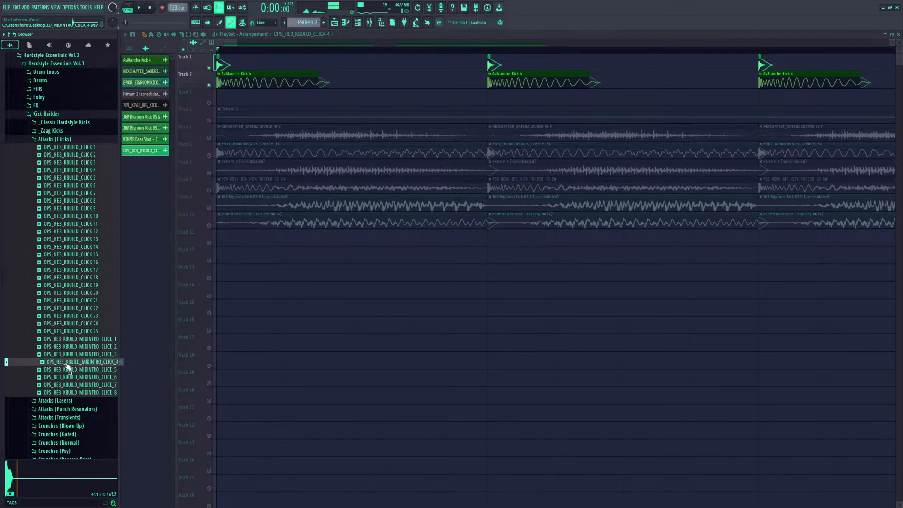
{"action": "left_click", "coordinate": [65, 370]}
{"action": "left_click", "coordinate": [67, 384]}
{"action": "left_click", "coordinate": [67, 392]}
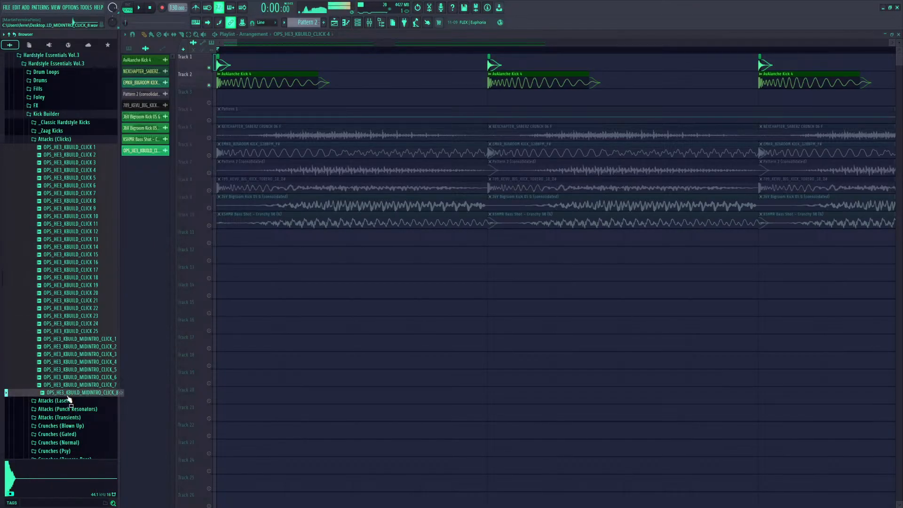
Audition samples in the Attacks (Lasers) and Attacks (Punch Resonators) folders, including LASER_ATTACK_29, RESONATOR_11_E and RESONATOR_28_A
{"action": "left_click", "coordinate": [68, 400]}
{"action": "left_click", "coordinate": [84, 194]}
{"action": "scroll", "coordinate": [84, 194], "scroll_direction": "down", "scroll_amount": 6}
{"action": "left_click", "coordinate": [73, 216]}
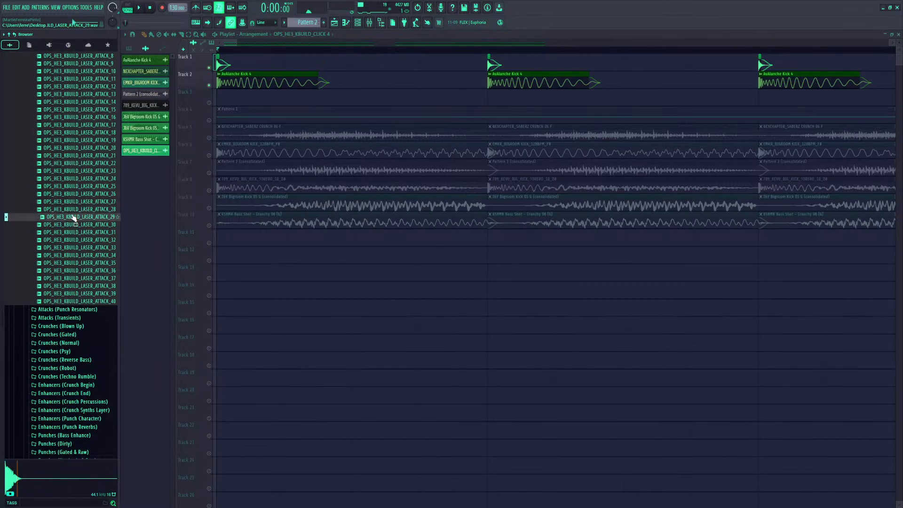
{"action": "scroll", "coordinate": [76, 217], "scroll_direction": "down", "scroll_amount": 3}
{"action": "left_click", "coordinate": [72, 233]}
{"action": "left_click", "coordinate": [72, 231]}
{"action": "scroll", "coordinate": [73, 226], "scroll_direction": "down", "scroll_amount": 6}
{"action": "left_click", "coordinate": [72, 211]}
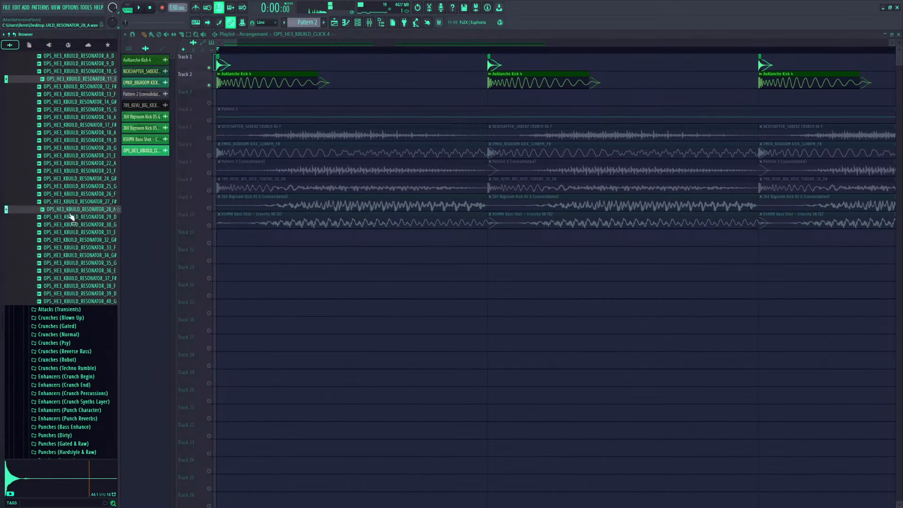
Open the Attacks (Transients) folder and audition several of the first nine transient samples, ending with ATTACK_TRANSIENT_1
{"action": "scroll", "coordinate": [72, 216], "scroll_direction": "down", "scroll_amount": 3}
{"action": "left_click", "coordinate": [70, 233]}
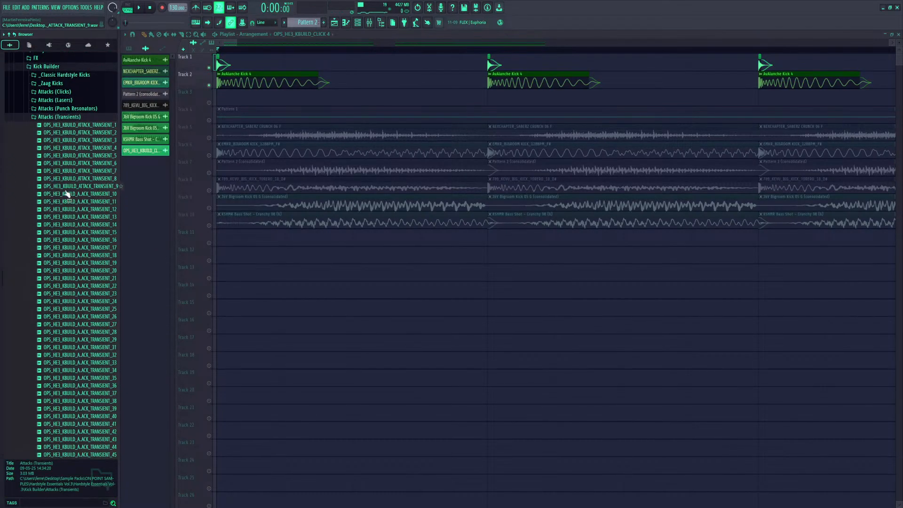
{"action": "left_click", "coordinate": [70, 185]}
{"action": "left_click", "coordinate": [69, 165]}
{"action": "left_click", "coordinate": [69, 148]}
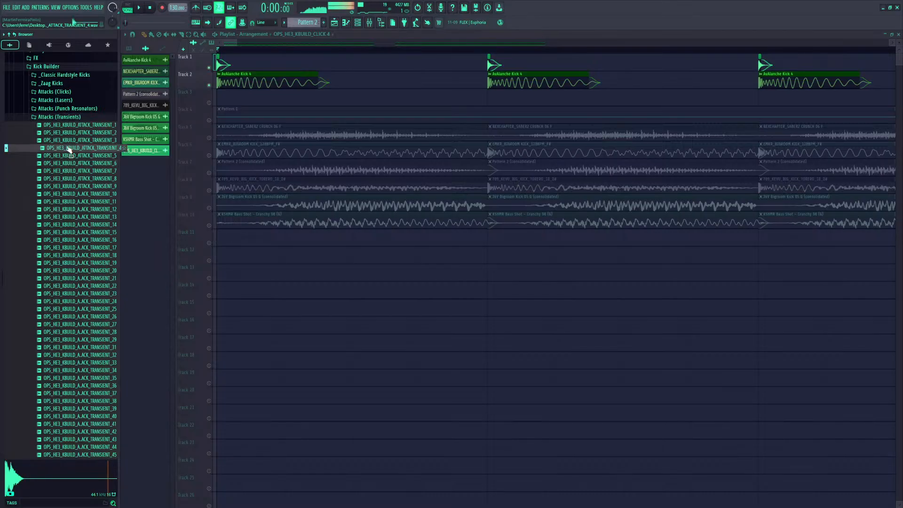
{"action": "left_click", "coordinate": [67, 134]}
{"action": "left_click", "coordinate": [66, 127]}
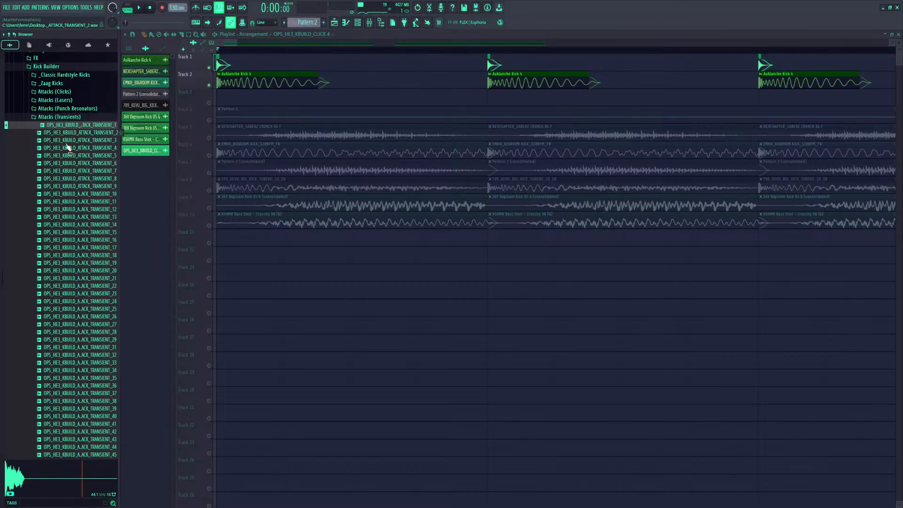
Place OPS_HE3_KBUILD_ATTACK_TRANSIENT_1 at the start of the empty Track 3
{"action": "scroll", "coordinate": [68, 149], "scroll_direction": "down", "scroll_amount": 4}
{"action": "scroll", "coordinate": [68, 198], "scroll_direction": "up", "scroll_amount": 6}
{"action": "left_click_drag", "start_coordinate": [78, 202], "coordinate": [223, 95]}
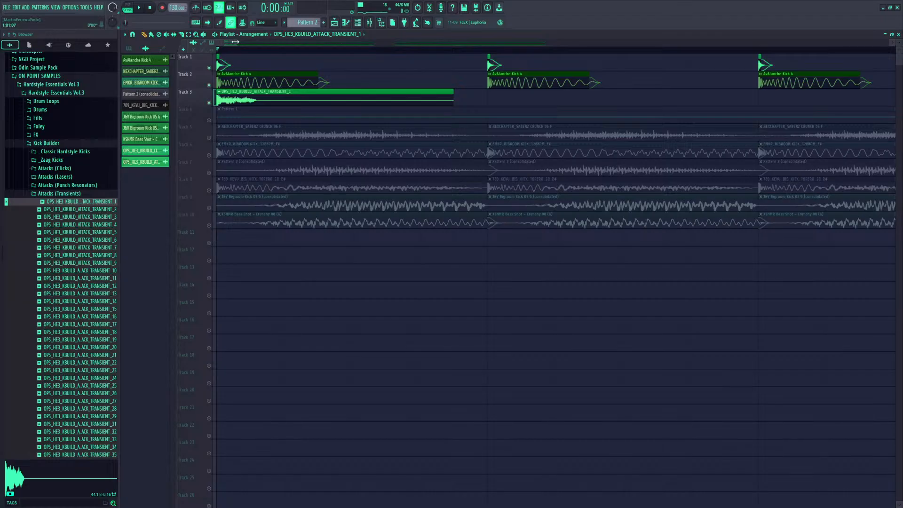
Repeat the transient clip on every beat of Track 3 in both kick sections, starting at bars 1 and 9
{"action": "left_click_drag", "start_coordinate": [235, 42], "coordinate": [490, 43]}
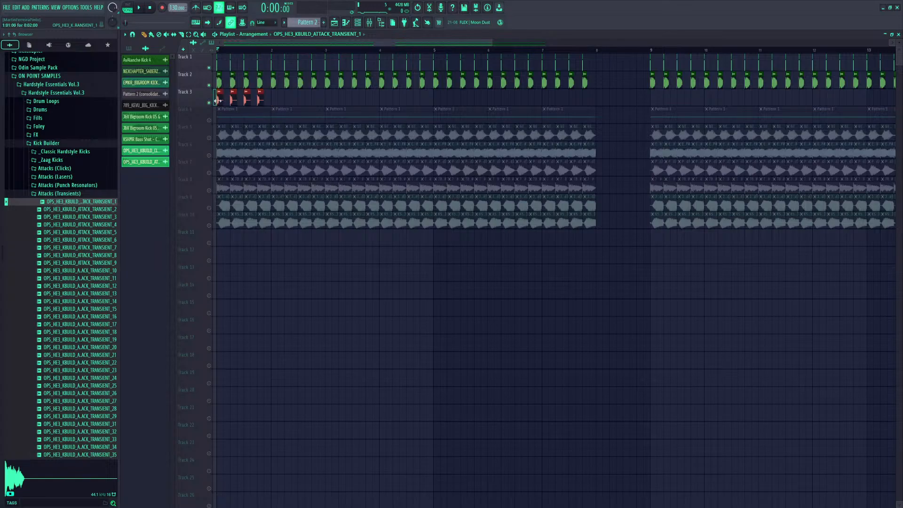
{"action": "left_click_drag", "start_coordinate": [322, 87], "coordinate": [230, 104]}
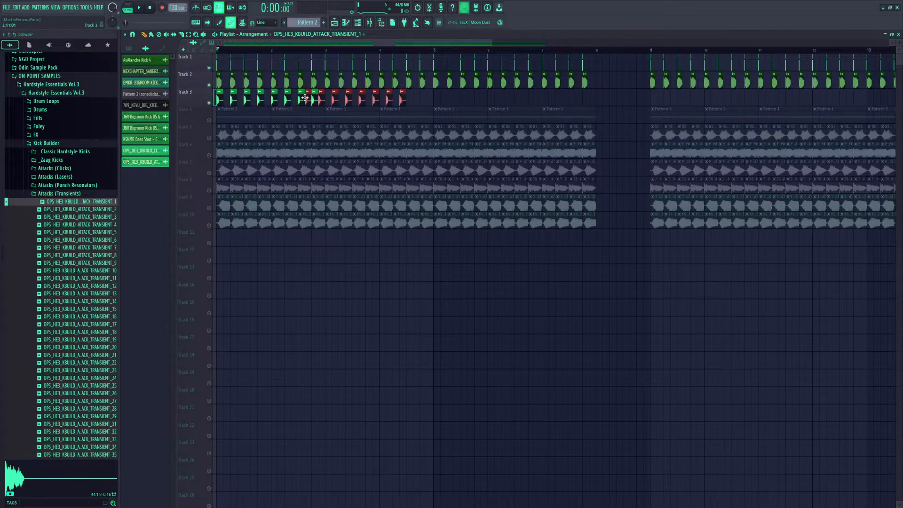
{"action": "left_click_drag", "start_coordinate": [429, 102], "coordinate": [365, 102]}
{"action": "left_click_drag", "start_coordinate": [445, 102], "coordinate": [438, 102]}
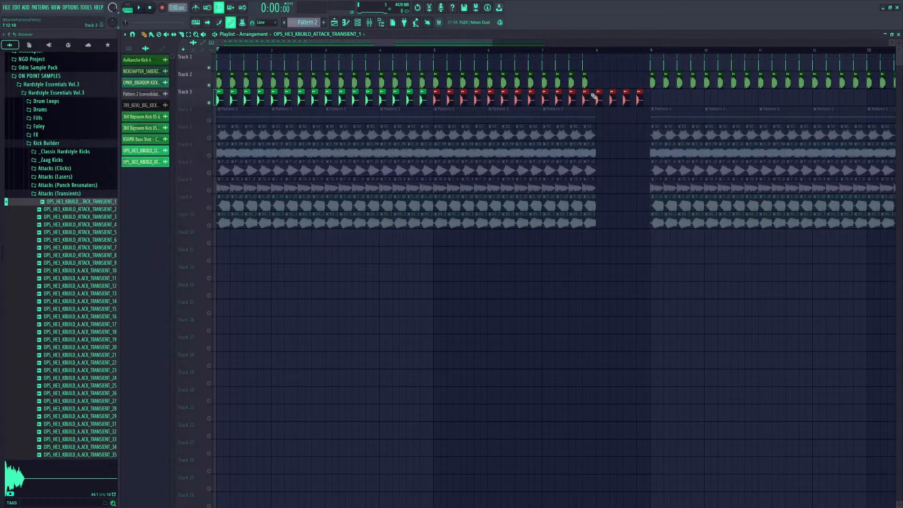
{"action": "key", "text": "space"}
{"action": "right_click", "coordinate": [599, 98]}
{"action": "left_click_drag", "start_coordinate": [604, 101], "coordinate": [652, 99]}
{"action": "key", "text": "space"}
Open the sample settings of the Track 3 transient clip and play the arrangement with the new layer
{"action": "double_click", "coordinate": [363, 103]}
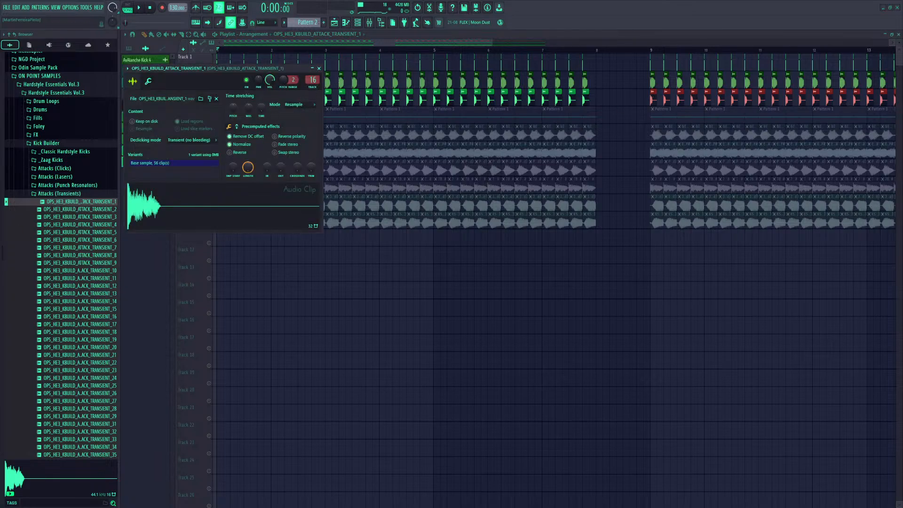
{"action": "key", "text": "space"}
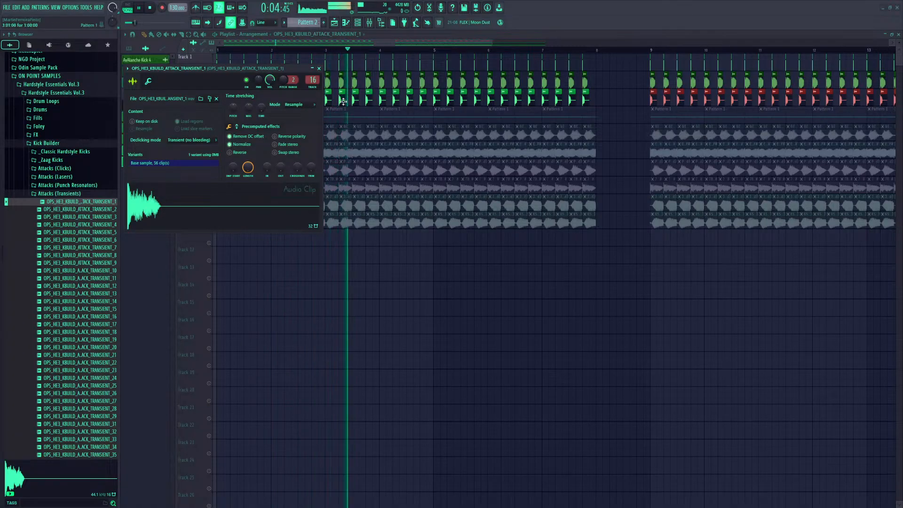
{"action": "key", "text": "Escape"}
{"action": "key", "text": "space"}
Isolate Track 3, restore all tracks to active, and play the full layered kick from the start
{"action": "right_click", "coordinate": [209, 102]}
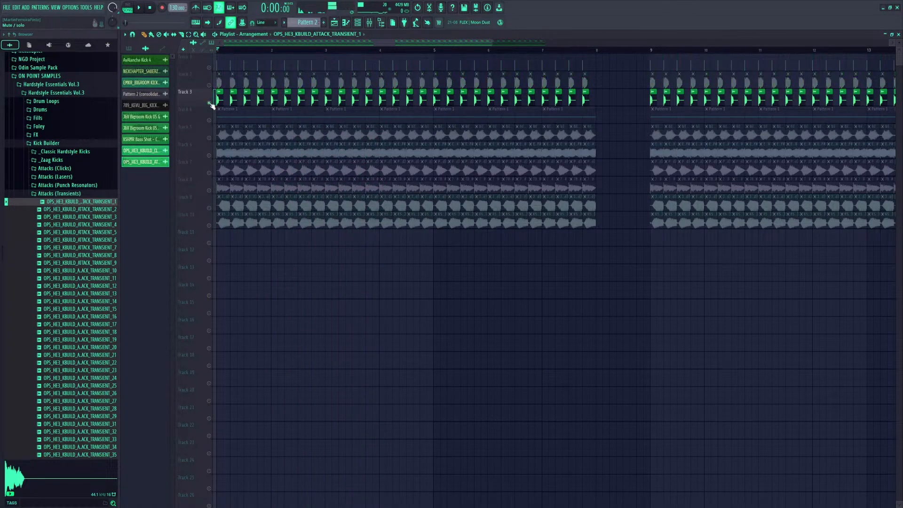
{"action": "right_click", "coordinate": [209, 103]}
{"action": "key", "text": "space"}
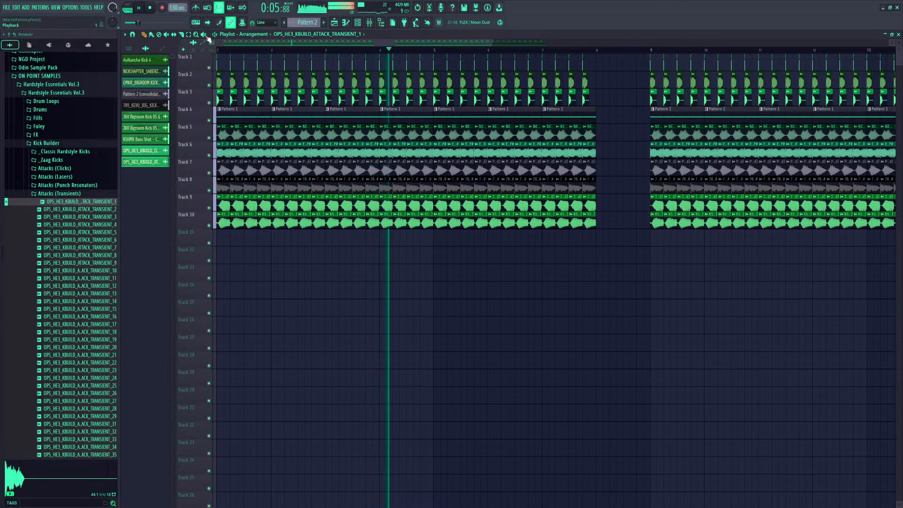
{"action": "key", "text": "space"}
{"action": "scroll", "coordinate": [230, 52], "scroll_direction": "up", "scroll_amount": 4}
{"action": "left_click", "coordinate": [231, 50]}
{"action": "key", "text": "space"}
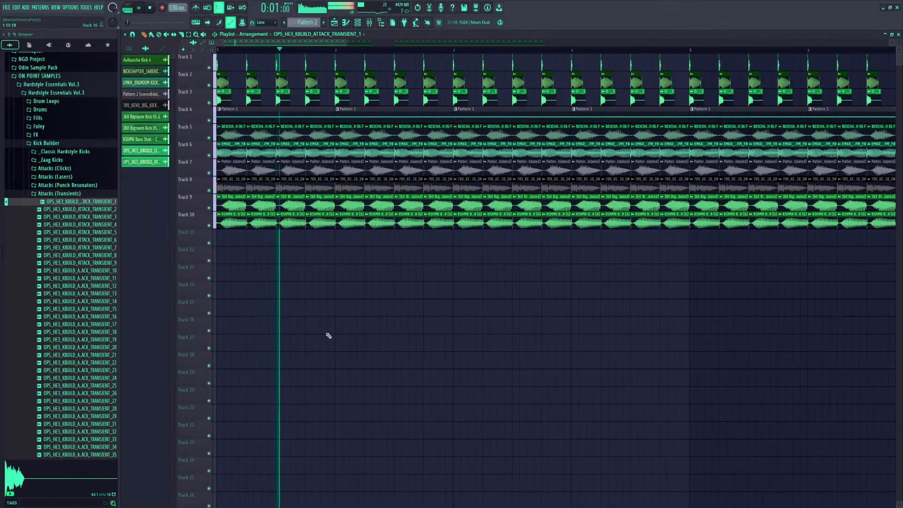
{"action": "left_click_drag", "start_coordinate": [344, 44], "coordinate": [241, 44]}
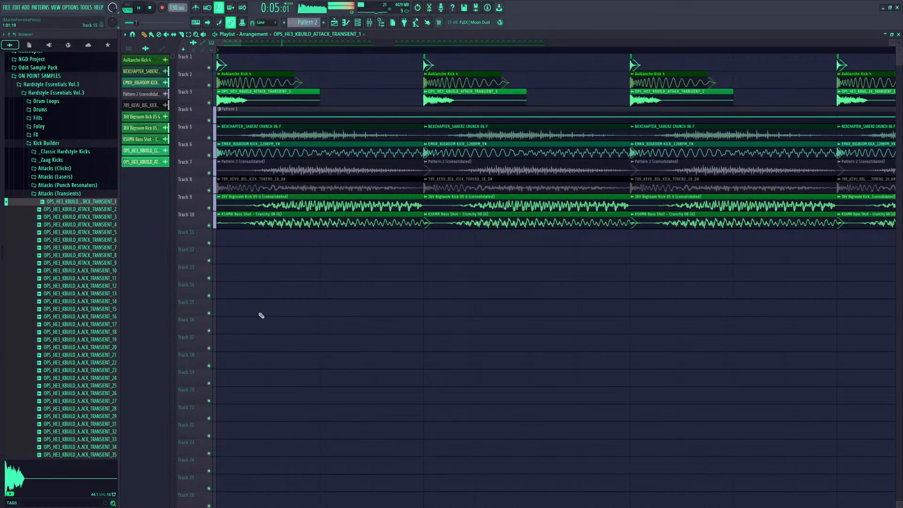
Try ATTACK_TRANSIENT_10 and ATTACK_TRANSIENT_41 as the Track 3 sample, playing each with the full kick
{"action": "left_click", "coordinate": [93, 211]}
{"action": "left_click", "coordinate": [84, 271]}
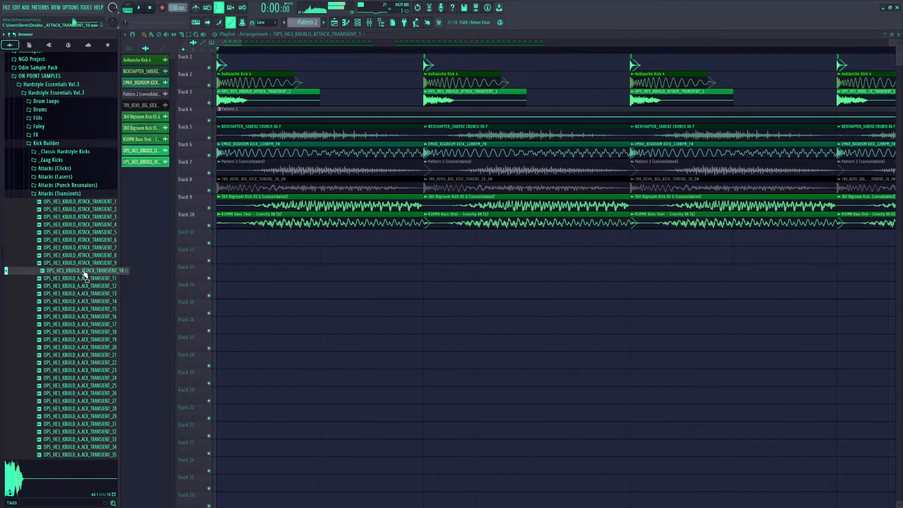
{"action": "left_click_drag", "start_coordinate": [108, 262], "coordinate": [231, 98]}
{"action": "key", "text": "space"}
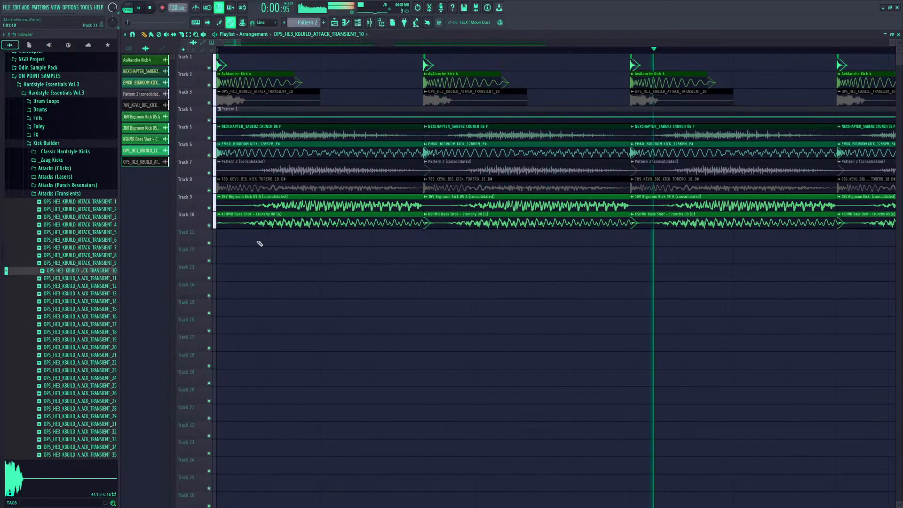
{"action": "scroll", "coordinate": [50, 390], "scroll_direction": "down", "scroll_amount": 6}
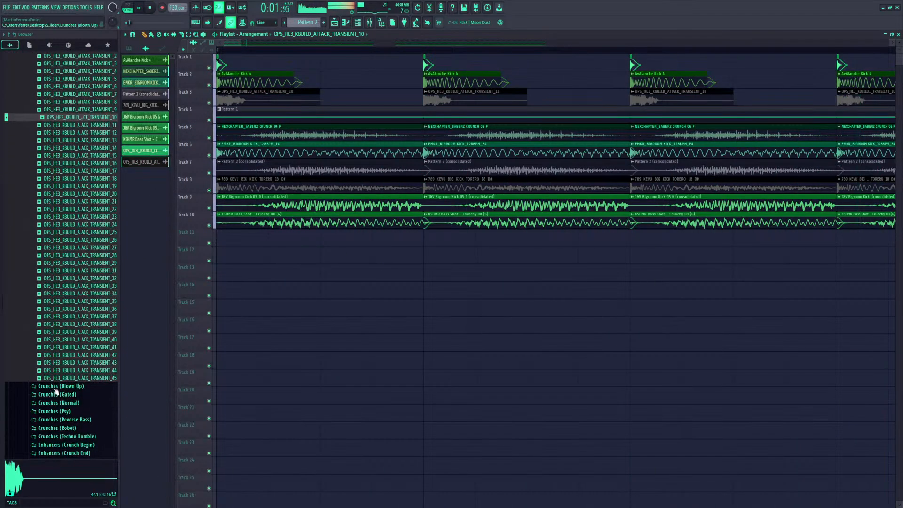
{"action": "left_click", "coordinate": [64, 348]}
{"action": "key", "text": "space"}
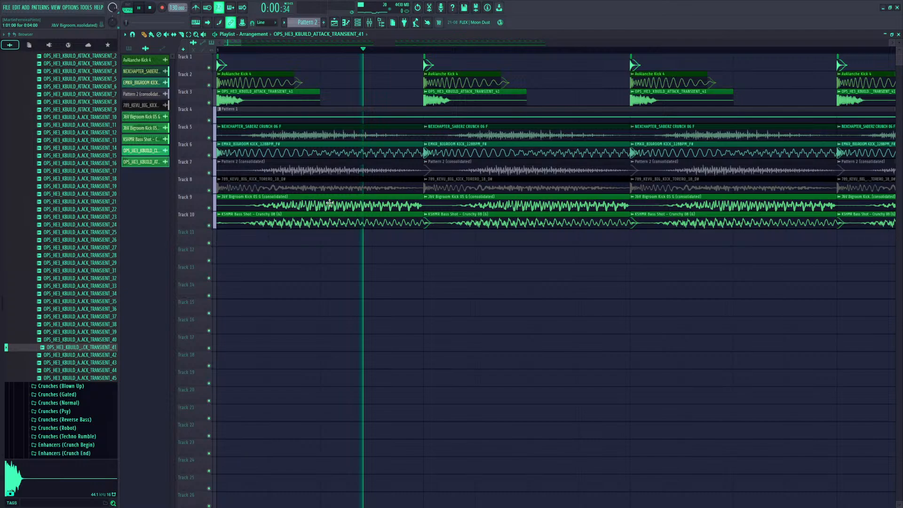
Try ATTACK_TRANSIENT_43 and ATTACK_TRANSIENT_44 as the Track 3 sample, playing each with the full kick
{"action": "key", "text": "space"}
{"action": "left_click", "coordinate": [67, 364]}
{"action": "left_click_drag", "start_coordinate": [78, 367], "coordinate": [243, 101]}
{"action": "key", "text": "space"}
{"action": "key", "text": "space"}
{"action": "left_click", "coordinate": [75, 372]}
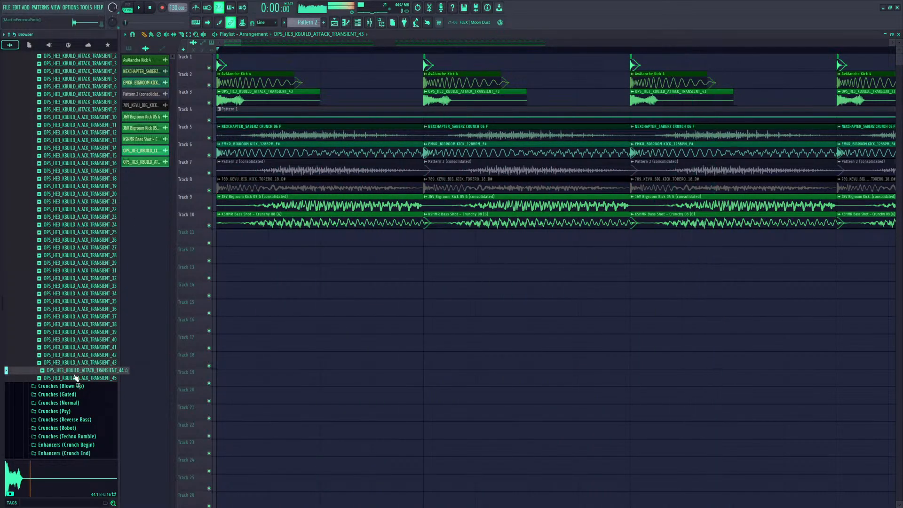
{"action": "left_click_drag", "start_coordinate": [74, 373], "coordinate": [242, 102]}
{"action": "key", "text": "space"}
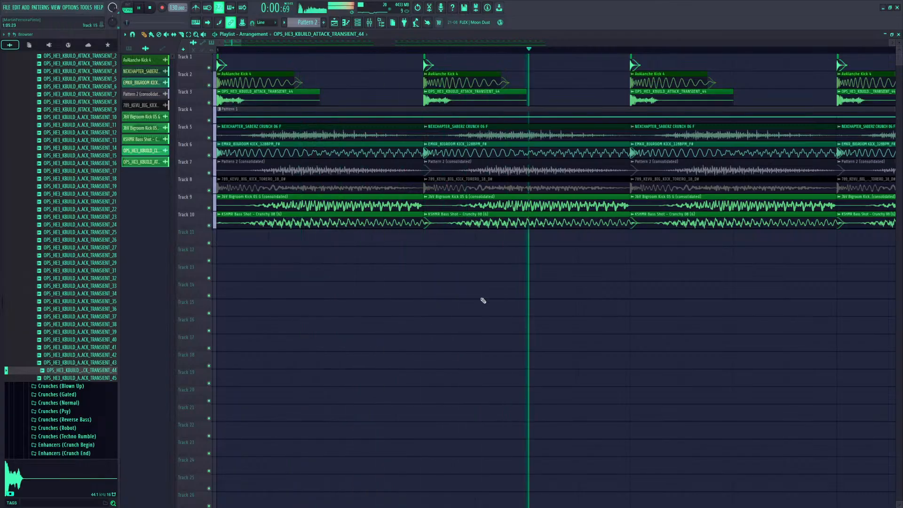
Try ATTACK_TRANSIENT_45 and ATTACK_TRANSIENT_42 as the Track 3 sample, playing each in context
{"action": "key", "text": "space"}
{"action": "left_click", "coordinate": [78, 378]}
{"action": "left_click_drag", "start_coordinate": [78, 378], "coordinate": [242, 102]}
{"action": "key", "text": "space"}
{"action": "key", "text": "space"}
{"action": "left_click_drag", "start_coordinate": [81, 355], "coordinate": [240, 100]}
{"action": "key", "text": "space"}
Try ATTACK_TRANSIENT_41, ATTACK_TRANSIENT_39 and ATTACK_TRANSIENT_38 as the Track 3 sample, playing them in context
{"action": "left_click", "coordinate": [80, 347]}
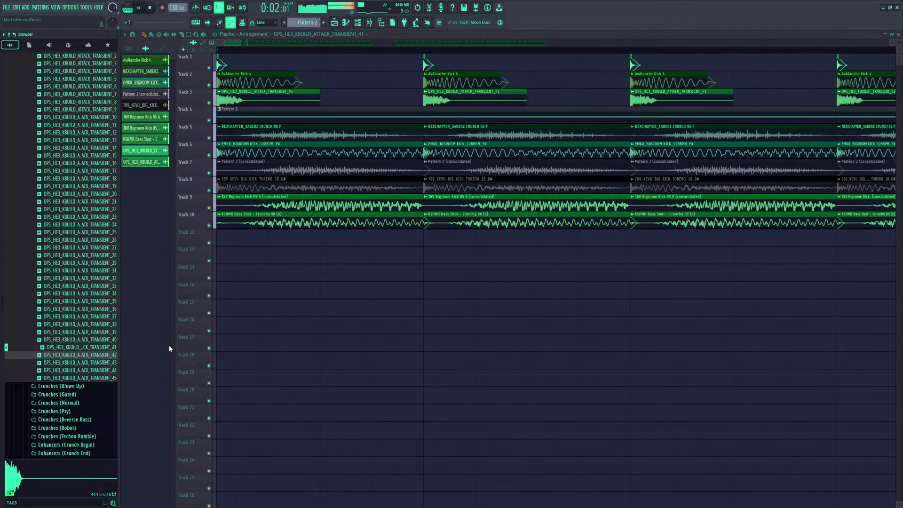
{"action": "left_click", "coordinate": [85, 339]}
{"action": "key", "text": "space"}
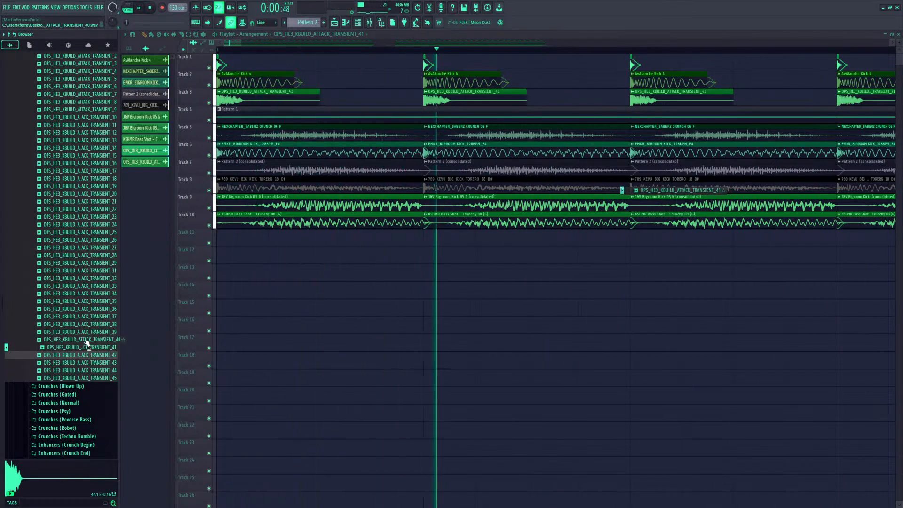
{"action": "left_click", "coordinate": [83, 331]}
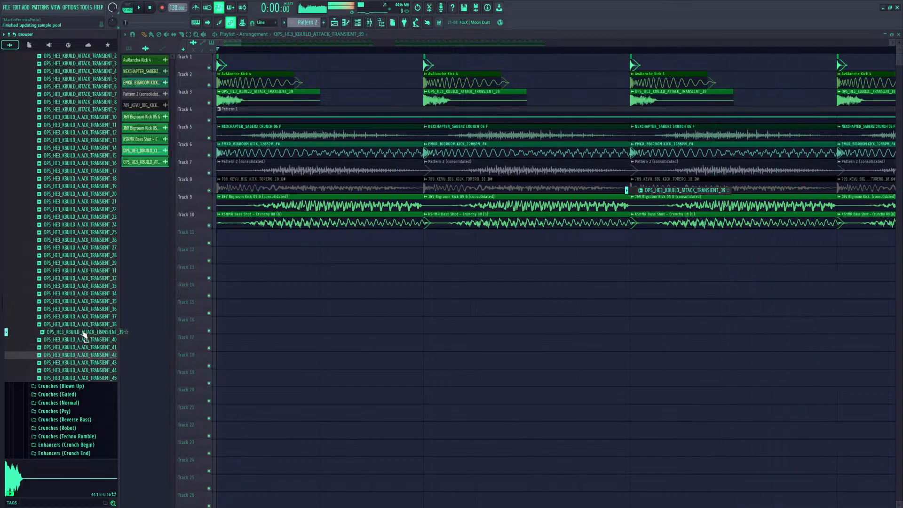
{"action": "key", "text": "space"}
{"action": "left_click", "coordinate": [82, 325]}
{"action": "key", "text": "space"}
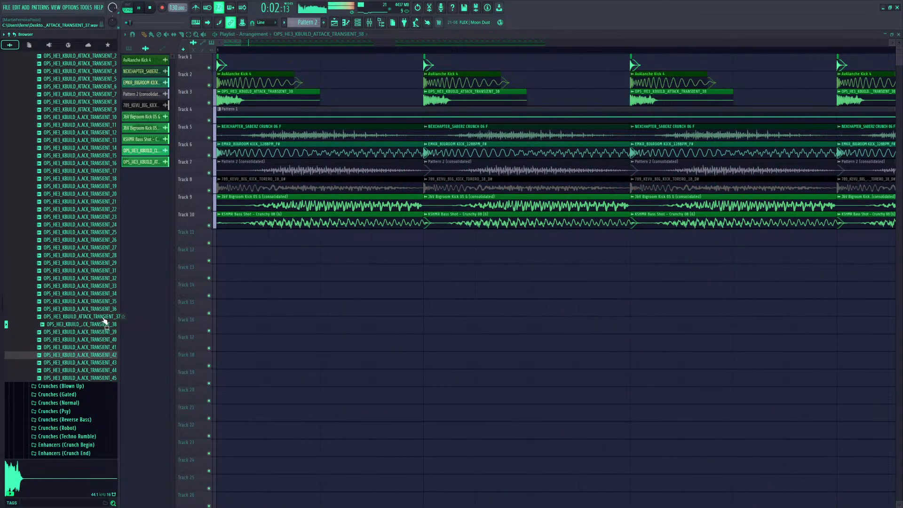
Compare ATTACK_TRANSIENT_32 in the mix and replace the Track 3 sample with ATTACK_TRANSIENT_31
{"action": "scroll", "coordinate": [104, 321], "scroll_direction": "down", "scroll_amount": 3}
{"action": "scroll", "coordinate": [94, 294], "scroll_direction": "up", "scroll_amount": 3}
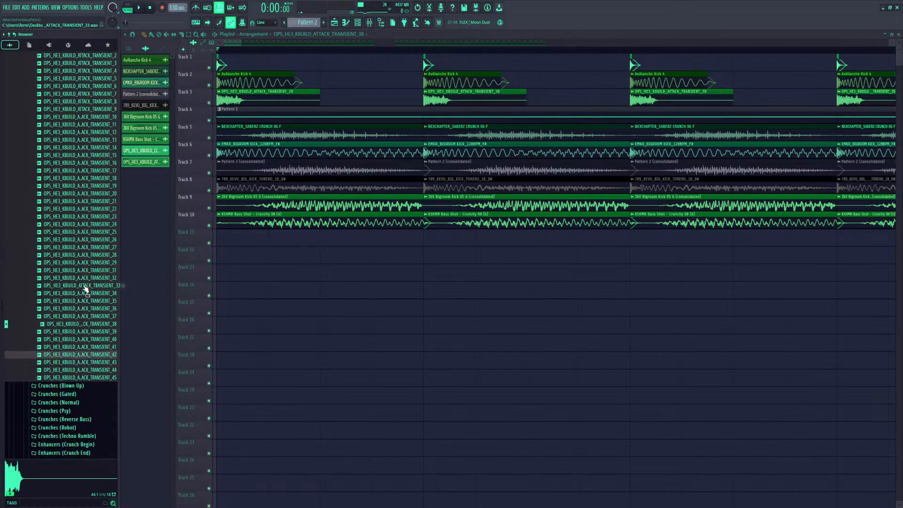
{"action": "key", "text": "space"}
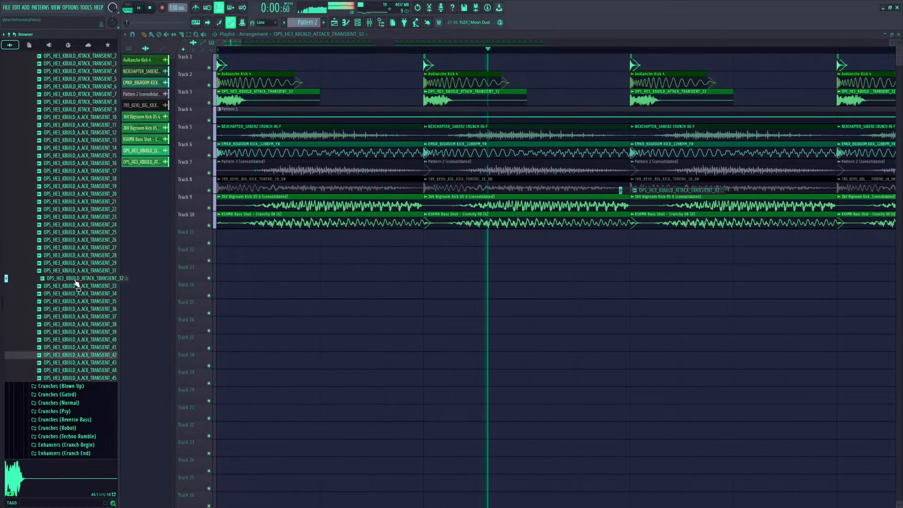
{"action": "left_click", "coordinate": [77, 271]}
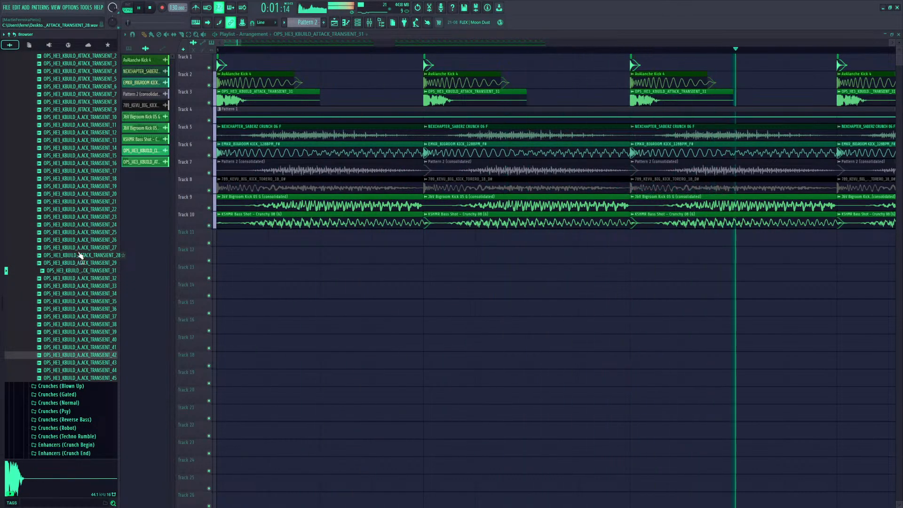
{"action": "key", "text": "space"}
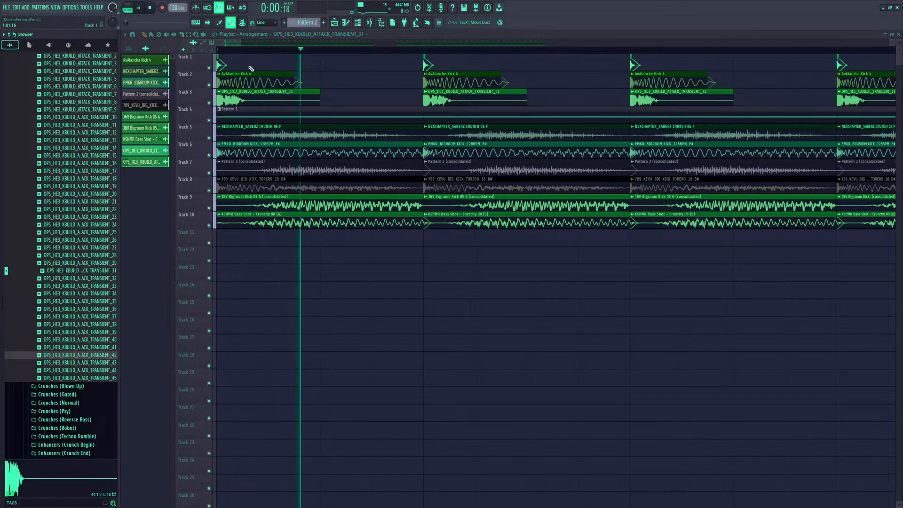
Shorten all Track 3 transient clips to their brief attack with a declicking fade at the end, and play the result
{"action": "left_click", "coordinate": [315, 89]}
{"action": "left_click_drag", "start_coordinate": [298, 96], "coordinate": [225, 97]}
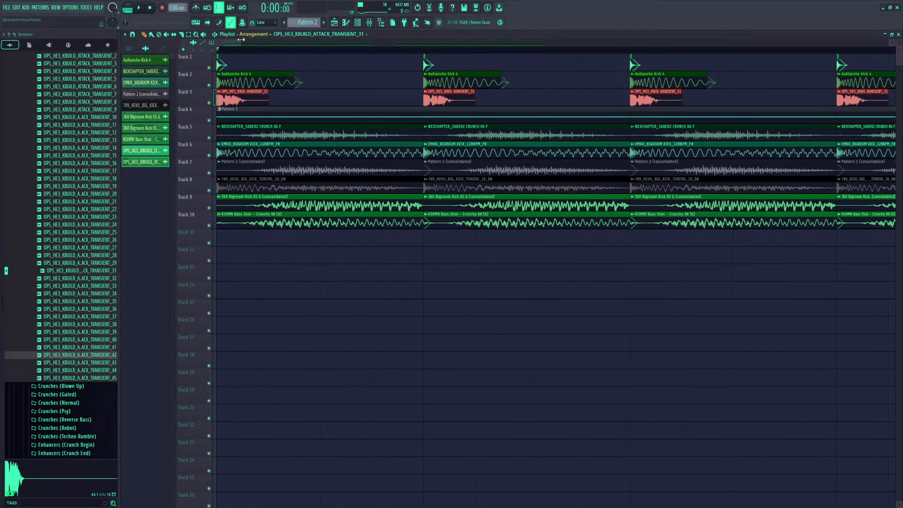
{"action": "left_click_drag", "start_coordinate": [241, 41], "coordinate": [236, 41]}
{"action": "double_click", "coordinate": [229, 93]}
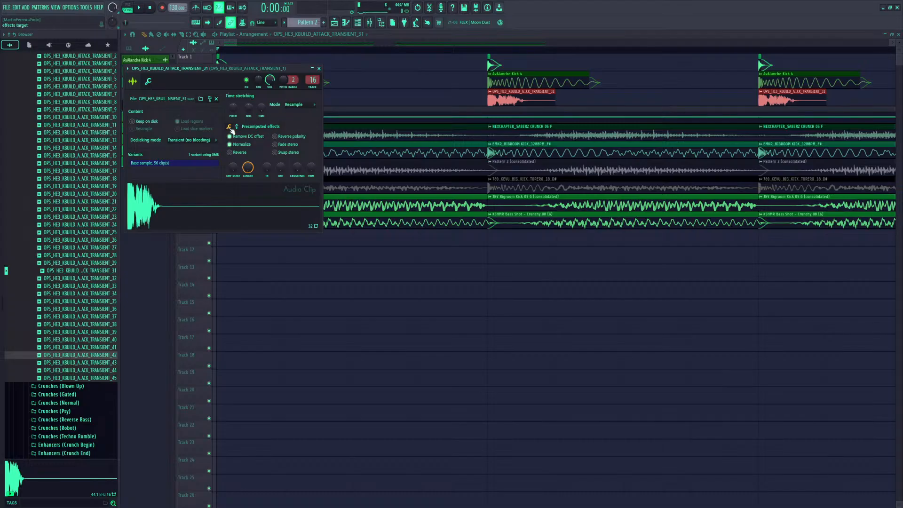
{"action": "left_click", "coordinate": [319, 68]}
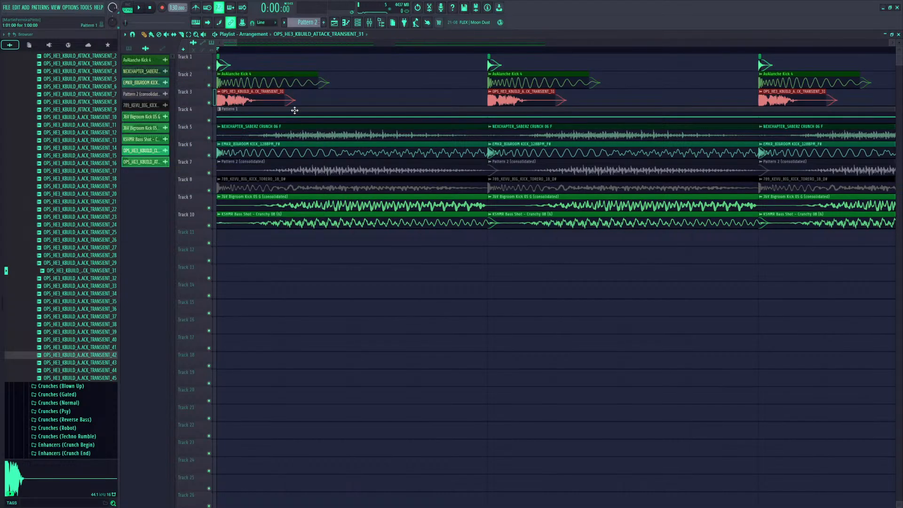
{"action": "left_click_drag", "start_coordinate": [272, 97], "coordinate": [228, 99]}
{"action": "key", "text": "space"}
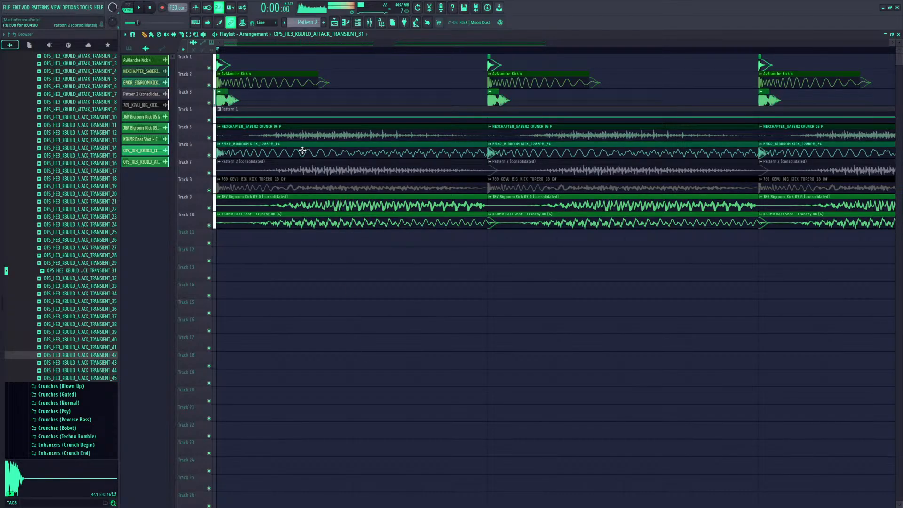
{"action": "key", "text": "space"}
{"action": "key", "text": "space"}
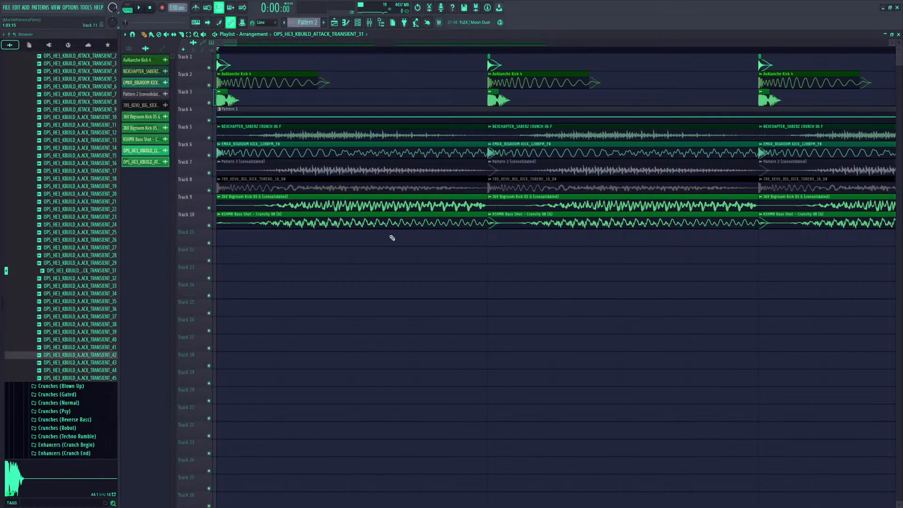
Listen to Tracks 10, 9 and 8 in solo one after another, and restore all tracks to active
{"action": "key", "text": "F5"}
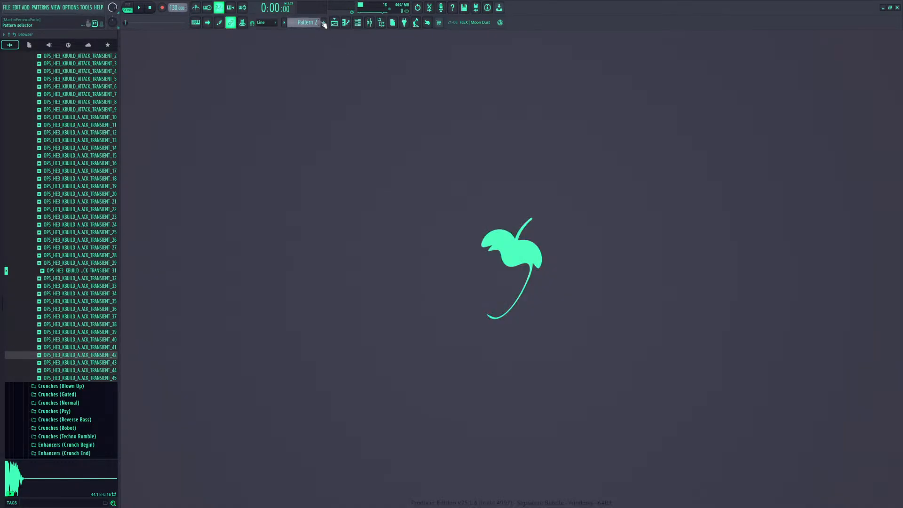
{"action": "key", "text": "F5"}
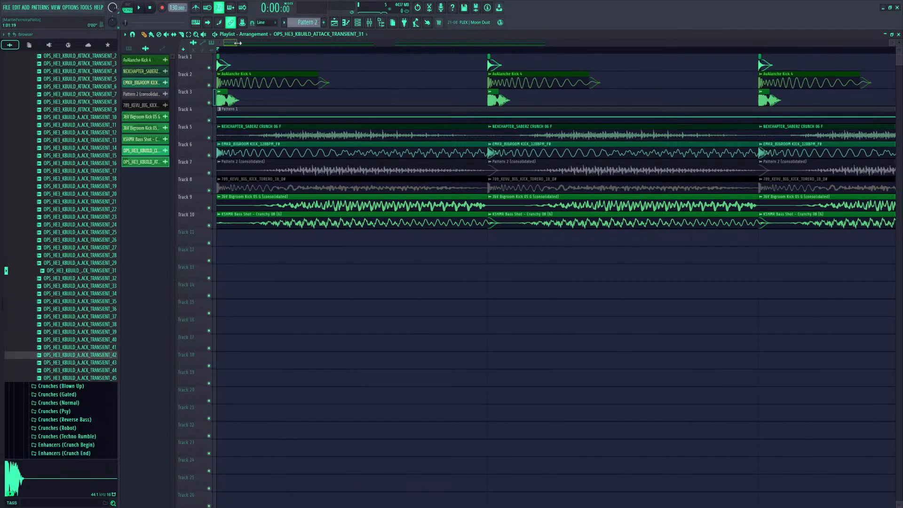
{"action": "left_click_drag", "start_coordinate": [238, 43], "coordinate": [329, 43]}
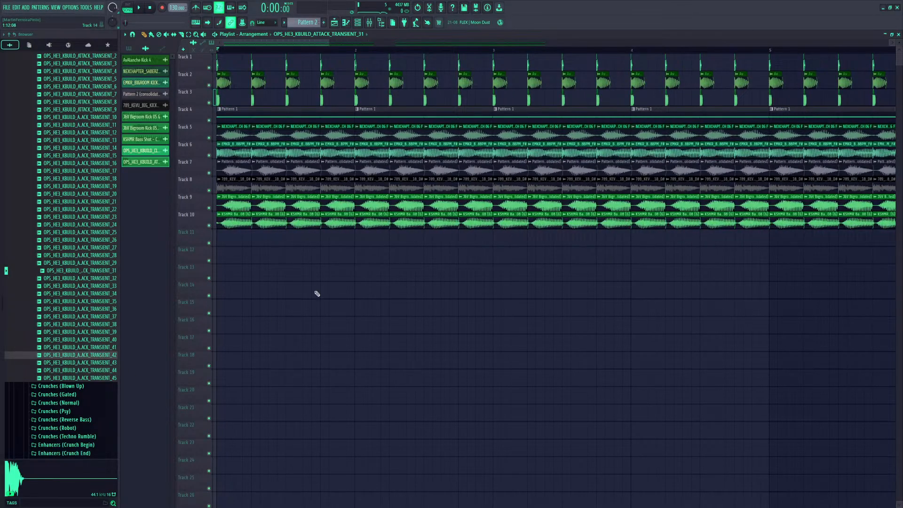
{"action": "left_click", "coordinate": [209, 225], "text": "ctrl"}
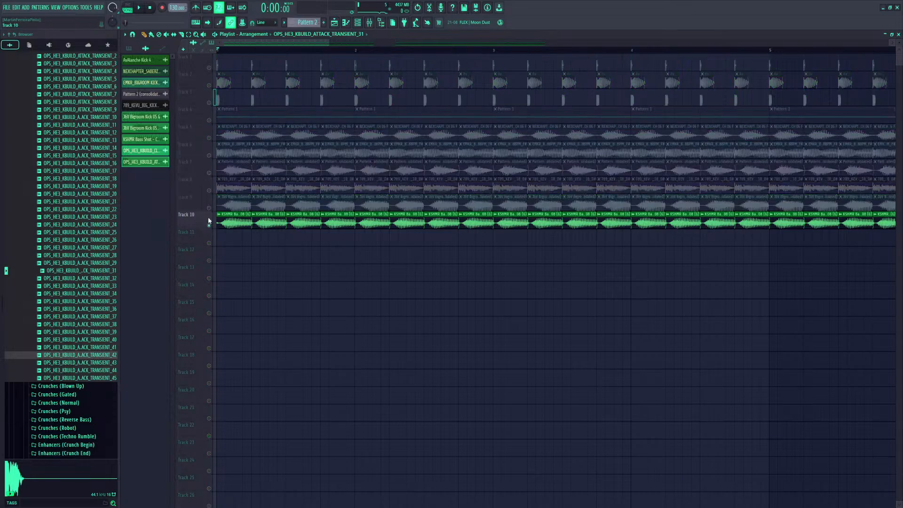
{"action": "key", "text": "space"}
{"action": "left_click", "coordinate": [209, 208], "text": "ctrl"}
{"action": "key", "text": "space"}
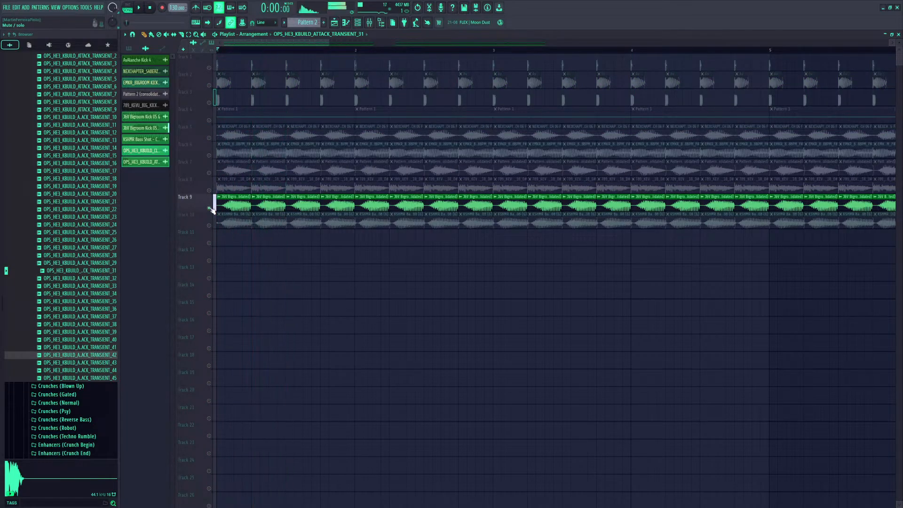
{"action": "left_click", "coordinate": [210, 190], "text": "ctrl"}
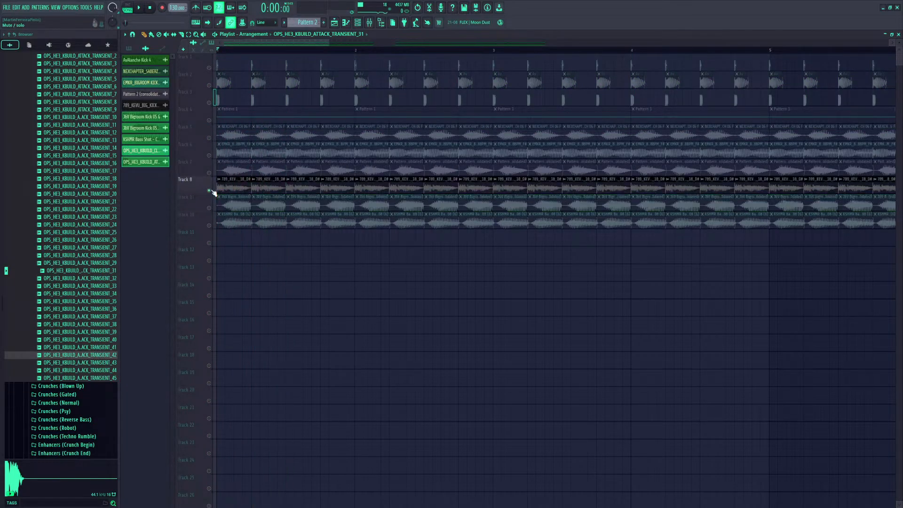
{"action": "key", "text": "space"}
{"action": "key", "text": "space"}
{"action": "left_click", "coordinate": [210, 190]}
{"action": "left_click", "coordinate": [211, 226], "text": "ctrl"}
{"action": "left_click", "coordinate": [210, 226], "text": "ctrl"}
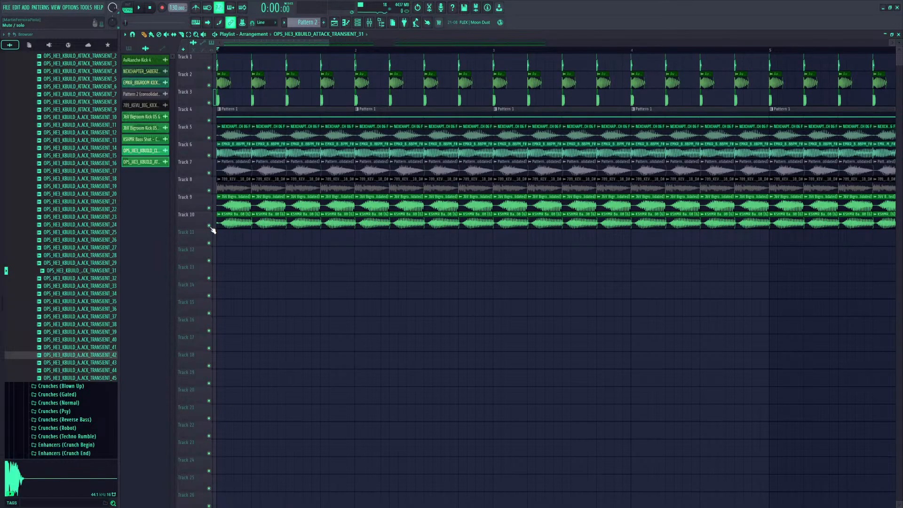
Mute Tracks 10, 8 and 7 and play the remaining kick layers together
{"action": "left_click", "coordinate": [210, 226]}
{"action": "left_click", "coordinate": [209, 191]}
{"action": "left_click", "coordinate": [210, 173]}
{"action": "key", "text": "space"}
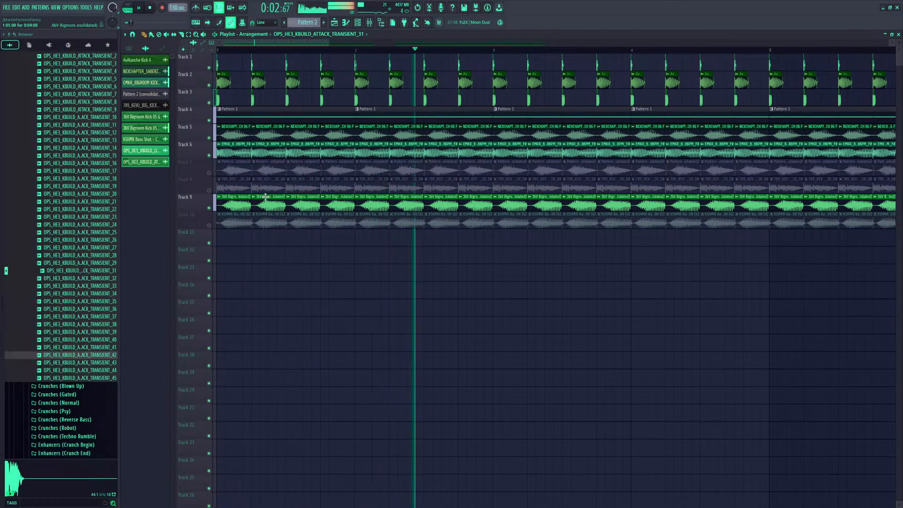
Bring Tracks 7, 8 and 10 back in one at a time, playing the kick after each addition
{"action": "key", "text": "space"}
{"action": "left_click", "coordinate": [209, 173]}
{"action": "key", "text": "space"}
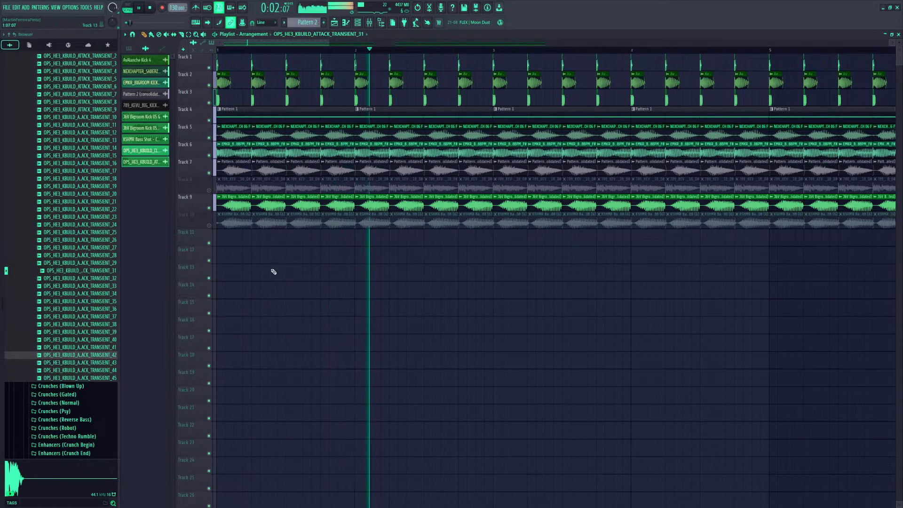
{"action": "key", "text": "space"}
{"action": "left_click", "coordinate": [209, 190]}
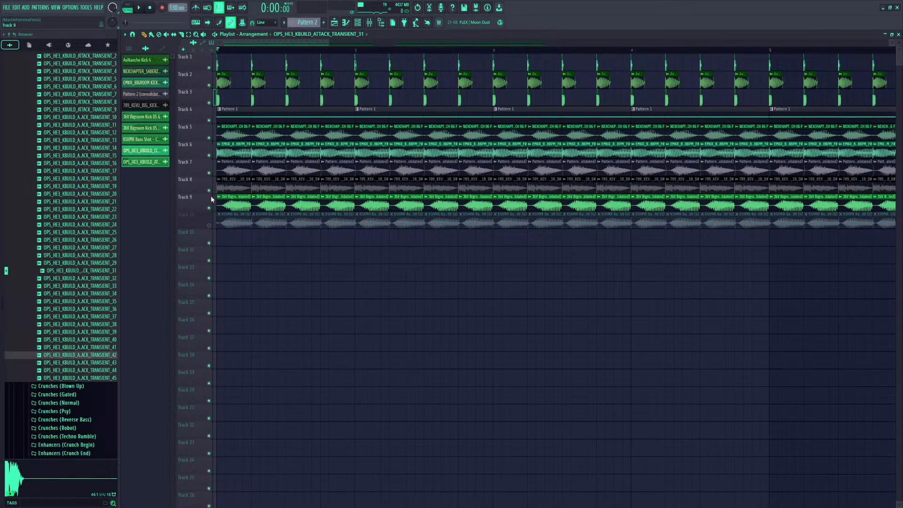
{"action": "key", "text": "space"}
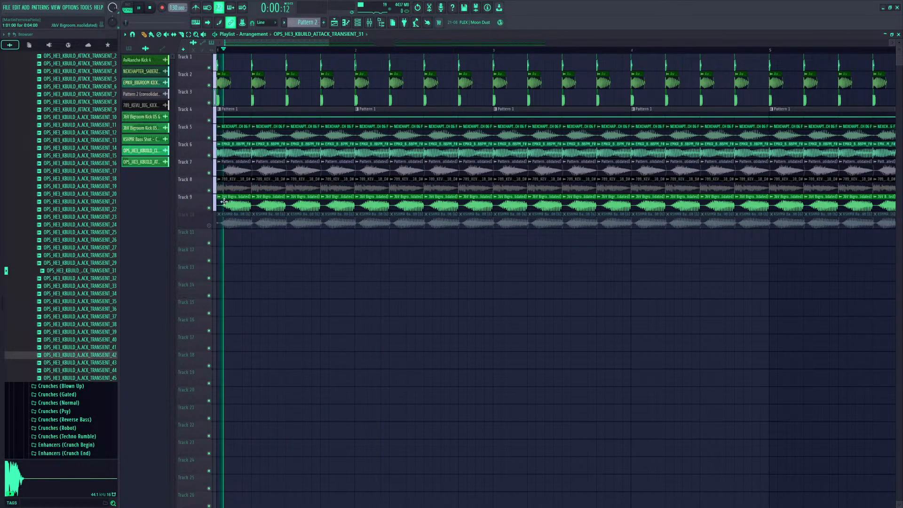
{"action": "key", "text": "space"}
{"action": "left_click", "coordinate": [210, 227]}
{"action": "key", "text": "space"}
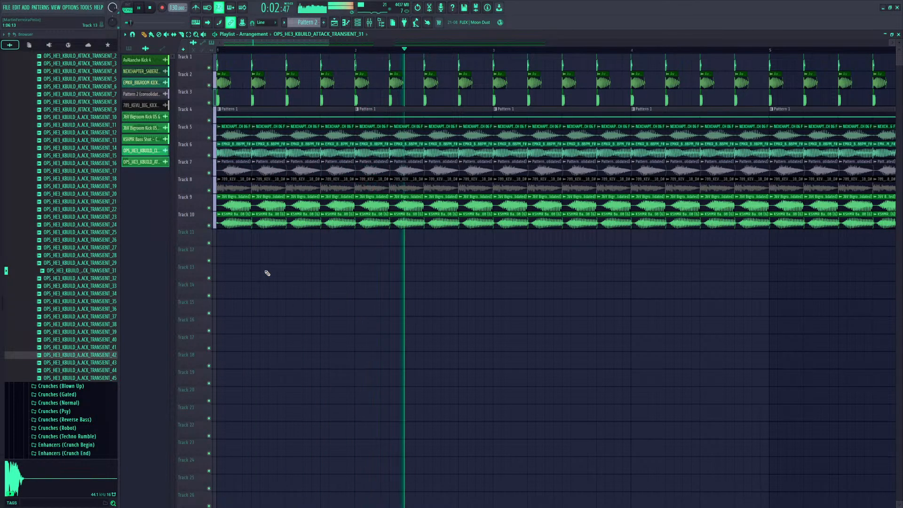
{"action": "key", "text": "space"}
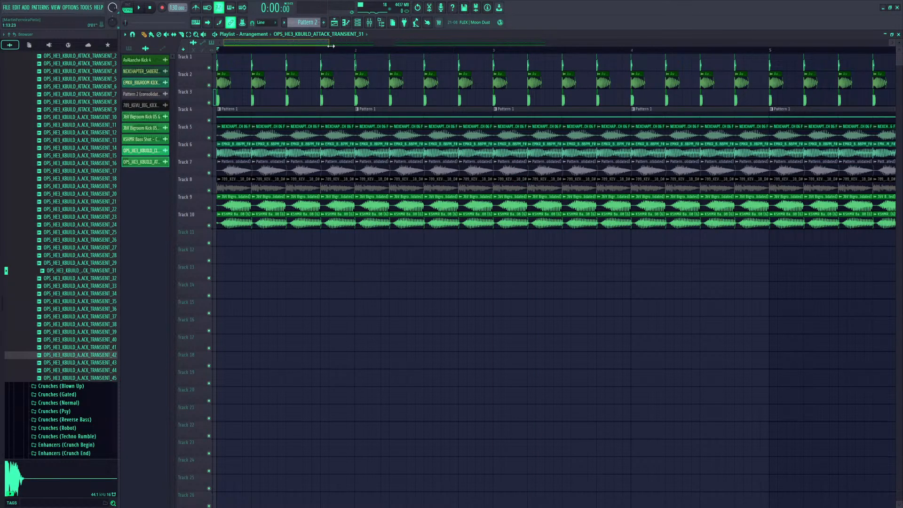
Collapse the Attacks (Transients) and Kick Builder folders in the sample browser and return to the playlist
{"action": "left_click_drag", "start_coordinate": [328, 42], "coordinate": [287, 70]}
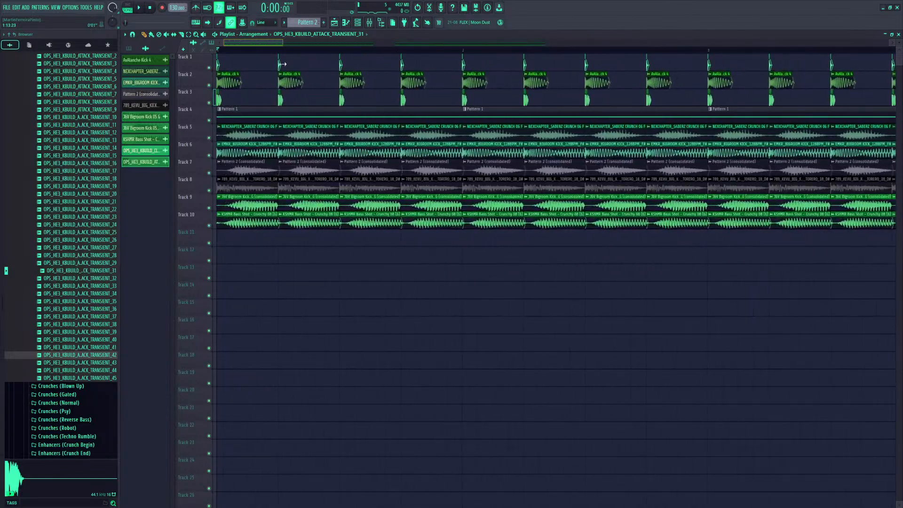
{"action": "key", "text": "F5"}
{"action": "scroll", "coordinate": [89, 186], "scroll_direction": "up", "scroll_amount": 10}
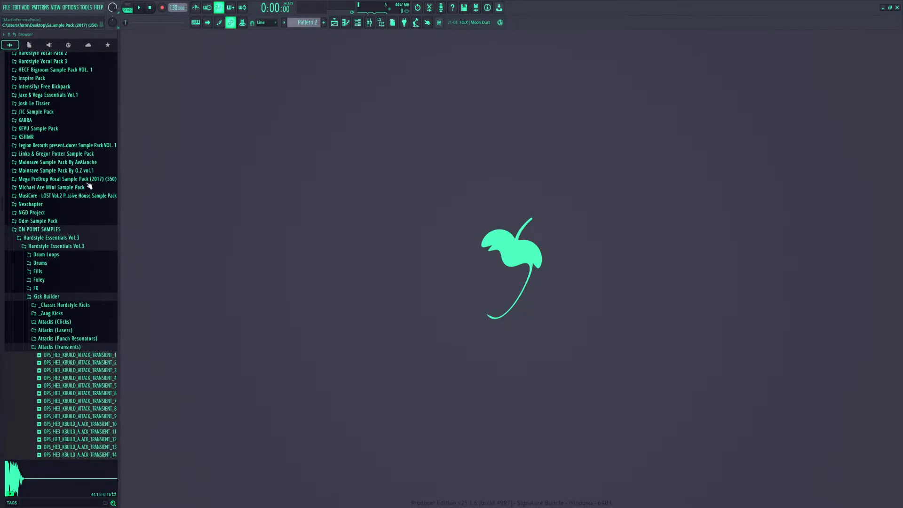
{"action": "left_click", "coordinate": [46, 347]}
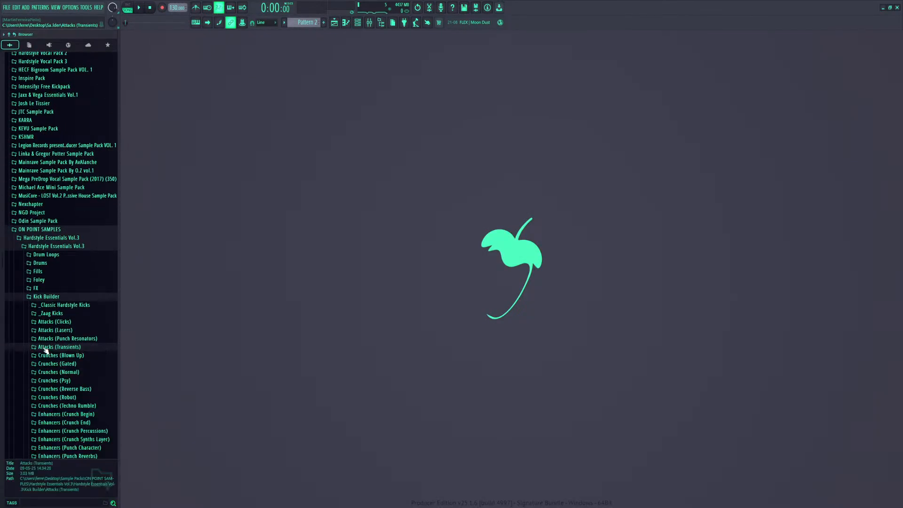
{"action": "left_click", "coordinate": [51, 297]}
{"action": "left_click", "coordinate": [336, 23]}
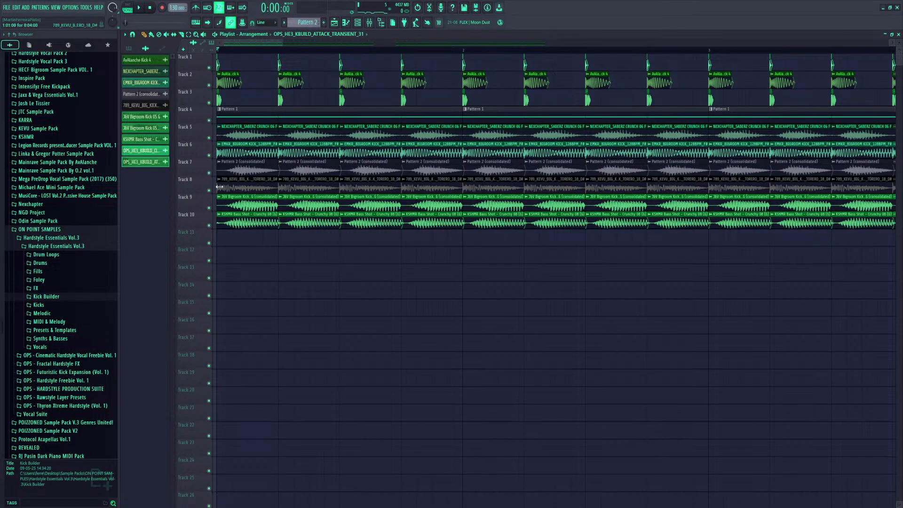
Check the Track 8 kick's sample settings, and move the Track 3 transient layer up to Track 2, above the AvAlanche kick
{"action": "double_click", "coordinate": [238, 186]}
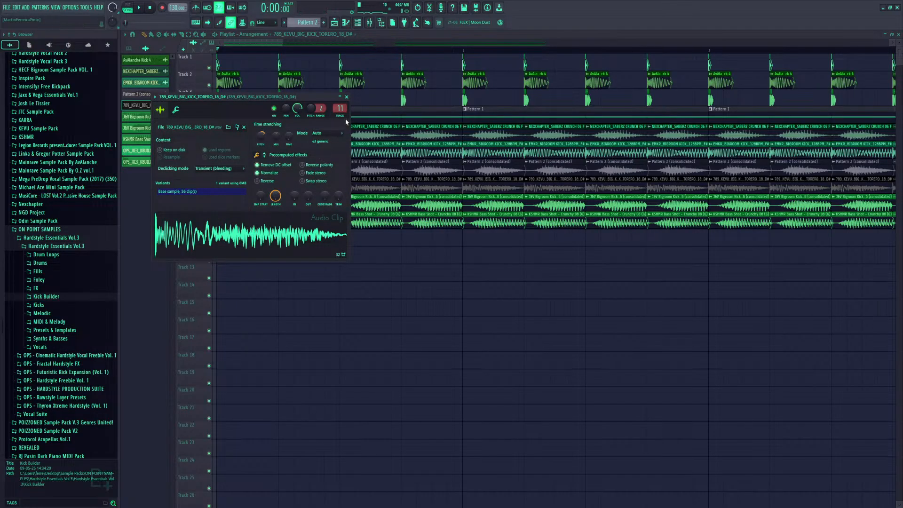
{"action": "left_click", "coordinate": [346, 97]}
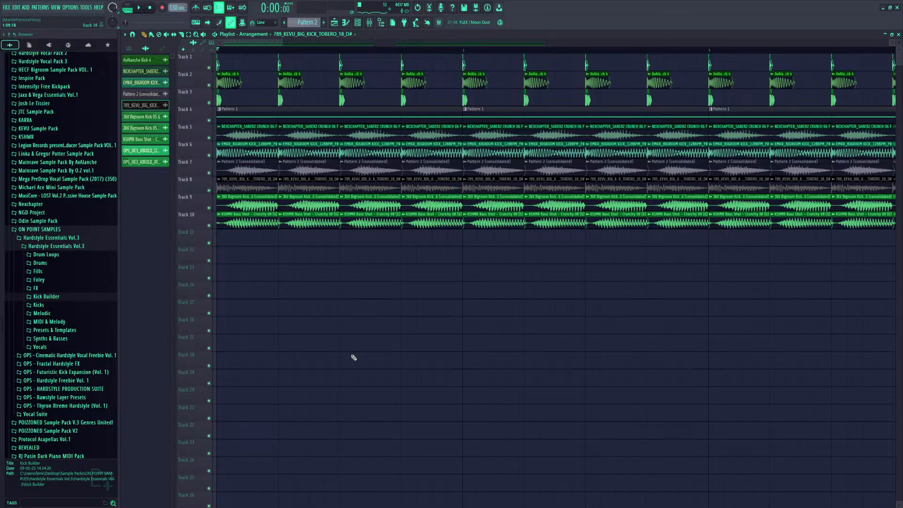
{"action": "left_click_drag", "start_coordinate": [283, 40], "coordinate": [731, 42]}
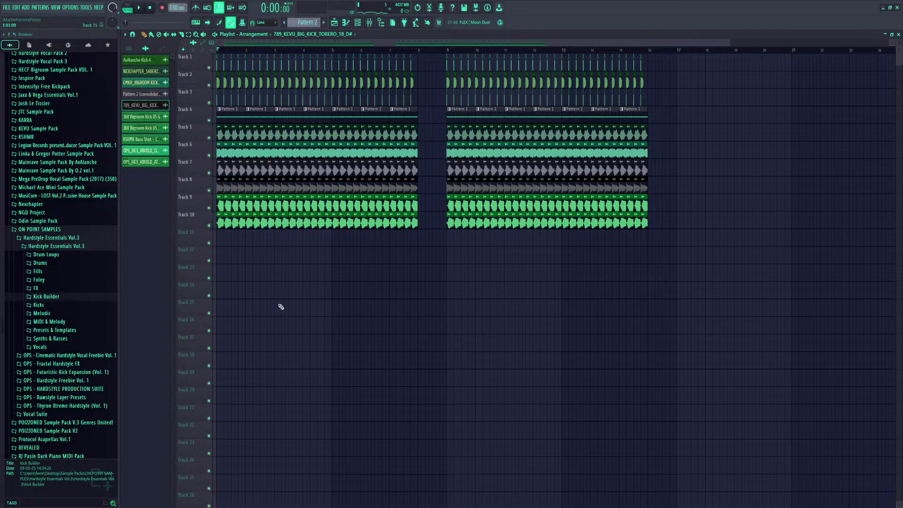
{"action": "left_click_drag", "start_coordinate": [202, 103], "coordinate": [202, 82]}
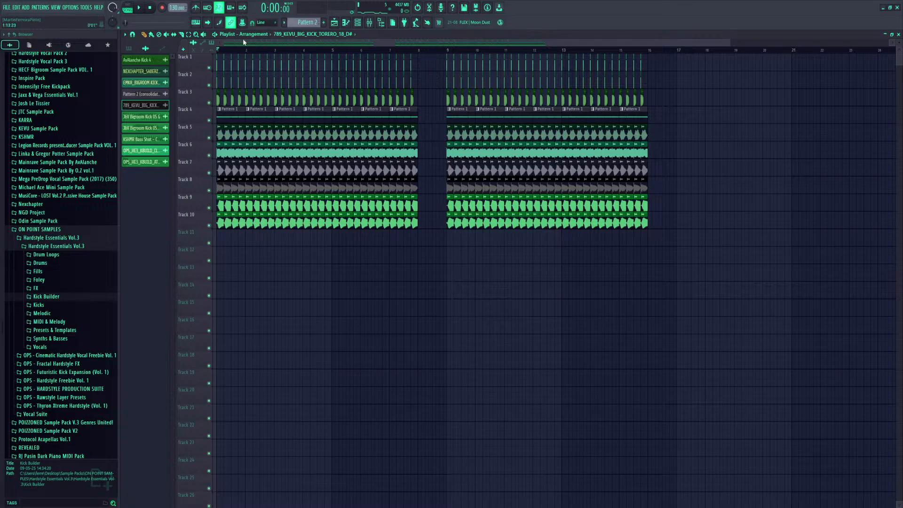
{"action": "left_click", "coordinate": [129, 48]}
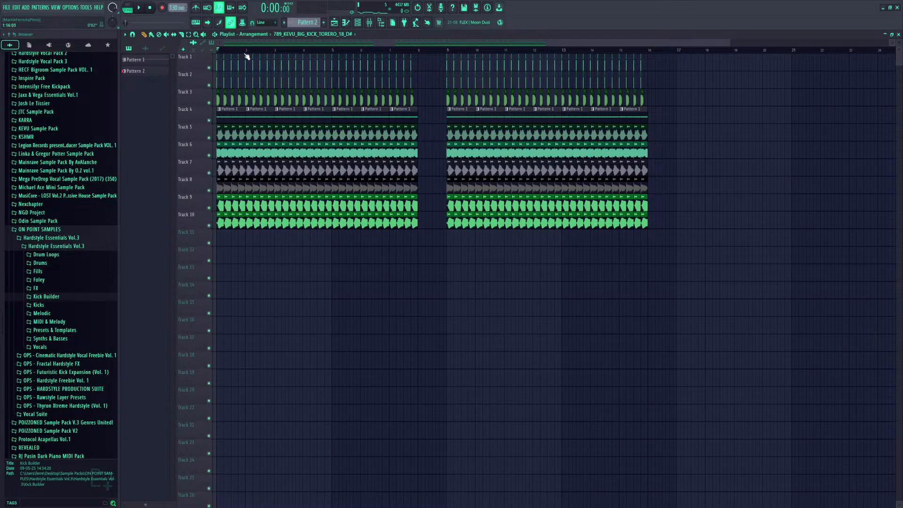
{"action": "scroll", "coordinate": [246, 56], "scroll_direction": "up", "scroll_amount": 3}
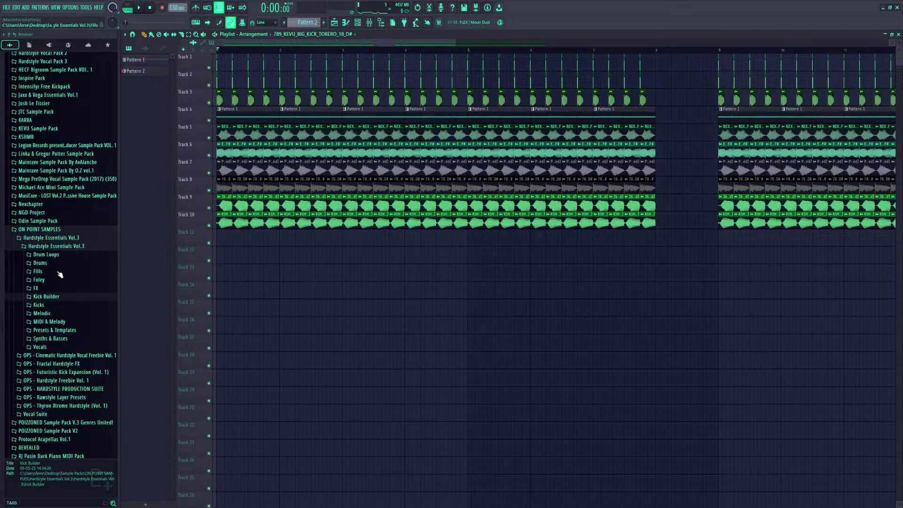
Open the TONAL KICKS folder inside KICKS of the Nexchapter x SaberZ Producer Pack vol 01
{"action": "left_click", "coordinate": [39, 205]}
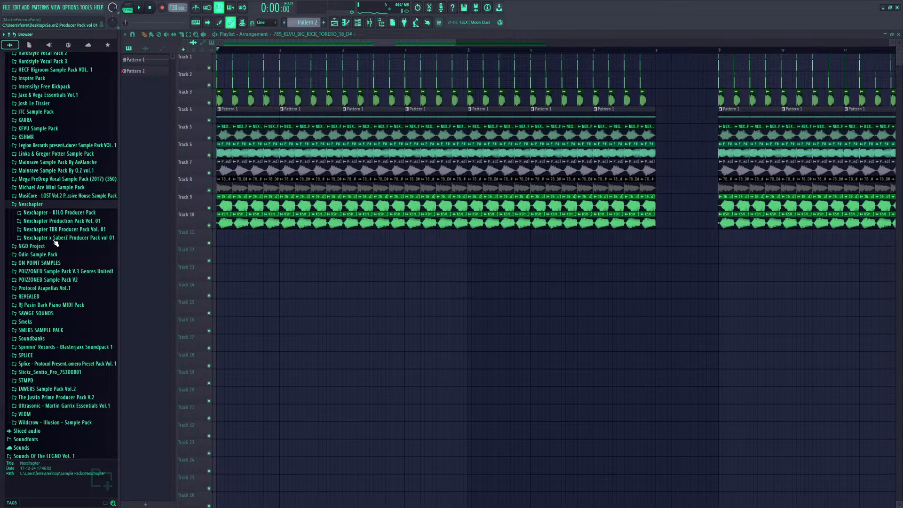
{"action": "left_click", "coordinate": [55, 239]}
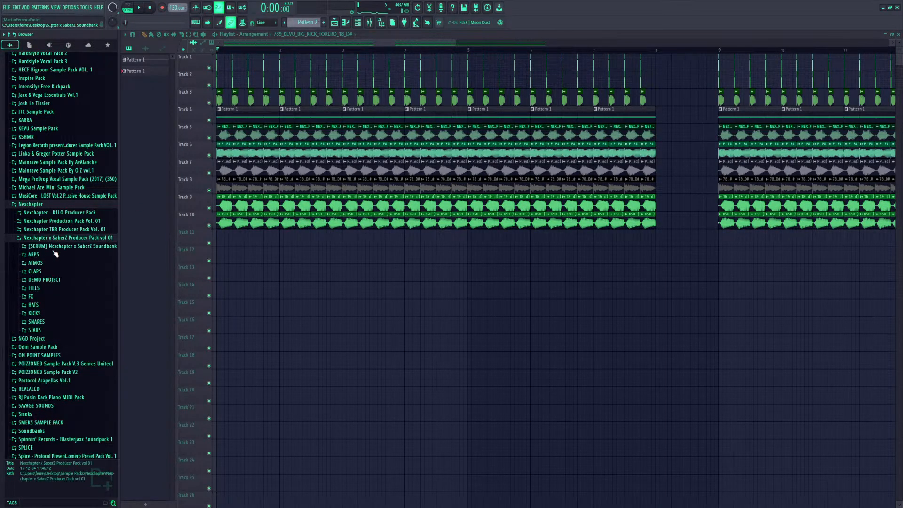
{"action": "left_click", "coordinate": [39, 314]}
{"action": "left_click", "coordinate": [47, 347]}
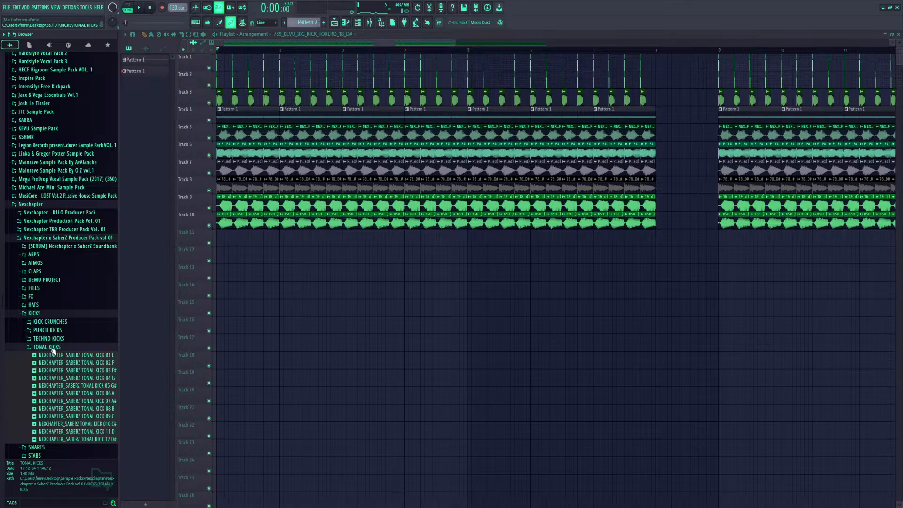
Place NEXCHAPTER_SABERZ TONAL KICK 04 G on Track 15, repeat it along the track and play it in solo
{"action": "left_click", "coordinate": [41, 386]}
{"action": "mouse_move", "coordinate": [41, 378]}
{"action": "left_mouse_down"}
{"action": "mouse_move", "coordinate": [238, 347]}
{"action": "mouse_move", "coordinate": [217, 308]}
{"action": "mouse_move", "coordinate": [596, 315]}
{"action": "left_mouse_up"}
{"action": "right_click", "coordinate": [209, 313]}
{"action": "key", "text": "b"}
{"action": "key", "text": "space"}
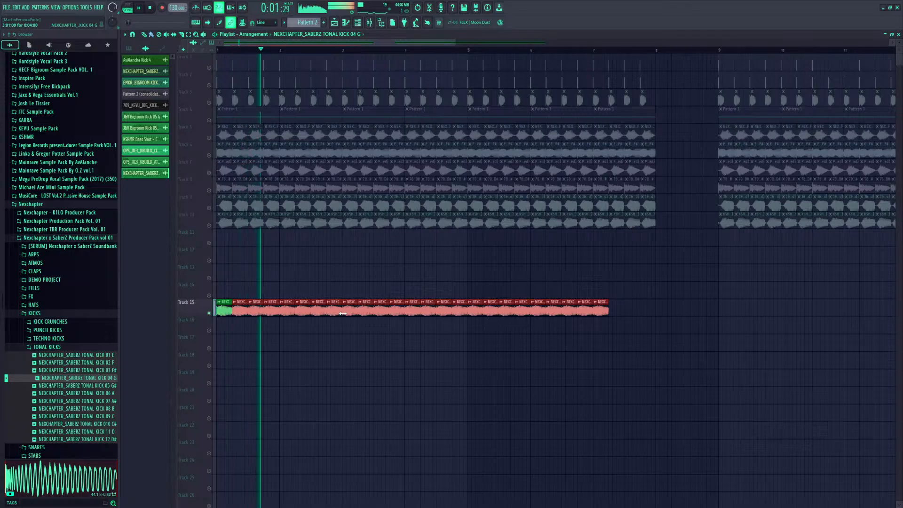
{"action": "key", "text": "space"}
Delete the tonal kick clips and their sample from the project, and play the mix with all tracks active
{"action": "left_click_drag", "start_coordinate": [223, 309], "coordinate": [647, 309]}
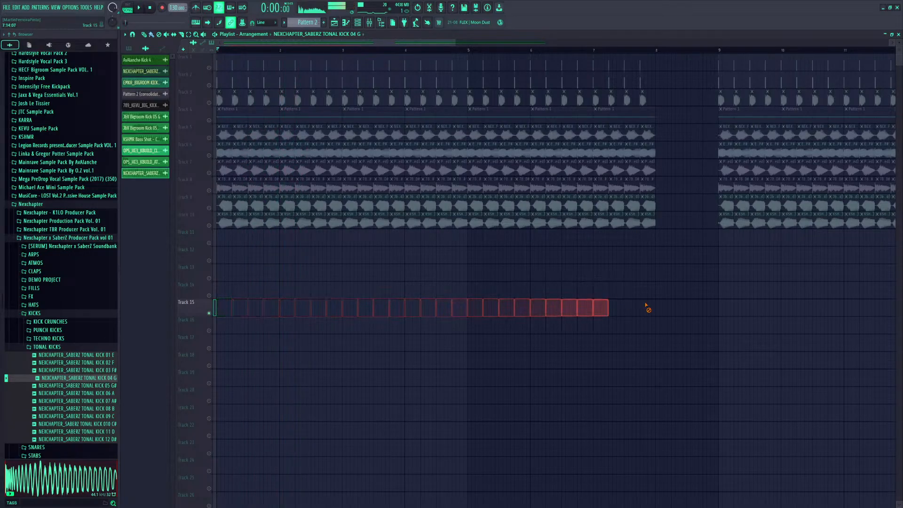
{"action": "right_click", "coordinate": [149, 173]}
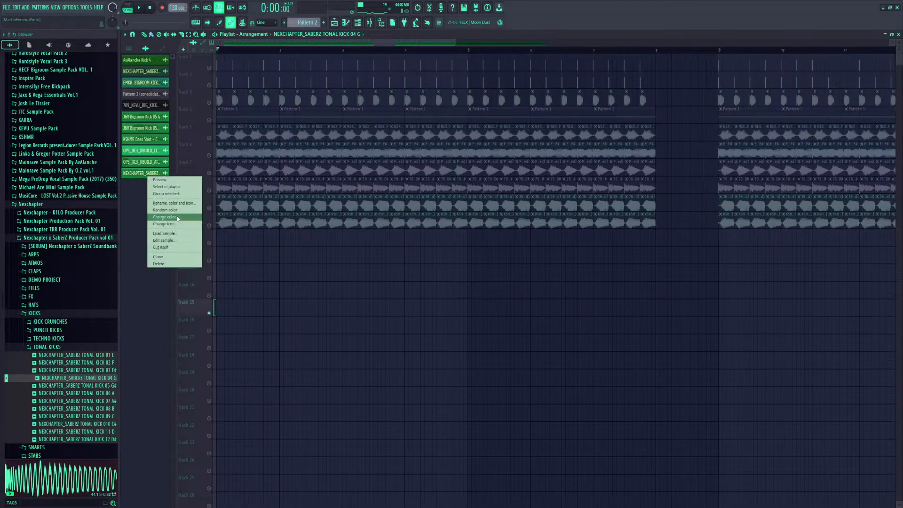
{"action": "left_click", "coordinate": [164, 217]}
{"action": "left_click", "coordinate": [467, 281]}
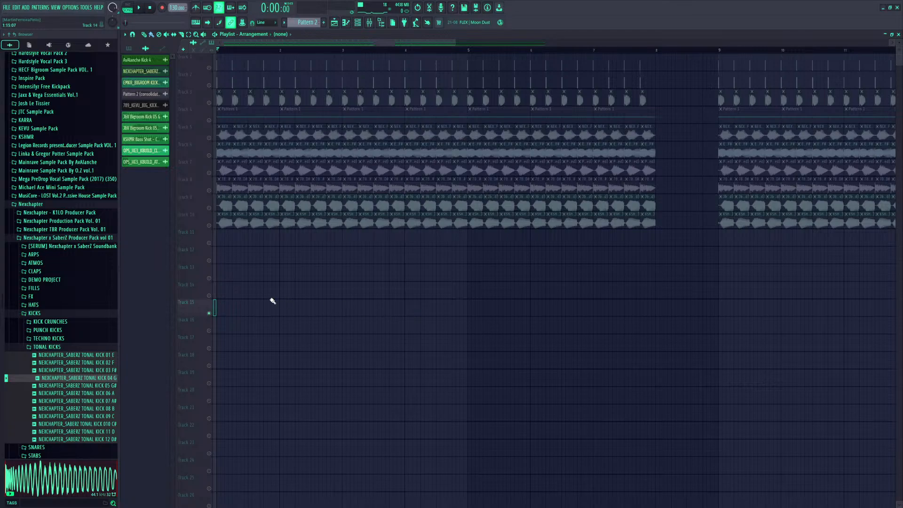
{"action": "right_click", "coordinate": [210, 313]}
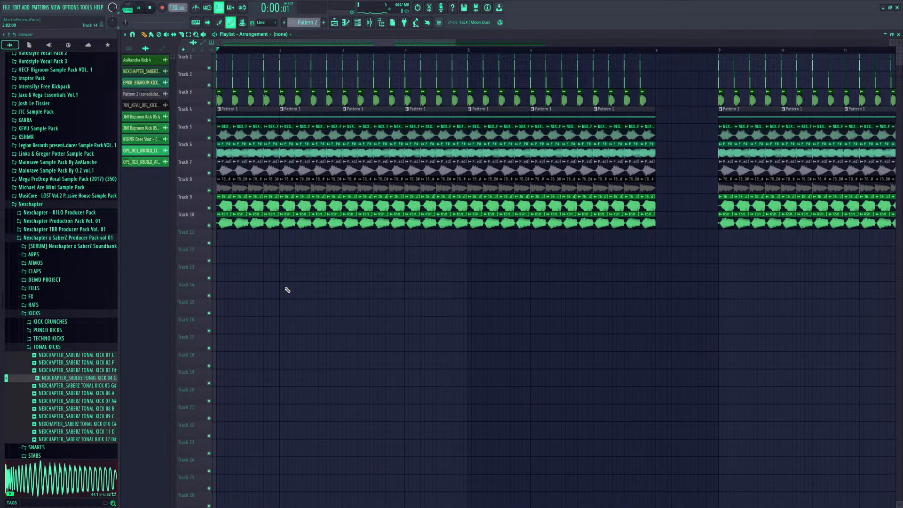
{"action": "key", "text": "space"}
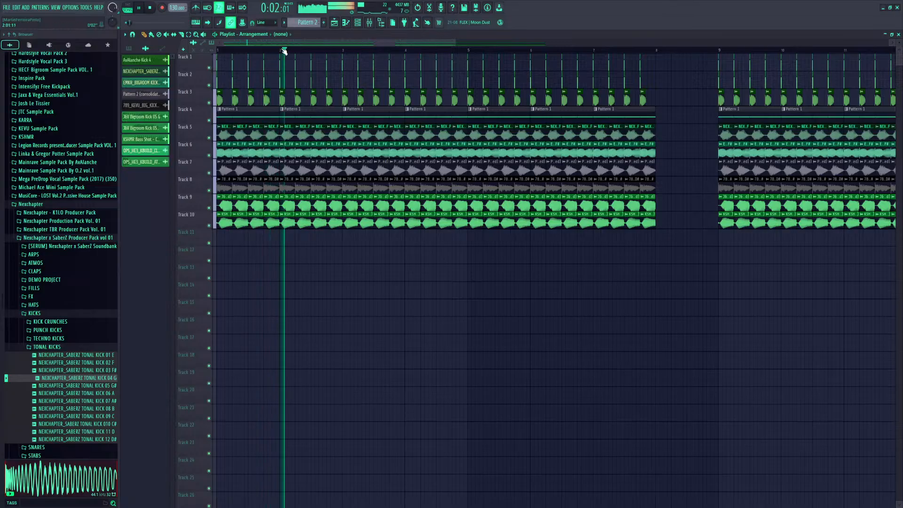
{"action": "key", "text": "space"}
Trim the start of all Track 2 transient clips slightly and set their declicking mode to Generic (bleeding) during playback
{"action": "scroll", "coordinate": [236, 46], "scroll_direction": "up", "scroll_amount": 5}
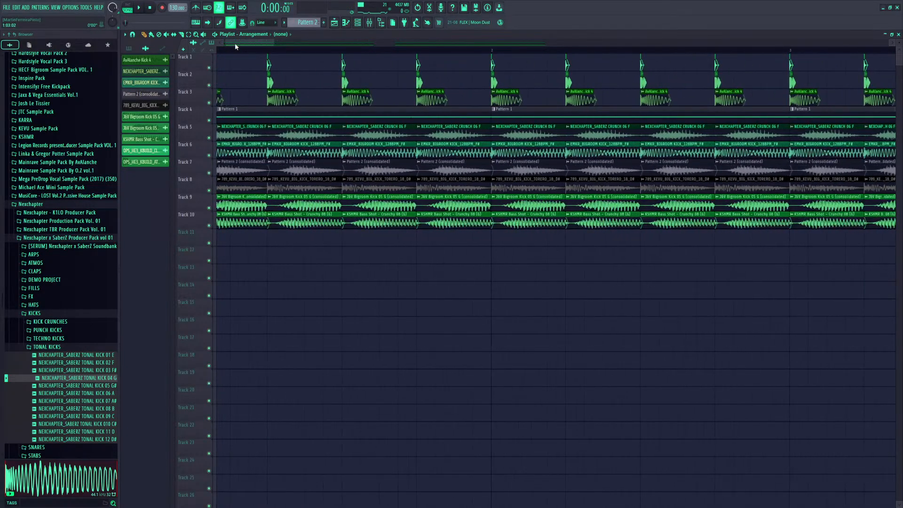
{"action": "left_click", "coordinate": [215, 80]}
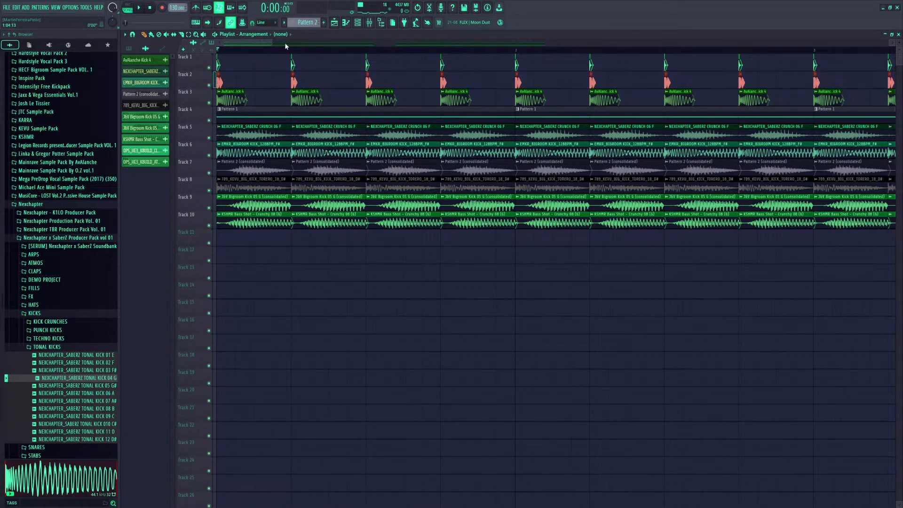
{"action": "scroll", "coordinate": [283, 43], "scroll_direction": "up", "scroll_amount": 5}
{"action": "left_click_drag", "start_coordinate": [222, 78], "coordinate": [224, 80]}
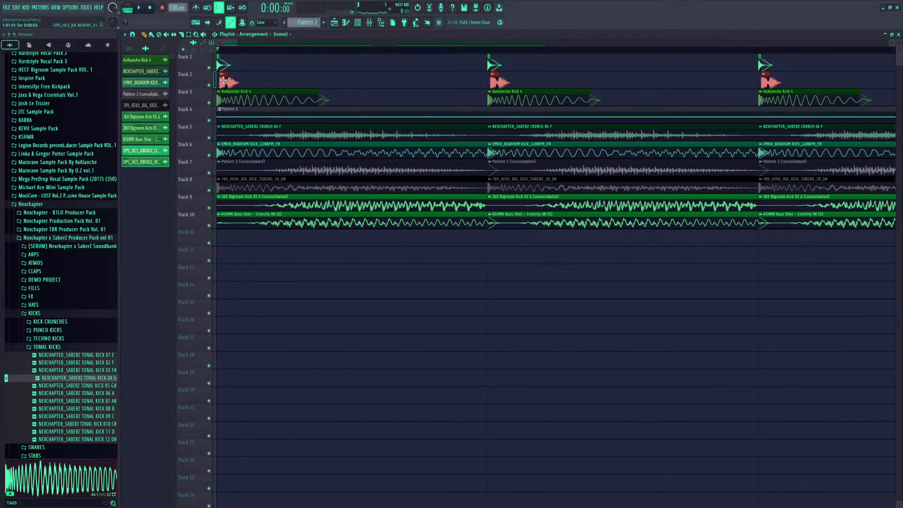
{"action": "double_click", "coordinate": [224, 80]}
{"action": "left_click", "coordinate": [201, 141]}
{"action": "left_click", "coordinate": [204, 168]}
{"action": "key", "text": "space"}
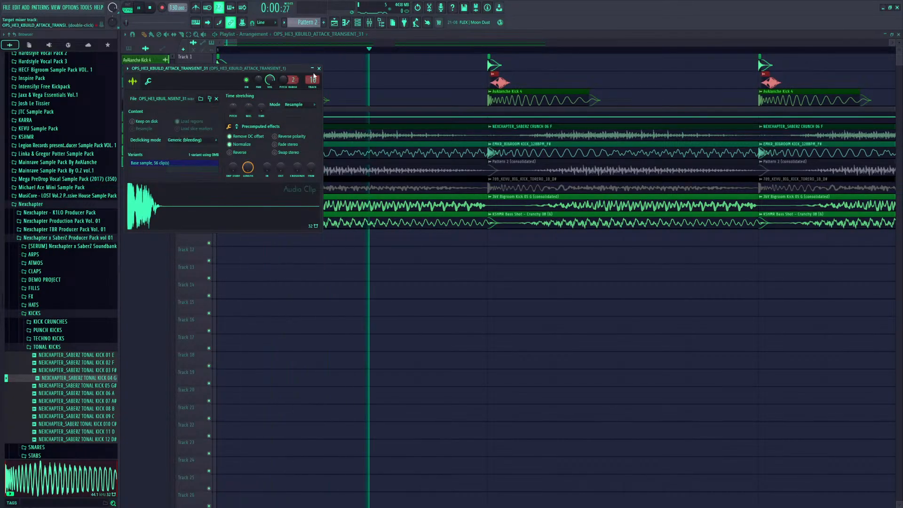
{"action": "left_click", "coordinate": [319, 68]}
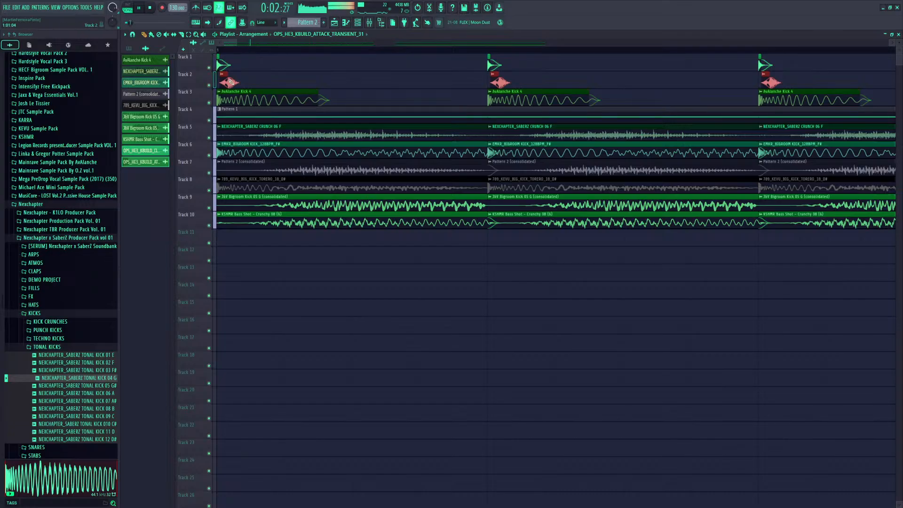
Bring the start of all Track 2 transient clips back onto the beat and remove the stray full-length copy
{"action": "left_click_drag", "start_coordinate": [228, 81], "coordinate": [230, 79]}
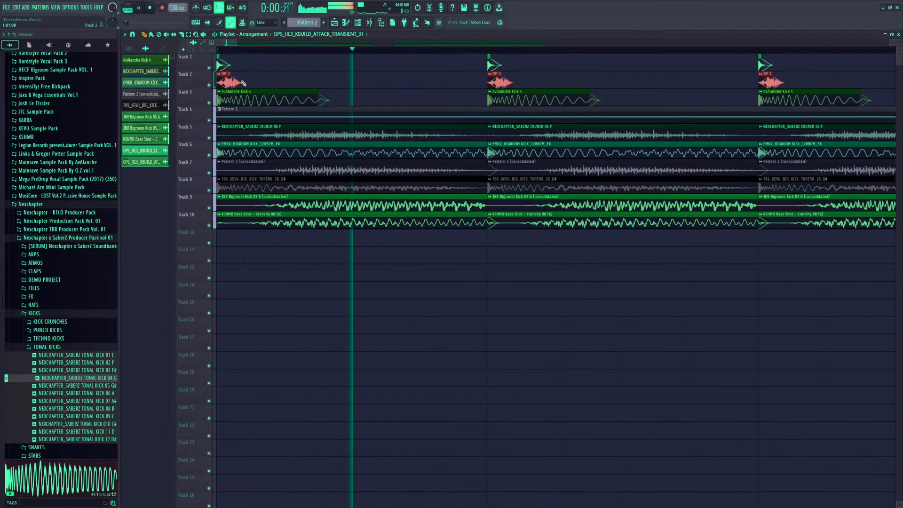
{"action": "left_click", "coordinate": [281, 81], "text": "ctrl"}
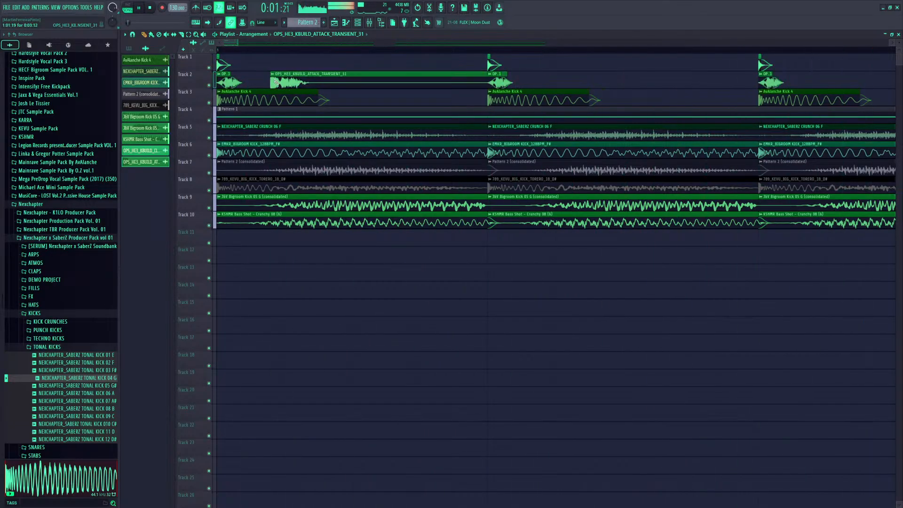
{"action": "left_click", "coordinate": [228, 82]}
{"action": "left_click", "coordinate": [236, 82]}
{"action": "right_click", "coordinate": [236, 82]}
Shorten all Track 2 transient clips to 0:00:02, play the result and close the playlist
{"action": "key", "text": "space"}
{"action": "left_click", "coordinate": [218, 81]}
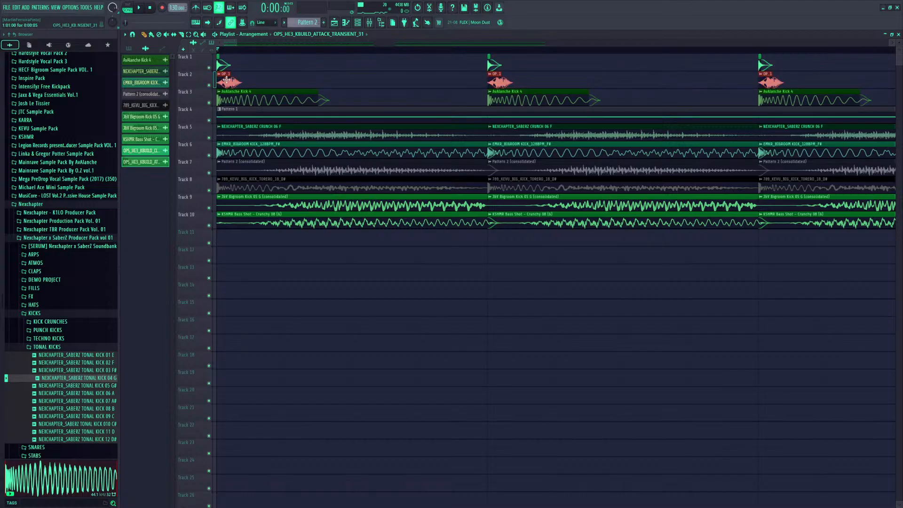
{"action": "key", "text": "space"}
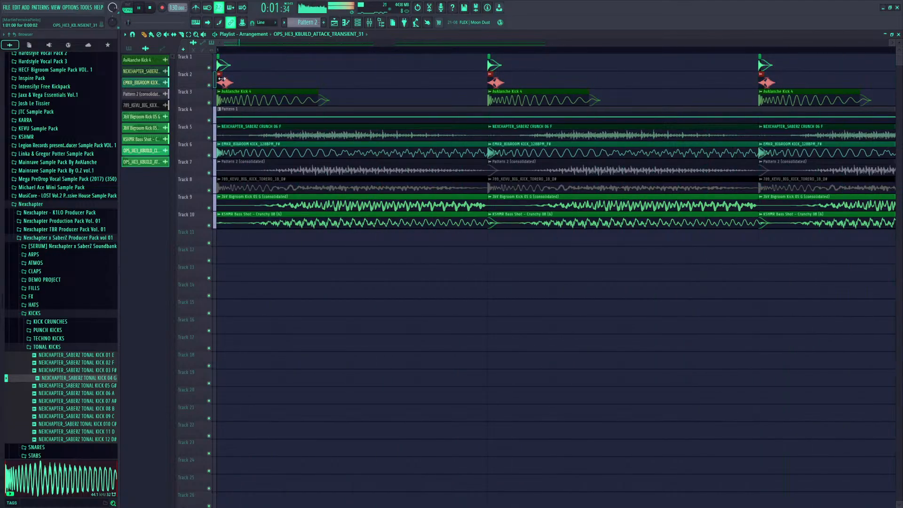
{"action": "key", "text": "F5"}
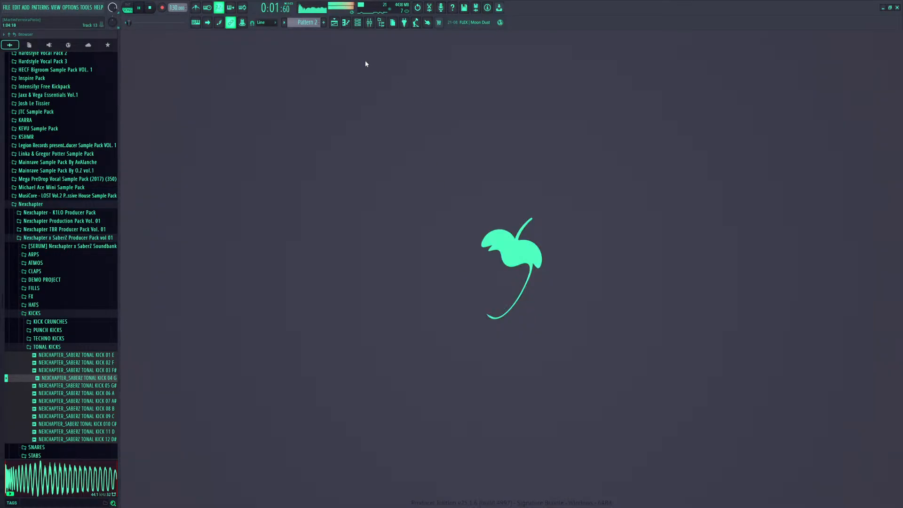
Reopen the playlist, deselect all clips and listen to the layered kick from the start before stopping playback
{"action": "left_click", "coordinate": [334, 23]}
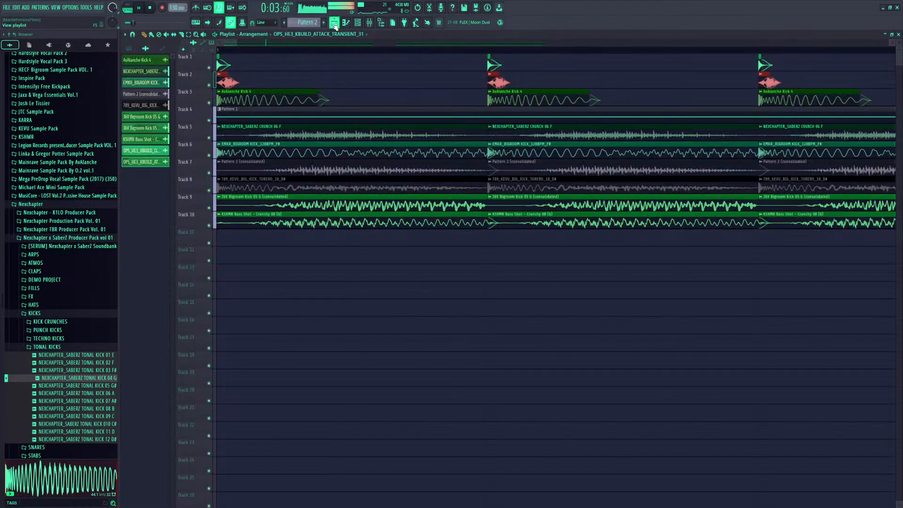
{"action": "left_click", "coordinate": [383, 256], "text": "ctrl"}
{"action": "scroll", "coordinate": [344, 53], "scroll_direction": "down", "scroll_amount": 5}
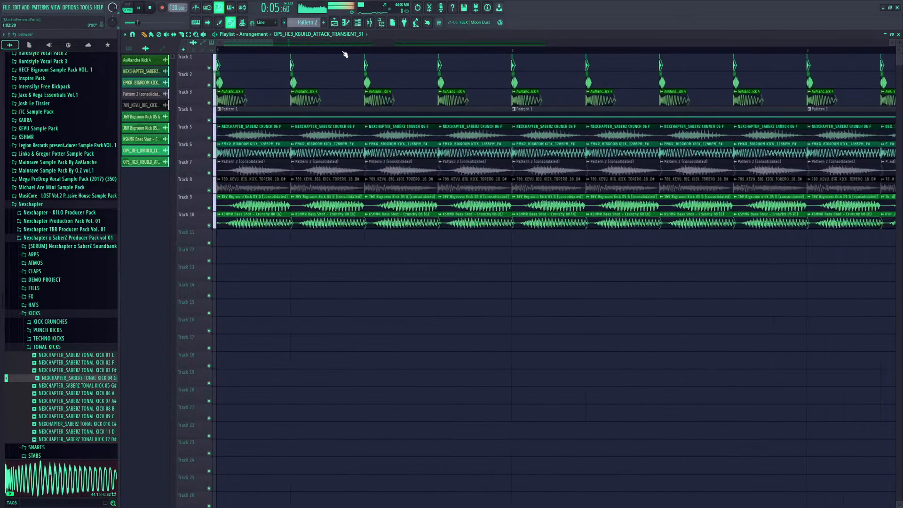
{"action": "scroll", "coordinate": [344, 54], "scroll_direction": "down", "scroll_amount": 3}
{"action": "key", "text": "space"}
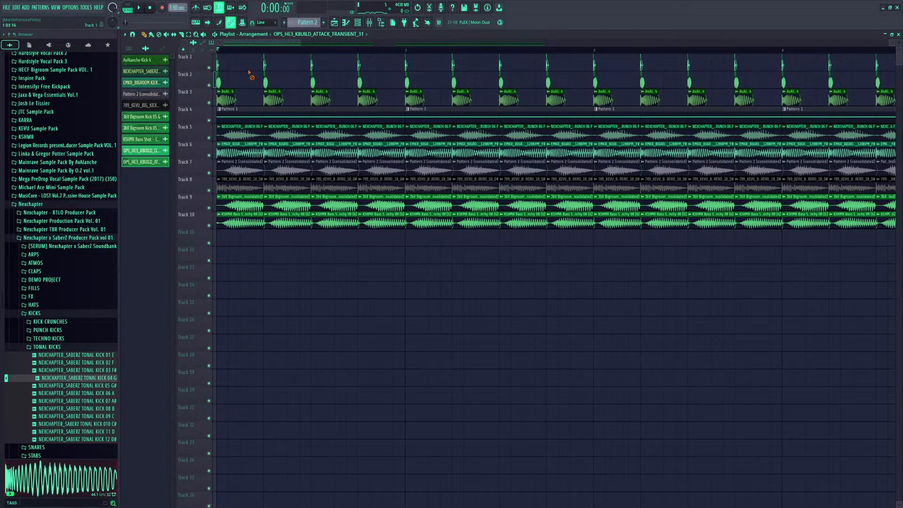
Examine the audio clip settings of the consolidated J&V Bigroom Kick, KEVU Torero kick, EMKR Bigroom kick and Nexchapter crunch layers
{"action": "double_click", "coordinate": [222, 206]}
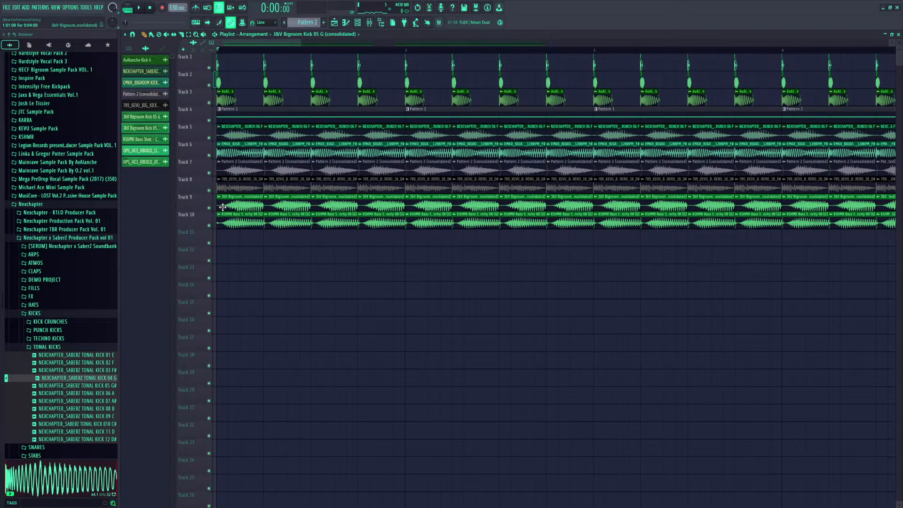
{"action": "left_click", "coordinate": [252, 188]}
{"action": "left_click", "coordinate": [248, 209]}
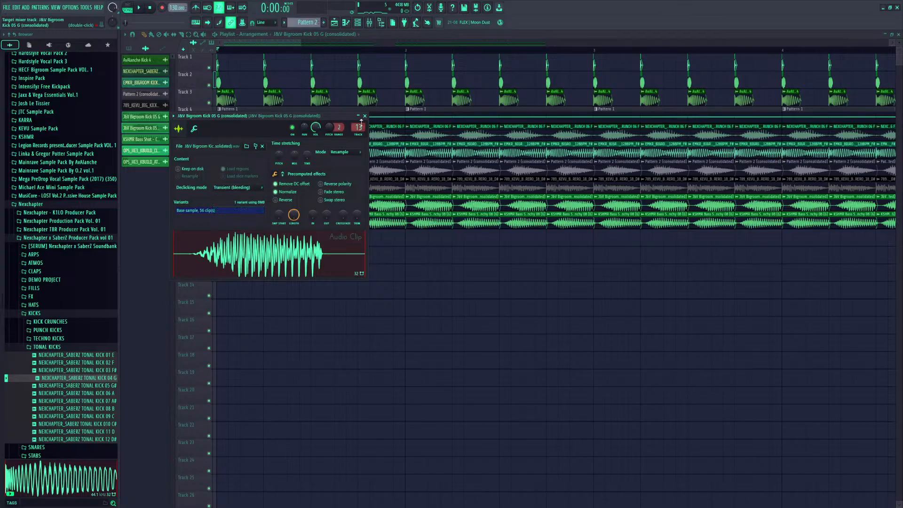
{"action": "left_click", "coordinate": [365, 116]}
{"action": "double_click", "coordinate": [232, 188]}
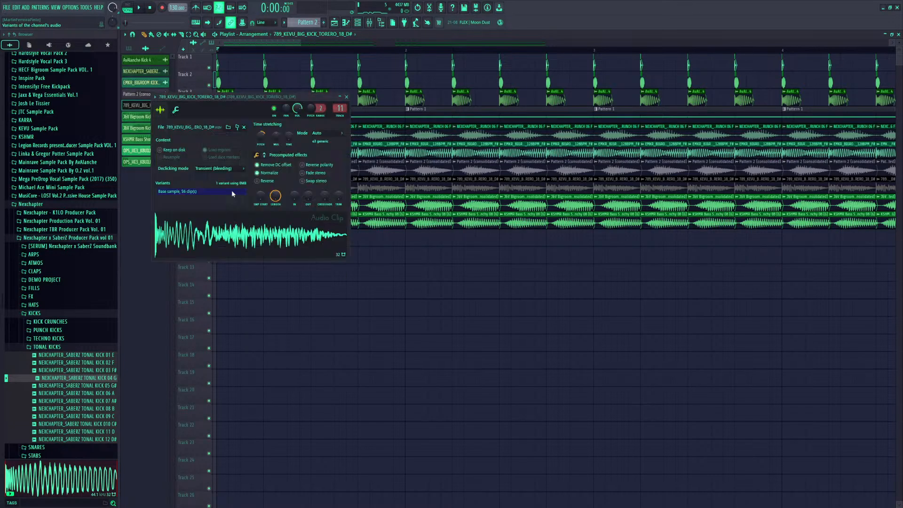
{"action": "left_click", "coordinate": [347, 96]}
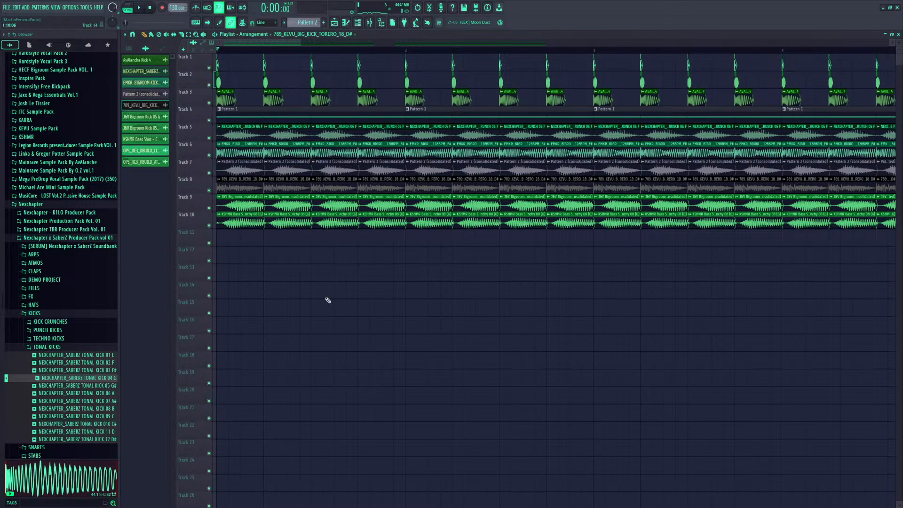
{"action": "double_click", "coordinate": [222, 150]}
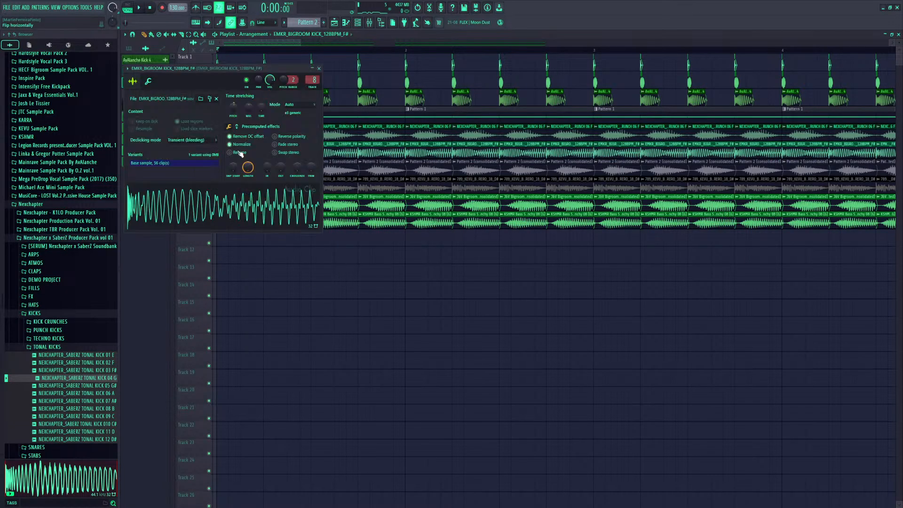
{"action": "left_click", "coordinate": [319, 69]}
{"action": "left_click", "coordinate": [141, 71]}
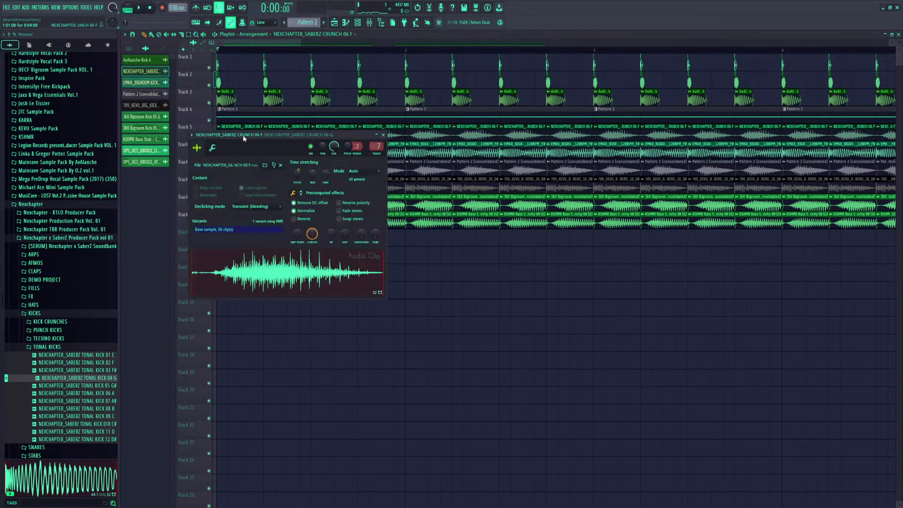
{"action": "left_click", "coordinate": [384, 135]}
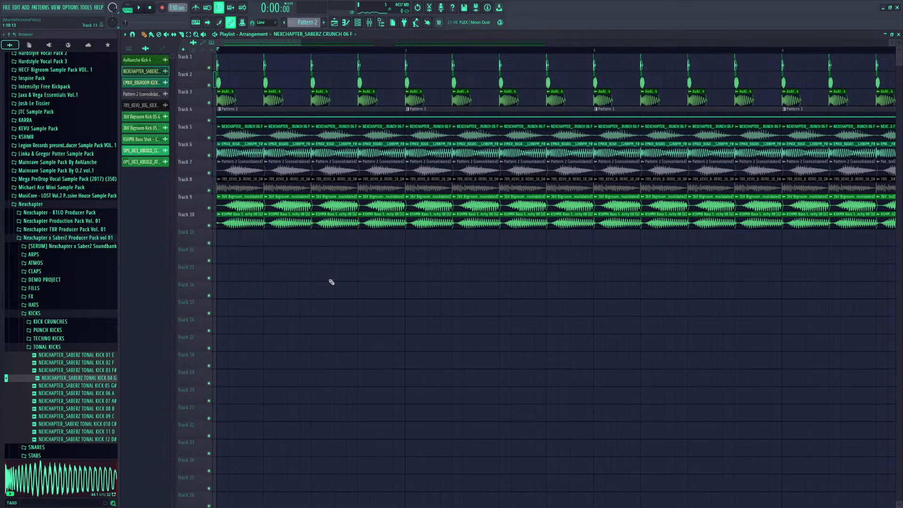
Show both kick sections of the arrangement in full and play the complete layered kick from the beginning
{"action": "key", "text": "space"}
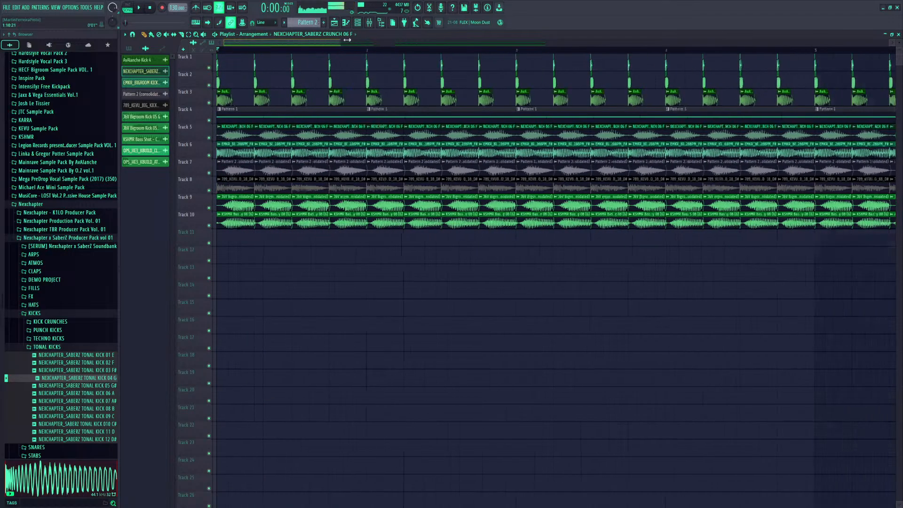
{"action": "left_click_drag", "start_coordinate": [302, 43], "coordinate": [668, 64]}
{"action": "key", "text": "space"}
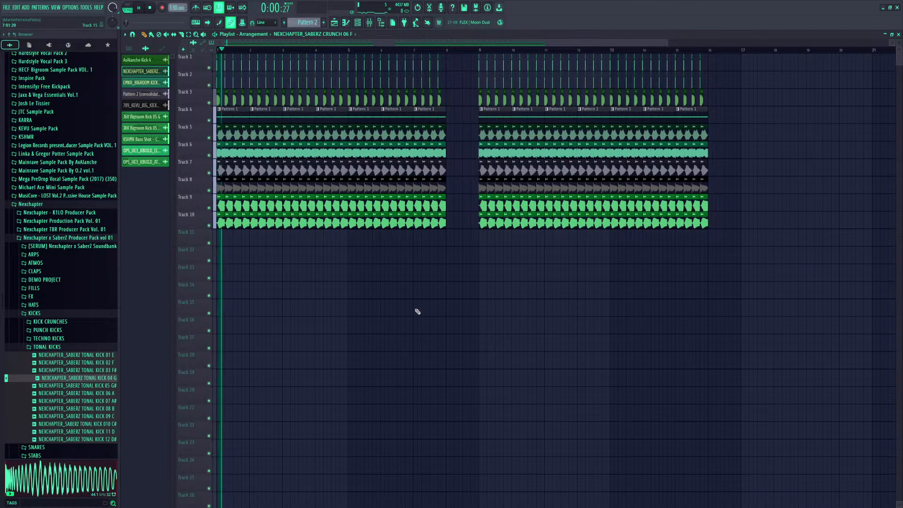
{"action": "key", "text": "F5"}
{"action": "key", "text": "F5"}
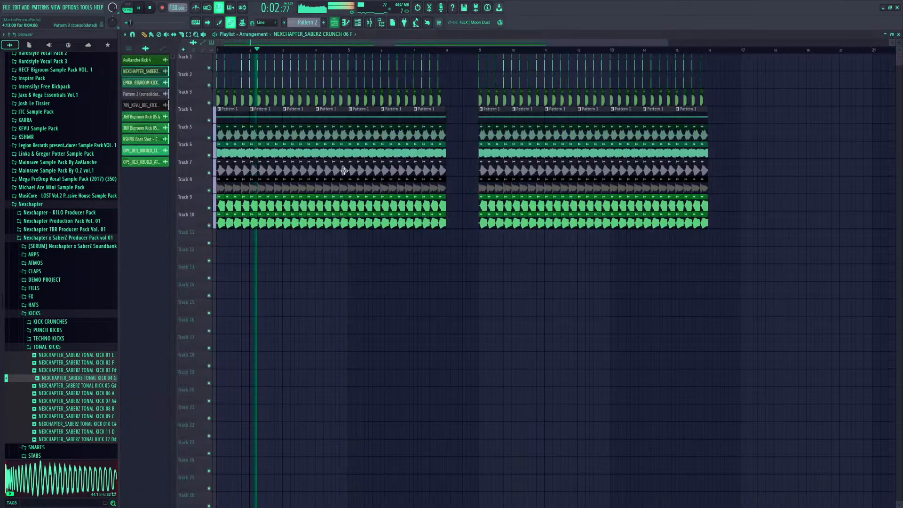
{"action": "key", "text": "space"}
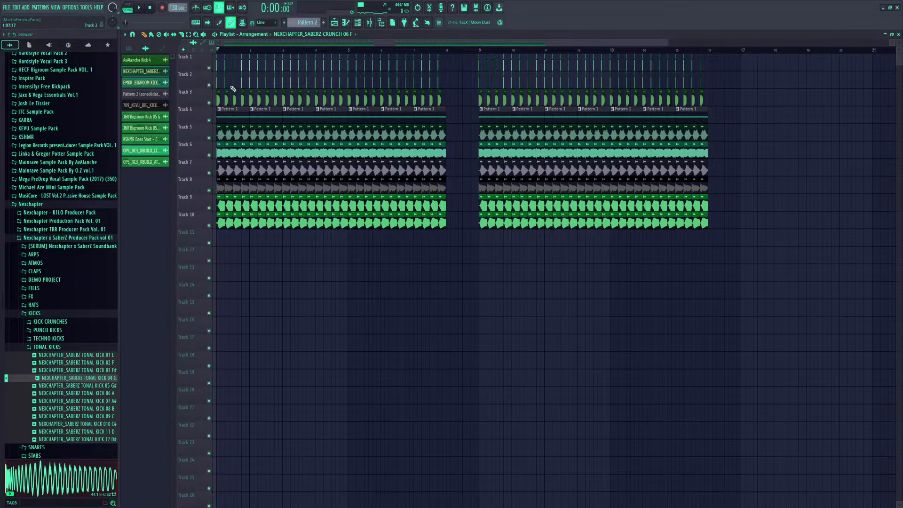
Collapse the TONAL KICKS, KICKS, Nexchapter x SaberZ and Nexchapter folders in the sample browser
{"action": "scroll", "coordinate": [230, 47], "scroll_direction": "up", "scroll_amount": 6}
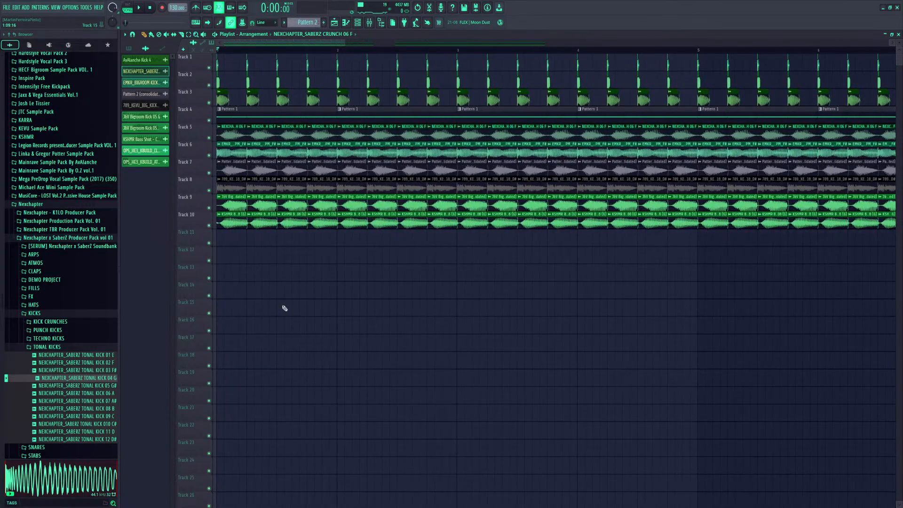
{"action": "left_click", "coordinate": [39, 347]}
{"action": "left_click", "coordinate": [34, 313]}
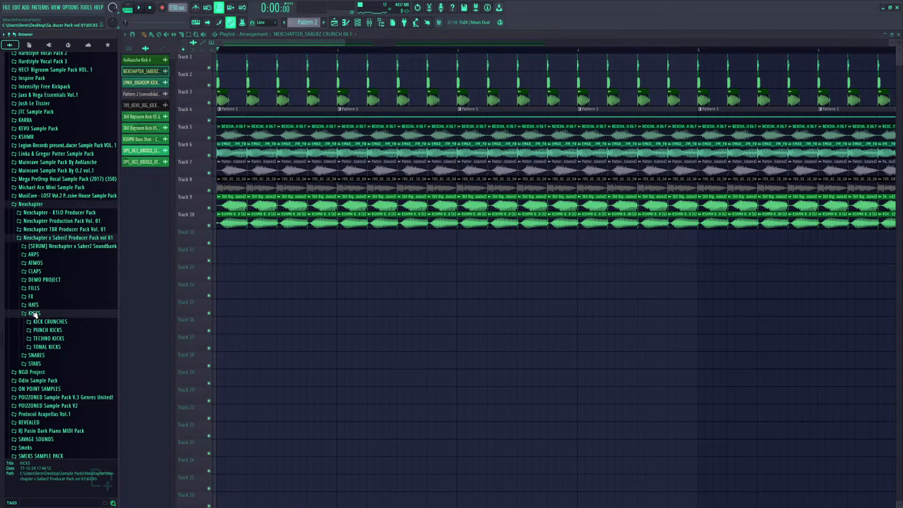
{"action": "left_click", "coordinate": [55, 238]}
{"action": "left_click", "coordinate": [31, 204]}
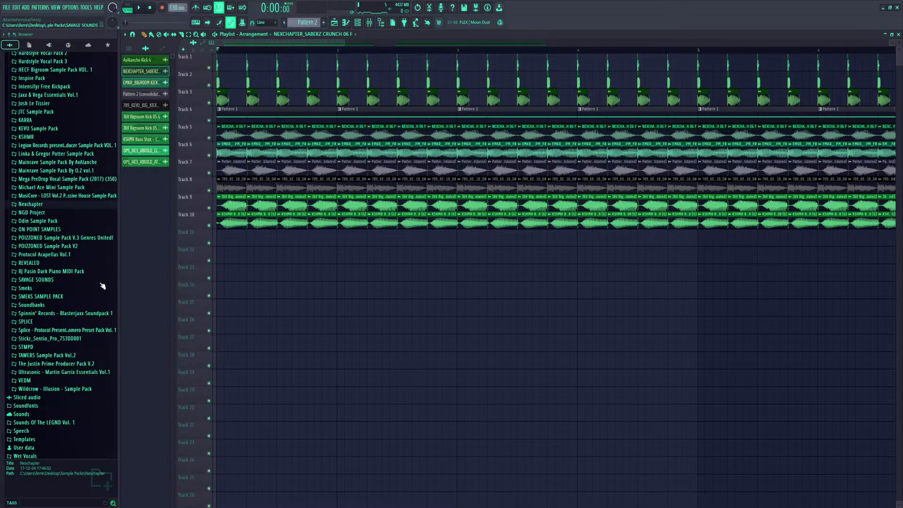
{"action": "scroll", "coordinate": [80, 322], "scroll_direction": "up", "scroll_amount": 9}
Open the channel rack and look through the instruments available for a new channel without adding one
{"action": "left_click", "coordinate": [358, 23]}
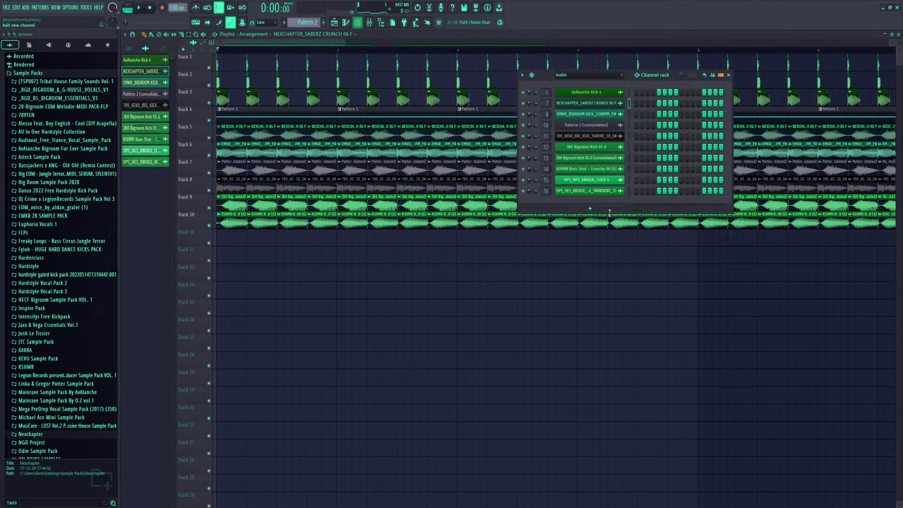
{"action": "left_click", "coordinate": [589, 208]}
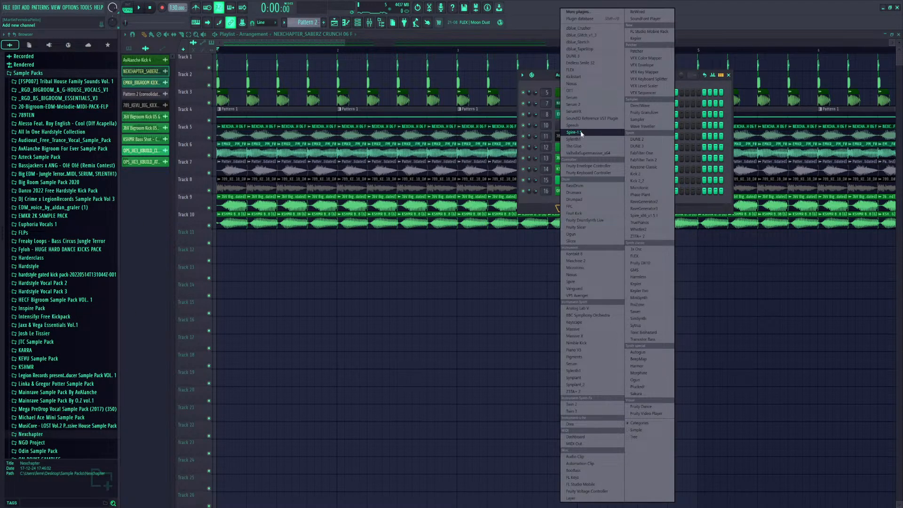
{"action": "left_click", "coordinate": [547, 81]}
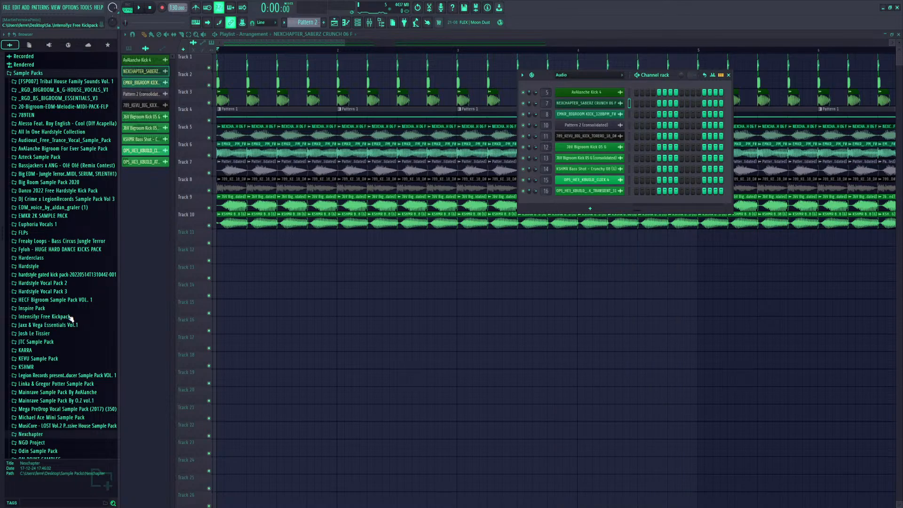
Expand the Channel presets folder and preview the +x, AXMO HH Lead and Bassjackers Leads presets
{"action": "scroll", "coordinate": [70, 318], "scroll_direction": "up", "scroll_amount": 7}
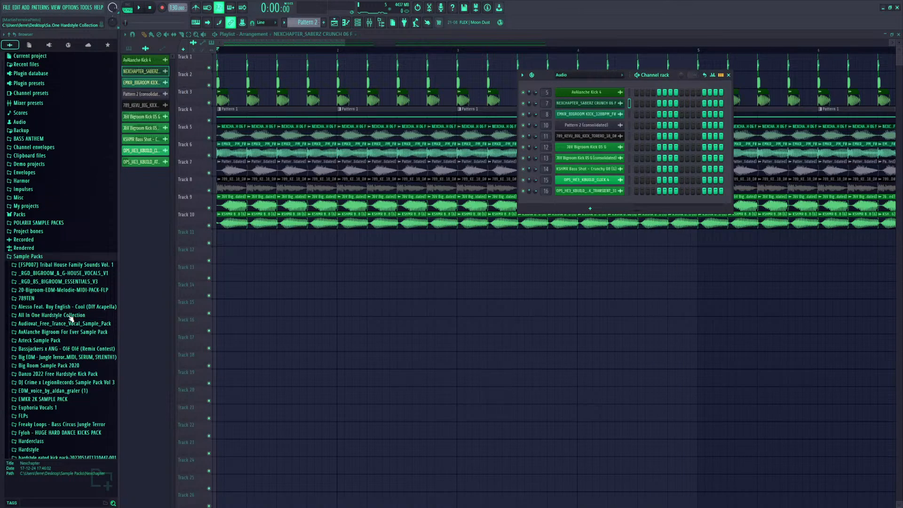
{"action": "left_click", "coordinate": [33, 93]}
{"action": "scroll", "coordinate": [51, 319], "scroll_direction": "down", "scroll_amount": 10}
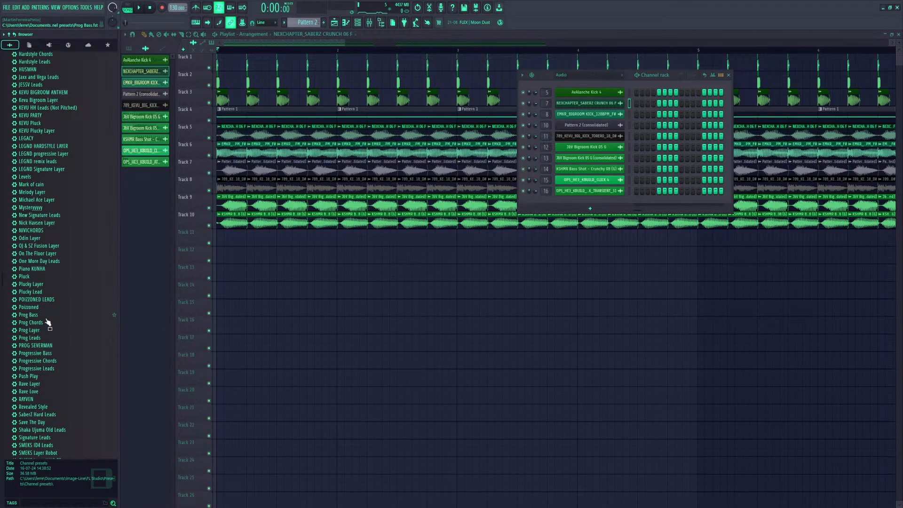
{"action": "scroll", "coordinate": [48, 323], "scroll_direction": "up", "scroll_amount": 13}
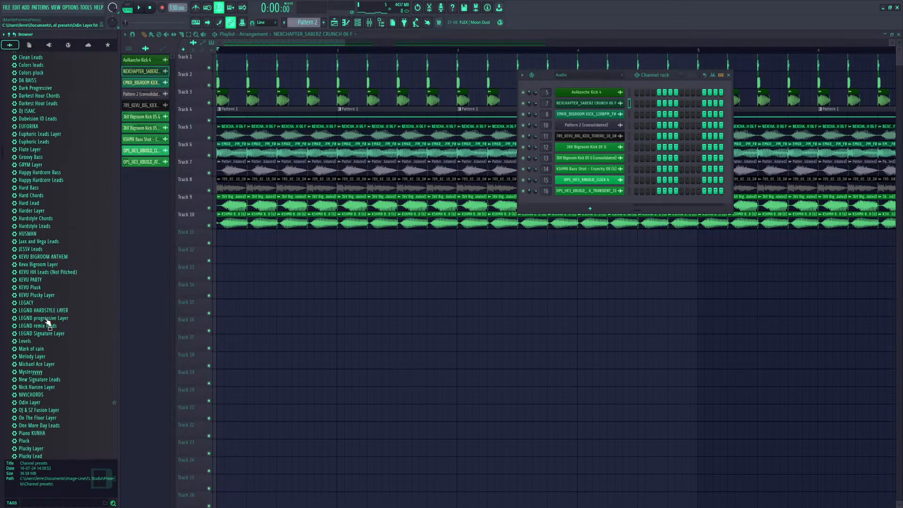
{"action": "scroll", "coordinate": [48, 322], "scroll_direction": "up", "scroll_amount": 3}
{"action": "left_click", "coordinate": [31, 171]}
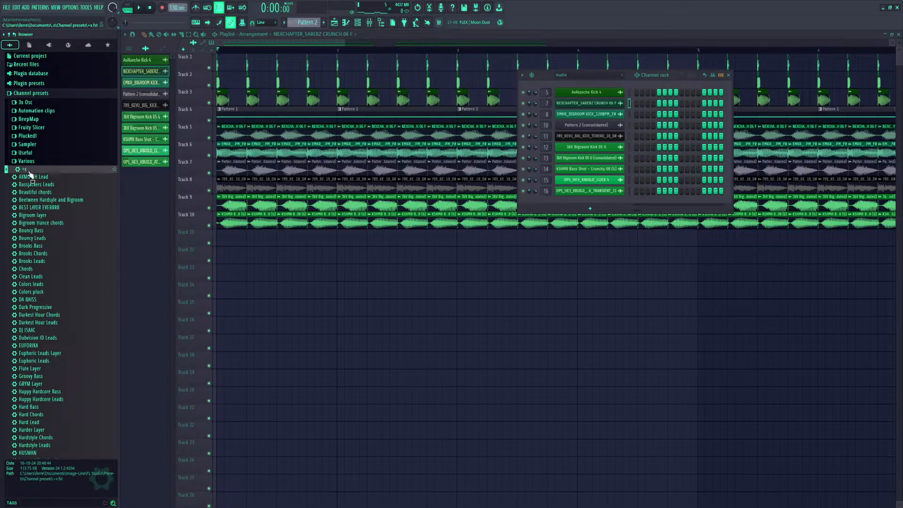
{"action": "left_click", "coordinate": [47, 178]}
{"action": "scroll", "coordinate": [37, 329], "scroll_direction": "down", "scroll_amount": 5}
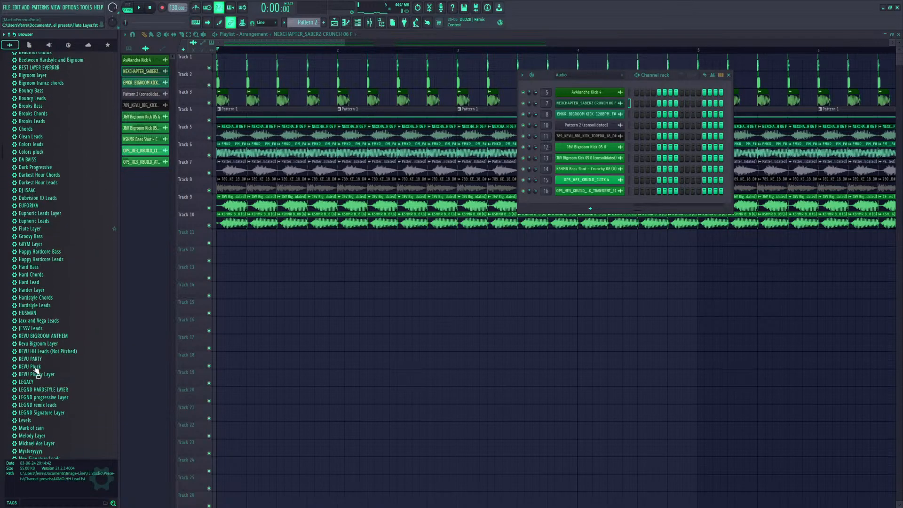
{"action": "scroll", "coordinate": [37, 329], "scroll_direction": "up", "scroll_amount": 5}
{"action": "left_click", "coordinate": [52, 186]}
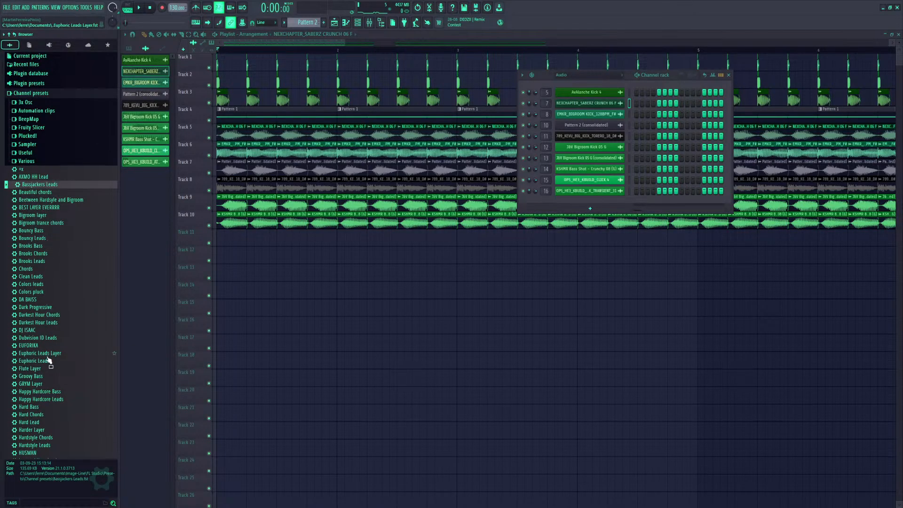
Look further down the channel presets and preview DJ ISAAC, HUSMAN, PROG SEVERMAN and POIZZONED LEADS
{"action": "scroll", "coordinate": [42, 365], "scroll_direction": "down", "scroll_amount": 3}
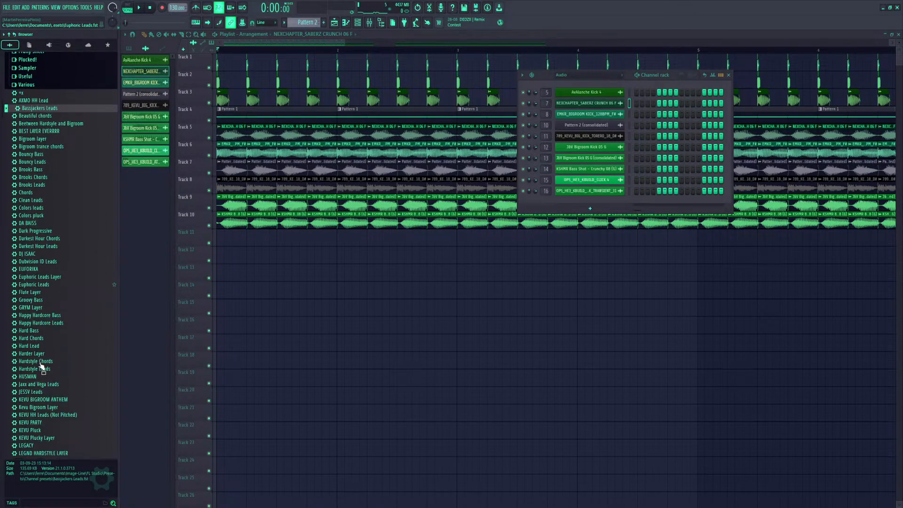
{"action": "left_click", "coordinate": [47, 254]}
{"action": "scroll", "coordinate": [39, 407], "scroll_direction": "down", "scroll_amount": 3}
{"action": "left_click", "coordinate": [30, 302]}
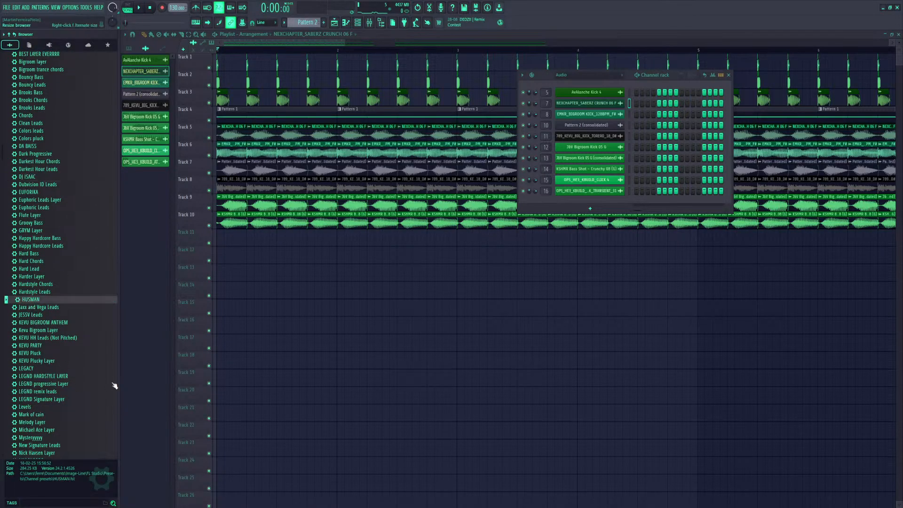
{"action": "scroll", "coordinate": [58, 417], "scroll_direction": "down", "scroll_amount": 5}
{"action": "left_click", "coordinate": [46, 355]}
{"action": "left_click", "coordinate": [50, 347]}
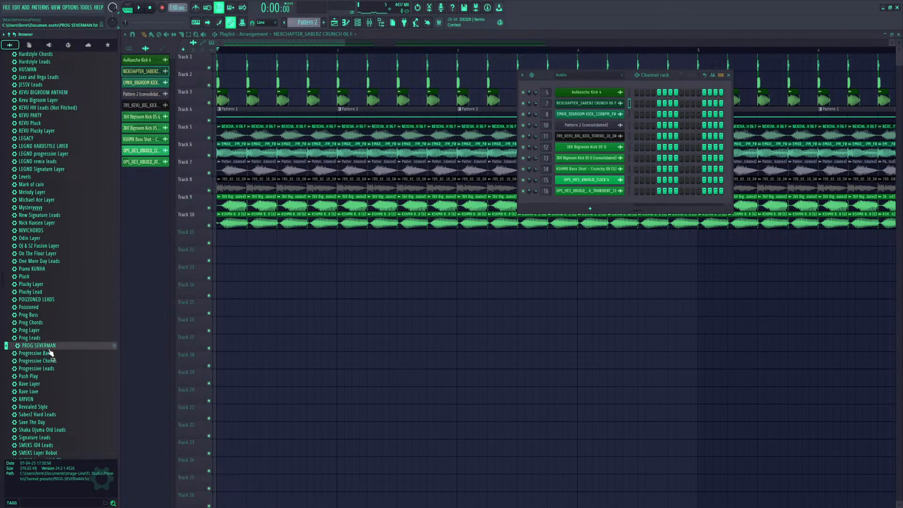
{"action": "left_click", "coordinate": [45, 300]}
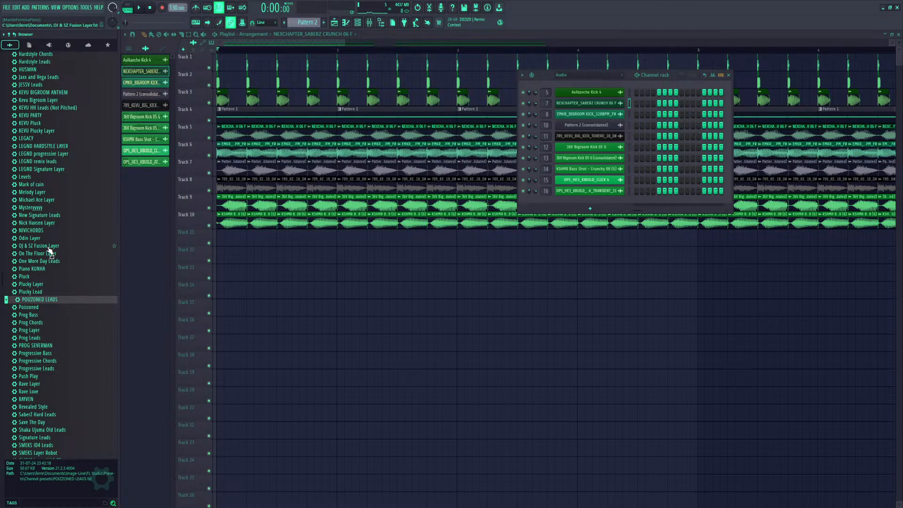
{"action": "scroll", "coordinate": [65, 362], "scroll_direction": "down", "scroll_amount": 4}
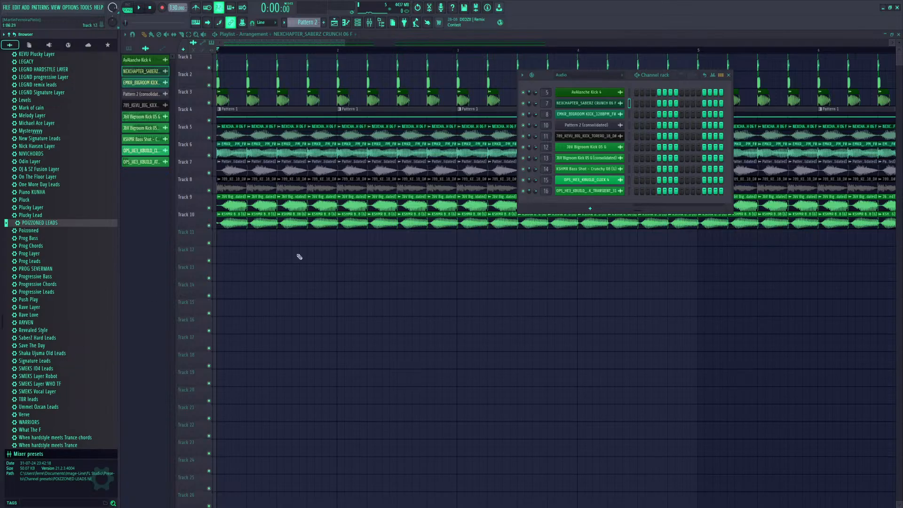
Add the On The Floor Layer channel preset from the browser to the channel rack
{"action": "left_click", "coordinate": [588, 212]}
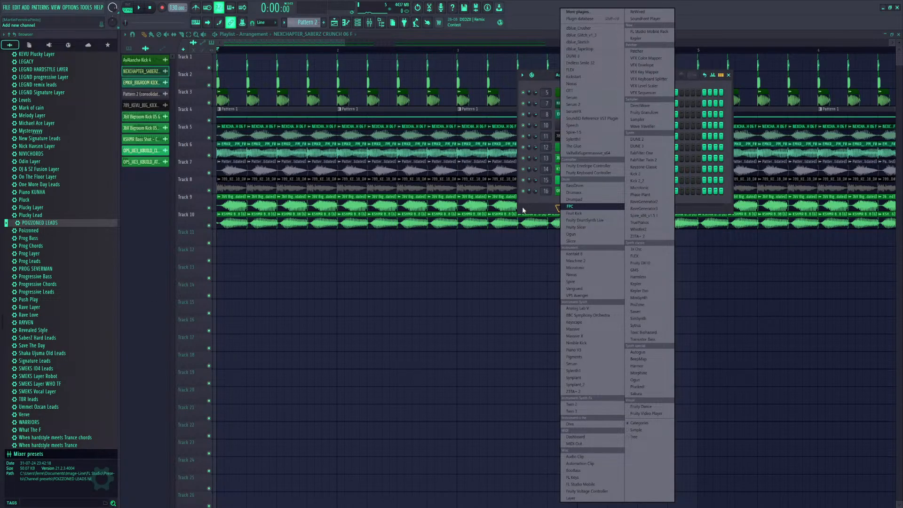
{"action": "left_click", "coordinate": [522, 208]}
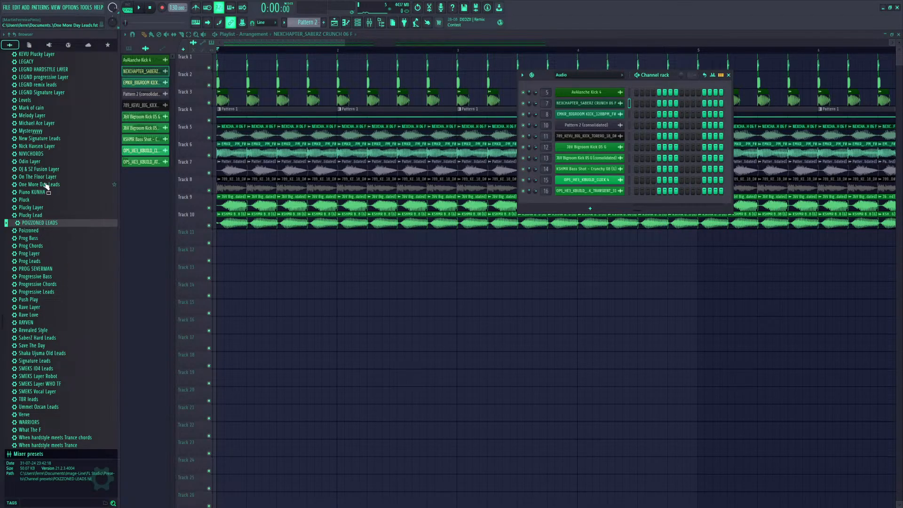
{"action": "scroll", "coordinate": [45, 190], "scroll_direction": "up", "scroll_amount": 5}
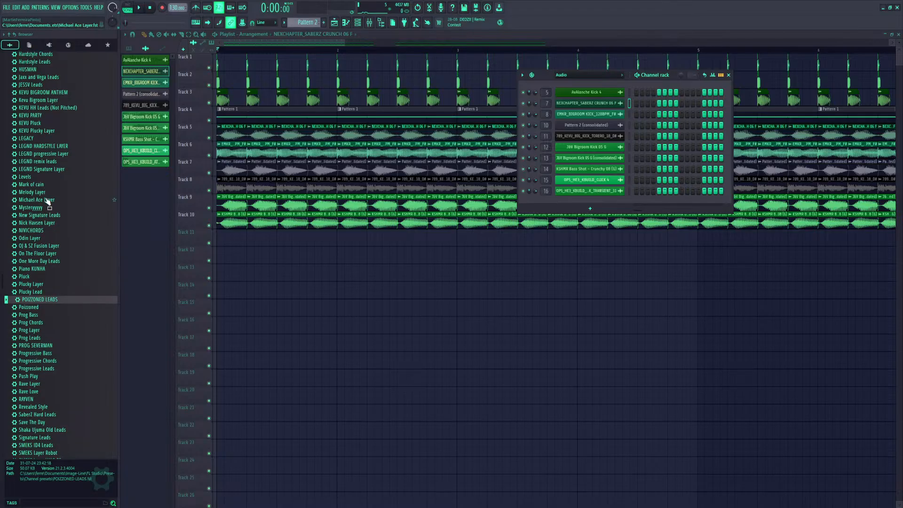
{"action": "scroll", "coordinate": [49, 253], "scroll_direction": "up", "scroll_amount": 5}
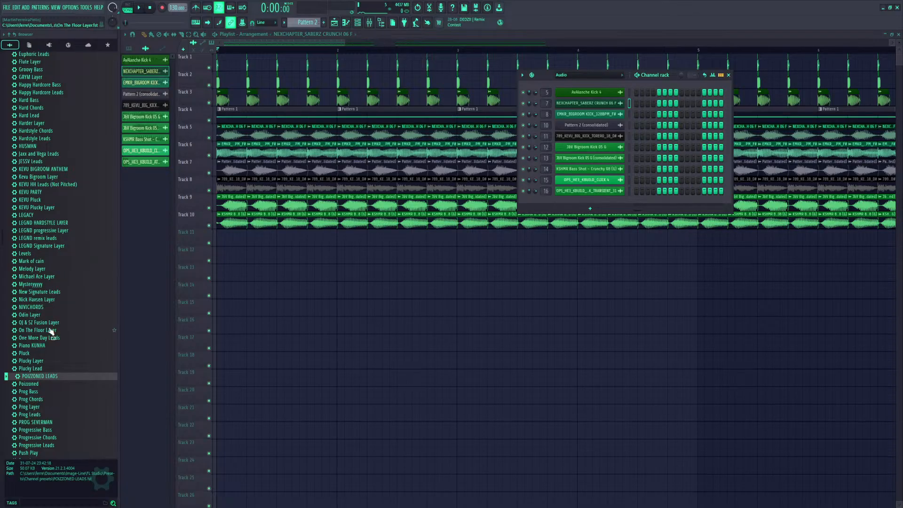
{"action": "left_click_drag", "start_coordinate": [52, 331], "coordinate": [612, 198]}
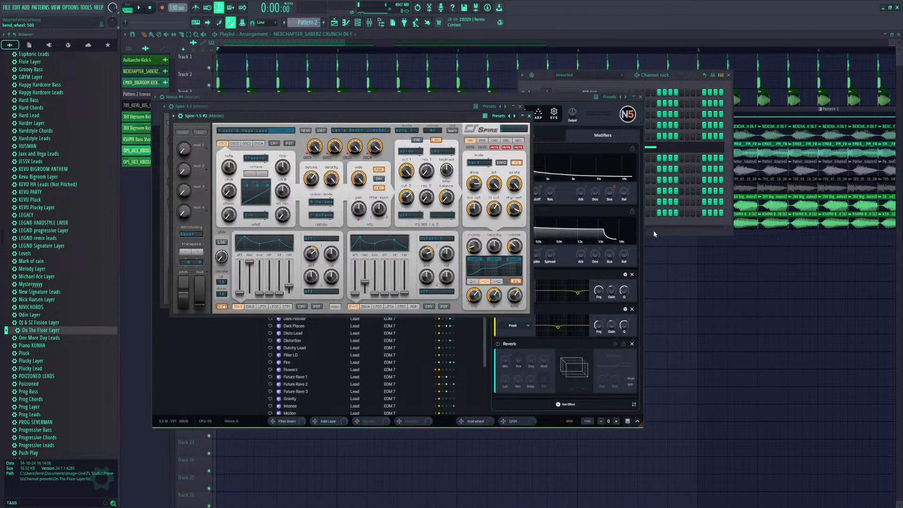
Lock the on/off state of the On The Floor Layer channel and audition a note in its settings
{"action": "right_click", "coordinate": [523, 158]}
{"action": "left_click", "coordinate": [536, 165]}
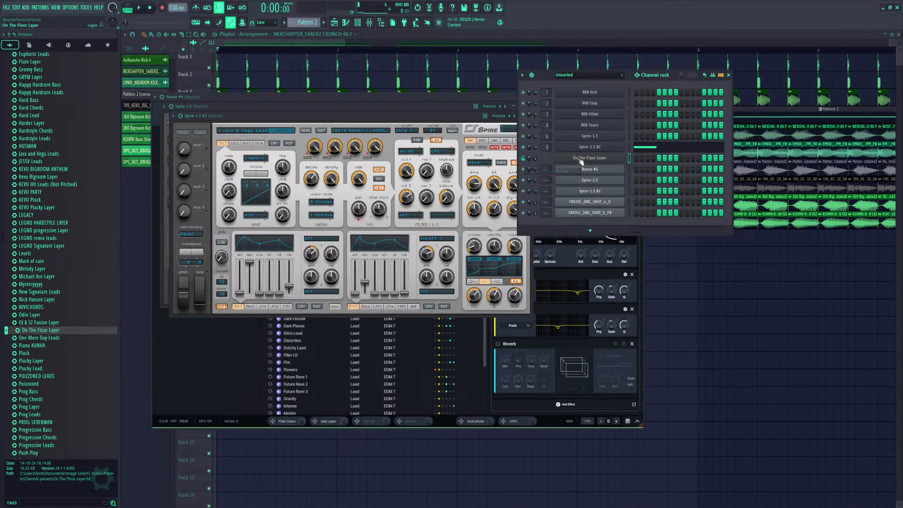
{"action": "left_click", "coordinate": [582, 159]}
{"action": "left_click", "coordinate": [200, 243]}
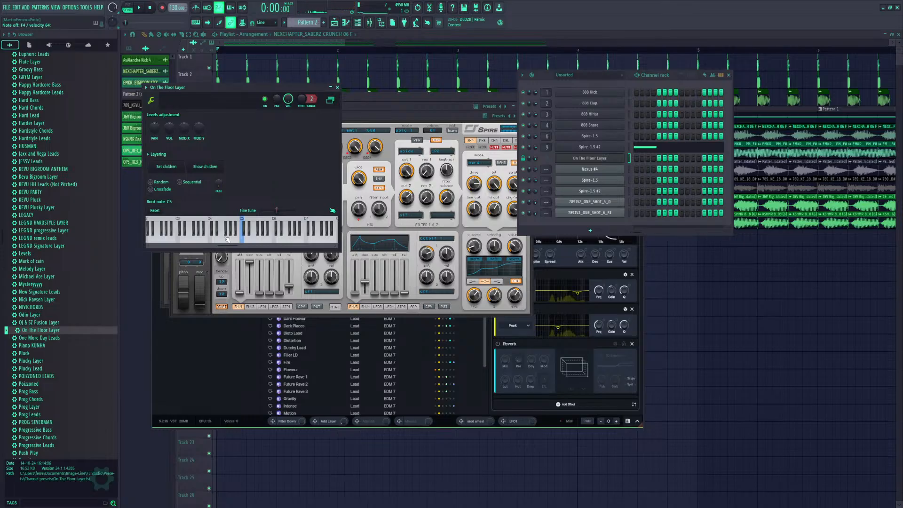
Preview the two ONE_SHOT sampler channels of the layer and audition On The Floor Layer again
{"action": "left_click", "coordinate": [620, 202]}
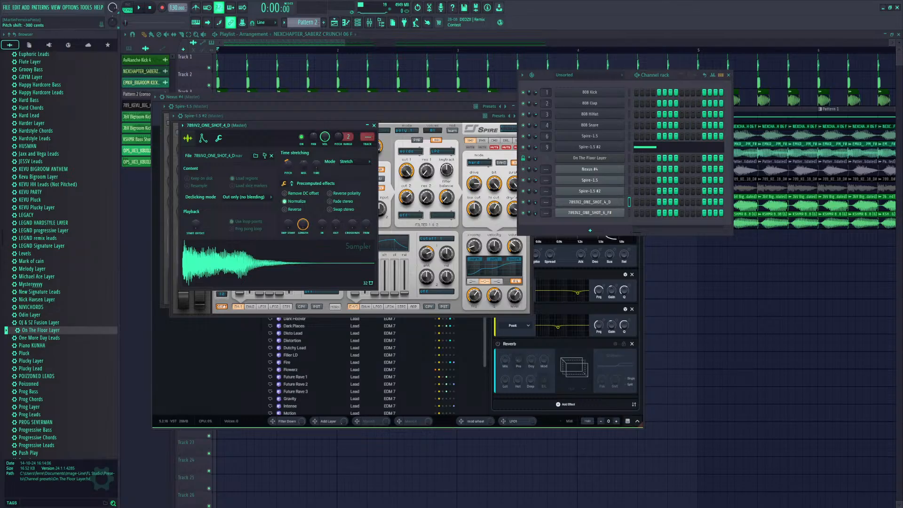
{"action": "left_click", "coordinate": [295, 255]}
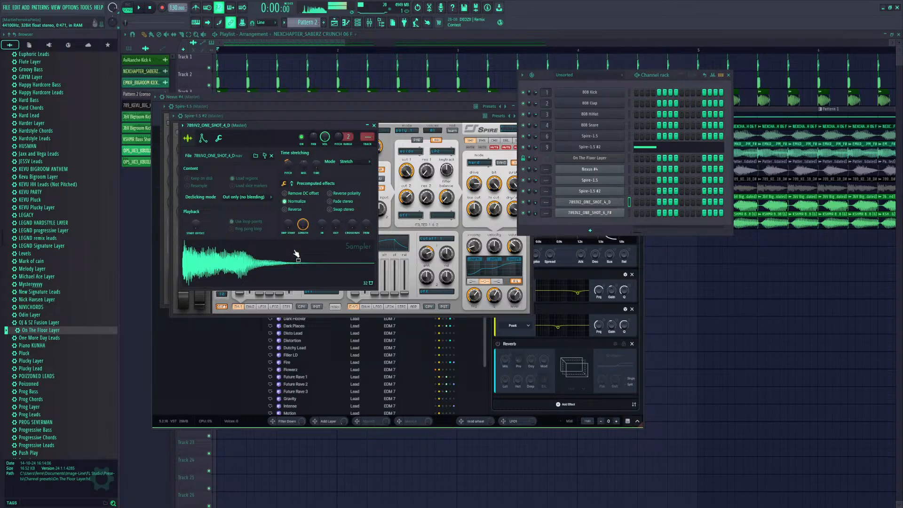
{"action": "left_click", "coordinate": [591, 213]}
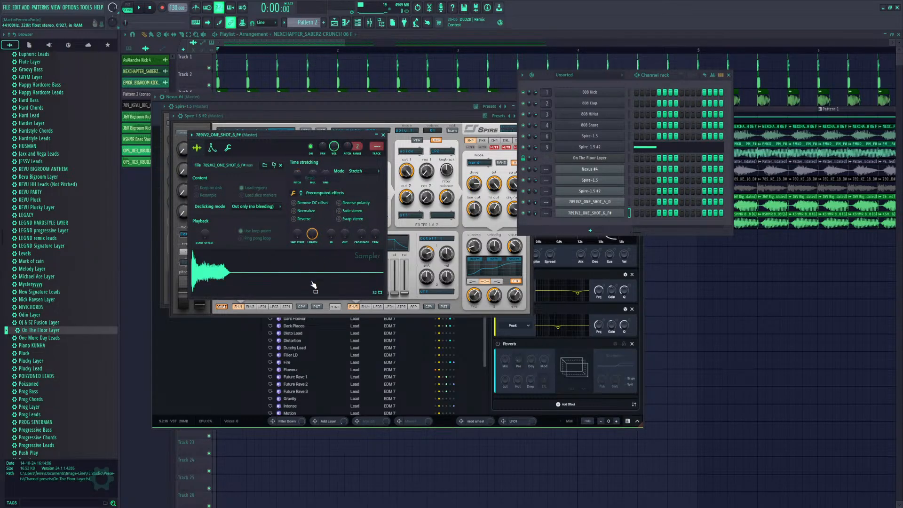
{"action": "left_click", "coordinate": [589, 158]}
{"action": "left_click", "coordinate": [219, 235]}
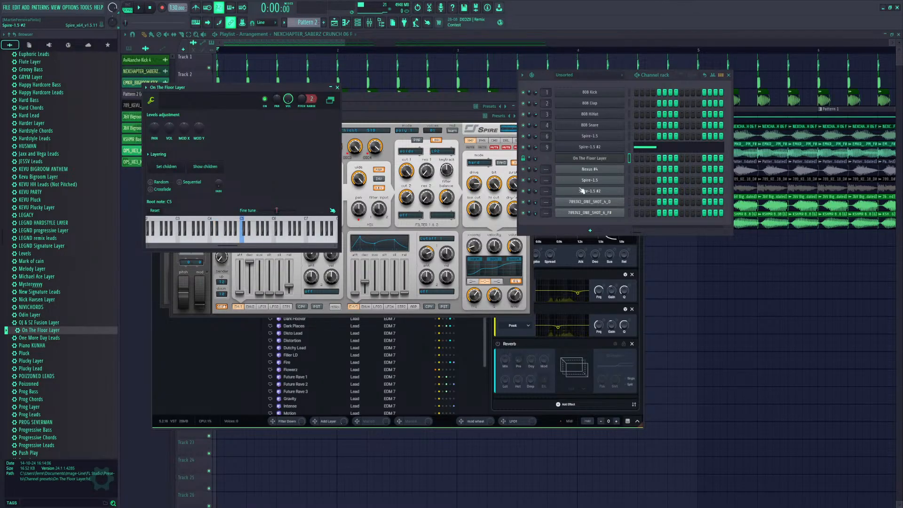
Route the five channels from Nexus #4 to the second ONE_SHOT to mixer tracks 17–21, then audition the layer and close its settings
{"action": "left_click_drag", "start_coordinate": [629, 169], "coordinate": [629, 220]}
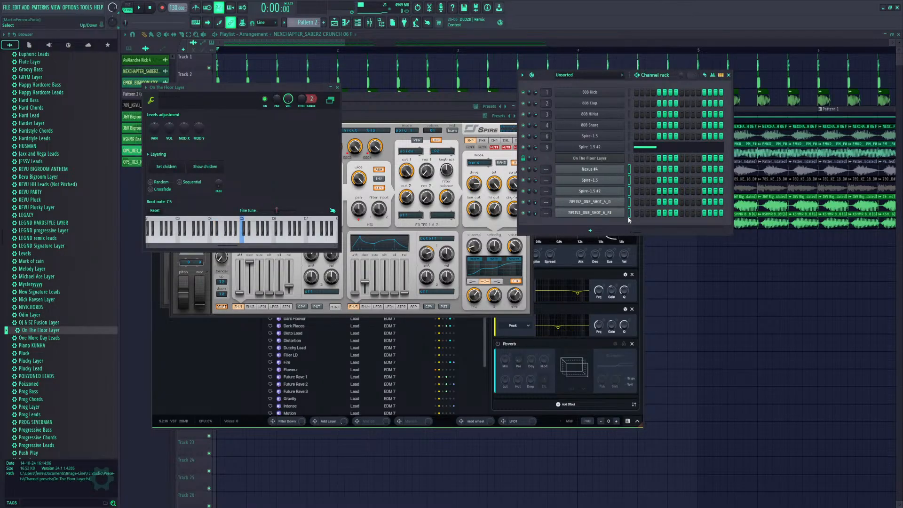
{"action": "key", "text": "ctrl+l"}
{"action": "left_click", "coordinate": [231, 239]}
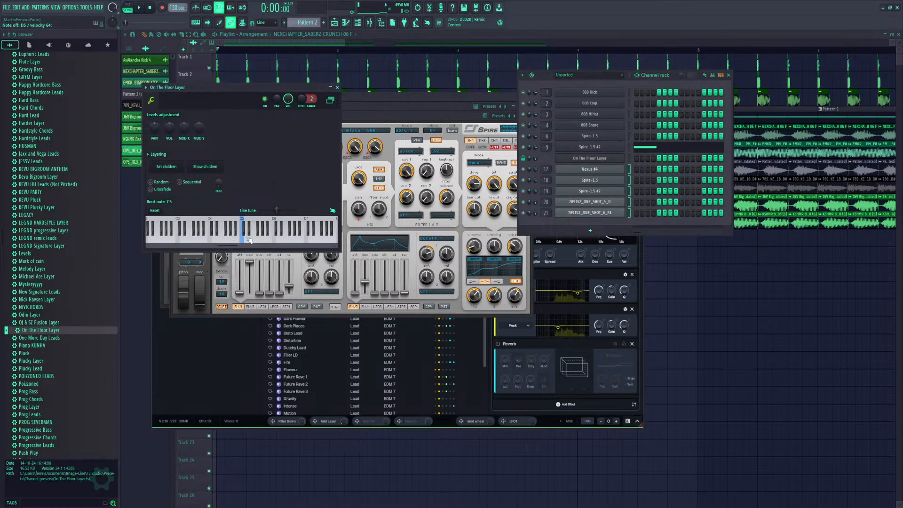
{"action": "left_click", "coordinate": [238, 240]}
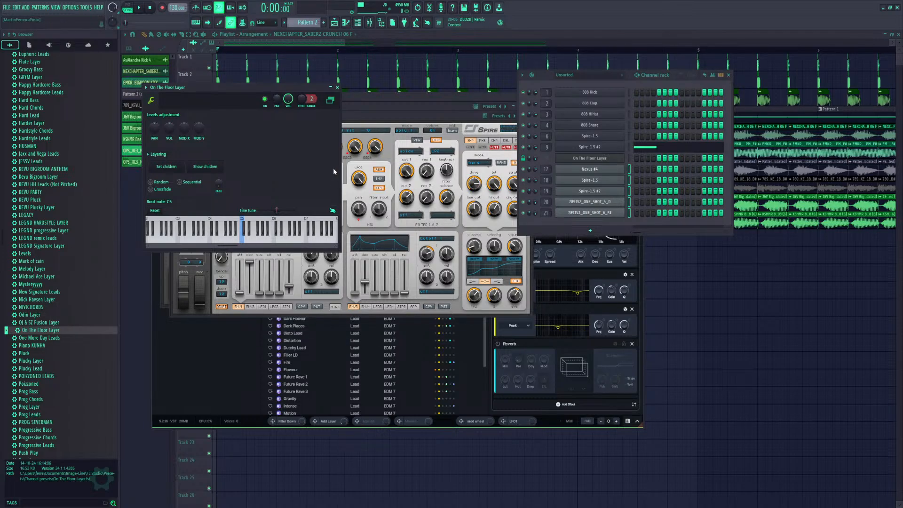
{"action": "left_click", "coordinate": [337, 87]}
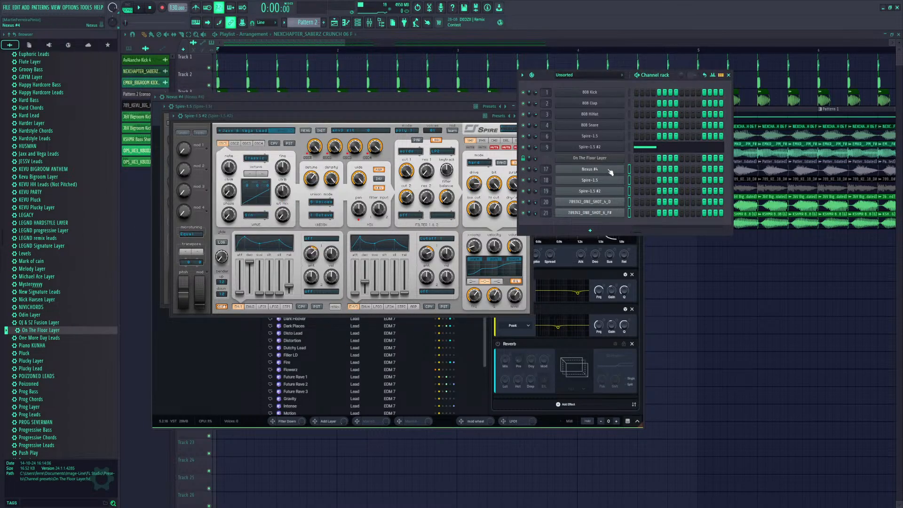
Reopen the On The Floor Layer settings, move the window clear of the channel rack and audition the layered sound
{"action": "left_click", "coordinate": [576, 159]}
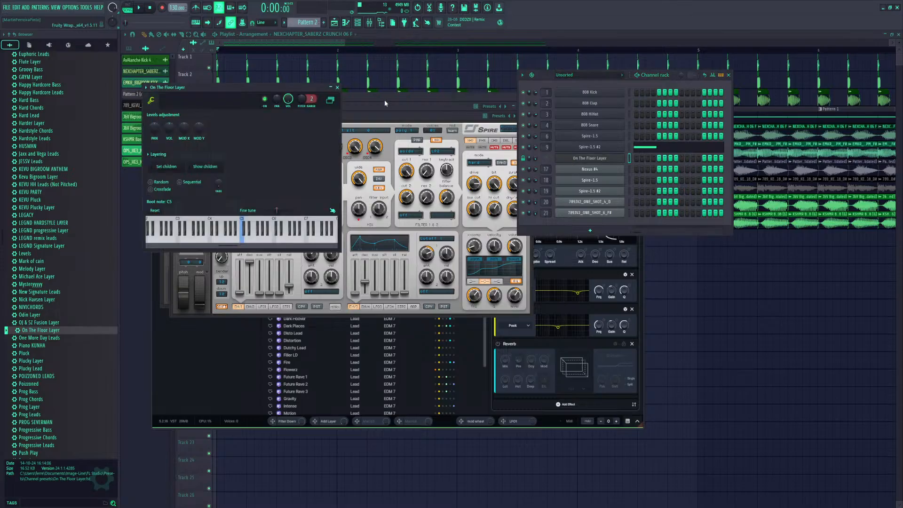
{"action": "left_click_drag", "start_coordinate": [290, 86], "coordinate": [359, 73]}
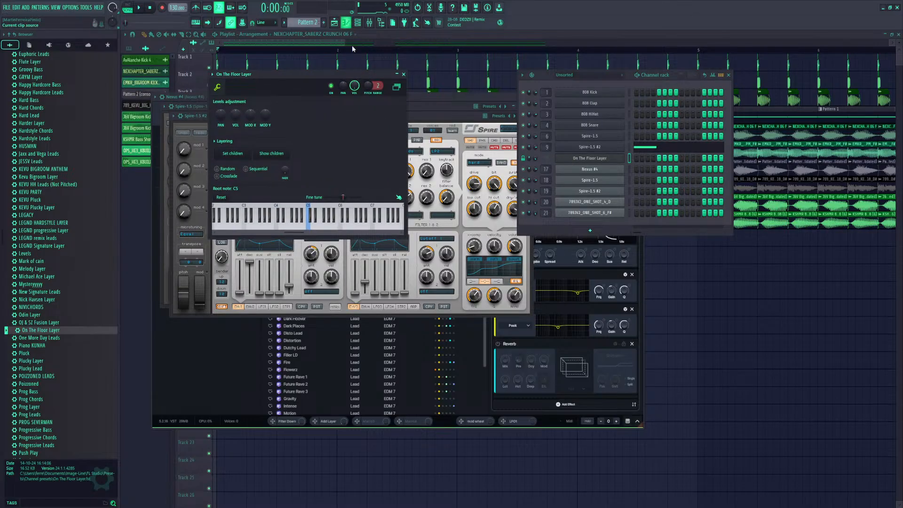
{"action": "left_click", "coordinate": [579, 160]}
{"action": "left_click", "coordinate": [579, 160]}
{"action": "left_click_drag", "start_coordinate": [273, 74], "coordinate": [281, 71]}
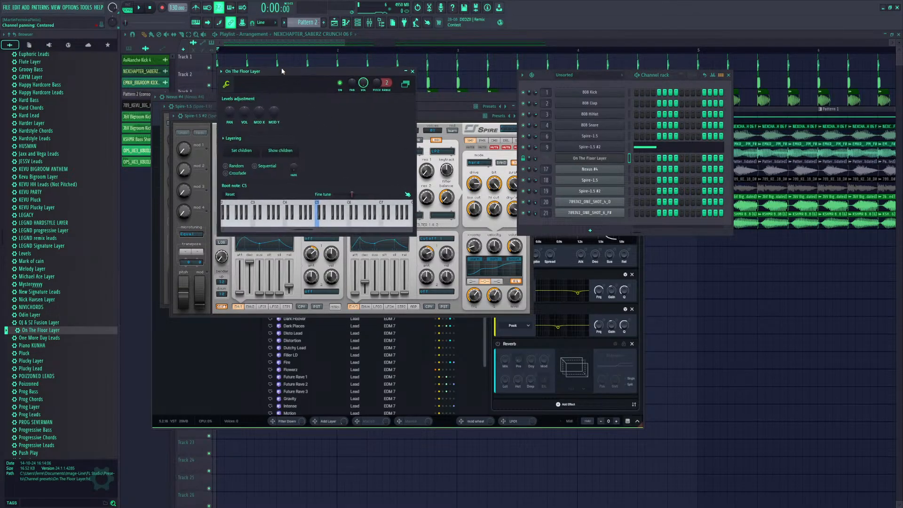
{"action": "left_click", "coordinate": [523, 169]}
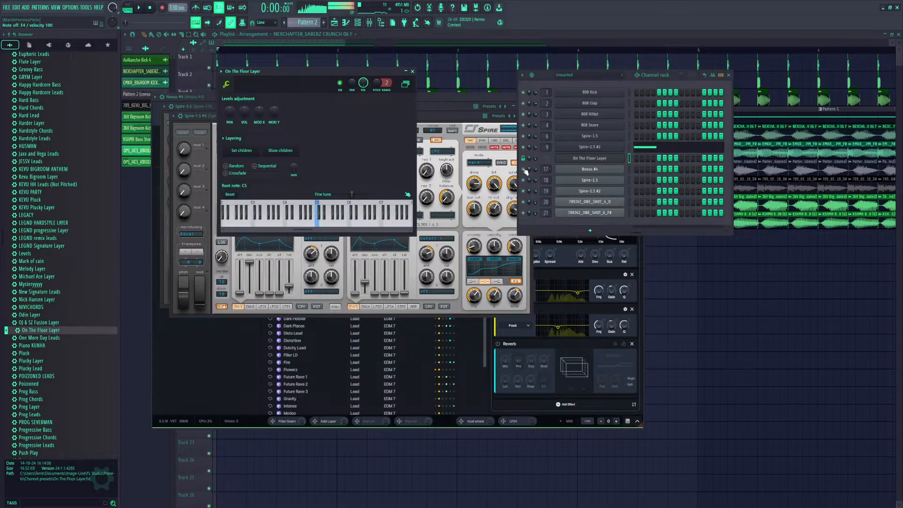
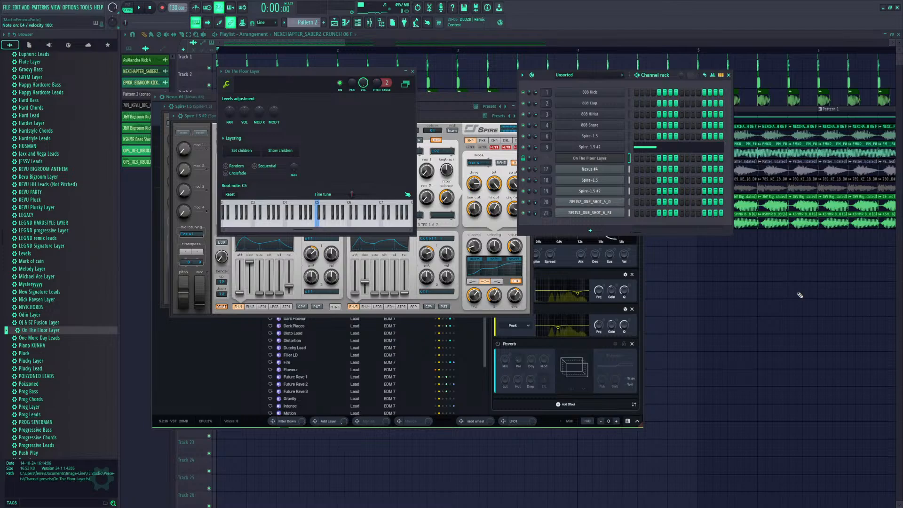
Close all plugin windows, return to the playlist and play the start of the kick arrangement
{"action": "key", "text": "F12"}
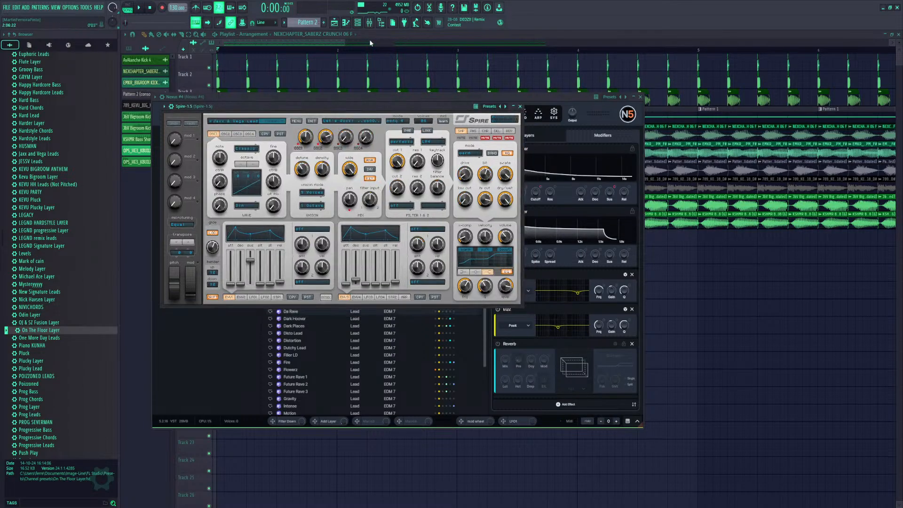
{"action": "left_click", "coordinate": [342, 23]}
{"action": "left_click", "coordinate": [343, 23]}
{"action": "key", "text": "space"}
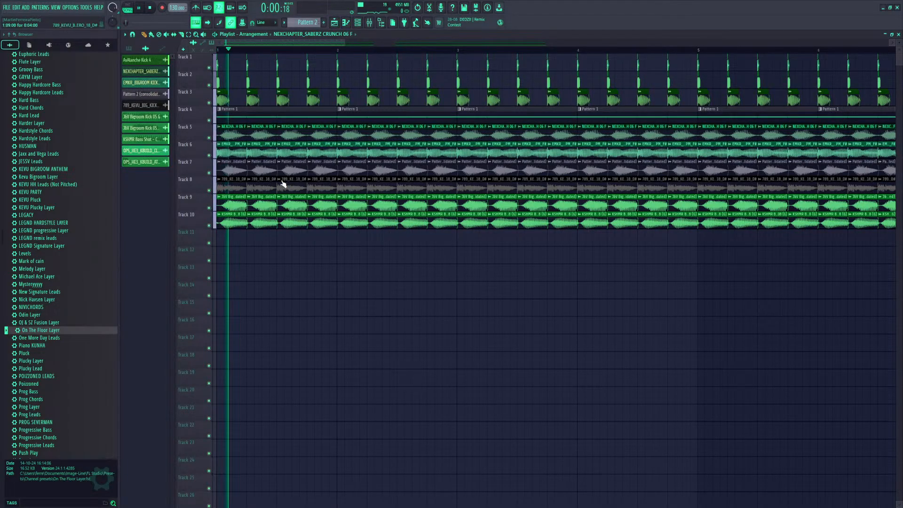
{"action": "key", "text": "space"}
Create Pattern 3 and place a clip of it on Track 11 at the start of the playlist
{"action": "left_click", "coordinate": [324, 22]}
{"action": "key", "text": "Return"}
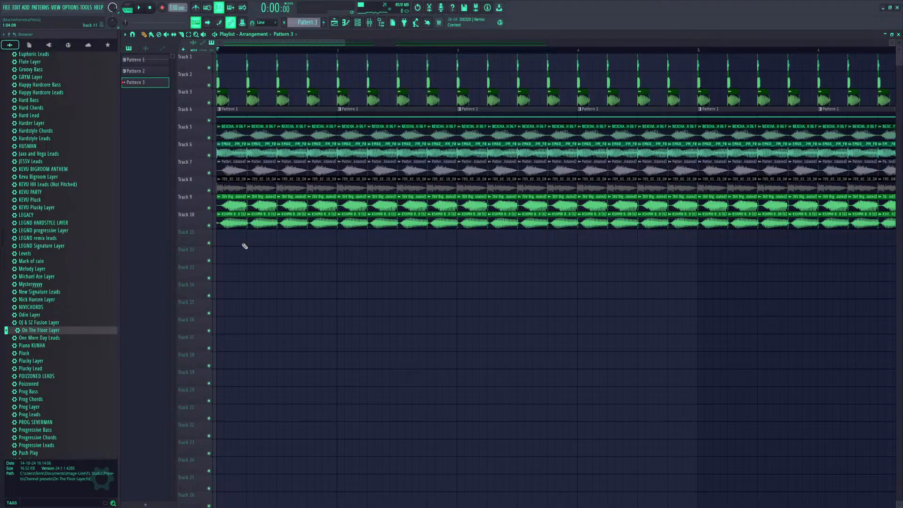
{"action": "left_click", "coordinate": [239, 241]}
In the piano roll of On The Floor Layer, draw a one-step A4 note near the start of Pattern 3, removing the lower trial note
{"action": "left_click", "coordinate": [358, 22]}
{"action": "left_click", "coordinate": [574, 159]}
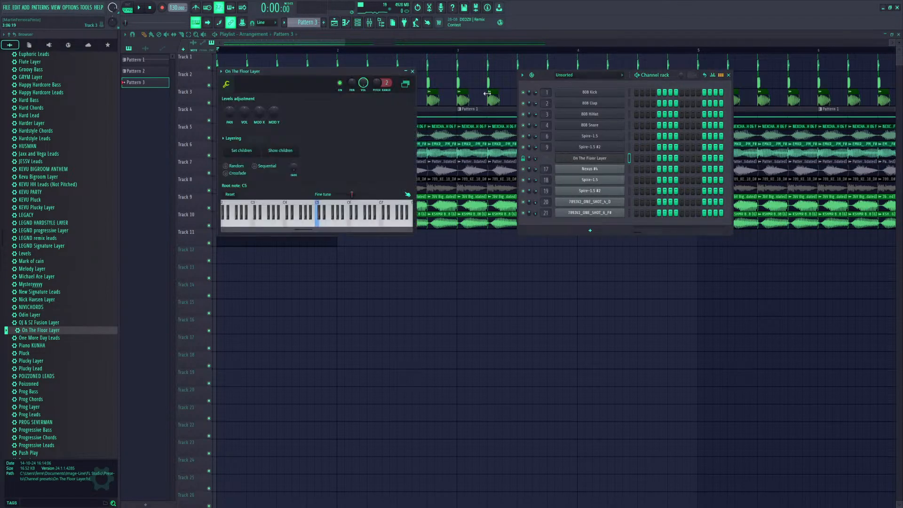
{"action": "left_click", "coordinate": [347, 24]}
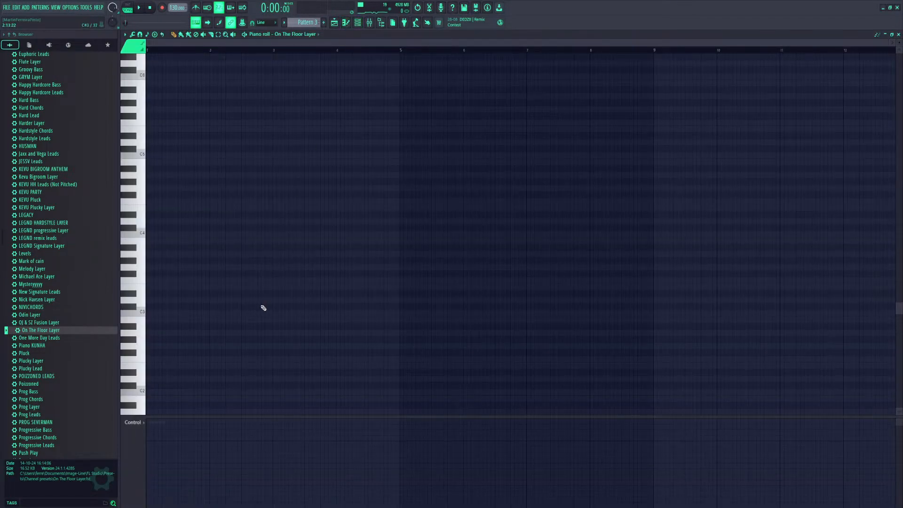
{"action": "left_click", "coordinate": [179, 304]}
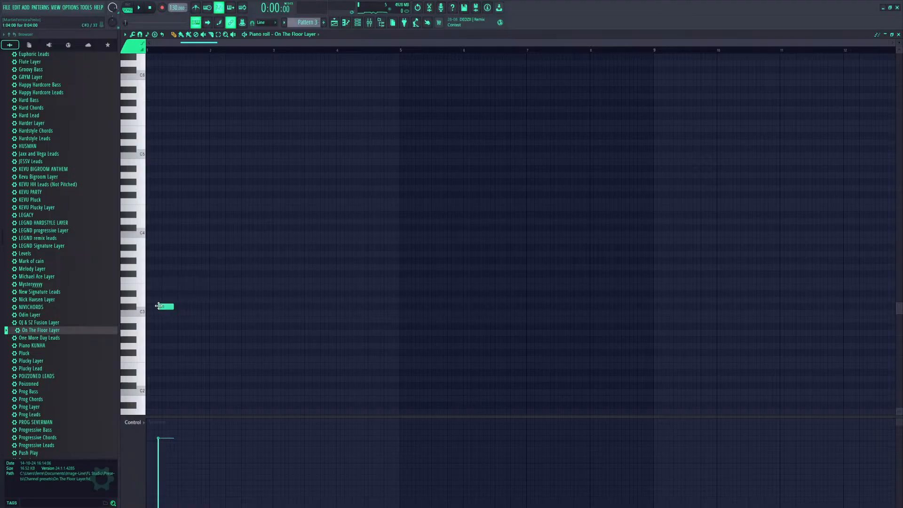
{"action": "right_click", "coordinate": [169, 306]}
{"action": "scroll", "coordinate": [160, 282], "scroll_direction": "up", "scroll_amount": 5}
{"action": "left_click_drag", "start_coordinate": [157, 274], "coordinate": [153, 275]}
{"action": "left_click", "coordinate": [152, 274]}
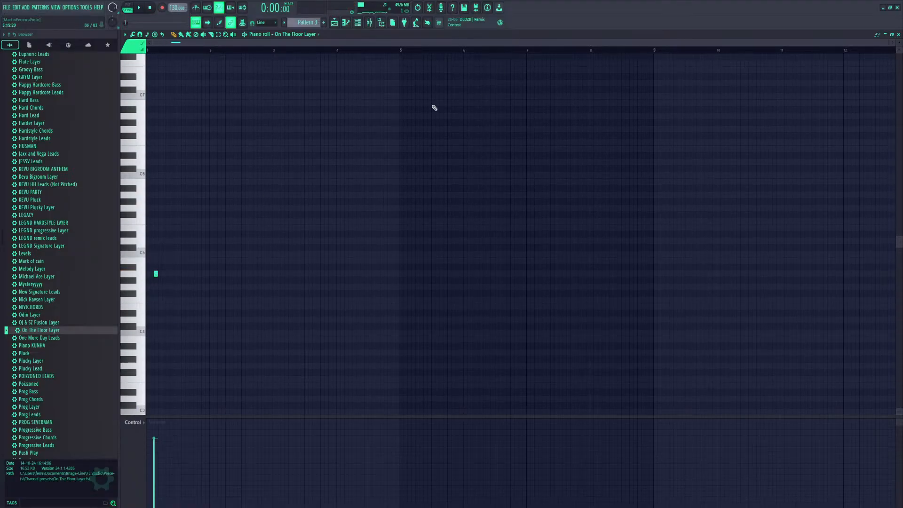
Reopen Pattern 3 from its Track 11 clip, lower the note to G4 and play it with the kick
{"action": "left_click", "coordinate": [334, 23]}
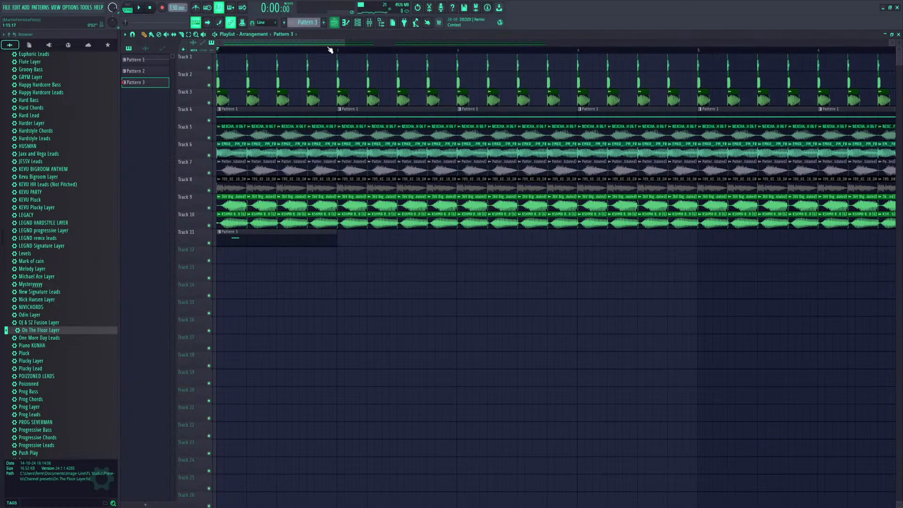
{"action": "double_click", "coordinate": [262, 237]}
{"action": "scroll", "coordinate": [209, 50], "scroll_direction": "up", "scroll_amount": 4}
{"action": "left_click_drag", "start_coordinate": [224, 45], "coordinate": [186, 44]}
{"action": "scroll", "coordinate": [213, 280], "scroll_direction": "down", "scroll_amount": 6}
{"action": "scroll", "coordinate": [207, 275], "scroll_direction": "up", "scroll_amount": 5}
{"action": "mouse_move", "coordinate": [188, 255]}
{"action": "left_mouse_down"}
{"action": "mouse_move", "coordinate": [186, 280]}
{"action": "mouse_move", "coordinate": [185, 267]}
{"action": "left_mouse_up"}
{"action": "key", "text": "space"}
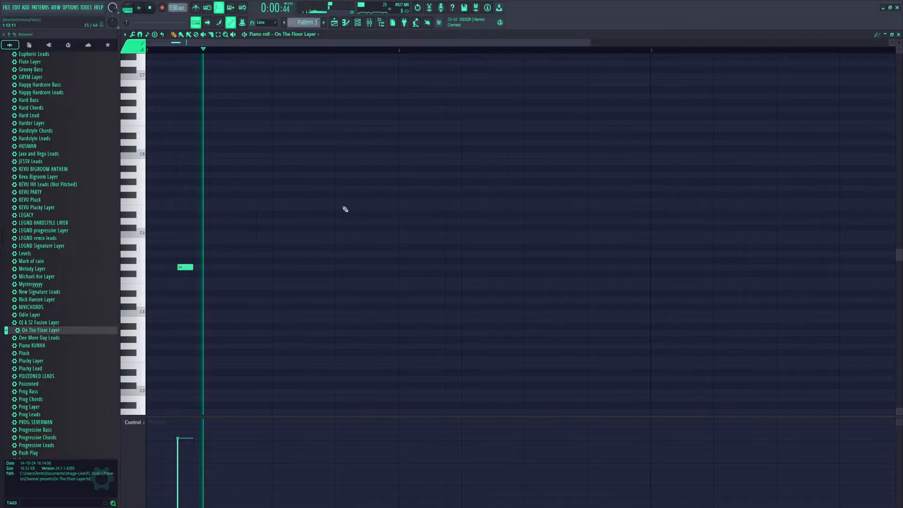
{"action": "key", "text": "space"}
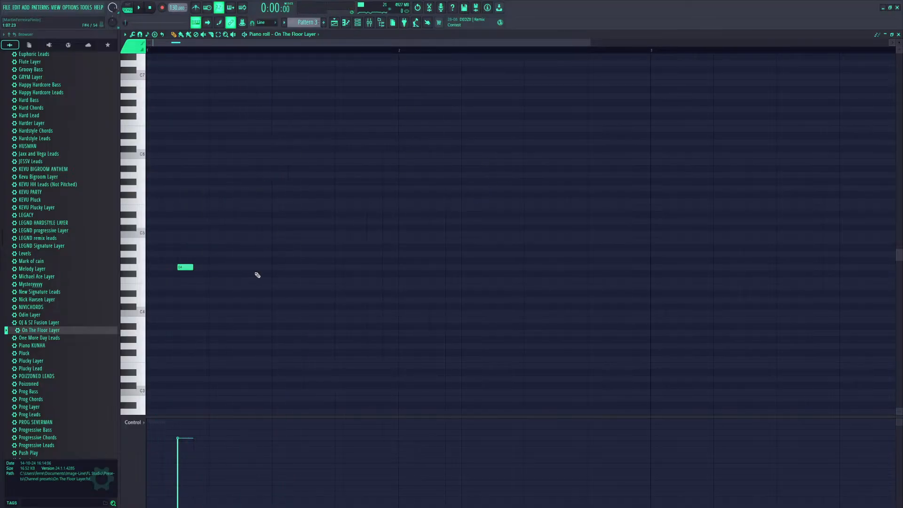
Add a second G4 note and a D5 note at two-step intervals and play Pattern 3 in pattern mode
{"action": "left_click", "coordinate": [218, 268]}
{"action": "left_click_drag", "start_coordinate": [246, 232], "coordinate": [247, 222]}
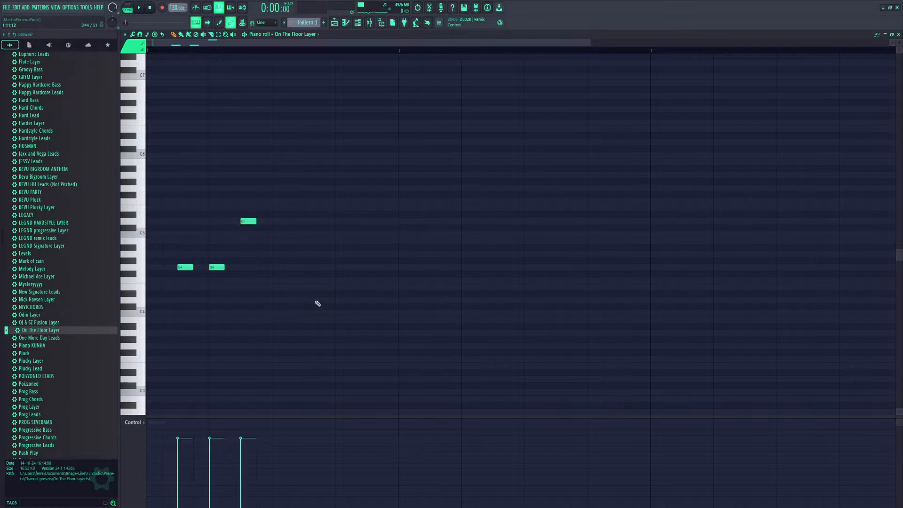
{"action": "key", "text": "l"}
{"action": "key", "text": "space"}
Continue the melody with D#5, D5, D5 and G4 notes at two-step intervals and play it back
{"action": "left_click_drag", "start_coordinate": [280, 207], "coordinate": [280, 214]}
{"action": "left_click", "coordinate": [308, 221]}
{"action": "left_click", "coordinate": [339, 221]}
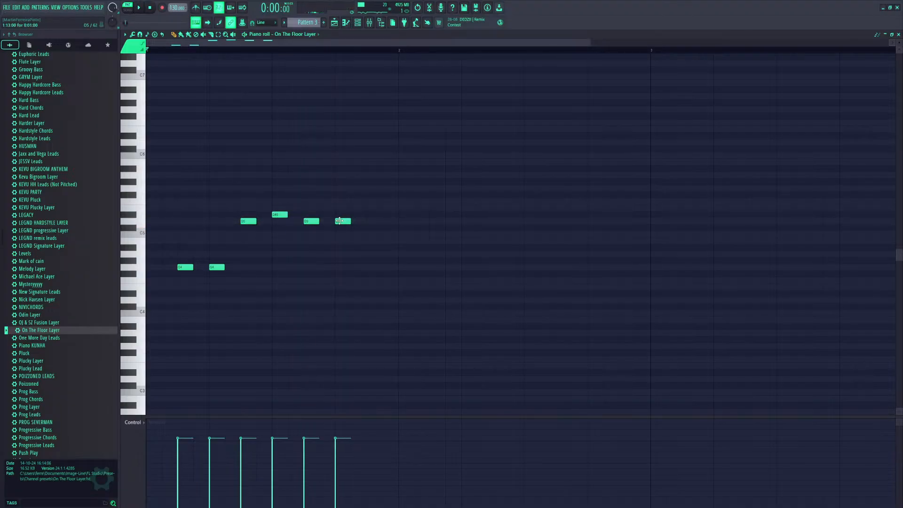
{"action": "left_click_drag", "start_coordinate": [373, 283], "coordinate": [371, 270]}
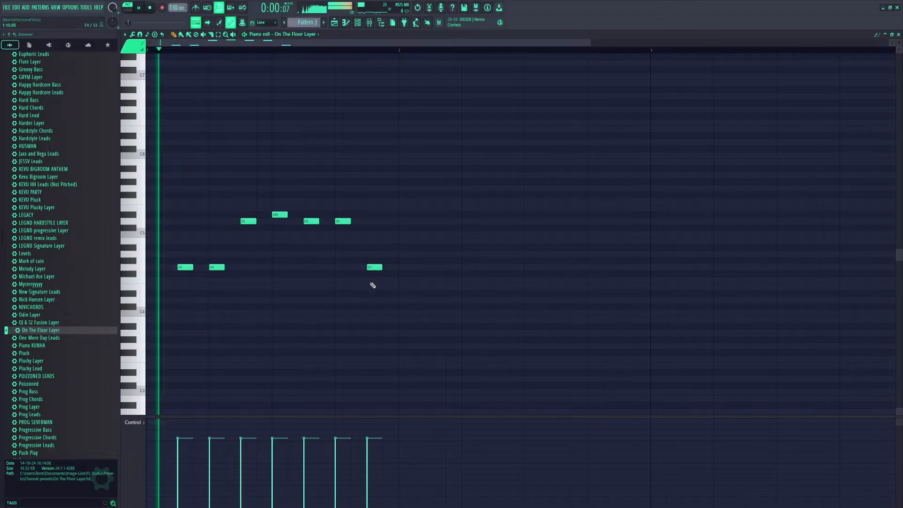
{"action": "key", "text": "space"}
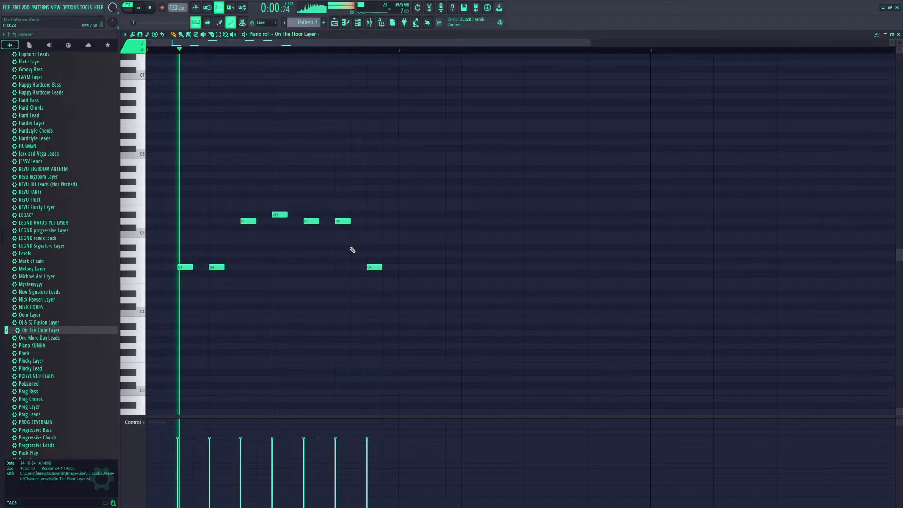
{"action": "key", "text": "space"}
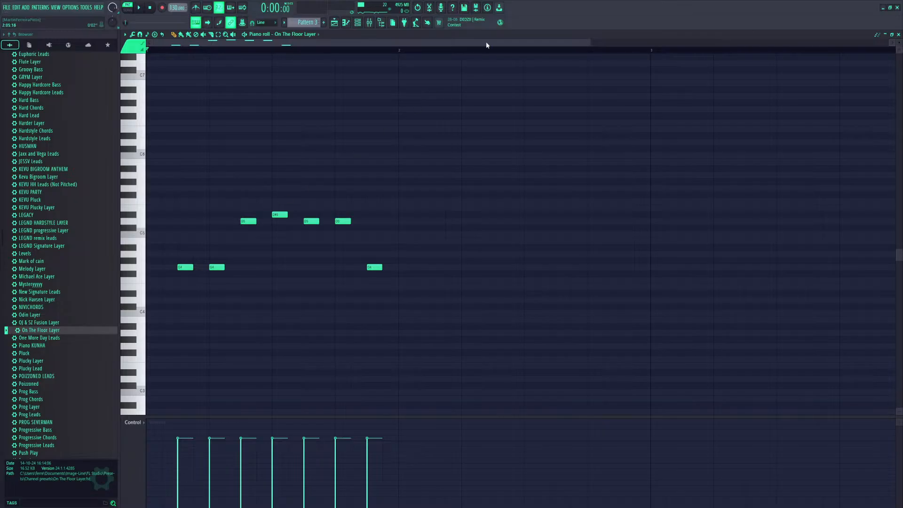
Load Kickstart 2 on the lead's mixer insert, close its window and play the melody in Pattern 3
{"action": "scroll", "coordinate": [319, 54], "scroll_direction": "down", "scroll_amount": 2}
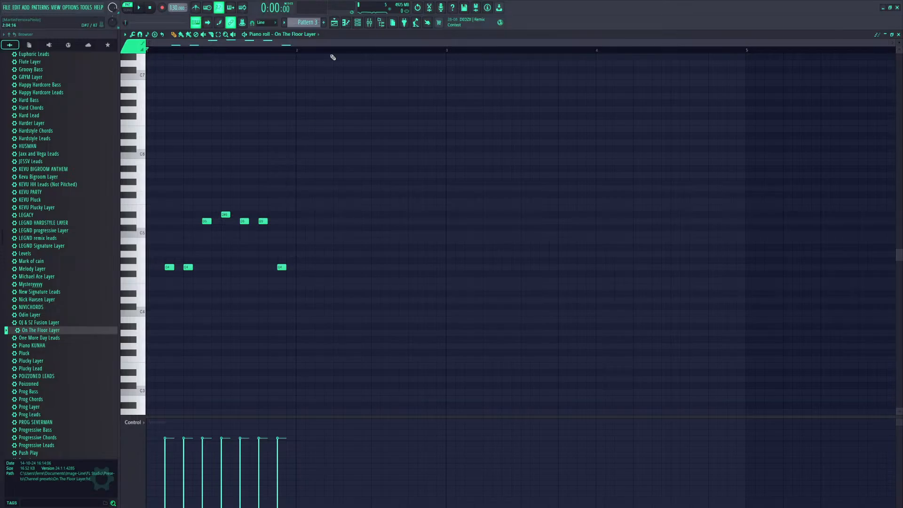
{"action": "left_click", "coordinate": [359, 22]}
{"action": "left_click", "coordinate": [359, 22]}
{"action": "left_click", "coordinate": [360, 23]}
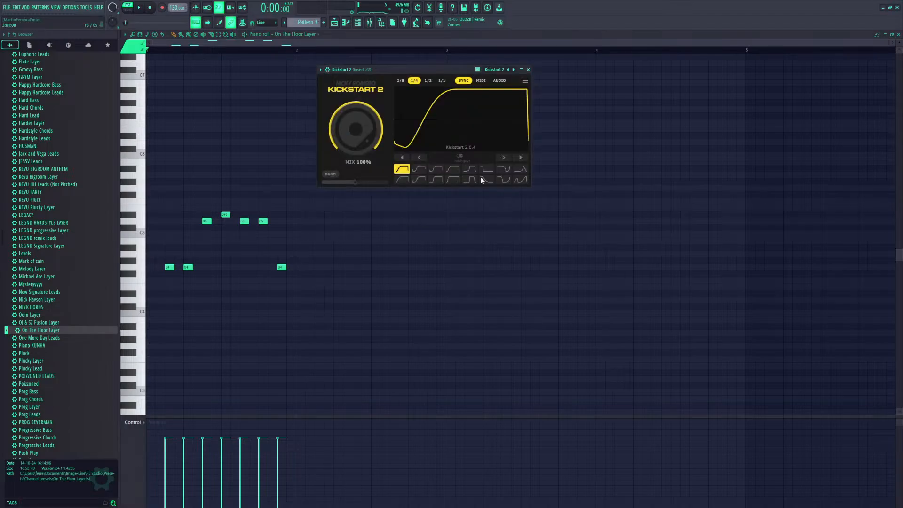
{"action": "left_click", "coordinate": [528, 70]}
{"action": "key", "text": "space"}
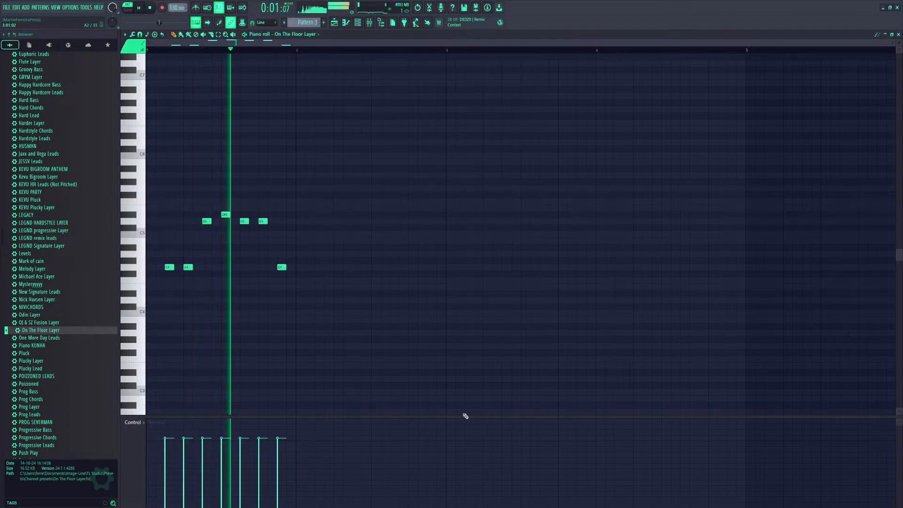
{"action": "key", "text": "space"}
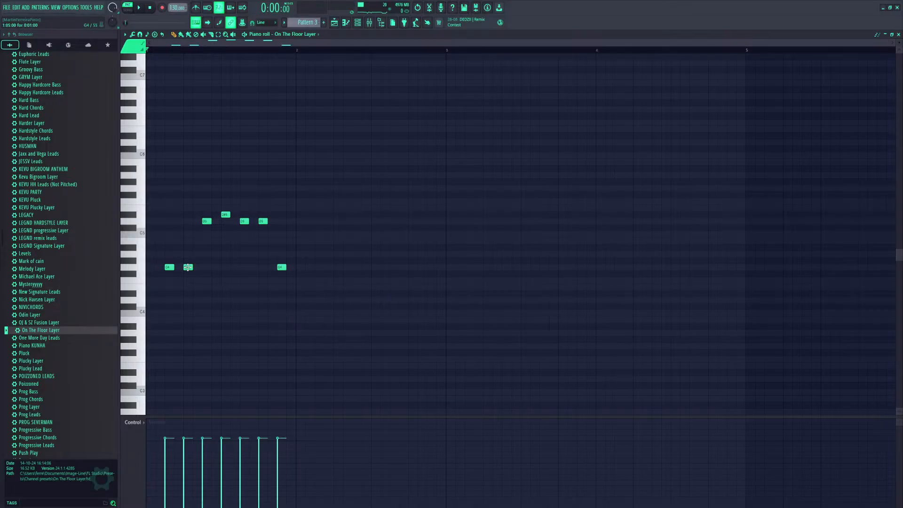
Delete all seven melody notes from the On The Floor Layer piano roll in Pattern 3
{"action": "right_click", "coordinate": [187, 267]}
{"action": "right_click", "coordinate": [206, 221]}
{"action": "right_click", "coordinate": [226, 214]}
{"action": "right_click", "coordinate": [244, 221]}
{"action": "right_click", "coordinate": [263, 221]}
{"action": "right_click", "coordinate": [281, 267]}
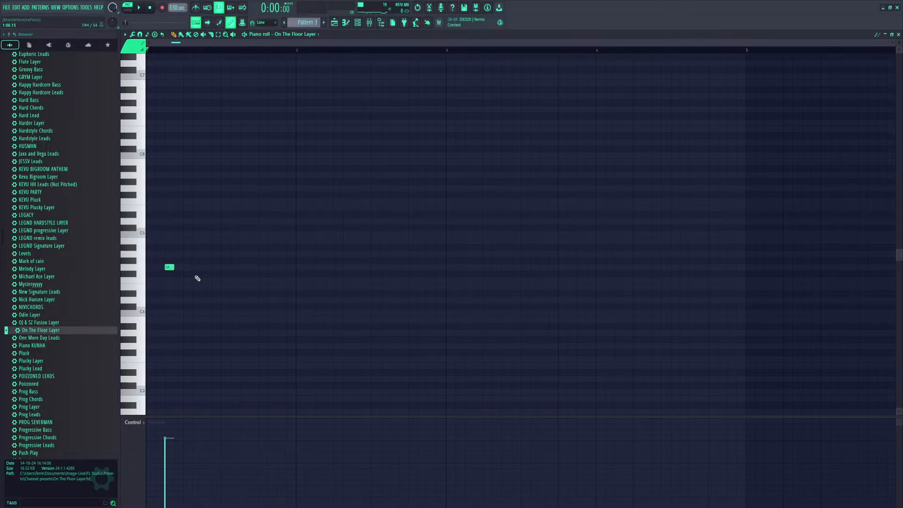
{"action": "right_click", "coordinate": [169, 266]}
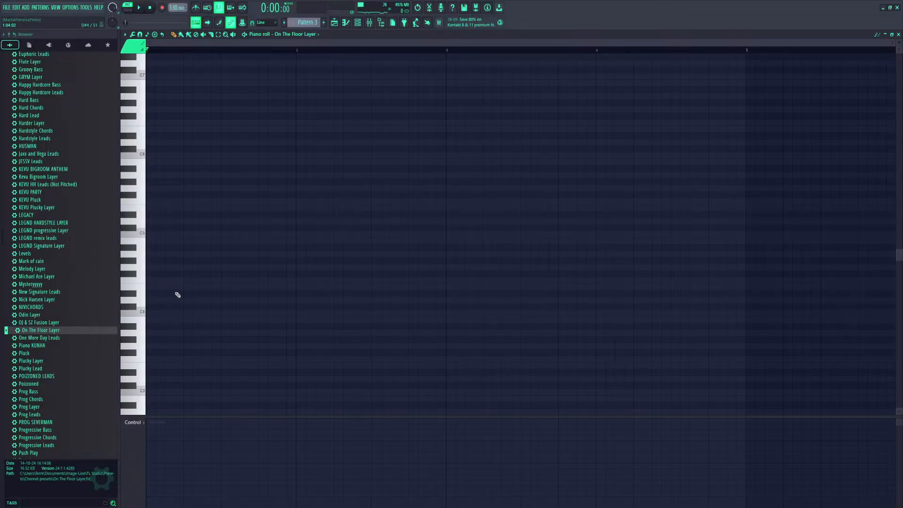
Draw a trial melody of one-step D5, G4 and D5 notes at two-step intervals and play it back
{"action": "left_click_drag", "start_coordinate": [166, 195], "coordinate": [150, 195]}
{"action": "right_click", "coordinate": [151, 195]}
{"action": "left_click", "coordinate": [151, 188]}
{"action": "left_click_drag", "start_coordinate": [151, 188], "coordinate": [164, 215]}
{"action": "left_click_drag", "start_coordinate": [186, 259], "coordinate": [187, 274]}
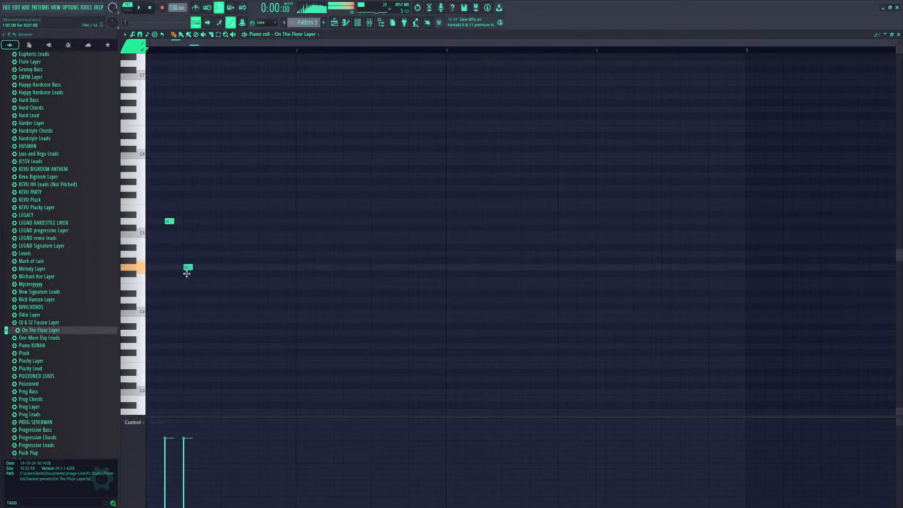
{"action": "key", "text": "space"}
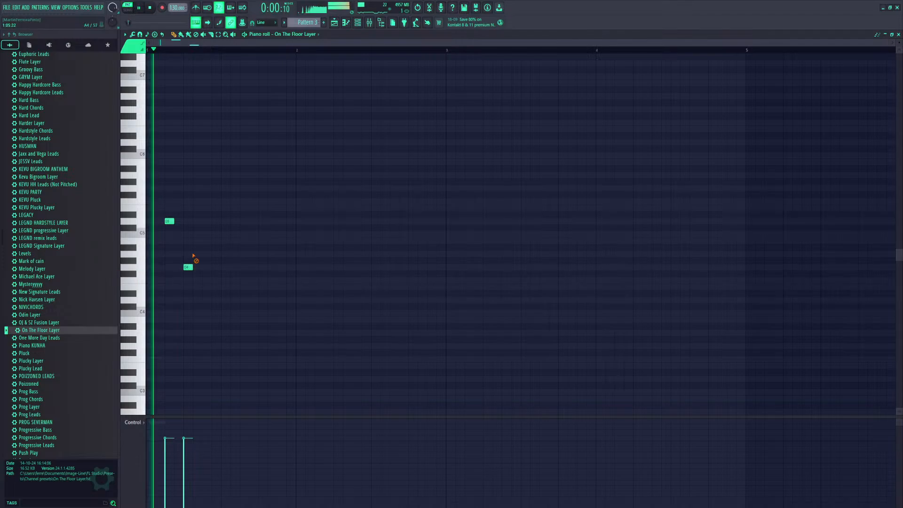
{"action": "key", "text": "space"}
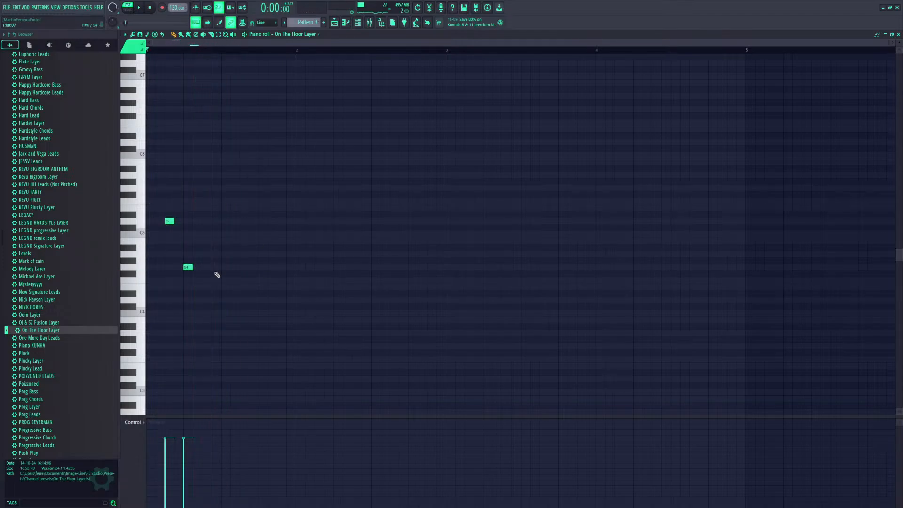
{"action": "left_click", "coordinate": [206, 220]}
{"action": "key", "text": "space"}
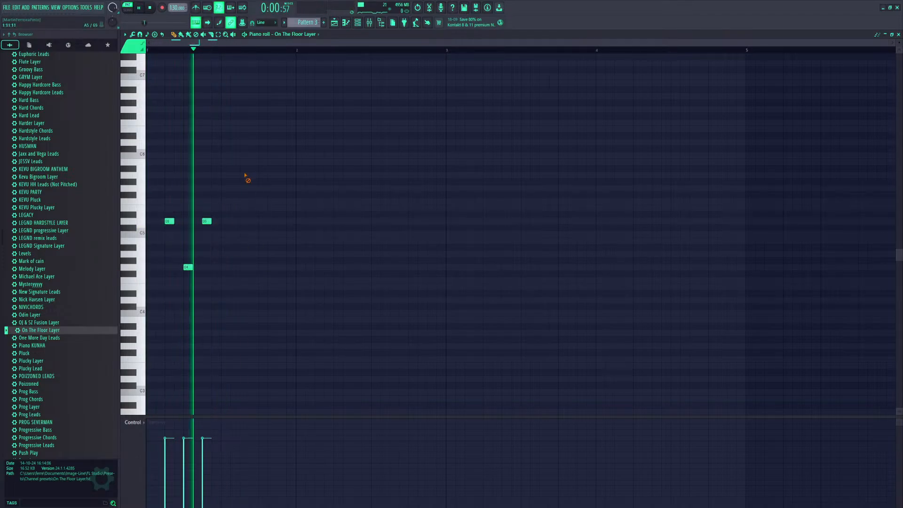
{"action": "key", "text": "space"}
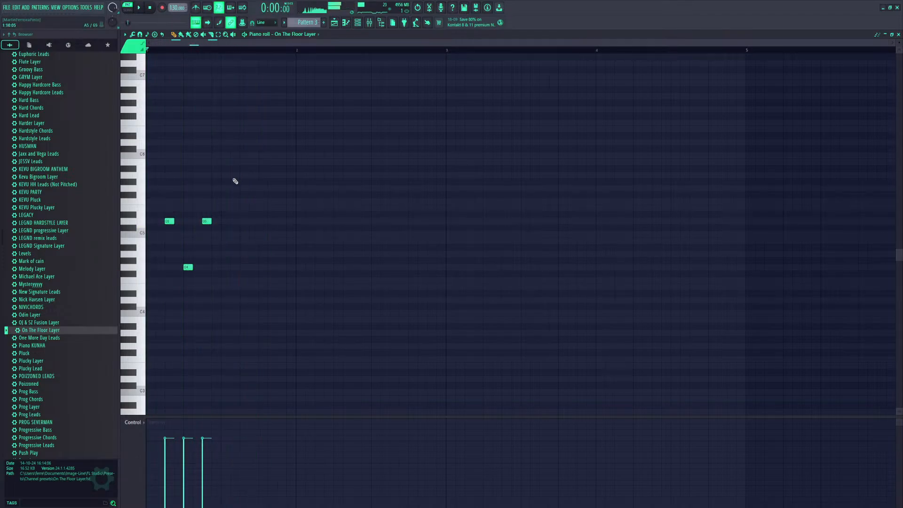
Delete the D5, G4 and D5 trial notes from the piano roll
{"action": "right_click", "coordinate": [210, 221]}
{"action": "right_click", "coordinate": [188, 267]}
{"action": "right_click", "coordinate": [170, 221]}
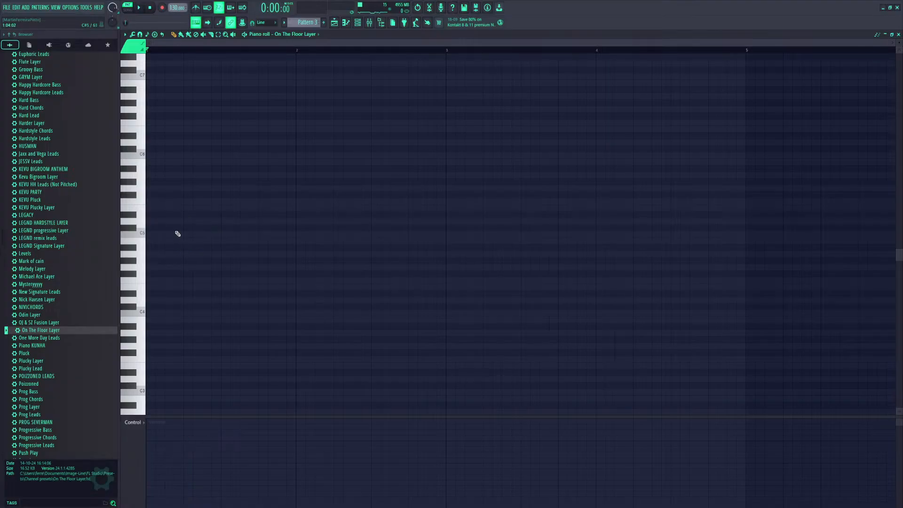
Draw a one-step D5 note on the fourth step of Pattern 3 and play it back
{"action": "left_click", "coordinate": [177, 222]}
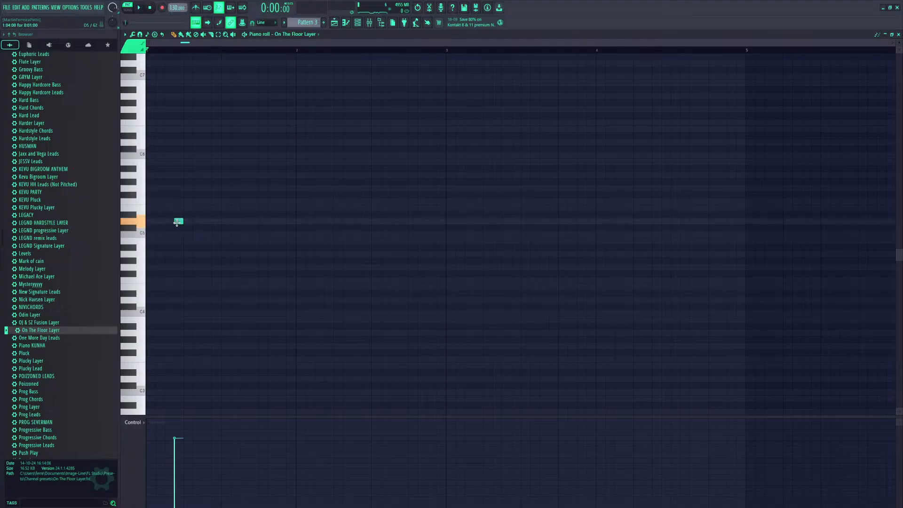
{"action": "key", "text": "space"}
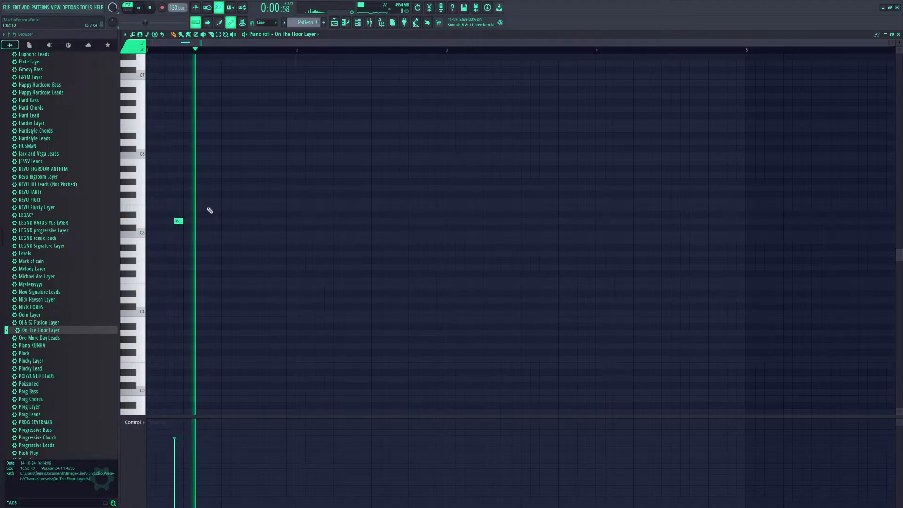
{"action": "key", "text": "space"}
Continue the first bar from the seventh step with D5, C5, D5, A4 and A#4 notes at two-step intervals and play it back
{"action": "left_click", "coordinate": [202, 272]}
{"action": "left_click_drag", "start_coordinate": [202, 272], "coordinate": [280, 253]}
{"action": "key", "text": "space"}
{"action": "key", "text": "space"}
{"action": "left_click", "coordinate": [243, 222]}
{"action": "left_click", "coordinate": [218, 241]}
{"action": "left_click", "coordinate": [244, 222]}
{"action": "left_click", "coordinate": [281, 235]}
{"action": "key", "text": "space"}
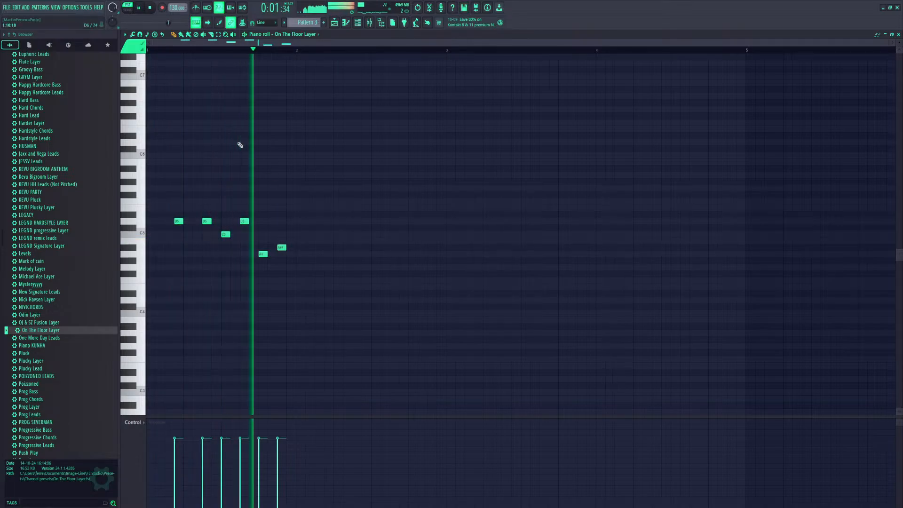
{"action": "key", "text": "space"}
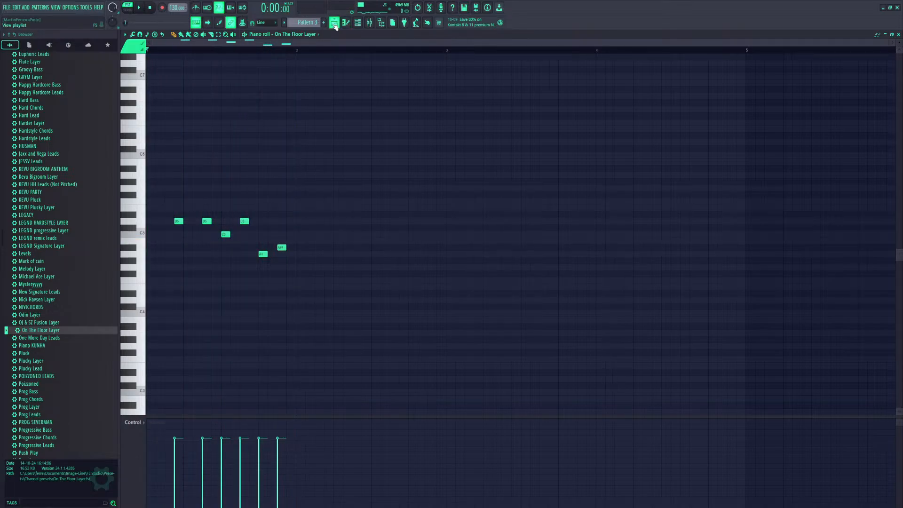
Clear the piano roll by deleting all six notes of this melody attempt
{"action": "right_click", "coordinate": [244, 221]}
{"action": "right_click", "coordinate": [226, 234]}
{"action": "right_click", "coordinate": [263, 254]}
{"action": "right_click", "coordinate": [281, 247]}
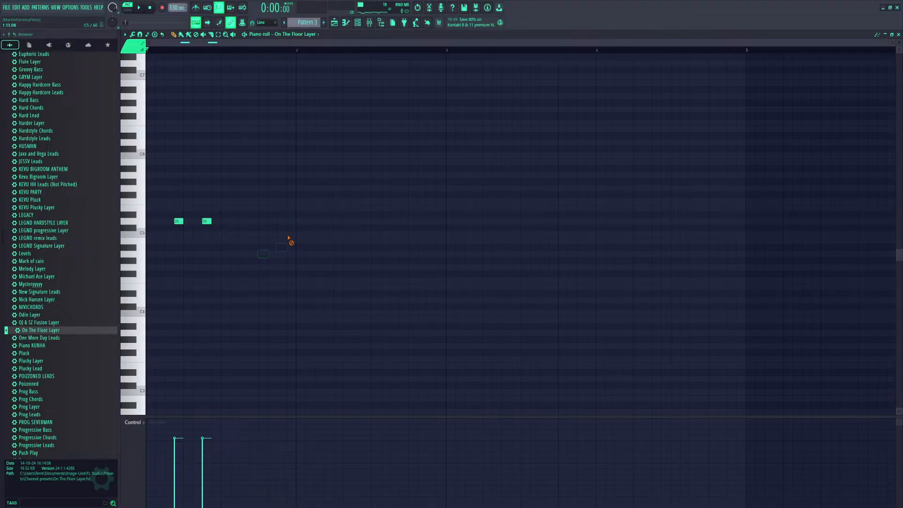
{"action": "right_click", "coordinate": [206, 221]}
{"action": "right_click", "coordinate": [179, 221]}
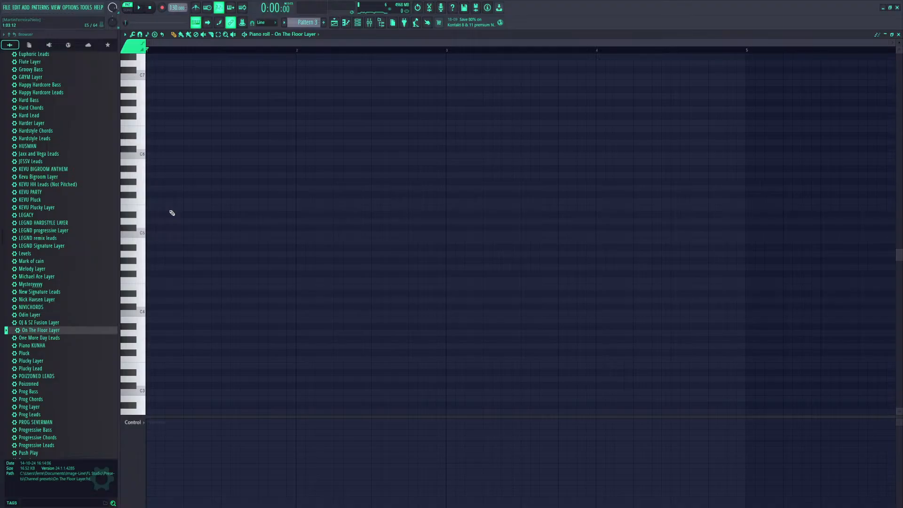
Delete the two one-shot sampler channels on mixer inserts 20 and 21 from the channel rack
{"action": "left_click", "coordinate": [358, 24]}
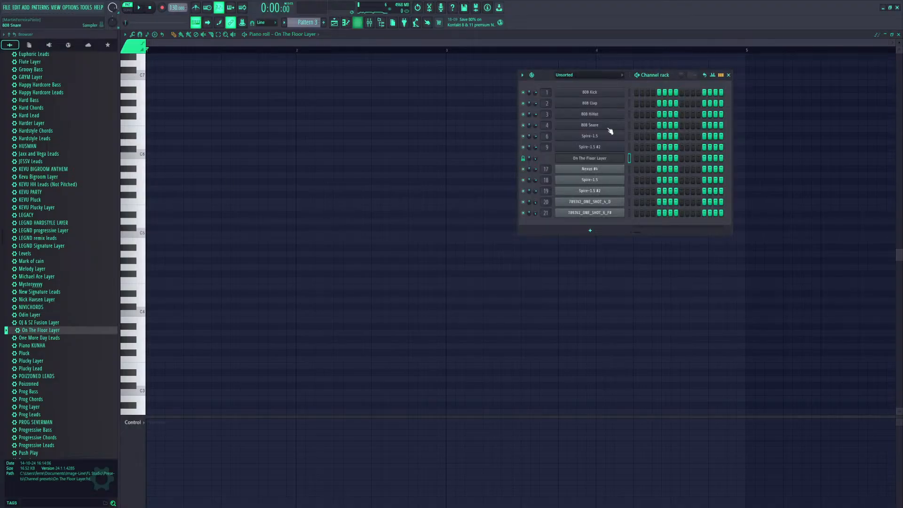
{"action": "right_click", "coordinate": [608, 214]}
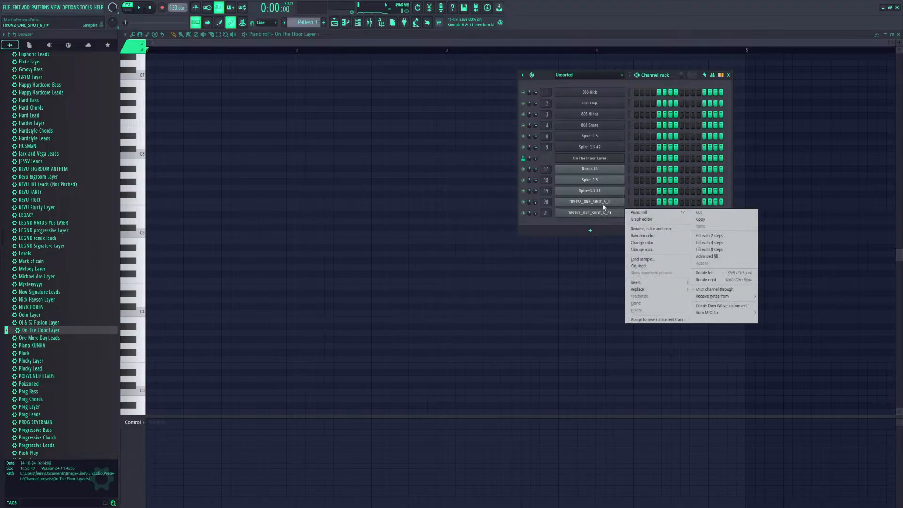
{"action": "left_click", "coordinate": [636, 310]}
{"action": "key", "text": "Return"}
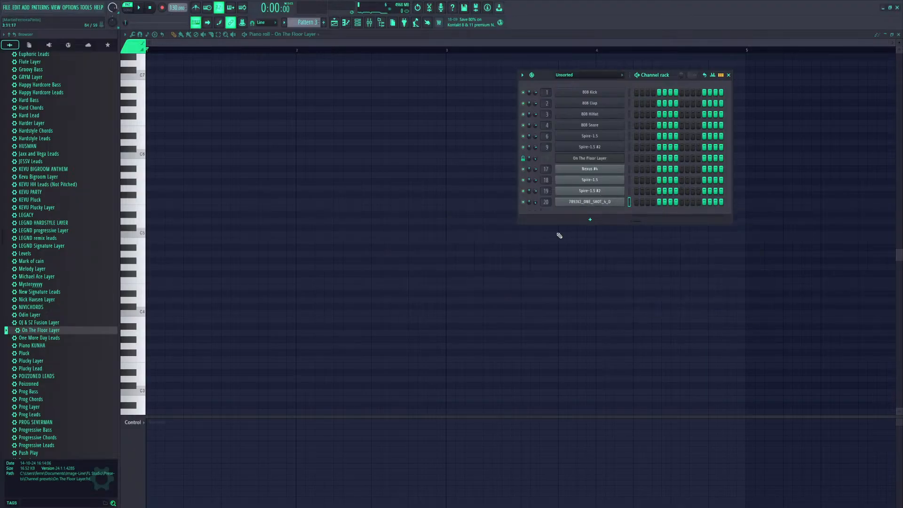
{"action": "right_click", "coordinate": [606, 202]}
{"action": "left_click", "coordinate": [636, 299]}
{"action": "key", "text": "Return"}
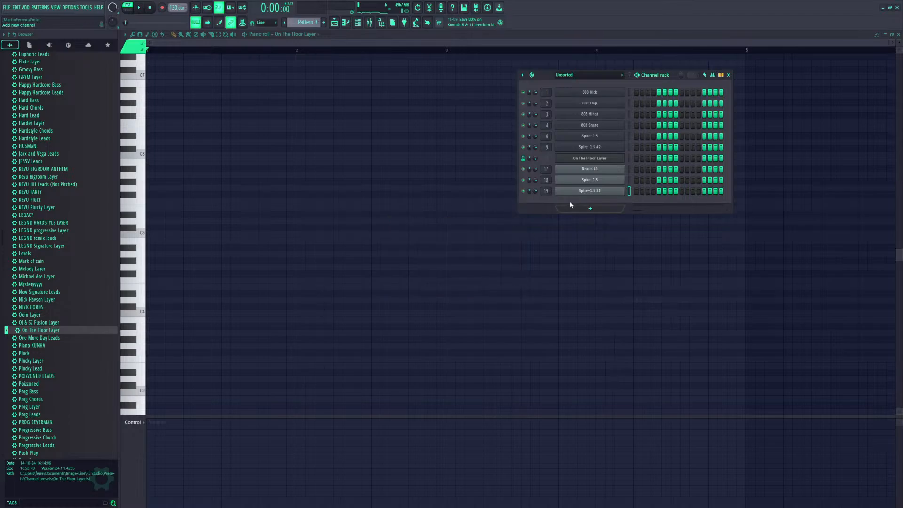
Delete the Spire-1.5 #2, Spire-1.5 and Nexus #4 channels on inserts 19 to 17, plus the On The Floor Layer channel
{"action": "right_click", "coordinate": [574, 193]}
{"action": "left_click", "coordinate": [638, 281]}
{"action": "key", "text": "Return"}
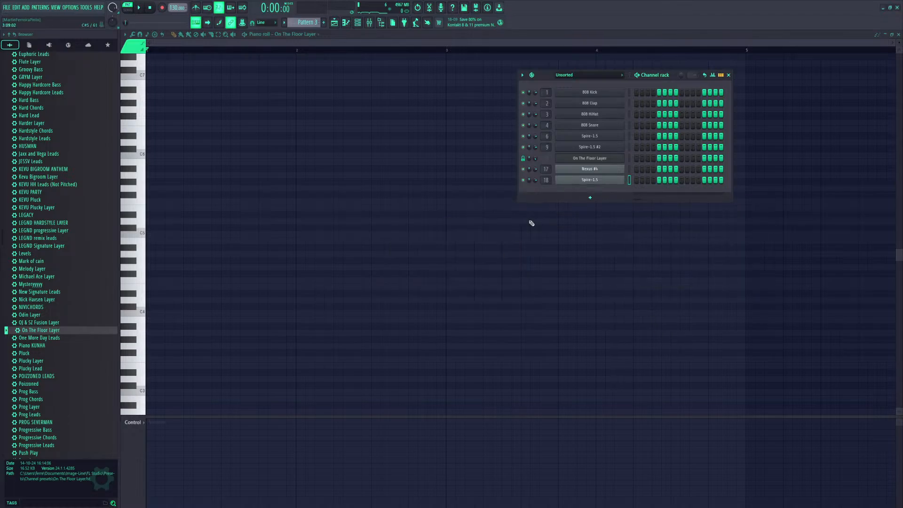
{"action": "right_click", "coordinate": [572, 179]}
{"action": "left_click", "coordinate": [637, 270]}
{"action": "key", "text": "Return"}
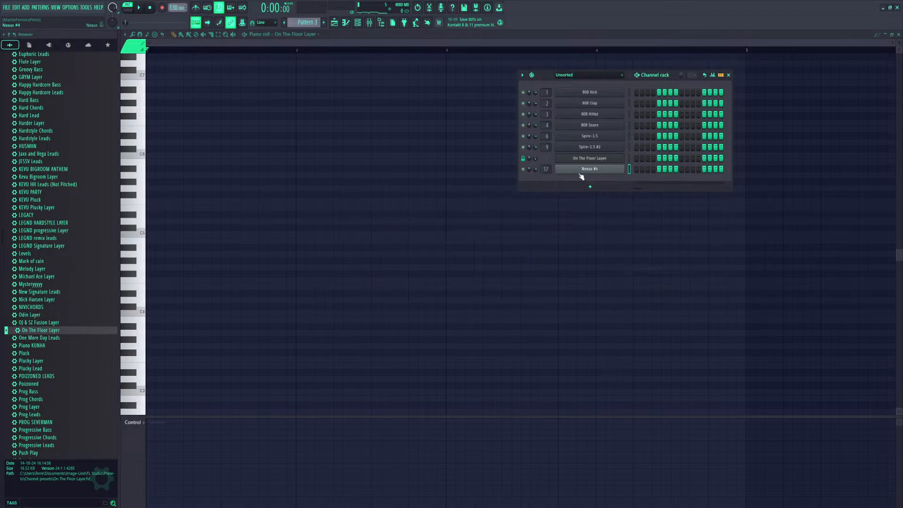
{"action": "right_click", "coordinate": [581, 170]}
{"action": "left_click", "coordinate": [664, 272]}
{"action": "key", "text": "Return"}
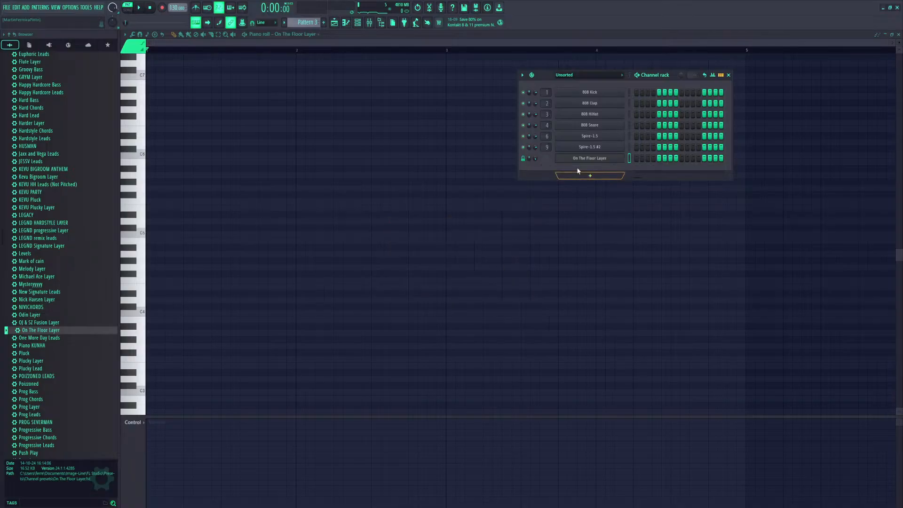
{"action": "right_click", "coordinate": [625, 154]}
{"action": "left_click", "coordinate": [658, 242]}
{"action": "key", "text": "Return"}
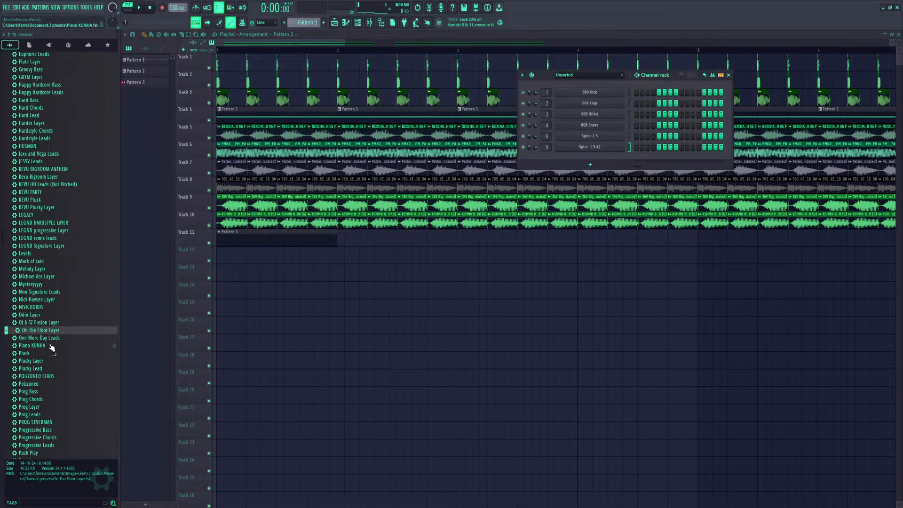
Load the Michael Ace Layer preset into the channel rack and close its four Nexus windows
{"action": "left_click_drag", "start_coordinate": [40, 278], "coordinate": [582, 167]}
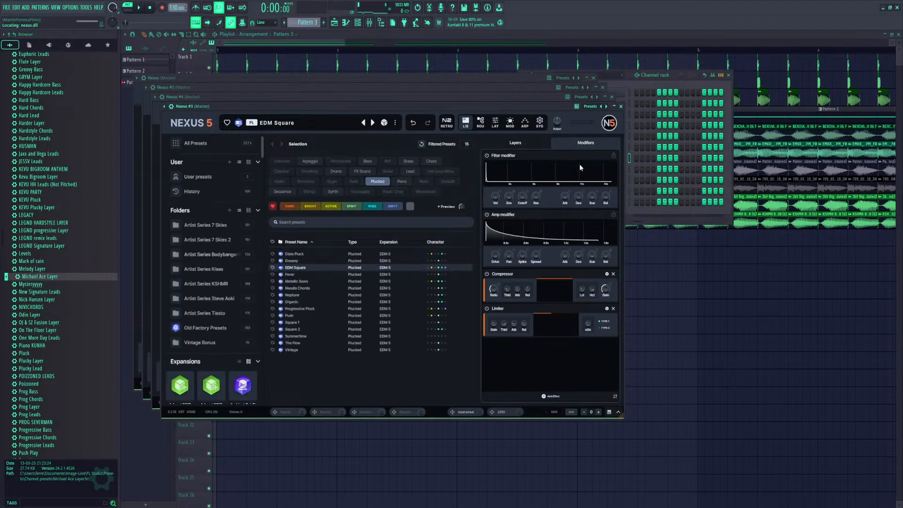
{"action": "left_click", "coordinate": [621, 107]}
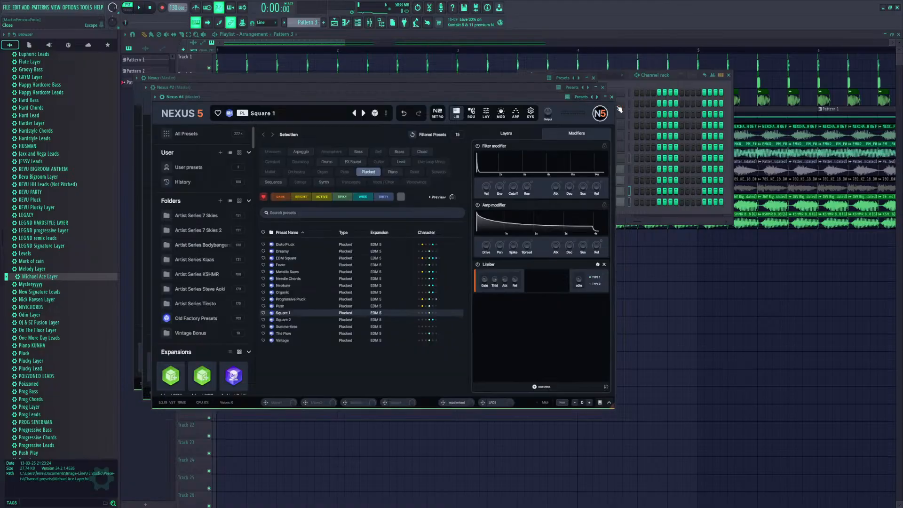
{"action": "left_click", "coordinate": [612, 97]}
{"action": "left_click", "coordinate": [603, 87]}
{"action": "left_click", "coordinate": [594, 78]}
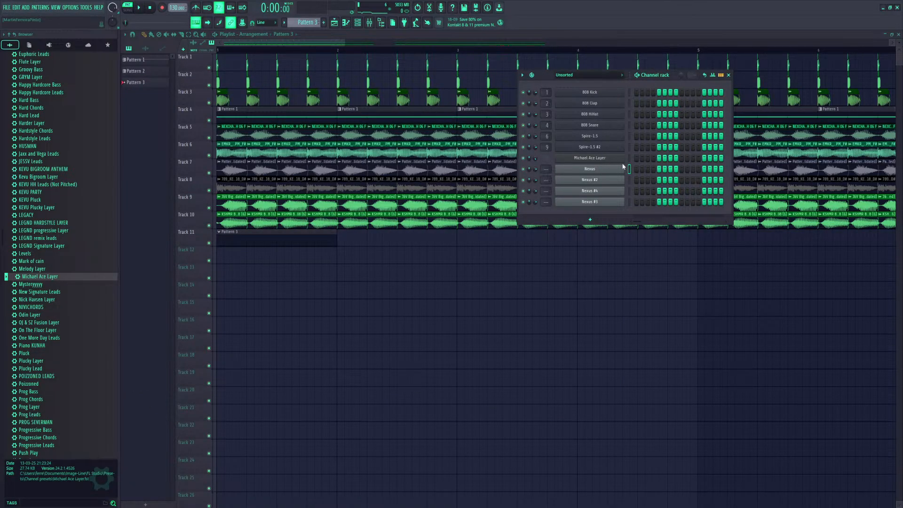
Lock the Michael Ace Layer channel, open its settings and audition notes on its keyboard
{"action": "right_click", "coordinate": [524, 157]}
{"action": "left_click", "coordinate": [533, 168]}
{"action": "left_click", "coordinate": [594, 160]}
{"action": "left_click", "coordinate": [187, 216]}
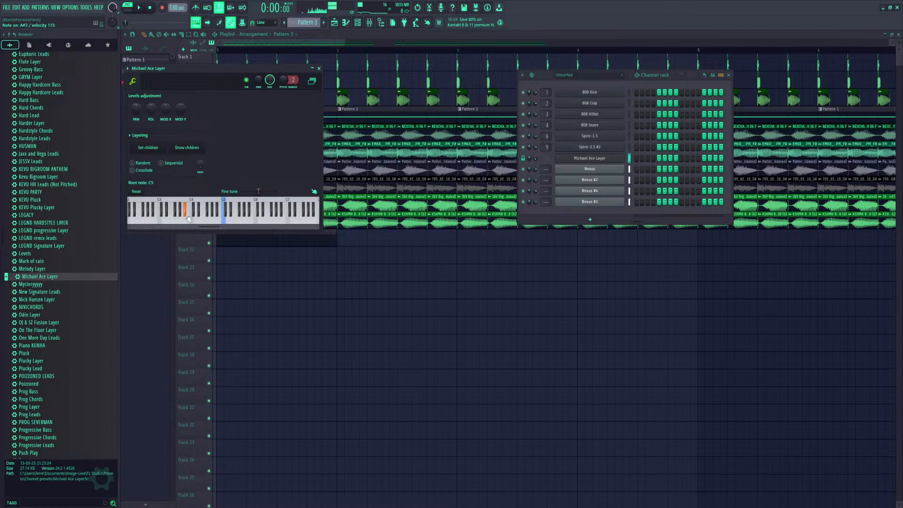
{"action": "left_click", "coordinate": [210, 223]}
Select the four Nexus channels of the layer and route them to mixer inserts 23 to 26
{"action": "left_click", "coordinate": [630, 158]}
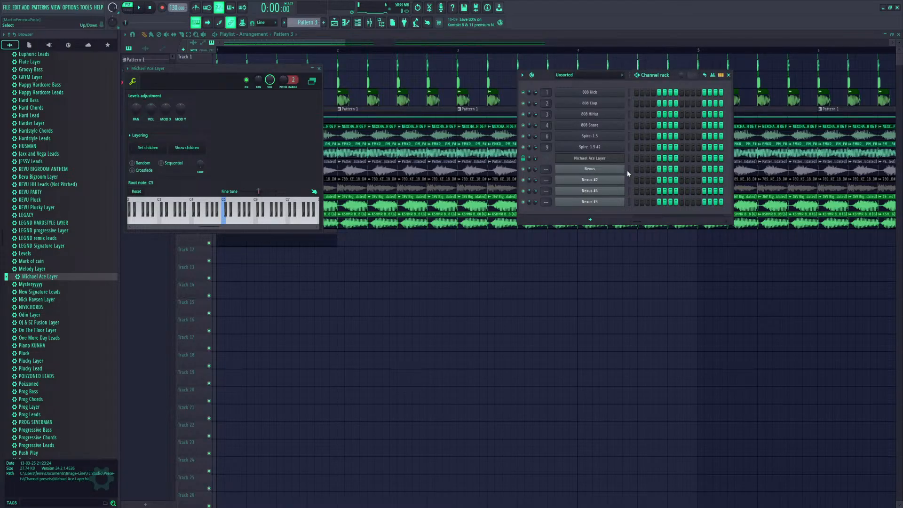
{"action": "key", "text": "ctrl+l"}
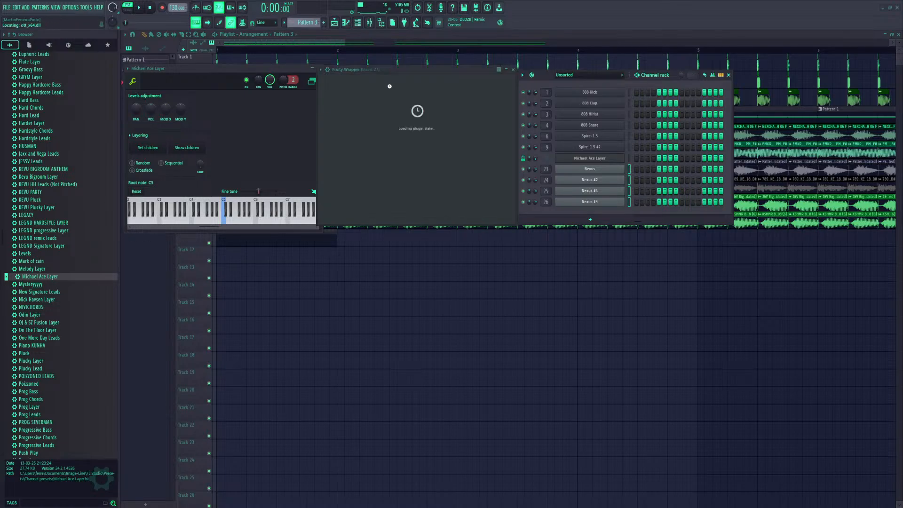
Set the depth of OTT on insert 27 to 20% and adjust the Black Box HG-2 mix on the same insert
{"action": "scroll", "coordinate": [337, 116], "scroll_direction": "down", "scroll_amount": 7}
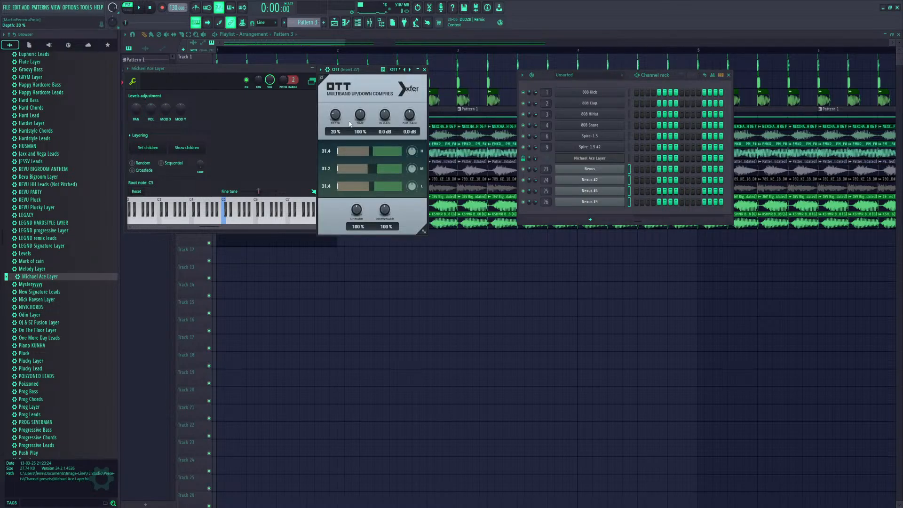
{"action": "left_click", "coordinate": [424, 69]}
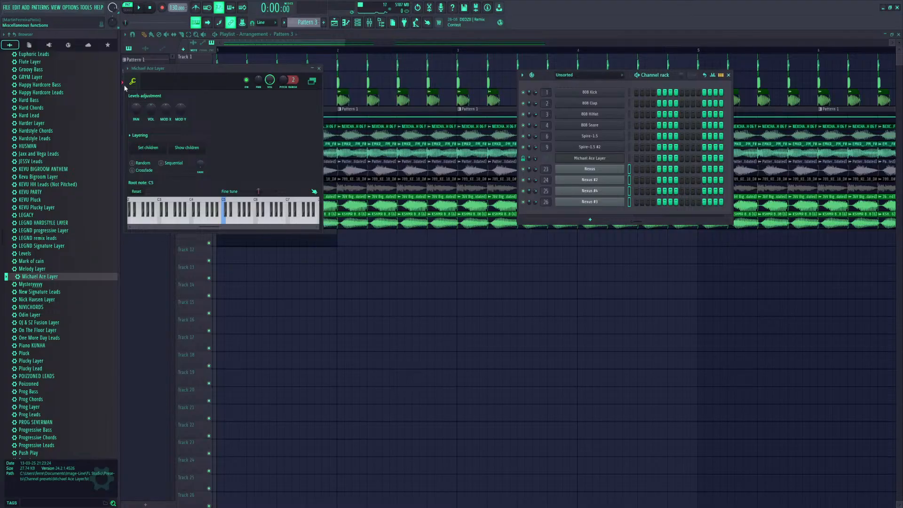
{"action": "left_click_drag", "start_coordinate": [516, 117], "coordinate": [517, 105]}
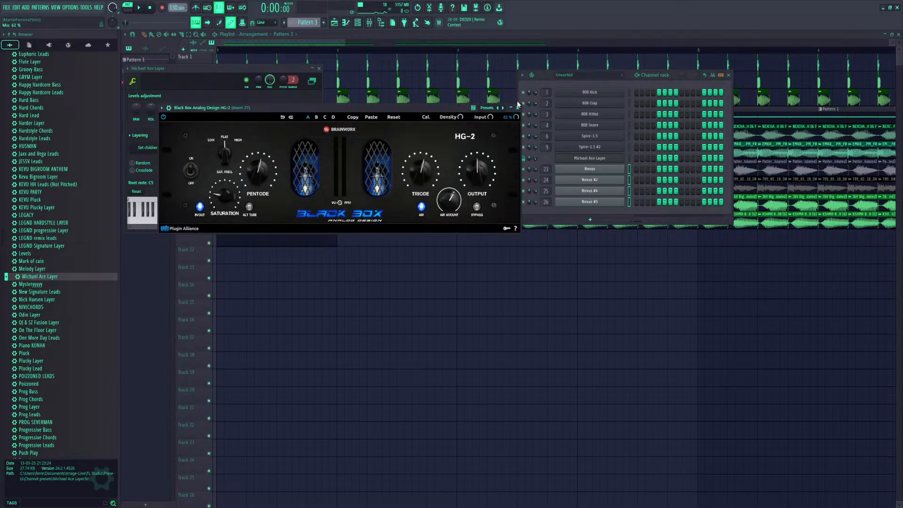
{"action": "left_click", "coordinate": [517, 107]}
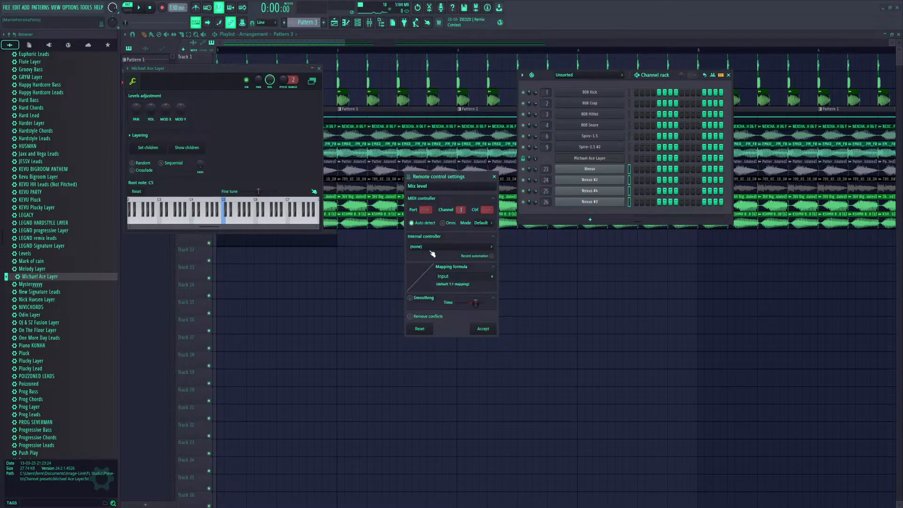
Link the Mix level to the Fruity Peak Controller with a changed mapping formula and close the Michael Ace Layer settings
{"action": "left_click", "coordinate": [430, 248]}
{"action": "left_click", "coordinate": [443, 274]}
{"action": "left_click", "coordinate": [490, 277]}
{"action": "left_click", "coordinate": [501, 295]}
{"action": "left_click", "coordinate": [483, 329]}
{"action": "left_click", "coordinate": [319, 68]}
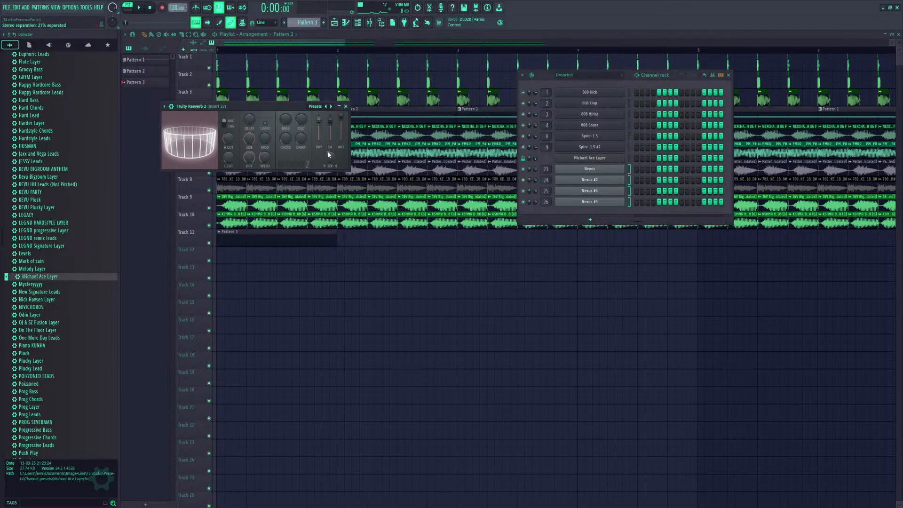
Link the wet level of Fruity Reverb 2 on insert 27 to Fruity Peak Controller - Peak+LFO with a changed mapping formula
{"action": "right_click", "coordinate": [328, 154]}
{"action": "left_click", "coordinate": [338, 158]}
{"action": "right_click", "coordinate": [342, 126]}
{"action": "left_click", "coordinate": [369, 198]}
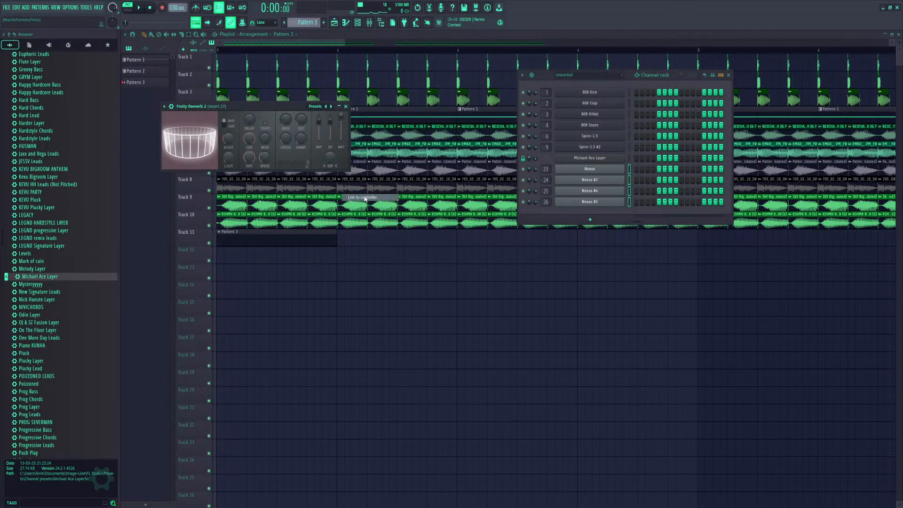
{"action": "left_click", "coordinate": [426, 246]}
{"action": "left_click", "coordinate": [439, 273]}
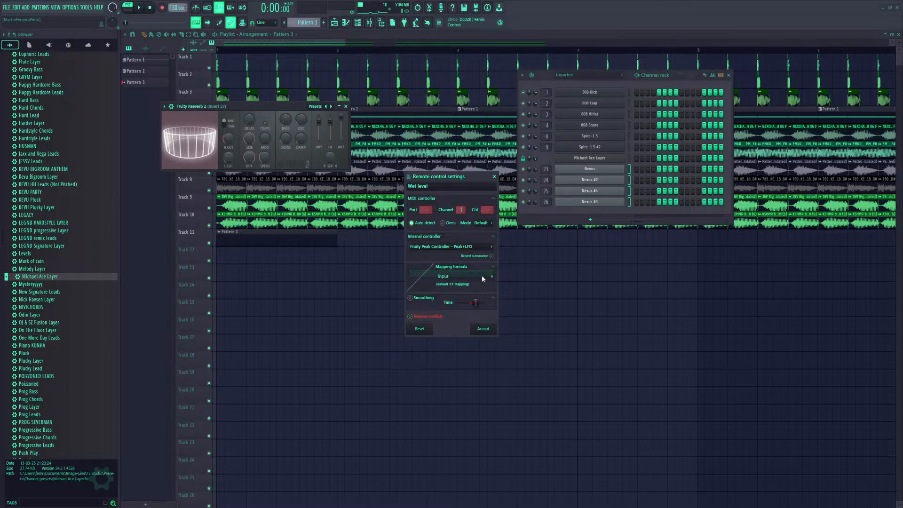
{"action": "left_click", "coordinate": [482, 275]}
{"action": "left_click", "coordinate": [504, 297]}
{"action": "left_click", "coordinate": [482, 328]}
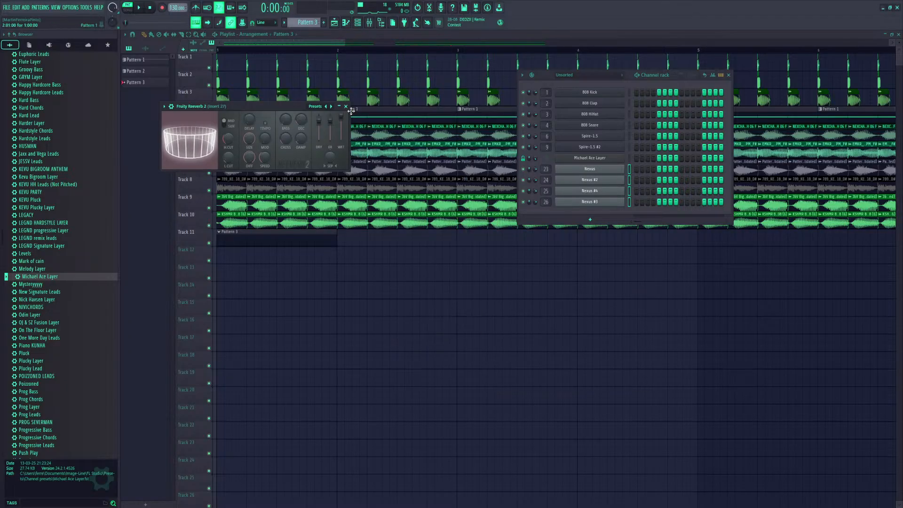
{"action": "left_click", "coordinate": [345, 107]}
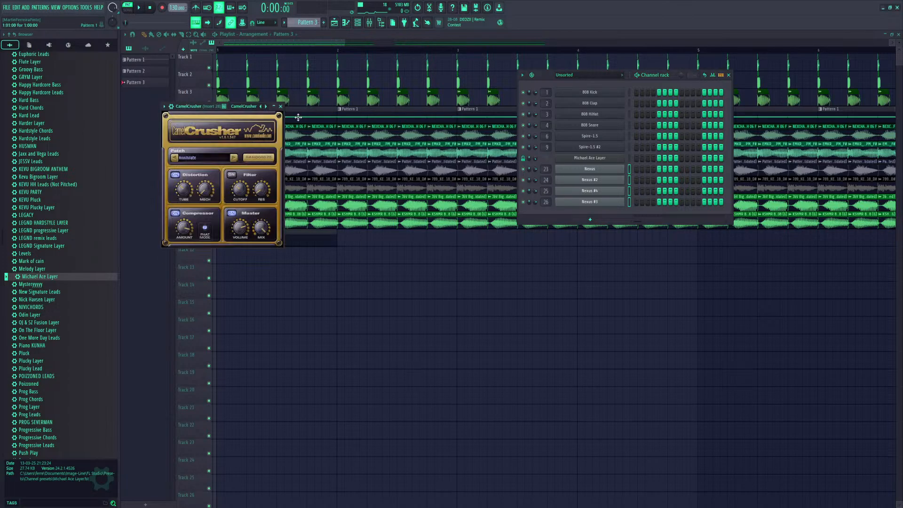
Load the British Clean patch in CamelCrusher and close the plugin
{"action": "left_click", "coordinate": [219, 159]}
{"action": "left_click", "coordinate": [250, 262]}
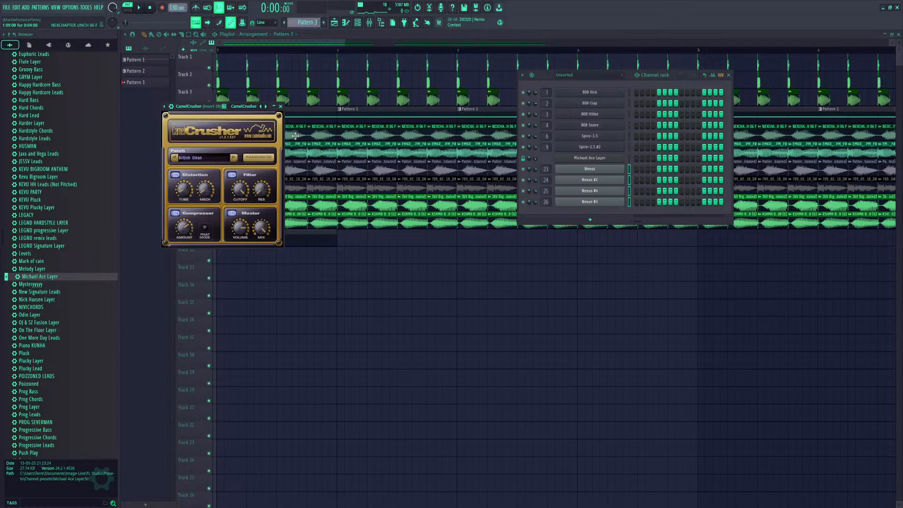
{"action": "left_click", "coordinate": [281, 106]}
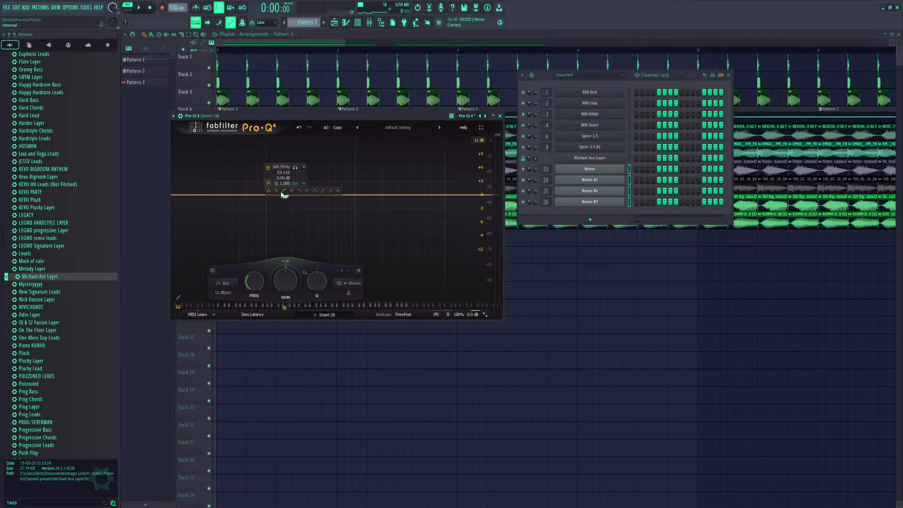
Add a 72 dB/oct low cut at about 165 Hz in Pro-Q 4 on insert 28 and switch processing to Linear Phase
{"action": "left_click", "coordinate": [284, 195]}
{"action": "scroll", "coordinate": [285, 196], "scroll_direction": "up", "scroll_amount": 4}
{"action": "left_click", "coordinate": [260, 314]}
{"action": "left_click", "coordinate": [256, 338]}
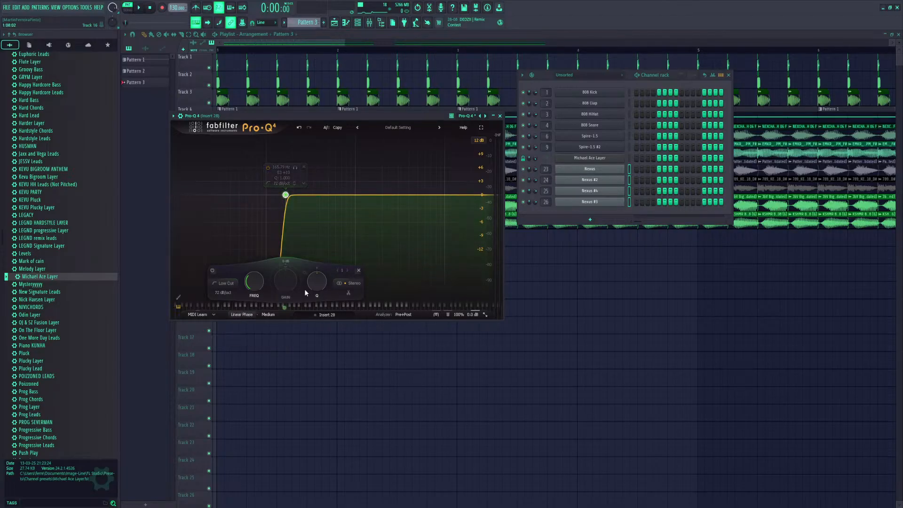
Add a Brickwall high cut near 20 kHz in the same Pro-Q 4 and confirm its frequency
{"action": "left_click", "coordinate": [473, 195]}
{"action": "scroll", "coordinate": [473, 195], "scroll_direction": "up", "scroll_amount": 6}
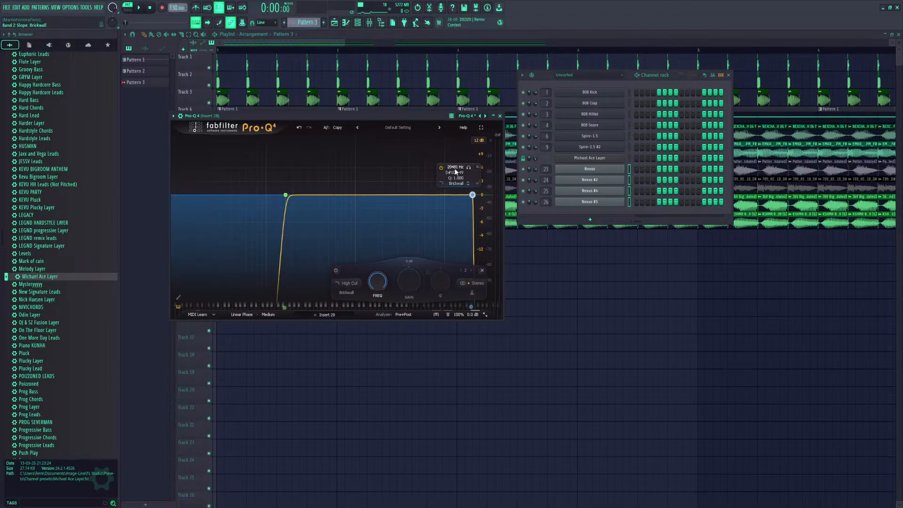
{"action": "double_click", "coordinate": [455, 168]}
{"action": "key", "text": "Return"}
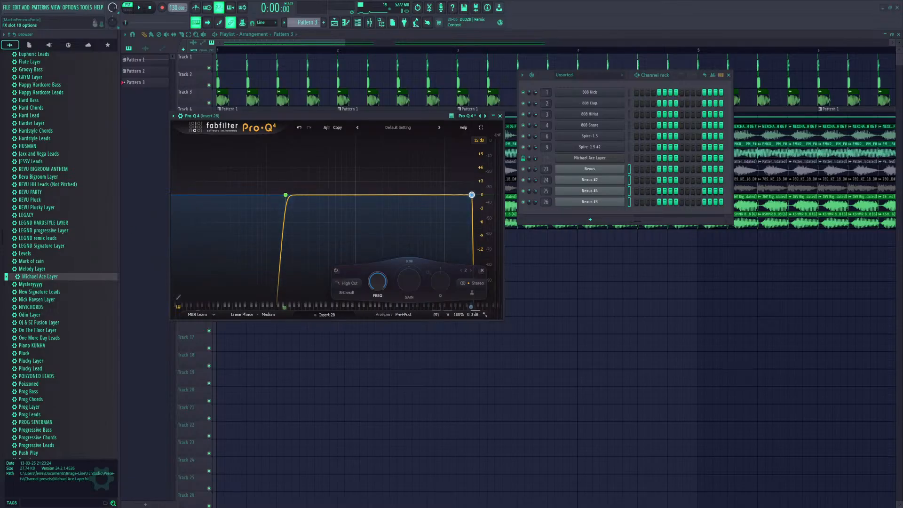
Add Kickstart 2 to insert 28, pick the fourth curve shape of the first row, shift it slightly earlier and close all windows
{"action": "left_click", "coordinate": [198, 358]}
{"action": "left_click", "coordinate": [306, 215]}
{"action": "left_click", "coordinate": [273, 204]}
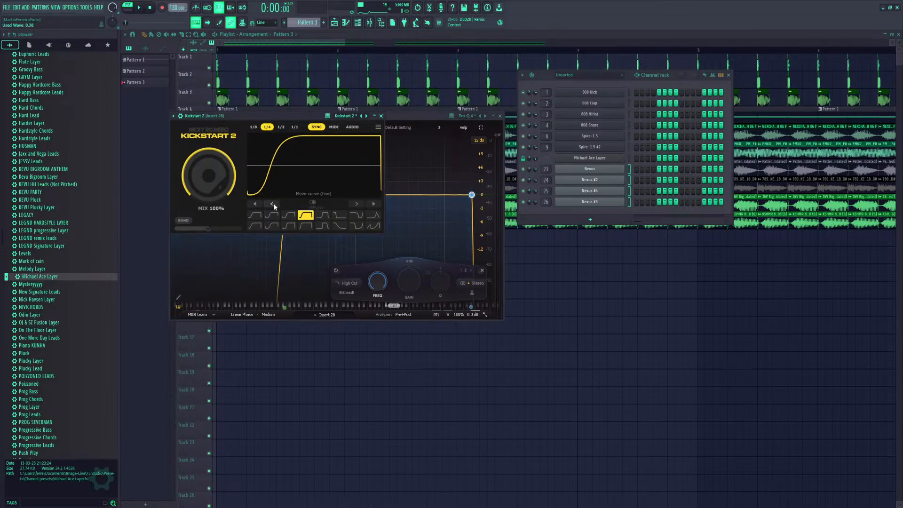
{"action": "key", "text": "F12"}
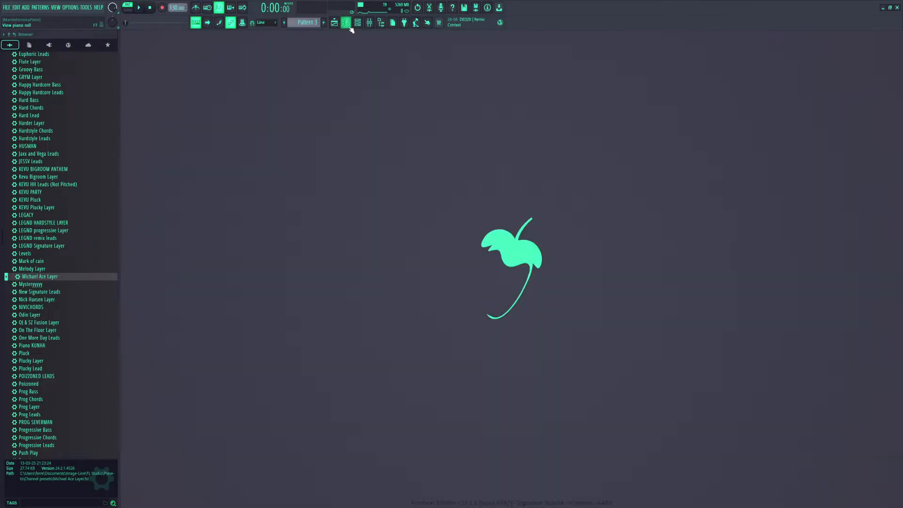
Open the piano roll for Pattern 3 and make Michael Ace Layer its target channel
{"action": "left_click", "coordinate": [346, 23]}
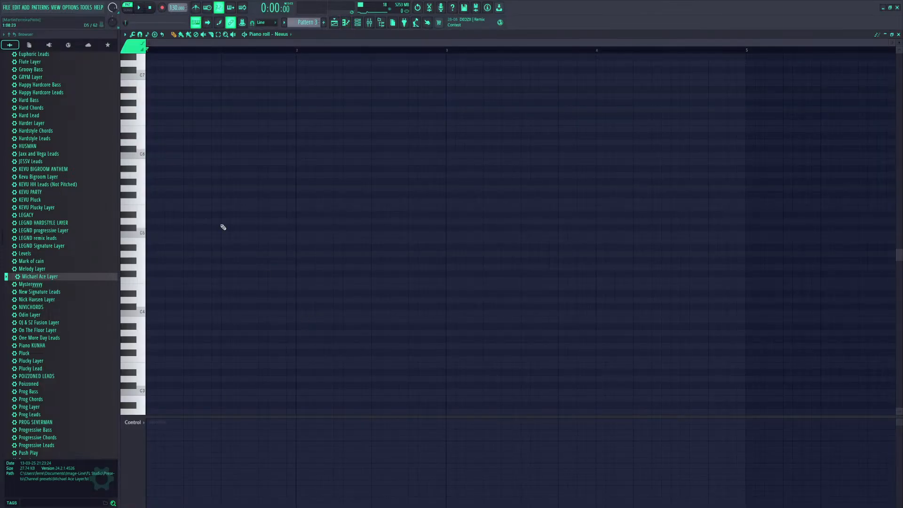
{"action": "left_click", "coordinate": [277, 36]}
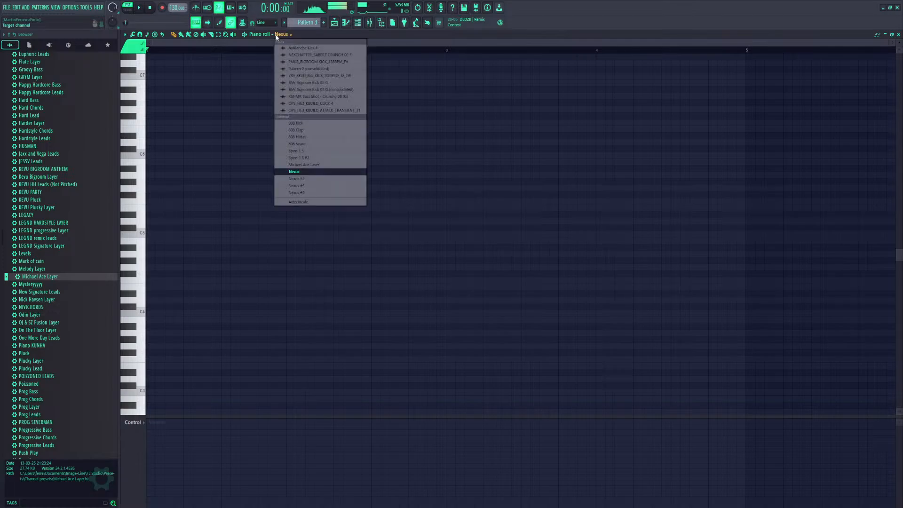
{"action": "left_click", "coordinate": [304, 165]}
Try out G5, E5 and F5 notes on the fourth step of the first bar
{"action": "left_click", "coordinate": [177, 189]}
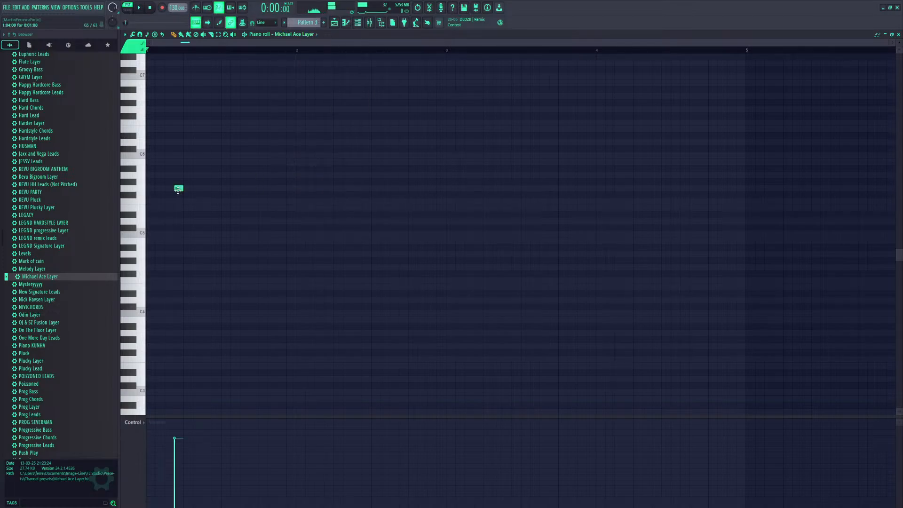
{"action": "right_click", "coordinate": [178, 189]}
{"action": "left_click", "coordinate": [176, 207]}
{"action": "left_click", "coordinate": [178, 202]}
{"action": "left_click", "coordinate": [178, 189]}
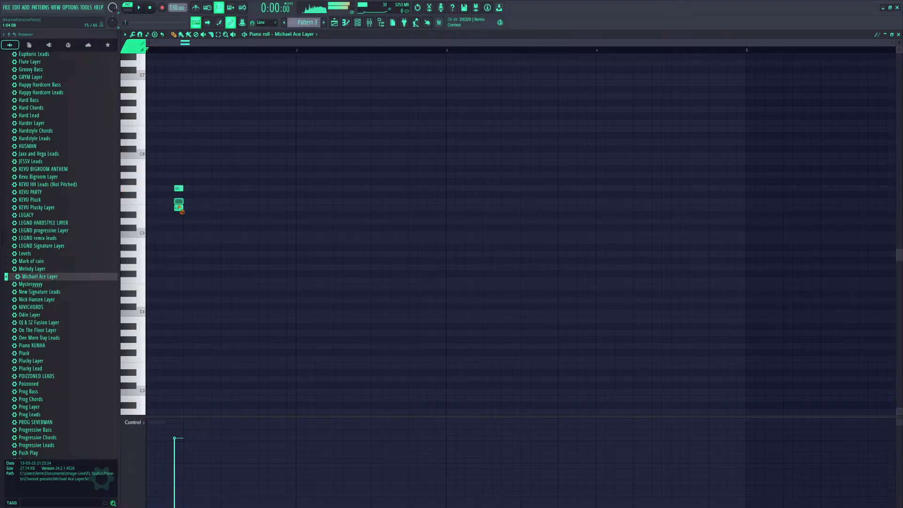
{"action": "right_click", "coordinate": [179, 208]}
{"action": "right_click", "coordinate": [179, 202]}
Return to the playlist, toggle the playback mode, play briefly and reopen the Pattern 3 clip in the piano roll
{"action": "left_click", "coordinate": [334, 24]}
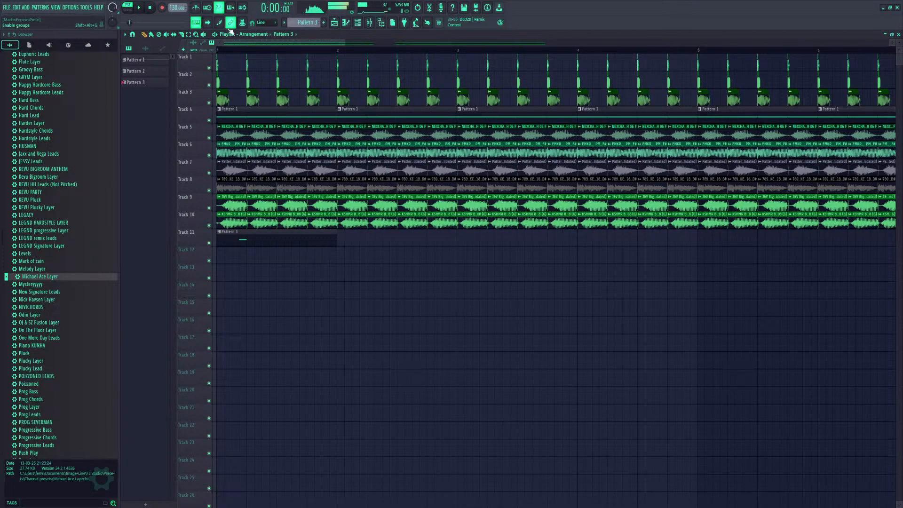
{"action": "key", "text": "l"}
{"action": "key", "text": "space"}
{"action": "double_click", "coordinate": [265, 235]}
{"action": "key", "text": "space"}
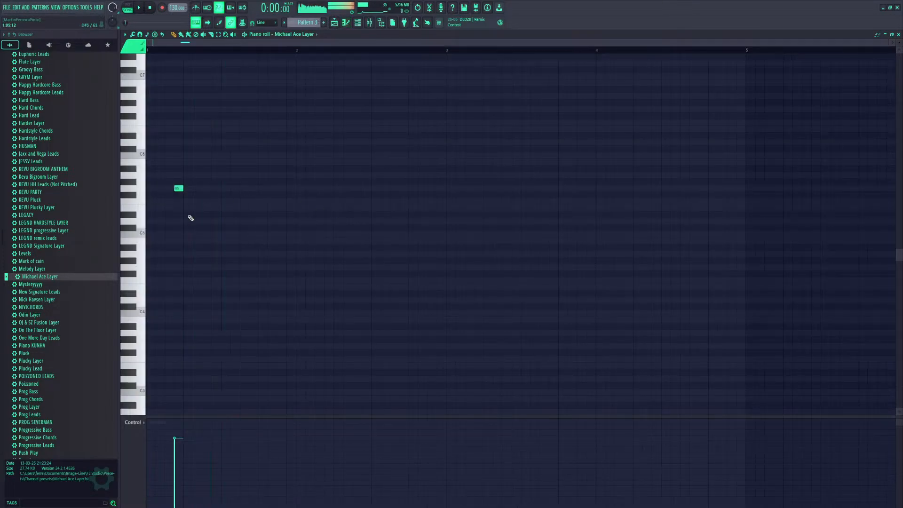
Remove the trial notes and place two consecutive one-step D5 notes starting on the third step of the first bar
{"action": "right_click", "coordinate": [178, 189]}
{"action": "left_click", "coordinate": [170, 234]}
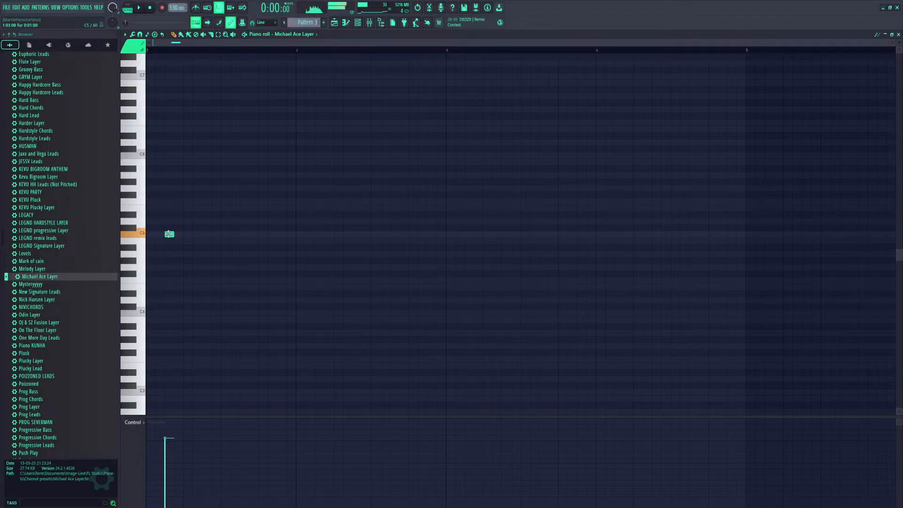
{"action": "right_click", "coordinate": [169, 233]}
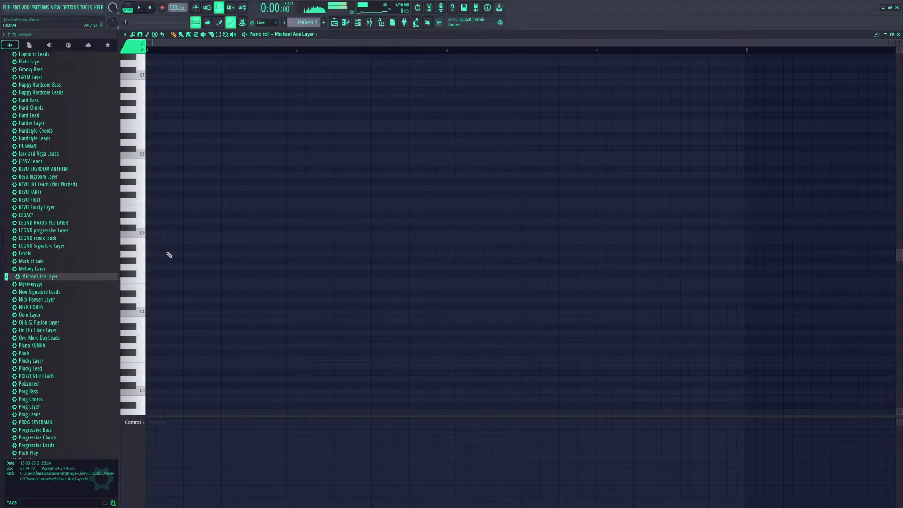
{"action": "left_click", "coordinate": [168, 227]}
{"action": "left_click", "coordinate": [167, 222]}
{"action": "key", "text": "ctrl+b"}
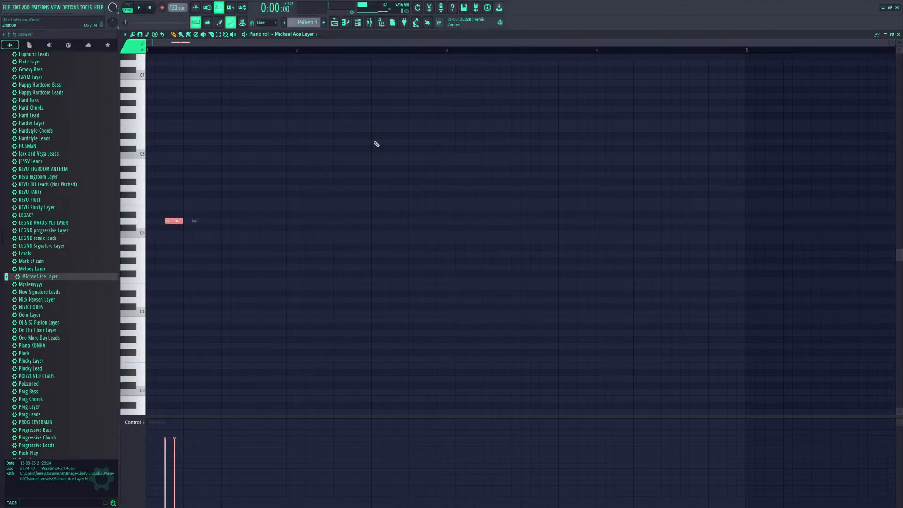
Collapse the channel presets in the browser and look through the Sample Packs folder
{"action": "scroll", "coordinate": [89, 162], "scroll_direction": "up", "scroll_amount": 20}
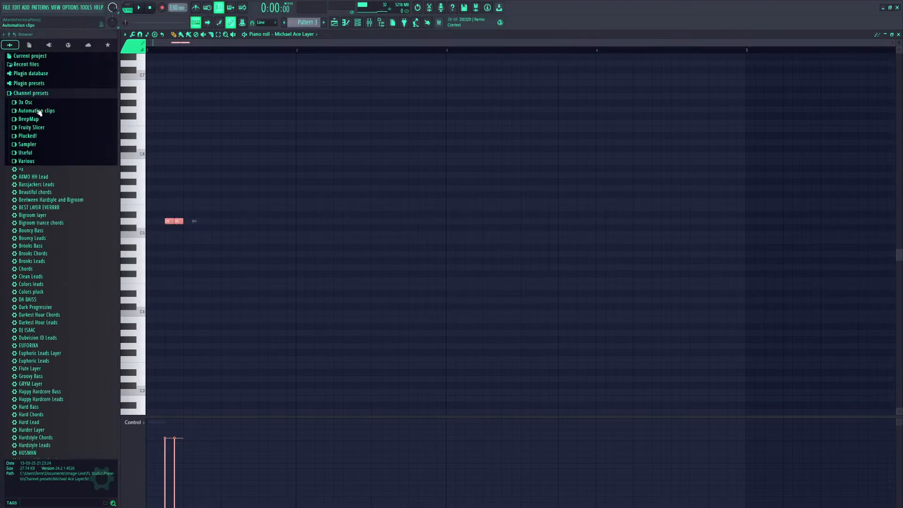
{"action": "left_click", "coordinate": [28, 93]}
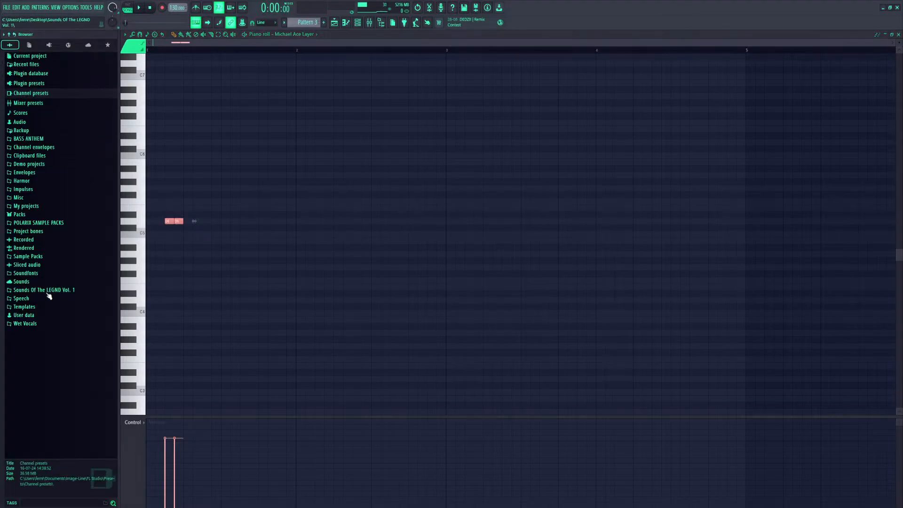
{"action": "left_click", "coordinate": [44, 257]}
{"action": "scroll", "coordinate": [49, 329], "scroll_direction": "down", "scroll_amount": 10}
{"action": "scroll", "coordinate": [48, 332], "scroll_direction": "down", "scroll_amount": 2}
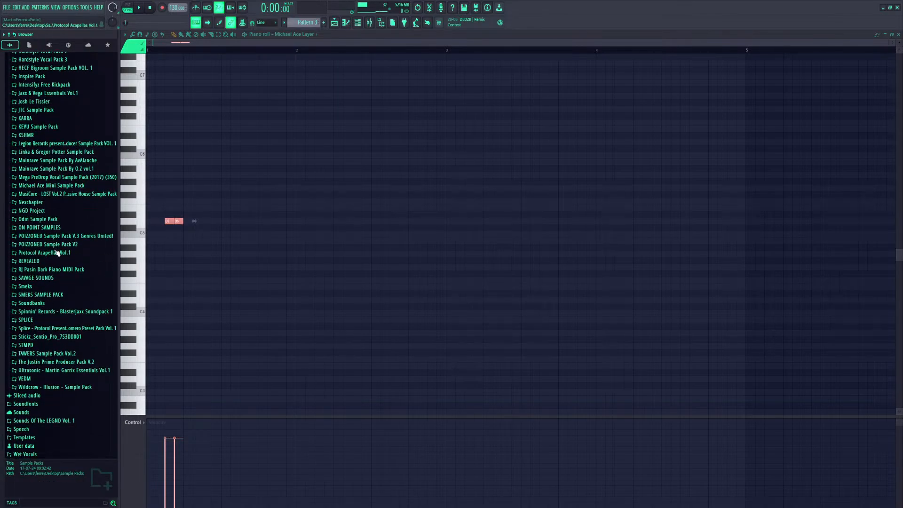
Preview the POIZZONED_Vocal_Switch! sample in the POIZZONED Sample Pack V2 Vocal folder and collapse the pack
{"action": "left_click", "coordinate": [55, 245]}
{"action": "left_click", "coordinate": [55, 253]}
{"action": "left_click", "coordinate": [56, 268]}
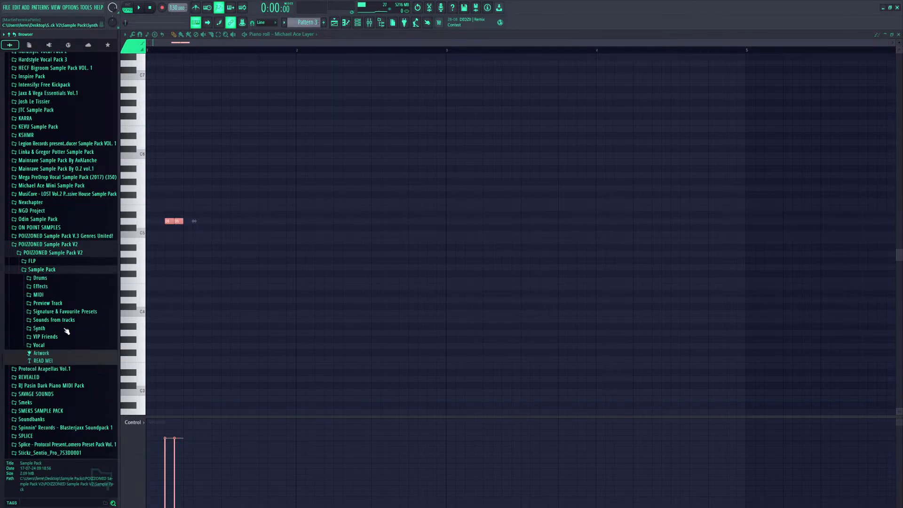
{"action": "left_click", "coordinate": [63, 346]}
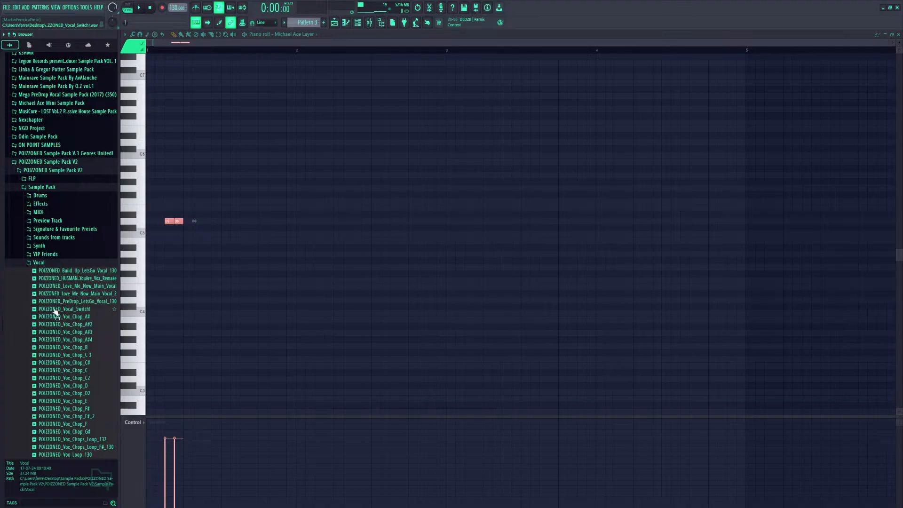
{"action": "left_click", "coordinate": [56, 309]}
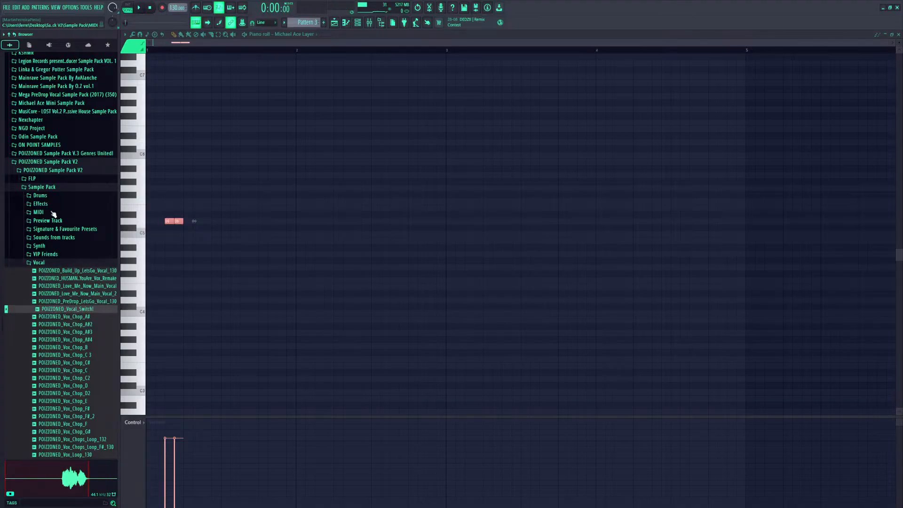
{"action": "left_click", "coordinate": [82, 171]}
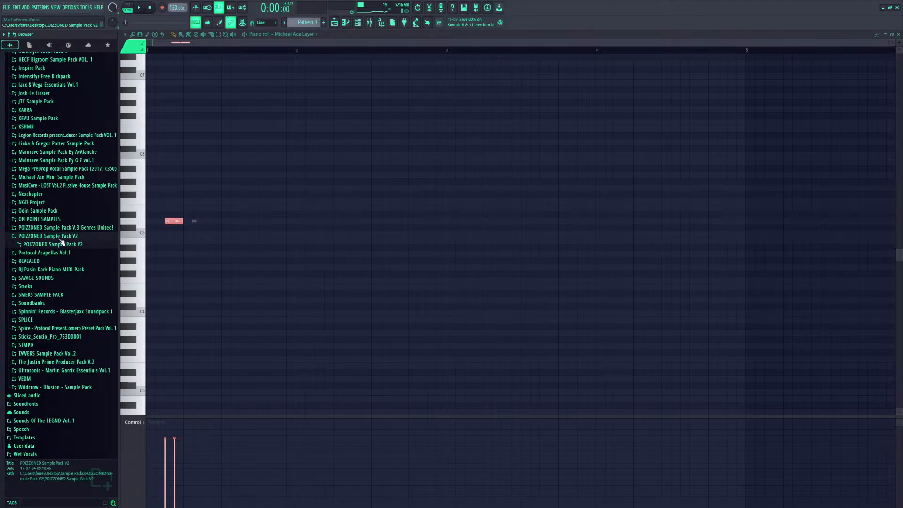
Shorten both D5 notes to half a step using 1/4 step snap, restore the Line snap and deselect the notes
{"action": "key", "text": "ctrl+d"}
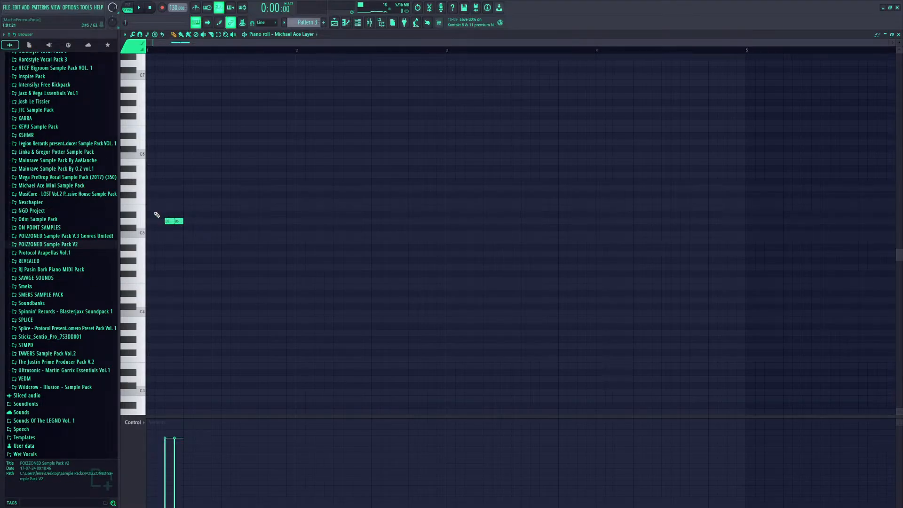
{"action": "left_click_drag", "start_coordinate": [155, 212], "coordinate": [209, 253]}
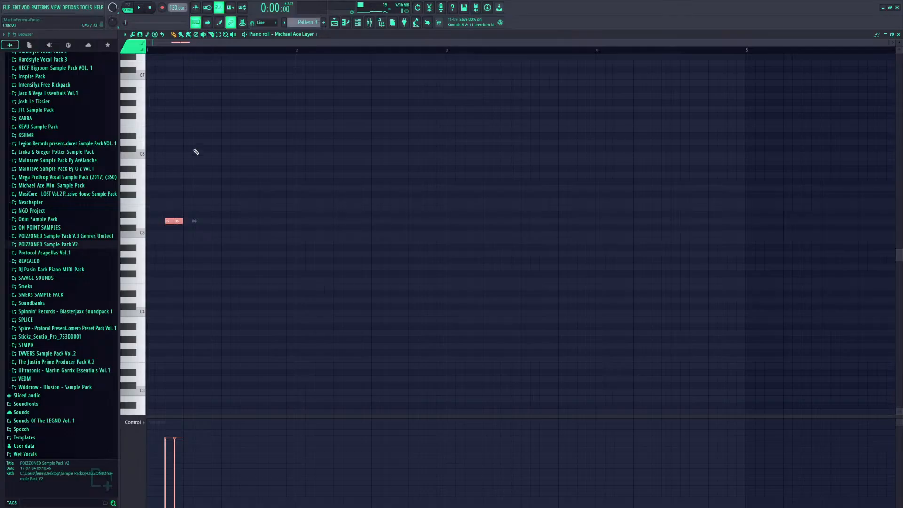
{"action": "left_click", "coordinate": [266, 23]}
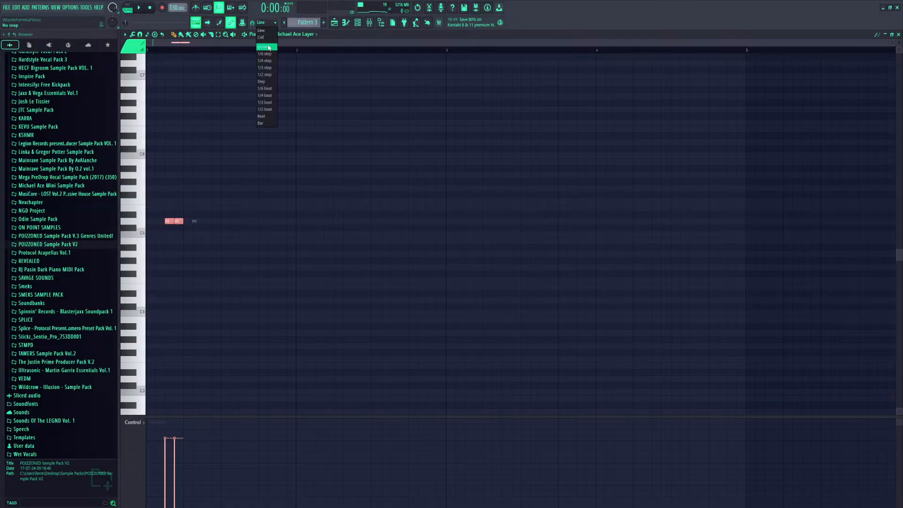
{"action": "left_click", "coordinate": [265, 61]}
{"action": "left_click_drag", "start_coordinate": [184, 221], "coordinate": [178, 221]}
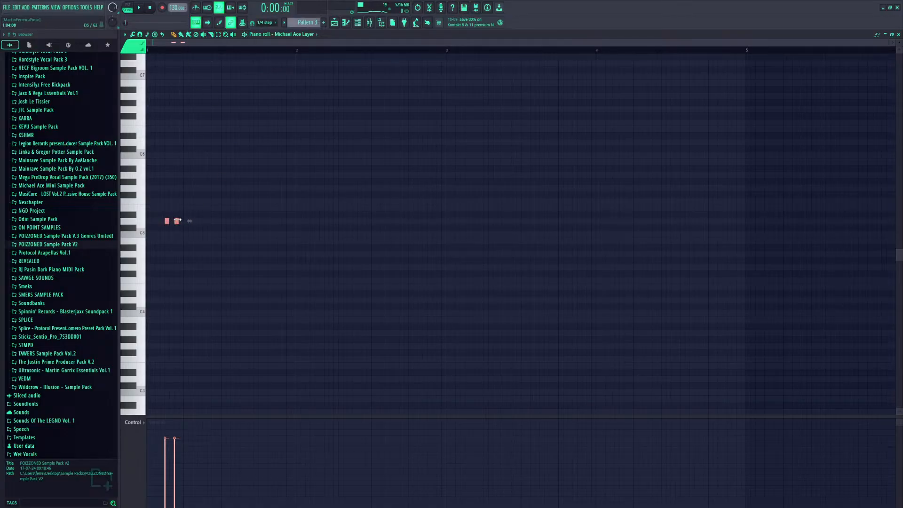
{"action": "left_click", "coordinate": [266, 22]}
{"action": "left_click", "coordinate": [266, 30]}
{"action": "key", "text": "ctrl+d"}
Preview POIZZONED_Vocal_Switch! in the POIZZONED Sample Pack V2 Vocal folder, look through VIP Friends and collapse the pack
{"action": "left_click", "coordinate": [71, 245]}
{"action": "left_click", "coordinate": [41, 254]}
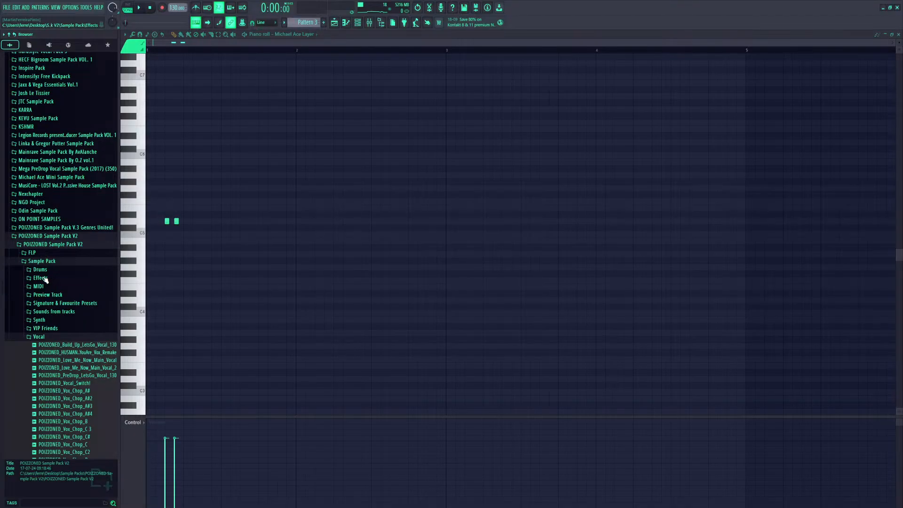
{"action": "left_click", "coordinate": [66, 383]}
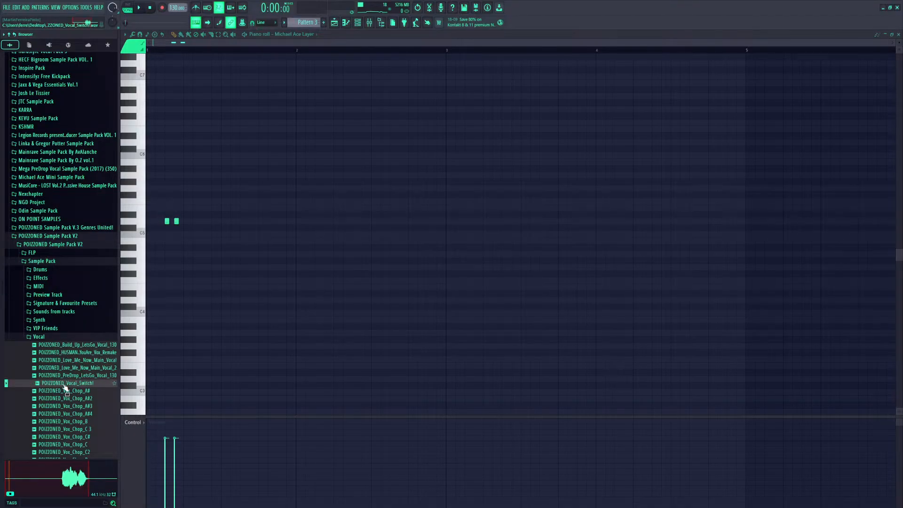
{"action": "left_click", "coordinate": [56, 337]}
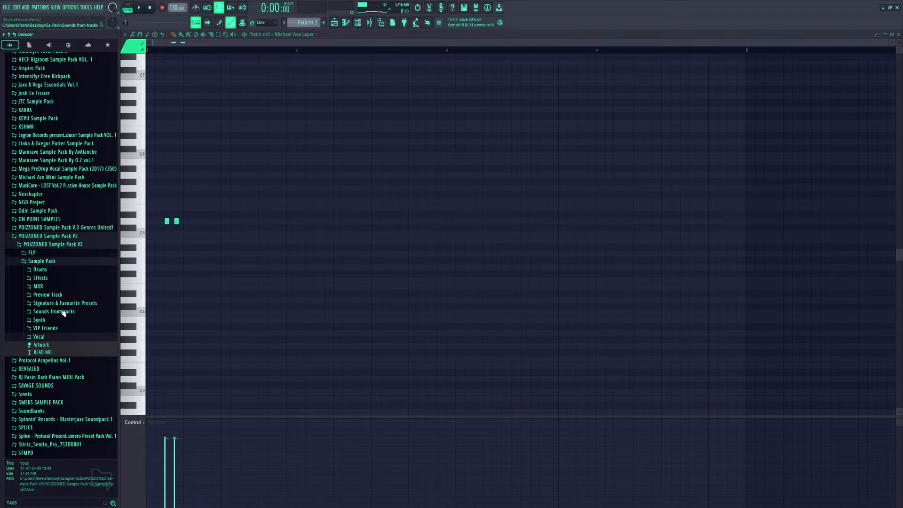
{"action": "left_click", "coordinate": [55, 328]}
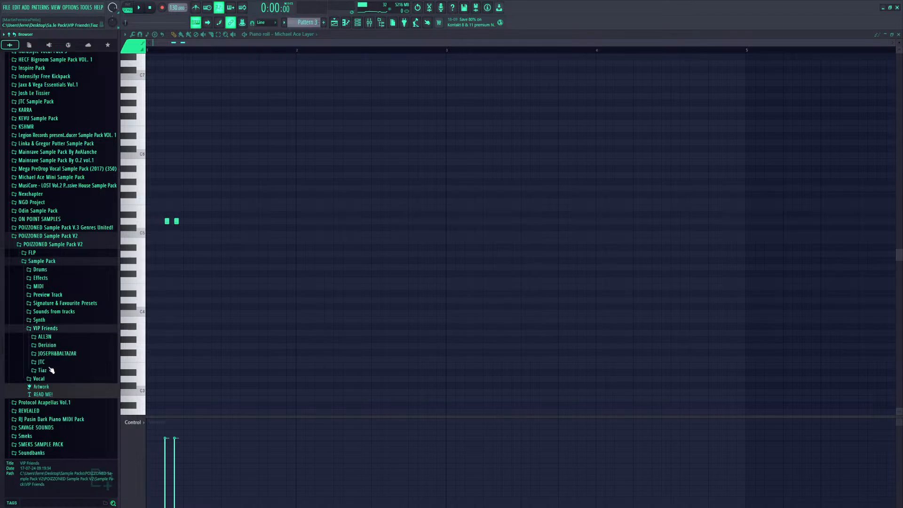
{"action": "left_click", "coordinate": [54, 329]}
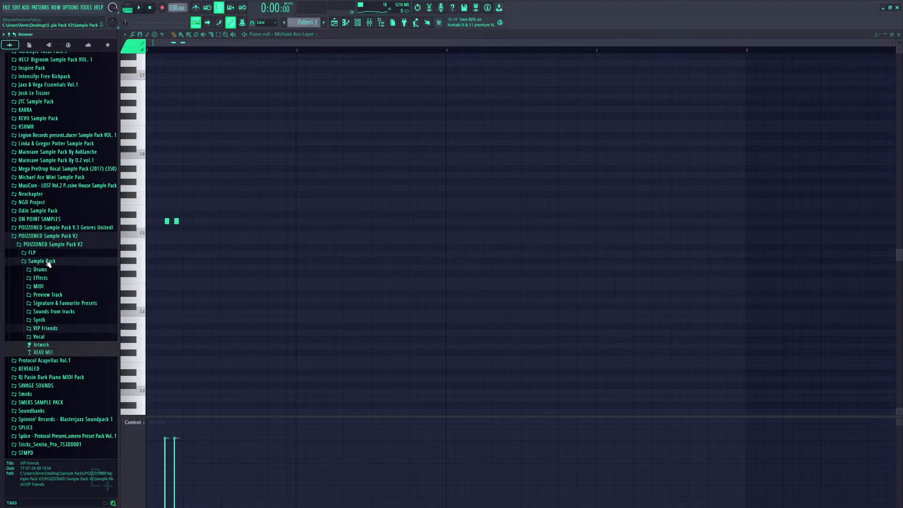
{"action": "left_click", "coordinate": [69, 262]}
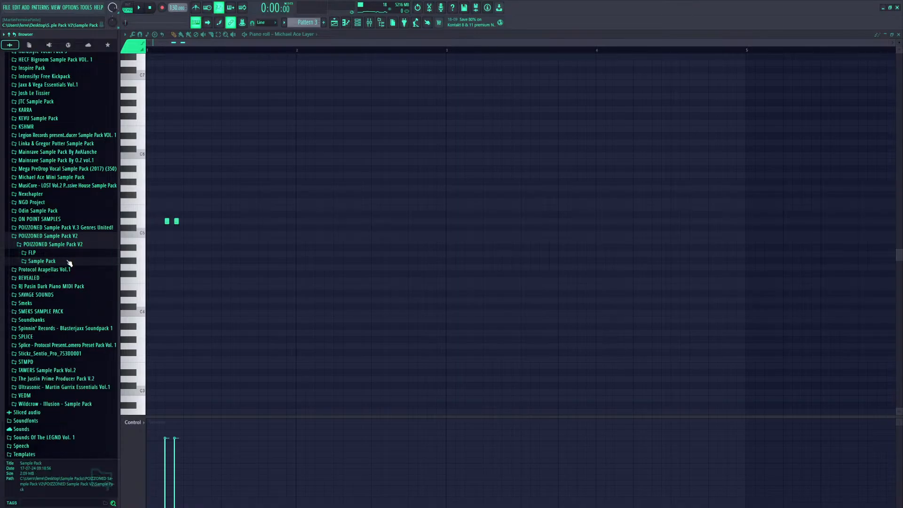
{"action": "left_click", "coordinate": [69, 244]}
{"action": "left_click", "coordinate": [69, 236]}
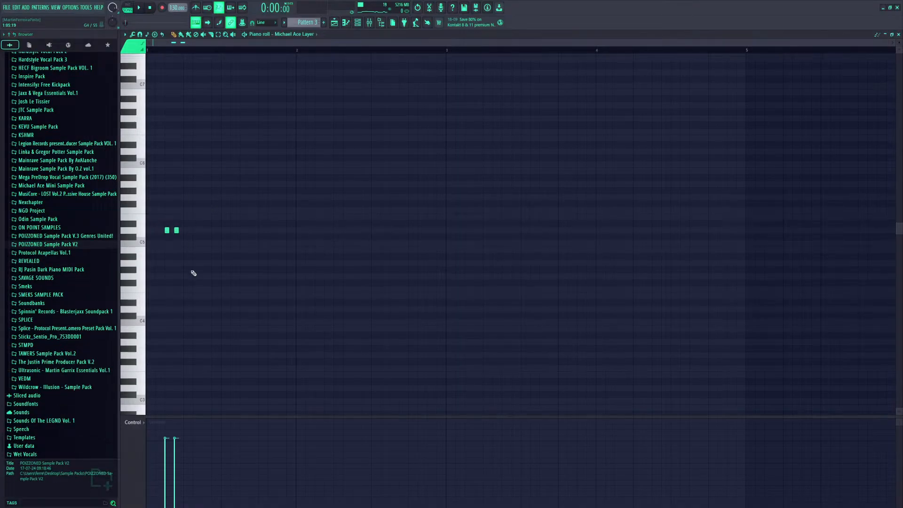
Play back the two shortened D5 notes
{"action": "scroll", "coordinate": [194, 273], "scroll_direction": "up", "scroll_amount": 2}
{"action": "left_click", "coordinate": [174, 261]}
{"action": "key", "text": "space"}
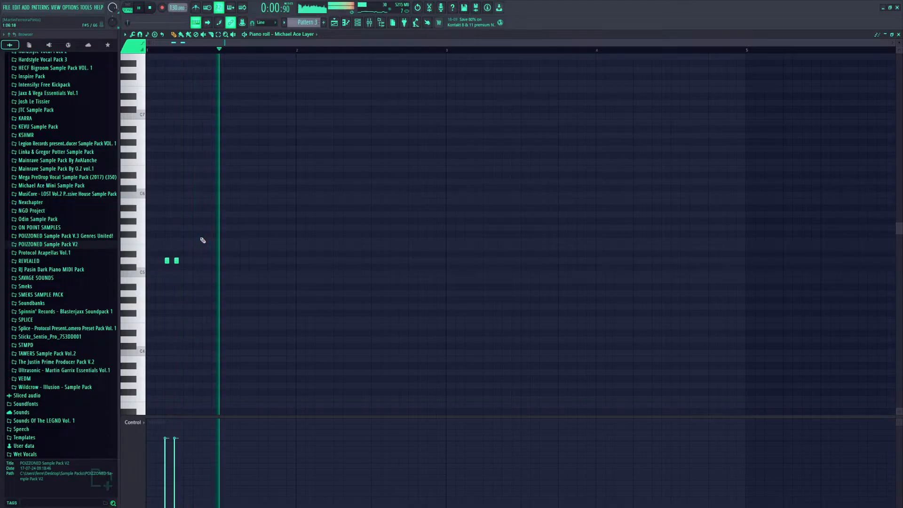
{"action": "key", "text": "space"}
Add a G5 note on the fifth step and an A#5 note on the seventh, each one and a half steps long, and play the pattern
{"action": "left_click", "coordinate": [186, 288]}
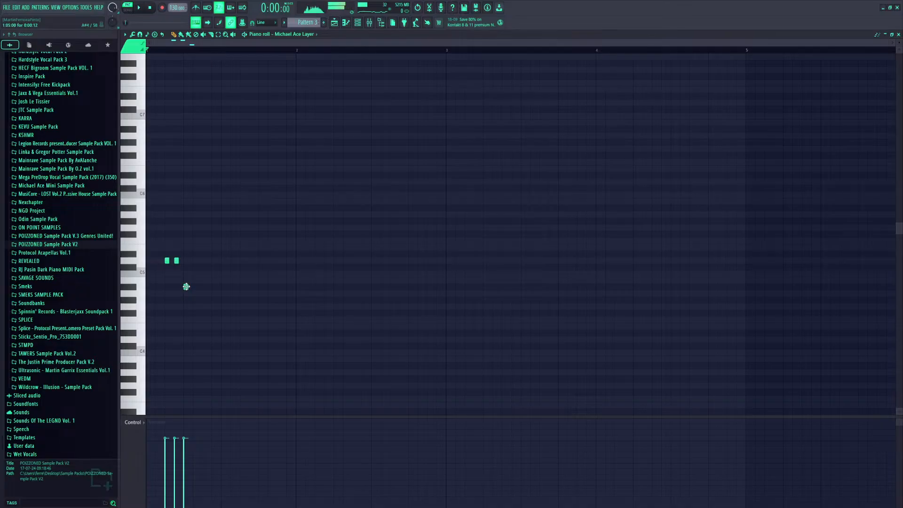
{"action": "right_click", "coordinate": [187, 286]}
{"action": "left_click", "coordinate": [184, 234]}
{"action": "left_click", "coordinate": [202, 201]}
{"action": "left_click_drag", "start_coordinate": [200, 200], "coordinate": [202, 206]}
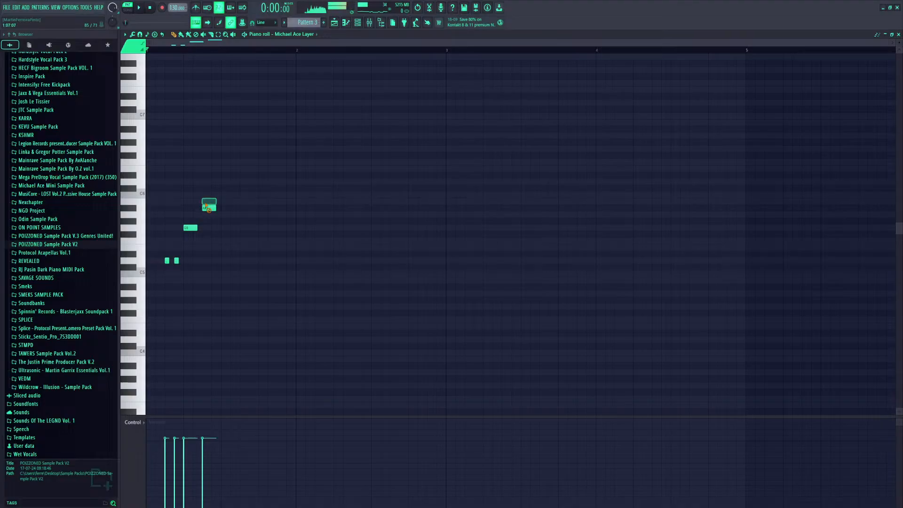
{"action": "left_click", "coordinate": [172, 240]}
{"action": "key", "text": "space"}
{"action": "key", "text": "space"}
Try the A#5 note on the eighth step with a one-step length, and play the pattern
{"action": "left_click", "coordinate": [223, 189]}
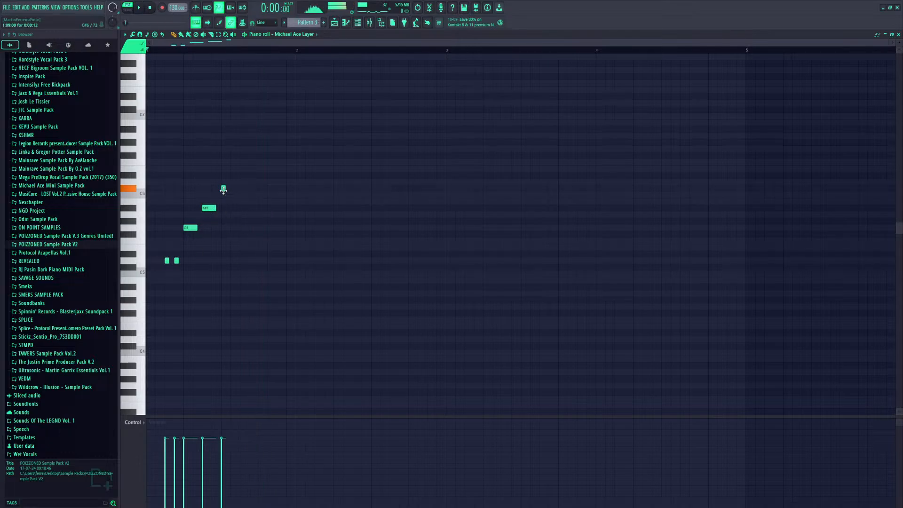
{"action": "right_click", "coordinate": [223, 189]}
{"action": "key", "text": "space"}
{"action": "left_click_drag", "start_coordinate": [209, 208], "coordinate": [216, 208]}
{"action": "key", "text": "space"}
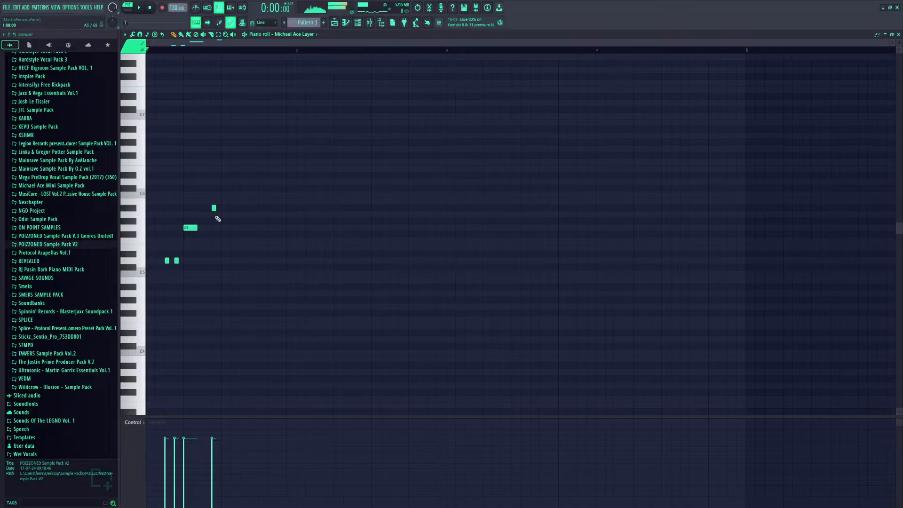
{"action": "left_click", "coordinate": [221, 195]}
{"action": "right_click", "coordinate": [221, 194]}
{"action": "left_click", "coordinate": [263, 22]}
{"action": "left_click", "coordinate": [265, 61]}
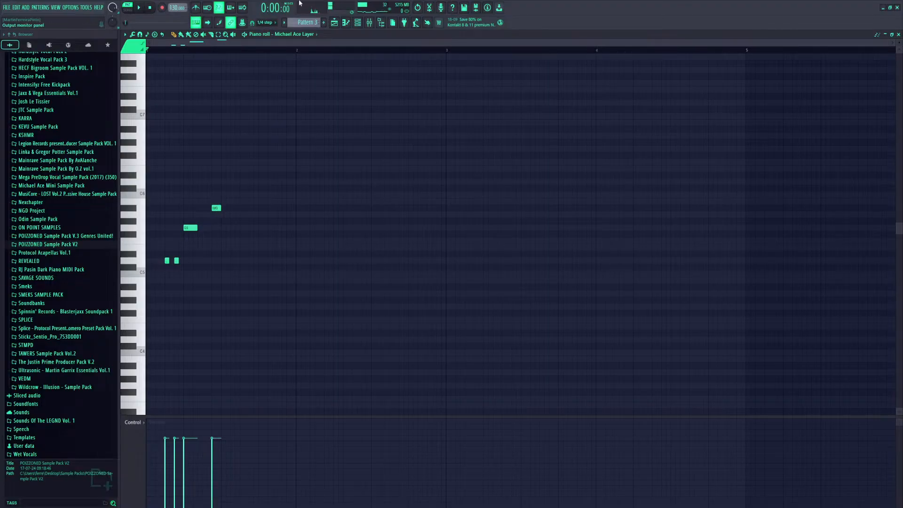
{"action": "key", "text": "space"}
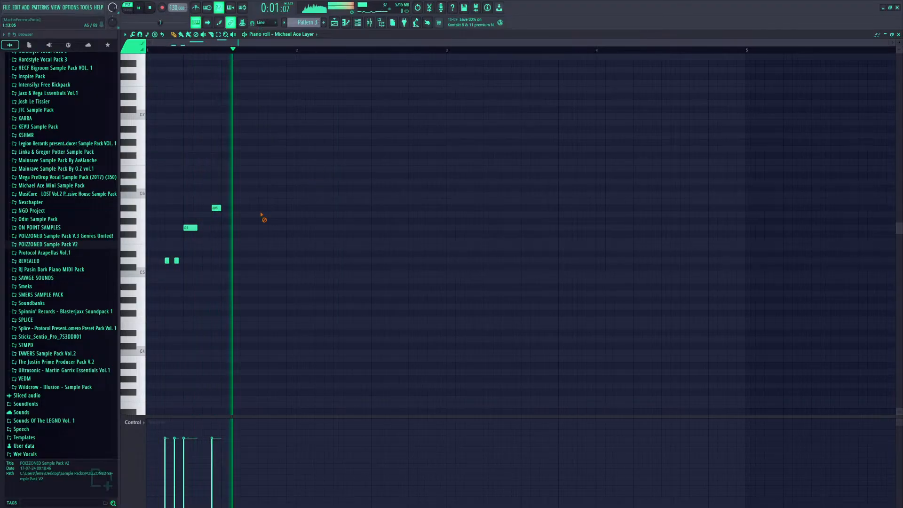
{"action": "key", "text": "space"}
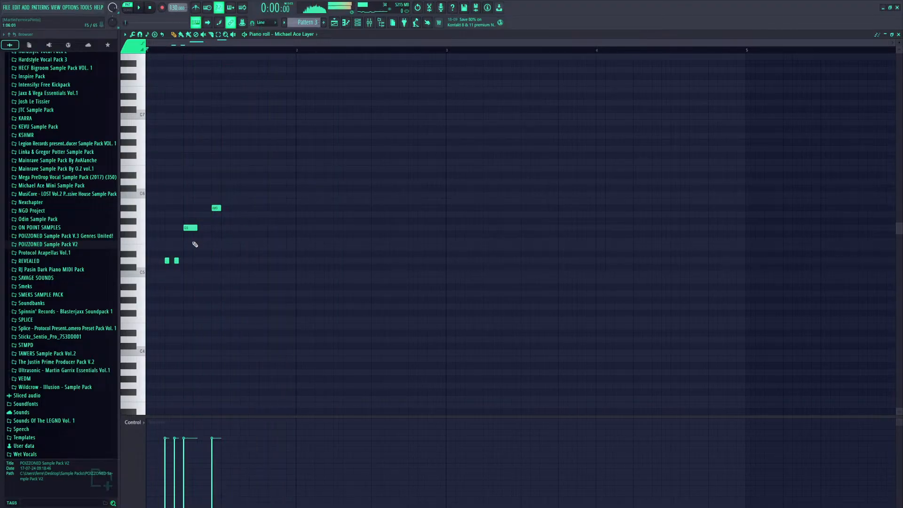
Try the A#5 note back on the seventh step, followed by a ninth-step note at C6 and at D6, playing each version
{"action": "left_click", "coordinate": [234, 201]}
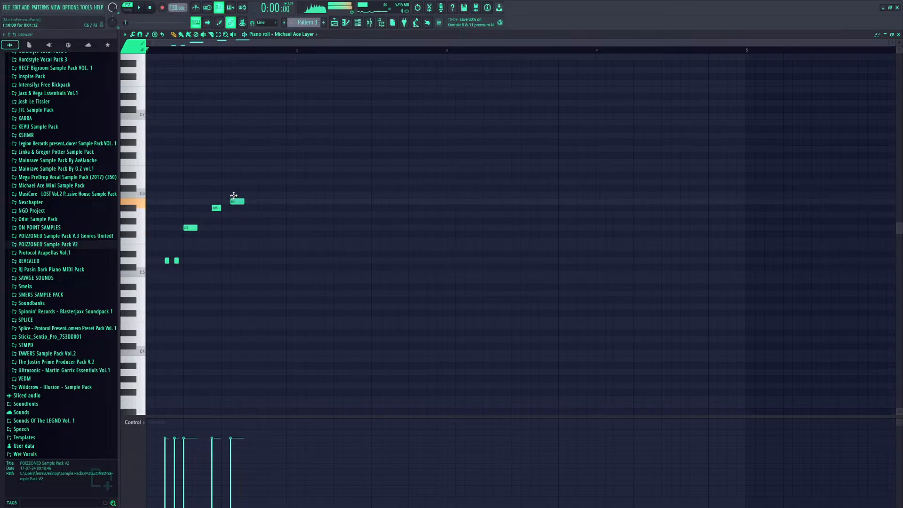
{"action": "left_click_drag", "start_coordinate": [234, 195], "coordinate": [207, 208]}
{"action": "key", "text": "space"}
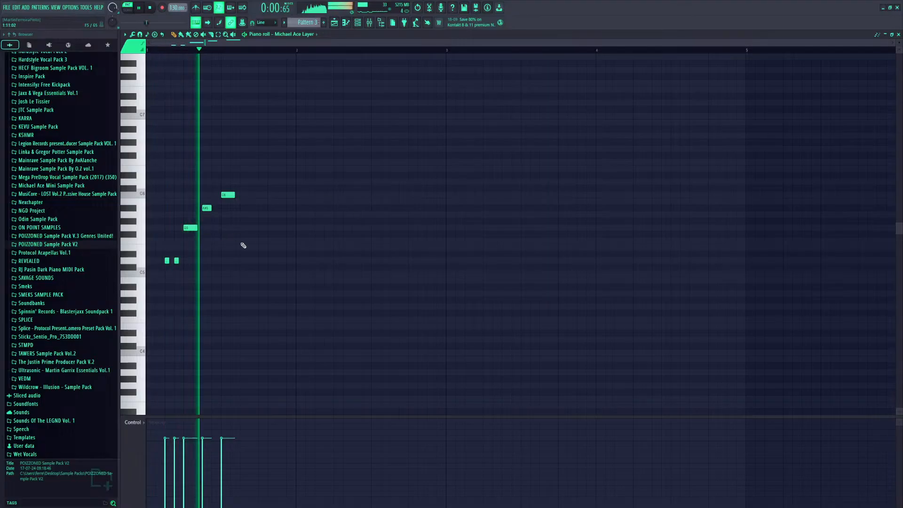
{"action": "key", "text": "space"}
{"action": "left_click_drag", "start_coordinate": [229, 197], "coordinate": [225, 181]}
{"action": "key", "text": "space"}
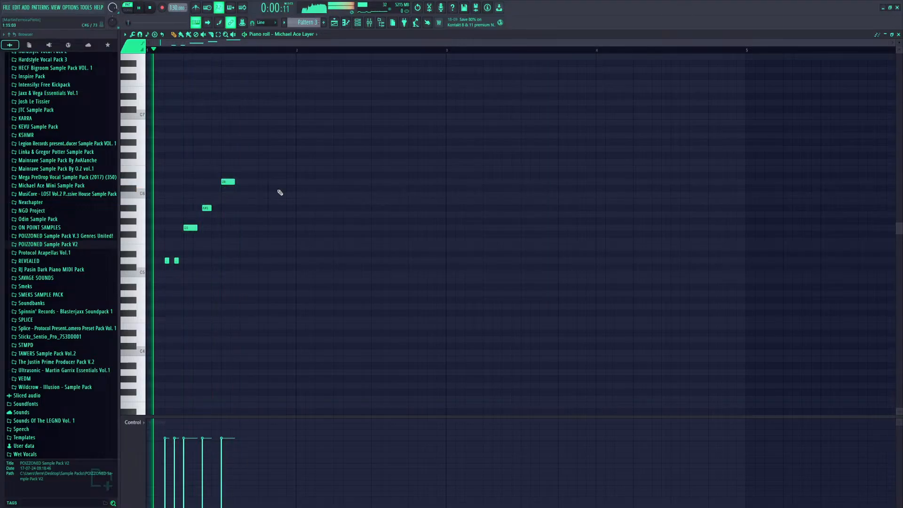
{"action": "key", "text": "space"}
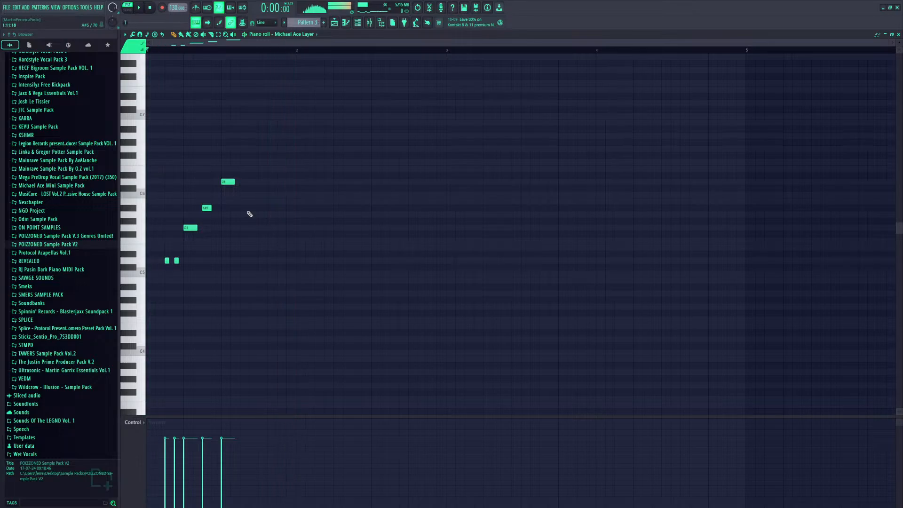
Replace the A#5 and D6 notes with one D6 note on the seventh step, one and a half steps long, and play the pattern
{"action": "right_click", "coordinate": [209, 207]}
{"action": "left_click", "coordinate": [209, 181]}
{"action": "right_click", "coordinate": [228, 182]}
{"action": "key", "text": "space"}
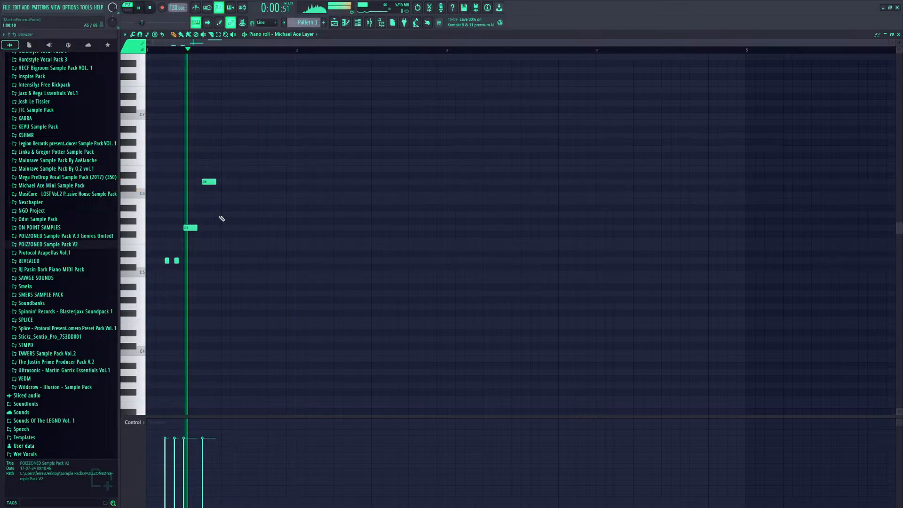
{"action": "key", "text": "space"}
Add three half-step A#5 notes on the ninth, tenth and eleventh steps, and play the pattern
{"action": "left_click", "coordinate": [220, 202]}
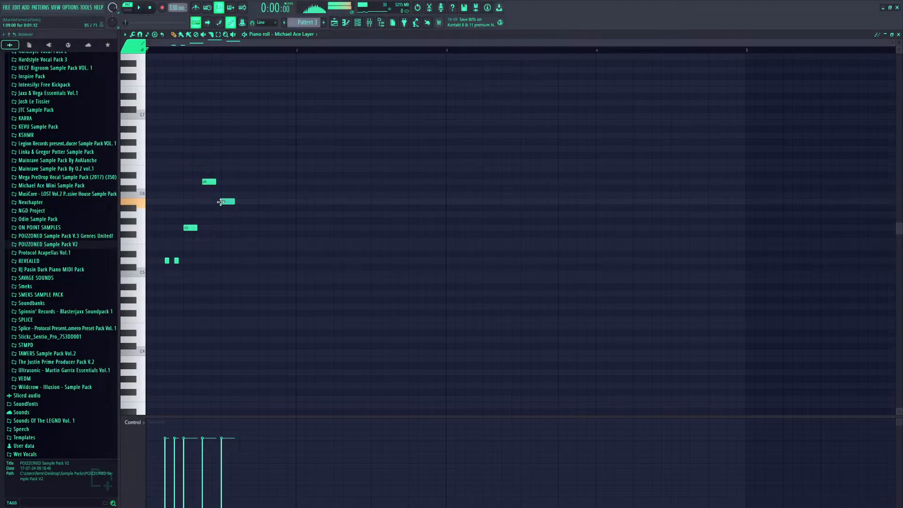
{"action": "left_click_drag", "start_coordinate": [221, 205], "coordinate": [227, 212]}
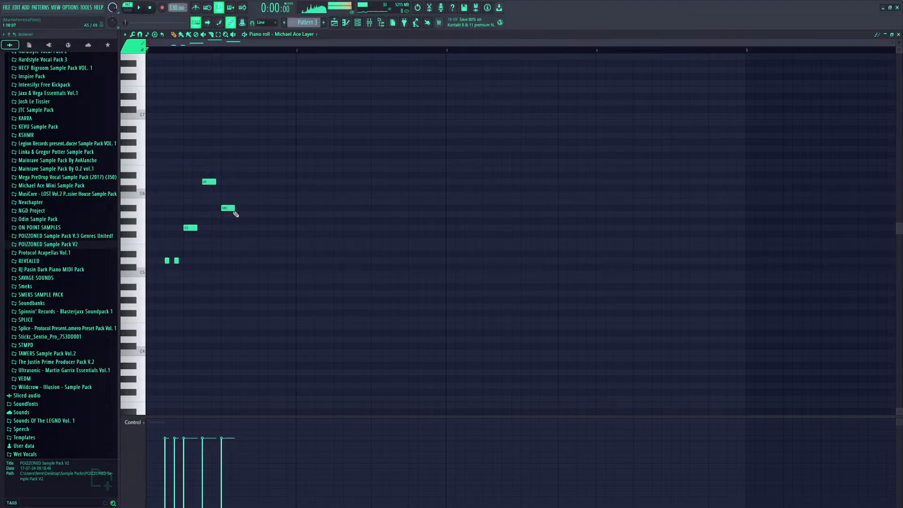
{"action": "left_click", "coordinate": [233, 208]}
{"action": "left_click", "coordinate": [242, 208]}
{"action": "key", "text": "space"}
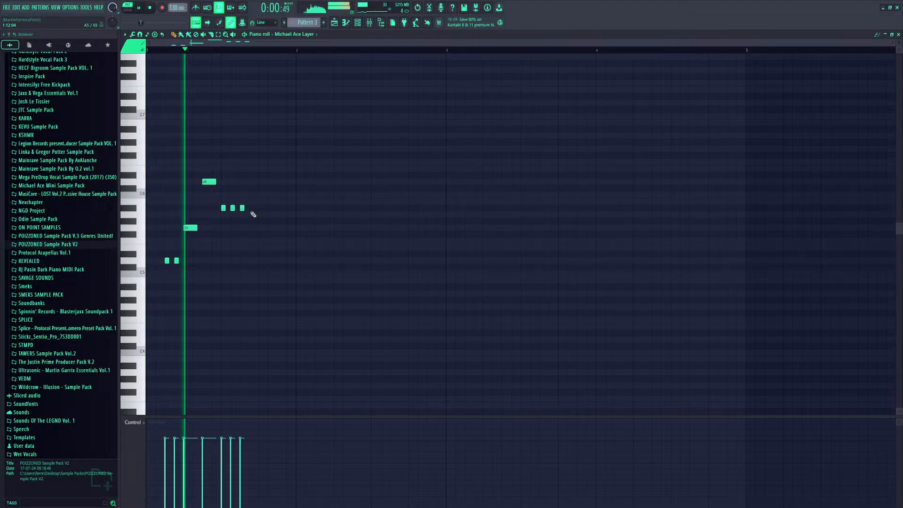
{"action": "key", "text": "space"}
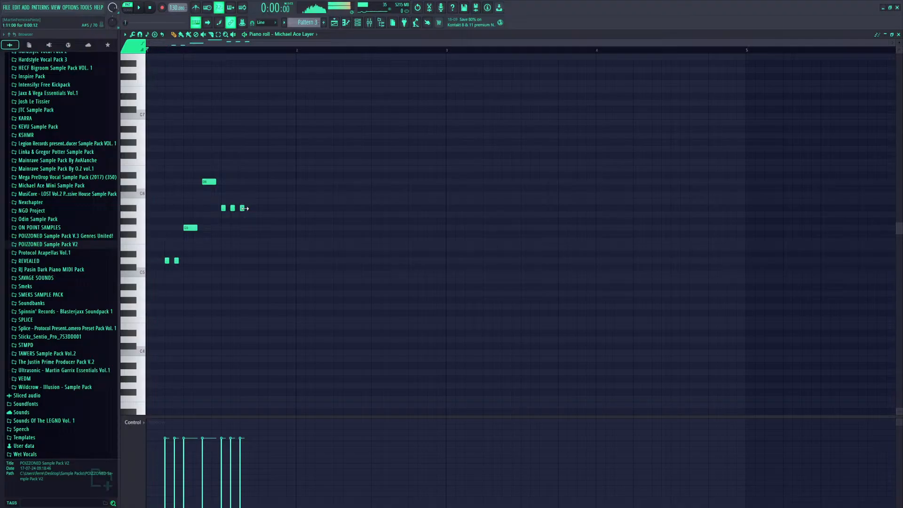
Add half-step notes A5, A#5 and G5 on the thirteenth, fourteenth and fifteenth steps, and play the melody
{"action": "left_click", "coordinate": [260, 220]}
{"action": "left_click_drag", "start_coordinate": [260, 211], "coordinate": [259, 208]}
{"action": "left_click", "coordinate": [270, 208]}
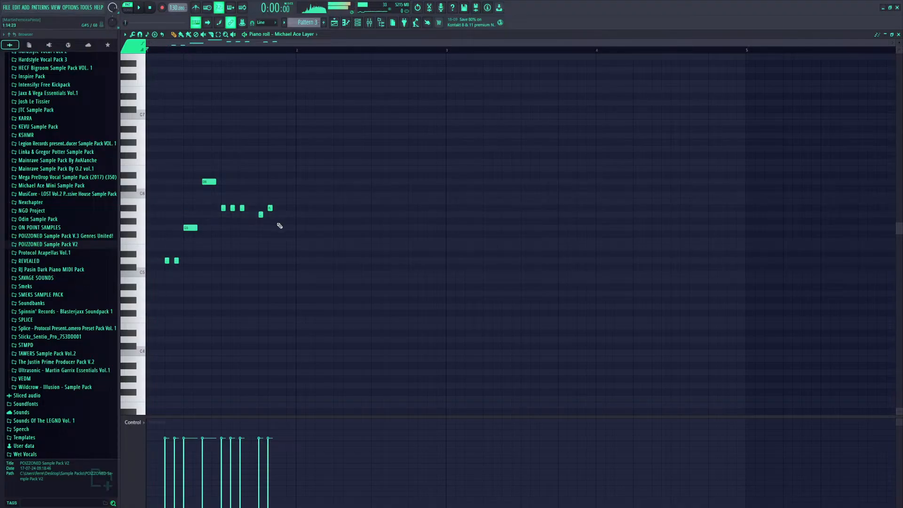
{"action": "left_click", "coordinate": [278, 228]}
{"action": "key", "text": "space"}
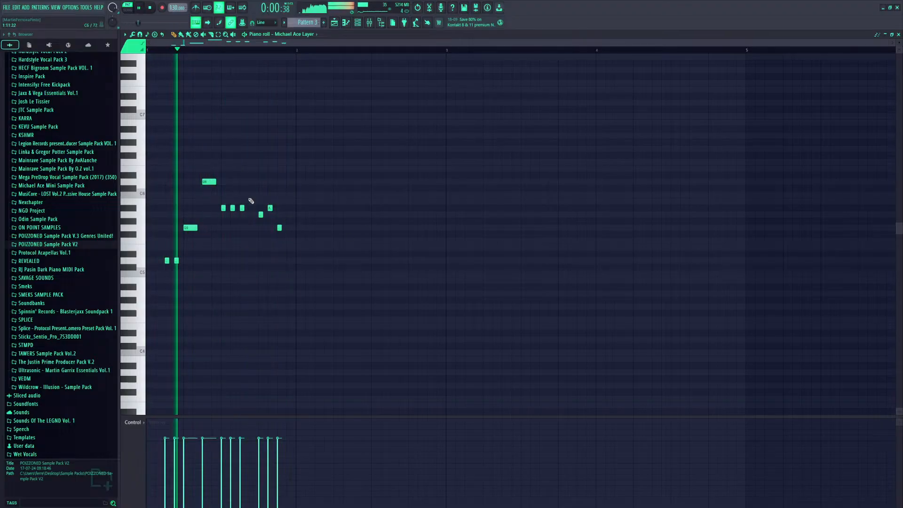
{"action": "key", "text": "space"}
Copy all the first-bar melody notes into the second bar and deselect them
{"action": "left_click_drag", "start_coordinate": [166, 169], "coordinate": [294, 296]}
{"action": "left_click_drag", "start_coordinate": [187, 228], "coordinate": [338, 227]}
{"action": "left_click", "coordinate": [302, 238]}
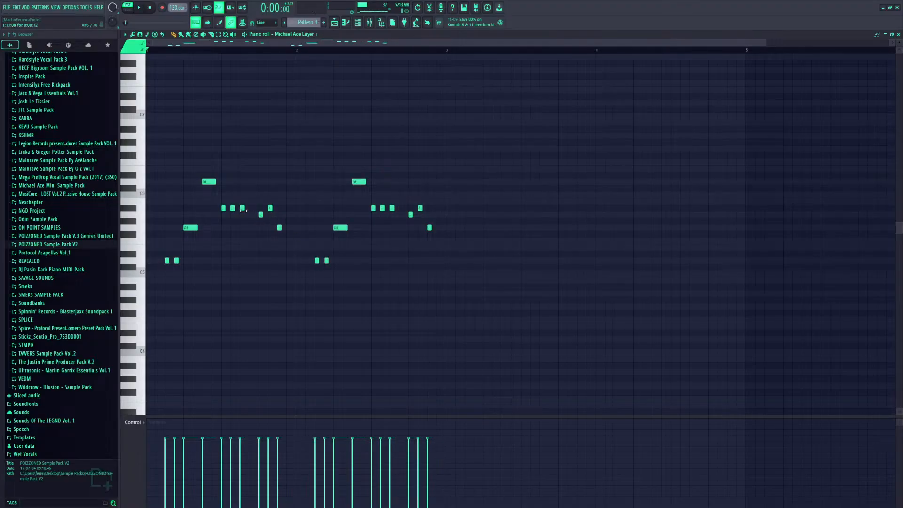
Replace the second and third of the three repeated A#5 notes in bar 1 with C6 and D6
{"action": "left_click", "coordinate": [232, 195]}
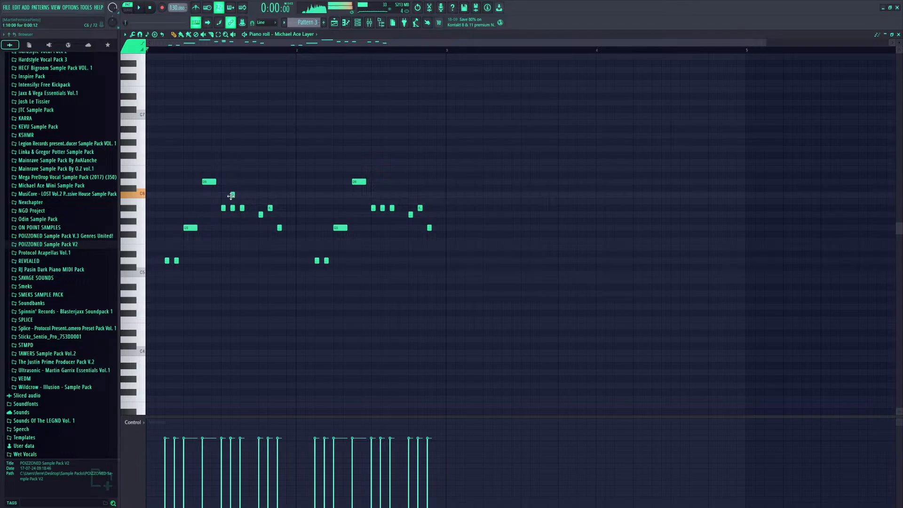
{"action": "left_click", "coordinate": [242, 182]}
{"action": "right_click", "coordinate": [242, 208]}
{"action": "right_click", "coordinate": [232, 208]}
Change the last three notes of bar 1 to A#5, C6 and A#5, and play the pattern back
{"action": "left_click", "coordinate": [261, 208]}
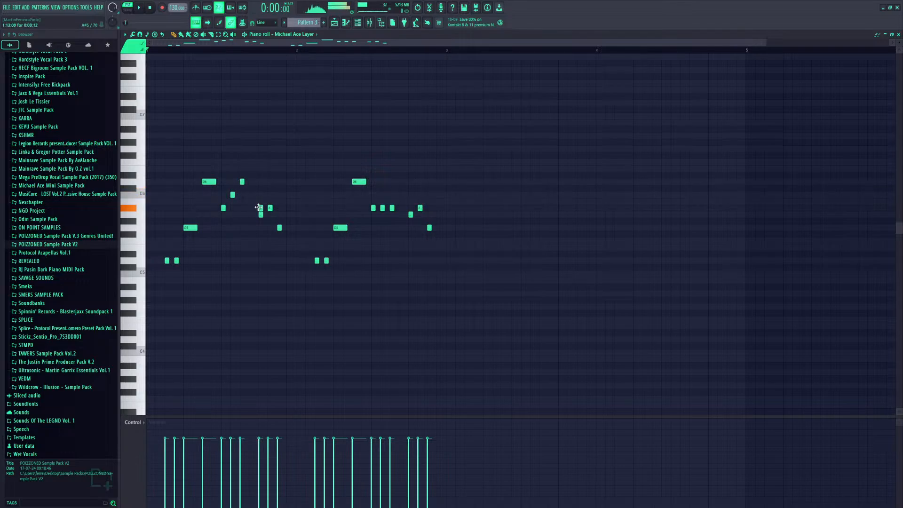
{"action": "left_click", "coordinate": [270, 195]}
{"action": "right_click", "coordinate": [270, 208]}
{"action": "right_click", "coordinate": [260, 214]}
{"action": "left_click", "coordinate": [279, 208]}
{"action": "right_click", "coordinate": [279, 227]}
{"action": "key", "text": "space"}
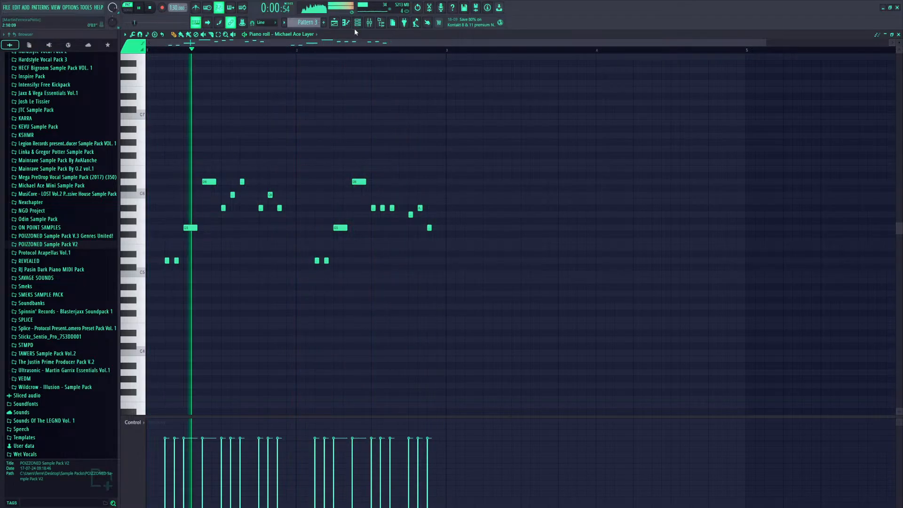
{"action": "key", "text": "space"}
Swap the pitches of the neighbouring C6 and D6 short notes in bar 1 so D6 comes before C6
{"action": "left_click_drag", "start_coordinate": [153, 159], "coordinate": [175, 264]}
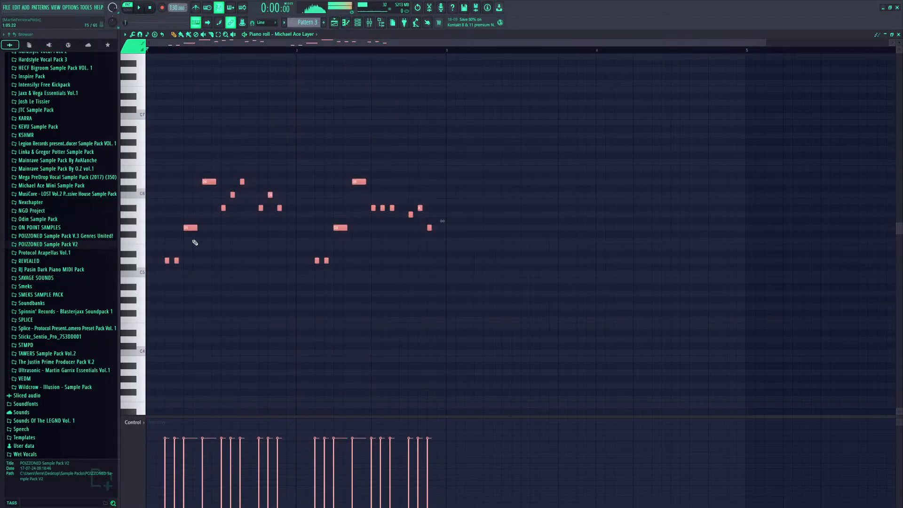
{"action": "left_click", "coordinate": [243, 202], "text": "ctrl"}
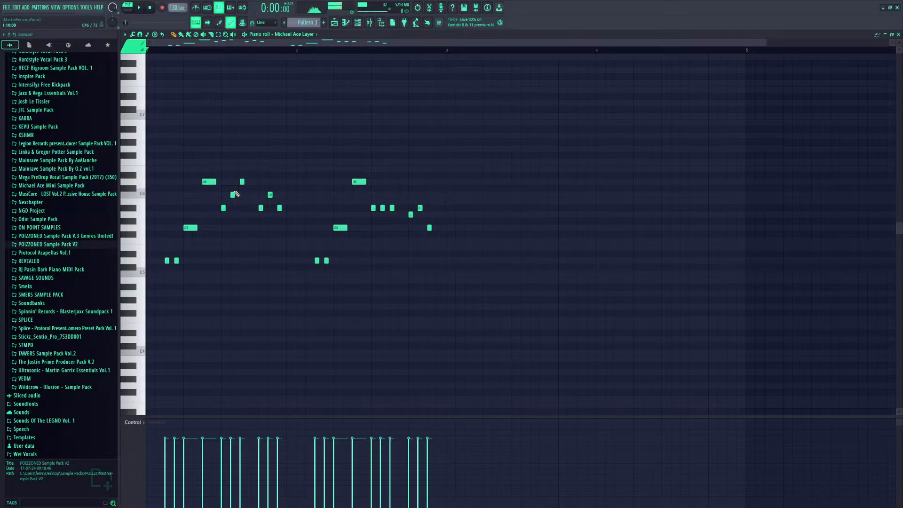
{"action": "left_click", "coordinate": [232, 184]}
{"action": "right_click", "coordinate": [232, 195]}
{"action": "left_click", "coordinate": [242, 196]}
Play the arrangement in the playlist to hear the edited melody, and return to its piano roll
{"action": "key", "text": "F5"}
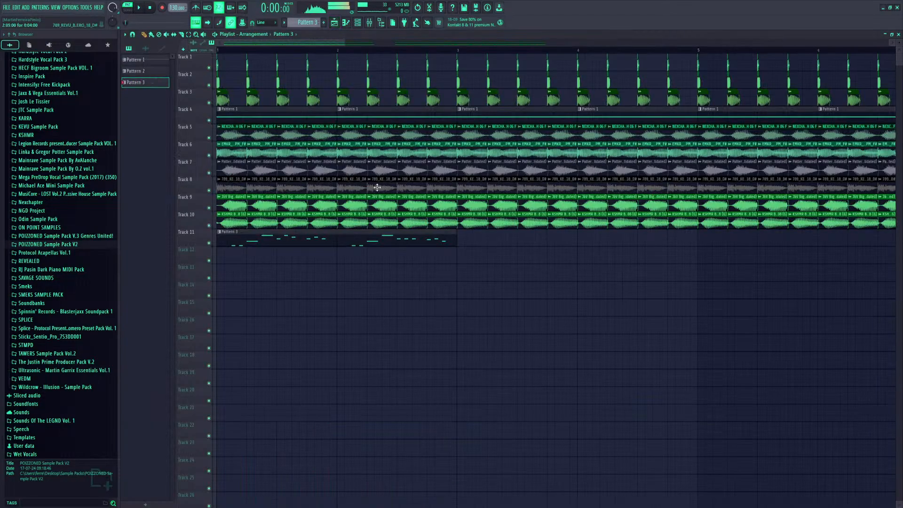
{"action": "key", "text": "space"}
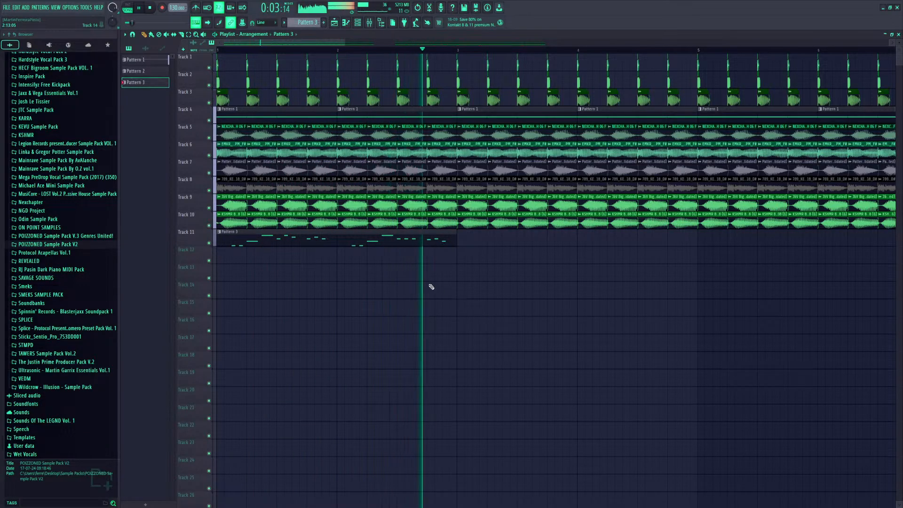
{"action": "key", "text": "F7"}
{"action": "key", "text": "space"}
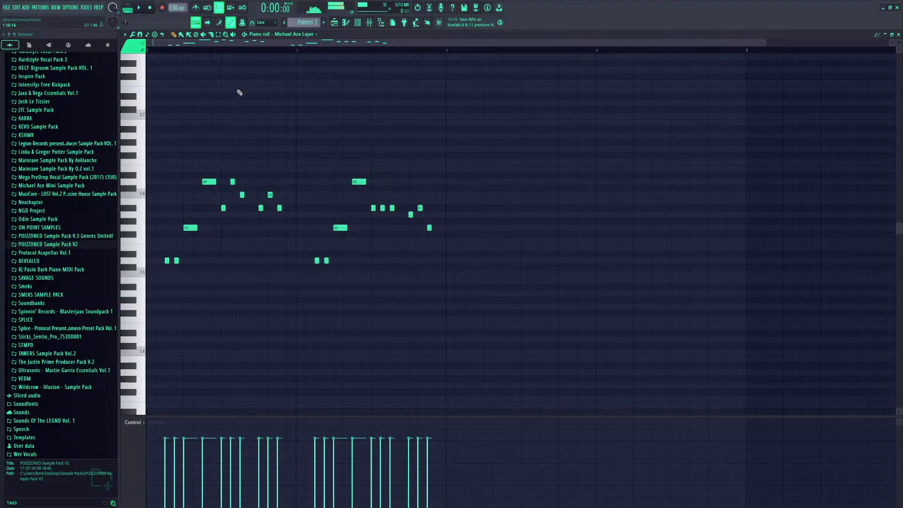
Remove all notes of the old melody from the Michael Ace Layer piano roll
{"action": "left_click", "coordinate": [125, 11]}
{"action": "left_click", "coordinate": [177, 263]}
{"action": "key", "text": "ctrl+x"}
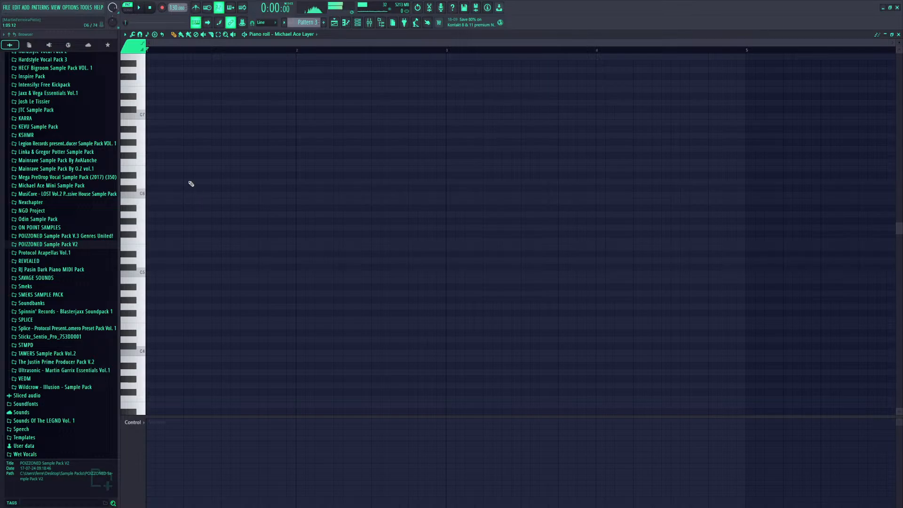
Draw A#5, D5, G5, A#5 and C6 notes on every second step from the start of bar 1
{"action": "mouse_move", "coordinate": [147, 182]}
{"action": "left_mouse_down"}
{"action": "mouse_move", "coordinate": [152, 232]}
{"action": "mouse_move", "coordinate": [147, 207]}
{"action": "left_mouse_up"}
{"action": "left_click", "coordinate": [165, 246]}
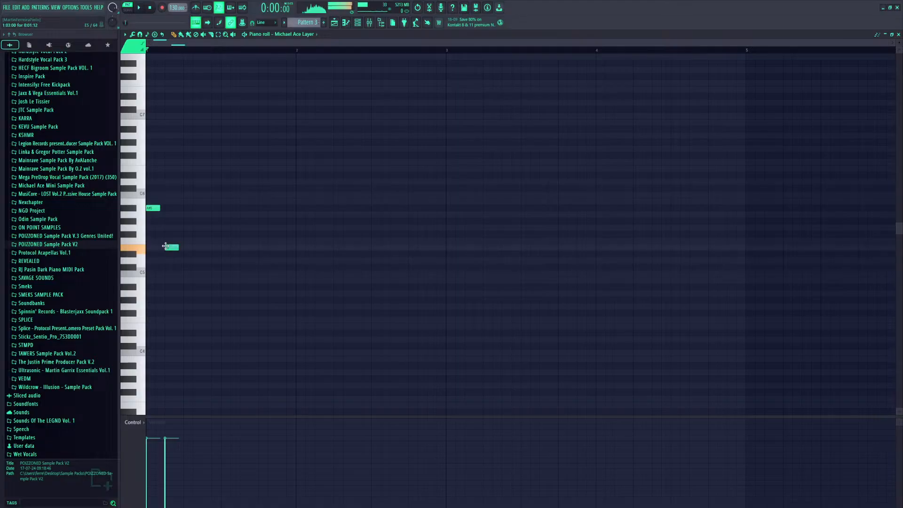
{"action": "mouse_move", "coordinate": [166, 247]}
{"action": "left_mouse_down"}
{"action": "mouse_move", "coordinate": [169, 269]}
{"action": "mouse_move", "coordinate": [169, 261]}
{"action": "left_mouse_up"}
{"action": "left_click_drag", "start_coordinate": [186, 224], "coordinate": [187, 231]}
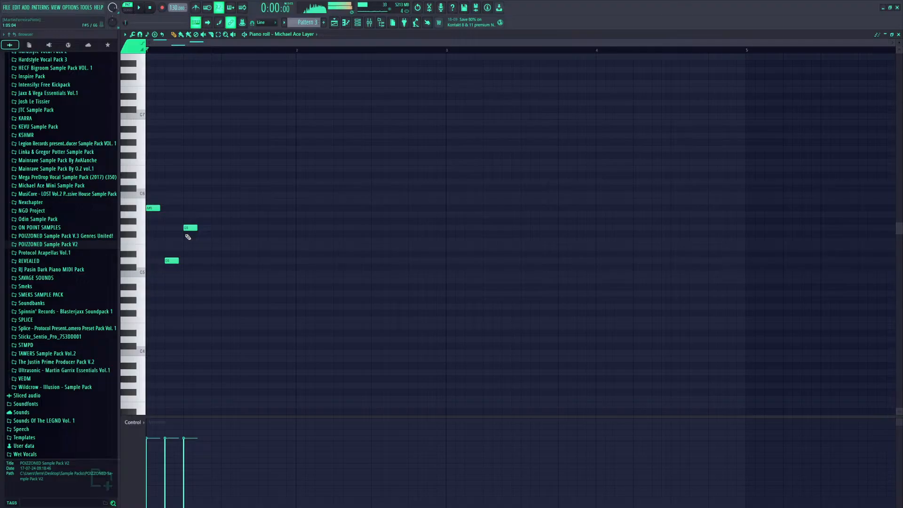
{"action": "left_click", "coordinate": [205, 208]}
{"action": "left_click", "coordinate": [222, 193]}
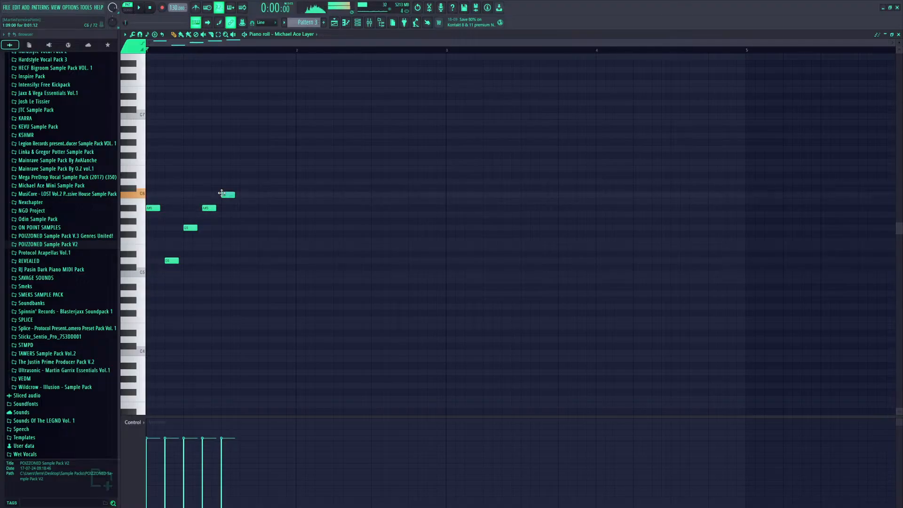
Complete bar 1 with F5, A5 and A#5 notes on steps 11, 13 and 15
{"action": "left_click", "coordinate": [240, 248]}
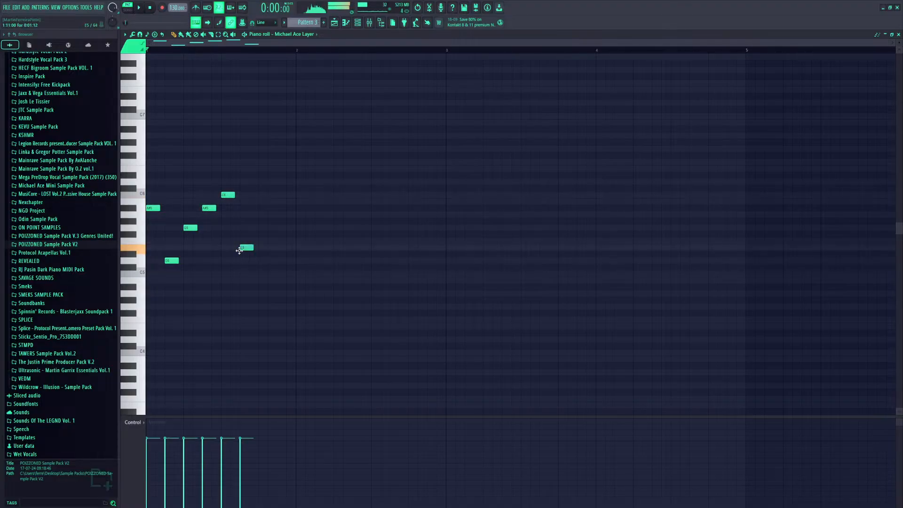
{"action": "left_click_drag", "start_coordinate": [240, 250], "coordinate": [240, 244]}
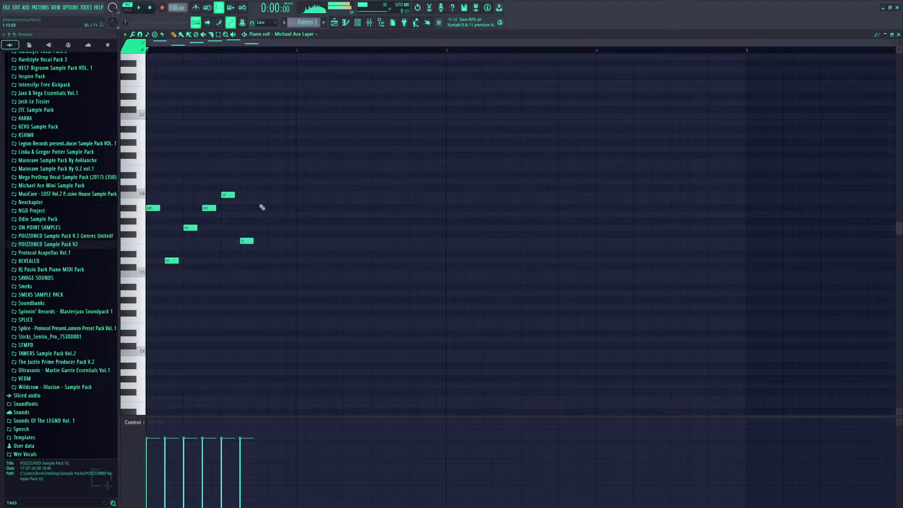
{"action": "left_click", "coordinate": [259, 207]}
{"action": "left_click_drag", "start_coordinate": [260, 213], "coordinate": [261, 219]}
{"action": "left_click", "coordinate": [281, 206]}
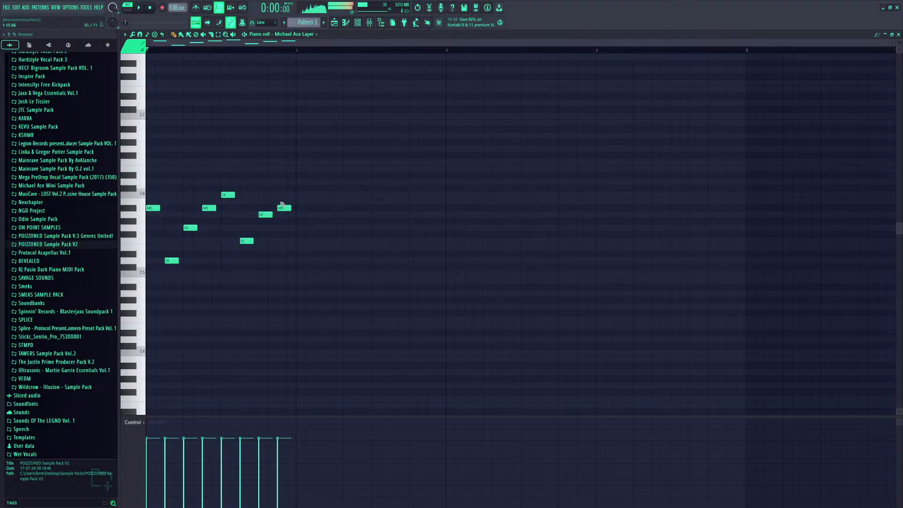
Draw G5, A#5 and D6 notes on steps 3, 5 and 7 of bar 2
{"action": "left_click", "coordinate": [316, 235]}
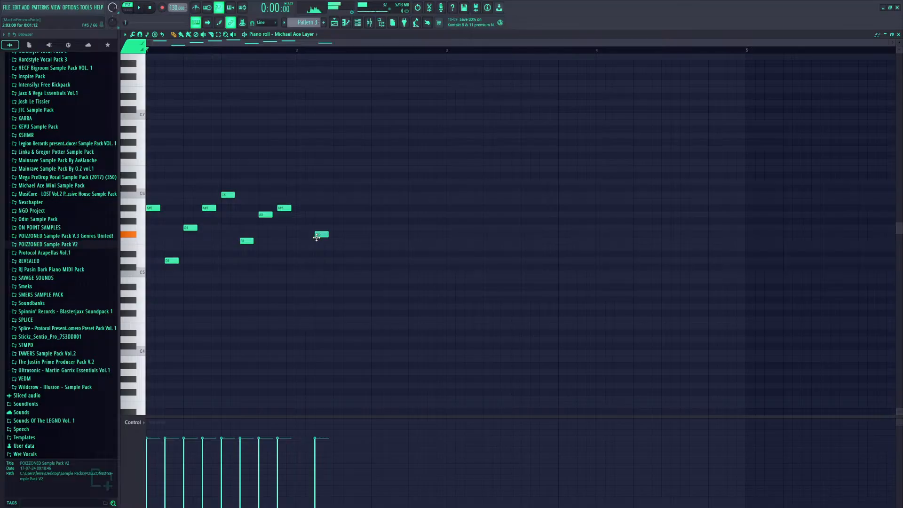
{"action": "left_click_drag", "start_coordinate": [316, 236], "coordinate": [319, 227]}
{"action": "left_click", "coordinate": [335, 209]}
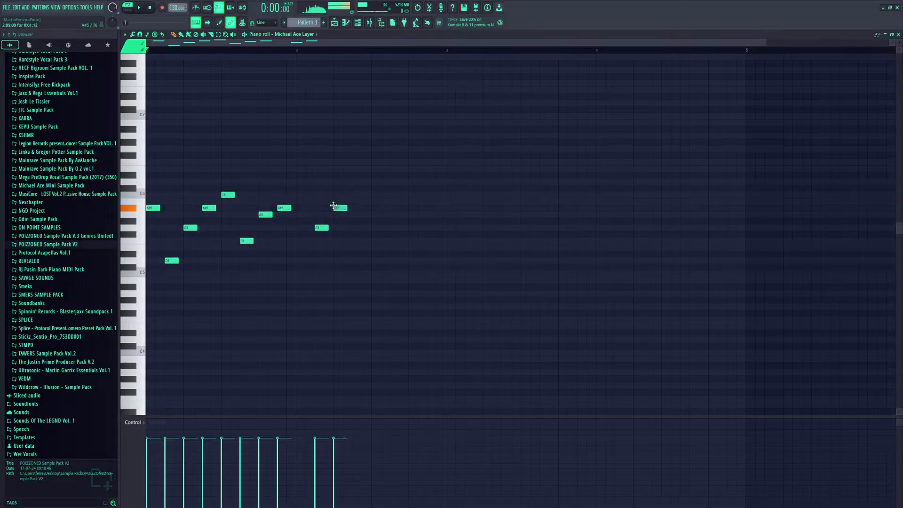
{"action": "left_click", "coordinate": [358, 195]}
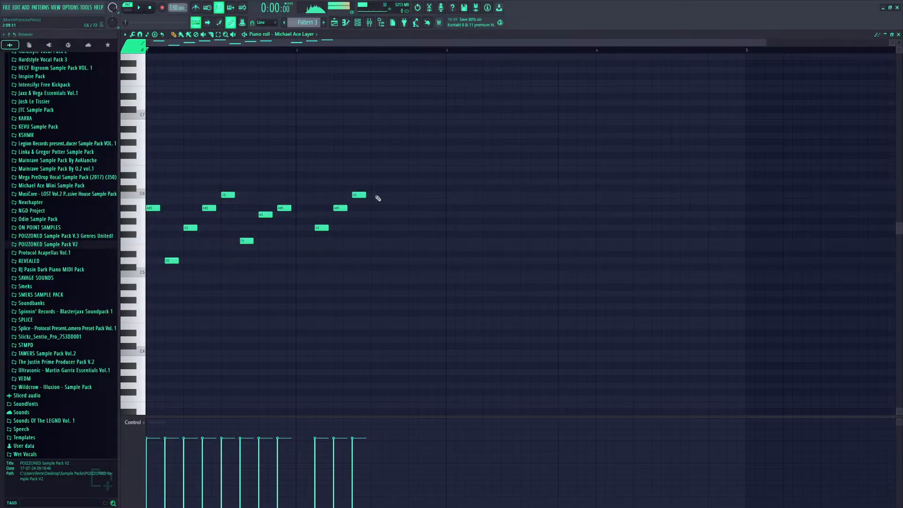
{"action": "left_click_drag", "start_coordinate": [356, 191], "coordinate": [357, 178]}
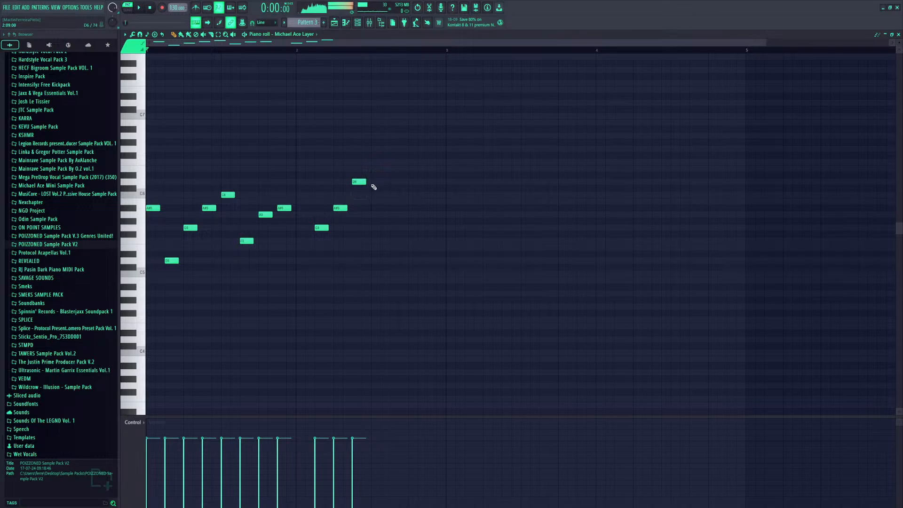
Complete bar 2 with D#6, D#5, D6 and C6 notes on steps 9, 11, 13 and 15
{"action": "left_click", "coordinate": [375, 169]}
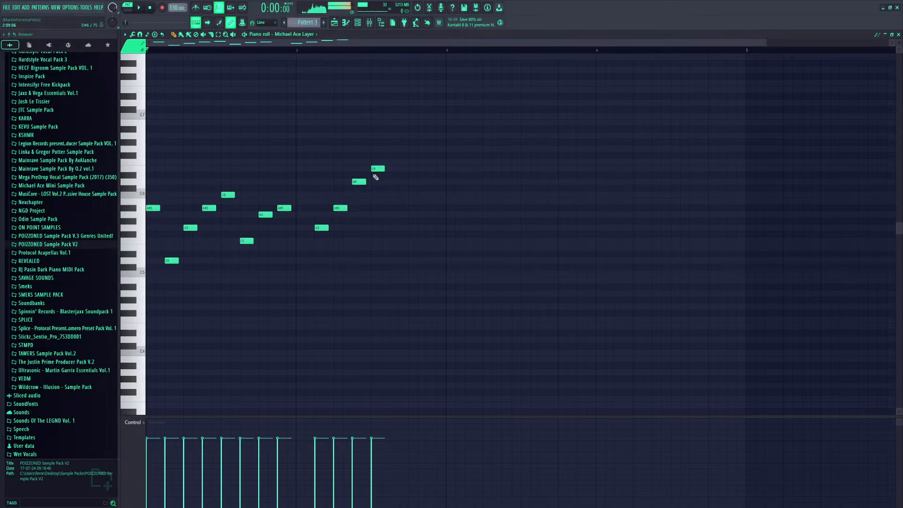
{"action": "left_click_drag", "start_coordinate": [375, 177], "coordinate": [377, 177]}
{"action": "left_click", "coordinate": [391, 260]}
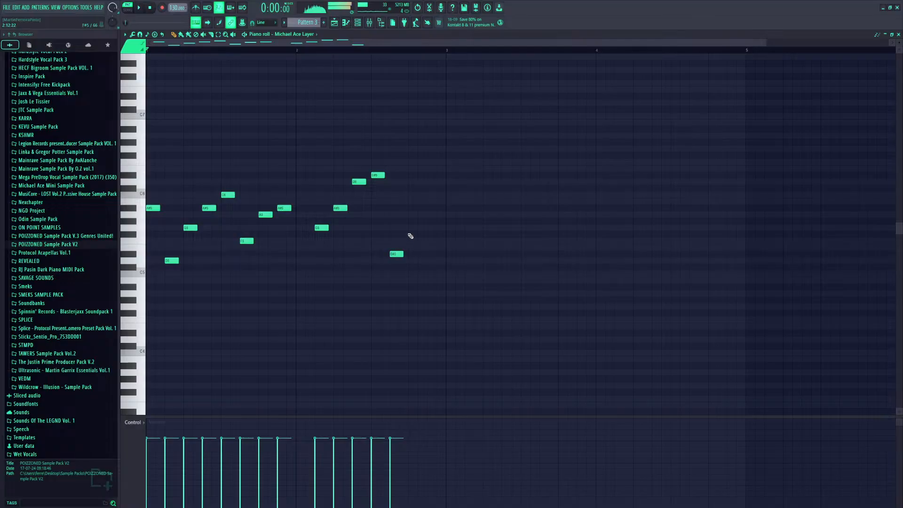
{"action": "mouse_move", "coordinate": [413, 196]}
{"action": "left_mouse_down"}
{"action": "mouse_move", "coordinate": [413, 182]}
{"action": "mouse_move", "coordinate": [426, 192]}
{"action": "left_mouse_up"}
{"action": "left_click", "coordinate": [426, 199]}
Play the new melody in the piano roll and with the full arrangement in the playlist, and reopen its piano roll
{"action": "key", "text": "space"}
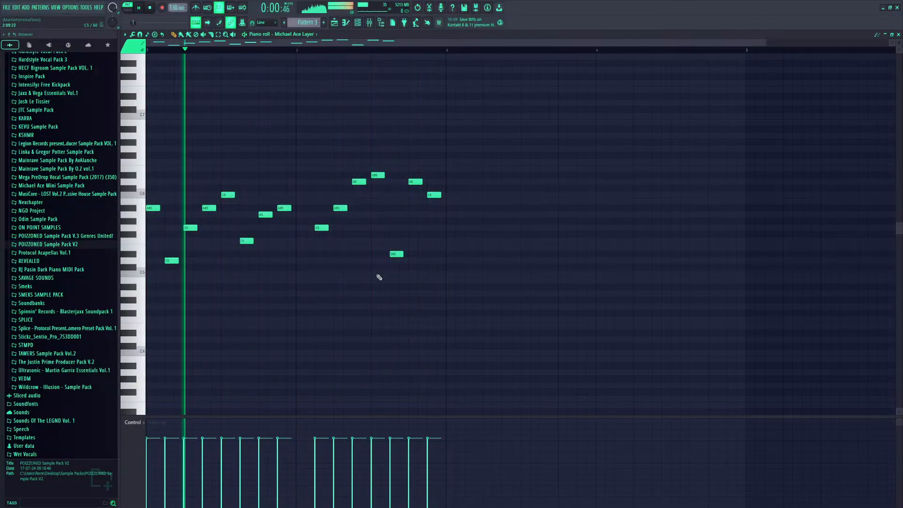
{"action": "key", "text": "space"}
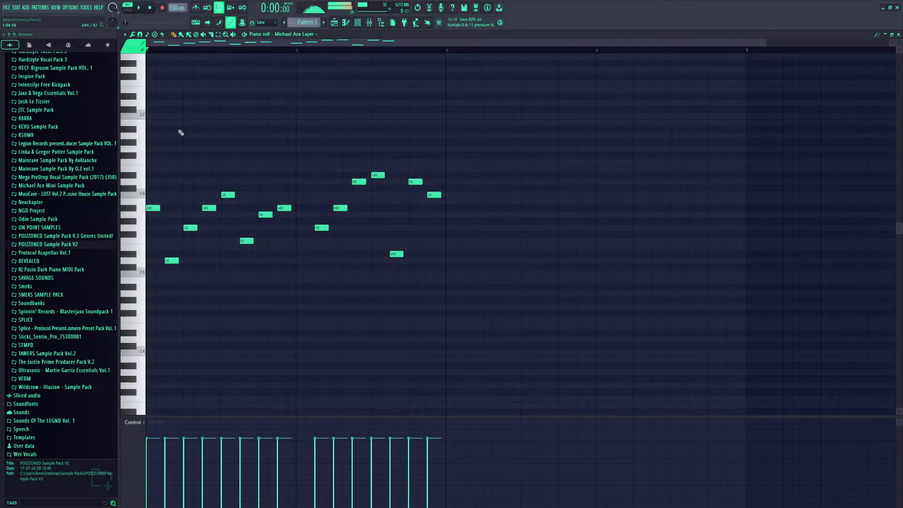
{"action": "left_click", "coordinate": [334, 23]}
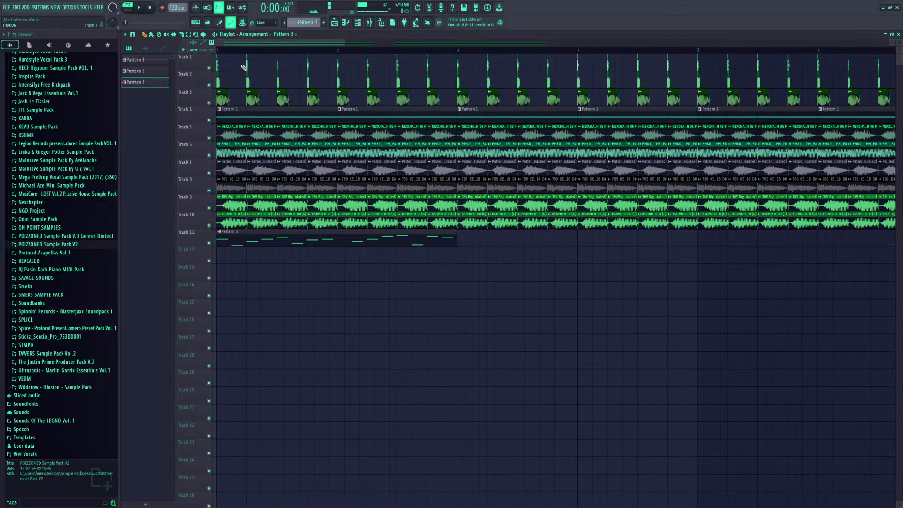
{"action": "key", "text": "space"}
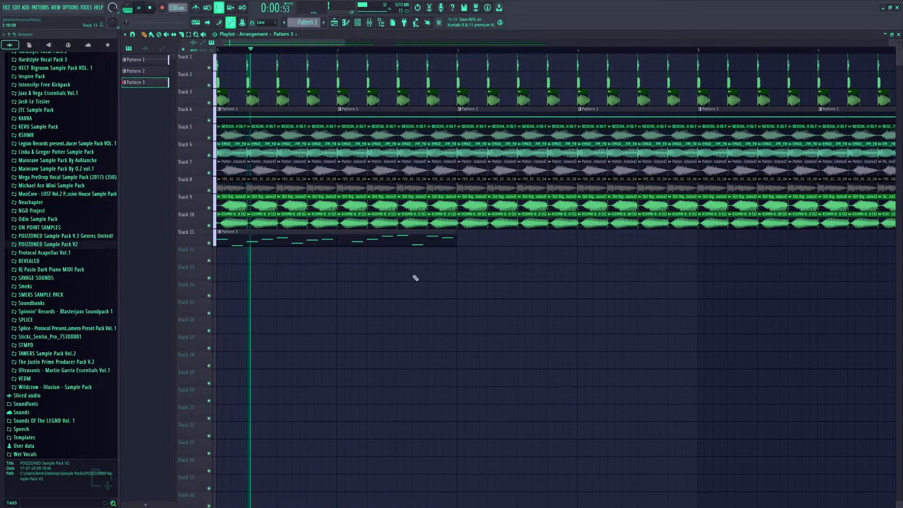
{"action": "key", "text": "space"}
{"action": "double_click", "coordinate": [269, 243]}
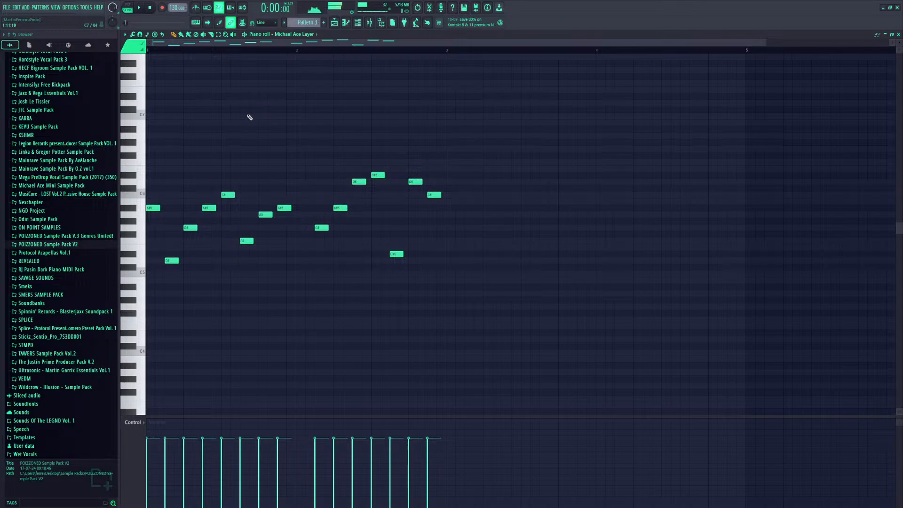
Shorten all notes of the melody to half a step and play the pattern back
{"action": "key", "text": "ctrl+a"}
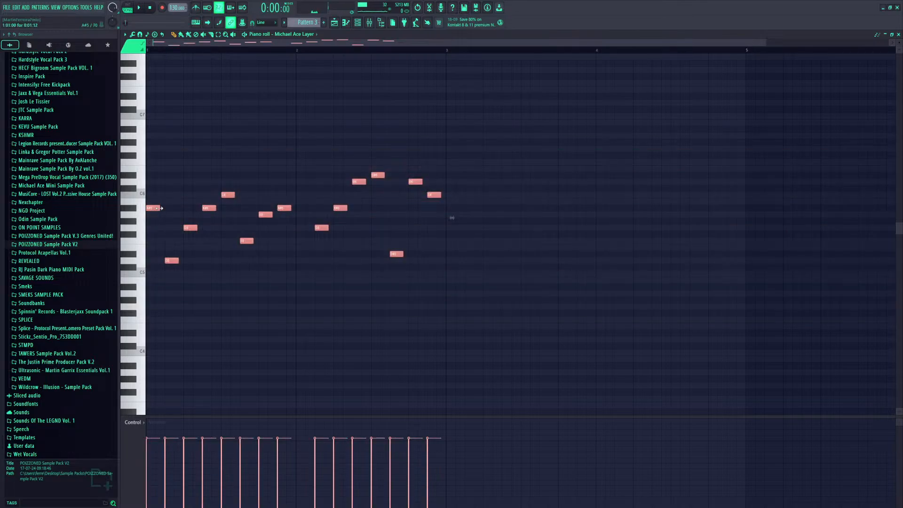
{"action": "left_click_drag", "start_coordinate": [160, 208], "coordinate": [150, 208]}
{"action": "key", "text": "space"}
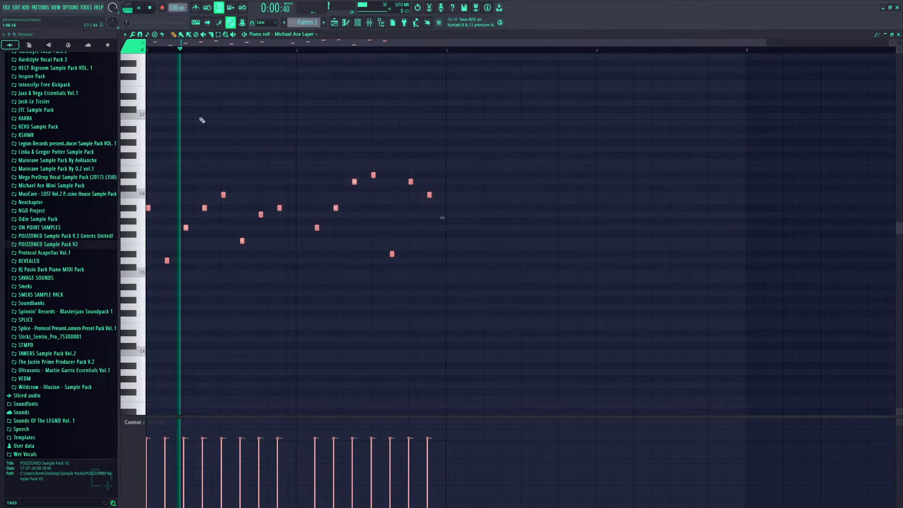
{"action": "left_click", "coordinate": [126, 8]}
Delete all the shortened notes from the Michael Ace Layer piano roll
{"action": "left_click", "coordinate": [181, 106]}
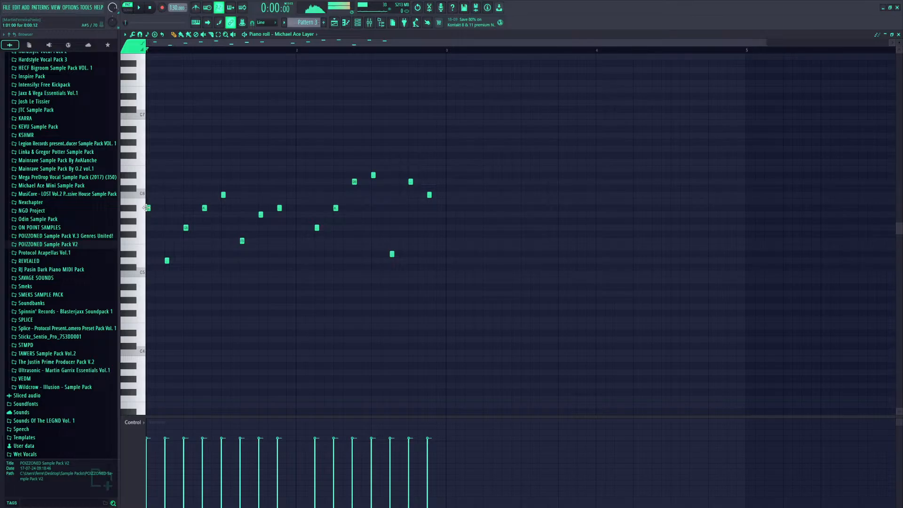
{"action": "key", "text": "Delete"}
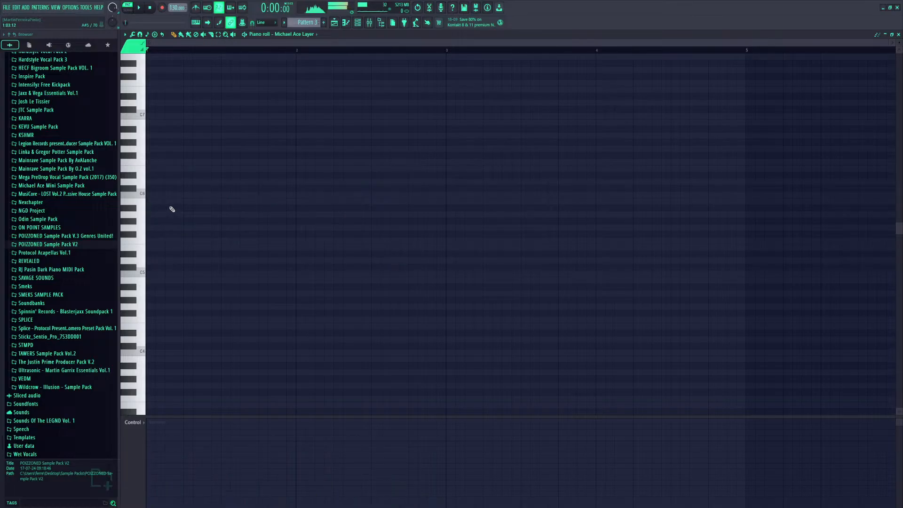
Place two half-step D5 notes on the first two steps of bar 1 and play them back
{"action": "left_click", "coordinate": [148, 208]}
{"action": "left_click", "coordinate": [148, 260]}
{"action": "key", "text": "space"}
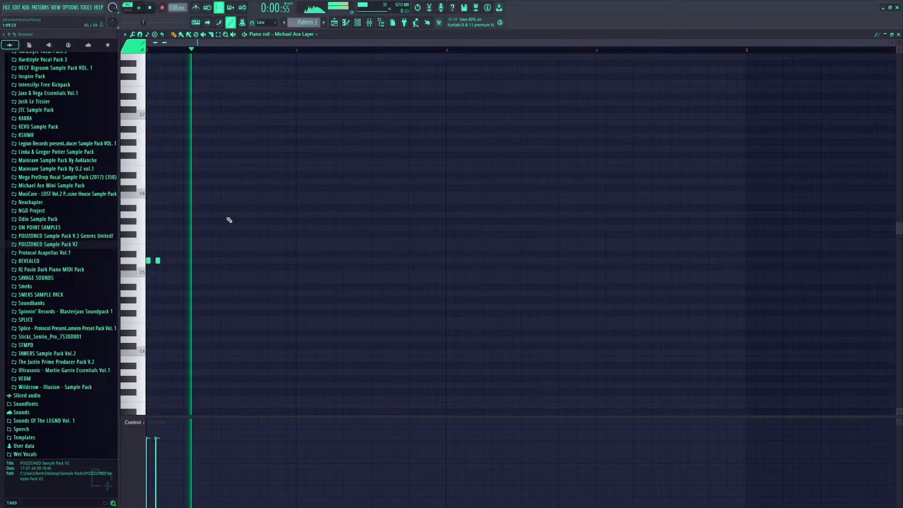
{"action": "key", "text": "space"}
Erase the two D5 notes at the start of bar 1, restore them and play the pattern again
{"action": "right_click", "coordinate": [158, 261]}
{"action": "right_click", "coordinate": [149, 262]}
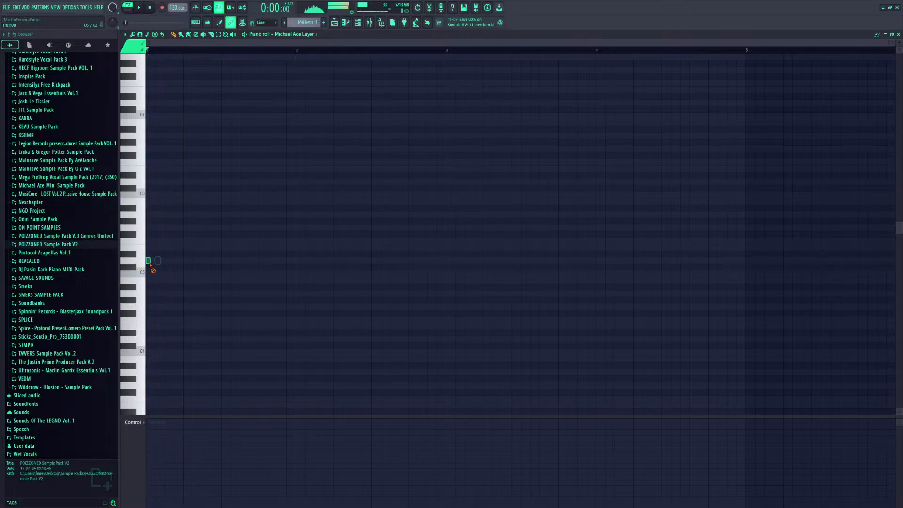
{"action": "key", "text": "ctrl+z"}
{"action": "key", "text": "ctrl+z"}
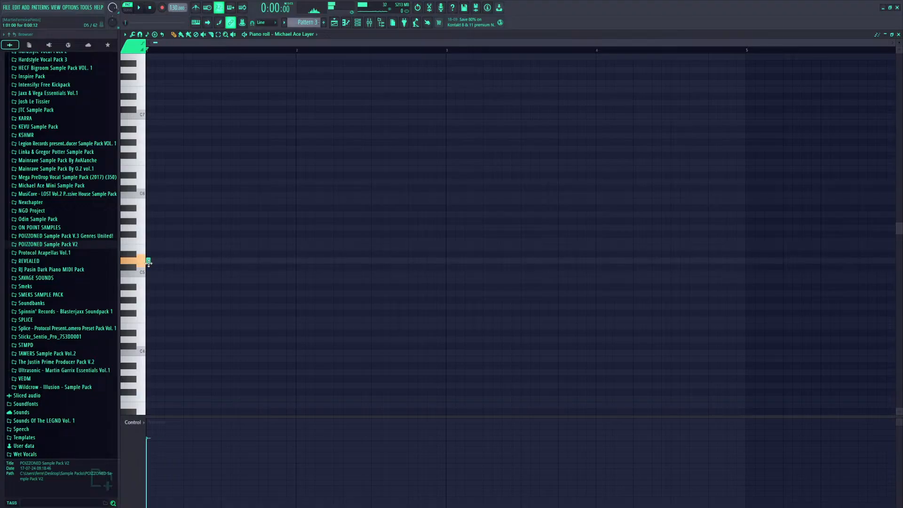
{"action": "key", "text": "space"}
{"action": "key", "text": "space"}
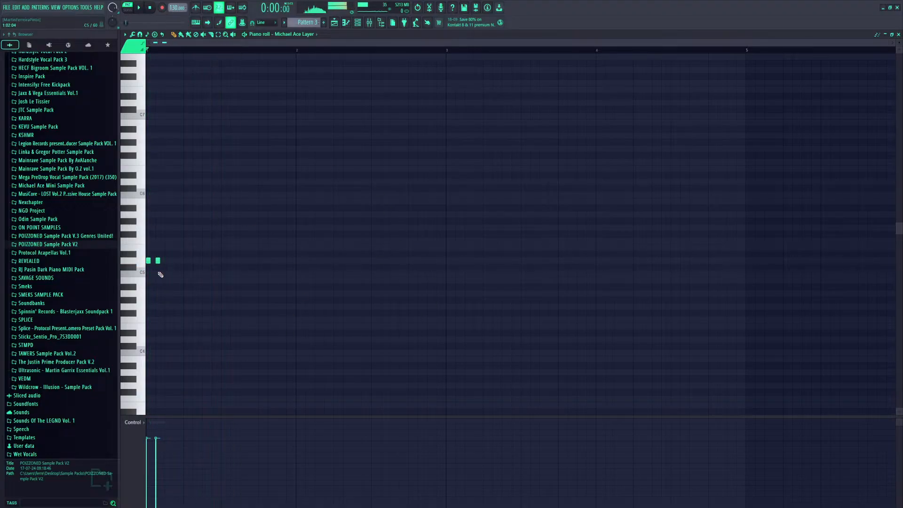
Add two half-step A#4 notes on steps 4 and 5 of bar 1
{"action": "left_click", "coordinate": [174, 279]}
{"action": "left_click_drag", "start_coordinate": [174, 279], "coordinate": [177, 287]}
{"action": "left_click", "coordinate": [186, 287]}
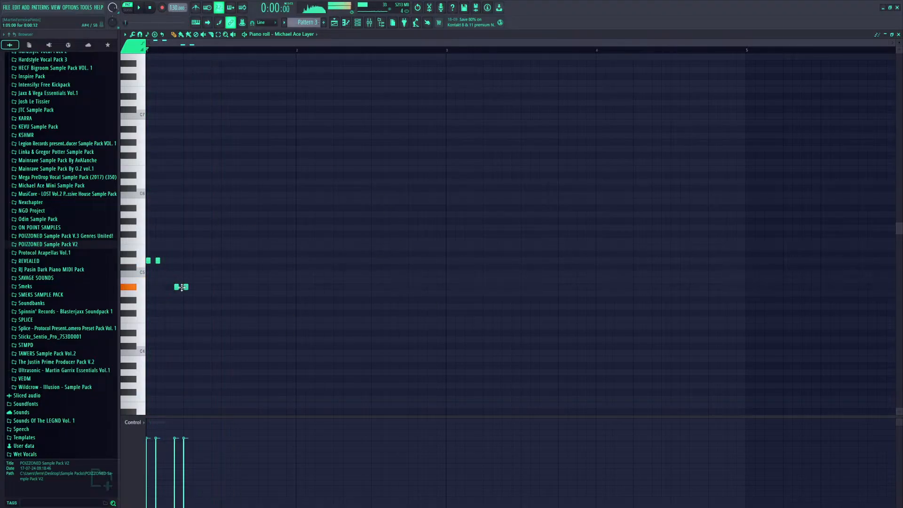
Add two half-step A4 notes on steps 7 and 8 of bar 1 and play the pattern back
{"action": "key", "text": "space"}
{"action": "key", "text": "space"}
{"action": "left_click", "coordinate": [203, 307]}
{"action": "left_click_drag", "start_coordinate": [203, 307], "coordinate": [205, 294]}
{"action": "key", "text": "space"}
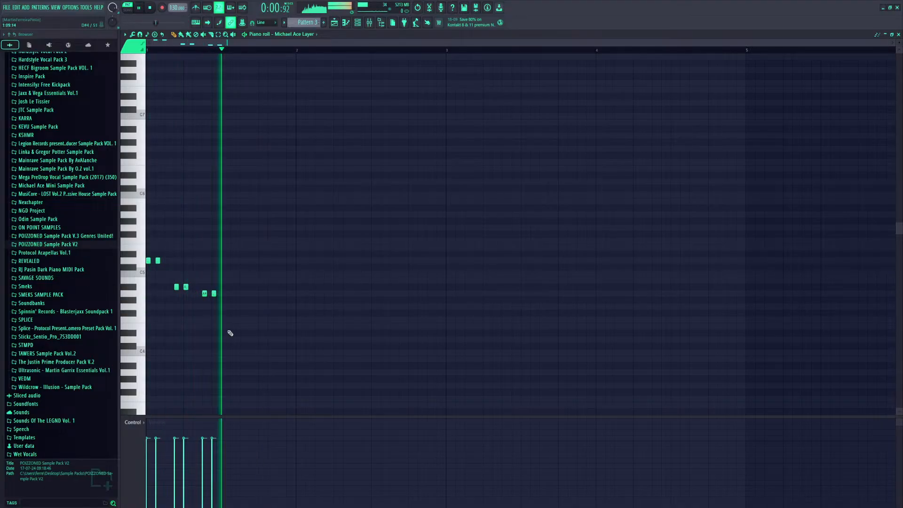
{"action": "key", "text": "space"}
Delete all the D5, A#4 and A4 notes from bar 1 of the piano roll
{"action": "right_click", "coordinate": [214, 294]}
{"action": "right_click", "coordinate": [204, 294]}
{"action": "right_click", "coordinate": [176, 287]}
{"action": "right_click", "coordinate": [186, 287]}
{"action": "right_click", "coordinate": [148, 261]}
{"action": "right_click", "coordinate": [158, 261]}
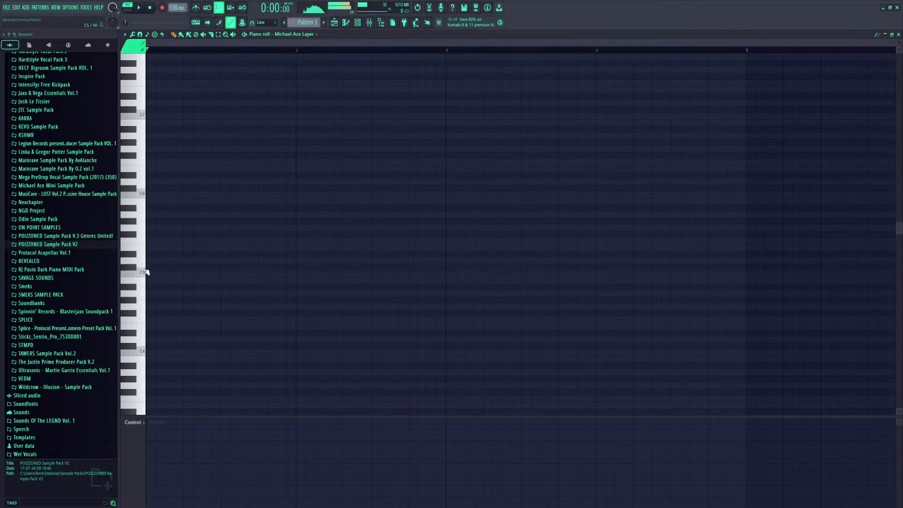
Place G4 notes on steps 1, 3 and 5 of bar 1, keeping the step 3 note half a step long
{"action": "left_click", "coordinate": [148, 294]}
{"action": "left_click", "coordinate": [149, 308]}
{"action": "left_click", "coordinate": [172, 307]}
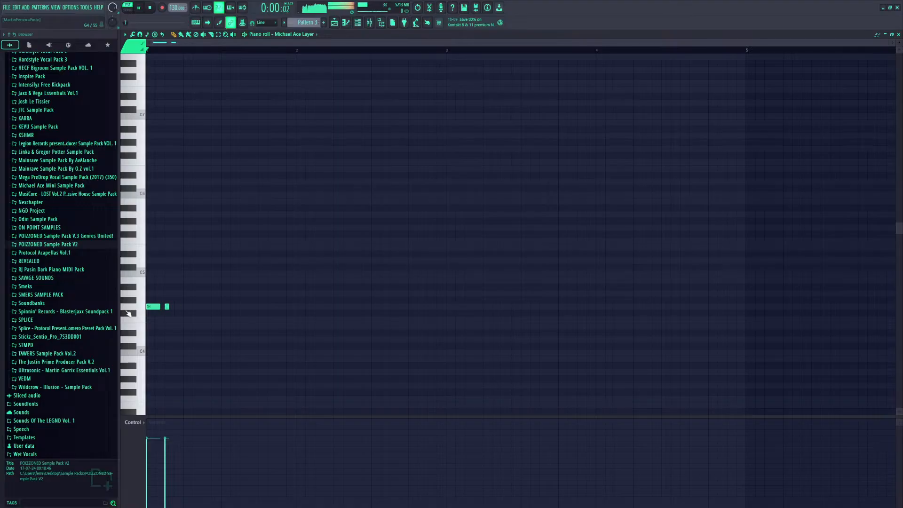
{"action": "key", "text": "space"}
{"action": "left_click", "coordinate": [186, 306]}
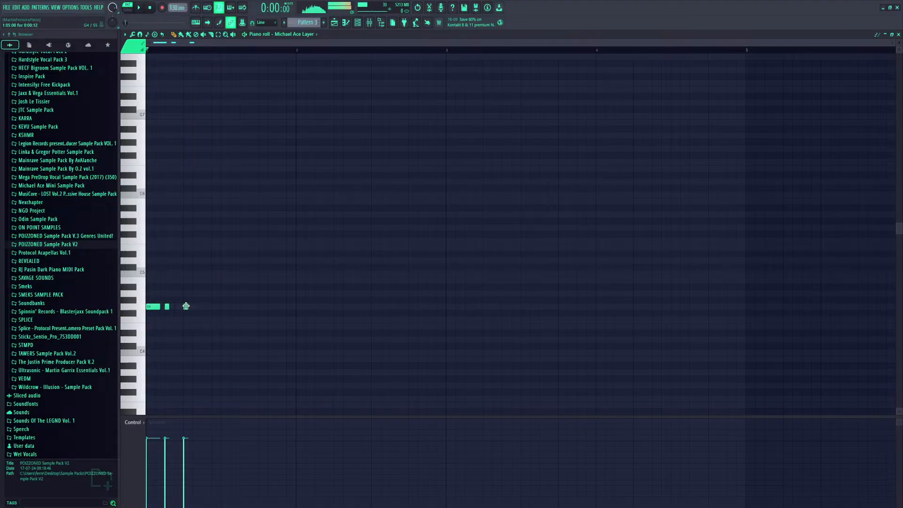
Add a G5 note on step 7 and an A#5 note on step 9 of bar 1 and play them back
{"action": "left_click", "coordinate": [198, 227]}
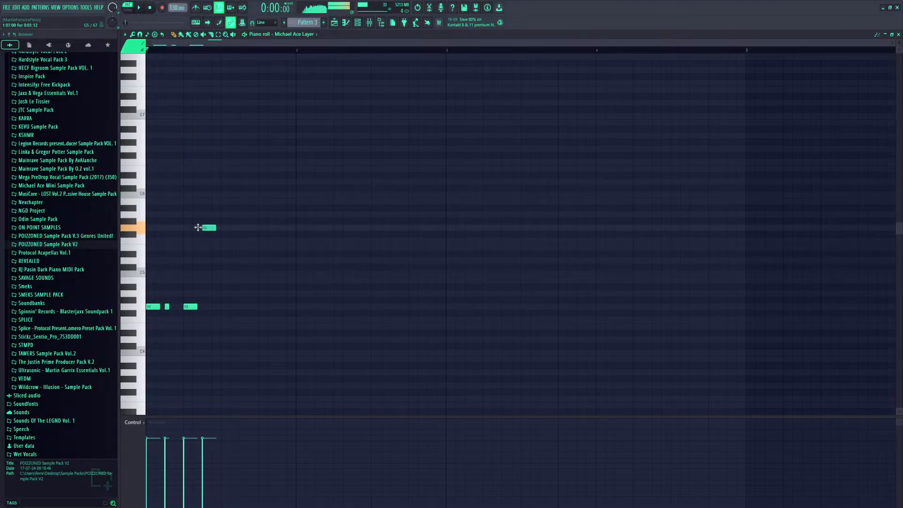
{"action": "left_click", "coordinate": [222, 220]}
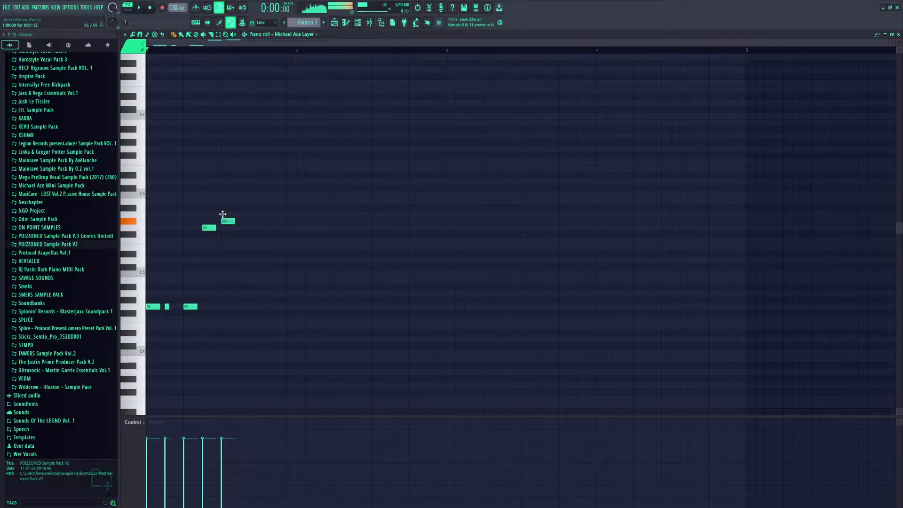
{"action": "left_click_drag", "start_coordinate": [222, 214], "coordinate": [222, 200]}
{"action": "key", "text": "space"}
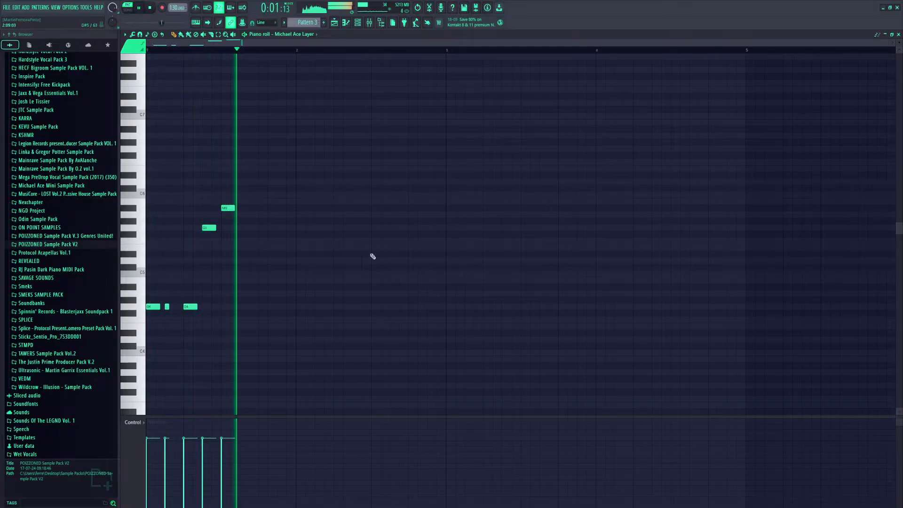
{"action": "key", "text": "space"}
Add half-step G5 notes on steps 11 and 15 and an A#5 note on step 13 of bar 1, playing the pattern back
{"action": "left_click", "coordinate": [241, 229]}
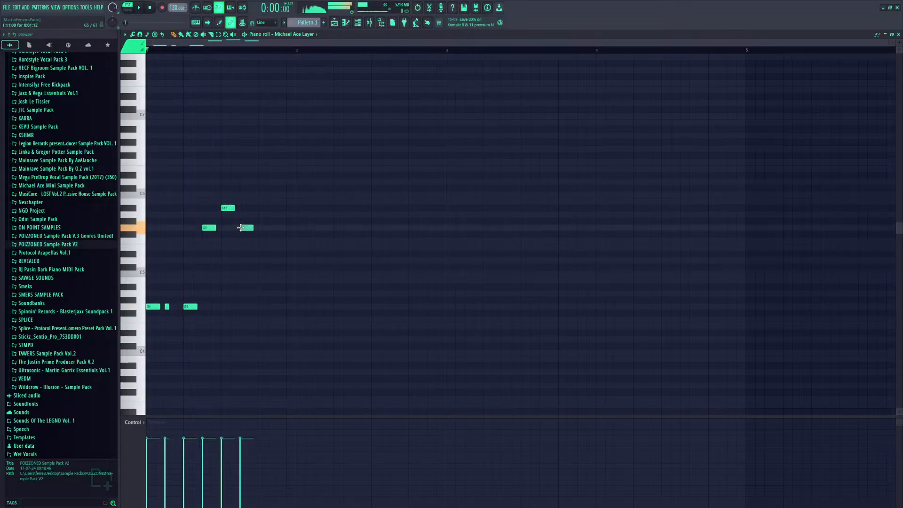
{"action": "key", "text": "space"}
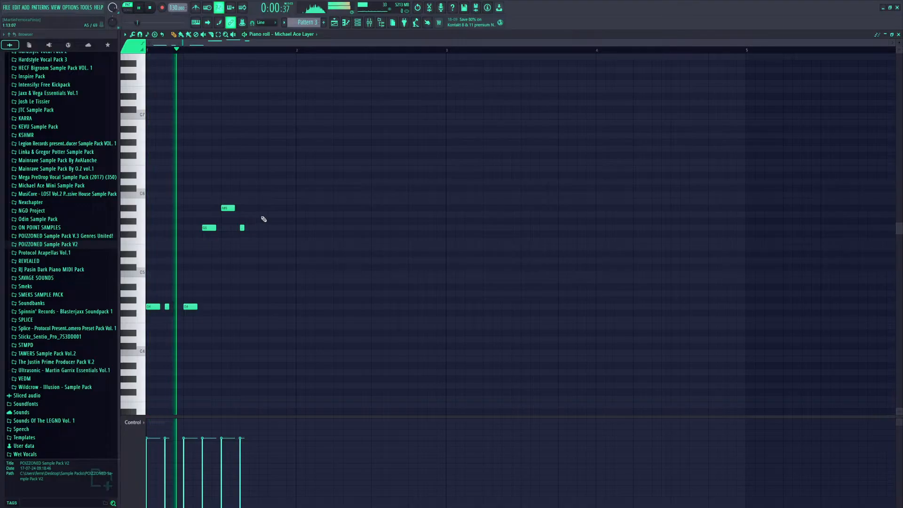
{"action": "left_click", "coordinate": [262, 208]}
{"action": "left_click", "coordinate": [288, 228]}
{"action": "left_click_drag", "start_coordinate": [287, 226], "coordinate": [281, 227]}
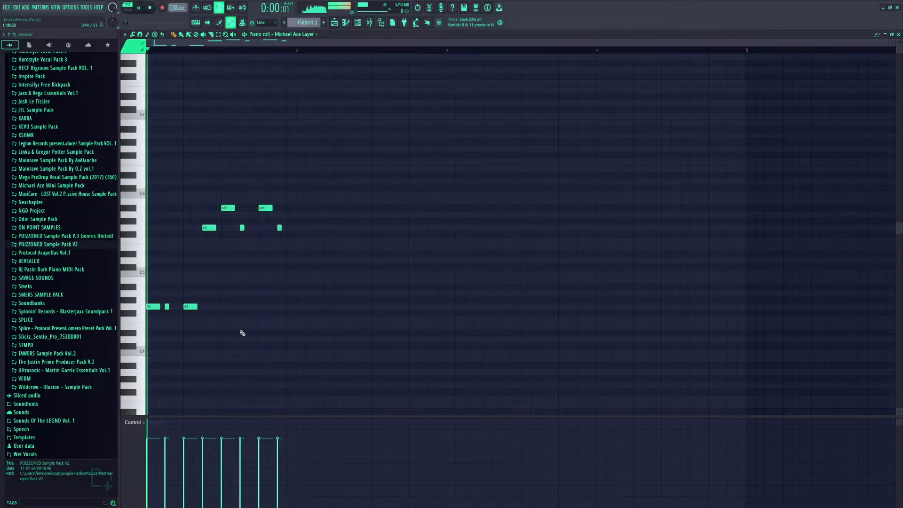
{"action": "key", "text": "space"}
Delete the G4 notes on steps 1 and 3 of bar 1 and play the remaining melody
{"action": "key", "text": "ctrl+a"}
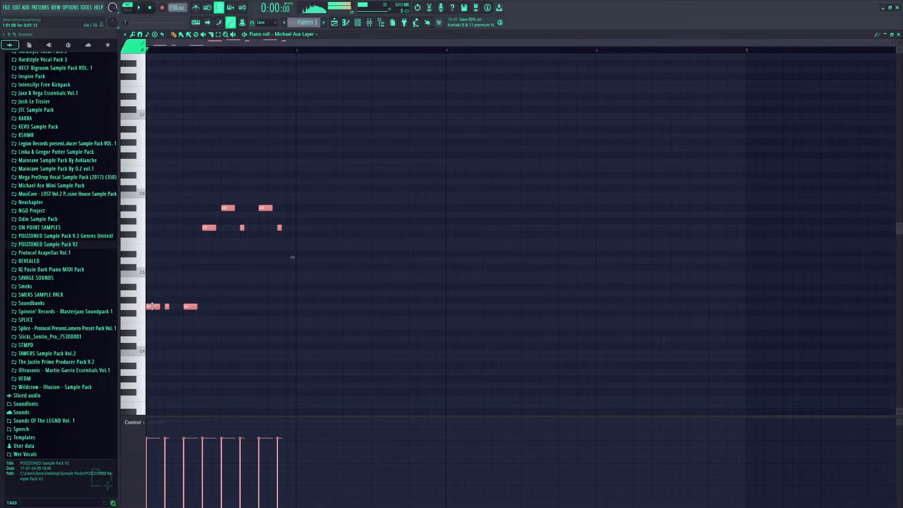
{"action": "left_click", "coordinate": [194, 300]}
{"action": "right_click", "coordinate": [154, 307]}
{"action": "right_click", "coordinate": [167, 307]}
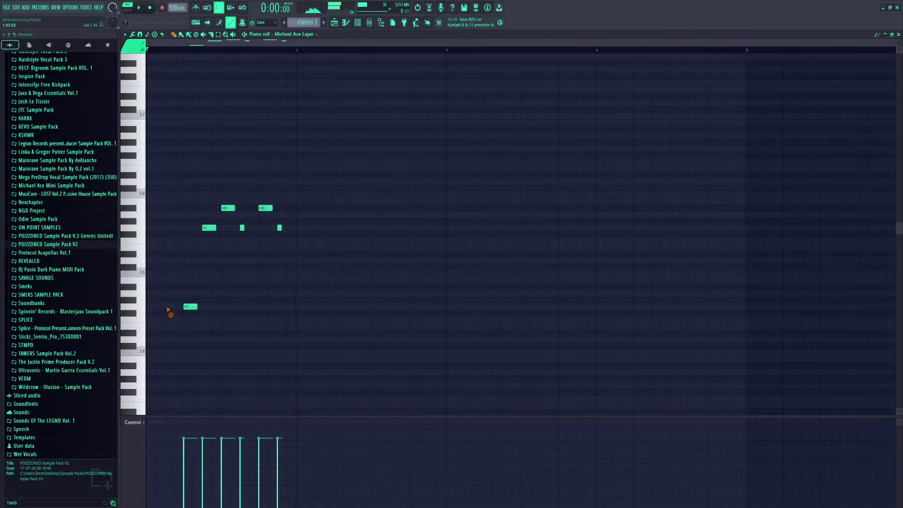
{"action": "key", "text": "space"}
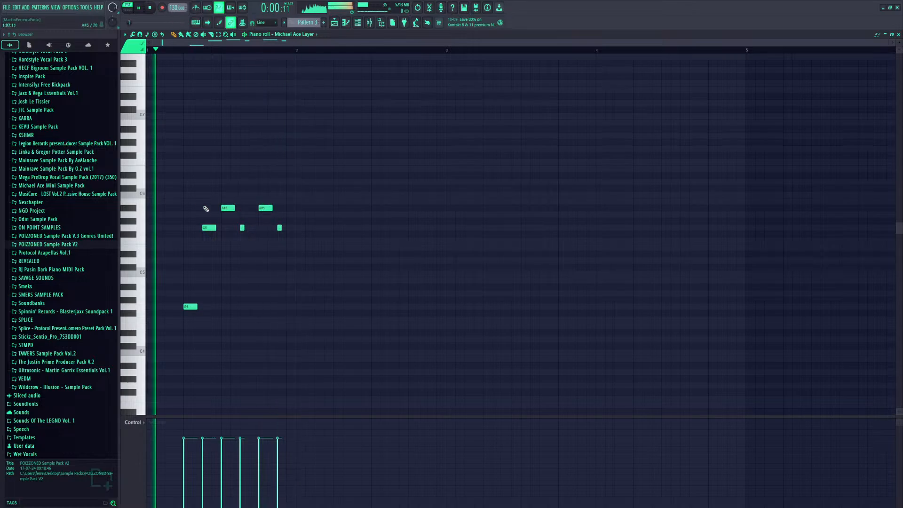
{"action": "key", "text": "space"}
Copy all the melody notes of bar 1 into bar 2
{"action": "left_click_drag", "start_coordinate": [179, 192], "coordinate": [334, 359]}
{"action": "left_click_drag", "start_coordinate": [189, 305], "coordinate": [338, 304]}
{"action": "left_click", "coordinate": [378, 247]}
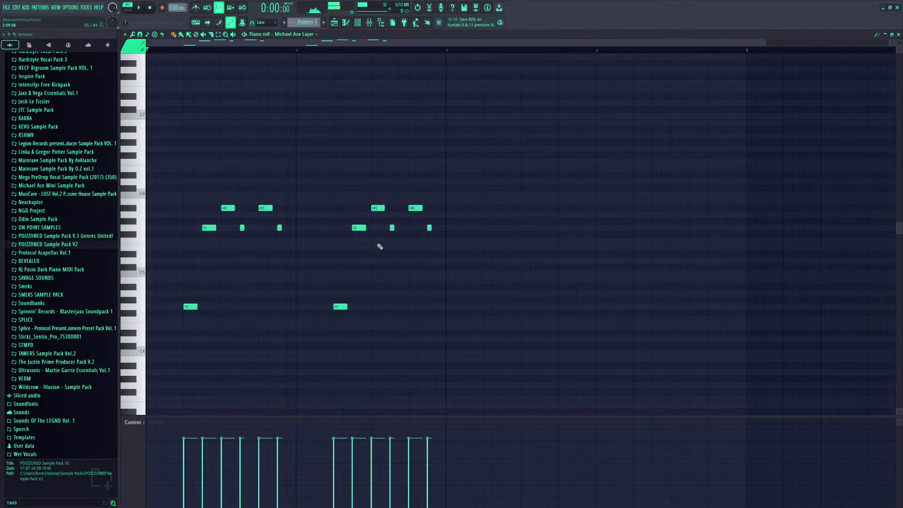
Change bar 2's ending to a half-step C6 on step 11, an A5 on step 13 and a half-step A#5 on step 15
{"action": "left_click", "coordinate": [387, 200]}
{"action": "left_click_drag", "start_coordinate": [393, 202], "coordinate": [416, 221]}
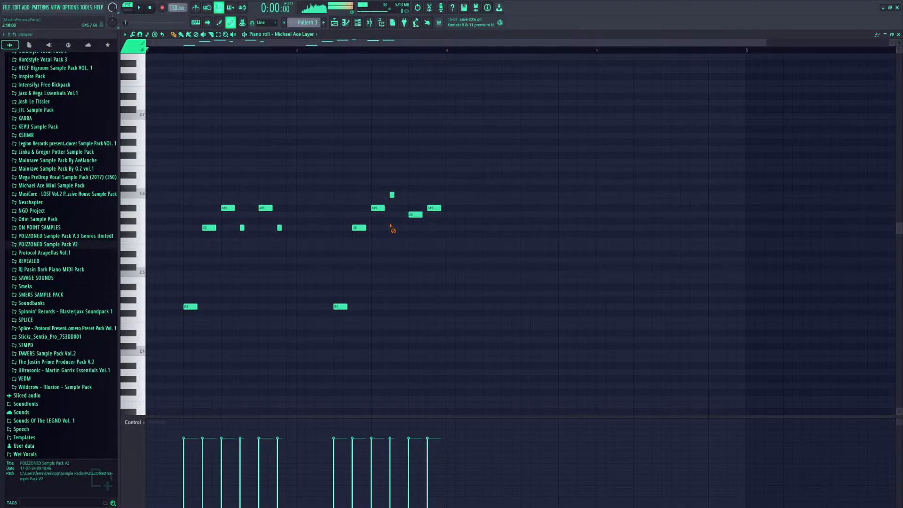
{"action": "left_click_drag", "start_coordinate": [440, 207], "coordinate": [431, 207]}
{"action": "key", "text": "space"}
Copy the two-bar melody from bars 1 and 2 into bars 3 and 4
{"action": "left_click_drag", "start_coordinate": [136, 169], "coordinate": [136, 413]}
{"action": "scroll", "coordinate": [226, 237], "scroll_direction": "up", "scroll_amount": 3}
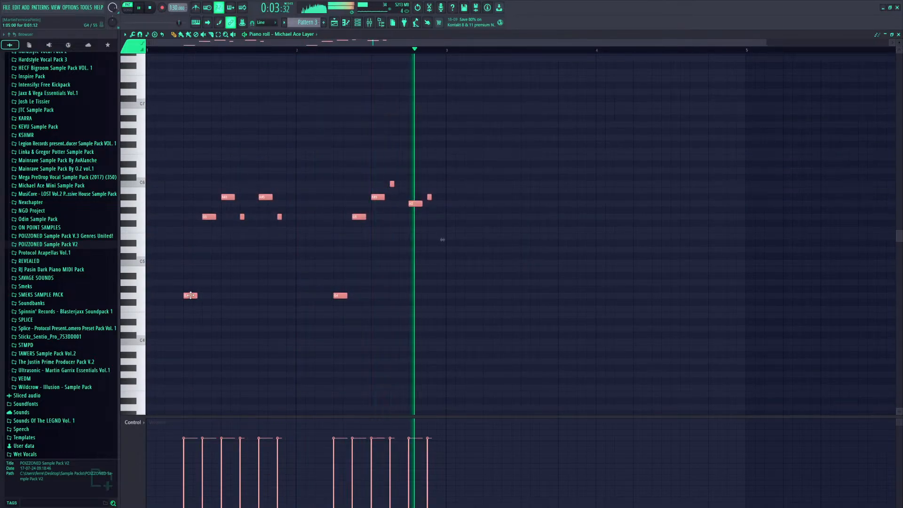
{"action": "left_click_drag", "start_coordinate": [191, 295], "coordinate": [489, 308]}
{"action": "left_click", "coordinate": [419, 329]}
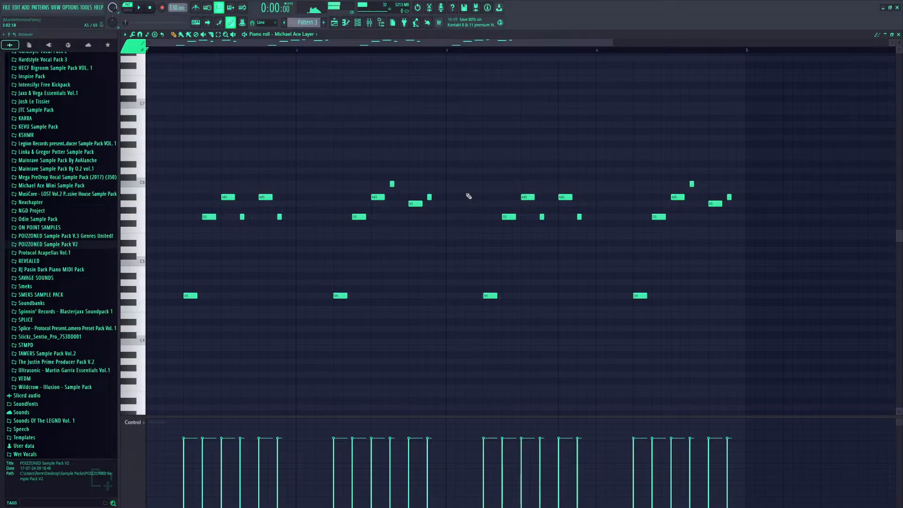
Play the melody back from the start of bar 3
{"action": "scroll", "coordinate": [462, 52], "scroll_direction": "down", "scroll_amount": 2}
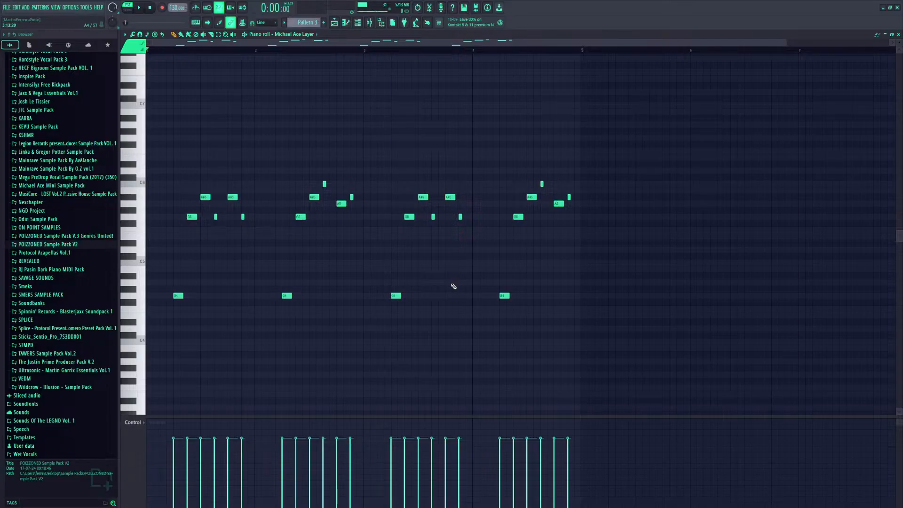
{"action": "scroll", "coordinate": [441, 55], "scroll_direction": "up", "scroll_amount": 2}
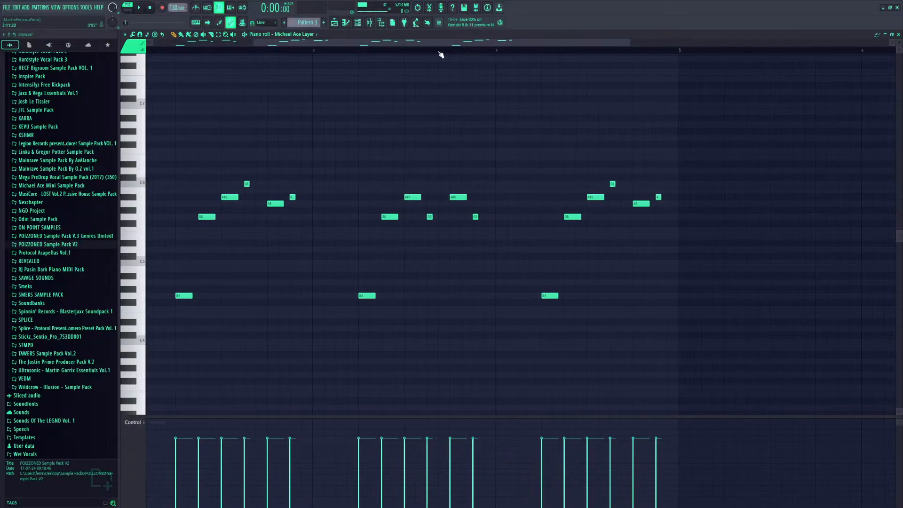
{"action": "scroll", "coordinate": [440, 54], "scroll_direction": "down", "scroll_amount": 3}
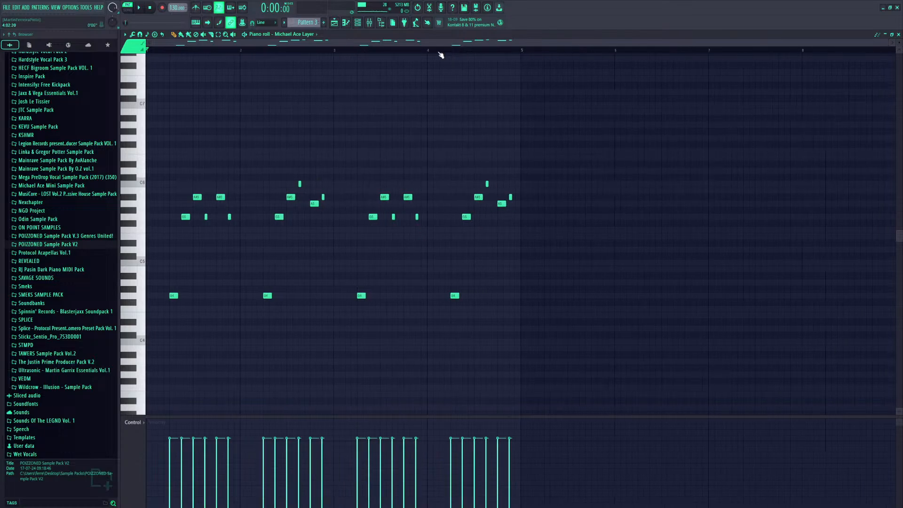
{"action": "scroll", "coordinate": [441, 55], "scroll_direction": "up", "scroll_amount": 2}
{"action": "scroll", "coordinate": [440, 55], "scroll_direction": "down", "scroll_amount": 4}
{"action": "left_click", "coordinate": [335, 52]}
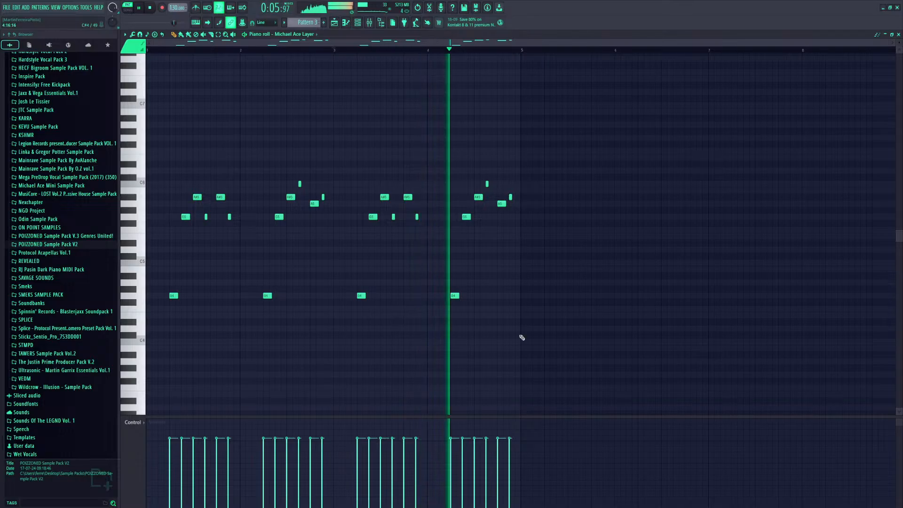
{"action": "key", "text": "space"}
Rewrite the first half of bar 4 with A#5 on step 1, half-step C6 on 3, A5 on 5 and half-step A#5 on 7
{"action": "left_click", "coordinate": [429, 197]}
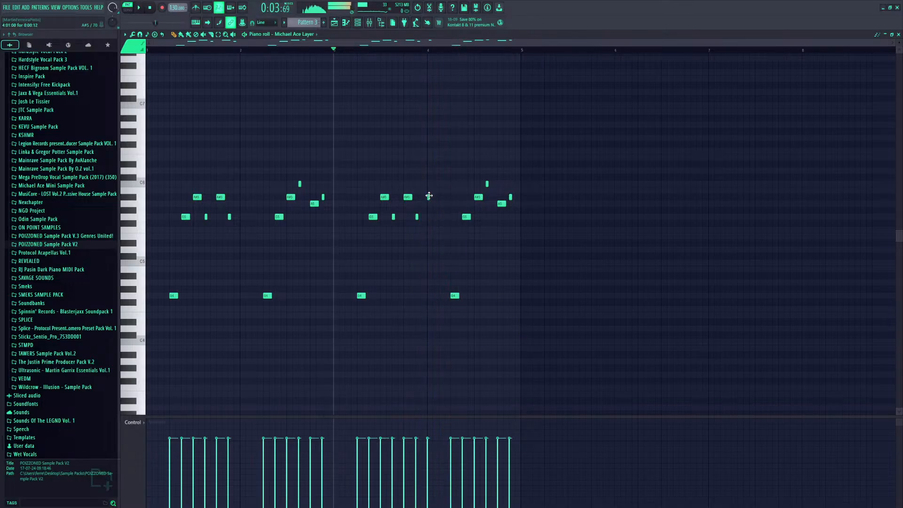
{"action": "left_click", "coordinate": [442, 184]}
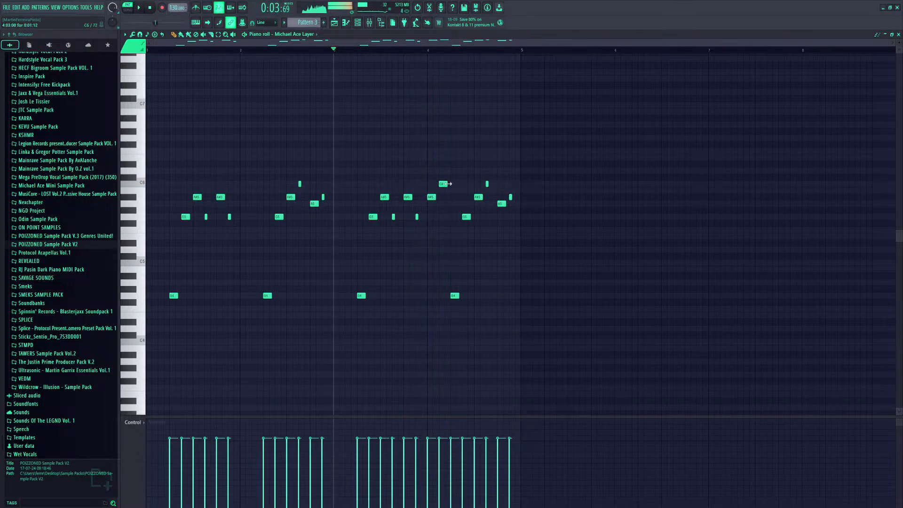
{"action": "left_click", "coordinate": [451, 204]}
{"action": "left_click_drag", "start_coordinate": [455, 202], "coordinate": [459, 203]}
{"action": "left_click", "coordinate": [466, 196]}
Replace the notes on steps 9 to 13 of bar 4 with lower ones and delete the final A#5 on step 15
{"action": "left_click", "coordinate": [476, 210]}
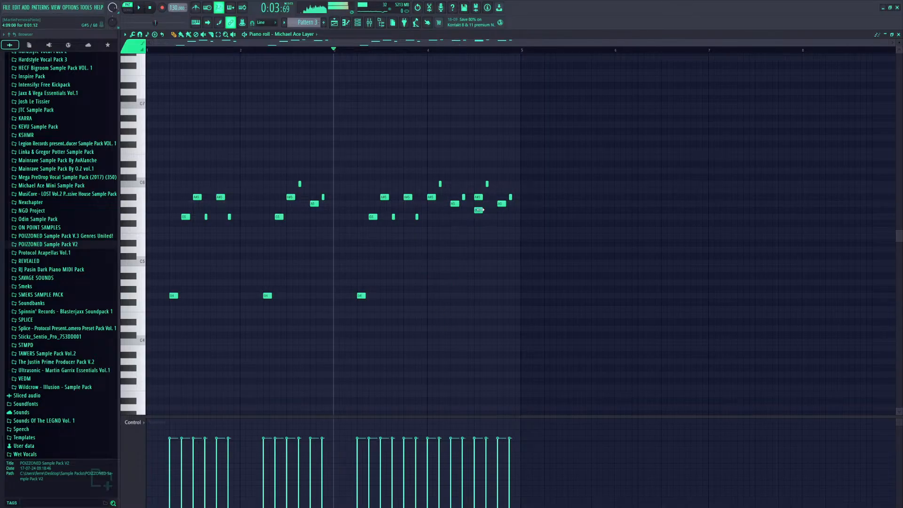
{"action": "left_click_drag", "start_coordinate": [478, 210], "coordinate": [478, 203]}
{"action": "left_click_drag", "start_coordinate": [479, 197], "coordinate": [498, 220]}
{"action": "right_click", "coordinate": [511, 197]}
Play the arrangement in the Playlist and copy the Pattern 3 clip on Track 11 to bar 5
{"action": "left_click", "coordinate": [334, 22]}
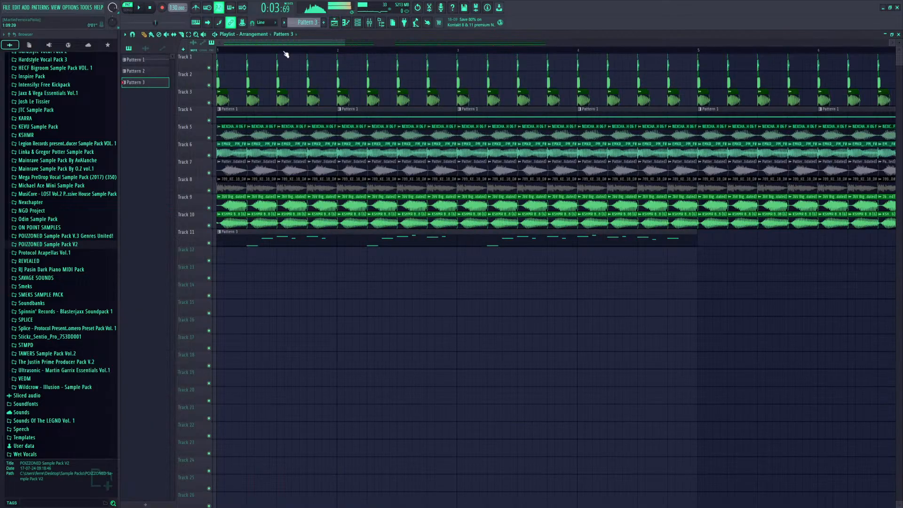
{"action": "key", "text": "space"}
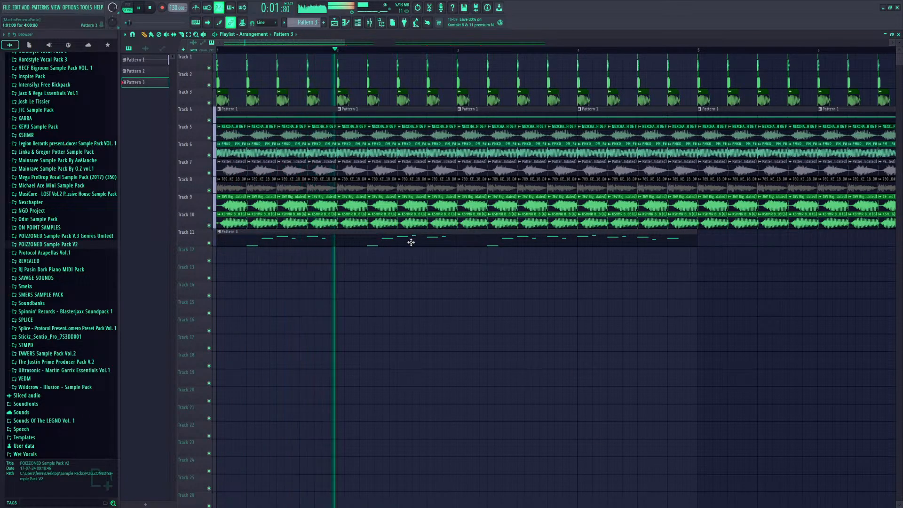
{"action": "scroll", "coordinate": [626, 56], "scroll_direction": "down", "scroll_amount": 3}
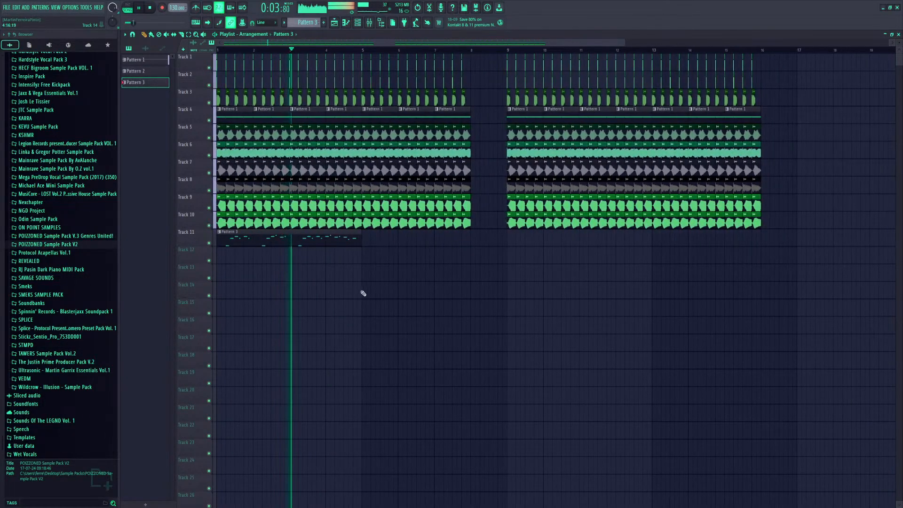
{"action": "left_click_drag", "start_coordinate": [336, 236], "coordinate": [485, 233]}
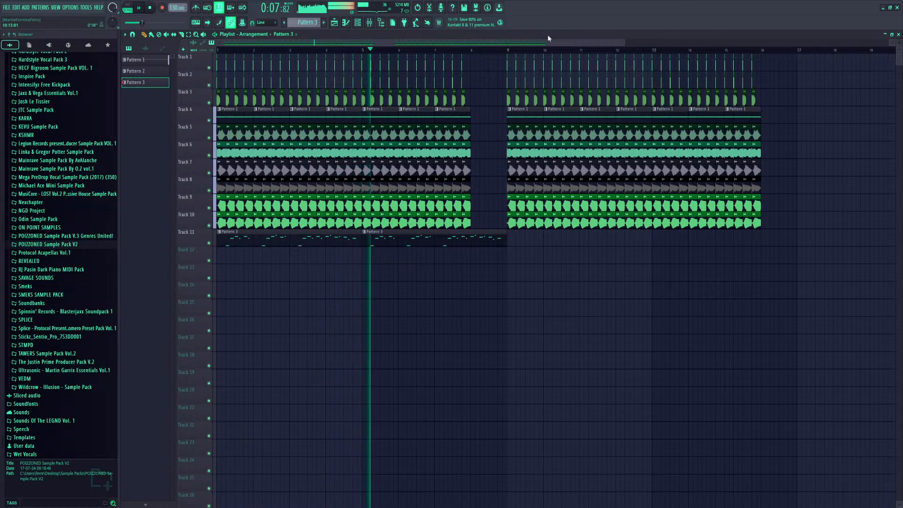
{"action": "key", "text": "space"}
Delete both Pattern 3 clips from Track 11 of the Playlist
{"action": "left_click_drag", "start_coordinate": [626, 42], "coordinate": [516, 269]}
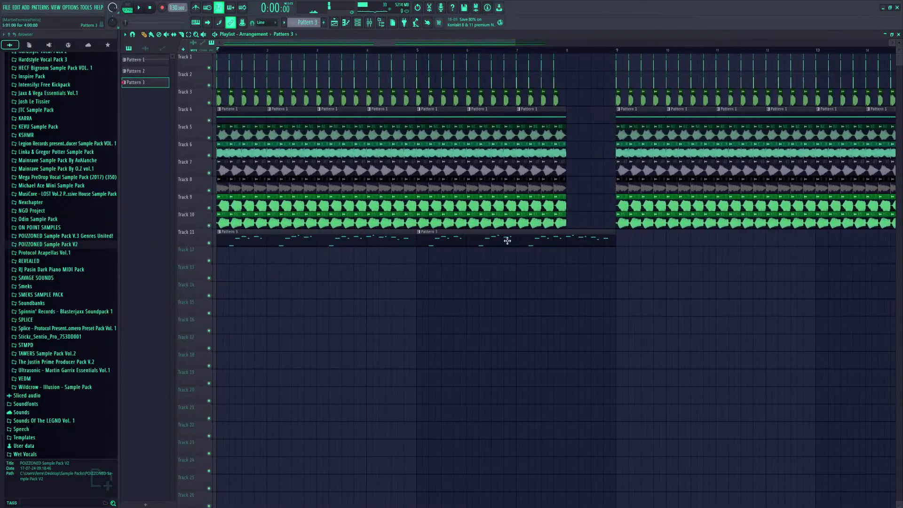
{"action": "right_click", "coordinate": [505, 241]}
{"action": "right_click", "coordinate": [370, 246]}
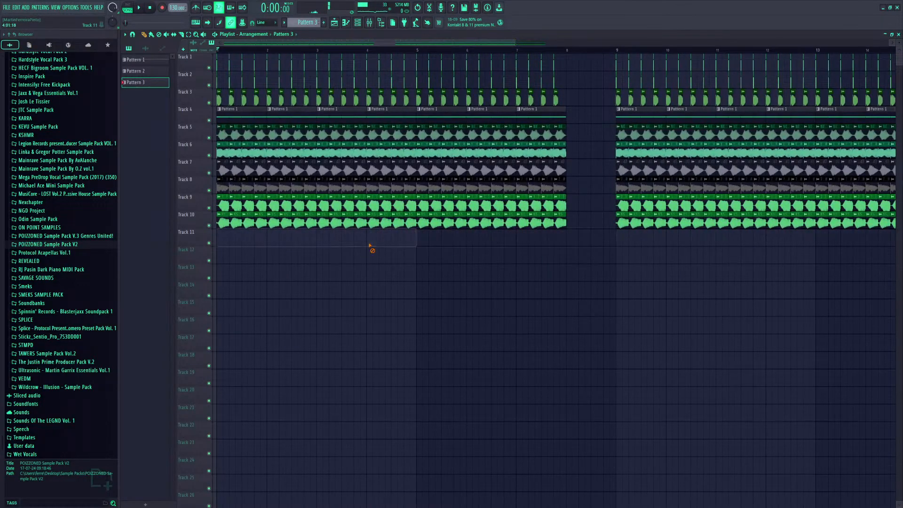
Expand the MIDI folder of POIZZONED Sample Pack V.3 Genres United! in the Browser and open the Michael Ace Layer channel's settings
{"action": "left_click", "coordinate": [357, 23]}
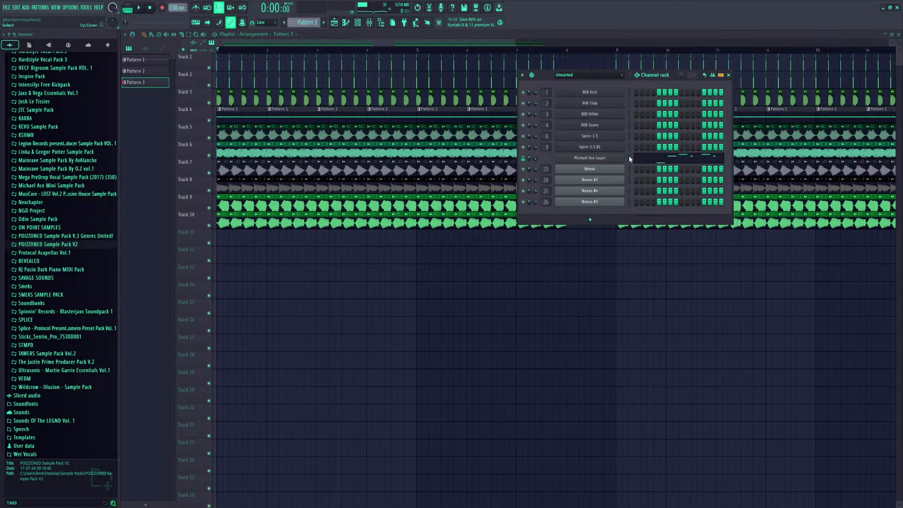
{"action": "scroll", "coordinate": [55, 256], "scroll_direction": "up", "scroll_amount": 15}
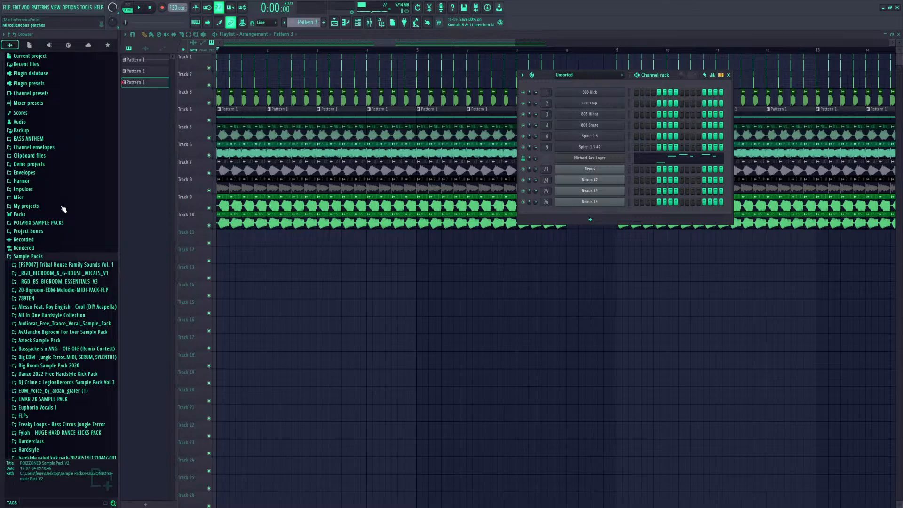
{"action": "scroll", "coordinate": [61, 258], "scroll_direction": "down", "scroll_amount": 12}
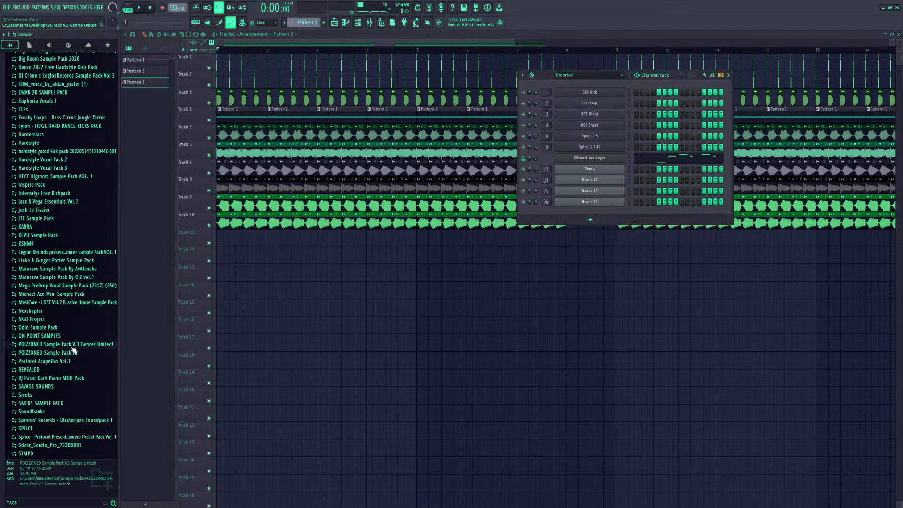
{"action": "left_click", "coordinate": [66, 345]}
{"action": "left_click", "coordinate": [29, 389]}
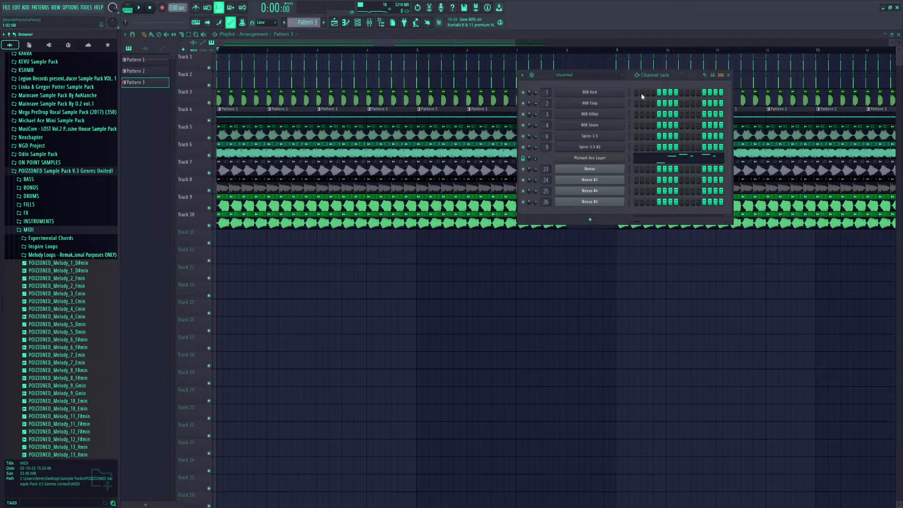
{"action": "left_click", "coordinate": [590, 158]}
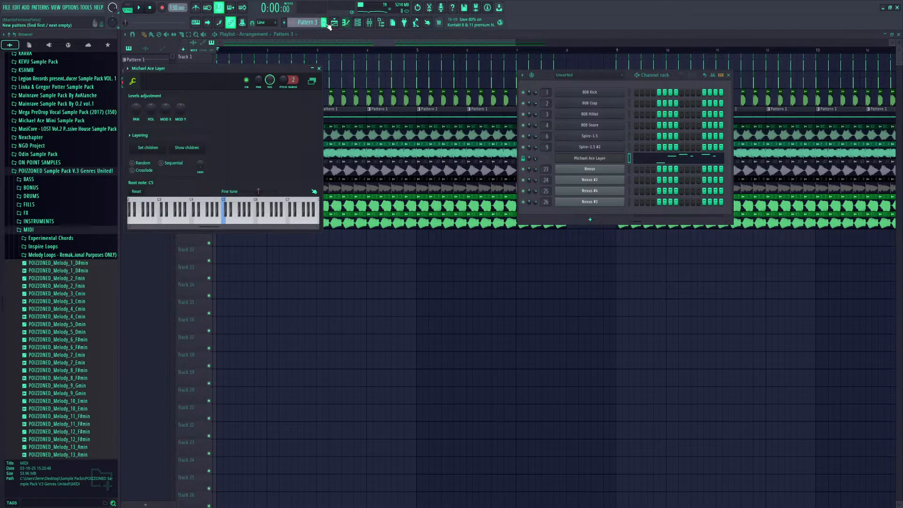
Create Pattern 4, import the POIZZONED_Melody_9_Gmin MIDI file into the Michael Ace Layer's piano roll and play it
{"action": "left_click", "coordinate": [348, 24]}
{"action": "left_click", "coordinate": [323, 22]}
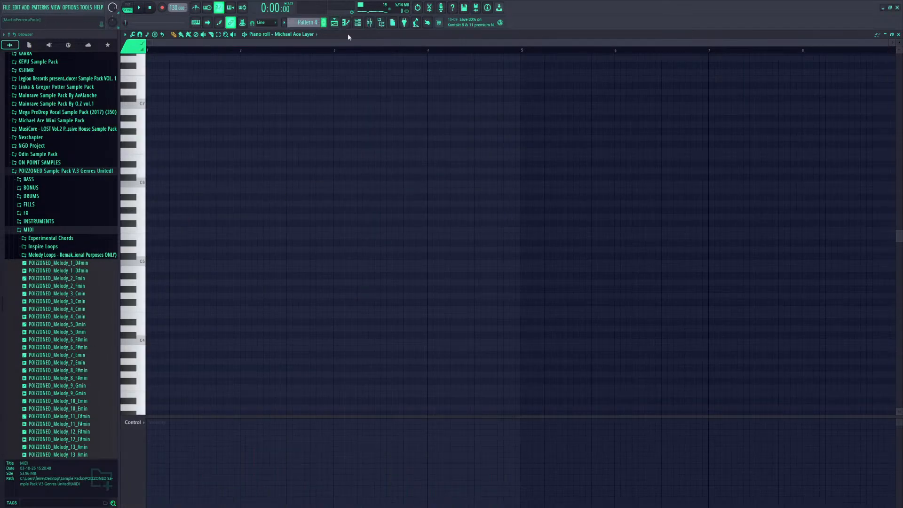
{"action": "left_click_drag", "start_coordinate": [83, 388], "coordinate": [163, 309]}
{"action": "left_click", "coordinate": [504, 300]}
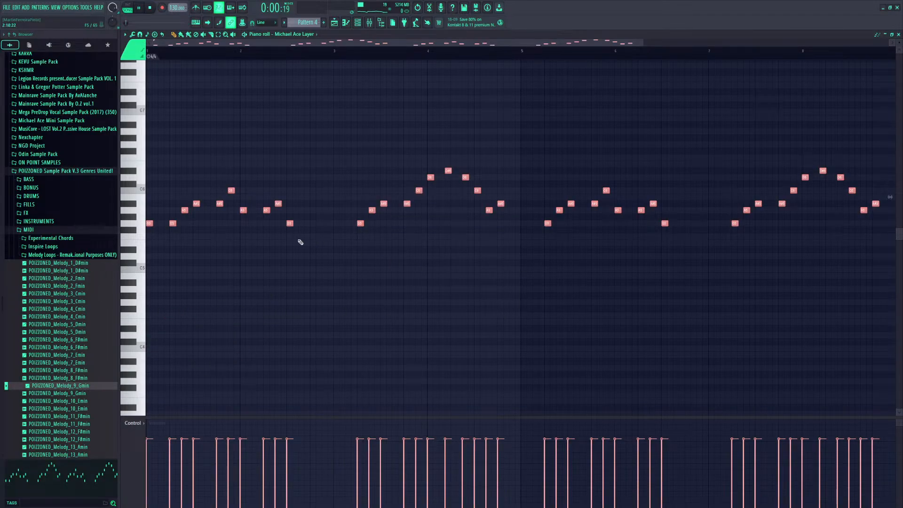
{"action": "key", "text": "space"}
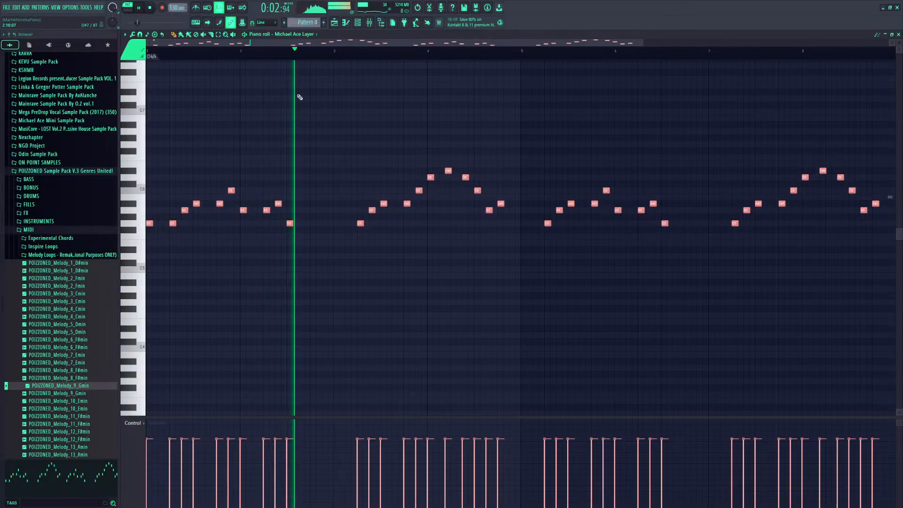
{"action": "left_click", "coordinate": [324, 108], "text": "ctrl"}
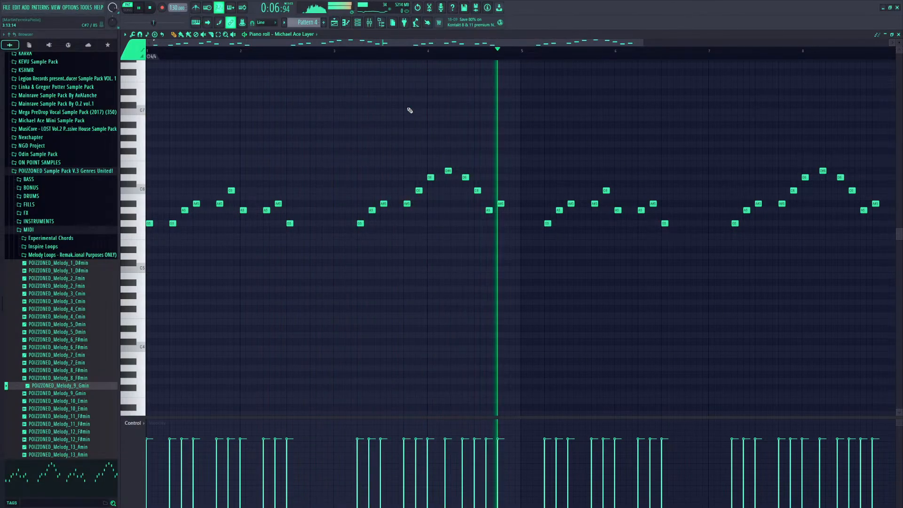
{"action": "key", "text": "space"}
Place Pattern 4 on Track 11 of the Playlist at bar 1, trim its end to bar 8 and copy the clip to bar 9
{"action": "key", "text": "F5"}
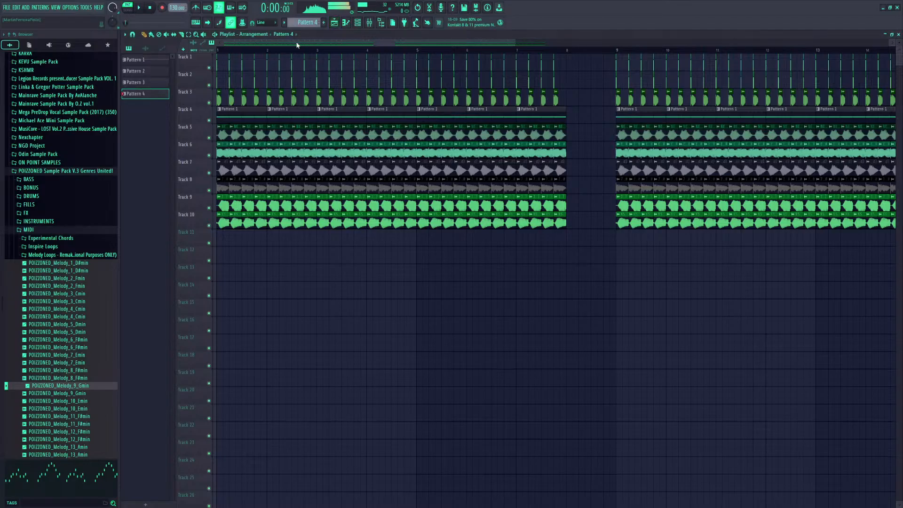
{"action": "left_click", "coordinate": [240, 231]}
{"action": "key", "text": "space"}
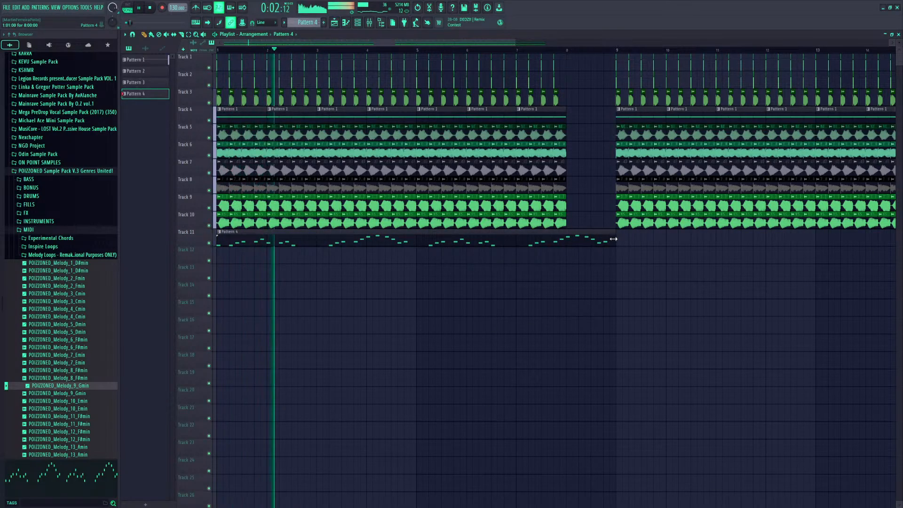
{"action": "left_click_drag", "start_coordinate": [614, 240], "coordinate": [561, 241]}
{"action": "left_click_drag", "start_coordinate": [515, 44], "coordinate": [748, 44]}
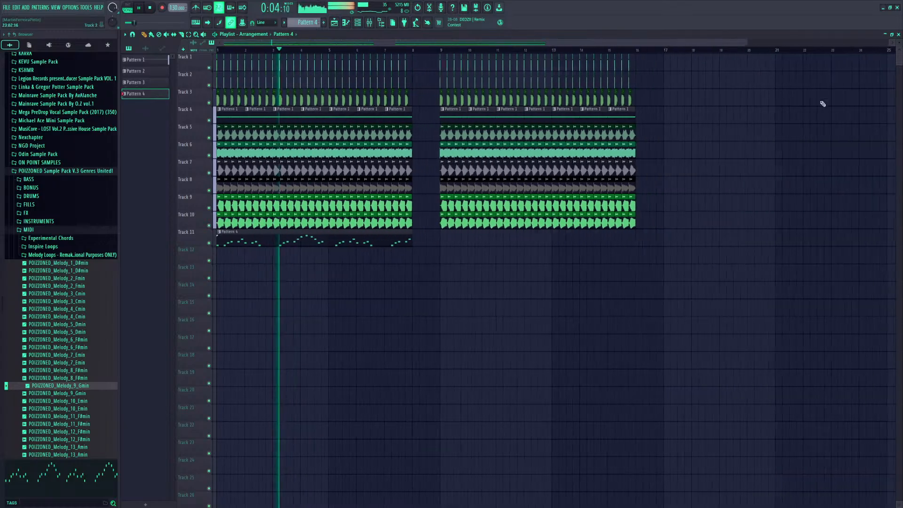
{"action": "left_click_drag", "start_coordinate": [268, 239], "coordinate": [484, 238]}
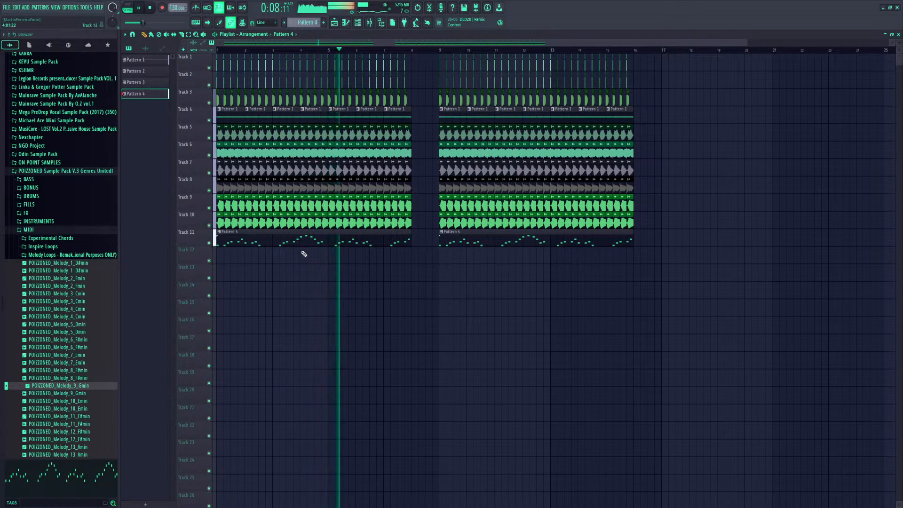
Open Pattern 4 in the piano roll and play its melody again
{"action": "double_click", "coordinate": [288, 243]}
{"action": "key", "text": "space"}
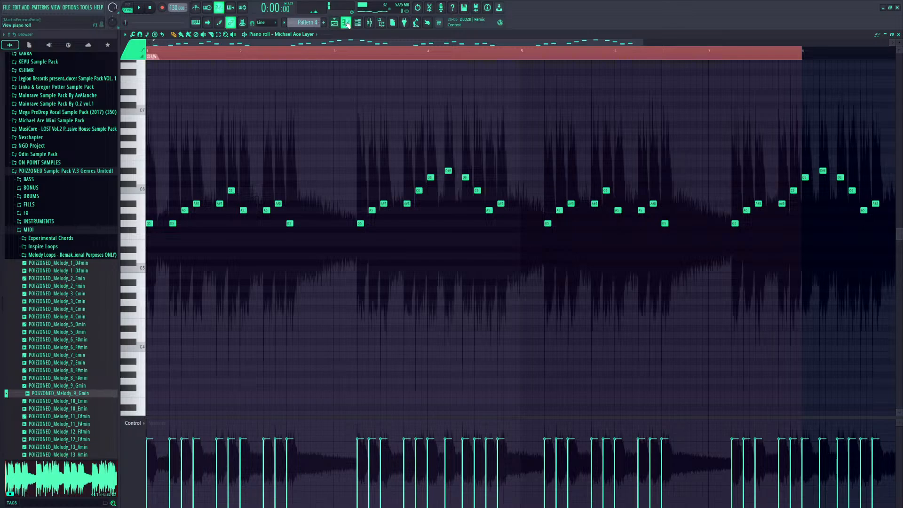
{"action": "left_click", "coordinate": [323, 19]}
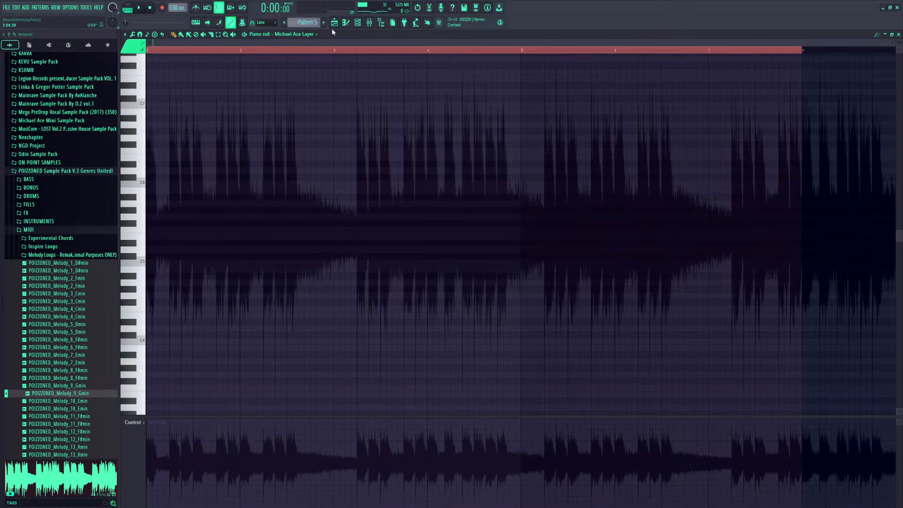
{"action": "scroll", "coordinate": [315, 25], "scroll_direction": "up", "scroll_amount": 1}
{"action": "key", "text": "space"}
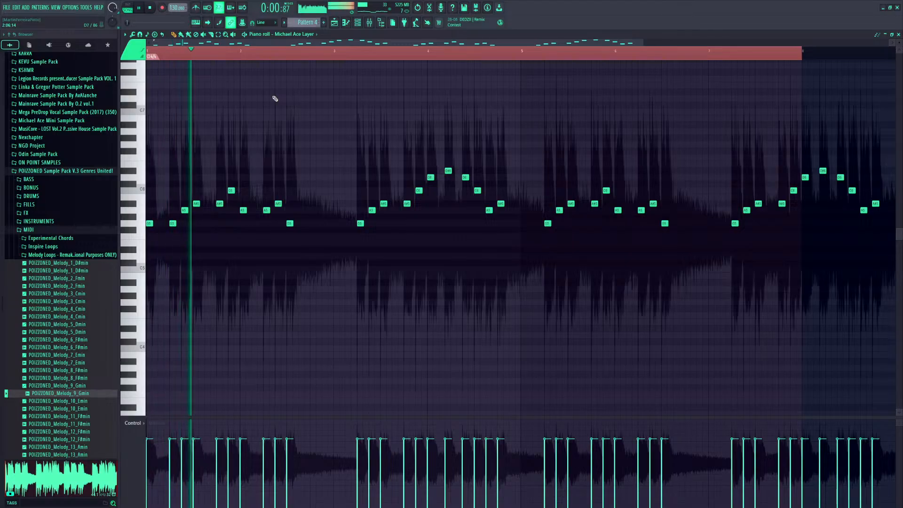
{"action": "key", "text": "space"}
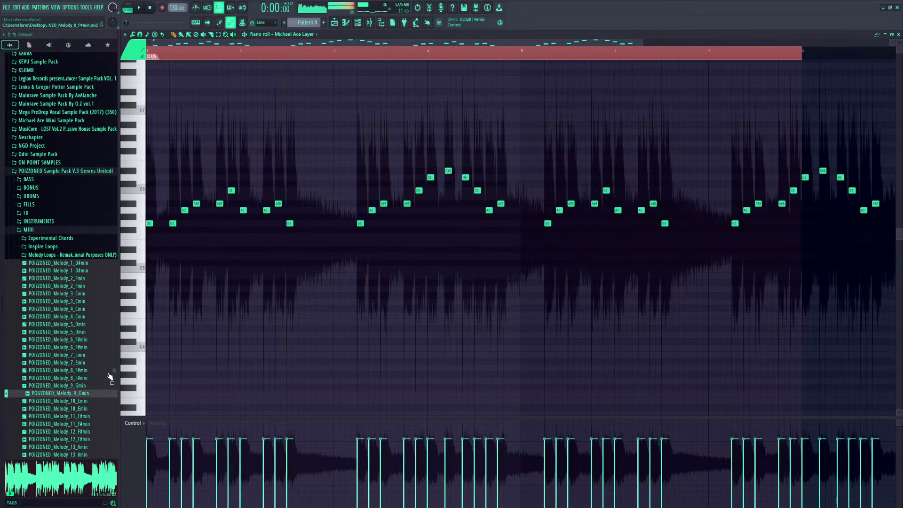
Preview POIZZONED_Melody_10_Emin and look through the Melody Loops - Remakes and Inspire Loops folders
{"action": "left_click", "coordinate": [81, 400]}
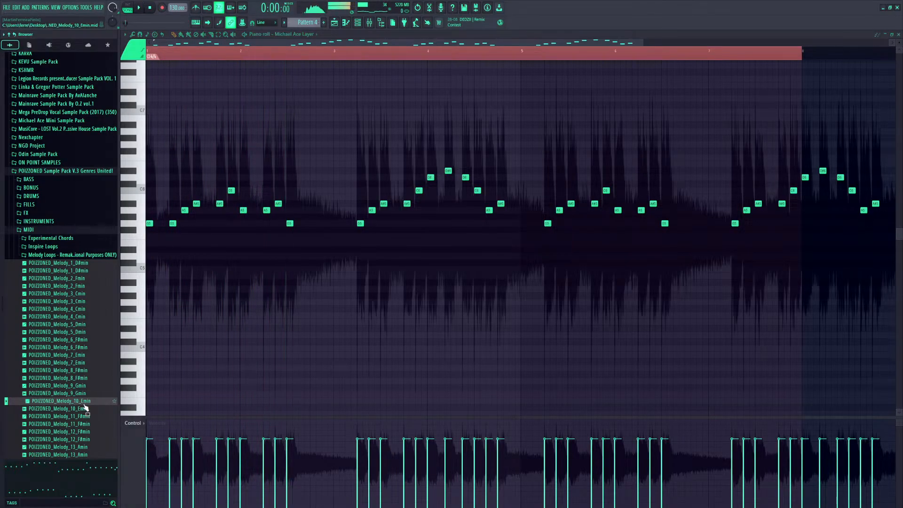
{"action": "scroll", "coordinate": [84, 405], "scroll_direction": "down", "scroll_amount": 3}
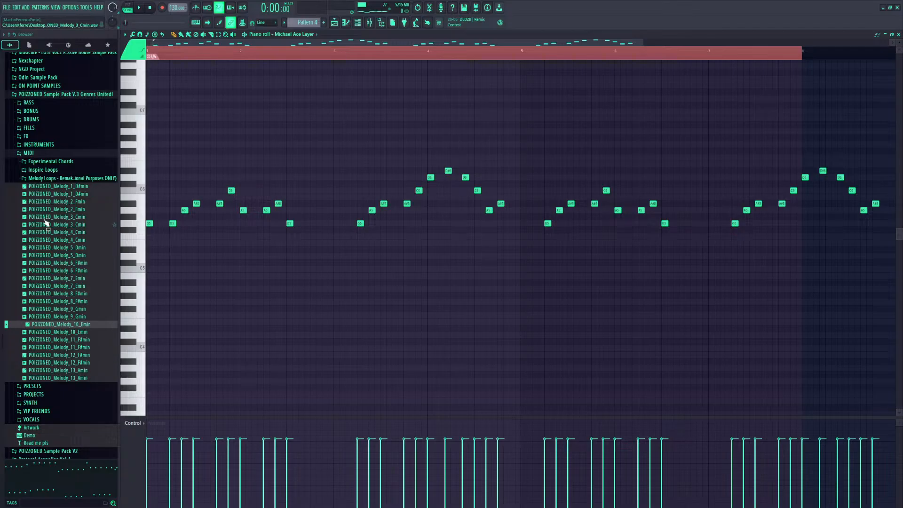
{"action": "left_click", "coordinate": [58, 179]}
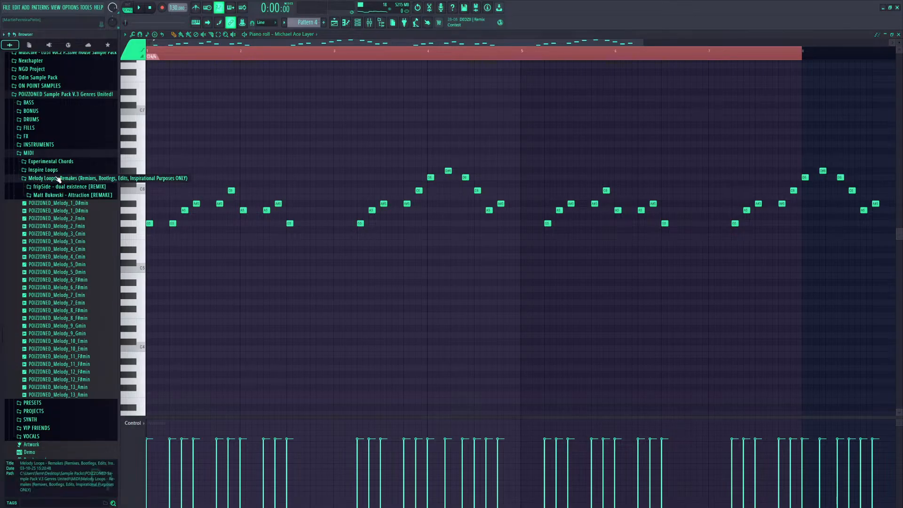
{"action": "left_click", "coordinate": [57, 171]}
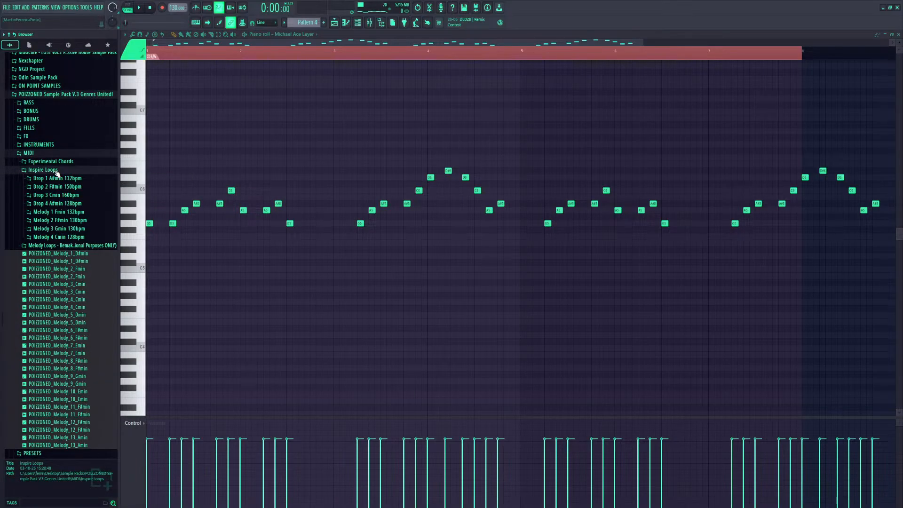
Replace Pattern 4's notes with the POIZZONED_Drop_Leads_F#min_150bpm MIDI from the Drop 2 F#min 150bpm folder
{"action": "left_click", "coordinate": [64, 187]}
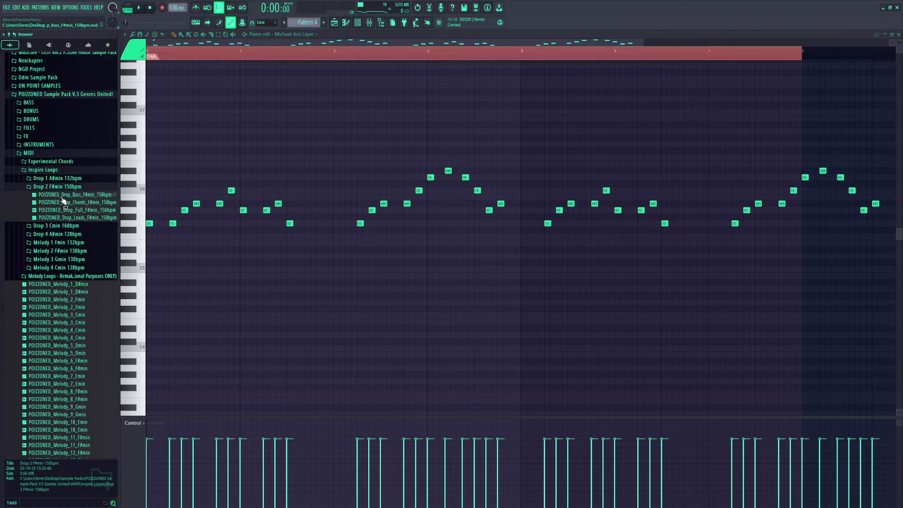
{"action": "left_click_drag", "start_coordinate": [64, 197], "coordinate": [79, 200]}
{"action": "left_click_drag", "start_coordinate": [73, 203], "coordinate": [245, 235]}
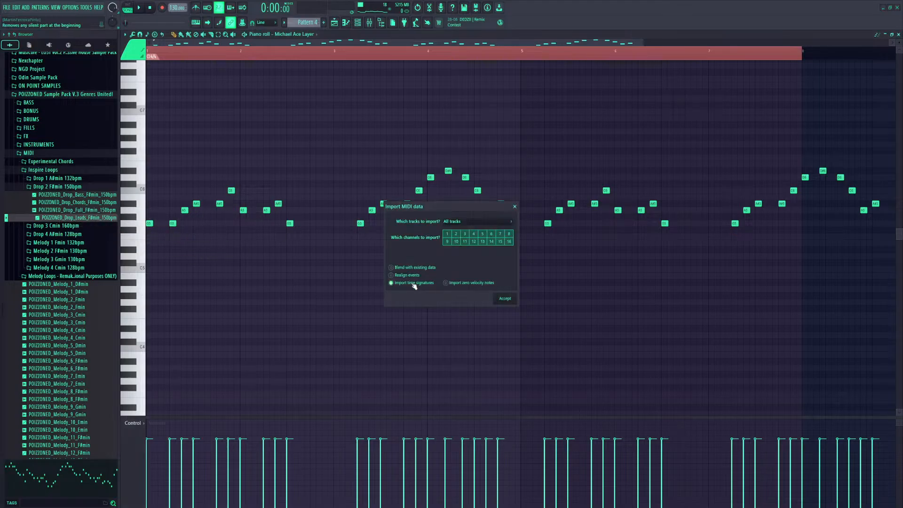
{"action": "left_click", "coordinate": [504, 300]}
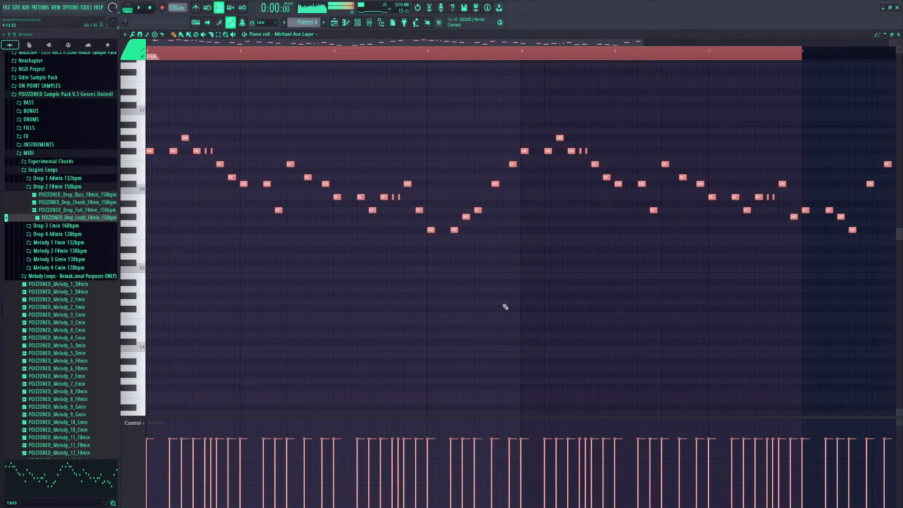
Transpose the imported lead notes up one semitone and down one octave, and listen to the melody
{"action": "key", "text": "shift+Up"}
{"action": "key", "text": "space"}
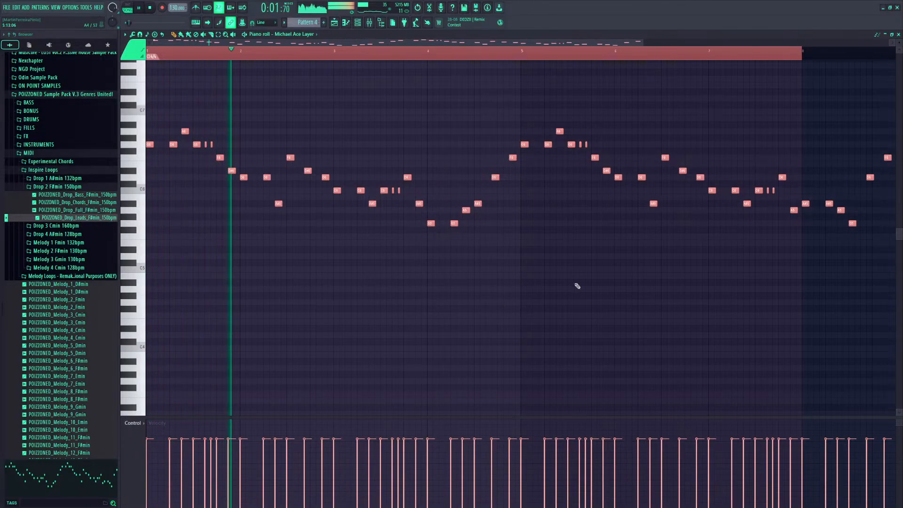
{"action": "key", "text": "ctrl+Down"}
{"action": "key", "text": "space"}
{"action": "key", "text": "space"}
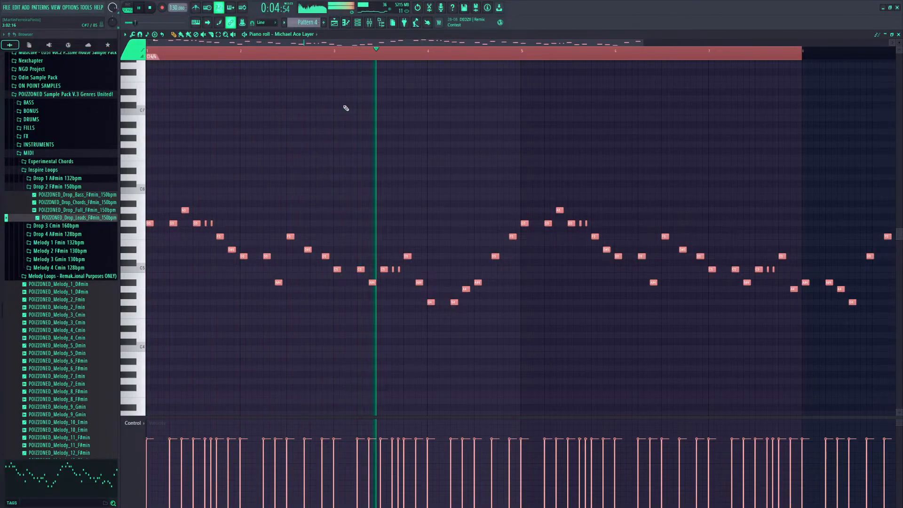
{"action": "scroll", "coordinate": [342, 54], "scroll_direction": "down", "scroll_amount": 2}
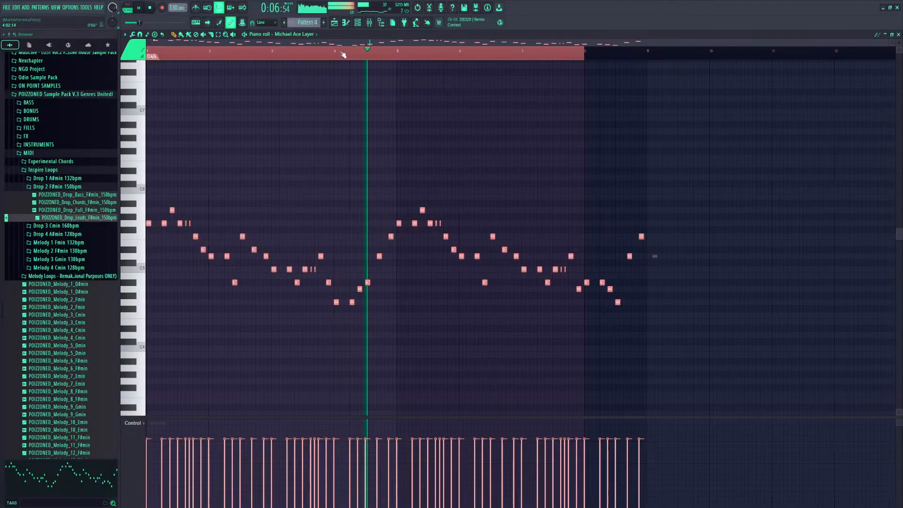
{"action": "left_click", "coordinate": [287, 119], "text": "ctrl"}
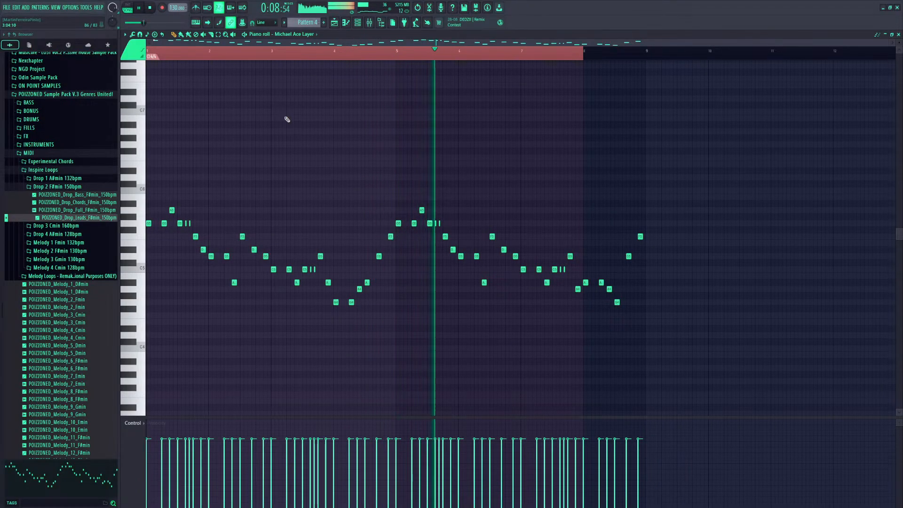
{"action": "key", "text": "space"}
Delete all notes of Pattern 4 from the piano roll, including those beyond bar 8
{"action": "scroll", "coordinate": [286, 119], "scroll_direction": "down", "scroll_amount": 3}
{"action": "key", "text": "ctrl+a"}
{"action": "key", "text": "Delete"}
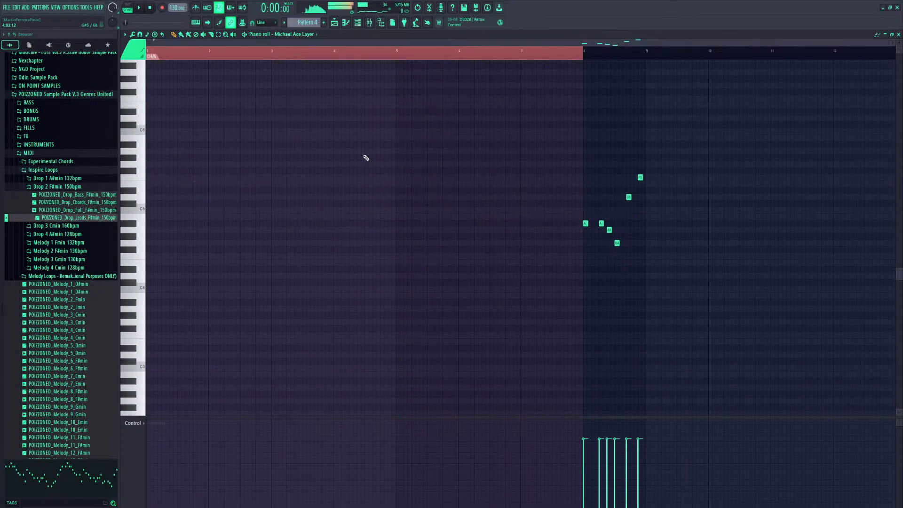
{"action": "left_click_drag", "start_coordinate": [566, 117], "coordinate": [703, 239]}
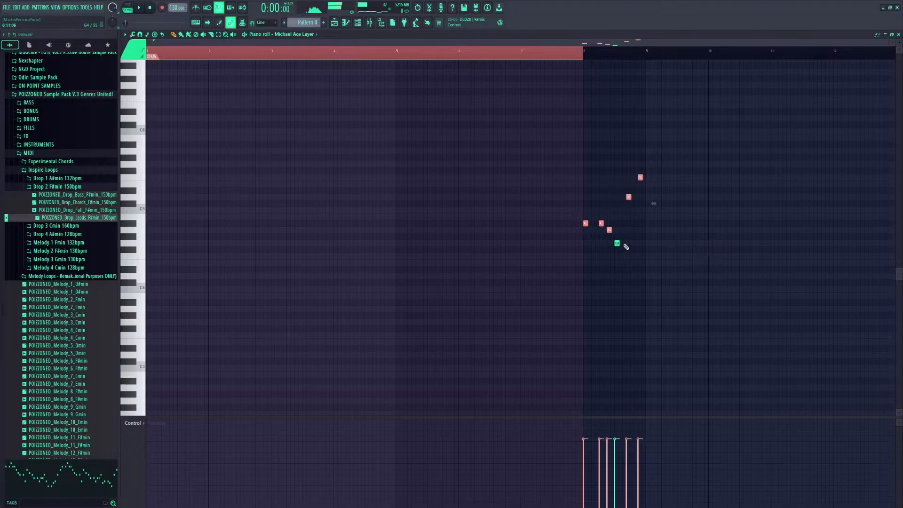
{"action": "key", "text": "ctrl+a"}
{"action": "key", "text": "Delete"}
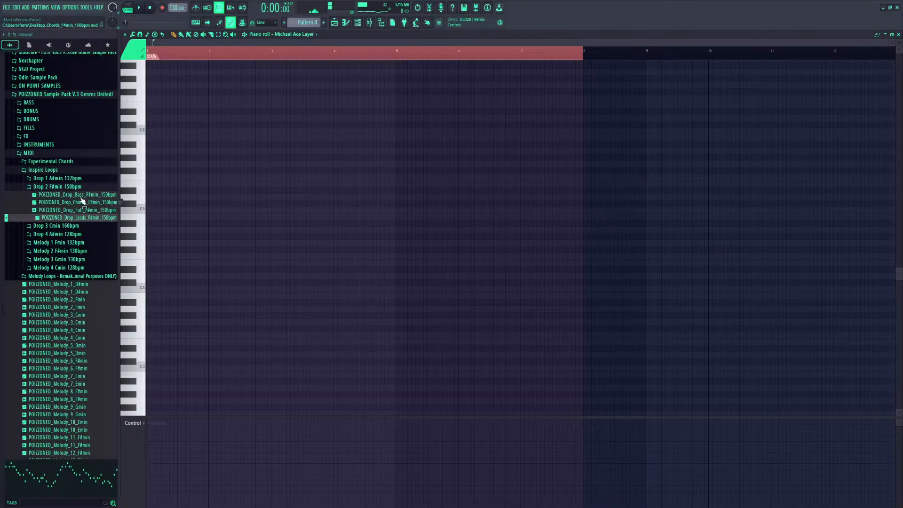
Look through the Melody 2 F#min 130bpm folder and collapse the POIZZONED Sample Pack V.3 Genres United! folder
{"action": "left_click", "coordinate": [68, 187]}
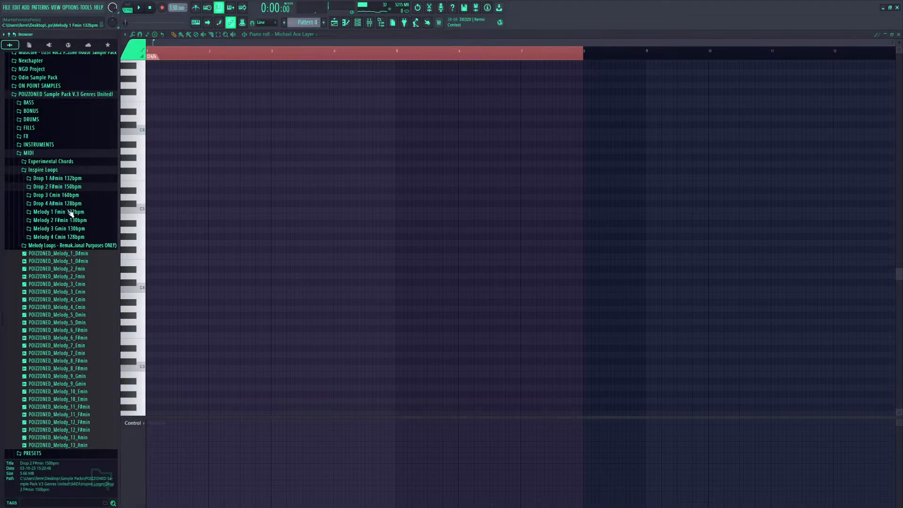
{"action": "left_click", "coordinate": [75, 221]}
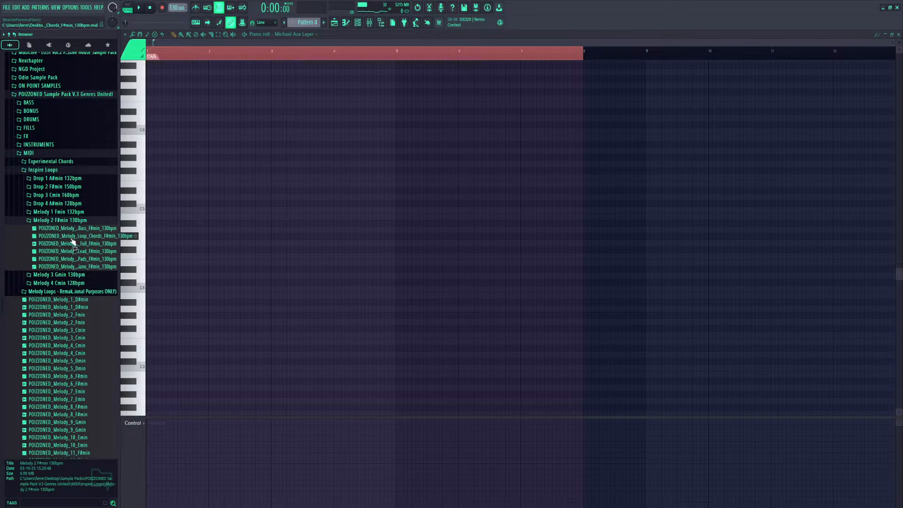
{"action": "left_click", "coordinate": [41, 170]}
{"action": "left_click", "coordinate": [35, 153]}
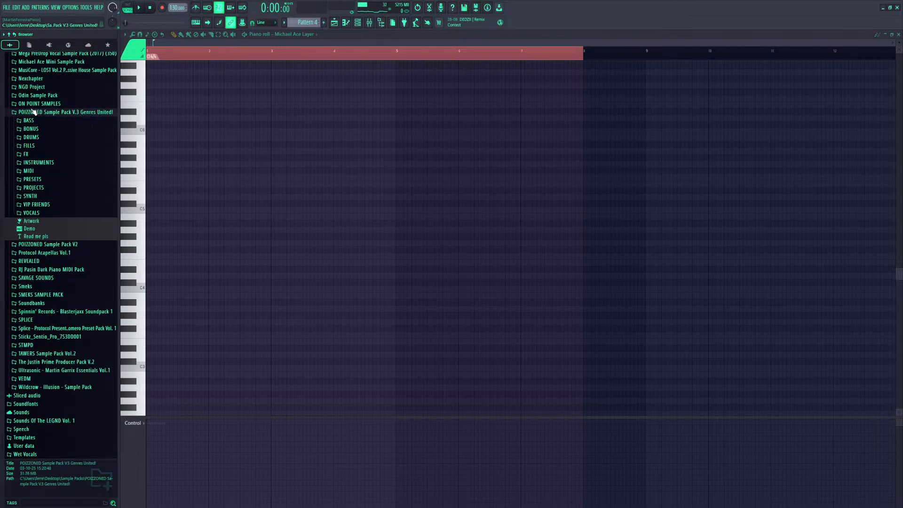
{"action": "left_click", "coordinate": [52, 94]}
Expand Unreleased Tracks (Don't Share!) in Smeks Sounds Vol.2 and preview Smeks - ID (Assassin) from about a quarter of the way in
{"action": "left_click", "coordinate": [41, 295]}
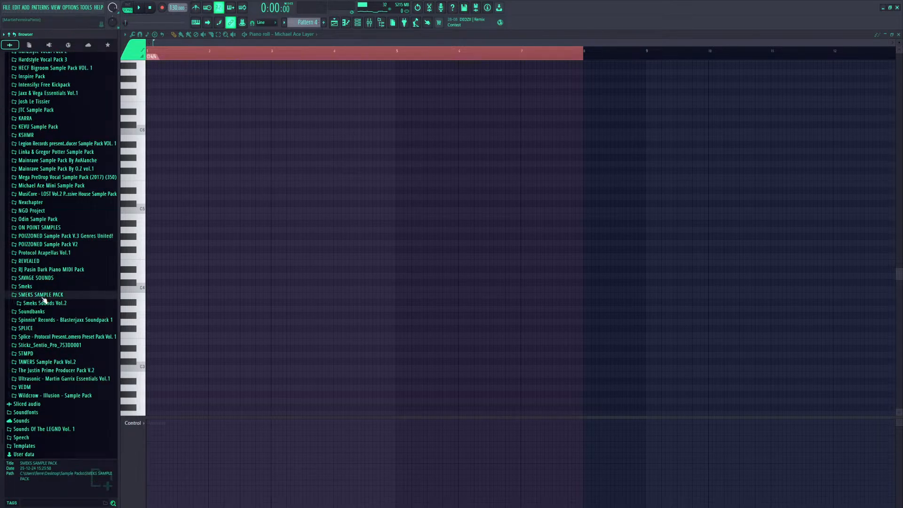
{"action": "left_click", "coordinate": [43, 304]}
{"action": "scroll", "coordinate": [57, 319], "scroll_direction": "down", "scroll_amount": 3}
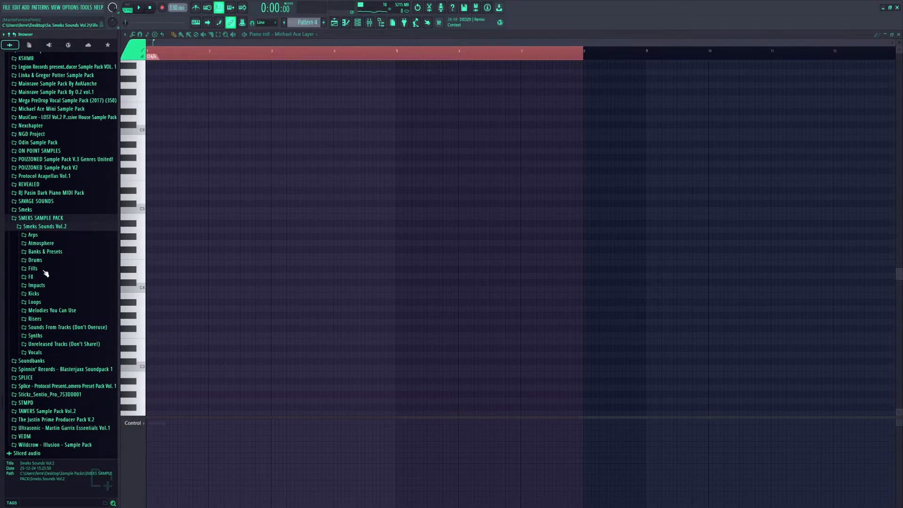
{"action": "left_click", "coordinate": [62, 345]}
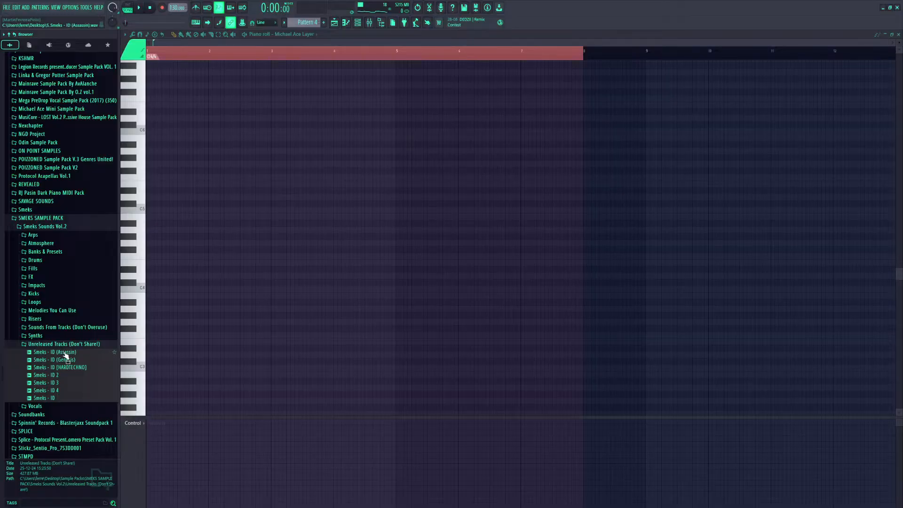
{"action": "left_click", "coordinate": [71, 352]}
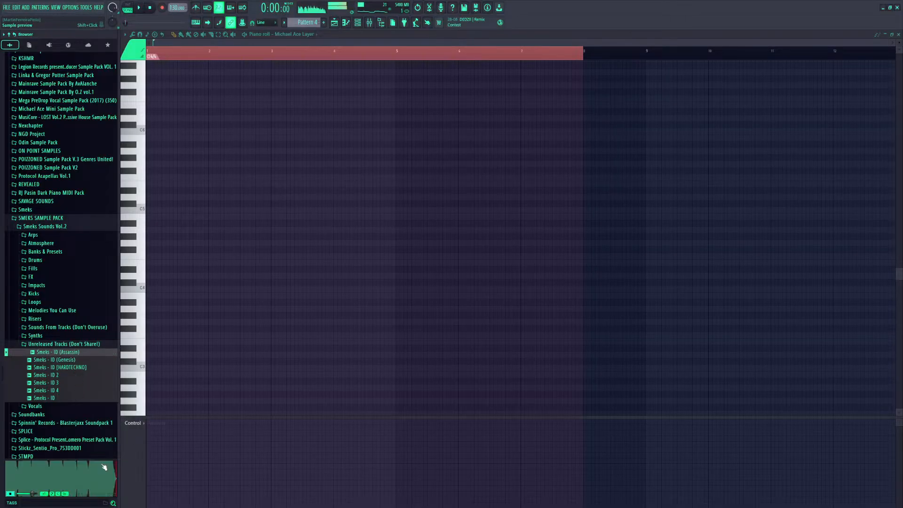
{"action": "left_click", "coordinate": [34, 472]}
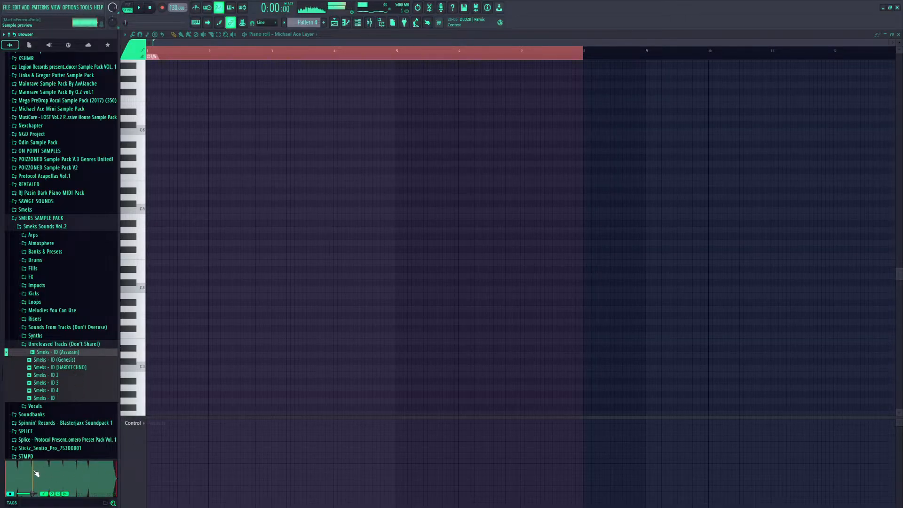
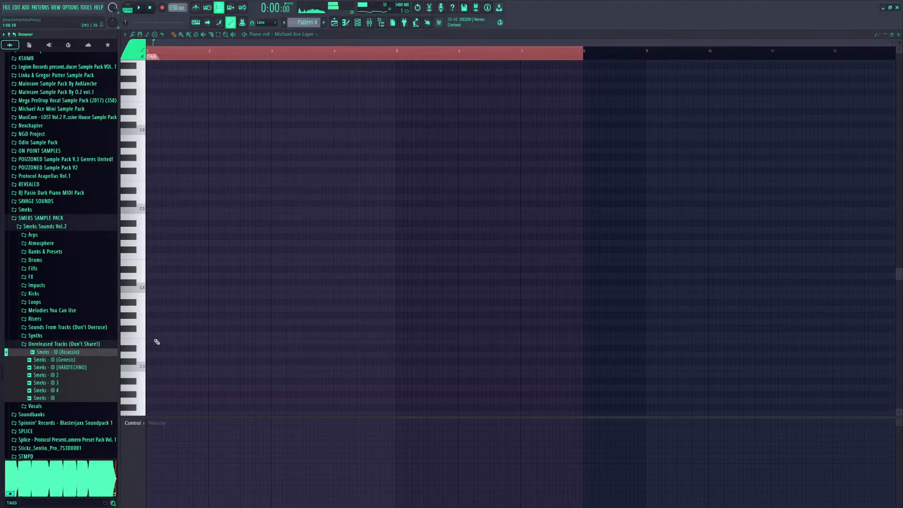
Preview Smeks - ID (Genesis), Smeks - ID (HARDTECHNO) and Smeks - ID 2, each from about a quarter to halfway in
{"action": "left_click", "coordinate": [57, 360]}
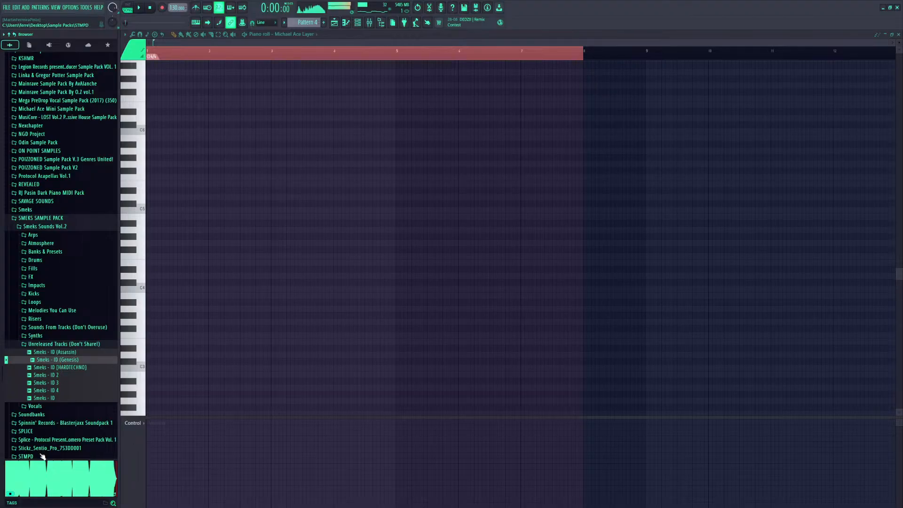
{"action": "left_click", "coordinate": [32, 473]}
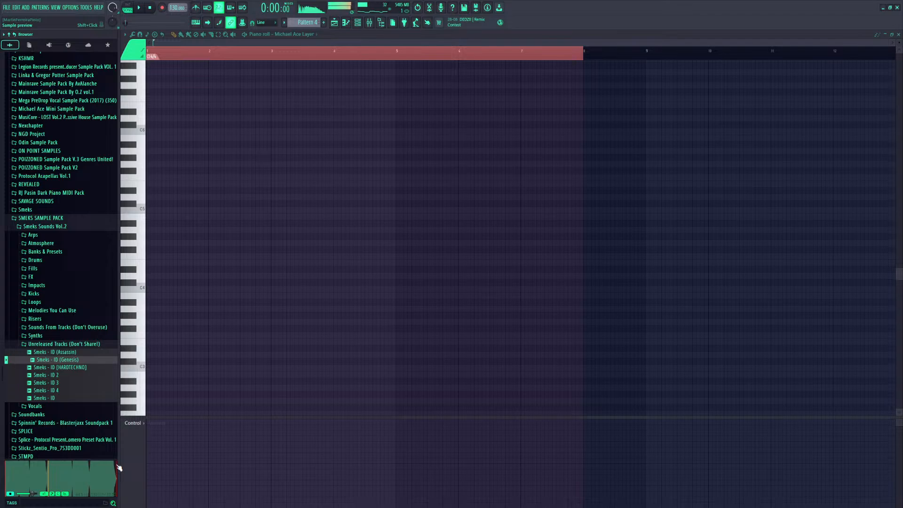
{"action": "left_click", "coordinate": [66, 369]}
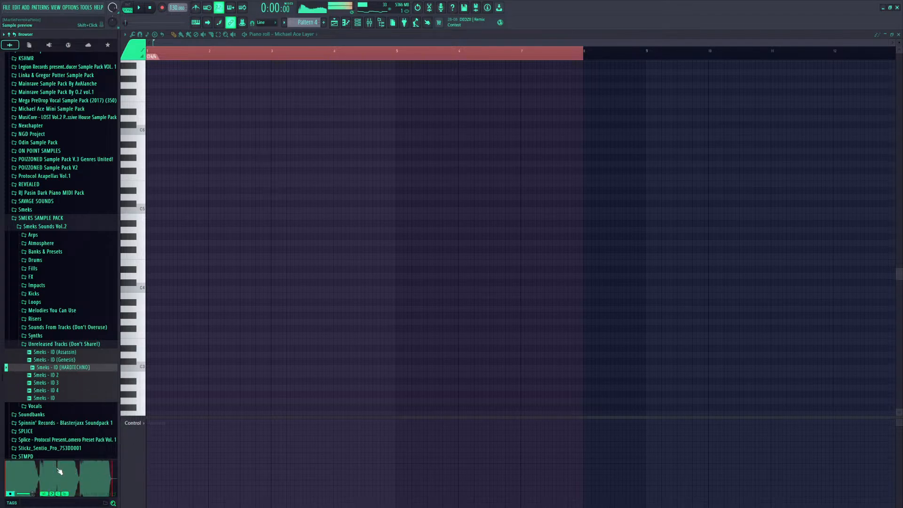
{"action": "left_click", "coordinate": [43, 469]}
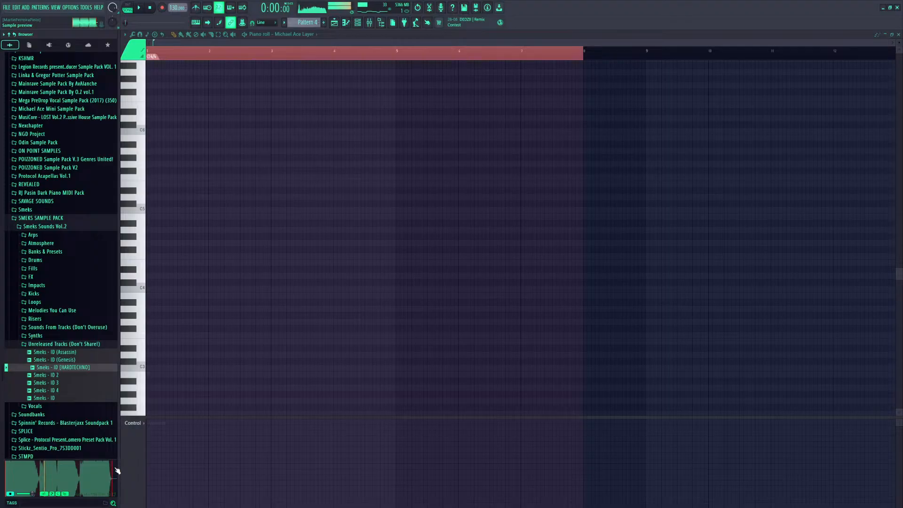
{"action": "left_click", "coordinate": [69, 375]}
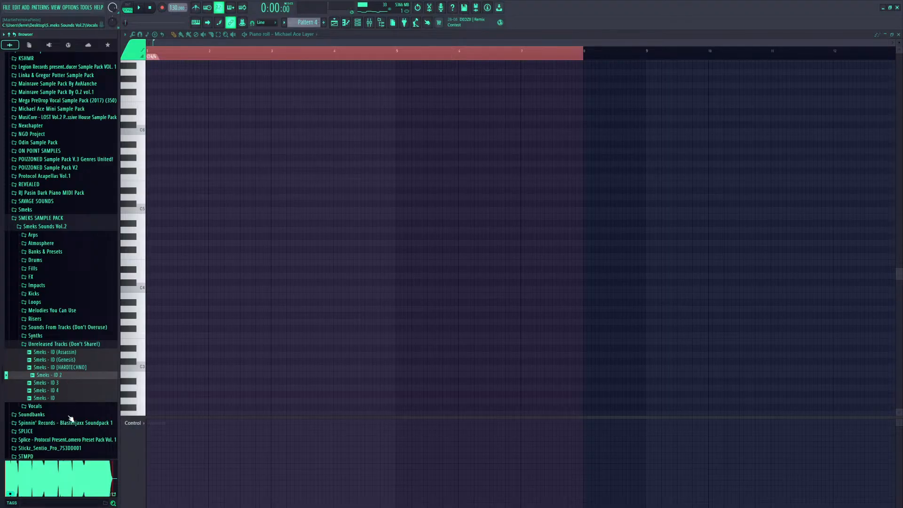
{"action": "left_click", "coordinate": [49, 470]}
Preview Smeks - ID 3, Smeks - ID 4 and Smeks - ID, and collapse the Unreleased Tracks (Don't Share!) folder
{"action": "left_click", "coordinate": [47, 382]}
{"action": "mouse_move", "coordinate": [60, 484]}
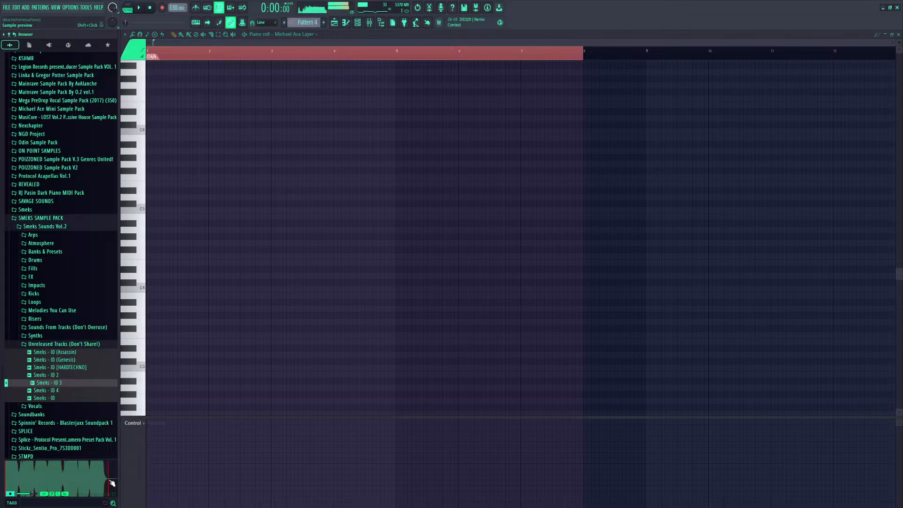
{"action": "left_click", "coordinate": [50, 391]}
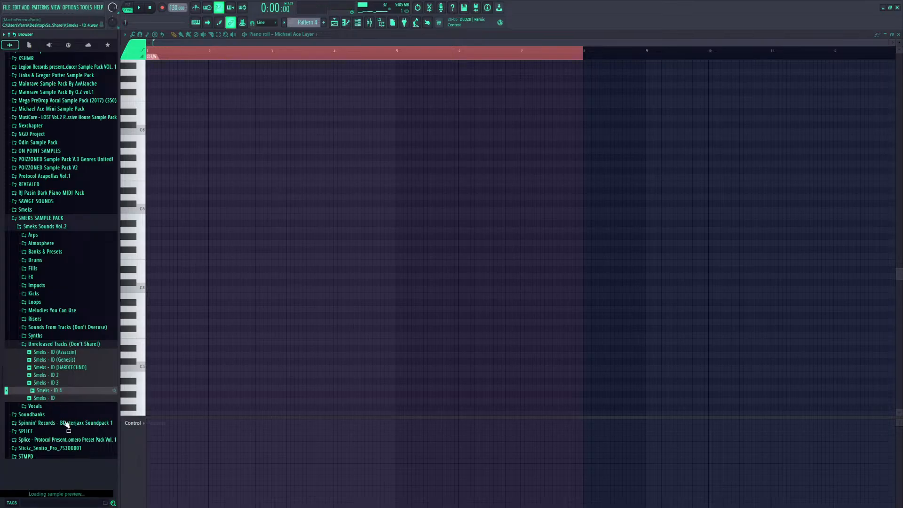
{"action": "key", "text": "Down"}
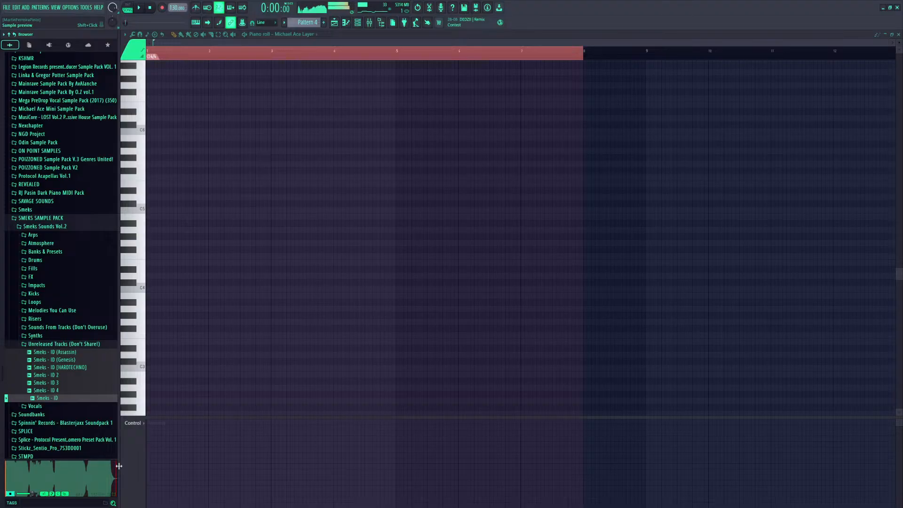
{"action": "left_click", "coordinate": [87, 345]}
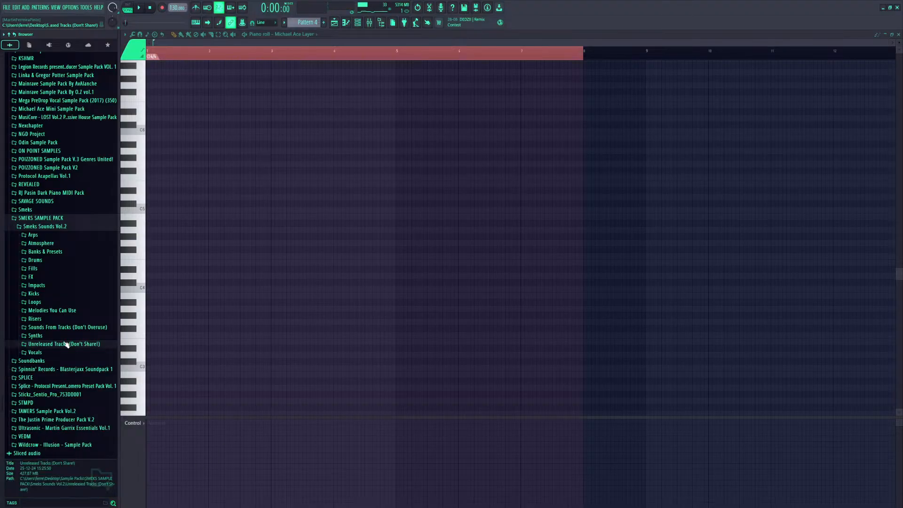
Look through the Synths and Melodies You Can Use folders of Smeks Sounds Vol.2
{"action": "left_click", "coordinate": [44, 336]}
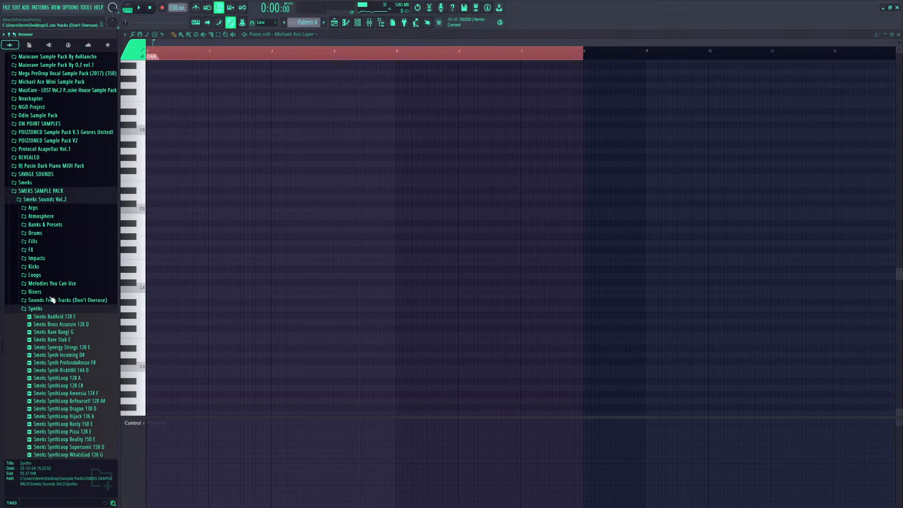
{"action": "left_click", "coordinate": [52, 284]}
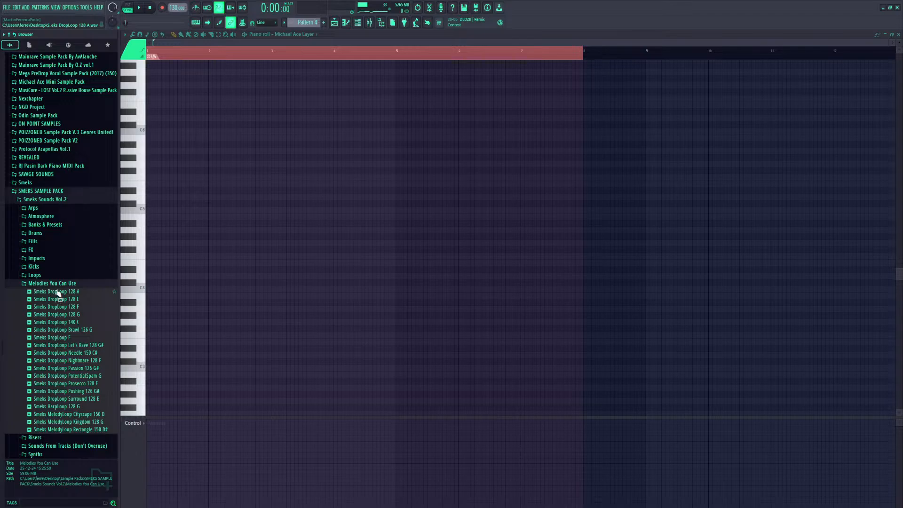
{"action": "left_click", "coordinate": [55, 284]}
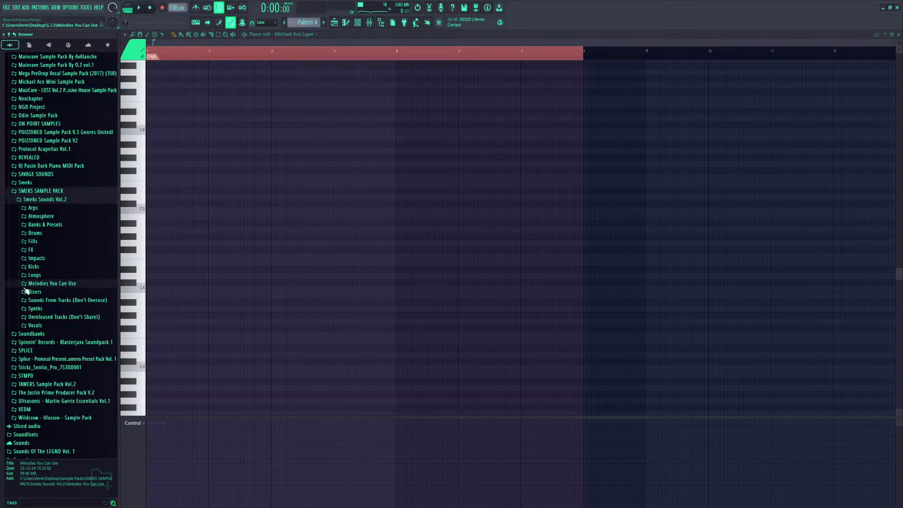
{"action": "scroll", "coordinate": [57, 297], "scroll_direction": "up", "scroll_amount": 3}
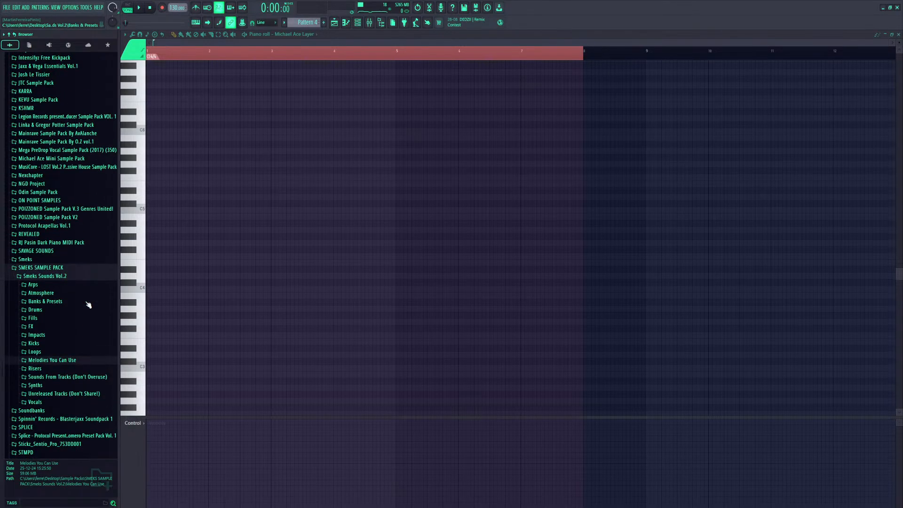
Audition Smeks Acid F# and Smeks Action! 135 D# from Sounds From Tracks (Don't Overuse), and collapse that folder
{"action": "left_click", "coordinate": [65, 376]}
{"action": "left_click", "coordinate": [61, 278]}
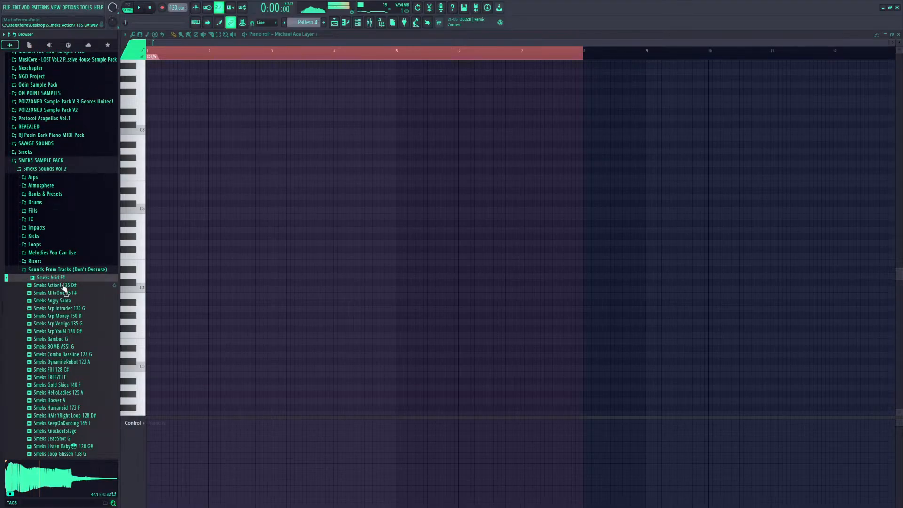
{"action": "left_click", "coordinate": [65, 286]}
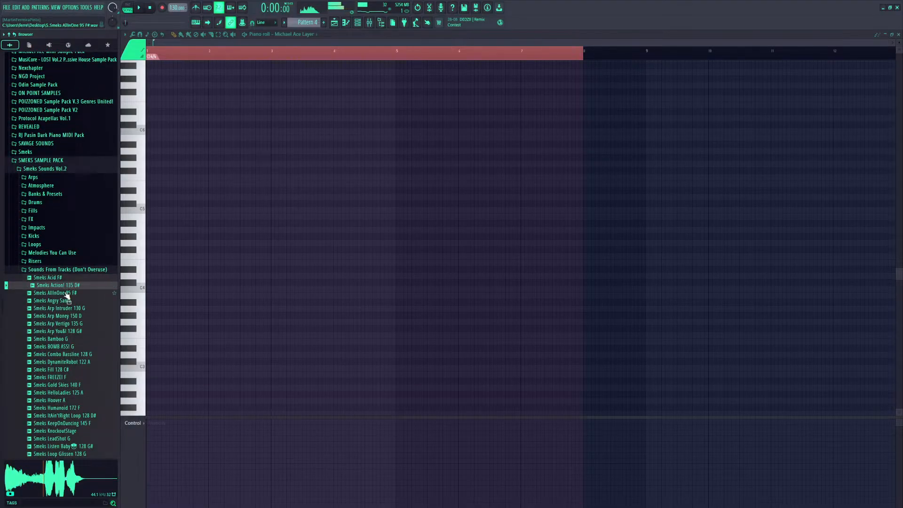
{"action": "left_click", "coordinate": [55, 271]}
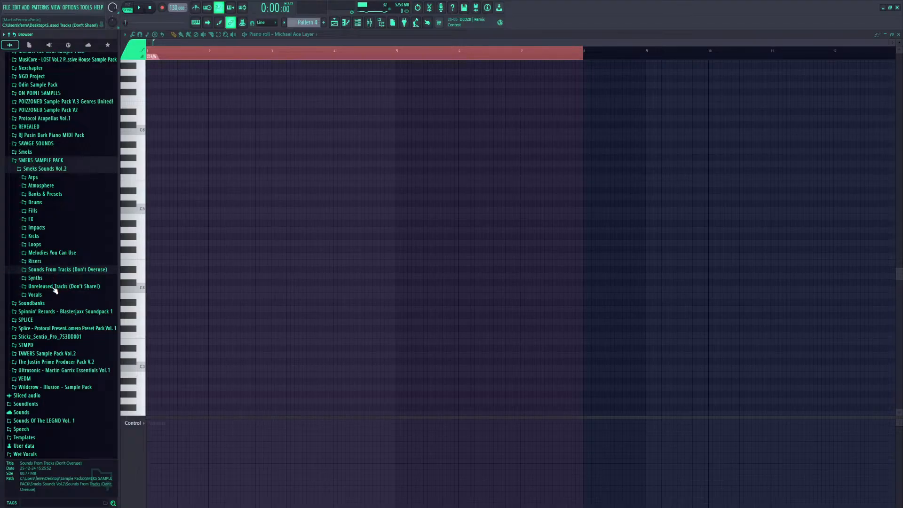
Collapse the SMEKS SAMPLE PACK folder and look into the Smeks and SAVAGE SOUNDS folders
{"action": "left_click", "coordinate": [54, 169]}
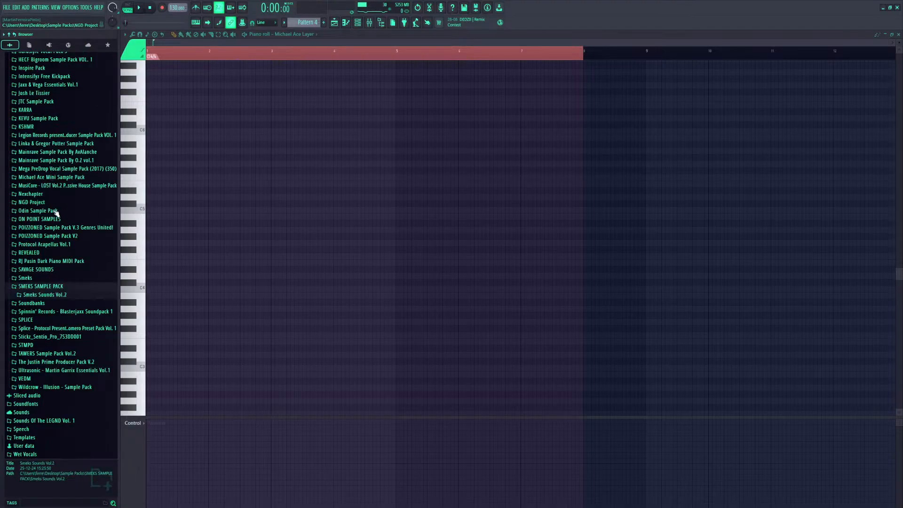
{"action": "left_click", "coordinate": [41, 287]}
{"action": "left_click", "coordinate": [42, 286]}
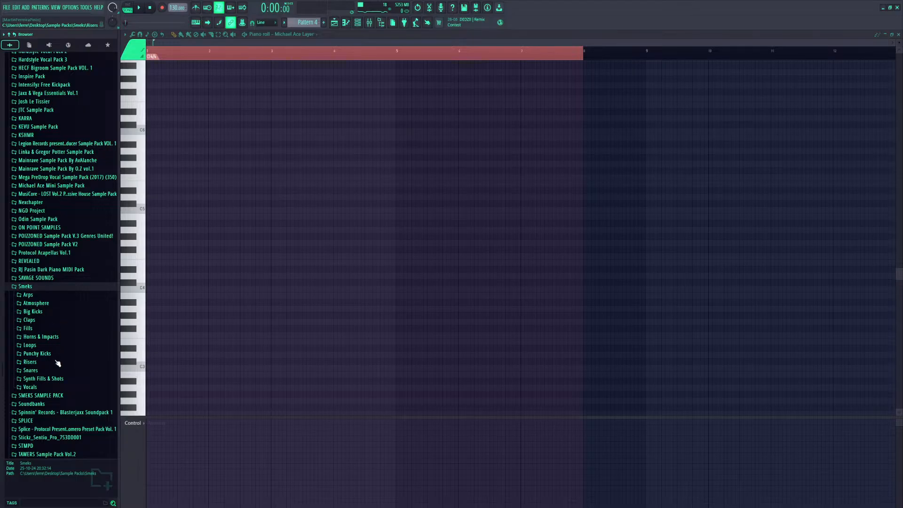
{"action": "left_click", "coordinate": [36, 279]}
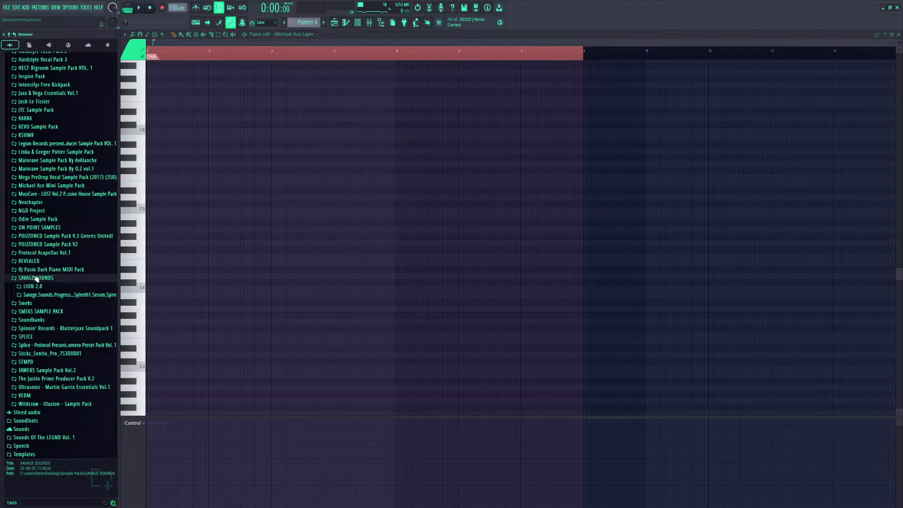
{"action": "left_click", "coordinate": [31, 280]}
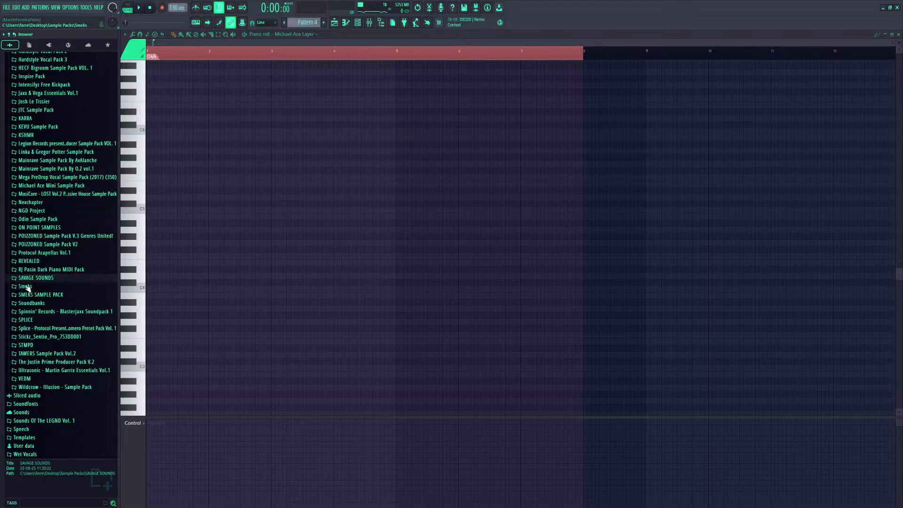
Recheck the Smeks folder and the subfolders of Smeks Sounds Vol.2, and collapse them again
{"action": "left_click", "coordinate": [29, 287]}
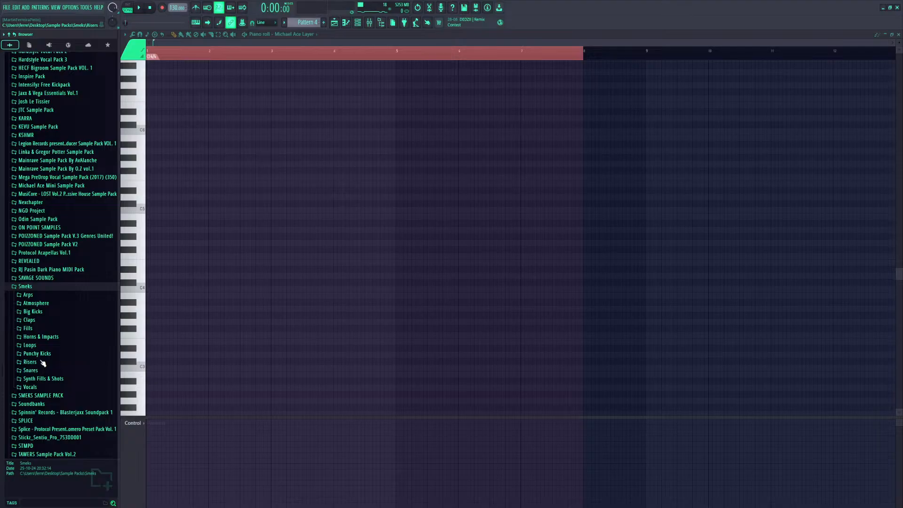
{"action": "left_click", "coordinate": [31, 288]}
{"action": "left_click", "coordinate": [34, 294]}
{"action": "left_click", "coordinate": [42, 303]}
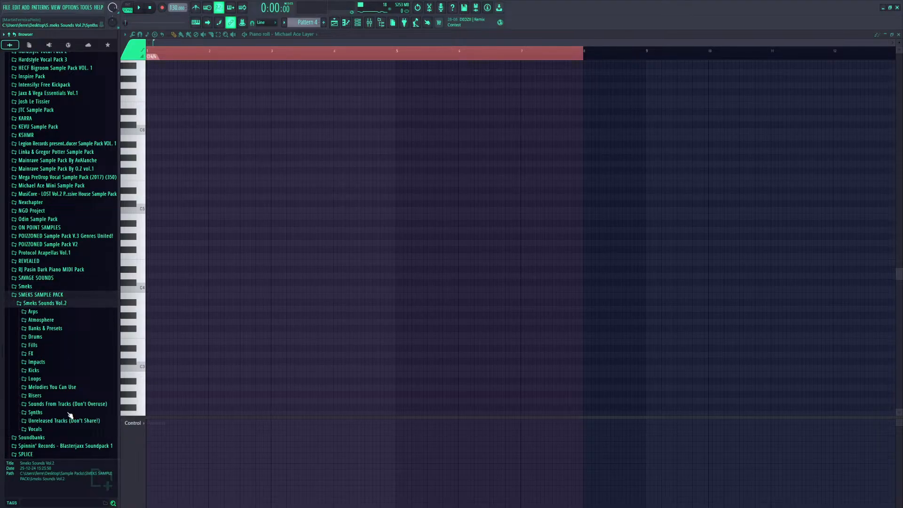
{"action": "left_click", "coordinate": [72, 304]}
{"action": "left_click", "coordinate": [66, 295]}
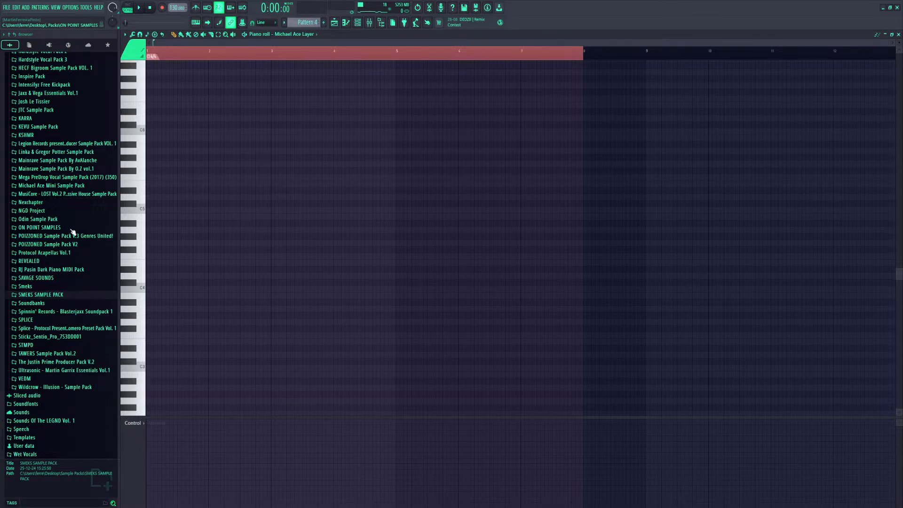
Import DROP MIDI 1 from the Drop MIDI folder of POIZZONED Sample Pack V2 into Pattern 4's piano roll, with all tracks
{"action": "left_click", "coordinate": [70, 235]}
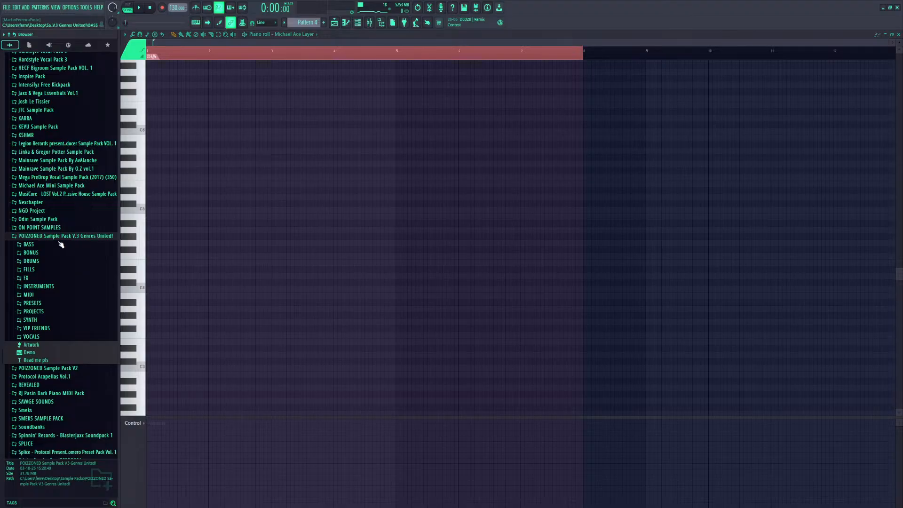
{"action": "left_click", "coordinate": [53, 237]}
{"action": "left_click", "coordinate": [53, 245]}
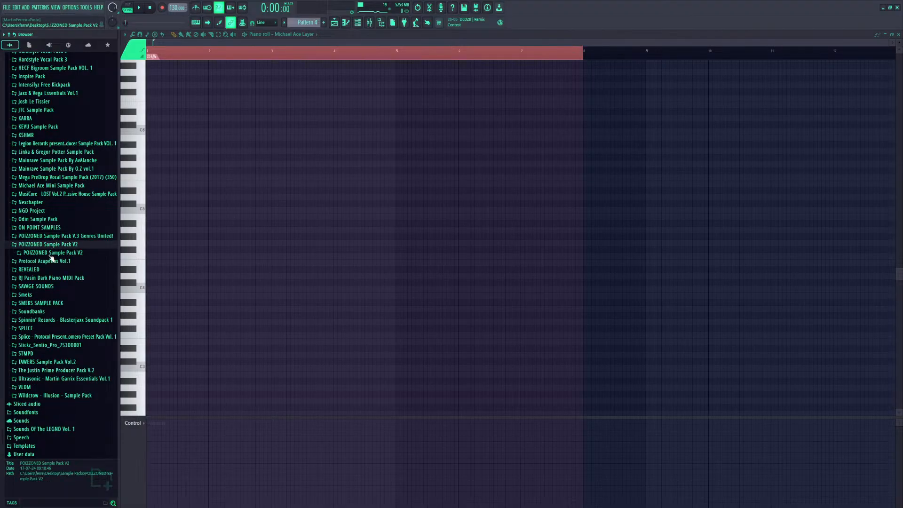
{"action": "left_click", "coordinate": [51, 254]}
{"action": "left_click", "coordinate": [49, 270]}
{"action": "left_click", "coordinate": [49, 295]}
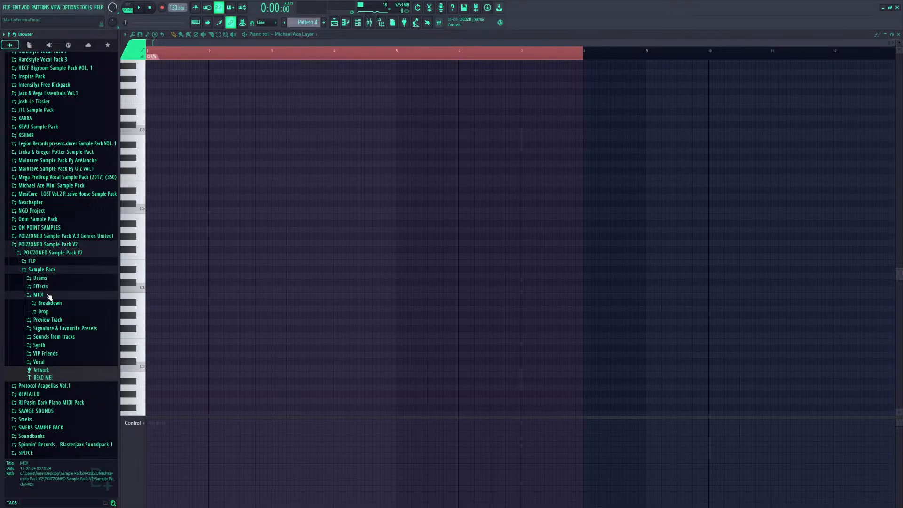
{"action": "left_click", "coordinate": [68, 312]}
{"action": "left_click_drag", "start_coordinate": [70, 320], "coordinate": [272, 248]}
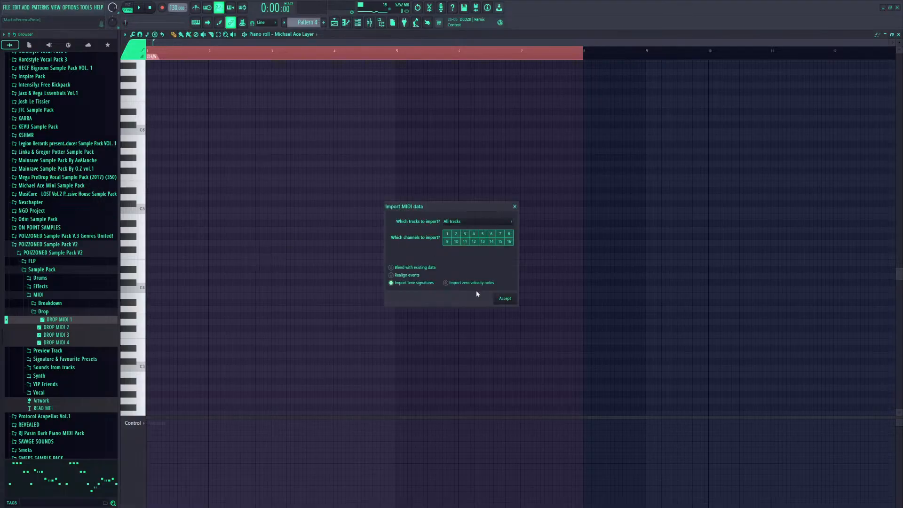
{"action": "left_click", "coordinate": [499, 304]}
Transpose the imported DROP MIDI 1 notes down one octave and listen to the melody
{"action": "scroll", "coordinate": [243, 323], "scroll_direction": "up", "scroll_amount": 3}
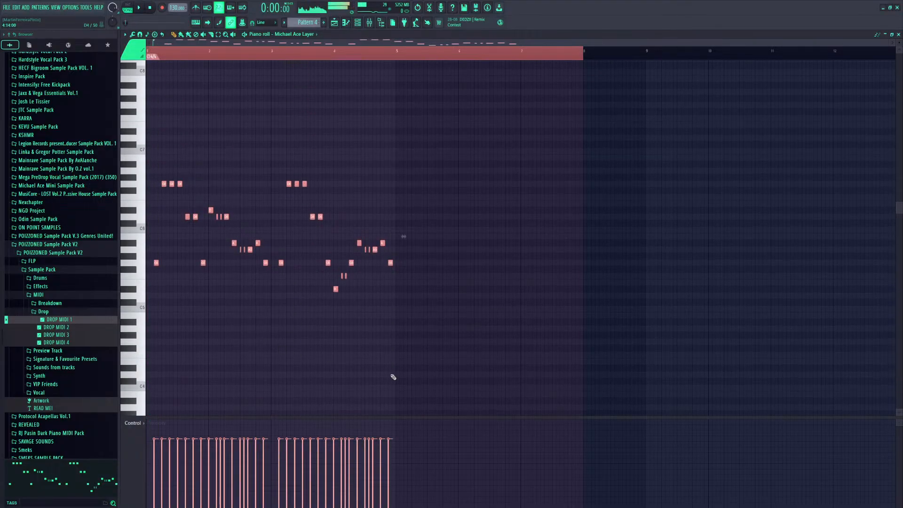
{"action": "key", "text": "space"}
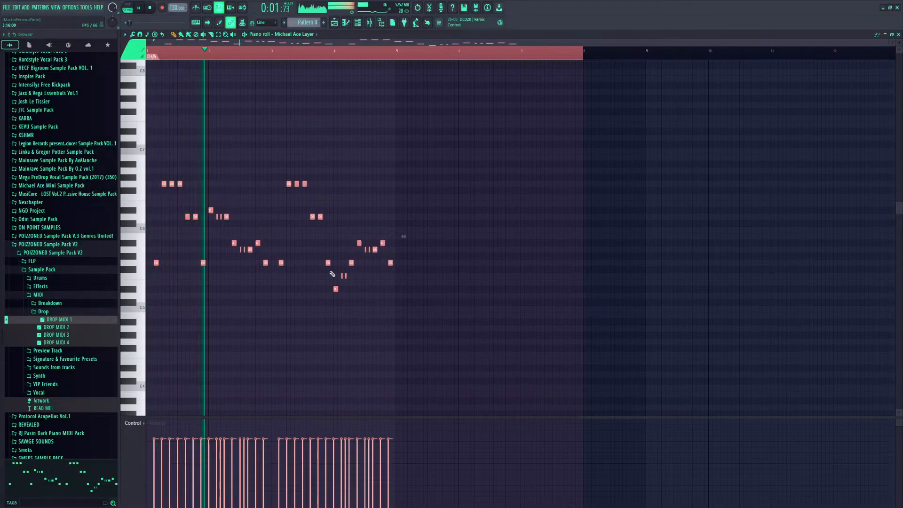
{"action": "key", "text": "space"}
{"action": "scroll", "coordinate": [428, 299], "scroll_direction": "up", "scroll_amount": 3}
{"action": "key", "text": "space"}
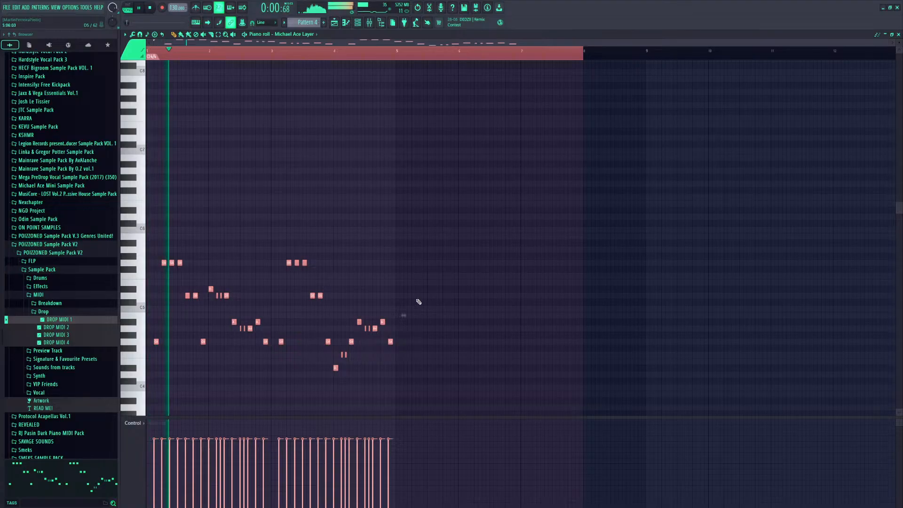
{"action": "scroll", "coordinate": [399, 198], "scroll_direction": "down", "scroll_amount": 4}
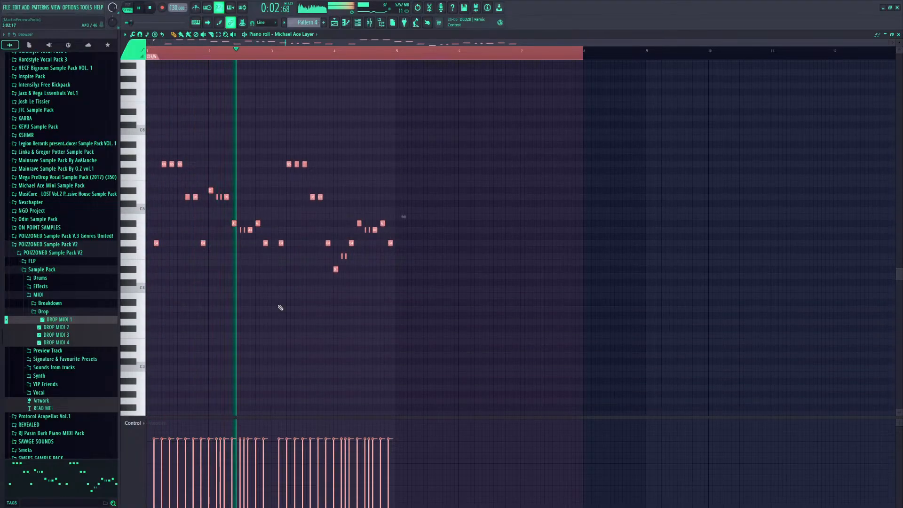
{"action": "scroll", "coordinate": [327, 55], "scroll_direction": "up", "scroll_amount": 4}
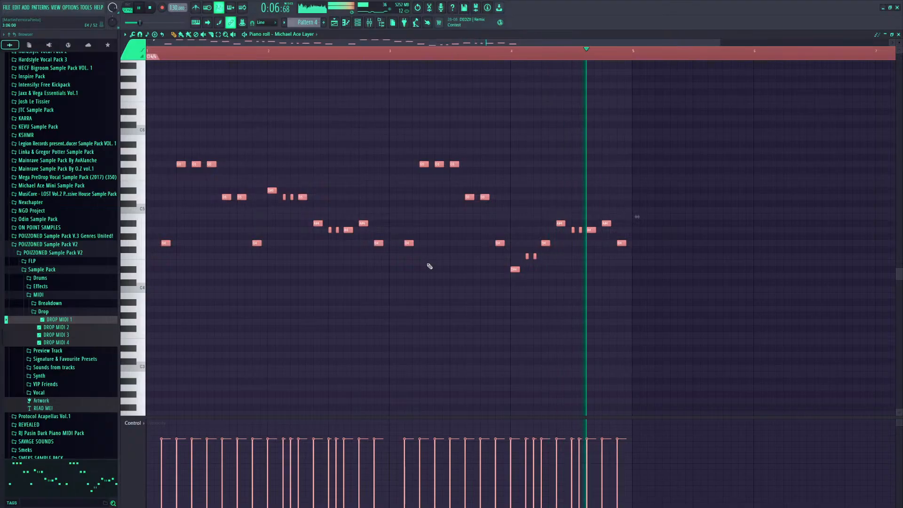
{"action": "key", "text": "space"}
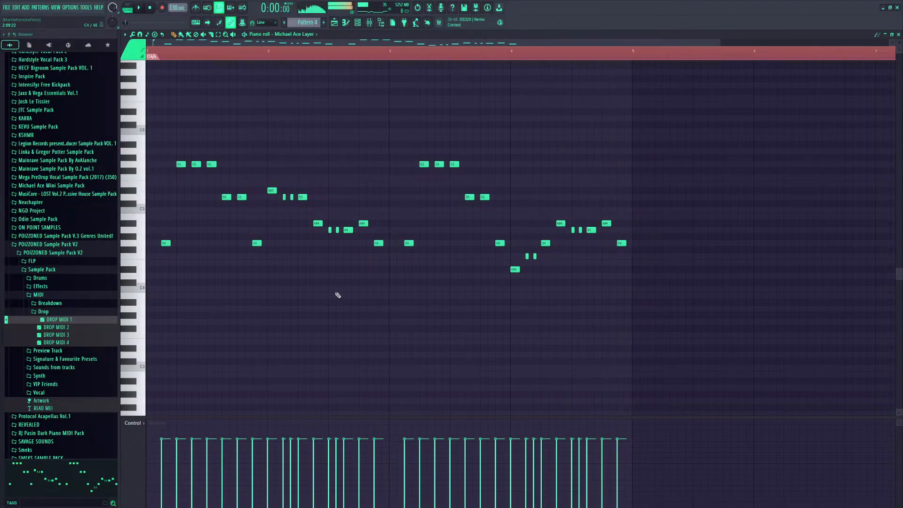
Delete all DROP MIDI 1 notes from Pattern 4 and collapse the Drop and MIDI folders in the browser
{"action": "key", "text": "Delete"}
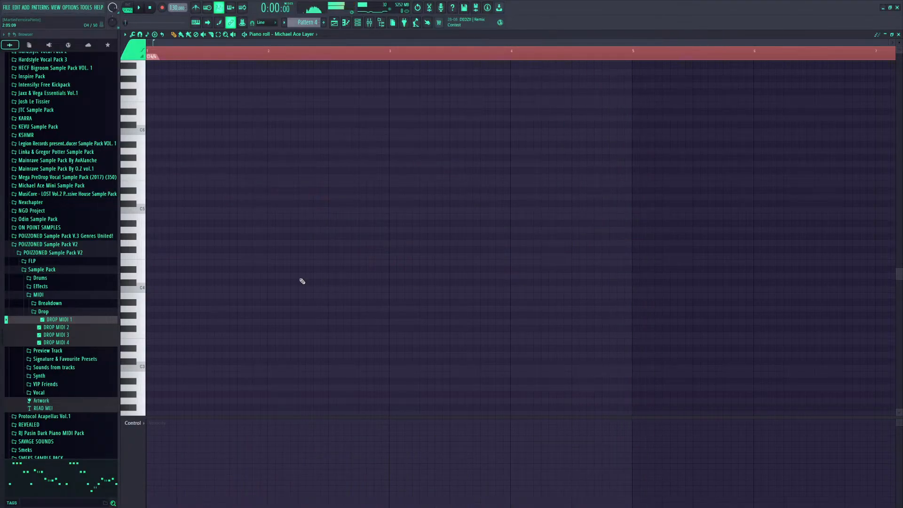
{"action": "left_click", "coordinate": [45, 312]}
{"action": "left_click", "coordinate": [40, 295]}
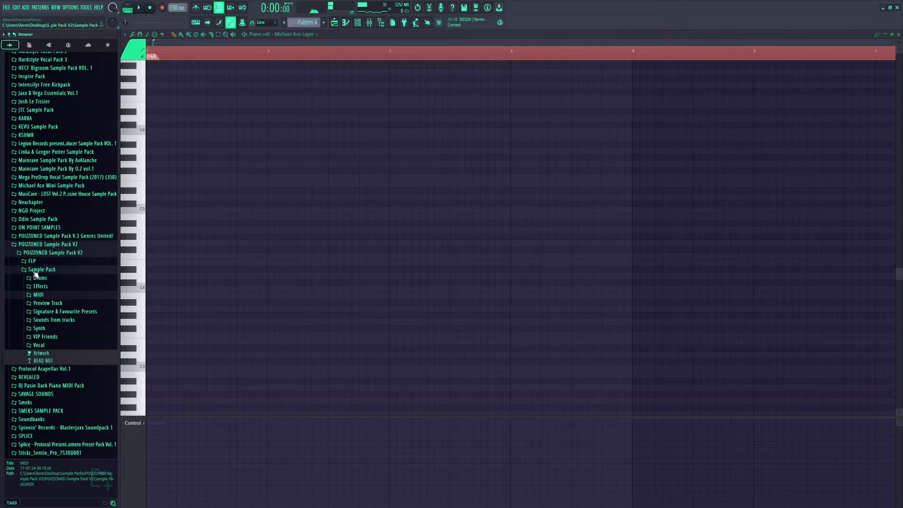
Check the FLP folder of POIZZONED Sample Pack V2 in the browser and collapse the pack's folders
{"action": "left_click", "coordinate": [35, 271]}
{"action": "left_click", "coordinate": [35, 262]}
{"action": "left_click", "coordinate": [35, 262]}
{"action": "left_click", "coordinate": [36, 262]}
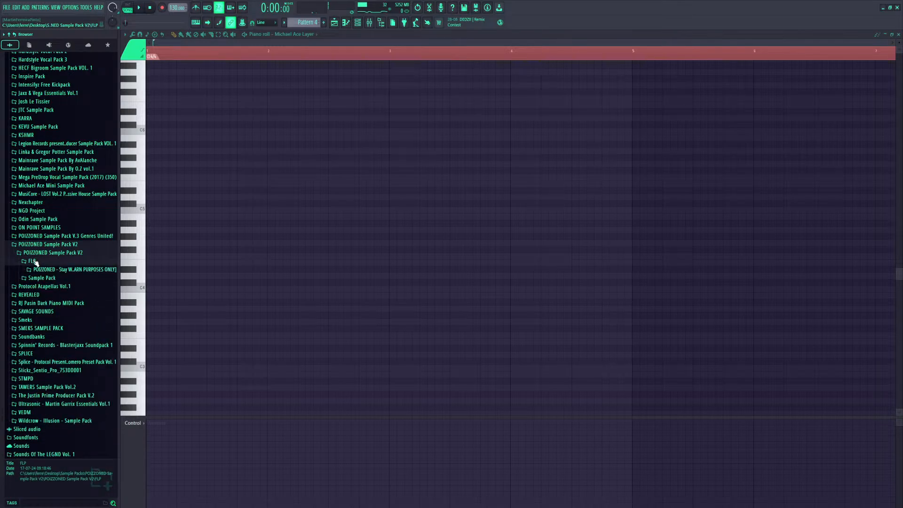
{"action": "left_click", "coordinate": [39, 271]}
{"action": "left_click", "coordinate": [47, 236]}
{"action": "left_click", "coordinate": [41, 230]}
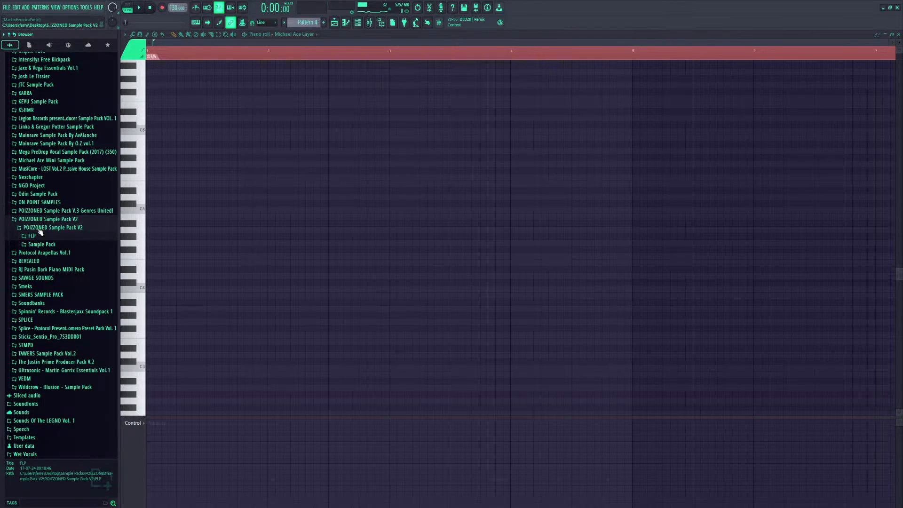
{"action": "left_click", "coordinate": [41, 230]}
{"action": "left_click", "coordinate": [30, 235]}
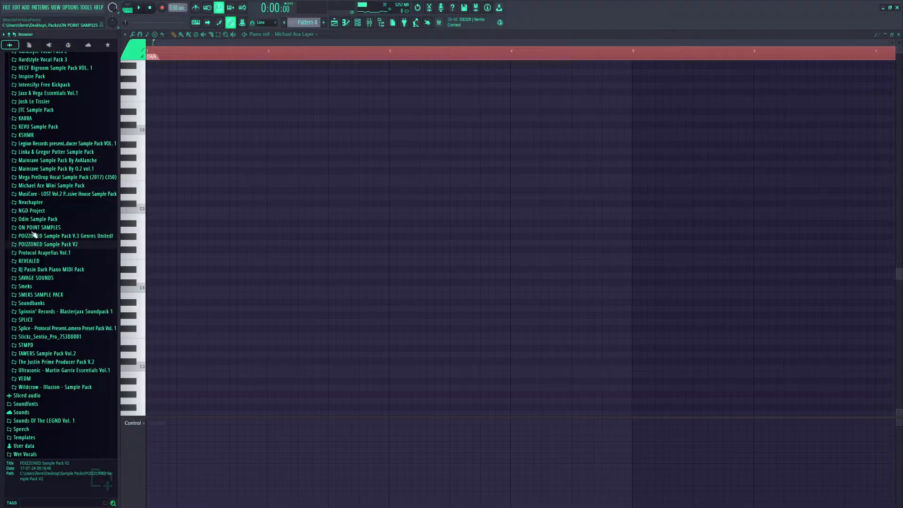
Check the Rawphoric Melodies, including Rawphoric Melody 16, under MIDI & Melody of Hardstyle Essentials Vol.3 in ON POINT SAMPLES
{"action": "left_click", "coordinate": [57, 229]}
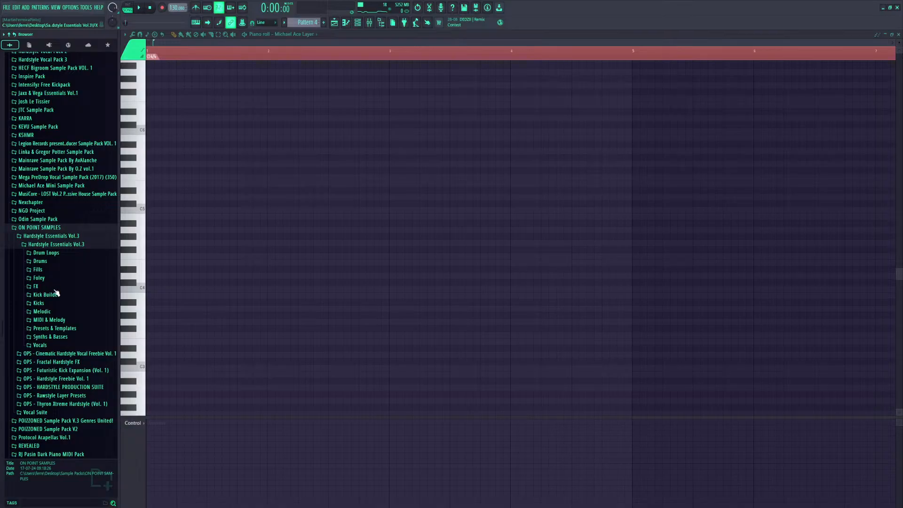
{"action": "left_click", "coordinate": [57, 320]}
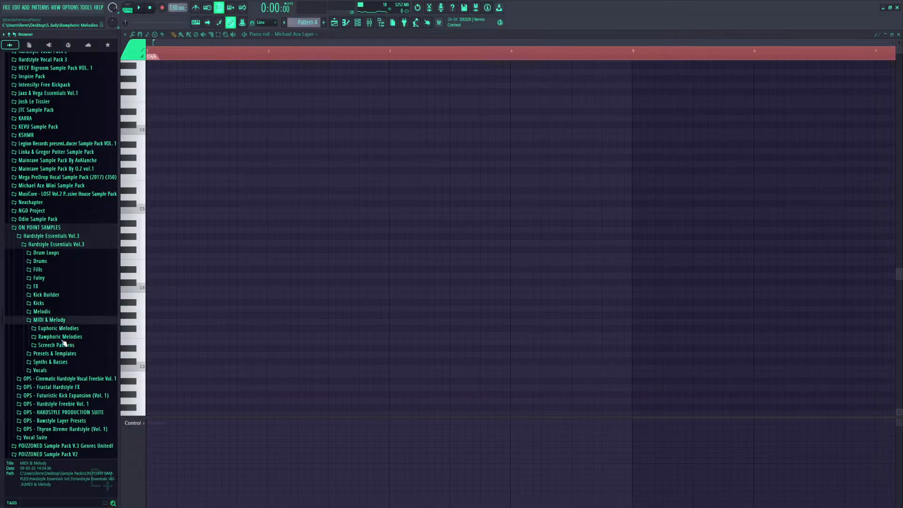
{"action": "left_click", "coordinate": [62, 338]}
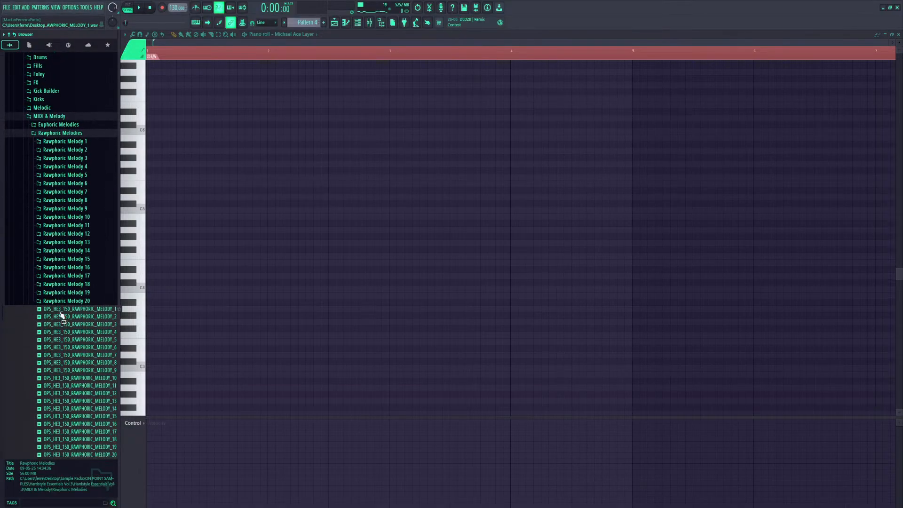
{"action": "left_click", "coordinate": [55, 268]}
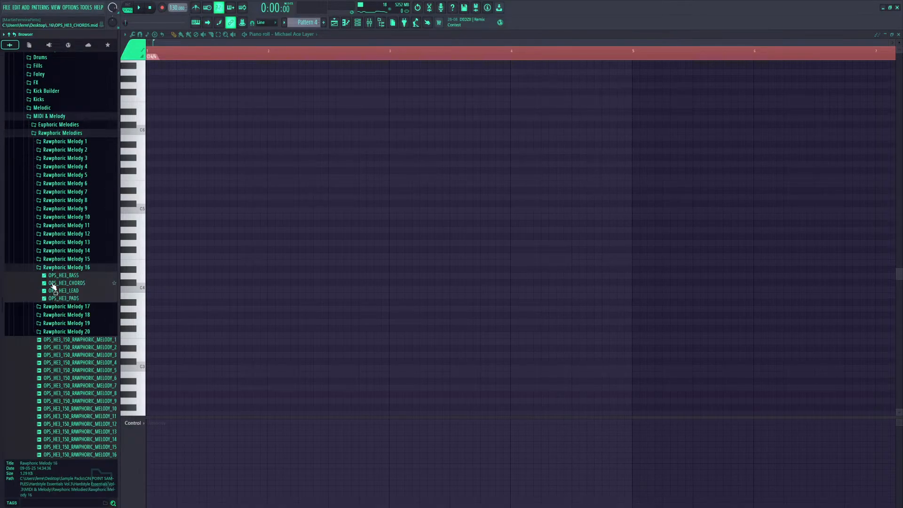
{"action": "left_click", "coordinate": [61, 133]}
Import OPS_HE3_SCREECH_PATTERN_4 from the Screech Patterns folder into Pattern 4's piano roll
{"action": "left_click", "coordinate": [59, 141]}
{"action": "left_click_drag", "start_coordinate": [57, 170], "coordinate": [381, 242]}
{"action": "left_click", "coordinate": [505, 300]}
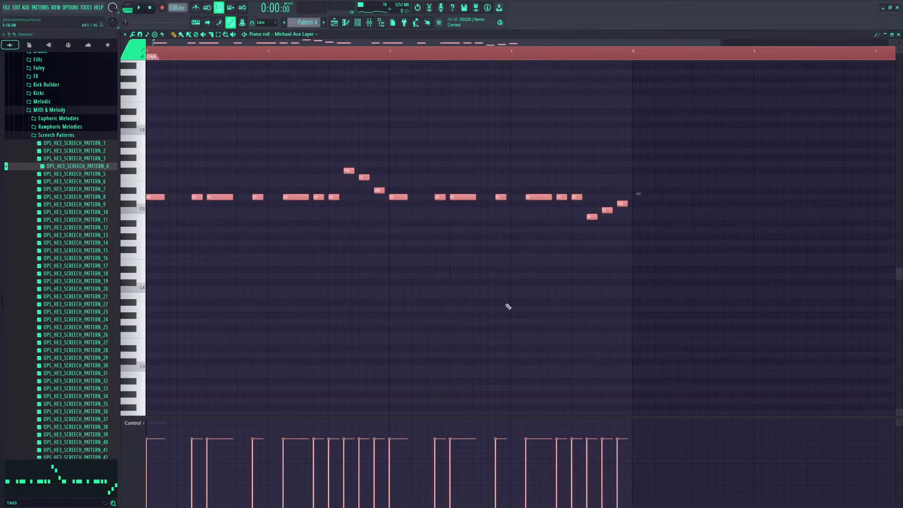
Transpose the OPS_HE3_SCREECH_PATTERN_4 notes up five semitones and listen to the melody
{"action": "key", "text": "shift+Up"}
{"action": "key", "text": "shift+Up"}
{"action": "key", "text": "shift+Up"}
{"action": "key", "text": "shift+Up"}
{"action": "key", "text": "shift+Up"}
{"action": "key", "text": "space"}
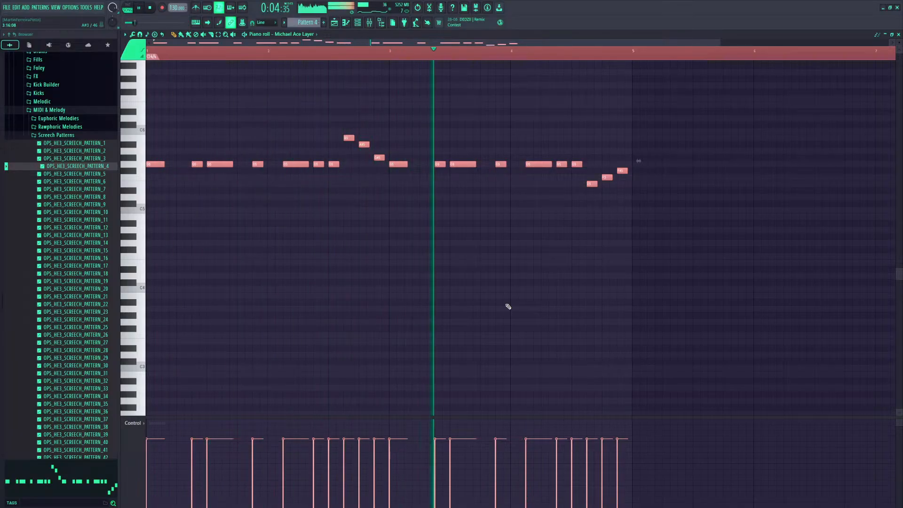
{"action": "key", "text": "space"}
Replace Pattern 4's notes with OPS_HE3_SCREECH_PATTERN_3 transposed up three semitones, and listen to the melody
{"action": "left_click_drag", "start_coordinate": [75, 158], "coordinate": [503, 279]}
{"action": "left_click", "coordinate": [505, 298]}
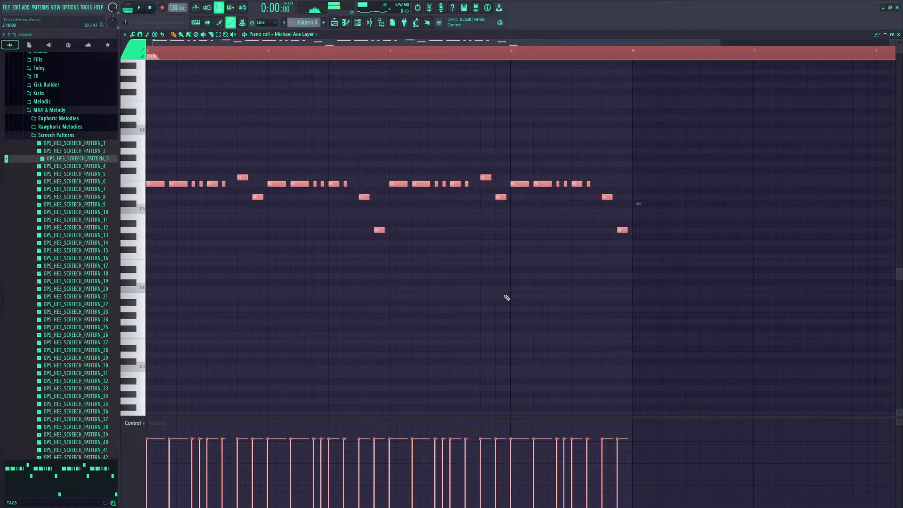
{"action": "key", "text": "shift+Up"}
{"action": "key", "text": "shift+Up"}
{"action": "key", "text": "shift+Up"}
{"action": "key", "text": "space"}
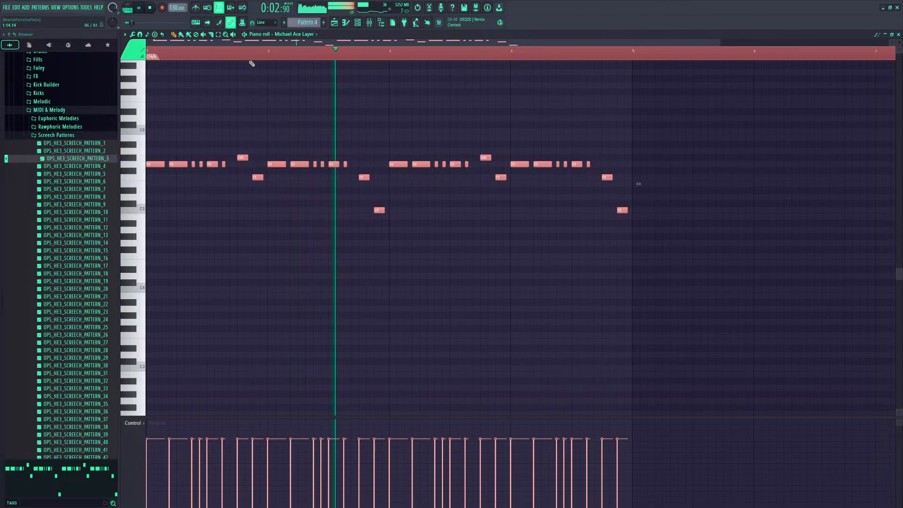
{"action": "scroll", "coordinate": [252, 50], "scroll_direction": "up", "scroll_amount": 3}
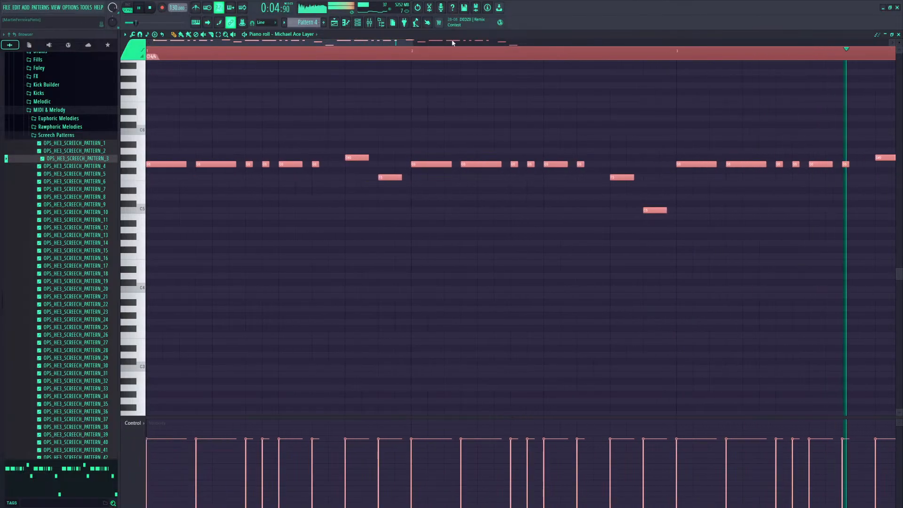
{"action": "key", "text": "space"}
Replace Pattern 4's notes with OPS_HE3_SCREECH_PATTERN_6, importing all tracks, and listen to the melody
{"action": "left_click_drag", "start_coordinate": [73, 183], "coordinate": [360, 205]}
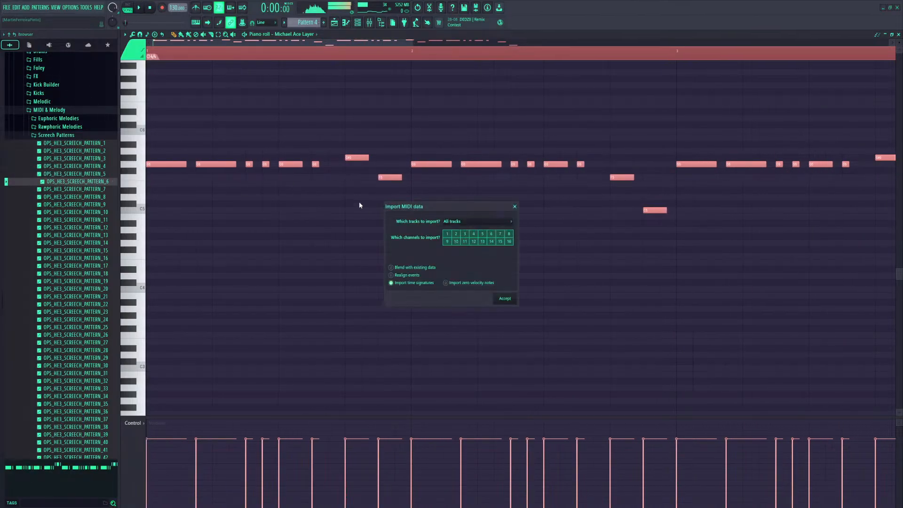
{"action": "left_click", "coordinate": [503, 299]}
{"action": "key", "text": "space"}
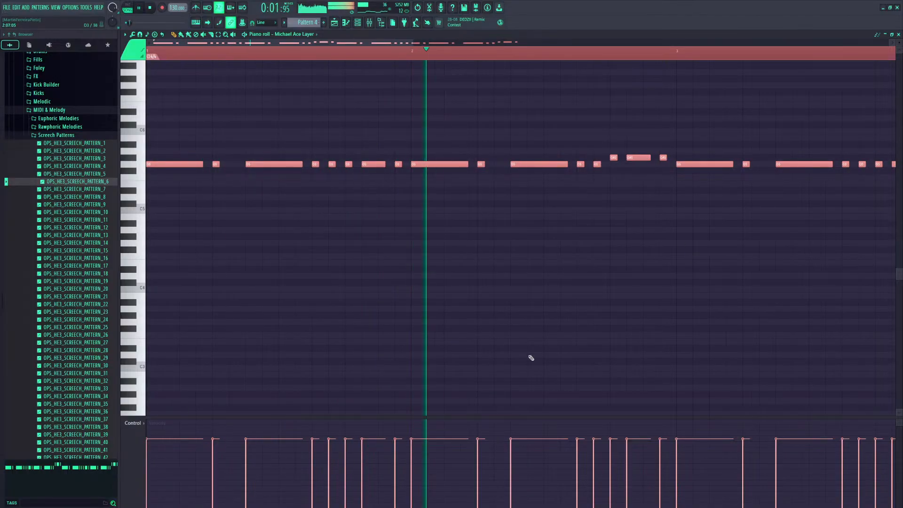
{"action": "left_click_drag", "start_coordinate": [425, 42], "coordinate": [739, 42]}
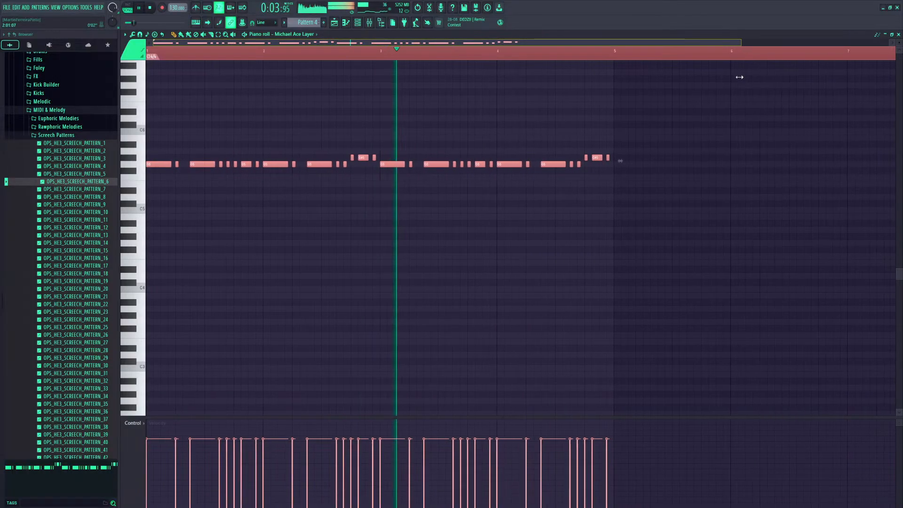
{"action": "scroll", "coordinate": [46, 274], "scroll_direction": "up", "scroll_amount": 15}
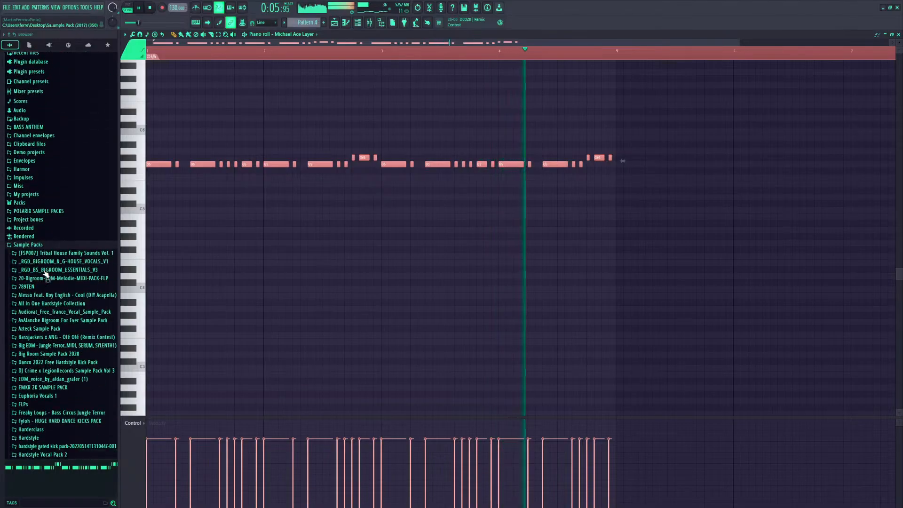
{"action": "scroll", "coordinate": [46, 274], "scroll_direction": "down", "scroll_amount": 15}
{"action": "key", "text": "space"}
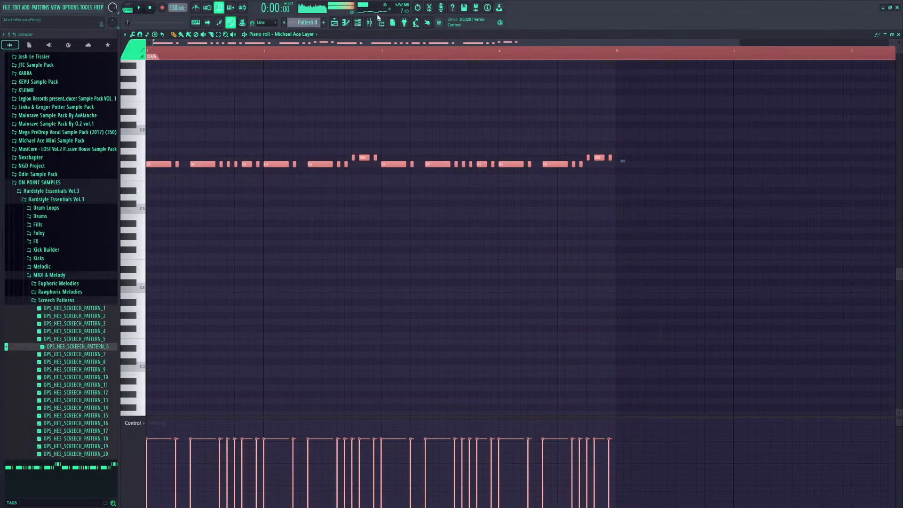
Add a Serum 2 channel and look through its user presets, including the SYMPHONY 2 - Presets categories
{"action": "left_click", "coordinate": [365, 22]}
{"action": "left_click", "coordinate": [590, 218]}
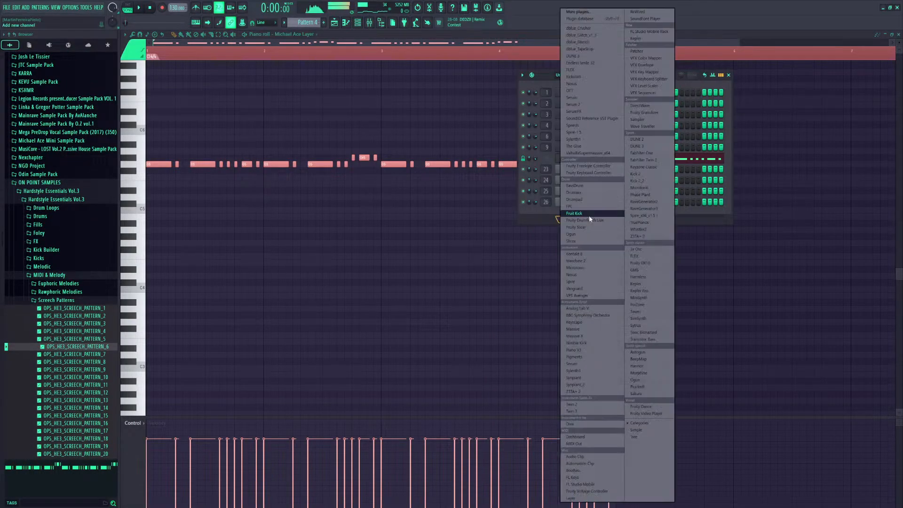
{"action": "left_click", "coordinate": [576, 105]}
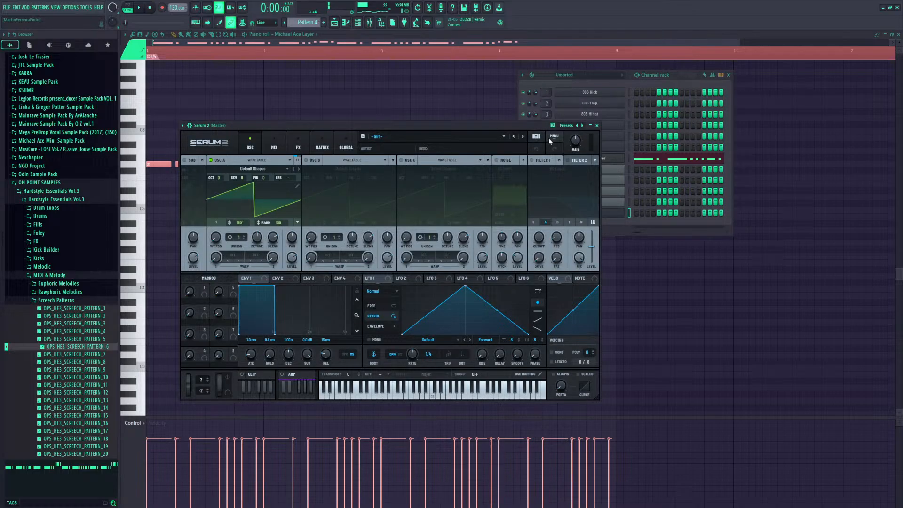
{"action": "left_click", "coordinate": [493, 134]}
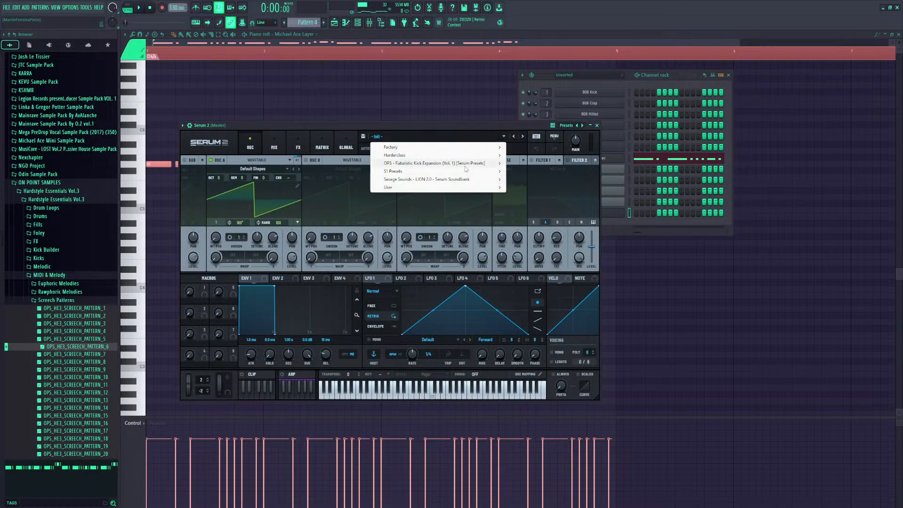
{"action": "mouse_move", "coordinate": [441, 188]}
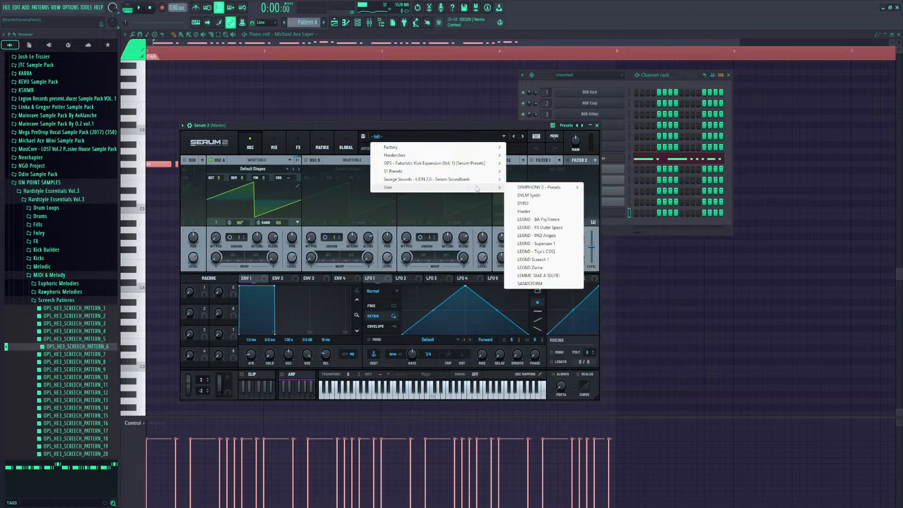
{"action": "mouse_move", "coordinate": [541, 188]}
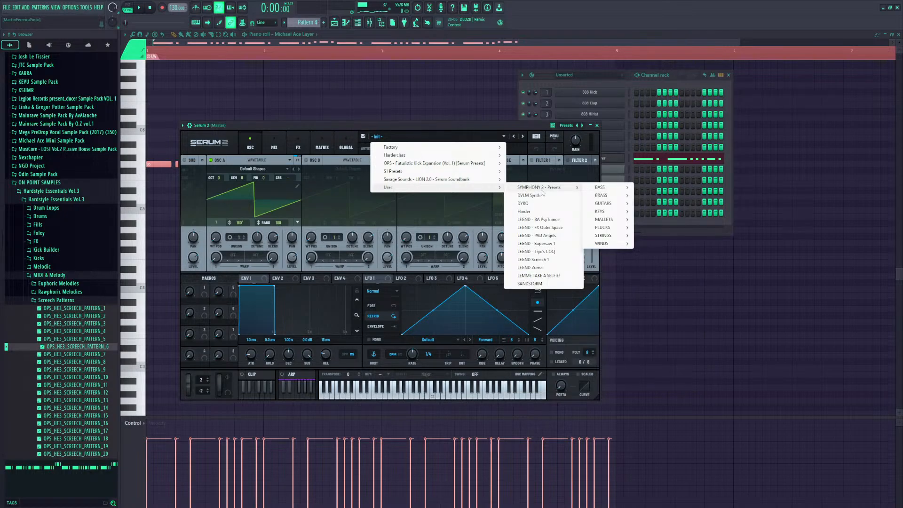
{"action": "left_click", "coordinate": [651, 175]}
Delete the Serum 2 channel from the channel rack
{"action": "right_click", "coordinate": [596, 214]}
{"action": "left_click", "coordinate": [640, 303]}
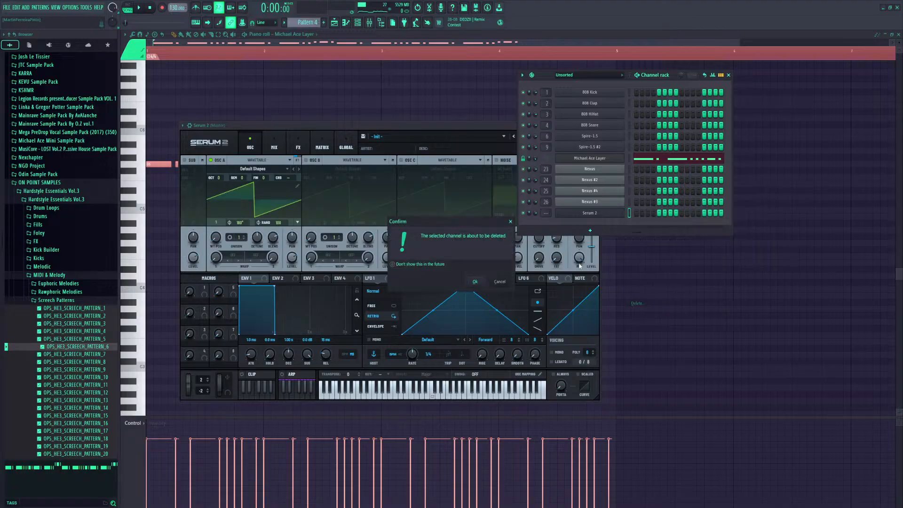
{"action": "left_click", "coordinate": [473, 280]}
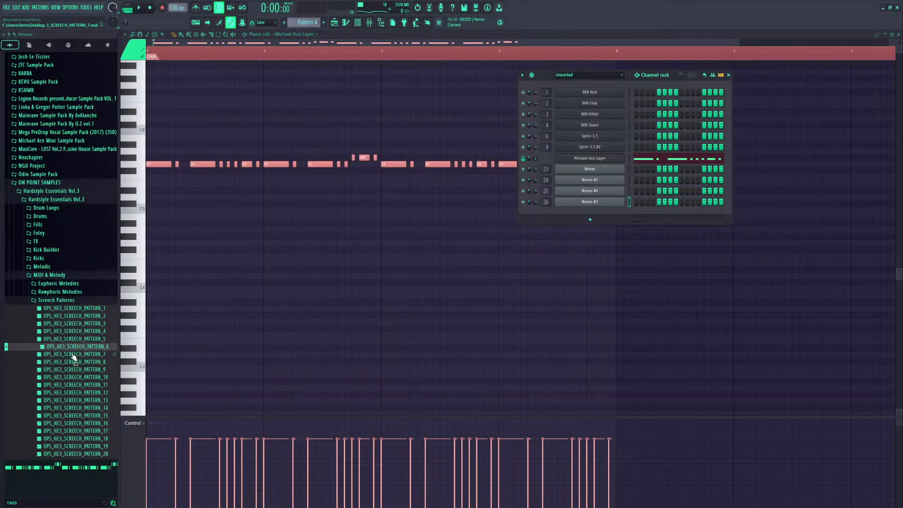
Replace Pattern 4's notes with OPS_HE3_SCREECH_PATTERN_9 transposed up six semitones, and listen to the melody
{"action": "left_click_drag", "start_coordinate": [68, 373], "coordinate": [330, 329]}
{"action": "left_click", "coordinate": [507, 299]}
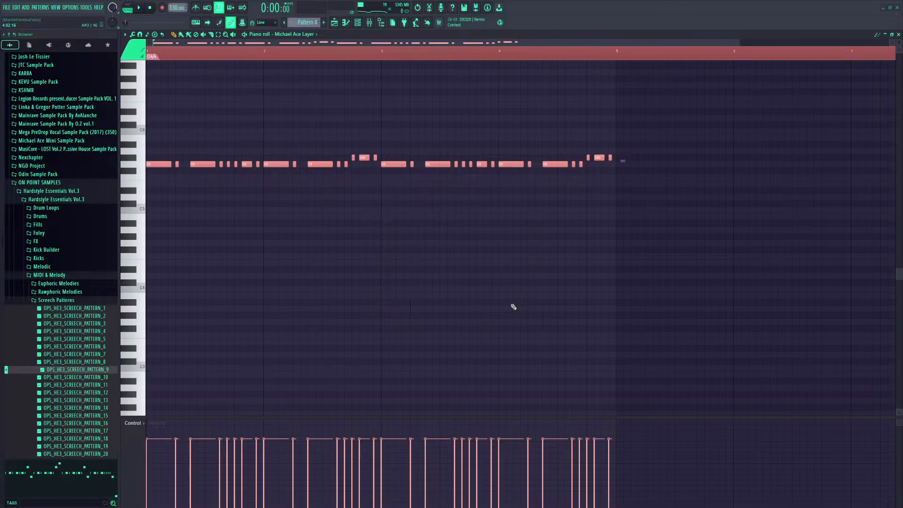
{"action": "key", "text": "shift+Up"}
{"action": "key", "text": "shift+Up"}
{"action": "key", "text": "shift+Up"}
{"action": "key", "text": "shift+Up"}
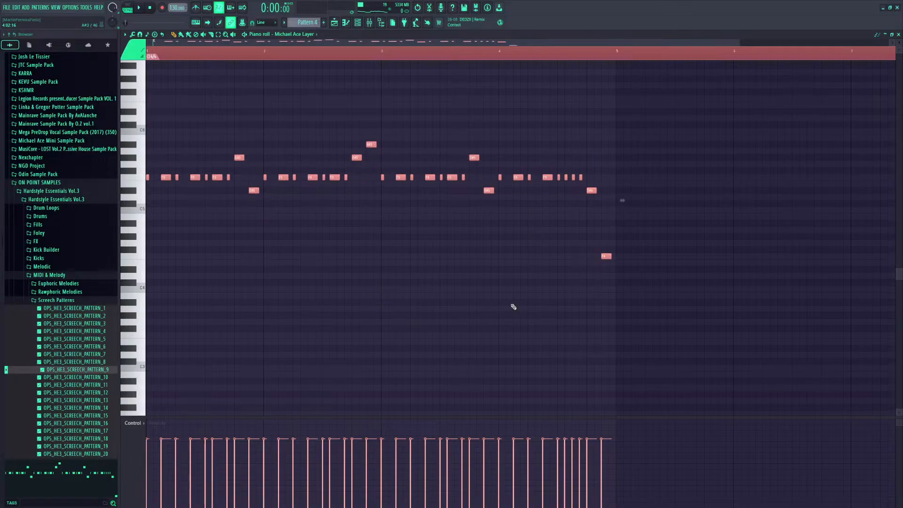
{"action": "key", "text": "shift+Up"}
{"action": "key", "text": "shift+Up"}
{"action": "key", "text": "space"}
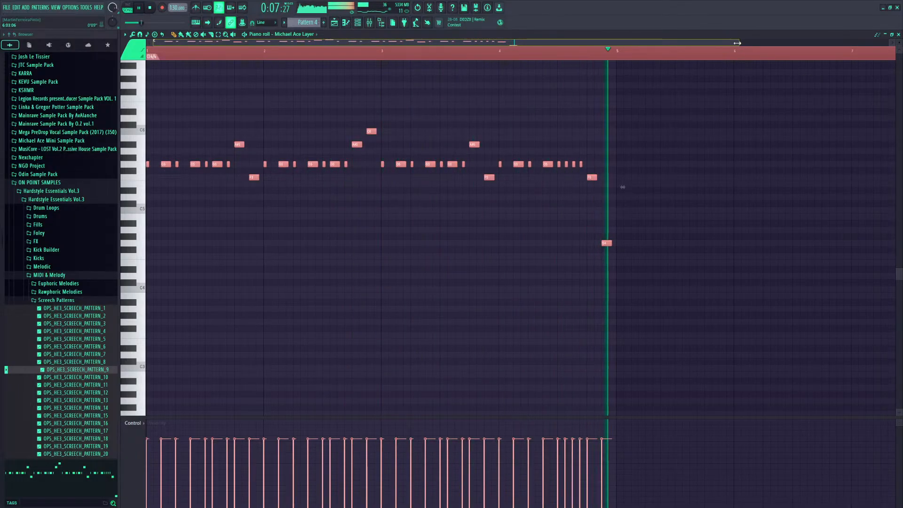
{"action": "left_click_drag", "start_coordinate": [737, 43], "coordinate": [835, 51]}
{"action": "key", "text": "space"}
Delete all OPS_HE3_SCREECH_PATTERN_9 notes from Pattern 4's piano roll
{"action": "left_click", "coordinate": [419, 291], "text": "ctrl"}
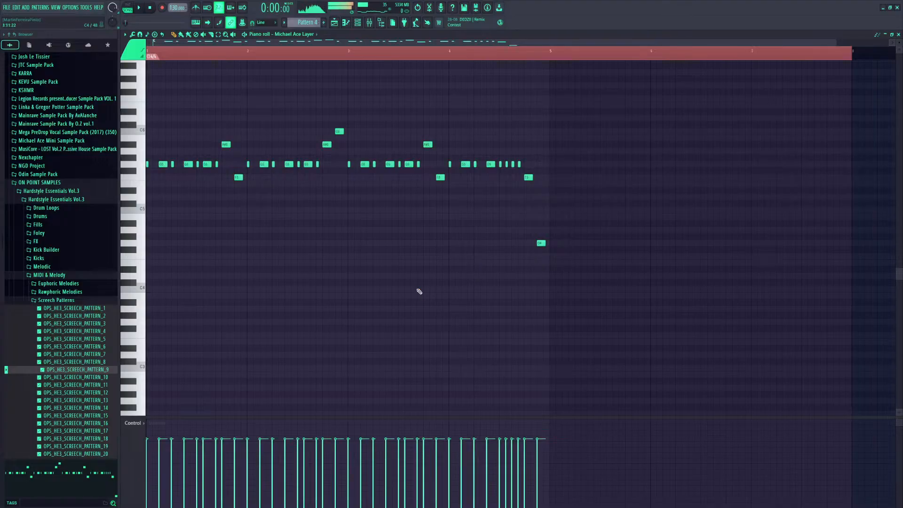
{"action": "scroll", "coordinate": [316, 269], "scroll_direction": "up", "scroll_amount": 3}
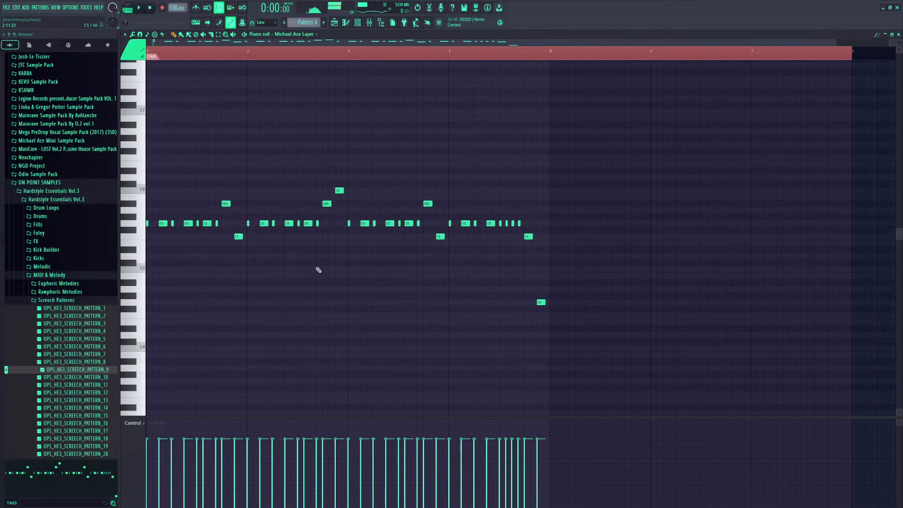
{"action": "scroll", "coordinate": [318, 271], "scroll_direction": "down", "scroll_amount": 2}
{"action": "key", "text": "ctrl+a"}
{"action": "key", "text": "Delete"}
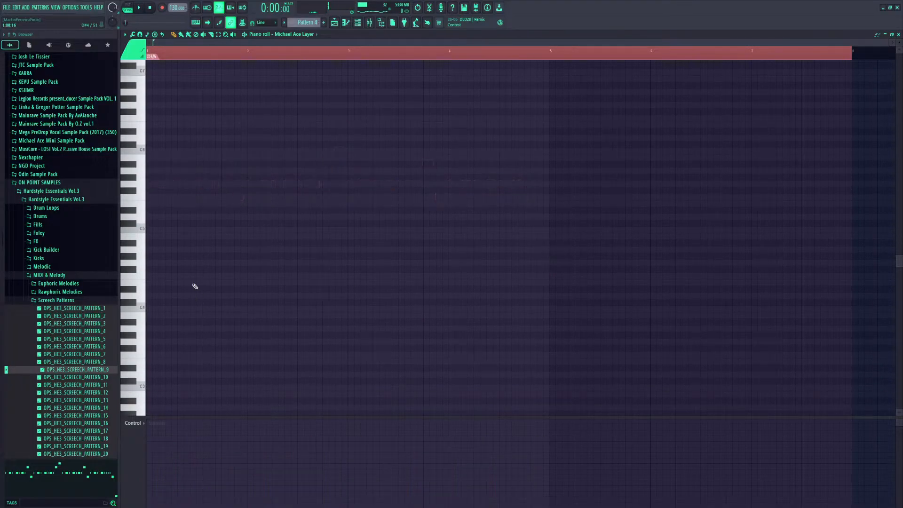
Browse the saved channel presets and add the Save The Day preset to the channel rack
{"action": "scroll", "coordinate": [16, 228], "scroll_direction": "up", "scroll_amount": 12}
{"action": "left_click", "coordinate": [30, 93]}
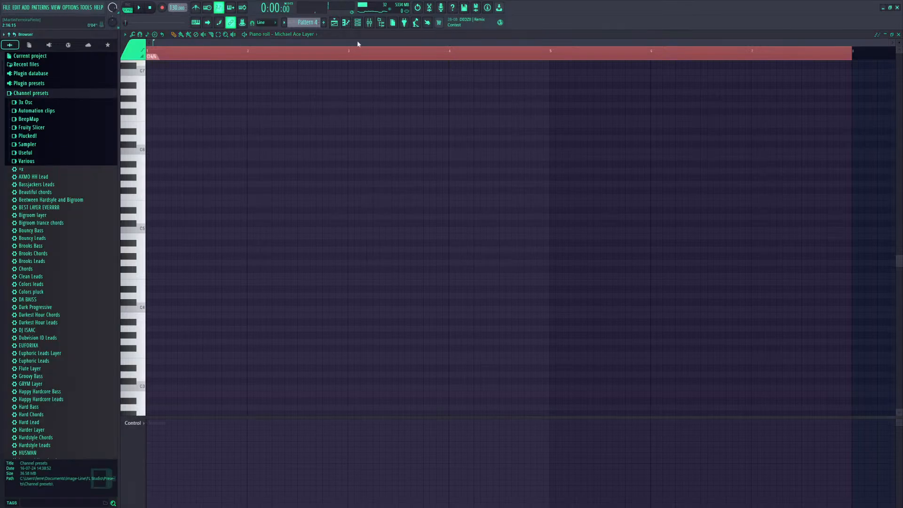
{"action": "left_click", "coordinate": [358, 22]}
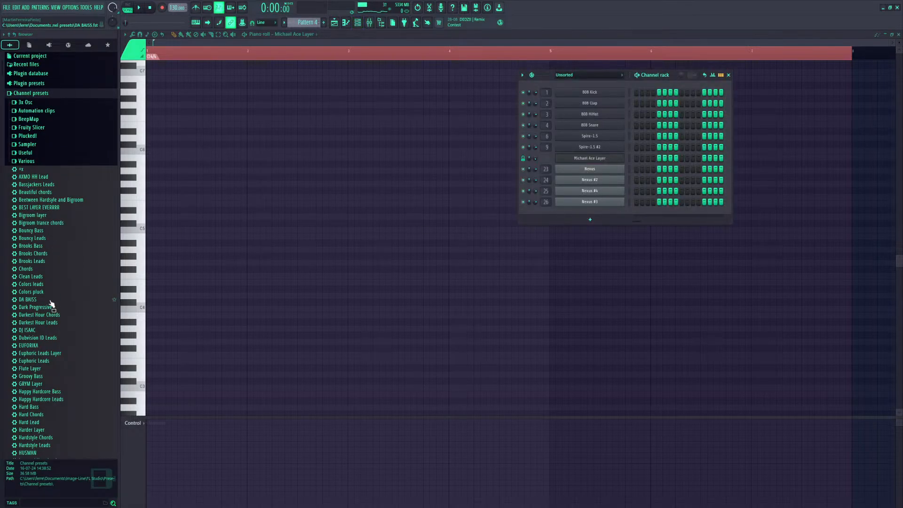
{"action": "scroll", "coordinate": [50, 303], "scroll_direction": "down", "scroll_amount": 3}
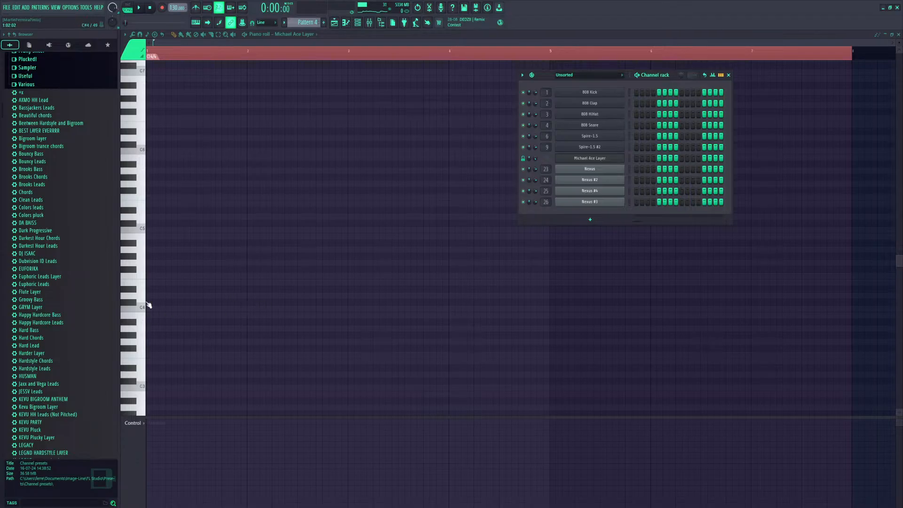
{"action": "scroll", "coordinate": [49, 366], "scroll_direction": "down", "scroll_amount": 3}
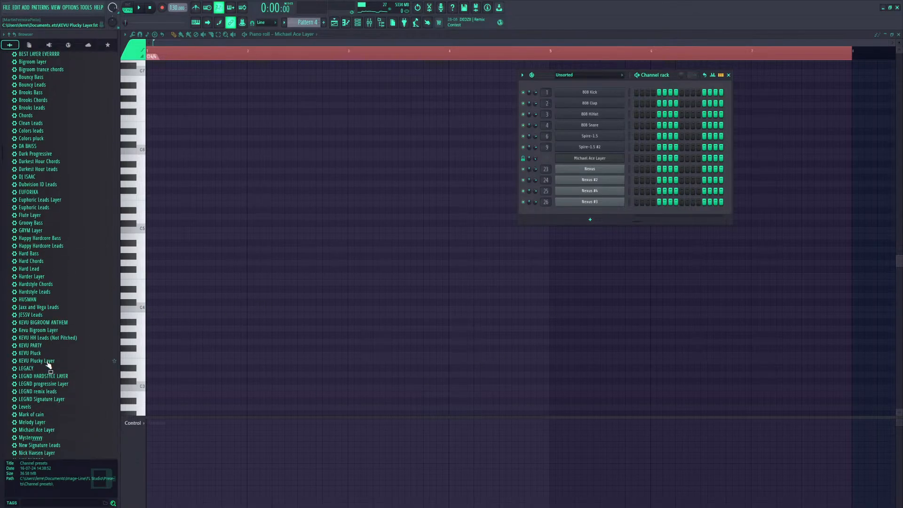
{"action": "left_click", "coordinate": [34, 179]}
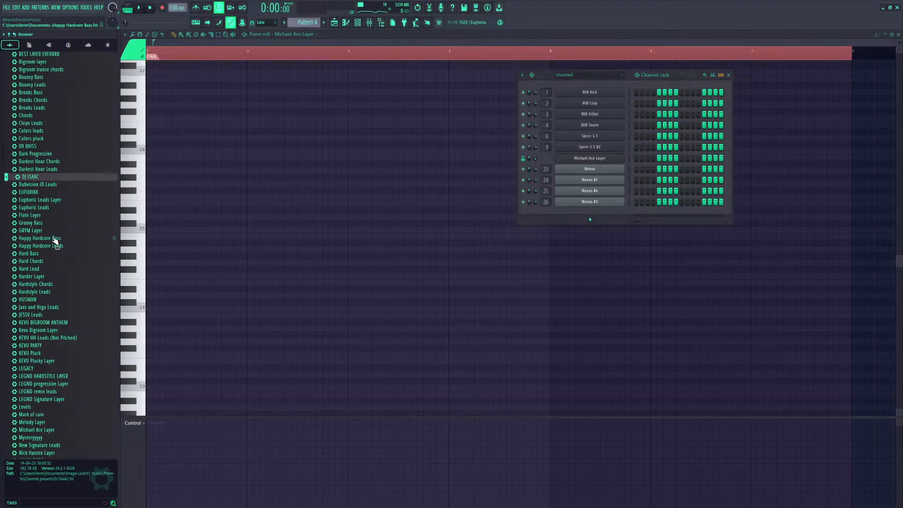
{"action": "scroll", "coordinate": [55, 241], "scroll_direction": "down", "scroll_amount": 15}
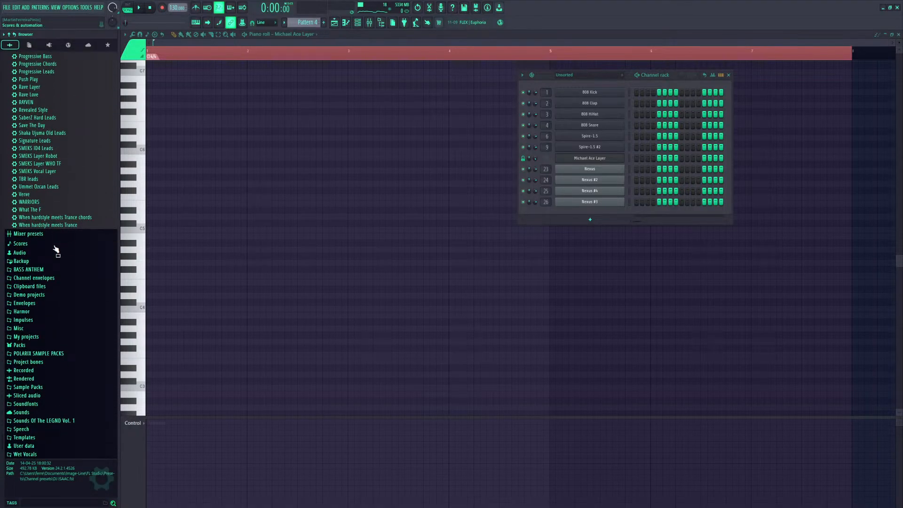
{"action": "scroll", "coordinate": [55, 250], "scroll_direction": "up", "scroll_amount": 3}
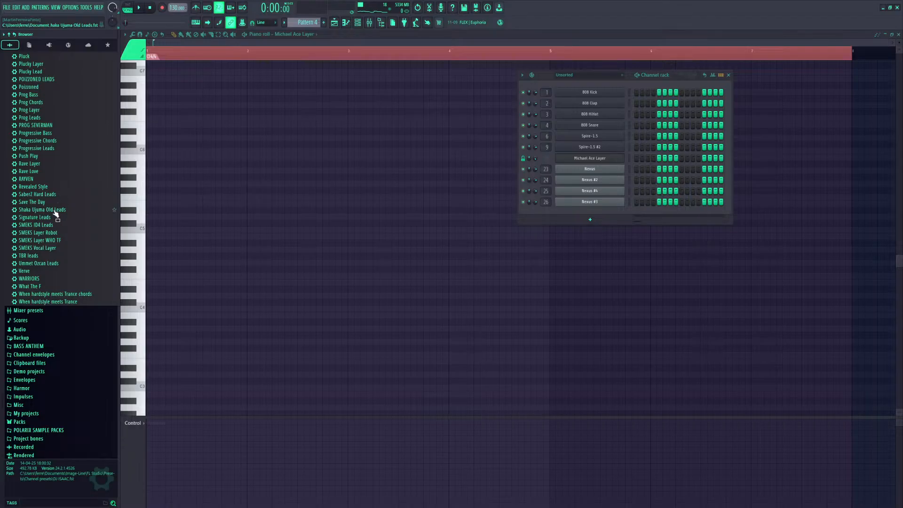
{"action": "left_click_drag", "start_coordinate": [51, 204], "coordinate": [566, 217]}
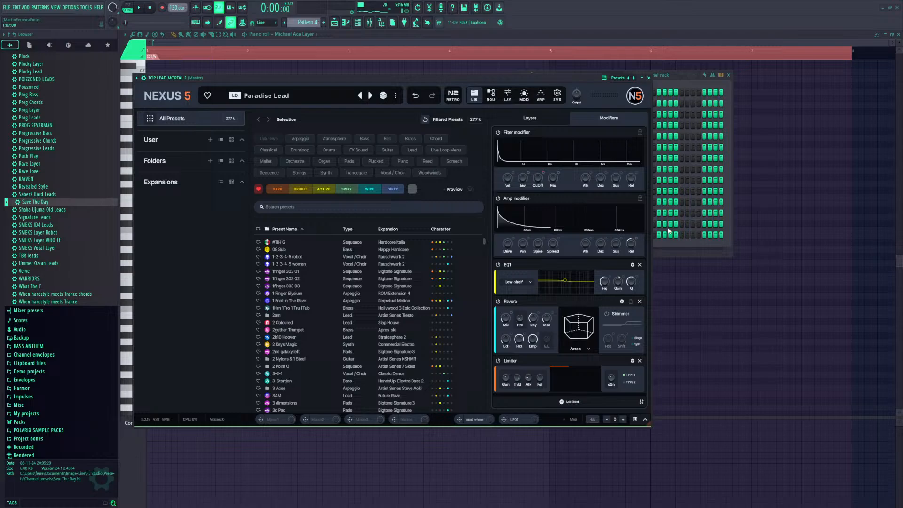
Audition the Save The Day layer with a test note and look at its TOP LEAD MORTAL 2 channel
{"action": "left_click", "coordinate": [652, 250]}
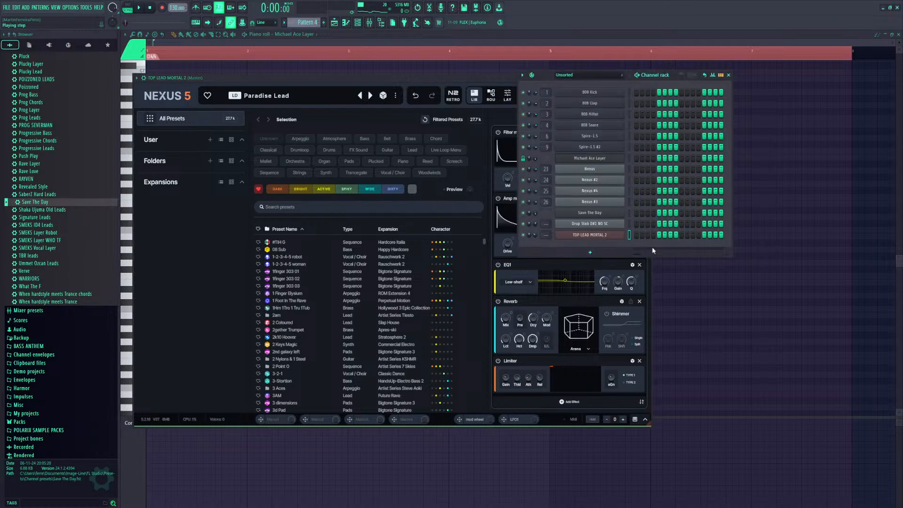
{"action": "left_click", "coordinate": [598, 214]}
{"action": "left_click", "coordinate": [290, 281]}
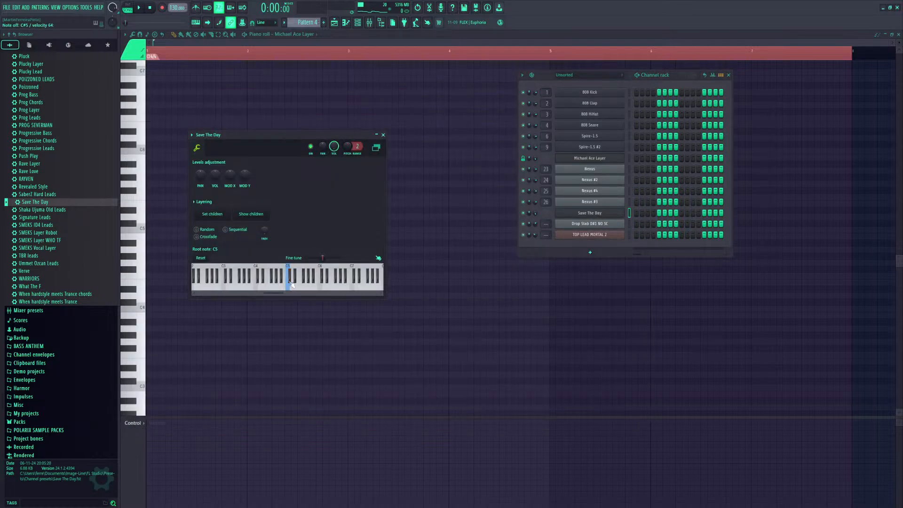
{"action": "left_click", "coordinate": [574, 234]}
{"action": "left_click", "coordinate": [648, 78]}
Lower the time-stretching pitch of the Drop Stab D#1 NO SC sample, auditioning it through the Save The Day layer
{"action": "left_click", "coordinate": [589, 224]}
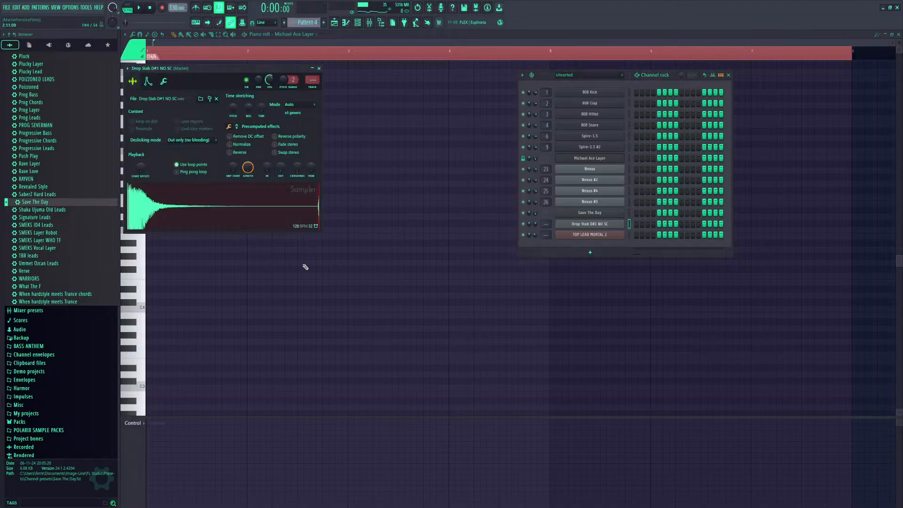
{"action": "left_click_drag", "start_coordinate": [234, 108], "coordinate": [233, 117]}
{"action": "left_click", "coordinate": [560, 215]}
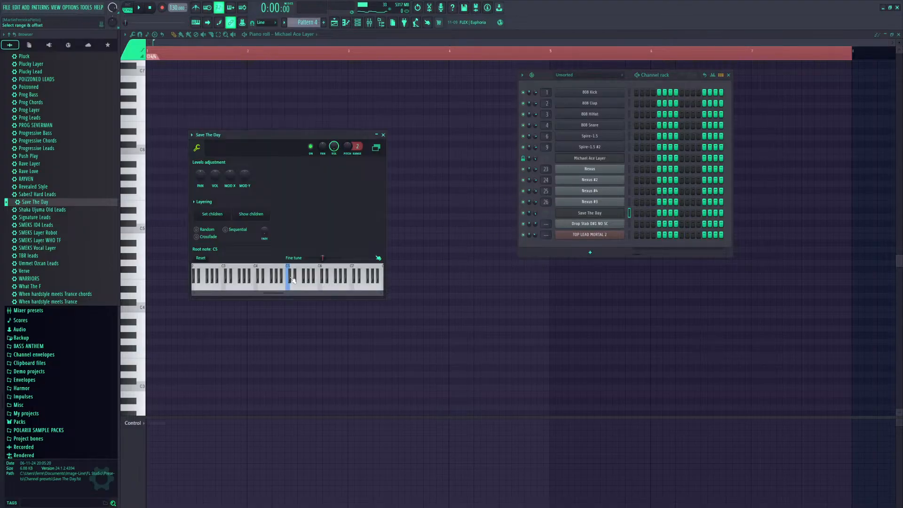
{"action": "left_click", "coordinate": [576, 223]}
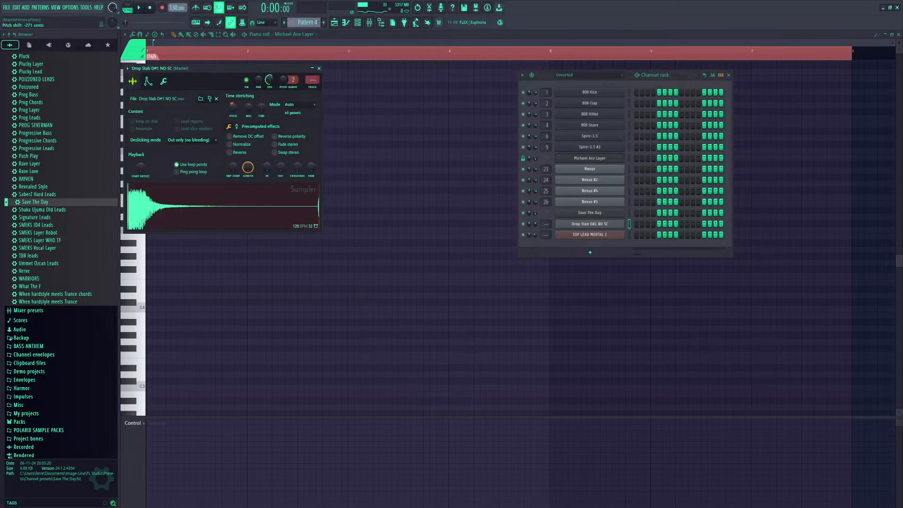
{"action": "left_click", "coordinate": [562, 212]}
{"action": "left_click", "coordinate": [336, 288]}
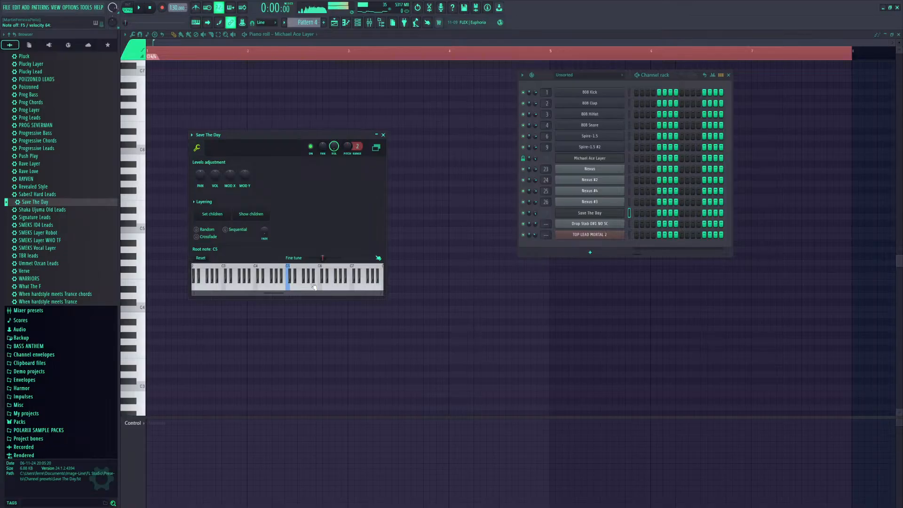
{"action": "left_click", "coordinate": [589, 225]}
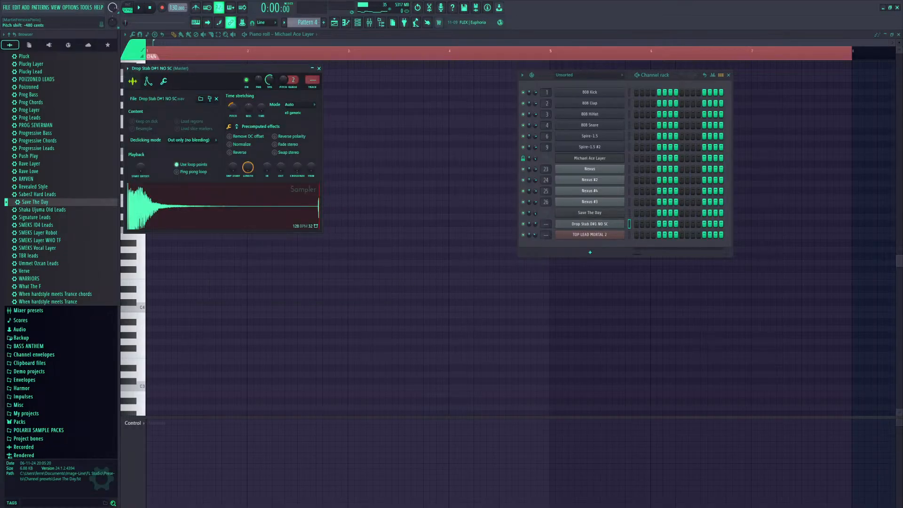
{"action": "left_click", "coordinate": [579, 212]}
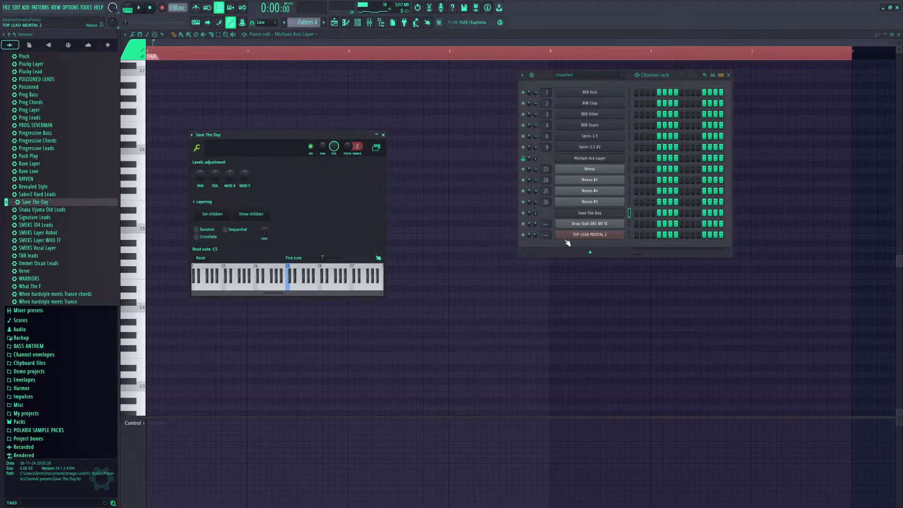
Check the Nexus system settings of TOP LEAD MORTAL 2, and audition the Save The Day layer with a test note
{"action": "left_click", "coordinate": [580, 235]}
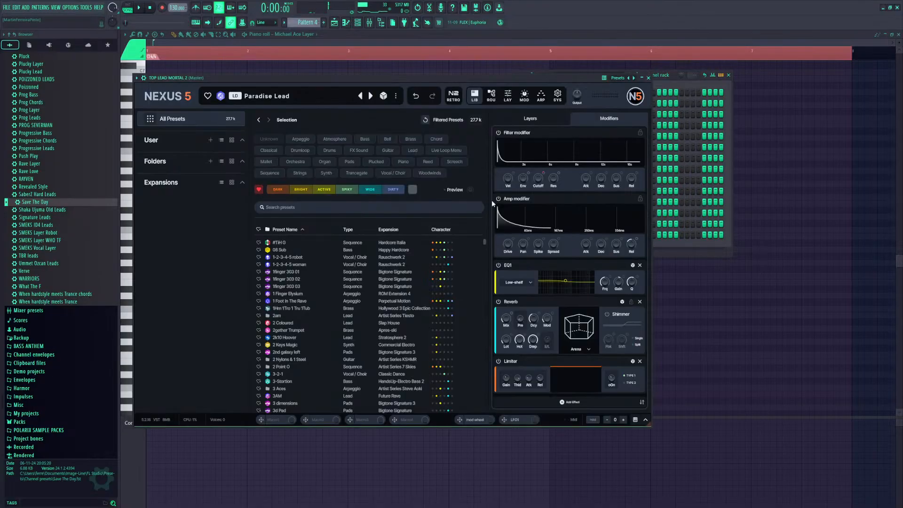
{"action": "left_click", "coordinate": [557, 95]}
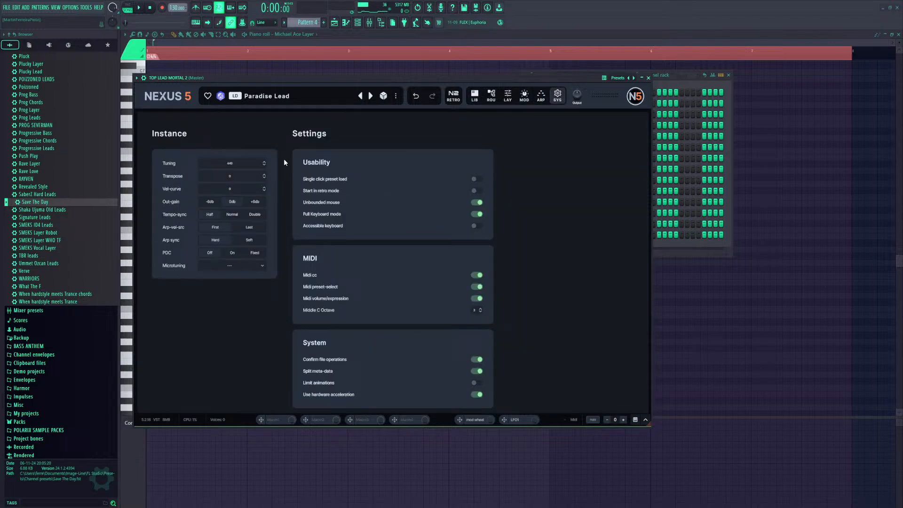
{"action": "left_click", "coordinate": [648, 78]}
{"action": "left_click", "coordinate": [574, 222]}
{"action": "left_click", "coordinate": [583, 212]}
{"action": "left_click", "coordinate": [303, 286]}
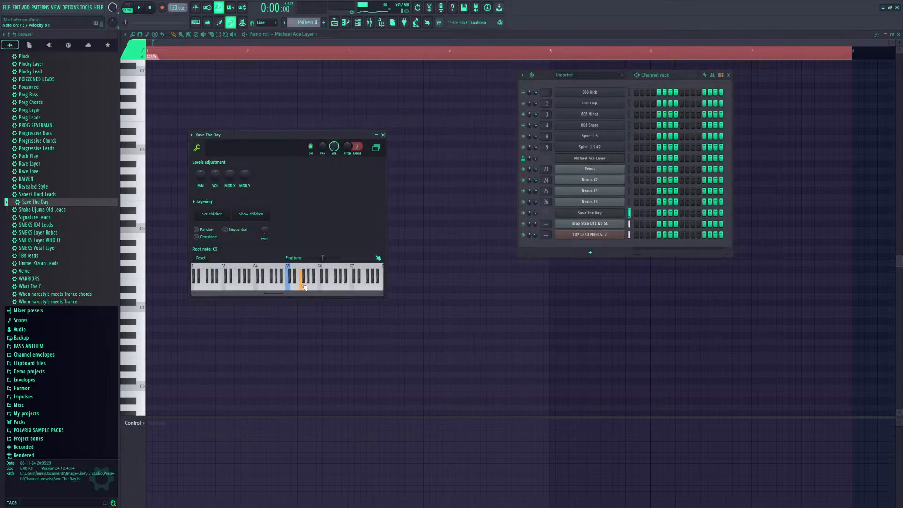
Lock the Save The Day layer's mute state and route its two child channels to free mixer tracks 29 and 30
{"action": "right_click", "coordinate": [524, 213]}
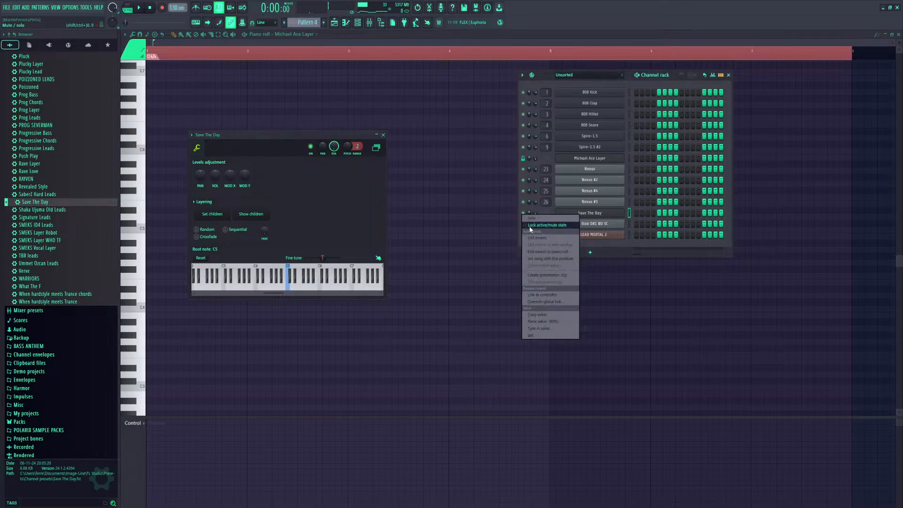
{"action": "left_click", "coordinate": [532, 226]}
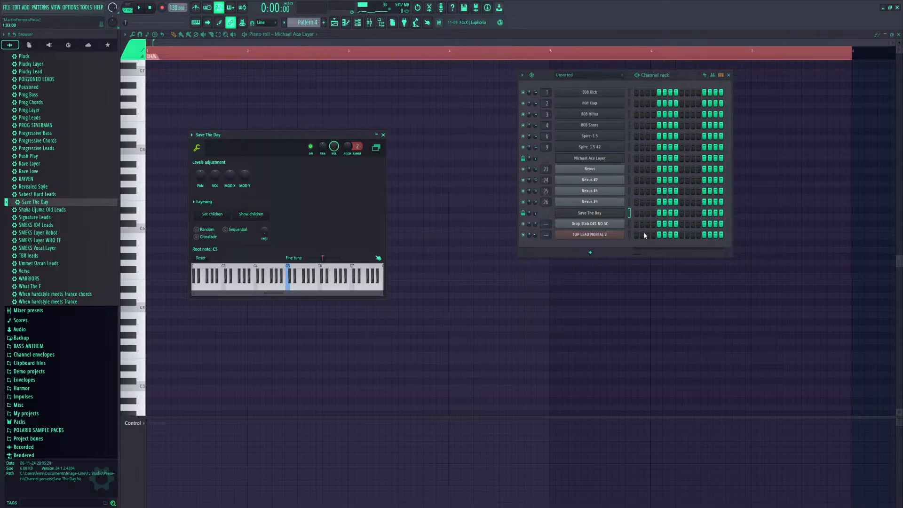
{"action": "left_click_drag", "start_coordinate": [629, 225], "coordinate": [633, 244]}
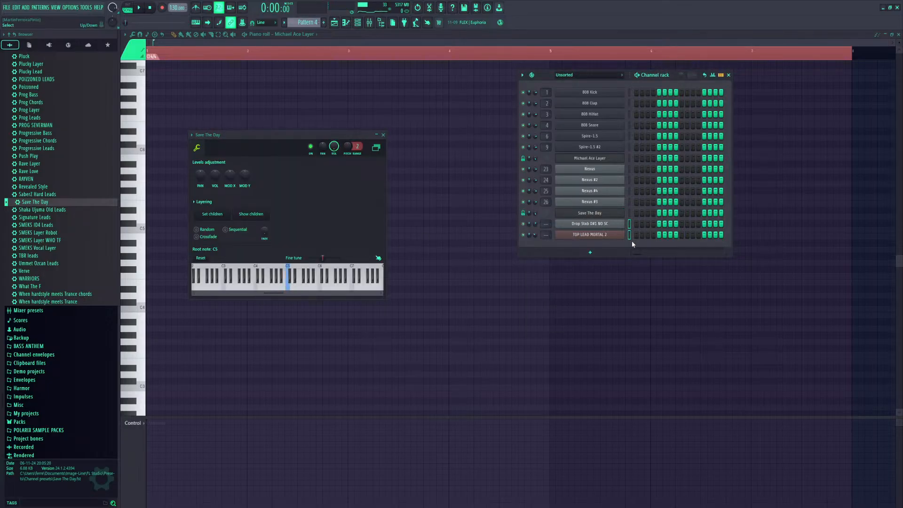
{"action": "key", "text": "ctrl+l"}
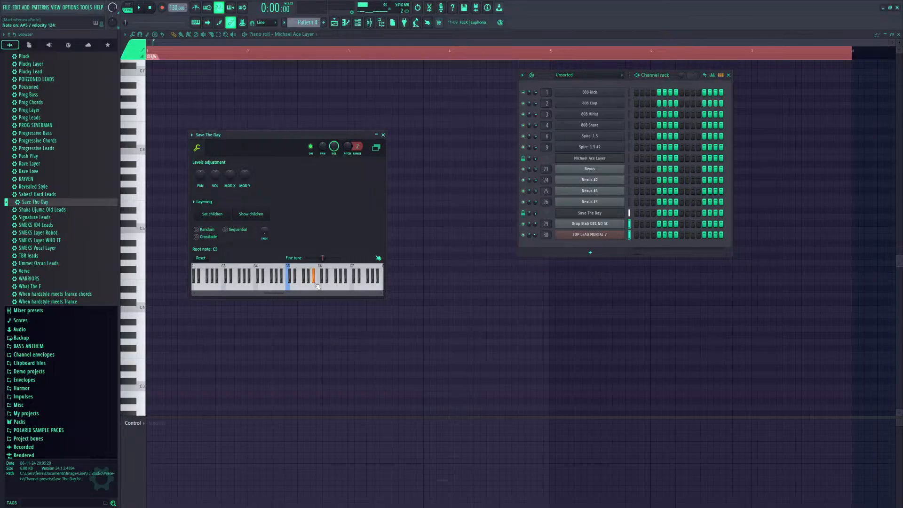
{"action": "left_click", "coordinate": [383, 135]}
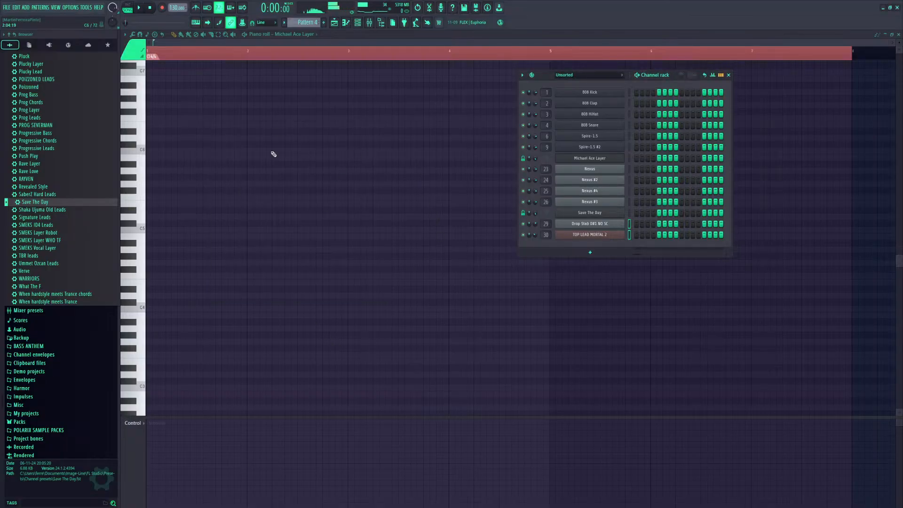
Switch the piano roll to Save The Day and place D5 at the start of bar 1 and G4 on beat two
{"action": "left_click", "coordinate": [150, 302]}
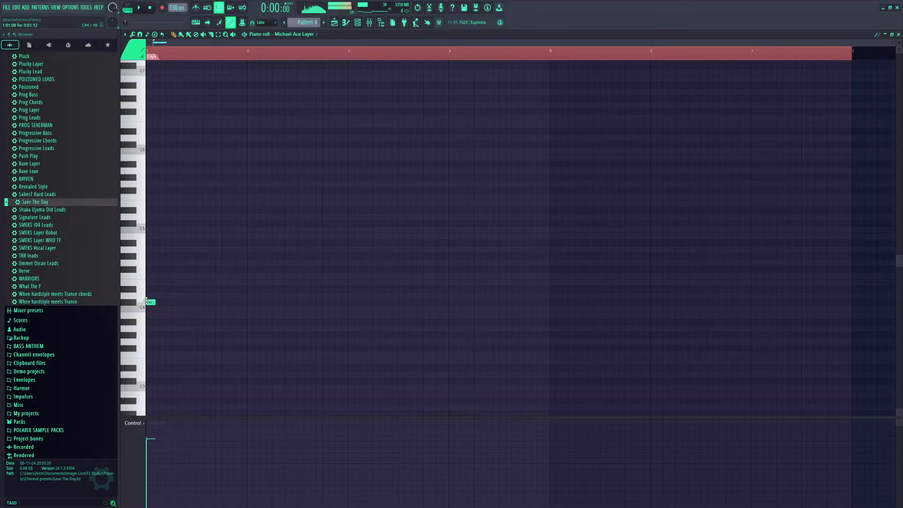
{"action": "right_click", "coordinate": [148, 302]}
{"action": "left_click", "coordinate": [294, 34]}
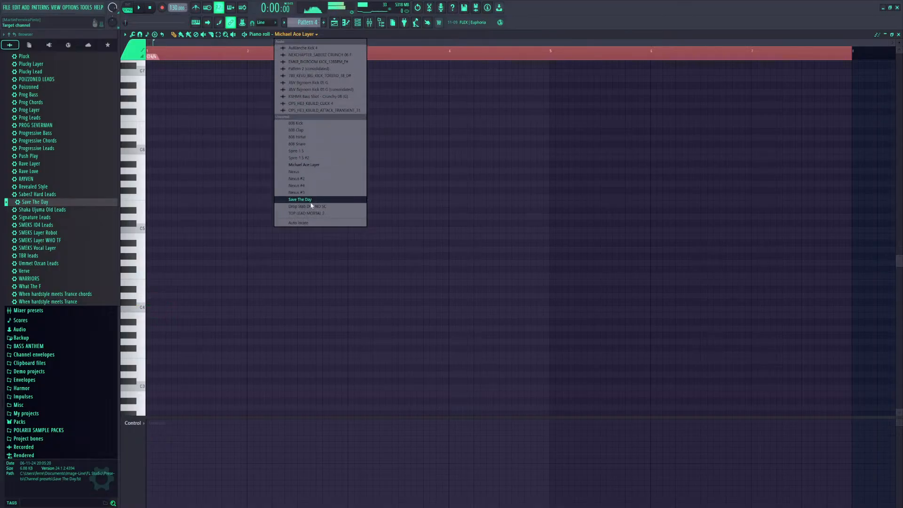
{"action": "left_click", "coordinate": [313, 204]}
{"action": "left_click_drag", "start_coordinate": [176, 216], "coordinate": [173, 265]}
Show the Save The Day layer's settings and play Pattern 4 to hear the two notes
{"action": "left_click", "coordinate": [357, 22]}
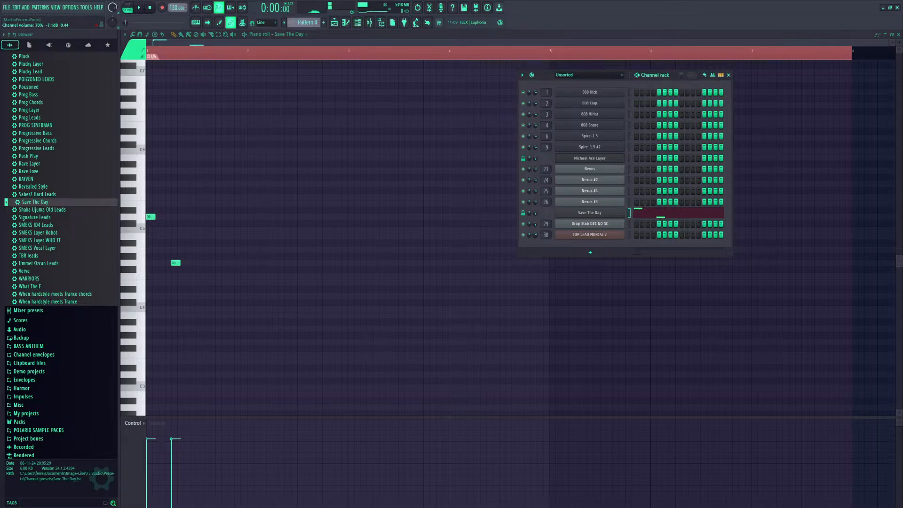
{"action": "left_click", "coordinate": [583, 213]}
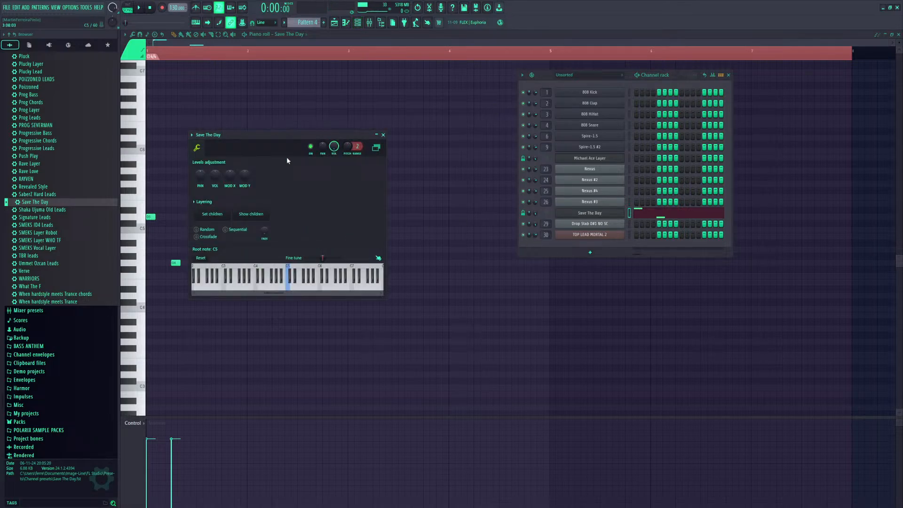
{"action": "left_click", "coordinate": [138, 6]}
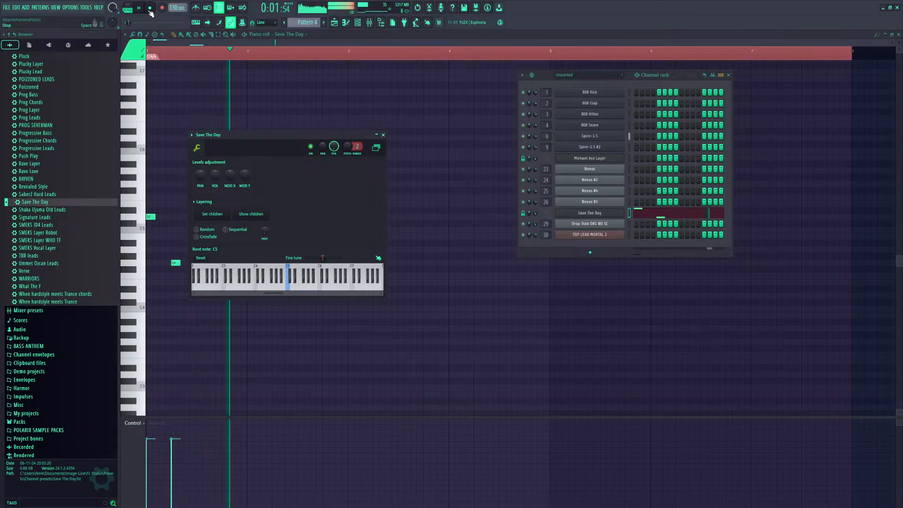
{"action": "left_click", "coordinate": [150, 7]}
Lengthen both Save The Day notes to two and a half steps and play the pattern
{"action": "key", "text": "ctrl+a"}
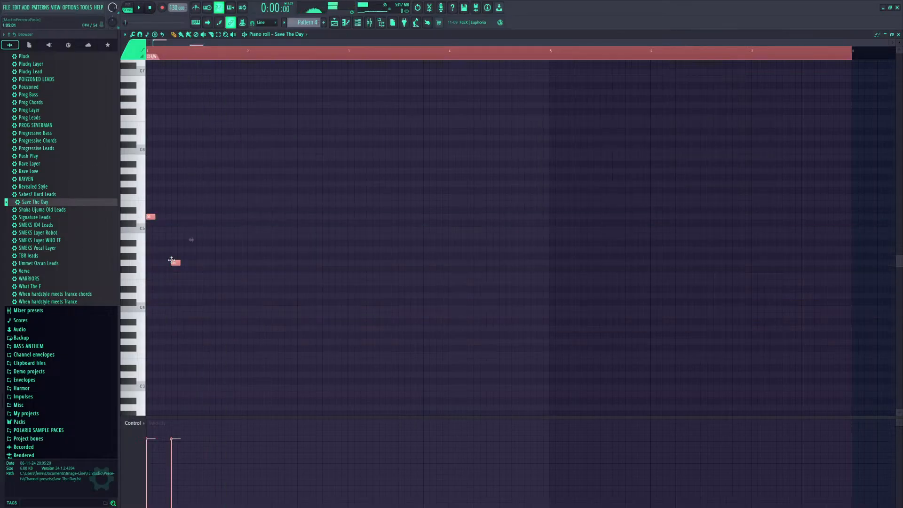
{"action": "left_click_drag", "start_coordinate": [157, 217], "coordinate": [163, 217]}
{"action": "left_click", "coordinate": [204, 216], "text": "ctrl"}
{"action": "key", "text": "space"}
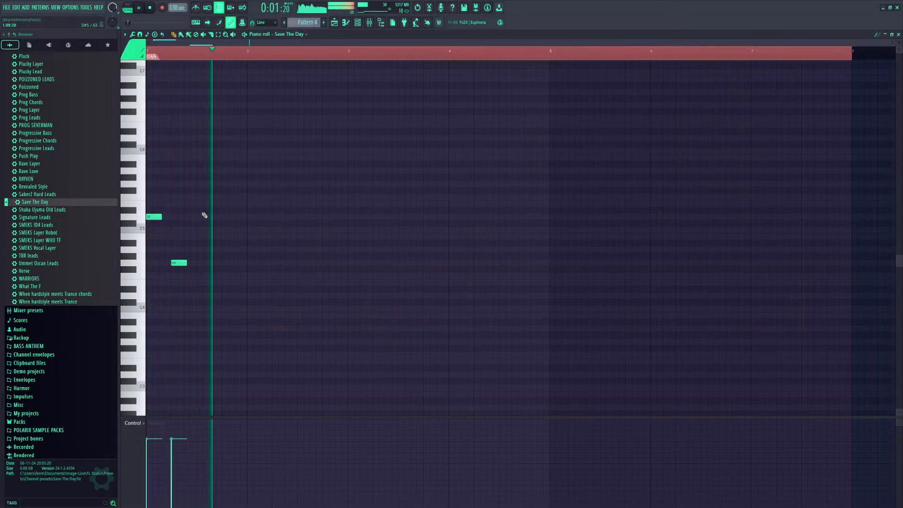
{"action": "key", "text": "space"}
Shorten both notes to two steps with 1/4 step snapping, listen to them, and restore Line snapping
{"action": "key", "text": "ctrl+a"}
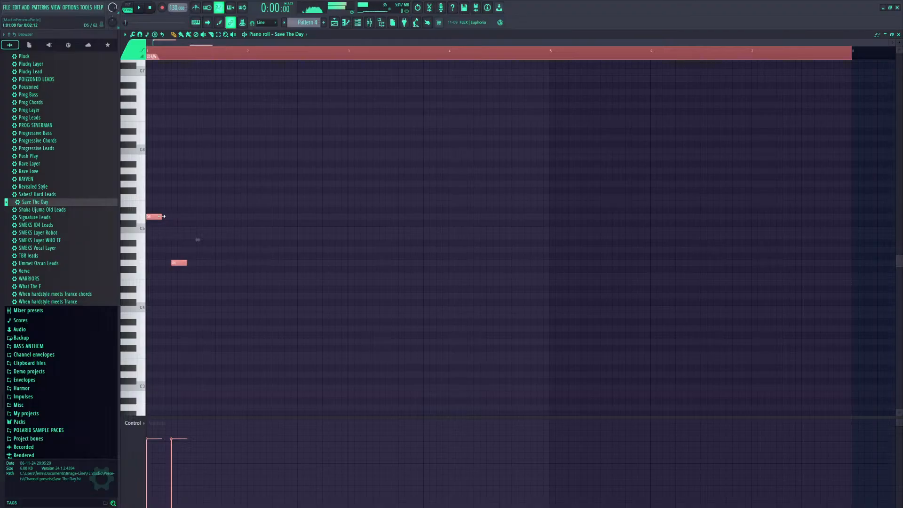
{"action": "left_click", "coordinate": [266, 23]}
{"action": "left_click", "coordinate": [267, 61]}
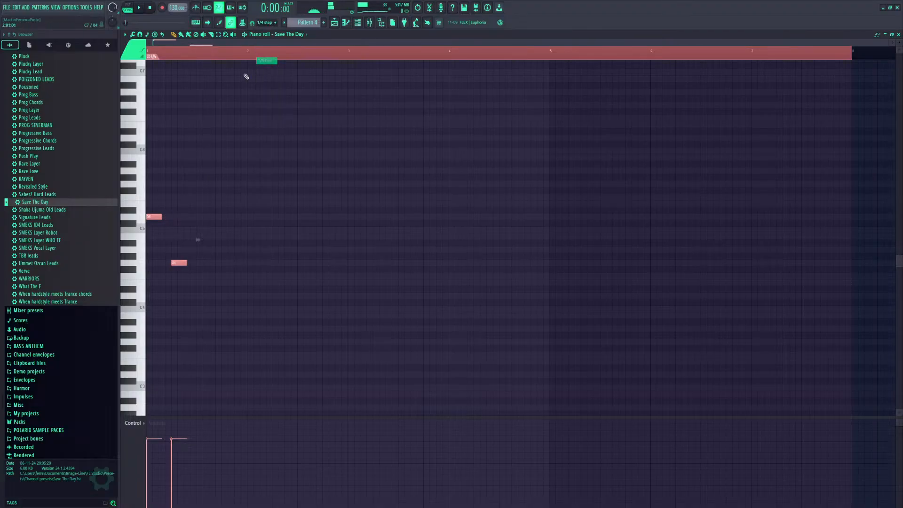
{"action": "left_click_drag", "start_coordinate": [161, 217], "coordinate": [158, 216]}
{"action": "key", "text": "space"}
{"action": "key", "text": "ctrl+d"}
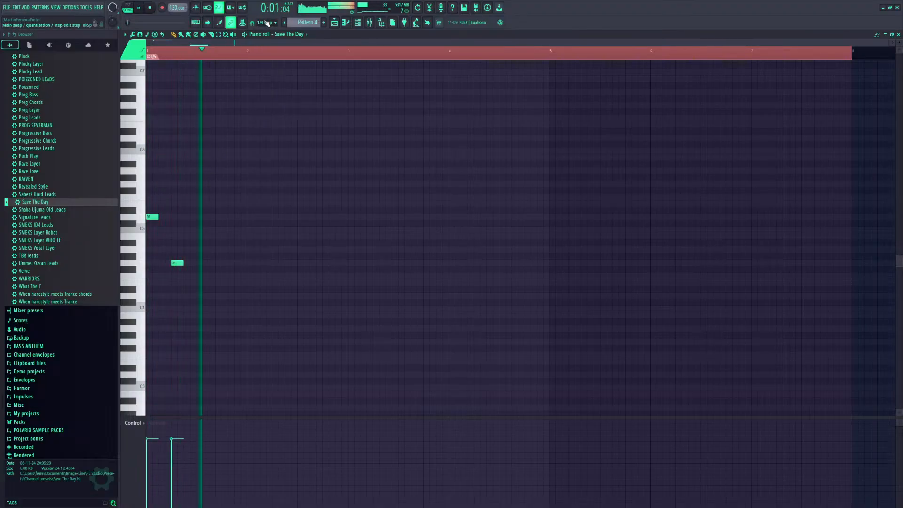
{"action": "left_click", "coordinate": [266, 23]}
{"action": "left_click", "coordinate": [260, 32]}
{"action": "key", "text": "space"}
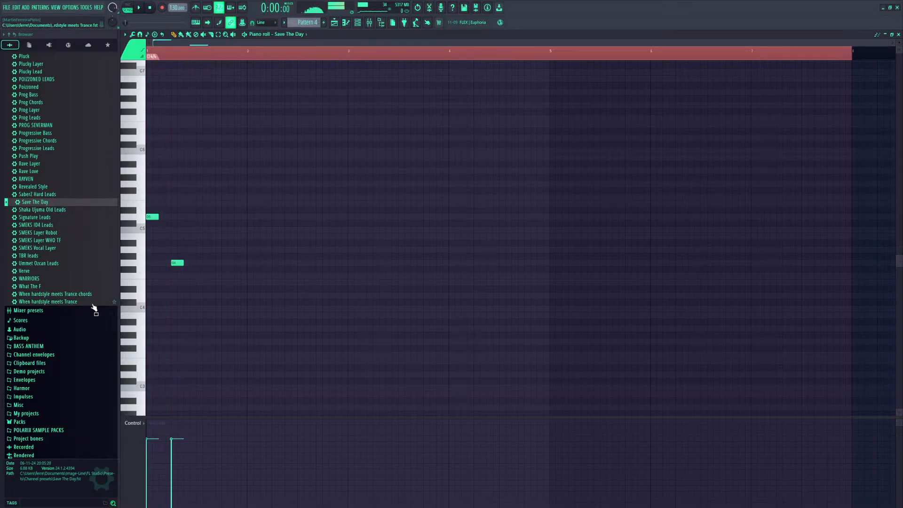
Browse the layered channel presets and compare the SMEKS ID4 Leads, Layer Robot, Layer WHO TF and Vocal Layer entries
{"action": "scroll", "coordinate": [70, 325], "scroll_direction": "up", "scroll_amount": 5}
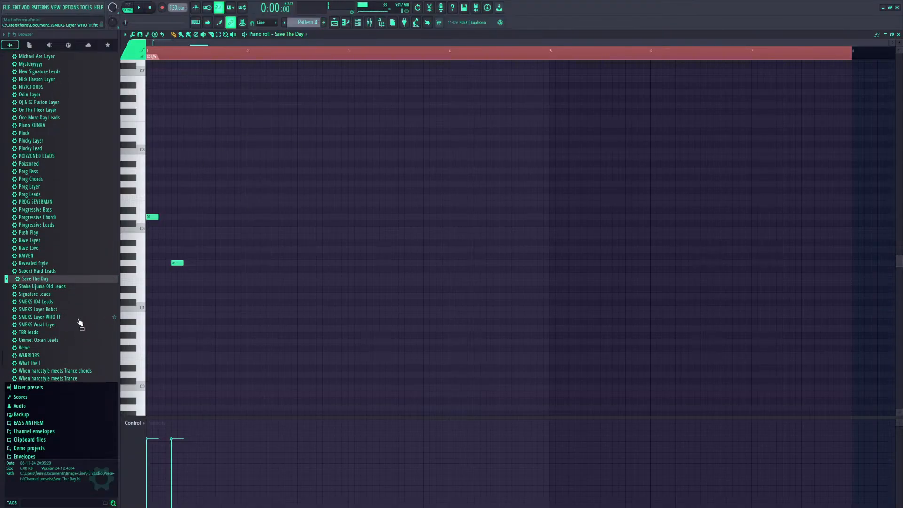
{"action": "scroll", "coordinate": [80, 323], "scroll_direction": "up", "scroll_amount": 5}
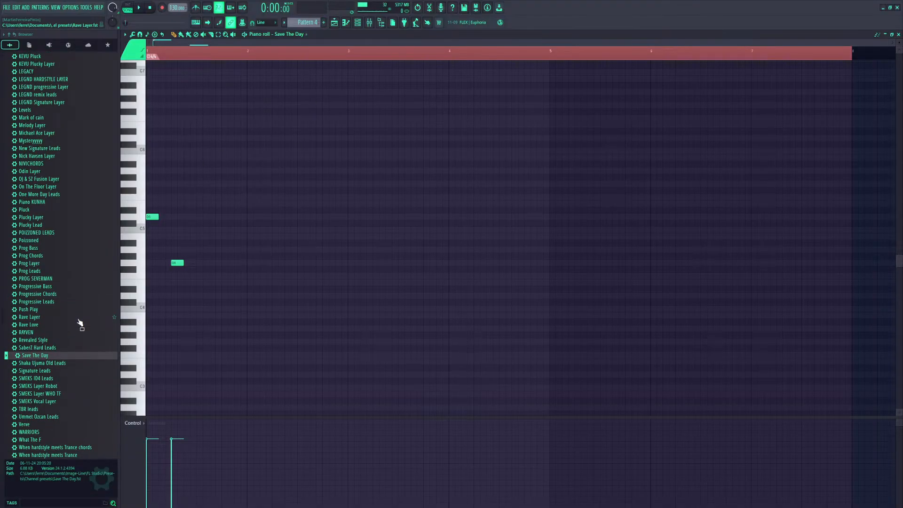
{"action": "scroll", "coordinate": [86, 373], "scroll_direction": "down", "scroll_amount": 10}
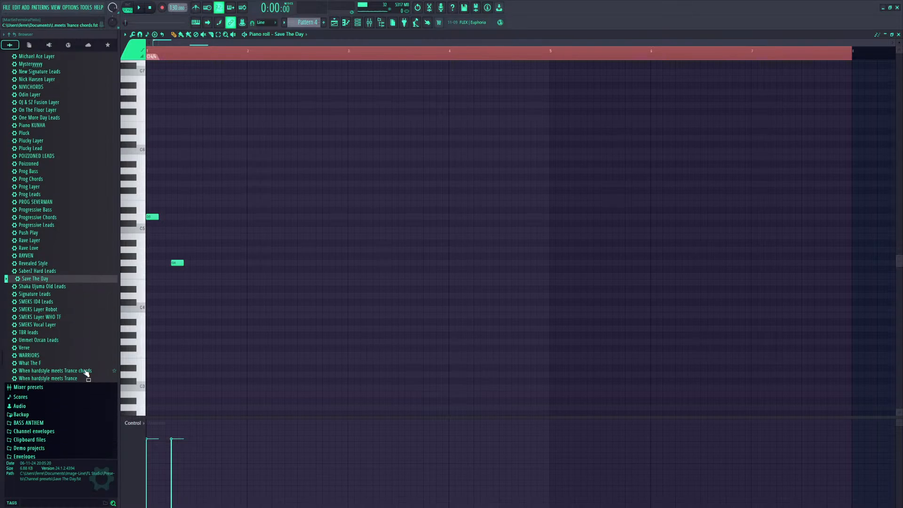
{"action": "scroll", "coordinate": [87, 372], "scroll_direction": "up", "scroll_amount": 10}
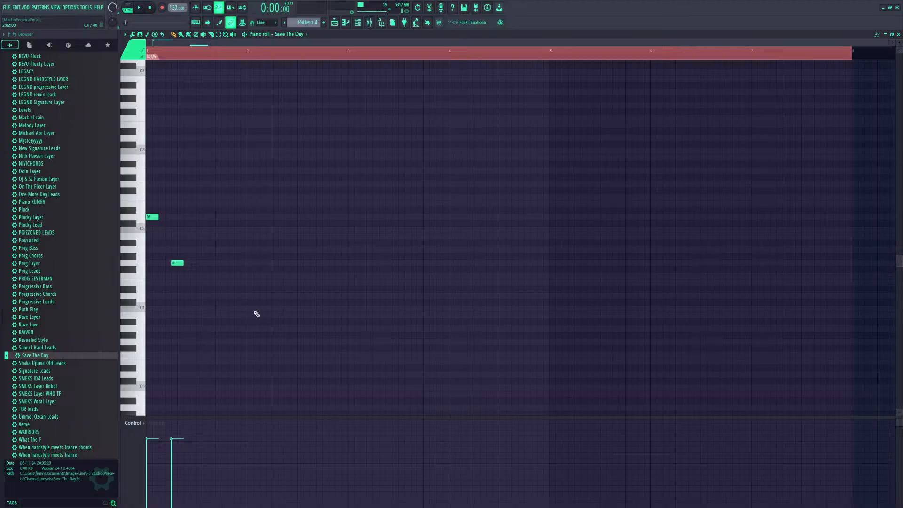
{"action": "left_click", "coordinate": [36, 372]}
{"action": "left_click", "coordinate": [37, 378]}
{"action": "left_click", "coordinate": [39, 386]}
{"action": "left_click", "coordinate": [46, 395]}
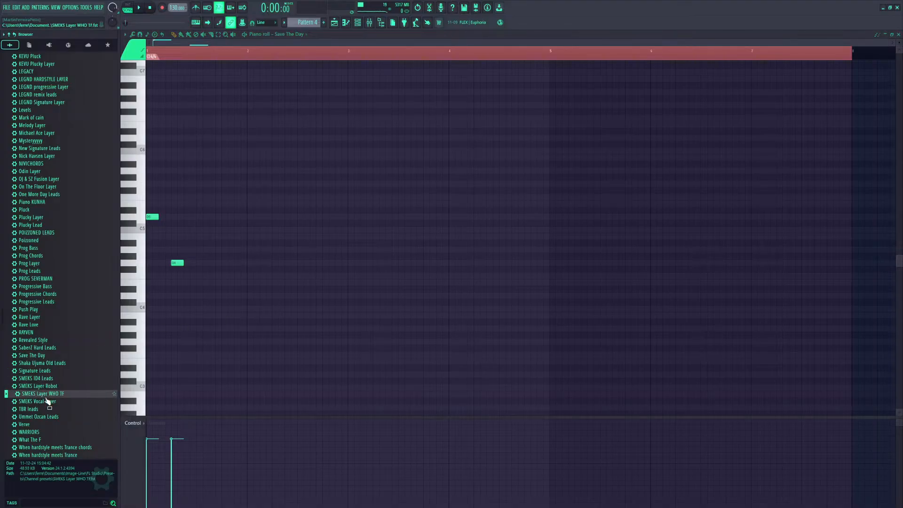
{"action": "left_click", "coordinate": [47, 400]}
{"action": "left_click", "coordinate": [52, 394]}
{"action": "left_click", "coordinate": [51, 386]}
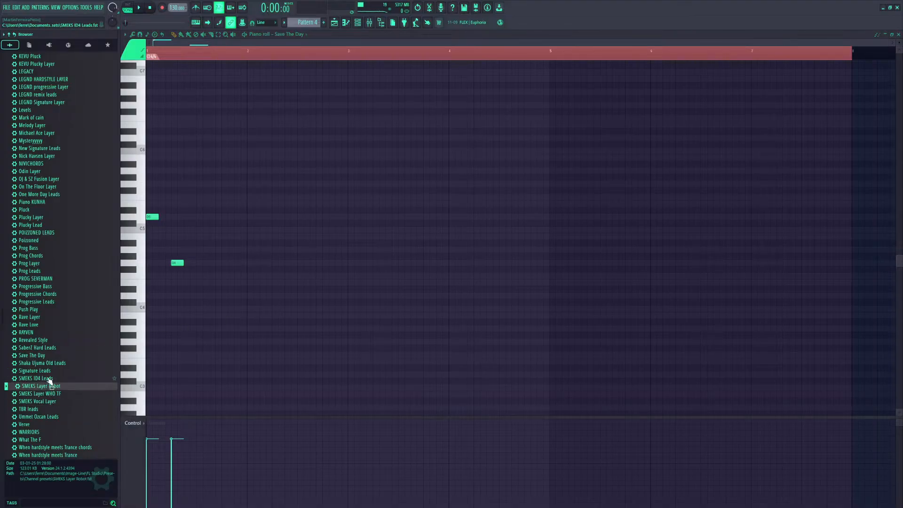
{"action": "left_click", "coordinate": [50, 379]}
{"action": "left_click", "coordinate": [50, 388]}
{"action": "left_click", "coordinate": [50, 395]}
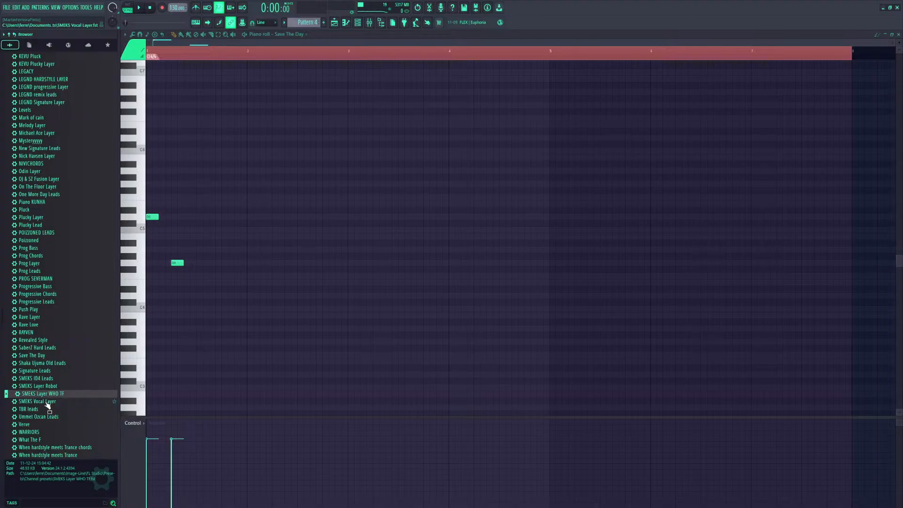
{"action": "left_click", "coordinate": [47, 401]}
{"action": "left_click", "coordinate": [46, 394]}
{"action": "left_click", "coordinate": [46, 386]}
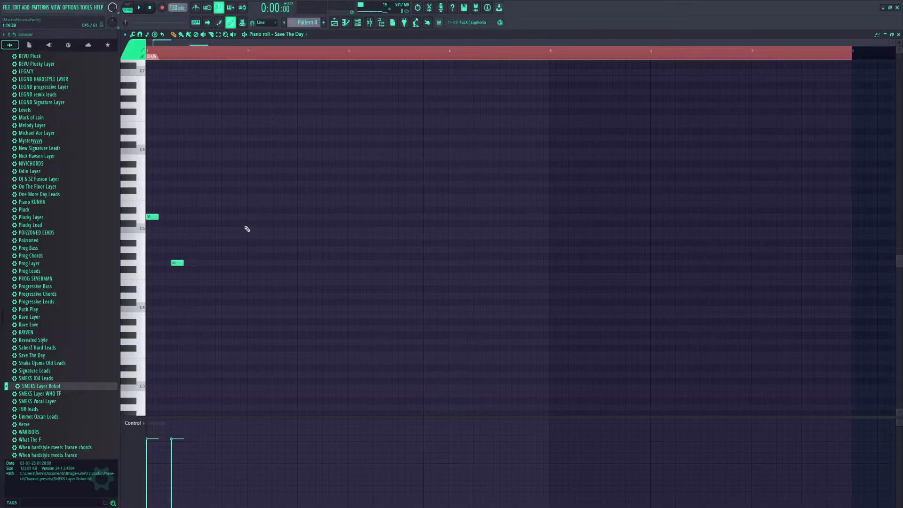
Add D5 notes on steps 9 and 11 of bar 1, shorten all four notes to one step and play the pattern
{"action": "left_click", "coordinate": [200, 217]}
{"action": "left_click", "coordinate": [212, 216]}
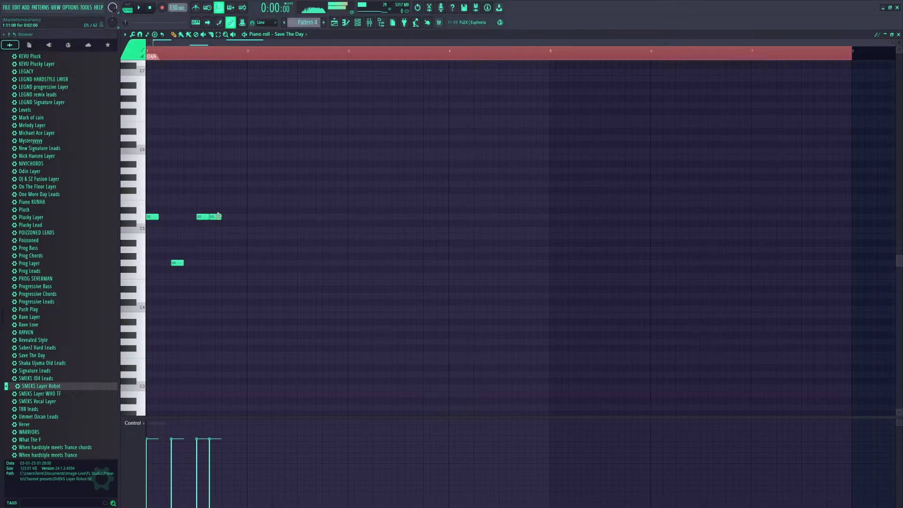
{"action": "left_click_drag", "start_coordinate": [200, 217], "coordinate": [218, 217]}
{"action": "left_click", "coordinate": [207, 225]}
{"action": "left_click_drag", "start_coordinate": [145, 212], "coordinate": [107, 243]}
{"action": "key", "text": "space"}
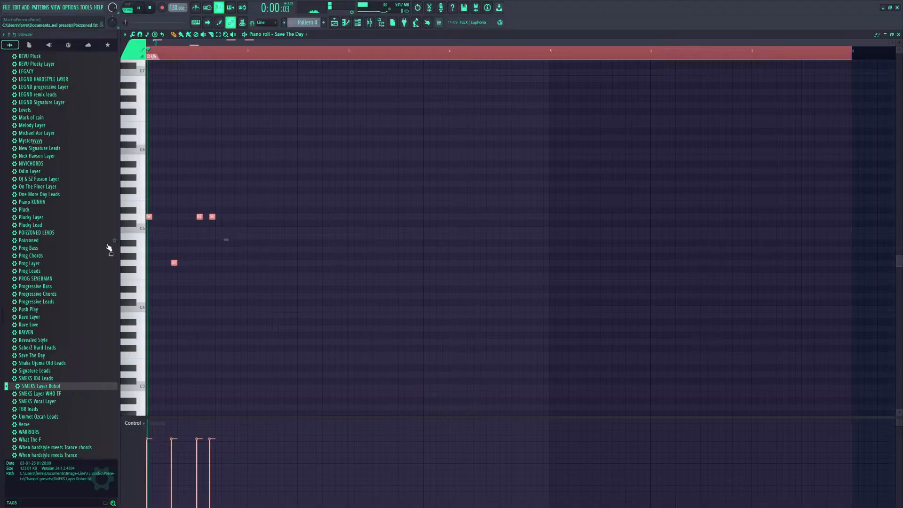
{"action": "left_click", "coordinate": [211, 326], "text": "ctrl"}
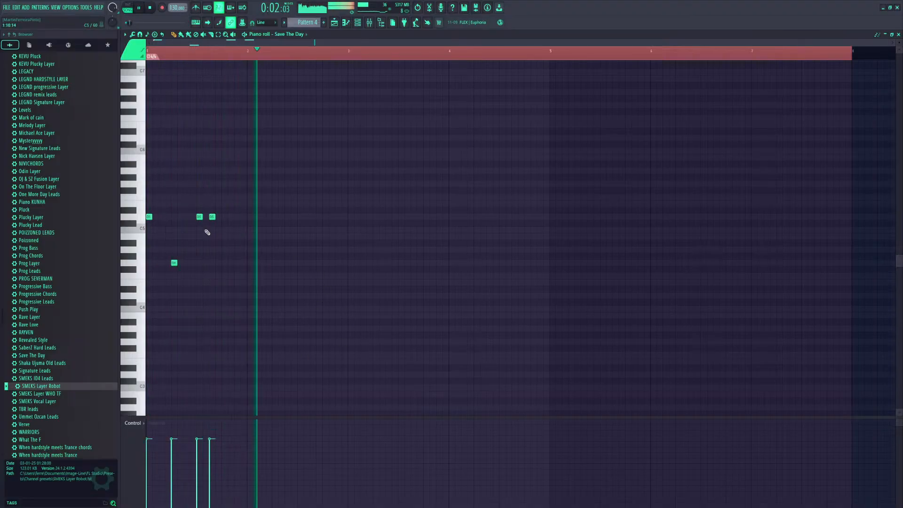
{"action": "key", "text": "space"}
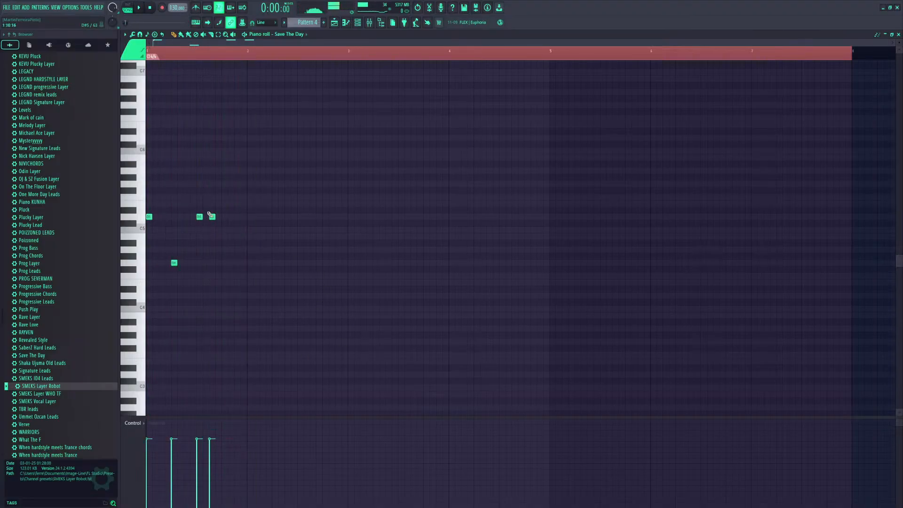
Delete all four notes from the Save The Day part in Pattern 4
{"action": "right_click", "coordinate": [211, 216]}
{"action": "right_click", "coordinate": [200, 216]}
{"action": "right_click", "coordinate": [174, 263]}
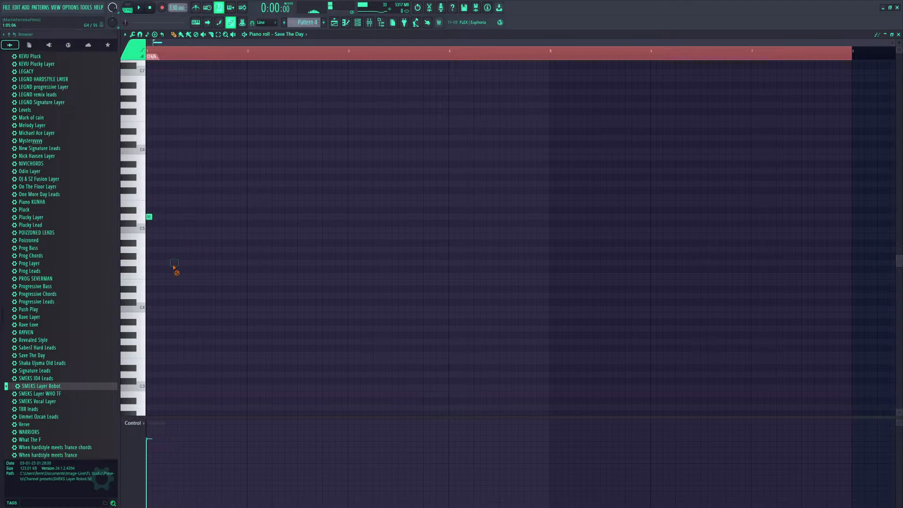
{"action": "right_click", "coordinate": [150, 217]}
Place one-step G5 notes on steps 1, 3, 4 and 7 of bar 1 and a D6 on step 5
{"action": "left_click", "coordinate": [149, 172]}
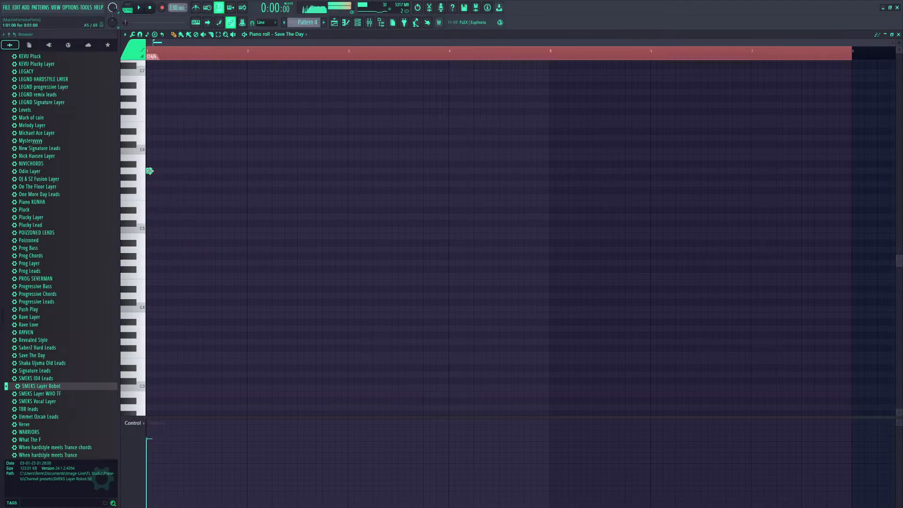
{"action": "left_click_drag", "start_coordinate": [149, 171], "coordinate": [148, 182]}
{"action": "left_click", "coordinate": [161, 184]}
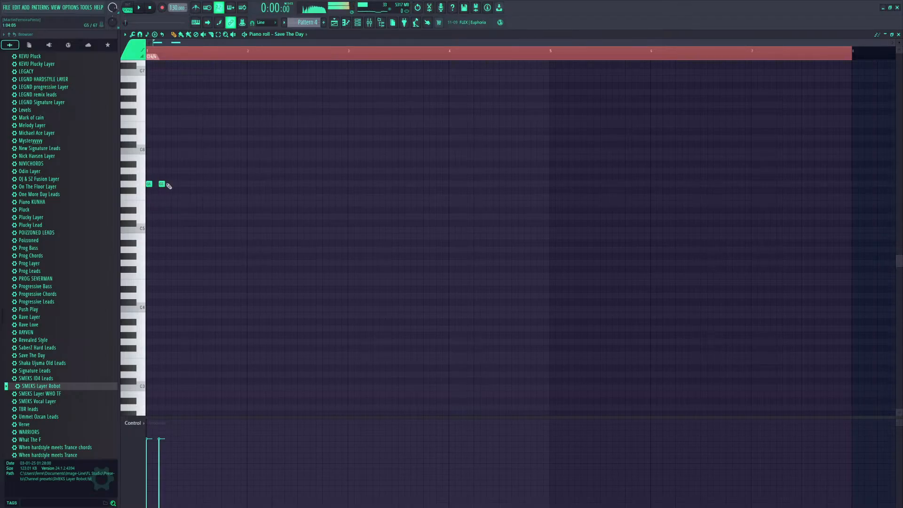
{"action": "left_click", "coordinate": [168, 184]}
{"action": "left_click", "coordinate": [174, 150]}
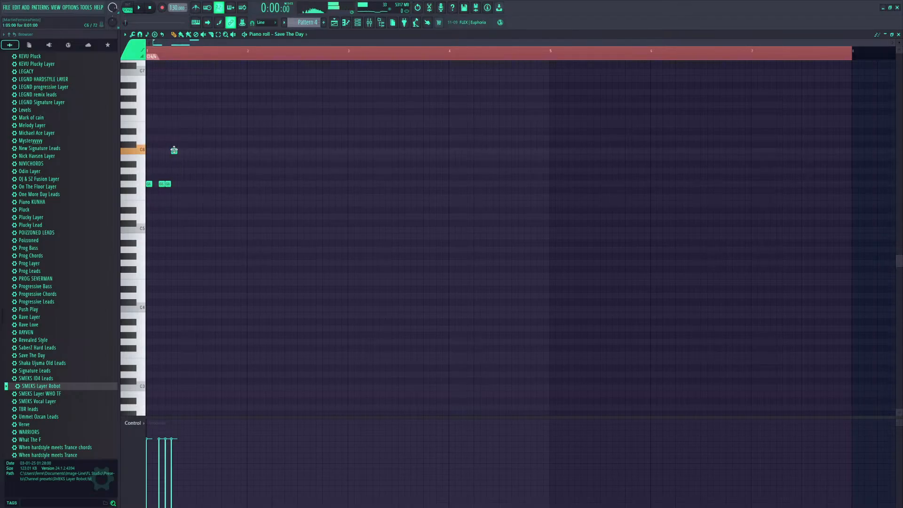
{"action": "left_click_drag", "start_coordinate": [174, 150], "coordinate": [186, 192]}
{"action": "left_click", "coordinate": [187, 164]}
Transpose the five notes down an octave and play the pattern
{"action": "key", "text": "ctrl+Down"}
{"action": "key", "text": "space"}
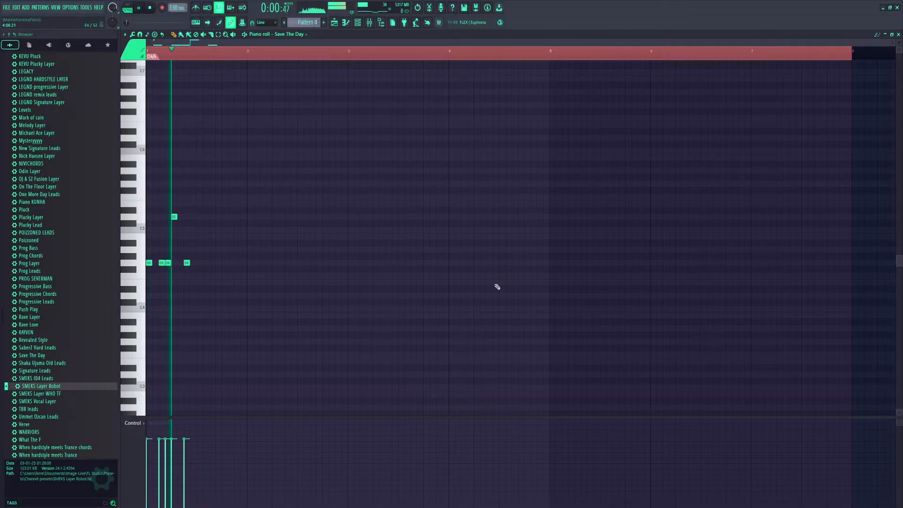
{"action": "key", "text": "space"}
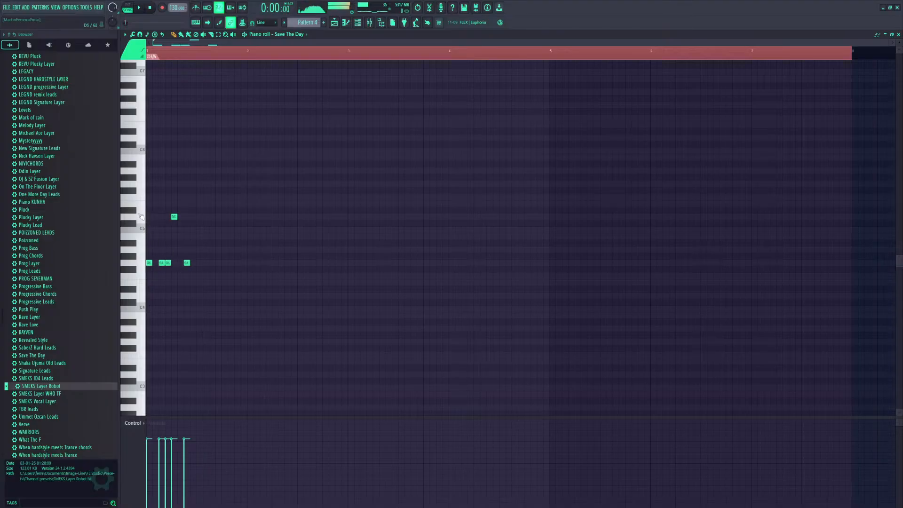
Shorten the two notes on steps 3 and 4 to about half a step with 1/4 step snapping, play them, and restore Line snapping
{"action": "left_click_drag", "start_coordinate": [157, 259], "coordinate": [171, 270]}
{"action": "left_click", "coordinate": [270, 23]}
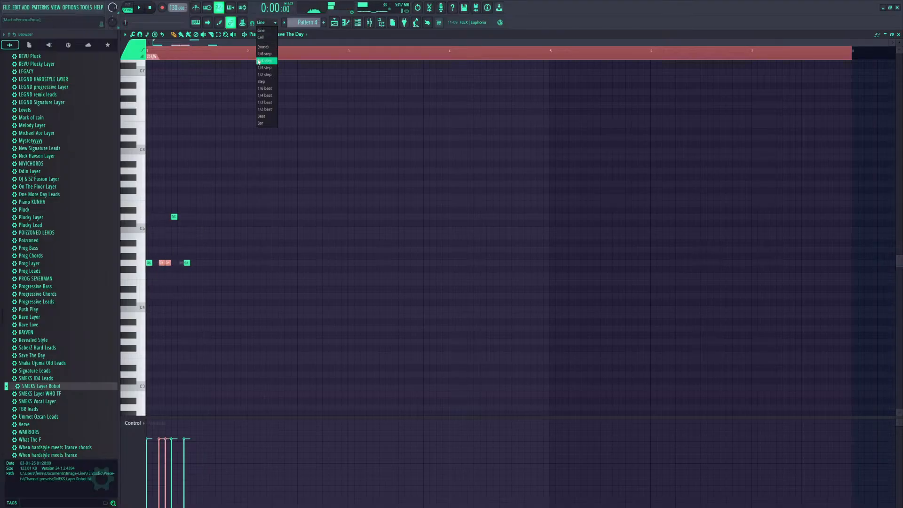
{"action": "left_click", "coordinate": [267, 61]}
{"action": "key", "text": "space"}
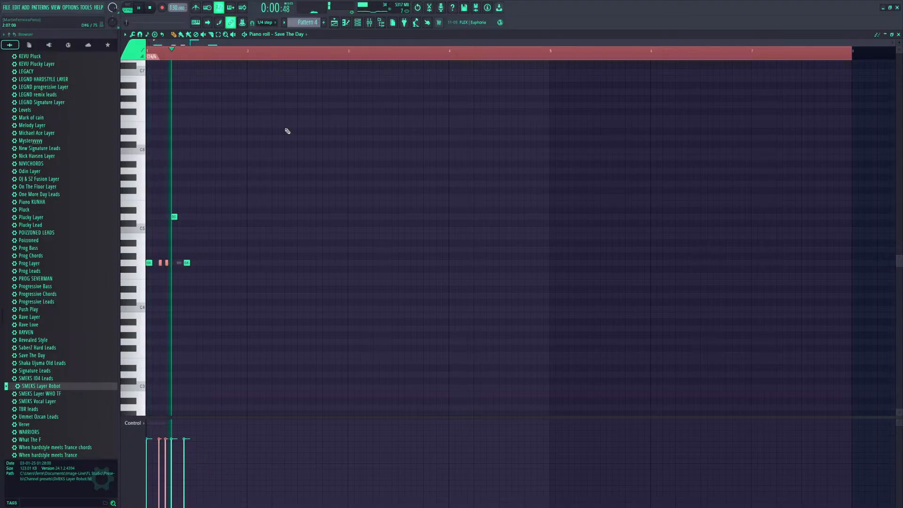
{"action": "left_click", "coordinate": [267, 24]}
{"action": "left_click", "coordinate": [266, 31]}
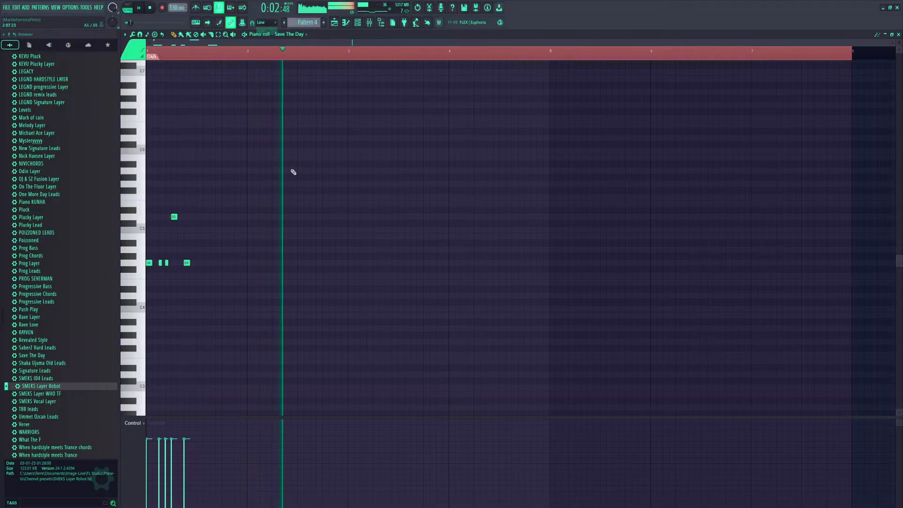
Transpose all the notes up an octave and listen to the pattern
{"action": "key", "text": "space"}
{"action": "key", "text": "ctrl+Up"}
{"action": "key", "text": "space"}
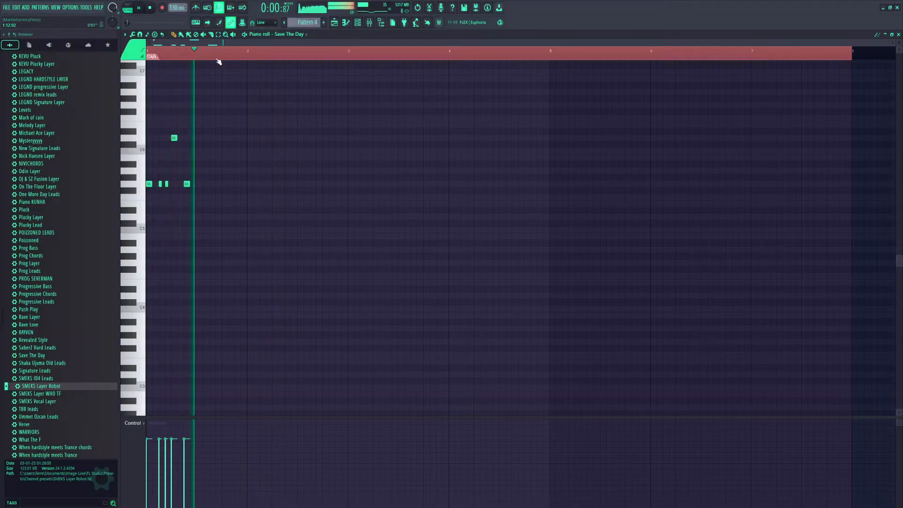
{"action": "key", "text": "space"}
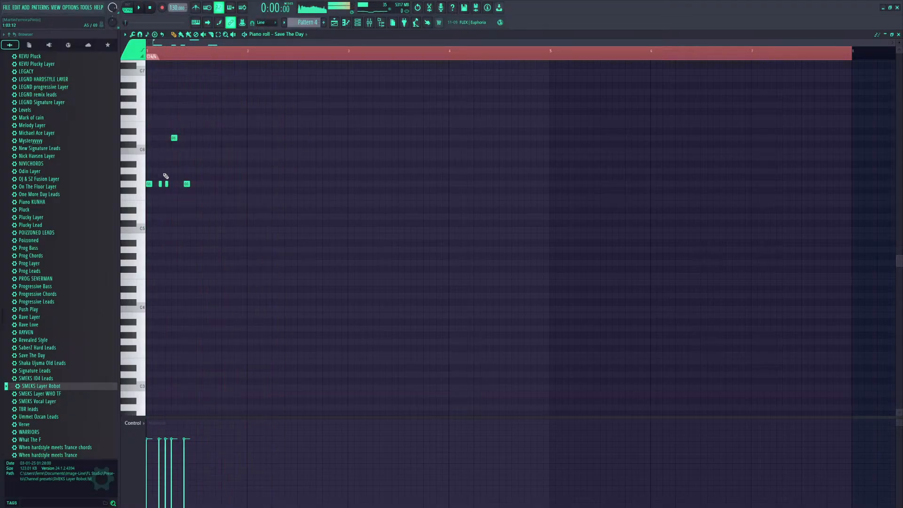
Delete the G5 note at the start of bar 1 and play the remaining four notes
{"action": "right_click", "coordinate": [149, 184]}
{"action": "key", "text": "space"}
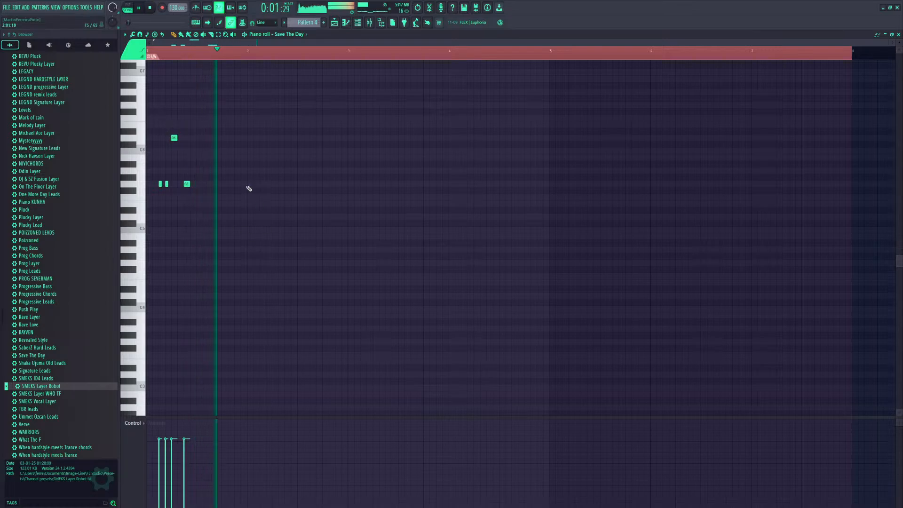
{"action": "key", "text": "space"}
Copy the four-note figure into the second half of bar 1 and duplicate the whole bar into bar 2
{"action": "left_click_drag", "start_coordinate": [139, 137], "coordinate": [142, 215], "text": "ctrl"}
{"action": "left_click_drag", "start_coordinate": [167, 184], "coordinate": [217, 187], "text": "shift"}
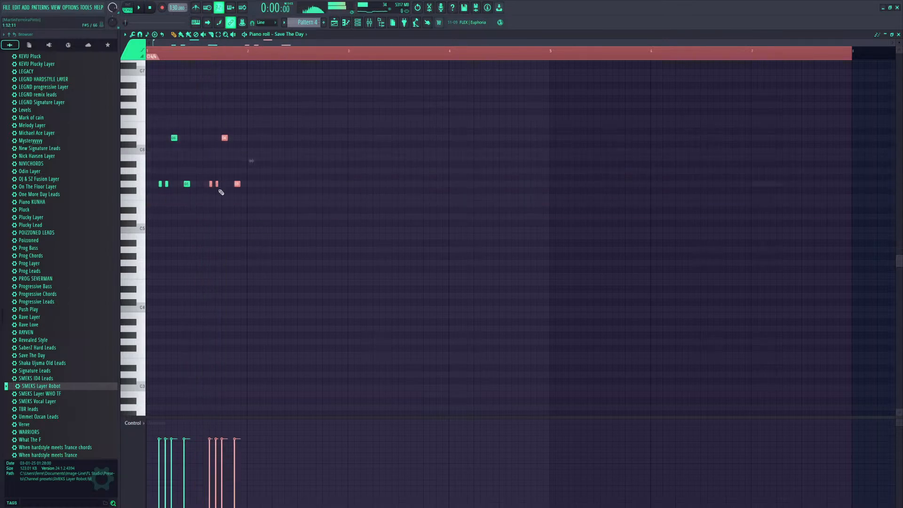
{"action": "left_click", "coordinate": [228, 206], "text": "ctrl"}
{"action": "left_click", "coordinate": [224, 138]}
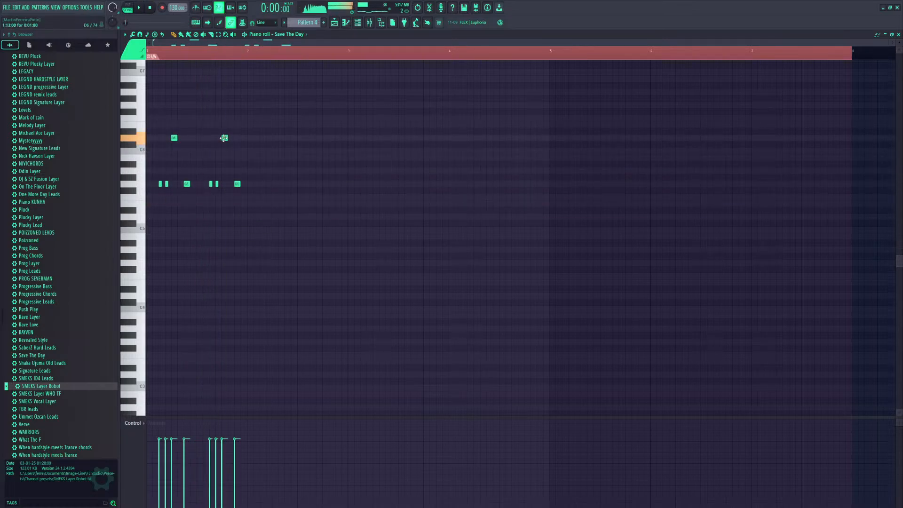
{"action": "left_click", "coordinate": [236, 152]}
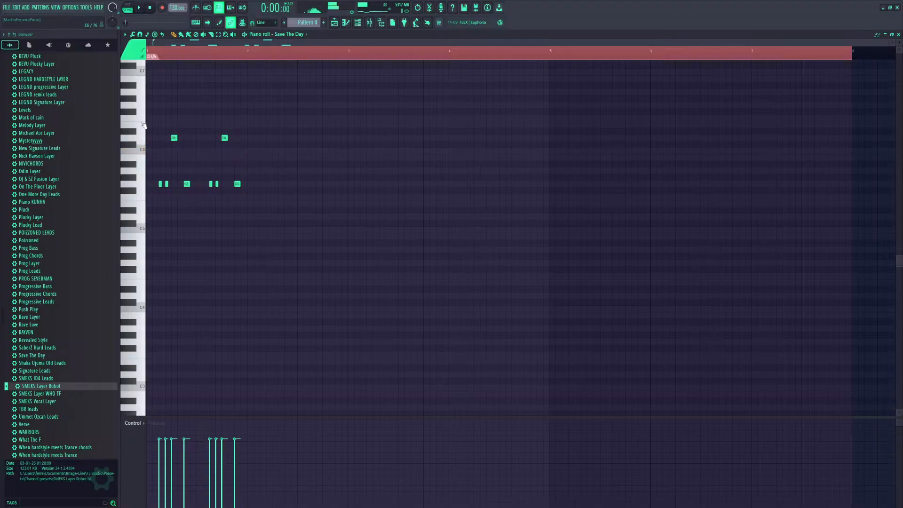
{"action": "left_click_drag", "start_coordinate": [143, 126], "coordinate": [143, 207]}
{"action": "key", "text": "ctrl+b"}
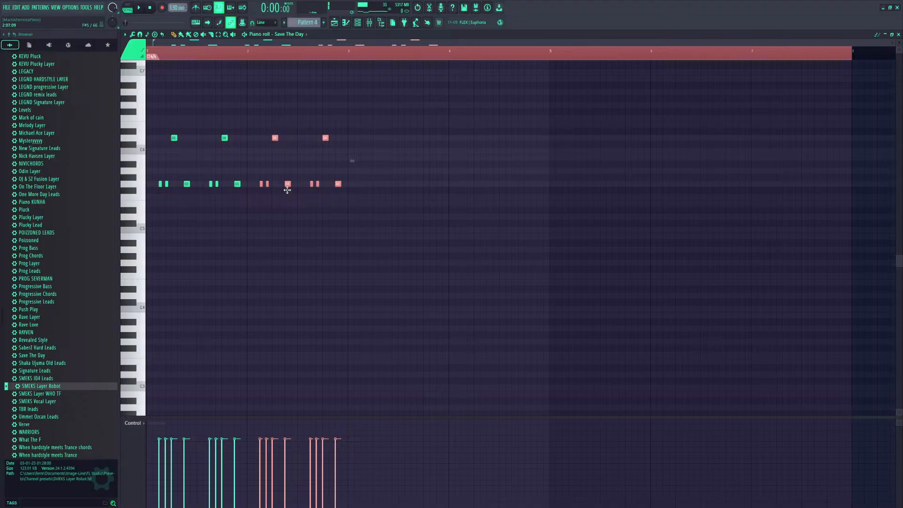
{"action": "key", "text": "ctrl+d"}
Rework the second half of bar 2 into D#6, A#5, C6 and D6 on steps 9, 11, 13 and 15, removing the copied G5 notes
{"action": "left_click", "coordinate": [299, 138]}
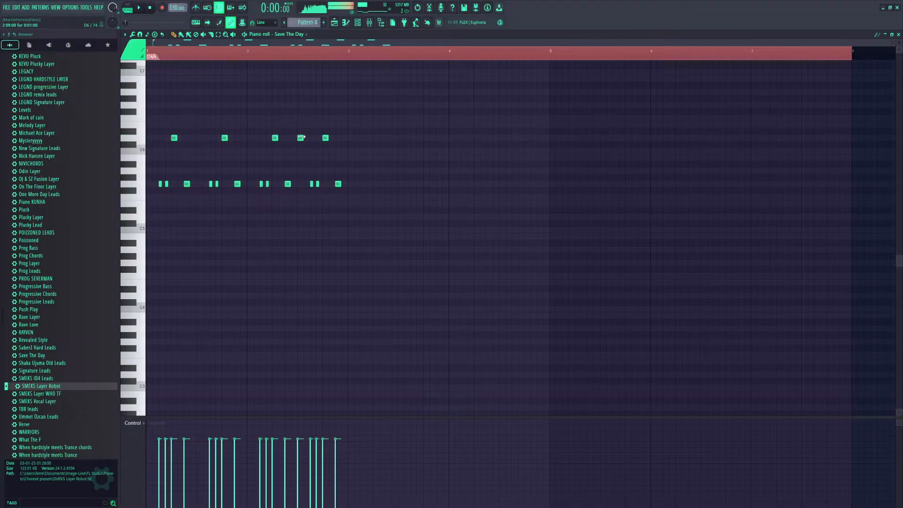
{"action": "left_click_drag", "start_coordinate": [299, 138], "coordinate": [300, 128]}
{"action": "left_click", "coordinate": [312, 164]}
{"action": "right_click", "coordinate": [312, 184]}
{"action": "right_click", "coordinate": [318, 184]}
{"action": "left_click", "coordinate": [323, 150]}
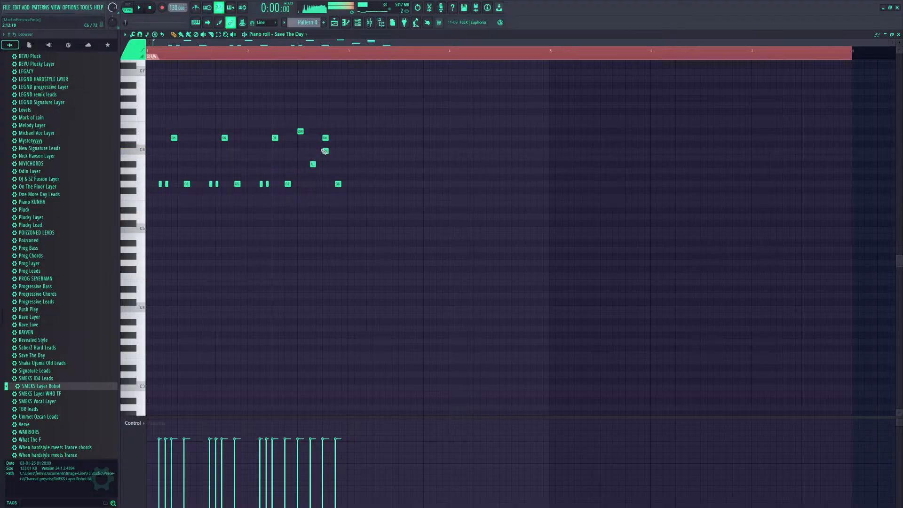
{"action": "left_click_drag", "start_coordinate": [326, 138], "coordinate": [334, 139]}
{"action": "key", "text": "space"}
{"action": "right_click", "coordinate": [338, 184]}
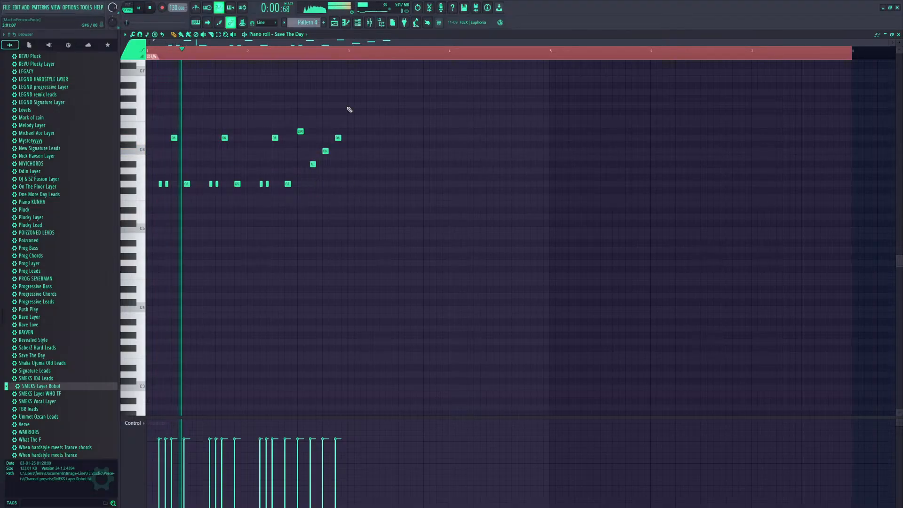
Replace the A#5 on step 11 of bar 2 with G5 and listen to the melody
{"action": "left_click", "coordinate": [313, 184]}
{"action": "right_click", "coordinate": [311, 165]}
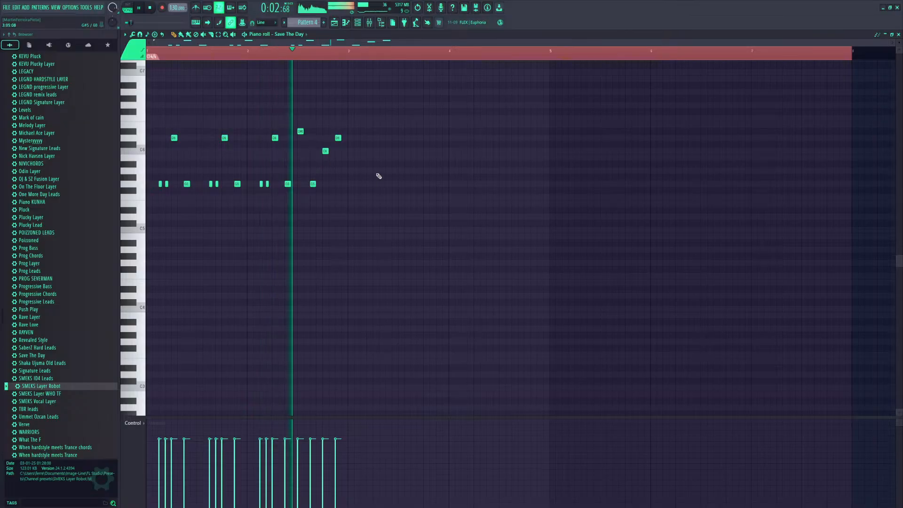
{"action": "key", "text": "space"}
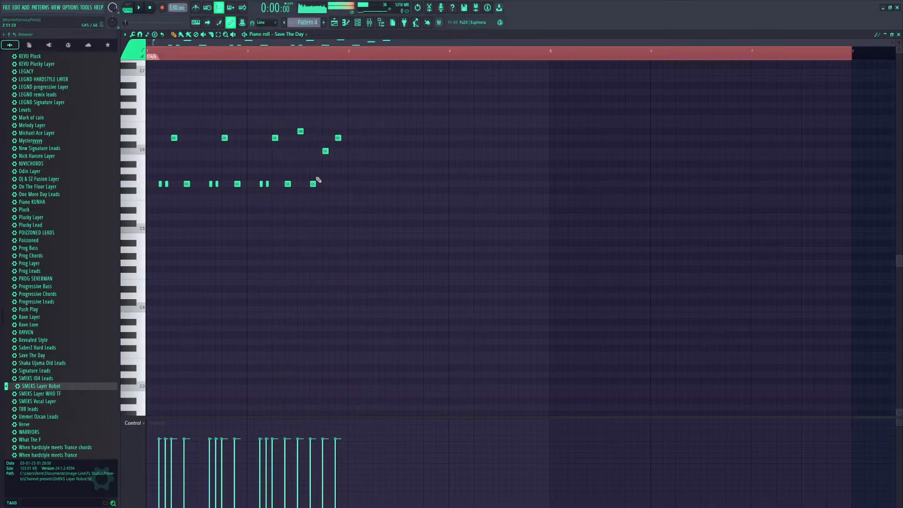
Compare the SMEKS layer presets in the browser, including Layer Robot, Layer WHO TF and Vocal Layer, as candidates for a layer
{"action": "left_click", "coordinate": [357, 23]}
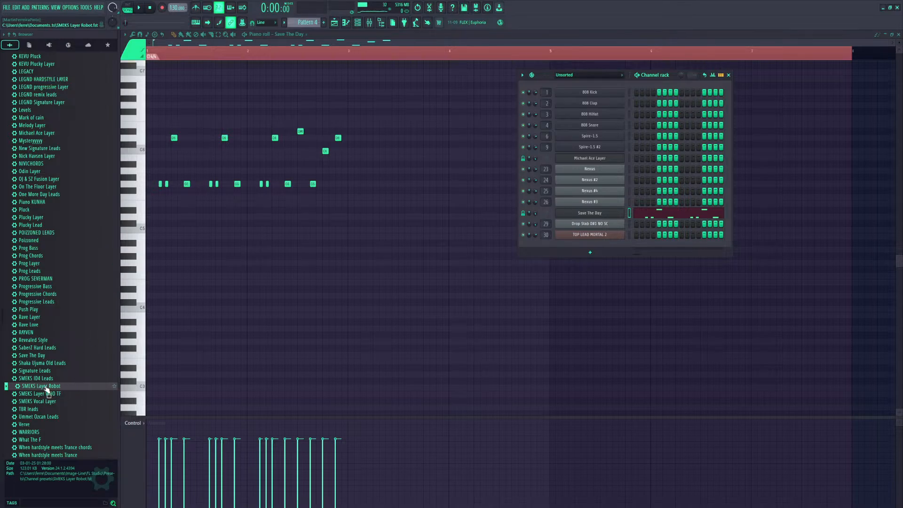
{"action": "left_click", "coordinate": [49, 401]}
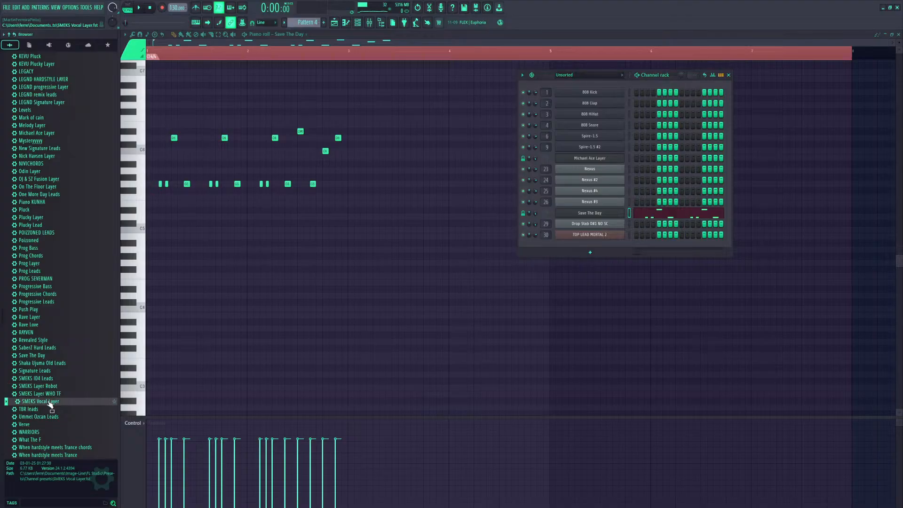
{"action": "left_click", "coordinate": [50, 394]}
{"action": "left_click", "coordinate": [49, 387]}
{"action": "left_click", "coordinate": [50, 379]}
{"action": "left_click", "coordinate": [55, 389]}
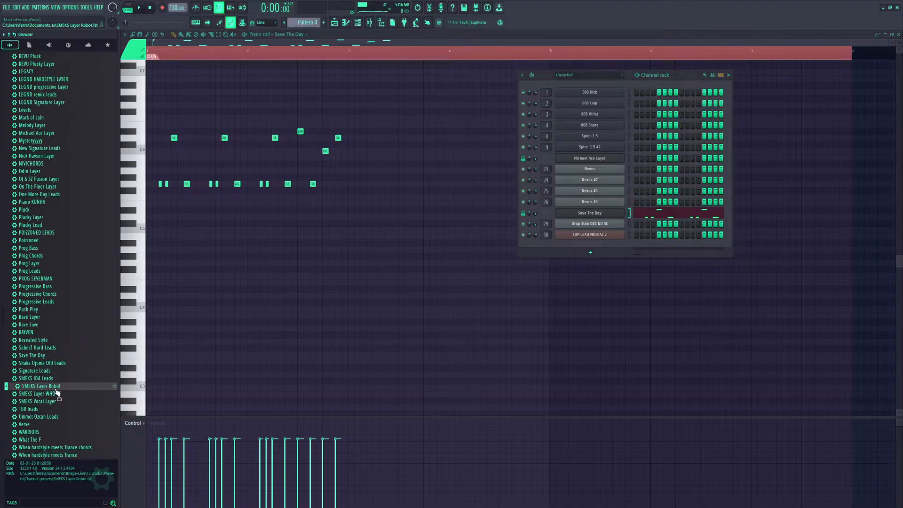
{"action": "key", "text": "Down"}
{"action": "key", "text": "Down"}
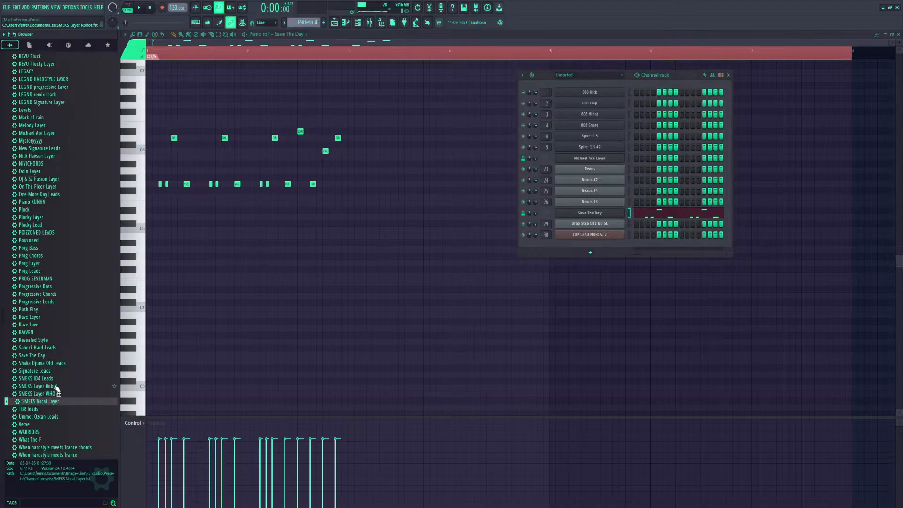
Add the KEVU PARTY layer preset to the channel rack below TOP LEAD MORTAL 2
{"action": "scroll", "coordinate": [61, 381], "scroll_direction": "up", "scroll_amount": 5}
{"action": "scroll", "coordinate": [79, 347], "scroll_direction": "up", "scroll_amount": 5}
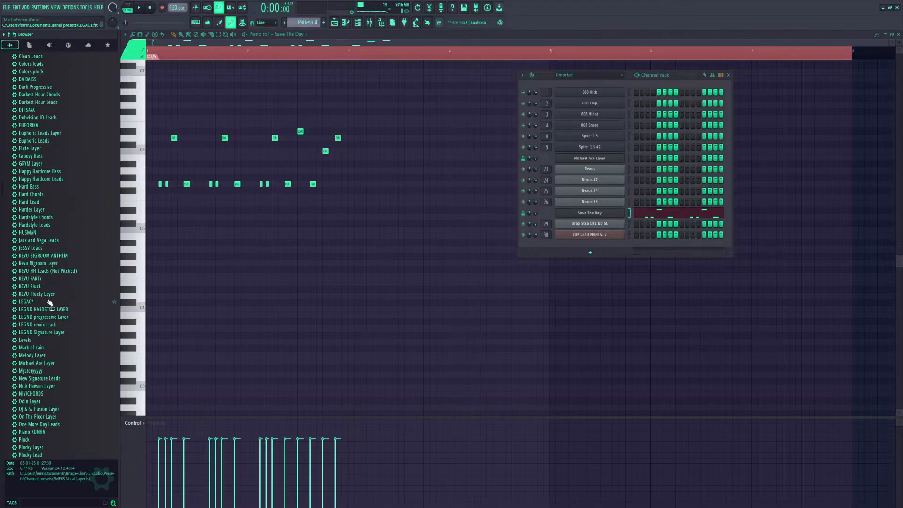
{"action": "left_click_drag", "start_coordinate": [37, 279], "coordinate": [596, 249]}
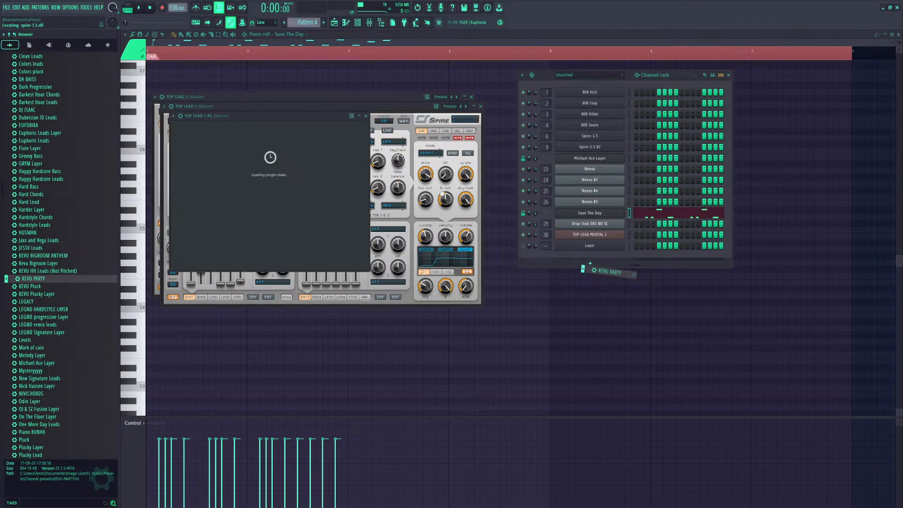
Open the Smeks Sounds Vol.2 folder of the SMEKS SAMPLE PACK within Sample Packs
{"action": "scroll", "coordinate": [38, 345], "scroll_direction": "down", "scroll_amount": 10}
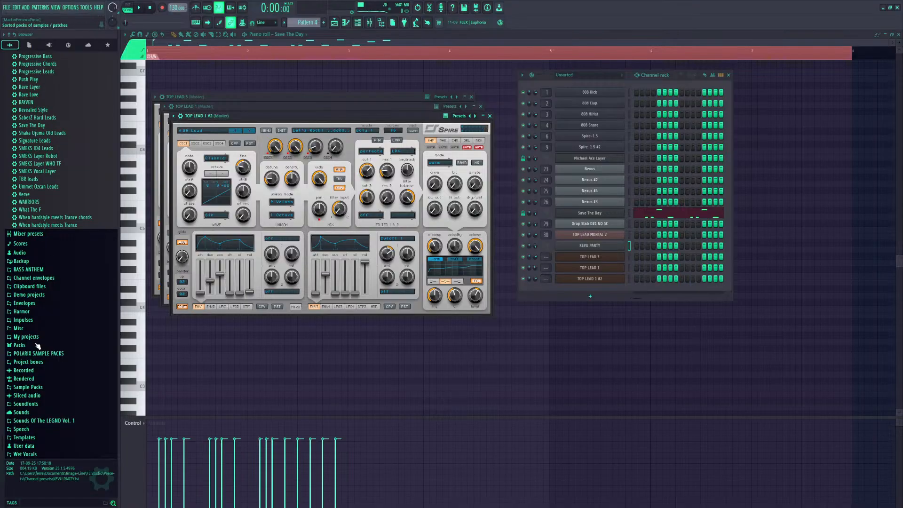
{"action": "left_click", "coordinate": [38, 386]}
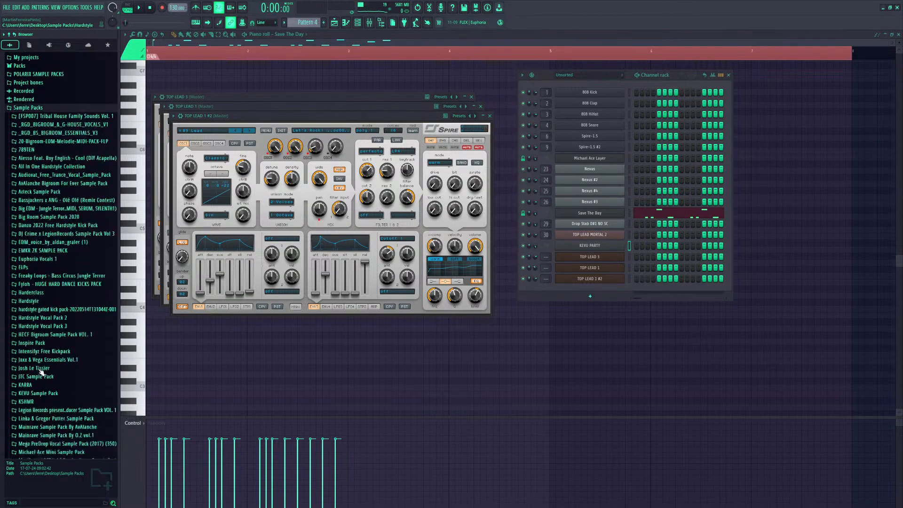
{"action": "scroll", "coordinate": [43, 372], "scroll_direction": "down", "scroll_amount": 15}
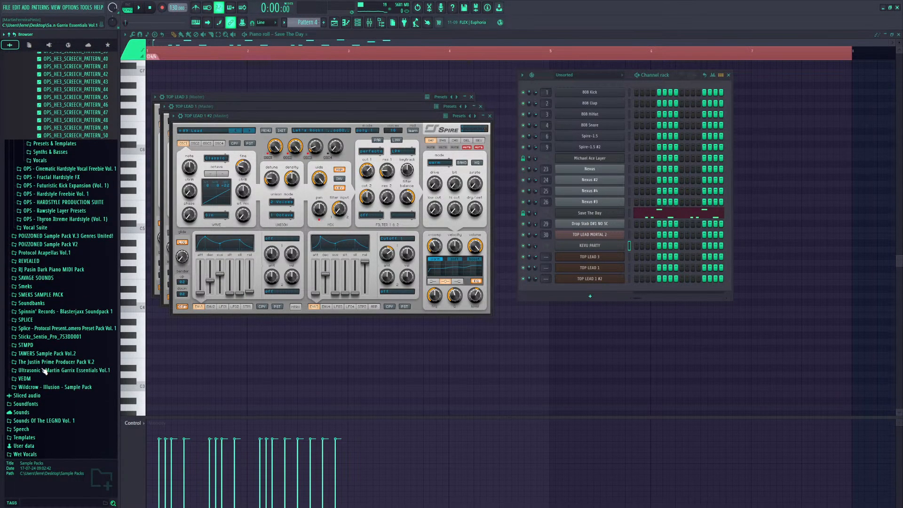
{"action": "left_click", "coordinate": [44, 294]}
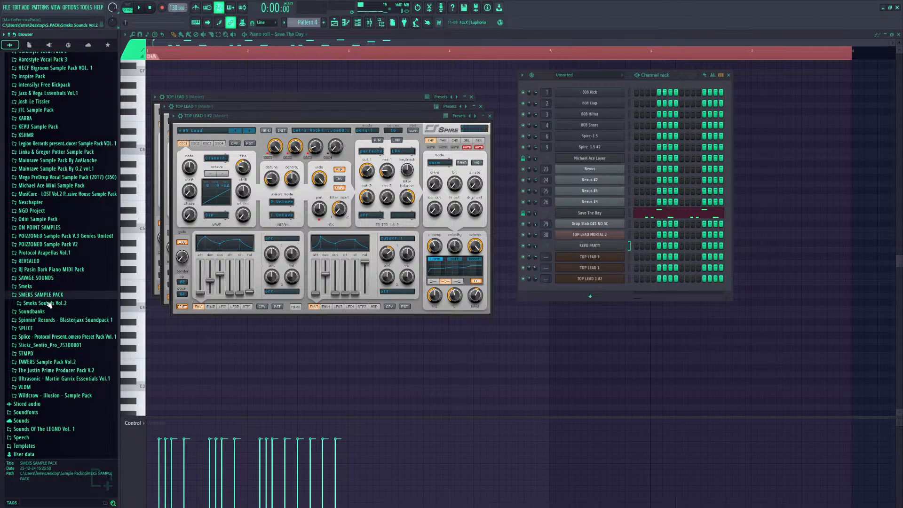
{"action": "left_click", "coordinate": [49, 303]}
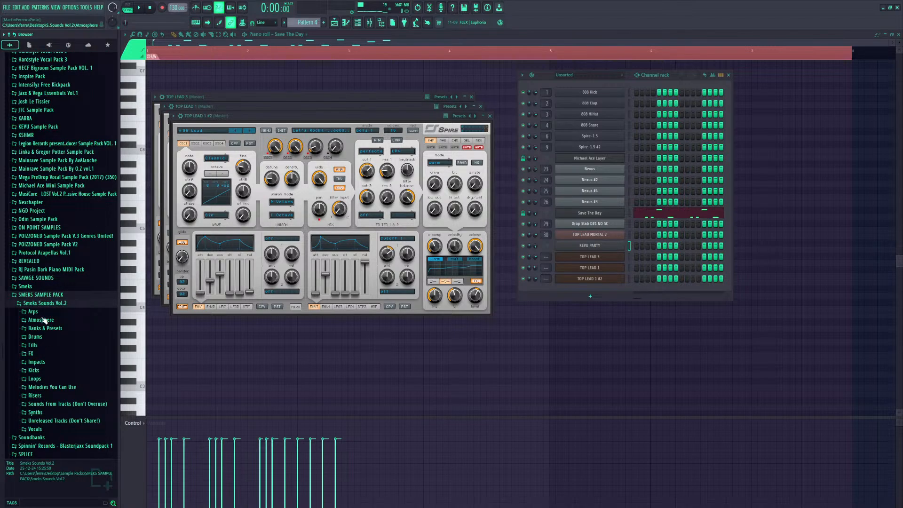
Look through the Arps, Synths and Kicks folders of Smeks Sounds Vol.2
{"action": "left_click", "coordinate": [40, 312]}
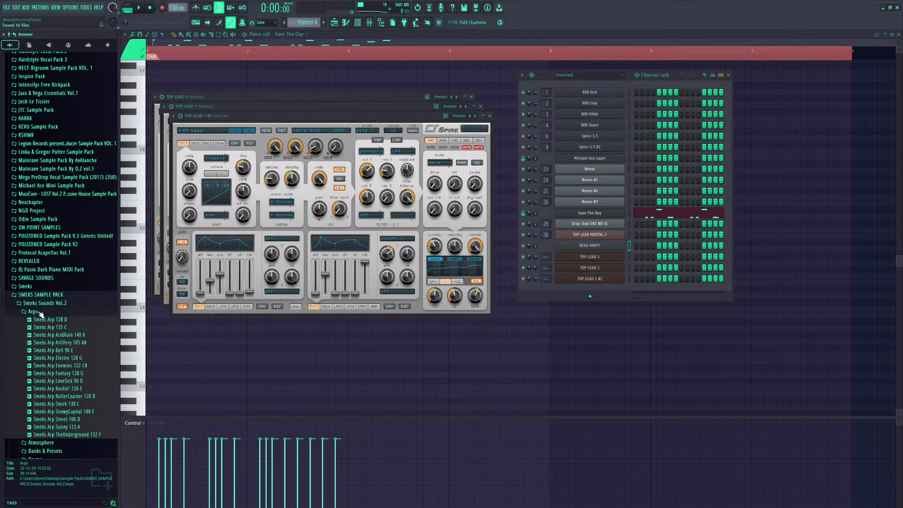
{"action": "left_click", "coordinate": [40, 312]}
{"action": "left_click", "coordinate": [46, 412]}
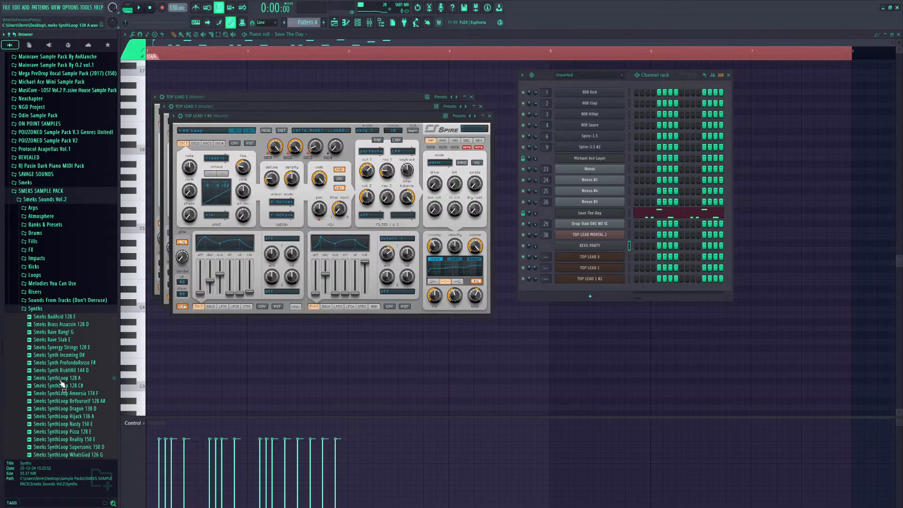
{"action": "left_click", "coordinate": [53, 309]}
{"action": "left_click", "coordinate": [31, 268]}
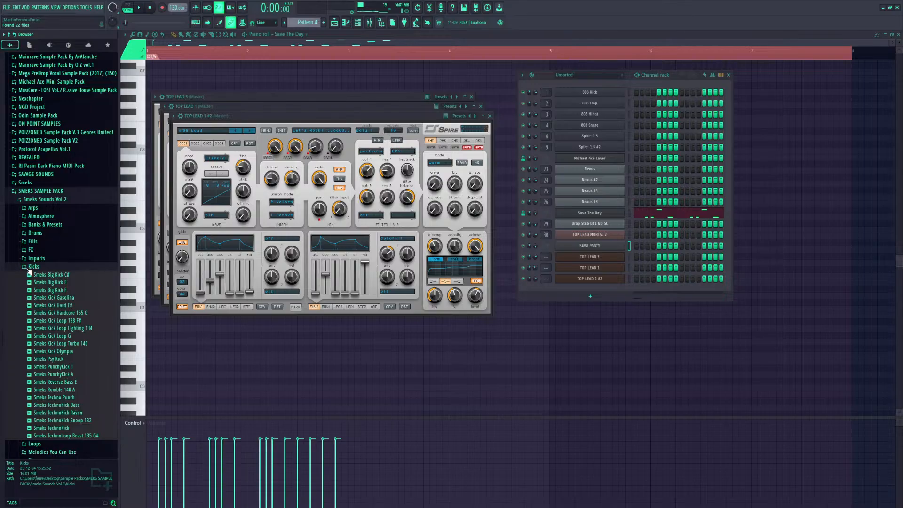
{"action": "left_click", "coordinate": [29, 269]}
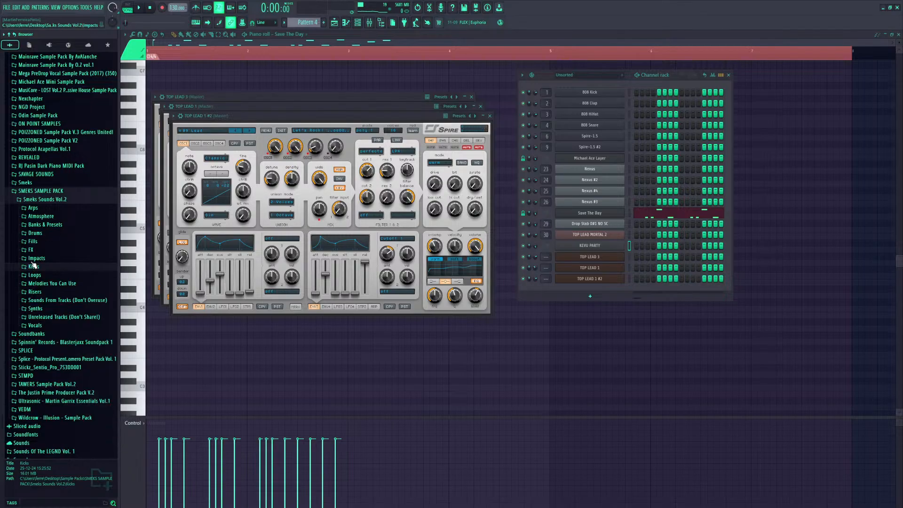
Look through the Drums, Fills and FX folders of Smeks Sounds Vol.2 and preview an FX sample
{"action": "left_click", "coordinate": [34, 233]}
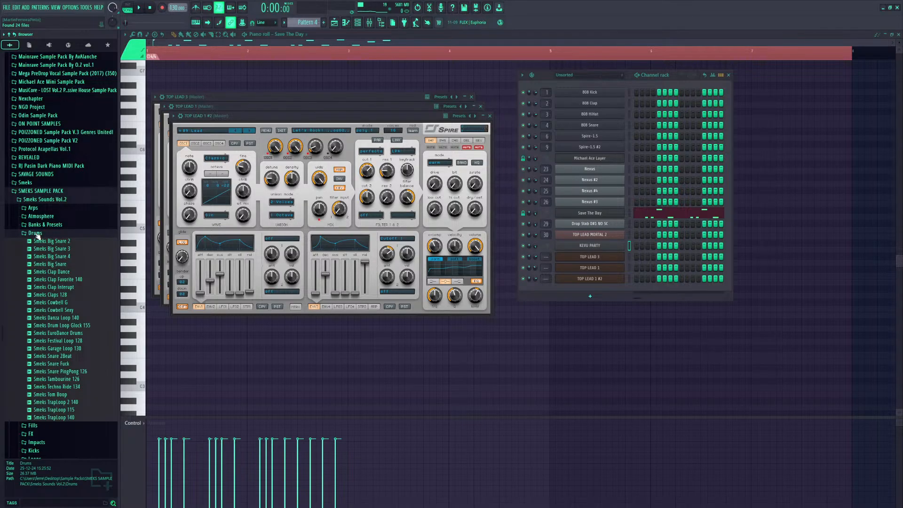
{"action": "left_click", "coordinate": [37, 234]}
{"action": "left_click", "coordinate": [45, 242]}
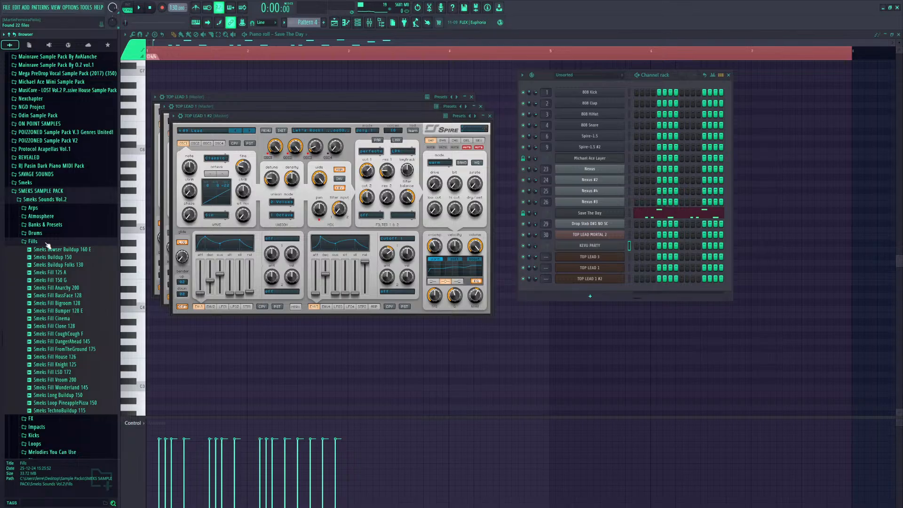
{"action": "left_click", "coordinate": [46, 243]}
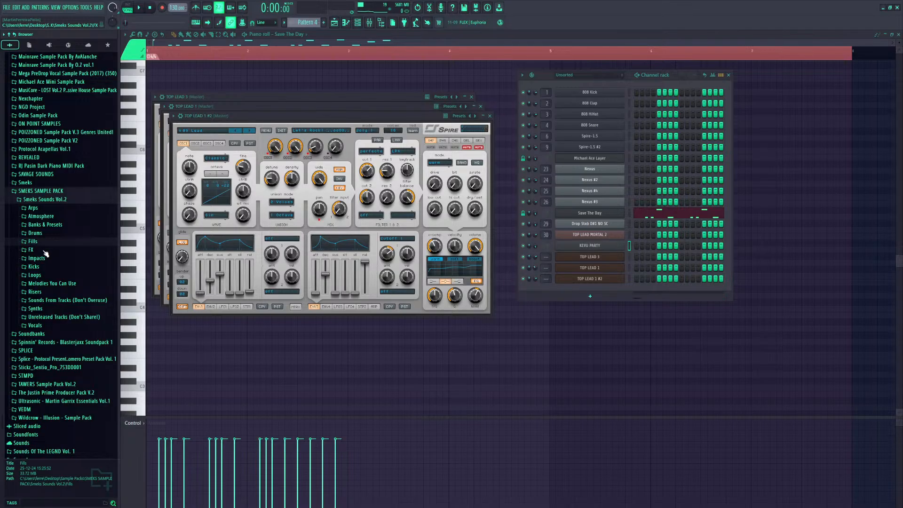
{"action": "left_click", "coordinate": [45, 251]}
{"action": "left_click", "coordinate": [45, 244]}
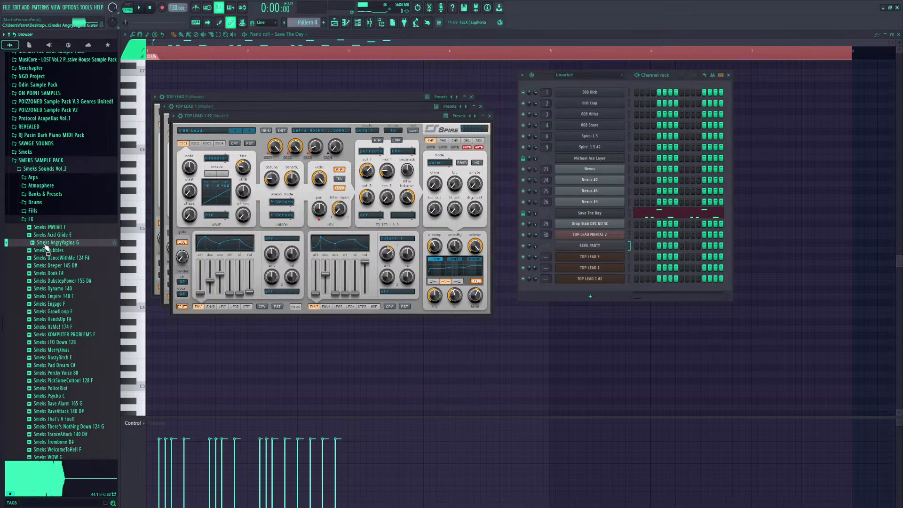
{"action": "left_click", "coordinate": [76, 220]}
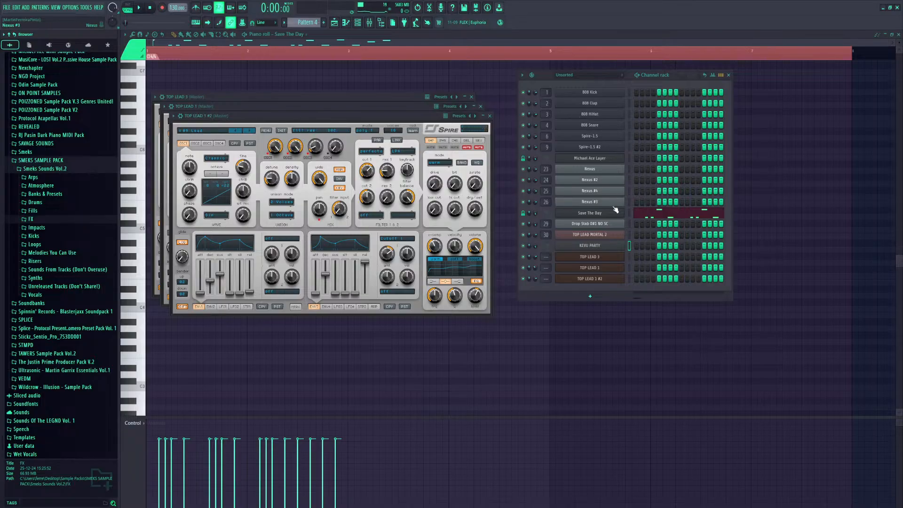
Copy the Save The Day melody to KEVU PARTY, play it, and route its three TOP LEAD channels to mixer tracks 31 to 33
{"action": "left_click", "coordinate": [630, 244]}
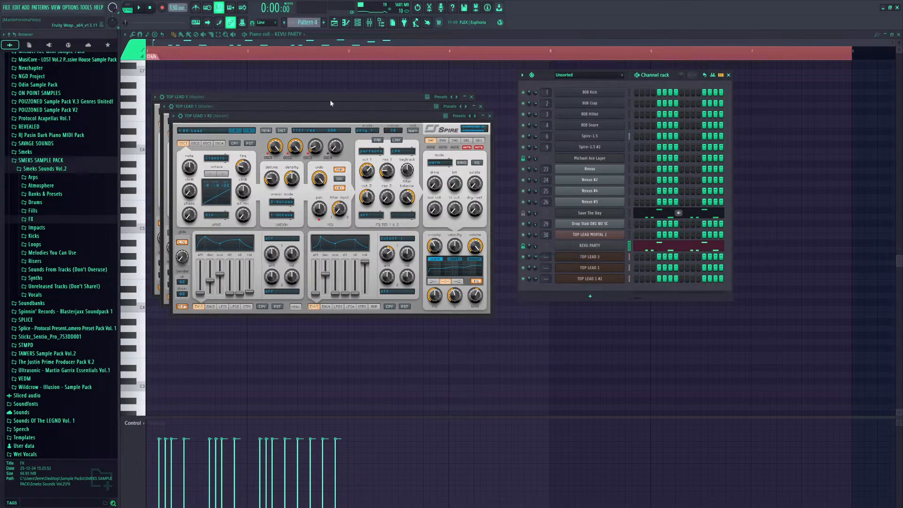
{"action": "key", "text": "space"}
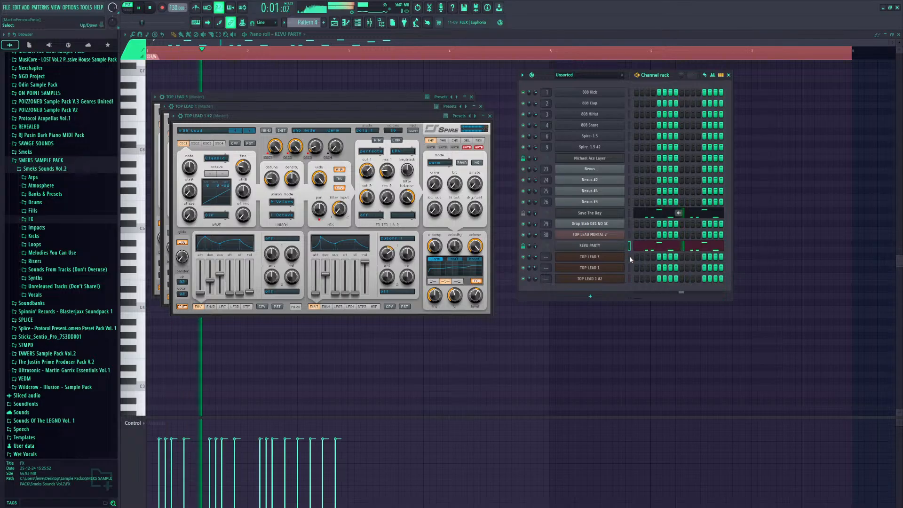
{"action": "left_click_drag", "start_coordinate": [629, 257], "coordinate": [632, 283]}
{"action": "key", "text": "ctrl+l"}
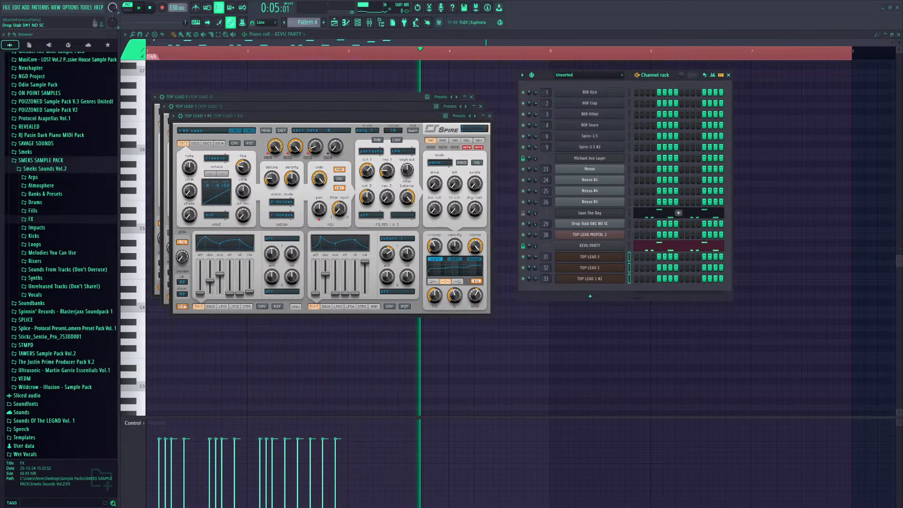
{"action": "key", "text": "space"}
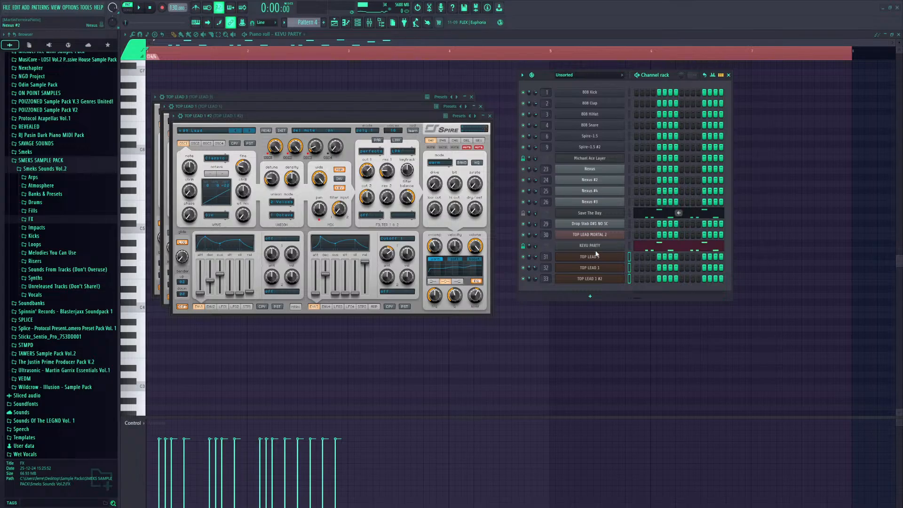
Transpose the KEVU PARTY melody down one octave in its piano roll while the pattern plays
{"action": "left_click", "coordinate": [345, 25]}
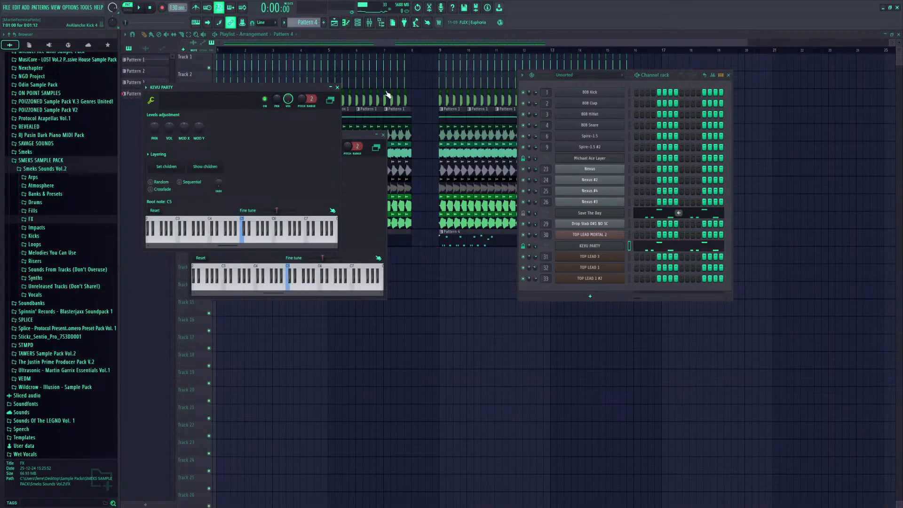
{"action": "left_click", "coordinate": [347, 25]}
{"action": "key", "text": "space"}
{"action": "key", "text": "ctrl+Down"}
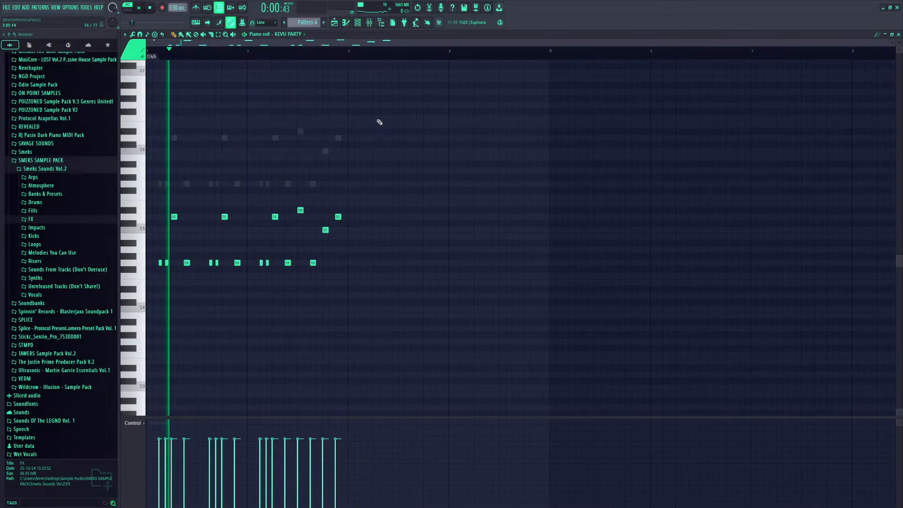
Listen to Save The Day and KEVU PARTY together, close the open windows and show the playlist
{"action": "key", "text": "F6"}
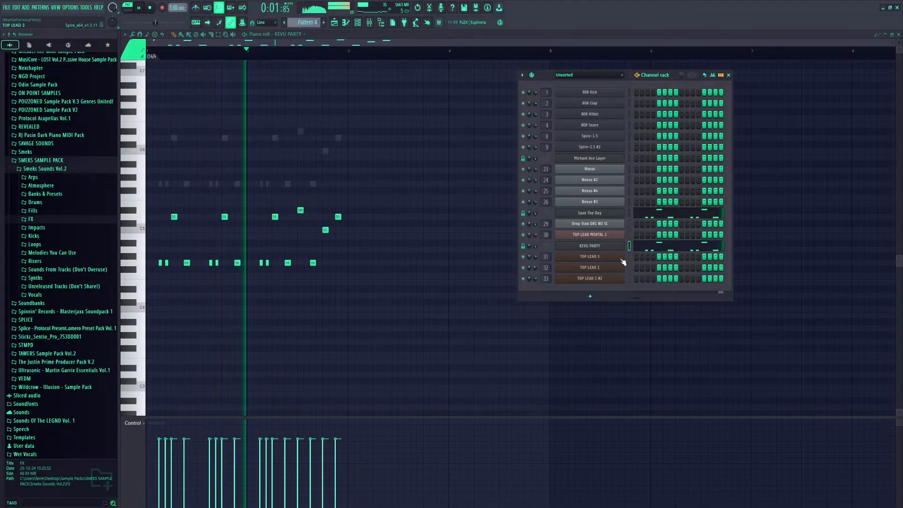
{"action": "key", "text": "Escape"}
{"action": "key", "text": "Escape"}
{"action": "key", "text": "Escape"}
{"action": "key", "text": "Escape"}
{"action": "left_click", "coordinate": [337, 23]}
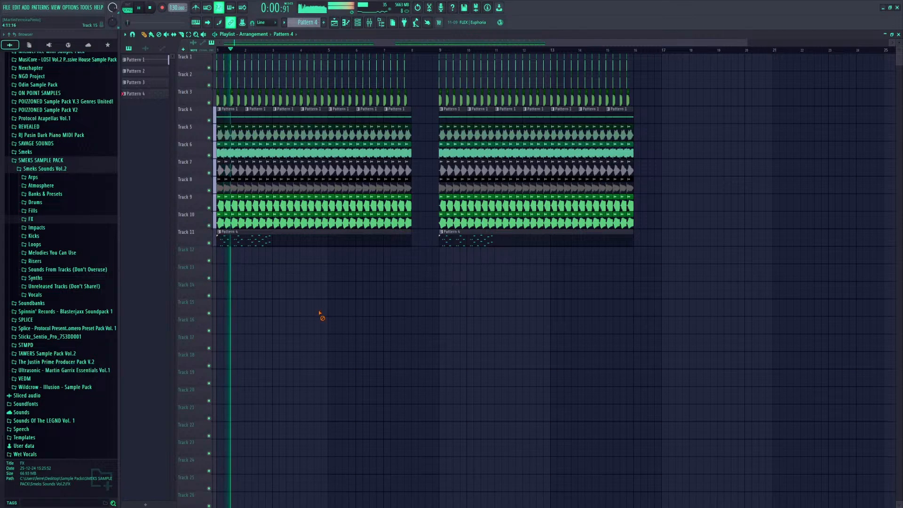
Inspect the TOP LEAD 1 #2 synth from the KEVU PARTY layer and stop playback
{"action": "left_click", "coordinate": [357, 23]}
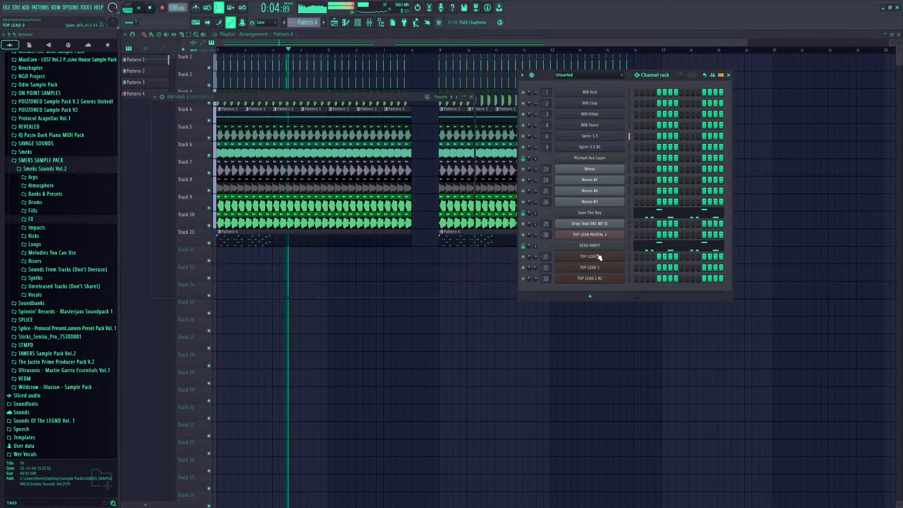
{"action": "left_click", "coordinate": [590, 278]}
{"action": "key", "text": "space"}
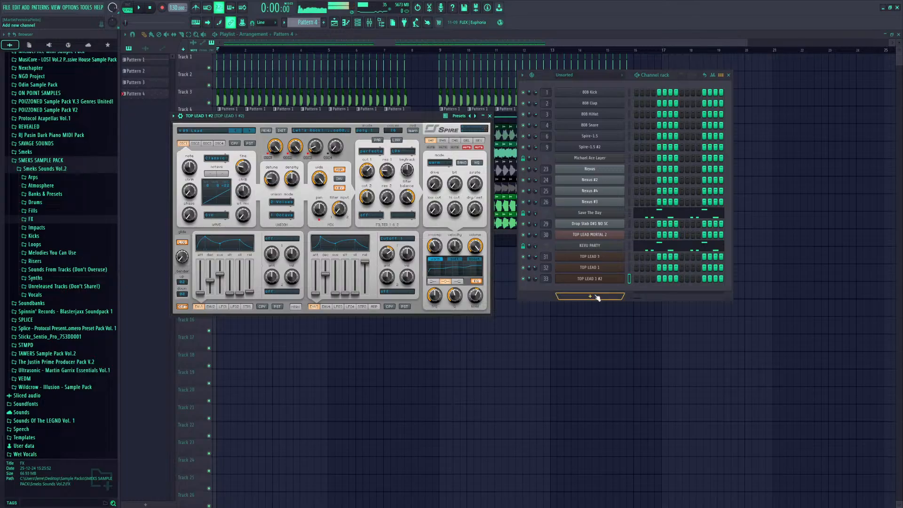
Add a new Spire-1.5 channel and load the Main Drop Lead preset into it
{"action": "left_click", "coordinate": [591, 296]}
{"action": "left_click", "coordinate": [573, 137]}
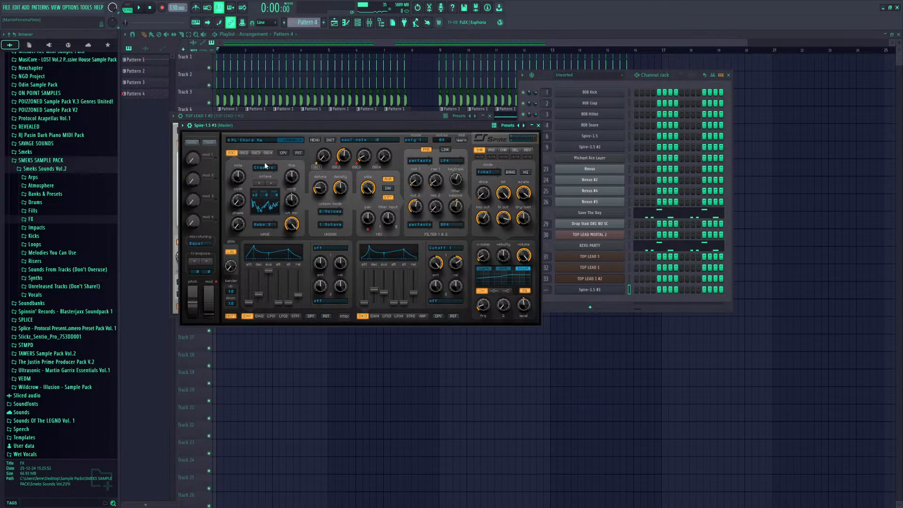
{"action": "left_click", "coordinate": [266, 138]}
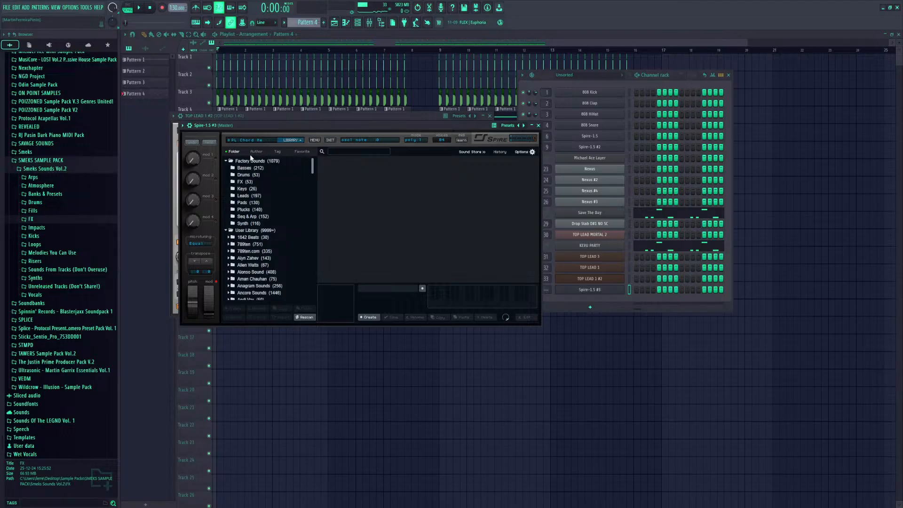
{"action": "left_click", "coordinate": [182, 126]}
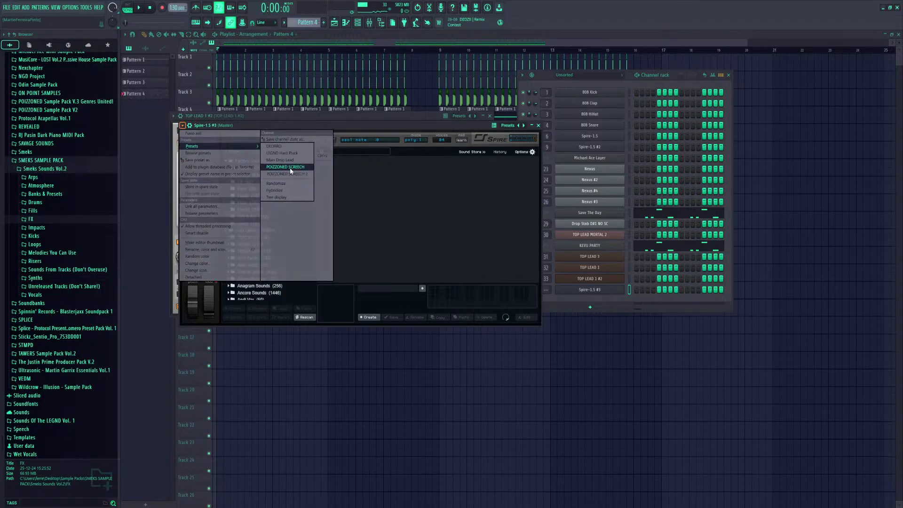
{"action": "left_click", "coordinate": [288, 160]}
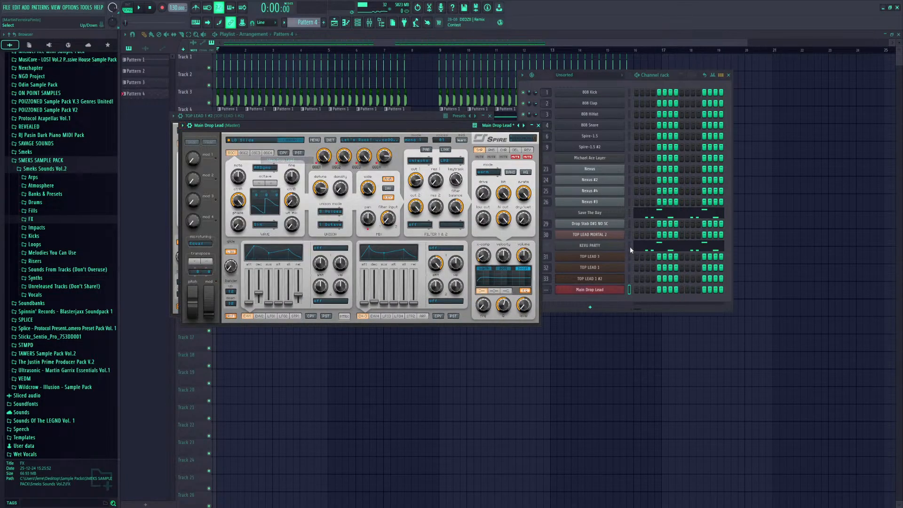
Copy the KEVU PARTY notes to the Main Drop Lead channel
{"action": "left_click", "coordinate": [629, 246]}
{"action": "key", "text": "ctrl+c"}
{"action": "left_click", "coordinate": [629, 290]}
{"action": "key", "text": "ctrl+v"}
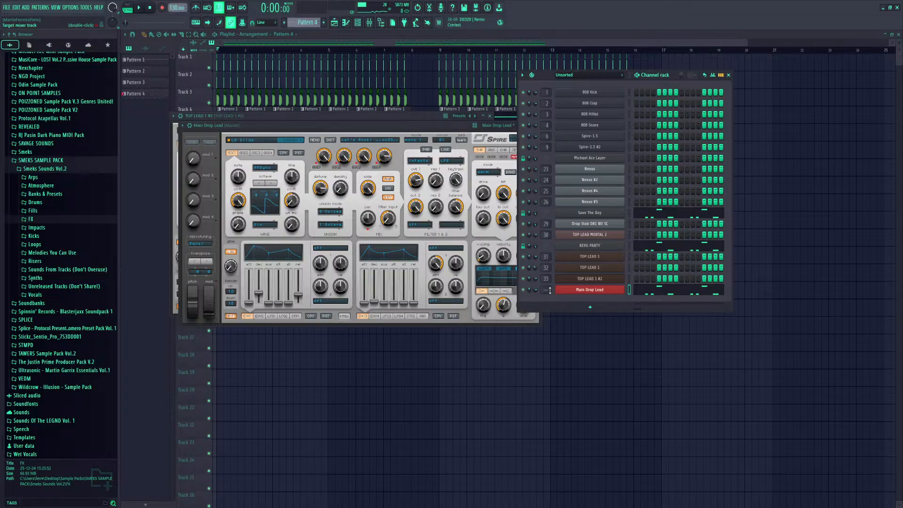
Route Main Drop Lead to mixer track 34, and listen to it in the arrangement while closing the synth windows
{"action": "key", "text": "ctrl+l"}
{"action": "key", "text": "space"}
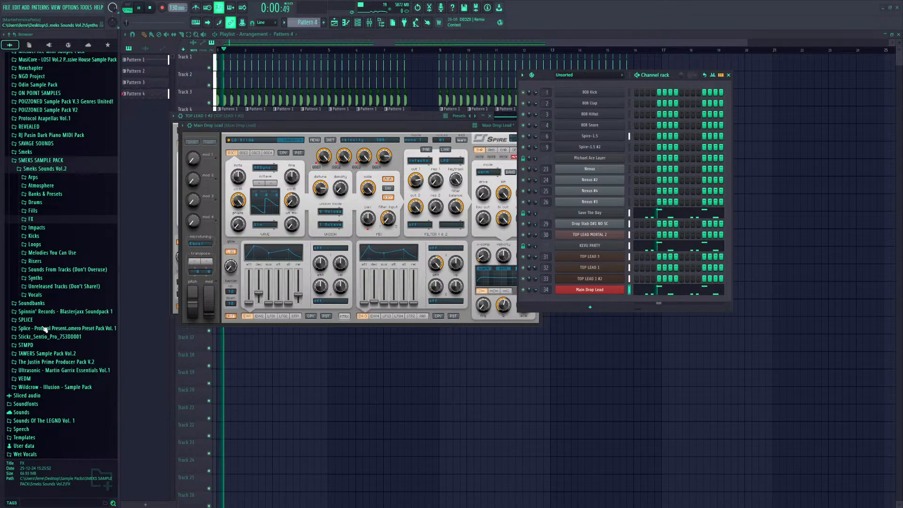
{"action": "left_click_drag", "start_coordinate": [504, 128], "coordinate": [450, 144]}
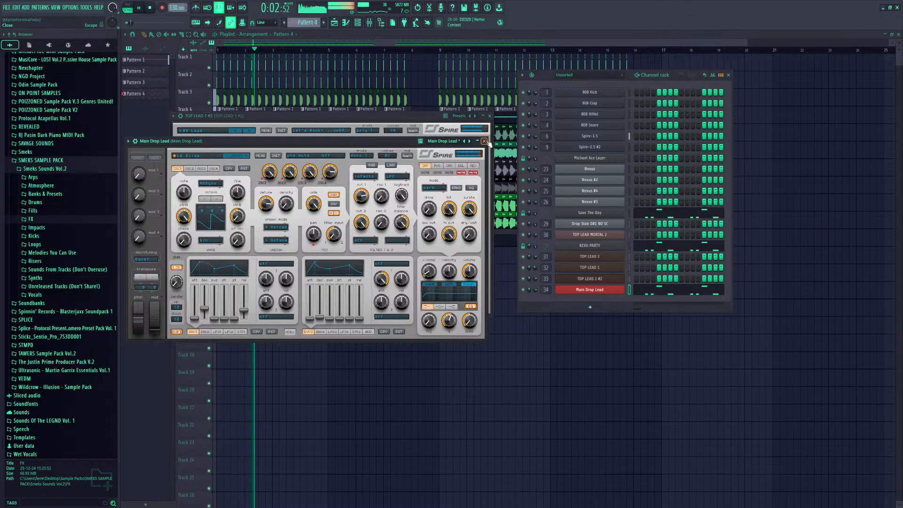
{"action": "left_click", "coordinate": [484, 141]}
{"action": "left_click", "coordinate": [489, 116]}
{"action": "left_click", "coordinate": [335, 23]}
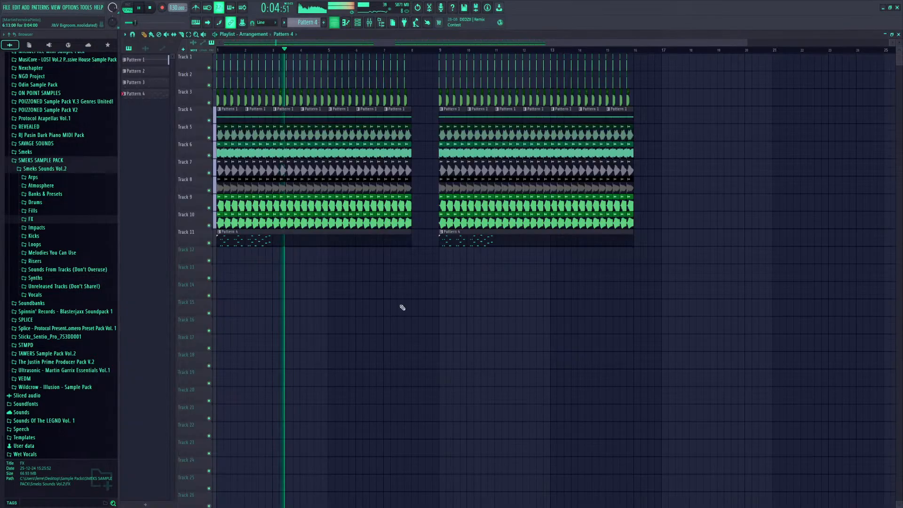
{"action": "key", "text": "space"}
Duplicate the two-bar Save The Day melody in Pattern 4 so the copy starts at bar 3, and play it back
{"action": "double_click", "coordinate": [270, 243]}
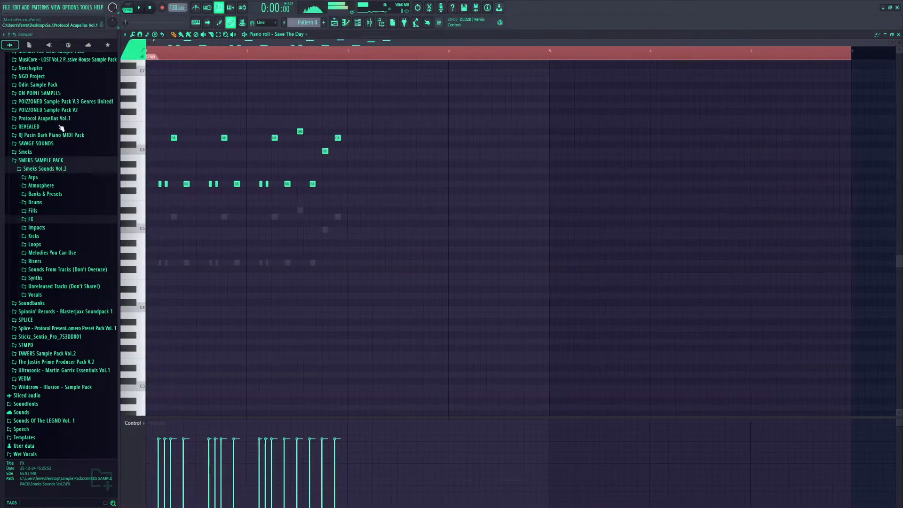
{"action": "key", "text": "ctrl+a"}
{"action": "key", "text": "ctrl+b"}
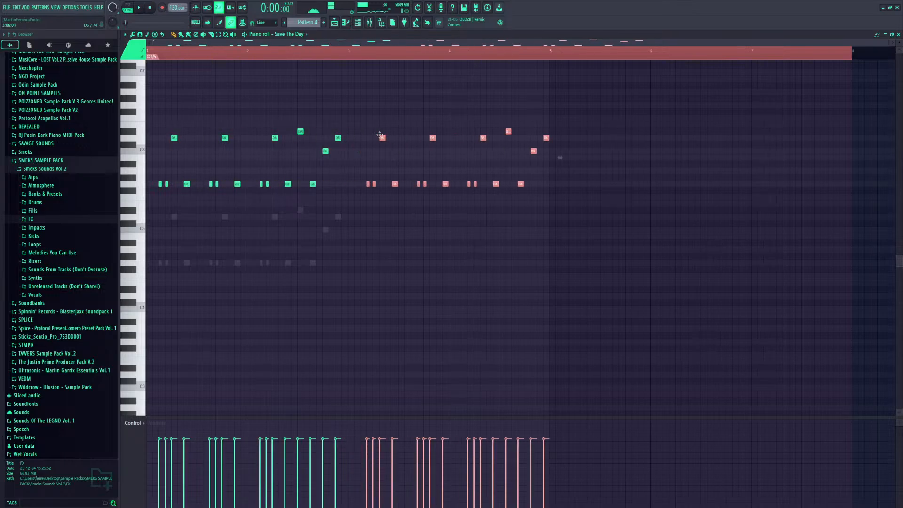
{"action": "key", "text": "ctrl+d"}
{"action": "key", "text": "space"}
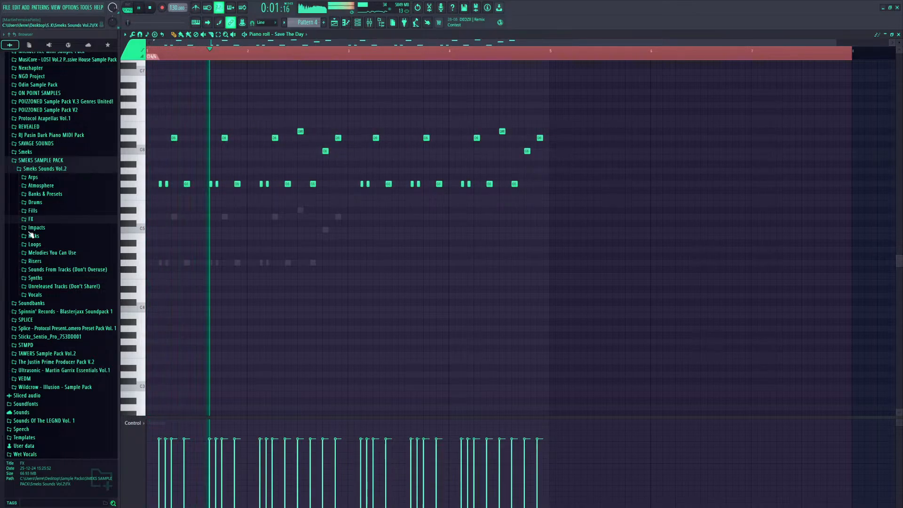
{"action": "scroll", "coordinate": [504, 391], "scroll_direction": "up", "scroll_amount": 3}
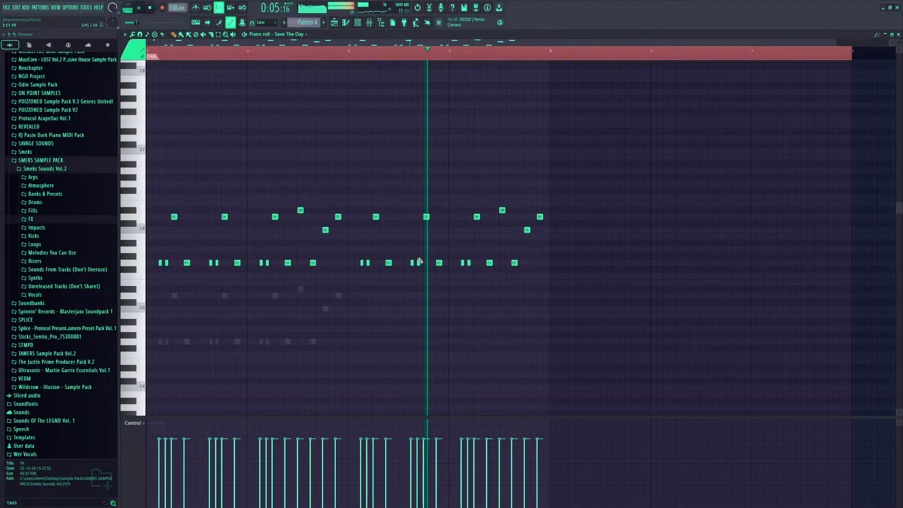
{"action": "key", "text": "space"}
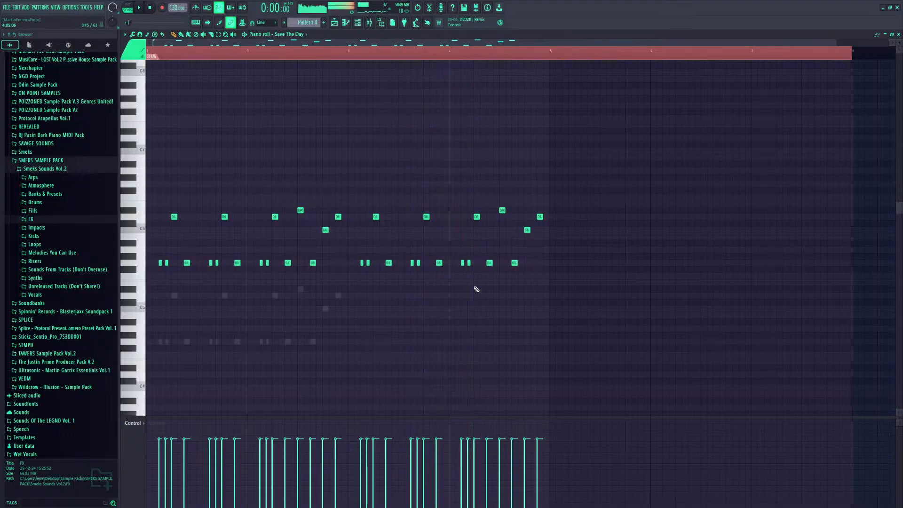
Rewrite the last five notes of the Save The Day melody's fourth bar as C6, A#5, D6, A5 and A#5
{"action": "left_click", "coordinate": [488, 223]}
{"action": "left_click_drag", "start_coordinate": [487, 223], "coordinate": [488, 232]}
{"action": "left_click", "coordinate": [497, 242]}
{"action": "left_click", "coordinate": [513, 210]}
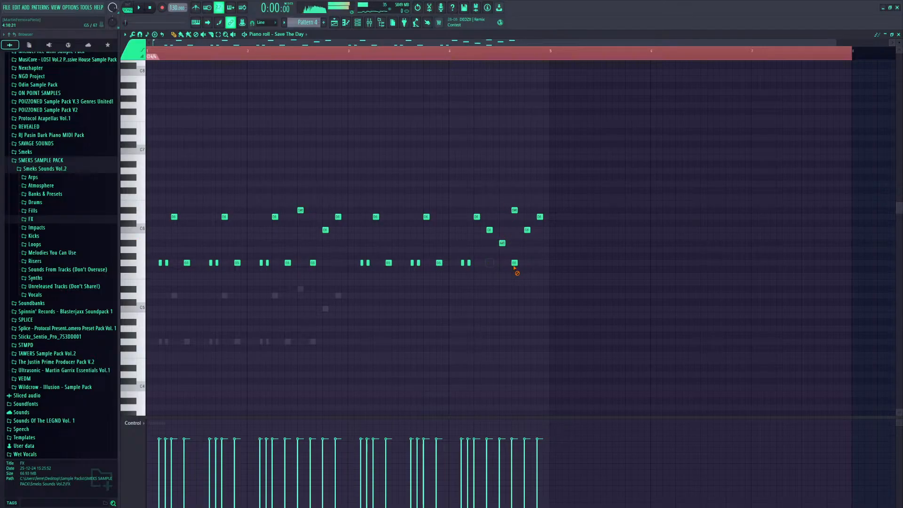
{"action": "left_click_drag", "start_coordinate": [518, 224], "coordinate": [513, 216]}
{"action": "right_click", "coordinate": [514, 211]}
{"action": "left_click", "coordinate": [521, 257]}
{"action": "left_click_drag", "start_coordinate": [522, 257], "coordinate": [522, 250]}
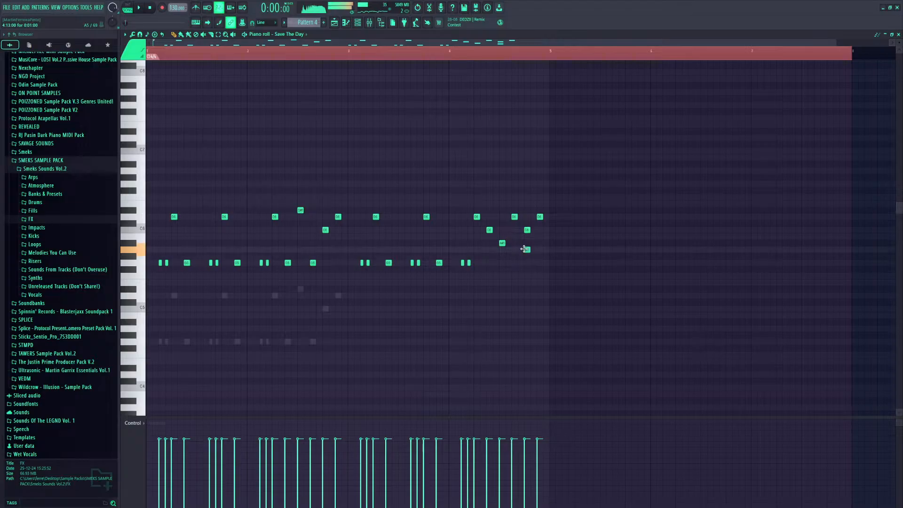
{"action": "left_click", "coordinate": [536, 242]}
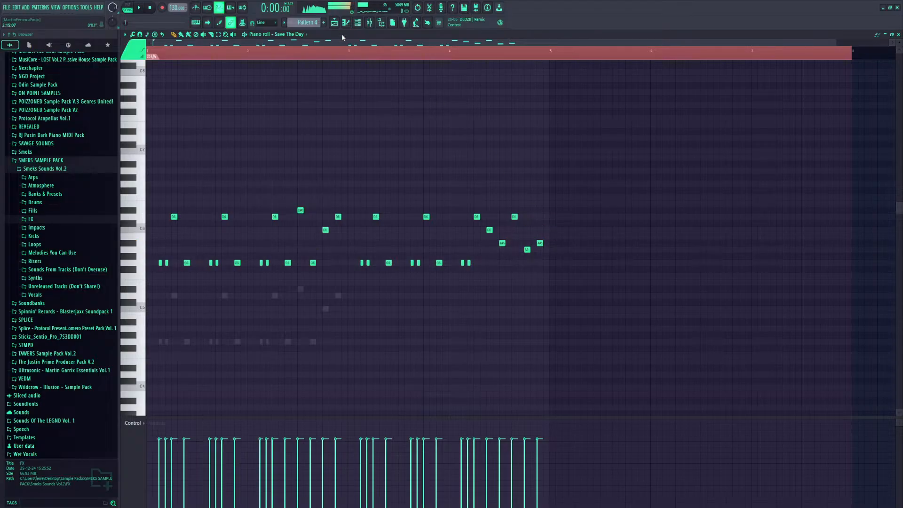
Copy the extended Save The Day melody to the KEVU PARTY channel
{"action": "left_click", "coordinate": [358, 22]}
{"action": "left_click", "coordinate": [629, 245]}
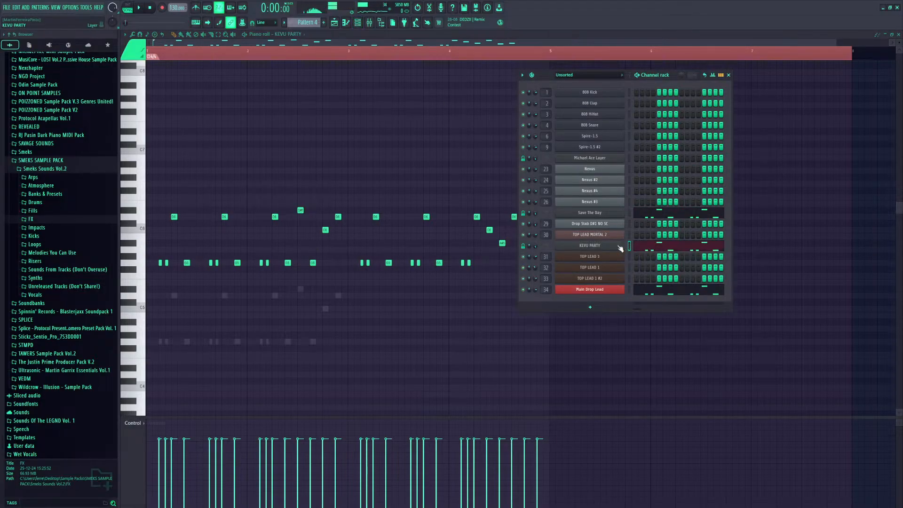
{"action": "left_click", "coordinate": [620, 248]}
{"action": "left_click", "coordinate": [349, 26]}
{"action": "left_click", "coordinate": [349, 26]}
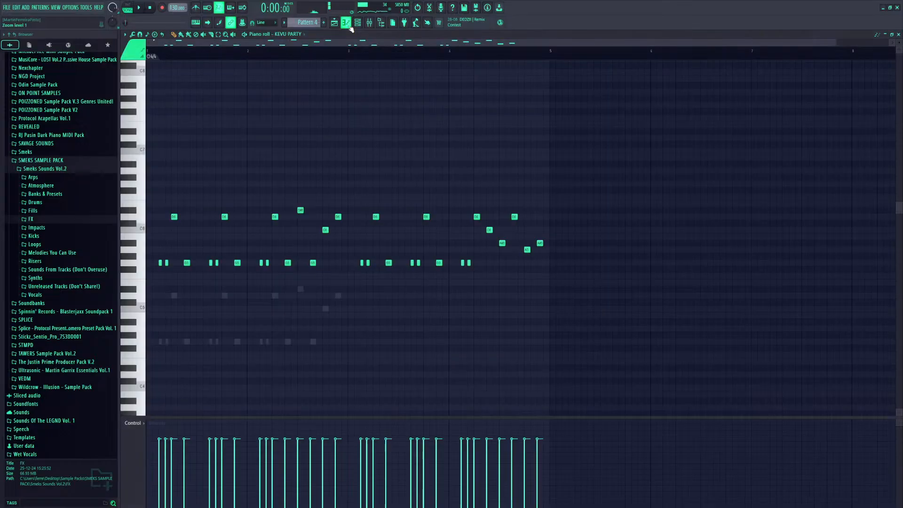
Transpose the KEVU PARTY notes down one octave and copy them to Main Drop Lead, closing all windows
{"action": "key", "text": "ctrl+Down"}
{"action": "left_click", "coordinate": [347, 24]}
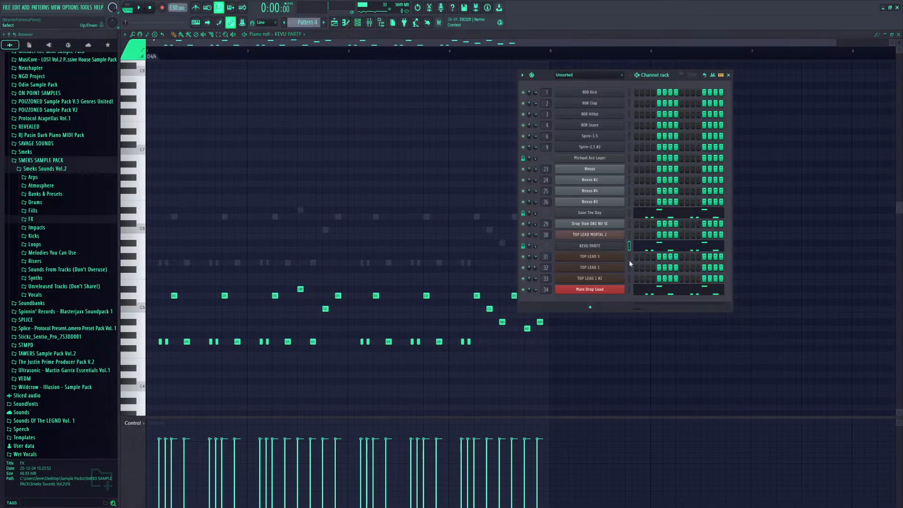
{"action": "key", "text": "F12"}
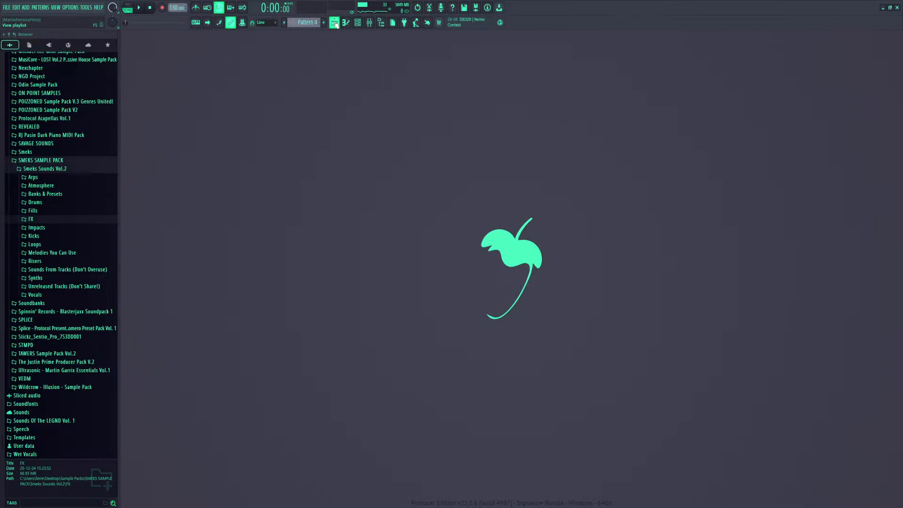
Repeat the Pattern 4 clip on Track 11 at bars 5 and 13, and trim these copies to end at bars 8 and 16
{"action": "left_click", "coordinate": [334, 24]}
{"action": "left_click_drag", "start_coordinate": [261, 219], "coordinate": [414, 237]}
{"action": "left_click", "coordinate": [594, 252], "text": "ctrl"}
{"action": "key", "text": "space"}
{"action": "left_click", "coordinate": [426, 262], "text": "ctrl"}
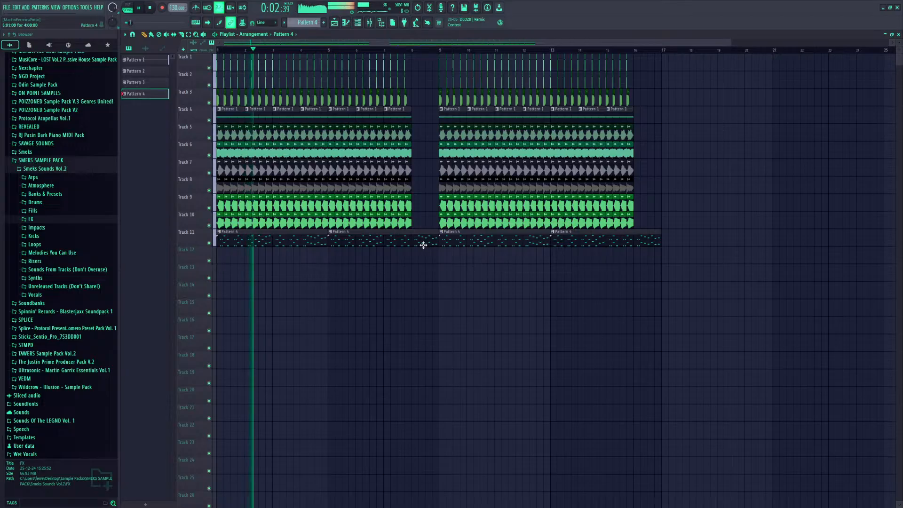
{"action": "left_click", "coordinate": [426, 243], "text": "ctrl"}
{"action": "left_click", "coordinate": [587, 242], "text": "ctrl+shift"}
{"action": "left_click_drag", "start_coordinate": [660, 244], "coordinate": [629, 245]}
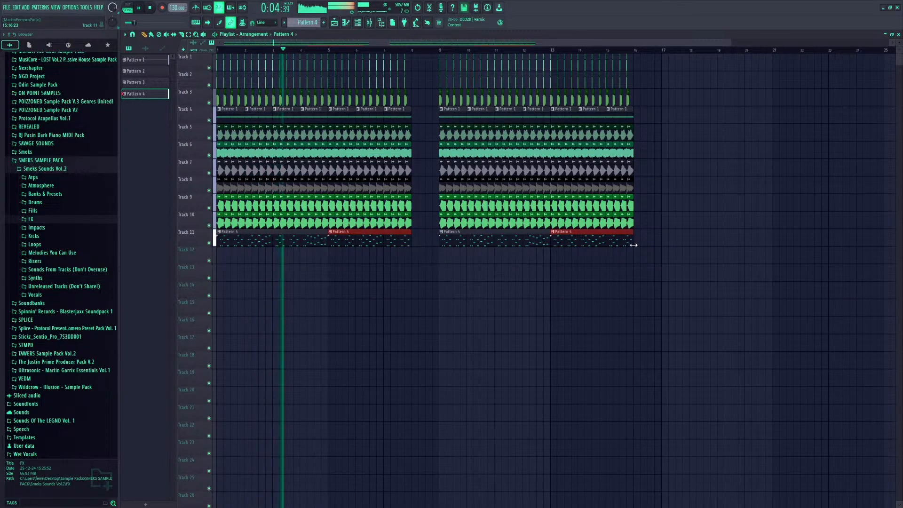
Listen to the first half of the arrangement up to the gap before bar 9
{"action": "key", "text": "F5"}
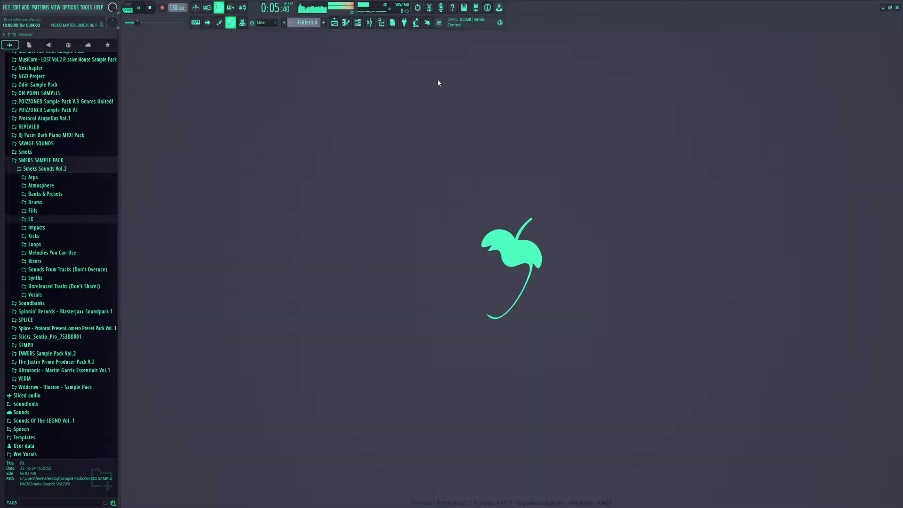
{"action": "left_click", "coordinate": [334, 23]}
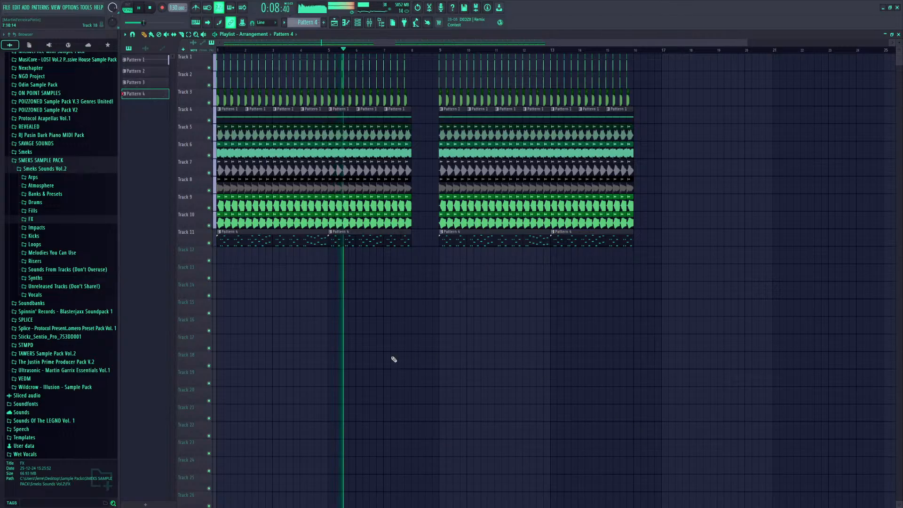
{"action": "scroll", "coordinate": [325, 53], "scroll_direction": "up", "scroll_amount": 3}
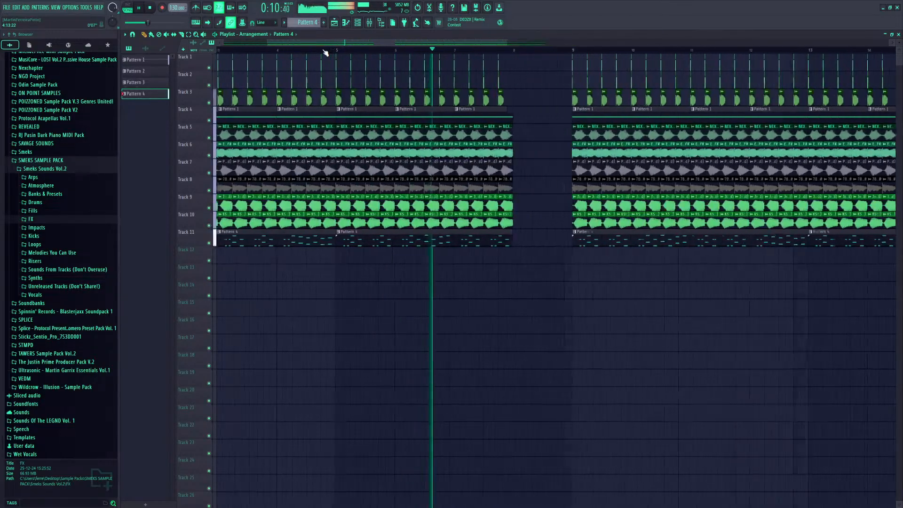
{"action": "left_click_drag", "start_coordinate": [325, 44], "coordinate": [280, 44]}
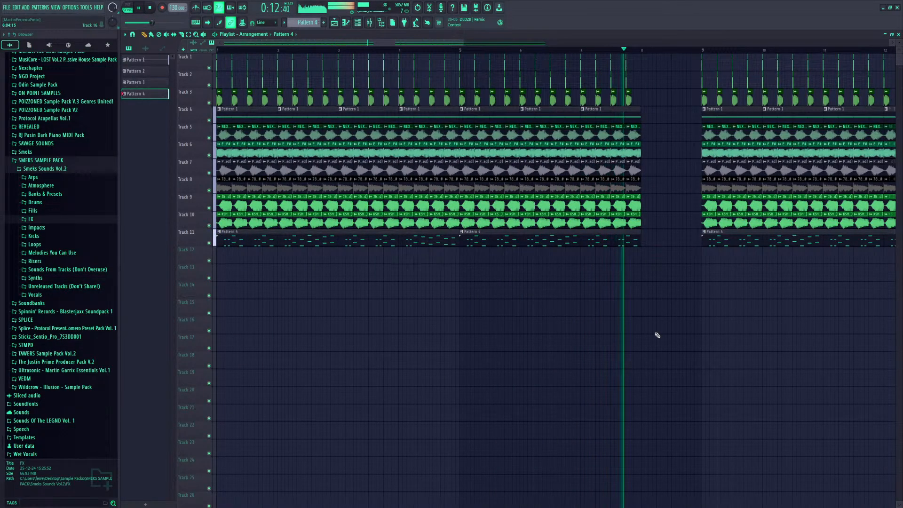
Stop playback and place the Smeks AngryVagina G sample from the FX folder on Track 12 at bar 8
{"action": "left_click", "coordinate": [53, 220]}
{"action": "key", "text": "space"}
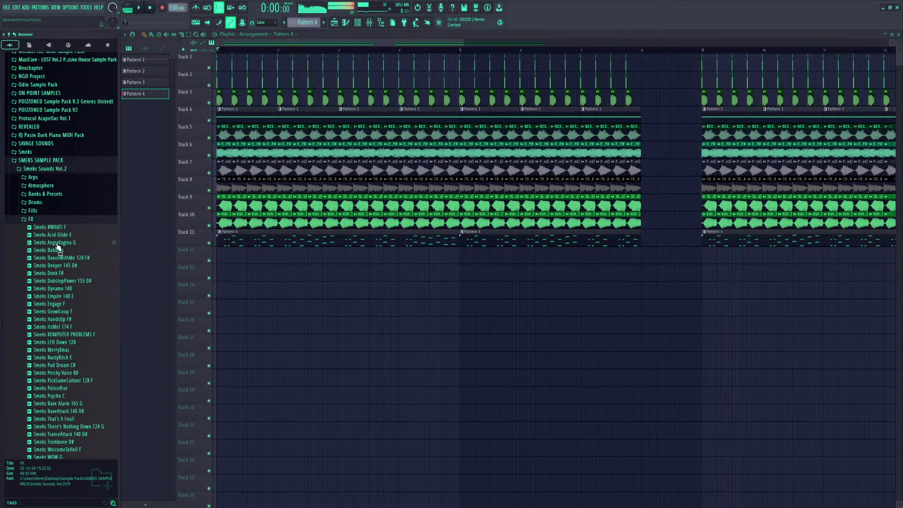
{"action": "left_click_drag", "start_coordinate": [57, 246], "coordinate": [642, 256]}
Set the new sample's declicking mode to Transient (bleeding) and route it to mixer track 35
{"action": "left_click", "coordinate": [303, 211]}
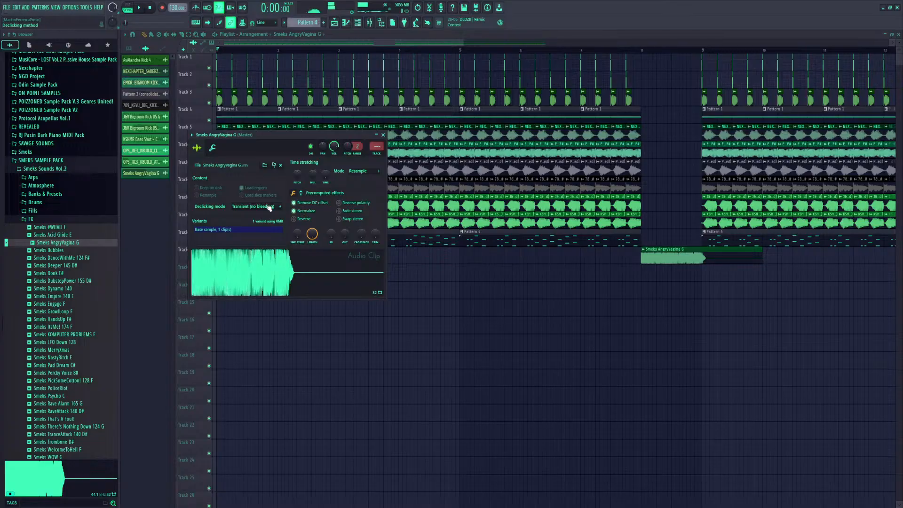
{"action": "left_click", "coordinate": [269, 207]}
{"action": "left_click", "coordinate": [265, 229]}
{"action": "left_click_drag", "start_coordinate": [376, 149], "coordinate": [376, 126]}
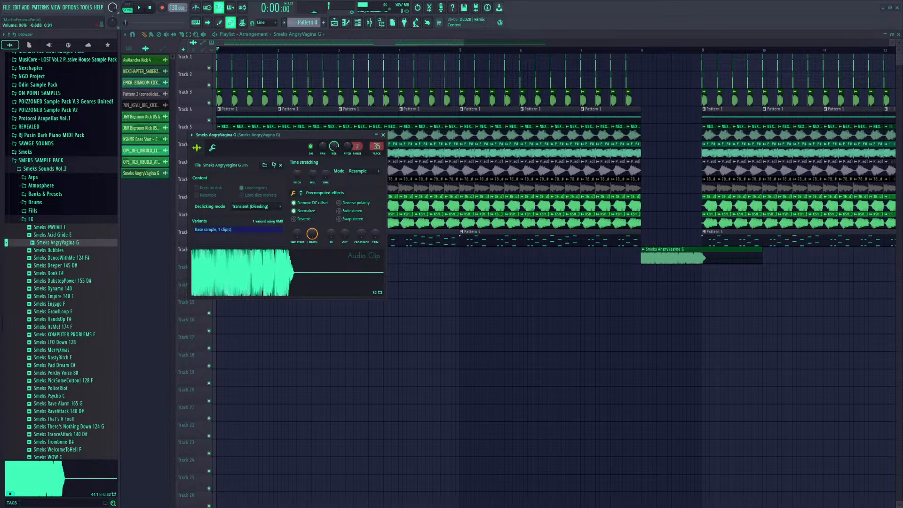
Play the arrangement from bar 8 to check the new effect in the gap
{"action": "left_click", "coordinate": [644, 51]}
{"action": "key", "text": "space"}
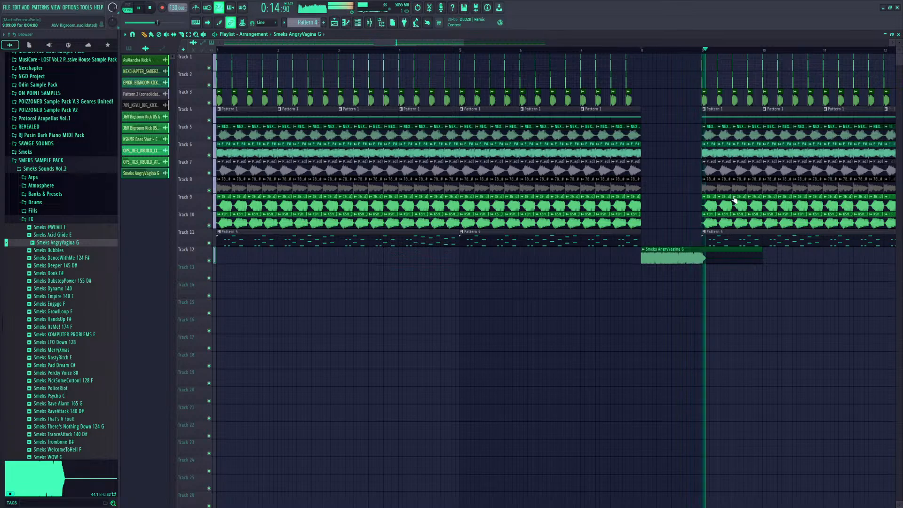
{"action": "key", "text": "space"}
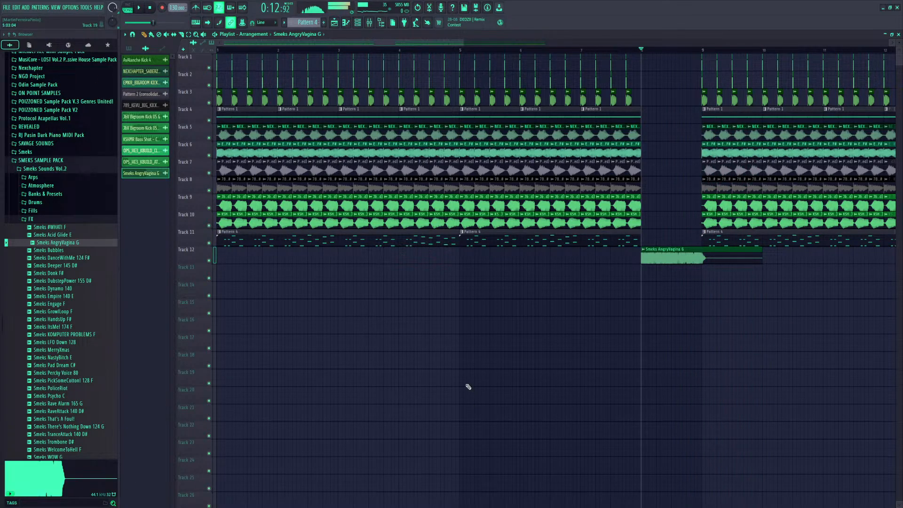
Make the Pattern 4 clip at bar 9 unique and transpose its Save The Day, KEVU PARTY and Main Drop Lead notes up one octave
{"action": "left_click", "coordinate": [705, 232]}
{"action": "left_click", "coordinate": [727, 297]}
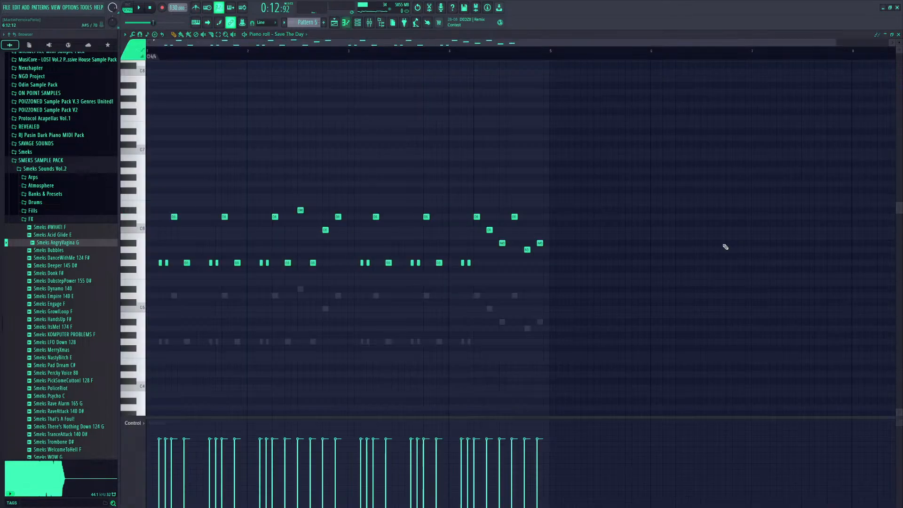
{"action": "key", "text": "ctrl+Up"}
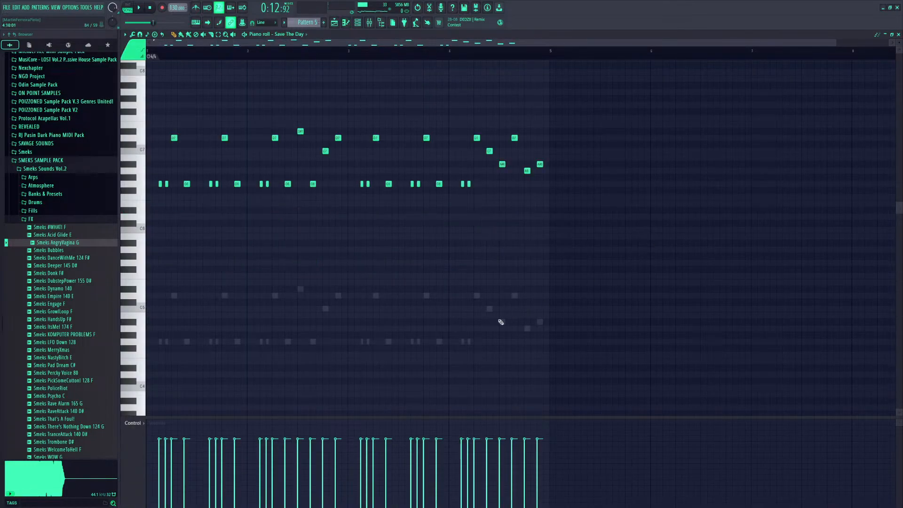
{"action": "right_click", "coordinate": [427, 297]}
{"action": "right_click", "coordinate": [427, 297]}
{"action": "key", "text": "ctrl+Up"}
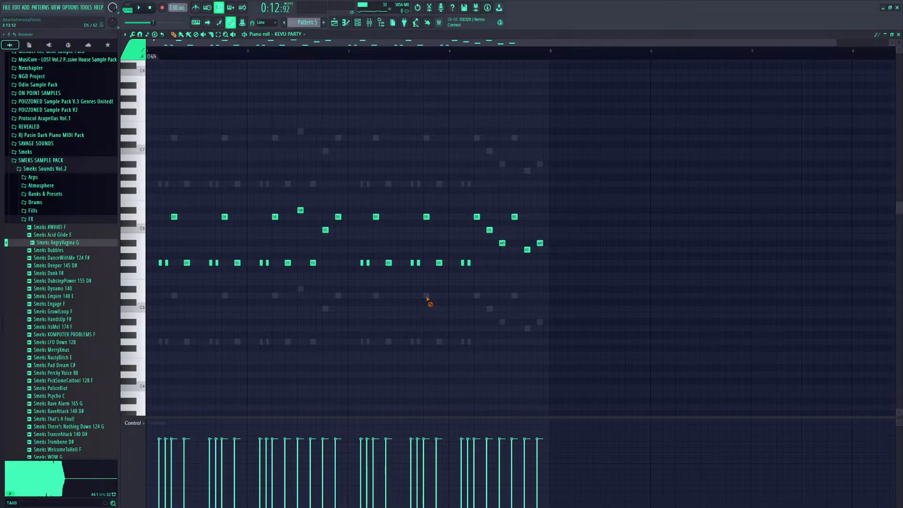
{"action": "right_click", "coordinate": [427, 297]}
{"action": "key", "text": "ctrl+Up"}
Listen to the second half of the arrangement in the playlist, stop playback and collapse the FX folder
{"action": "left_click", "coordinate": [336, 22]}
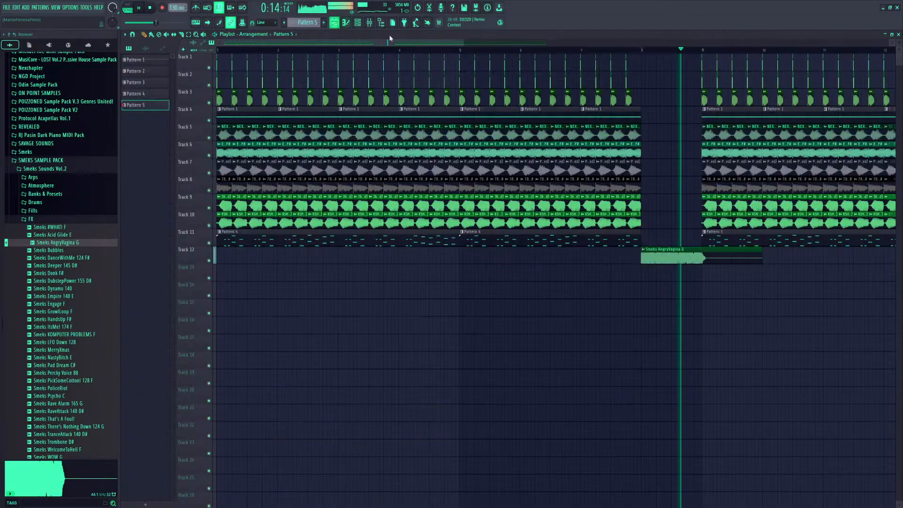
{"action": "key", "text": "Escape"}
{"action": "key", "text": "Escape"}
{"action": "key", "text": "Escape"}
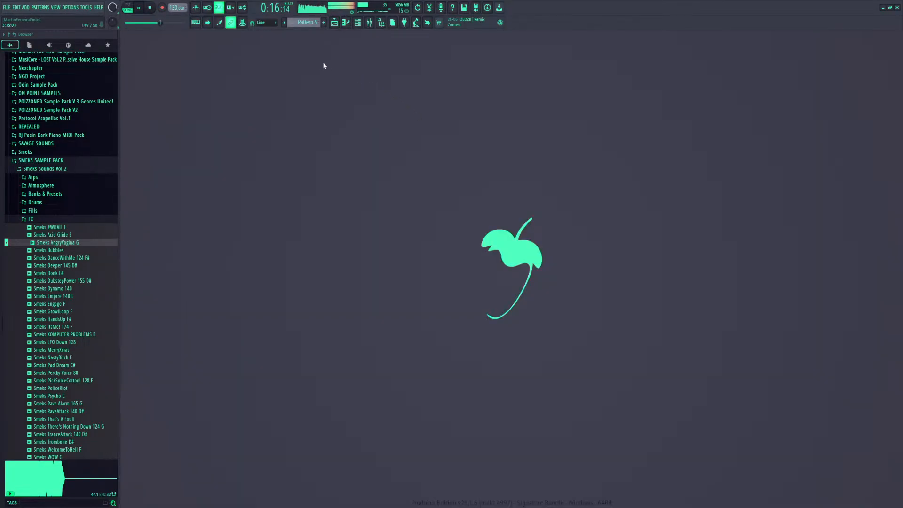
{"action": "left_click", "coordinate": [333, 22]}
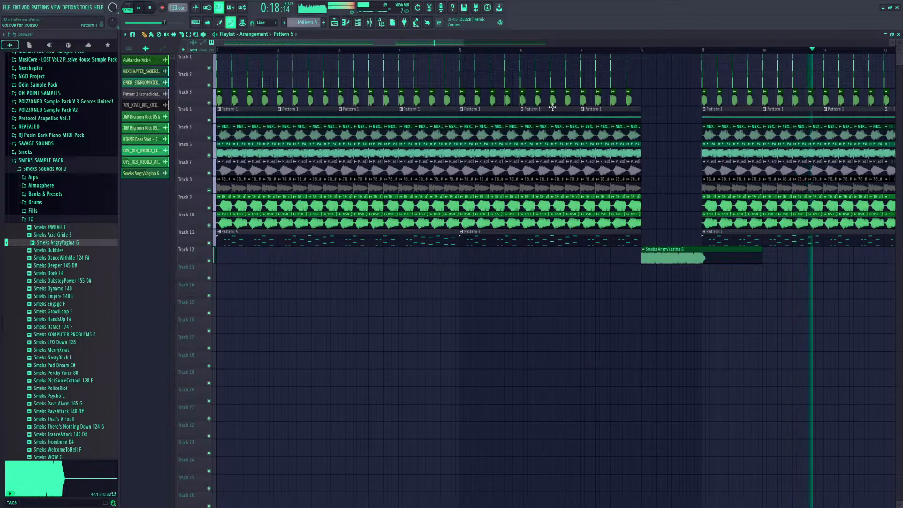
{"action": "left_click_drag", "start_coordinate": [463, 43], "coordinate": [645, 43]}
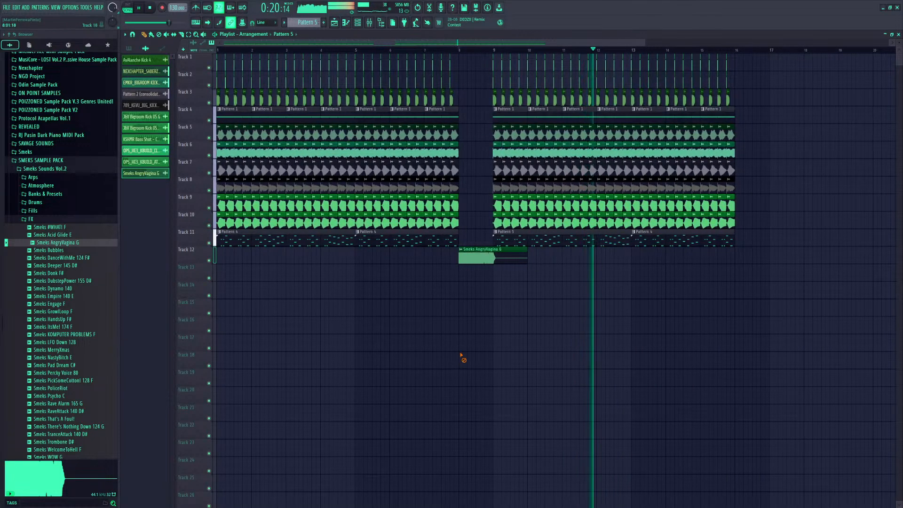
{"action": "key", "text": "space"}
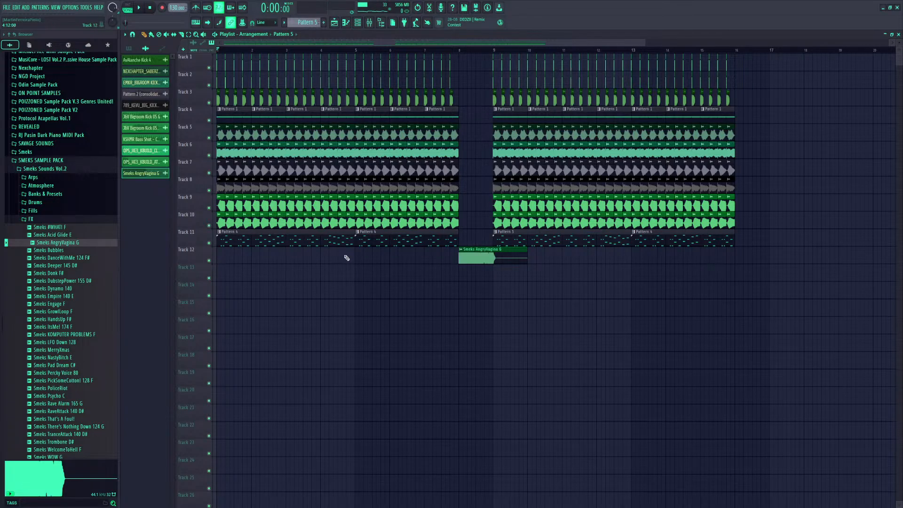
{"action": "left_click", "coordinate": [63, 220]}
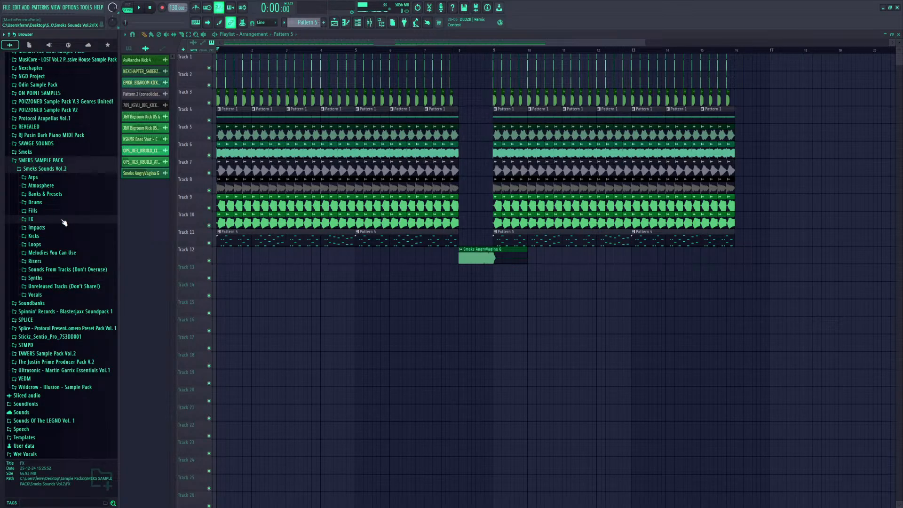
Collapse the SMEKS SAMPLE PACK folder and look through the Sentio Synth Loops and Sentio FX folders of the Stickz Sentio pack
{"action": "left_click", "coordinate": [50, 169]}
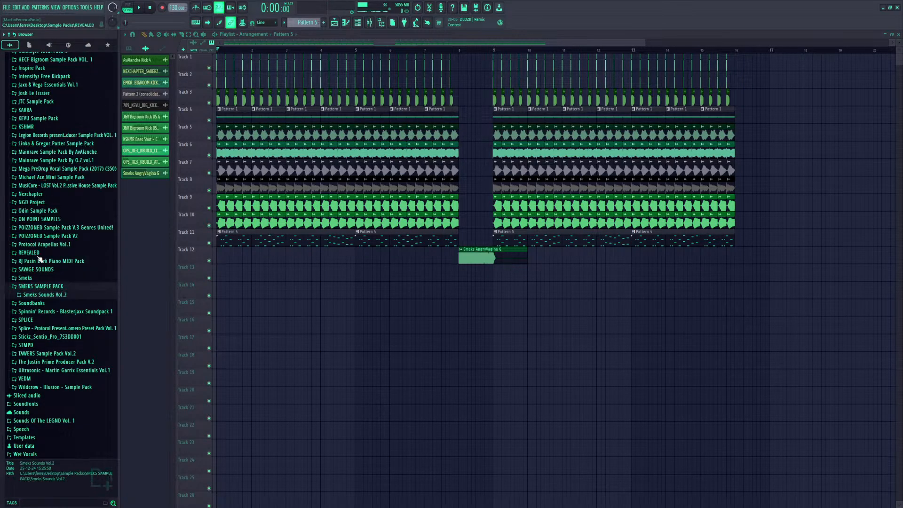
{"action": "left_click", "coordinate": [35, 288]}
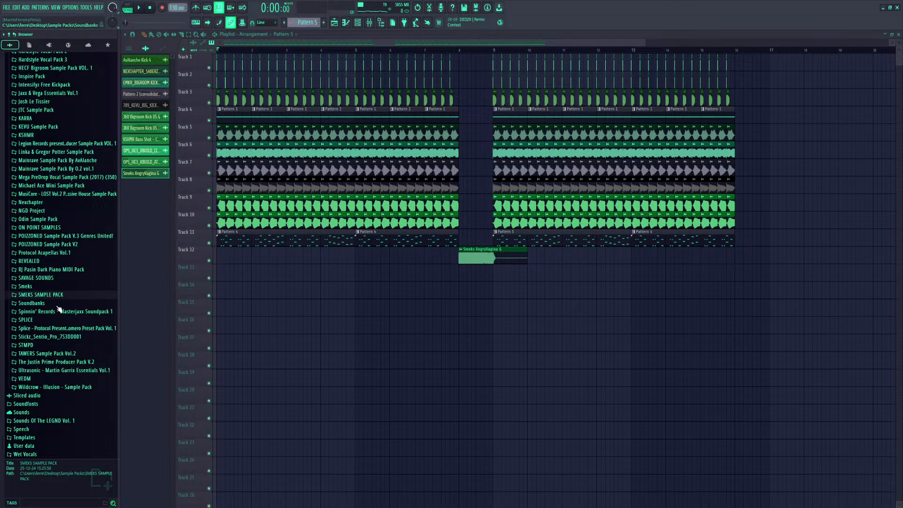
{"action": "left_click", "coordinate": [64, 337]}
{"action": "left_click", "coordinate": [65, 346]}
{"action": "scroll", "coordinate": [66, 348], "scroll_direction": "down", "scroll_amount": 1}
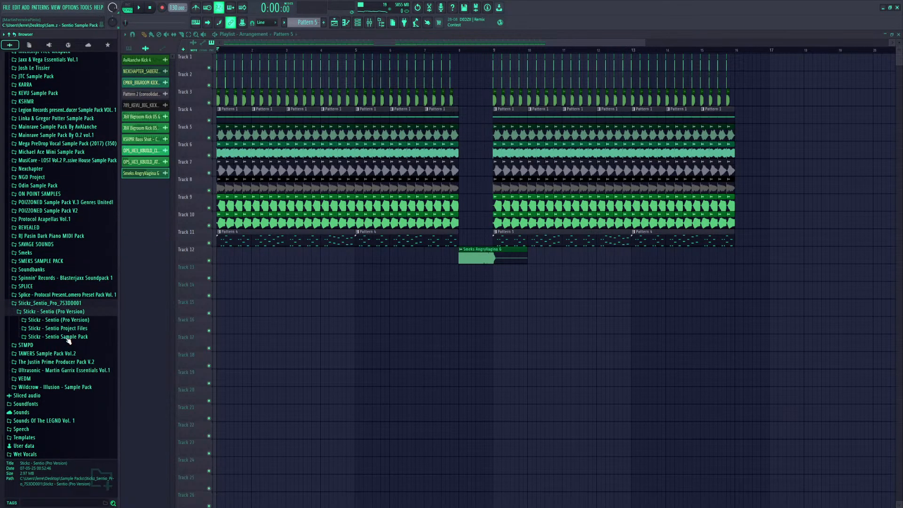
{"action": "left_click", "coordinate": [69, 341]}
{"action": "scroll", "coordinate": [70, 343], "scroll_direction": "down", "scroll_amount": 3}
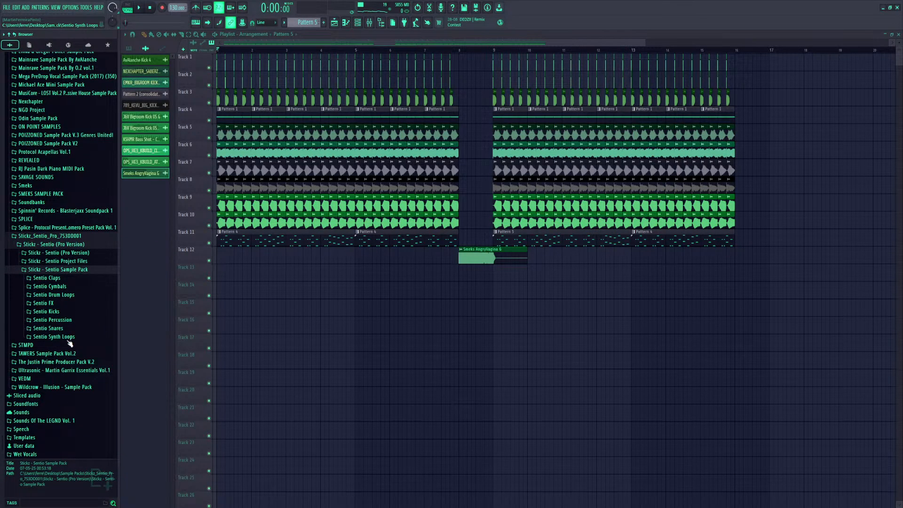
{"action": "left_click", "coordinate": [69, 340]}
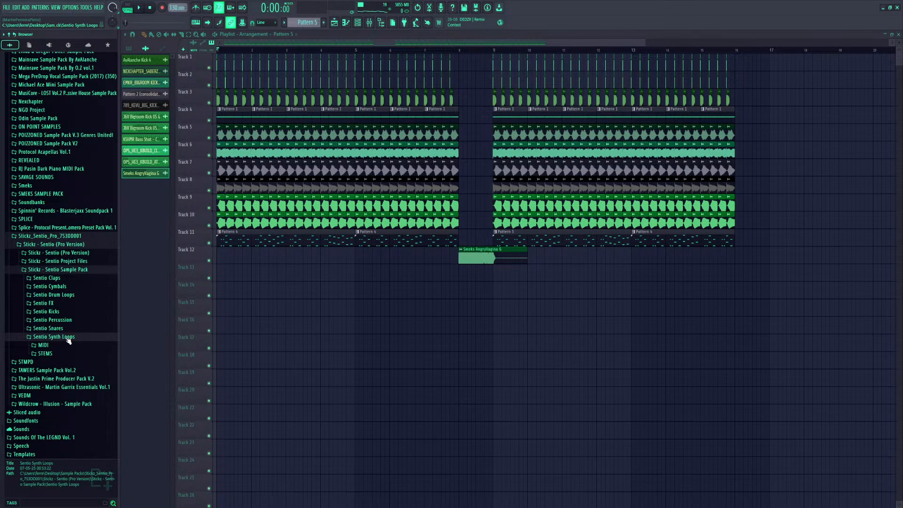
{"action": "left_click", "coordinate": [61, 304]}
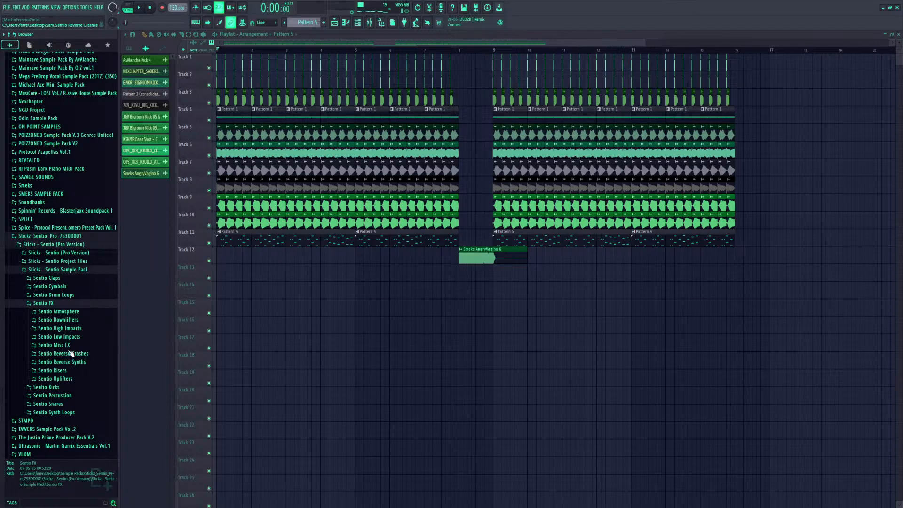
{"action": "left_click", "coordinate": [49, 236]}
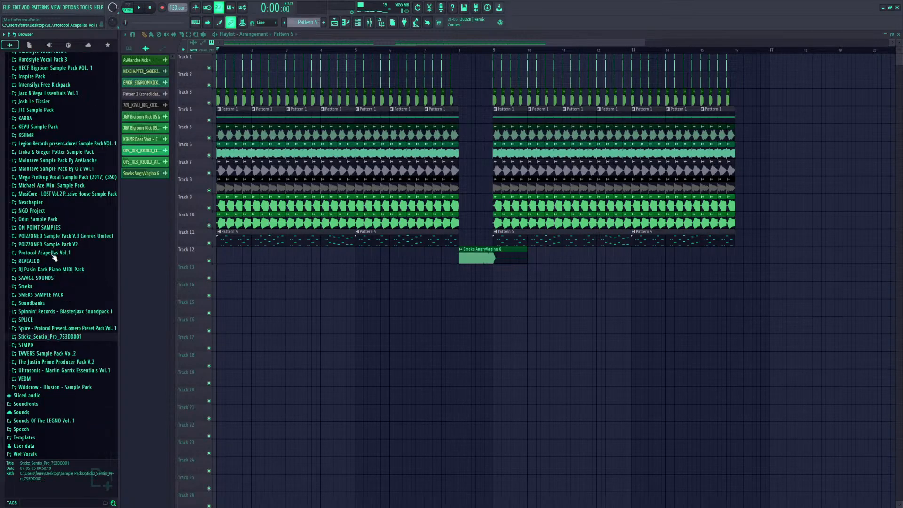
Open the One Shots samples folder of the STMPD - Brooks Producer Pack and preview the first one-shots
{"action": "left_click", "coordinate": [57, 347]}
{"action": "left_click", "coordinate": [59, 354]}
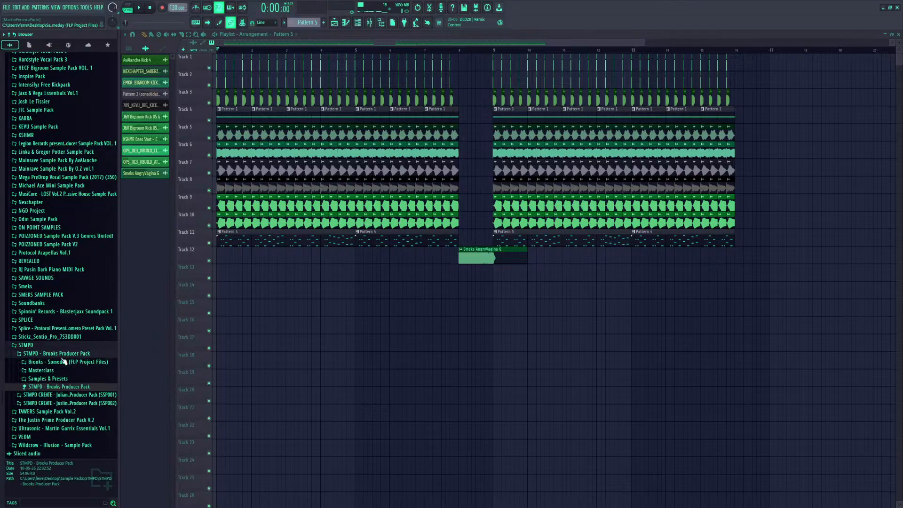
{"action": "left_click", "coordinate": [61, 380]}
{"action": "scroll", "coordinate": [61, 381], "scroll_direction": "down", "scroll_amount": 3}
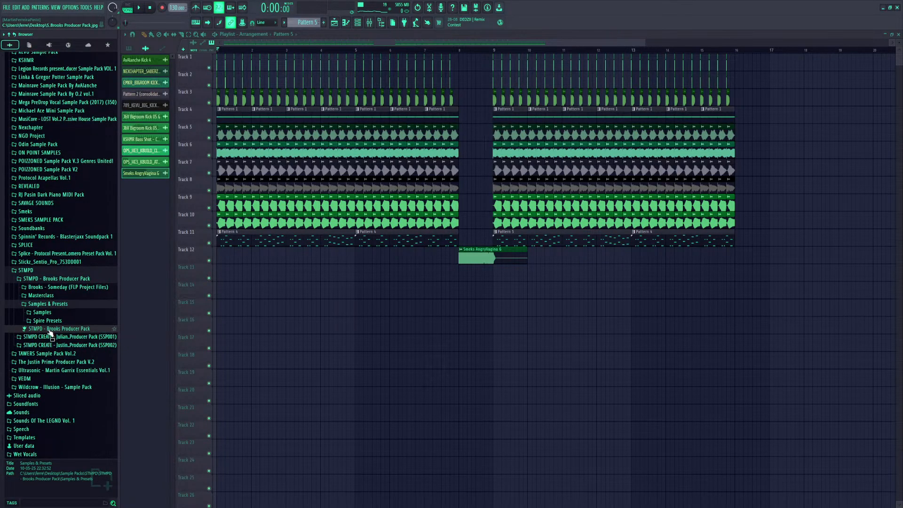
{"action": "left_click", "coordinate": [42, 312]}
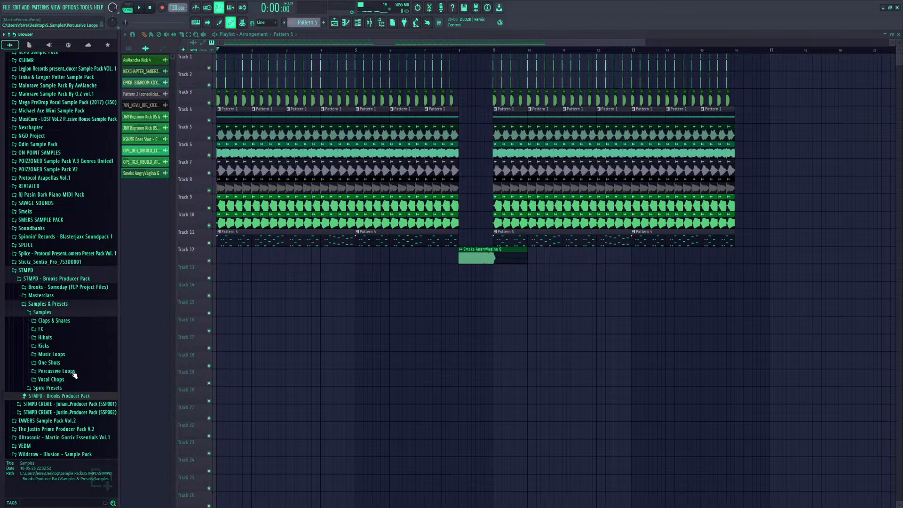
{"action": "left_click", "coordinate": [49, 362]}
{"action": "key", "text": "Down"}
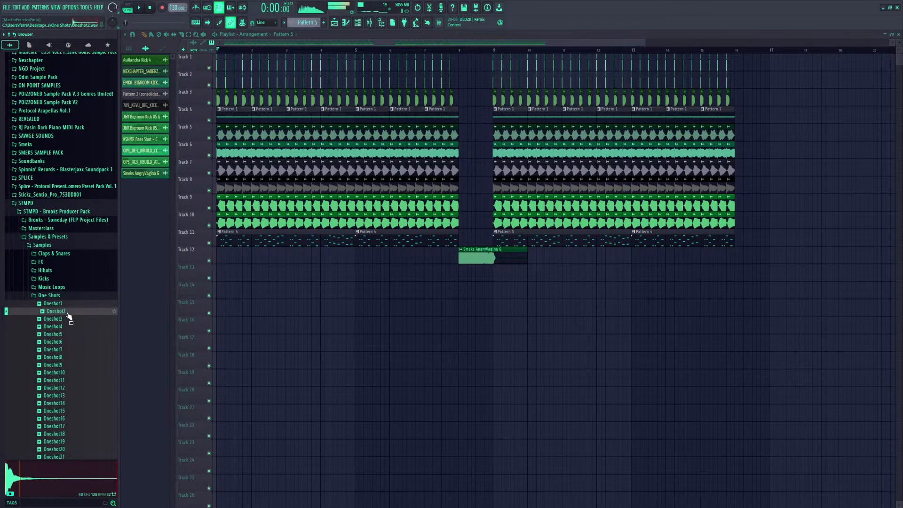
Place the Oneshot1 sample at the start of Track 18 in the playlist and solo that track
{"action": "left_click_drag", "start_coordinate": [60, 305], "coordinate": [216, 366]}
{"action": "right_click", "coordinate": [209, 366]}
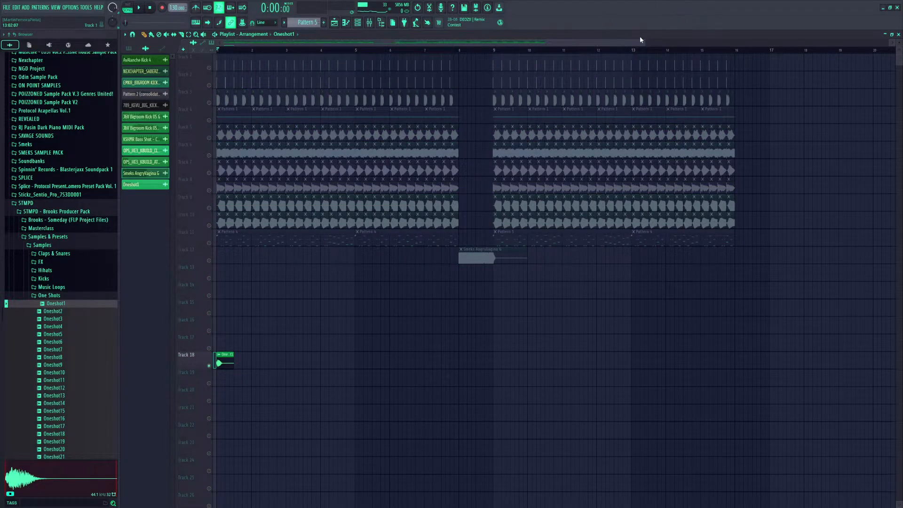
{"action": "scroll", "coordinate": [223, 352], "scroll_direction": "up", "scroll_amount": 5}
Raise Oneshot1's pitch in Auto stretch mode, set declicking to Transient (bleeding), enable Remove DC offset and Normalize, and route it to mixer track 36
{"action": "double_click", "coordinate": [227, 358]}
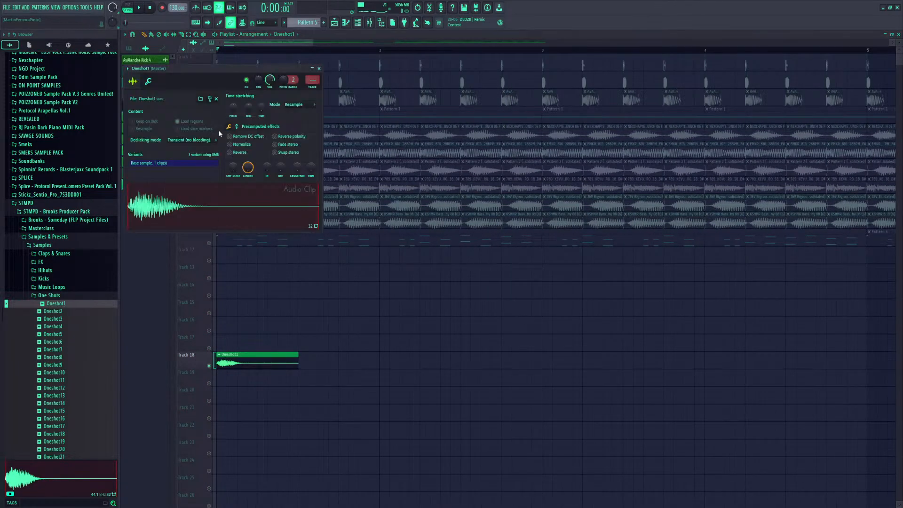
{"action": "left_click_drag", "start_coordinate": [233, 108], "coordinate": [233, 98]}
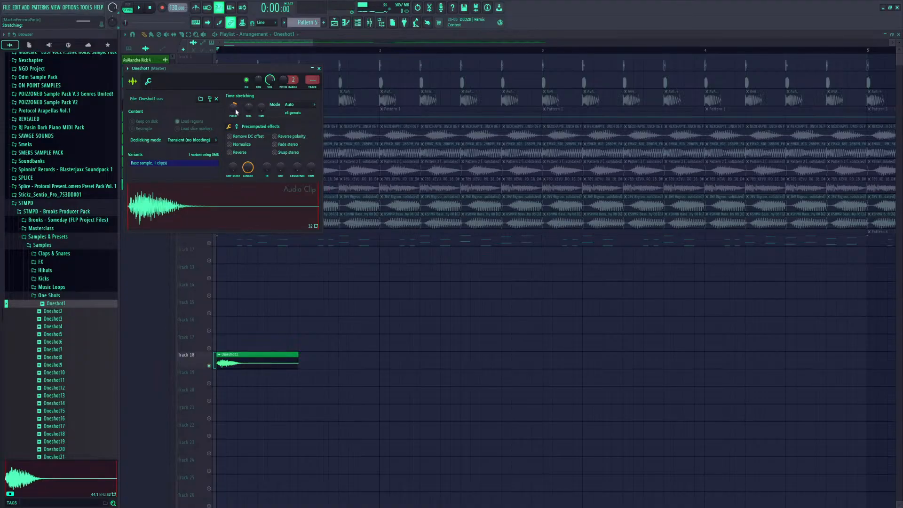
{"action": "left_click", "coordinate": [191, 140]}
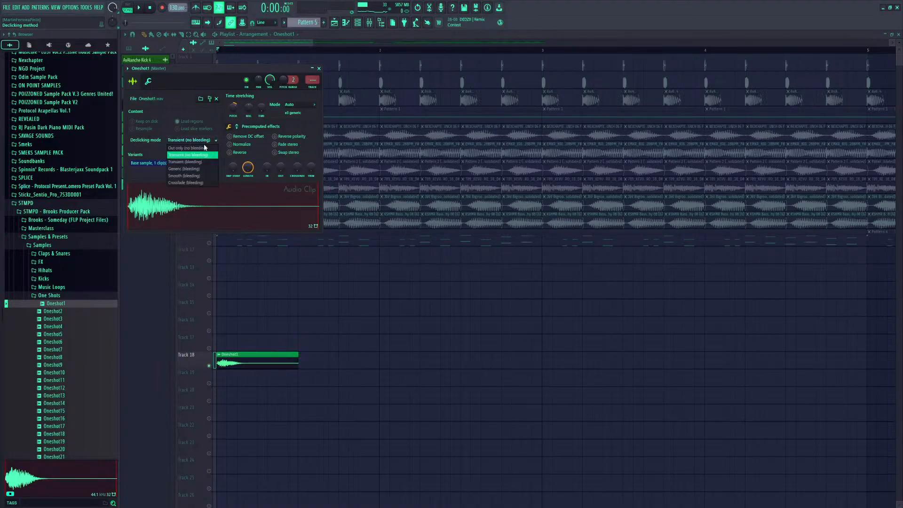
{"action": "left_click", "coordinate": [214, 150]}
{"action": "left_click", "coordinate": [230, 143]}
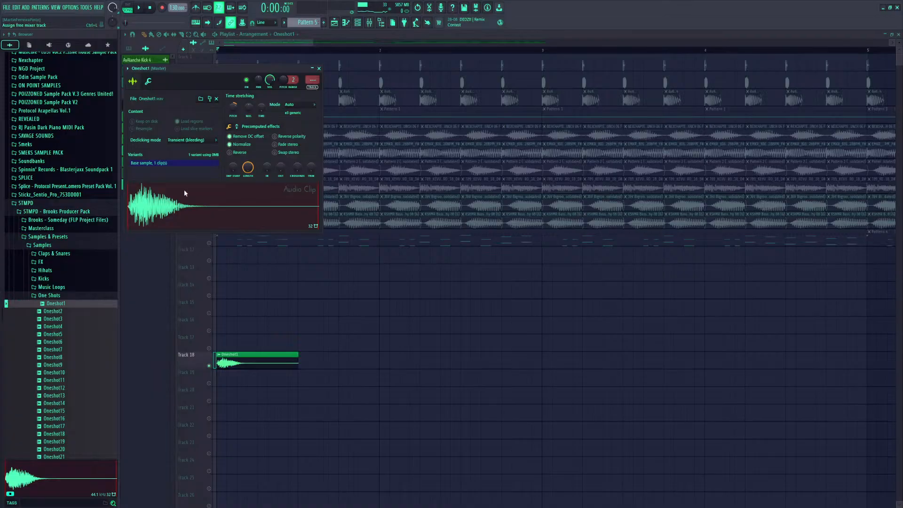
{"action": "right_click", "coordinate": [326, 401]}
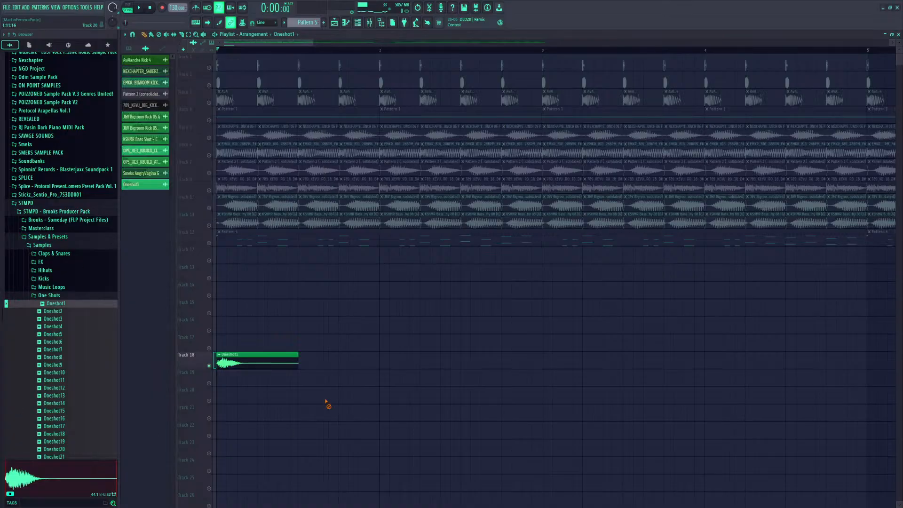
Replace the long Oneshot1 clip with five consecutive half-beat clips from the start of Track 18
{"action": "key", "text": "p"}
{"action": "right_click", "coordinate": [252, 361]}
{"action": "key", "text": "b"}
{"action": "left_click_drag", "start_coordinate": [243, 361], "coordinate": [320, 362]}
Set a playback loop over bar 1, listen to the repeated one-shots and check the Oneshot1 channel's miscellaneous settings
{"action": "left_click_drag", "start_coordinate": [224, 55], "coordinate": [380, 53]}
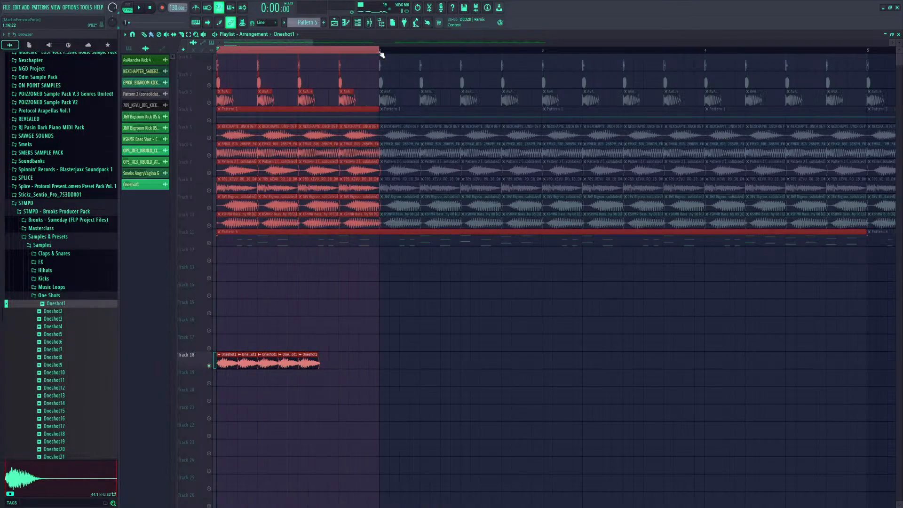
{"action": "key", "text": "space"}
{"action": "double_click", "coordinate": [265, 361]}
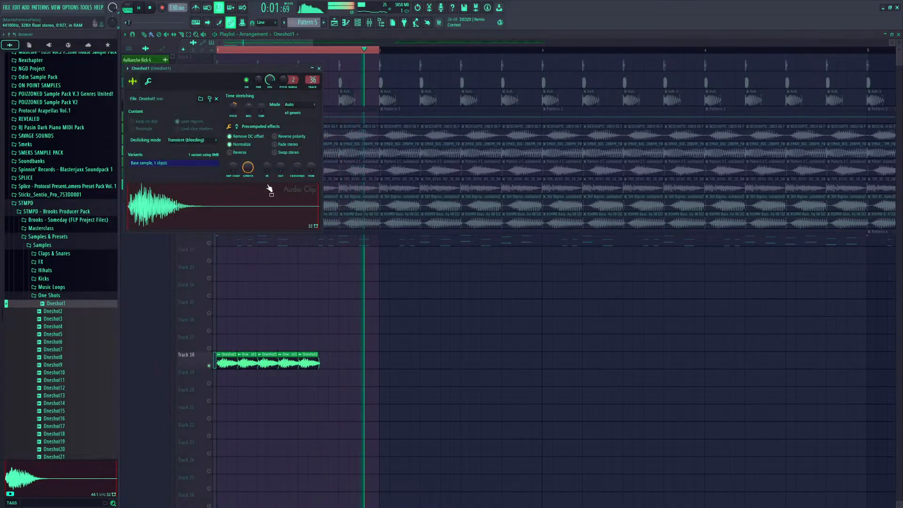
{"action": "key", "text": "space"}
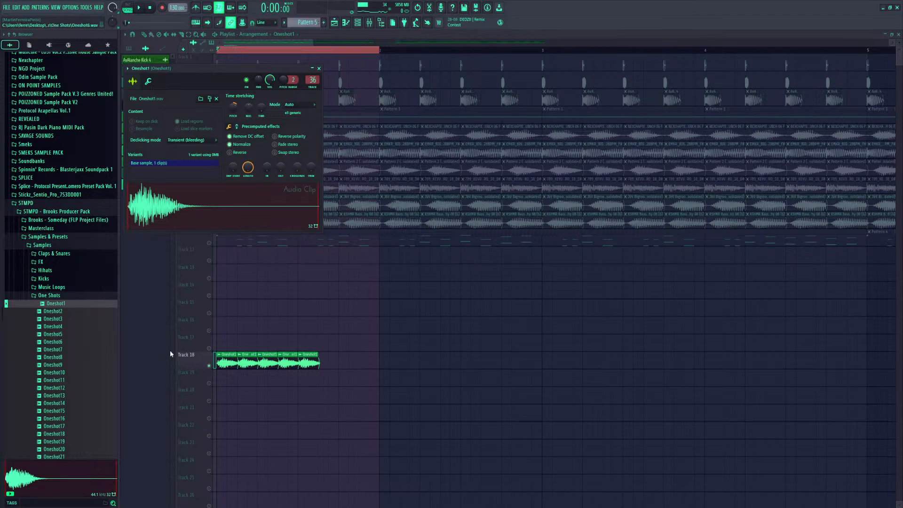
{"action": "left_click", "coordinate": [149, 81]}
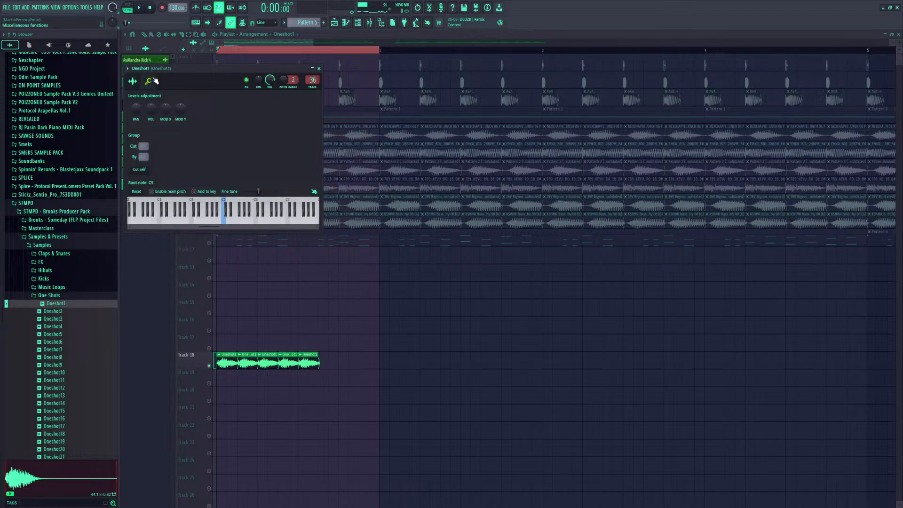
{"action": "left_click", "coordinate": [320, 68]}
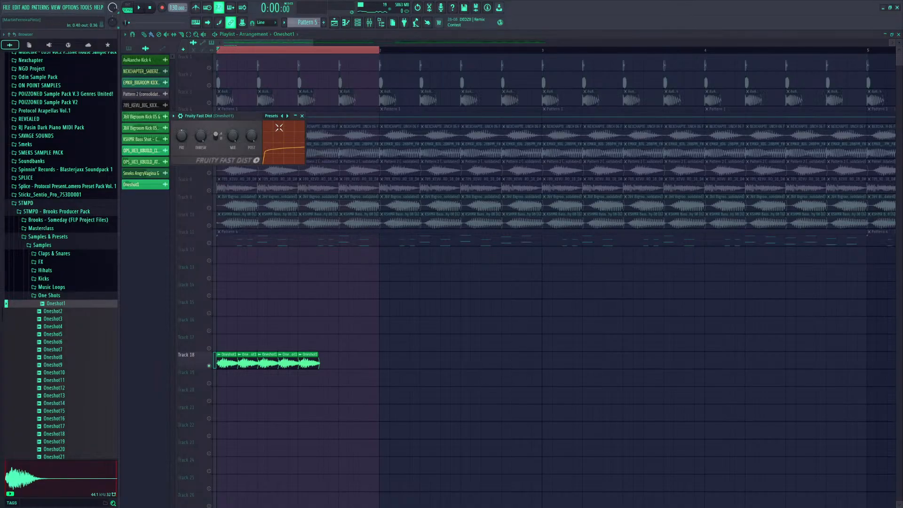
Add Fruity Fast Dist to Oneshot1's mixer track and adjust its pre amp while auditioning the looped bar
{"action": "key", "text": "space"}
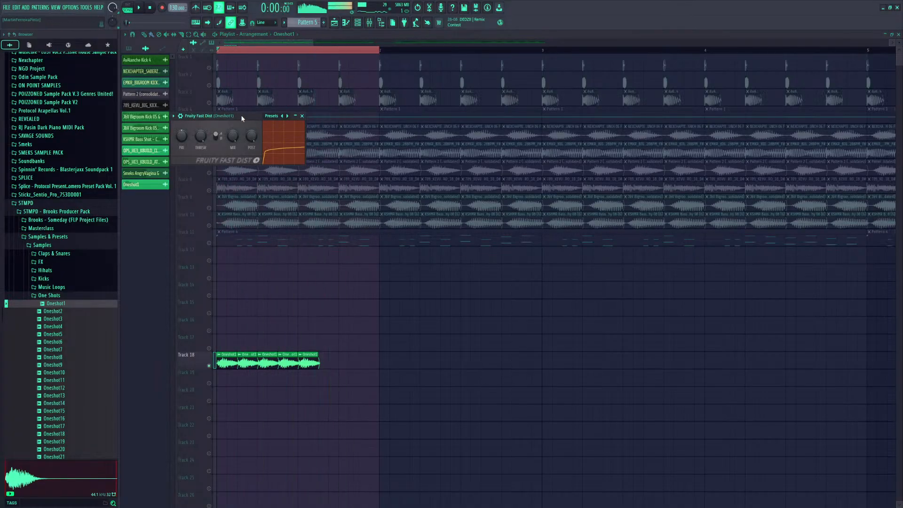
{"action": "key", "text": "space"}
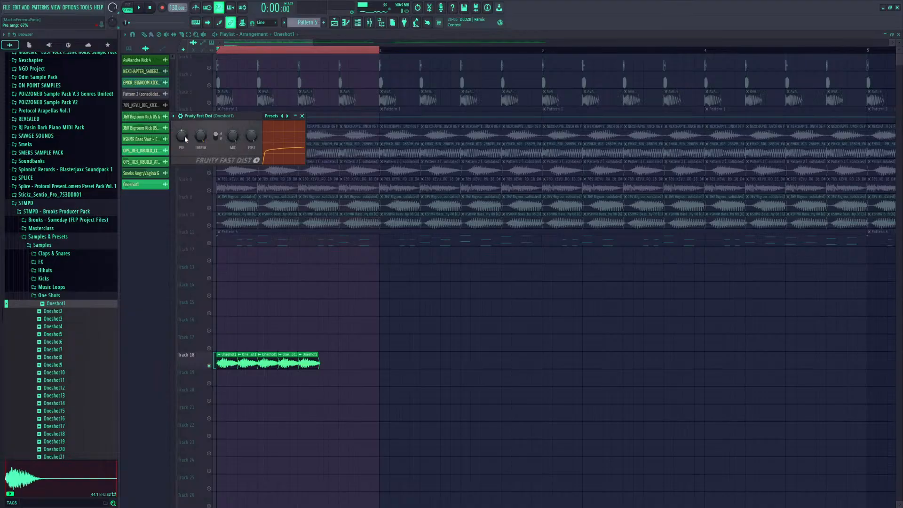
{"action": "key", "text": "space"}
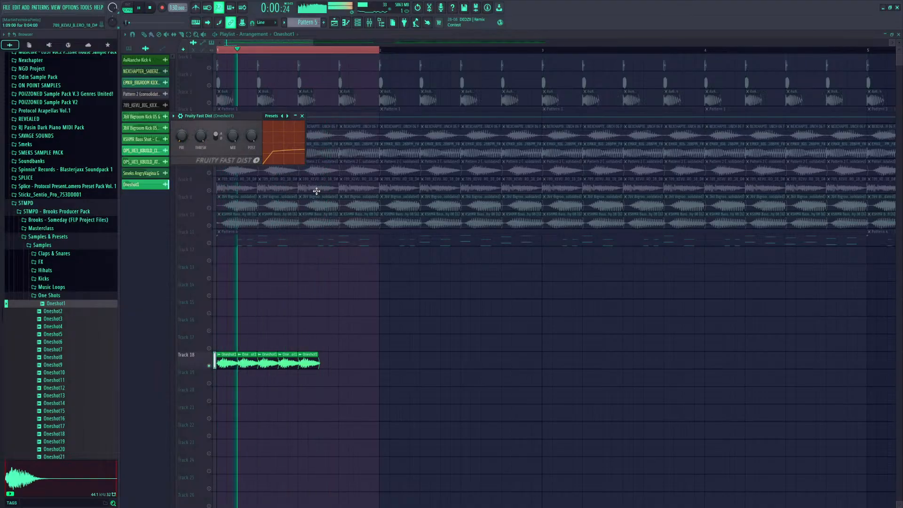
{"action": "key", "text": "space"}
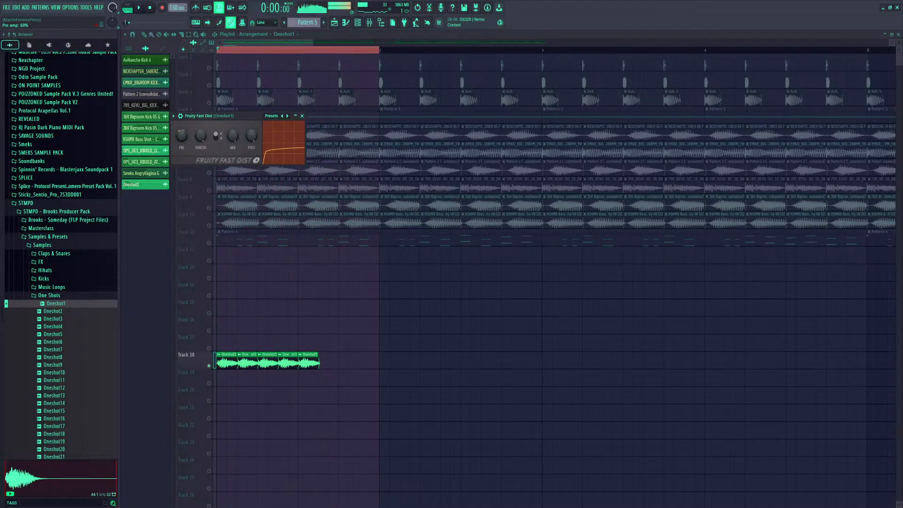
{"action": "key", "text": "space"}
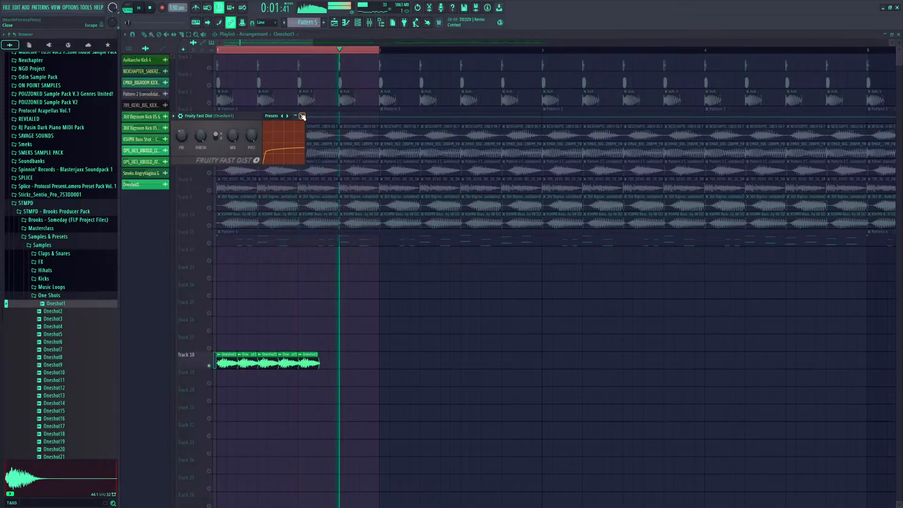
{"action": "left_click", "coordinate": [303, 116]}
{"action": "key", "text": "space"}
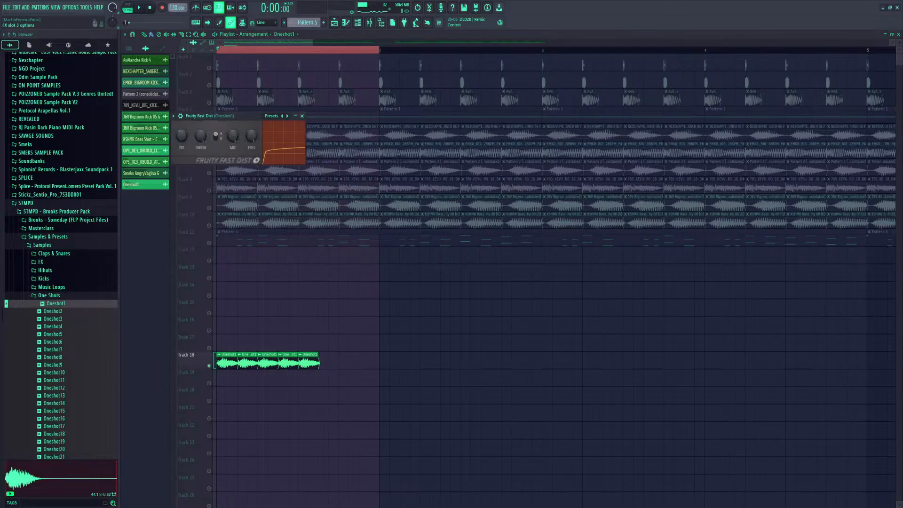
Add a 36 dB/oct low cut to Oneshot1 in Pro-Q 4 during playback and close its effect windows
{"action": "key", "text": "space"}
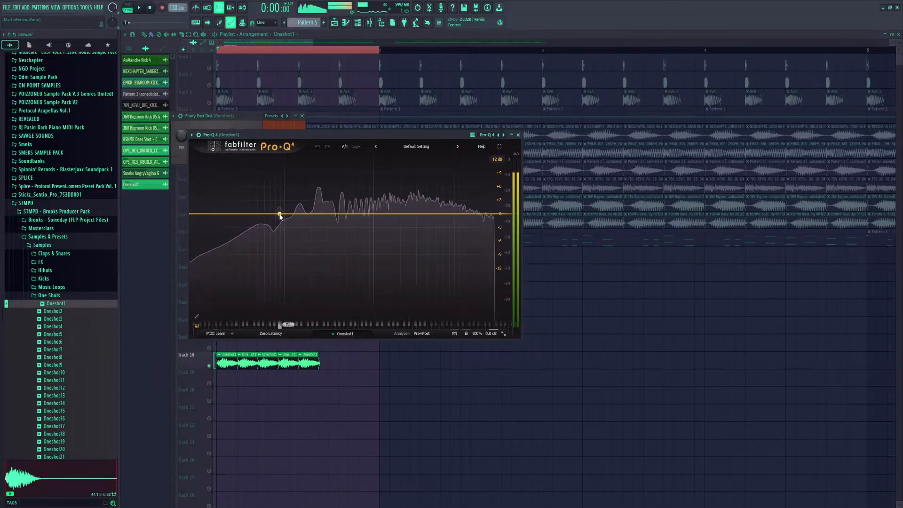
{"action": "key", "text": "space"}
{"action": "left_click", "coordinate": [280, 214]}
{"action": "left_click", "coordinate": [263, 202]}
{"action": "left_click", "coordinate": [276, 203]}
{"action": "left_click_drag", "start_coordinate": [278, 214], "coordinate": [277, 216]}
{"action": "key", "text": "space"}
{"action": "left_click", "coordinate": [271, 334]}
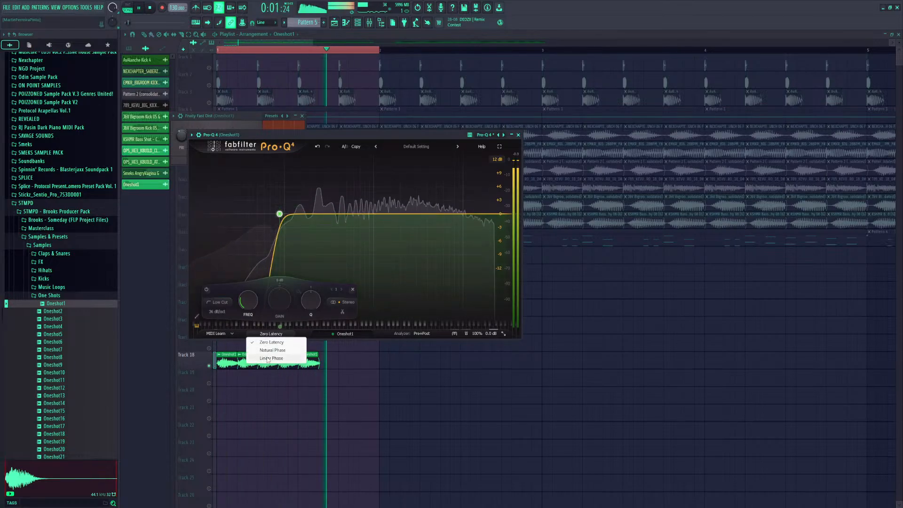
{"action": "left_click", "coordinate": [279, 309]}
{"action": "left_click", "coordinate": [518, 135]}
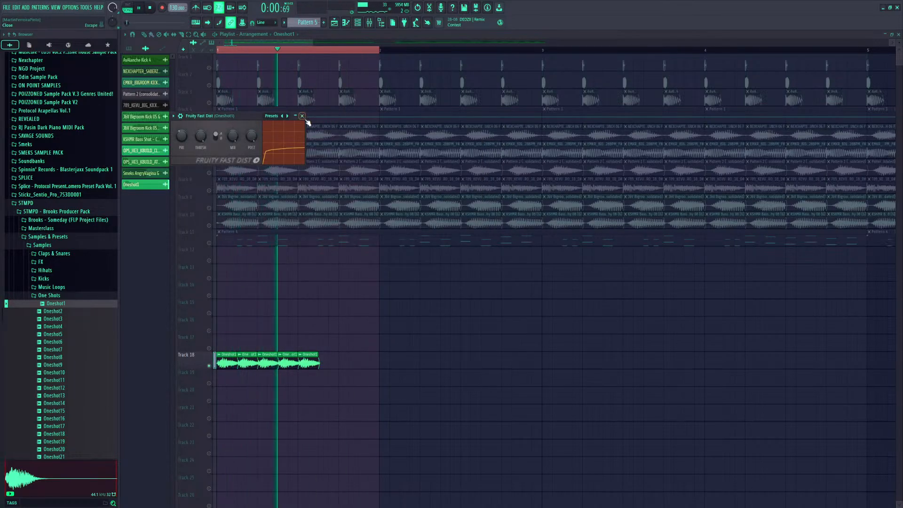
{"action": "left_click", "coordinate": [303, 116]}
Extend the last Oneshot1 clip on Track 18 to beat 4 and play back the loop
{"action": "key", "text": "space"}
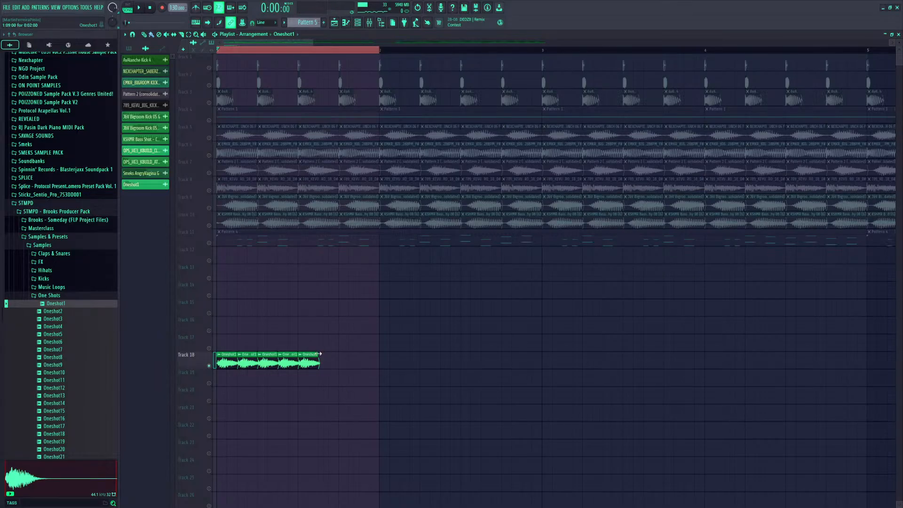
{"action": "key", "text": "space"}
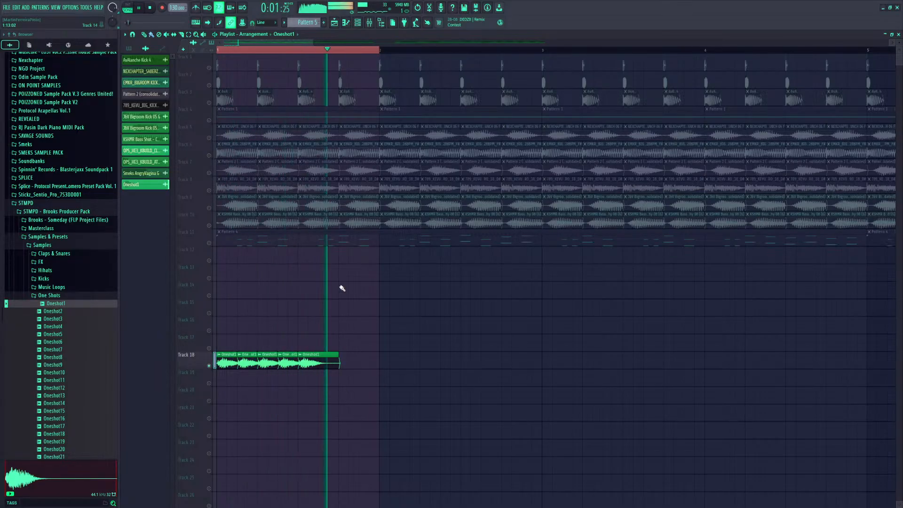
{"action": "key", "text": "space"}
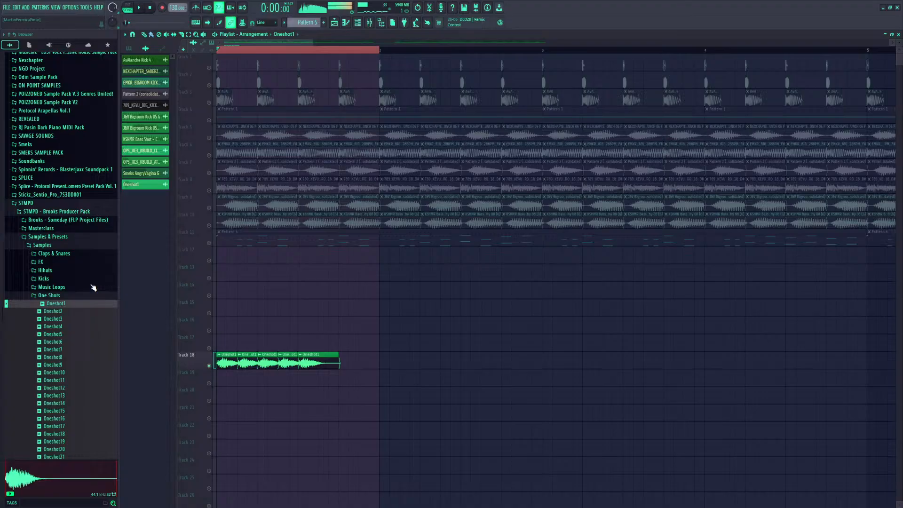
Audition other one-shots and place Oneshot5 on Track 19 with DC offset removal, Normalize and Transient (bleeding) declicking, then enable the track
{"action": "left_click", "coordinate": [53, 311]}
{"action": "left_click", "coordinate": [53, 329]}
{"action": "left_click", "coordinate": [54, 334]}
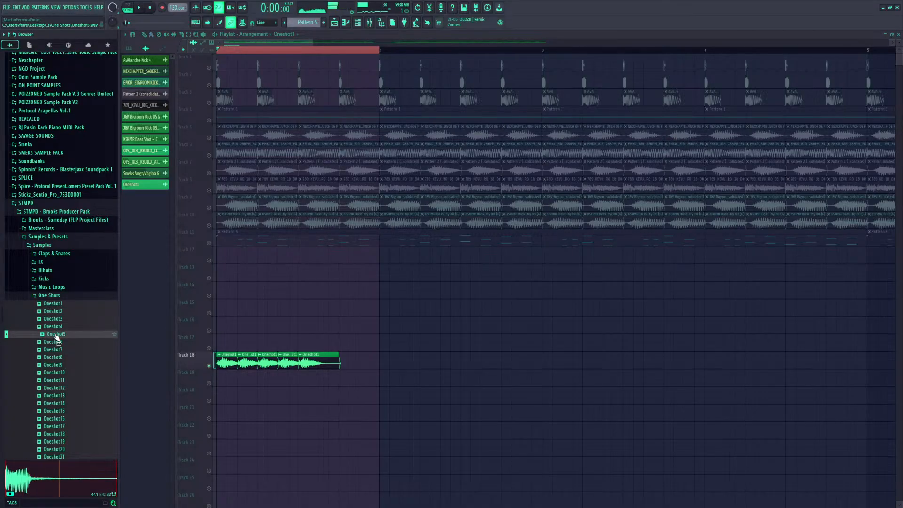
{"action": "left_click_drag", "start_coordinate": [56, 338], "coordinate": [323, 373]}
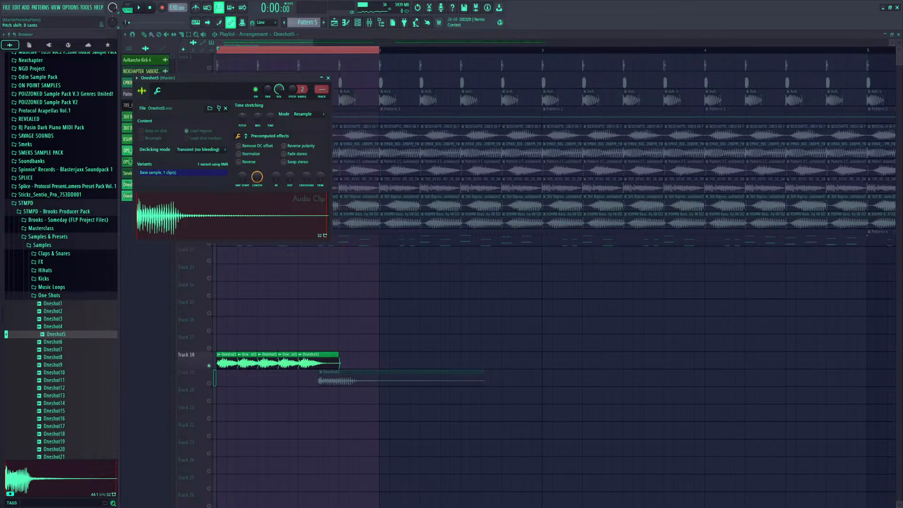
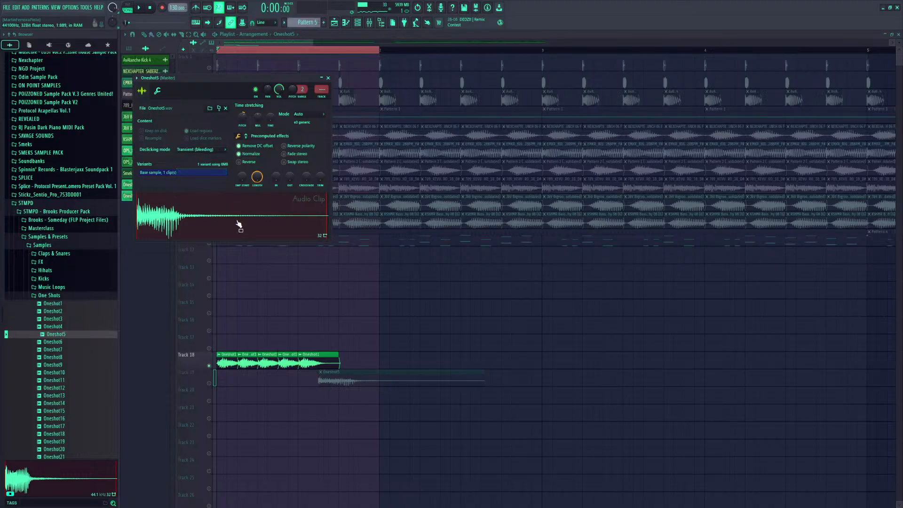
{"action": "left_click", "coordinate": [211, 384]}
Set the Oneshot5 clip's time-stretching mode to Stretch and its Pogo effect to -100%
{"action": "double_click", "coordinate": [325, 373]}
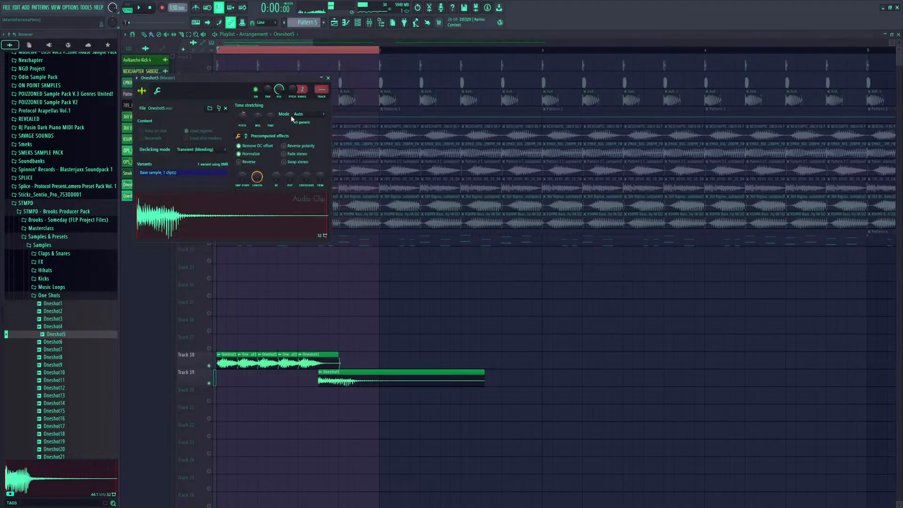
{"action": "left_click", "coordinate": [300, 115]}
{"action": "left_click", "coordinate": [301, 135]}
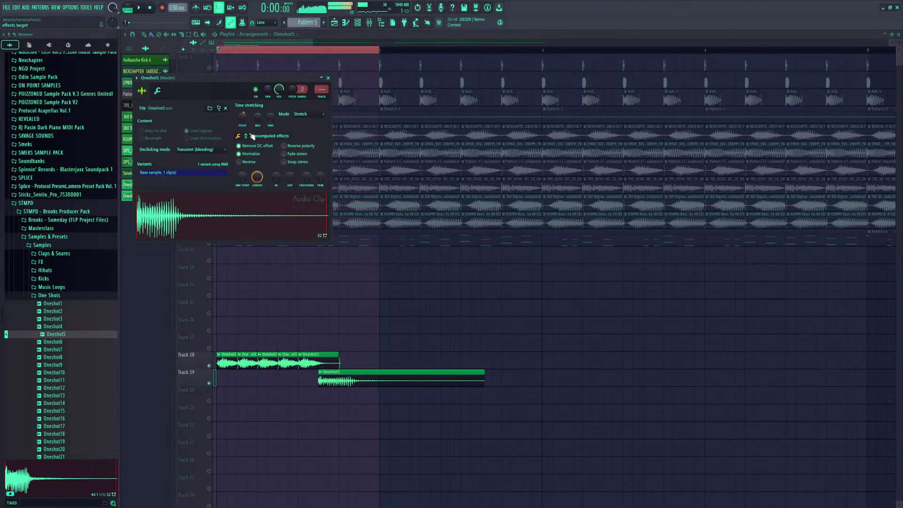
{"action": "left_click_drag", "start_coordinate": [320, 177], "coordinate": [320, 207]}
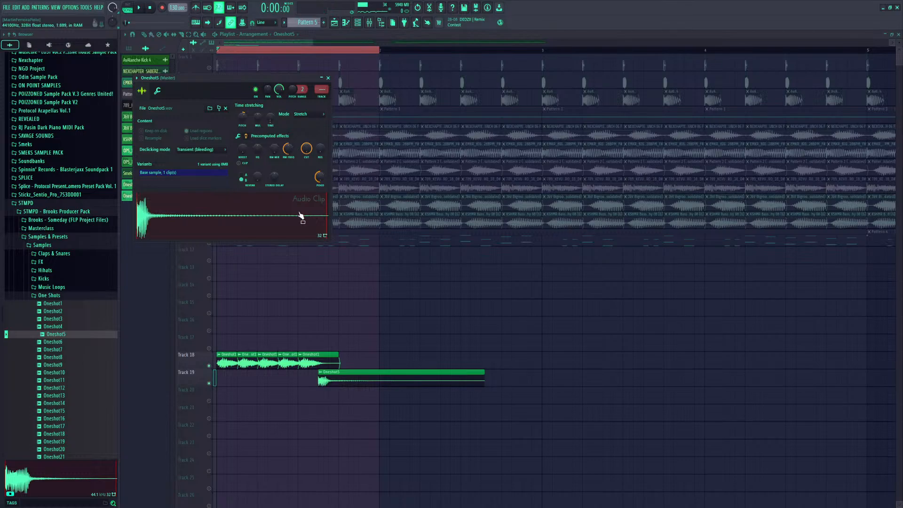
{"action": "right_click", "coordinate": [422, 311]}
{"action": "scroll", "coordinate": [414, 316], "scroll_direction": "down", "scroll_amount": 3}
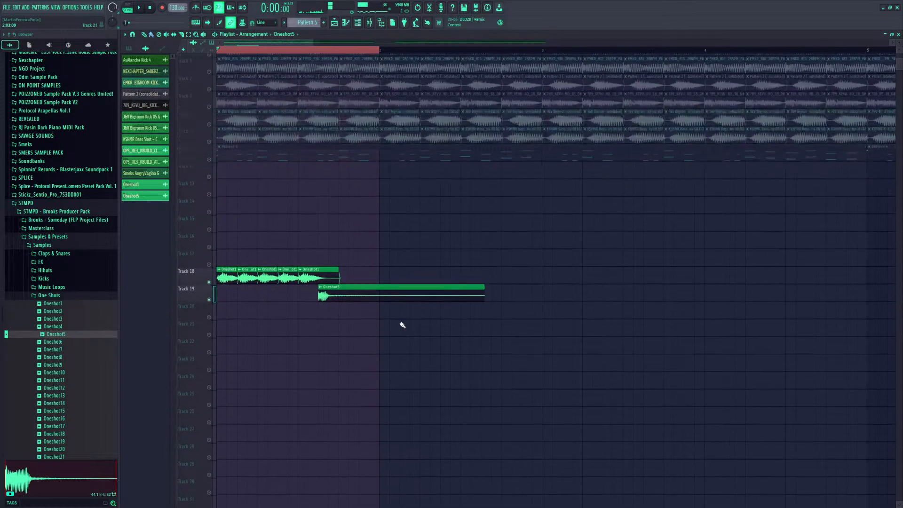
Trim and stretch the Oneshot5 clip, move it to Track 18 directly after the Oneshot1 clips, and play back the loop
{"action": "left_click_drag", "start_coordinate": [335, 292], "coordinate": [343, 298]}
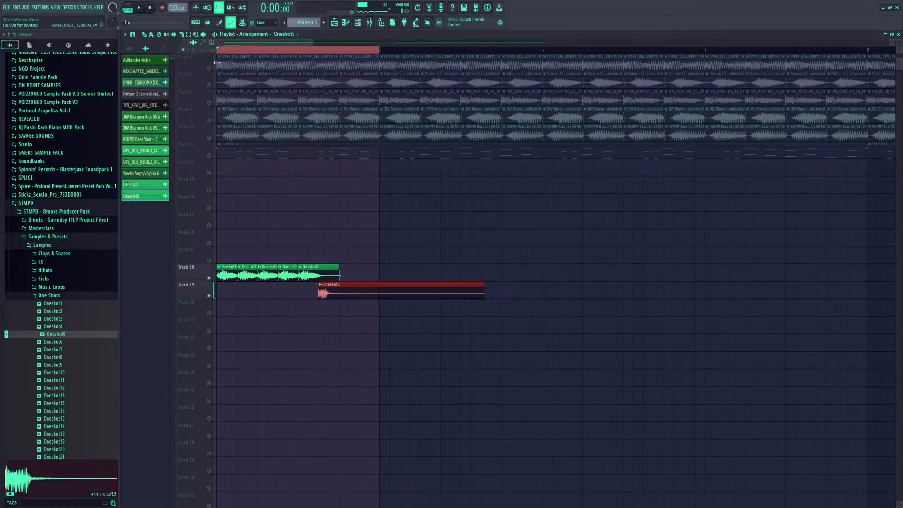
{"action": "left_click", "coordinate": [388, 237]}
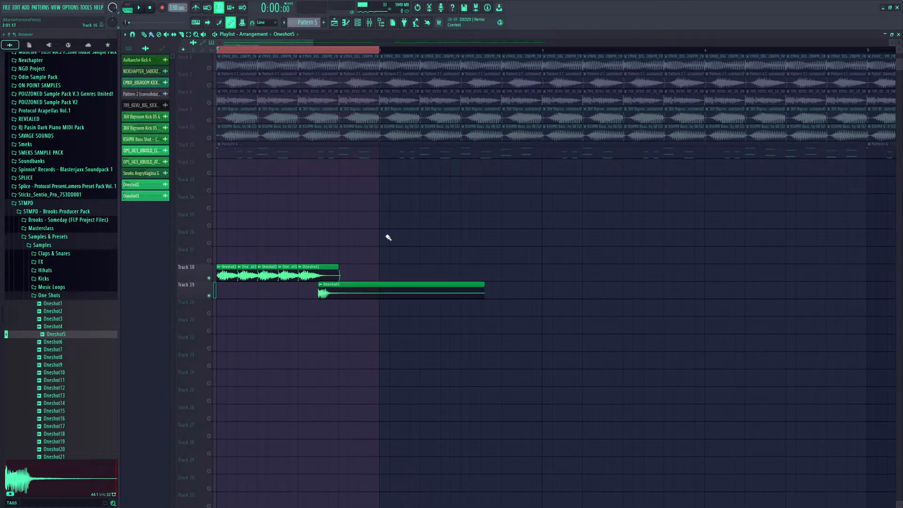
{"action": "right_click", "coordinate": [390, 290]}
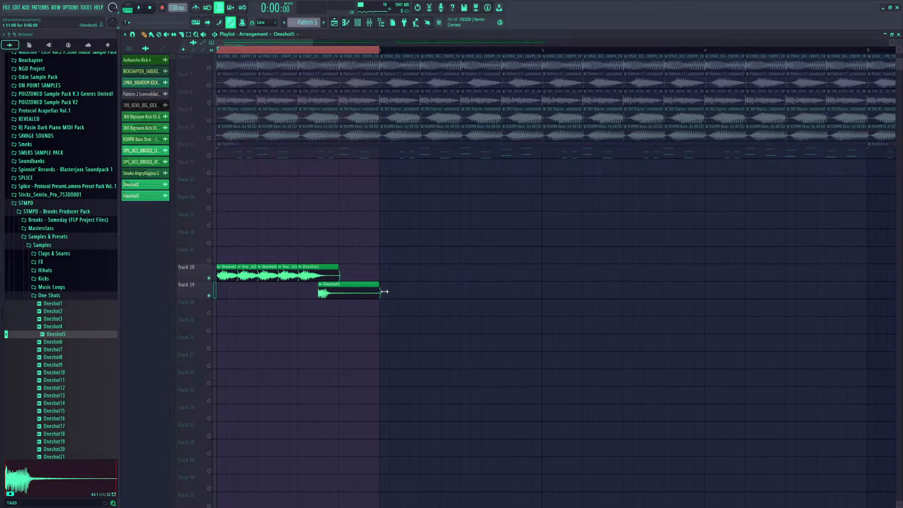
{"action": "left_click_drag", "start_coordinate": [385, 291], "coordinate": [603, 292]}
{"action": "left_click_drag", "start_coordinate": [466, 289], "coordinate": [480, 271]}
{"action": "key", "text": "space"}
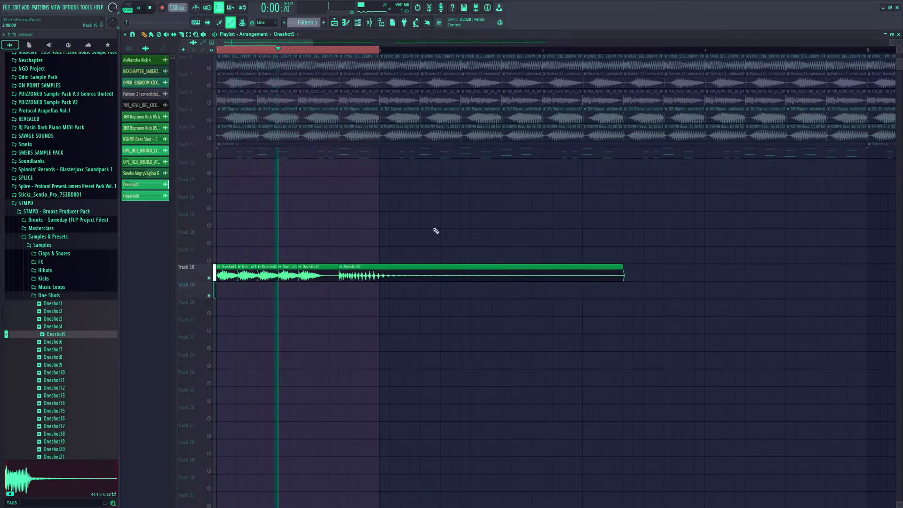
Try a Pogo effect of 100% on the Oneshot5 clip and listen to the loop
{"action": "double_click", "coordinate": [393, 271]}
{"action": "key", "text": "space"}
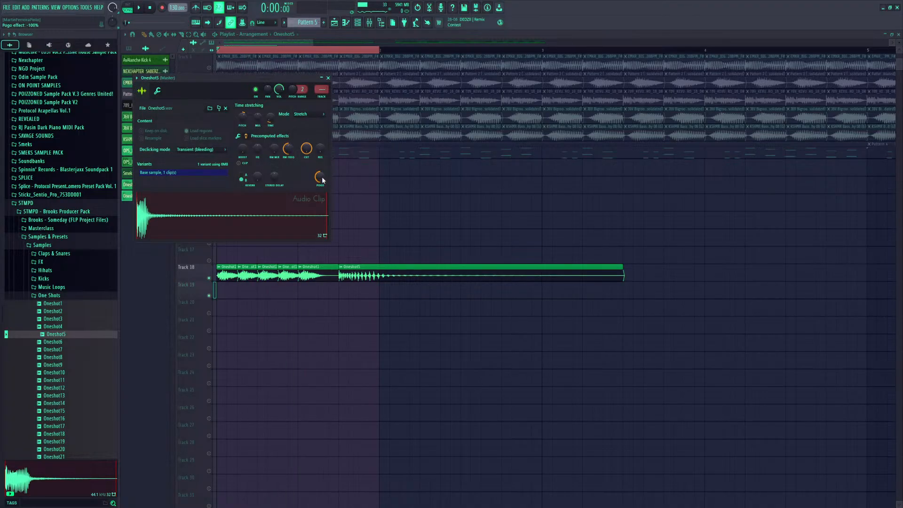
{"action": "left_click_drag", "start_coordinate": [323, 180], "coordinate": [321, 178]}
{"action": "key", "text": "space"}
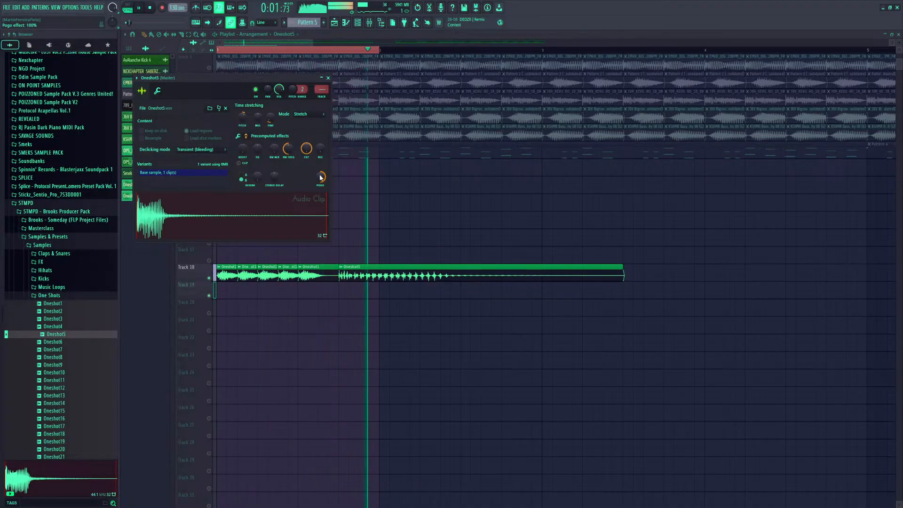
{"action": "key", "text": "space"}
{"action": "key", "text": "space"}
Try a stretch time of 2:00:00 with a fully negative Pogo effect on Oneshot5 and play it back
{"action": "left_click_drag", "start_coordinate": [271, 118], "coordinate": [271, 127]}
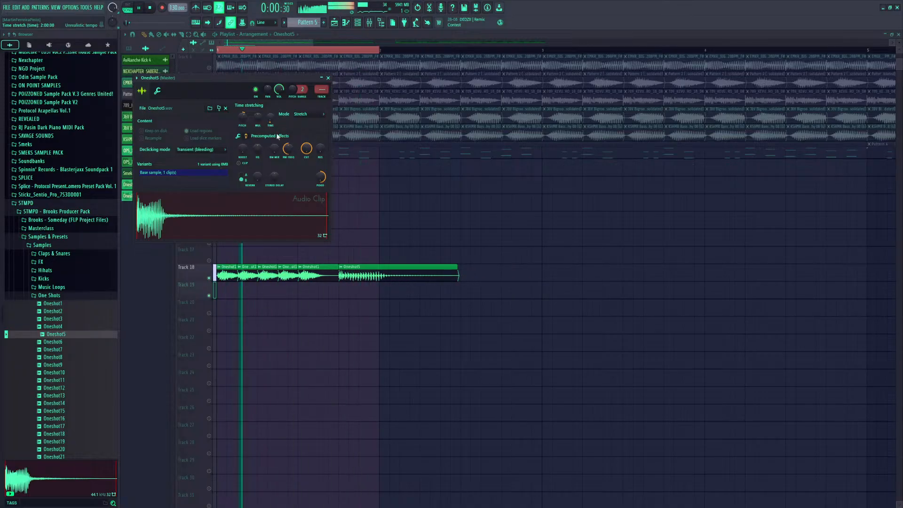
{"action": "key", "text": "space"}
{"action": "left_click_drag", "start_coordinate": [320, 179], "coordinate": [321, 231]}
{"action": "key", "text": "space"}
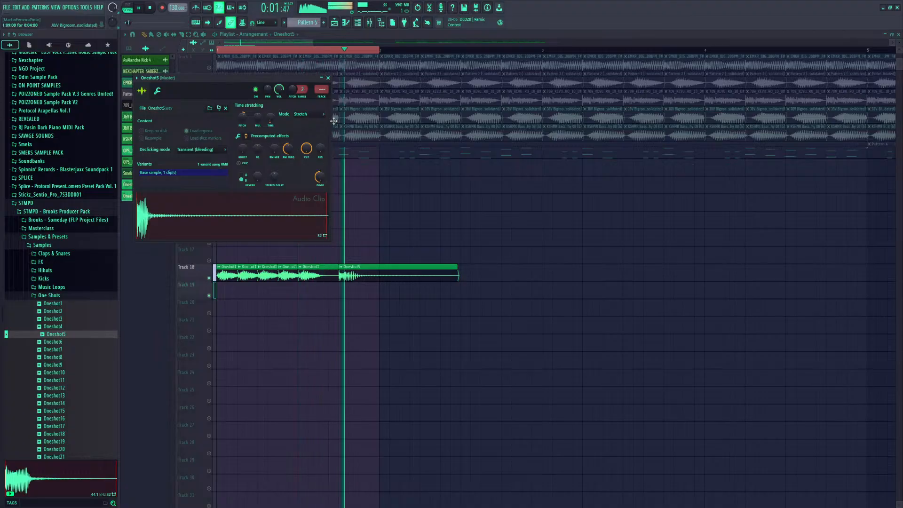
{"action": "key", "text": "space"}
Reset Oneshot5's stretch time to 0:00:00, set its Pogo effect to about -33%, and close the clip settings
{"action": "key", "text": "space"}
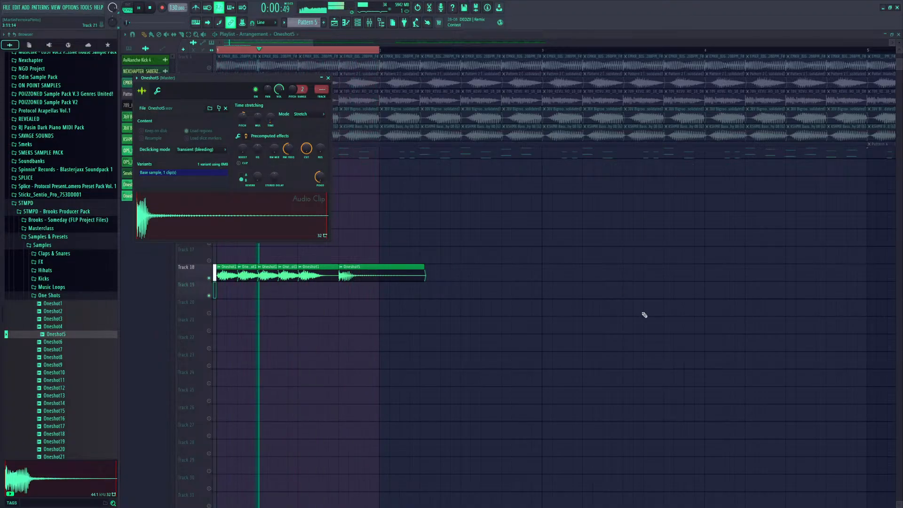
{"action": "key", "text": "space"}
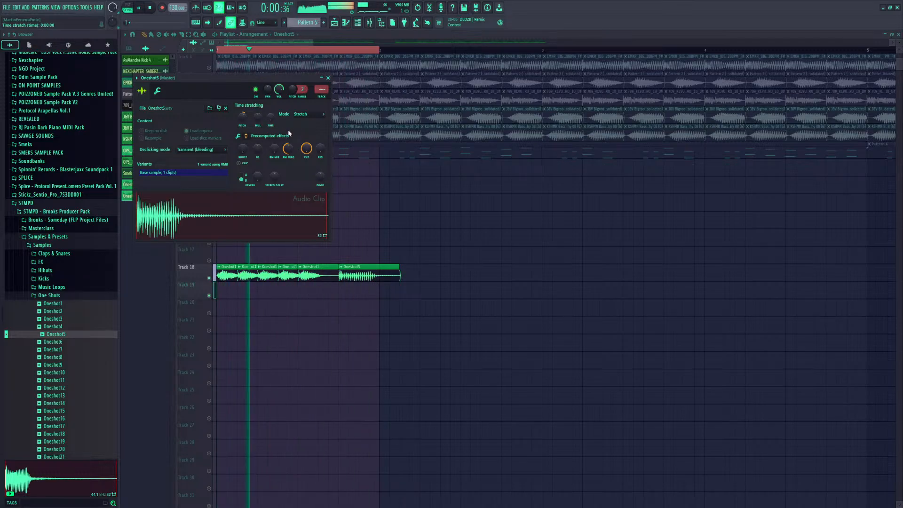
{"action": "left_click_drag", "start_coordinate": [320, 174], "coordinate": [322, 177]}
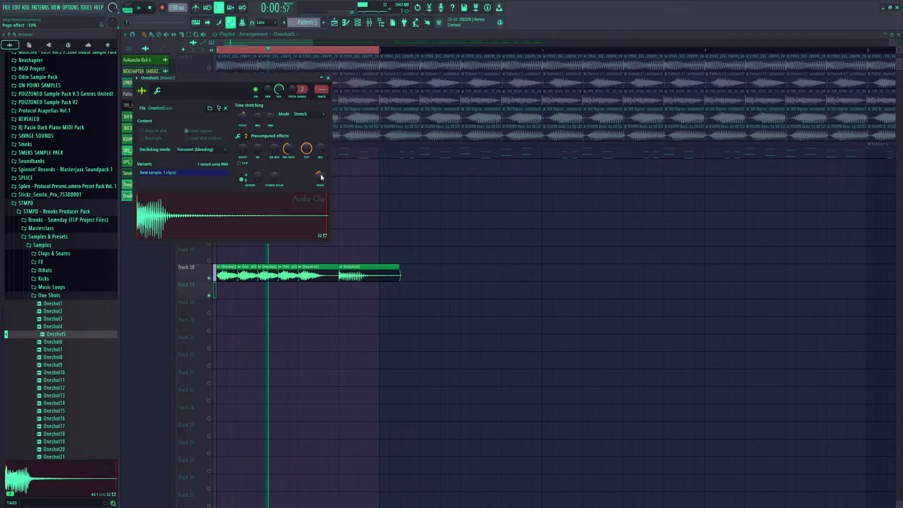
{"action": "left_click", "coordinate": [328, 79]}
{"action": "key", "text": "space"}
Move the Oneshot5 clip to Track 17 above the last Oneshot1 clip, enable the track, and trim the clip to end at beat 4
{"action": "key", "text": "space"}
{"action": "left_click_drag", "start_coordinate": [362, 274], "coordinate": [342, 257]}
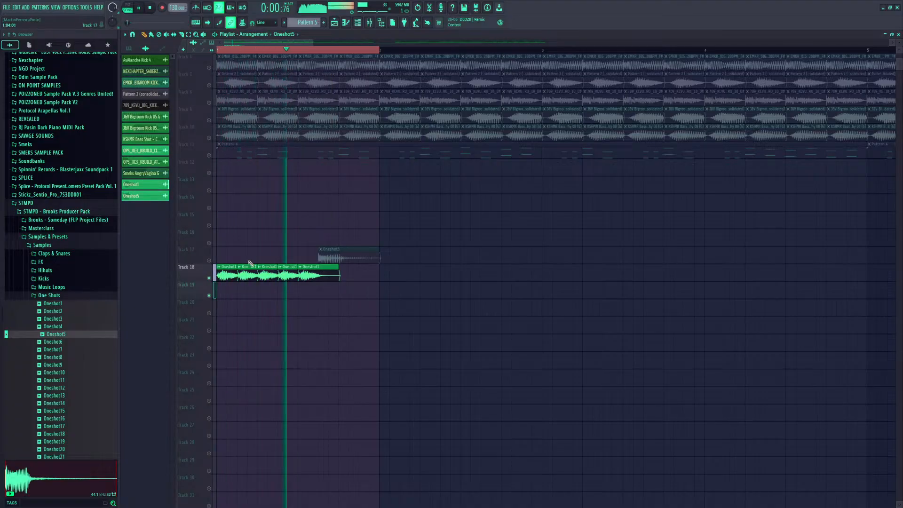
{"action": "left_click_drag", "start_coordinate": [345, 262], "coordinate": [346, 255]}
{"action": "right_click", "coordinate": [351, 255]}
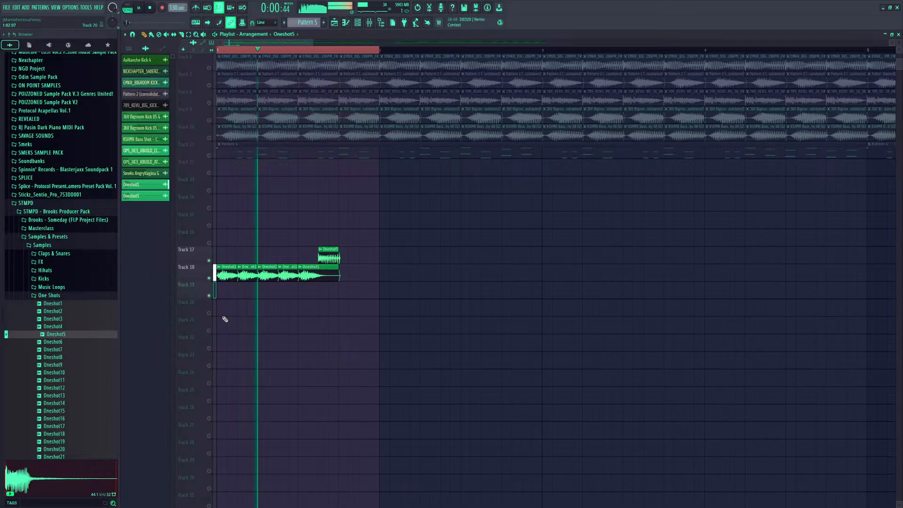
Collapse the one-shot folders and open the Drums folder of Smeks Sounds Vol.2 in SMEKS SAMPLE PACK
{"action": "left_click", "coordinate": [54, 299]}
{"action": "key", "text": "space"}
{"action": "left_click", "coordinate": [62, 247]}
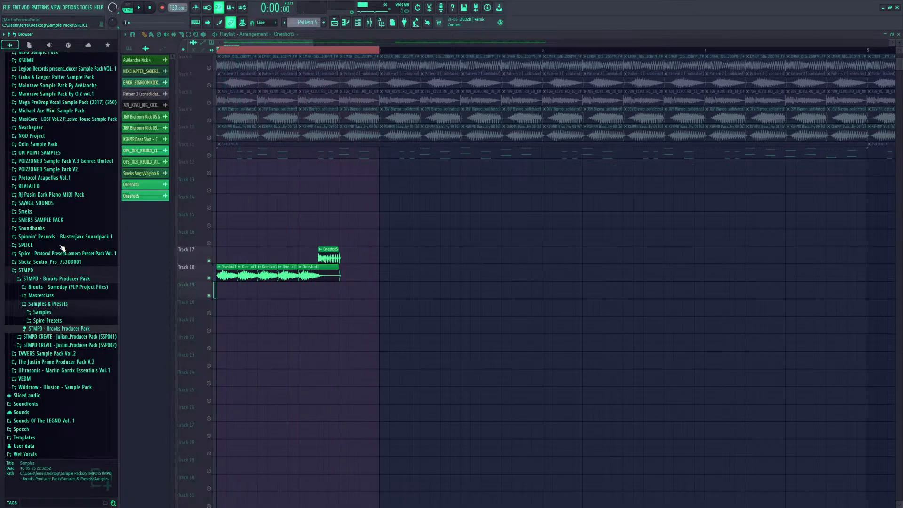
{"action": "left_click", "coordinate": [40, 219]}
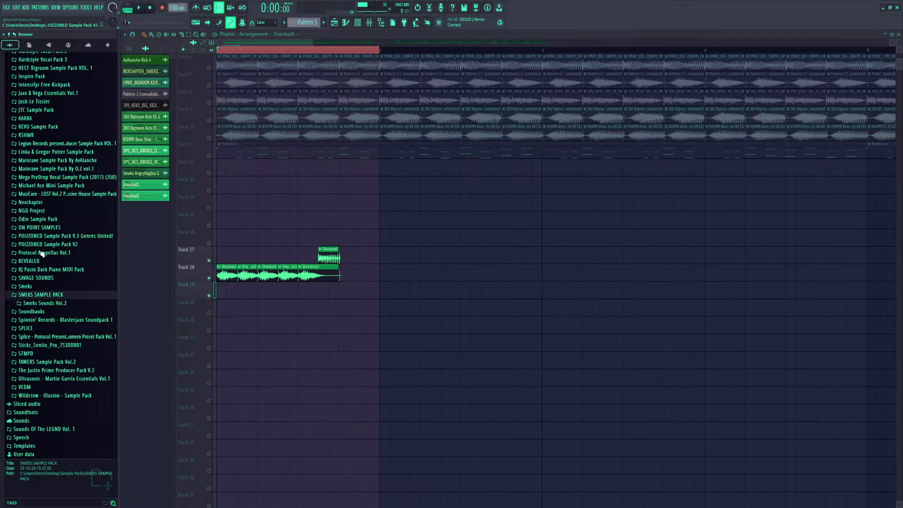
{"action": "left_click", "coordinate": [46, 303]}
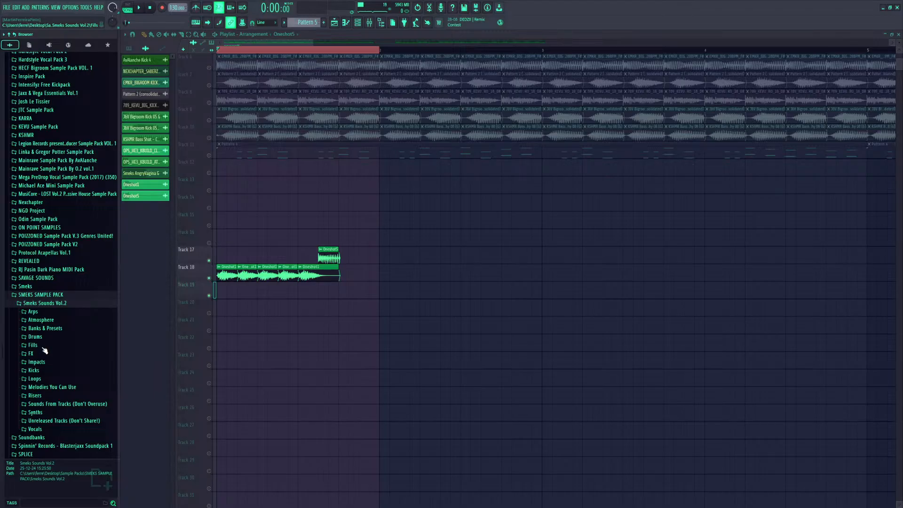
{"action": "left_click", "coordinate": [34, 337]}
{"action": "scroll", "coordinate": [56, 386], "scroll_direction": "down", "scroll_amount": 5}
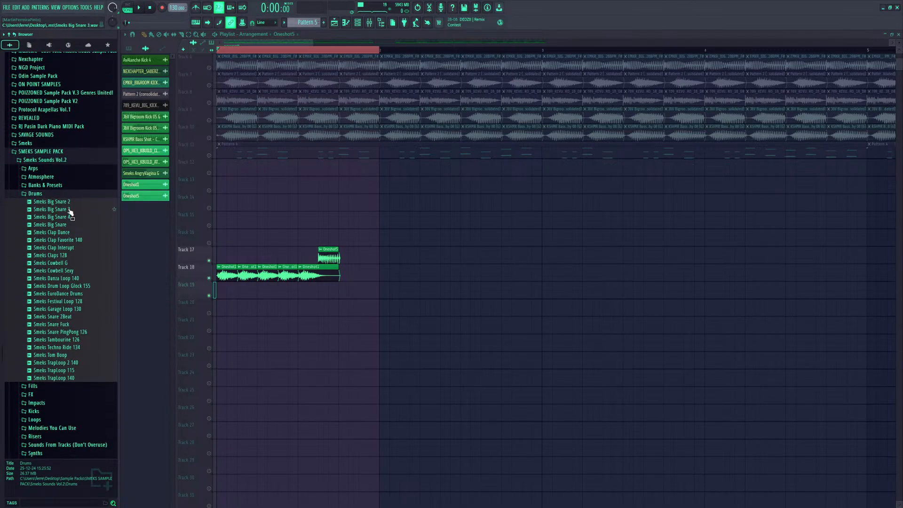
Audition the big snares, place Smeks Big Snare 2 on Track 19 at beat 4, and play back the loop
{"action": "left_click", "coordinate": [68, 210]}
{"action": "left_click_drag", "start_coordinate": [336, 308], "coordinate": [31, 223]}
{"action": "left_click_drag", "start_coordinate": [44, 203], "coordinate": [343, 291]}
{"action": "key", "text": "space"}
Enable DC offset removal and Normalize on Smeks Big Snare 2, set declicking to Transient (bleeding), and route it to mixer track 37
{"action": "double_click", "coordinate": [343, 292]}
{"action": "left_click", "coordinate": [252, 155]}
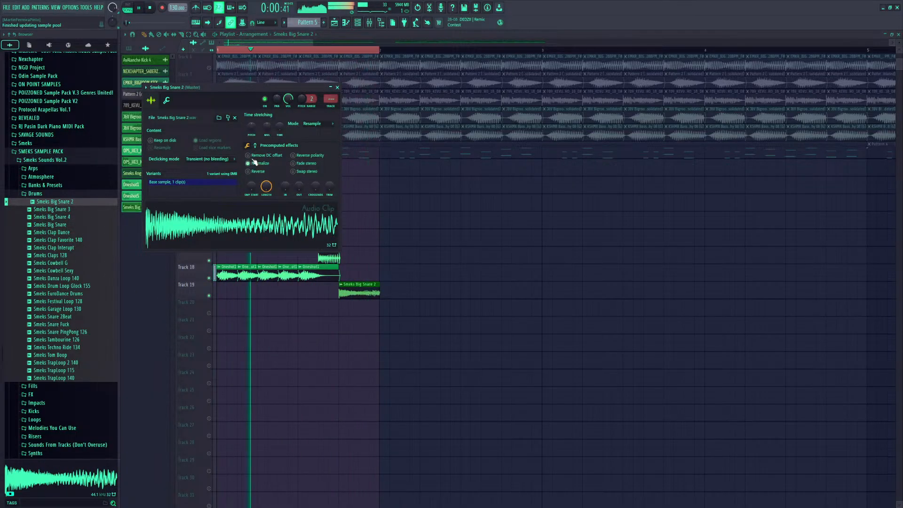
{"action": "left_click", "coordinate": [254, 162]}
{"action": "left_click", "coordinate": [229, 160]}
{"action": "left_click", "coordinate": [221, 178]}
{"action": "key", "text": "space"}
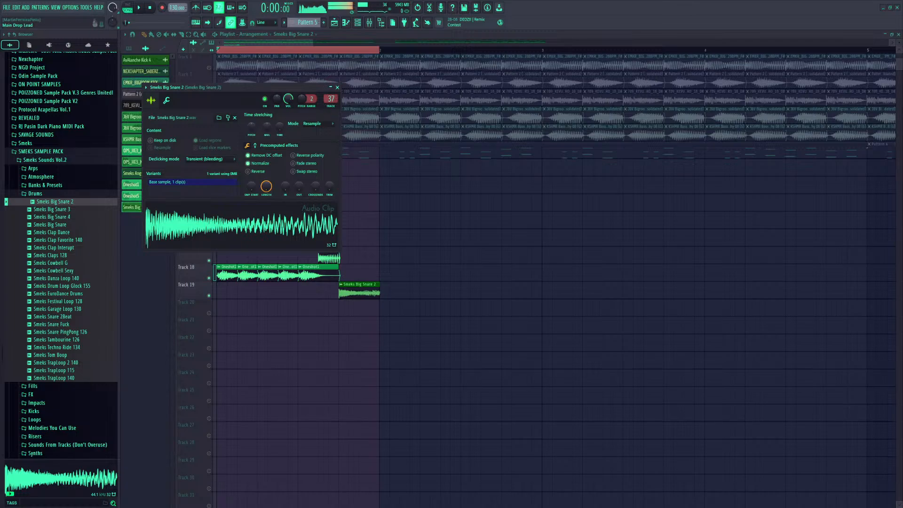
{"action": "key", "text": "Escape"}
Fade in the start of the Oneshot5 clip on Track 17 and play back the loop
{"action": "key", "text": "space"}
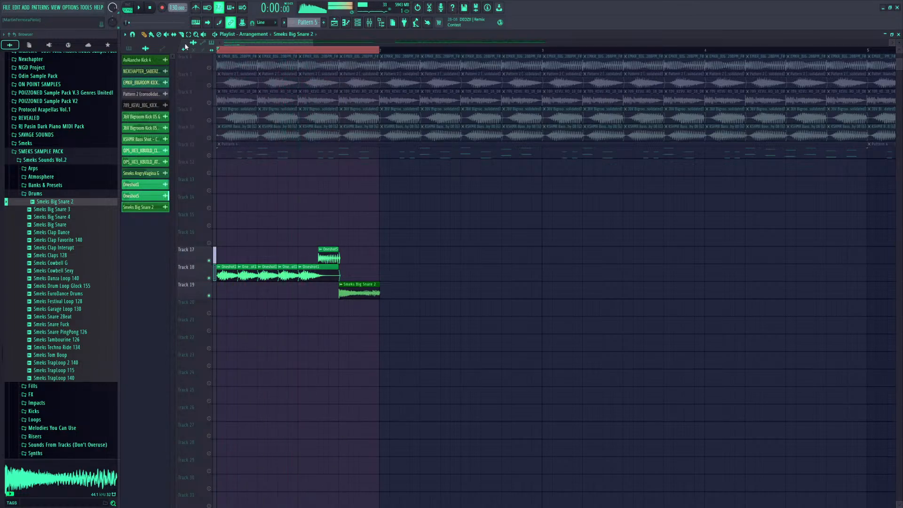
{"action": "key", "text": "space"}
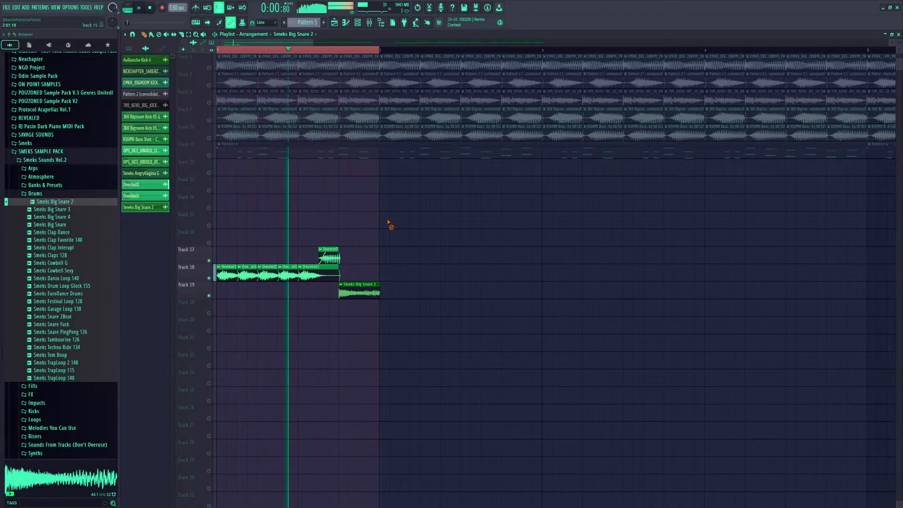
{"action": "key", "text": "space"}
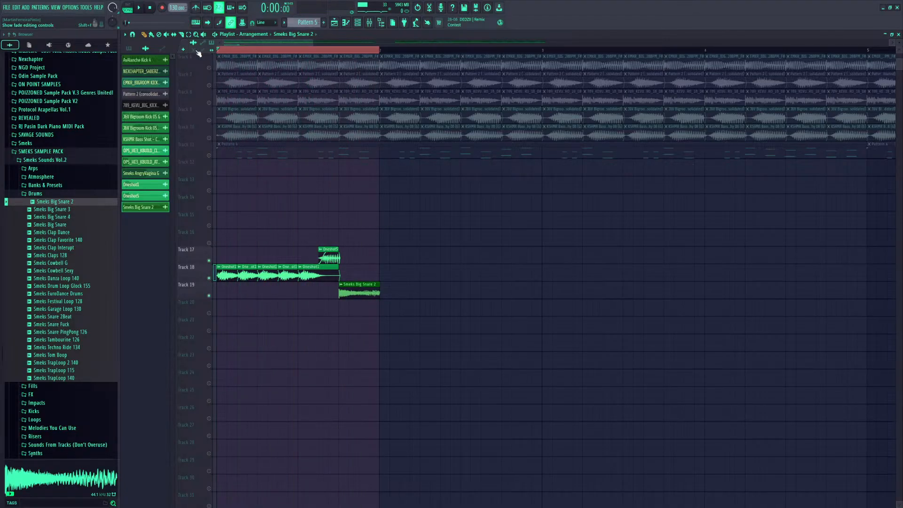
Move the Oneshot5 clip from Track 17 down to Track 19, just before the big snare, while playing back the loop
{"action": "key", "text": "space"}
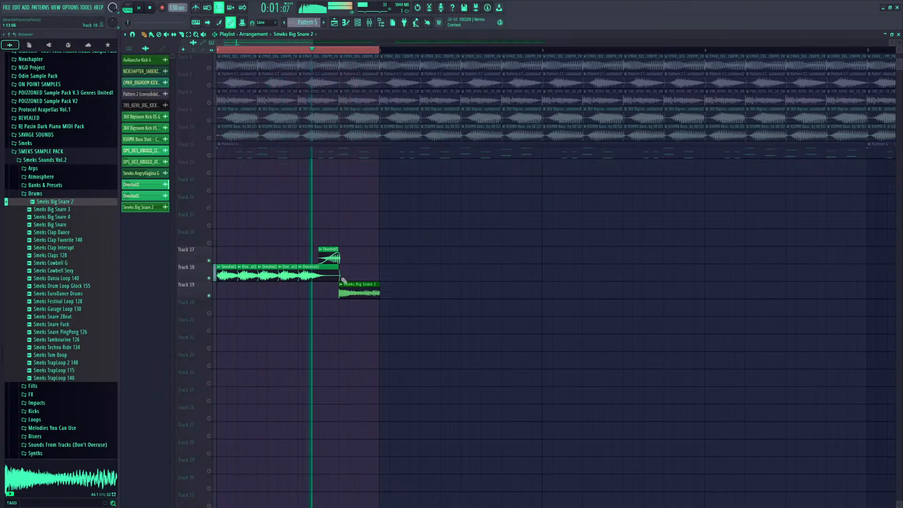
{"action": "left_click", "coordinate": [326, 254]}
{"action": "key", "text": "shift+Down"}
{"action": "key", "text": "shift+Down"}
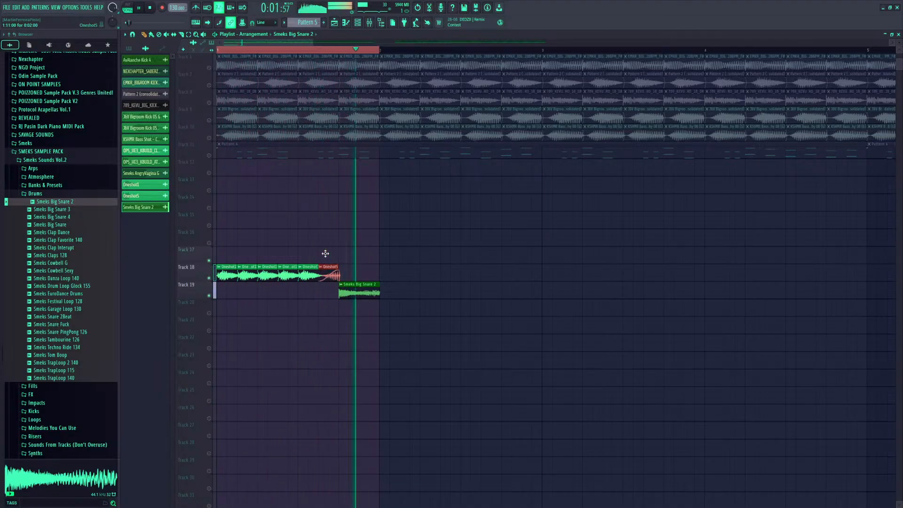
{"action": "key", "text": "space"}
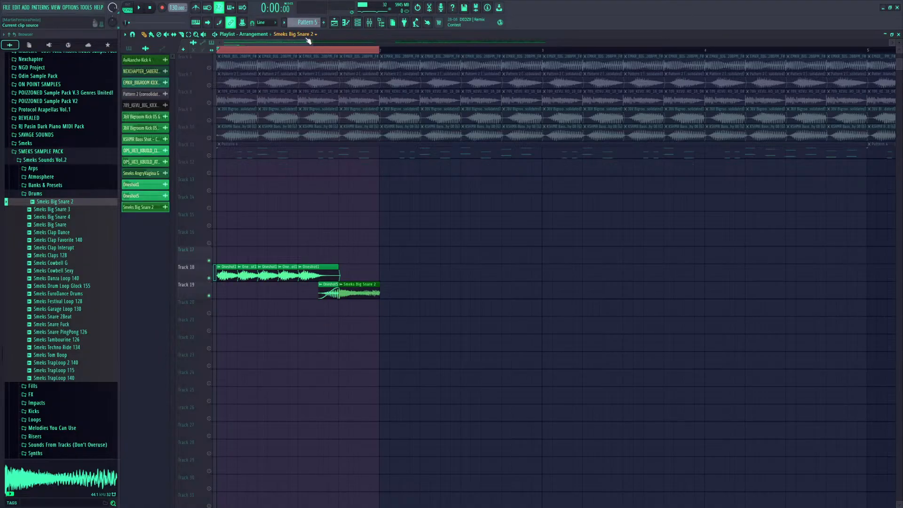
Move the fill clips on Tracks 18 and 19 from bar 1 to bar 8 and unmute all playlist tracks
{"action": "left_click_drag", "start_coordinate": [312, 40], "coordinate": [543, 41]}
{"action": "left_click_drag", "start_coordinate": [329, 308], "coordinate": [215, 274]}
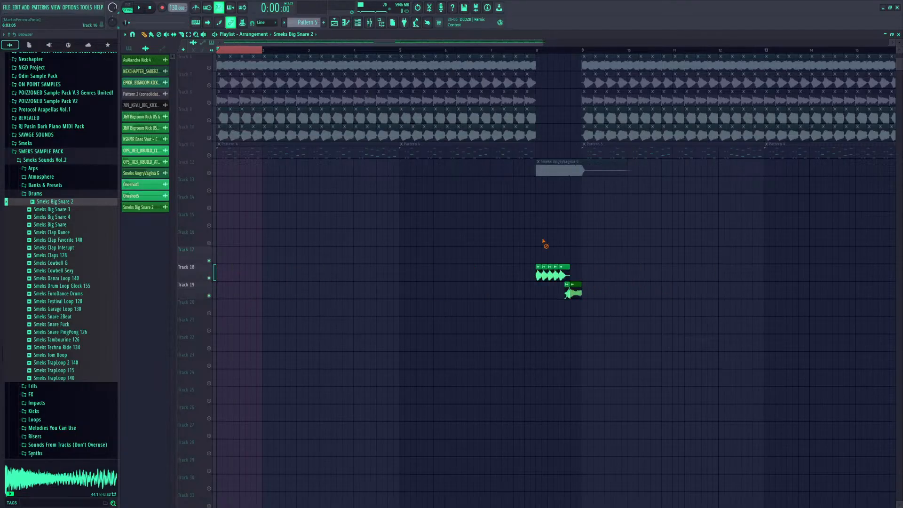
{"action": "right_click", "coordinate": [211, 276]}
{"action": "right_click", "coordinate": [210, 276]}
{"action": "right_click", "coordinate": [213, 277]}
{"action": "right_click", "coordinate": [210, 278]}
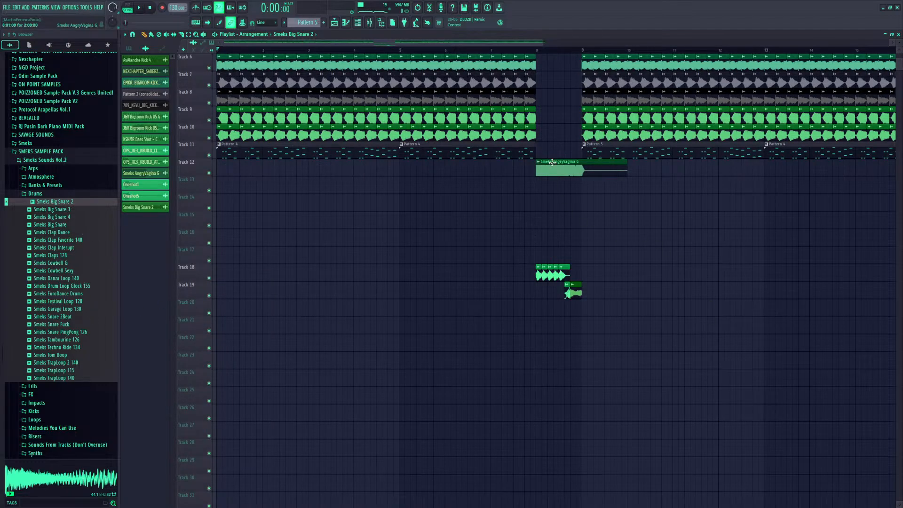
Check the sample settings of the Track 12 clip, and collapse the Drums, Smeks Sounds Vol.2 and SMEKS SAMPLE PACK folders
{"action": "double_click", "coordinate": [552, 162]}
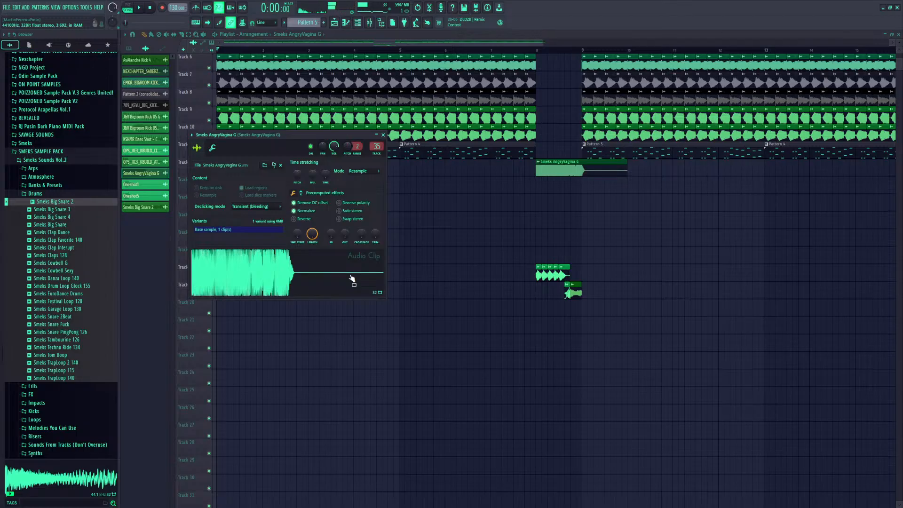
{"action": "left_click", "coordinate": [382, 135]}
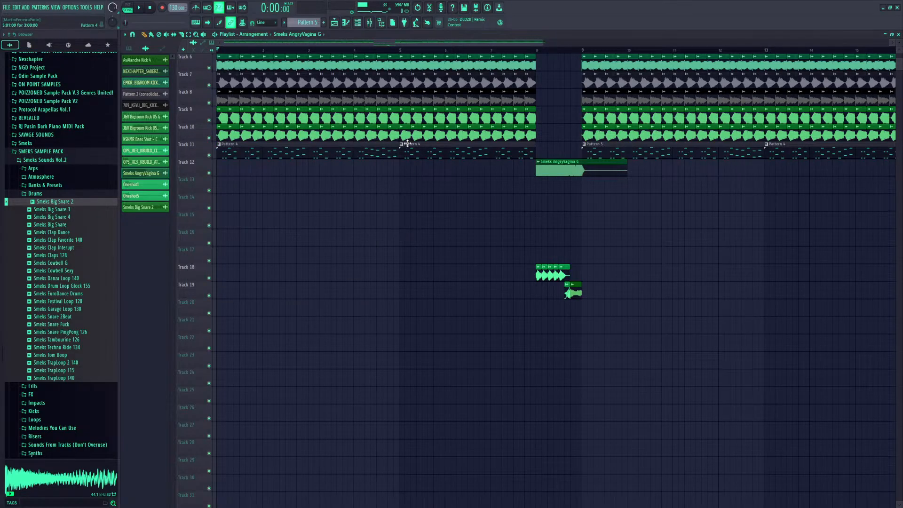
{"action": "left_click", "coordinate": [50, 194]}
{"action": "left_click", "coordinate": [45, 169]}
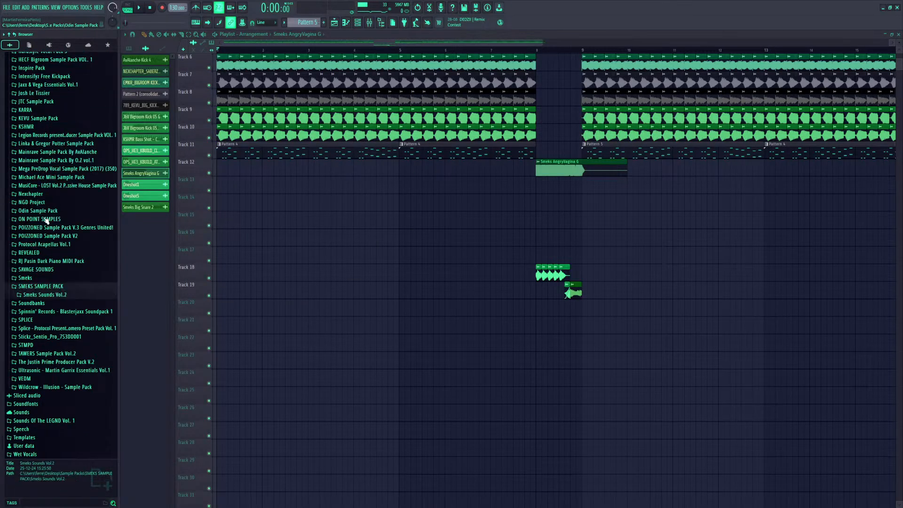
{"action": "left_click", "coordinate": [41, 283]}
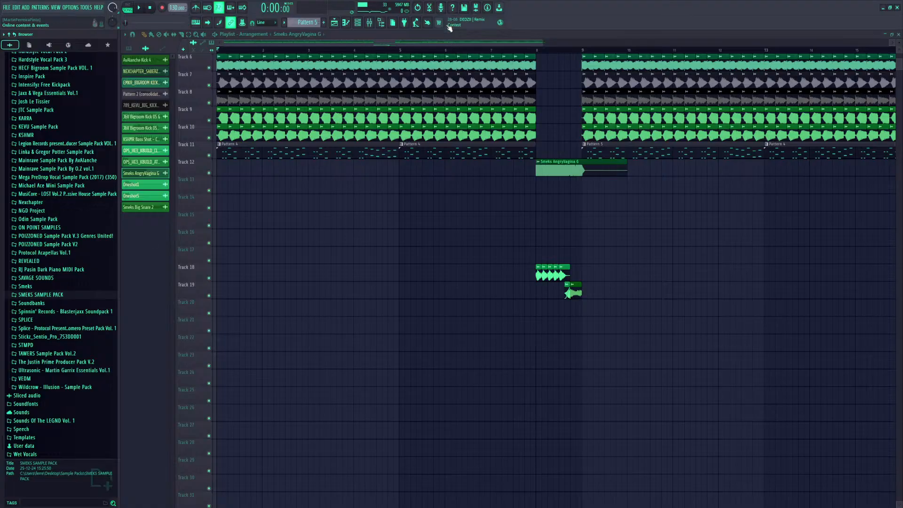
Play the arrangement from bar 8 and delete the long Smeks sample clip on Track 12
{"action": "scroll", "coordinate": [451, 51], "scroll_direction": "up", "scroll_amount": 3}
{"action": "left_click_drag", "start_coordinate": [411, 42], "coordinate": [446, 39]}
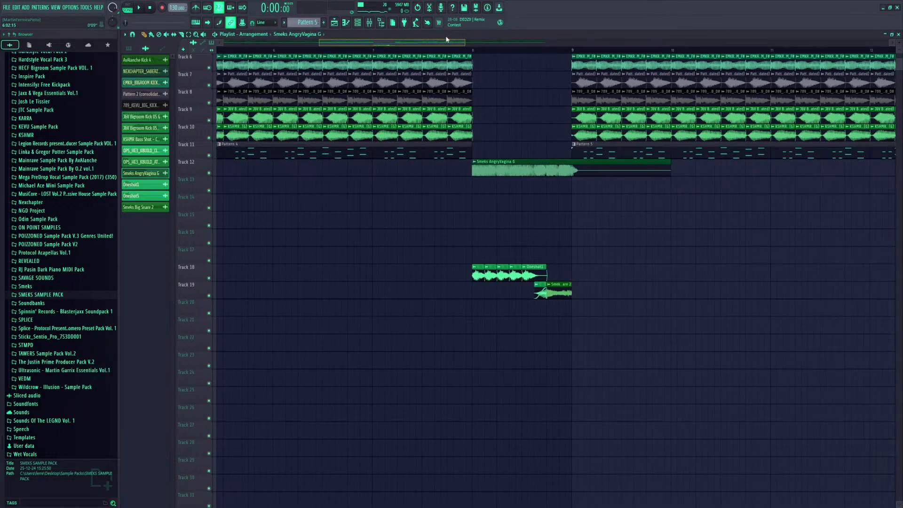
{"action": "left_click", "coordinate": [477, 50]}
{"action": "key", "text": "space"}
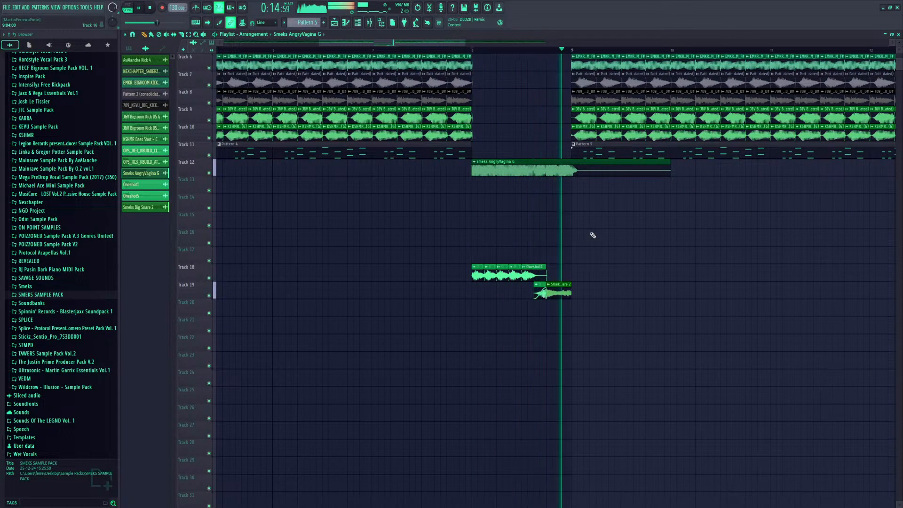
{"action": "right_click", "coordinate": [548, 173]}
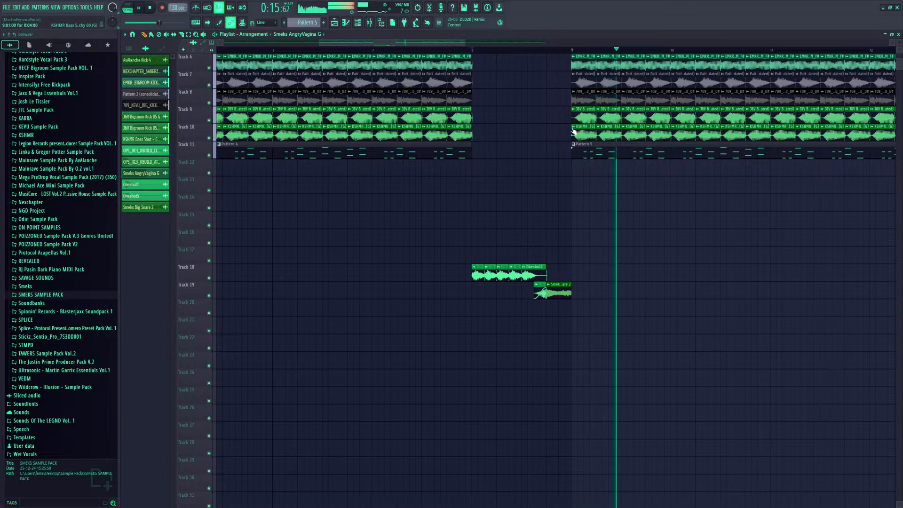
Open Pattern 4's Save The Day notes in the piano roll and play the pattern in pattern mode
{"action": "left_click_drag", "start_coordinate": [464, 43], "coordinate": [812, 43]}
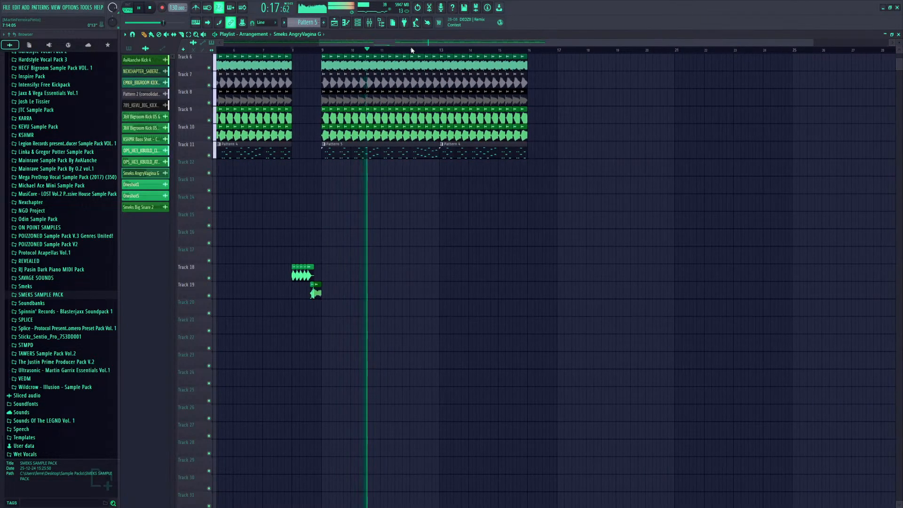
{"action": "left_click_drag", "start_coordinate": [324, 40], "coordinate": [220, 42]}
{"action": "scroll", "coordinate": [286, 318], "scroll_direction": "up", "scroll_amount": 5}
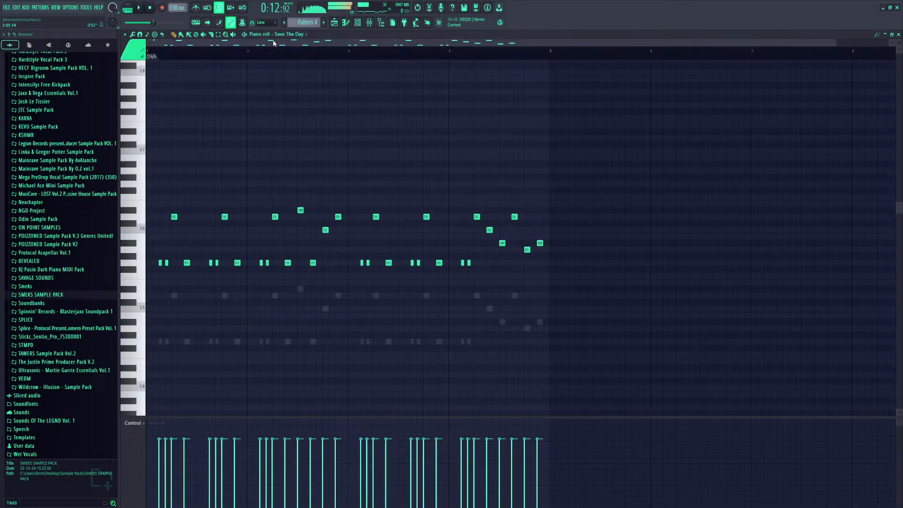
{"action": "left_click", "coordinate": [132, 9]}
{"action": "key", "text": "space"}
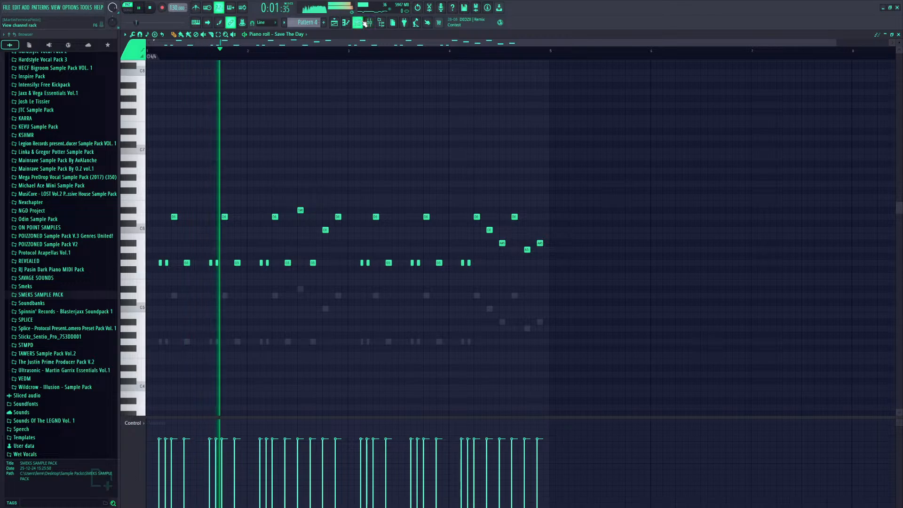
Inspect the Main Drop Lead synth in the channel rack while Pattern 4 plays
{"action": "left_click", "coordinate": [358, 22]}
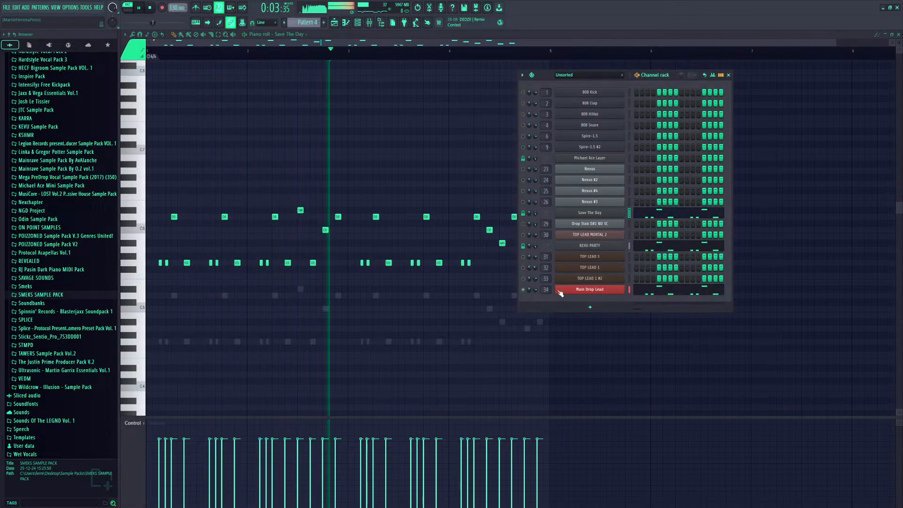
{"action": "left_click", "coordinate": [612, 289]}
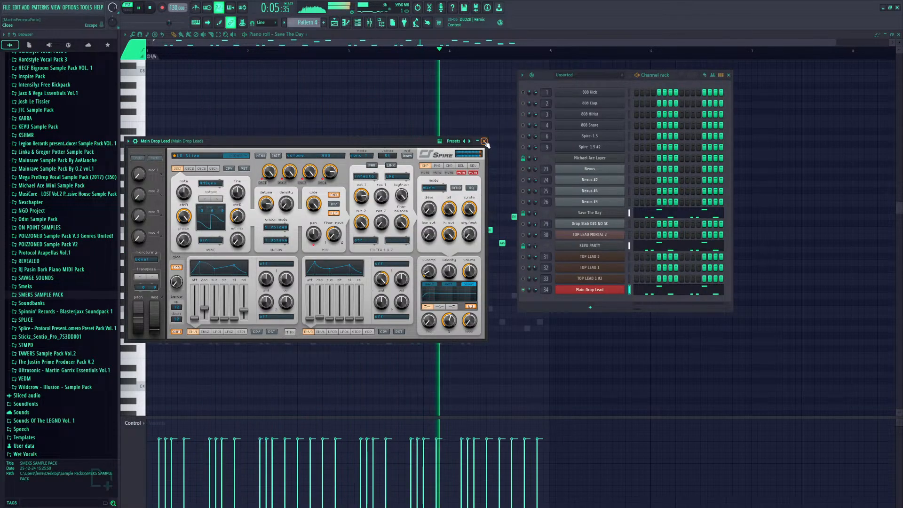
{"action": "left_click", "coordinate": [484, 141]}
Unmute the three TOP LEAD channels, TOP LEAD MORTAL 2 and the Drop Stab channel while the pattern plays
{"action": "left_click", "coordinate": [523, 278]}
{"action": "left_click", "coordinate": [523, 267]}
{"action": "left_click", "coordinate": [523, 257]}
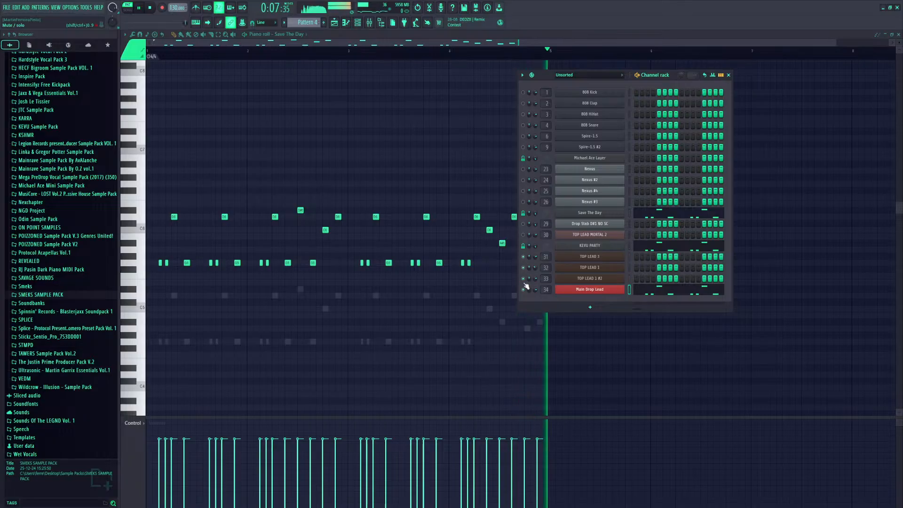
{"action": "left_click", "coordinate": [524, 235]}
{"action": "left_click", "coordinate": [523, 224]}
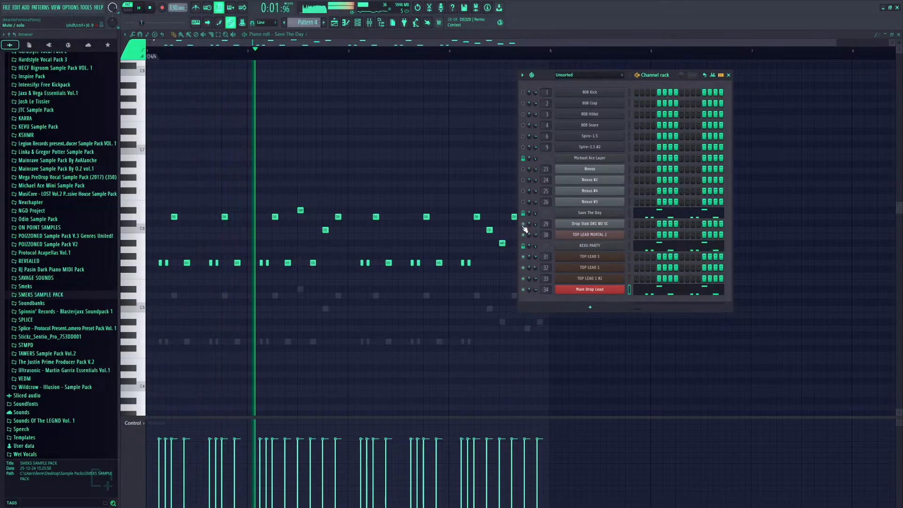
Solo the Drop Stab channel to hear it alone, and unmute all channels in the rack
{"action": "right_click", "coordinate": [523, 226]}
{"action": "left_click", "coordinate": [528, 230]}
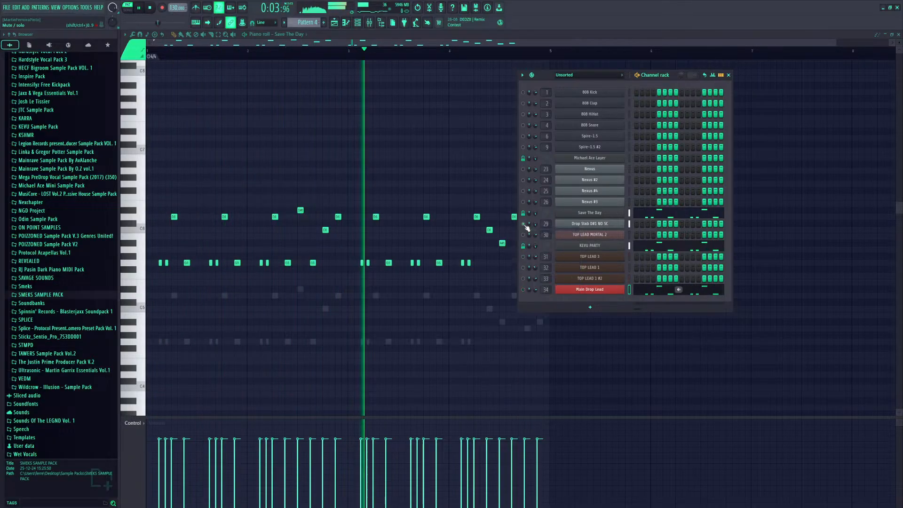
{"action": "right_click", "coordinate": [523, 225]}
{"action": "left_click", "coordinate": [526, 227]}
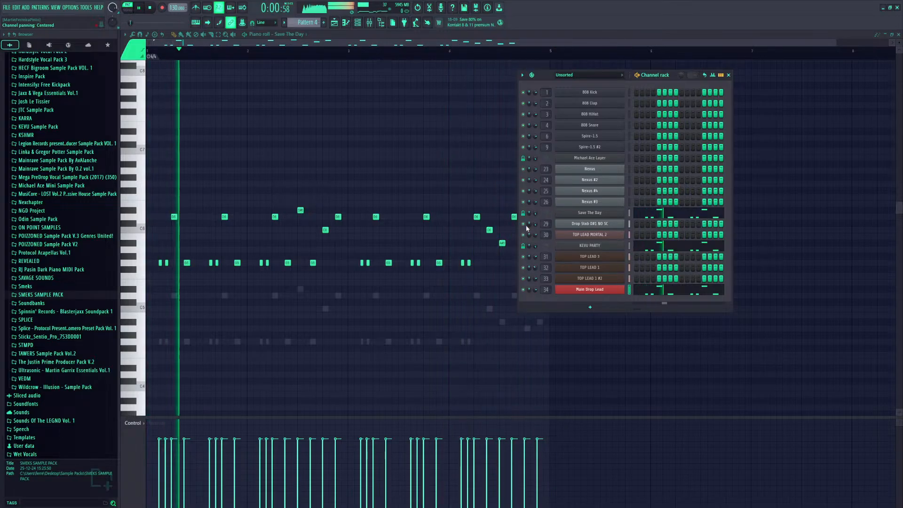
Close all windows, bring up the playlist in song mode, and play the arrangement from the start
{"action": "key", "text": "space"}
{"action": "key", "text": "F12"}
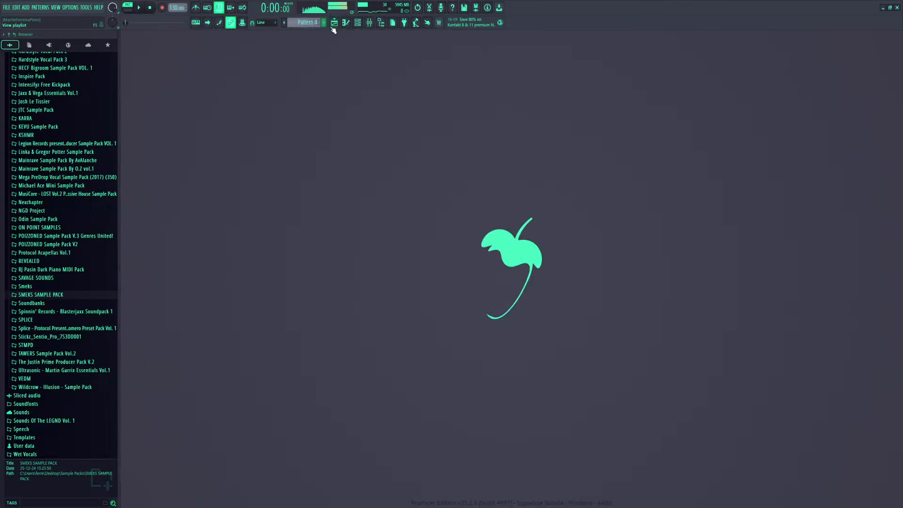
{"action": "left_click", "coordinate": [333, 27]}
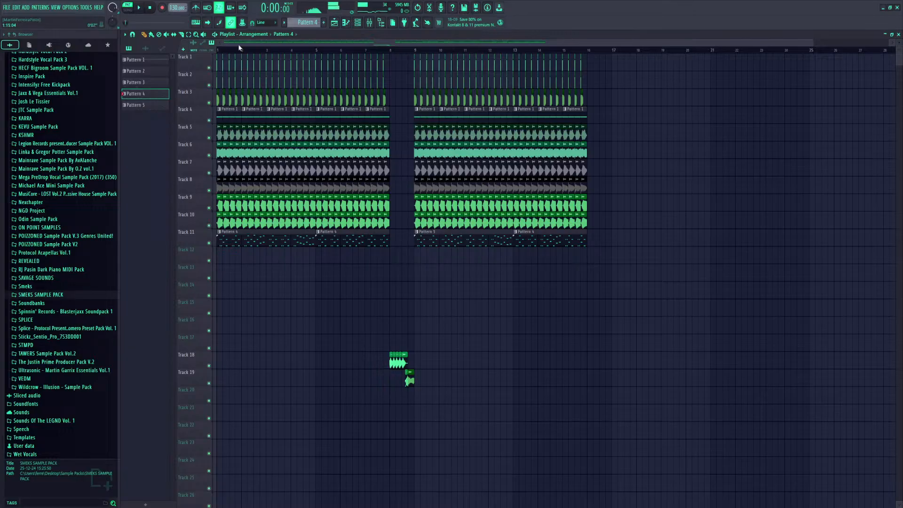
{"action": "key", "text": "l"}
{"action": "key", "text": "space"}
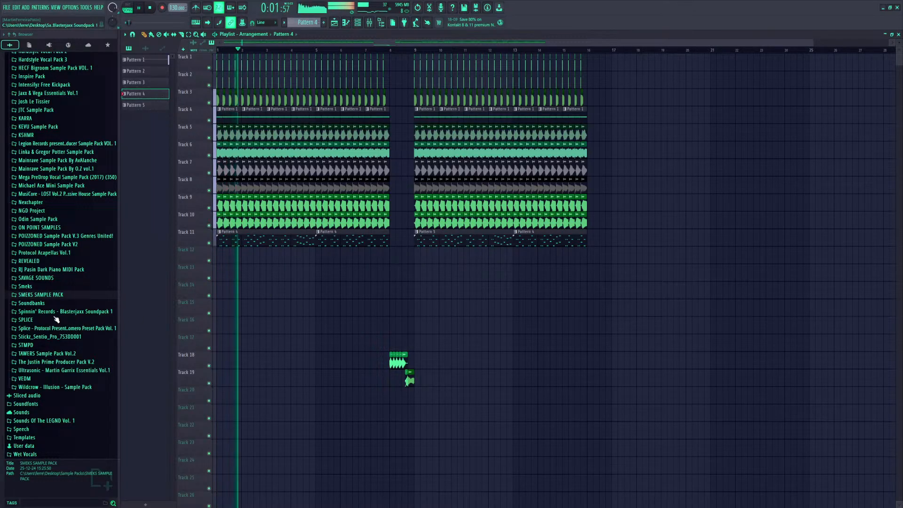
{"action": "key", "text": "space"}
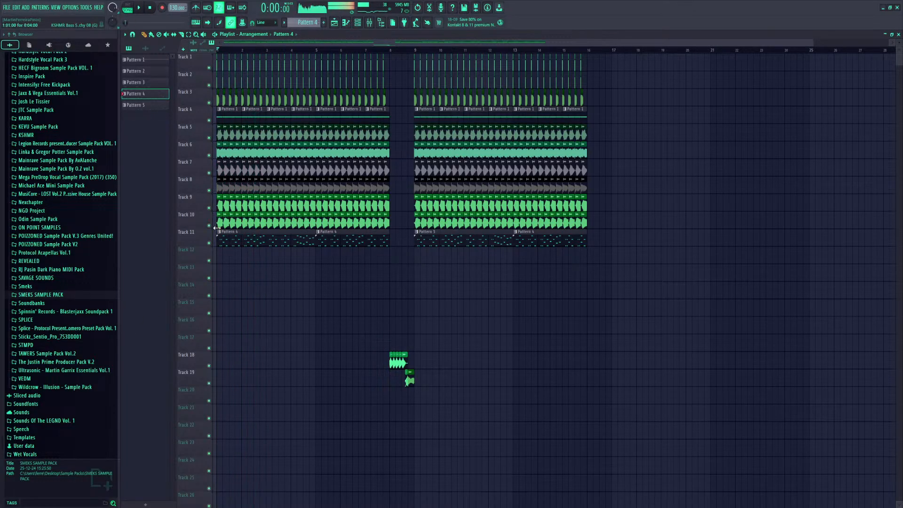
Try the drop's opening without the first KSHMR Bass Shot clip on Track 10, and restore that clip at bar 1
{"action": "key", "text": "space"}
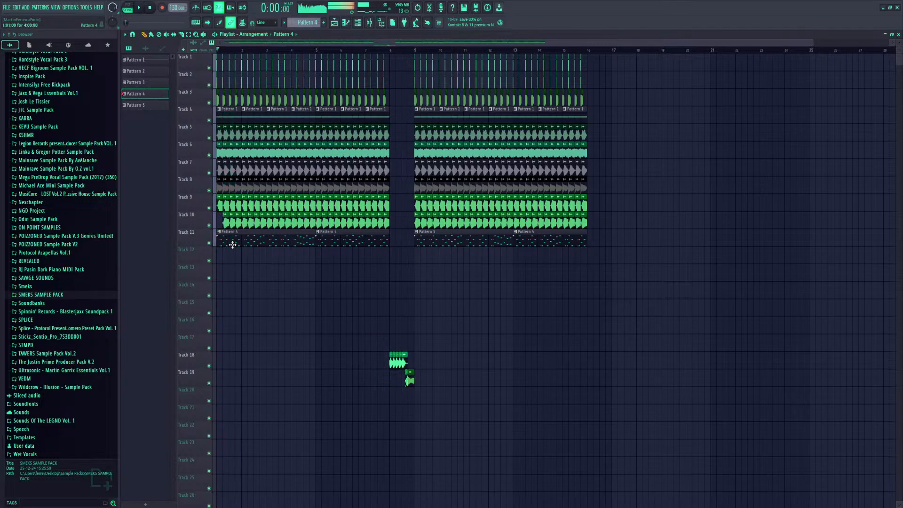
{"action": "left_click", "coordinate": [239, 225]}
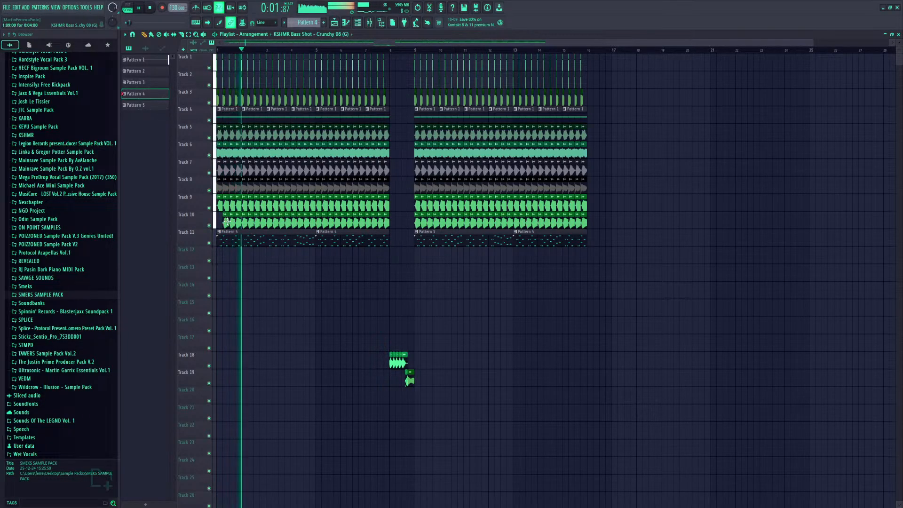
{"action": "left_click", "coordinate": [219, 223]}
{"action": "key", "text": "space"}
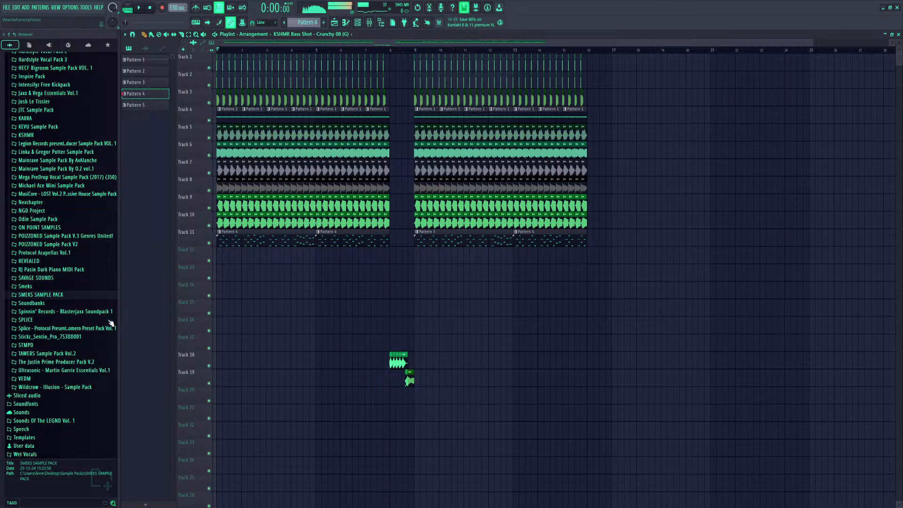
Look through the sample packs for usable sounds, checking the folders of Mainrave Sample Pack By O.Z vol.1
{"action": "scroll", "coordinate": [65, 400], "scroll_direction": "up", "scroll_amount": 3}
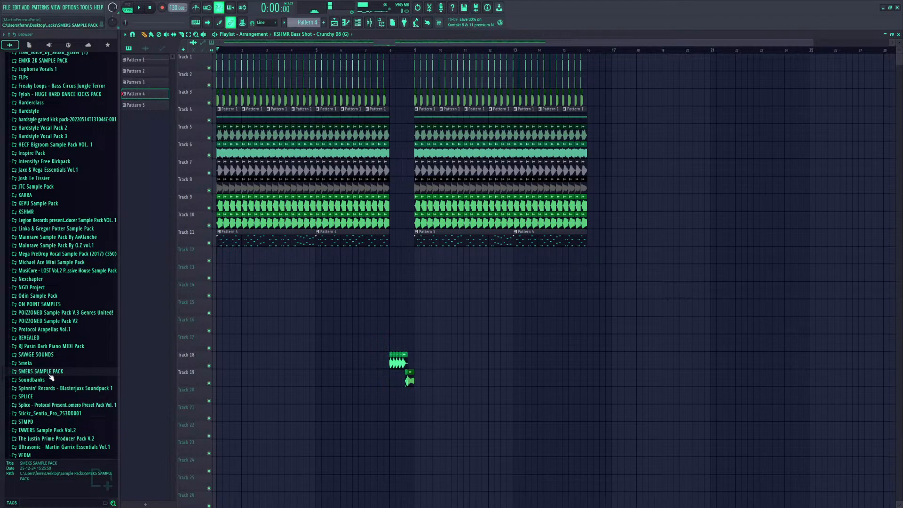
{"action": "scroll", "coordinate": [59, 379], "scroll_direction": "up", "scroll_amount": 6}
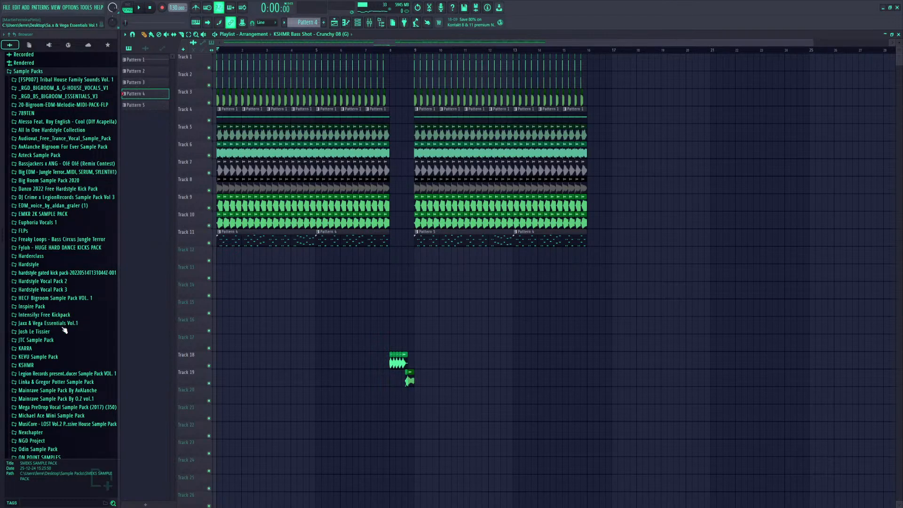
{"action": "scroll", "coordinate": [53, 372], "scroll_direction": "down", "scroll_amount": 3}
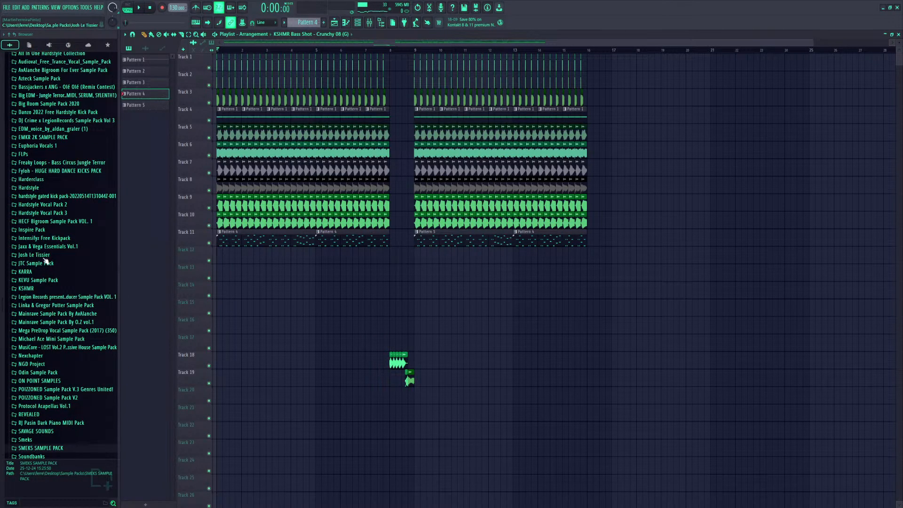
{"action": "left_click", "coordinate": [49, 324]}
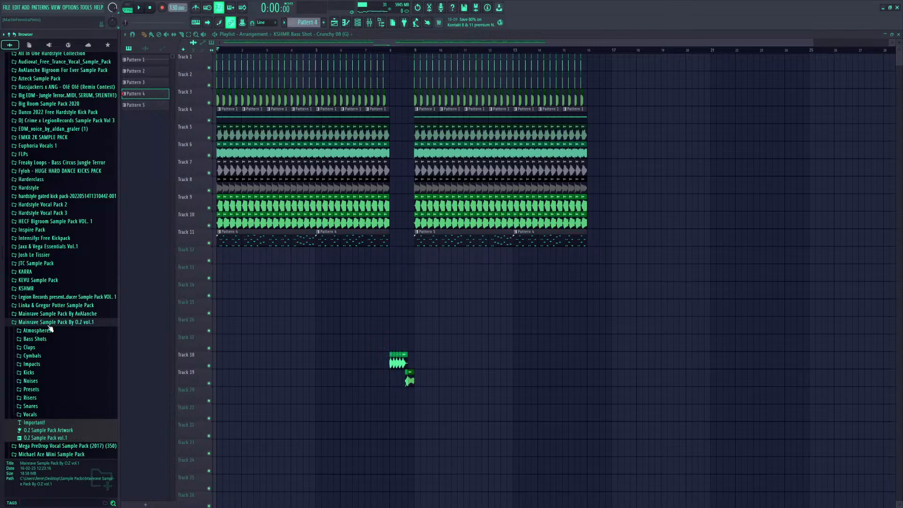
{"action": "left_click", "coordinate": [49, 325]}
{"action": "left_click", "coordinate": [40, 315]}
{"action": "left_click", "coordinate": [40, 316]}
{"action": "left_click", "coordinate": [41, 323]}
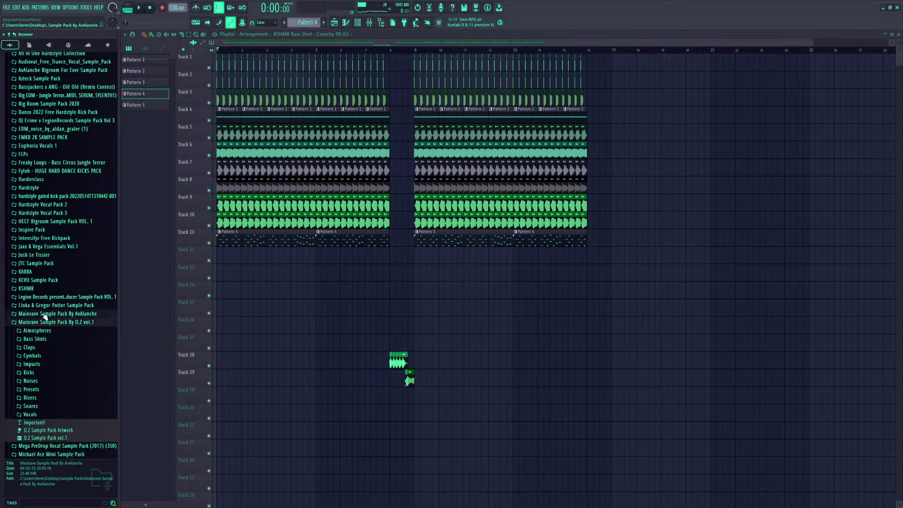
{"action": "left_click", "coordinate": [45, 324]}
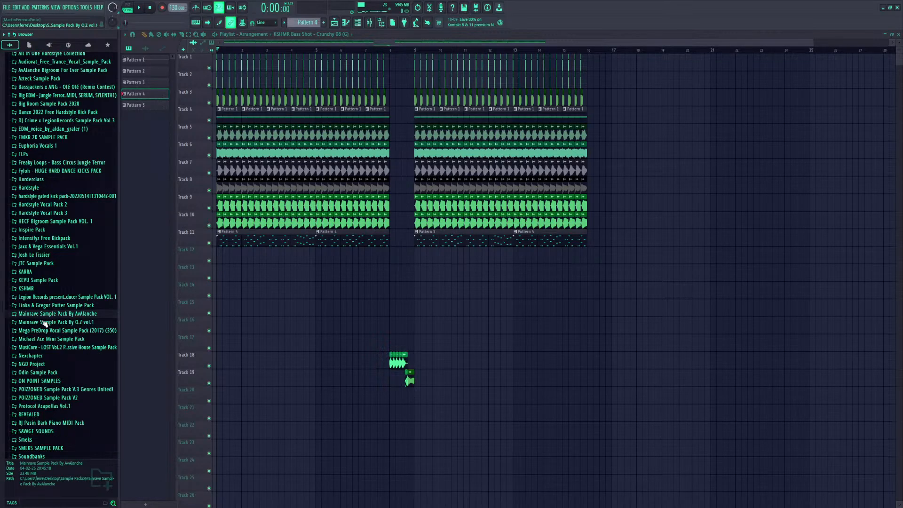
Check the ONNT3X folders, including Kicks, in the Legion Records Producer Sample Pack VOL. 1
{"action": "left_click", "coordinate": [90, 297]}
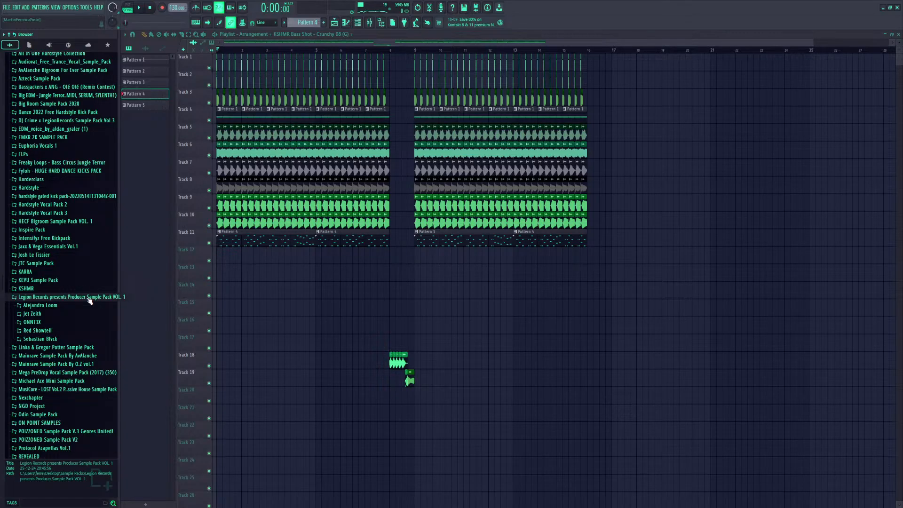
{"action": "left_click", "coordinate": [32, 323]}
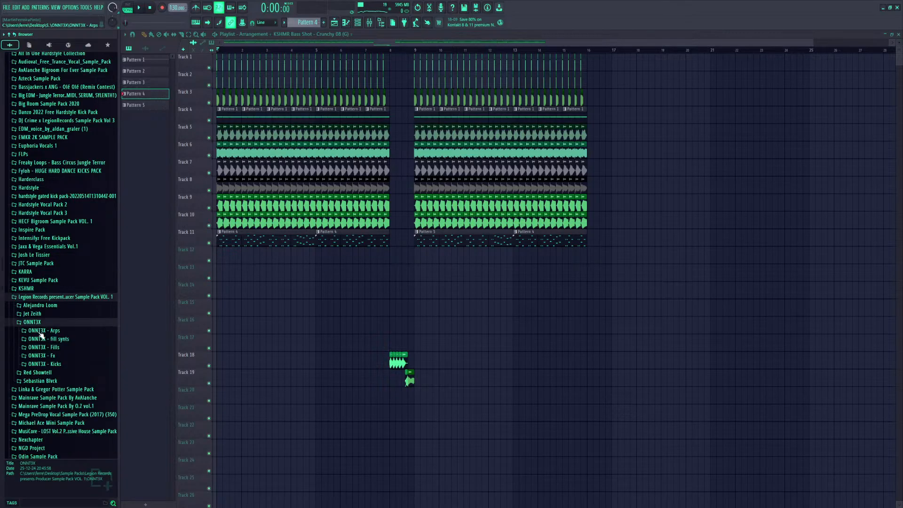
{"action": "left_click", "coordinate": [39, 364]}
{"action": "left_click", "coordinate": [39, 365]}
{"action": "left_click", "coordinate": [39, 365]}
{"action": "left_click", "coordinate": [39, 364]}
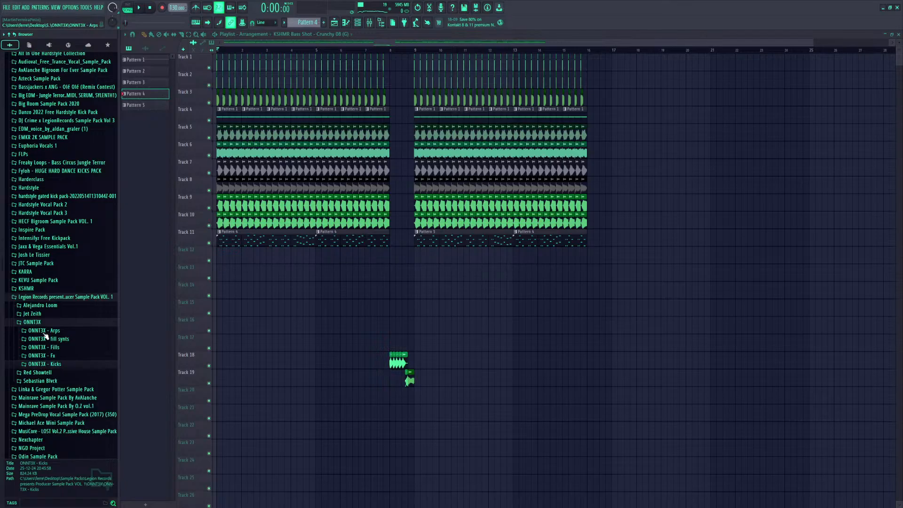
Audition Jet Zeith's claps in the Legion Records pack and place JTZTH_Clap 2 on Track 12 at bar 5
{"action": "left_click", "coordinate": [37, 314]}
{"action": "left_click", "coordinate": [34, 322]}
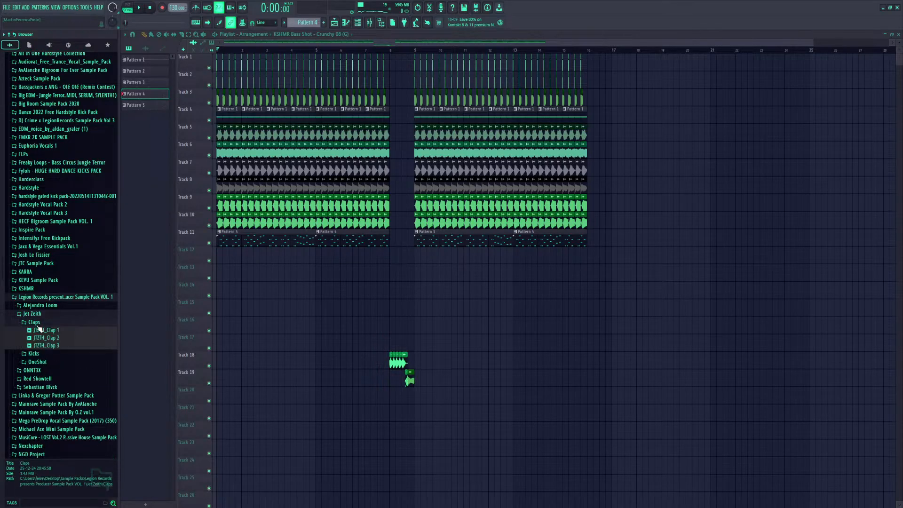
{"action": "left_click", "coordinate": [42, 331]}
{"action": "left_click", "coordinate": [42, 338]}
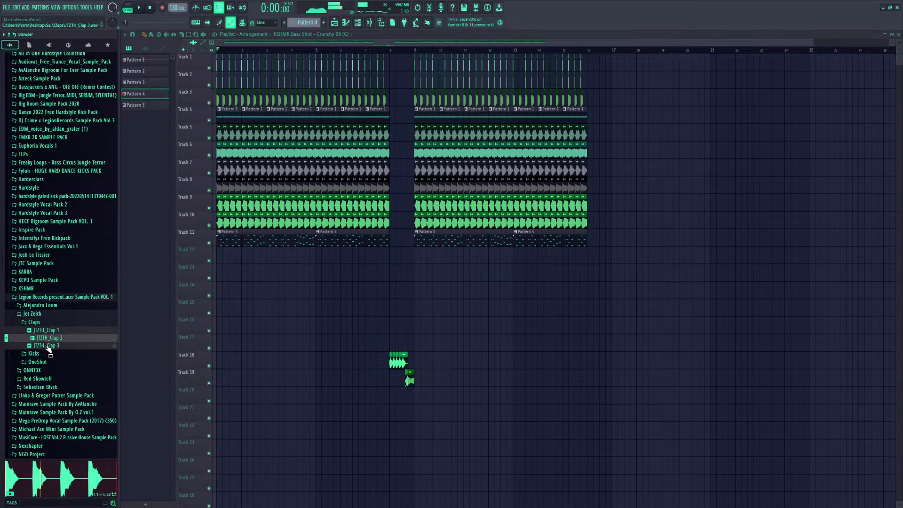
{"action": "left_click", "coordinate": [50, 347]}
{"action": "left_click_drag", "start_coordinate": [54, 343], "coordinate": [325, 255]}
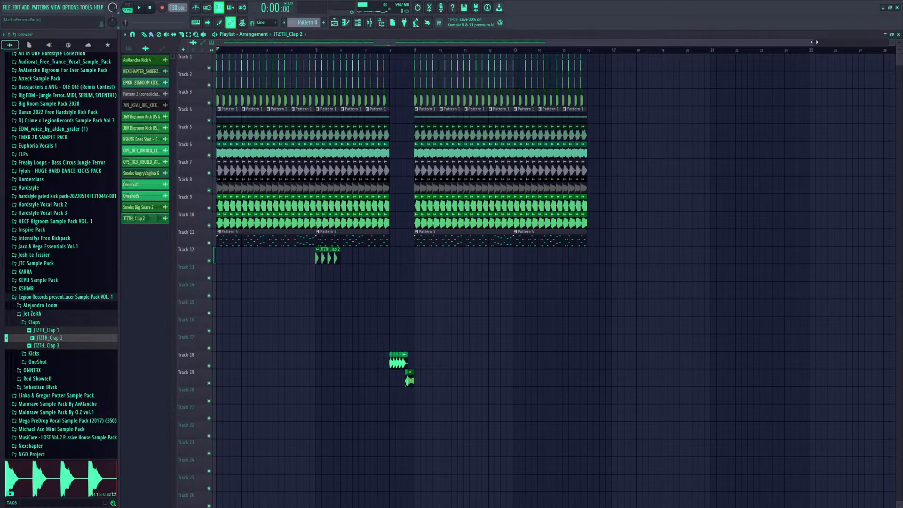
Time-stretch JTZTH_Clap 2 to 1:00:00, enable Remove DC offset, Normalize and Transient (bleeding) declicking, and route it to mixer track 38
{"action": "left_click_drag", "start_coordinate": [815, 41], "coordinate": [527, 41]}
{"action": "left_click_drag", "start_coordinate": [542, 41], "coordinate": [400, 41]}
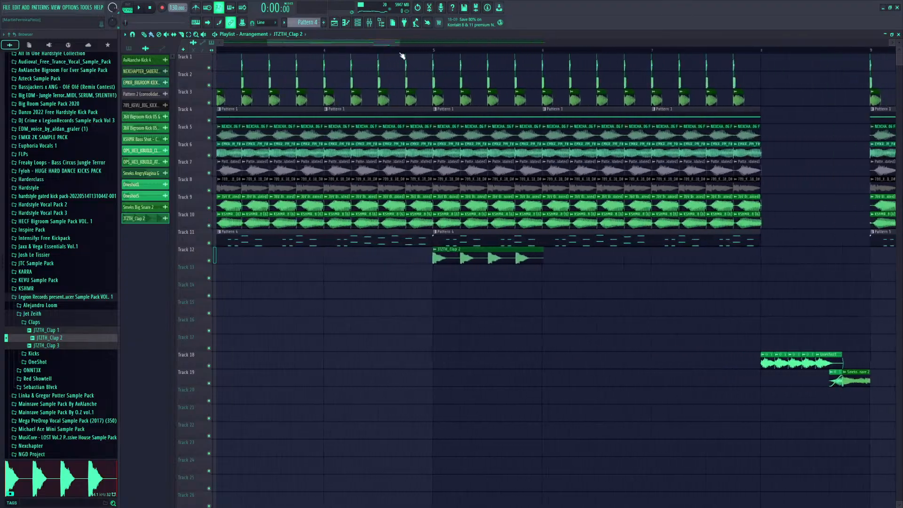
{"action": "double_click", "coordinate": [458, 256]}
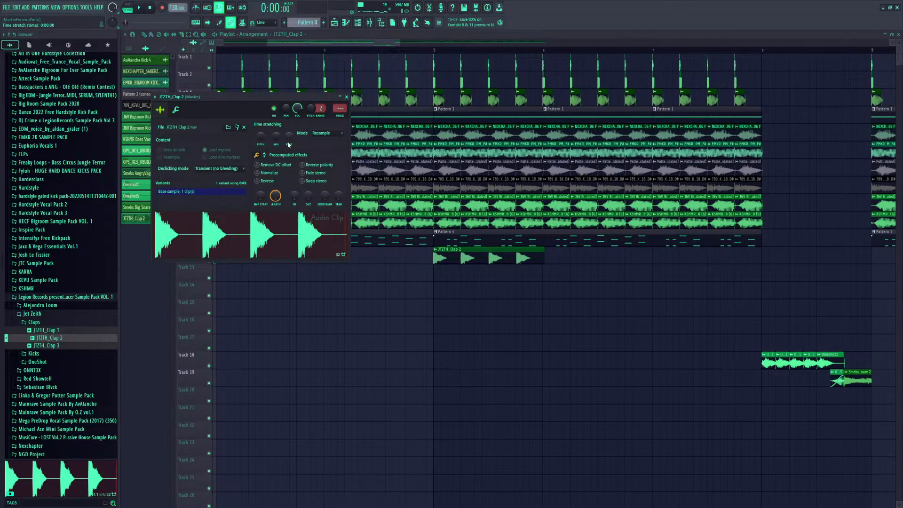
{"action": "left_click_drag", "start_coordinate": [288, 143], "coordinate": [286, 149]}
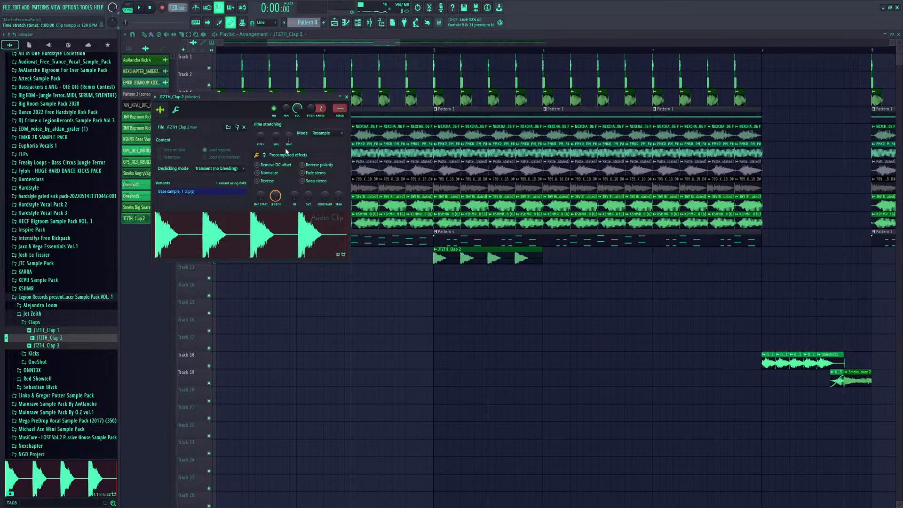
{"action": "left_click", "coordinate": [240, 169]}
{"action": "left_click", "coordinate": [219, 183]}
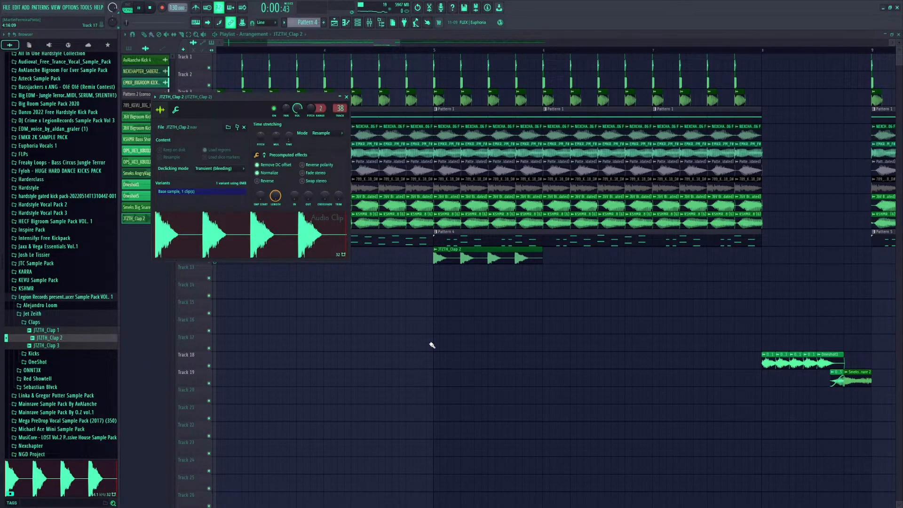
{"action": "key", "text": "Escape"}
Repeat the JTZTH_Clap 2 clip on Track 12 at bars 6 and 7 and from bar 9 through bar 15
{"action": "left_click", "coordinate": [566, 254]}
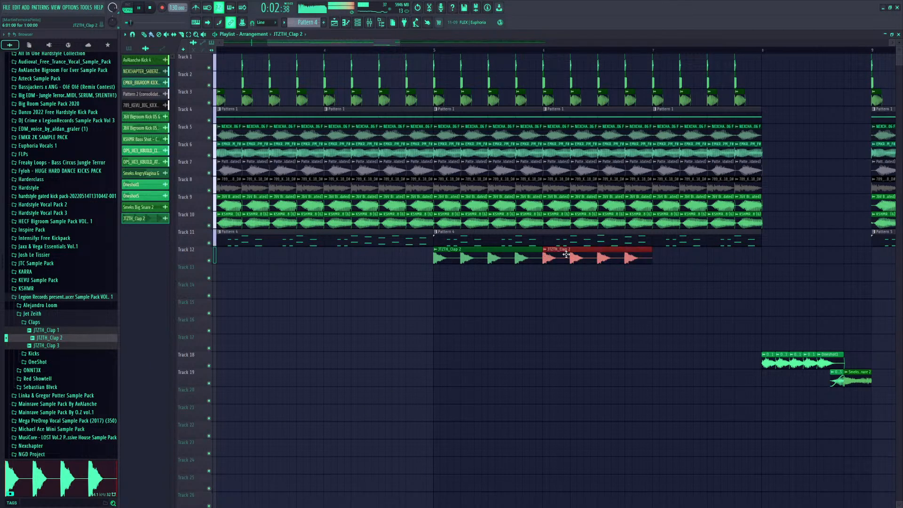
{"action": "left_click", "coordinate": [655, 256]}
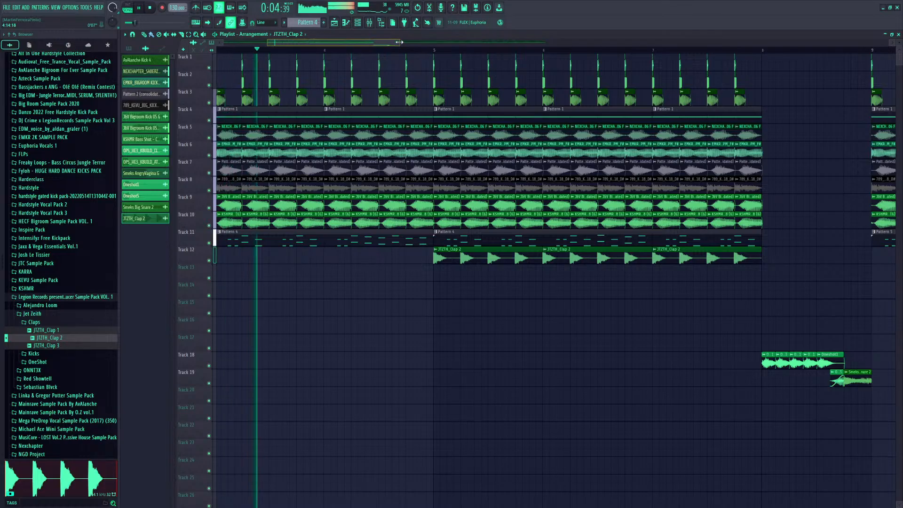
{"action": "left_click_drag", "start_coordinate": [399, 42], "coordinate": [594, 42]}
{"action": "mouse_move", "coordinate": [484, 258]}
{"action": "left_mouse_down"}
{"action": "mouse_move", "coordinate": [676, 262]}
{"action": "mouse_move", "coordinate": [766, 301]}
{"action": "left_mouse_up"}
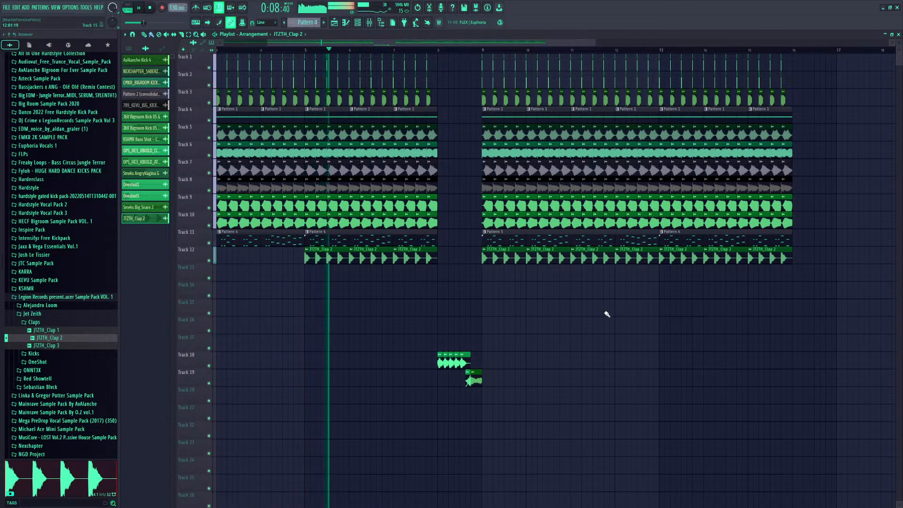
{"action": "left_click_drag", "start_coordinate": [406, 43], "coordinate": [265, 55]}
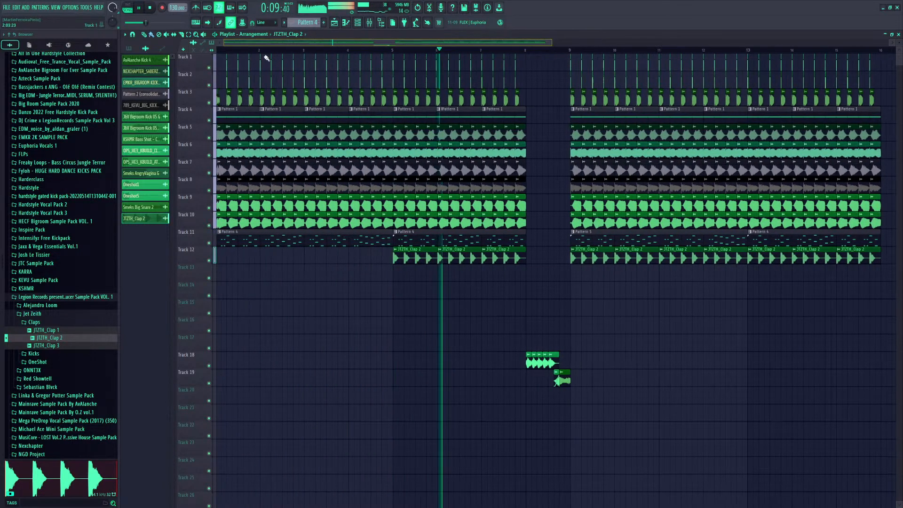
Stop playback and audition the samples in Jet Zeith's OneShot folder, including RAVE, ShowTime and both UnityPluck sounds
{"action": "left_click", "coordinate": [53, 324]}
{"action": "key", "text": "space"}
{"action": "left_click", "coordinate": [44, 340]}
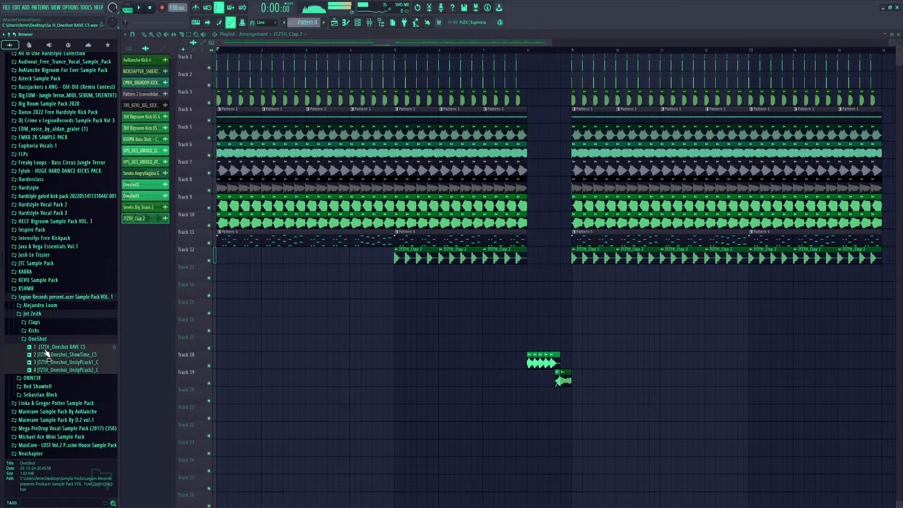
{"action": "left_click", "coordinate": [47, 354]}
{"action": "left_click", "coordinate": [45, 362]}
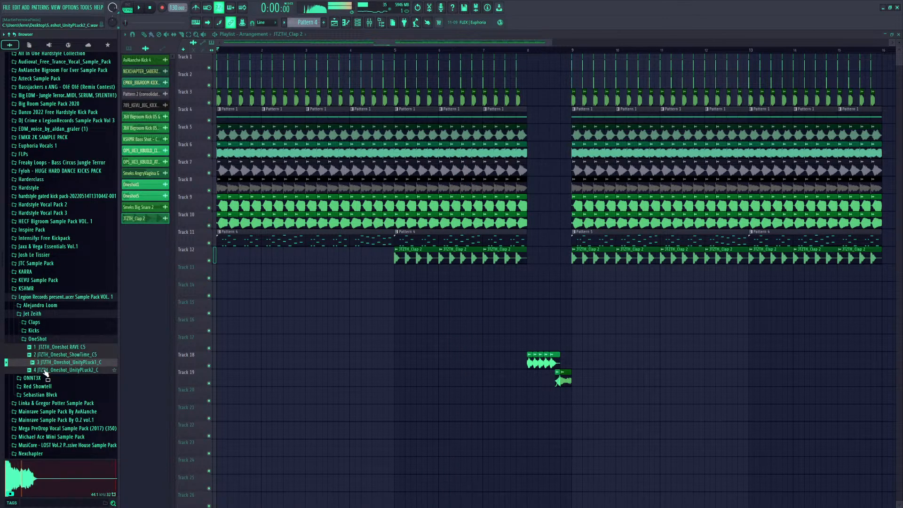
{"action": "left_click", "coordinate": [46, 370]}
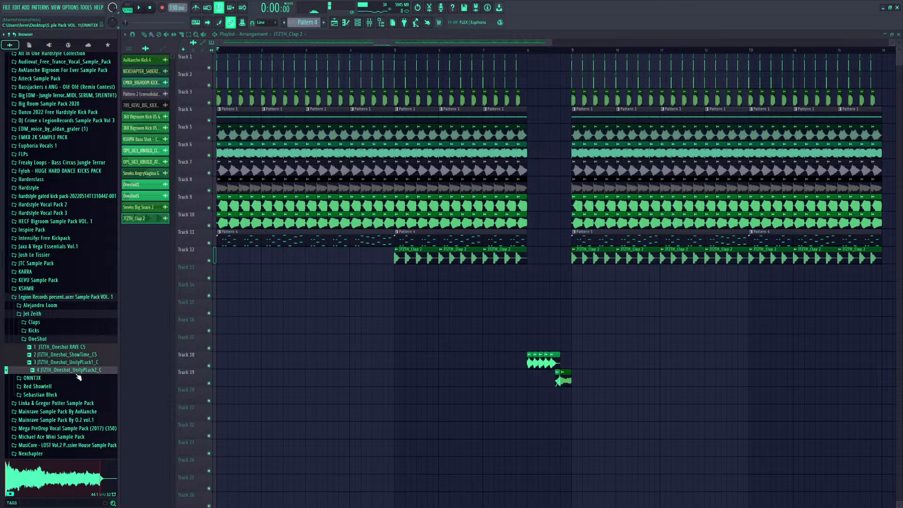
{"action": "left_click", "coordinate": [41, 348]}
{"action": "left_click", "coordinate": [37, 356]}
{"action": "left_click", "coordinate": [40, 363]}
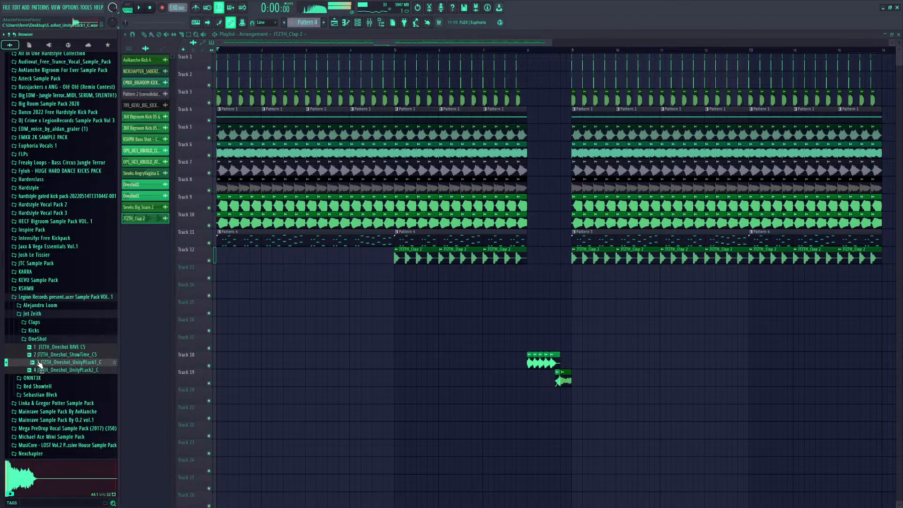
{"action": "left_click", "coordinate": [35, 339]}
{"action": "left_click", "coordinate": [33, 314]}
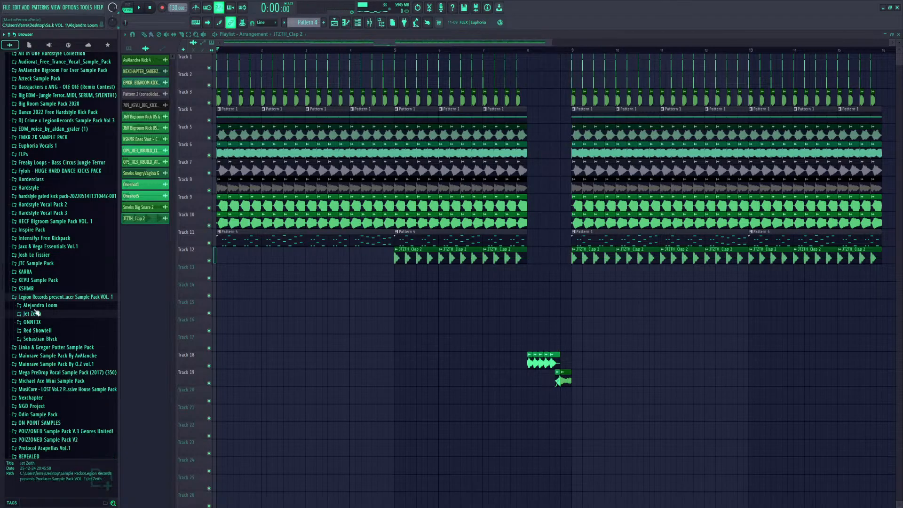
Audition Alejandro Loom's claps in the Legion Records pack and place 02 LOOM CLAP FILL on Track 15 just before bar 5
{"action": "left_click", "coordinate": [39, 306]}
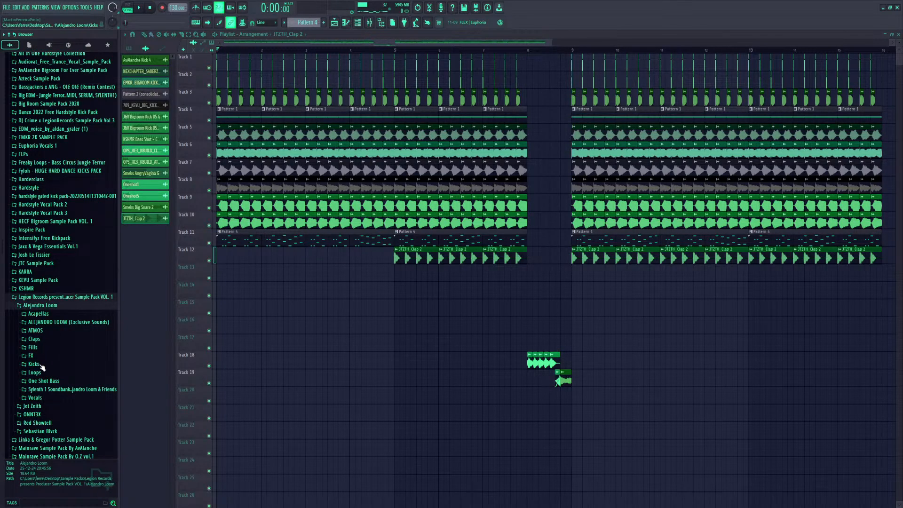
{"action": "left_click", "coordinate": [37, 339]}
{"action": "left_click", "coordinate": [43, 347]}
{"action": "left_click", "coordinate": [45, 355]}
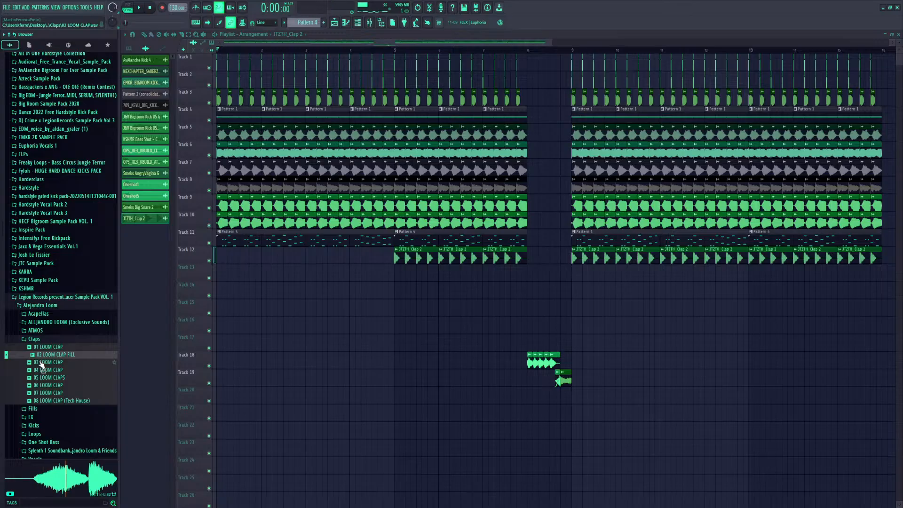
{"action": "left_click", "coordinate": [42, 362]}
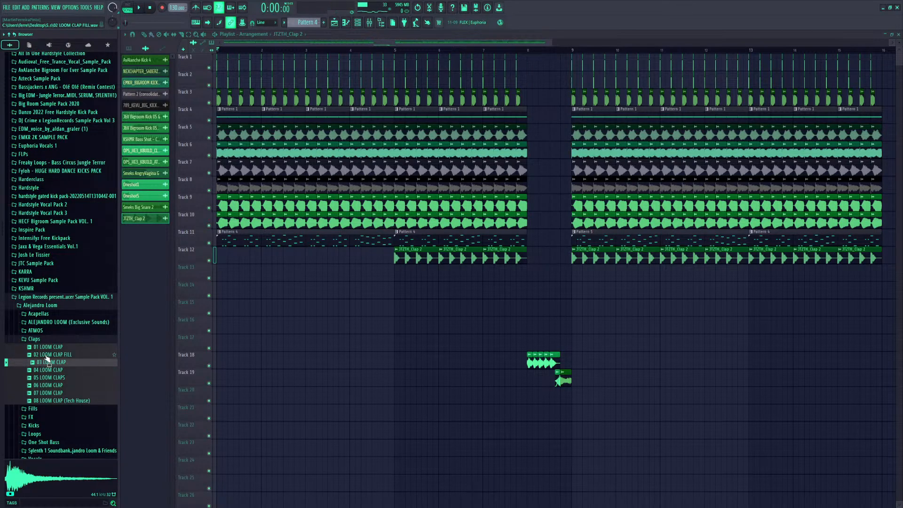
{"action": "left_click_drag", "start_coordinate": [46, 356], "coordinate": [381, 310]}
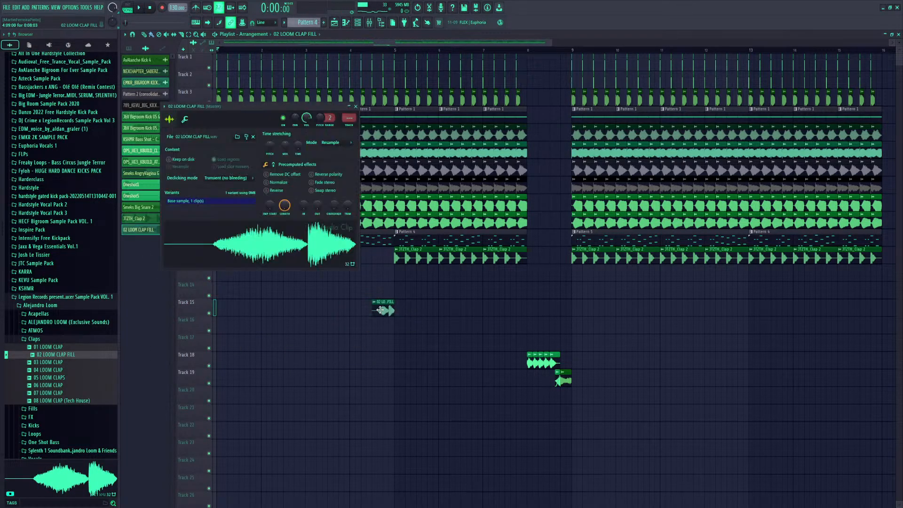
Audition the other Loom claps, enable Remove DC offset and Normalize for 02 LOOM CLAP FILL, and route it to mixer track 39
{"action": "left_click", "coordinate": [69, 348]}
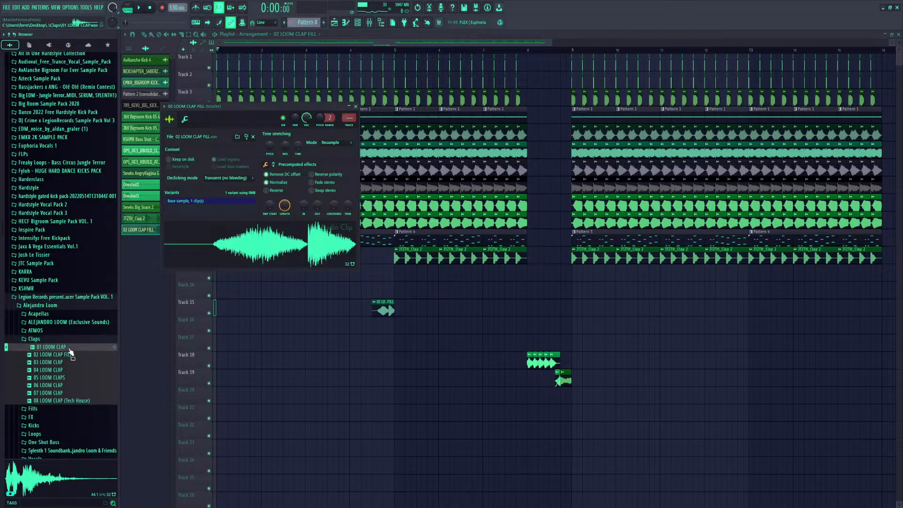
{"action": "left_click", "coordinate": [65, 363]}
{"action": "left_click", "coordinate": [64, 371]}
{"action": "left_click", "coordinate": [65, 377]}
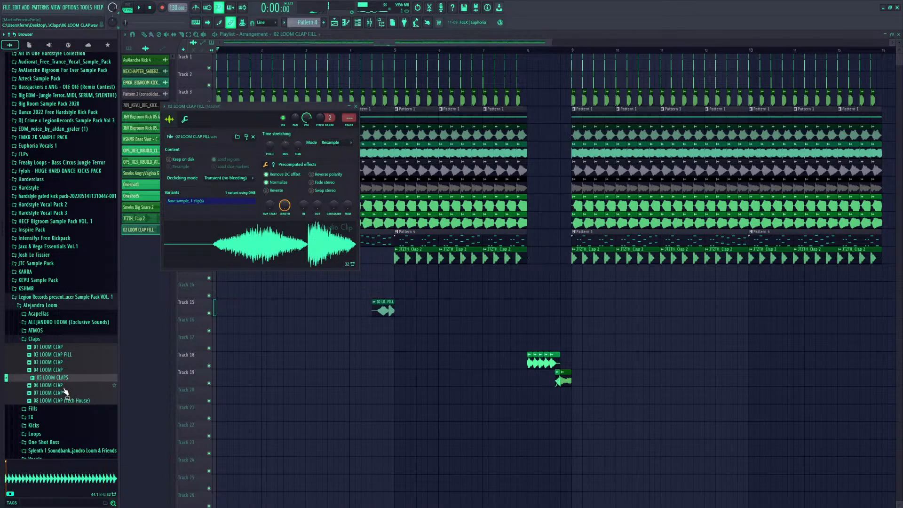
{"action": "left_click", "coordinate": [65, 385]}
{"action": "left_click", "coordinate": [65, 394]}
{"action": "left_click", "coordinate": [65, 401]}
{"action": "key", "text": "space"}
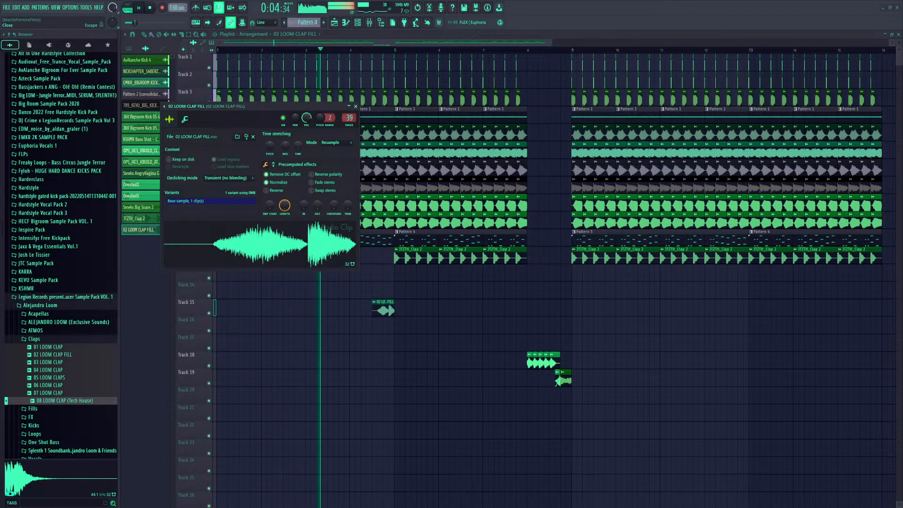
{"action": "key", "text": "Escape"}
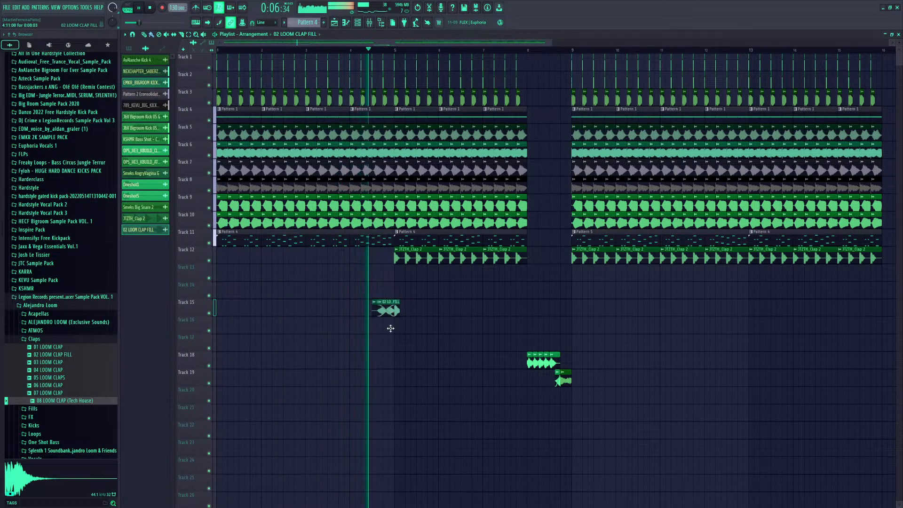
Cut the clap hit from a copy of 02 LOOM CLAP FILL on Track 16 and repeat it on the four beats of bar 5
{"action": "left_click_drag", "start_coordinate": [386, 310], "coordinate": [389, 328]}
{"action": "key", "text": "p"}
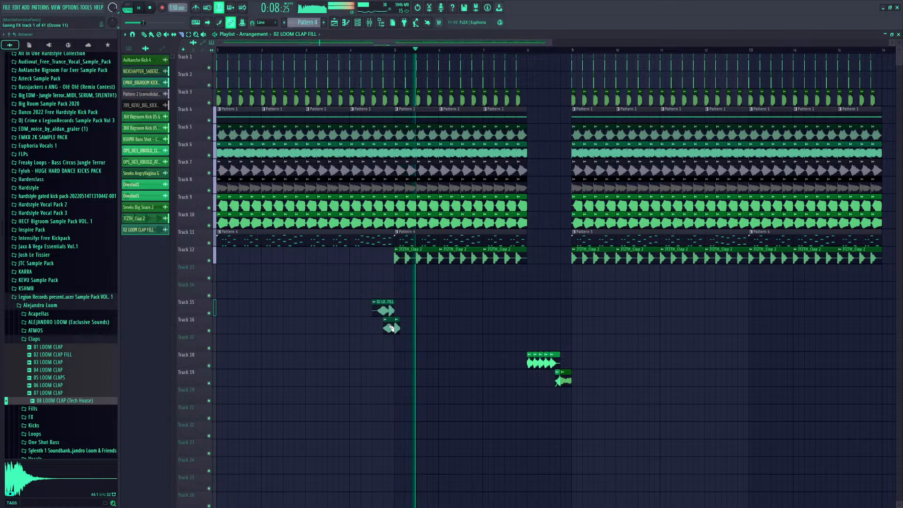
{"action": "key", "text": "space"}
{"action": "right_click", "coordinate": [389, 328]}
{"action": "key", "text": "space"}
{"action": "left_click", "coordinate": [407, 328]}
{"action": "left_click", "coordinate": [419, 328]}
{"action": "left_click", "coordinate": [430, 328]}
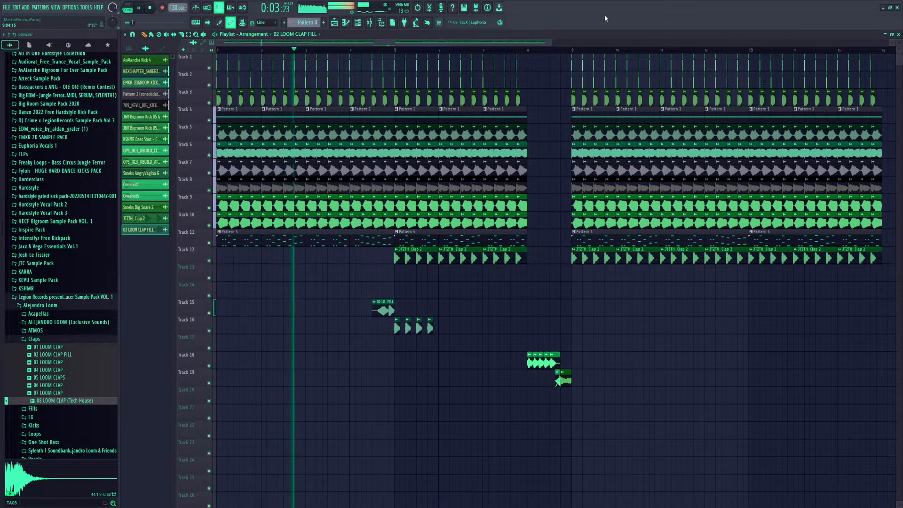
Continue the clap hit on Track 16 along every beat up to bar 16, leaving bar 8 empty
{"action": "scroll", "coordinate": [550, 41], "scroll_direction": "down", "scroll_amount": 3}
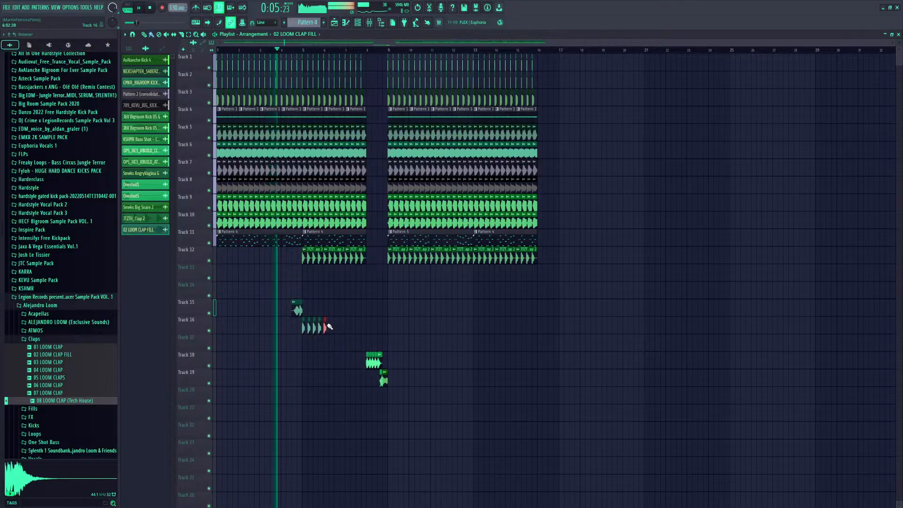
{"action": "left_click_drag", "start_coordinate": [326, 329], "coordinate": [535, 328]}
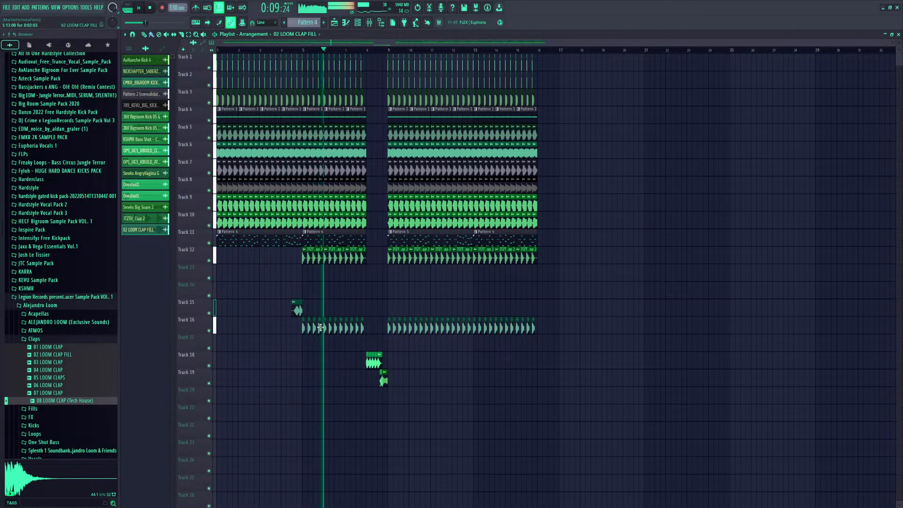
Set the declicking mode of 02 LOOM CLAP FILL to Transient (bleeding) and stop playback
{"action": "double_click", "coordinate": [298, 309]}
{"action": "left_click", "coordinate": [231, 178]}
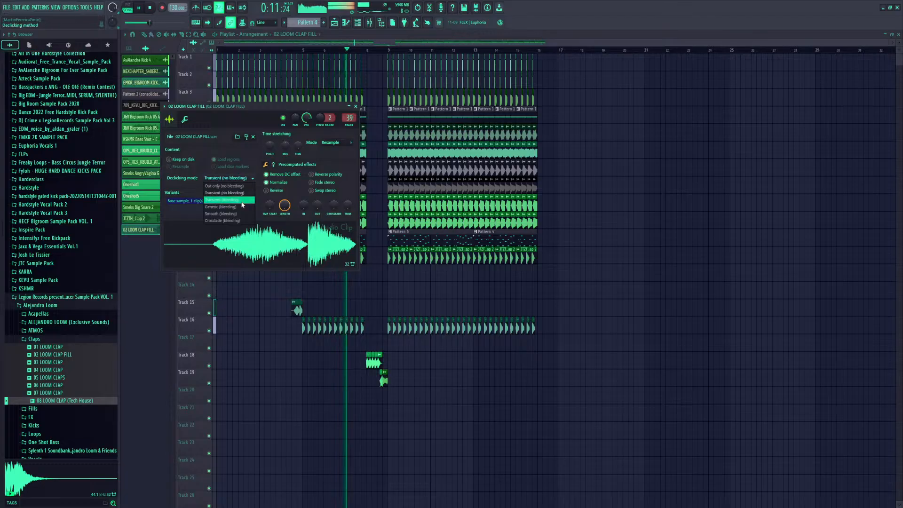
{"action": "left_click", "coordinate": [241, 201]}
{"action": "key", "text": "Escape"}
{"action": "key", "text": "space"}
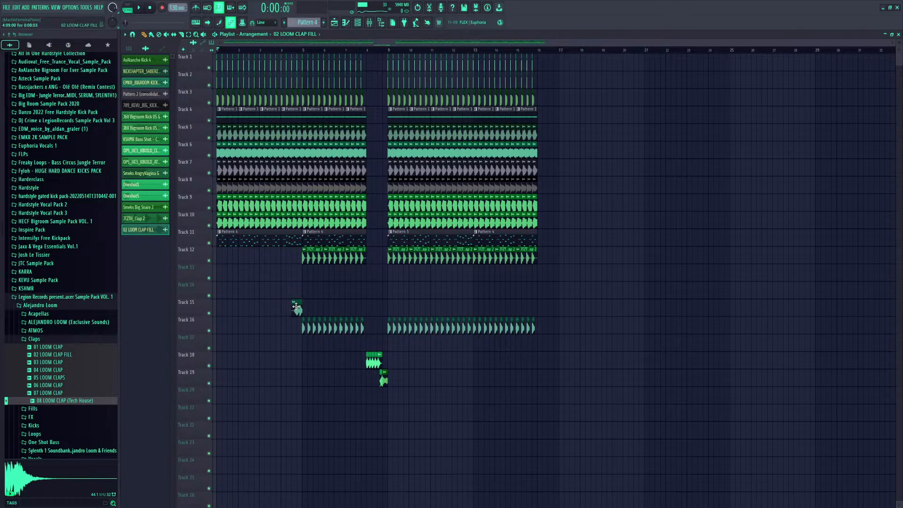
Remove all the clap hits from Track 16 and copy 02 LOOM CLAP FILL on Track 15 to just before bar 13
{"action": "key", "text": "space"}
{"action": "left_click", "coordinate": [209, 331]}
{"action": "left_click_drag", "start_coordinate": [308, 327], "coordinate": [535, 328]}
{"action": "left_click", "coordinate": [465, 308]}
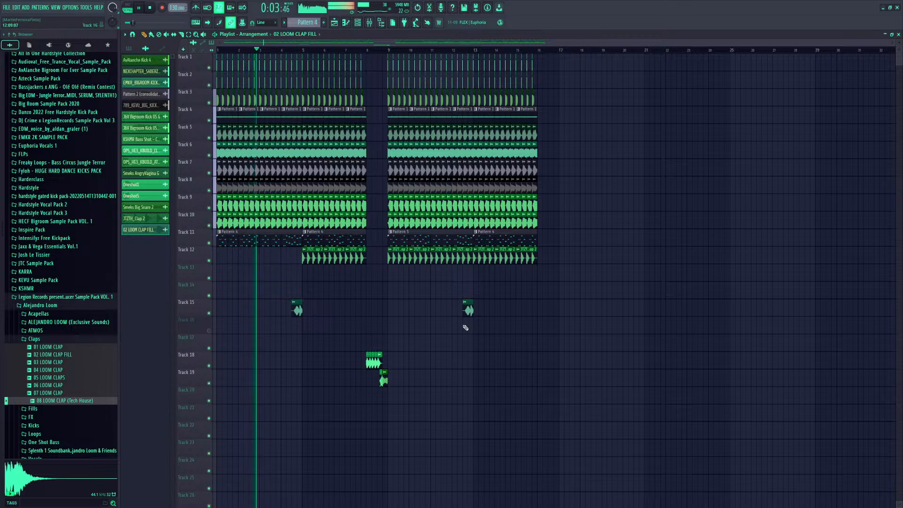
{"action": "left_click", "coordinate": [208, 331]}
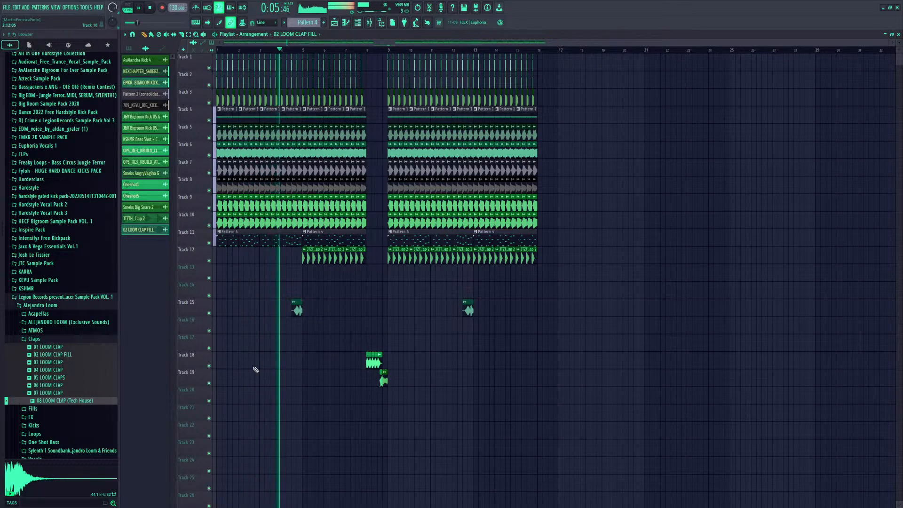
{"action": "left_click", "coordinate": [98, 339]}
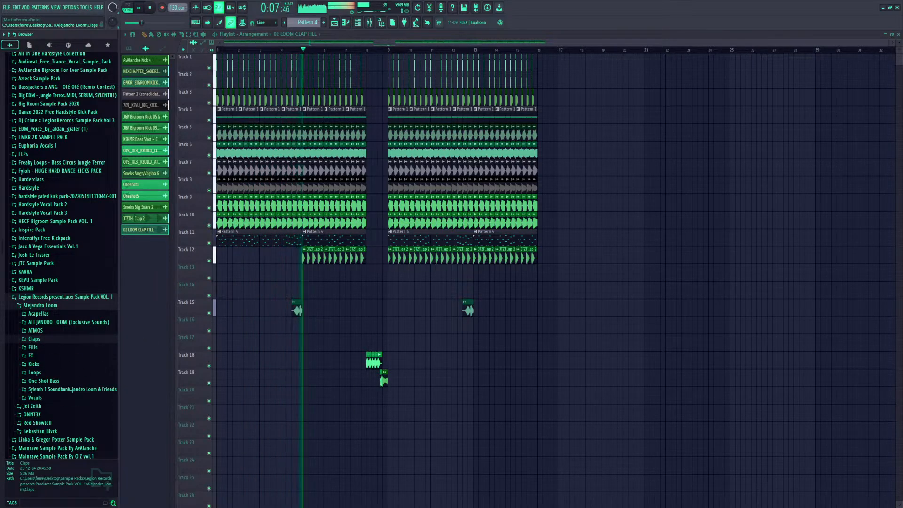
{"action": "key", "text": "space"}
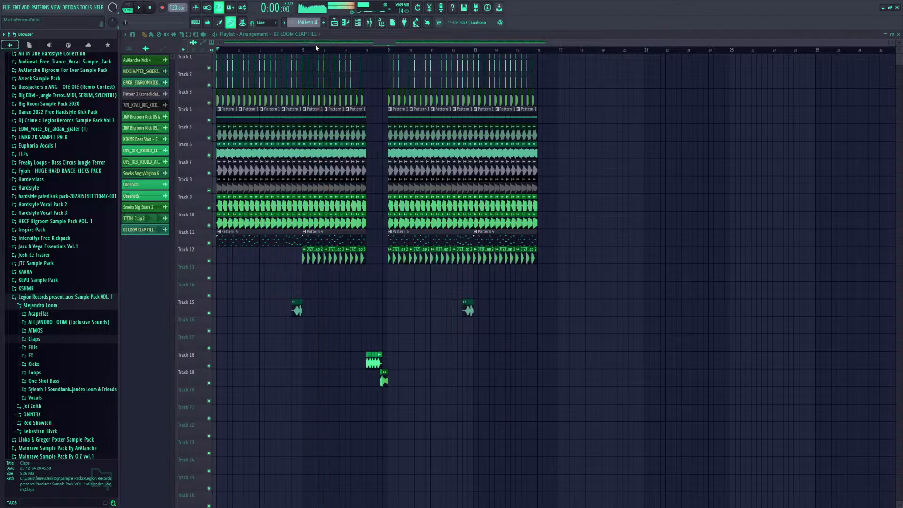
Place Smeks AngryVagina G on Track 13 at beat 3 of bar 4 and cut it to one beat
{"action": "scroll", "coordinate": [318, 51], "scroll_direction": "up", "scroll_amount": 4}
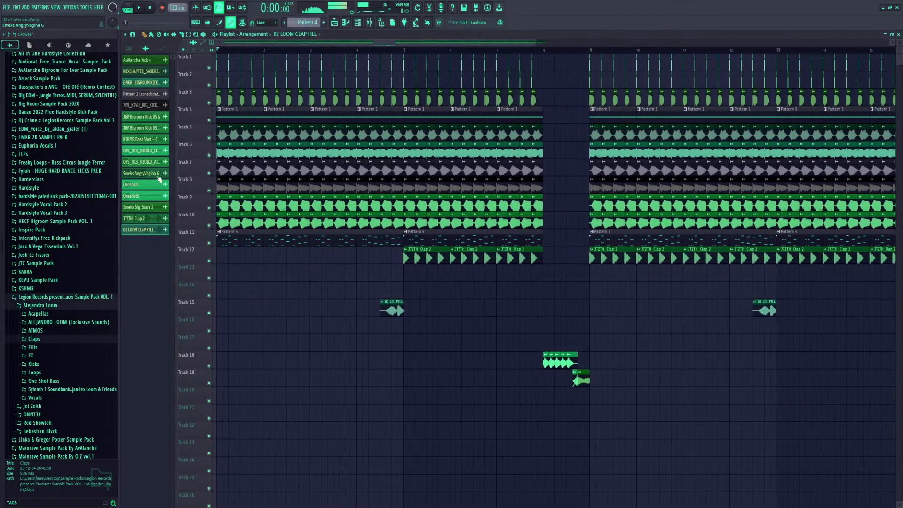
{"action": "left_click", "coordinate": [150, 174]}
{"action": "left_click_drag", "start_coordinate": [399, 276], "coordinate": [376, 275]}
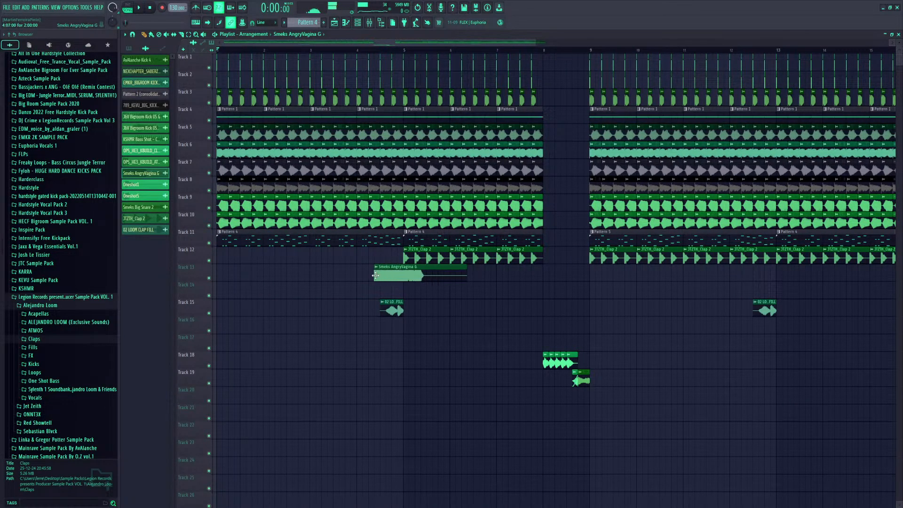
{"action": "key", "text": "p"}
{"action": "right_click", "coordinate": [397, 277]}
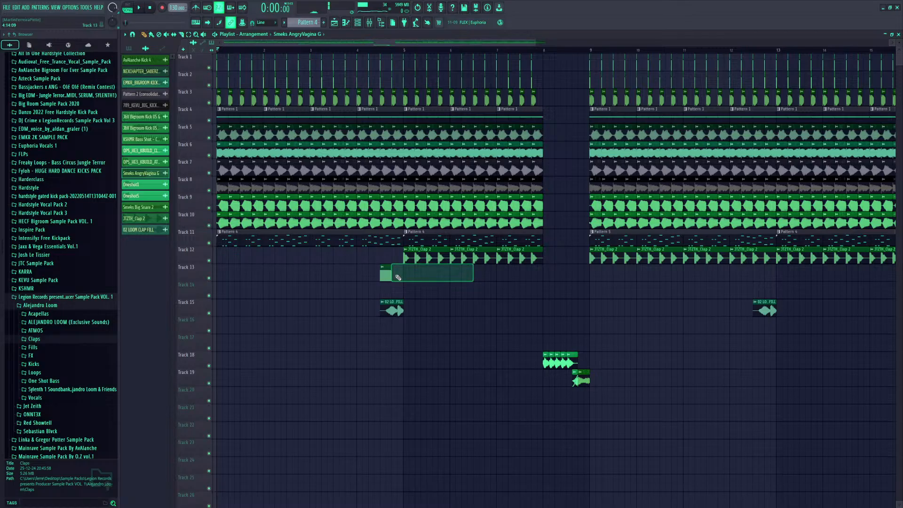
Clear the last two beats of bar 4 on Tracks 1 to 10 to make room for the fill
{"action": "left_click_drag", "start_coordinate": [388, 222], "coordinate": [389, 126]}
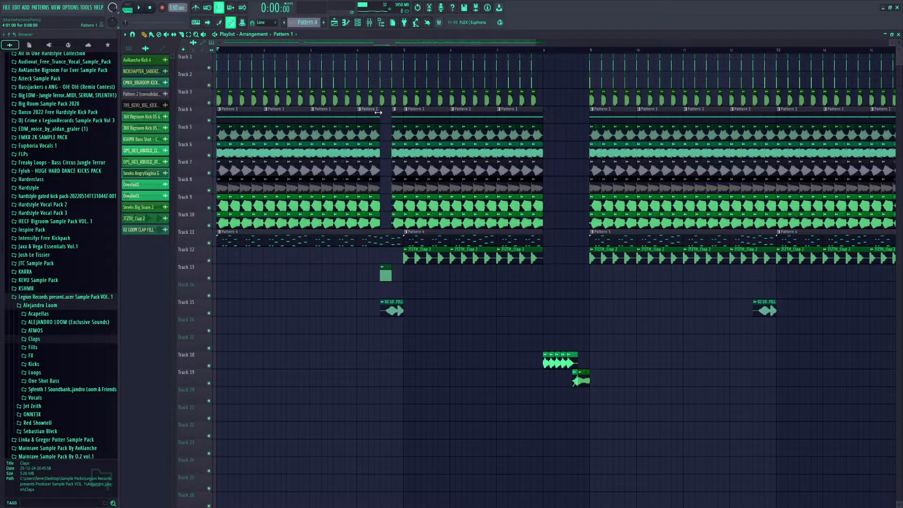
{"action": "left_click_drag", "start_coordinate": [390, 60], "coordinate": [402, 232]}
{"action": "key", "text": "Delete"}
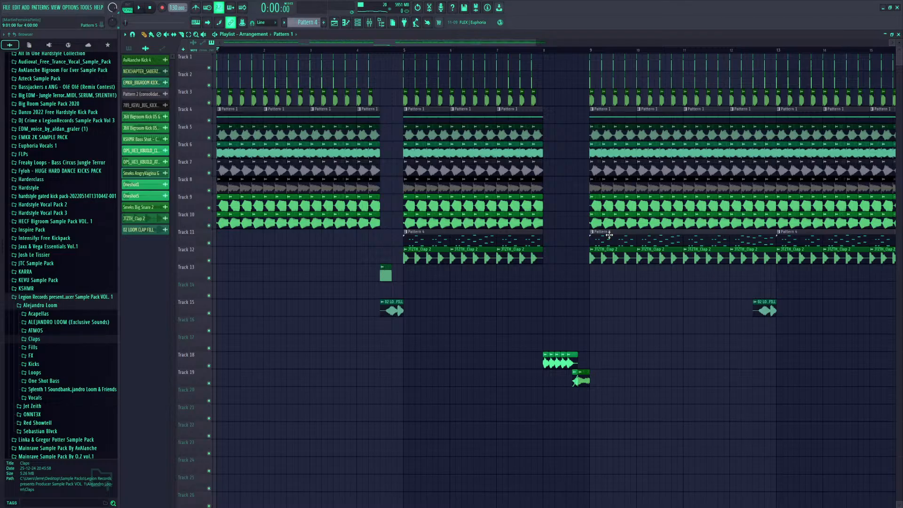
{"action": "left_click_drag", "start_coordinate": [609, 235], "coordinate": [209, 232]}
{"action": "key", "text": "space"}
{"action": "right_click", "coordinate": [248, 239]}
{"action": "right_click", "coordinate": [246, 223]}
{"action": "key", "text": "space"}
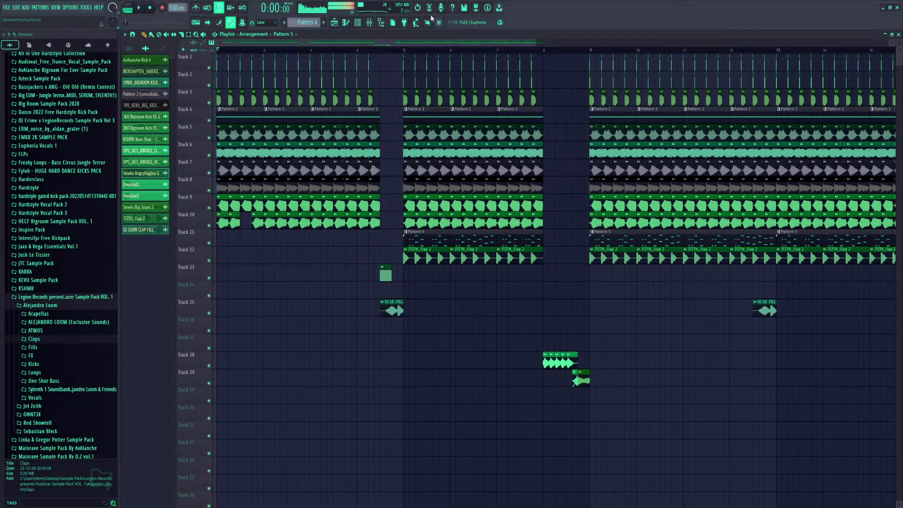
{"action": "key", "text": "space"}
{"action": "left_click", "coordinate": [334, 22]}
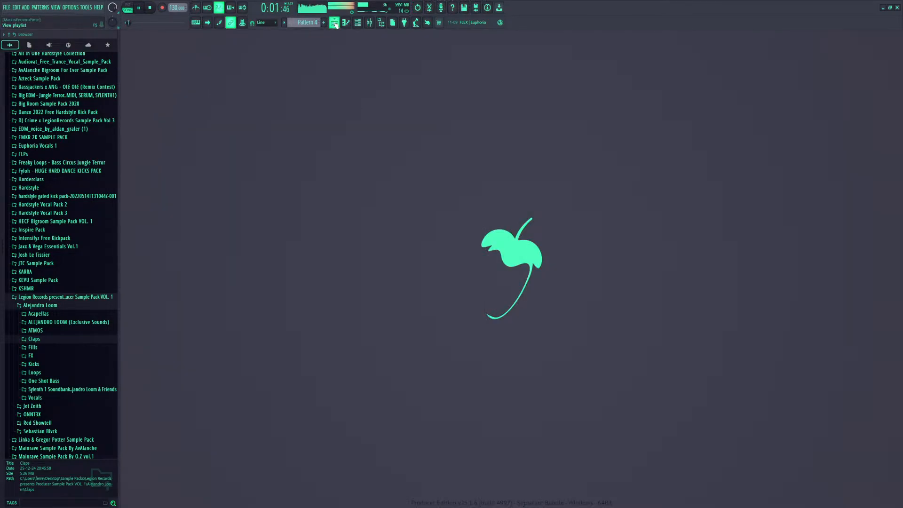
{"action": "left_click", "coordinate": [335, 22]}
{"action": "key", "text": "space"}
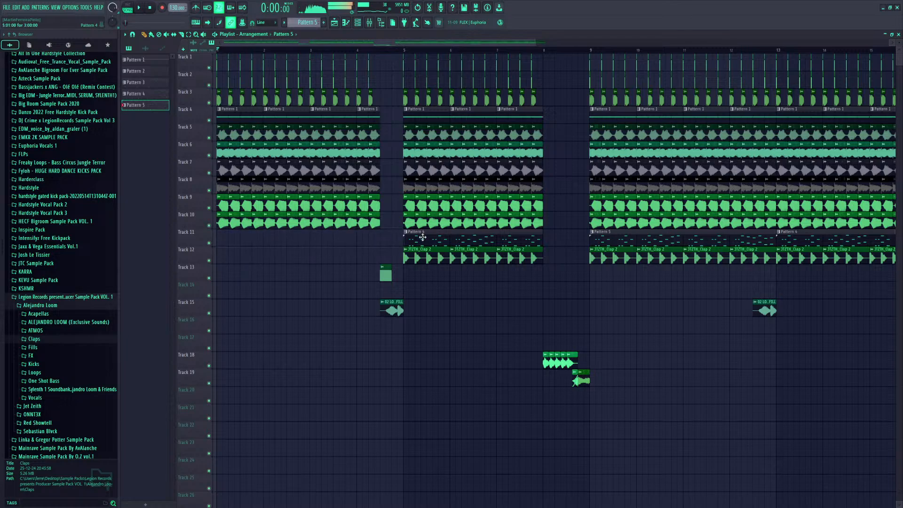
Place a Pattern 4 clip on Track 11 at bar 1 and trim it to end just before bar 5
{"action": "left_click_drag", "start_coordinate": [422, 237], "coordinate": [403, 238]}
{"action": "key", "text": "space"}
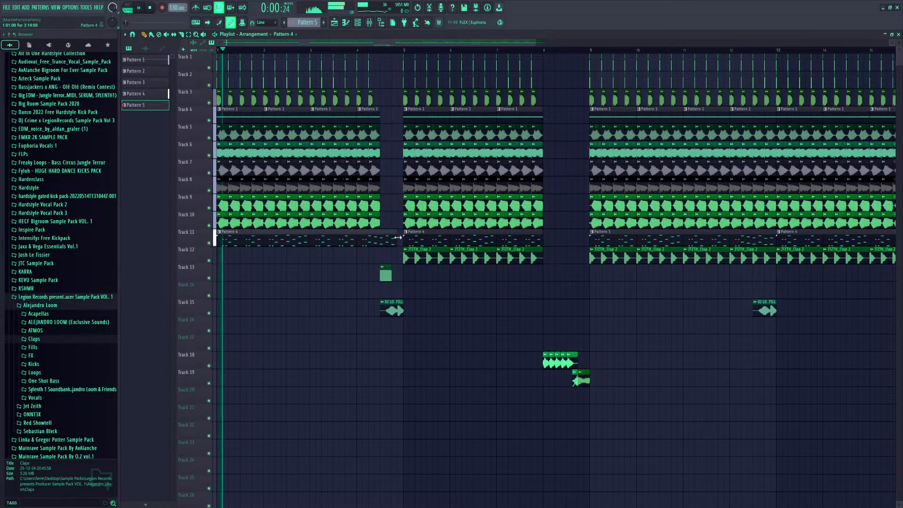
Set the channel volume of Smeks AngryVagina G to about 68% during playback, and return to the stopped playlist
{"action": "double_click", "coordinate": [387, 275]}
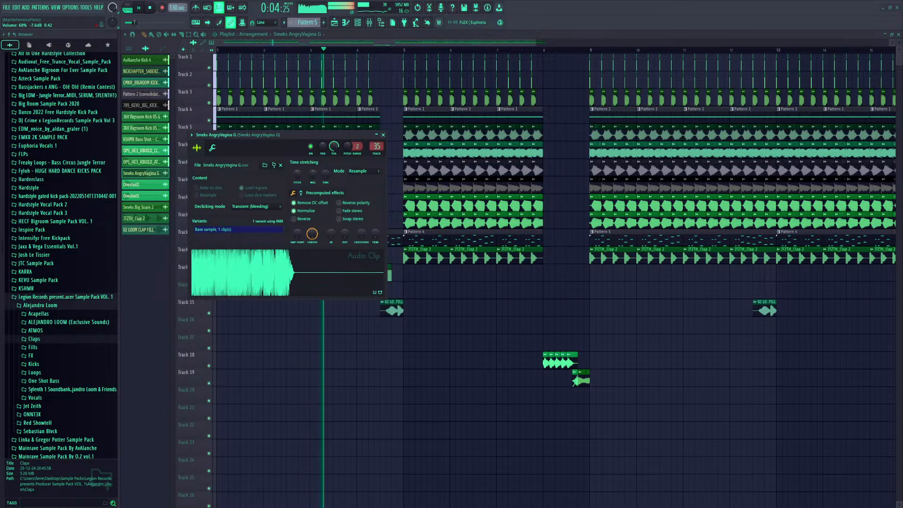
{"action": "key", "text": "Escape"}
{"action": "key", "text": "Escape"}
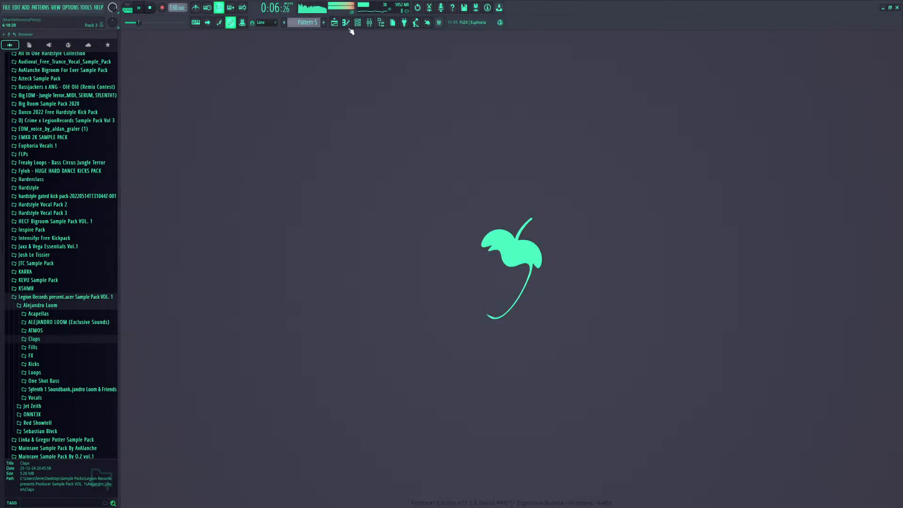
{"action": "left_click", "coordinate": [342, 24]}
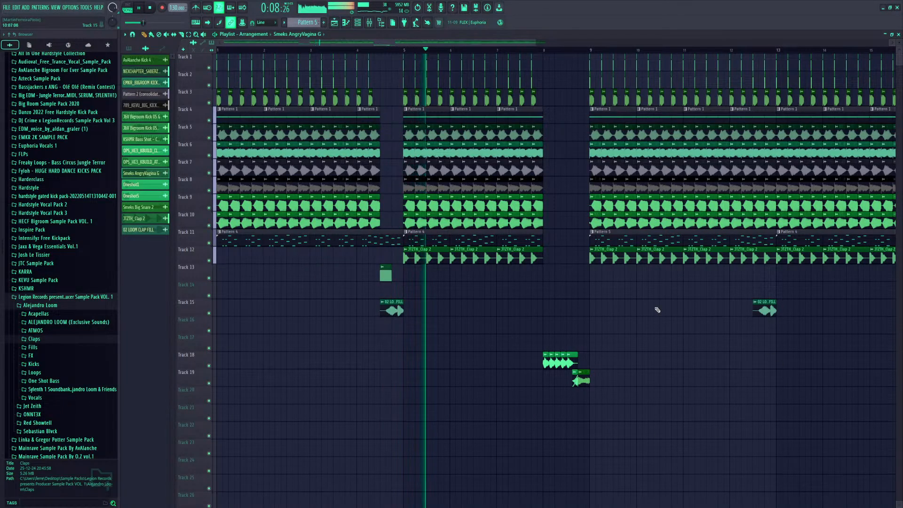
{"action": "key", "text": "space"}
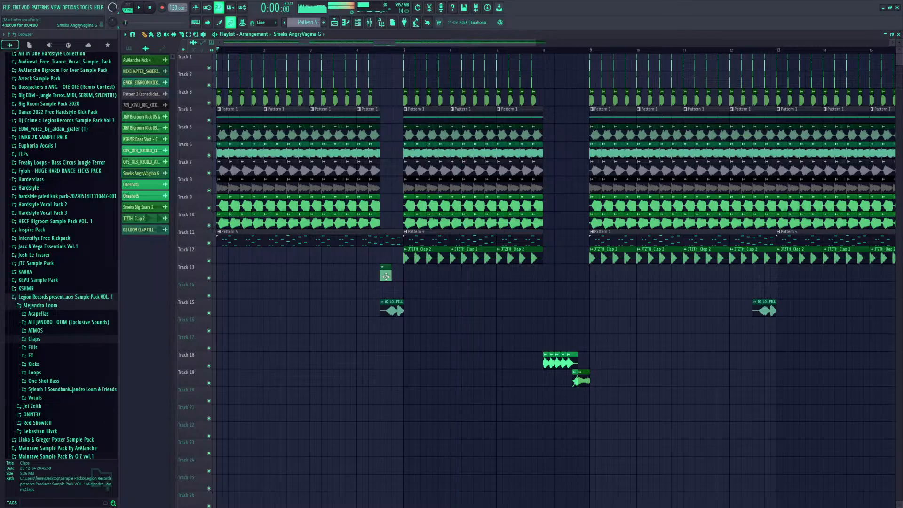
Try the Smeks AngryVagina G clip two beats long from the start of bar 4, and return it to beat 3
{"action": "left_click_drag", "start_coordinate": [388, 276], "coordinate": [365, 276]}
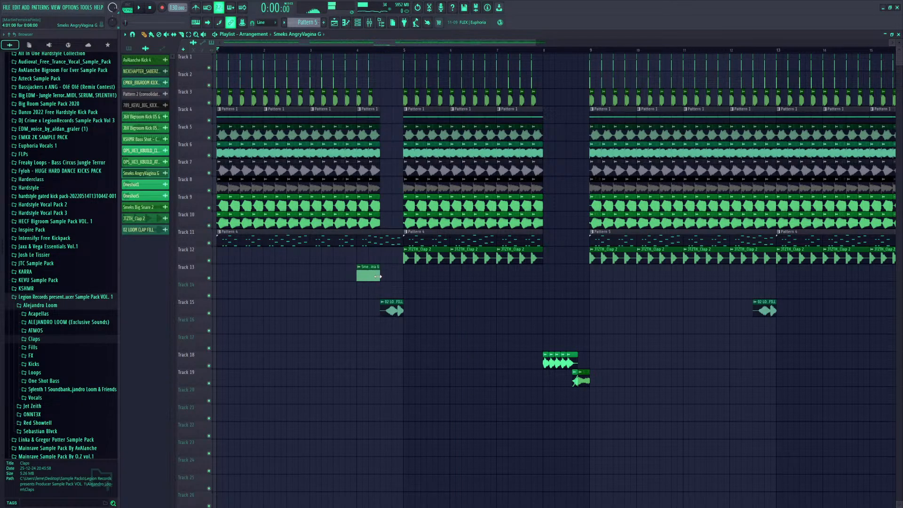
{"action": "left_click_drag", "start_coordinate": [370, 274], "coordinate": [380, 272]}
Play back the fill from bar 4 into bar 5, and replay the section from the beginning
{"action": "key", "text": "space"}
{"action": "left_click", "coordinate": [373, 50]}
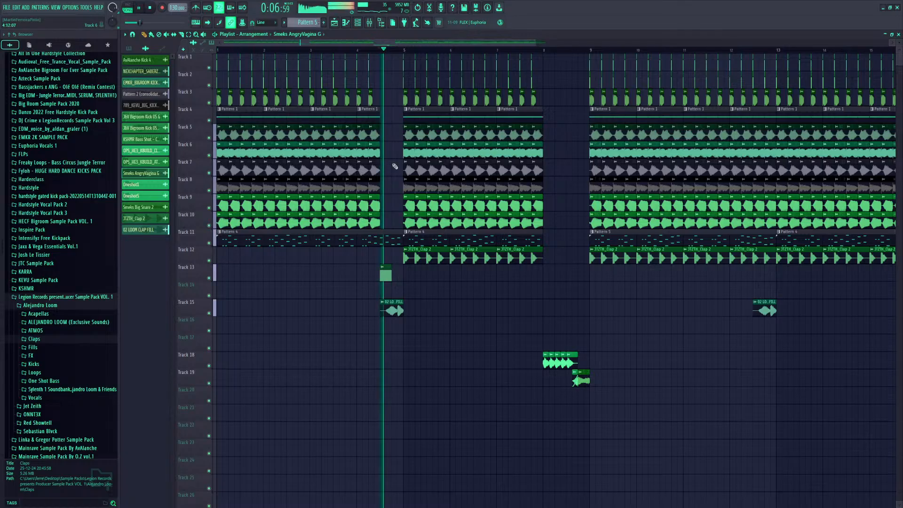
{"action": "left_click_drag", "start_coordinate": [373, 51], "coordinate": [217, 50]}
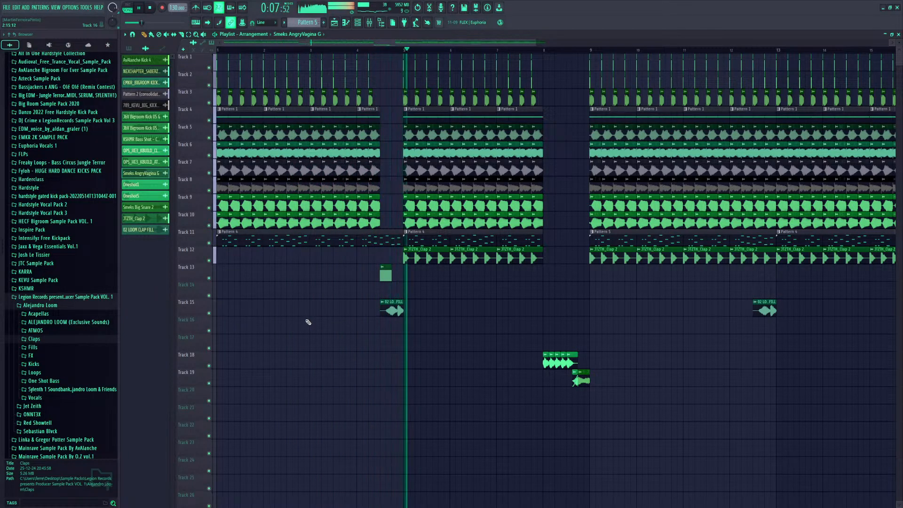
{"action": "key", "text": "space"}
Look through the ATMOS folder and place Ultrasonic - White Noise Downlifter 02 from the favourites on Track 17 at bar 1
{"action": "left_click", "coordinate": [48, 332]}
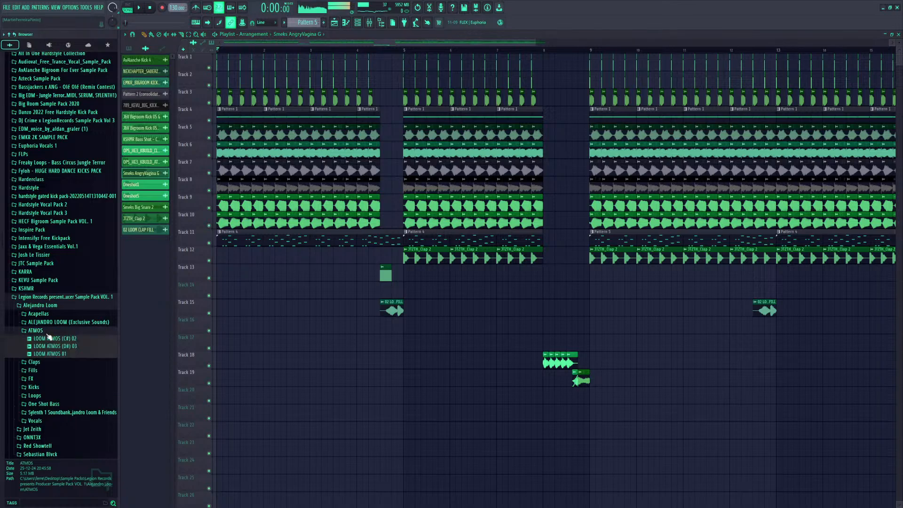
{"action": "left_click", "coordinate": [49, 332]}
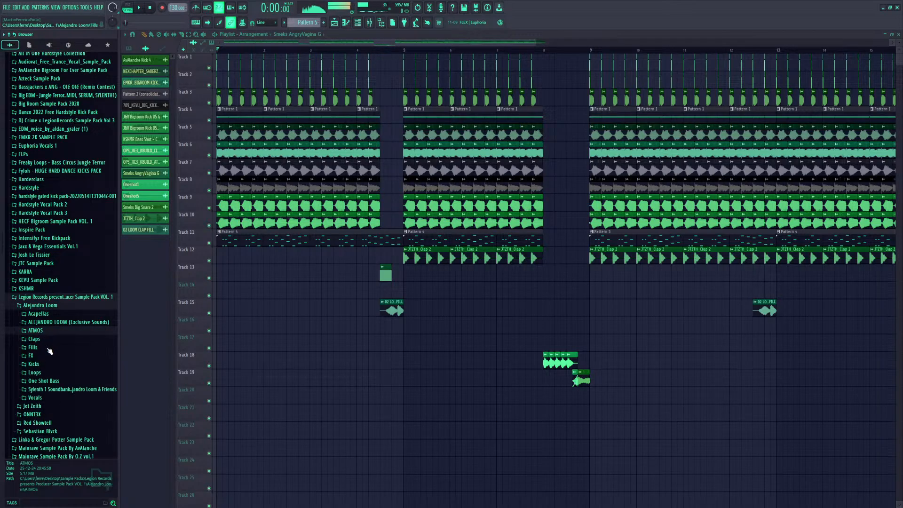
{"action": "left_click", "coordinate": [107, 46]}
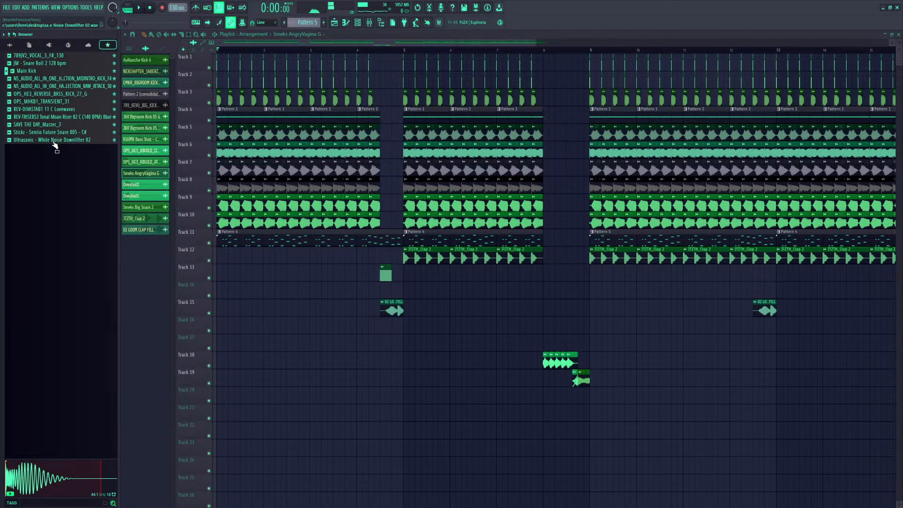
{"action": "left_click_drag", "start_coordinate": [55, 144], "coordinate": [230, 341]}
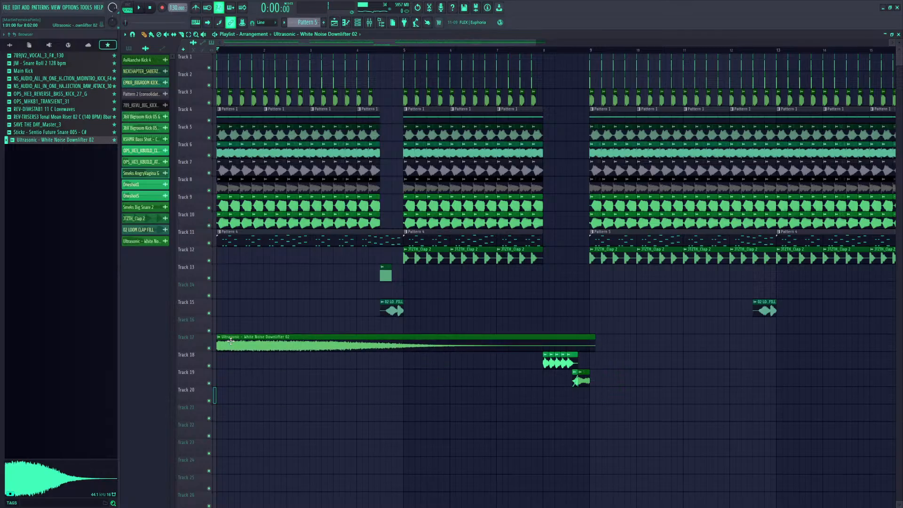
Give White Noise Downlifter 02 Remove DC offset, Normalize and Transient (bleeding) declicking, volume about 74%, and mixer track 40
{"action": "double_click", "coordinate": [231, 341]}
{"action": "left_click", "coordinate": [286, 186]}
{"action": "left_click", "coordinate": [261, 187]}
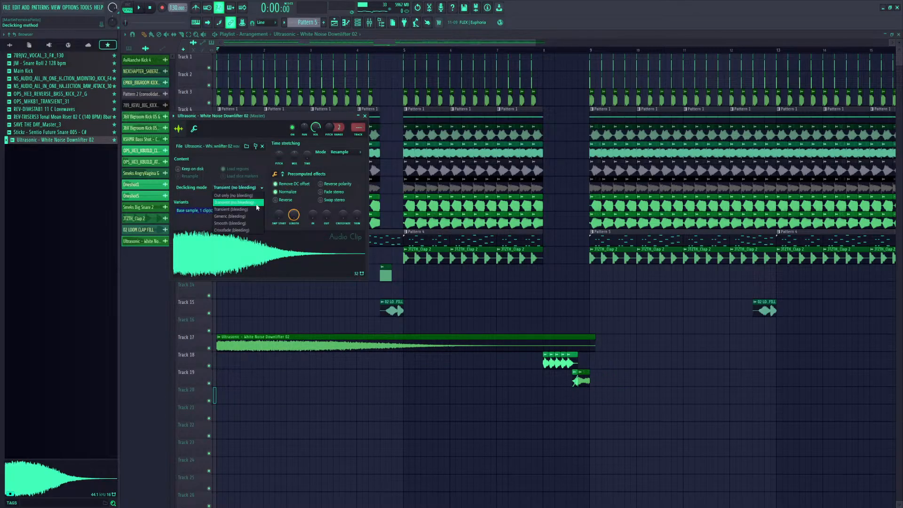
{"action": "left_click", "coordinate": [237, 209]}
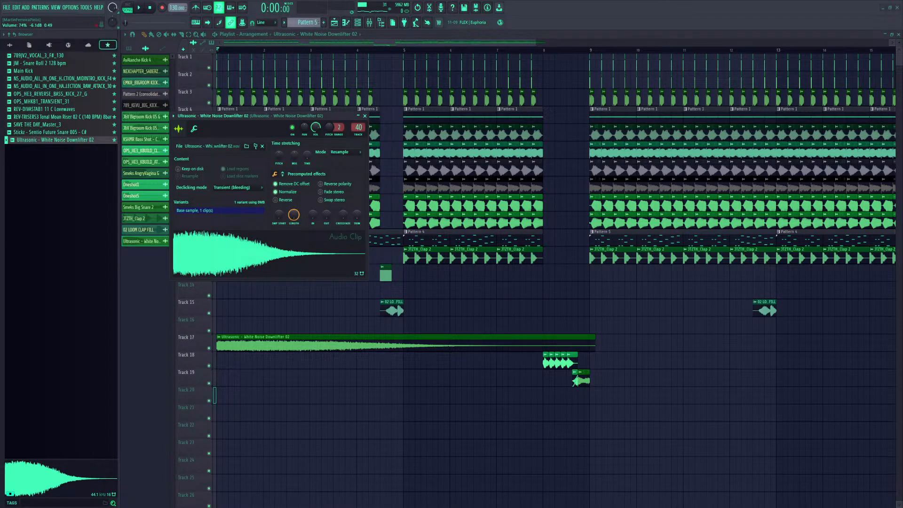
{"action": "key", "text": "space"}
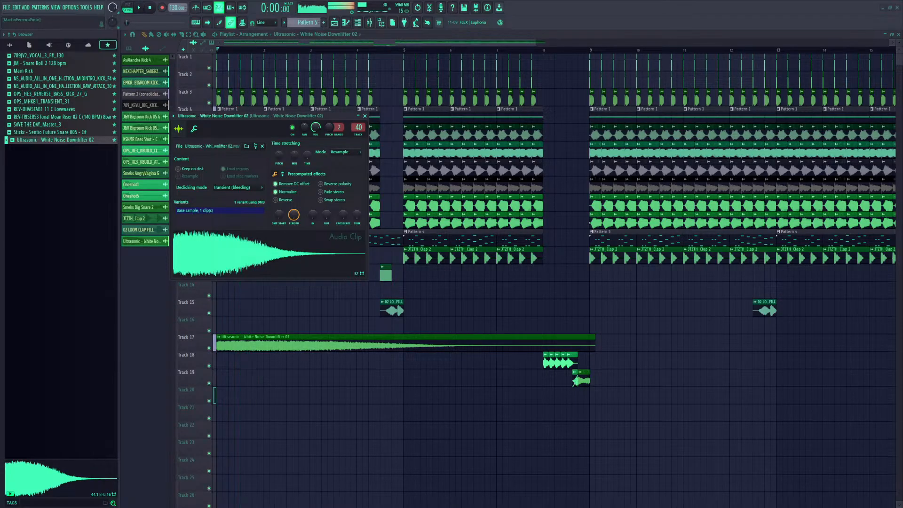
{"action": "key", "text": "Escape"}
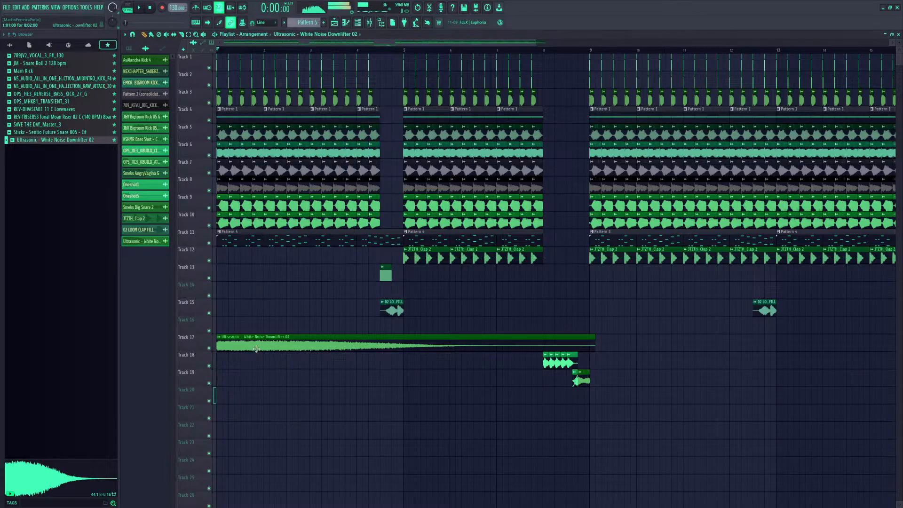
Shift the downlifter on Track 17 to beat 2 of bar 1, trim its end to bar 9, and place a copy at bar 9
{"action": "key", "text": "space"}
{"action": "left_click_drag", "start_coordinate": [256, 349], "coordinate": [673, 359]}
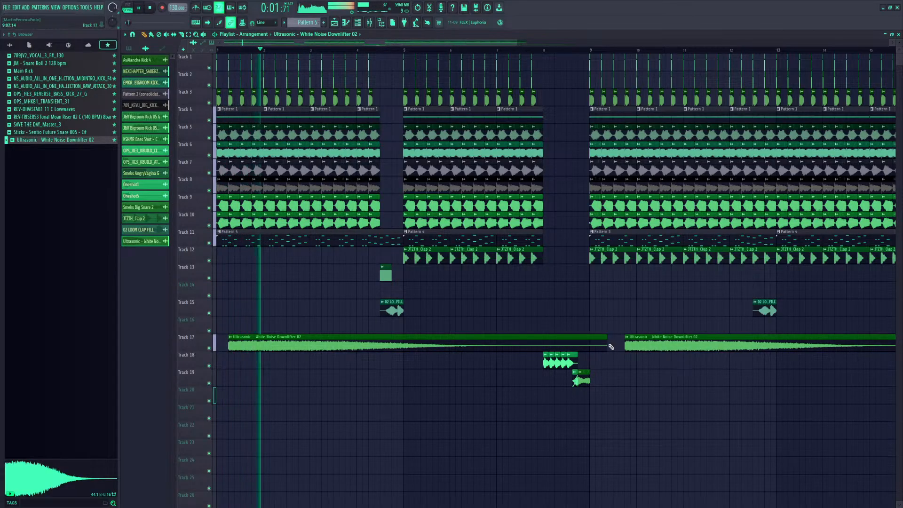
{"action": "left_click_drag", "start_coordinate": [606, 347], "coordinate": [590, 344]}
{"action": "key", "text": "space"}
{"action": "left_click_drag", "start_coordinate": [653, 347], "coordinate": [618, 347]}
{"action": "key", "text": "space"}
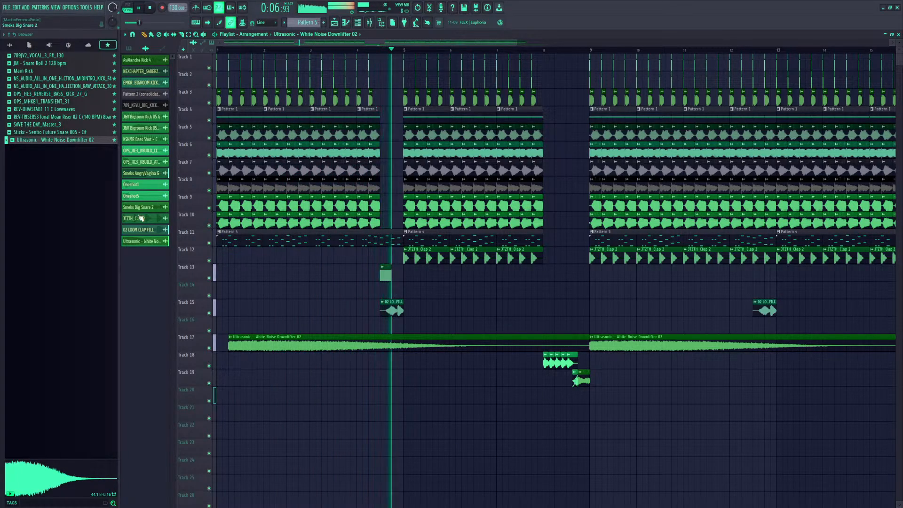
Place PLRX - Crowd Noise 1 from the PLR - April [bigroom - Europa] sample folder on Track 21 at bar 1
{"action": "key", "text": "space"}
{"action": "left_click", "coordinate": [69, 125]}
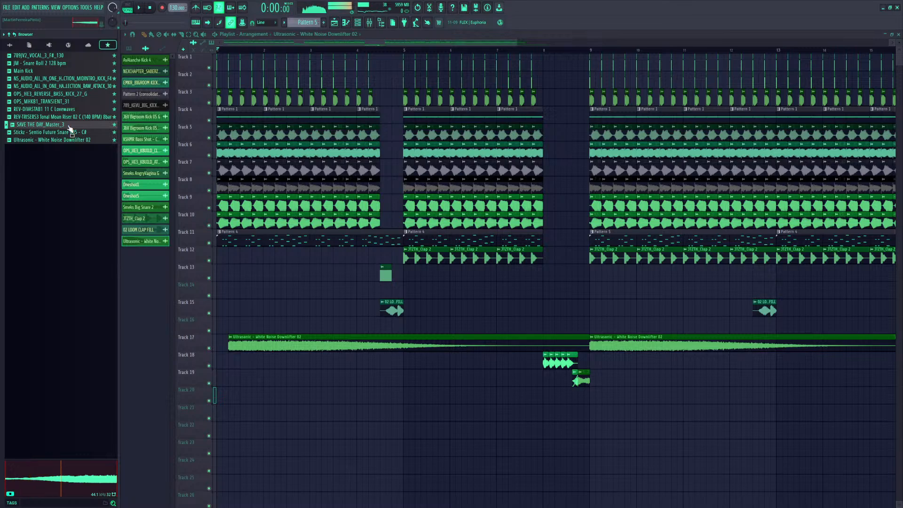
{"action": "left_click", "coordinate": [10, 45]}
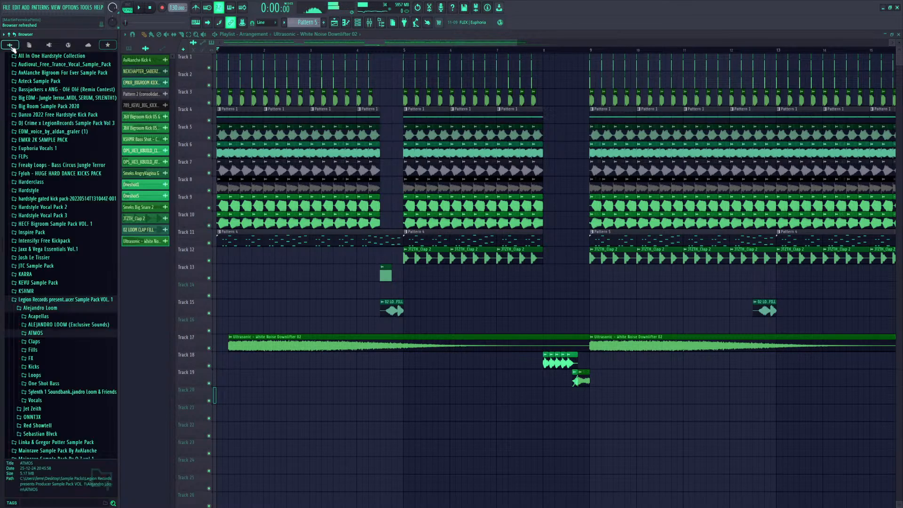
{"action": "left_click", "coordinate": [75, 297]}
{"action": "scroll", "coordinate": [47, 273], "scroll_direction": "up", "scroll_amount": 6}
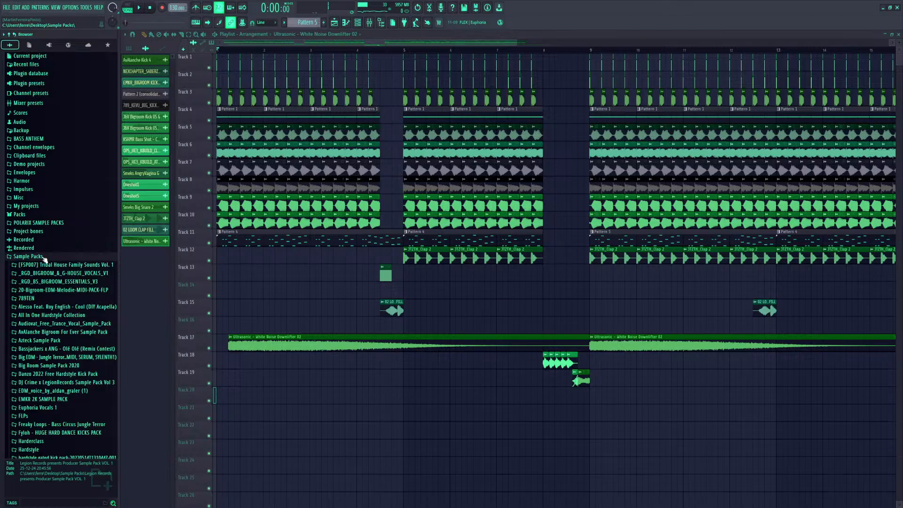
{"action": "scroll", "coordinate": [77, 286], "scroll_direction": "down", "scroll_amount": 9}
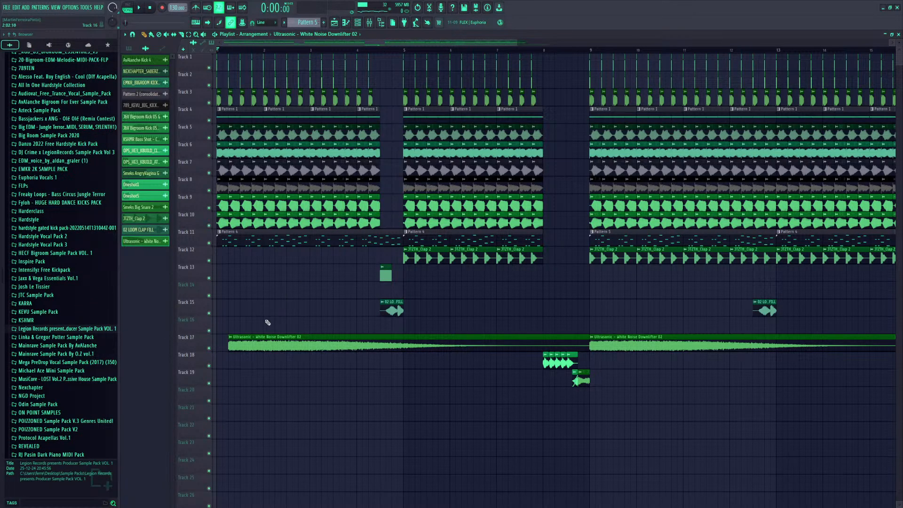
{"action": "scroll", "coordinate": [74, 287], "scroll_direction": "up", "scroll_amount": 9}
{"action": "left_click", "coordinate": [46, 225]}
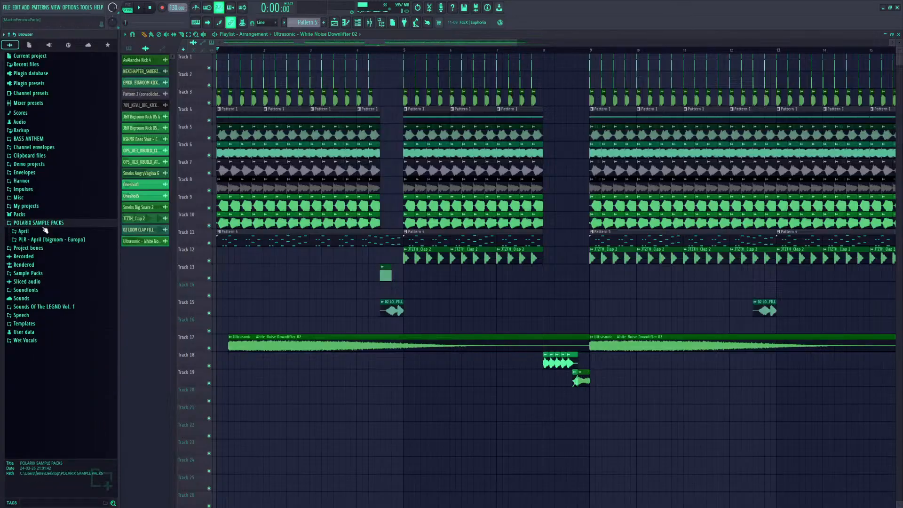
{"action": "left_click", "coordinate": [49, 242]}
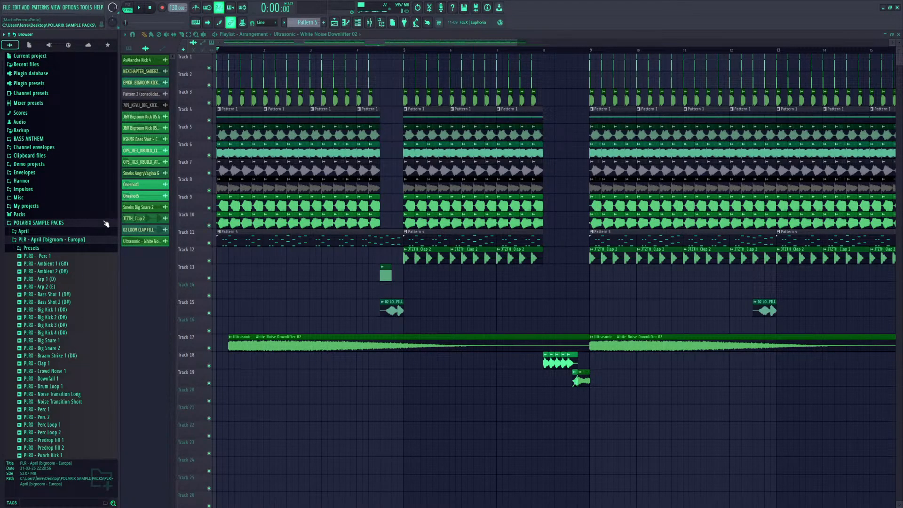
{"action": "left_click_drag", "start_coordinate": [63, 373], "coordinate": [248, 412]}
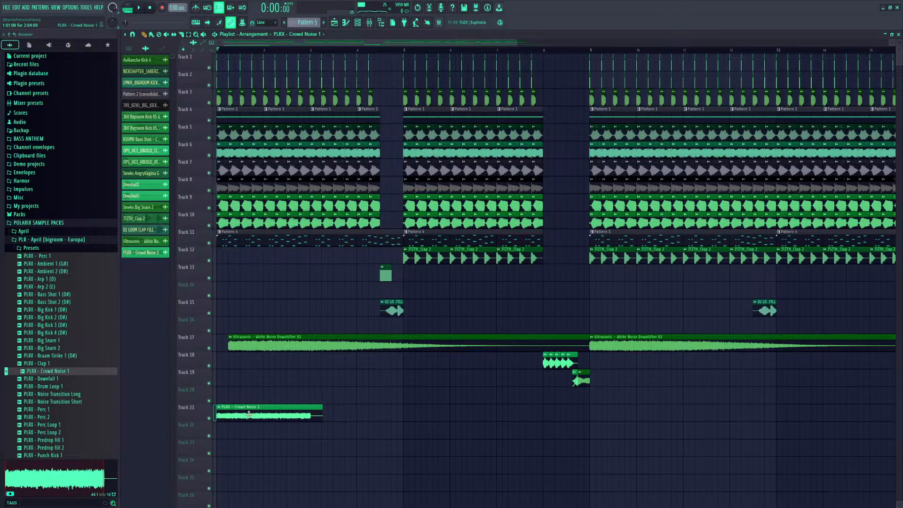
Give PLRX - Crowd Noise 1 Remove DC offset, Normalize and Transient (bleeding) declicking, and route it to mixer track 41
{"action": "double_click", "coordinate": [249, 413]}
{"action": "left_click", "coordinate": [292, 202]}
{"action": "left_click", "coordinate": [284, 194]}
{"action": "left_click", "coordinate": [247, 197]}
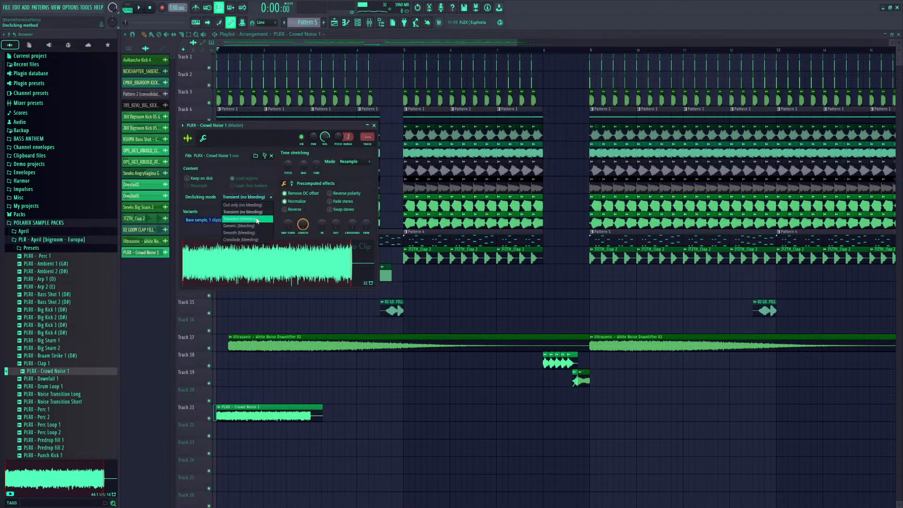
{"action": "left_click", "coordinate": [244, 219]}
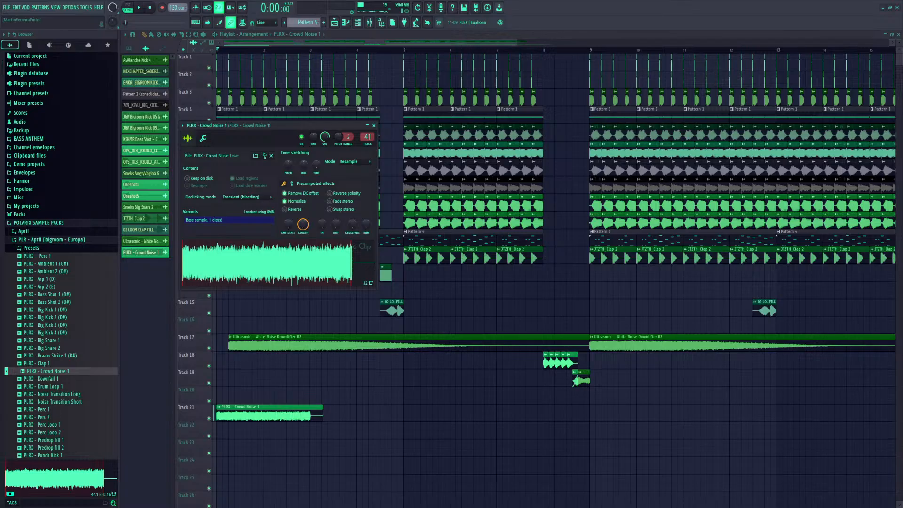
Audition the downlifters in Sounds Of The LEGND Vol. 1, replace the Track 17 downlifter sample with LEGND Downlifter 2, and play the drop
{"action": "left_click", "coordinate": [90, 225]}
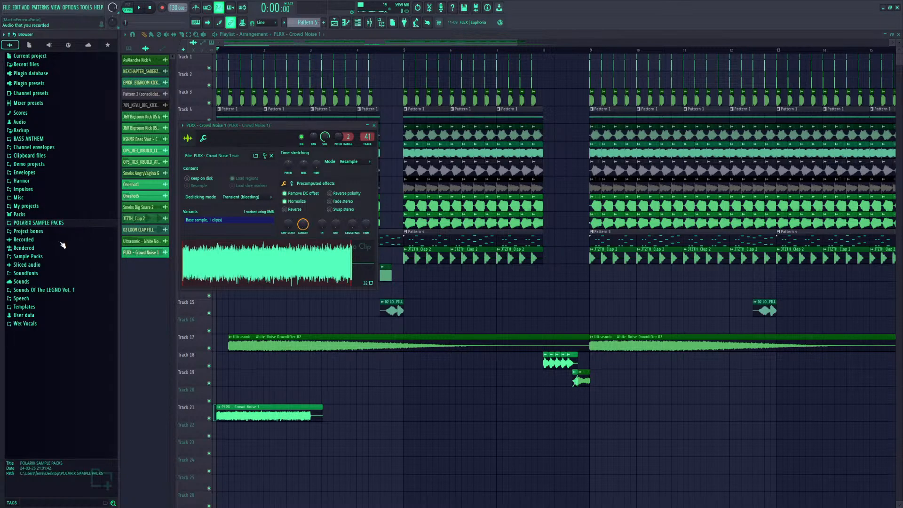
{"action": "left_click", "coordinate": [48, 291]}
{"action": "left_click", "coordinate": [32, 307]}
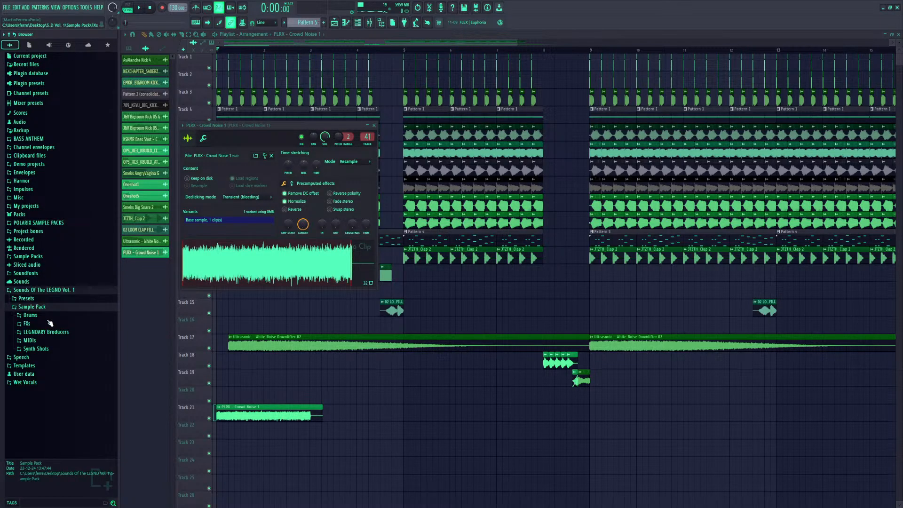
{"action": "left_click", "coordinate": [50, 323]}
{"action": "left_click", "coordinate": [62, 333]}
{"action": "left_click", "coordinate": [63, 341]}
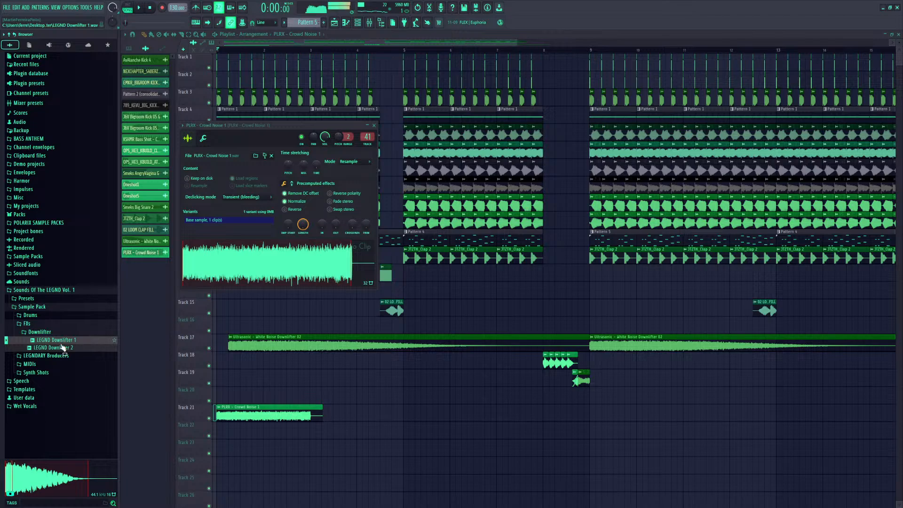
{"action": "left_click", "coordinate": [63, 348]}
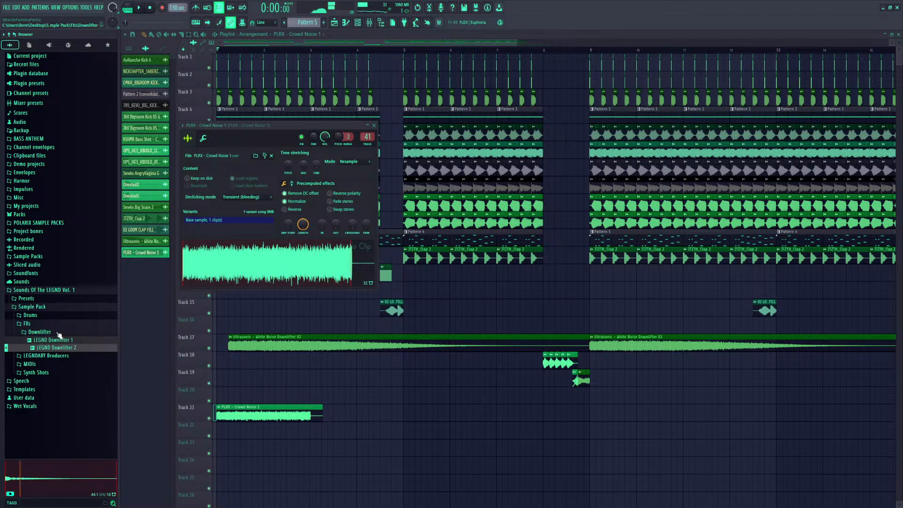
{"action": "left_click_drag", "start_coordinate": [55, 350], "coordinate": [250, 354]}
{"action": "key", "text": "space"}
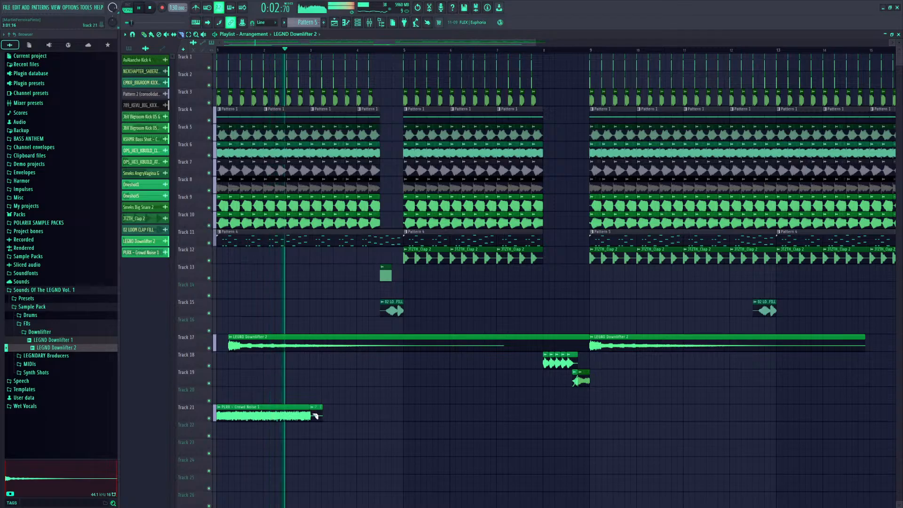
Trim the Track 21 crowd noise to two bars, copy it to bars 3 and 5, and start the first clip at beat 2
{"action": "right_click", "coordinate": [320, 418]}
{"action": "key", "text": "p"}
{"action": "left_click", "coordinate": [304, 415]}
{"action": "left_click", "coordinate": [311, 413]}
{"action": "key", "text": "space"}
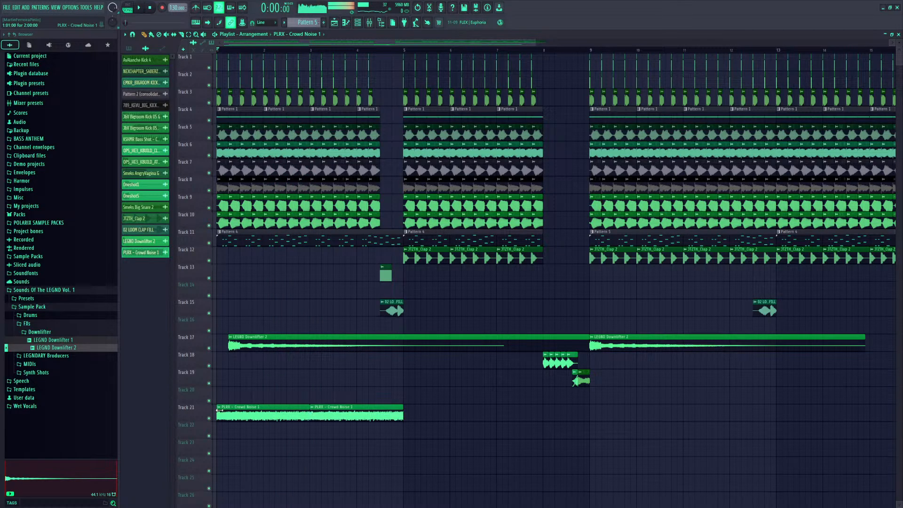
{"action": "left_click_drag", "start_coordinate": [219, 410], "coordinate": [229, 410]}
{"action": "key", "text": "space"}
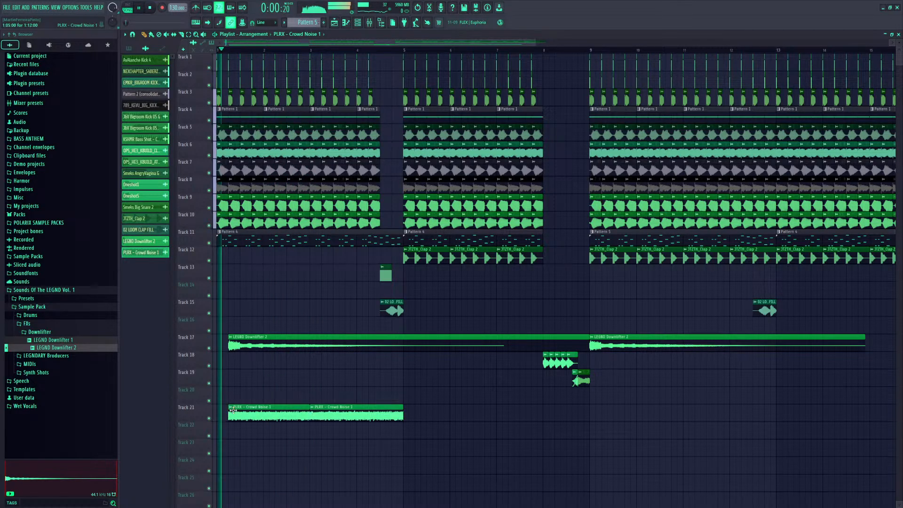
{"action": "left_click", "coordinate": [406, 410]}
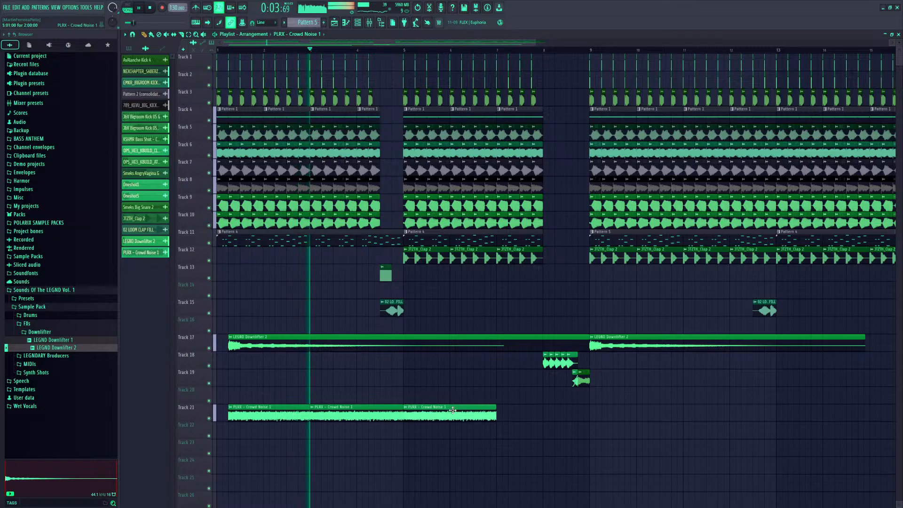
Extend the Track 21 crowd noise up to bar 8, fill bars 9 to 16 with further copies, and play the drop
{"action": "key", "text": "space"}
{"action": "double_click", "coordinate": [453, 409]}
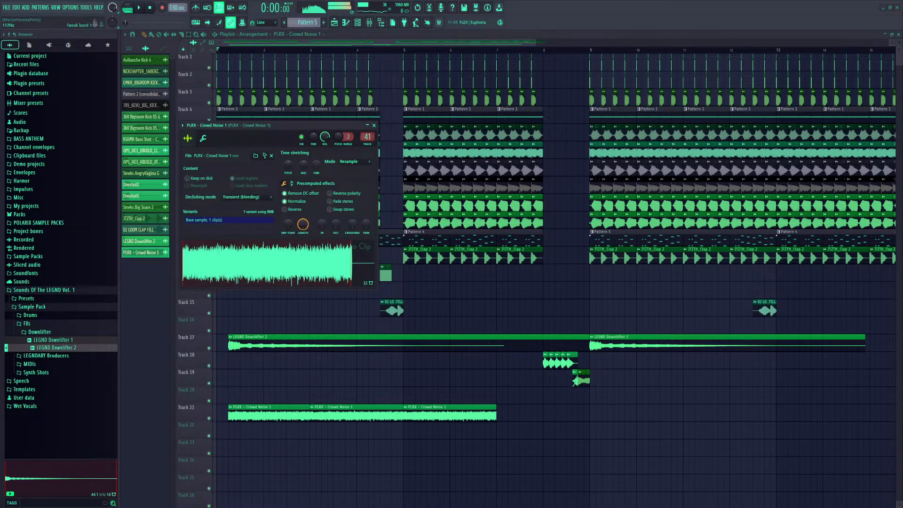
{"action": "key", "text": "space"}
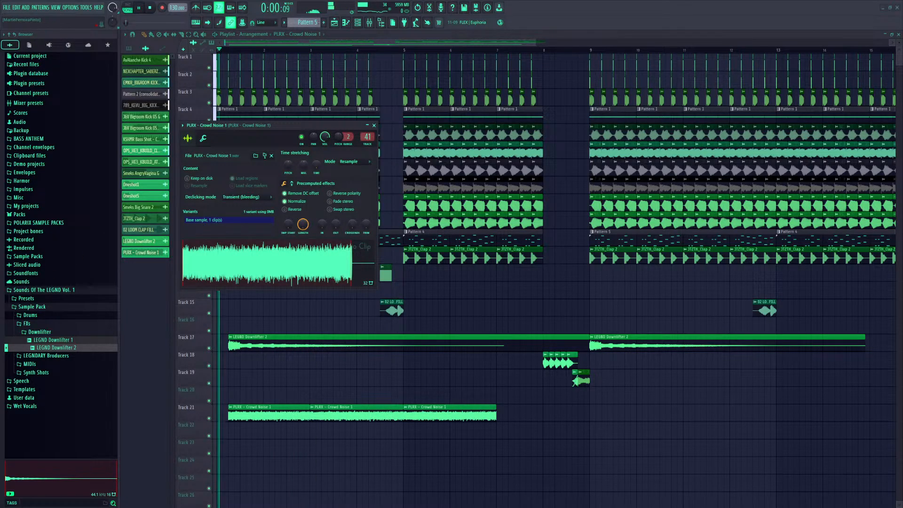
{"action": "key", "text": "Escape"}
{"action": "left_click", "coordinate": [501, 413]}
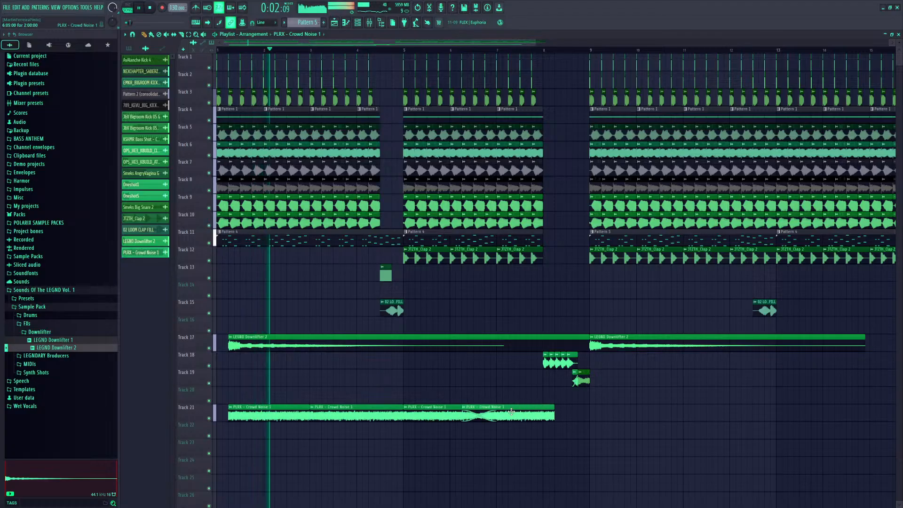
{"action": "mouse_move", "coordinate": [587, 414]}
{"action": "left_mouse_down"}
{"action": "mouse_move", "coordinate": [268, 413]}
{"action": "mouse_move", "coordinate": [644, 415]}
{"action": "mouse_move", "coordinate": [591, 420]}
{"action": "left_mouse_up"}
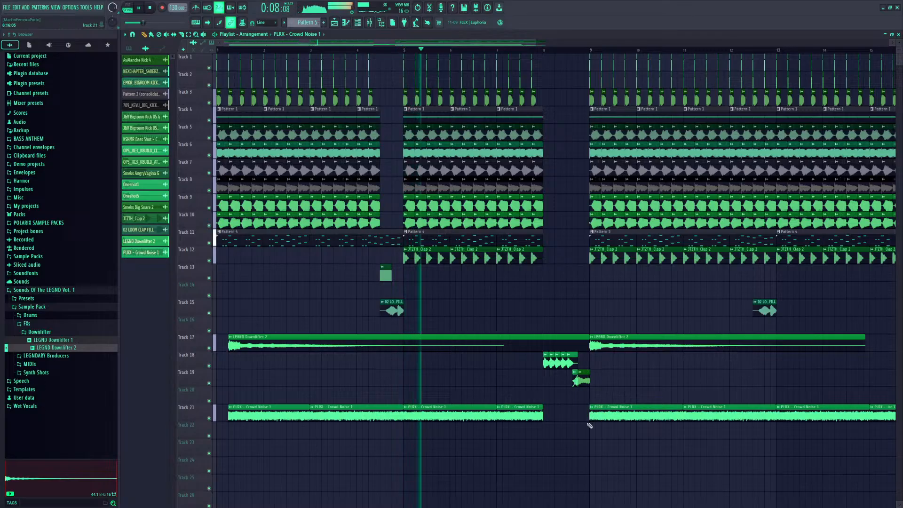
{"action": "key", "text": "Escape"}
{"action": "left_click", "coordinate": [336, 24]}
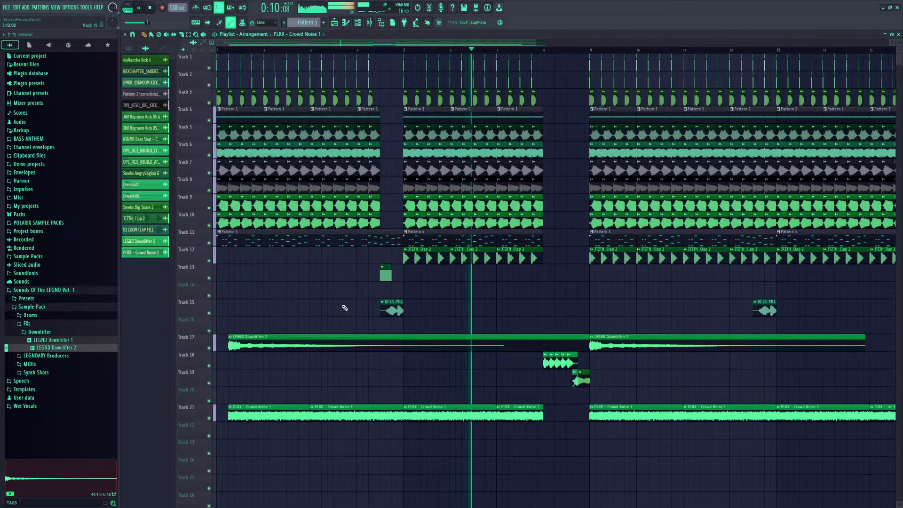
{"action": "key", "text": "space"}
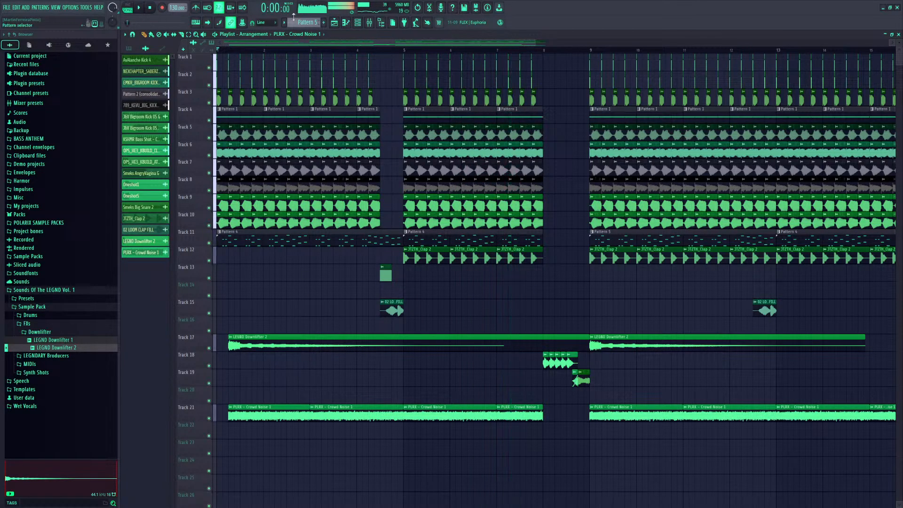
Try a project tempo of 128 BPM, dismissing the channel restretch, and play the drop from the beginning
{"action": "scroll", "coordinate": [327, 50], "scroll_direction": "up", "scroll_amount": 5}
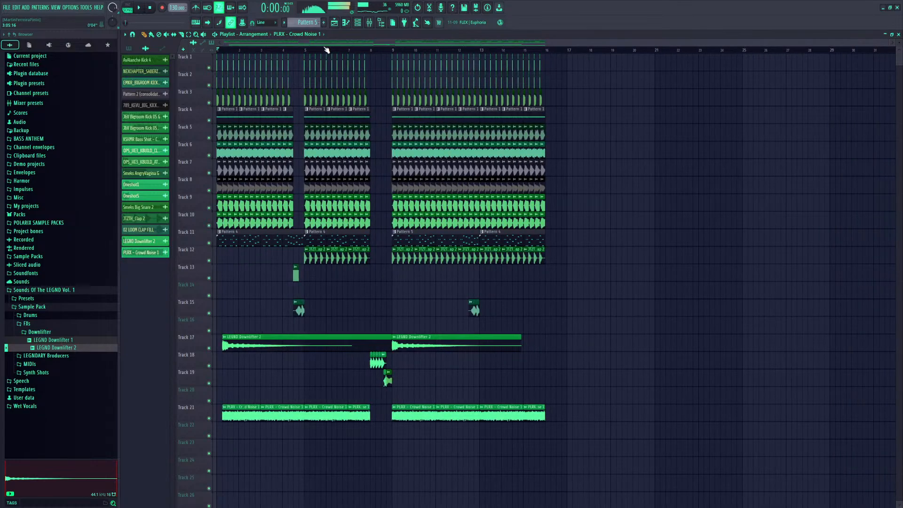
{"action": "scroll", "coordinate": [327, 50], "scroll_direction": "left", "scroll_amount": 4}
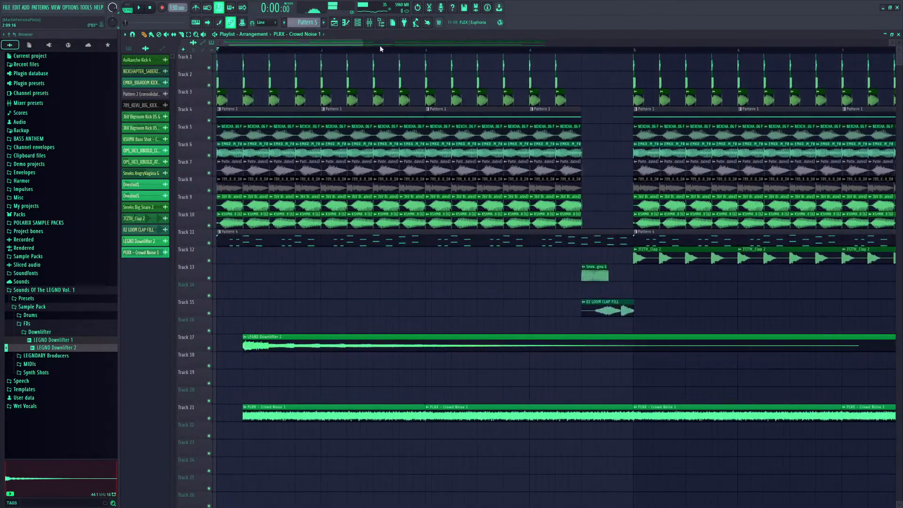
{"action": "scroll", "coordinate": [362, 45], "scroll_direction": "down", "scroll_amount": 5}
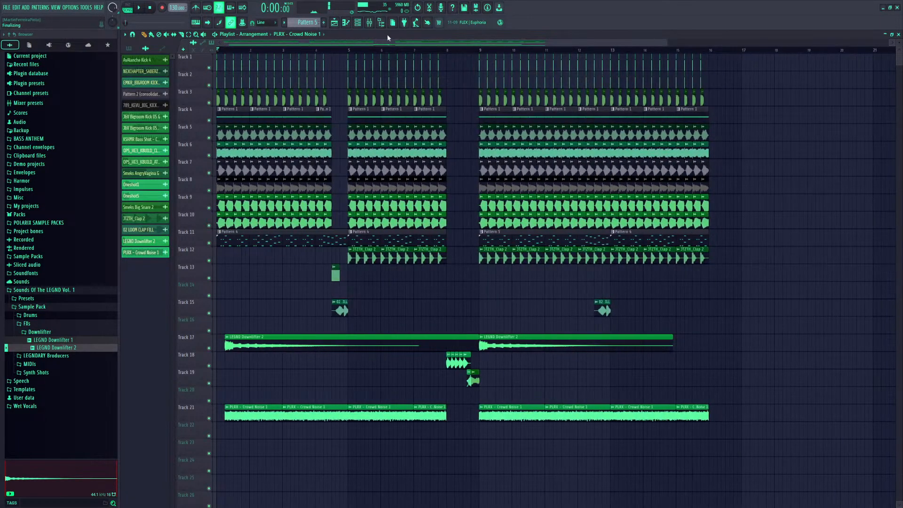
{"action": "scroll", "coordinate": [175, 8], "scroll_direction": "down", "scroll_amount": 1}
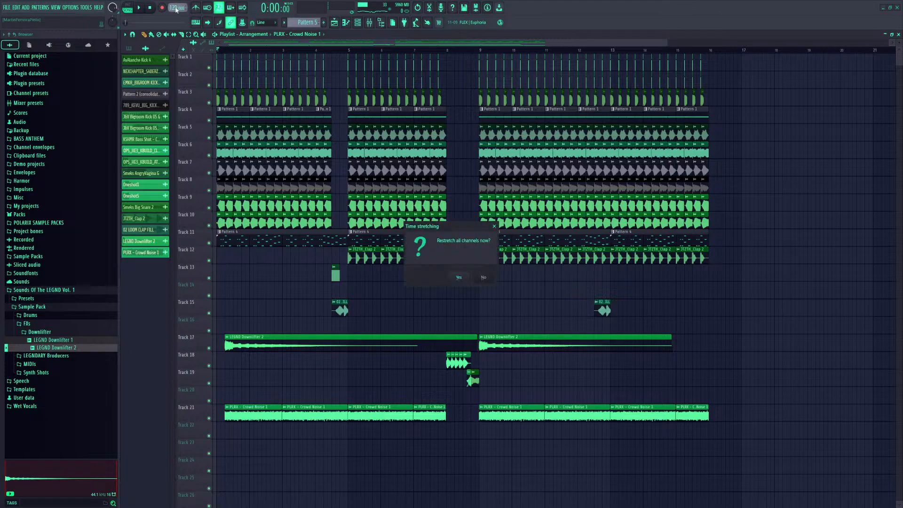
{"action": "left_click", "coordinate": [494, 227]}
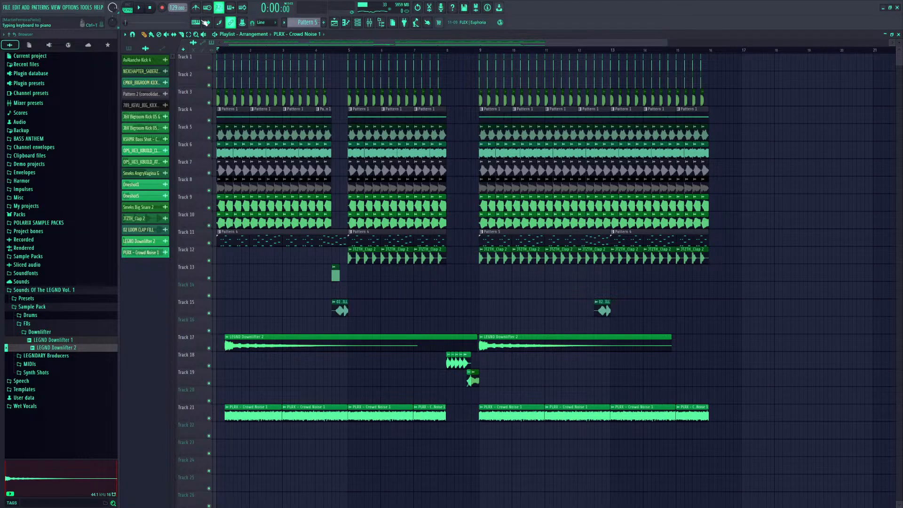
{"action": "scroll", "coordinate": [174, 8], "scroll_direction": "up", "scroll_amount": 1}
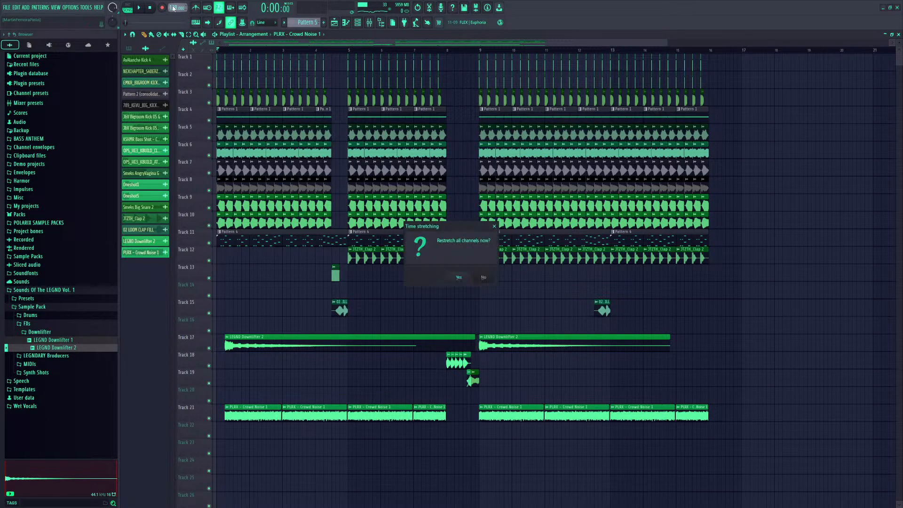
{"action": "left_click", "coordinate": [493, 227]}
{"action": "key", "text": "space"}
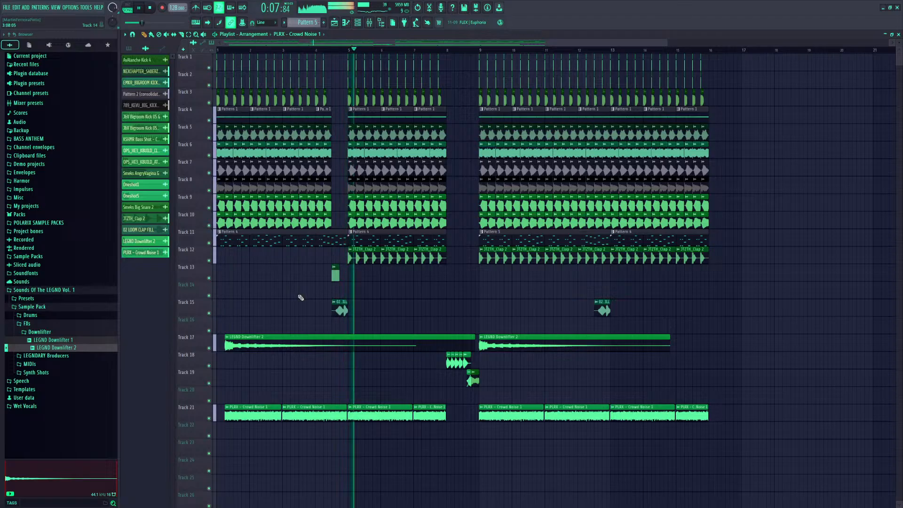
{"action": "key", "text": "space"}
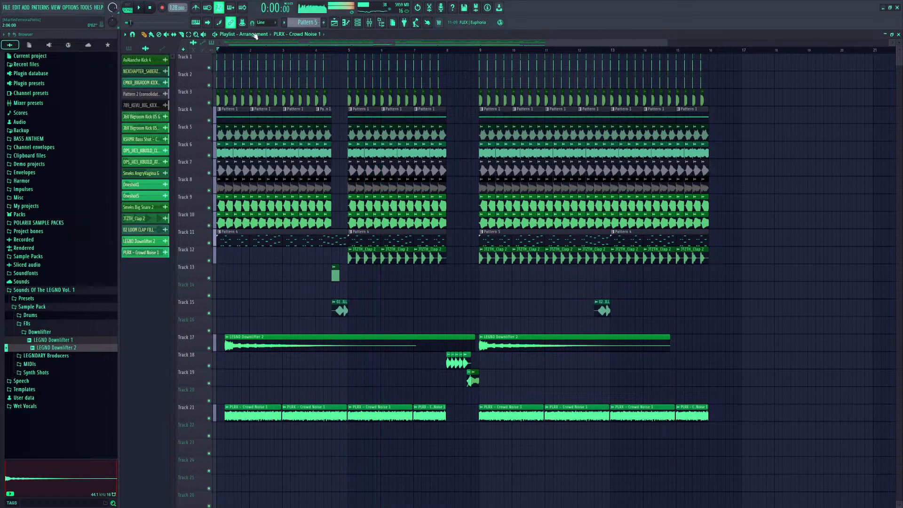
Return the project tempo to 130 BPM and restretch all channels
{"action": "left_click_drag", "start_coordinate": [176, 9], "coordinate": [175, 5]}
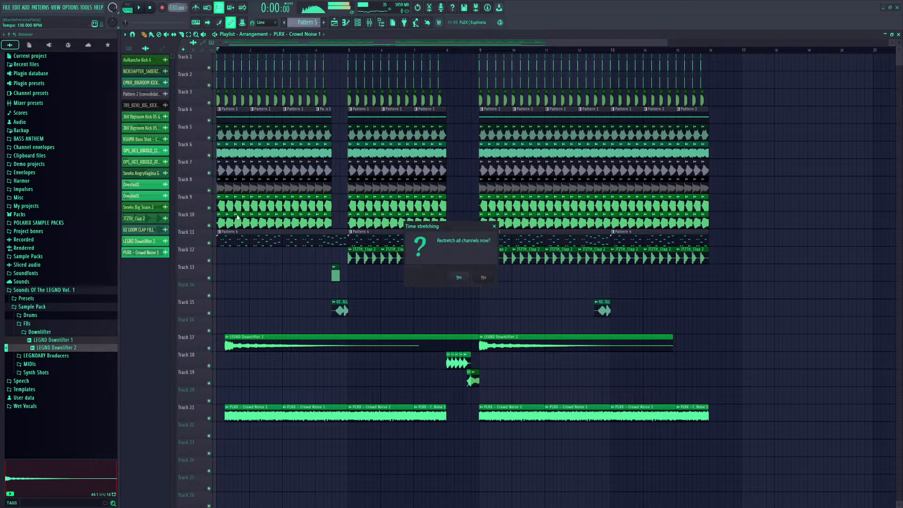
{"action": "left_click", "coordinate": [459, 277]}
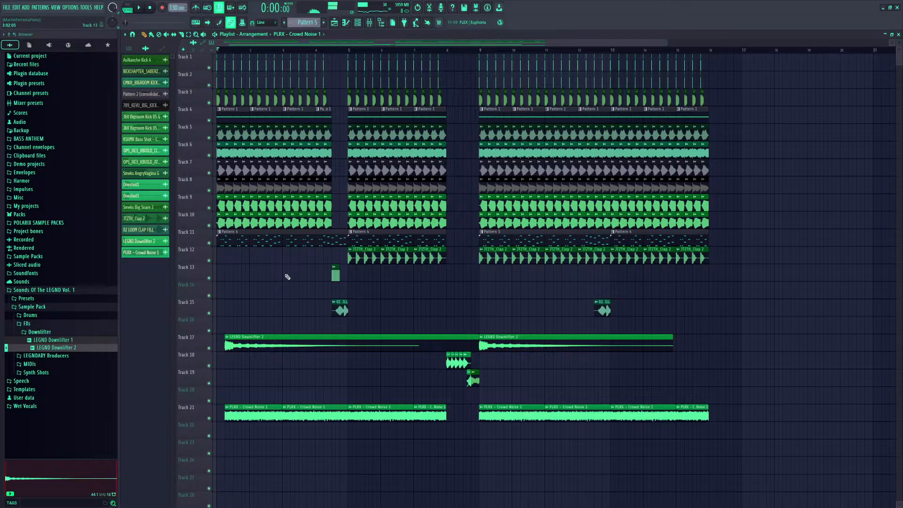
{"action": "key", "text": "F5"}
{"action": "left_click", "coordinate": [334, 23]}
Raise the project tempo to 222 BPM and play the drop from the beginning
{"action": "left_click_drag", "start_coordinate": [175, 8], "coordinate": [175, 0]}
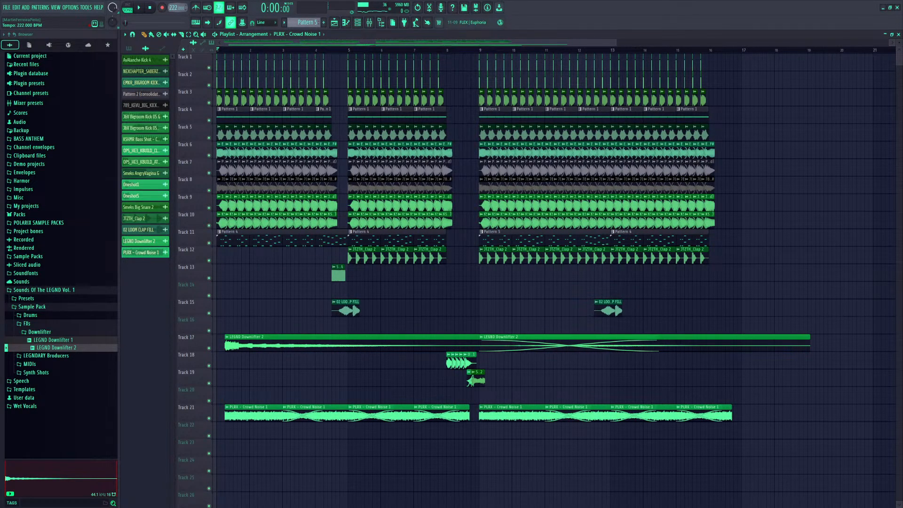
{"action": "key", "text": "Return"}
{"action": "key", "text": "space"}
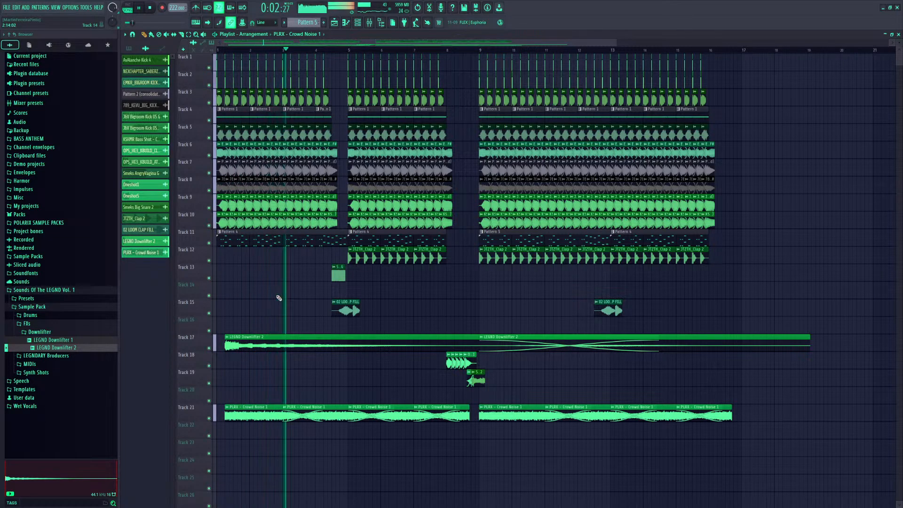
Try a project tempo of 522 BPM without restretching the channels, and play the drop from the beginning
{"action": "key", "text": "space"}
{"action": "mouse_move", "coordinate": [172, 8]}
{"action": "left_mouse_down"}
{"action": "mouse_move", "coordinate": [172, 0]}
{"action": "mouse_move", "coordinate": [172, 10]}
{"action": "left_mouse_up"}
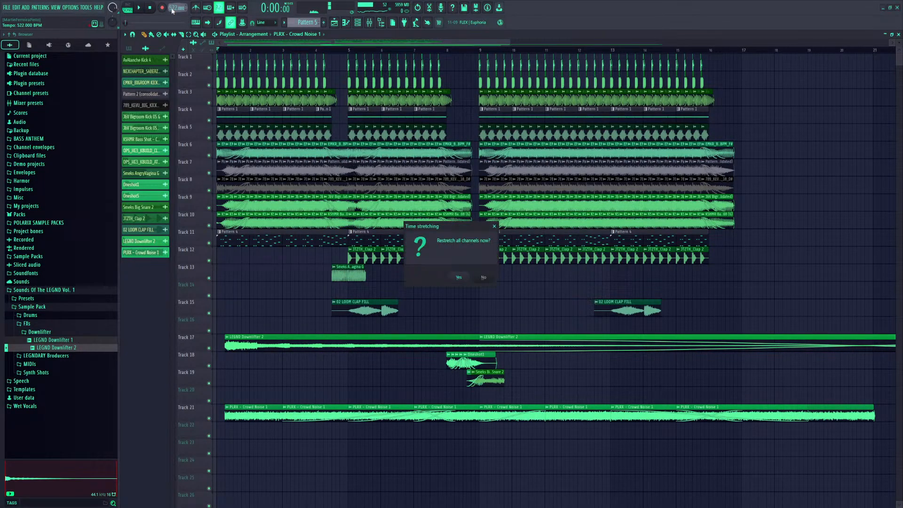
{"action": "left_click", "coordinate": [494, 226]}
{"action": "key", "text": "space"}
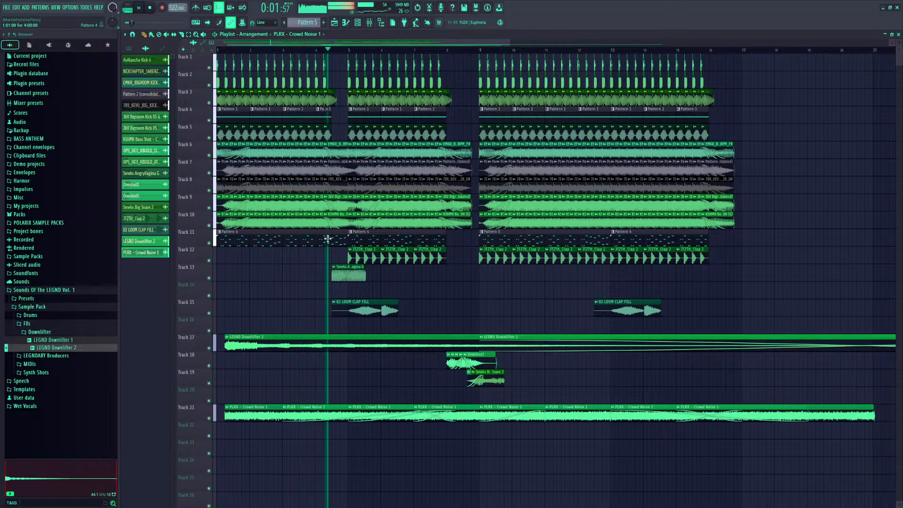
{"action": "key", "text": "space"}
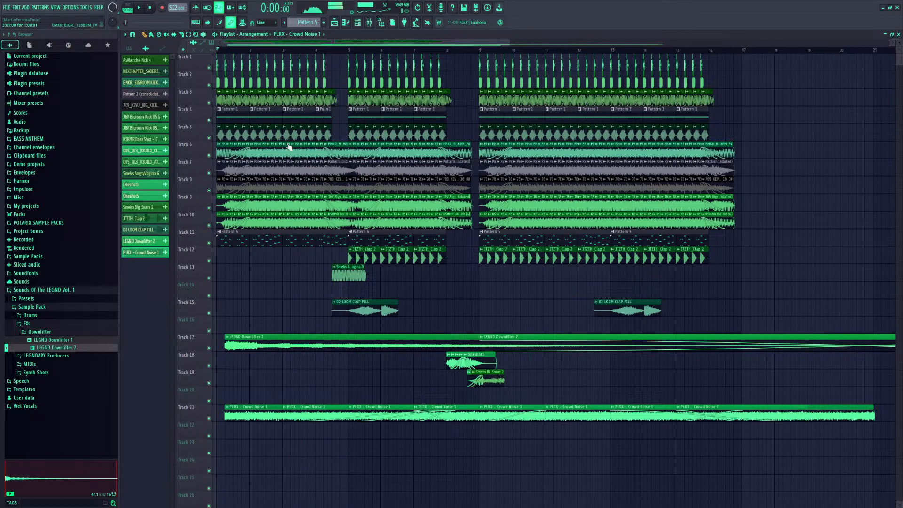
Bring the project tempo back to 130 BPM, restretch all channels, and play the drop
{"action": "left_click_drag", "start_coordinate": [174, 8], "coordinate": [174, 192]}
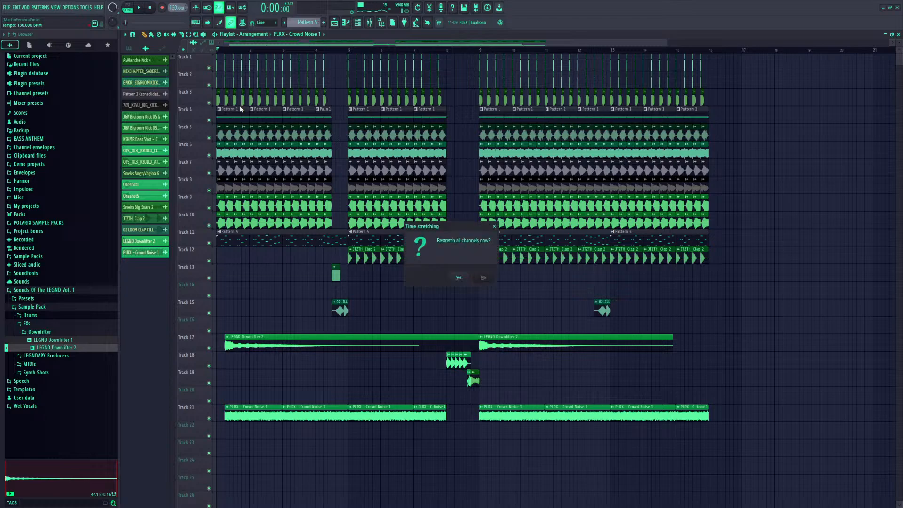
{"action": "left_click", "coordinate": [458, 277]}
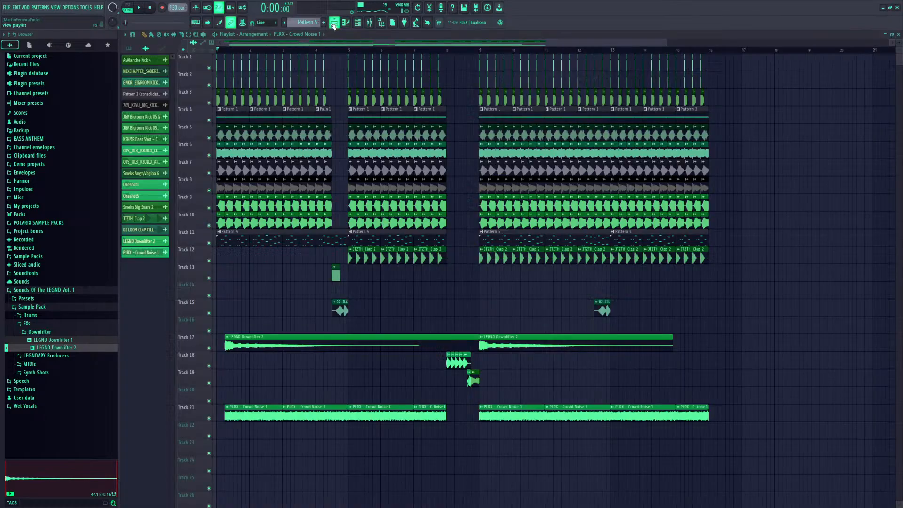
{"action": "scroll", "coordinate": [320, 50], "scroll_direction": "up", "scroll_amount": 5}
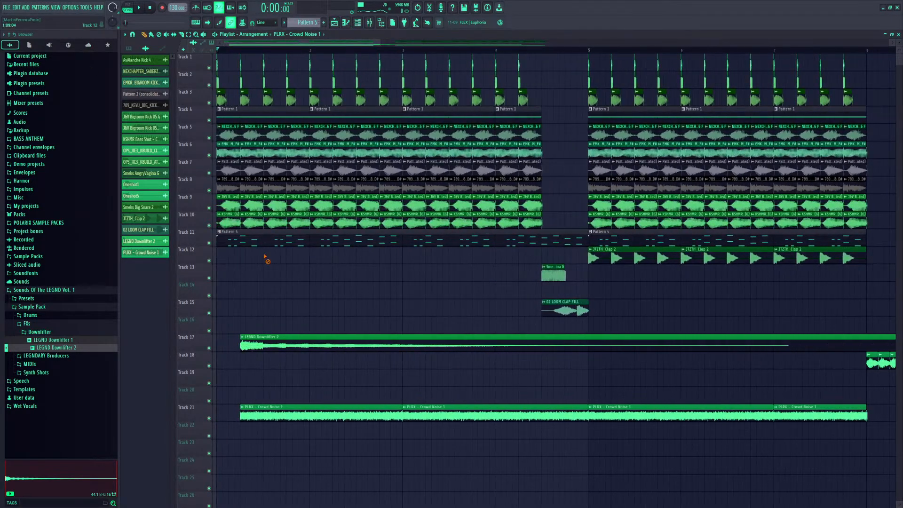
{"action": "key", "text": "space"}
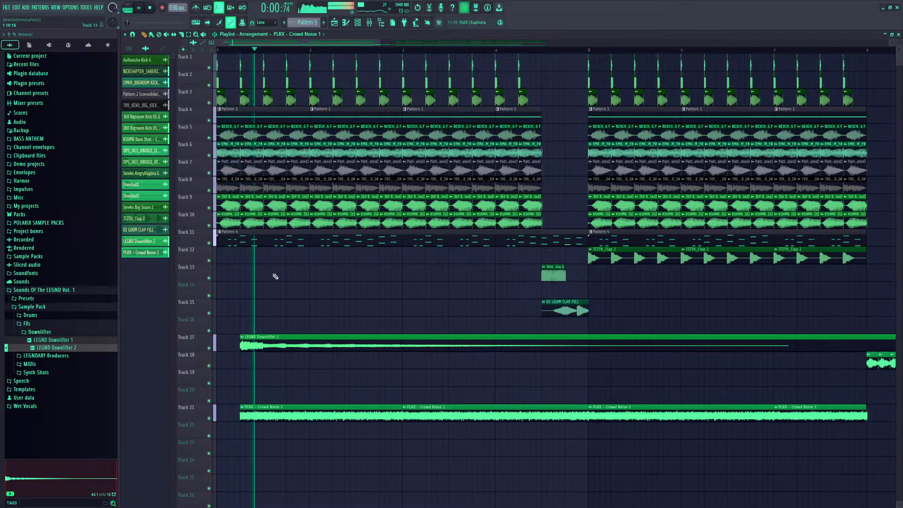
Stop playback, check the Drums folder of Sounds Of The LEGND Vol. 1, and collapse the pack's Sample Pack folder
{"action": "left_click", "coordinate": [39, 323]}
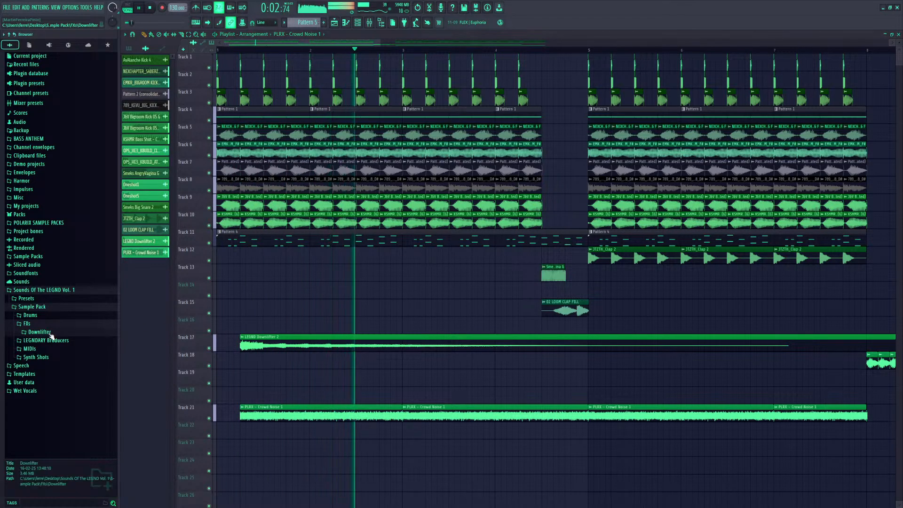
{"action": "key", "text": "space"}
{"action": "left_click", "coordinate": [30, 315]}
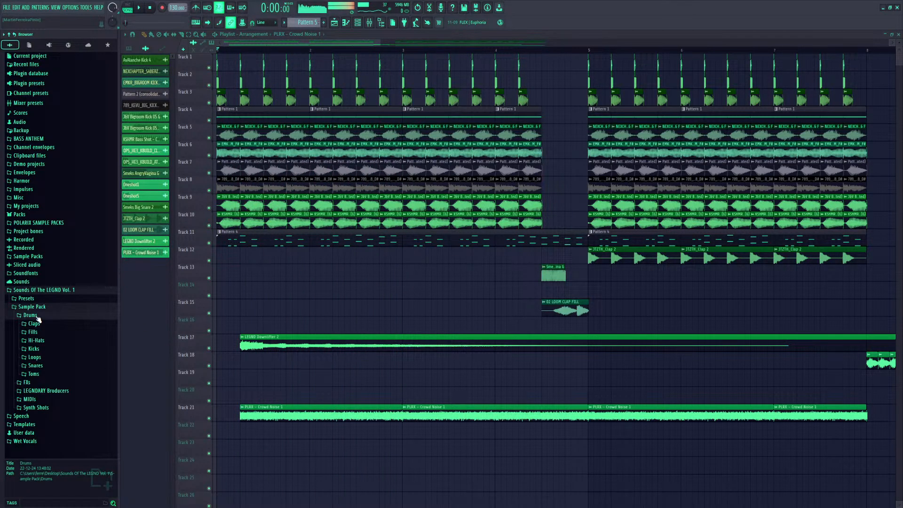
{"action": "left_click", "coordinate": [30, 316]}
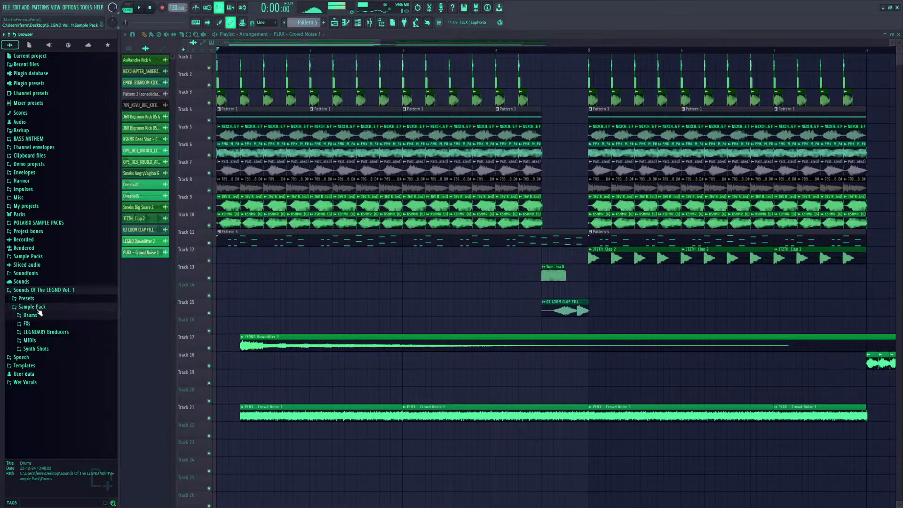
{"action": "left_click", "coordinate": [38, 310]}
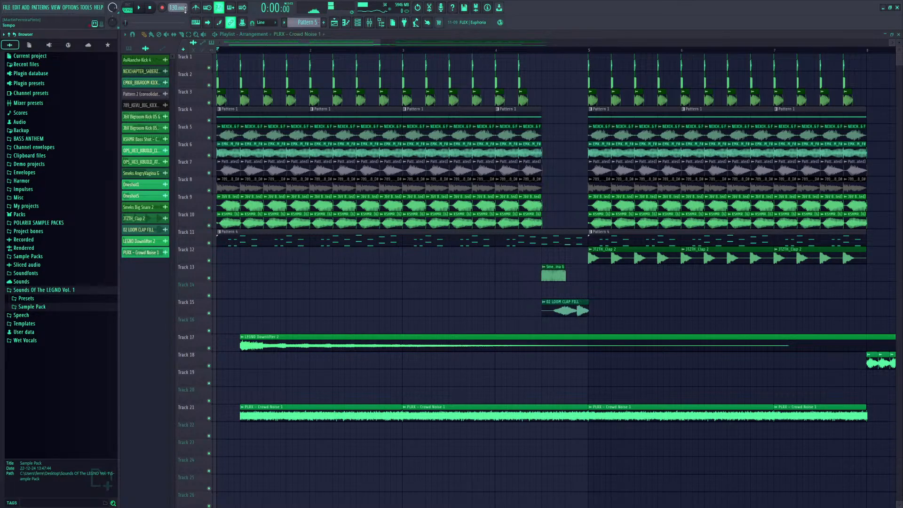
Lower the project tempo to 54 BPM, adjust it to about 60 BPM, and play the drop briefly
{"action": "left_click_drag", "start_coordinate": [185, 8], "coordinate": [185, 71]}
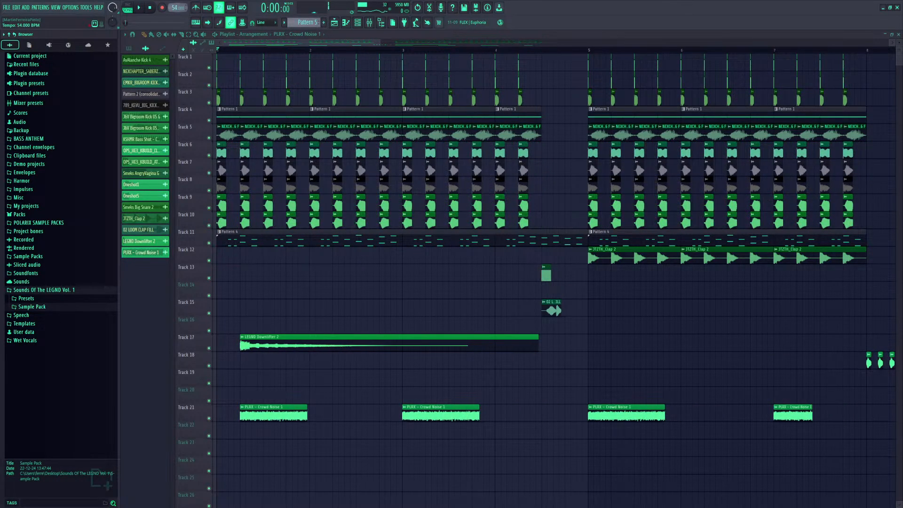
{"action": "left_click_drag", "start_coordinate": [173, 19], "coordinate": [174, 7]}
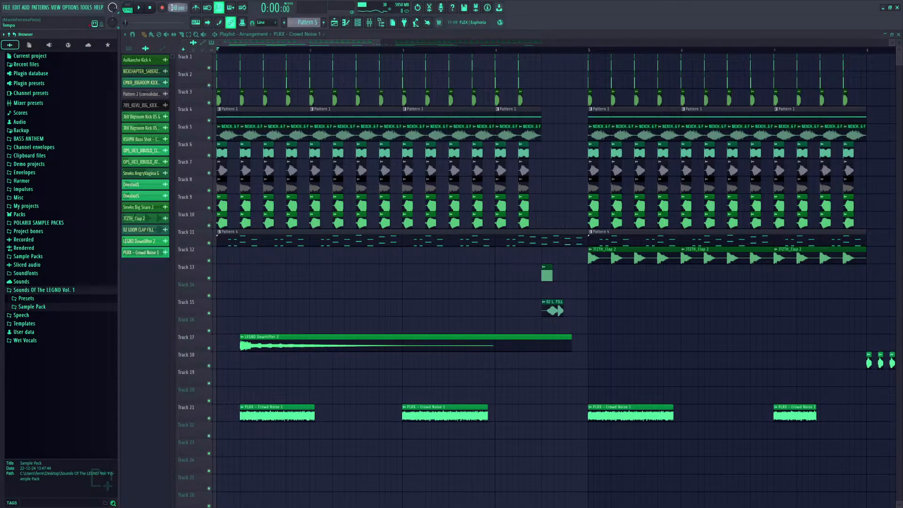
{"action": "key", "text": "space"}
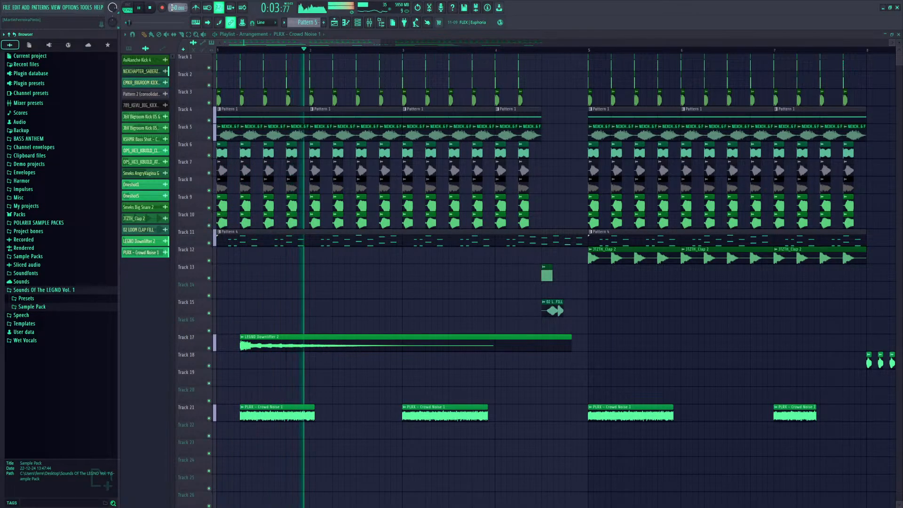
{"action": "key", "text": "space"}
Try a project tempo of 90 BPM, declining the channel restretch, and play the start of the drop
{"action": "mouse_move", "coordinate": [173, 8]}
{"action": "left_mouse_down"}
{"action": "mouse_move", "coordinate": [173, 0]}
{"action": "mouse_move", "coordinate": [173, 8]}
{"action": "left_mouse_up"}
{"action": "key", "text": "space"}
{"action": "left_click", "coordinate": [483, 278]}
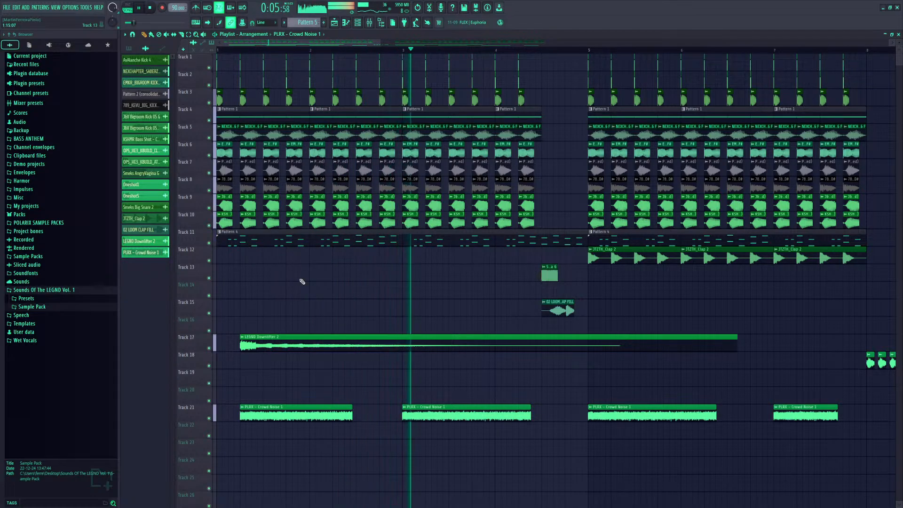
{"action": "key", "text": "space"}
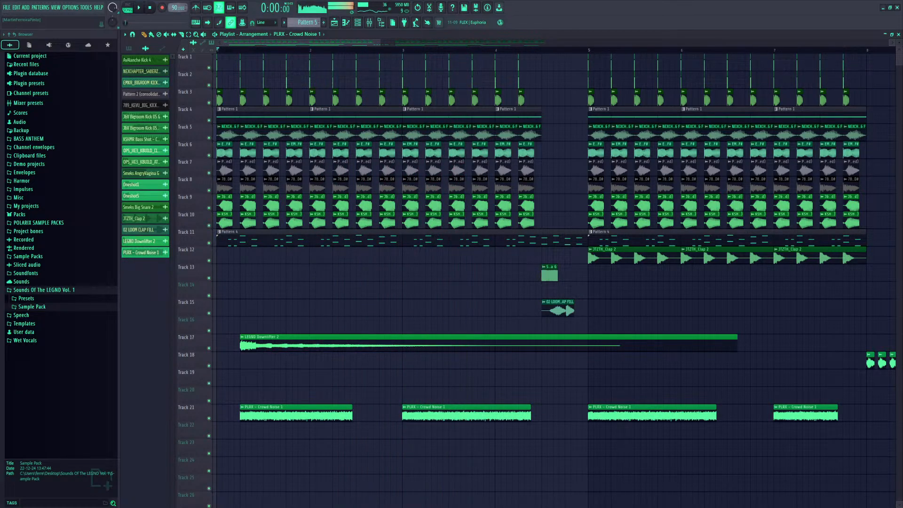
Set the project tempo to 130 BPM, dismiss the restretch prompt, reopen the Playlist and play the drop from the beginning
{"action": "left_click_drag", "start_coordinate": [176, 7], "coordinate": [175, 1]}
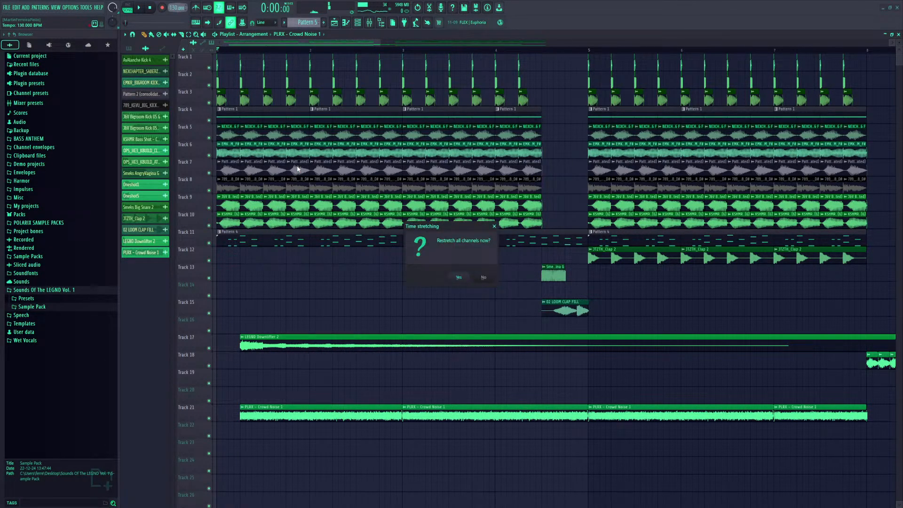
{"action": "left_click", "coordinate": [493, 228]}
{"action": "key", "text": "F5"}
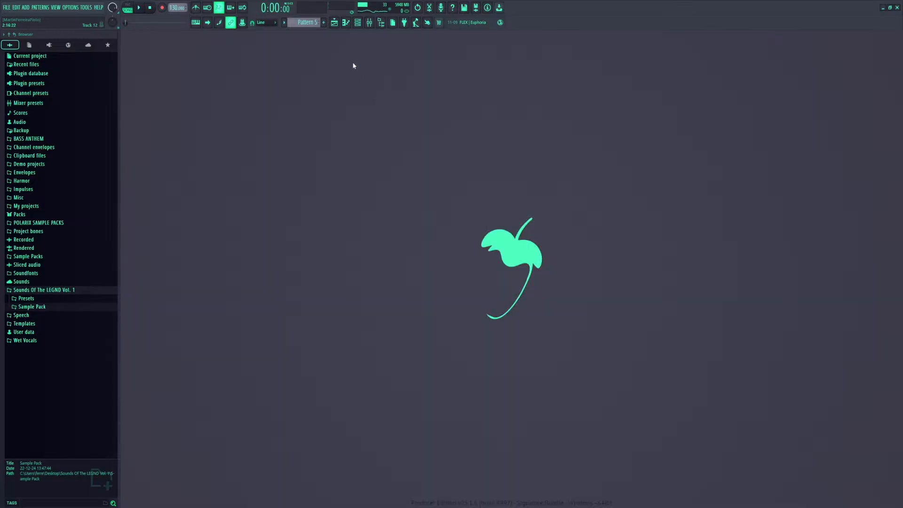
{"action": "left_click", "coordinate": [334, 22]}
{"action": "key", "text": "space"}
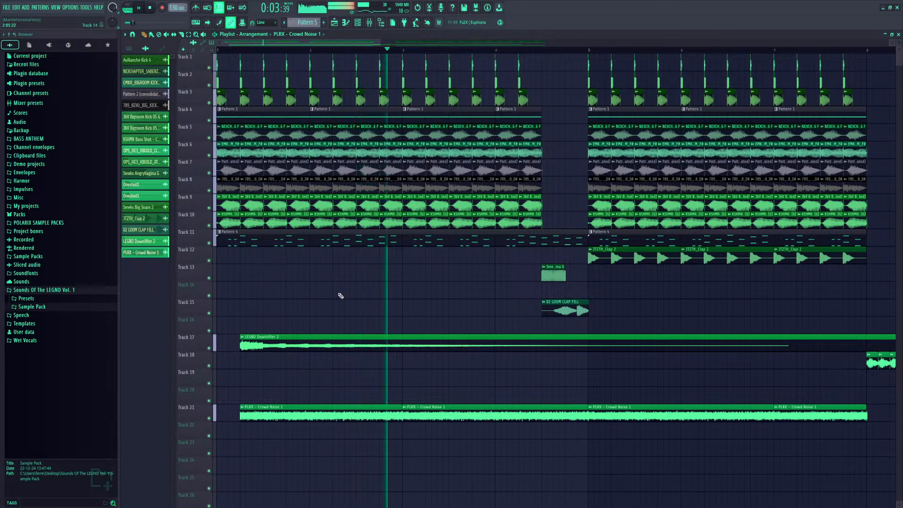
Collapse Sounds Of The LEGND Vol. 1, open the Sample Packs folder, stop playback and look through the pack list
{"action": "left_click", "coordinate": [61, 290]}
{"action": "left_click", "coordinate": [38, 257]}
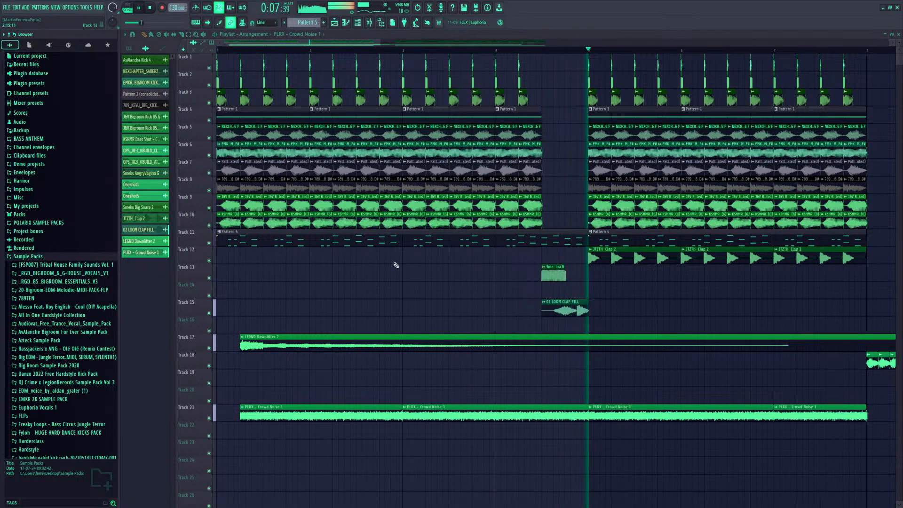
{"action": "key", "text": "space"}
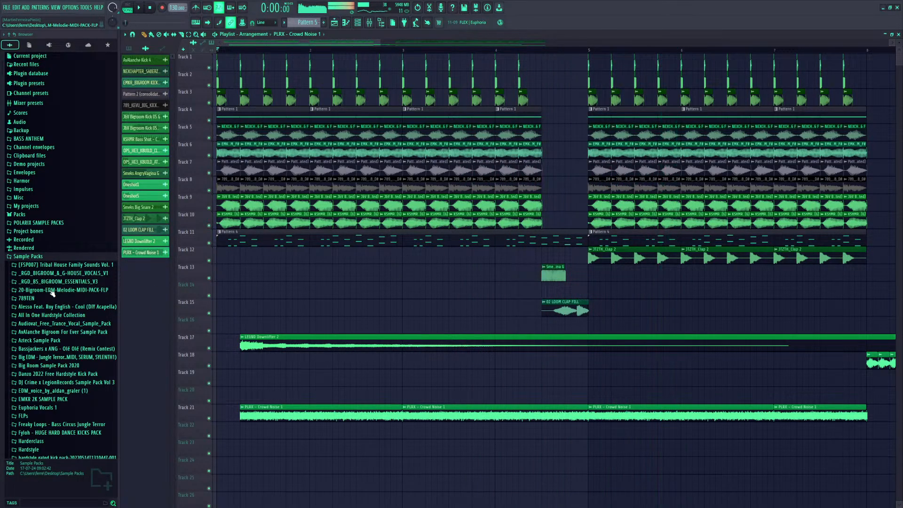
{"action": "scroll", "coordinate": [74, 308], "scroll_direction": "down", "scroll_amount": 6}
{"action": "scroll", "coordinate": [74, 308], "scroll_direction": "down", "scroll_amount": 6}
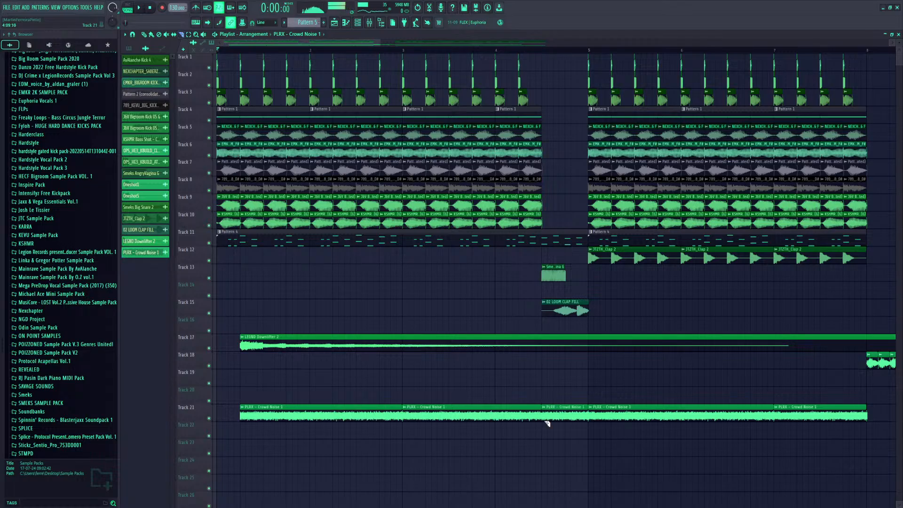
Remove the Track 21 crowd noise from the half bars just before bars 5 and 13
{"action": "right_click", "coordinate": [552, 409]}
{"action": "left_click_drag", "start_coordinate": [382, 42], "coordinate": [814, 42]}
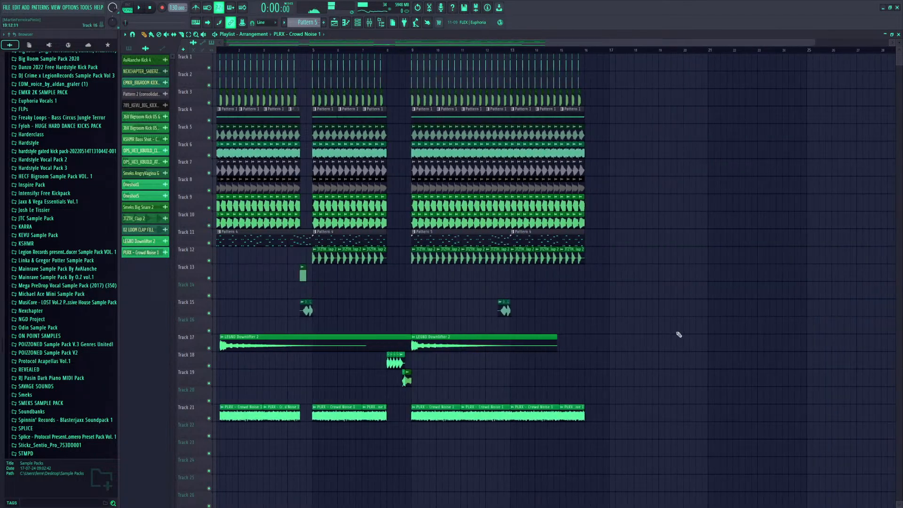
{"action": "right_click", "coordinate": [503, 413]}
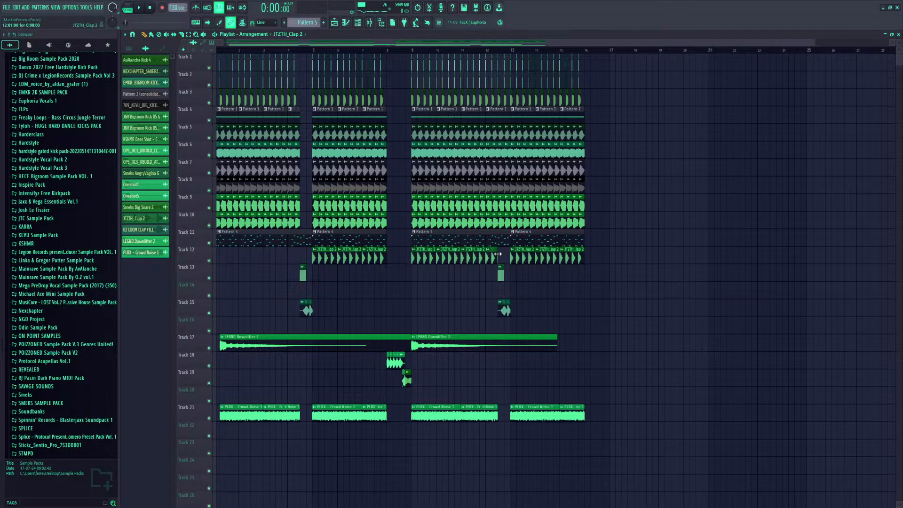
Clear the half bar before bar 13 on Tracks 1 to 10 and Track 12, and place the Track 13 fill there
{"action": "right_click", "coordinate": [507, 225]}
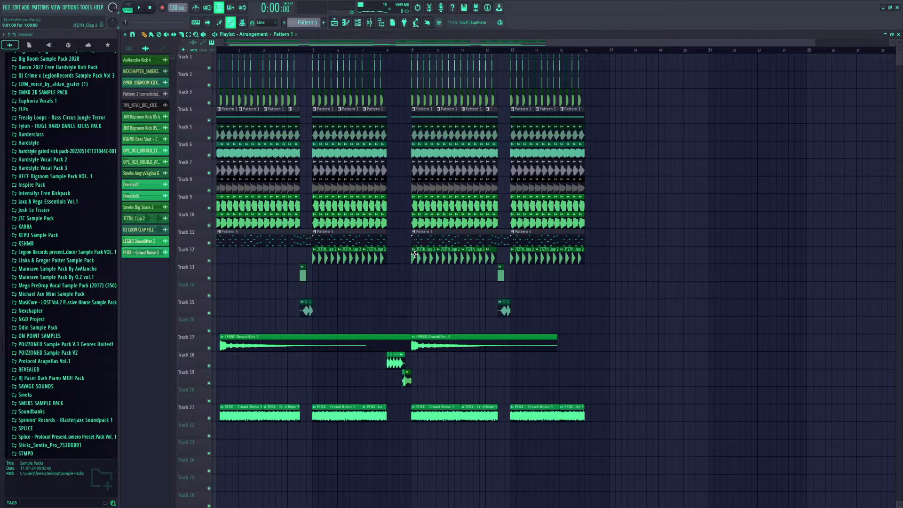
{"action": "left_click_drag", "start_coordinate": [403, 43], "coordinate": [398, 43]}
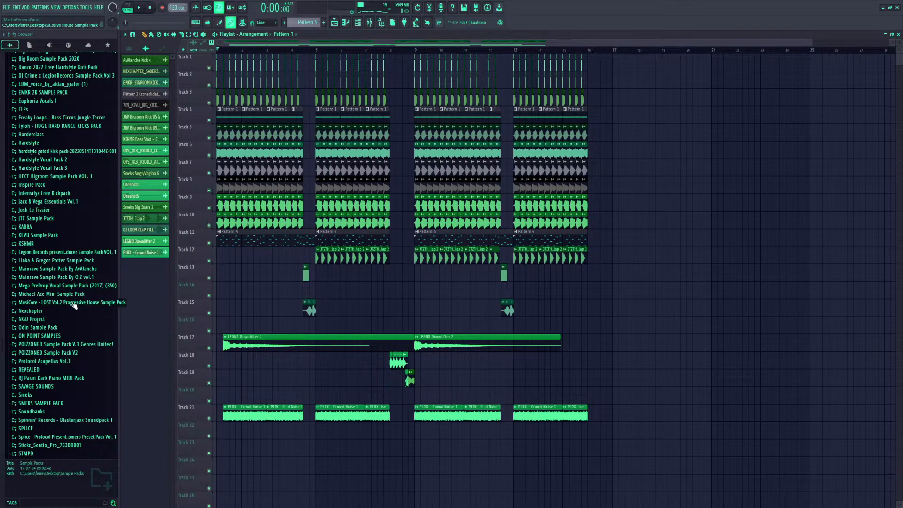
Check the KSHMR folder and its Sounds of KSHMR Vol 4 Complete Edition pack, collapse it, and browse the other sample packs
{"action": "left_click", "coordinate": [41, 244]}
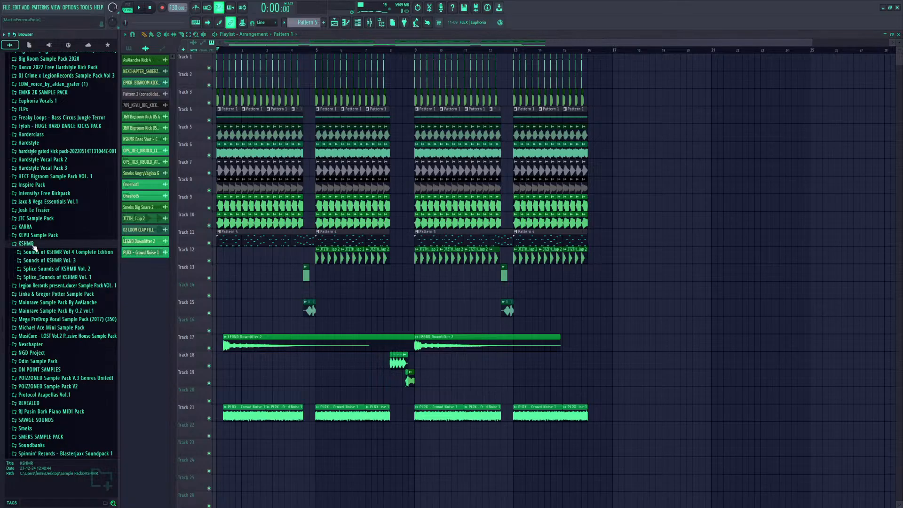
{"action": "left_click", "coordinate": [41, 252]}
{"action": "left_click", "coordinate": [41, 252]}
{"action": "left_click", "coordinate": [26, 244]}
{"action": "scroll", "coordinate": [61, 329], "scroll_direction": "up", "scroll_amount": 3}
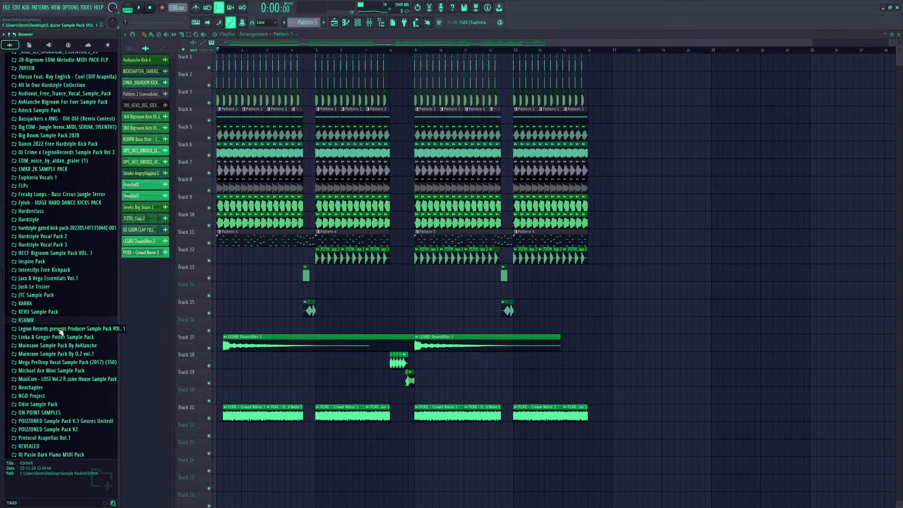
{"action": "scroll", "coordinate": [67, 345], "scroll_direction": "up", "scroll_amount": 3}
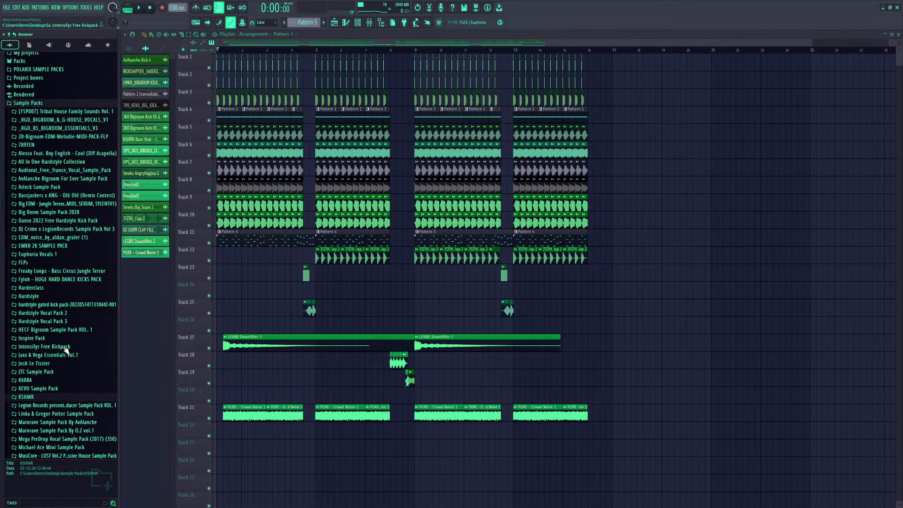
Show the Unsorted channel group in the Channel rack, look over its channels and close the rack
{"action": "left_click", "coordinate": [357, 22]}
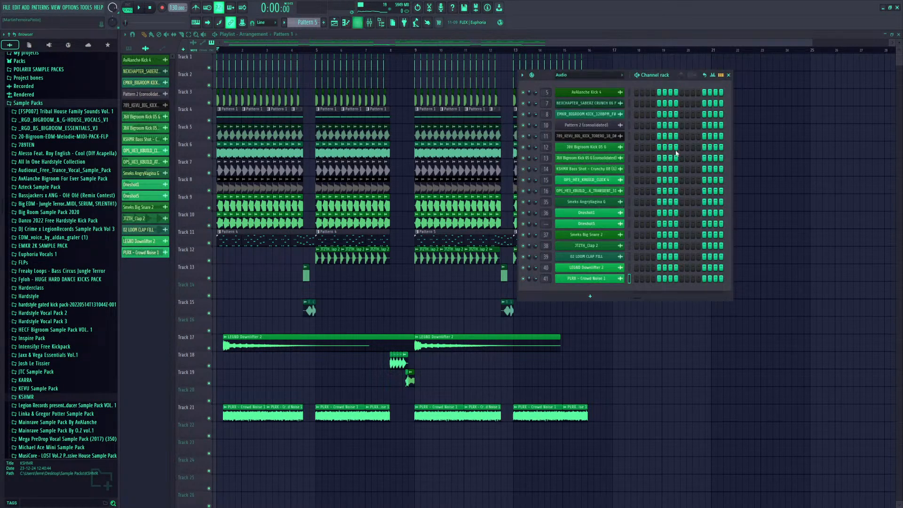
{"action": "left_click", "coordinate": [579, 76]}
{"action": "left_click", "coordinate": [575, 99]}
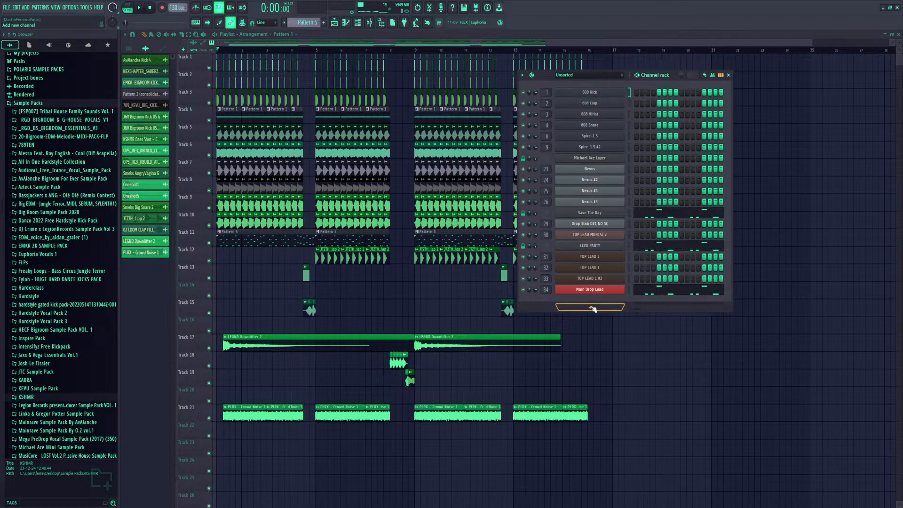
{"action": "left_click", "coordinate": [729, 75]}
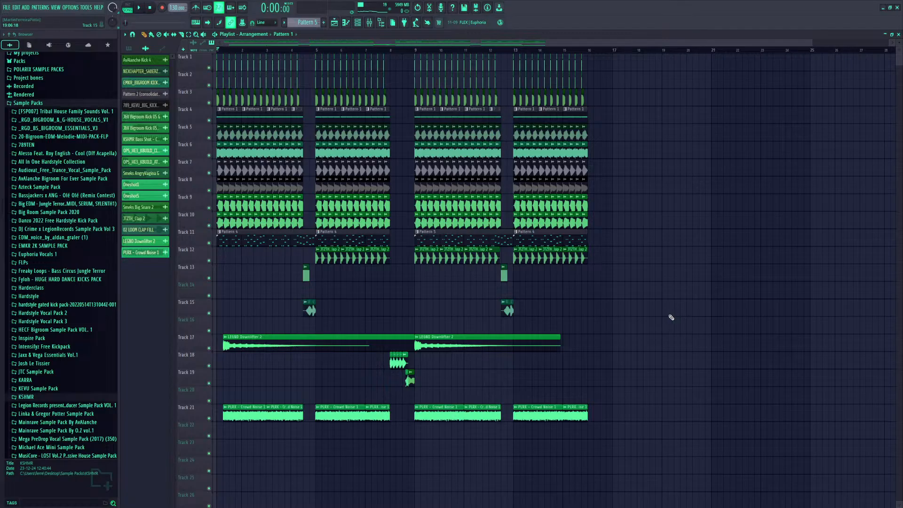
Place the DJCxLR - Stab G 132BPM 09 sample from the DJ Crime x LegionRecords Vol 3 stabs at the start of Track 14
{"action": "left_click", "coordinate": [52, 229]}
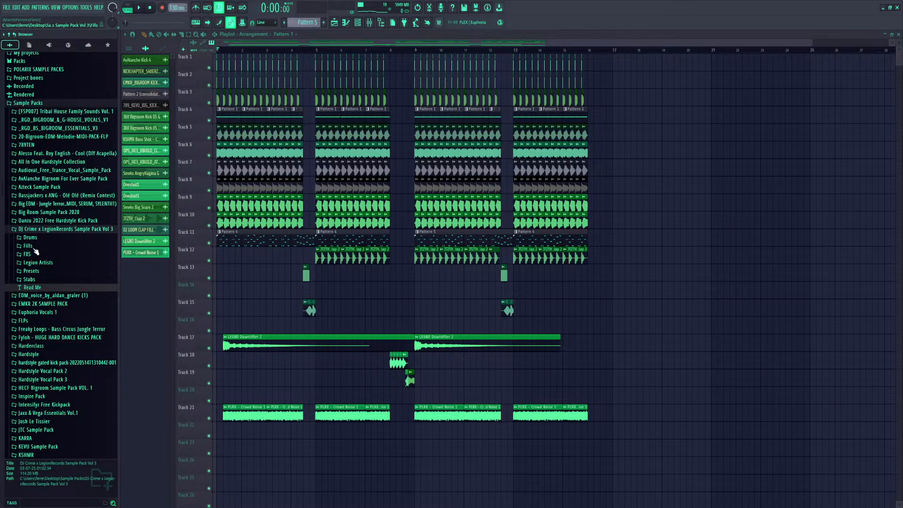
{"action": "left_click", "coordinate": [30, 237]}
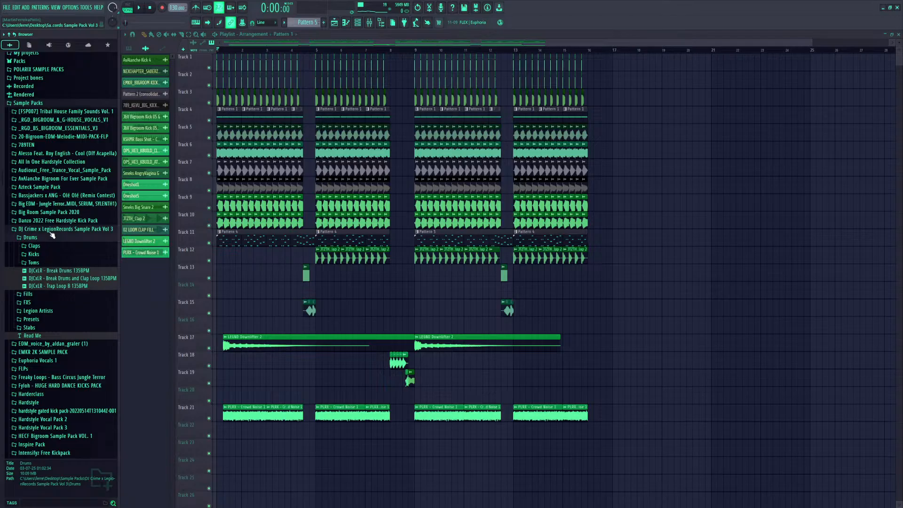
{"action": "left_click", "coordinate": [52, 237]}
{"action": "left_click", "coordinate": [26, 255]}
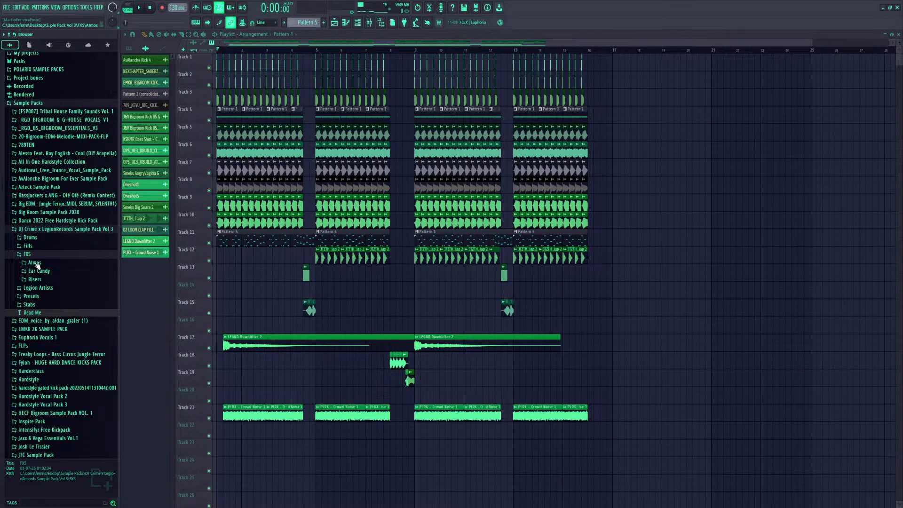
{"action": "left_click", "coordinate": [35, 256]}
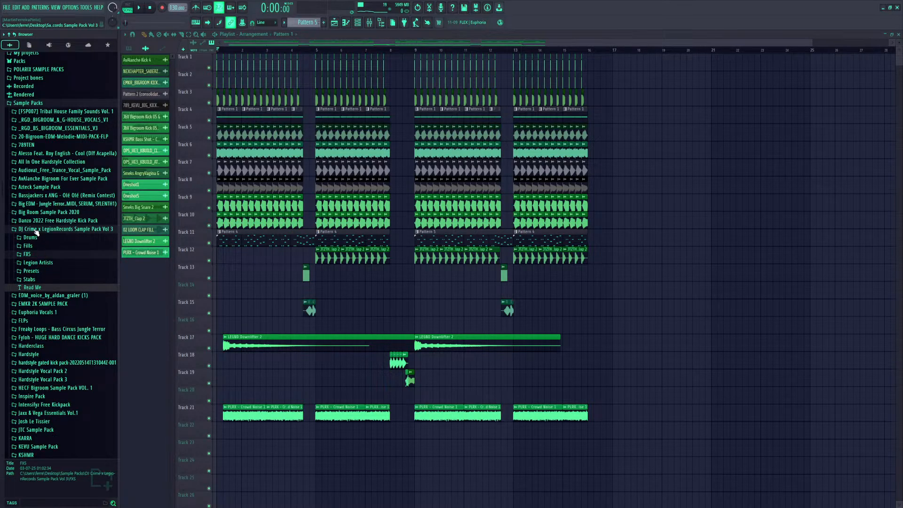
{"action": "left_click", "coordinate": [28, 279]}
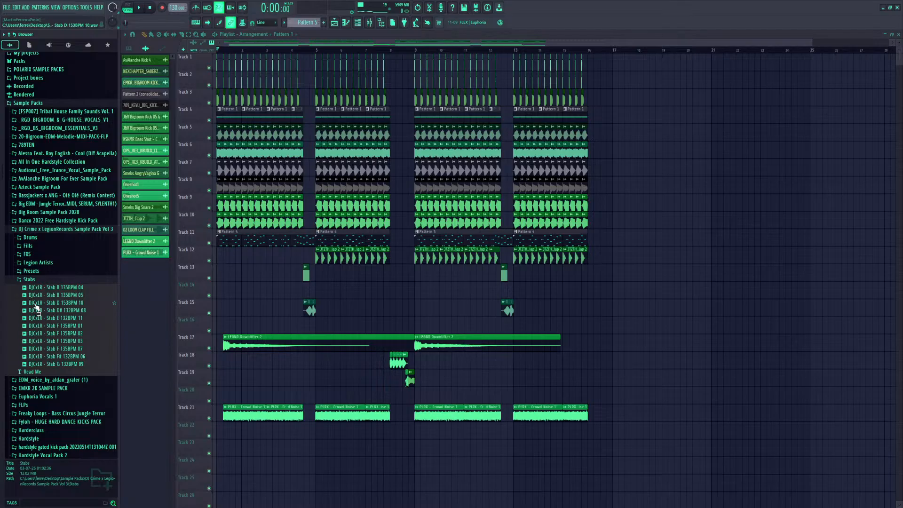
{"action": "left_click", "coordinate": [38, 364]}
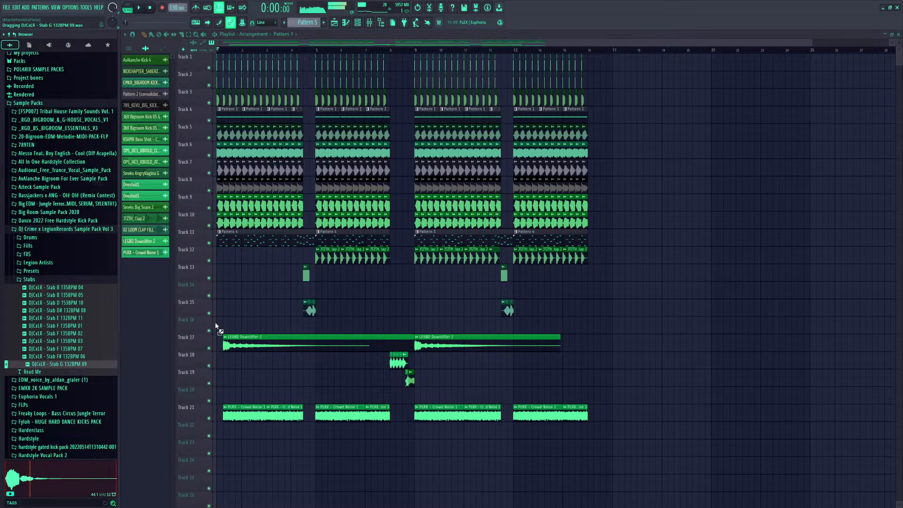
{"action": "left_click_drag", "start_coordinate": [216, 326], "coordinate": [220, 292]}
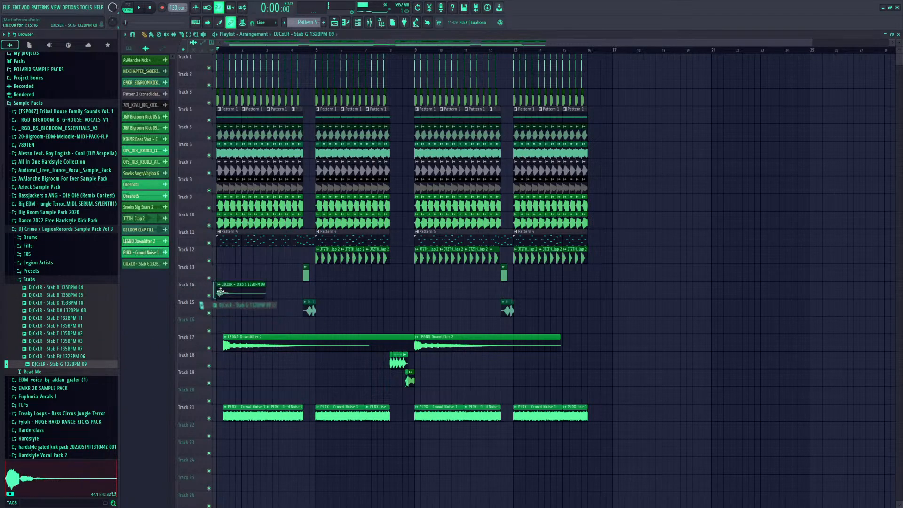
Normalize the new stab, remove its DC offset, set its declicking mode to Transient (bleeding) and route it to mixer track 42
{"action": "double_click", "coordinate": [220, 291]}
{"action": "left_click", "coordinate": [296, 205]}
{"action": "left_click", "coordinate": [258, 207]}
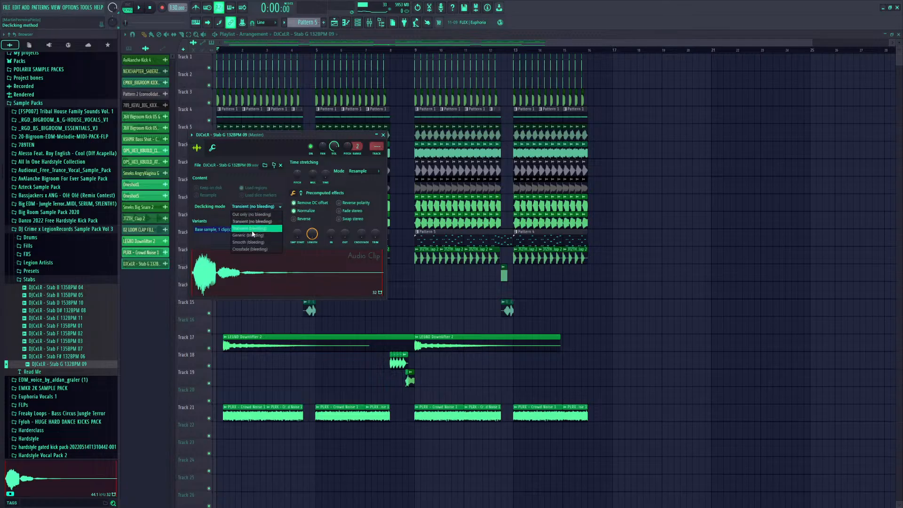
{"action": "left_click", "coordinate": [252, 229]}
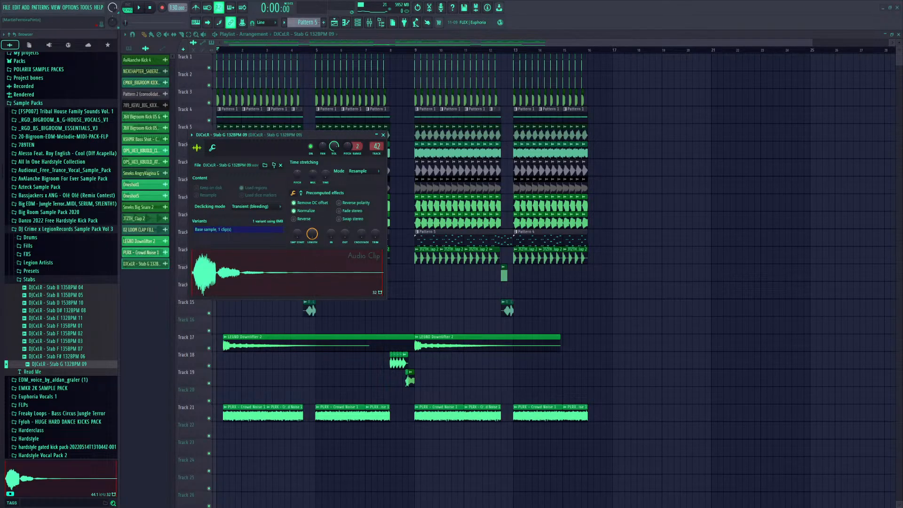
{"action": "key", "text": "space"}
{"action": "left_click", "coordinate": [384, 135]}
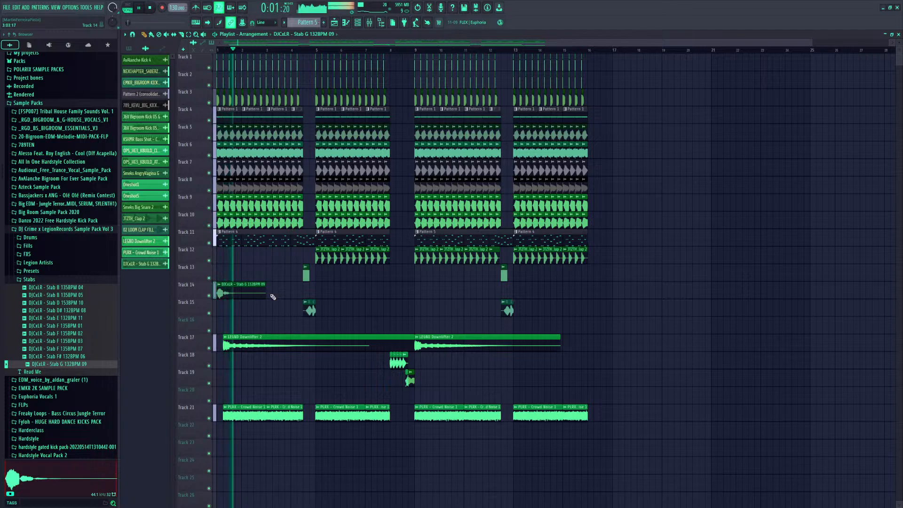
Try the stab at different starting points in the first bars of Track 14, with an overlapping second copy, while listening to the drop
{"action": "key", "text": "space"}
{"action": "left_click_drag", "start_coordinate": [243, 291], "coordinate": [293, 289]}
{"action": "key", "text": "space"}
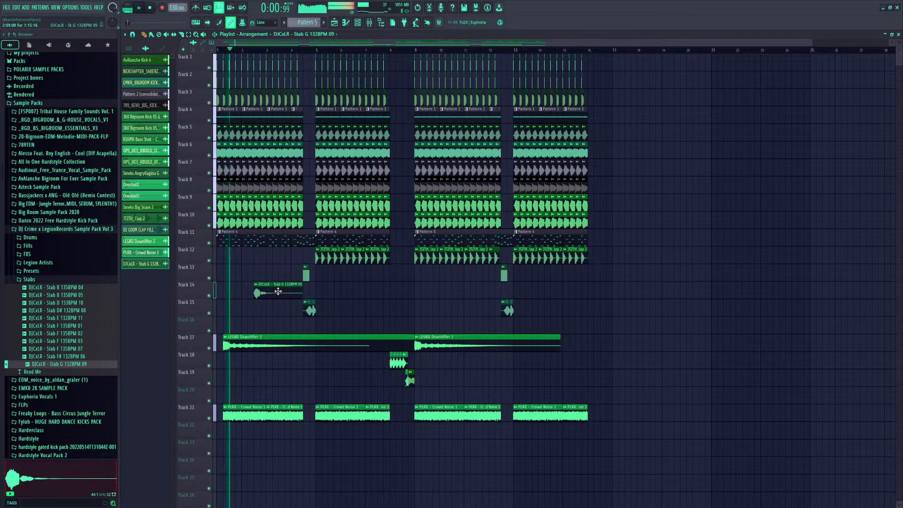
{"action": "key", "text": "space"}
{"action": "key", "text": "space"}
{"action": "left_click_drag", "start_coordinate": [292, 289], "coordinate": [251, 292]}
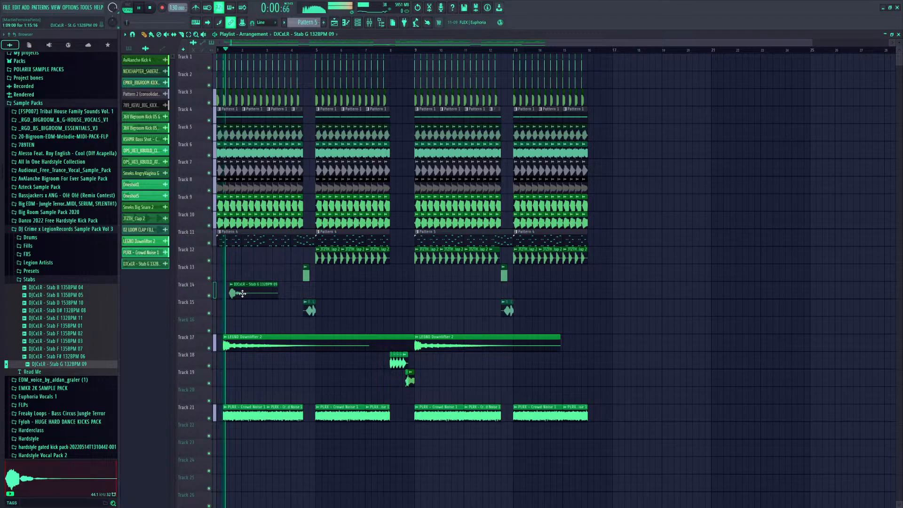
{"action": "scroll", "coordinate": [318, 51], "scroll_direction": "up", "scroll_amount": 3}
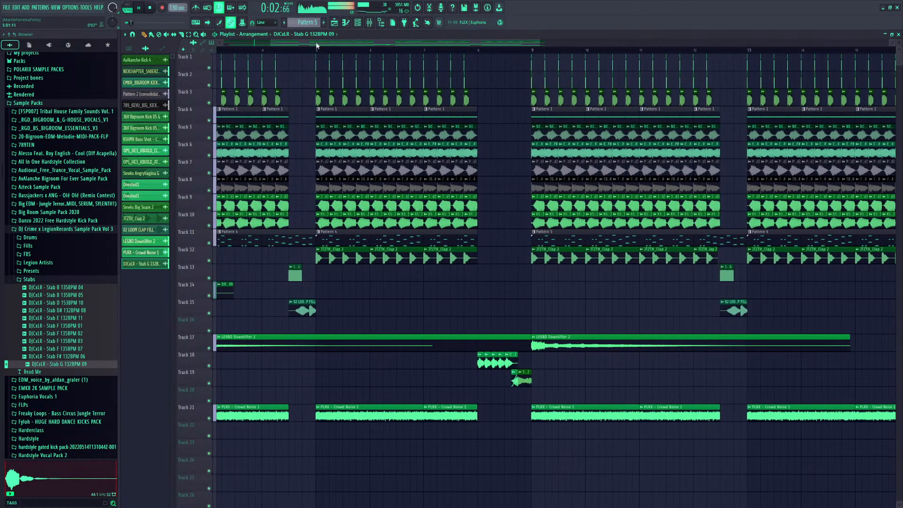
{"action": "key", "text": "space"}
{"action": "key", "text": "space"}
{"action": "left_click_drag", "start_coordinate": [278, 294], "coordinate": [311, 296]}
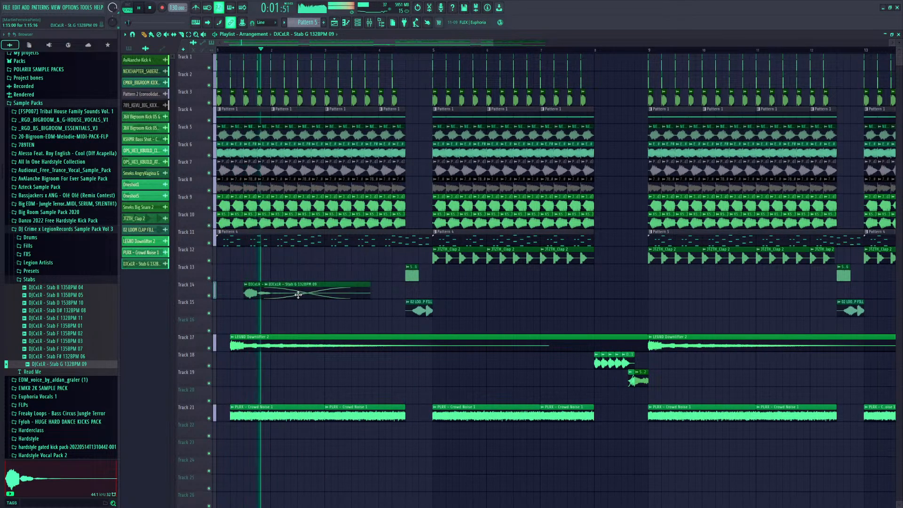
{"action": "key", "text": "space"}
Try a run of half-bar stabs on Track 14, starting from the middle of bar 1, against the playback
{"action": "right_click", "coordinate": [289, 293]}
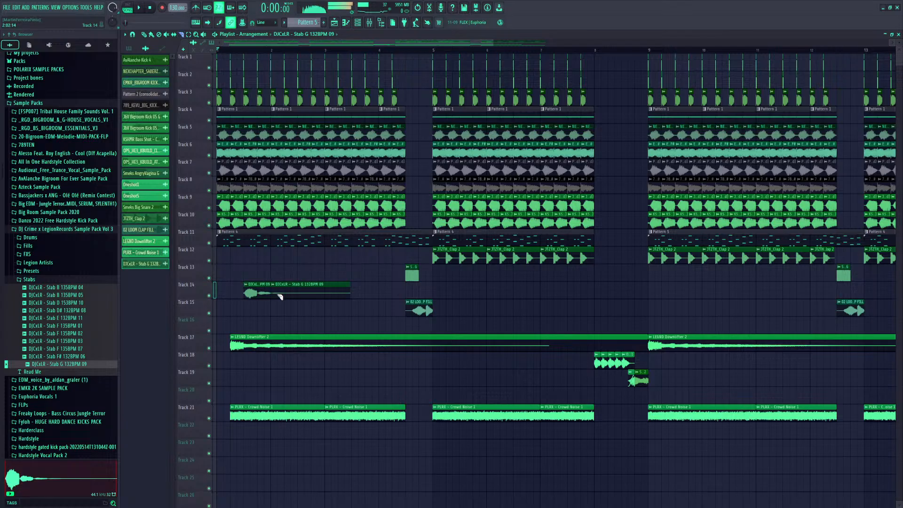
{"action": "left_click", "coordinate": [284, 293]}
{"action": "left_click", "coordinate": [312, 294]}
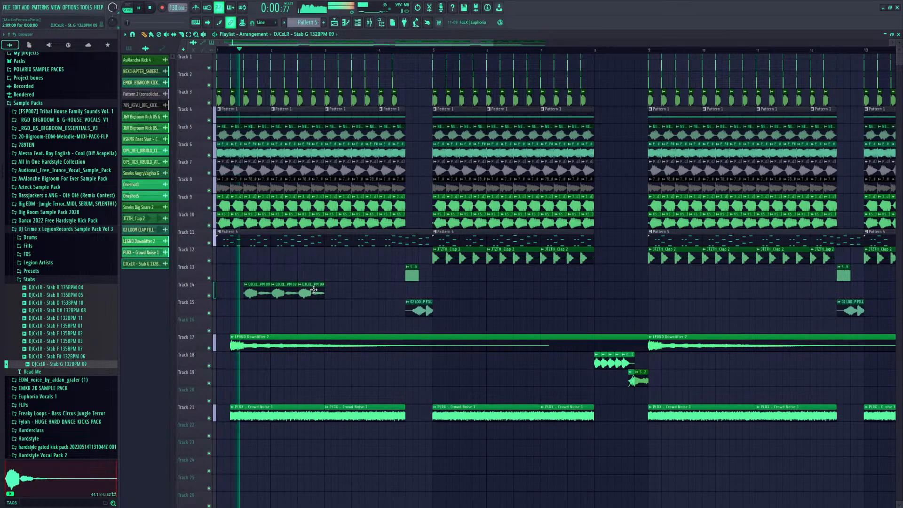
{"action": "left_click", "coordinate": [339, 294]}
{"action": "left_click", "coordinate": [374, 293]}
{"action": "left_click_drag", "start_coordinate": [374, 294], "coordinate": [367, 294]}
{"action": "key", "text": "space"}
{"action": "right_click", "coordinate": [366, 294]}
{"action": "key", "text": "space"}
Clear the trial stabs and place one-bar stabs at bars 3, 5, 7, 11, 13 and 15 on Track 14
{"action": "left_click_drag", "start_coordinate": [285, 292], "coordinate": [379, 294]}
{"action": "right_click", "coordinate": [259, 293]}
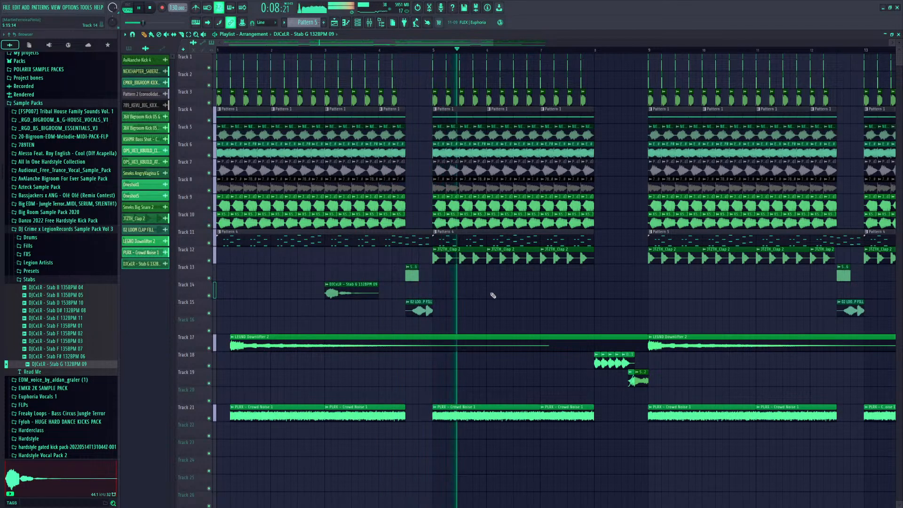
{"action": "left_click", "coordinate": [435, 293]}
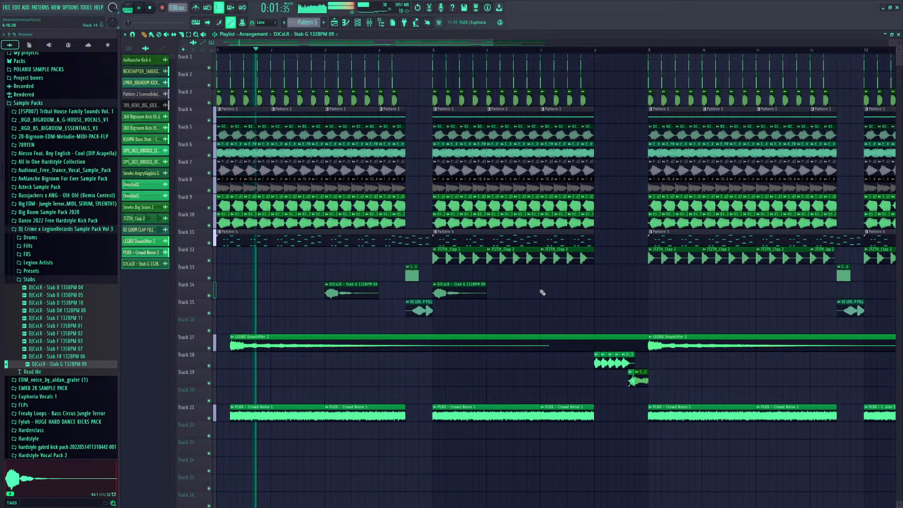
{"action": "left_click", "coordinate": [543, 293]}
{"action": "left_click_drag", "start_coordinate": [494, 42], "coordinate": [632, 43]}
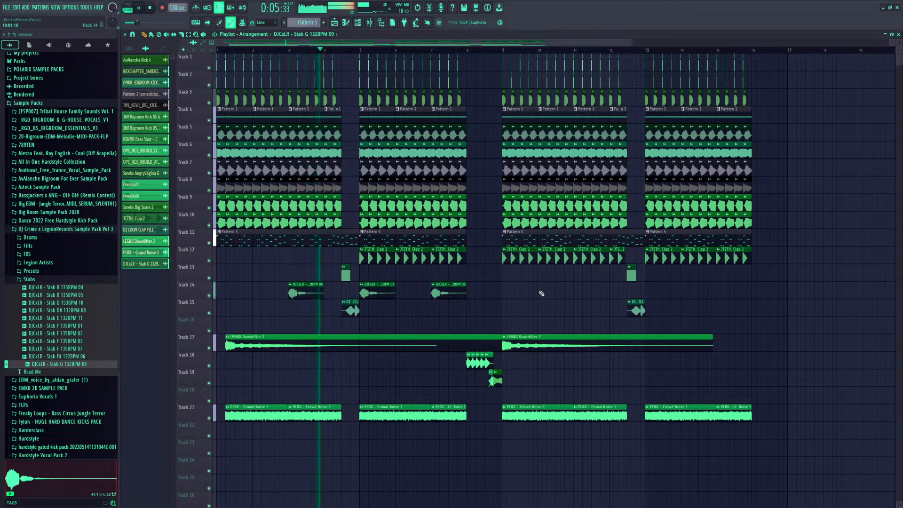
{"action": "left_click", "coordinate": [576, 293]}
{"action": "left_click", "coordinate": [652, 288]}
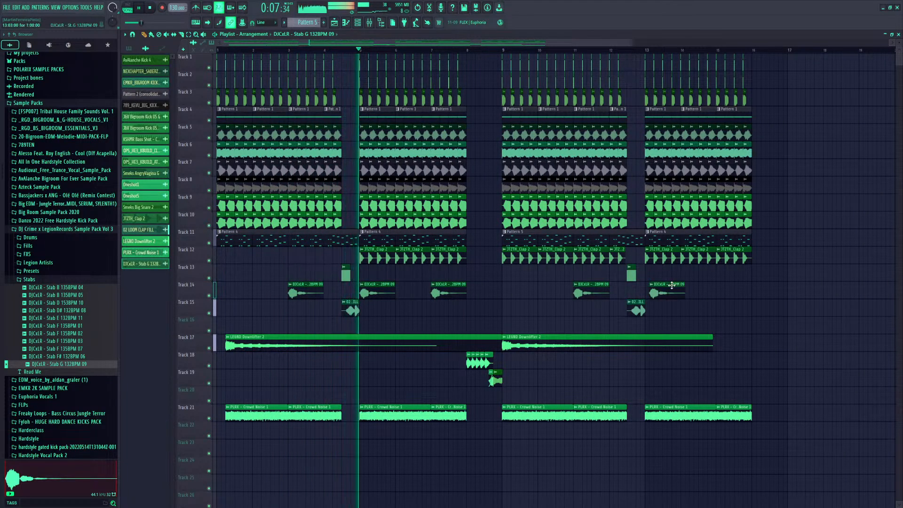
{"action": "left_click", "coordinate": [720, 293]}
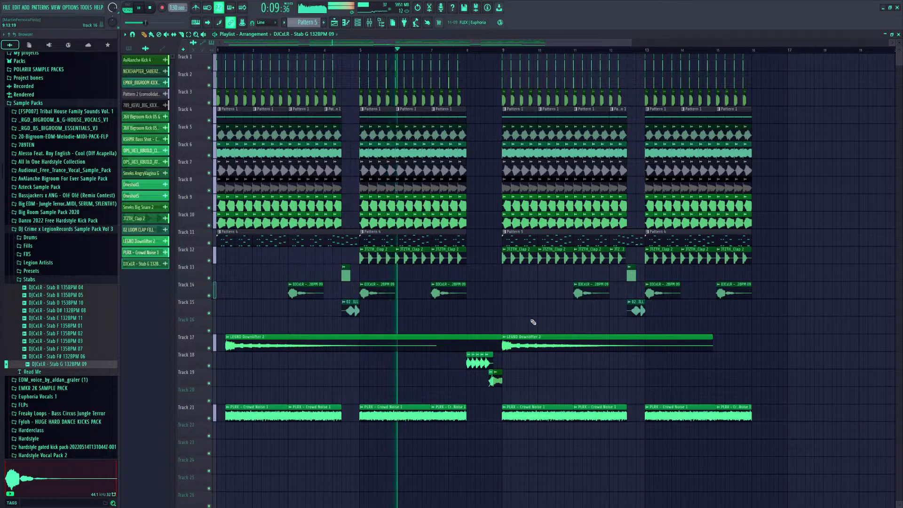
{"action": "left_click", "coordinate": [350, 51]}
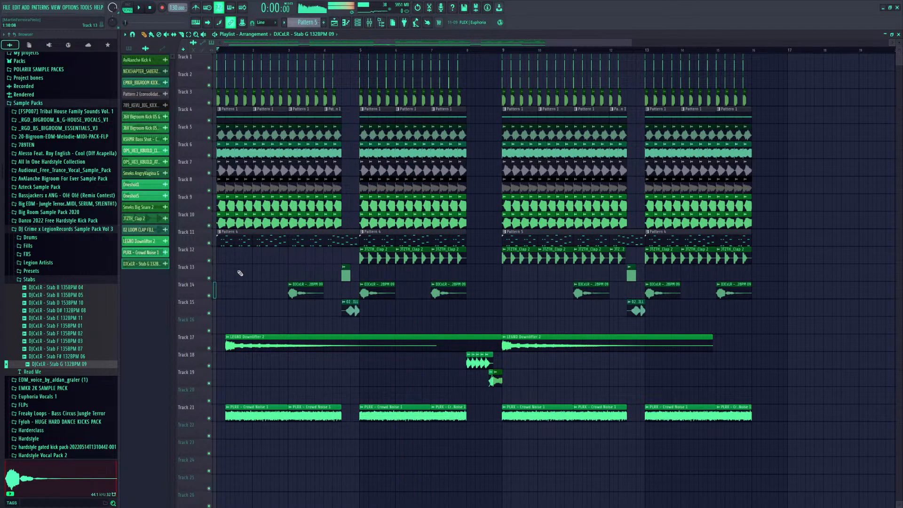
Reorder the tracks: stabs on Track 15, clap fills on 14, downlifters on 18 and drop fills on 19 and 20; collapse the open sample pack
{"action": "left_click_drag", "start_coordinate": [199, 290], "coordinate": [198, 307]}
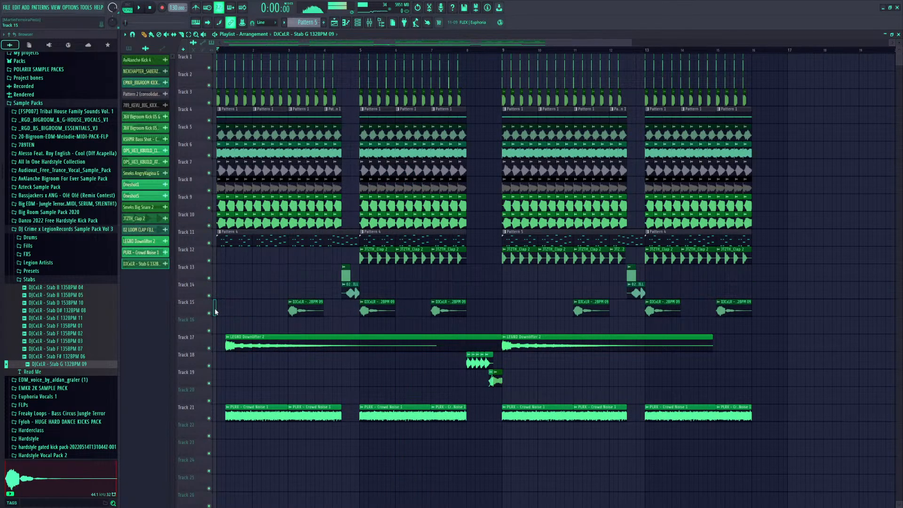
{"action": "left_click_drag", "start_coordinate": [202, 394], "coordinate": [201, 342]}
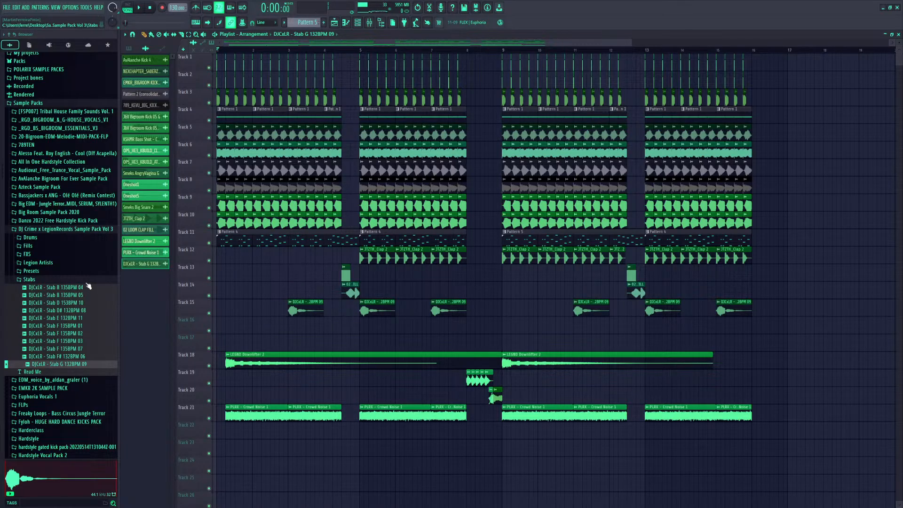
{"action": "left_click", "coordinate": [71, 279]}
{"action": "left_click", "coordinate": [55, 230]}
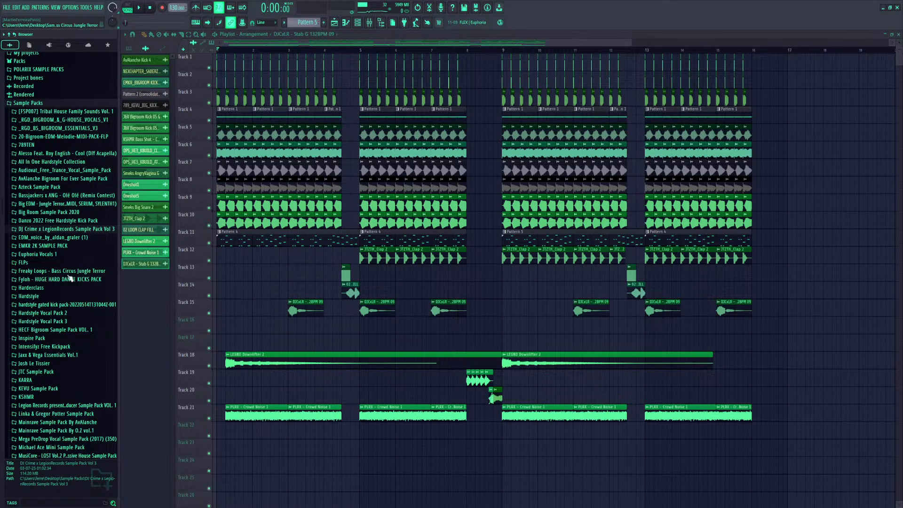
Place the KEVU_Stab_03_G sample from the KEVU Sample Pack at the start of Track 16
{"action": "scroll", "coordinate": [55, 385], "scroll_direction": "down", "scroll_amount": 3}
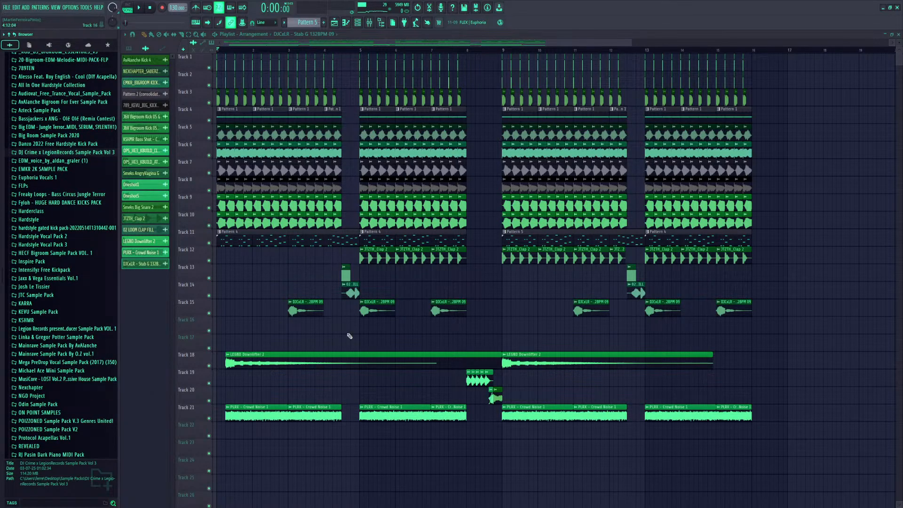
{"action": "left_click", "coordinate": [62, 311]}
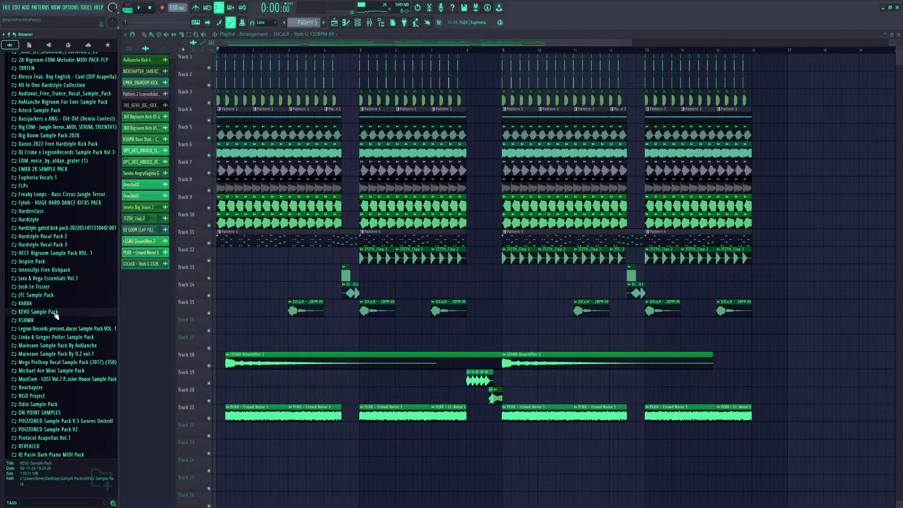
{"action": "left_click", "coordinate": [55, 321]}
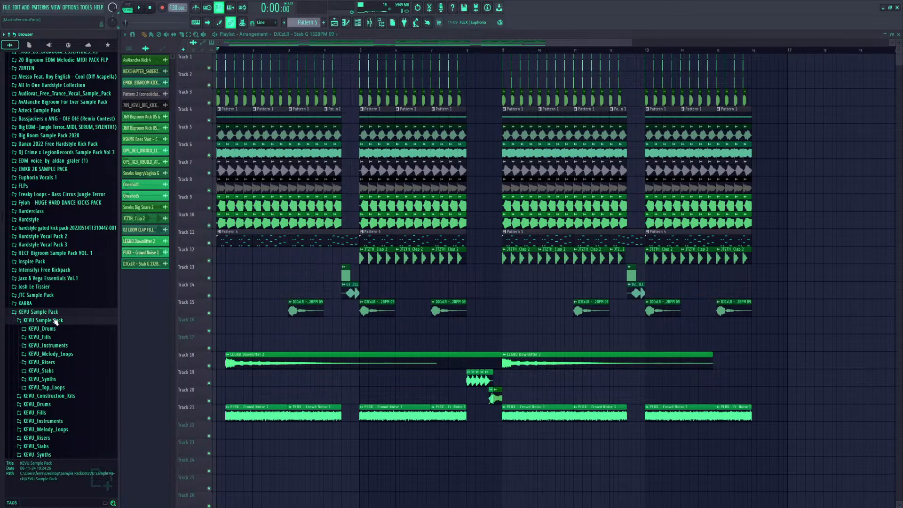
{"action": "left_click", "coordinate": [46, 371]}
{"action": "left_click_drag", "start_coordinate": [71, 304], "coordinate": [219, 327]}
Normalize KEVU_Stab_03_G, remove its DC offset, set declicking to Transient (bleeding) and route it to mixer track 43
{"action": "double_click", "coordinate": [222, 327]}
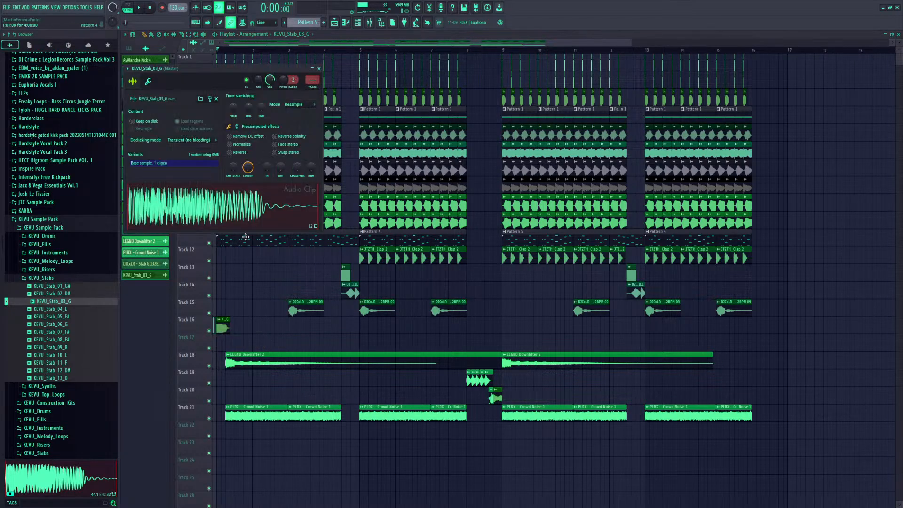
{"action": "left_click", "coordinate": [239, 145]}
{"action": "left_click", "coordinate": [204, 141]}
{"action": "left_click", "coordinate": [200, 162]}
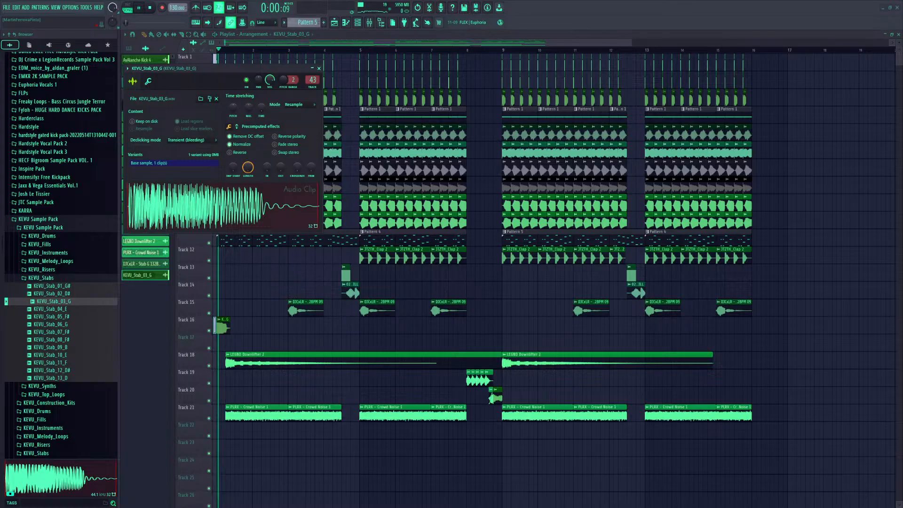
{"action": "key", "text": "space"}
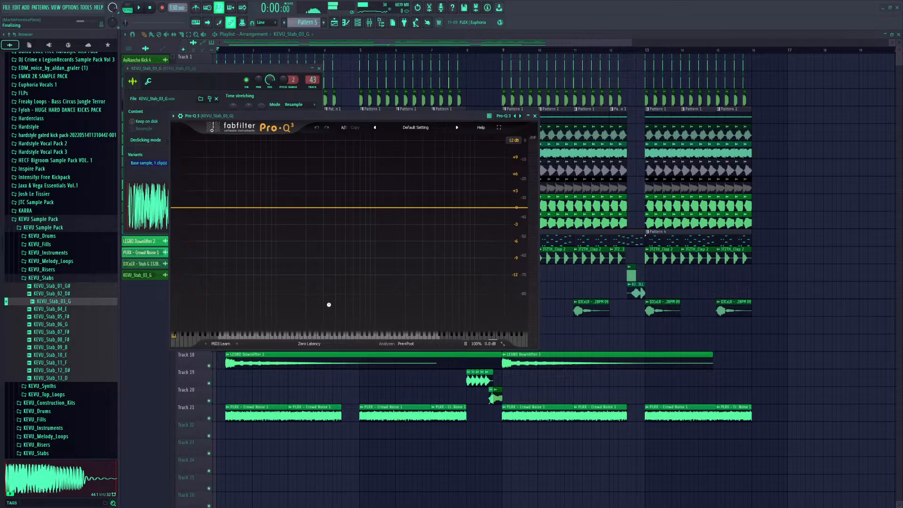
Add a 36 dB/oct low cut at 152.77 Hz to the KEVU stab in Pro-Q 4, change the phase mode and play the drop
{"action": "double_click", "coordinate": [282, 194]}
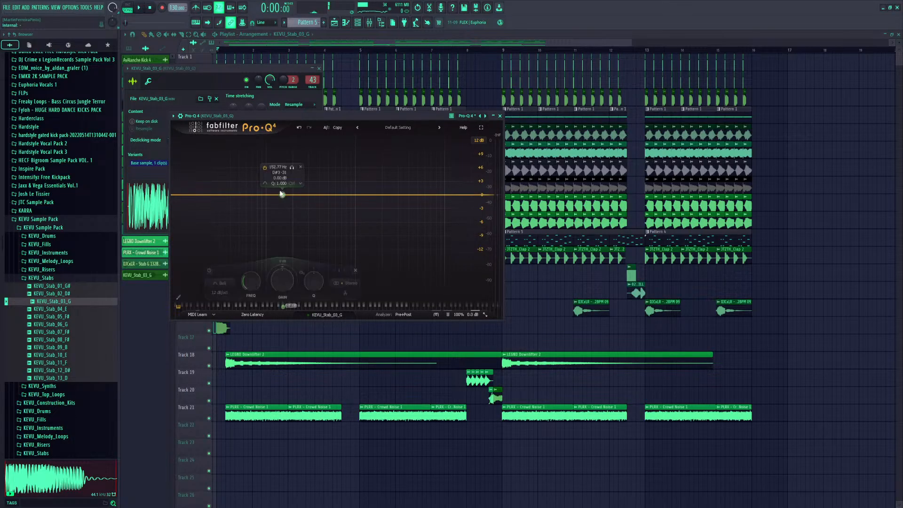
{"action": "key", "text": "space"}
{"action": "left_click", "coordinate": [253, 314]}
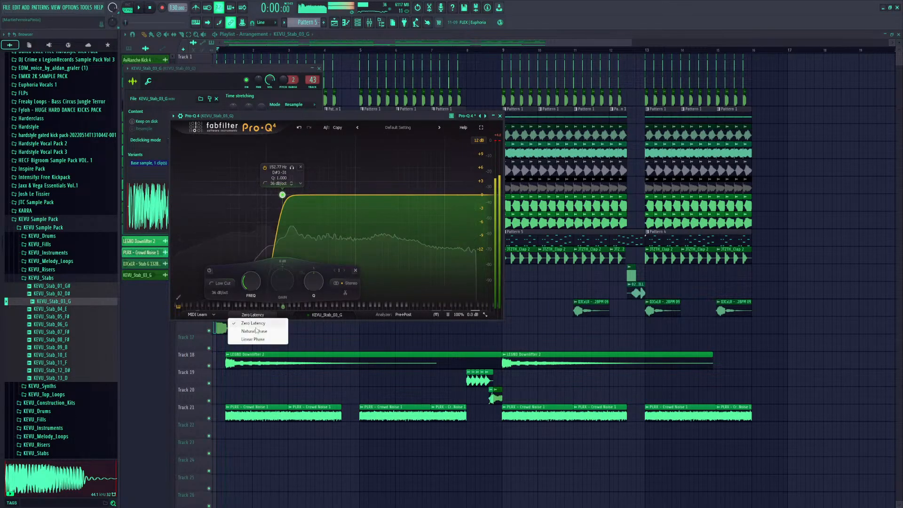
{"action": "left_click", "coordinate": [251, 336]}
{"action": "left_click", "coordinate": [500, 116]}
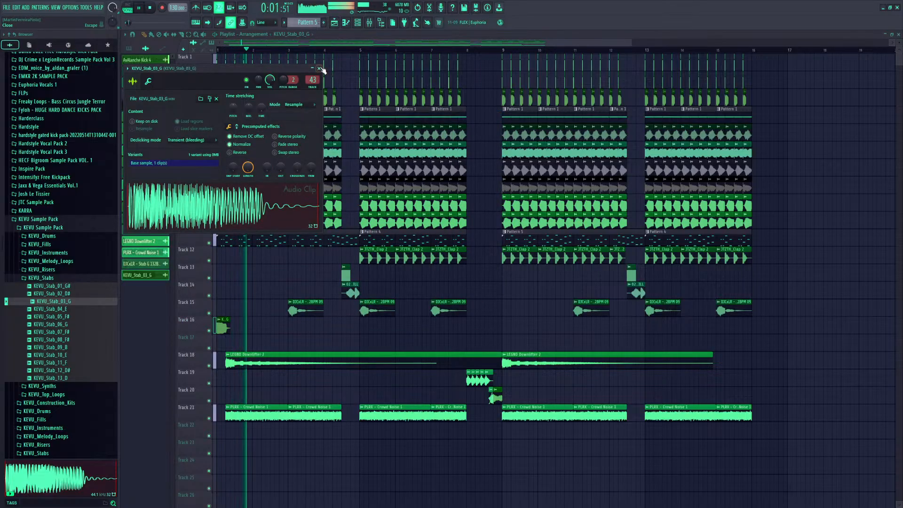
{"action": "left_click", "coordinate": [318, 69]}
{"action": "key", "text": "space"}
{"action": "key", "text": "space"}
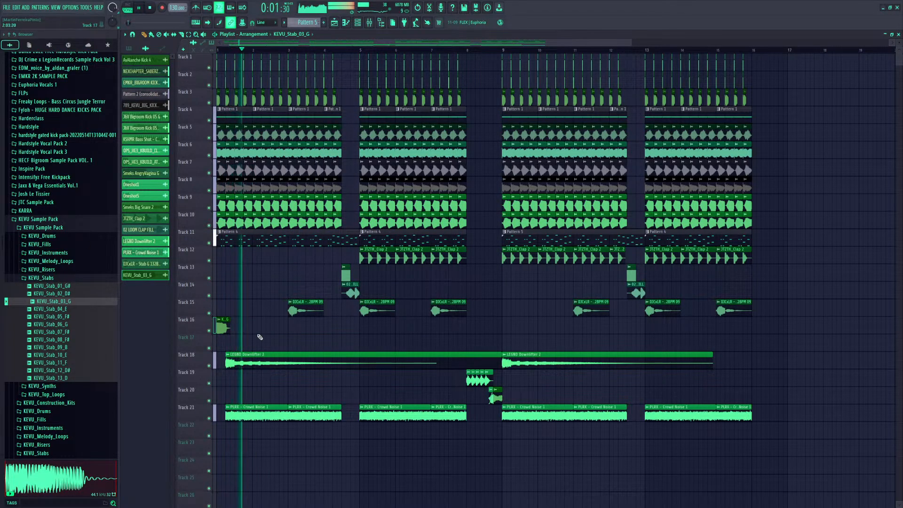
Try positions for KEVU_Stab_03_G on Track 16 against the drop, placing clips halfway through bar 1 and at the start of bar 2
{"action": "key", "text": "space"}
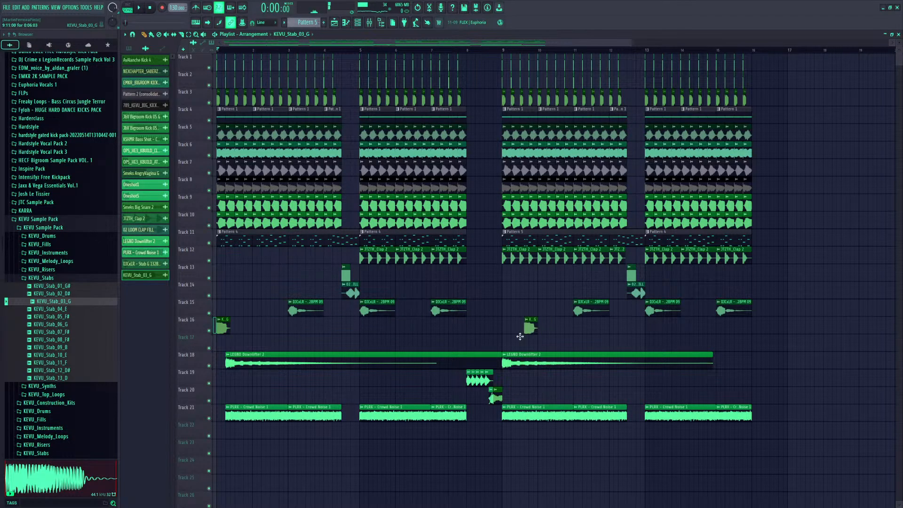
{"action": "key", "text": "space"}
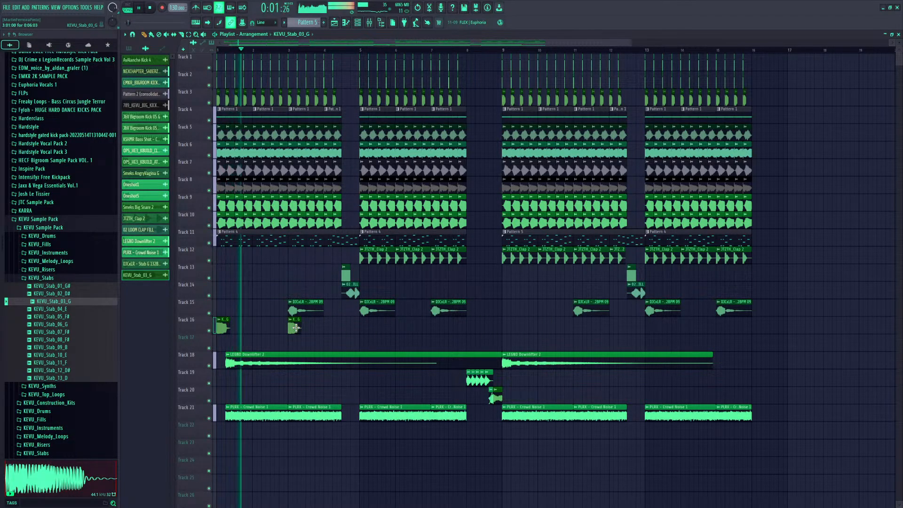
{"action": "key", "text": "space"}
{"action": "left_click_drag", "start_coordinate": [268, 328], "coordinate": [238, 325]}
{"action": "key", "text": "space"}
{"action": "key", "text": "space"}
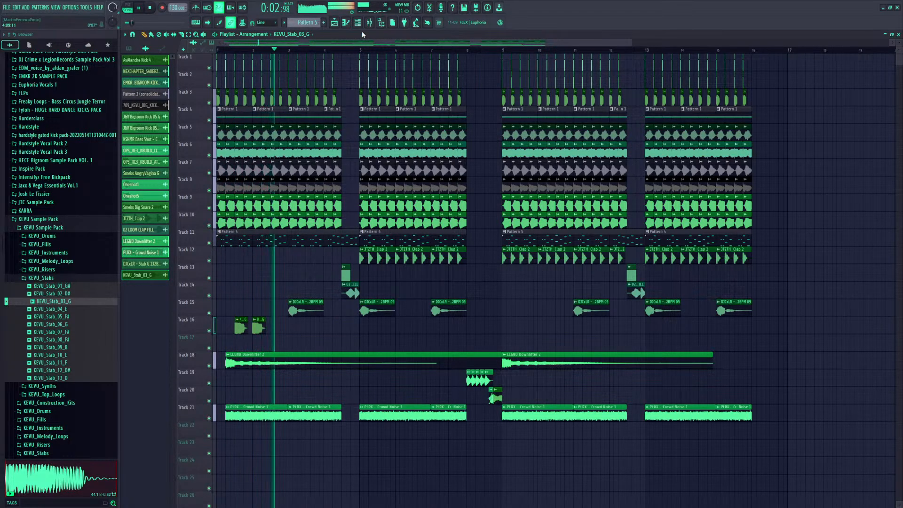
{"action": "key", "text": "space"}
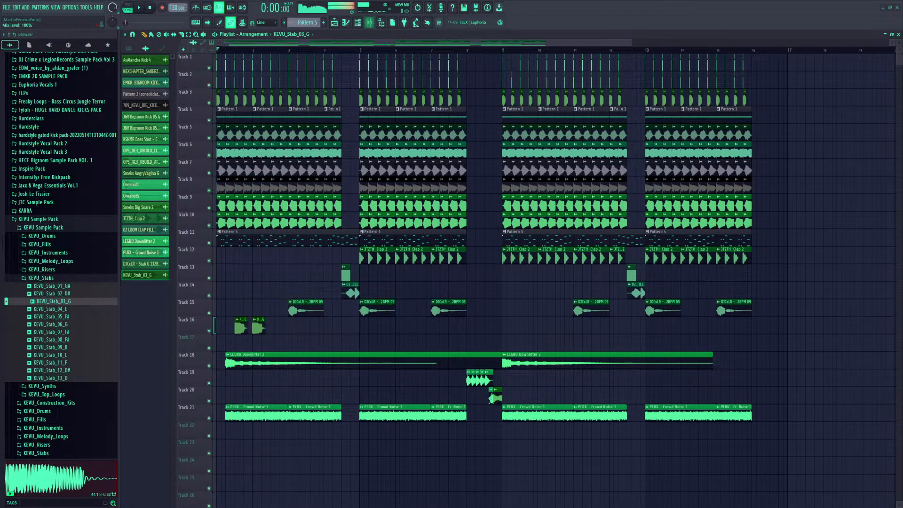
Replace the Track 16 stab sample with KEVU_Stab_06_G and listen to it in the drop
{"action": "left_click", "coordinate": [83, 324]}
{"action": "key", "text": "space"}
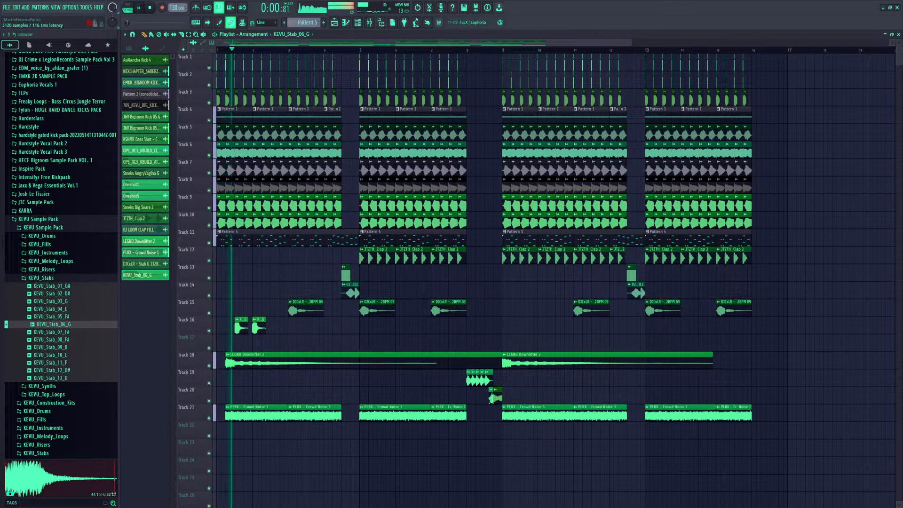
{"action": "key", "text": "space"}
{"action": "key", "text": "space"}
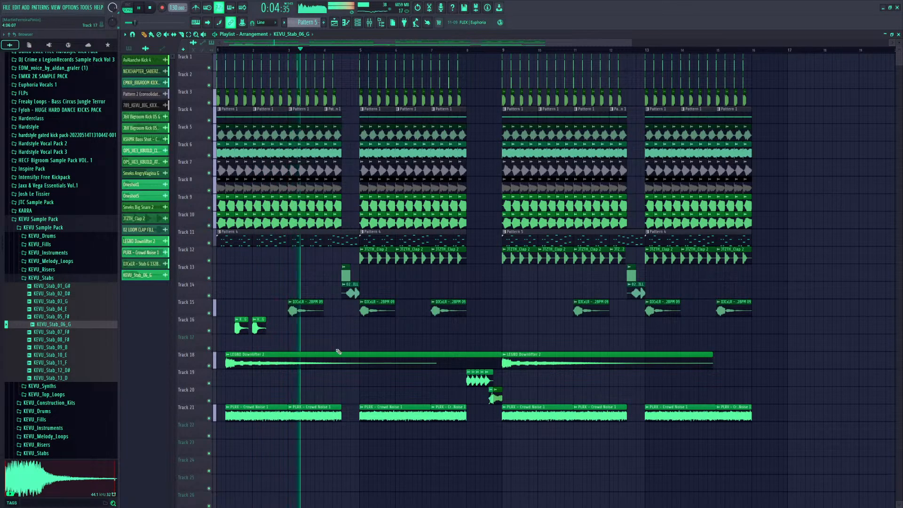
{"action": "key", "text": "space"}
{"action": "key", "text": "space"}
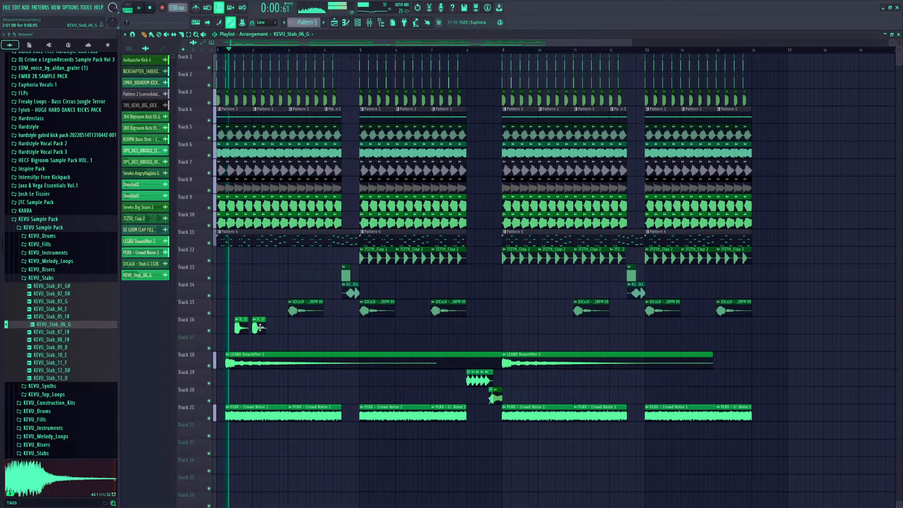
Repeat the stab pair in bars 3 and 4, copy the pattern into bars 5 to 8, and delete the last clip at bar 8
{"action": "left_click", "coordinate": [310, 328]}
{"action": "left_click", "coordinate": [328, 328]}
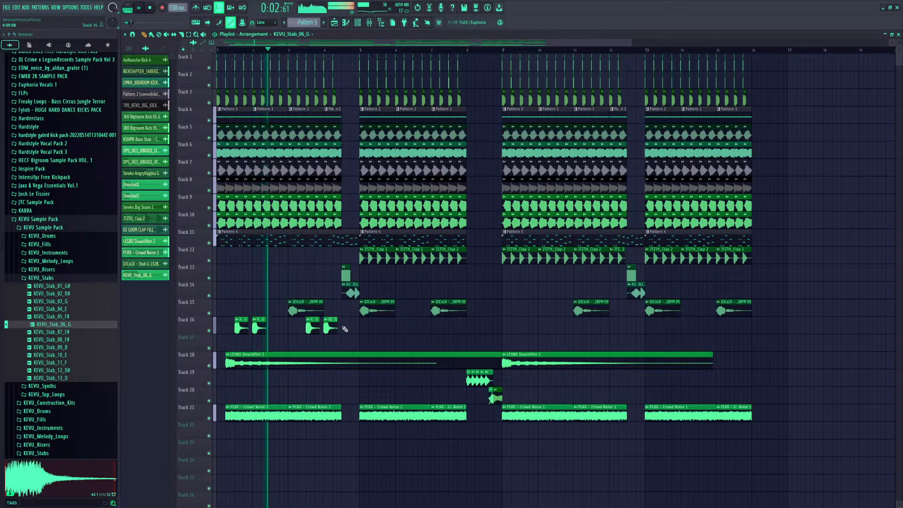
{"action": "left_click_drag", "start_coordinate": [344, 330], "coordinate": [384, 336]}
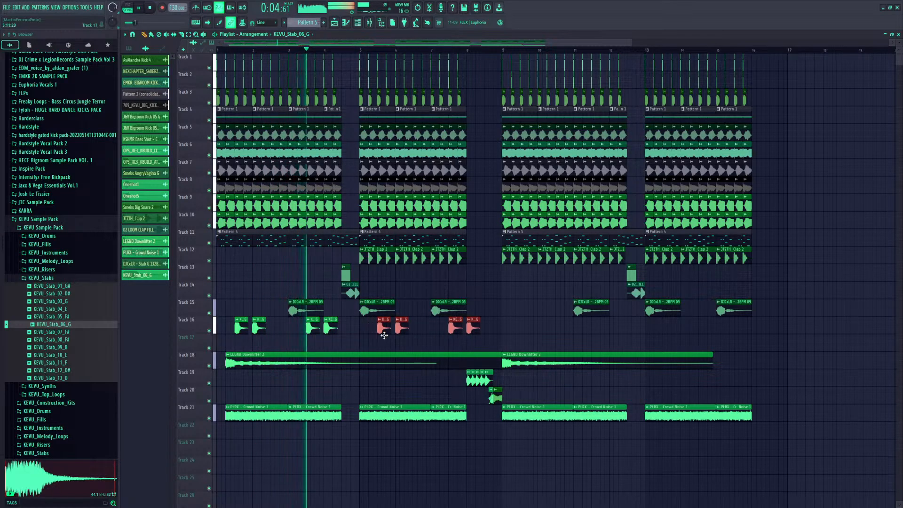
{"action": "left_click", "coordinate": [369, 341], "text": "ctrl"}
{"action": "right_click", "coordinate": [472, 329]}
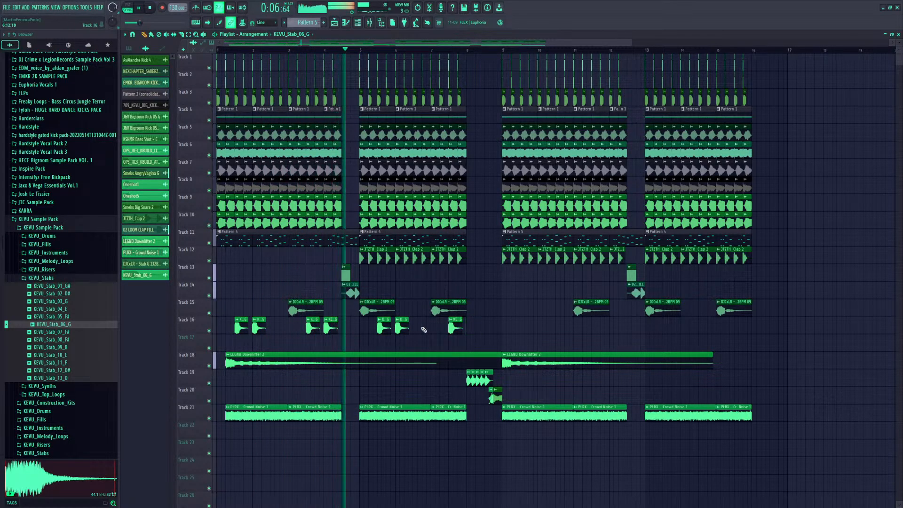
{"action": "key", "text": "space"}
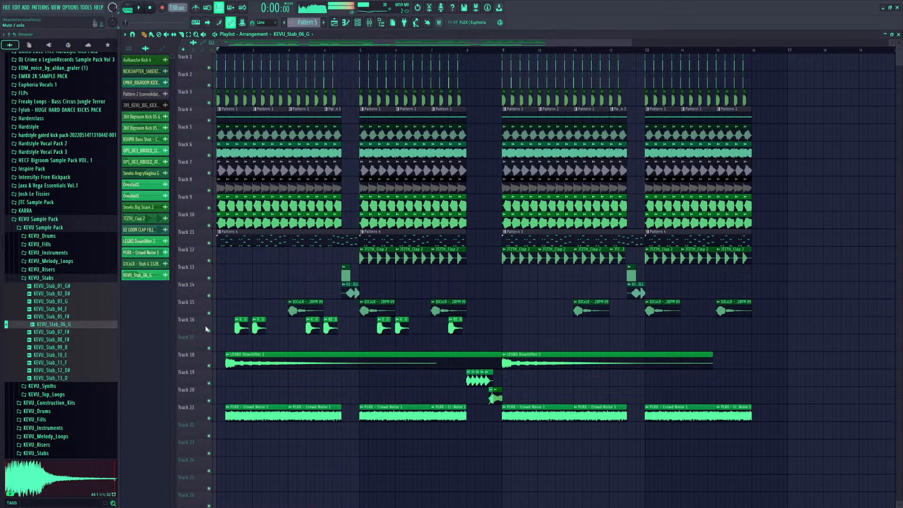
Collapse the KEVU pack and audition the G stab loops at 140 and 160 bpm in the POIZZONED Sample Pack V.3 synth stabs
{"action": "left_click", "coordinate": [36, 278]}
{"action": "left_click", "coordinate": [45, 227]}
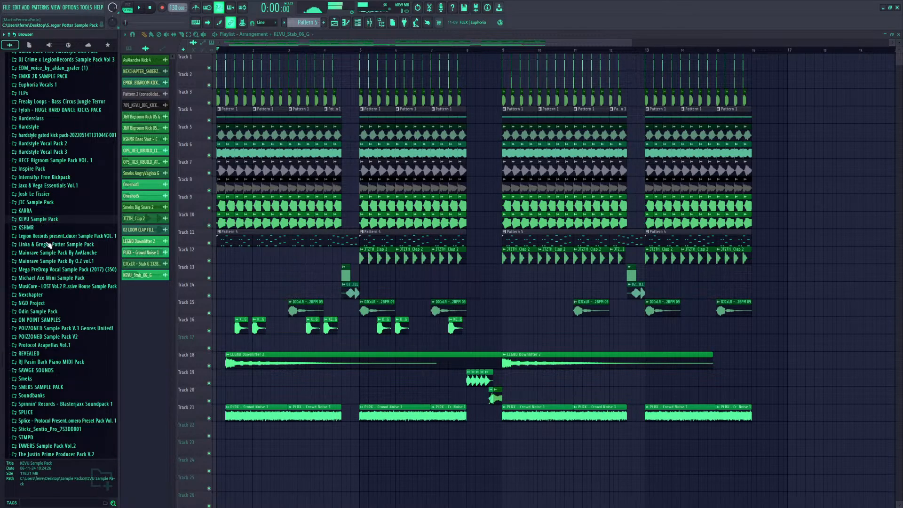
{"action": "left_click", "coordinate": [75, 328]}
{"action": "left_click", "coordinate": [46, 412]}
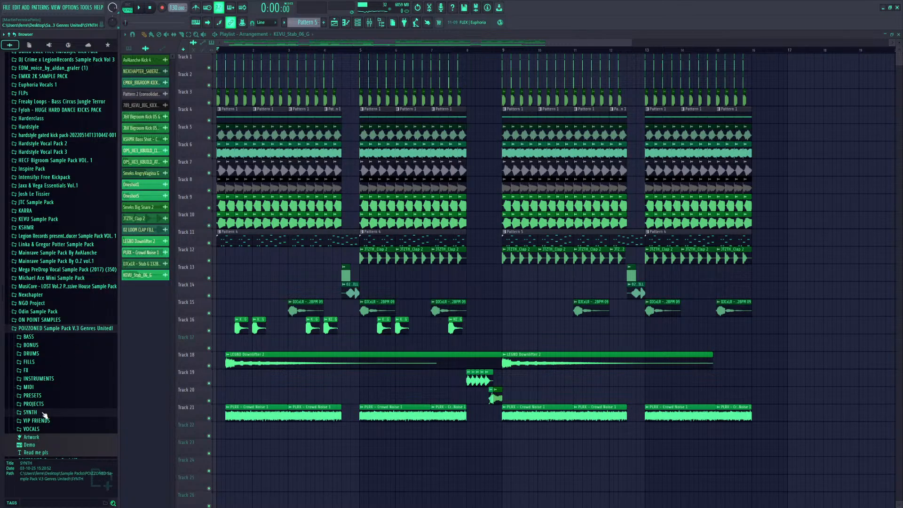
{"action": "left_click", "coordinate": [41, 438]}
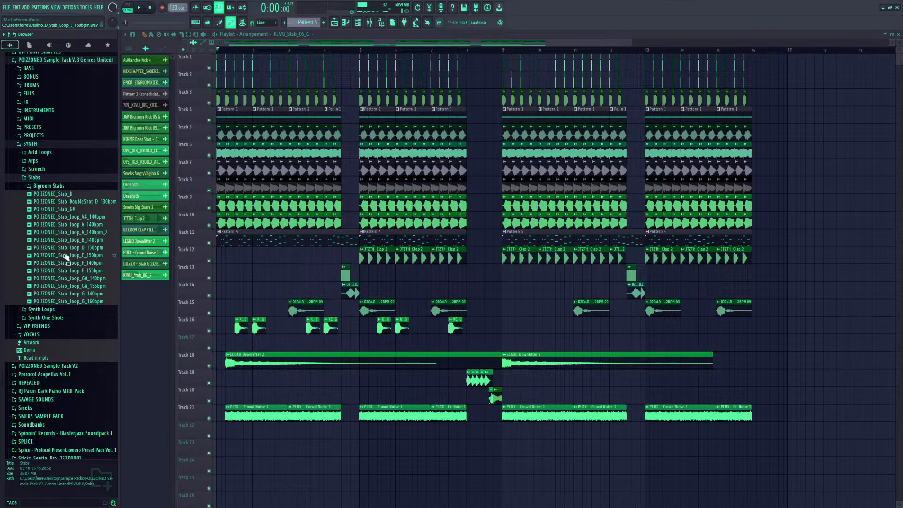
{"action": "left_click", "coordinate": [61, 294]}
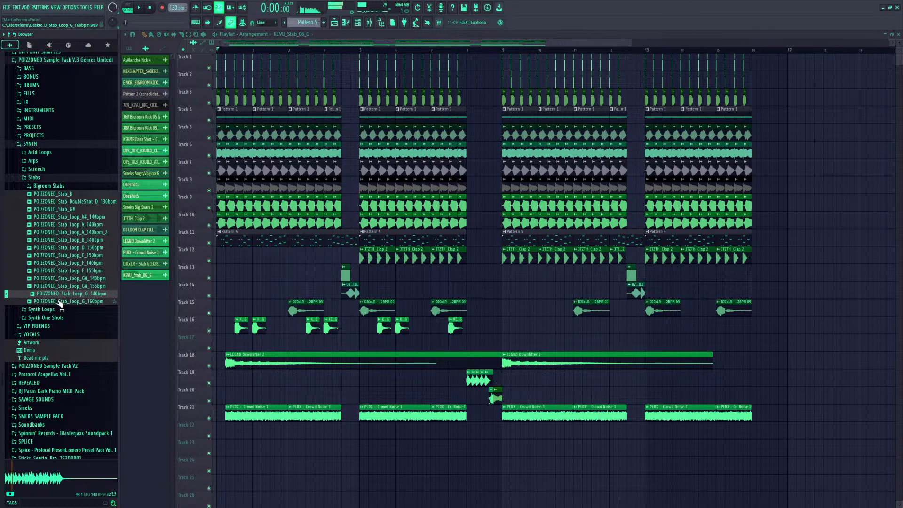
{"action": "left_click", "coordinate": [59, 302]}
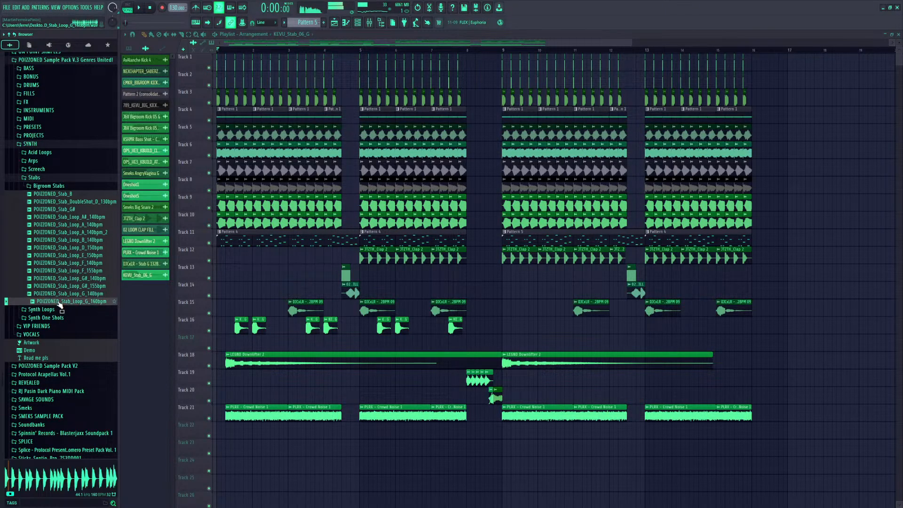
Replace the Track 16 stab sample with POIZZONED_Bigroom_Stab_G from the Bigroom Stabs folder and play the drop
{"action": "left_click", "coordinate": [48, 186]}
{"action": "left_click_drag", "start_coordinate": [56, 234], "coordinate": [260, 327]}
{"action": "key", "text": "space"}
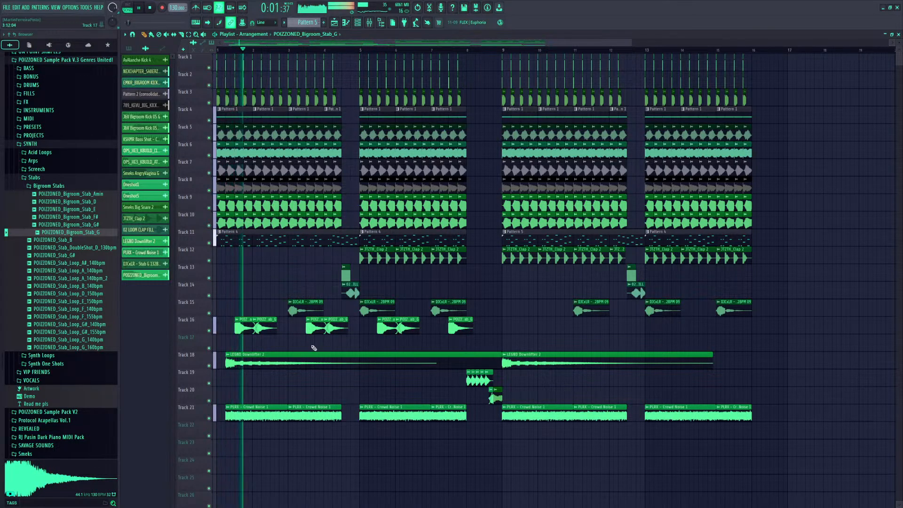
Shorten all the Track 16 stab clips to about half a bar so they do not overlap, check the sample's settings and deselect the clips
{"action": "left_click", "coordinate": [214, 325]}
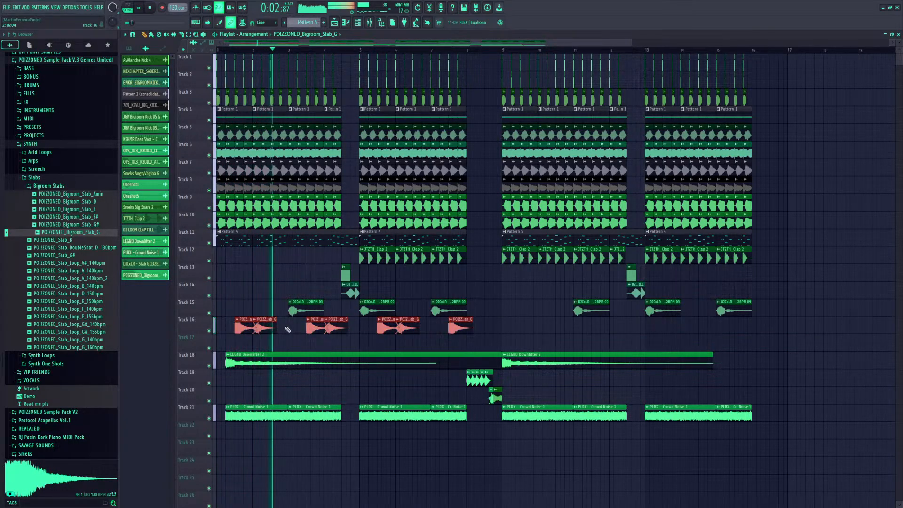
{"action": "double_click", "coordinate": [261, 328]}
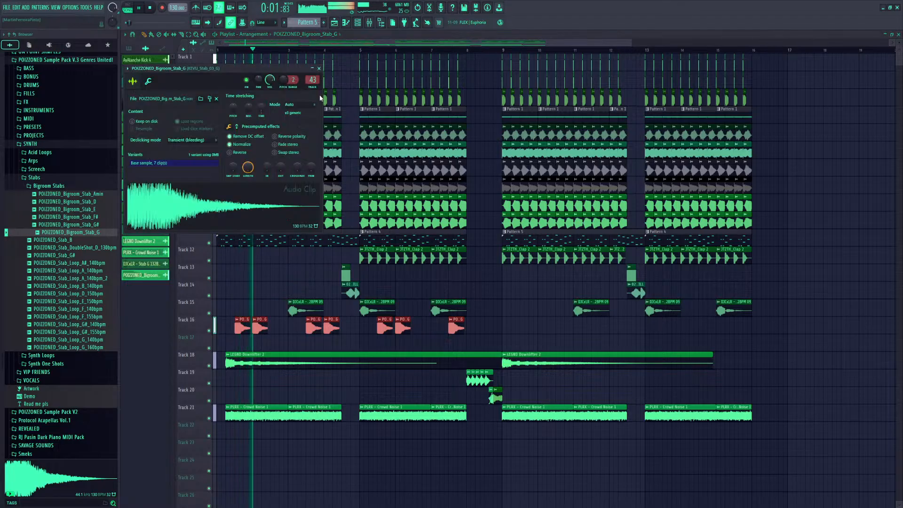
{"action": "left_click", "coordinate": [320, 69]}
{"action": "left_click", "coordinate": [259, 291], "text": "ctrl"}
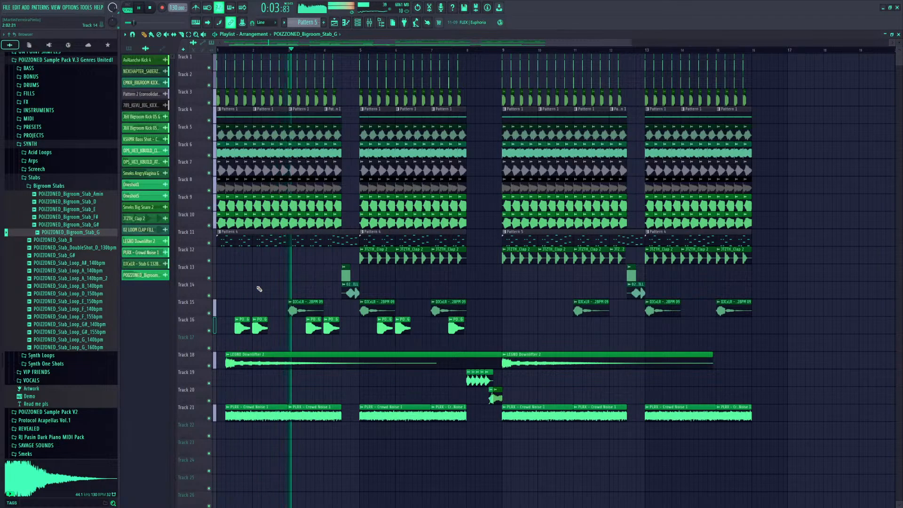
Audition POIZZONED_Screech_G_140bpm in the pack's Screech folder, then collapse the POIZZONED pack
{"action": "left_click", "coordinate": [54, 186]}
{"action": "key", "text": "space"}
{"action": "left_click", "coordinate": [41, 178]}
{"action": "left_click", "coordinate": [41, 146]}
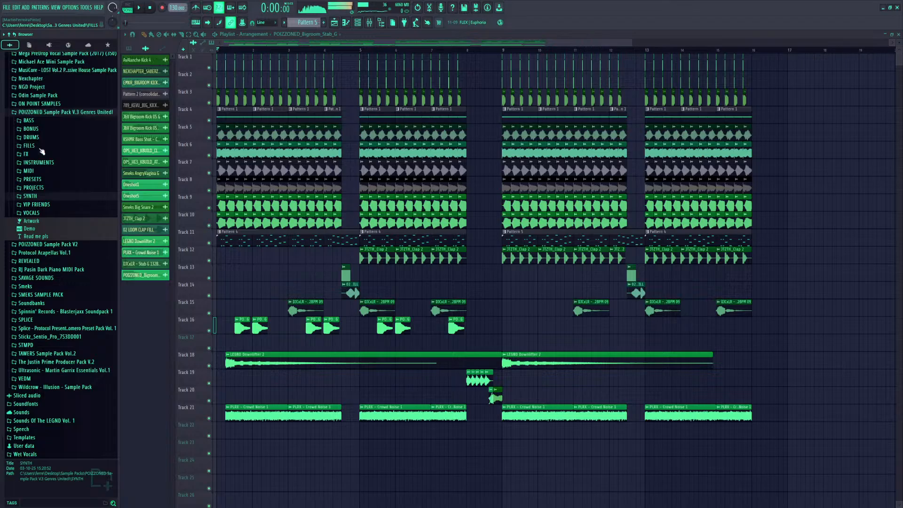
{"action": "left_click", "coordinate": [37, 195]}
{"action": "left_click", "coordinate": [45, 222]}
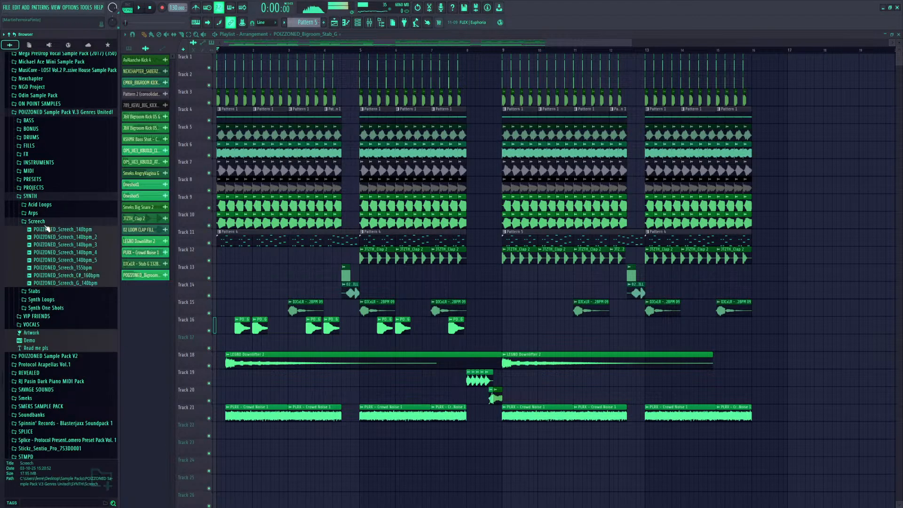
{"action": "left_click", "coordinate": [48, 283]}
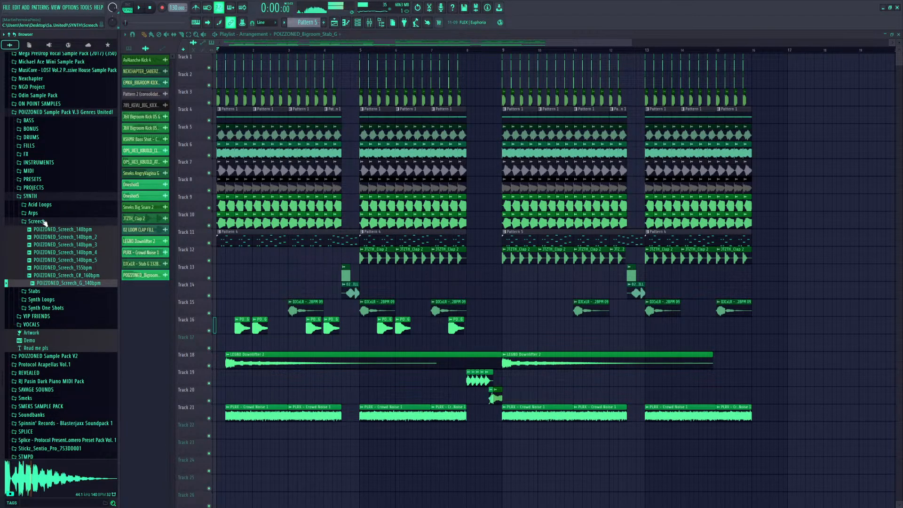
{"action": "left_click", "coordinate": [30, 196]}
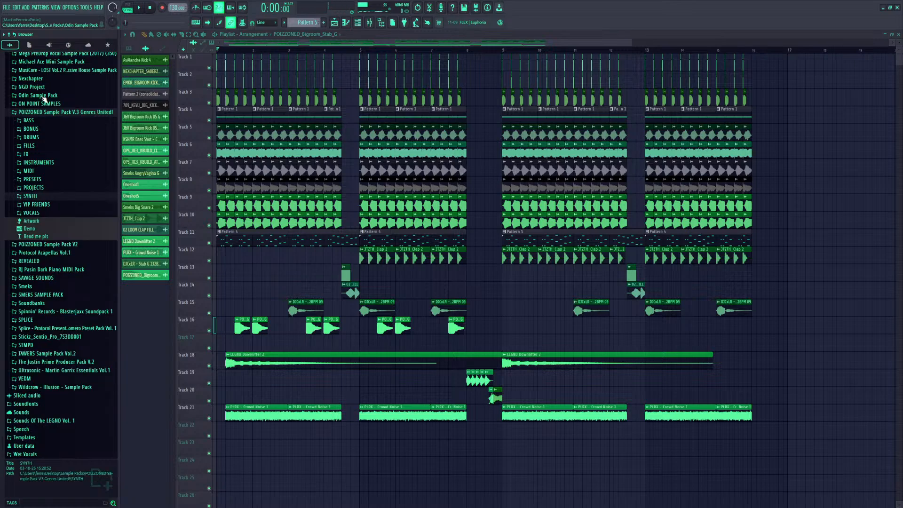
{"action": "left_click", "coordinate": [39, 112]}
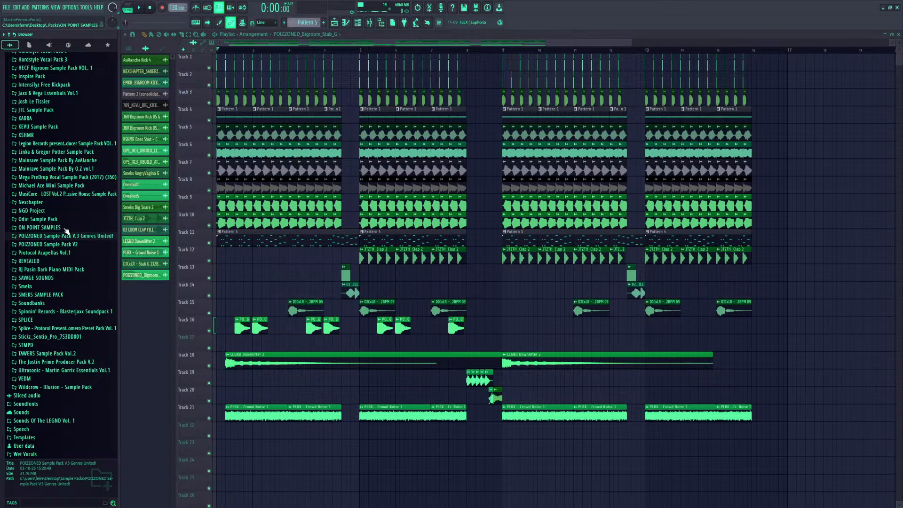
Look through the Nexchapter x SaberZ Producer Pack vol 01 folders and audition NEXCHAPTER_SABERZ STAB 02 B from its stabs
{"action": "left_click", "coordinate": [32, 203]}
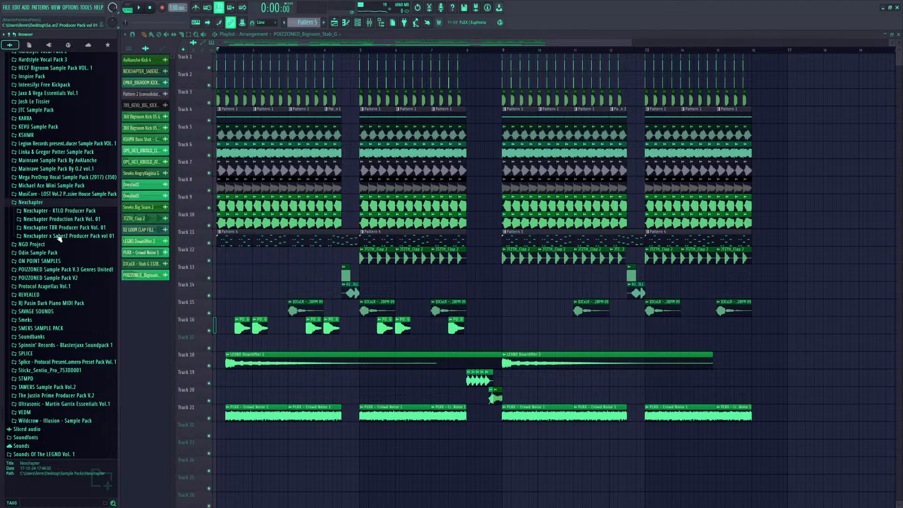
{"action": "left_click", "coordinate": [60, 236]}
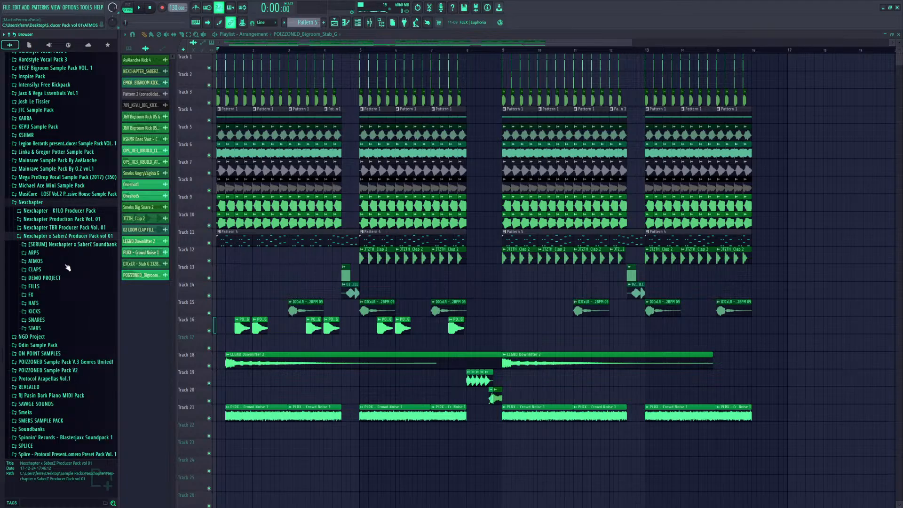
{"action": "left_click", "coordinate": [31, 295]}
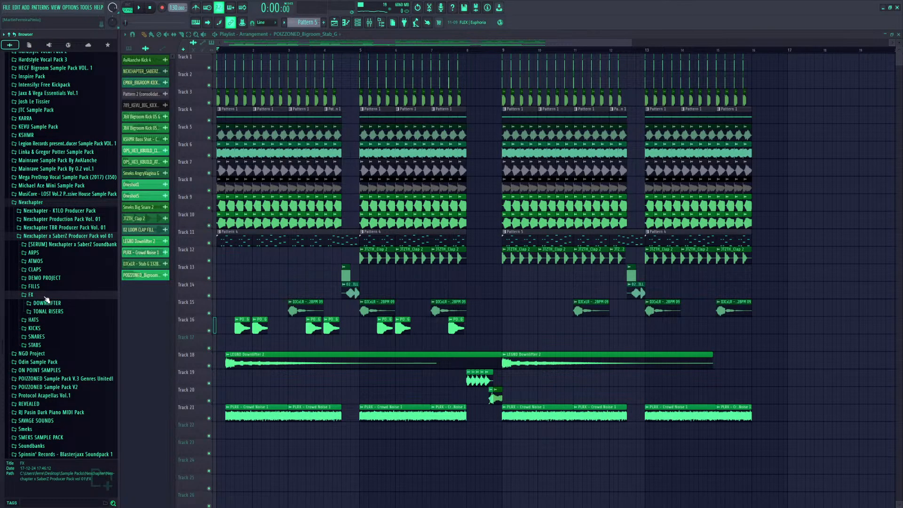
{"action": "left_click", "coordinate": [45, 296]}
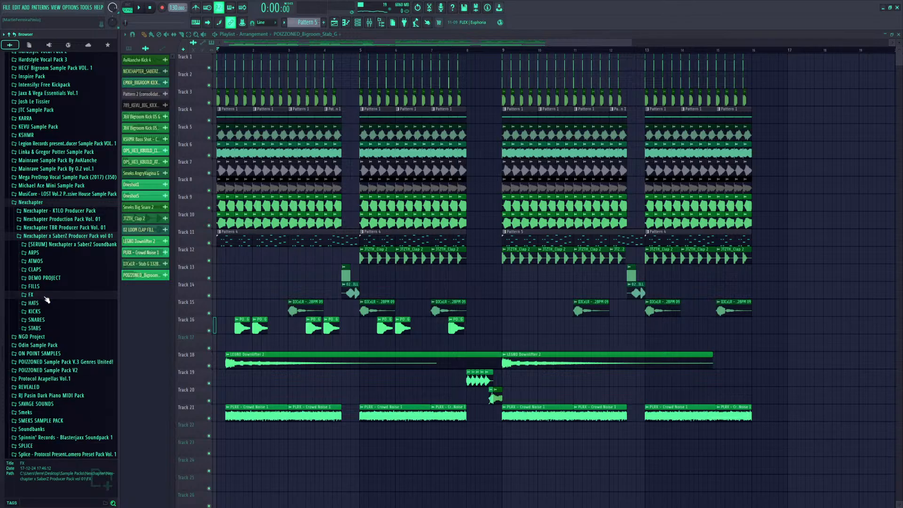
{"action": "left_click", "coordinate": [45, 336]}
{"action": "left_click", "coordinate": [45, 330]}
{"action": "scroll", "coordinate": [55, 350], "scroll_direction": "down", "scroll_amount": 5}
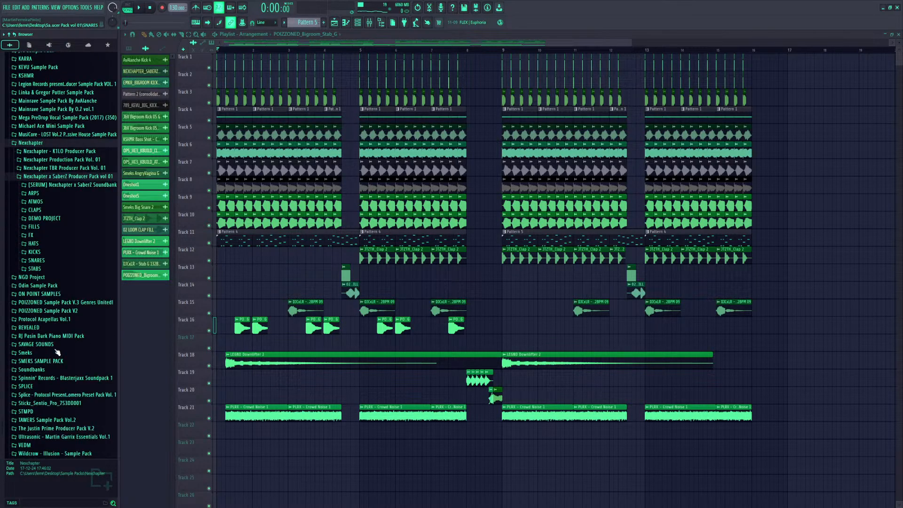
{"action": "left_click", "coordinate": [44, 225]}
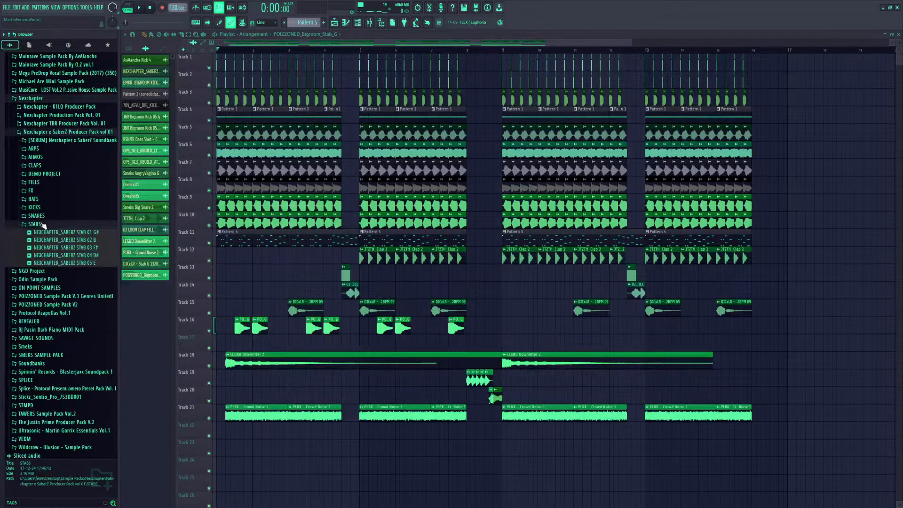
{"action": "left_click", "coordinate": [66, 240]}
Replace the Track 16 stab sample with NEXCHAPTER_SABERZ STAB 01 G#, pitch it by -100 cents and play the drop
{"action": "left_click_drag", "start_coordinate": [66, 232], "coordinate": [239, 327]}
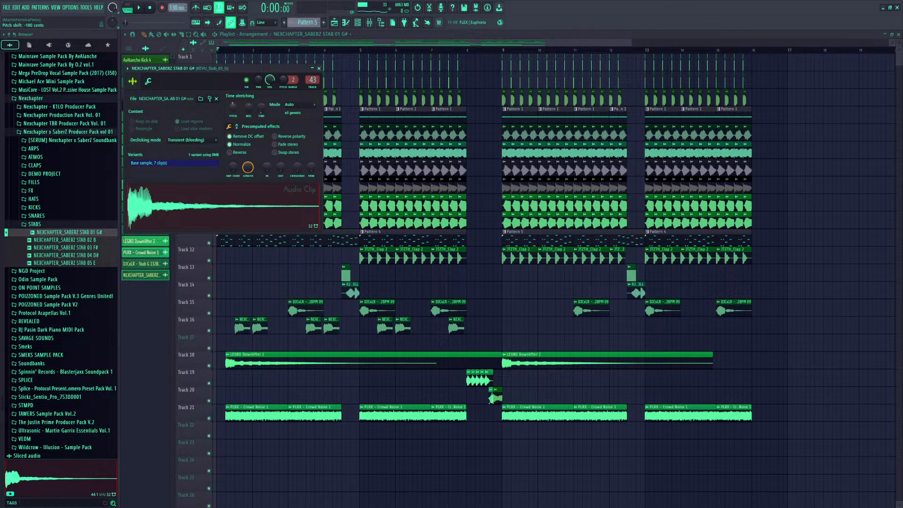
{"action": "key", "text": "space"}
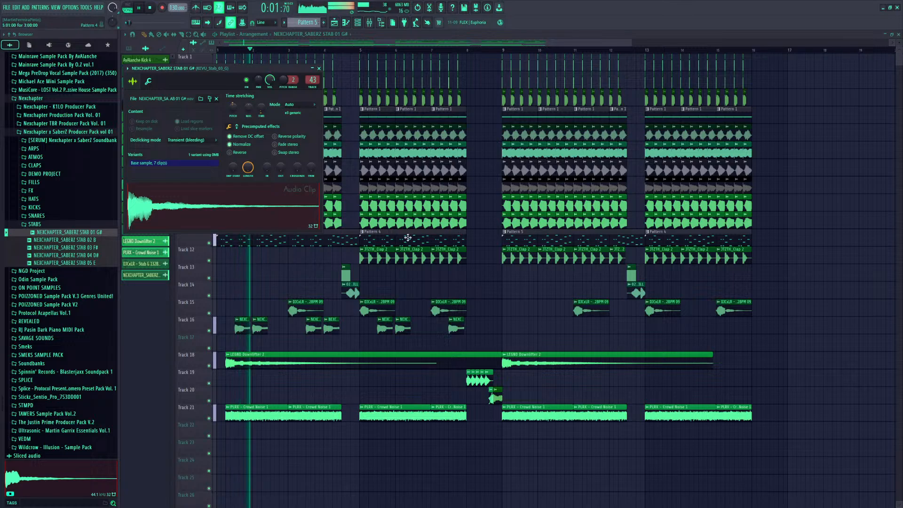
{"action": "left_click", "coordinate": [319, 69]}
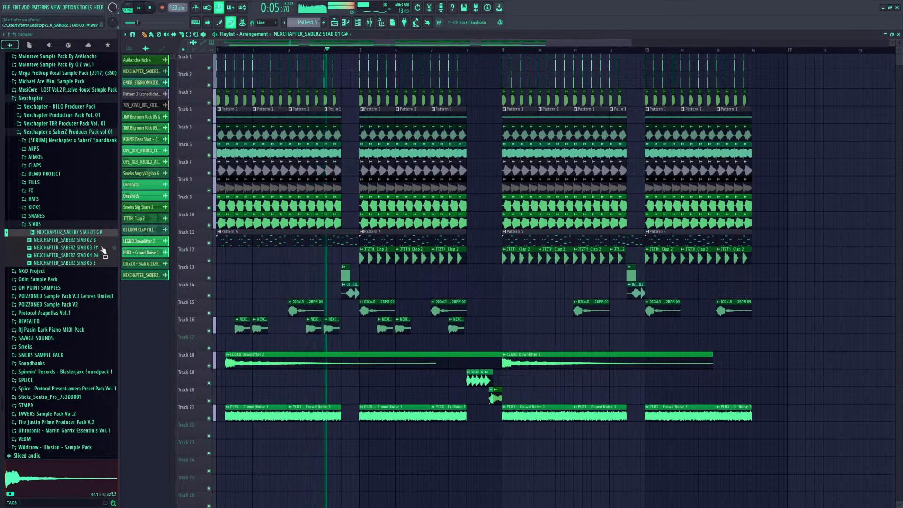
{"action": "key", "text": "space"}
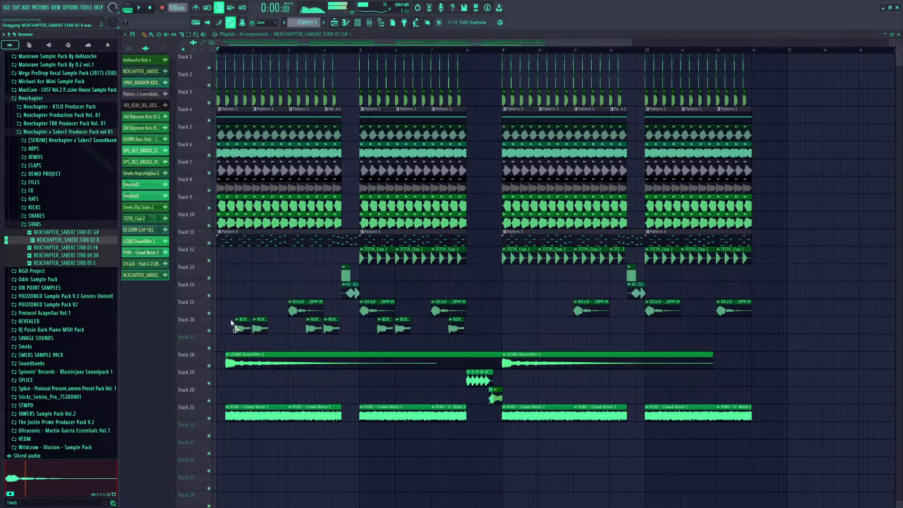
Audition the remaining NEXCHAPTER_SABERZ stabs, 03 F#, 04 D# and 05 E, and collapse that producer pack
{"action": "left_click", "coordinate": [54, 249]}
{"action": "left_click", "coordinate": [54, 255]}
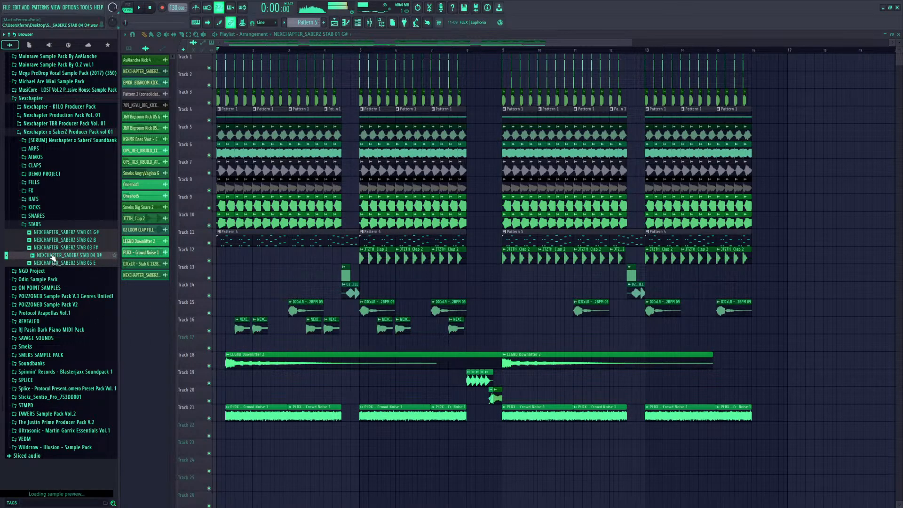
{"action": "left_click", "coordinate": [52, 263]}
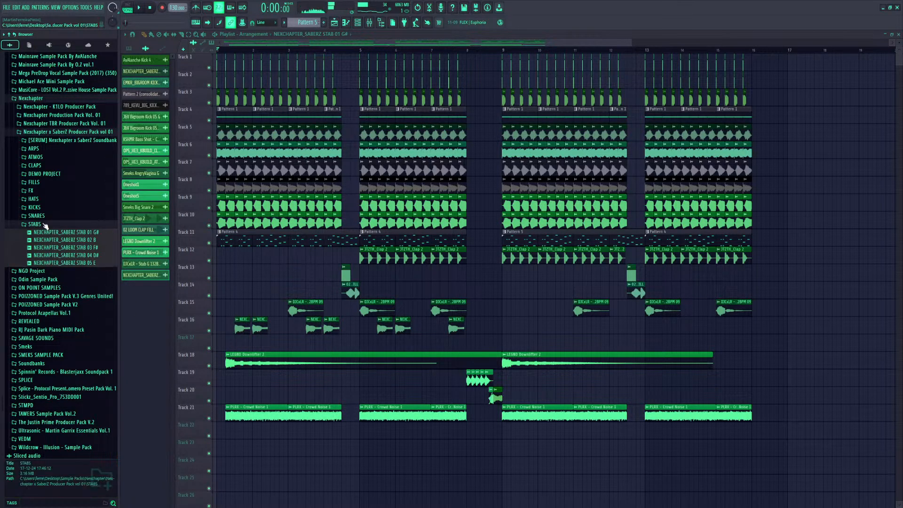
{"action": "scroll", "coordinate": [57, 320], "scroll_direction": "up", "scroll_amount": 9}
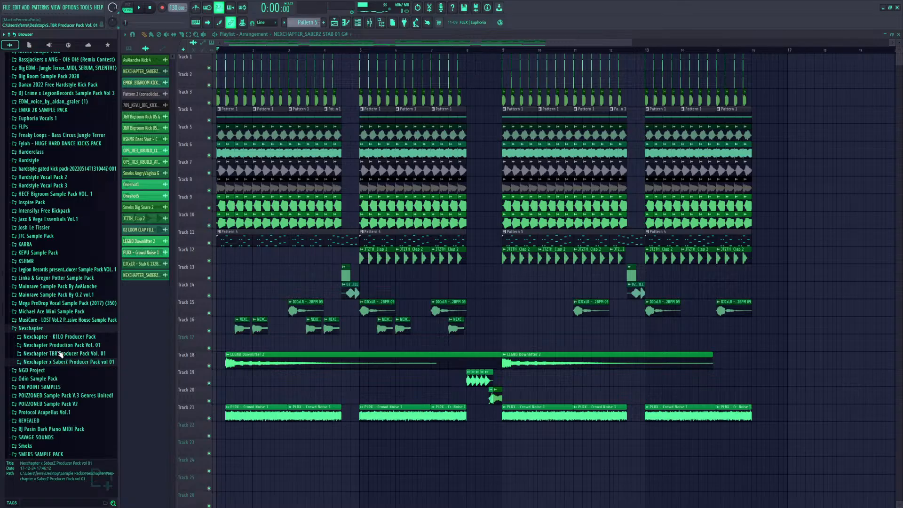
Replace the Track 16 stab sample with Nexchapter_TBR_Stab - 1 - D# from the Nexchapter TBR Producer Pack Vol. 01 stabs
{"action": "left_click", "coordinate": [61, 353]}
{"action": "left_click", "coordinate": [47, 420]}
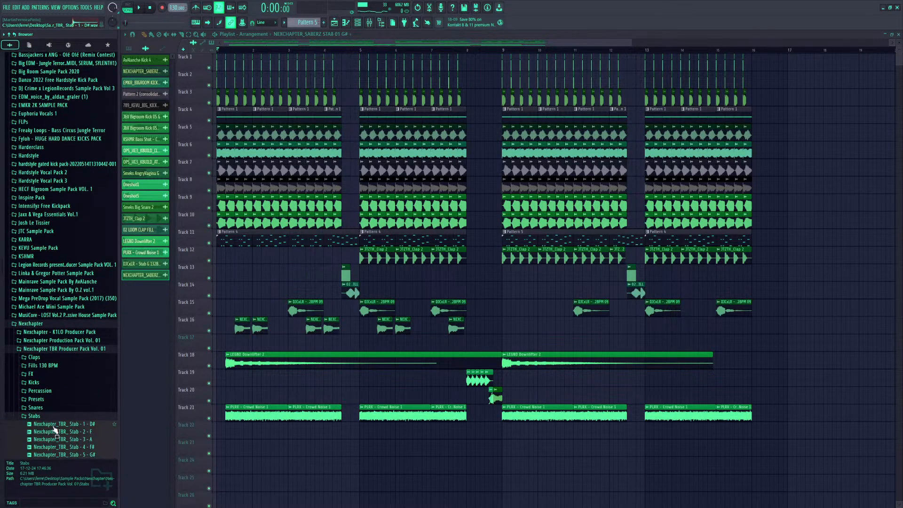
{"action": "left_click", "coordinate": [52, 424]}
{"action": "left_click_drag", "start_coordinate": [52, 424], "coordinate": [244, 332]}
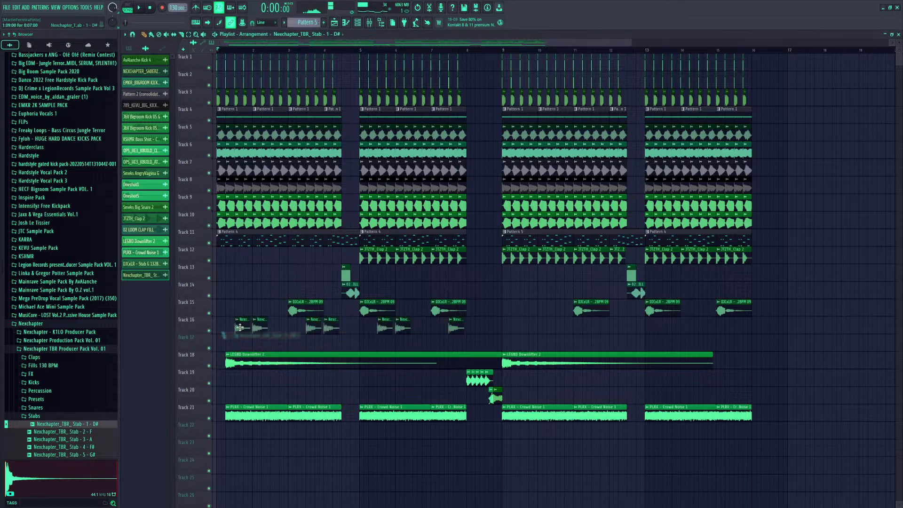
Raise the pitch of the Track 16 stab, set its time-stretching mode to Stretch and play the drop
{"action": "double_click", "coordinate": [244, 332]}
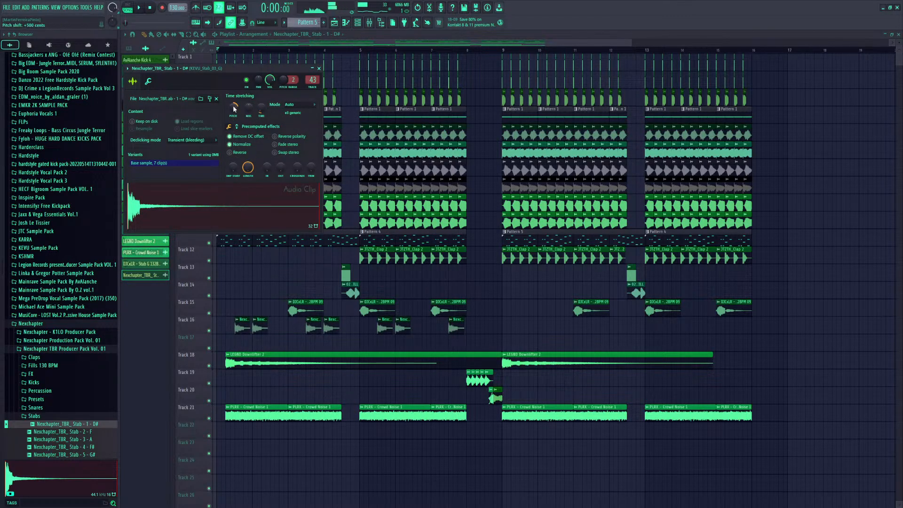
{"action": "left_click", "coordinate": [299, 104]}
{"action": "left_click", "coordinate": [298, 126]}
{"action": "key", "text": "space"}
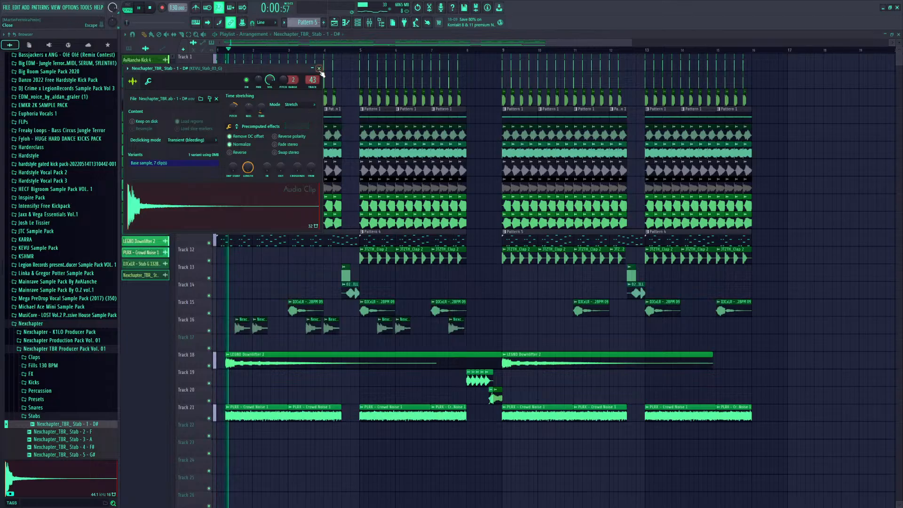
{"action": "left_click", "coordinate": [319, 69]}
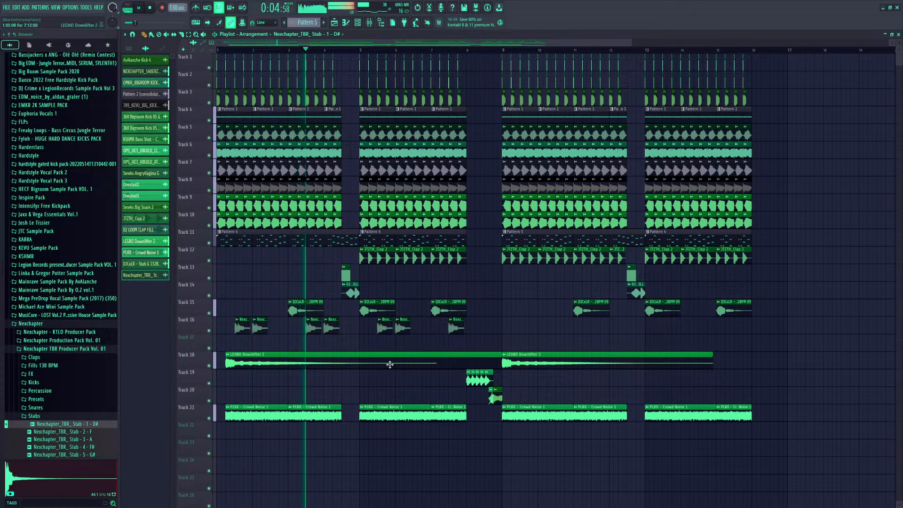
{"action": "key", "text": "space"}
Collapse the Nexchapter packs and look through the 789ten - Festival Sounds V.1 by Kevu pack in the 789TEN folder
{"action": "left_click", "coordinate": [74, 324]}
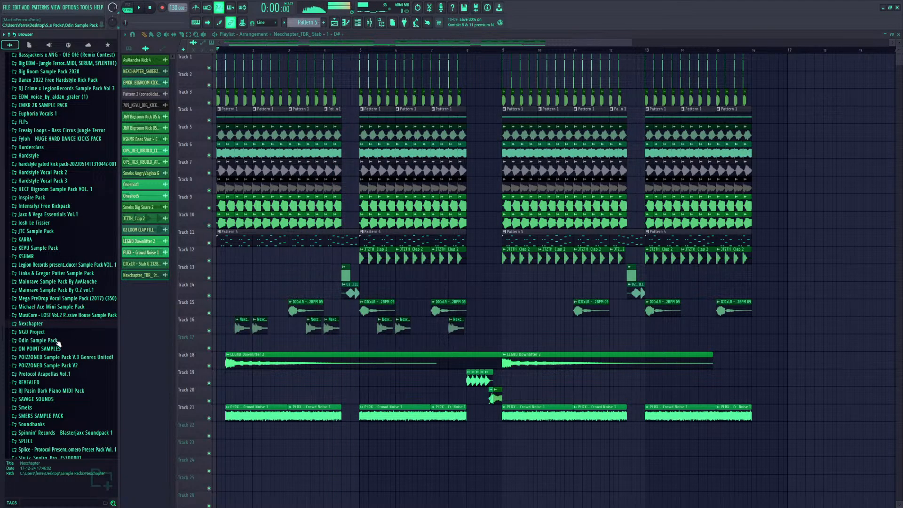
{"action": "scroll", "coordinate": [58, 343], "scroll_direction": "up", "scroll_amount": 10}
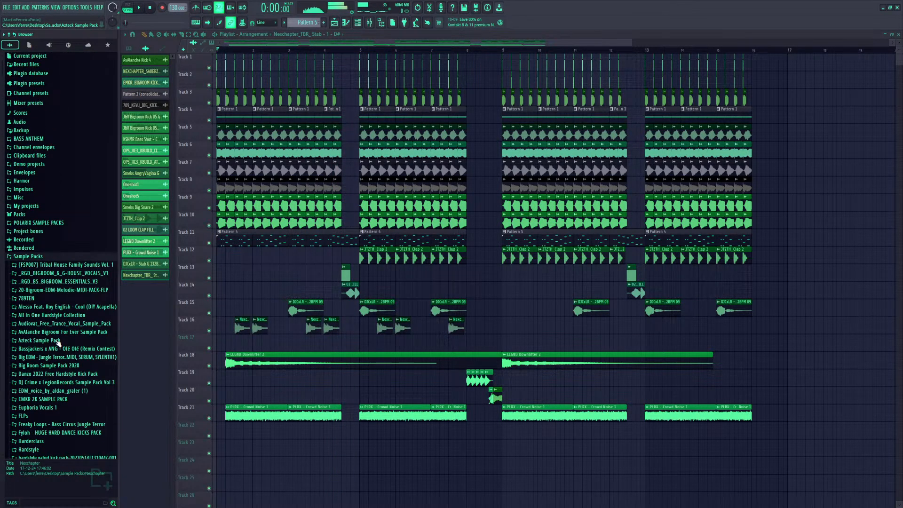
{"action": "left_click", "coordinate": [47, 298]}
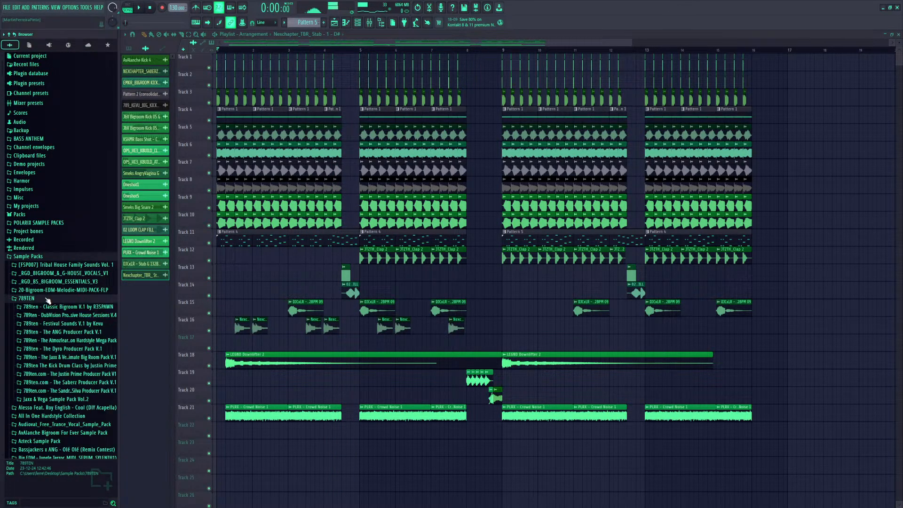
{"action": "left_click", "coordinate": [52, 325]}
{"action": "left_click", "coordinate": [41, 333]}
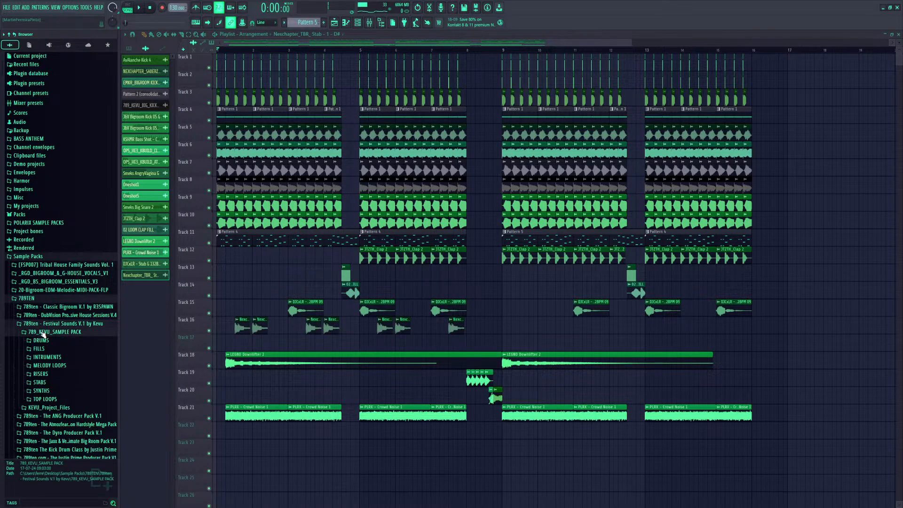
{"action": "left_click", "coordinate": [41, 333]}
{"action": "left_click", "coordinate": [44, 341]}
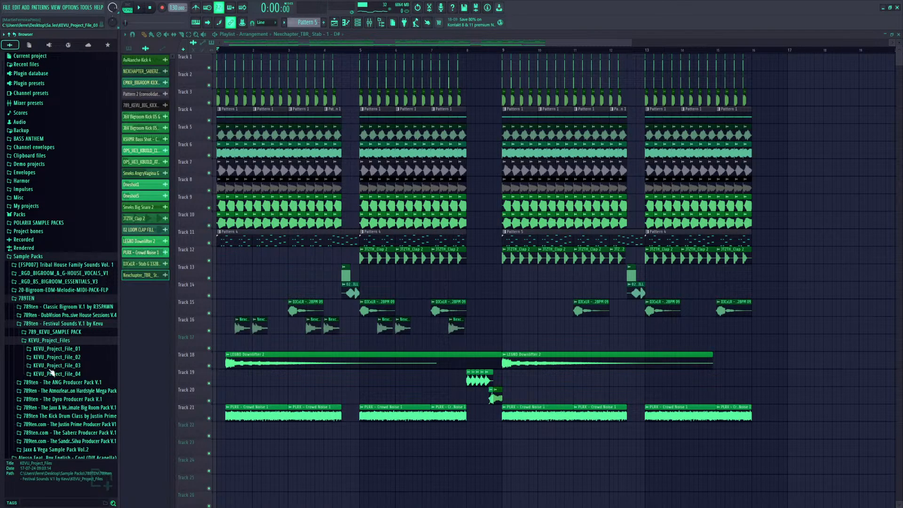
Replace the Track 16 stab sample with Stab F 2 from the KEVU_Project_File_04 folder
{"action": "left_click", "coordinate": [50, 368]}
{"action": "left_click", "coordinate": [51, 368]}
{"action": "left_click", "coordinate": [50, 371]}
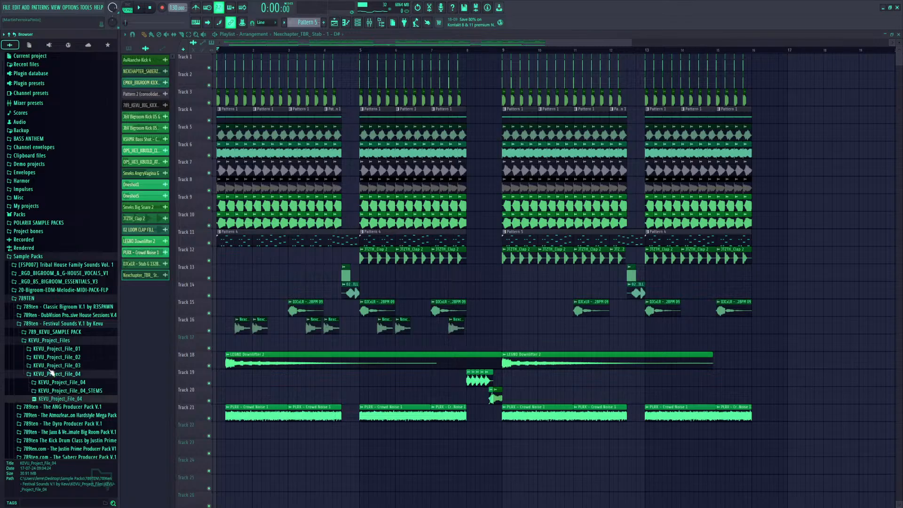
{"action": "left_click", "coordinate": [54, 382]}
{"action": "scroll", "coordinate": [63, 330], "scroll_direction": "down", "scroll_amount": 5}
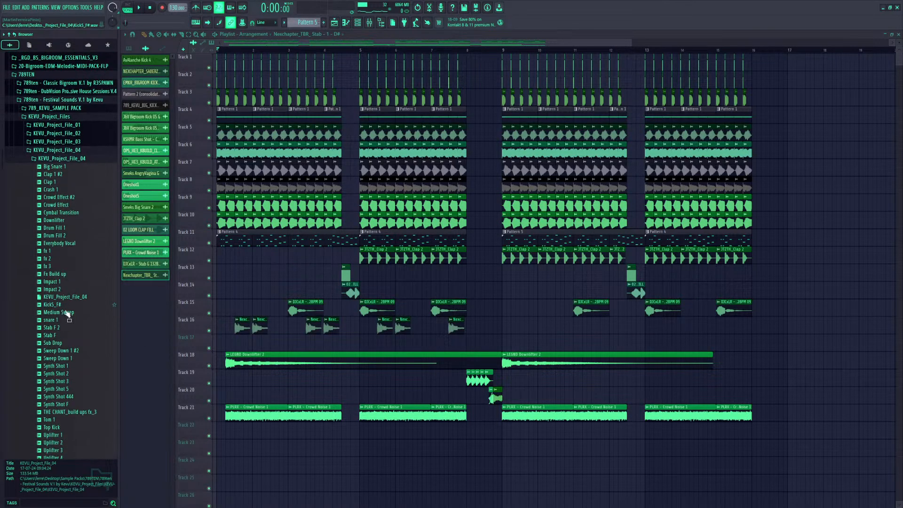
{"action": "left_click", "coordinate": [62, 324]}
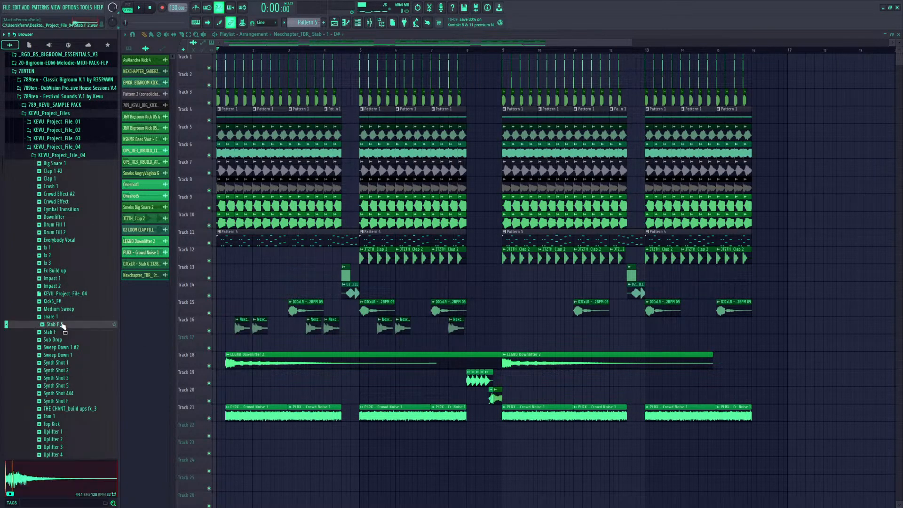
{"action": "left_click_drag", "start_coordinate": [61, 326], "coordinate": [241, 329]}
Check the Stab F 2 sample settings while playing the drop and reset the sample's pitch shift to its default
{"action": "double_click", "coordinate": [239, 327]}
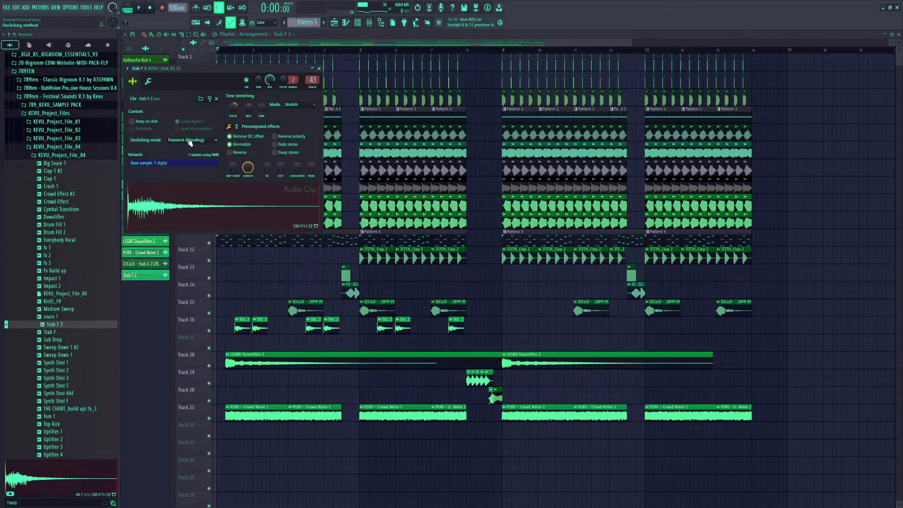
{"action": "left_click", "coordinate": [319, 69]}
{"action": "key", "text": "space"}
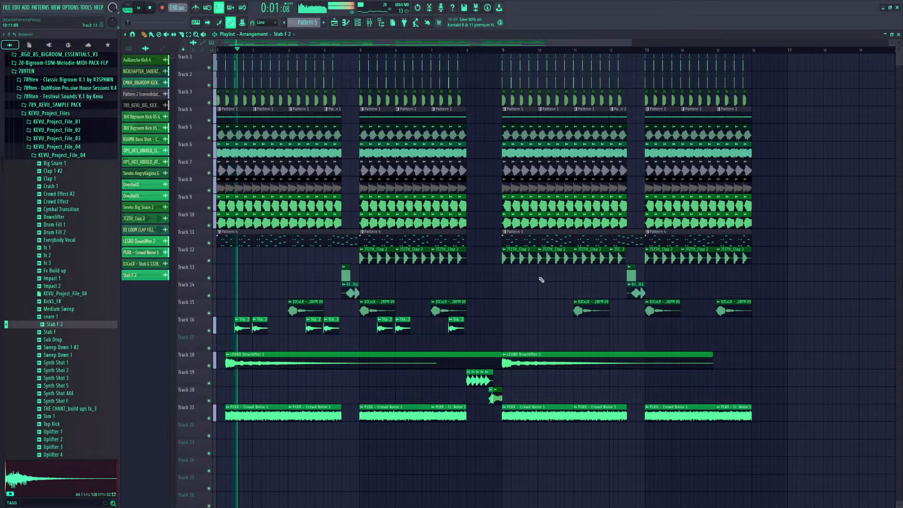
{"action": "double_click", "coordinate": [258, 329]}
{"action": "left_click", "coordinate": [318, 69]}
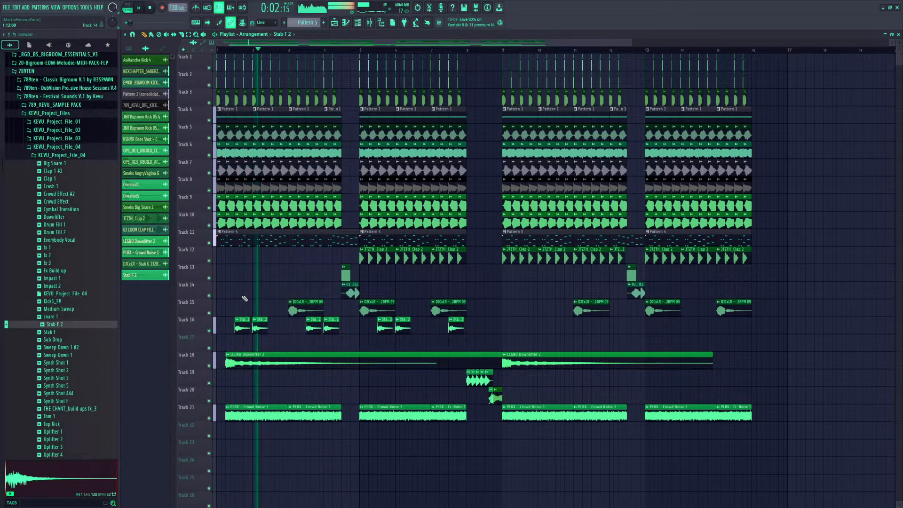
Add a slight fade-in to the Stab F 2 sample and play the start of the drop
{"action": "double_click", "coordinate": [257, 323]}
{"action": "key", "text": "space"}
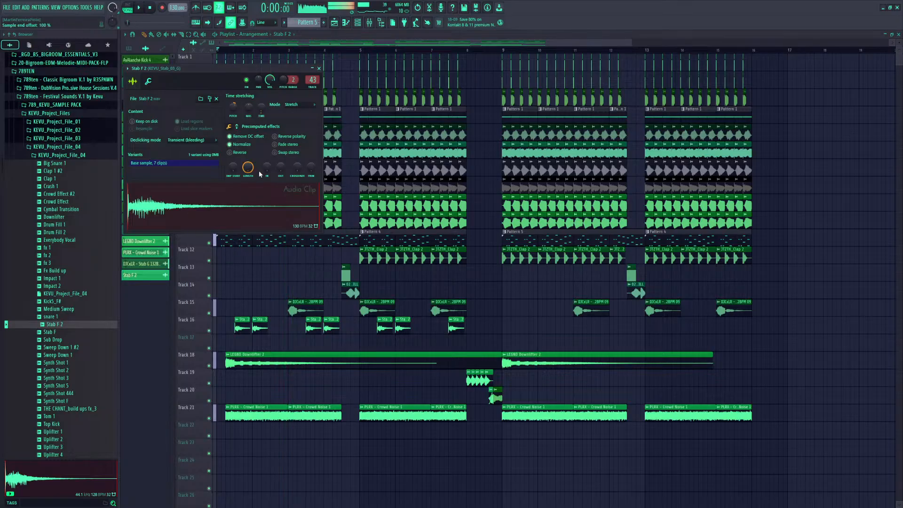
{"action": "key", "text": "space"}
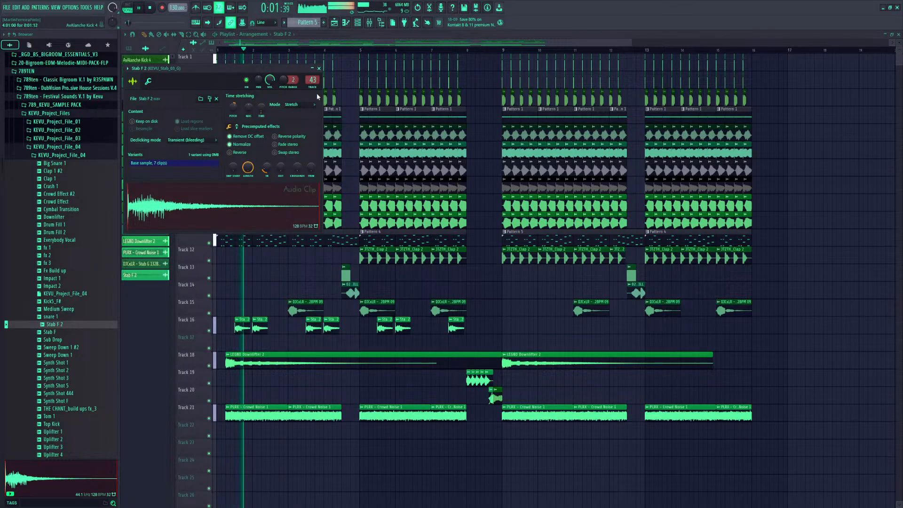
{"action": "left_click", "coordinate": [319, 68]}
{"action": "key", "text": "space"}
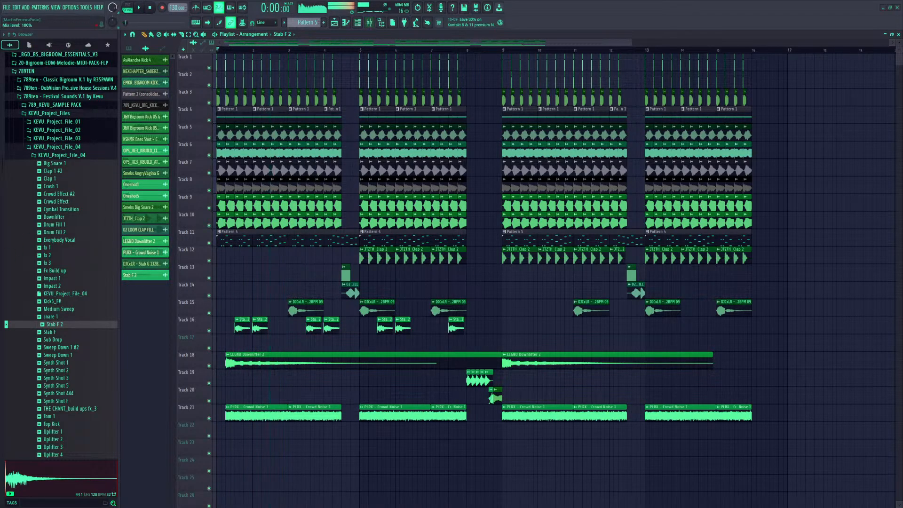
Listen to the drop with the Track 16 stabs and collapse the KEVU project file folders in the browser
{"action": "key", "text": "space"}
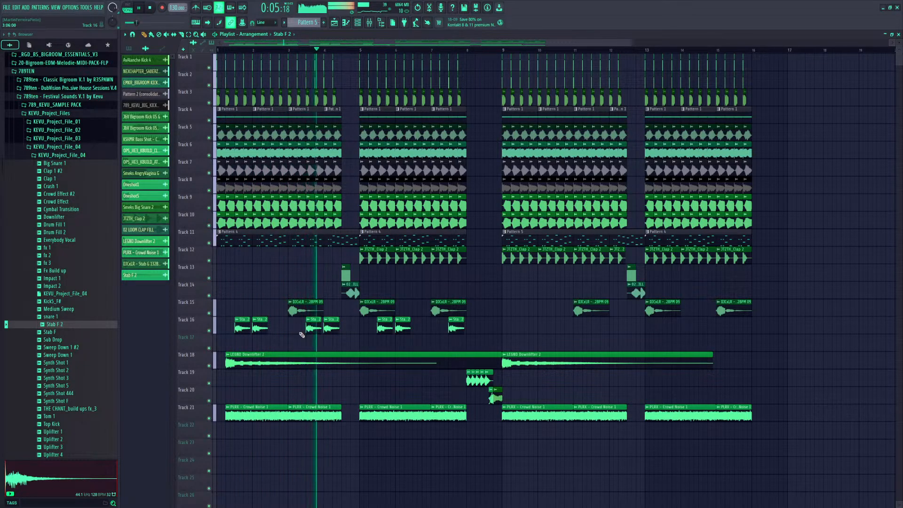
{"action": "scroll", "coordinate": [359, 51], "scroll_direction": "up", "scroll_amount": 5}
{"action": "left_click_drag", "start_coordinate": [358, 51], "coordinate": [205, 76]}
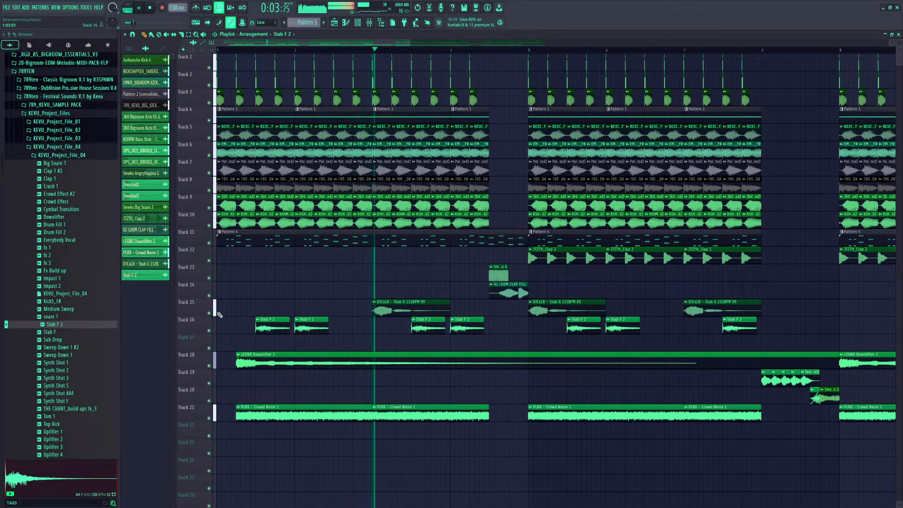
{"action": "left_click", "coordinate": [71, 156]}
{"action": "key", "text": "space"}
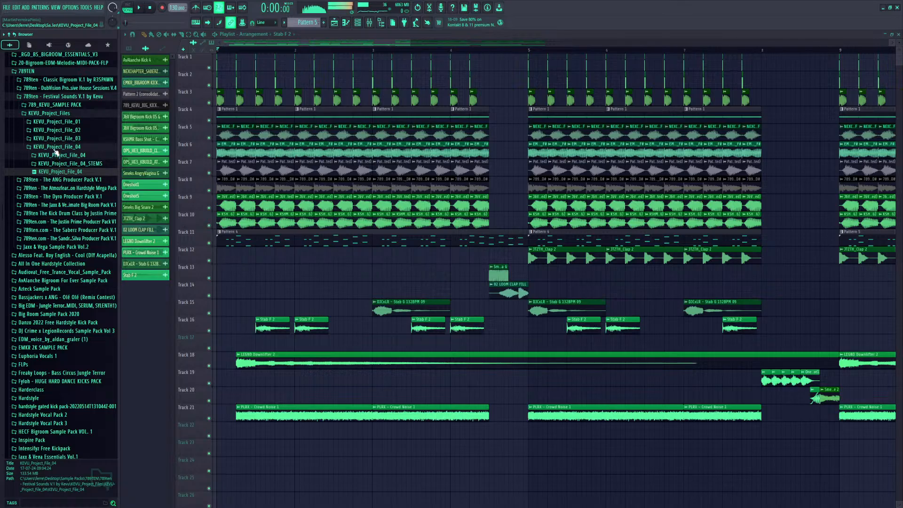
{"action": "left_click", "coordinate": [55, 149]}
{"action": "left_click", "coordinate": [49, 113]}
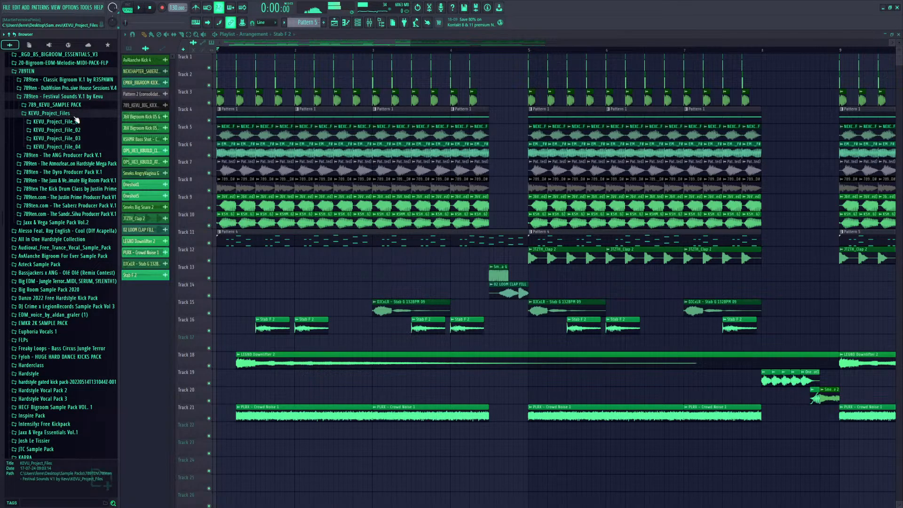
Add a Spire-1.5 channel, load the POIZZONED SCREECH preset into it and close the plugin window
{"action": "left_click", "coordinate": [357, 22]}
{"action": "left_click", "coordinate": [558, 318]}
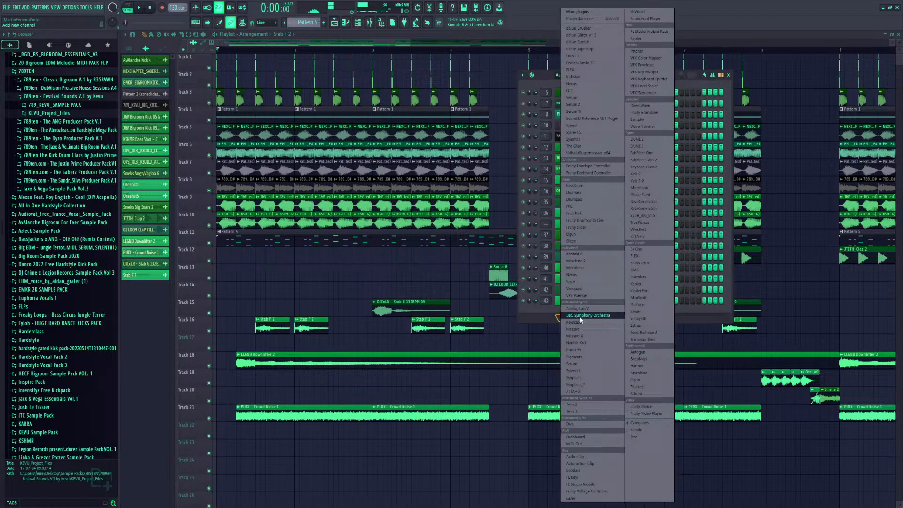
{"action": "left_click", "coordinate": [573, 132]}
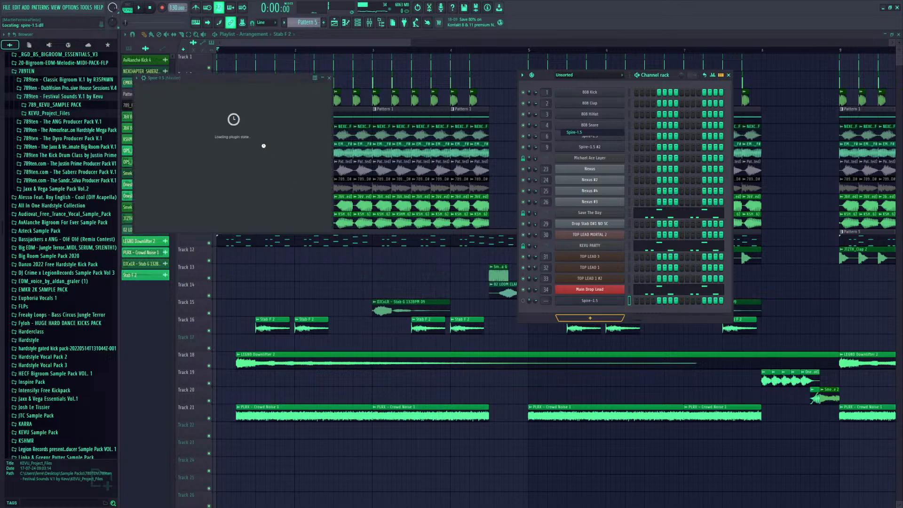
{"action": "left_click", "coordinate": [217, 96]}
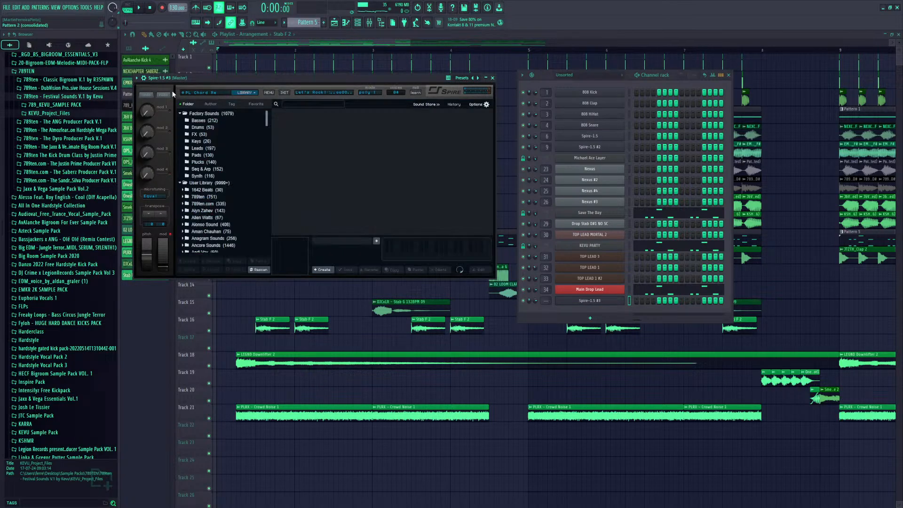
{"action": "left_click", "coordinate": [136, 78]}
{"action": "mouse_move", "coordinate": [207, 99]}
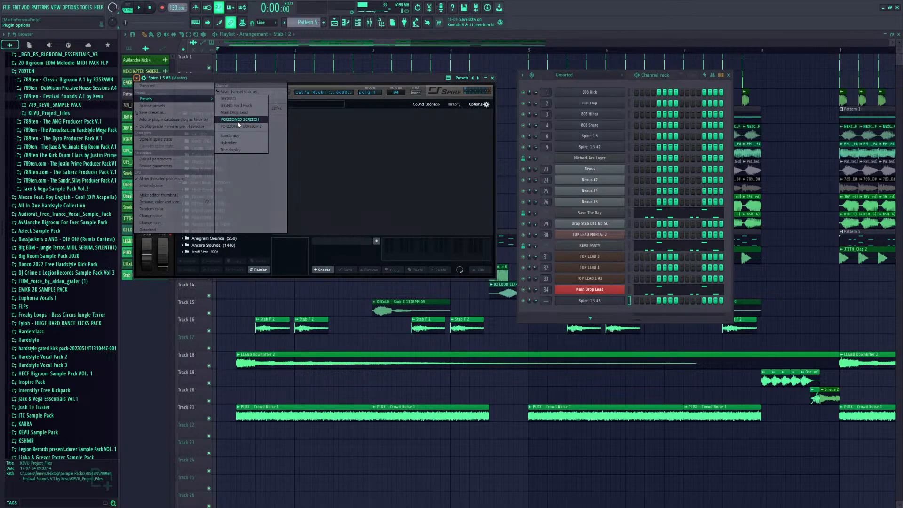
{"action": "left_click", "coordinate": [238, 120]}
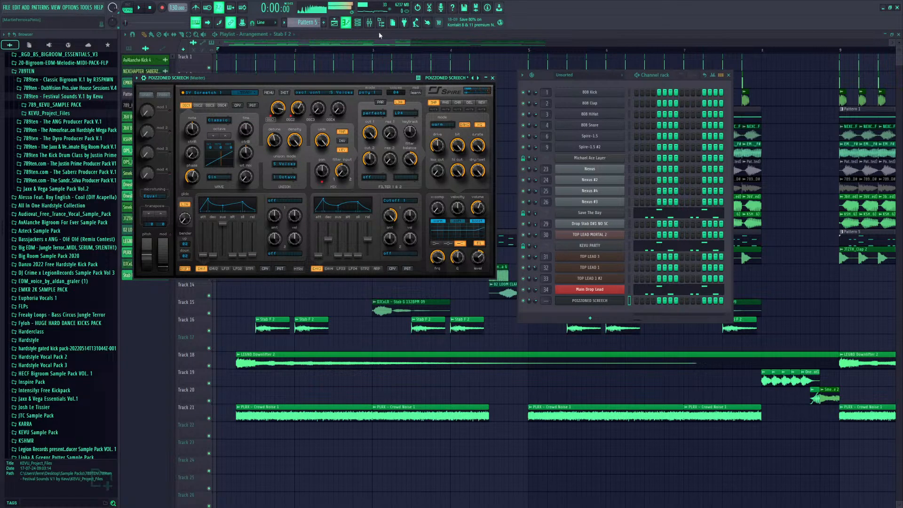
{"action": "left_click", "coordinate": [492, 78]}
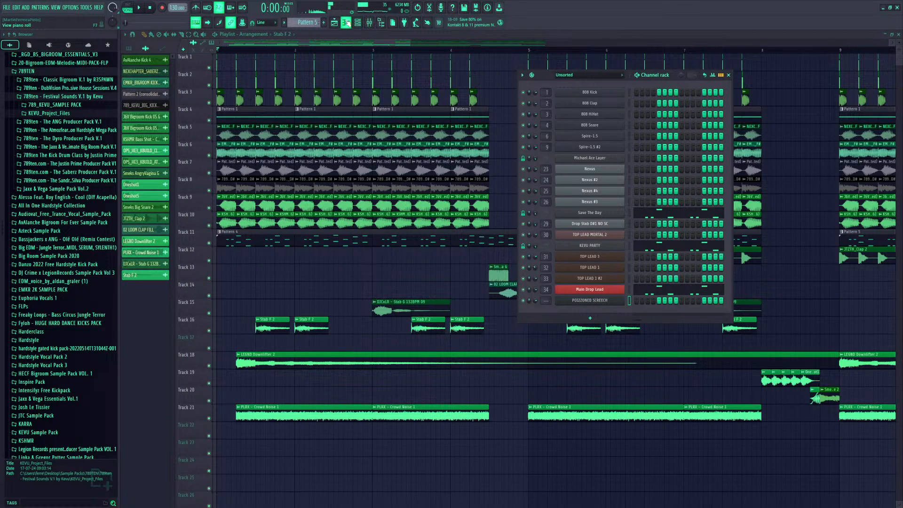
Create Pattern 6, place a short G5 note at 1:03 for POIZZONED SCREECH and return to the playlist with the channel rack open
{"action": "left_click", "coordinate": [347, 22]}
{"action": "left_click", "coordinate": [324, 23]}
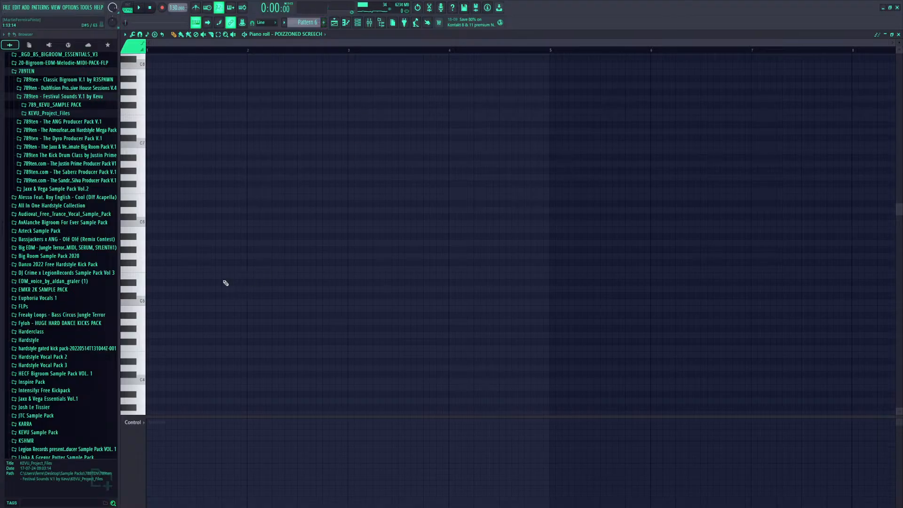
{"action": "left_click", "coordinate": [151, 275]}
{"action": "right_click", "coordinate": [150, 277]}
{"action": "left_click", "coordinate": [168, 282]}
{"action": "right_click", "coordinate": [168, 282]}
{"action": "left_click", "coordinate": [161, 257]}
{"action": "left_click", "coordinate": [162, 257]}
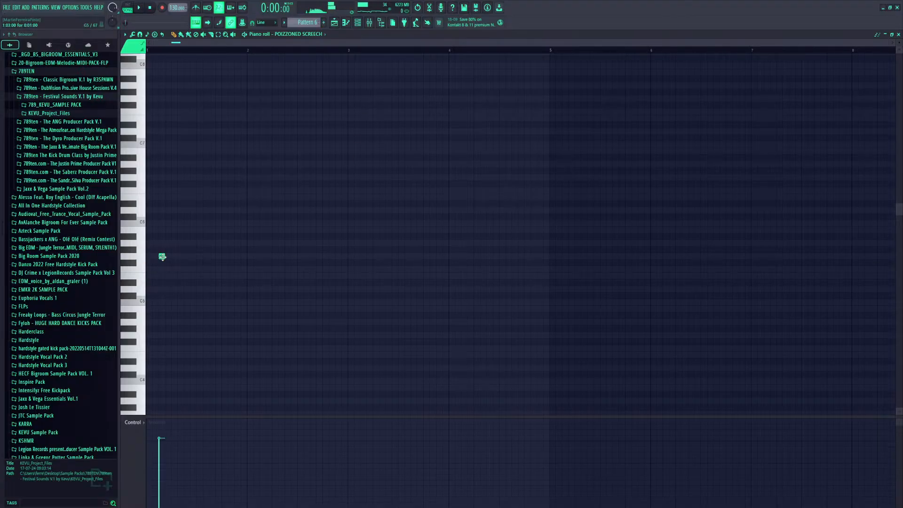
{"action": "left_click", "coordinate": [162, 328]}
{"action": "left_click", "coordinate": [345, 22]}
{"action": "left_click", "coordinate": [358, 23]}
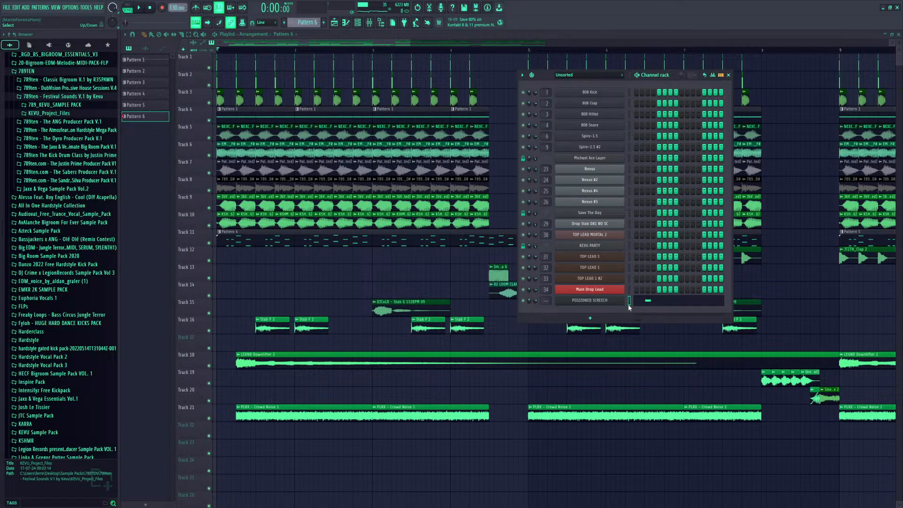
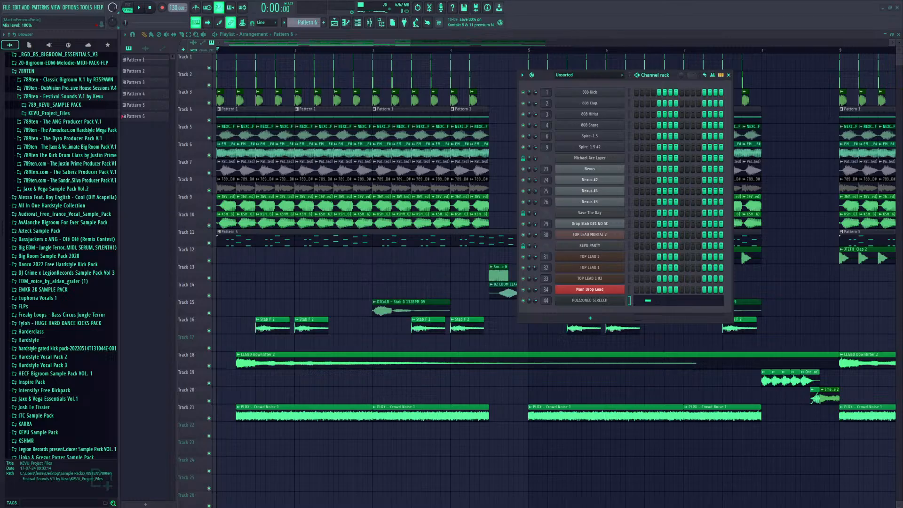
Link the screech effect's mix level to Fruity Peak Controller - Peak+LFO with the inverted 1-Input mapping formula
{"action": "left_click", "coordinate": [102, 331]}
{"action": "left_click", "coordinate": [423, 246]}
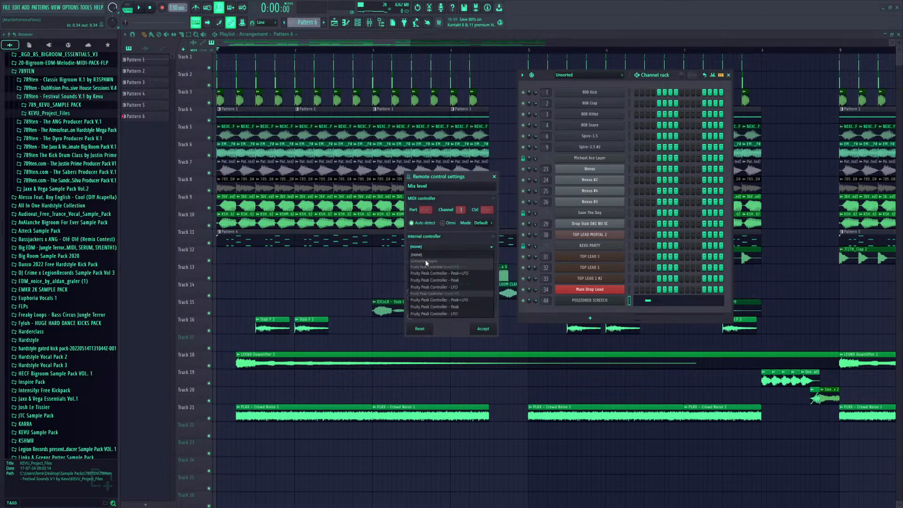
{"action": "left_click", "coordinate": [449, 300]}
{"action": "left_click", "coordinate": [491, 282]}
{"action": "left_click", "coordinate": [501, 290]}
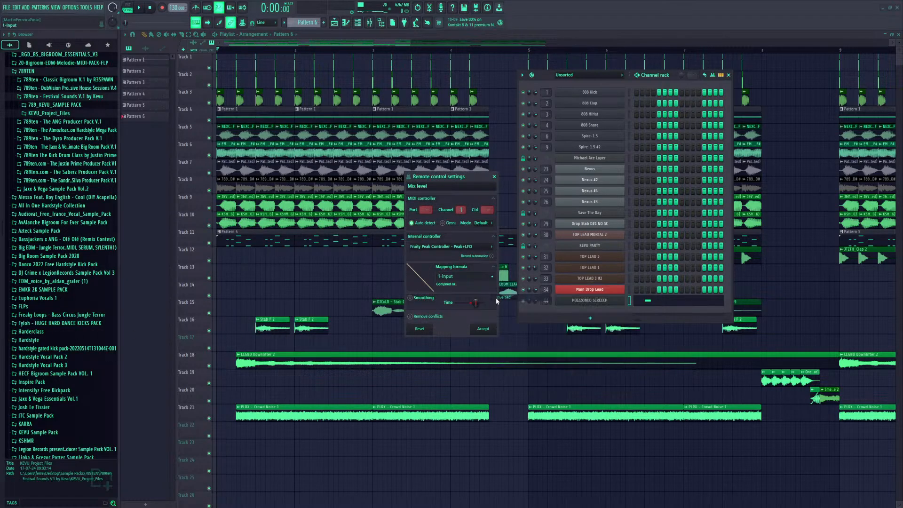
{"action": "left_click", "coordinate": [483, 328]}
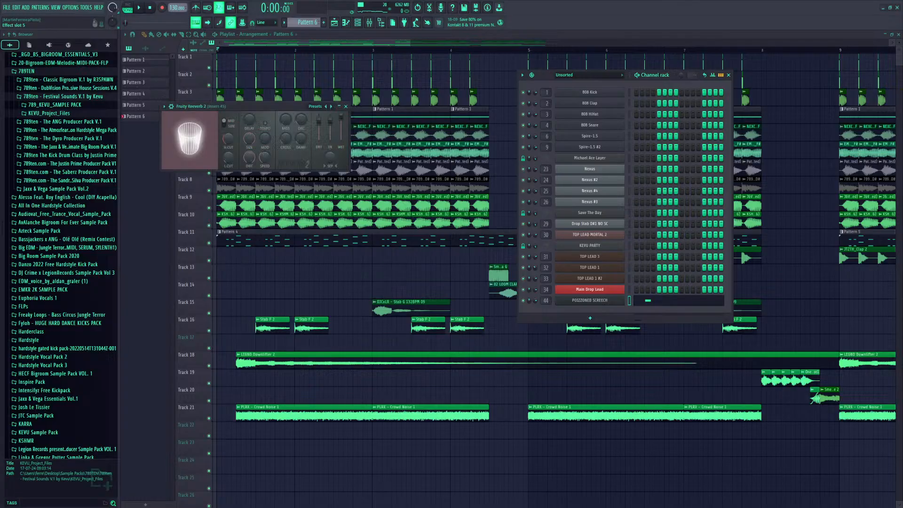
Link Fruity Reeverb 2's wet level to Fruity Peak Controller - Peak+LFO, choose a mapping formula for it and close the reverb
{"action": "right_click", "coordinate": [337, 130]}
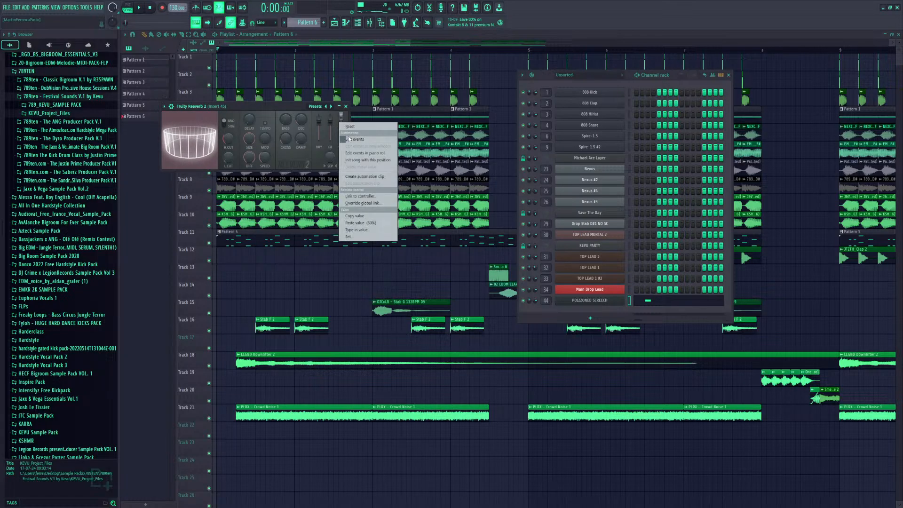
{"action": "left_click", "coordinate": [364, 196]}
{"action": "left_click", "coordinate": [451, 247]}
{"action": "left_click", "coordinate": [451, 299]}
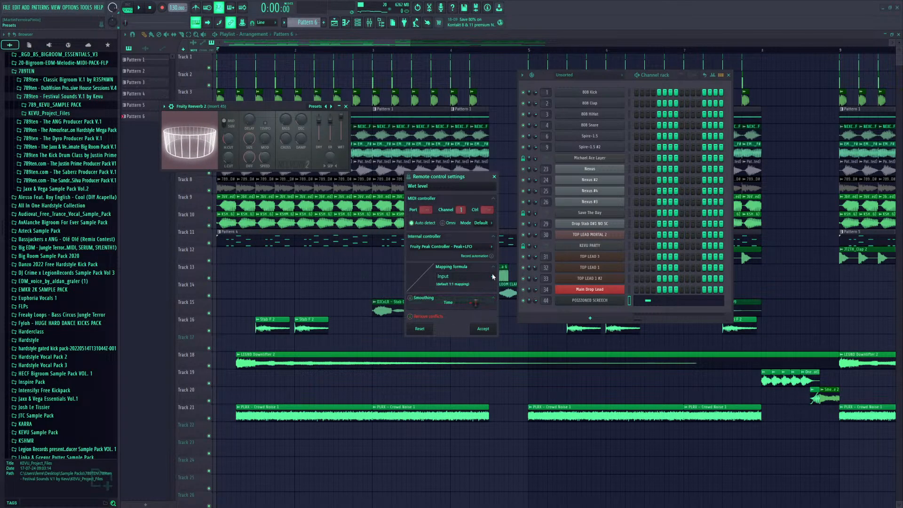
{"action": "left_click", "coordinate": [492, 276]}
{"action": "left_click", "coordinate": [495, 309]}
{"action": "left_click", "coordinate": [483, 329]}
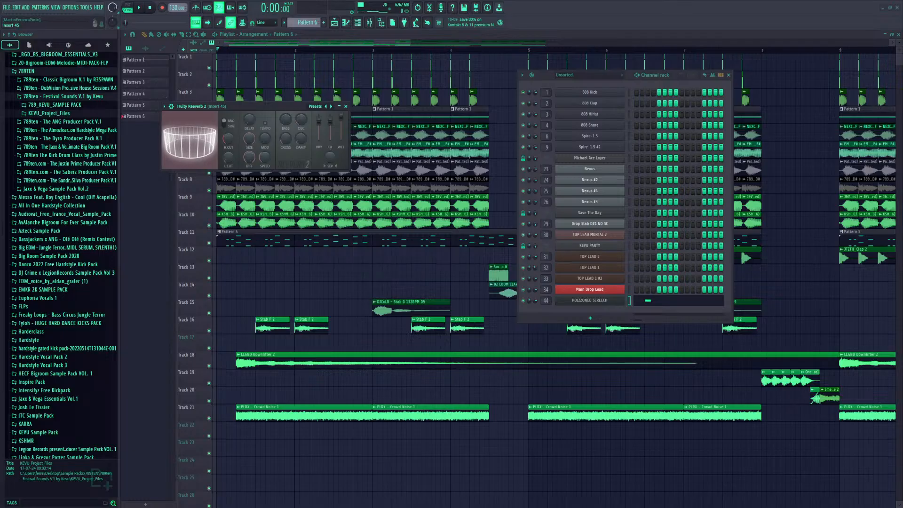
{"action": "left_click", "coordinate": [346, 107]}
Close the channel rack, place a Pattern 6 clip on Track 14 at 2:13 in the playlist and play the drop
{"action": "left_click", "coordinate": [721, 76]}
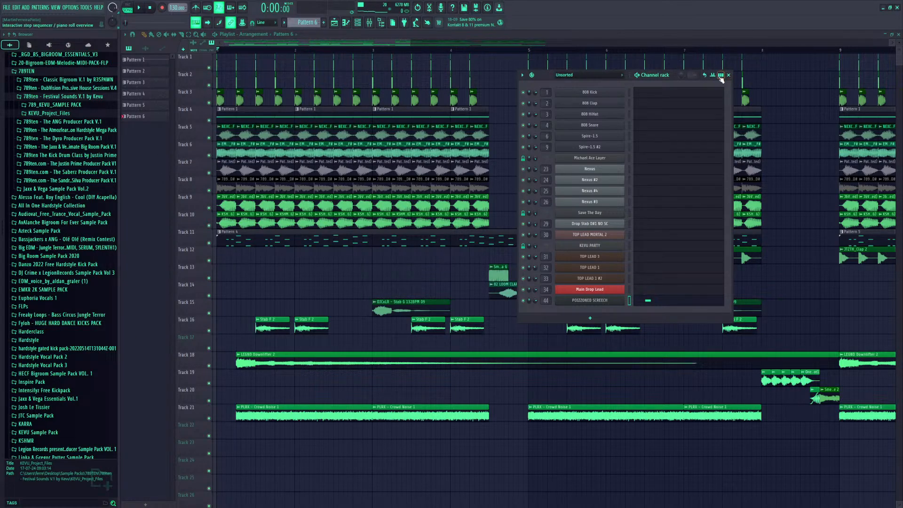
{"action": "key", "text": "Escape"}
{"action": "key", "text": "Escape"}
{"action": "left_click", "coordinate": [334, 23]}
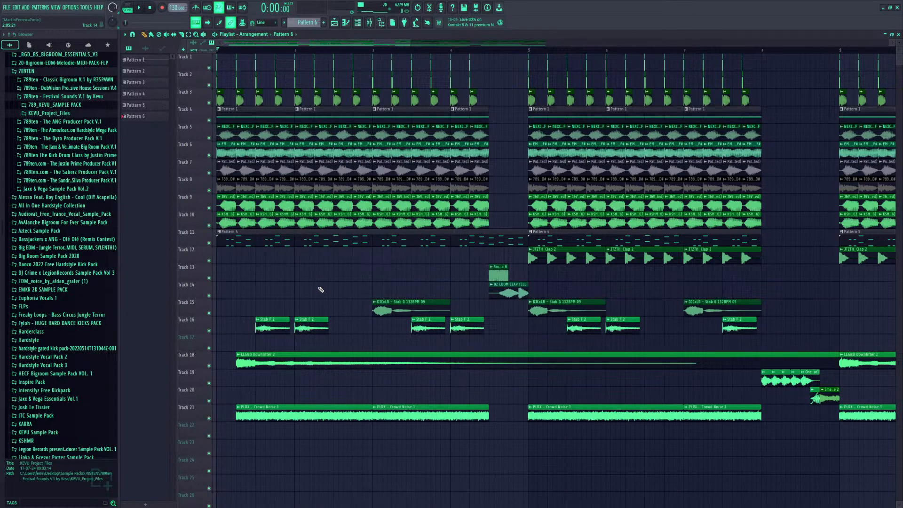
{"action": "scroll", "coordinate": [321, 290], "scroll_direction": "down", "scroll_amount": 5}
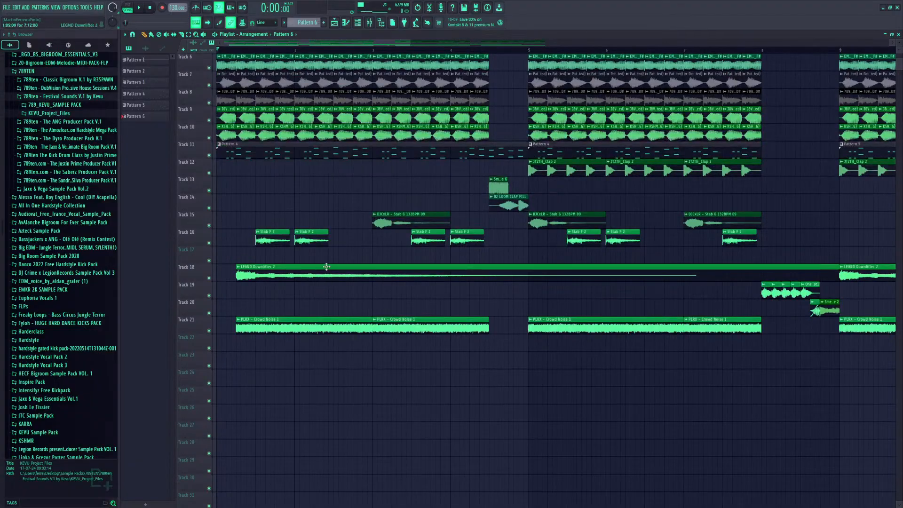
{"action": "left_click_drag", "start_coordinate": [321, 200], "coordinate": [361, 190]}
{"action": "key", "text": "space"}
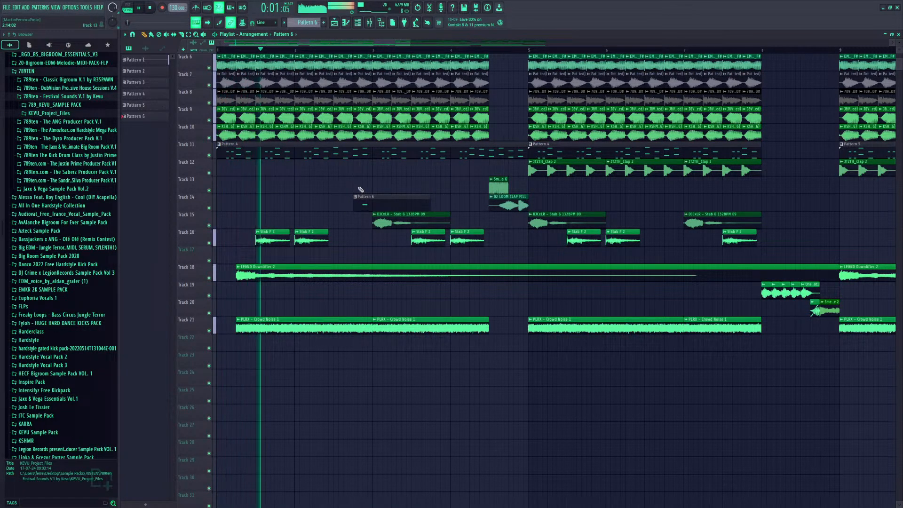
Raise the POIZZONED SCREECH note in Pattern 6 by one octave and replay the drop from the playlist
{"action": "double_click", "coordinate": [389, 210]}
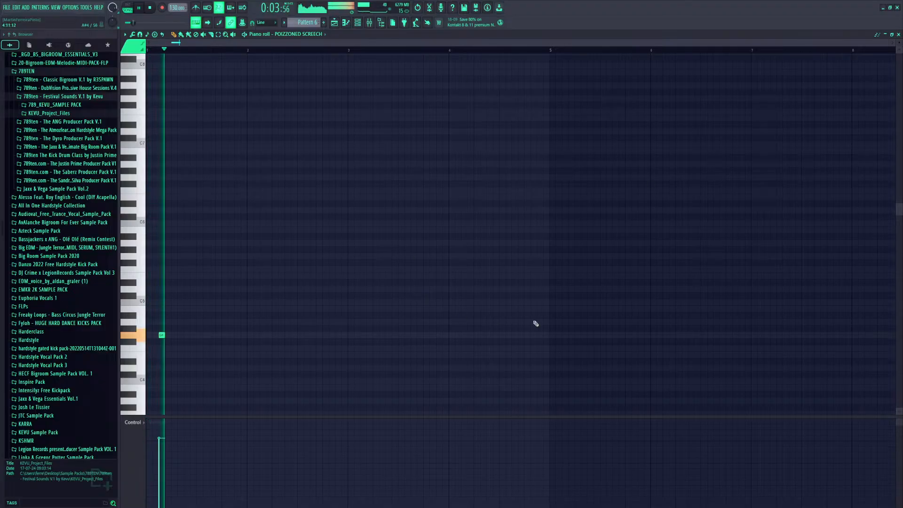
{"action": "key", "text": "space"}
{"action": "left_click", "coordinate": [127, 8]}
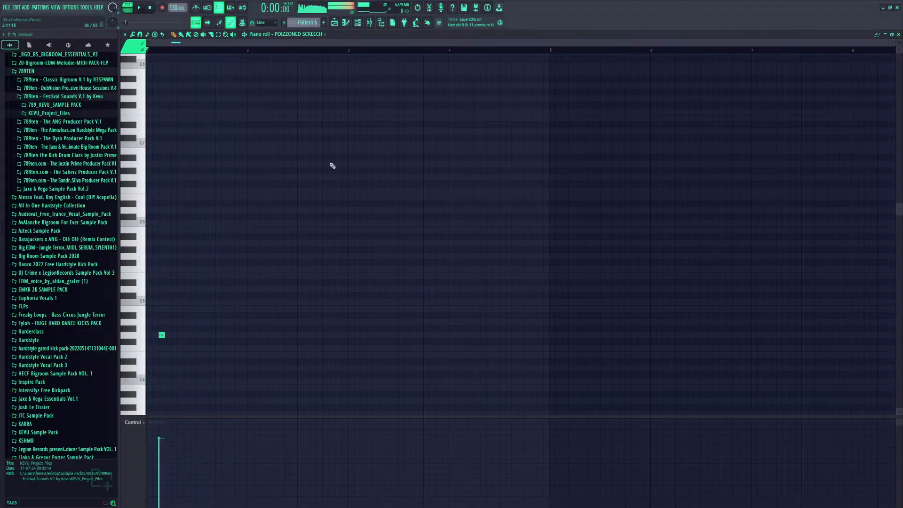
{"action": "key", "text": "space"}
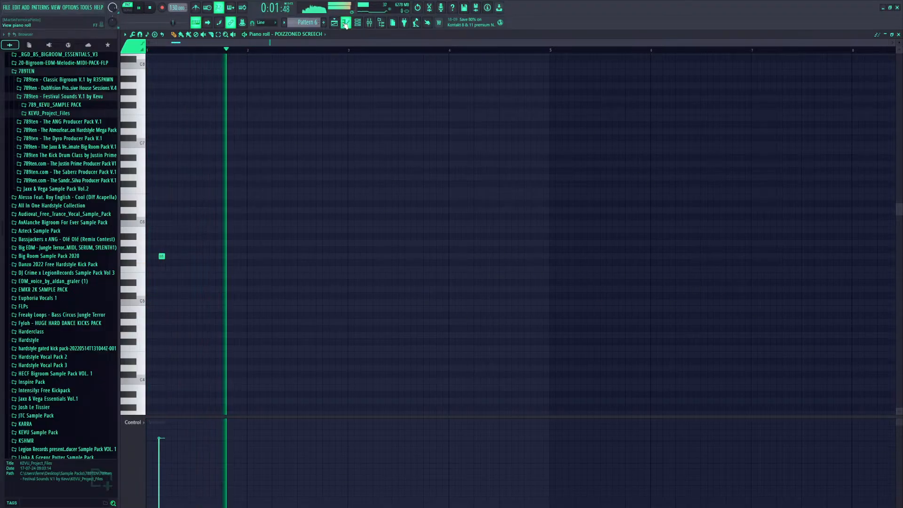
{"action": "key", "text": "space"}
{"action": "key", "text": "F5"}
{"action": "key", "text": "space"}
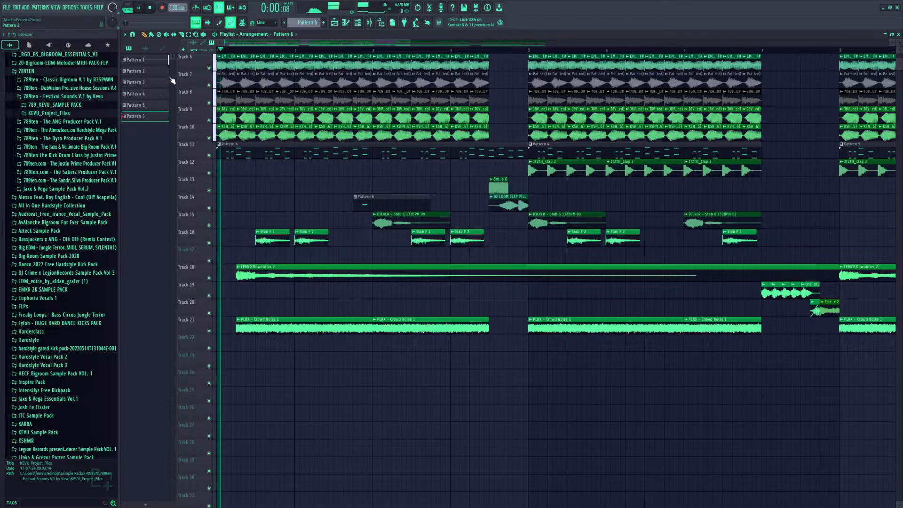
Lengthen the POIZZONED SCREECH note in Pattern 6 and return to the playlist
{"action": "key", "text": "F7"}
{"action": "key", "text": "F7"}
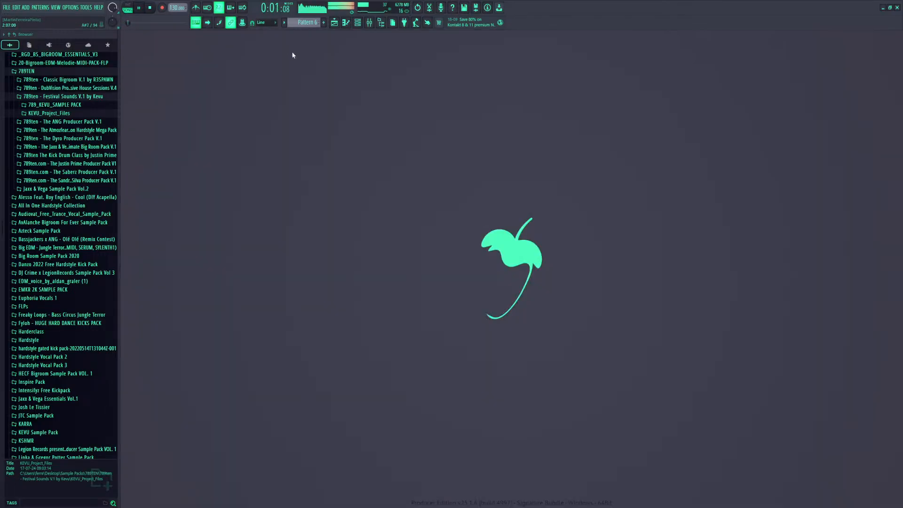
{"action": "left_click", "coordinate": [338, 22]}
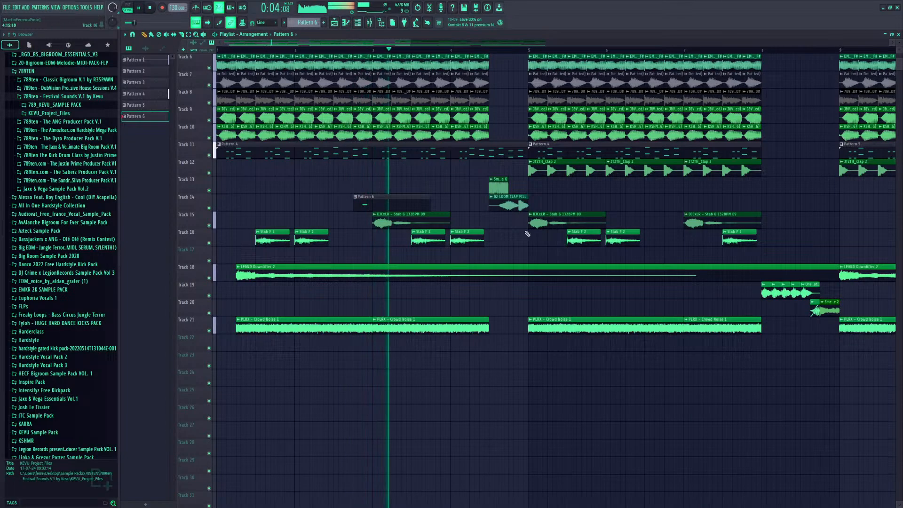
{"action": "double_click", "coordinate": [360, 203]}
{"action": "left_click", "coordinate": [336, 23]}
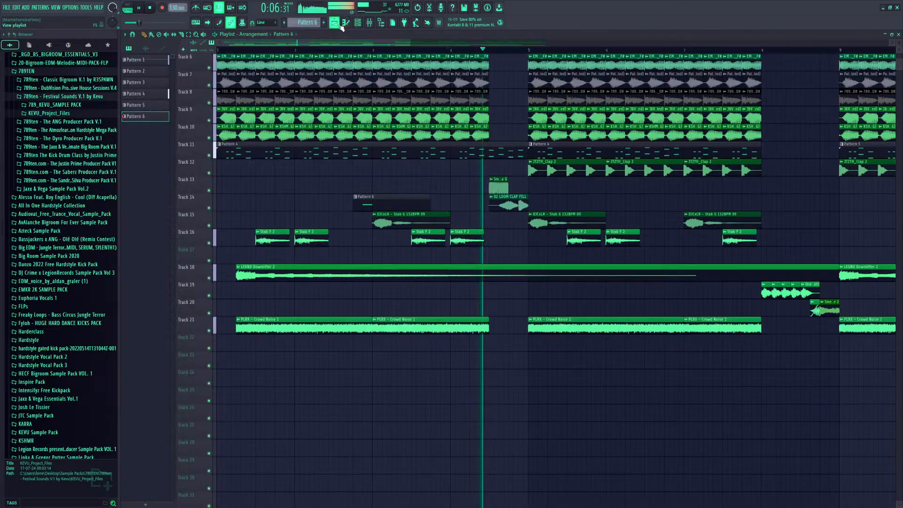
Restart playback from the beginning and move the Pattern 6 clip from Track 14 to Track 17
{"action": "left_click_drag", "start_coordinate": [446, 50], "coordinate": [340, 51]}
{"action": "key", "text": "space"}
{"action": "key", "text": "space"}
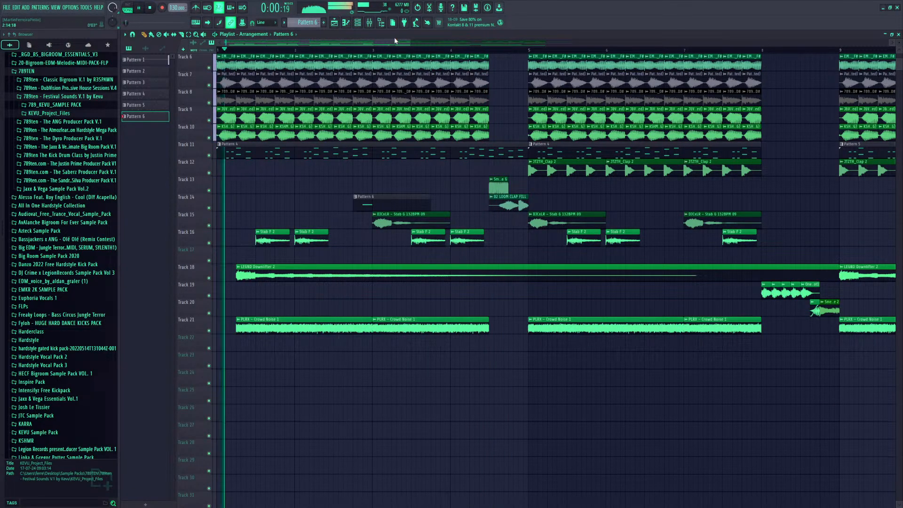
{"action": "left_click_drag", "start_coordinate": [409, 43], "coordinate": [812, 45]}
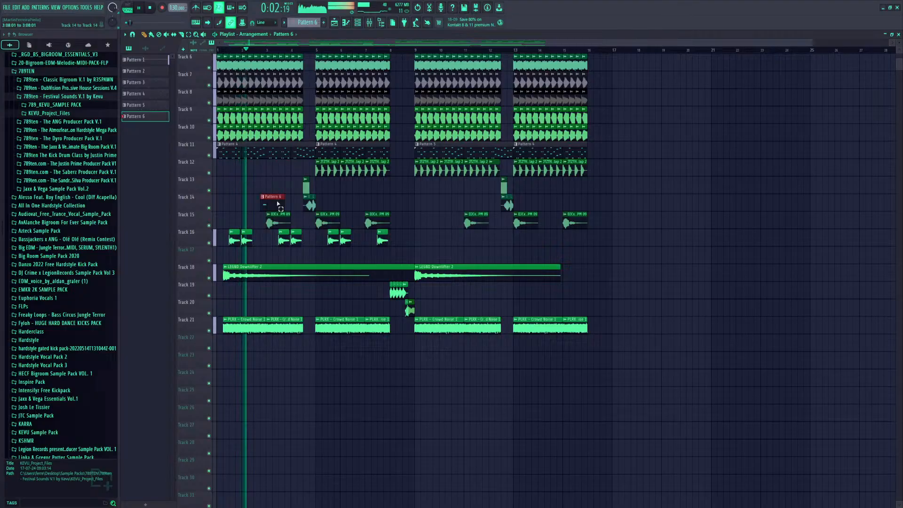
{"action": "left_click_drag", "start_coordinate": [272, 197], "coordinate": [272, 250]}
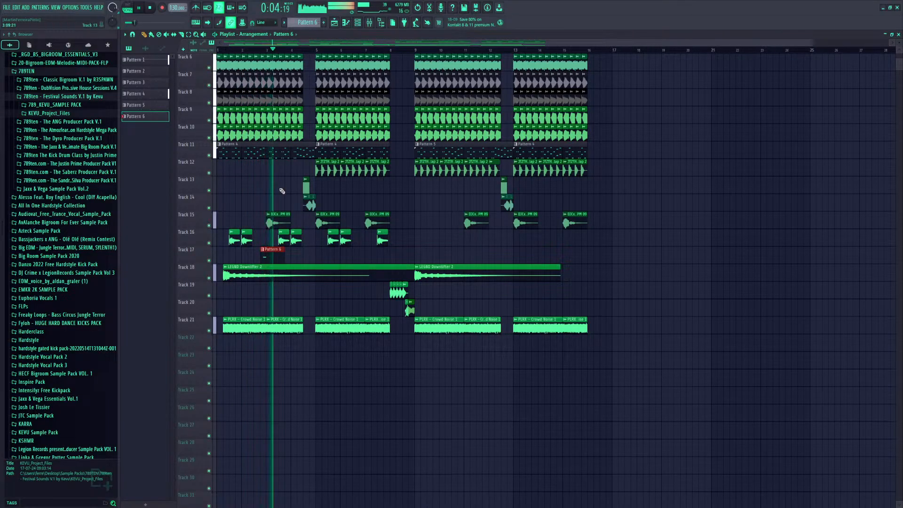
Shorten the POIZZONED SCREECH note slightly using 1/4 step snap, then restore the snap to Line
{"action": "key", "text": "F7"}
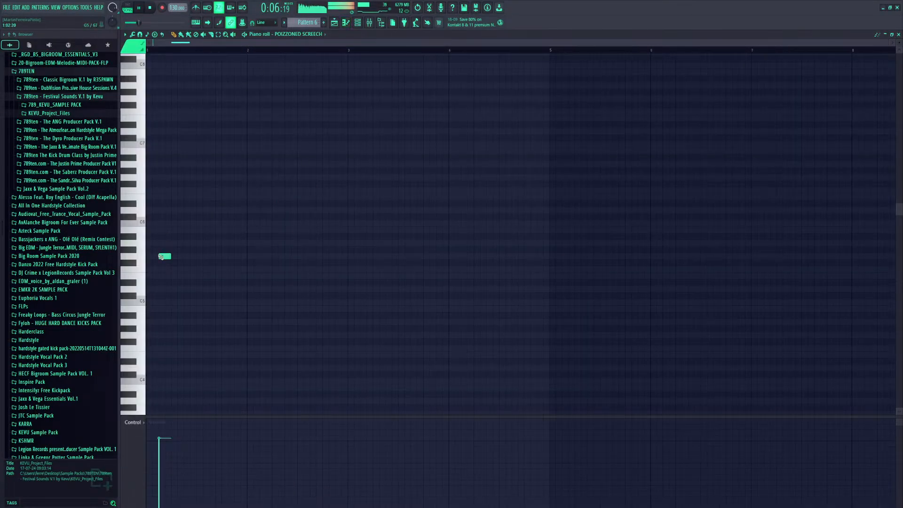
{"action": "key", "text": "space"}
{"action": "left_click", "coordinate": [266, 22]}
{"action": "left_click", "coordinate": [267, 60]}
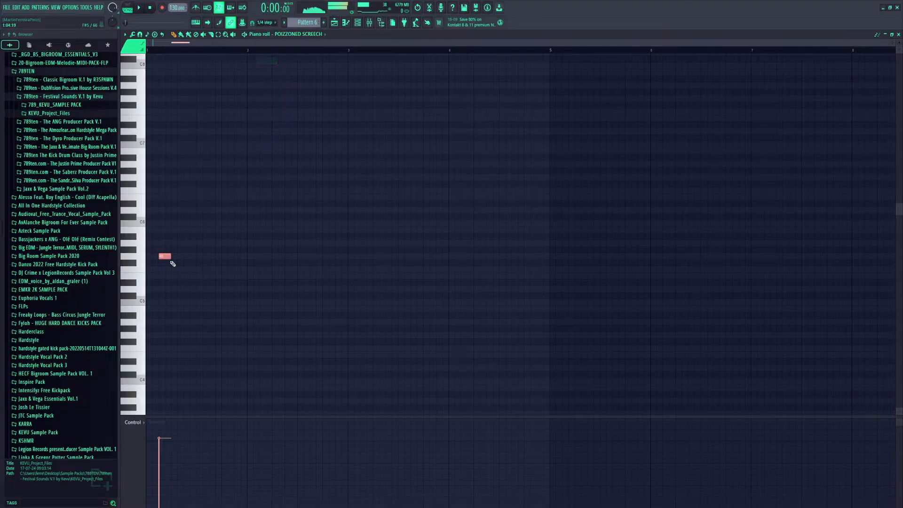
{"action": "left_click", "coordinate": [265, 22]}
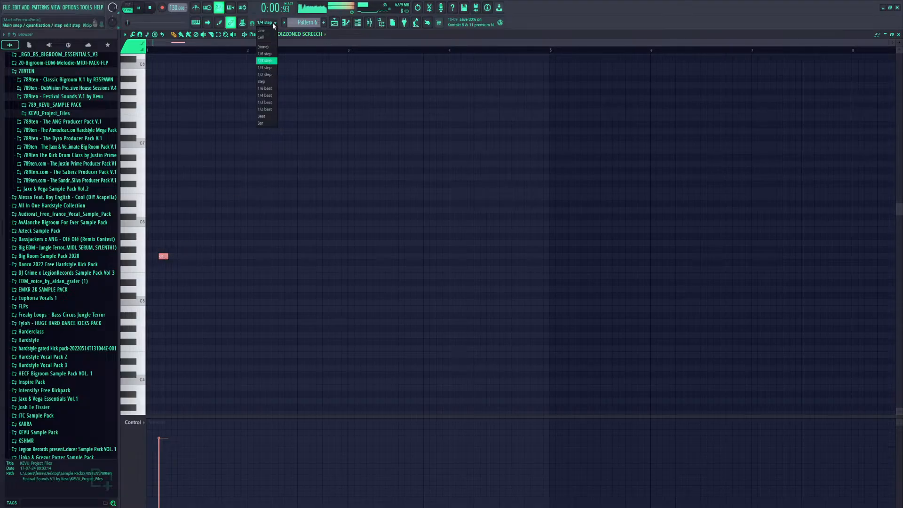
{"action": "left_click", "coordinate": [266, 34]}
Place two more Pattern 6 clips on Track 17 of the playlist, at 6:13 and 11:13
{"action": "left_click", "coordinate": [334, 22]}
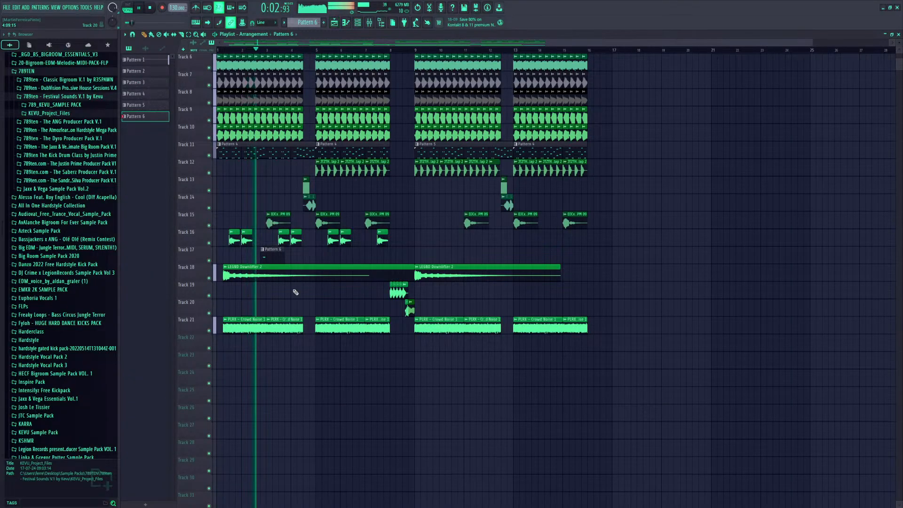
{"action": "left_click", "coordinate": [373, 258]}
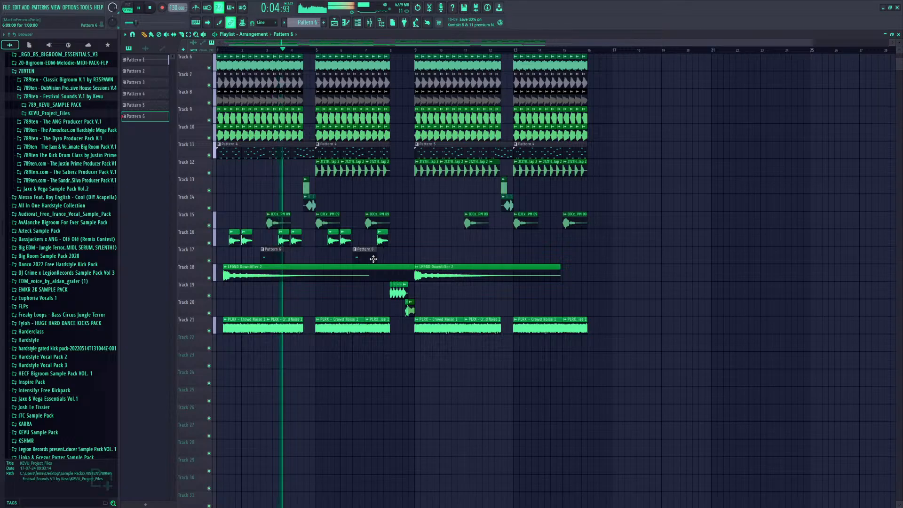
{"action": "left_click", "coordinate": [501, 260]}
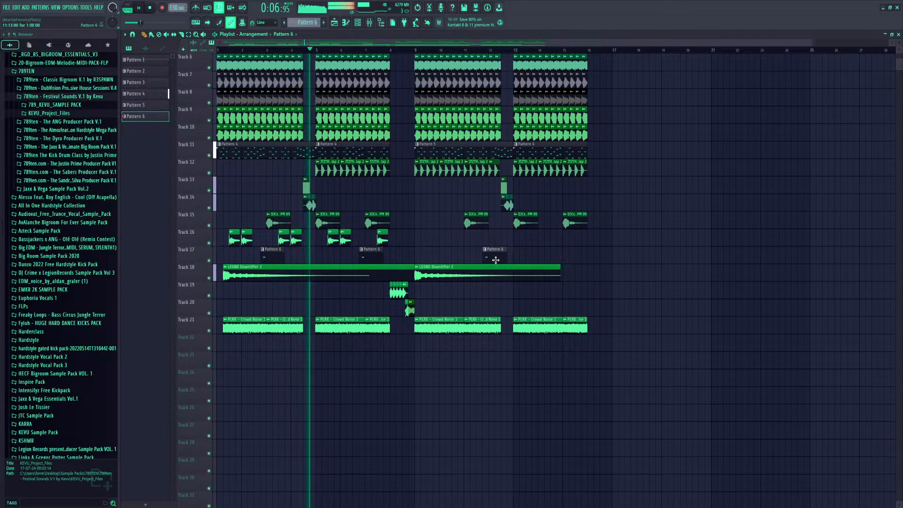
Add a very short screech note at the start of Pattern 6, at the existing note's pitch, and check it in the playlist
{"action": "double_click", "coordinate": [498, 260]}
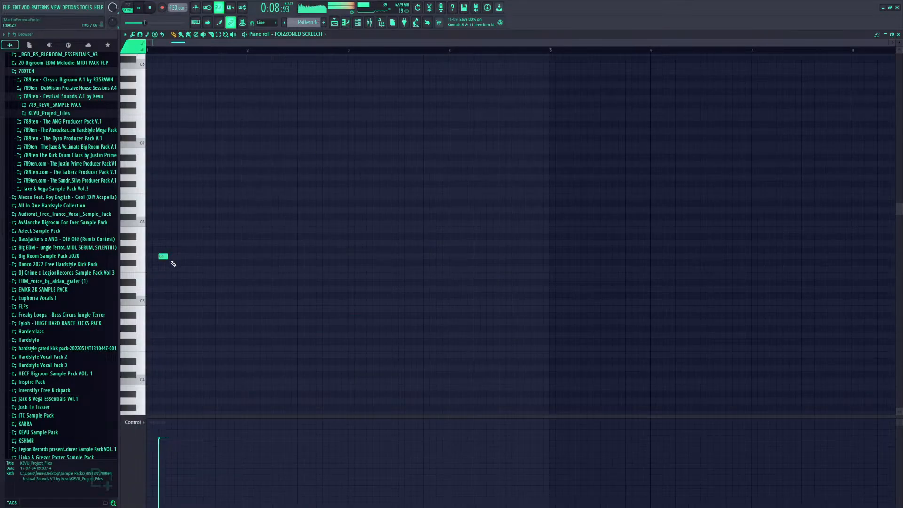
{"action": "left_click", "coordinate": [147, 256]}
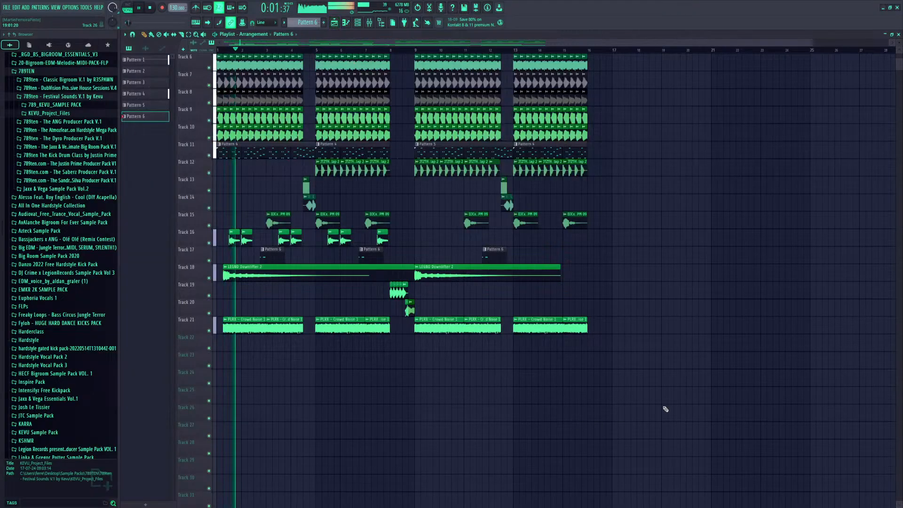
{"action": "key", "text": "F7"}
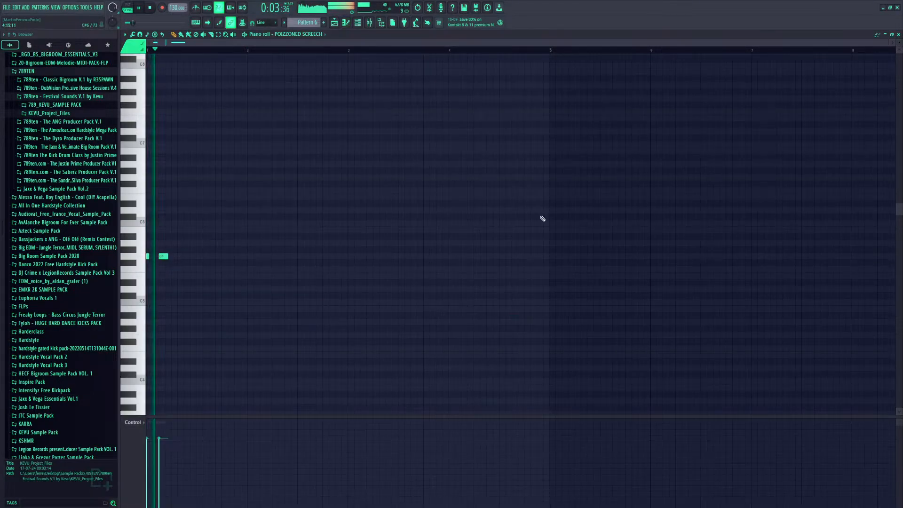
{"action": "left_click", "coordinate": [336, 24]}
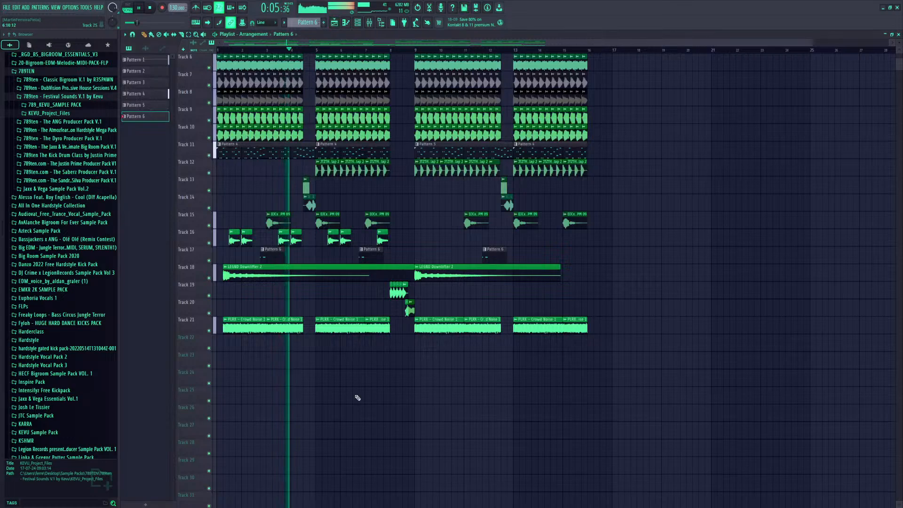
Place Pattern 6 clips on Track 17 at 10:13:00 and 14:13:00 in the second half of the arrangement
{"action": "left_click_drag", "start_coordinate": [494, 256], "coordinate": [568, 272]}
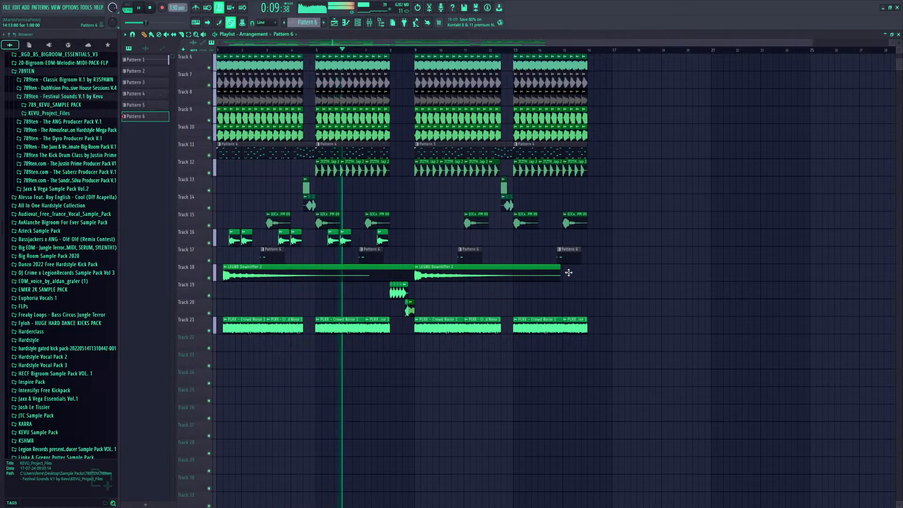
{"action": "left_click", "coordinate": [338, 25]}
{"action": "left_click", "coordinate": [338, 26]}
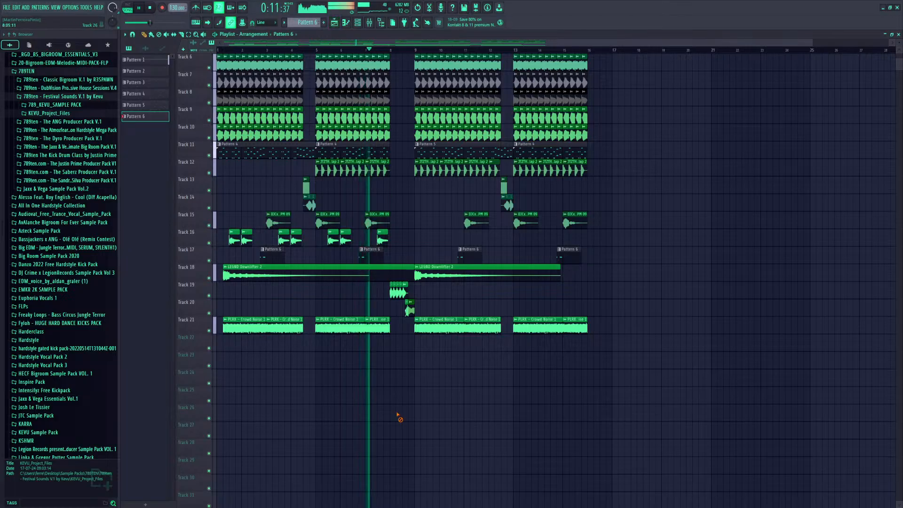
{"action": "scroll", "coordinate": [391, 414], "scroll_direction": "up", "scroll_amount": 3}
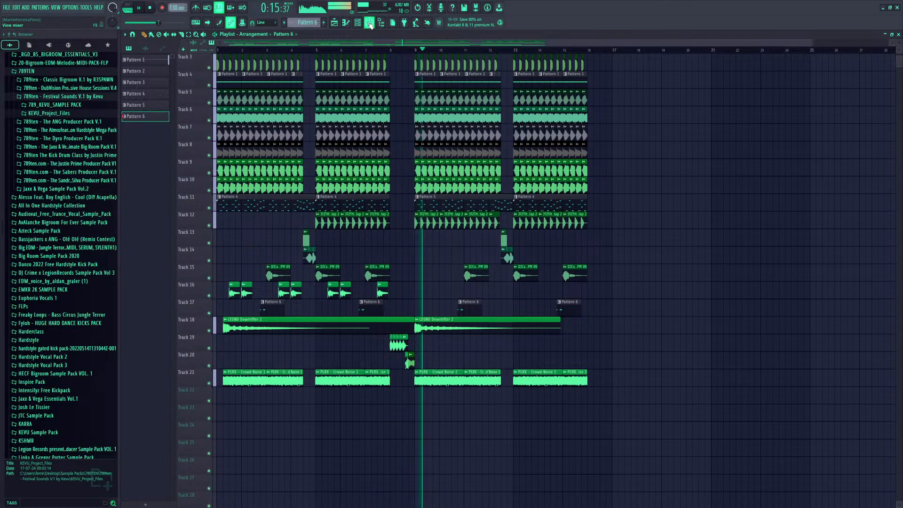
Inspect the channel settings of the Oneshot1 clip on Track 19 while replaying the arrangement from the start
{"action": "double_click", "coordinate": [399, 345]}
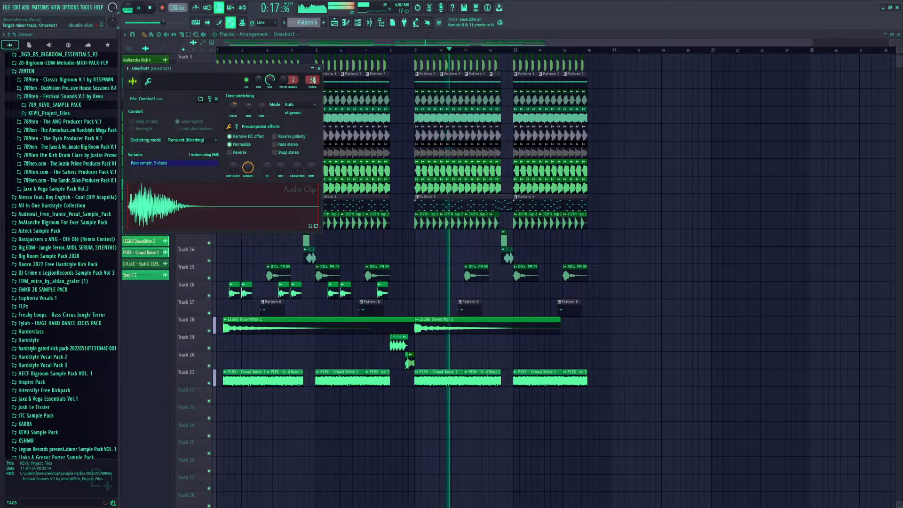
{"action": "key", "text": "space"}
{"action": "key", "text": "space"}
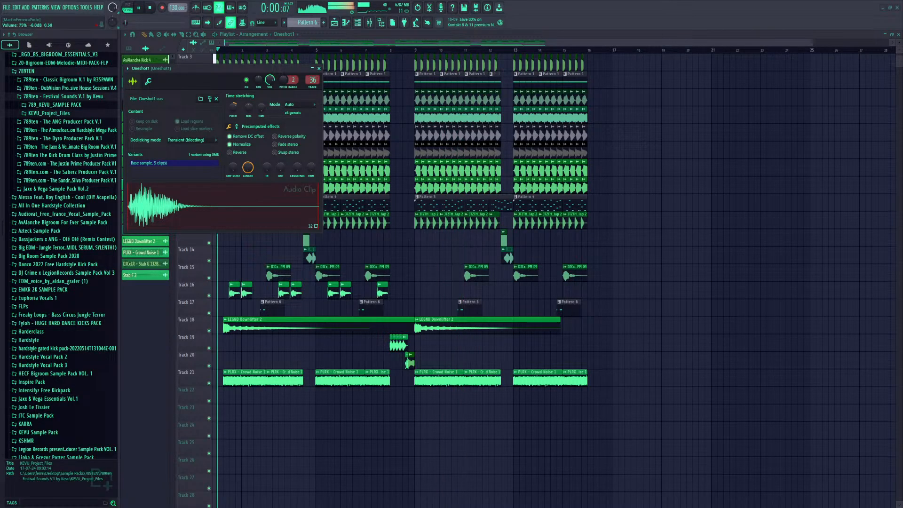
{"action": "left_click", "coordinate": [320, 68]}
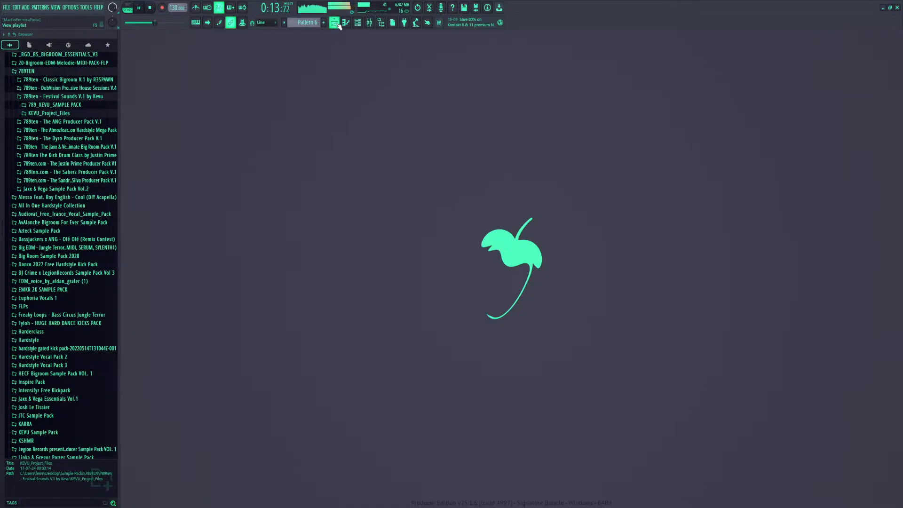
{"action": "left_click", "coordinate": [334, 23]}
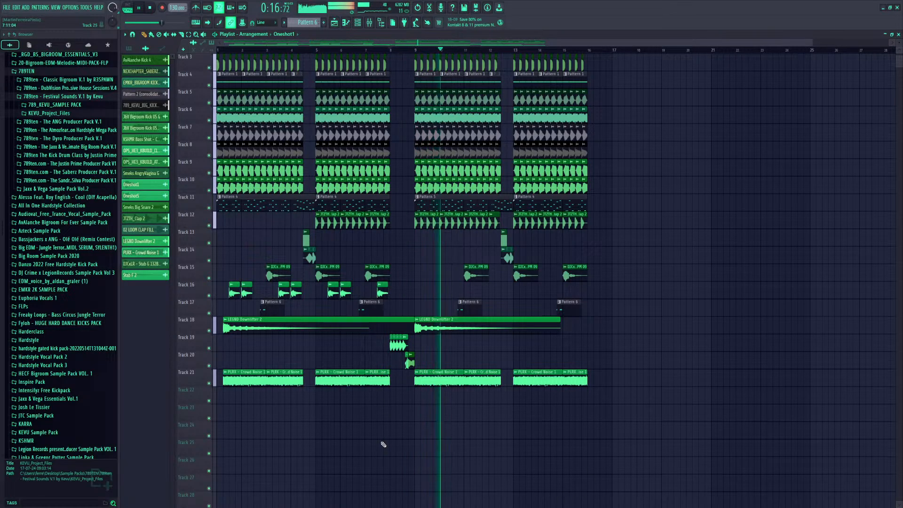
Stop playback and return the playhead to the start of the arrangement
{"action": "scroll", "coordinate": [386, 444], "scroll_direction": "up", "scroll_amount": 2}
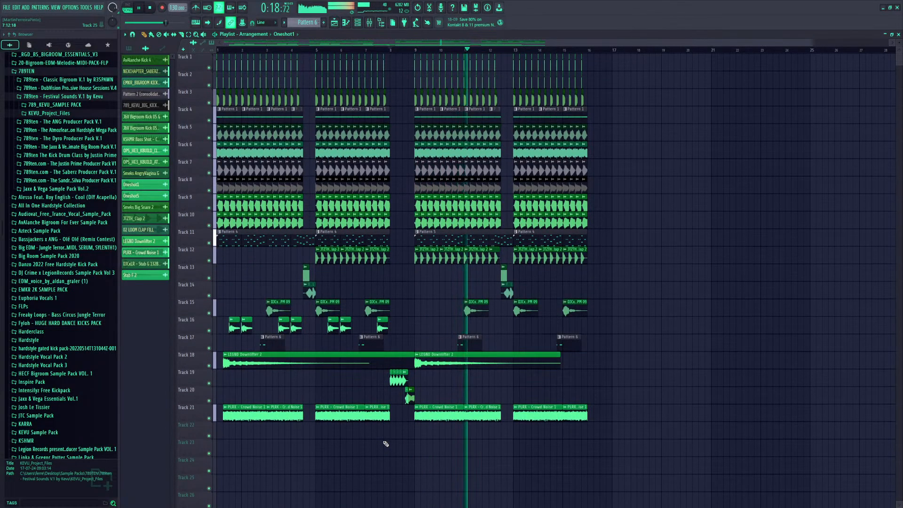
{"action": "key", "text": "space"}
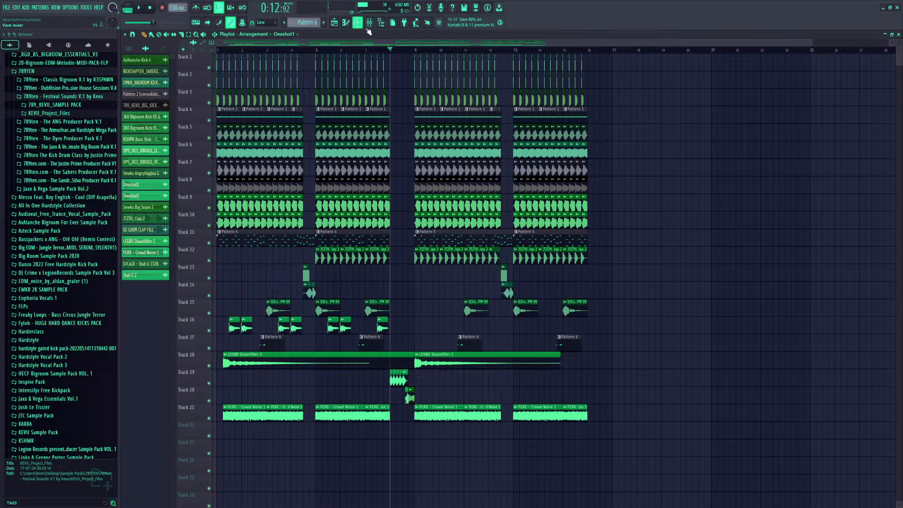
{"action": "left_click_drag", "start_coordinate": [373, 51], "coordinate": [207, 78]}
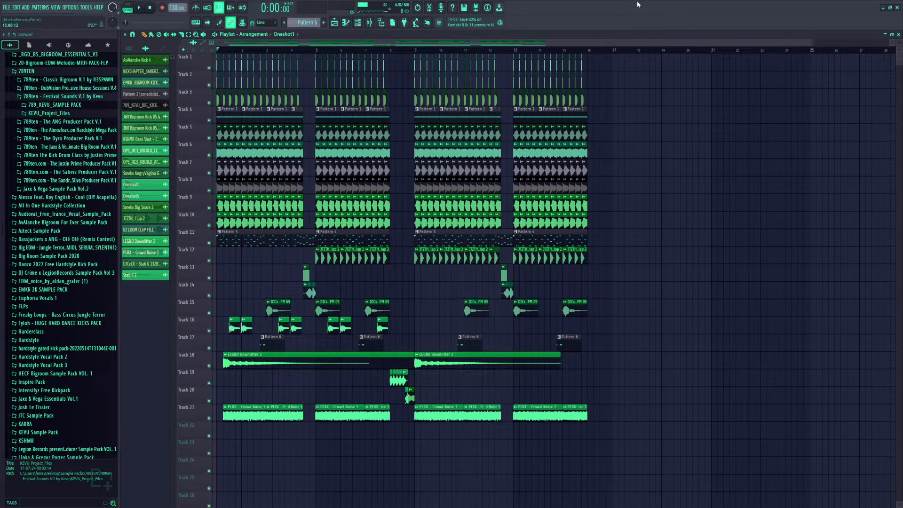
Try shortening the clips on Tracks 4 to 10 just before bar 3 and audition the resulting gap
{"action": "left_click_drag", "start_coordinate": [813, 44], "coordinate": [356, 44]}
{"action": "left_click_drag", "start_coordinate": [427, 222], "coordinate": [422, 111]}
{"action": "left_click", "coordinate": [422, 74], "text": "ctrl"}
{"action": "left_click", "coordinate": [407, 50]}
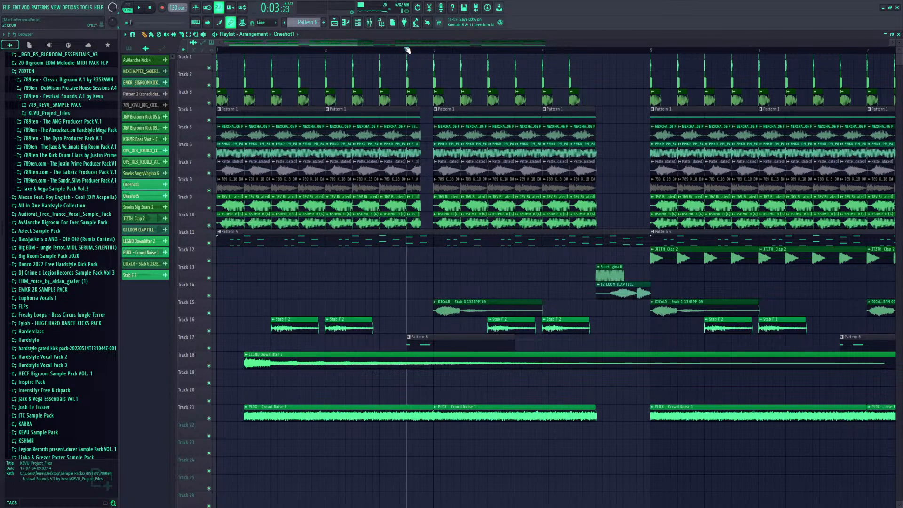
{"action": "key", "text": "space"}
{"action": "key", "text": "space"}
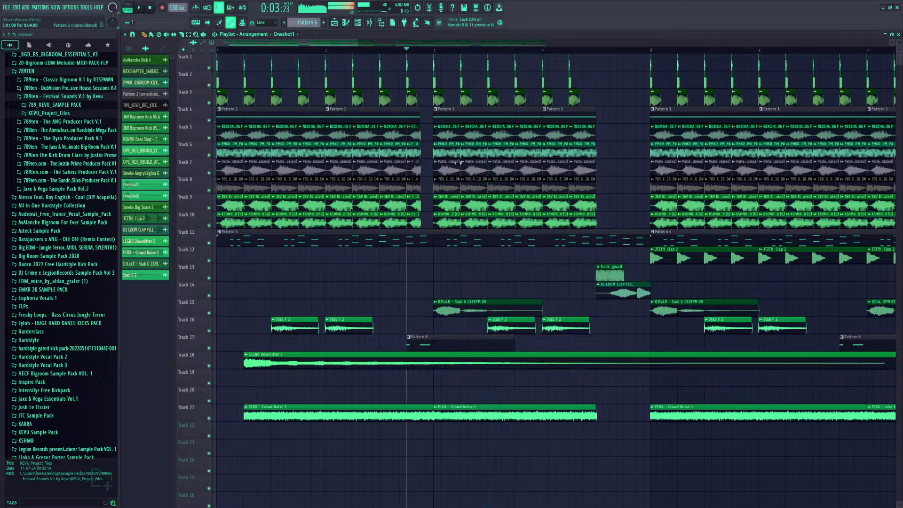
{"action": "left_click", "coordinate": [217, 50]}
{"action": "key", "text": "space"}
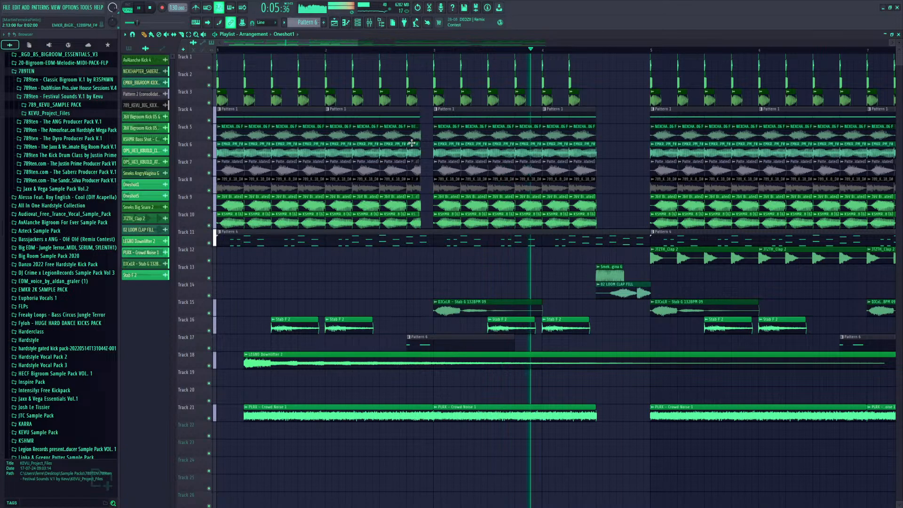
{"action": "key", "text": "space"}
Extend the shortened clips on Tracks 4 to 10 back to the start of bar 3 and replay
{"action": "left_click_drag", "start_coordinate": [414, 116], "coordinate": [431, 111]}
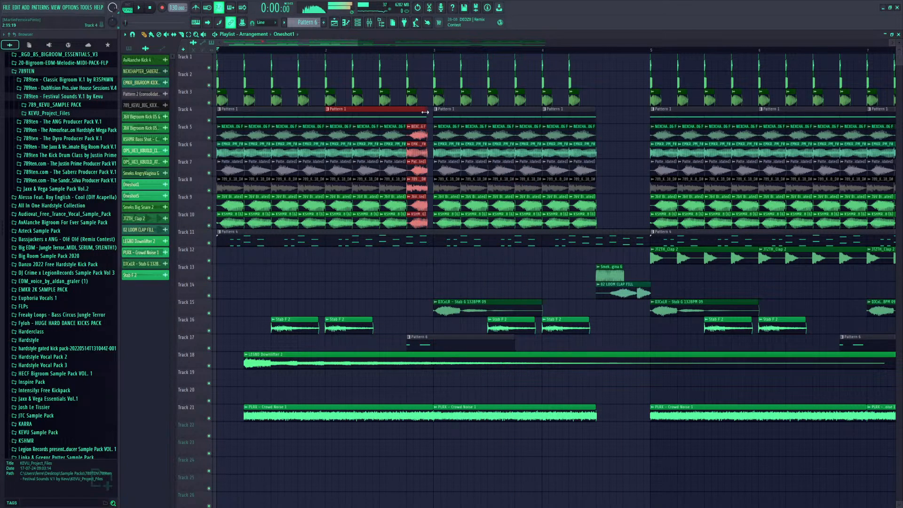
{"action": "key", "text": "space"}
{"action": "left_click", "coordinate": [411, 71], "text": "ctrl"}
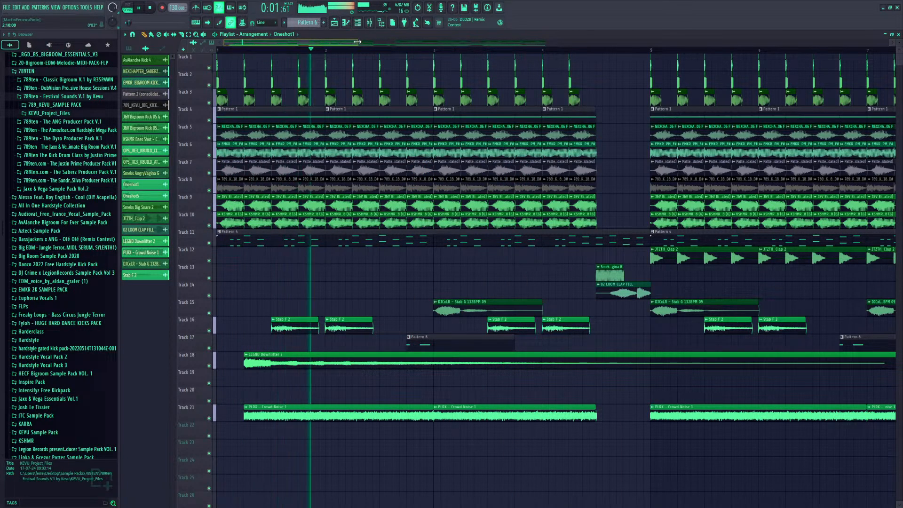
Duplicate the first-half Stab F 2 clips on Track 16 into the second half of the arrangement
{"action": "left_click_drag", "start_coordinate": [359, 43], "coordinate": [517, 300]}
{"action": "key", "text": "F5"}
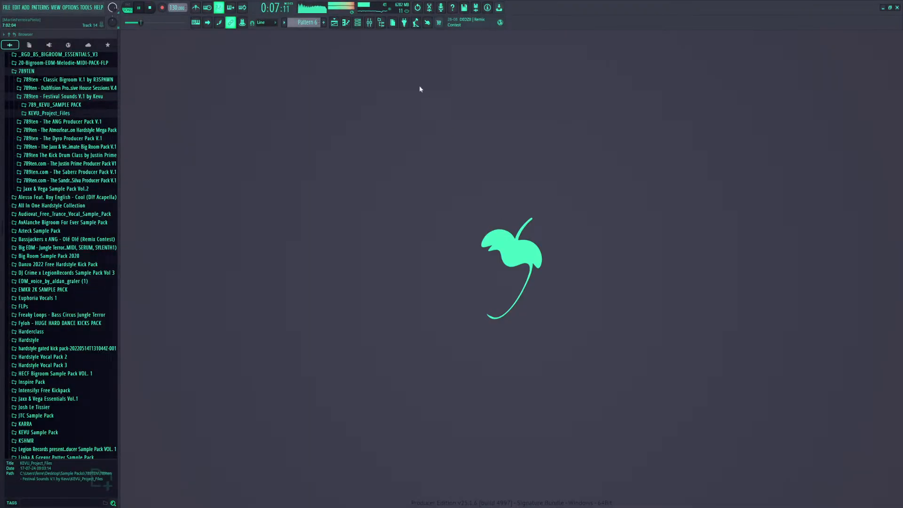
{"action": "left_click", "coordinate": [336, 28]}
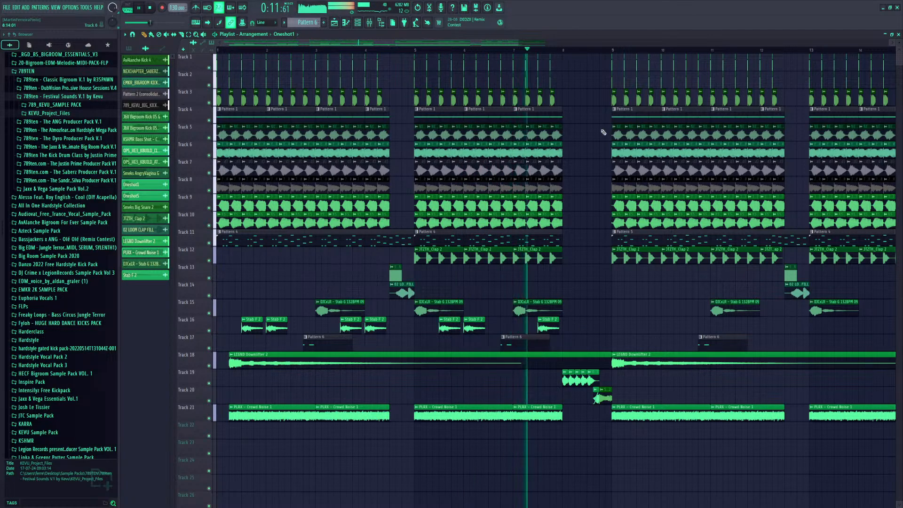
{"action": "scroll", "coordinate": [470, 235], "scroll_direction": "down", "scroll_amount": 2}
{"action": "left_click_drag", "start_coordinate": [394, 318], "coordinate": [225, 334]}
{"action": "key", "text": "ctrl+b"}
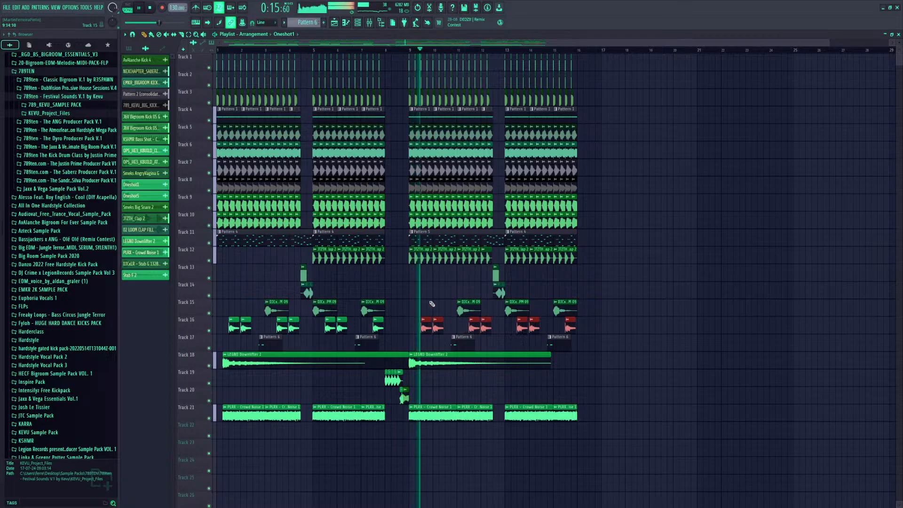
{"action": "left_click", "coordinate": [445, 283], "text": "ctrl"}
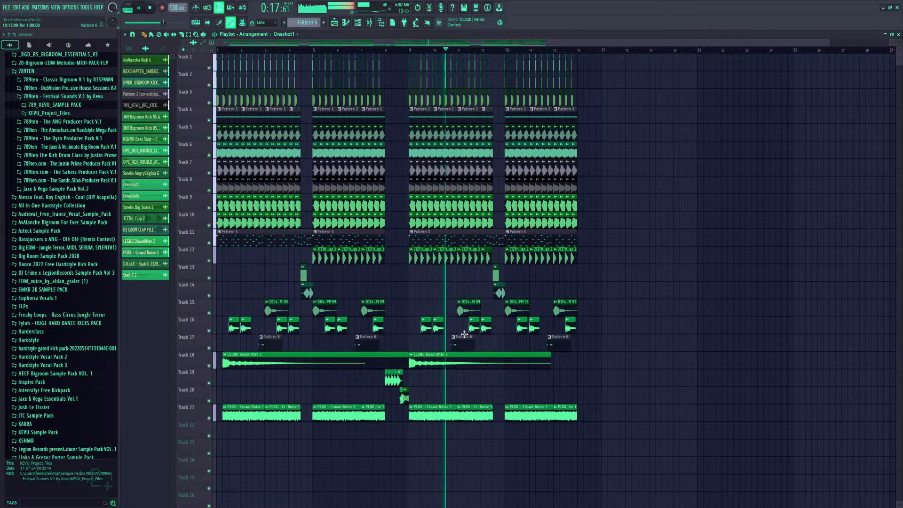
Insert an empty track at Track 18 directly below the Pattern 6 track and stop playback
{"action": "left_click_drag", "start_coordinate": [201, 427], "coordinate": [202, 341]}
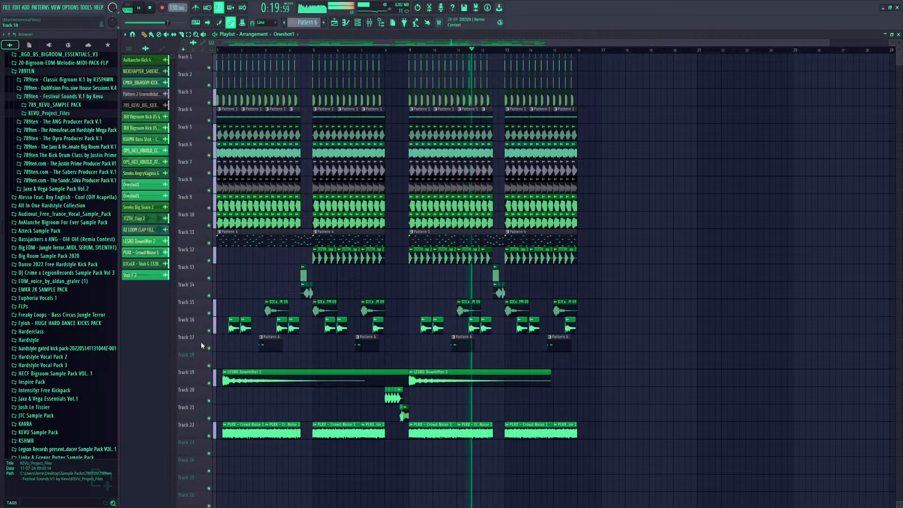
{"action": "key", "text": "space"}
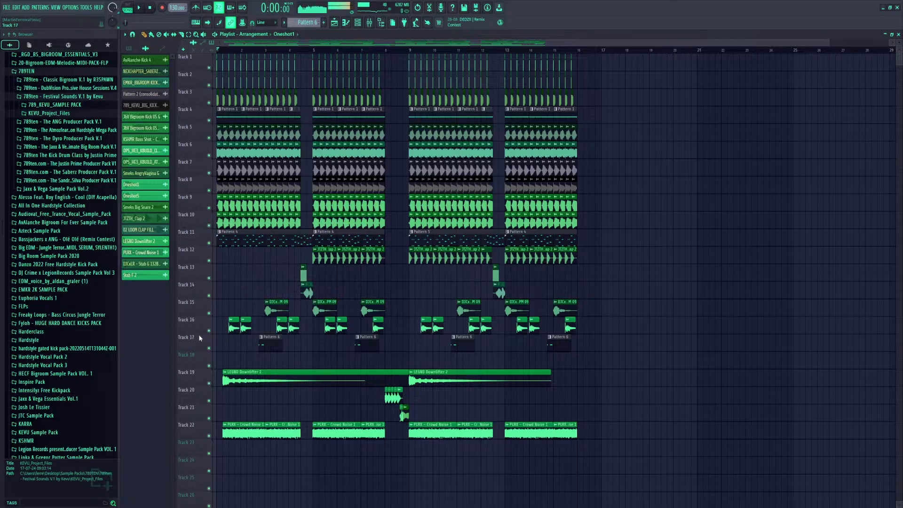
Browse the FX AND SYNTHS folder of the EMKR 2K SAMPLE PACK for a usable sound and collapse the pack
{"action": "left_click", "coordinate": [43, 289]}
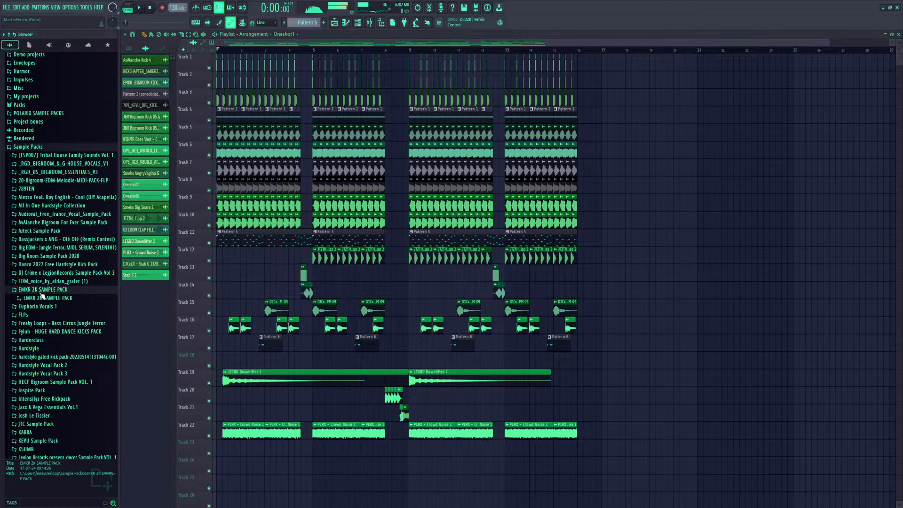
{"action": "left_click", "coordinate": [47, 298]}
{"action": "left_click", "coordinate": [49, 324]}
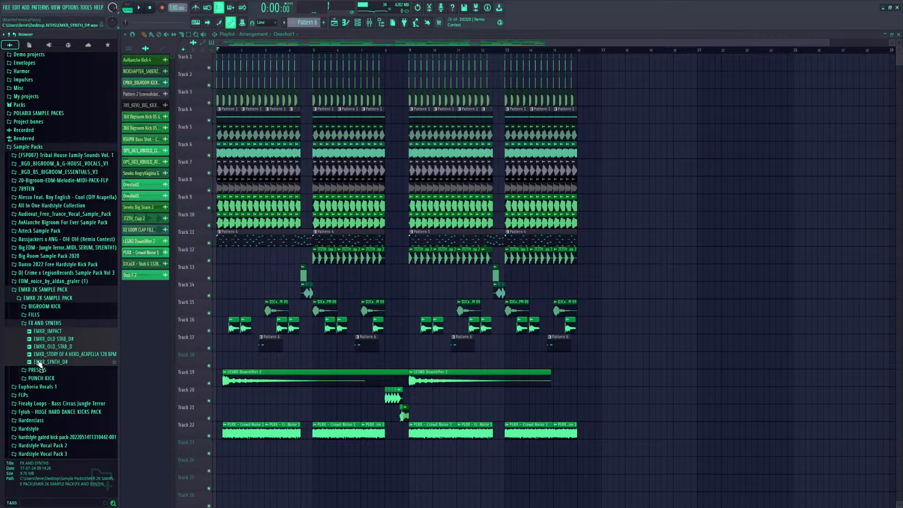
{"action": "left_click", "coordinate": [40, 325]}
{"action": "left_click", "coordinate": [42, 298]}
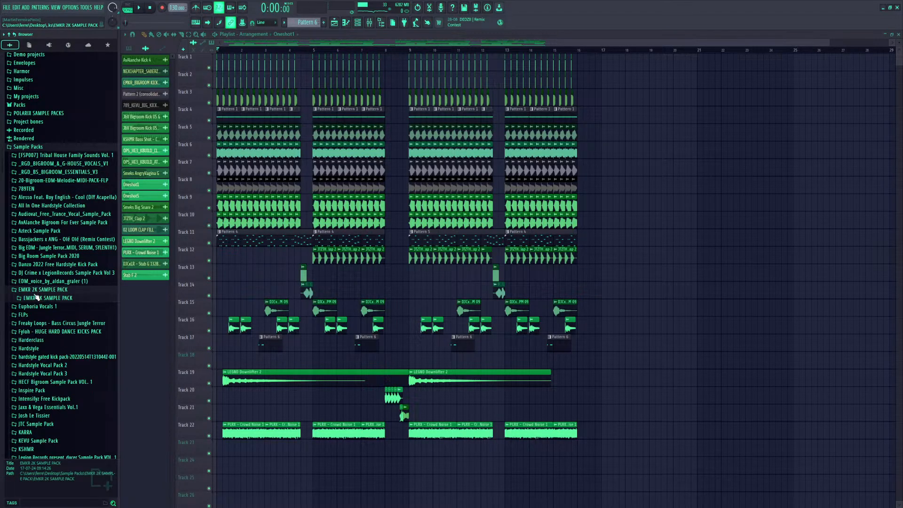
{"action": "left_click", "coordinate": [39, 289]}
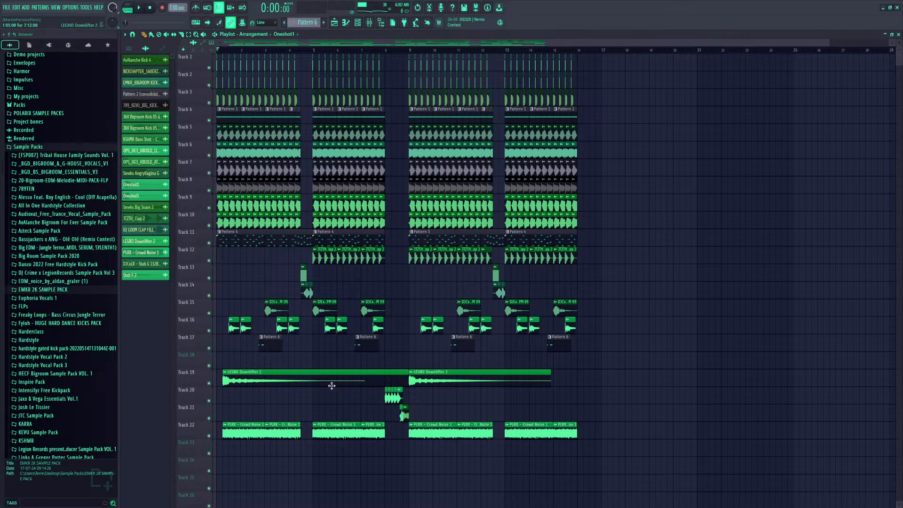
Shorten both downlifter clips on Track 19, making the first one 5:12:00 long
{"action": "left_click_drag", "start_coordinate": [375, 382], "coordinate": [503, 377]}
{"action": "left_click", "coordinate": [532, 371]}
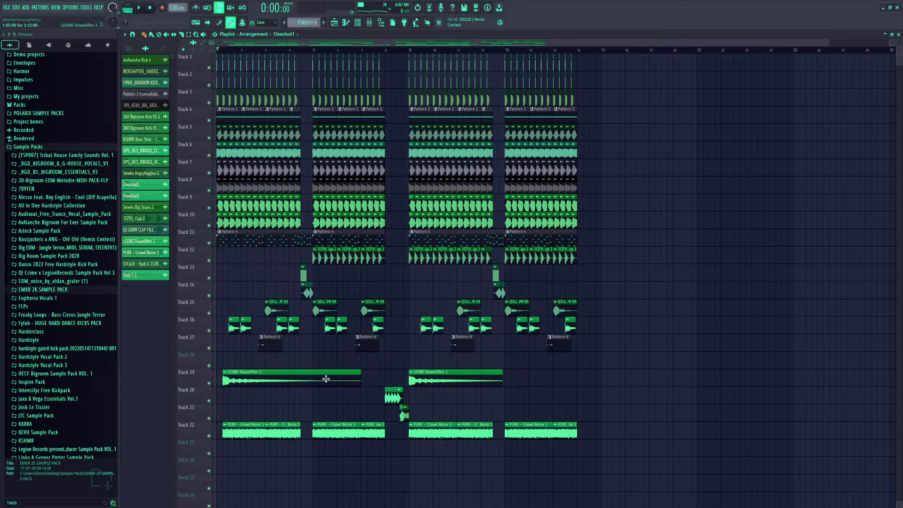
Audition the three riser samples in the FXS Risers folder of DJ Crime x LegionRecords Sample Pack Vol 3
{"action": "left_click", "coordinate": [51, 274]}
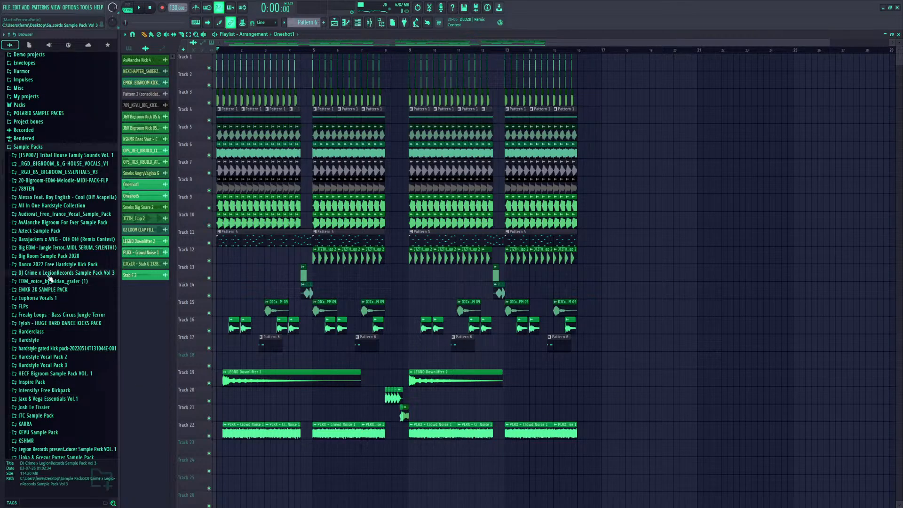
{"action": "left_click", "coordinate": [39, 300]}
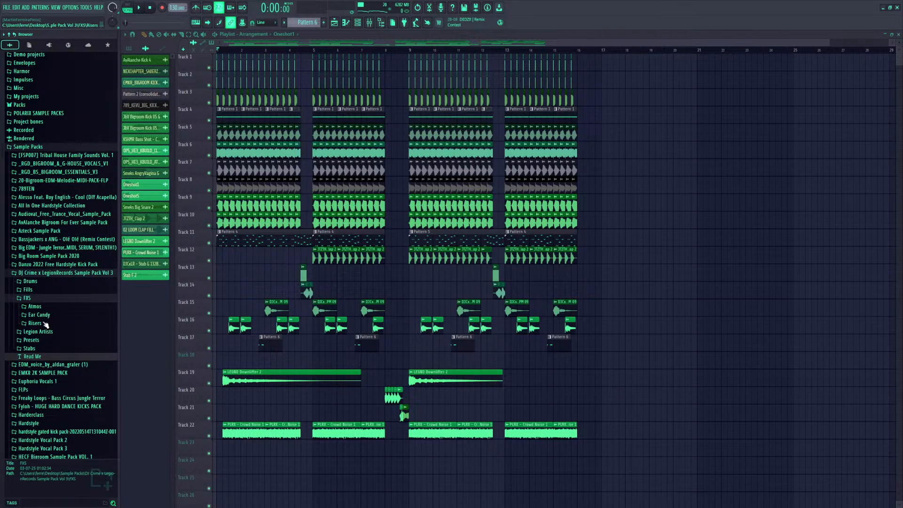
{"action": "left_click", "coordinate": [44, 324]}
{"action": "left_click", "coordinate": [55, 332]}
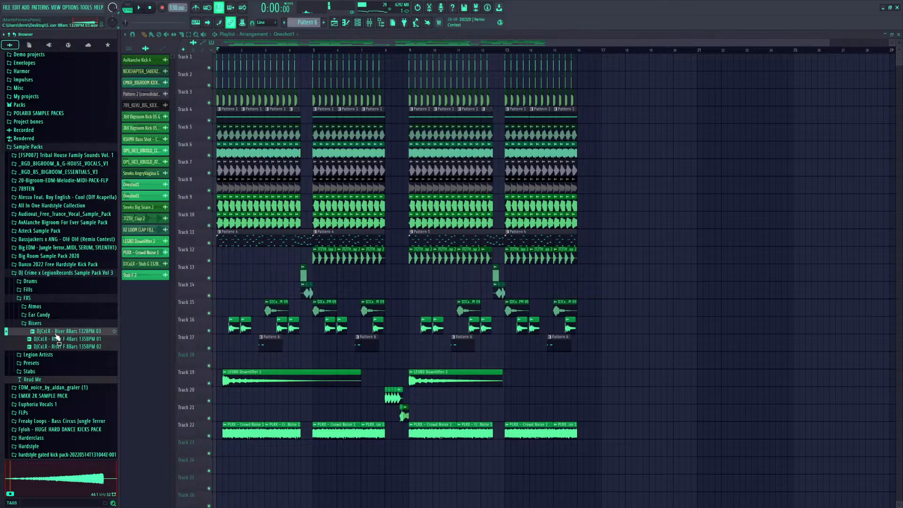
{"action": "left_click", "coordinate": [57, 338]}
{"action": "scroll", "coordinate": [59, 339], "scroll_direction": "down", "scroll_amount": 3}
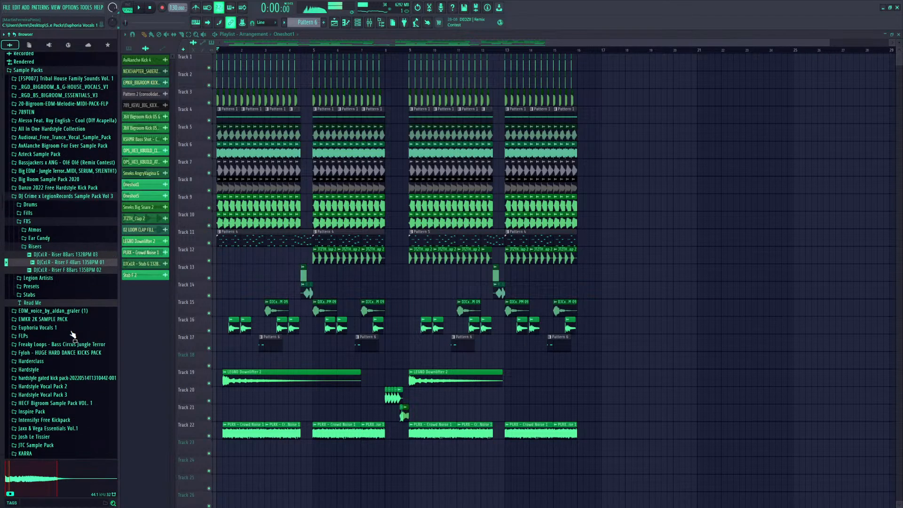
{"action": "left_click", "coordinate": [60, 271]}
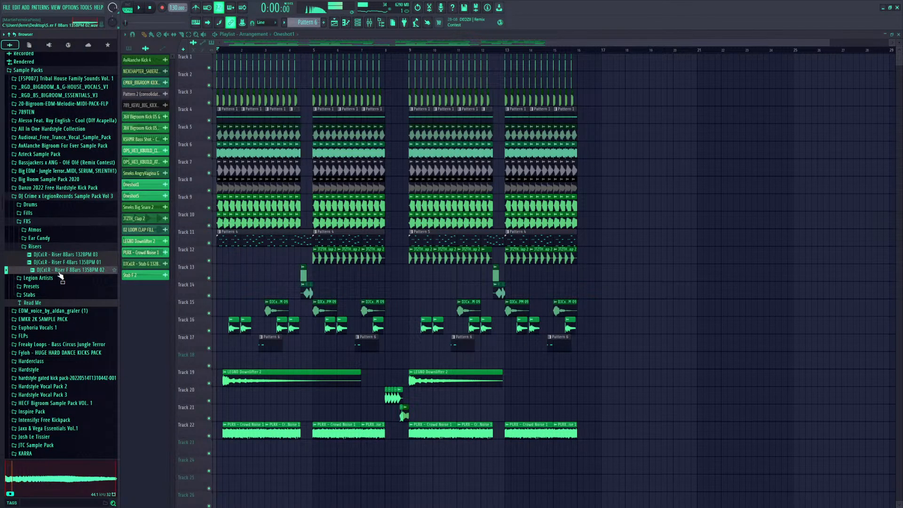
{"action": "mouse_move", "coordinate": [65, 259]}
{"action": "left_mouse_down"}
{"action": "mouse_move", "coordinate": [411, 395]}
{"action": "mouse_move", "coordinate": [470, 466]}
{"action": "mouse_move", "coordinate": [410, 455]}
{"action": "mouse_move", "coordinate": [121, 351]}
{"action": "mouse_move", "coordinate": [72, 267]}
{"action": "left_mouse_up"}
{"action": "left_click", "coordinate": [62, 248]}
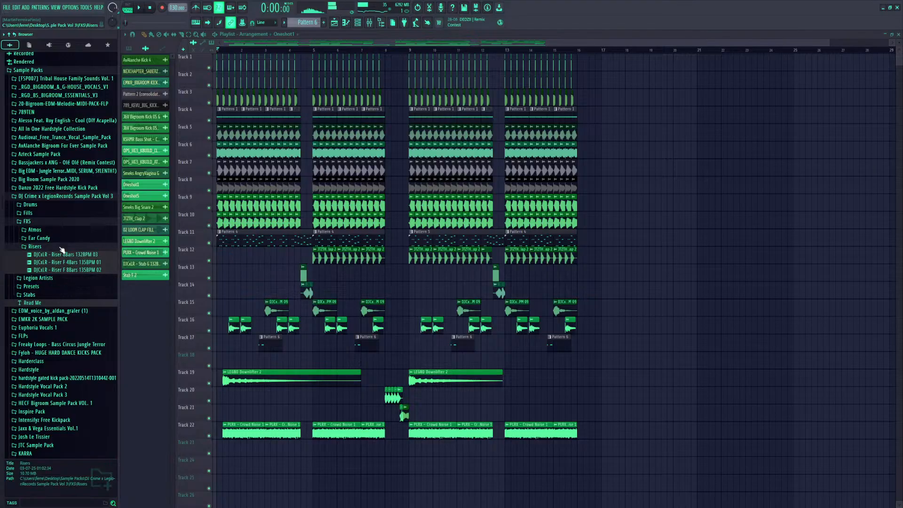
Audition the Ear Candy samples in the FXS folder of DJ Crime x LegionRecords Sample Pack Vol 3
{"action": "left_click", "coordinate": [55, 240]}
{"action": "left_click", "coordinate": [56, 245]}
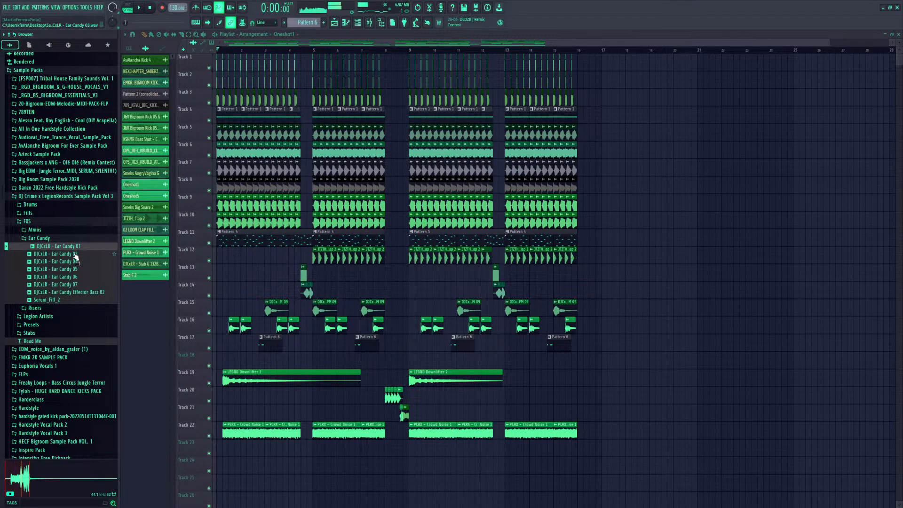
{"action": "left_click", "coordinate": [73, 255]}
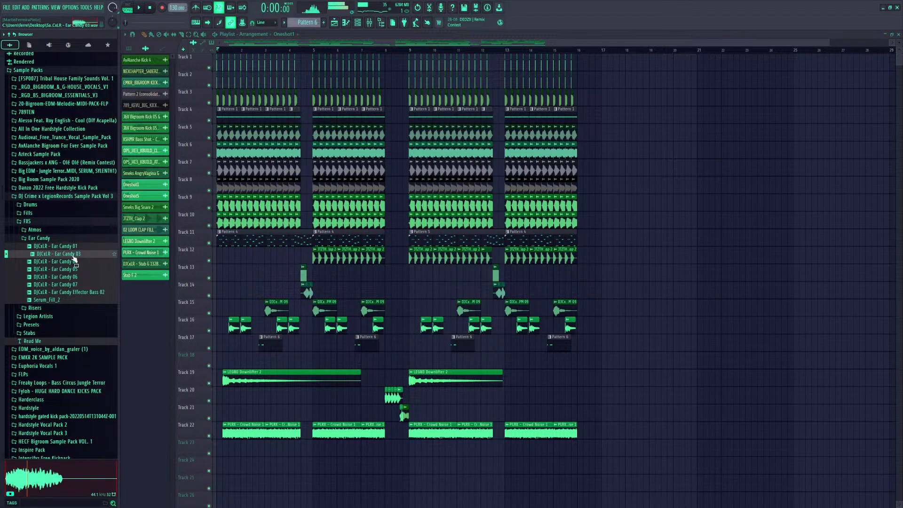
{"action": "mouse_move", "coordinate": [68, 248]}
{"action": "left_mouse_down"}
{"action": "mouse_move", "coordinate": [188, 273]}
{"action": "mouse_move", "coordinate": [305, 415]}
{"action": "mouse_move", "coordinate": [332, 467]}
{"action": "mouse_move", "coordinate": [19, 270]}
{"action": "mouse_move", "coordinate": [65, 263]}
{"action": "left_mouse_up"}
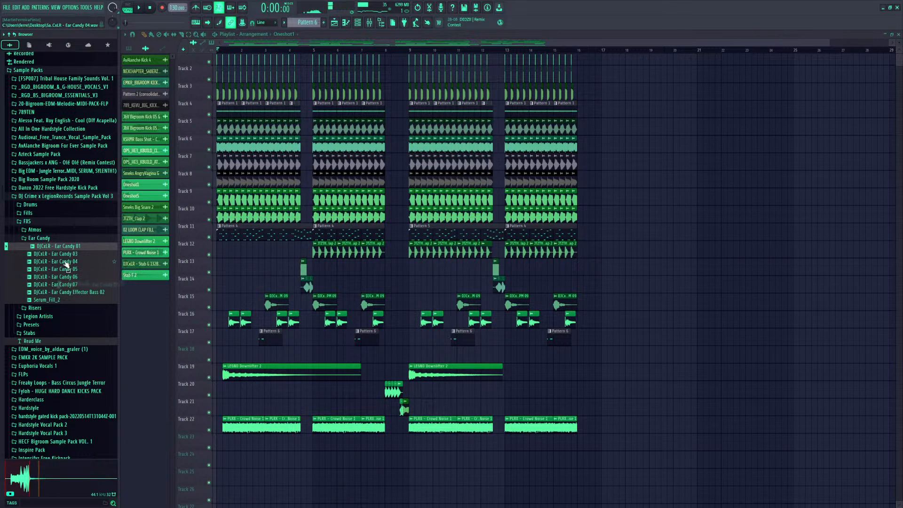
{"action": "left_click", "coordinate": [73, 256]}
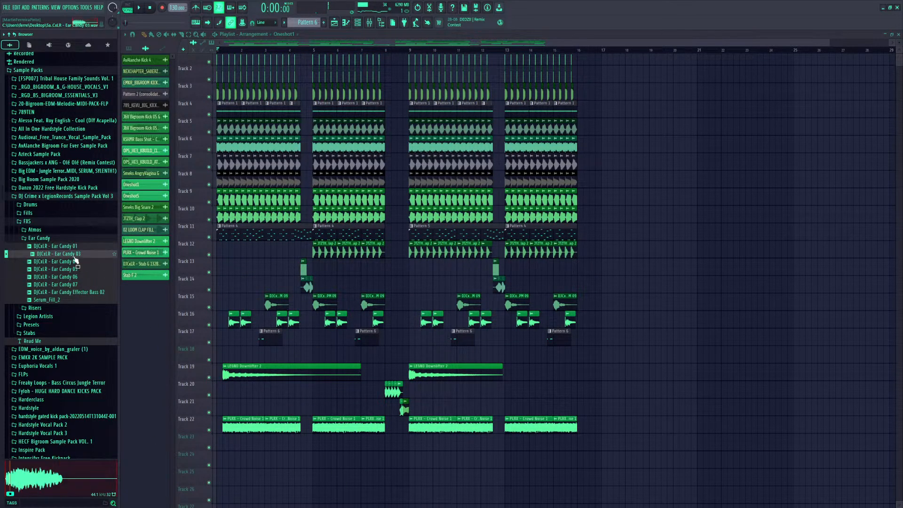
{"action": "left_click", "coordinate": [77, 263]}
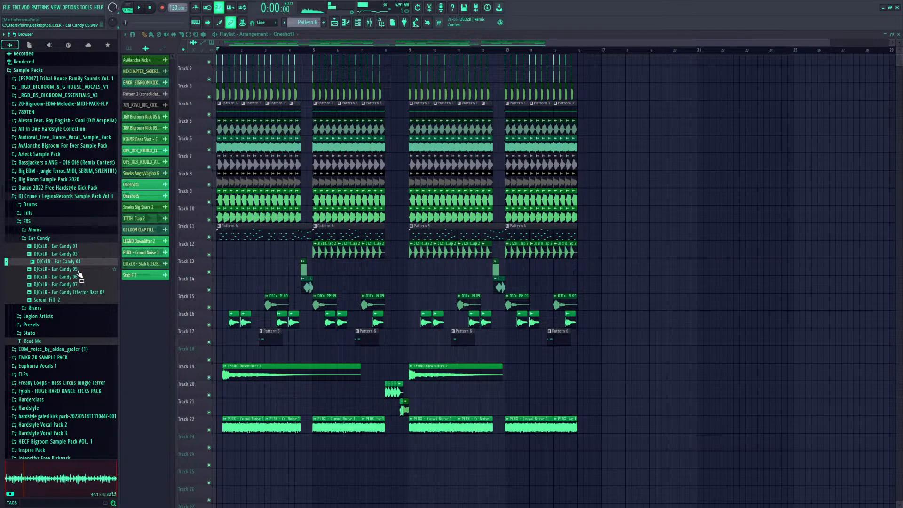
{"action": "left_click", "coordinate": [77, 269]}
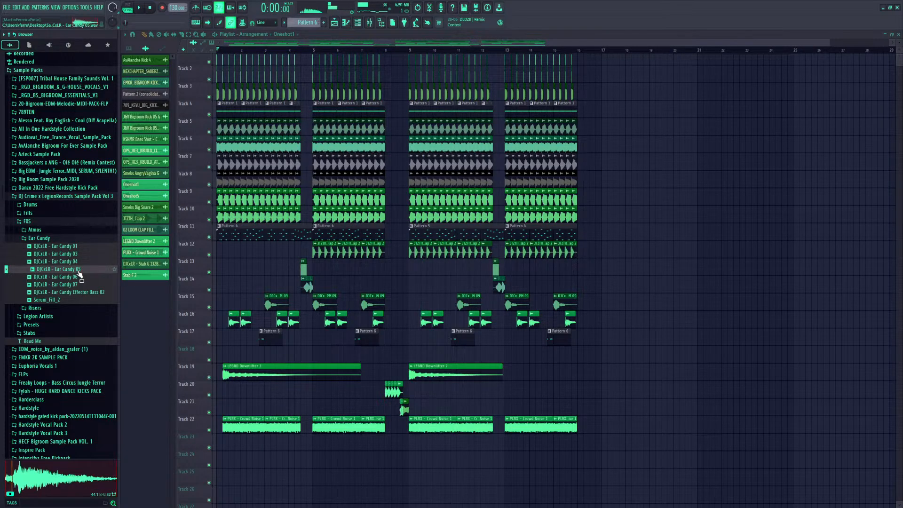
{"action": "left_click", "coordinate": [78, 277]}
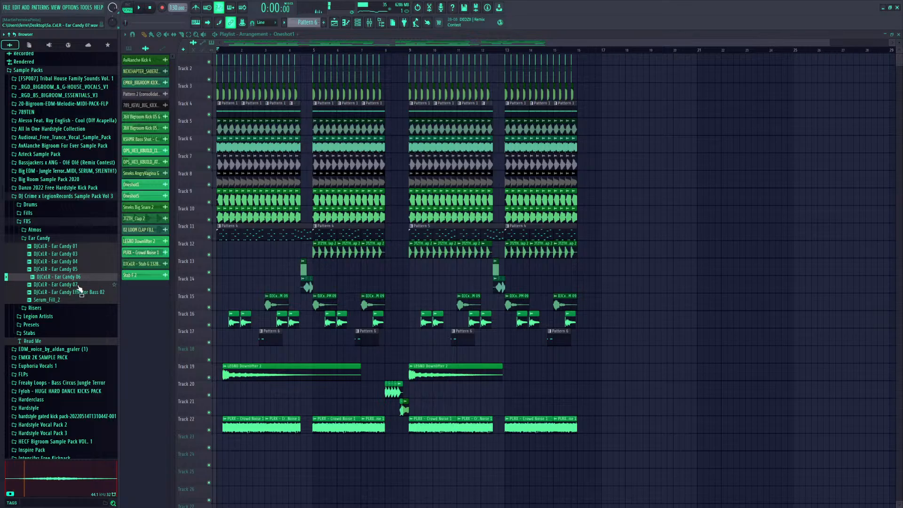
{"action": "left_click", "coordinate": [78, 285]}
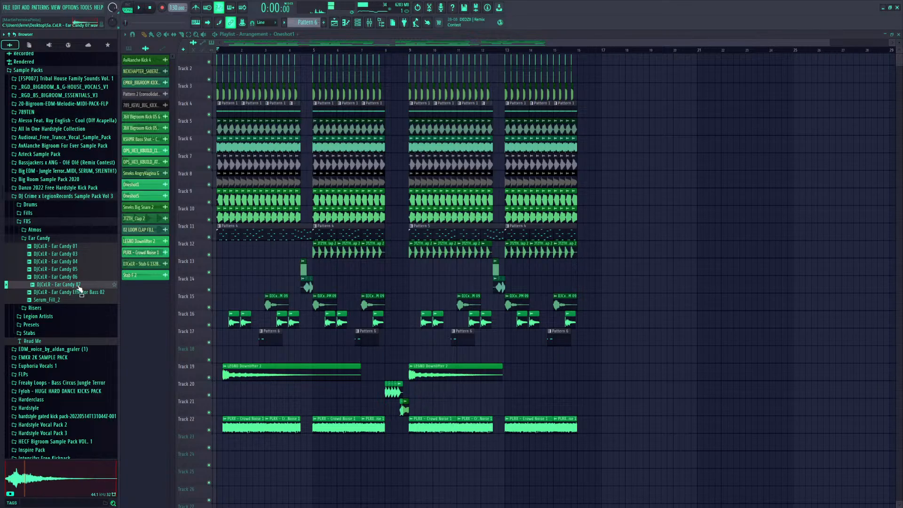
{"action": "left_click", "coordinate": [80, 292]}
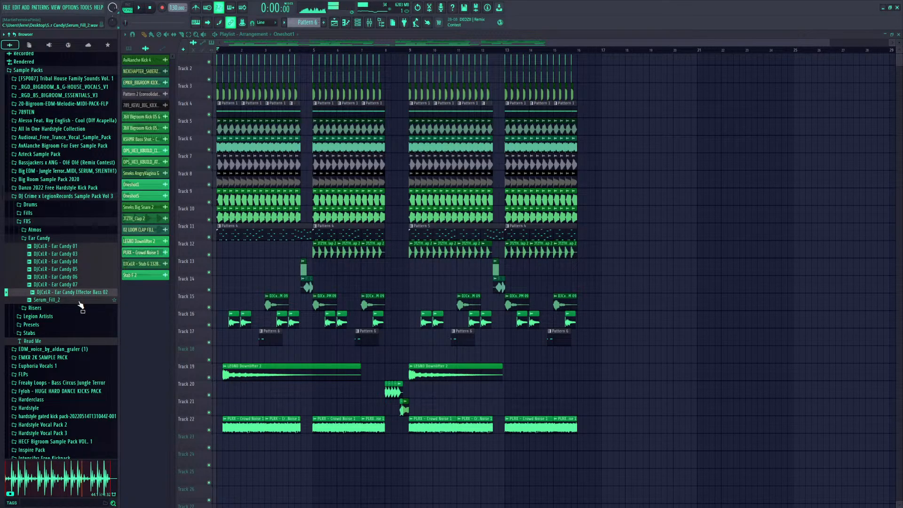
{"action": "left_click", "coordinate": [61, 300]}
Collapse the DJ Crime pack and look through the folders of HECF Bigroom Sample Pack VOL. 1 for FX
{"action": "left_click", "coordinate": [42, 239]}
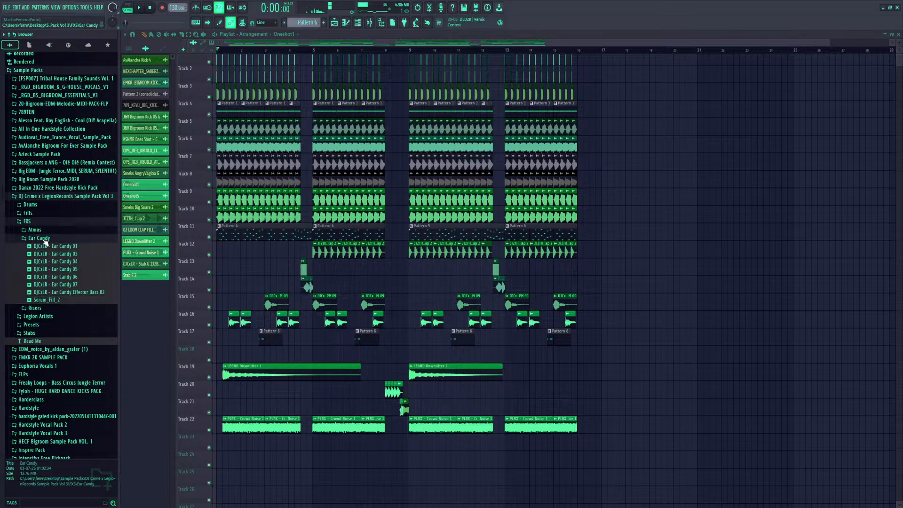
{"action": "left_click", "coordinate": [41, 231]}
{"action": "left_click", "coordinate": [42, 230]}
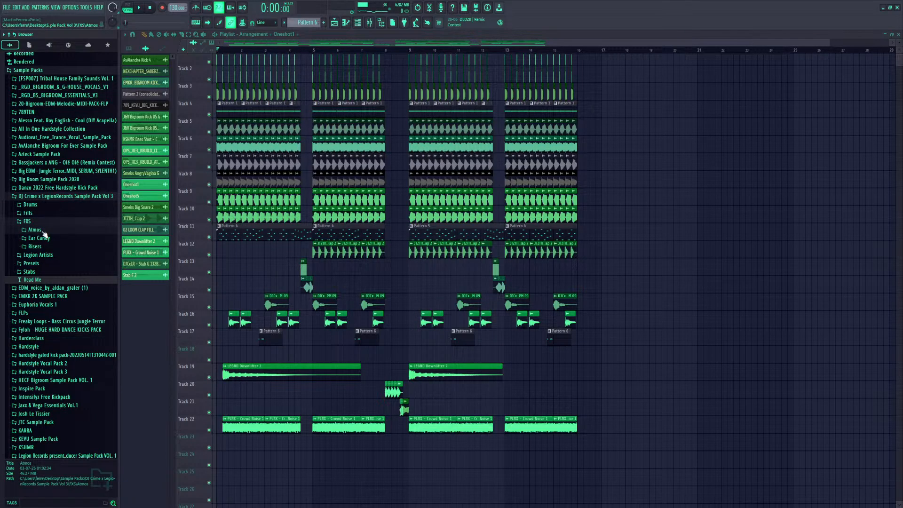
{"action": "left_click", "coordinate": [47, 196]}
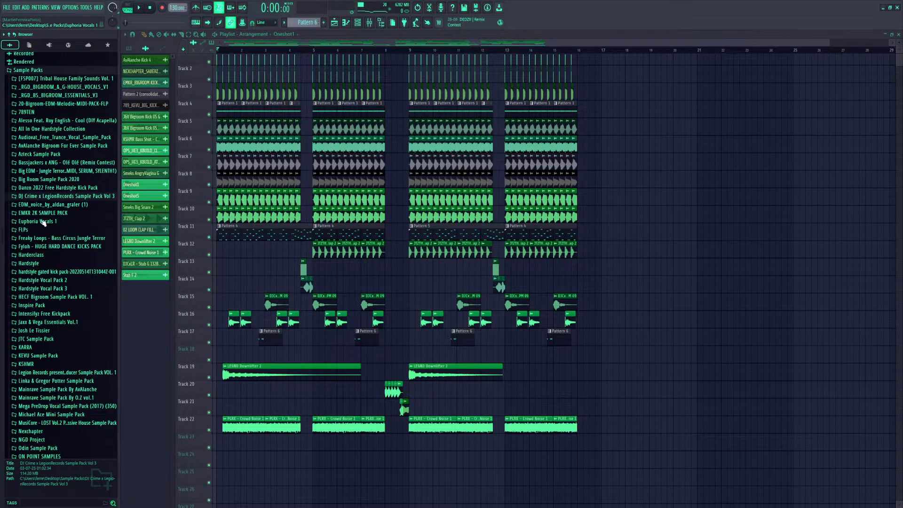
{"action": "left_click", "coordinate": [68, 297]}
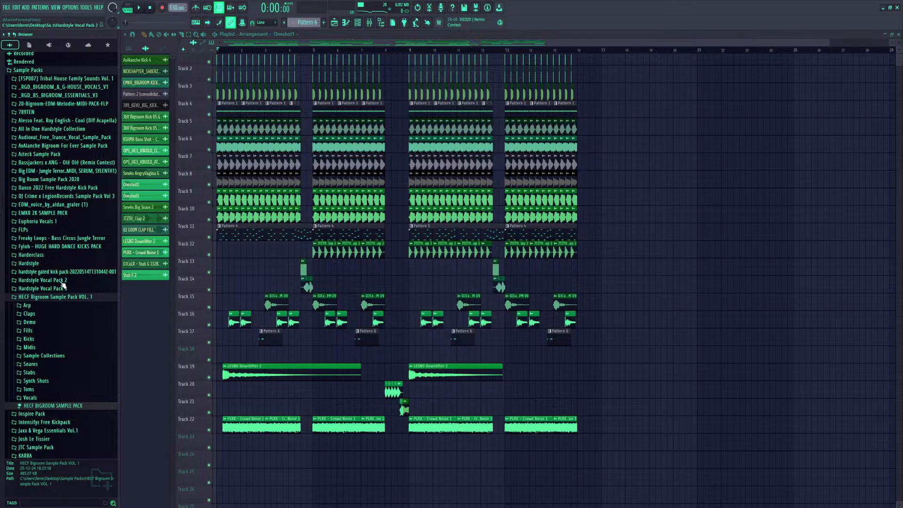
{"action": "scroll", "coordinate": [50, 295], "scroll_direction": "down", "scroll_amount": 3}
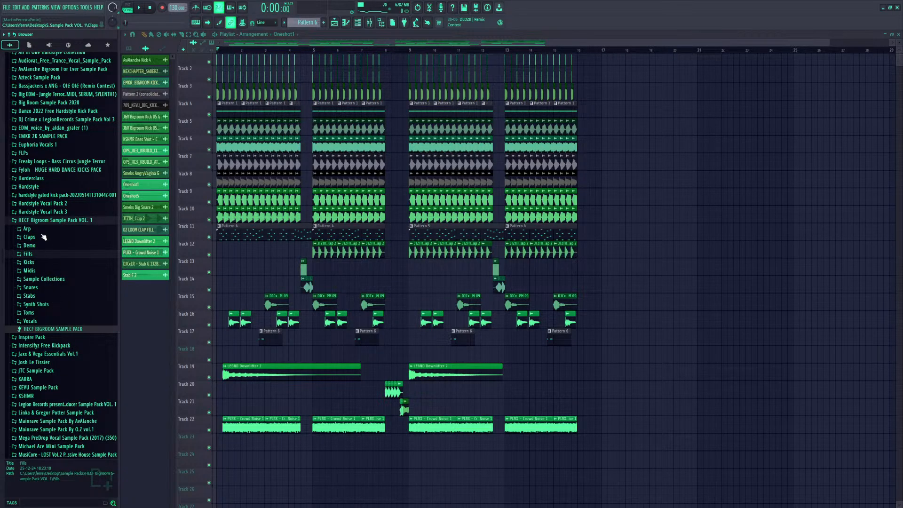
{"action": "left_click", "coordinate": [33, 220]}
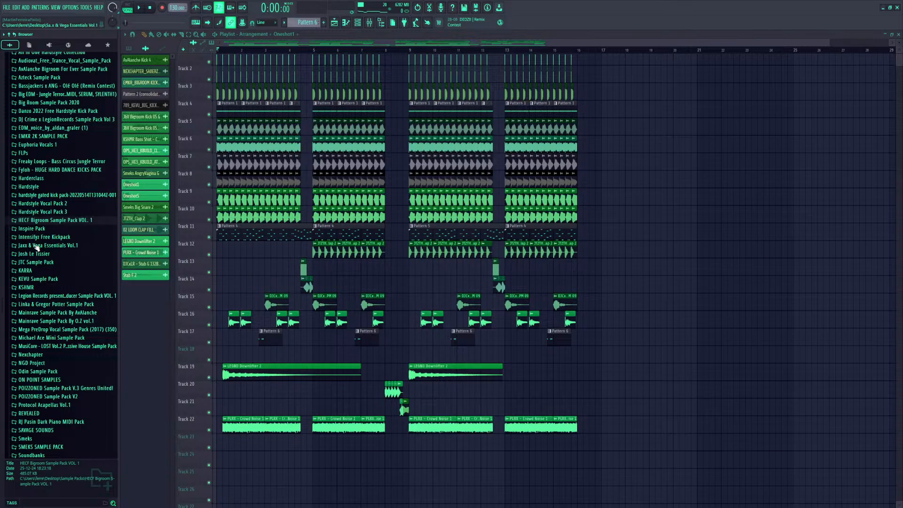
Audition the DEC_FX samples in the Samples FX folder of the Inspire Pack
{"action": "left_click", "coordinate": [37, 246]}
{"action": "left_click", "coordinate": [29, 229]}
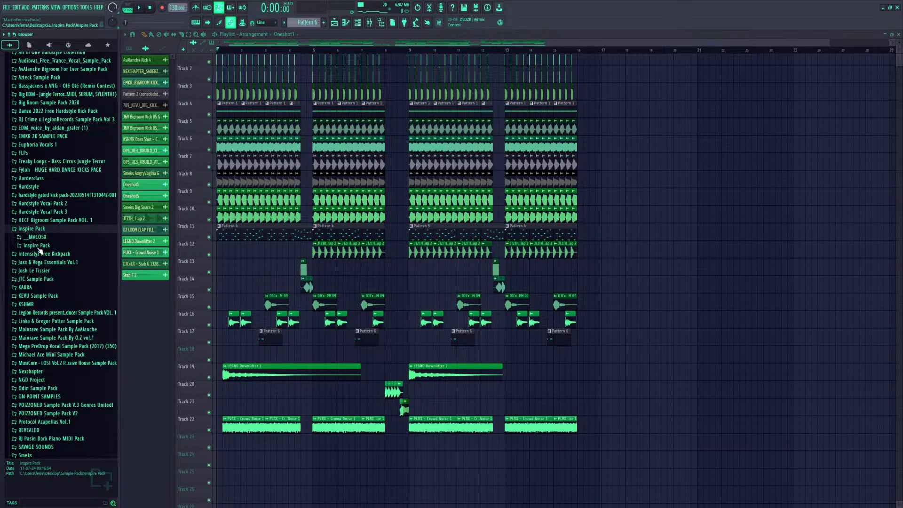
{"action": "left_click", "coordinate": [37, 246]}
{"action": "left_click", "coordinate": [43, 270]}
{"action": "left_click", "coordinate": [56, 305]}
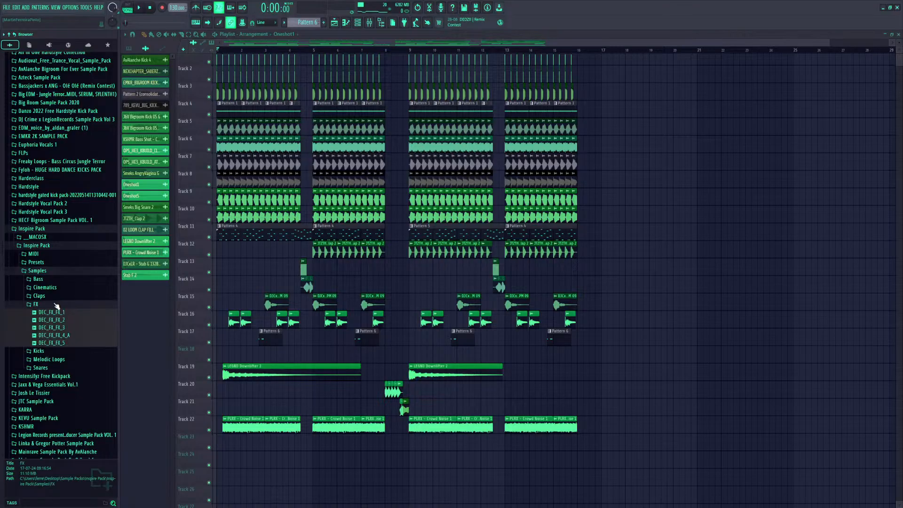
{"action": "left_click", "coordinate": [52, 320]}
{"action": "left_click", "coordinate": [54, 328]}
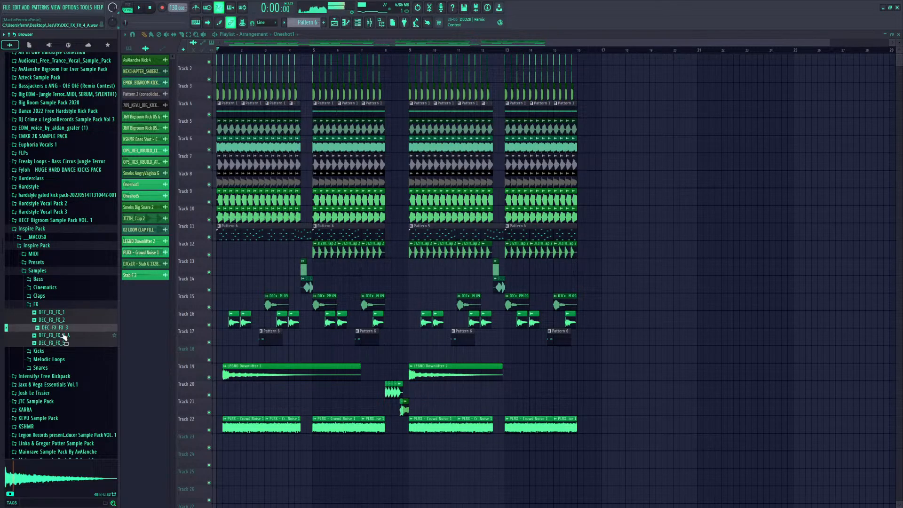
{"action": "left_click", "coordinate": [64, 336]}
{"action": "left_click", "coordinate": [62, 343]}
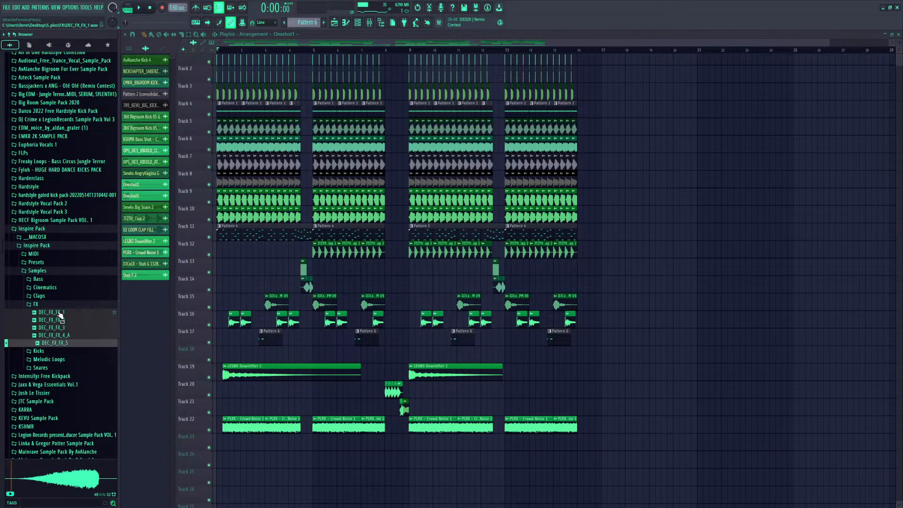
{"action": "left_click", "coordinate": [67, 475]}
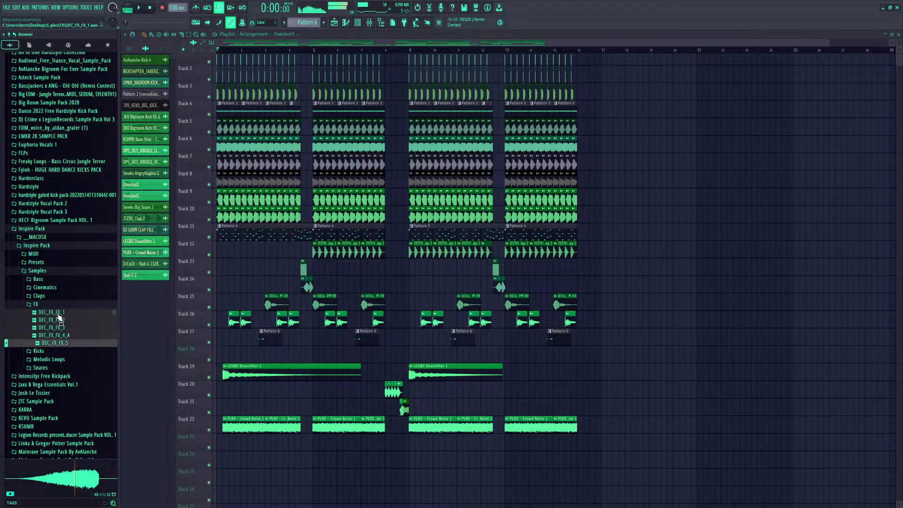
Audition DEC_FX_FX_1 from the Inspire Pack and collapse the pack's folders
{"action": "left_click", "coordinate": [38, 270]}
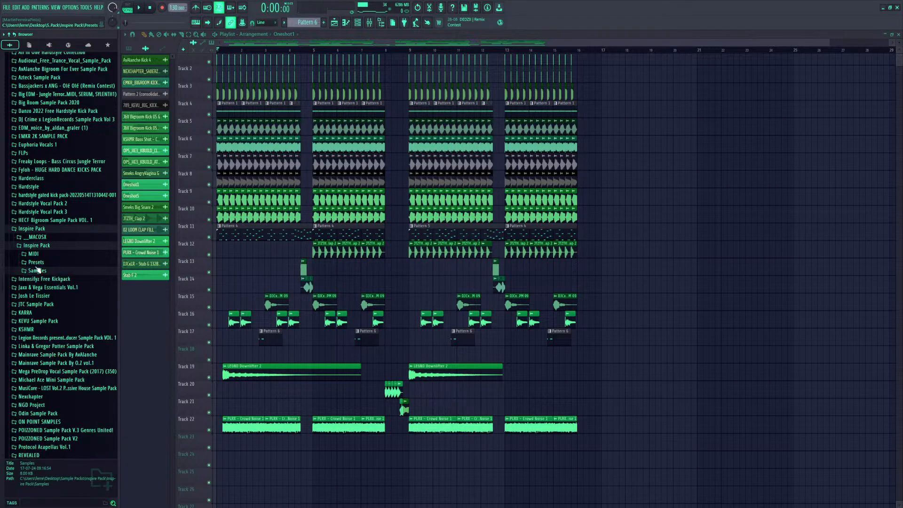
{"action": "left_click", "coordinate": [38, 270]}
{"action": "left_click", "coordinate": [45, 305]}
{"action": "left_click", "coordinate": [52, 313]}
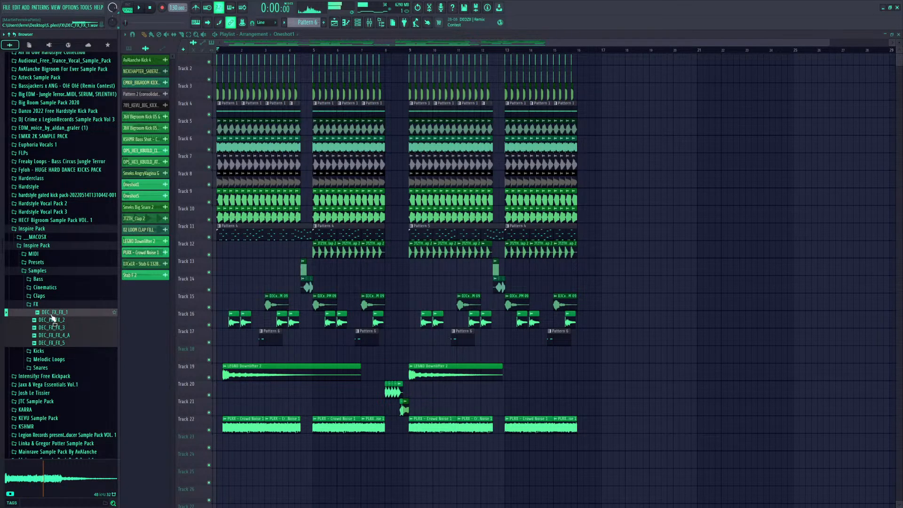
{"action": "left_click", "coordinate": [36, 304]}
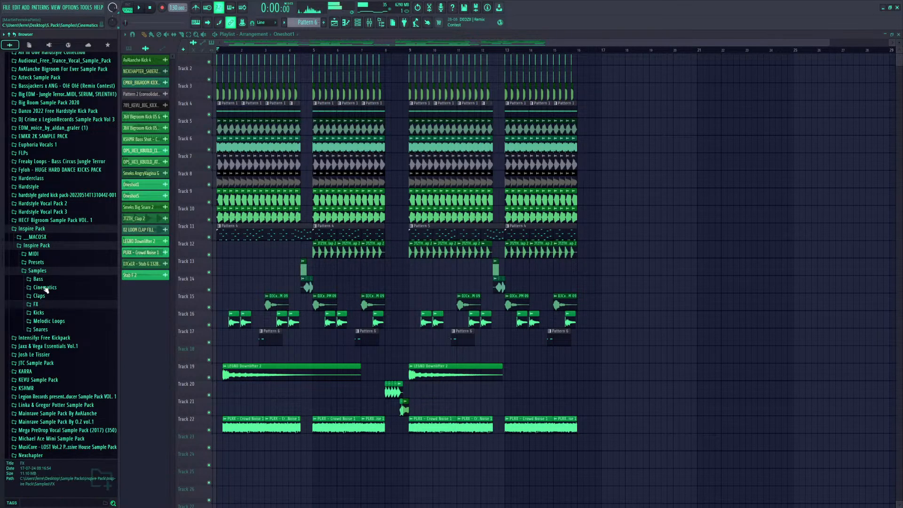
{"action": "left_click", "coordinate": [38, 271]}
{"action": "left_click", "coordinate": [37, 246]}
{"action": "left_click", "coordinate": [38, 230]}
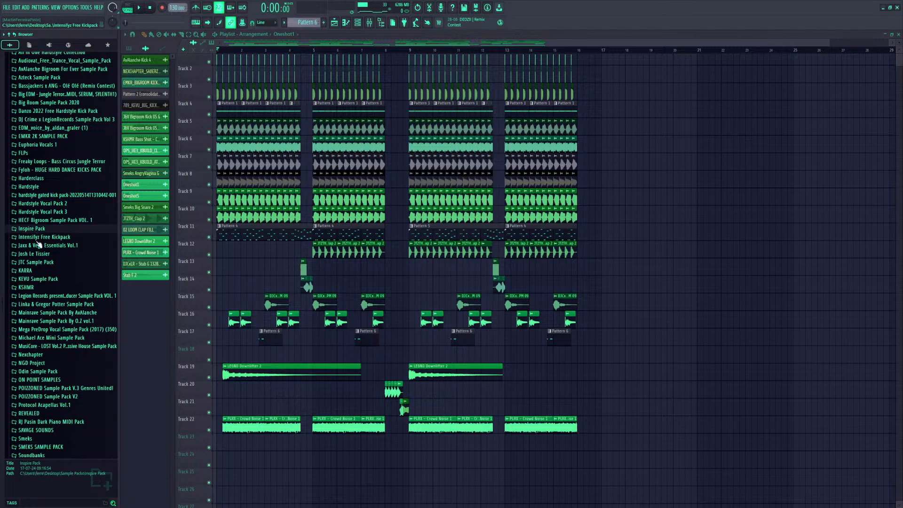
Check the folders of Jaxx & Vega Essentials Vol.1 and the Nexchapter packs, collapsing them again
{"action": "left_click", "coordinate": [43, 246]}
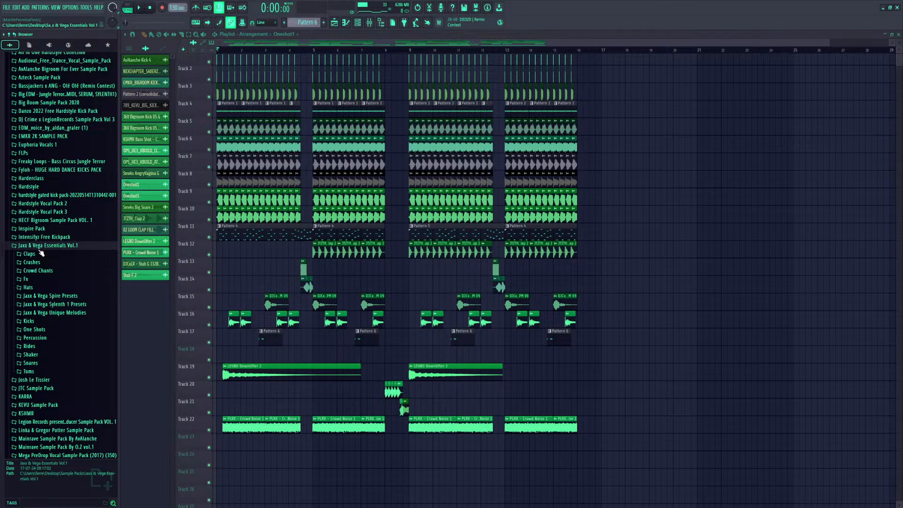
{"action": "left_click", "coordinate": [41, 245]}
{"action": "left_click", "coordinate": [33, 354]}
{"action": "left_click", "coordinate": [37, 303]}
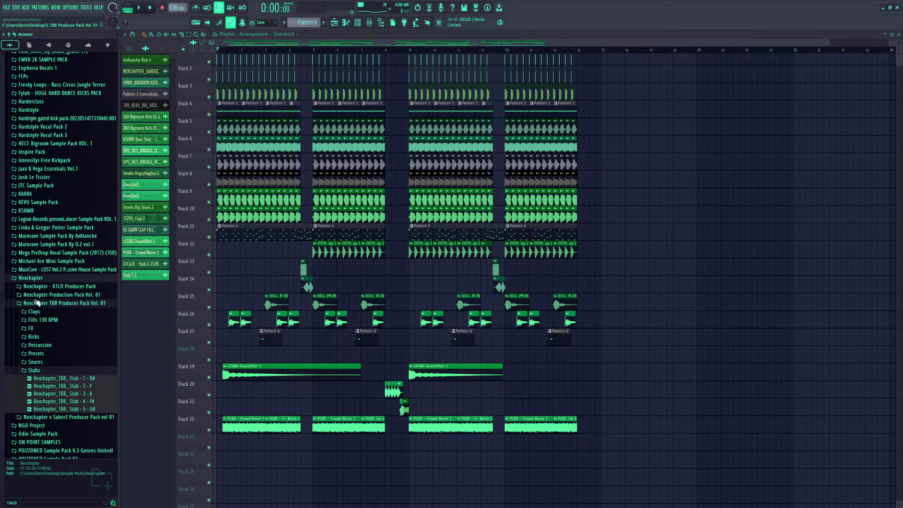
{"action": "left_click", "coordinate": [45, 369]}
{"action": "left_click", "coordinate": [31, 303]}
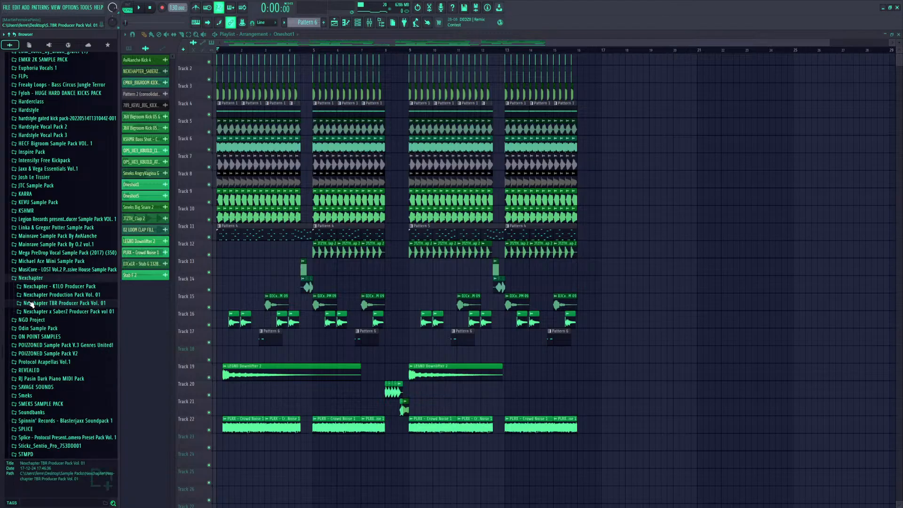
{"action": "left_click", "coordinate": [41, 280]}
Audition the FX Uplifters in POIZZONED Sample Pack V.3 and place POIZZONED_Uplifter_2 on Track 23 at bar 9
{"action": "left_click", "coordinate": [45, 312]}
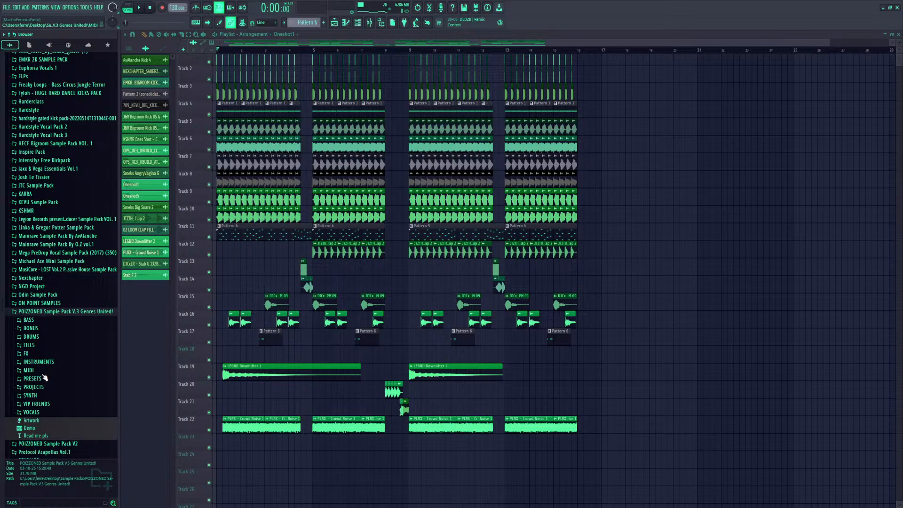
{"action": "left_click", "coordinate": [26, 353]}
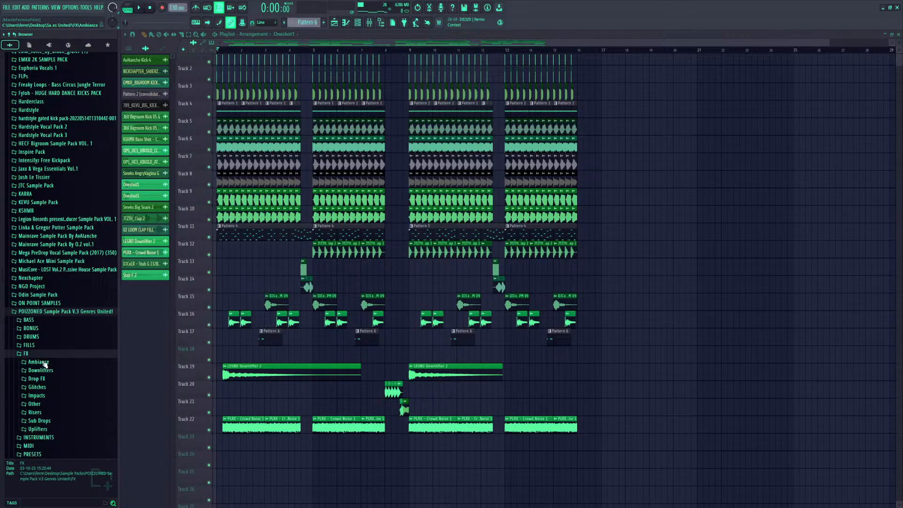
{"action": "left_click", "coordinate": [45, 427]}
{"action": "left_click", "coordinate": [63, 401]}
{"action": "scroll", "coordinate": [65, 397], "scroll_direction": "down", "scroll_amount": 3}
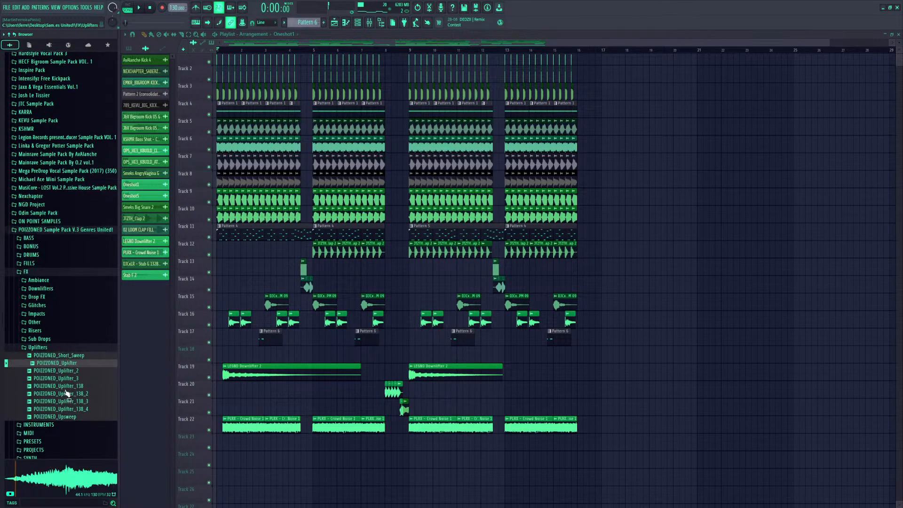
{"action": "left_click", "coordinate": [70, 332]}
{"action": "left_click_drag", "start_coordinate": [73, 338], "coordinate": [405, 447]}
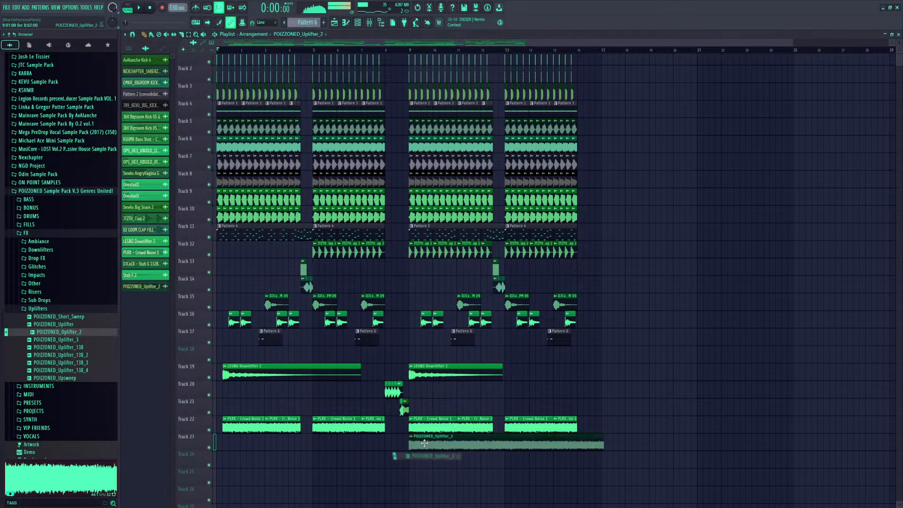
Time-stretch the uplifter sample to 8:00:00, enable Remove DC offset and Normalize, and set declicking to Transient (bleeding)
{"action": "double_click", "coordinate": [423, 442]}
{"action": "left_click_drag", "start_coordinate": [279, 128], "coordinate": [279, 125]}
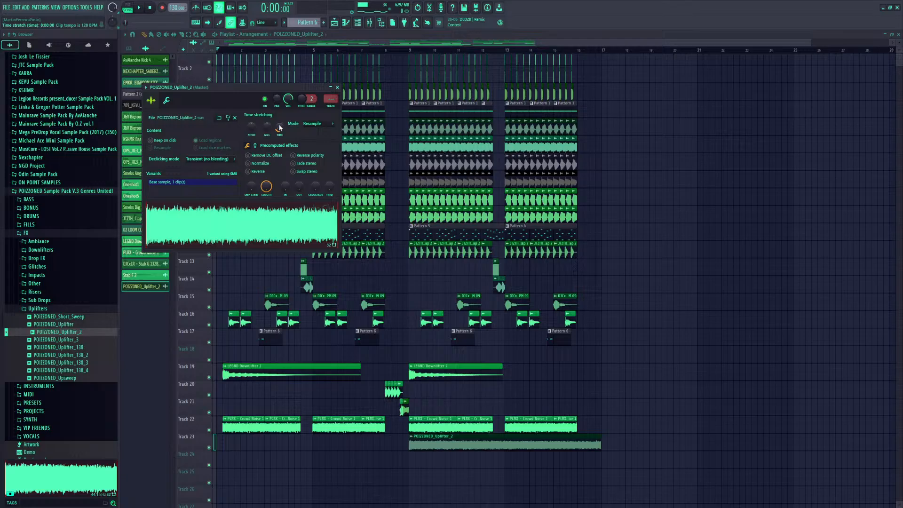
{"action": "left_click", "coordinate": [256, 164]}
{"action": "left_click", "coordinate": [256, 157]}
{"action": "left_click", "coordinate": [235, 160]}
{"action": "left_click", "coordinate": [225, 182]}
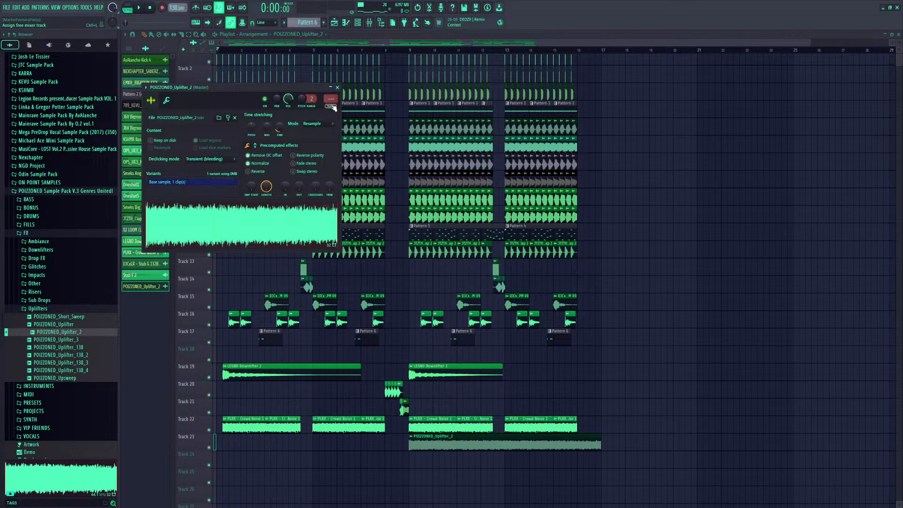
Route the uplifter to free mixer track 47 and load Kickstart 2 on that track
{"action": "key", "text": "ctrl+l"}
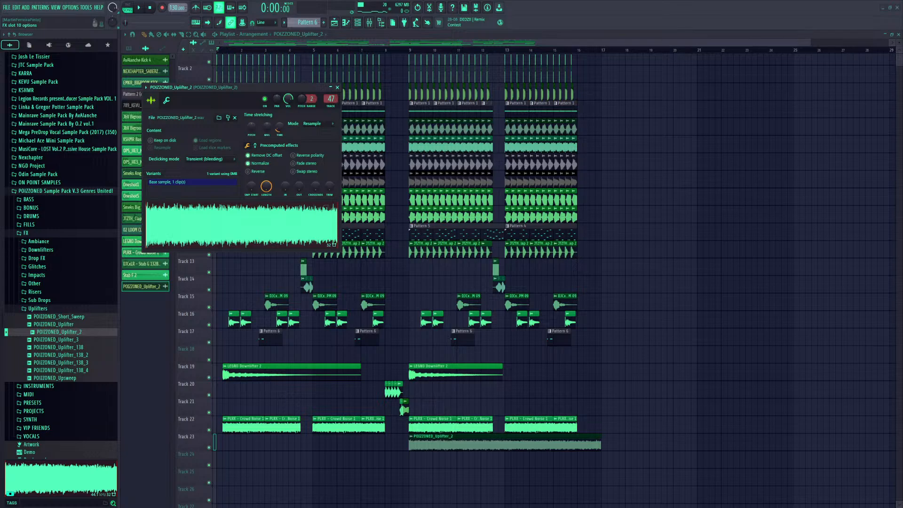
{"action": "left_click", "coordinate": [225, 168]}
{"action": "left_click", "coordinate": [226, 157]}
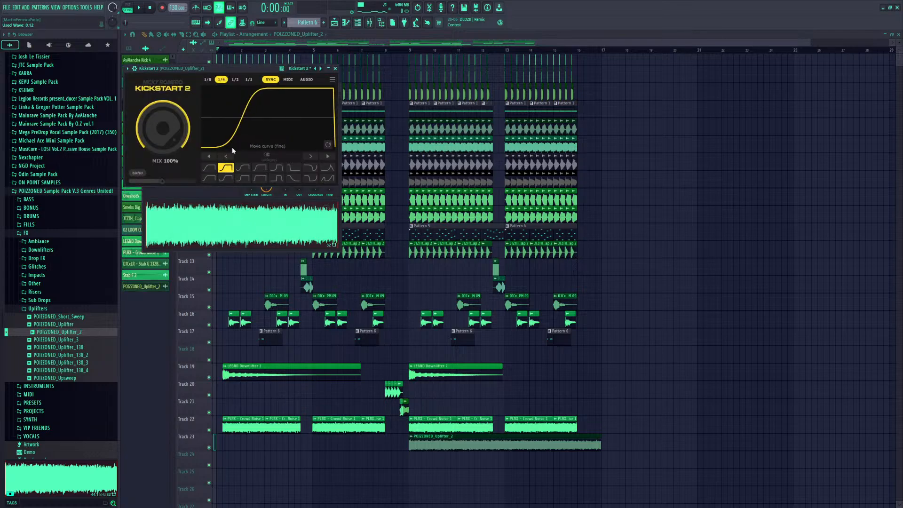
Close Kickstart 2 and play the arrangement from bar 9 to check how the sidechained uplifter sits in the drop
{"action": "left_click", "coordinate": [336, 68]}
{"action": "left_click", "coordinate": [410, 50]}
{"action": "key", "text": "space"}
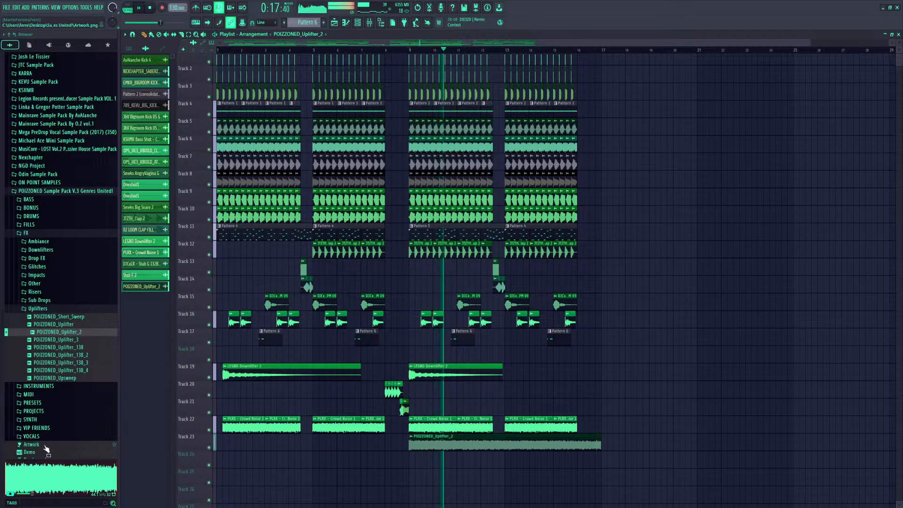
{"action": "scroll", "coordinate": [564, 437], "scroll_direction": "up", "scroll_amount": 1}
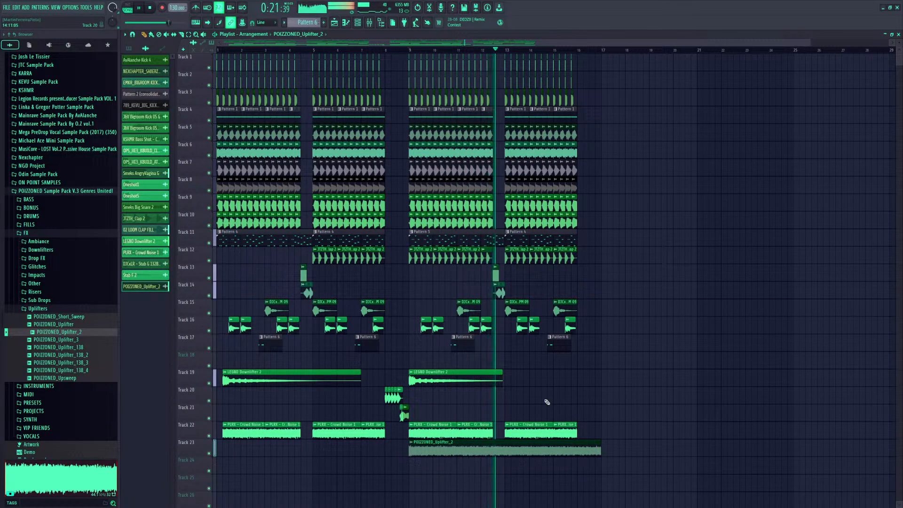
{"action": "scroll", "coordinate": [463, 51], "scroll_direction": "up", "scroll_amount": 3}
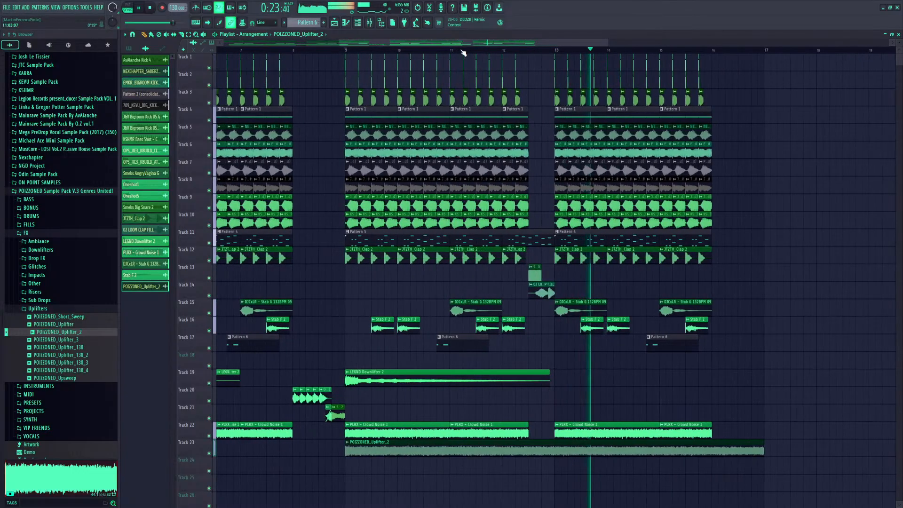
{"action": "scroll", "coordinate": [605, 423], "scroll_direction": "down", "scroll_amount": 5}
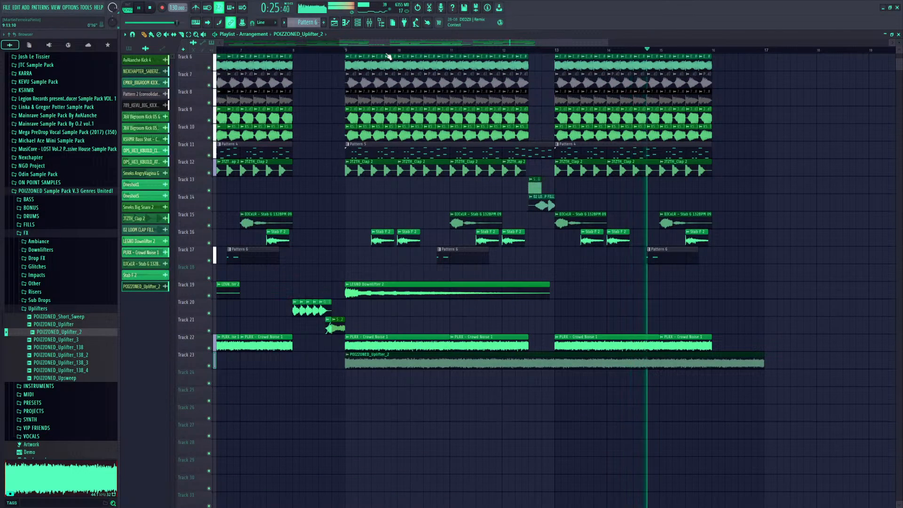
{"action": "mouse_move", "coordinate": [338, 41]}
{"action": "left_mouse_down"}
{"action": "mouse_move", "coordinate": [386, 41]}
{"action": "mouse_move", "coordinate": [346, 43]}
{"action": "left_mouse_up"}
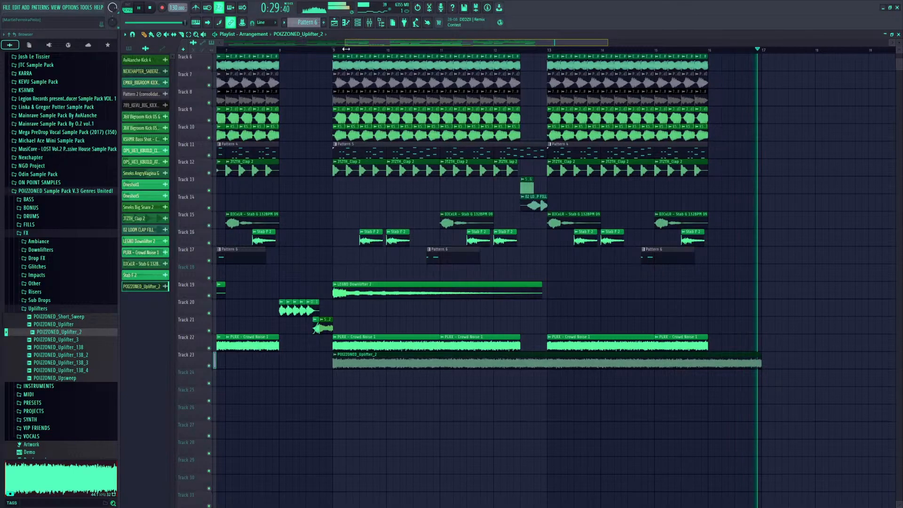
{"action": "key", "text": "space"}
{"action": "left_click_drag", "start_coordinate": [185, 22], "coordinate": [155, 22]}
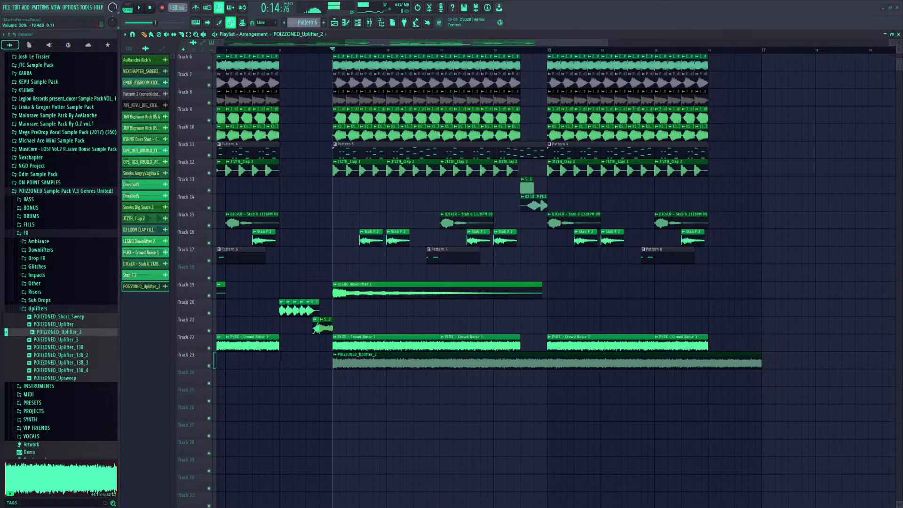
{"action": "key", "text": "space"}
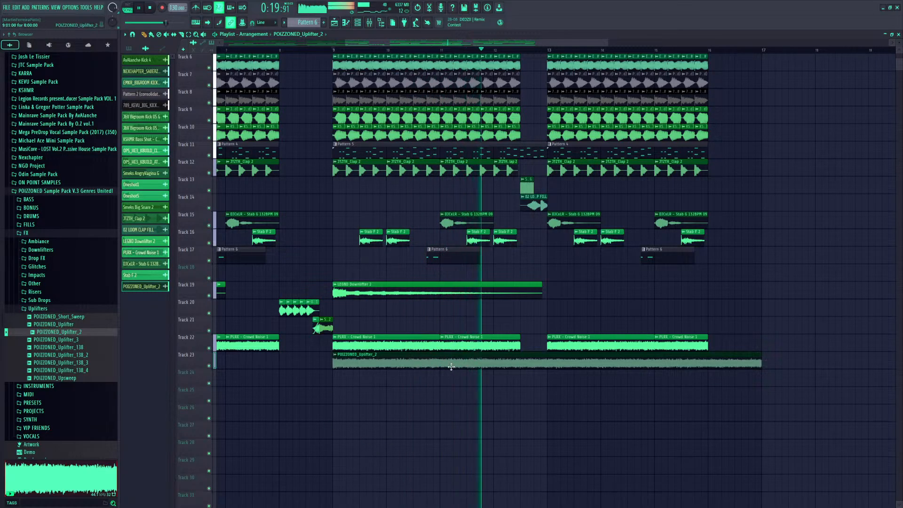
{"action": "key", "text": "space"}
{"action": "scroll", "coordinate": [301, 404], "scroll_direction": "up", "scroll_amount": 2}
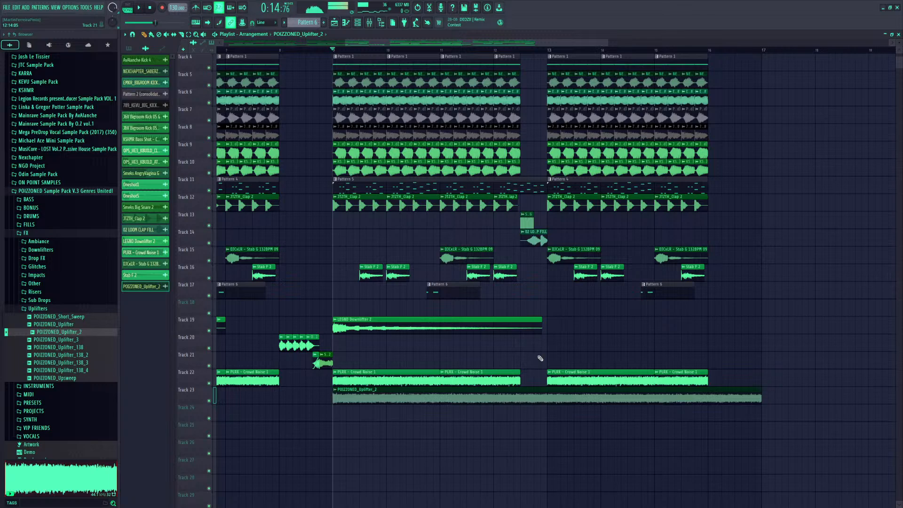
Audition the remaining samples in the Uplifters folder, from POIZZONED_Uplifter_3 through POIZZONED_Upsweep
{"action": "left_click", "coordinate": [81, 341]}
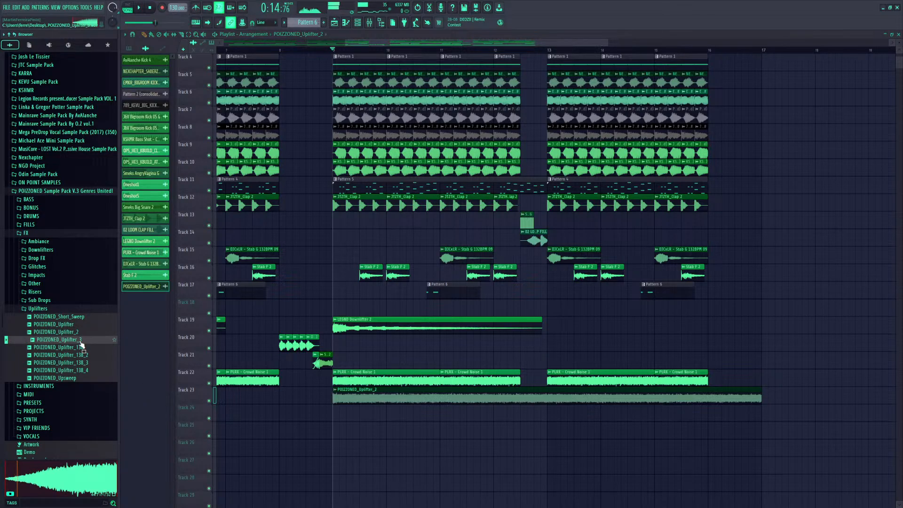
{"action": "left_click", "coordinate": [77, 350]}
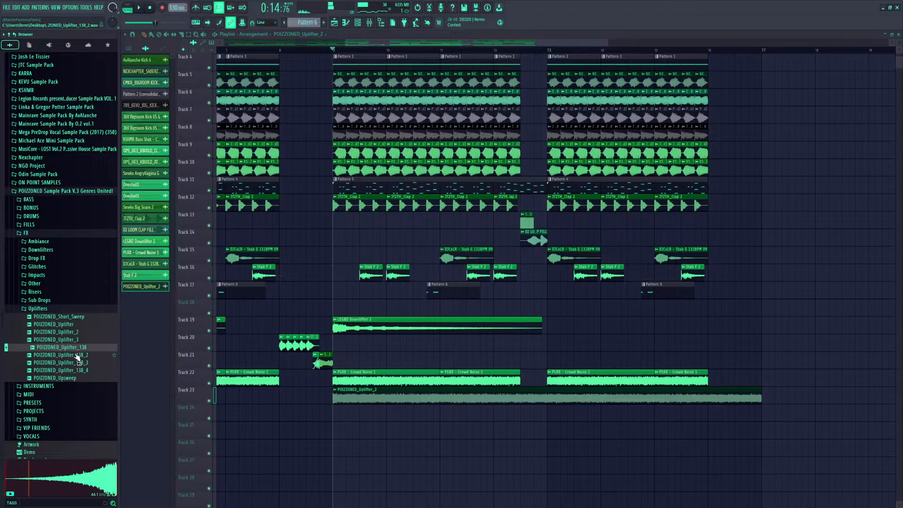
{"action": "left_click", "coordinate": [77, 356]}
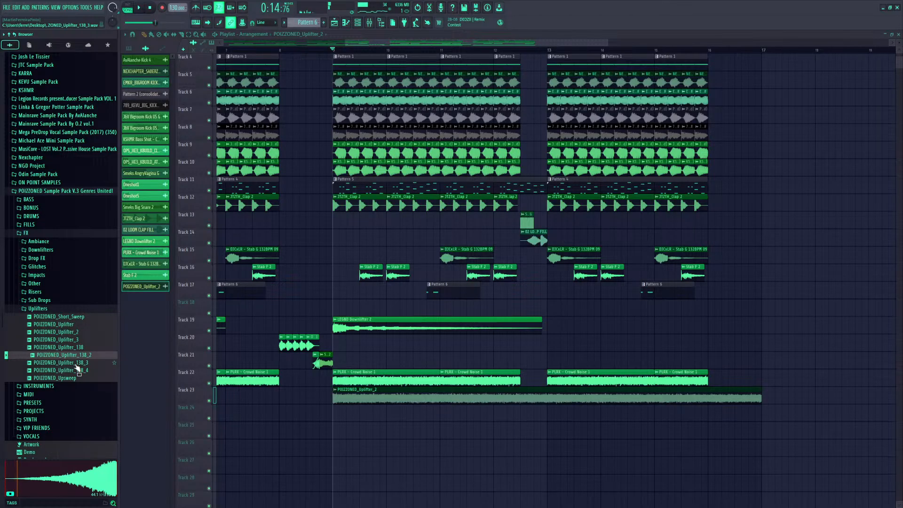
{"action": "left_click", "coordinate": [77, 363]}
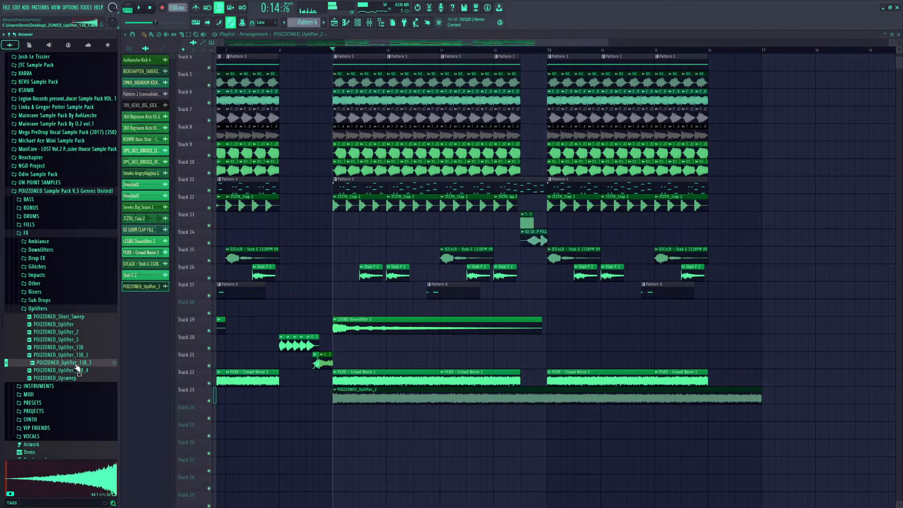
{"action": "left_click", "coordinate": [77, 371]}
{"action": "left_click", "coordinate": [77, 378]}
{"action": "left_click", "coordinate": [76, 379]}
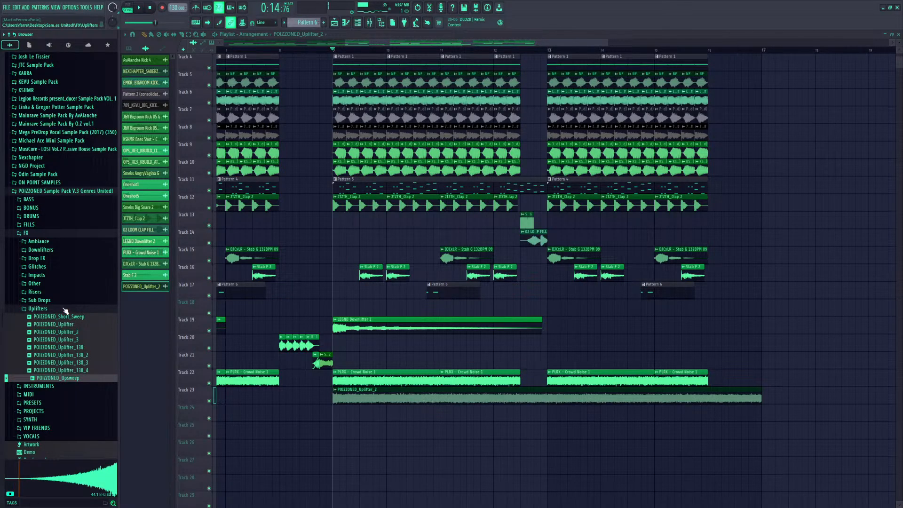
Audition the Risers in POIZZONED Sample Pack V.3 and place POIZZONED_Riser_X_130 on Track 24 at bar 9
{"action": "left_click", "coordinate": [47, 292]}
{"action": "left_click", "coordinate": [54, 286]}
{"action": "left_click", "coordinate": [54, 294]}
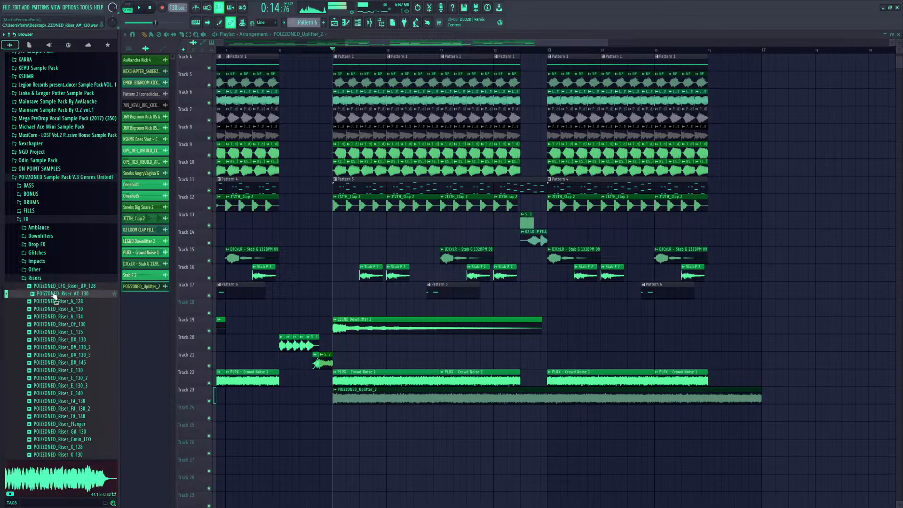
{"action": "scroll", "coordinate": [50, 399], "scroll_direction": "down", "scroll_amount": 5}
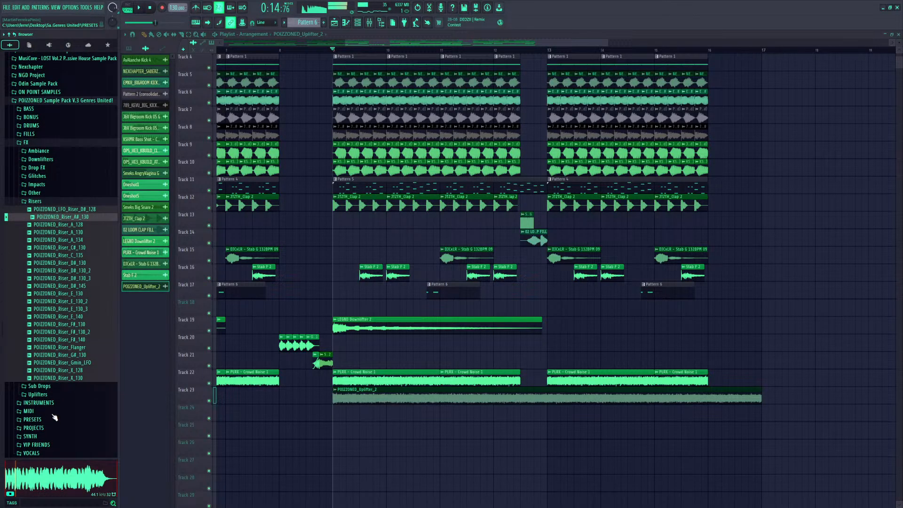
{"action": "left_click", "coordinate": [67, 363]}
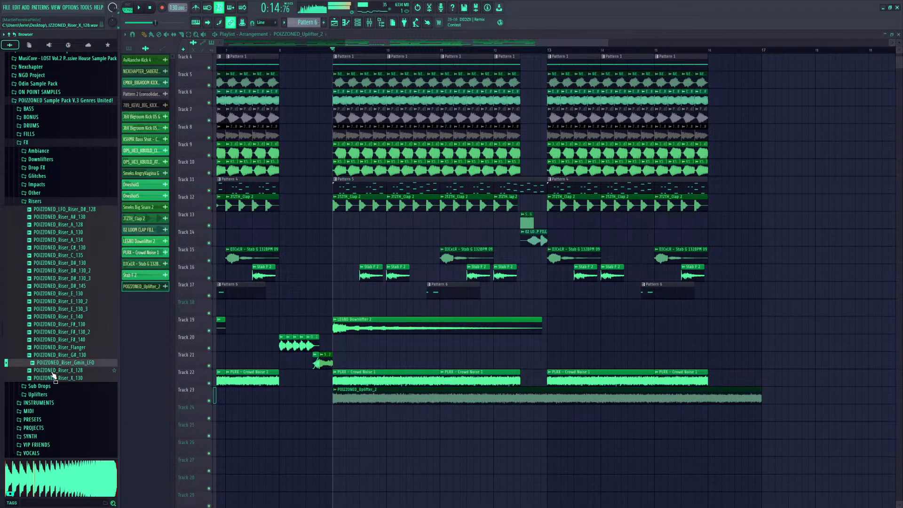
{"action": "left_click", "coordinate": [53, 373]}
{"action": "left_click", "coordinate": [53, 379]}
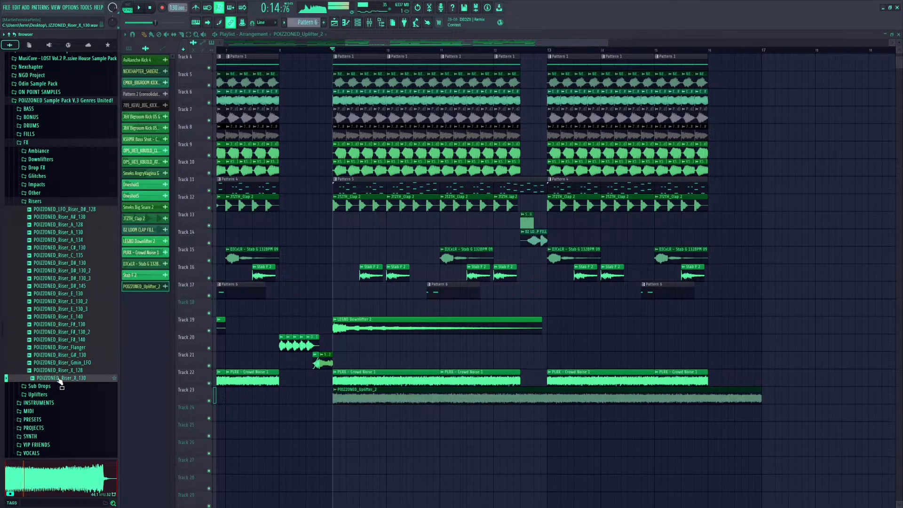
{"action": "left_click_drag", "start_coordinate": [60, 379], "coordinate": [356, 410]}
Enable Remove DC offset and Normalize on the riser sample and set its declicking mode to Transient (bleeding)
{"action": "double_click", "coordinate": [356, 410]}
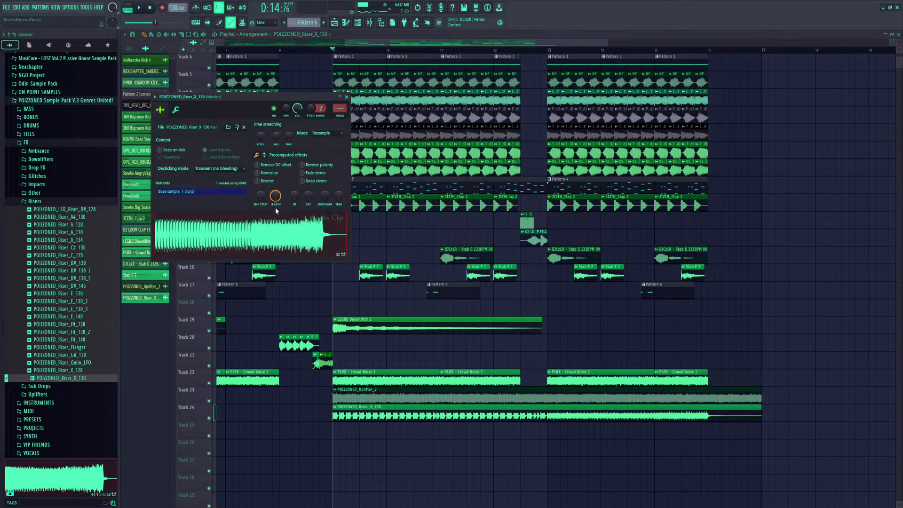
{"action": "left_click", "coordinate": [236, 168]}
{"action": "left_click", "coordinate": [212, 190]}
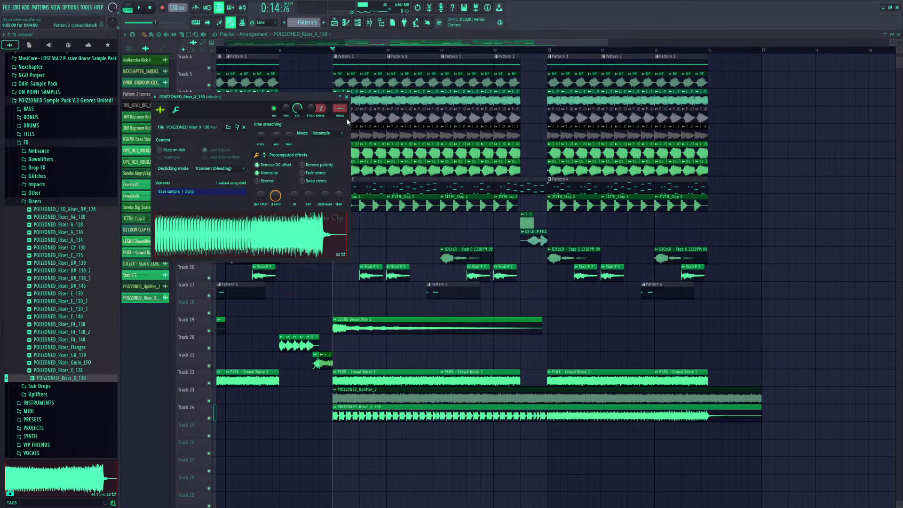
Route the riser to mixer track 48 with Kickstart 2 on it, and play the drop from bar 9
{"action": "key", "text": "ctrl+l"}
{"action": "key", "text": "space"}
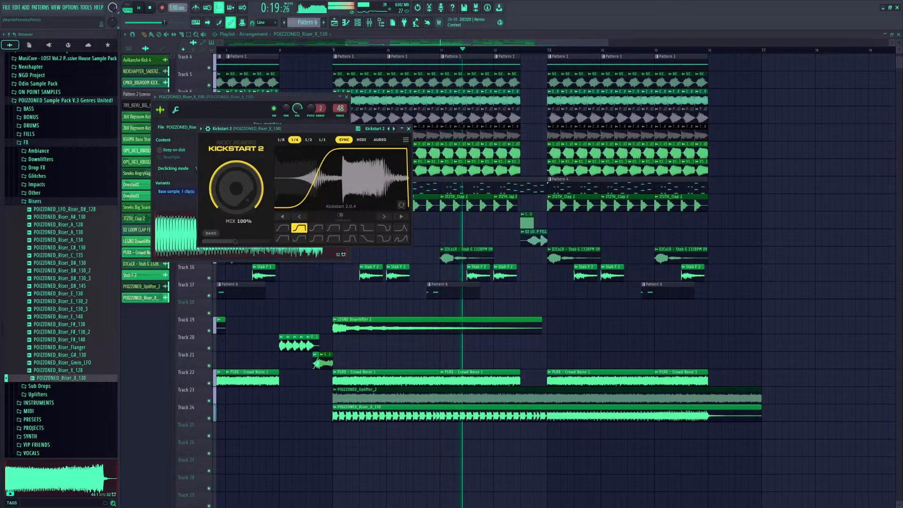
{"action": "left_click", "coordinate": [408, 129]}
{"action": "left_click", "coordinate": [347, 97]}
{"action": "left_click", "coordinate": [334, 23]}
{"action": "left_click", "coordinate": [334, 22]}
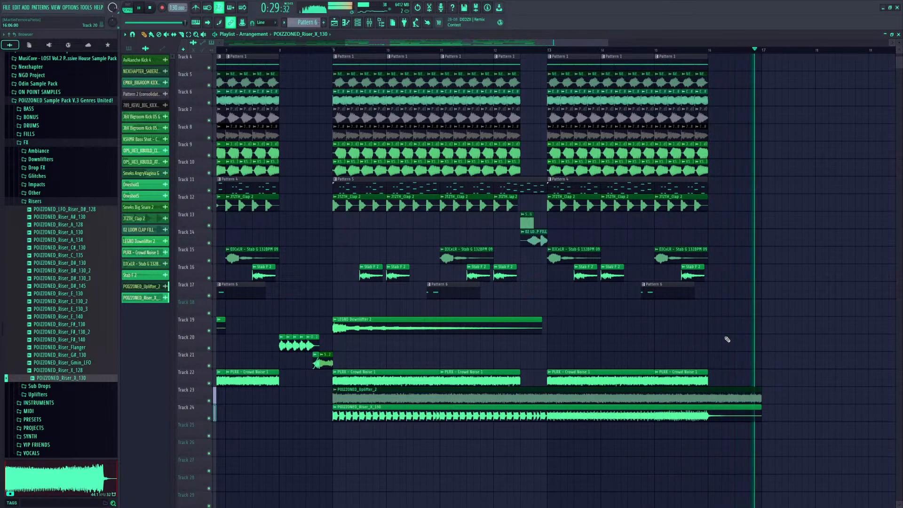
{"action": "key", "text": "space"}
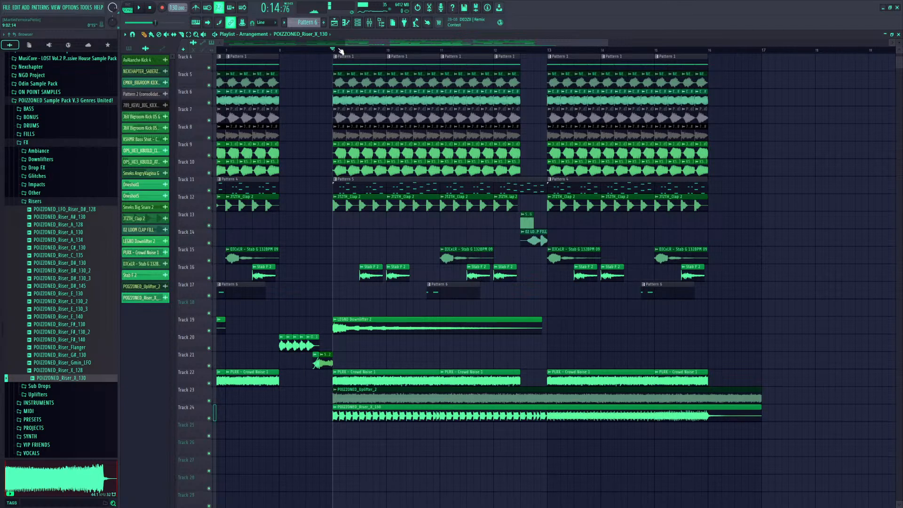
Collapse the Risers folder and shift the clips on Tracks 19 to 24 up one track to fill empty Track 18
{"action": "scroll", "coordinate": [345, 41], "scroll_direction": "left", "scroll_amount": 5}
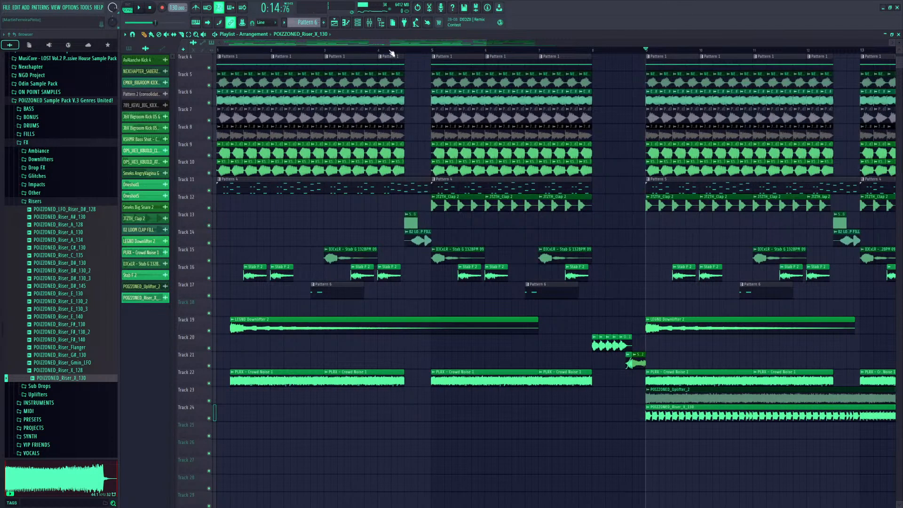
{"action": "left_click_drag", "start_coordinate": [491, 43], "coordinate": [628, 43]}
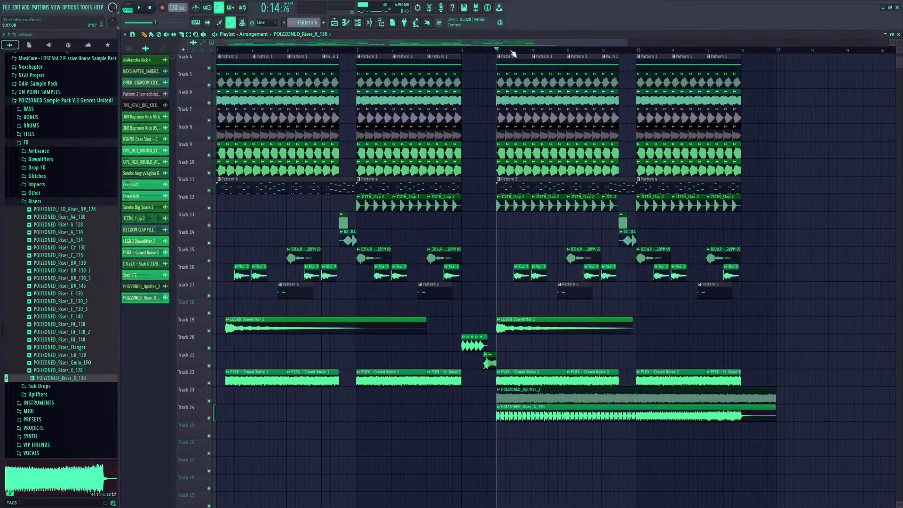
{"action": "left_click", "coordinate": [79, 202]}
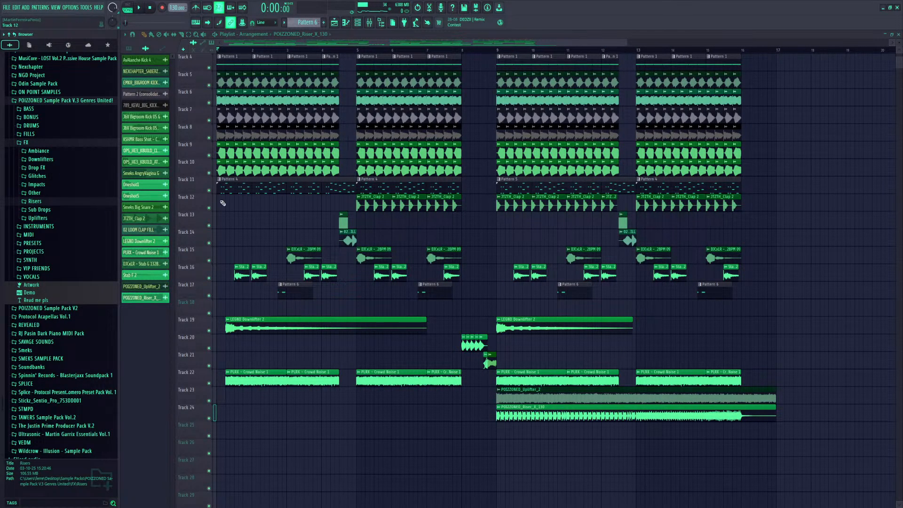
{"action": "key", "text": "F5"}
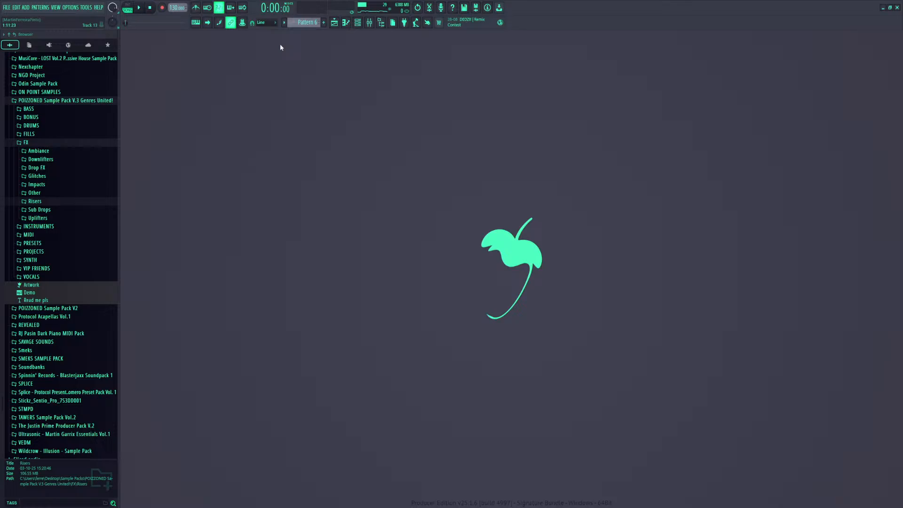
{"action": "left_click", "coordinate": [334, 22]}
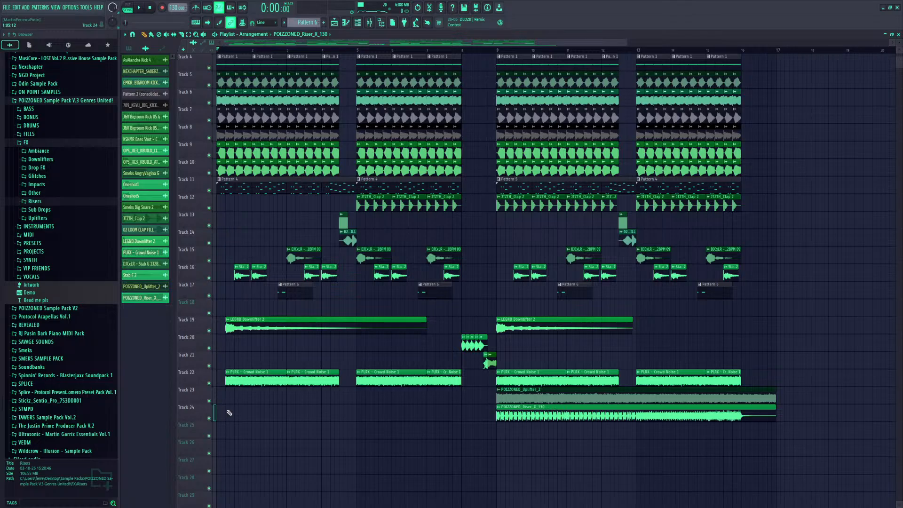
{"action": "scroll", "coordinate": [200, 311], "scroll_direction": "down", "scroll_amount": 6}
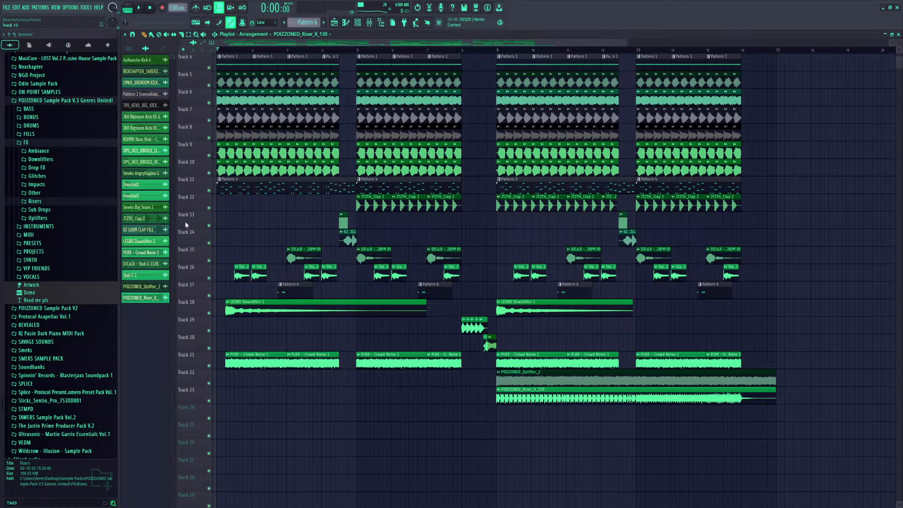
Collapse the POIZZONED pack and look through the Kevu Festival Sounds and Saberz Producer packs in the 789TEN folder
{"action": "left_click", "coordinate": [61, 100]}
{"action": "scroll", "coordinate": [60, 296], "scroll_direction": "up", "scroll_amount": 15}
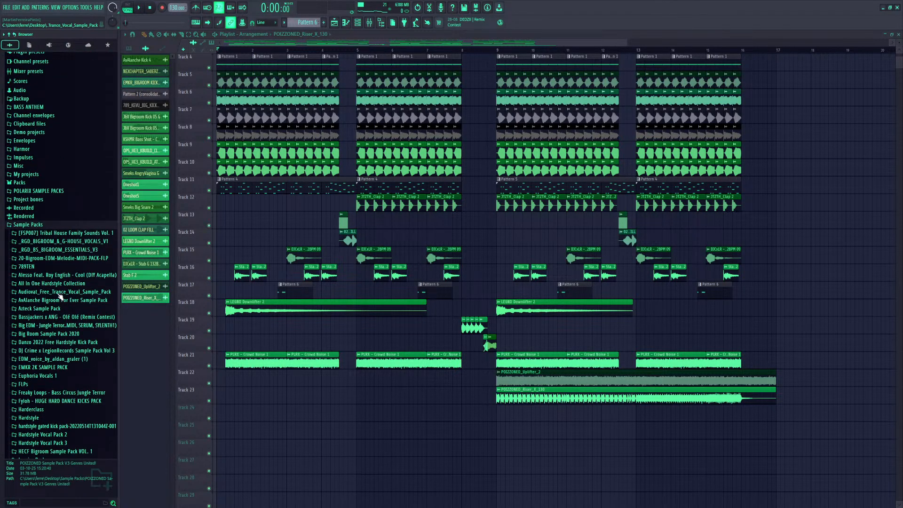
{"action": "left_click", "coordinate": [52, 268]}
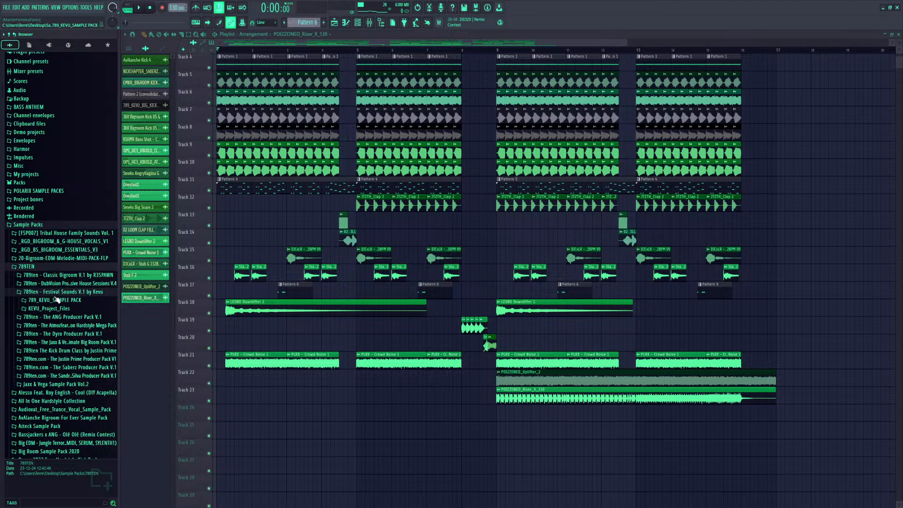
{"action": "left_click", "coordinate": [50, 293]}
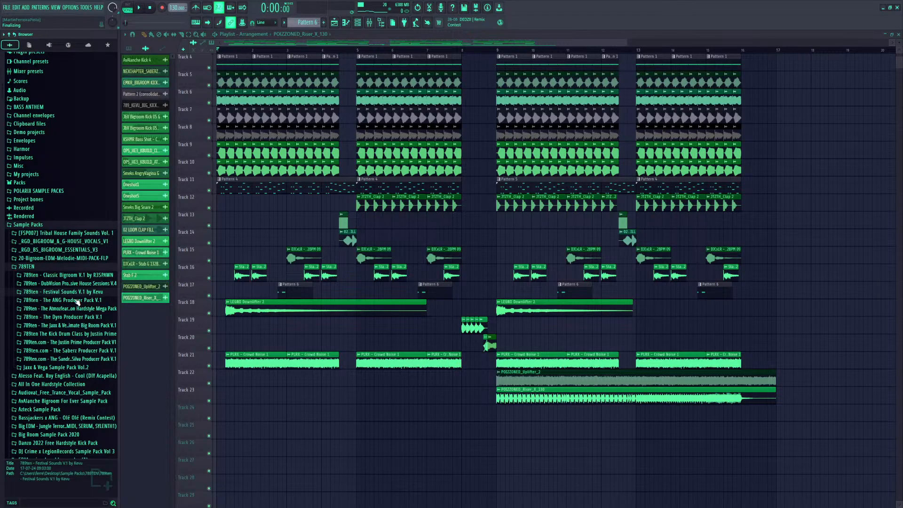
{"action": "left_click", "coordinate": [53, 351]}
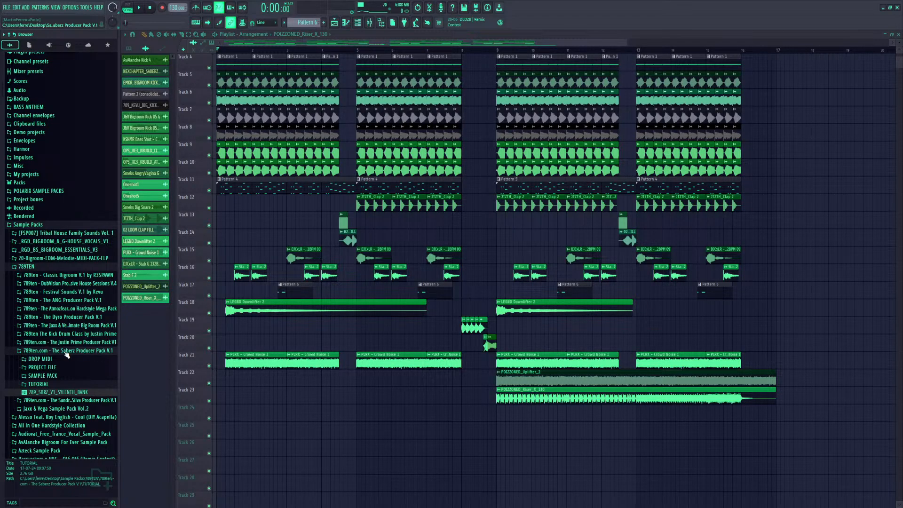
{"action": "left_click", "coordinate": [66, 354]}
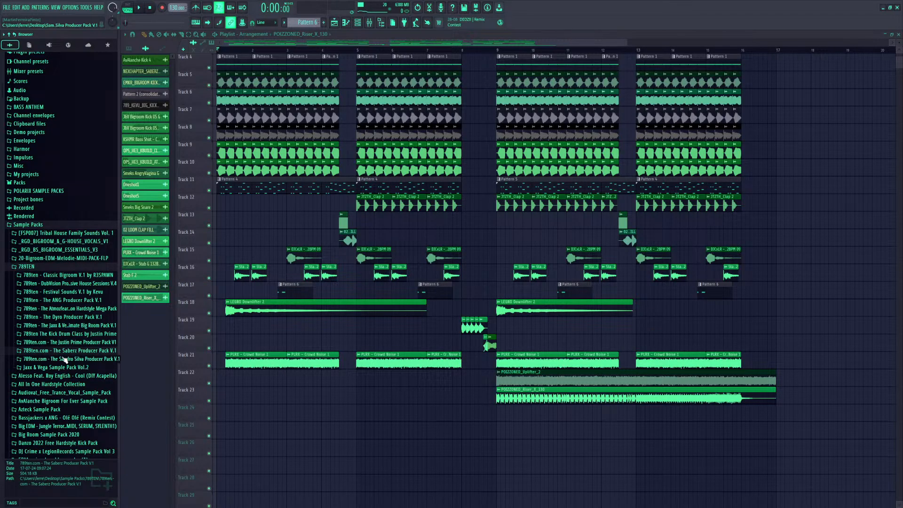
Browse the Justin Prime Producer Pack V1 samples, the Kick Drum Class folder and the Jaxx & Vega Big Room pack for usable sounds
{"action": "left_click", "coordinate": [66, 343]}
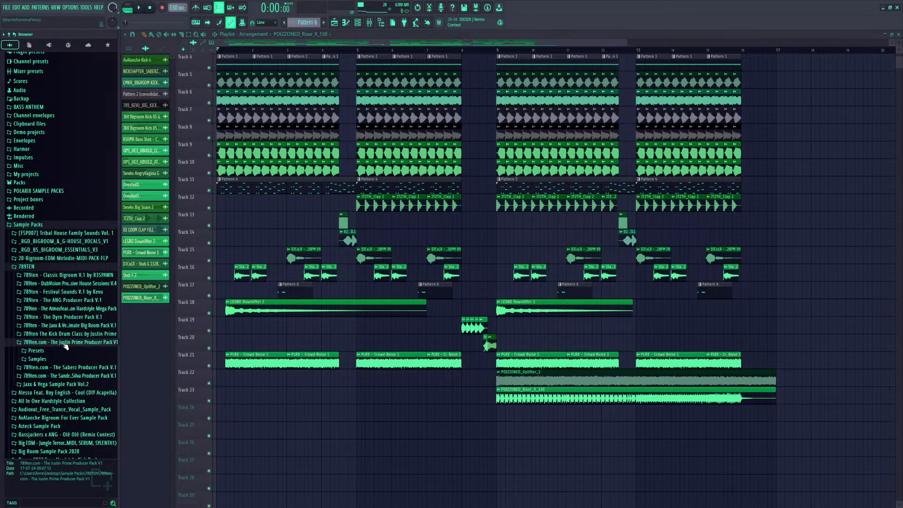
{"action": "left_click", "coordinate": [66, 335]}
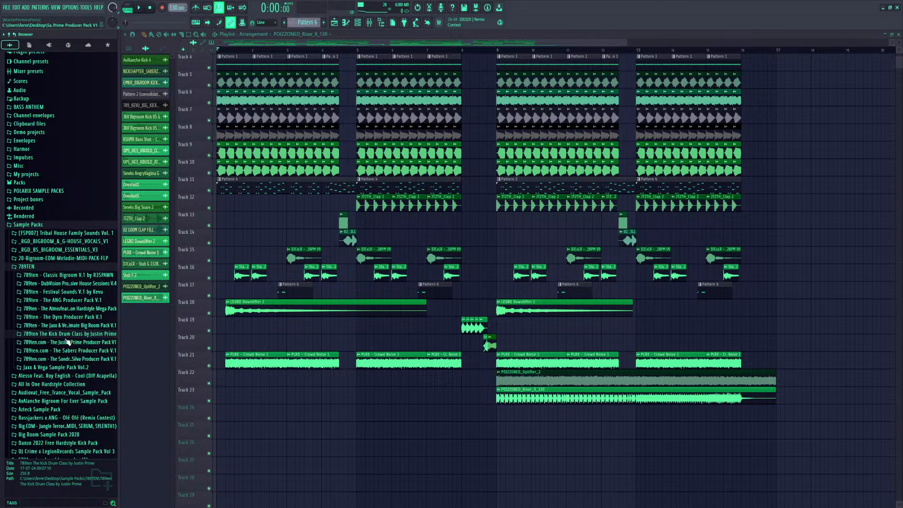
{"action": "left_click", "coordinate": [67, 342]}
{"action": "left_click", "coordinate": [60, 360]}
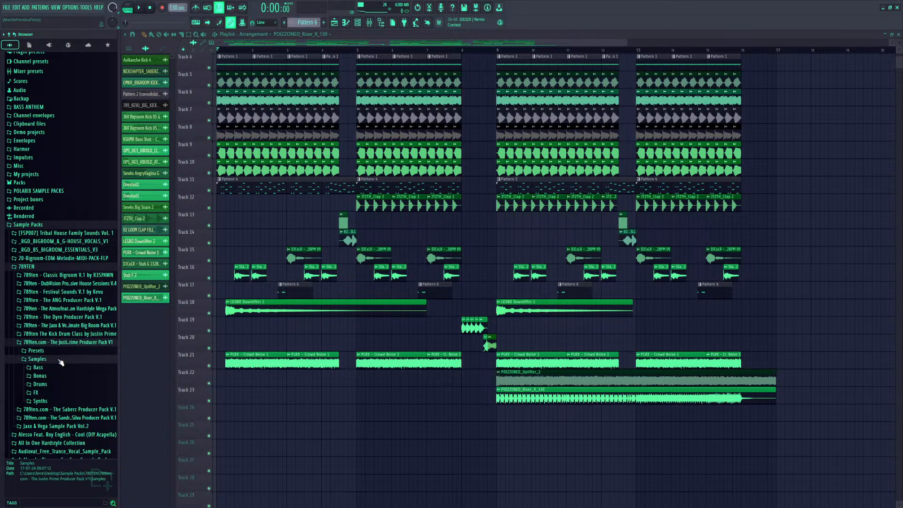
{"action": "left_click", "coordinate": [61, 361]}
{"action": "left_click", "coordinate": [64, 343]}
{"action": "left_click", "coordinate": [64, 335]}
{"action": "left_click", "coordinate": [66, 344]}
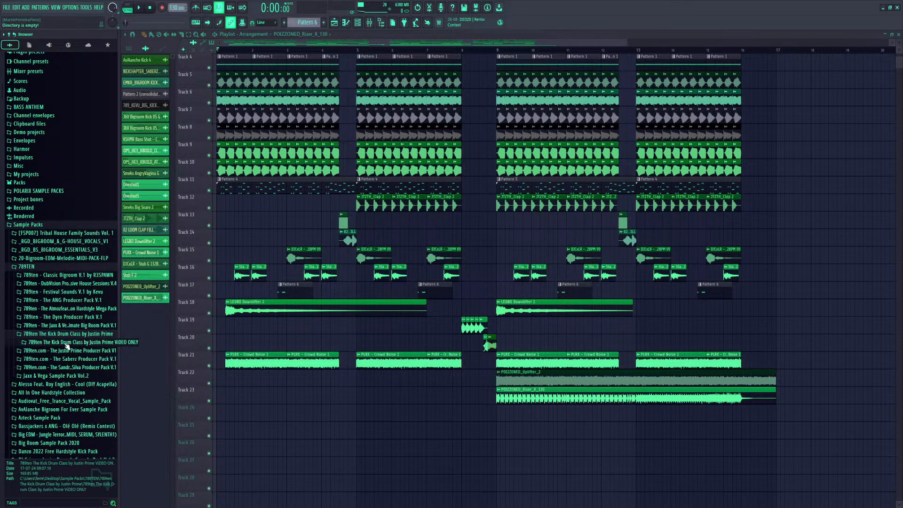
{"action": "left_click", "coordinate": [65, 335]}
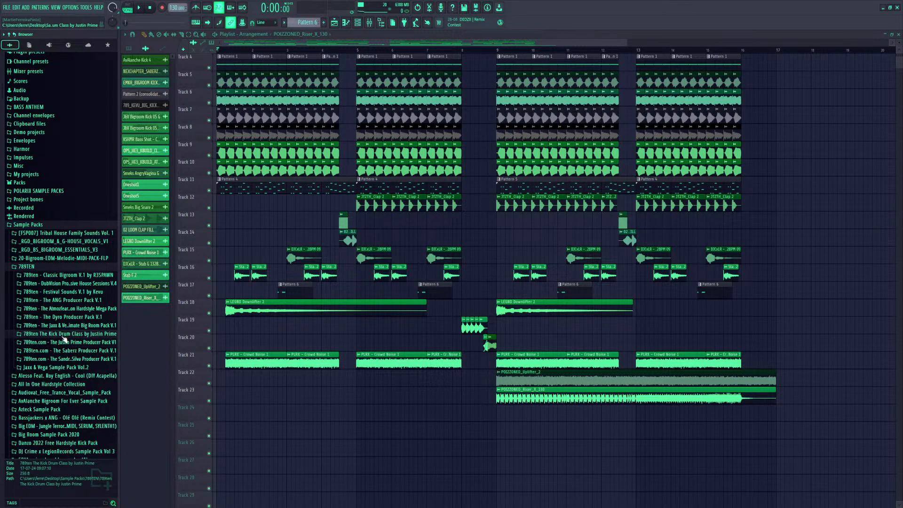
{"action": "left_click", "coordinate": [96, 327]}
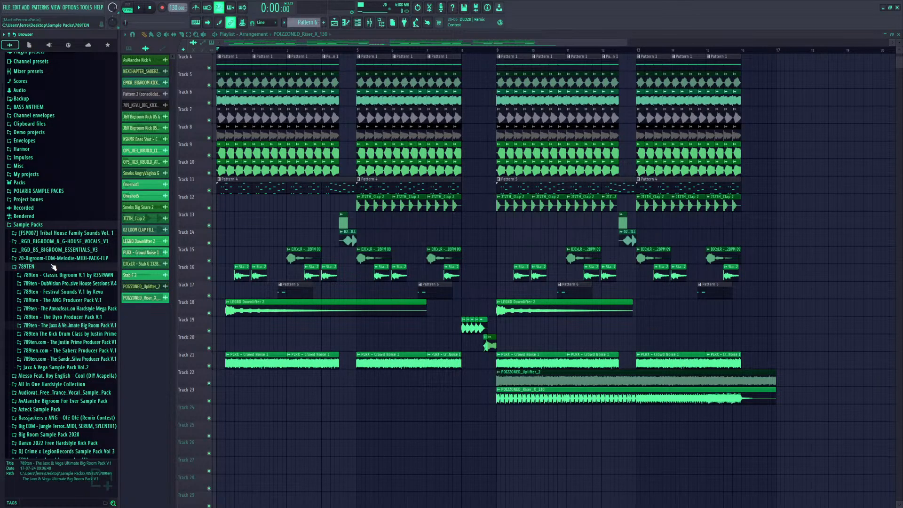
Collapse the 789TEN and Sample Packs folders in the browser
{"action": "left_click", "coordinate": [27, 267]}
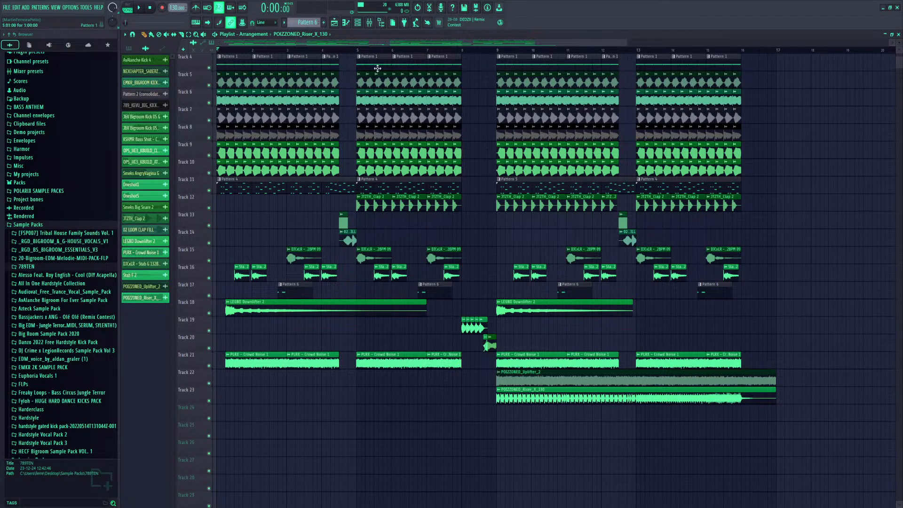
{"action": "scroll", "coordinate": [322, 45], "scroll_direction": "up", "scroll_amount": 4}
{"action": "left_click_drag", "start_coordinate": [323, 45], "coordinate": [294, 46]}
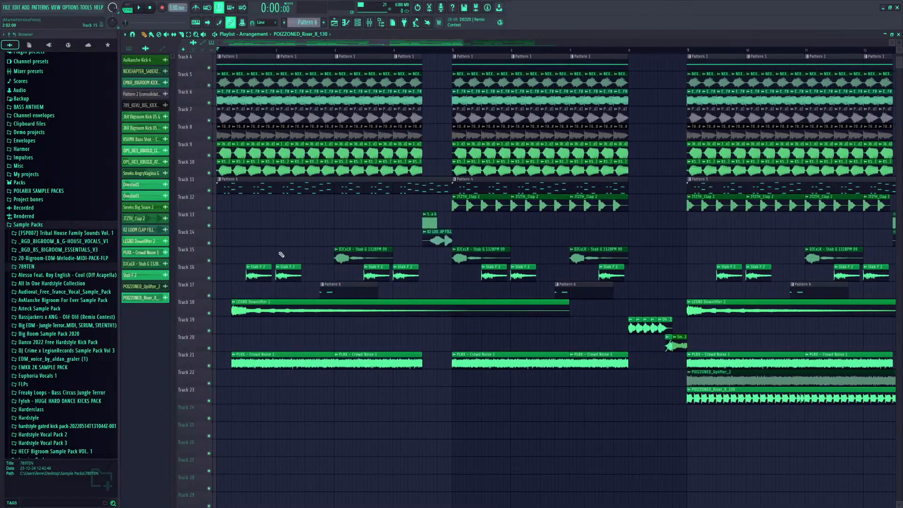
{"action": "key", "text": "Escape"}
{"action": "left_click", "coordinate": [335, 22]}
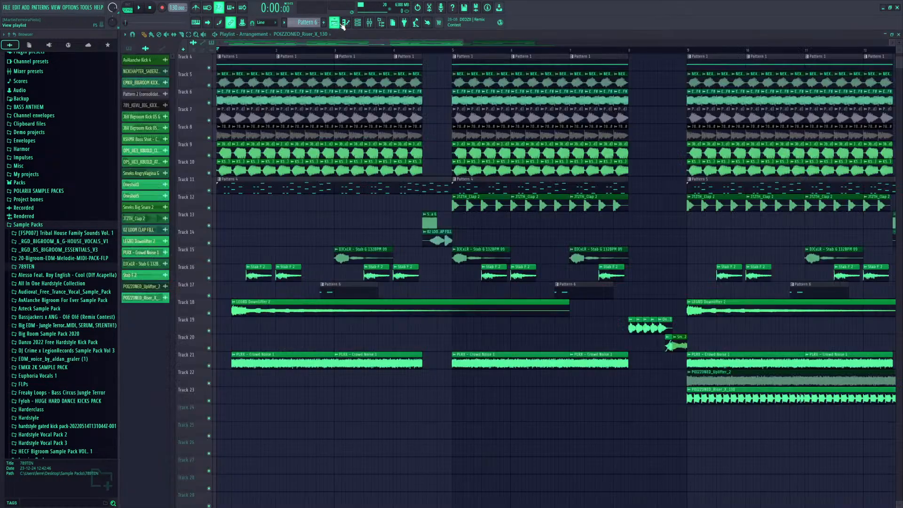
{"action": "scroll", "coordinate": [306, 345], "scroll_direction": "down", "scroll_amount": 2}
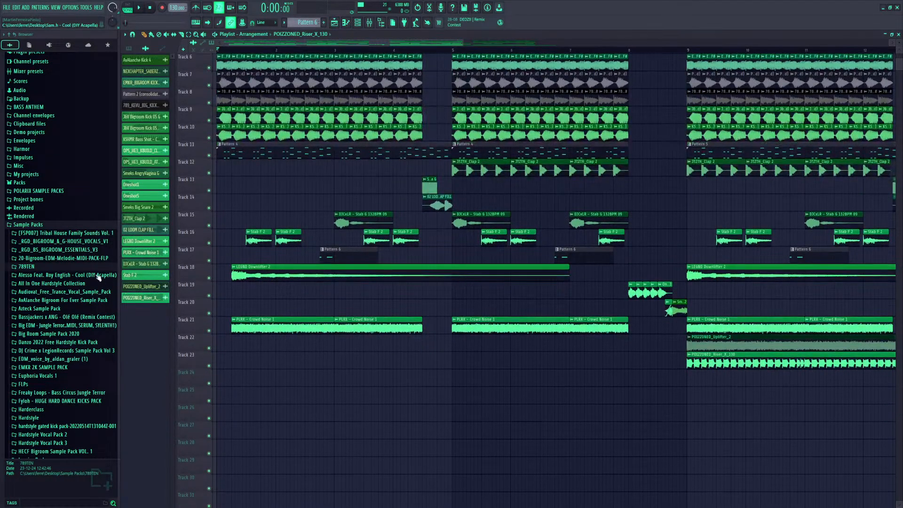
{"action": "left_click", "coordinate": [37, 226]}
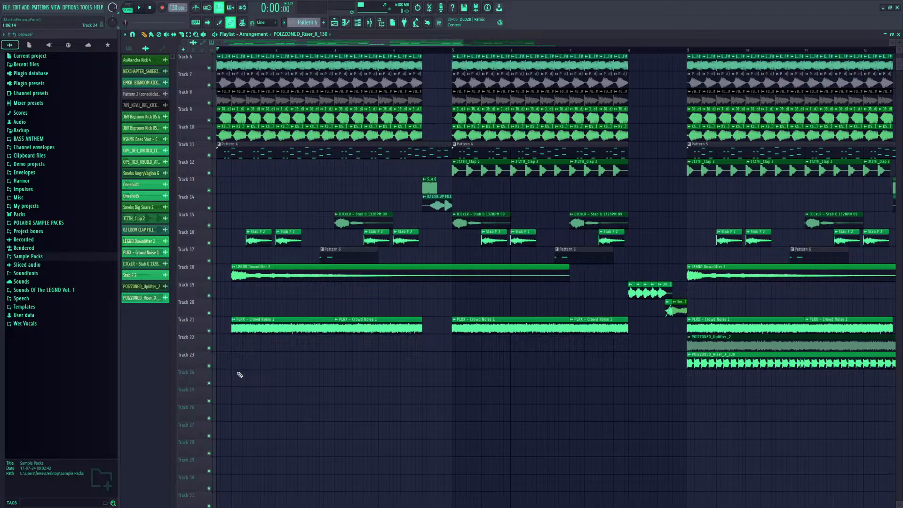
Lengthen the shortened Stab F 2 clips on Track 16 so their tails fill the gaps in both halves of the drop
{"action": "left_click", "coordinate": [214, 238]}
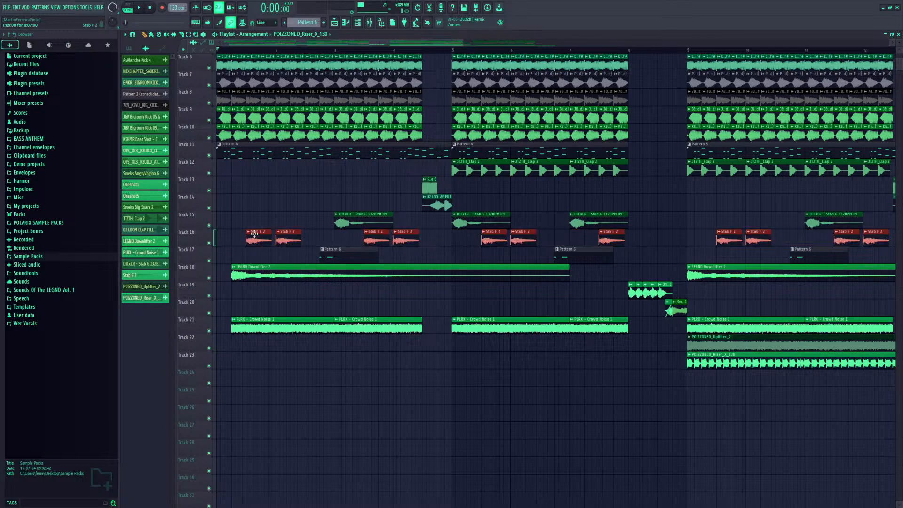
{"action": "key", "text": "F5"}
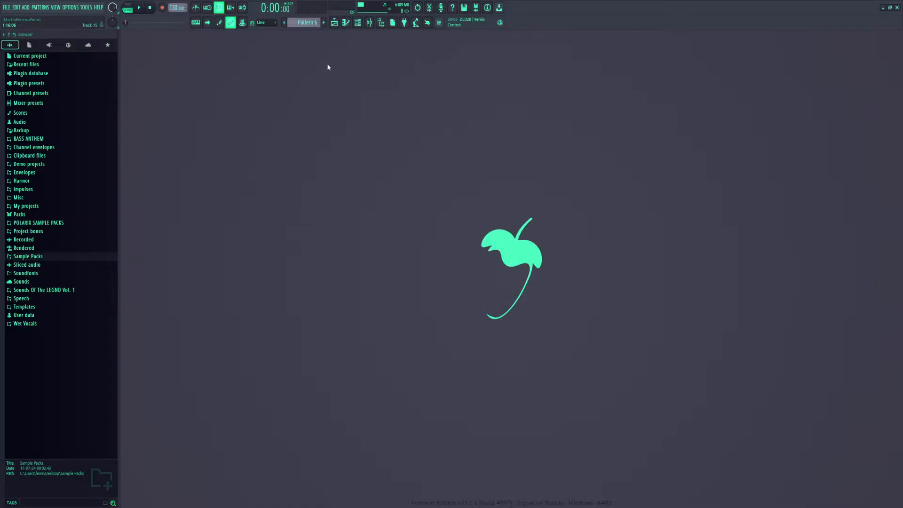
{"action": "left_click", "coordinate": [334, 22]}
{"action": "left_click_drag", "start_coordinate": [306, 235], "coordinate": [337, 232]}
{"action": "left_click_drag", "start_coordinate": [422, 234], "coordinate": [452, 235]}
{"action": "left_click_drag", "start_coordinate": [539, 233], "coordinate": [569, 234]}
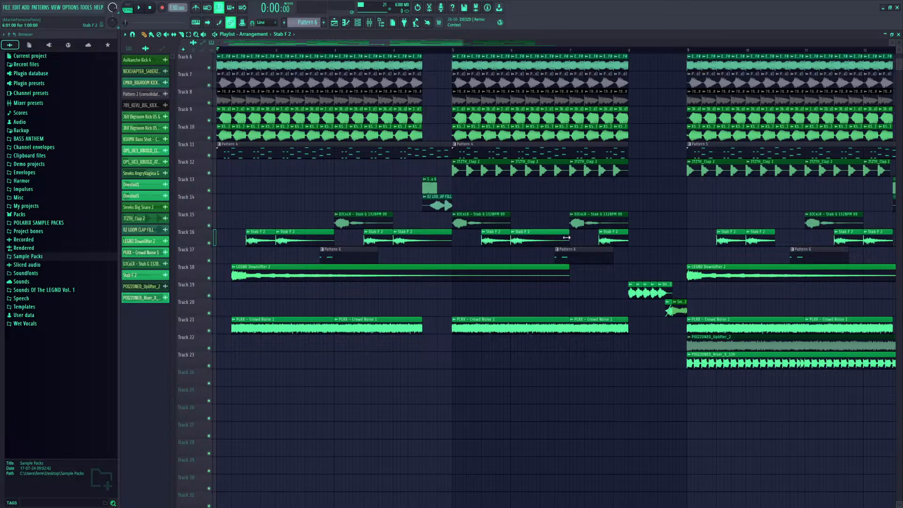
{"action": "left_click_drag", "start_coordinate": [464, 41], "coordinate": [707, 66]}
{"action": "left_click_drag", "start_coordinate": [492, 232], "coordinate": [623, 232]}
{"action": "left_click", "coordinate": [335, 23]}
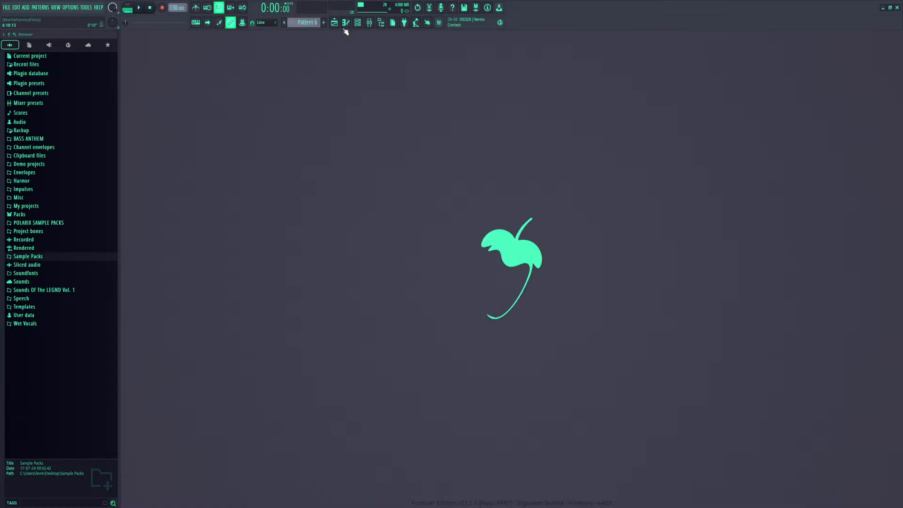
{"action": "left_click", "coordinate": [335, 24]}
Extend the second LEGND Downlifter 2 clip on Track 18 to just before bar 15 and save the project
{"action": "right_click", "coordinate": [381, 384]}
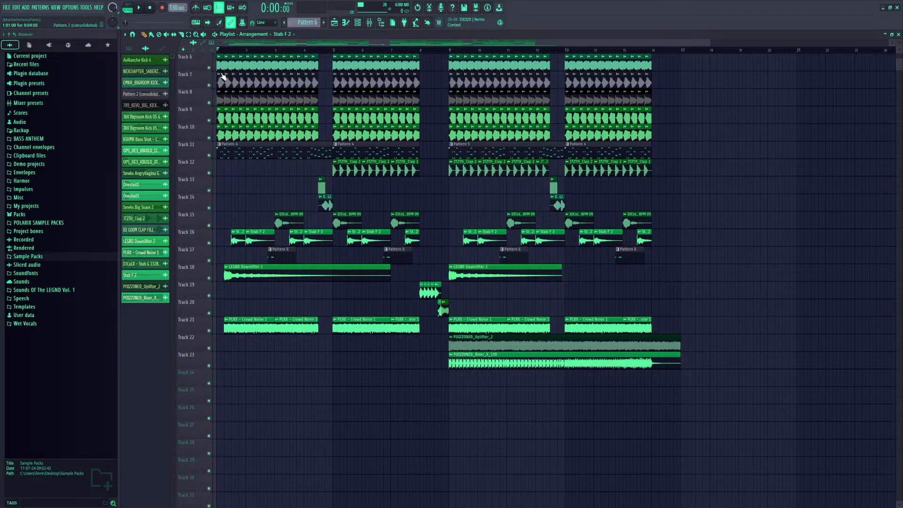
{"action": "scroll", "coordinate": [220, 64], "scroll_direction": "up", "scroll_amount": 5}
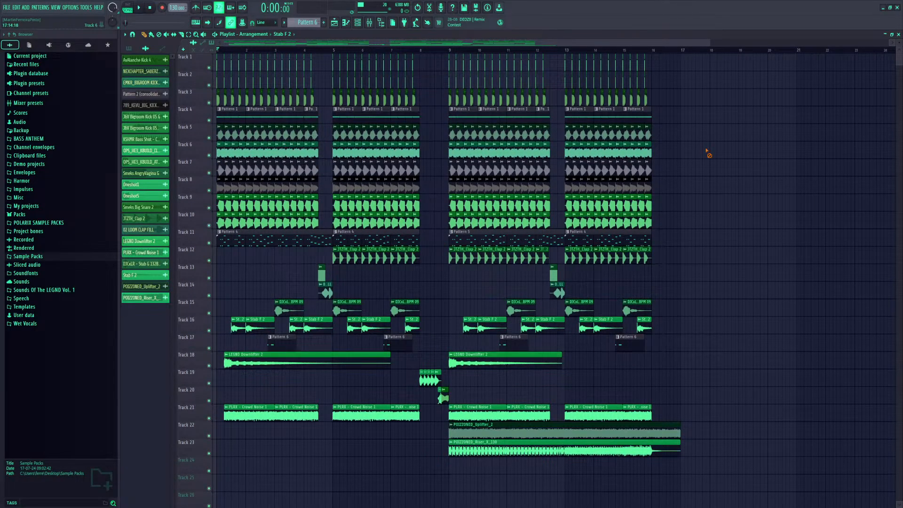
{"action": "left_click_drag", "start_coordinate": [711, 43], "coordinate": [255, 287]}
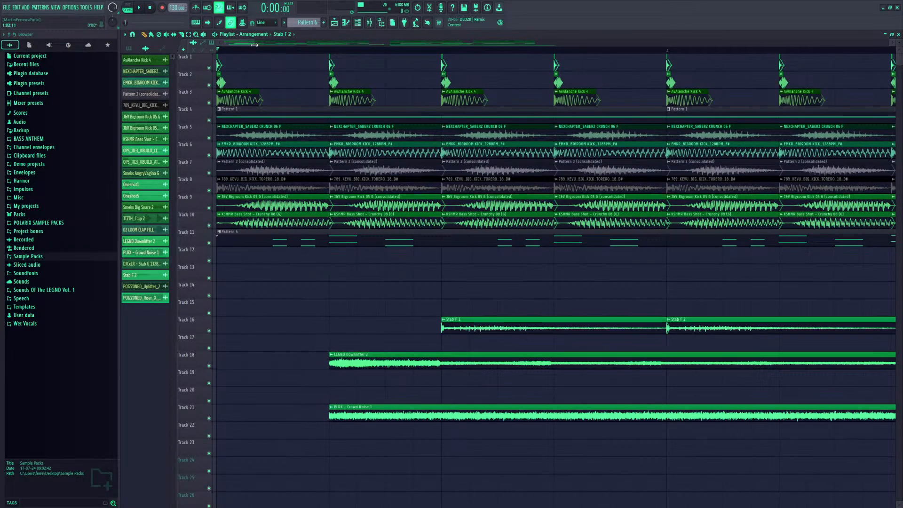
{"action": "left_click_drag", "start_coordinate": [256, 43], "coordinate": [749, 52]}
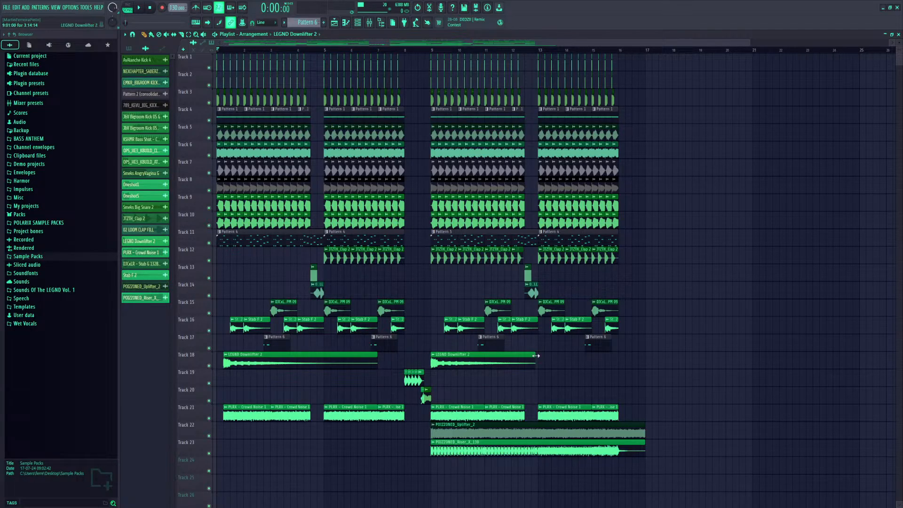
{"action": "left_click_drag", "start_coordinate": [536, 355], "coordinate": [588, 356]}
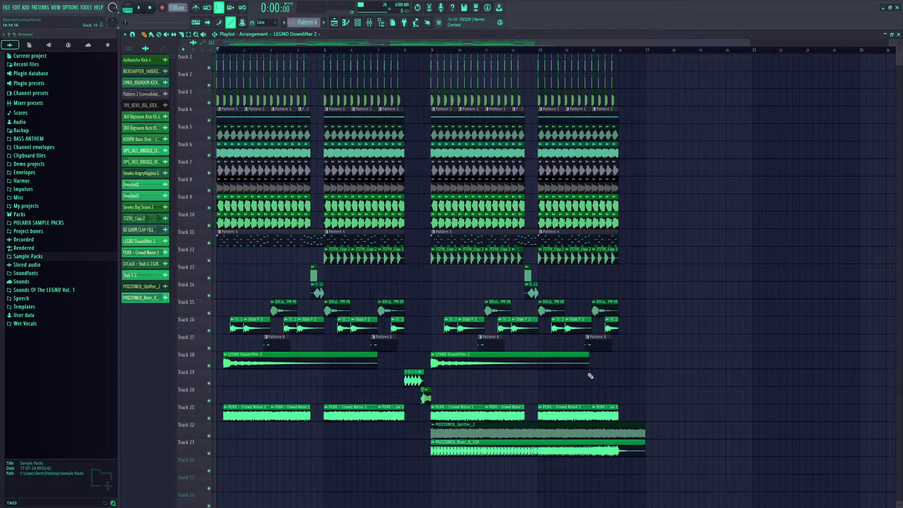
{"action": "mouse_move", "coordinate": [588, 364]}
{"action": "left_mouse_down"}
{"action": "mouse_move", "coordinate": [596, 365]}
{"action": "mouse_move", "coordinate": [584, 365]}
{"action": "left_mouse_up"}
{"action": "key", "text": "ctrl+s"}
Reorder the playlist tracks so the stabs occupy Tracks 13 and 14, the fills Tracks 15 and 16, and Pattern 6 Track 17
{"action": "left_click_drag", "start_coordinate": [214, 266], "coordinate": [216, 328]}
{"action": "left_click", "coordinate": [216, 335]}
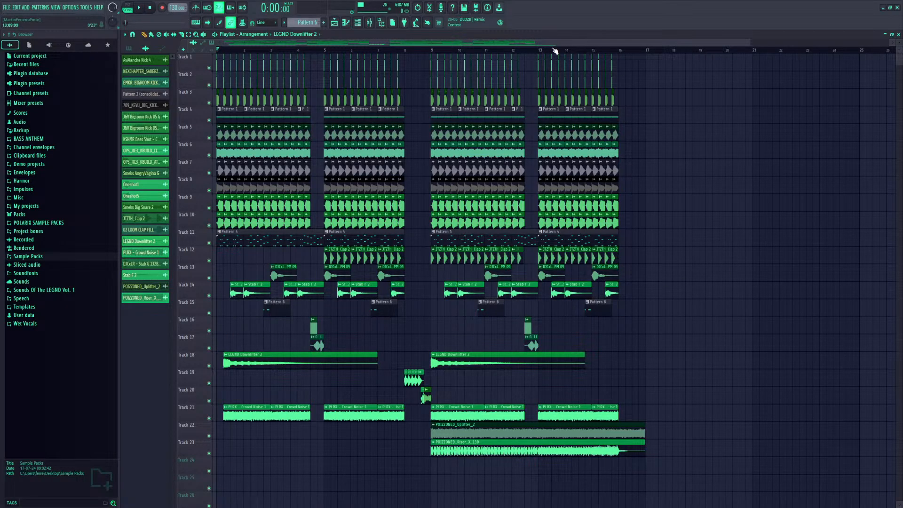
{"action": "scroll", "coordinate": [553, 46], "scroll_direction": "up", "scroll_amount": 3}
{"action": "left_click_drag", "start_coordinate": [547, 44], "coordinate": [292, 49]}
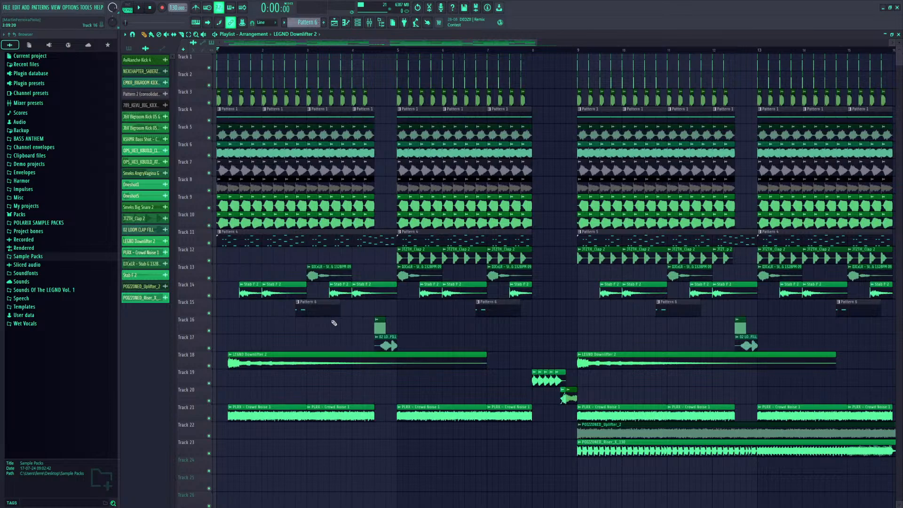
{"action": "left_click_drag", "start_coordinate": [205, 311], "coordinate": [202, 337]}
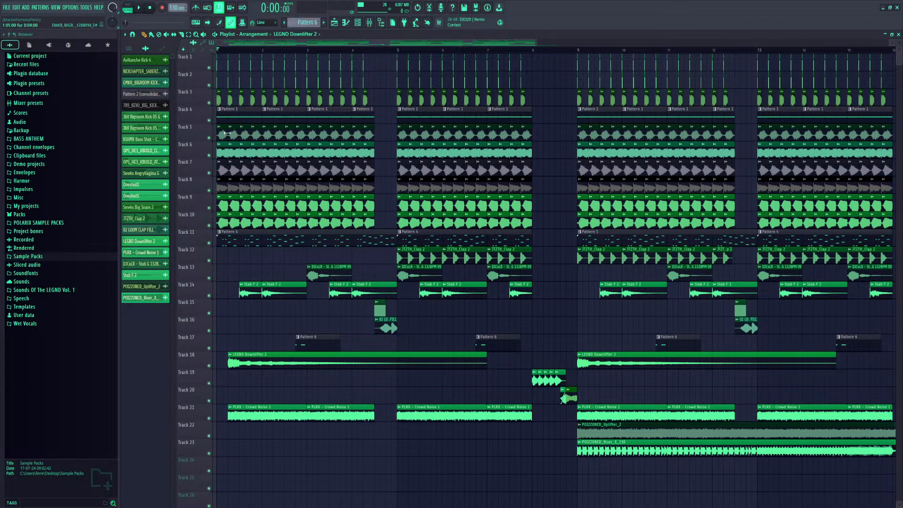
Play the arrangement from bar 1 into the second drop section at bar 9 and stop playback
{"action": "key", "text": "space"}
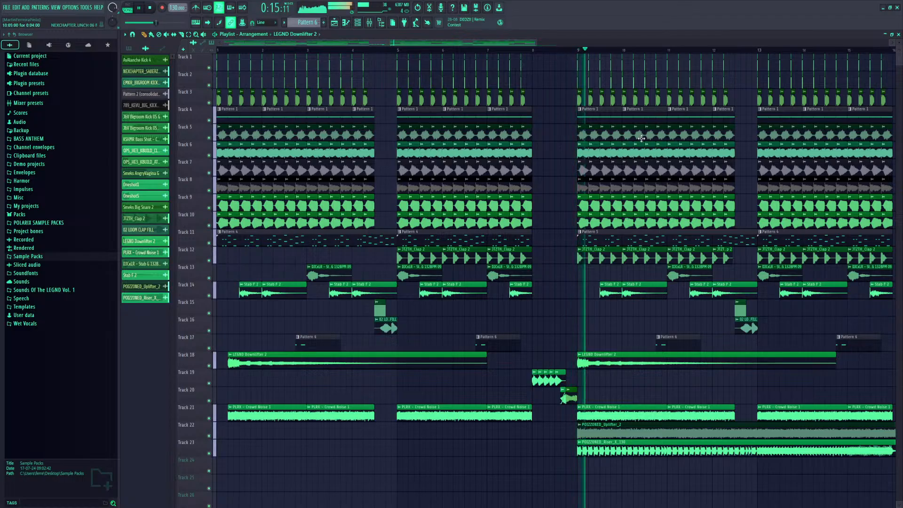
{"action": "left_click_drag", "start_coordinate": [537, 43], "coordinate": [565, 79]}
{"action": "key", "text": "space"}
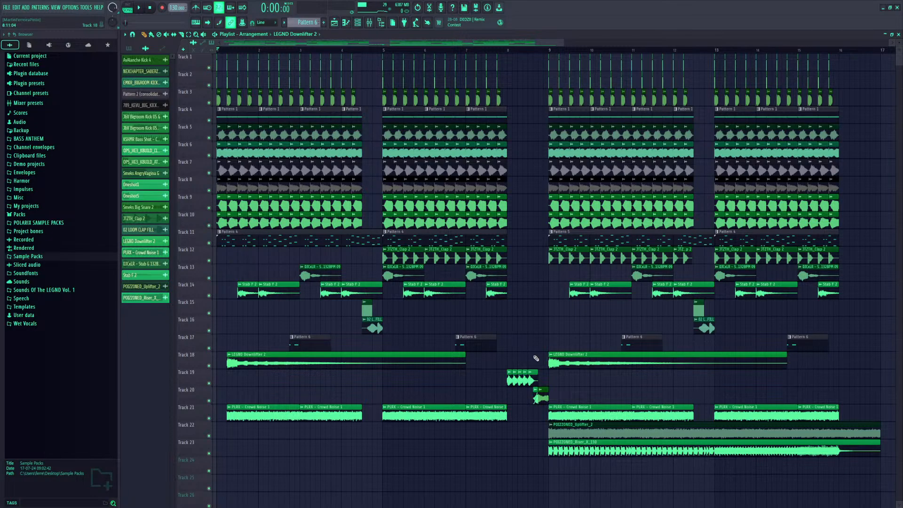
Expand the Sample Packs folder in the browser
{"action": "left_click", "coordinate": [55, 256]}
{"action": "left_click", "coordinate": [56, 256]}
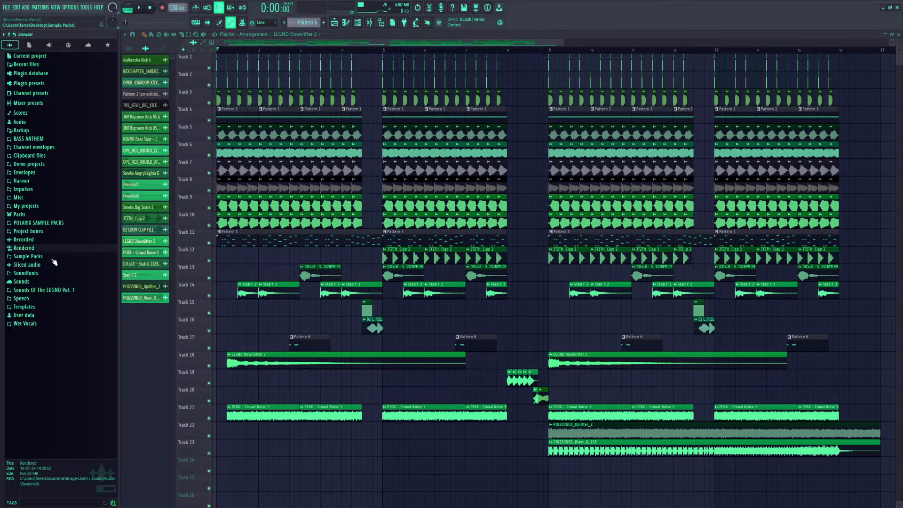
{"action": "left_click", "coordinate": [54, 259]}
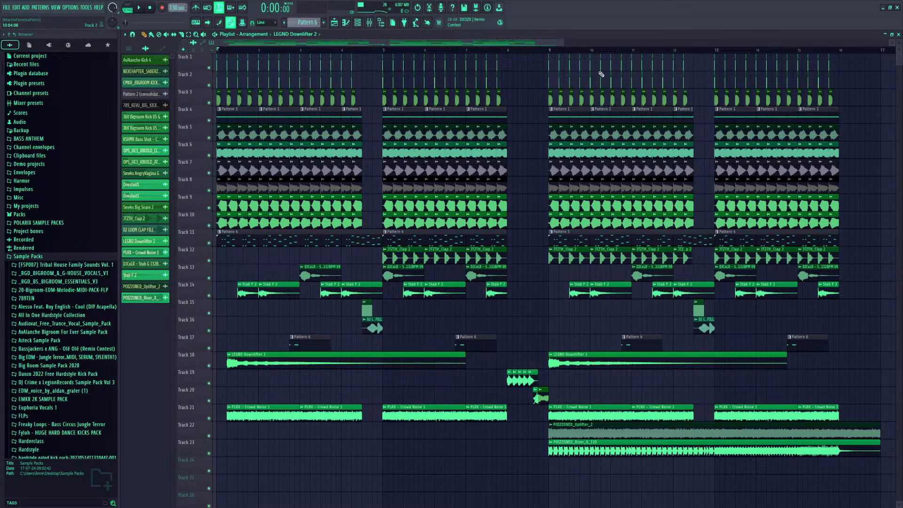
Try a time stretch of 4:00:00 on the POIZZONED_Riser_X_130 sample, settle on 8:00:00 and close its settings
{"action": "scroll", "coordinate": [588, 51], "scroll_direction": "up", "scroll_amount": 2}
{"action": "left_click_drag", "start_coordinate": [494, 43], "coordinate": [579, 40]}
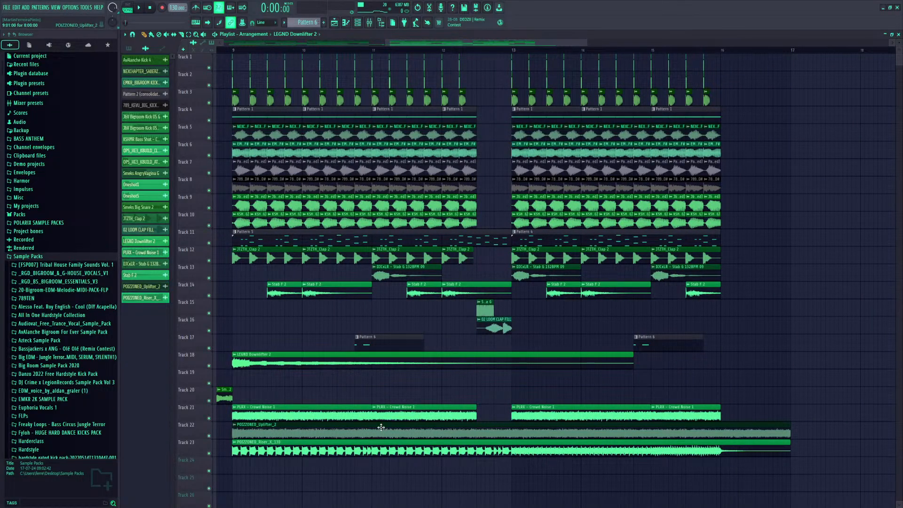
{"action": "double_click", "coordinate": [369, 447]}
{"action": "scroll", "coordinate": [369, 49], "scroll_direction": "up", "scroll_amount": 4}
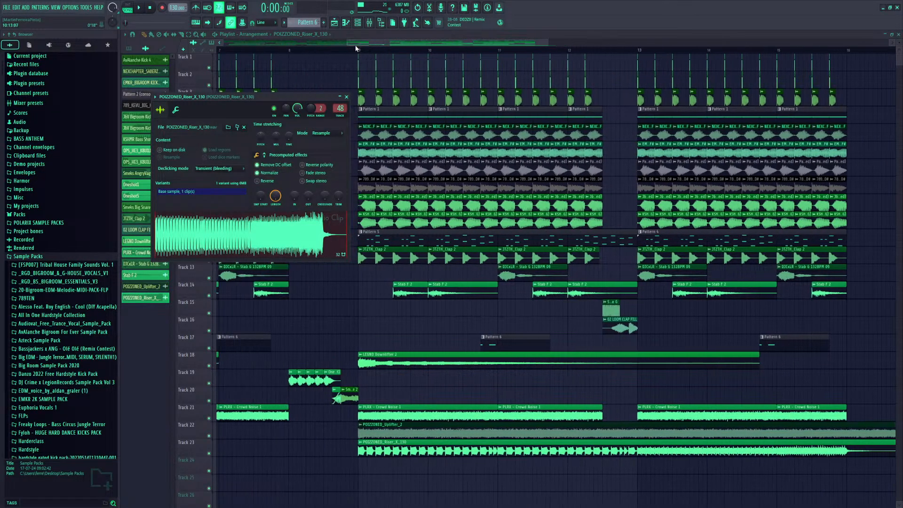
{"action": "scroll", "coordinate": [369, 49], "scroll_direction": "up", "scroll_amount": 2}
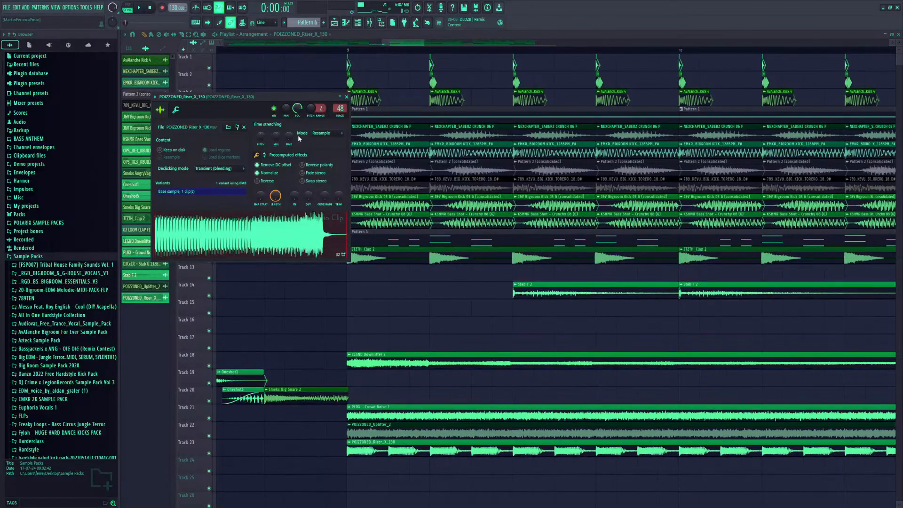
{"action": "scroll", "coordinate": [292, 136], "scroll_direction": "up", "scroll_amount": 1}
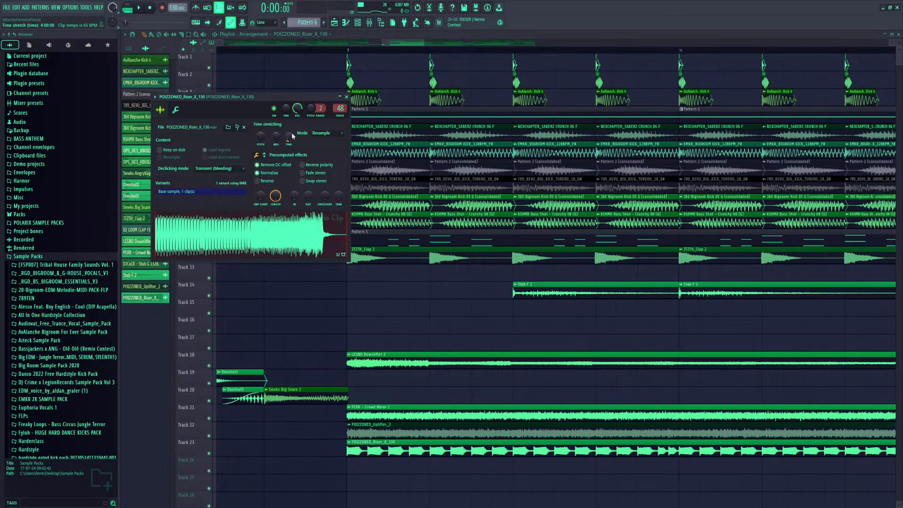
{"action": "scroll", "coordinate": [292, 136], "scroll_direction": "up", "scroll_amount": 4}
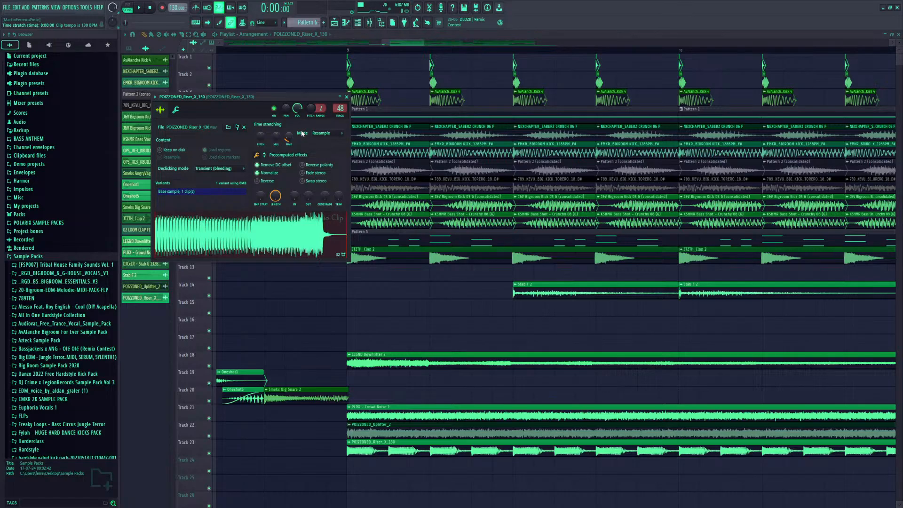
{"action": "left_click", "coordinate": [347, 96]}
{"action": "left_click_drag", "start_coordinate": [424, 43], "coordinate": [625, 43]}
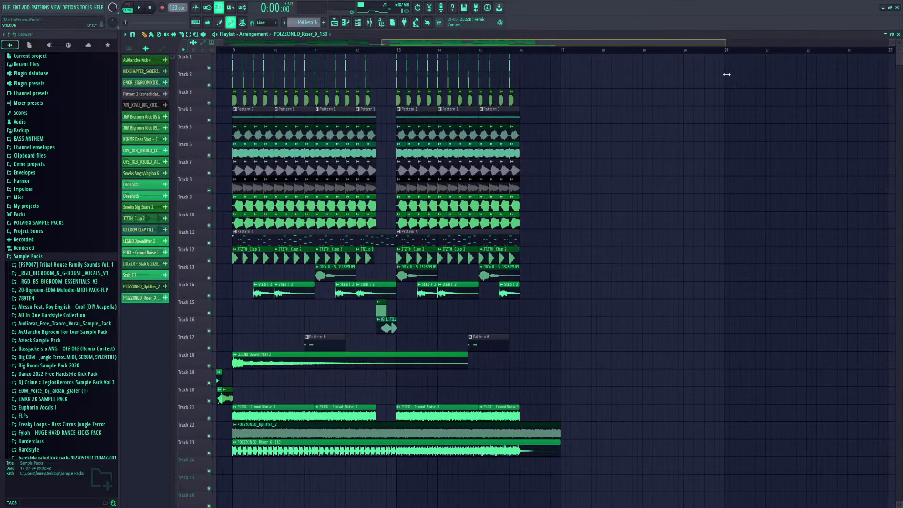
{"action": "left_click_drag", "start_coordinate": [679, 93], "coordinate": [846, 89]}
{"action": "left_click_drag", "start_coordinate": [476, 44], "coordinate": [123, 71]}
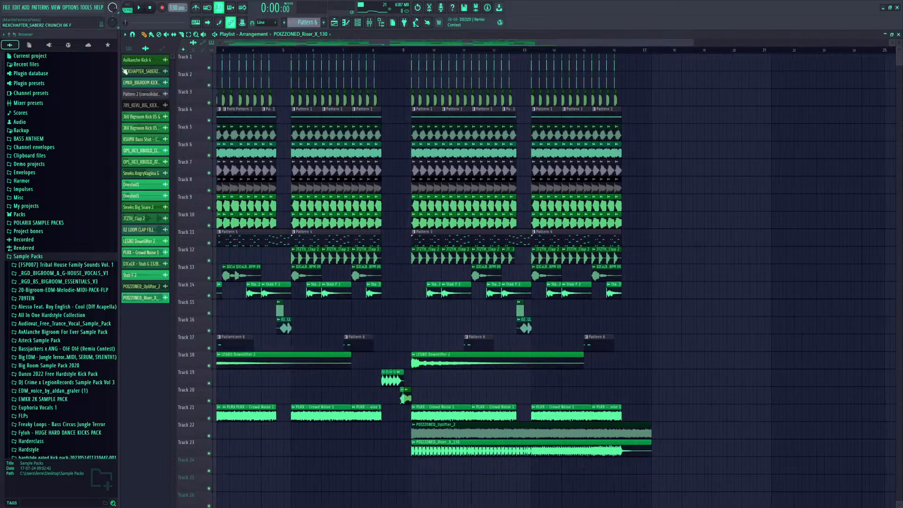
{"action": "left_click_drag", "start_coordinate": [691, 39], "coordinate": [750, 182]}
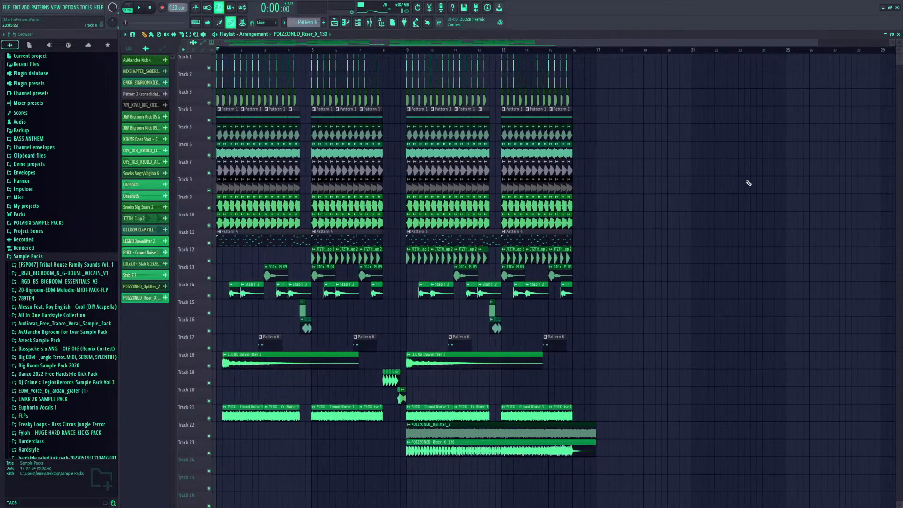
{"action": "left_click", "coordinate": [334, 23]}
{"action": "left_click", "coordinate": [334, 22]}
Shorten all Pattern 6 clips on Track 17 to one beat and extend the stab clips on Track 13 to two bars each
{"action": "left_click", "coordinate": [215, 341]}
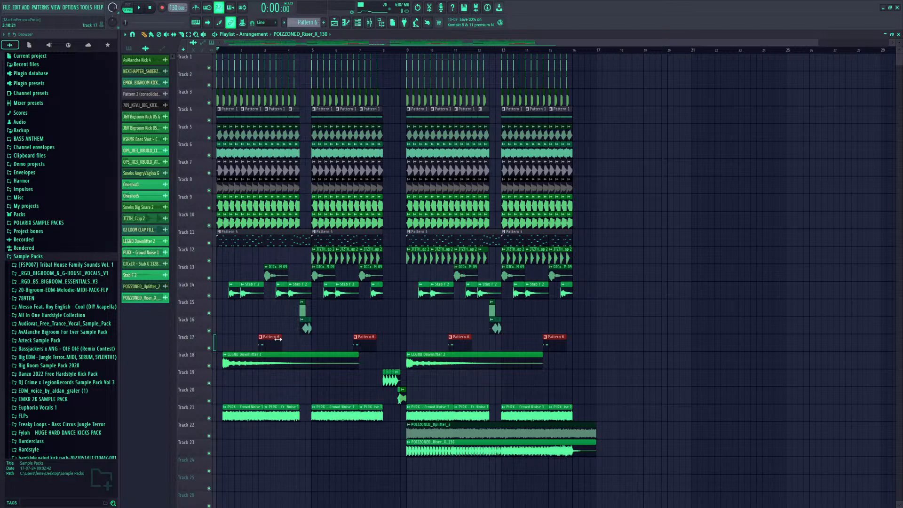
{"action": "left_click_drag", "start_coordinate": [280, 340], "coordinate": [263, 340]}
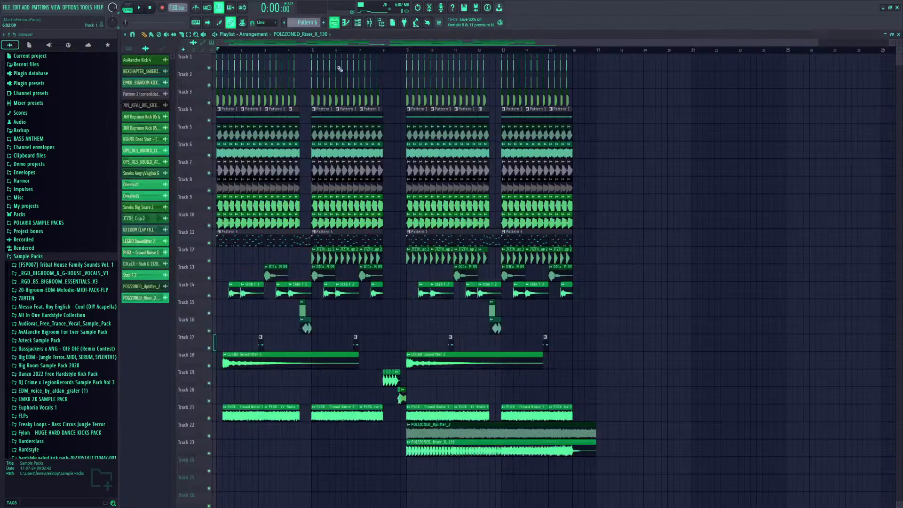
{"action": "left_click", "coordinate": [215, 272]}
{"action": "left_click_drag", "start_coordinate": [288, 268], "coordinate": [311, 269]}
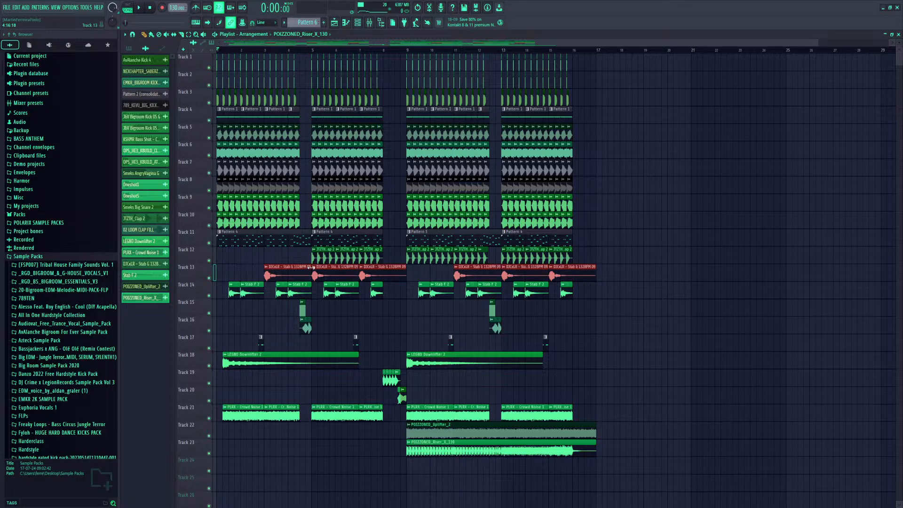
{"action": "left_click", "coordinate": [652, 311]}
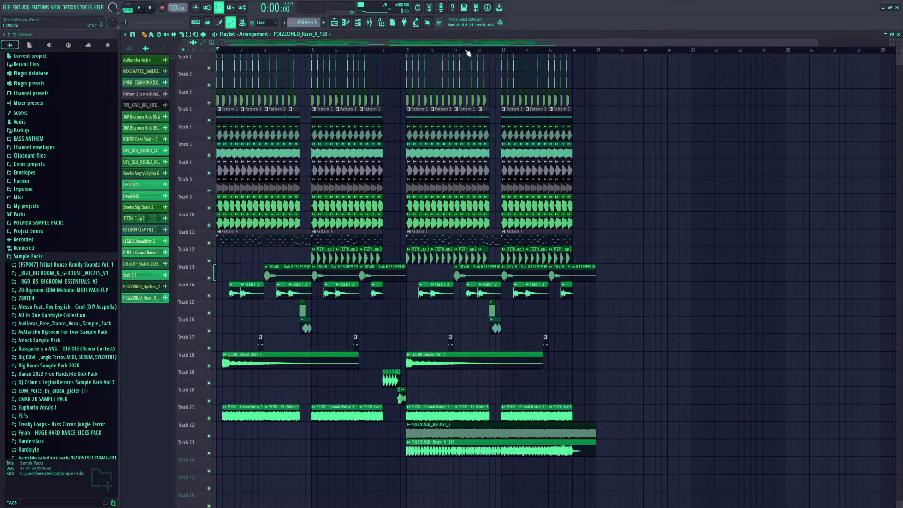
Review the drop arrangement across Tracks 1 to 23, from bar 1 to the end of the riser clips
{"action": "scroll", "coordinate": [468, 53], "scroll_direction": "up", "scroll_amount": 3}
{"action": "left_click_drag", "start_coordinate": [466, 44], "coordinate": [290, 45]}
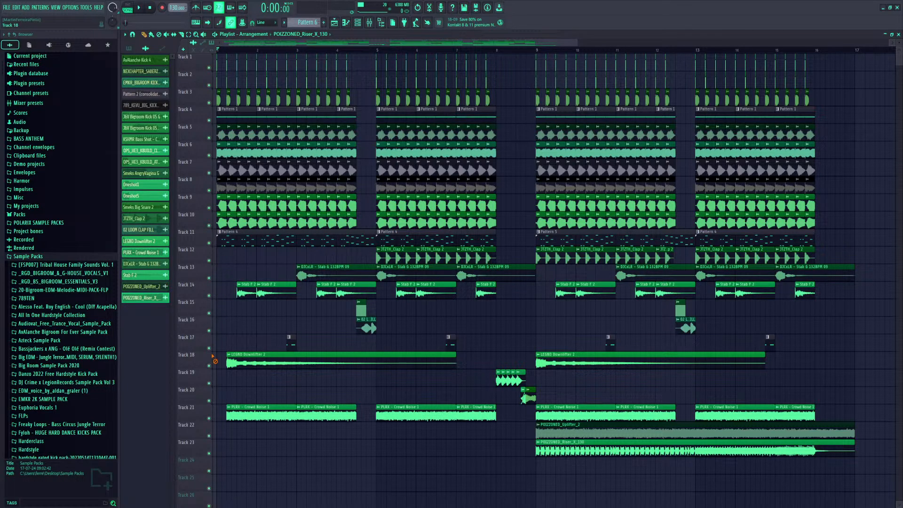
{"action": "scroll", "coordinate": [423, 446], "scroll_direction": "down", "scroll_amount": 4}
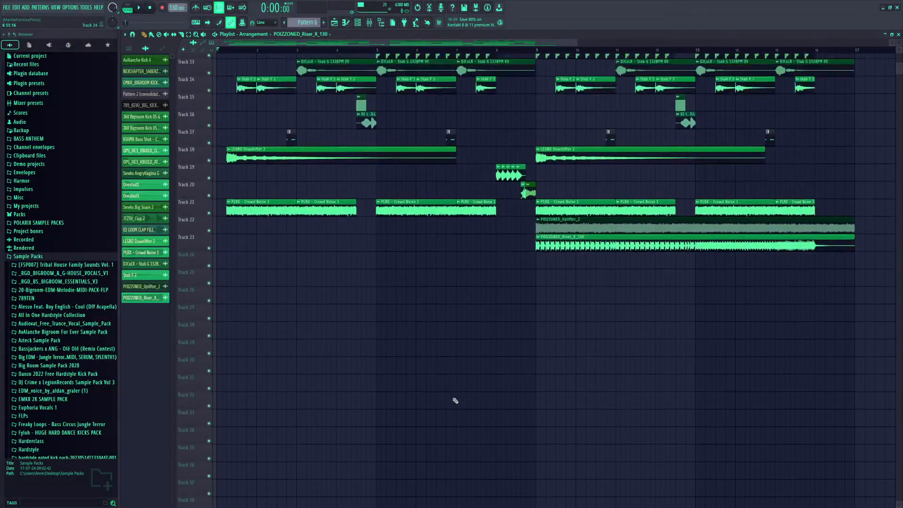
{"action": "scroll", "coordinate": [455, 400], "scroll_direction": "up", "scroll_amount": 4}
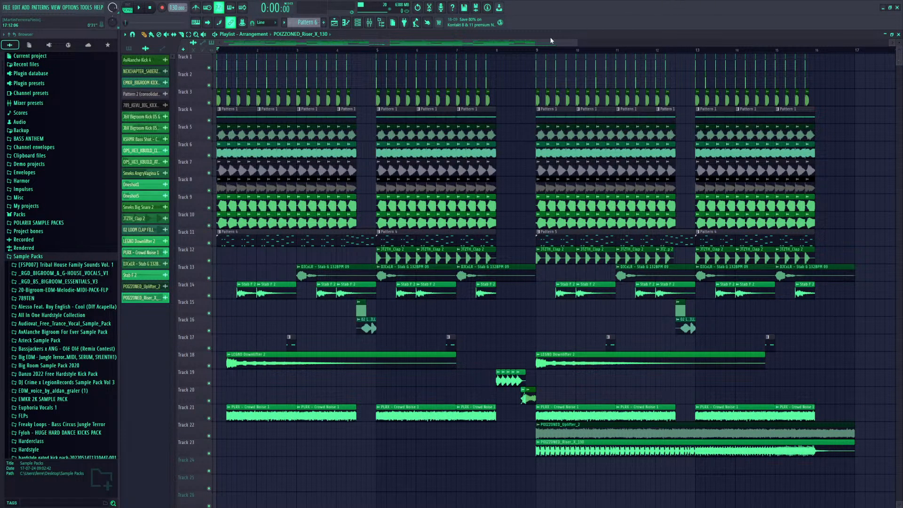
{"action": "left_click_drag", "start_coordinate": [578, 43], "coordinate": [624, 45]}
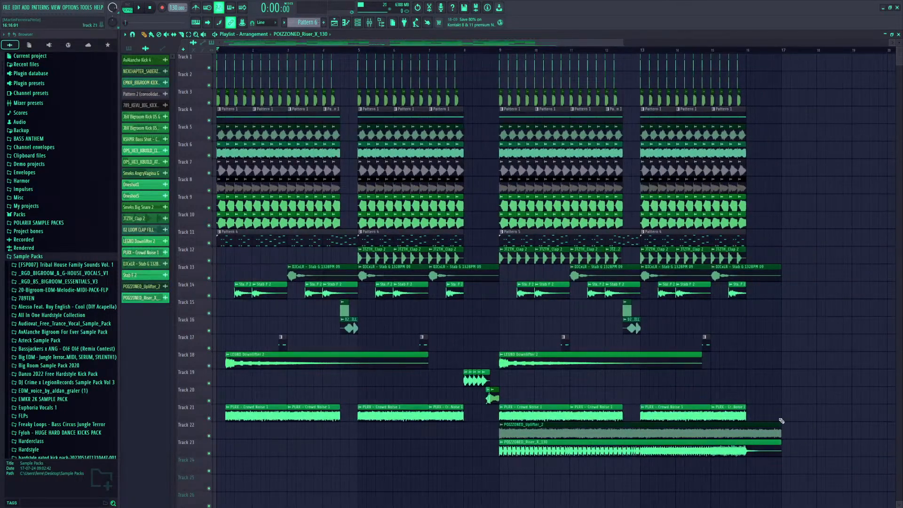
{"action": "mouse_move", "coordinate": [769, 425]}
{"action": "left_mouse_down"}
{"action": "mouse_move", "coordinate": [743, 427]}
{"action": "mouse_move", "coordinate": [782, 428]}
{"action": "left_mouse_up"}
{"action": "scroll", "coordinate": [337, 51], "scroll_direction": "up", "scroll_amount": 2}
{"action": "left_click_drag", "start_coordinate": [342, 42], "coordinate": [279, 48]}
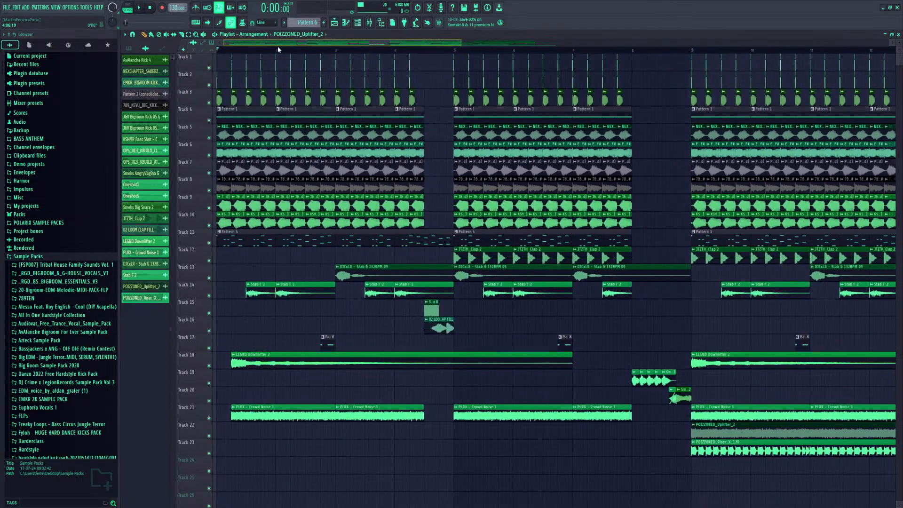
{"action": "left_click", "coordinate": [214, 245]}
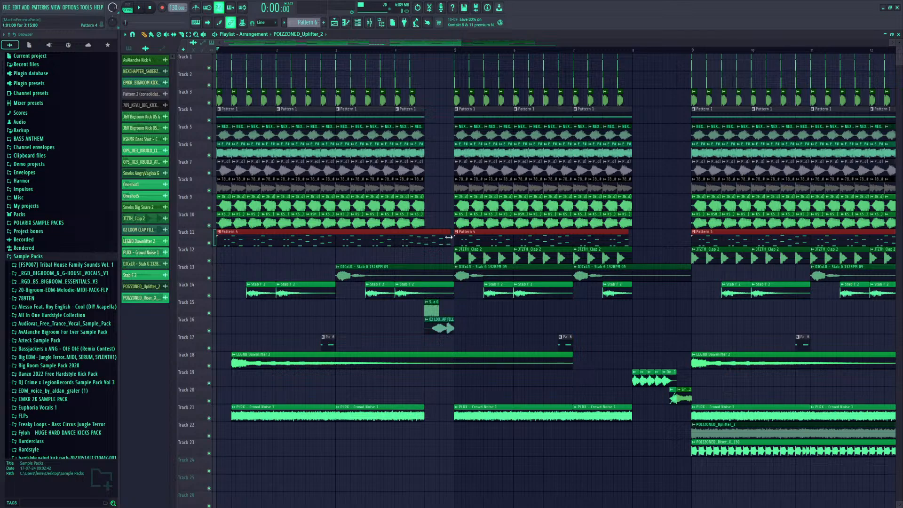
{"action": "key", "text": "Escape"}
{"action": "left_click", "coordinate": [334, 23]}
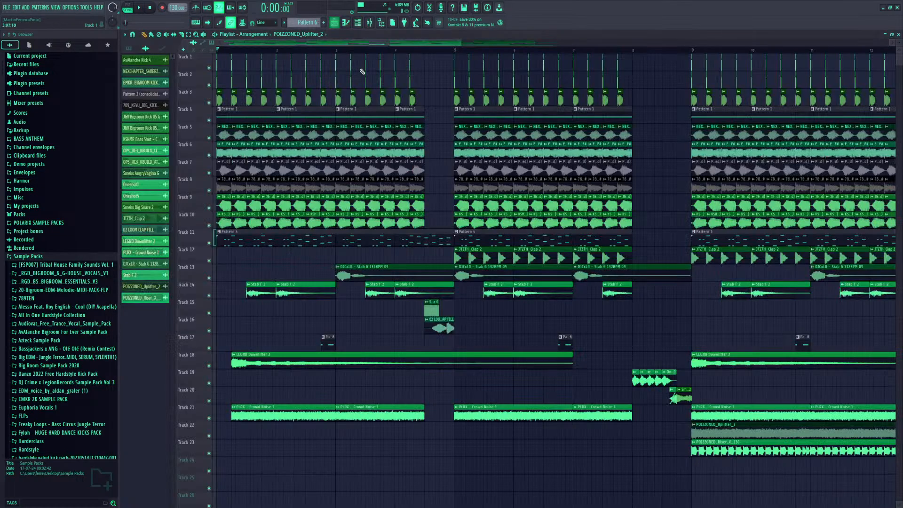
{"action": "scroll", "coordinate": [361, 53], "scroll_direction": "down", "scroll_amount": 5}
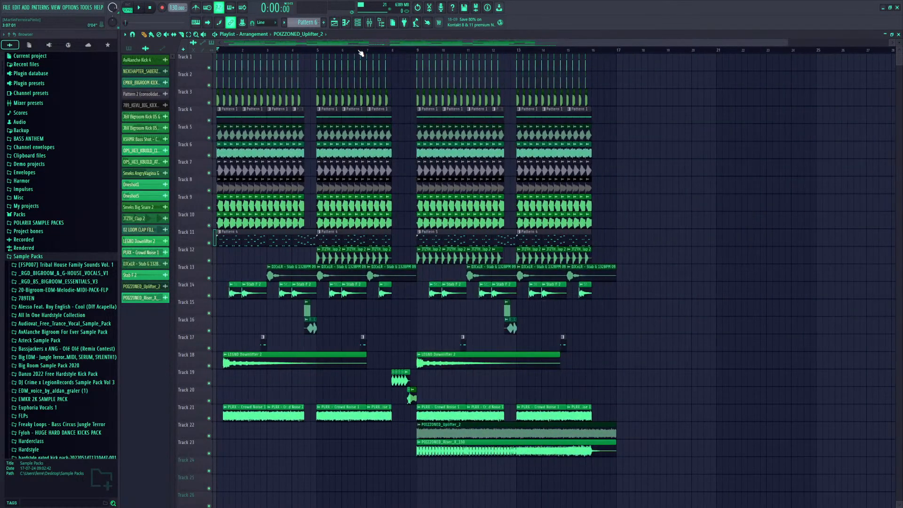
{"action": "scroll", "coordinate": [360, 53], "scroll_direction": "up", "scroll_amount": 4}
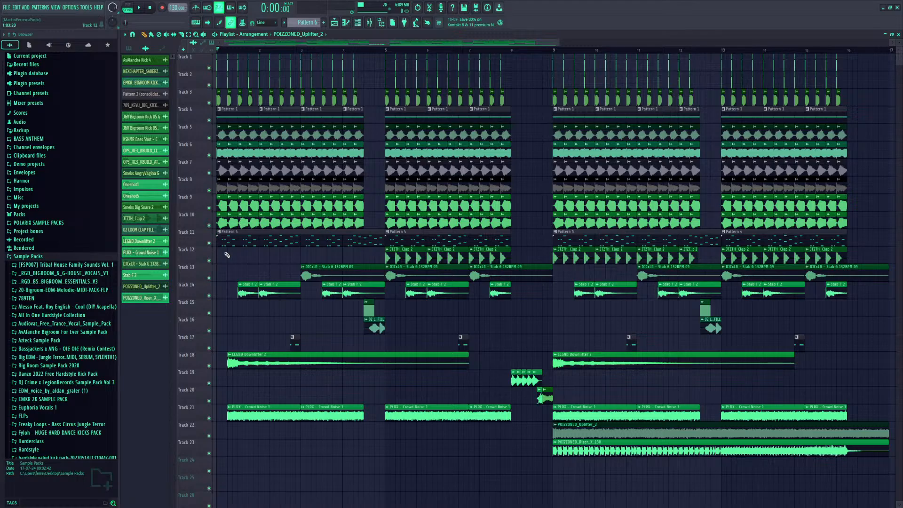
{"action": "scroll", "coordinate": [305, 53], "scroll_direction": "up", "scroll_amount": 5}
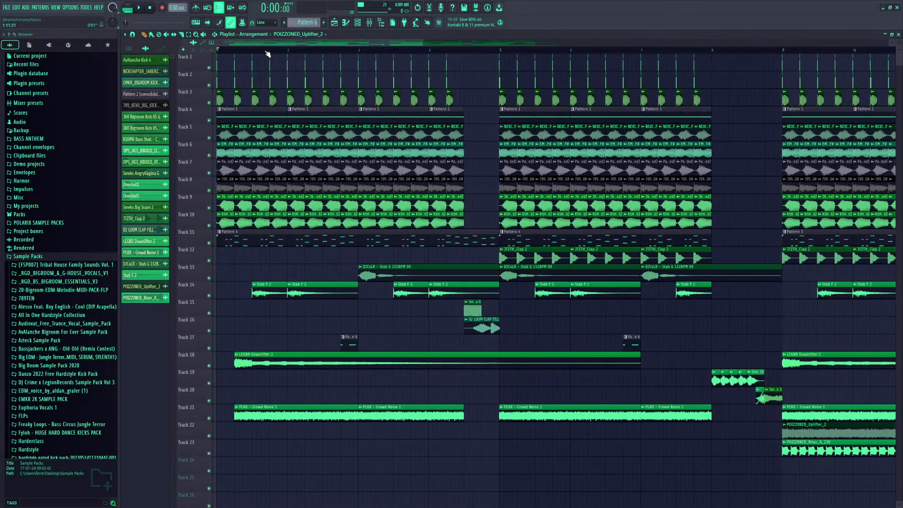
{"action": "left_click_drag", "start_coordinate": [267, 46], "coordinate": [247, 45]}
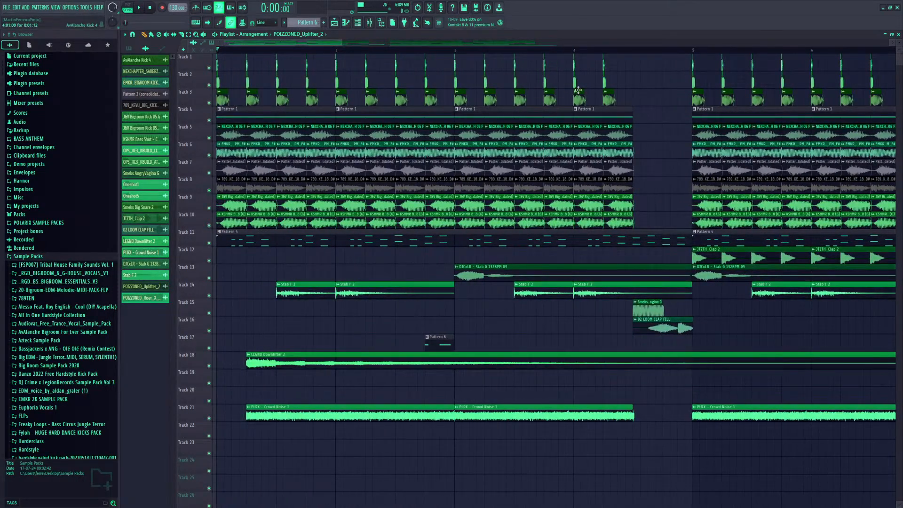
{"action": "key", "text": "Escape"}
{"action": "left_click", "coordinate": [335, 23]}
{"action": "scroll", "coordinate": [325, 53], "scroll_direction": "down", "scroll_amount": 2}
{"action": "scroll", "coordinate": [325, 54], "scroll_direction": "down", "scroll_amount": 4}
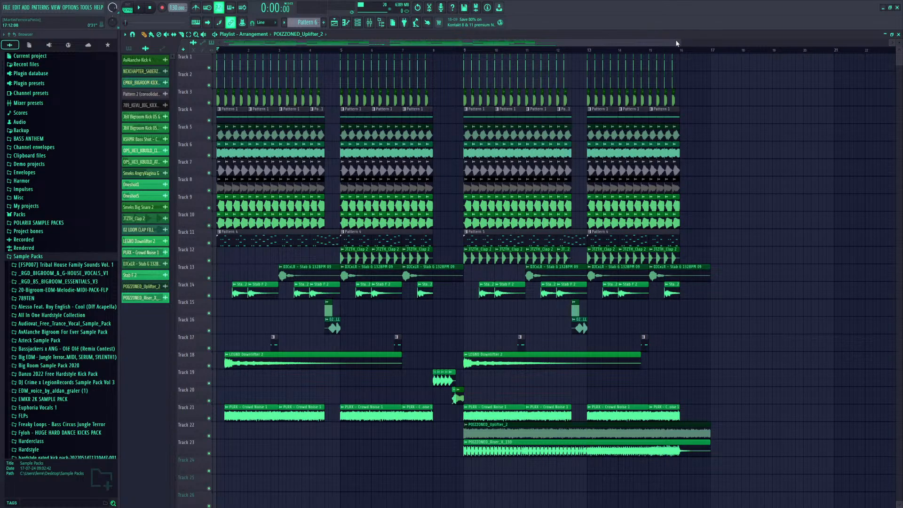
{"action": "left_click_drag", "start_coordinate": [676, 43], "coordinate": [553, 42]}
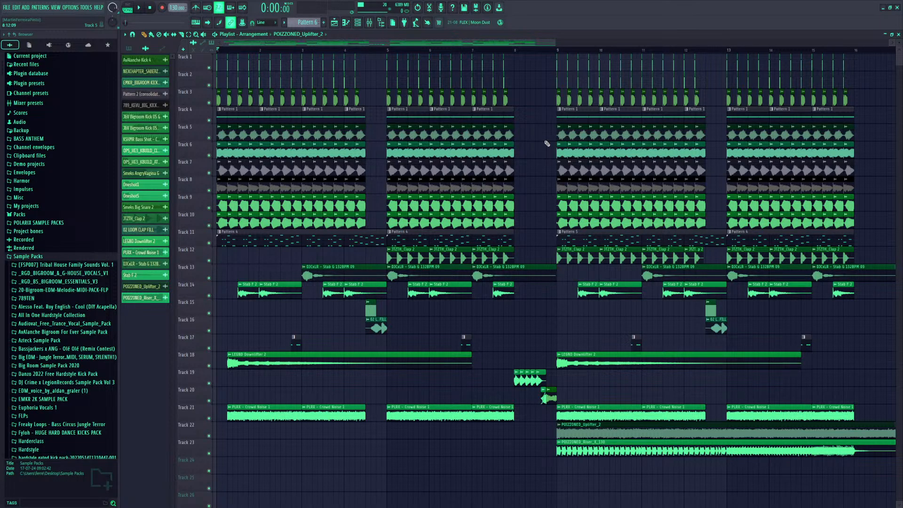
Save the project
{"action": "key", "text": "ctrl+s"}
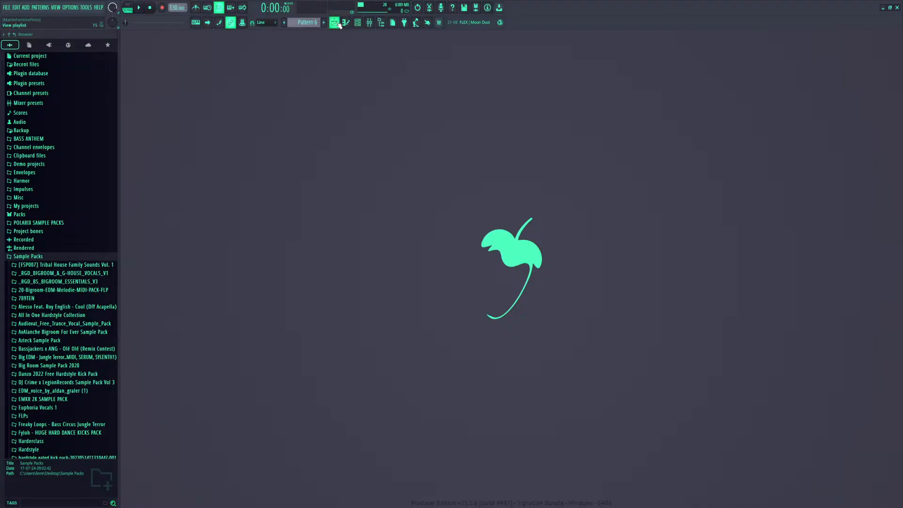
{"action": "scroll", "coordinate": [417, 52], "scroll_direction": "up", "scroll_amount": 3}
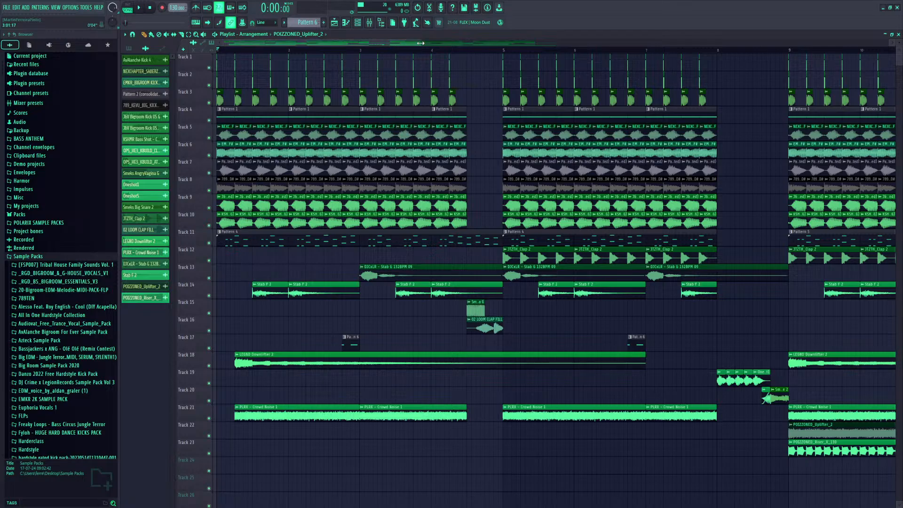
{"action": "left_click_drag", "start_coordinate": [420, 43], "coordinate": [690, 73]}
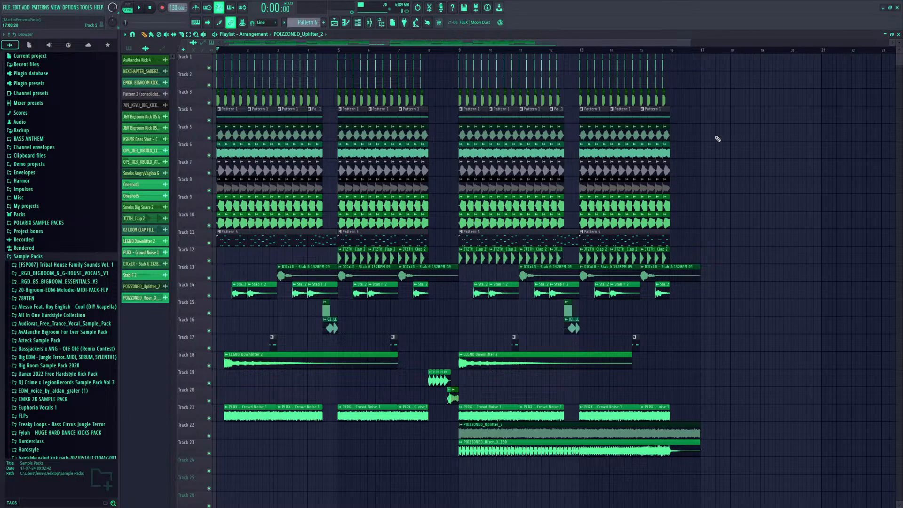
Look through the Sample Packs folder in the browser and collapse it
{"action": "scroll", "coordinate": [471, 353], "scroll_direction": "down", "scroll_amount": 3}
{"action": "scroll", "coordinate": [437, 383], "scroll_direction": "up", "scroll_amount": 3}
{"action": "scroll", "coordinate": [59, 313], "scroll_direction": "down", "scroll_amount": 10}
{"action": "scroll", "coordinate": [60, 314], "scroll_direction": "up", "scroll_amount": 10}
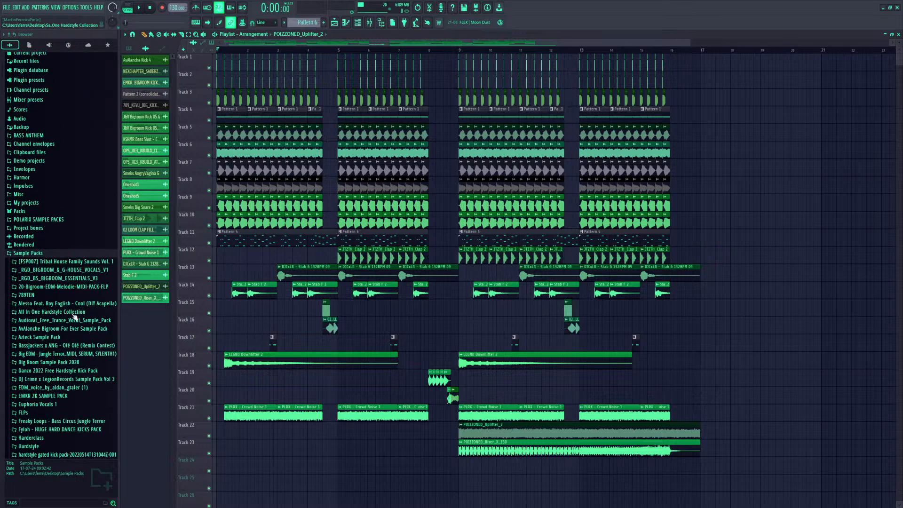
{"action": "left_click", "coordinate": [76, 257]}
{"action": "left_click", "coordinate": [28, 206]}
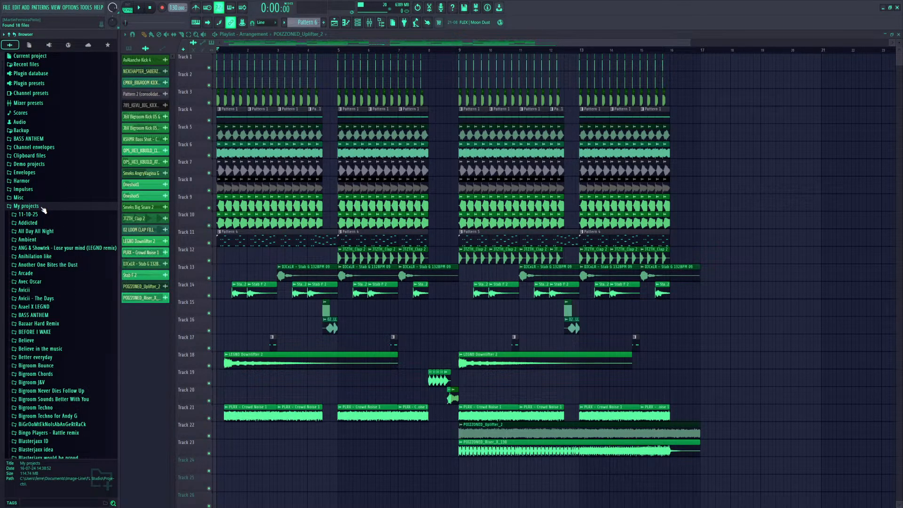
{"action": "left_click", "coordinate": [36, 206]}
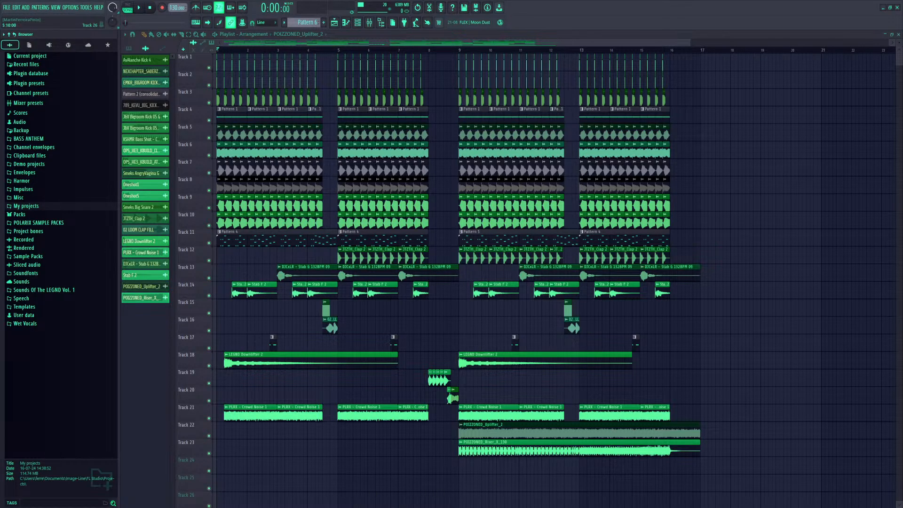
{"action": "left_click", "coordinate": [356, 506]}
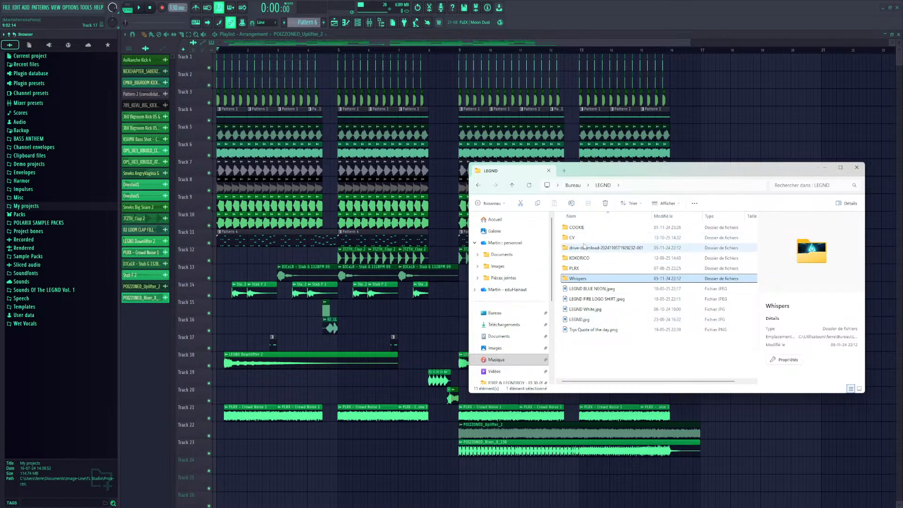
{"action": "left_click", "coordinate": [825, 167]}
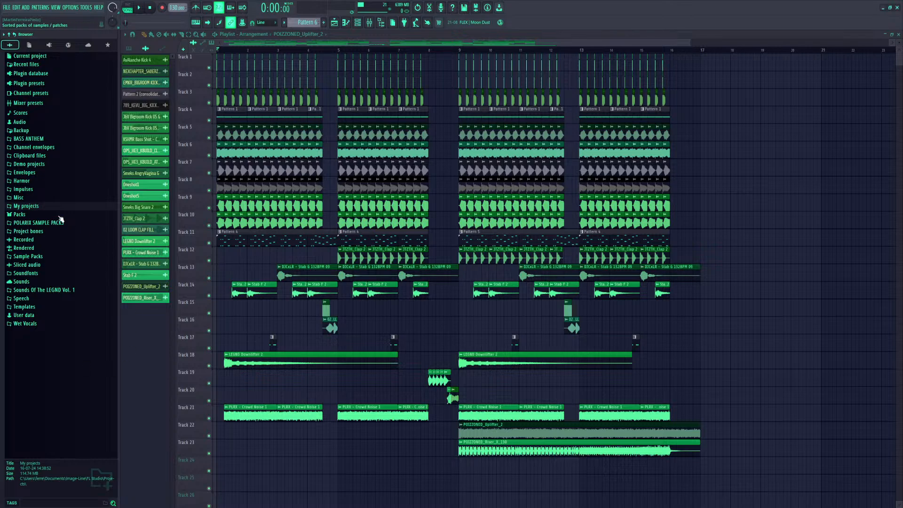
Look through the My projects folder in the browser and expand its Techno shit folder
{"action": "left_click", "coordinate": [50, 206]}
{"action": "scroll", "coordinate": [53, 410], "scroll_direction": "down", "scroll_amount": 5}
{"action": "scroll", "coordinate": [53, 410], "scroll_direction": "down", "scroll_amount": 15}
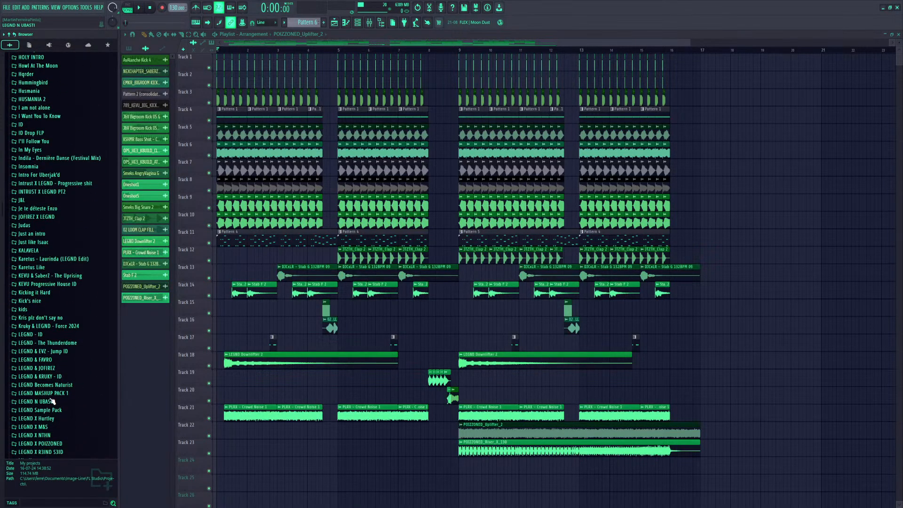
{"action": "scroll", "coordinate": [49, 401], "scroll_direction": "down", "scroll_amount": 7}
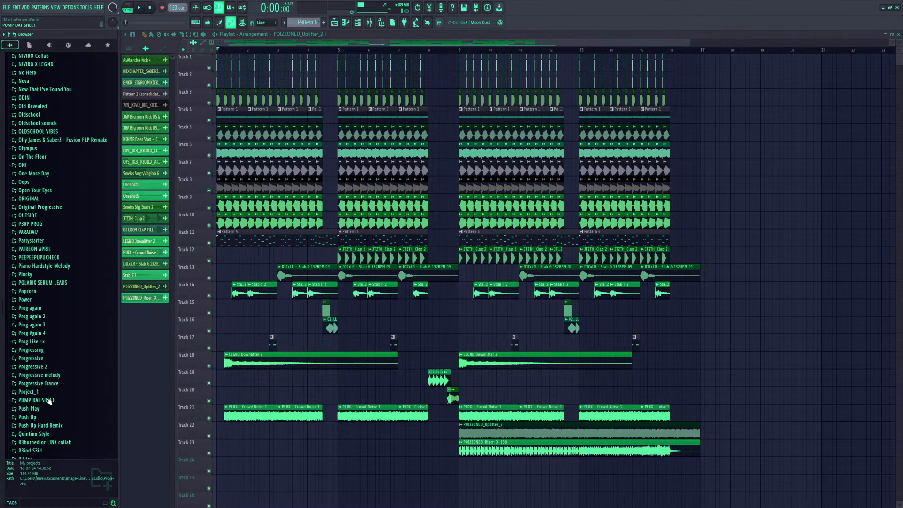
{"action": "scroll", "coordinate": [47, 403], "scroll_direction": "down", "scroll_amount": 20}
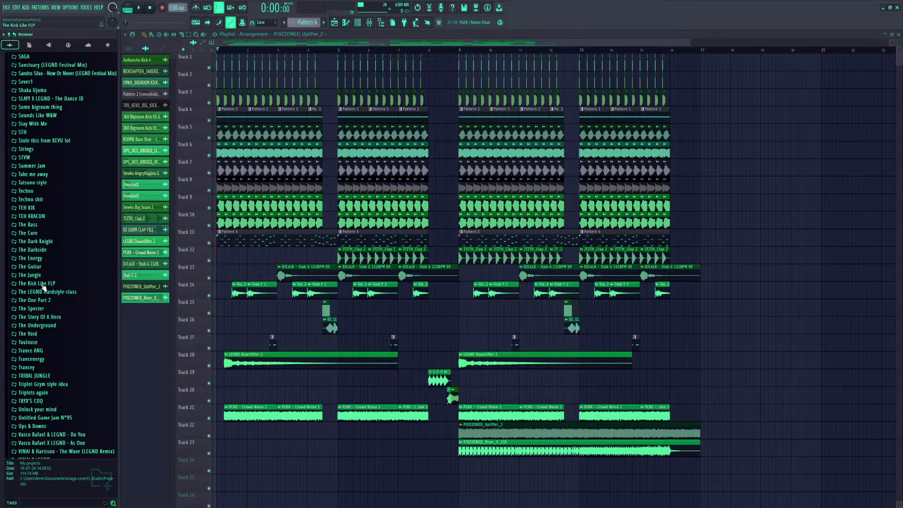
{"action": "left_click", "coordinate": [40, 200]}
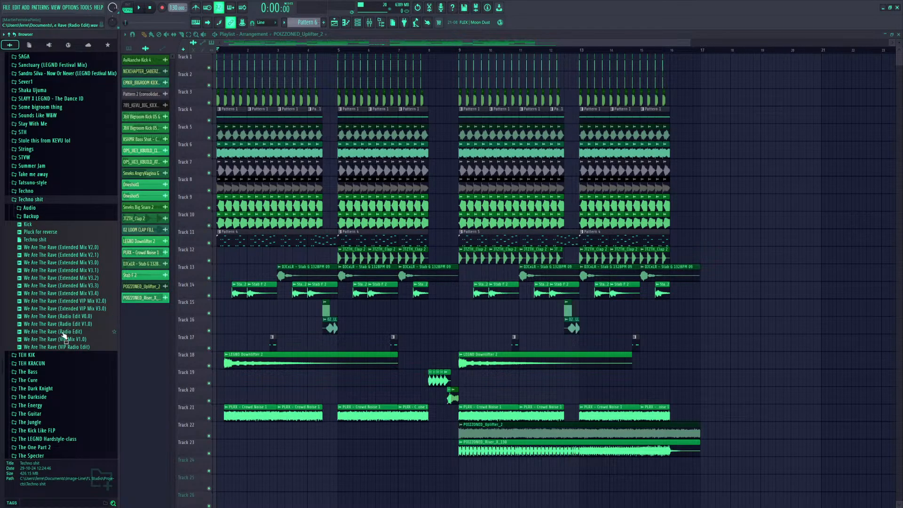
Preview We Are The Rave (Extended Mix V3.4) and several passages of We Are The Rave (Extended VIP Mix V3.0) in the browser
{"action": "left_click", "coordinate": [66, 293]}
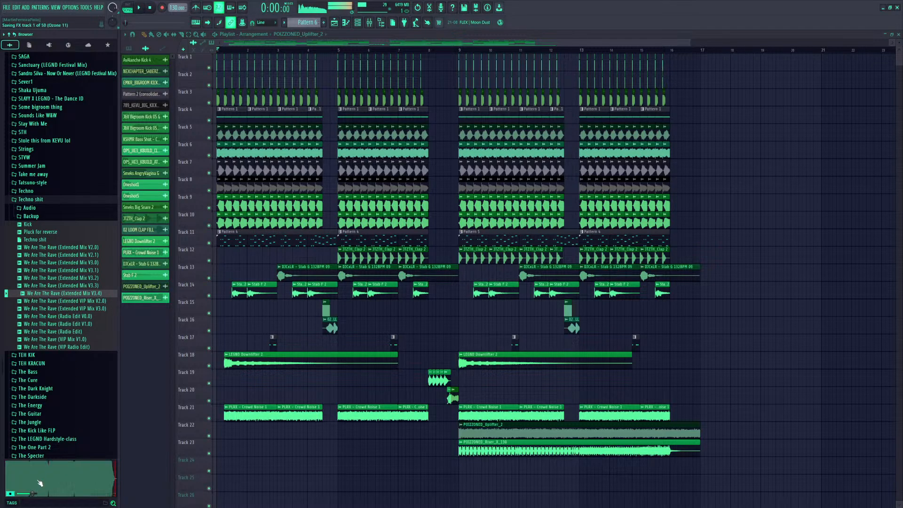
{"action": "left_click", "coordinate": [73, 309]}
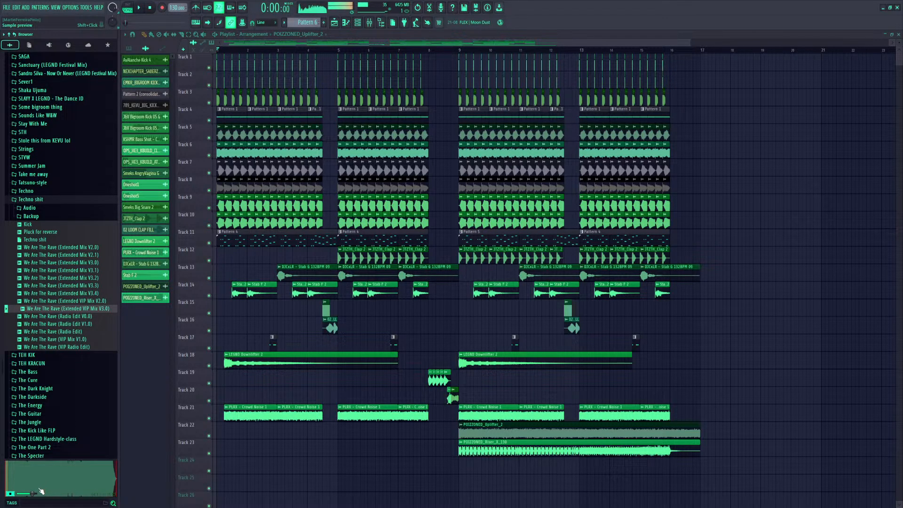
{"action": "left_click", "coordinate": [46, 475]}
{"action": "left_click", "coordinate": [36, 472]}
{"action": "left_click", "coordinate": [33, 470]}
Place We Are The Rave (Extended VIP Mix V3.0) at the start of Track 30 in the playlist and solo that track
{"action": "scroll", "coordinate": [228, 420], "scroll_direction": "down", "scroll_amount": 6}
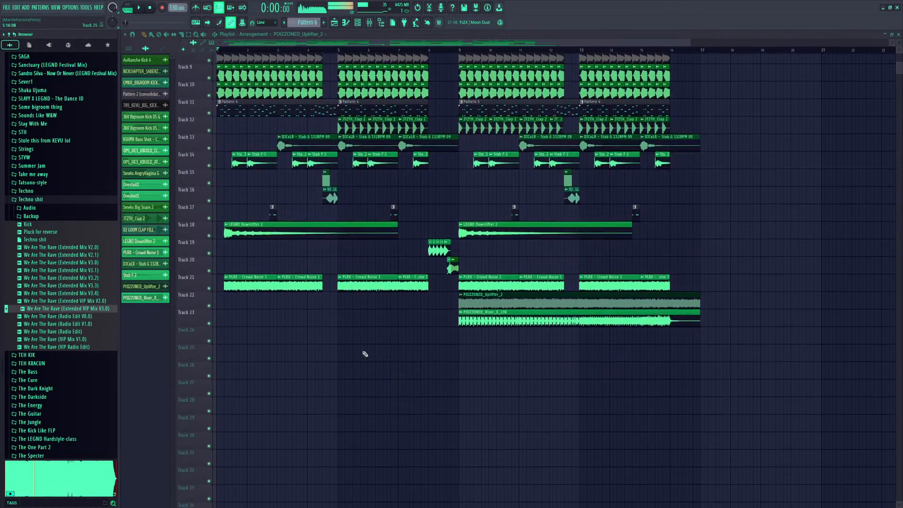
{"action": "left_click_drag", "start_coordinate": [90, 311], "coordinate": [212, 345]}
{"action": "right_click", "coordinate": [212, 348]}
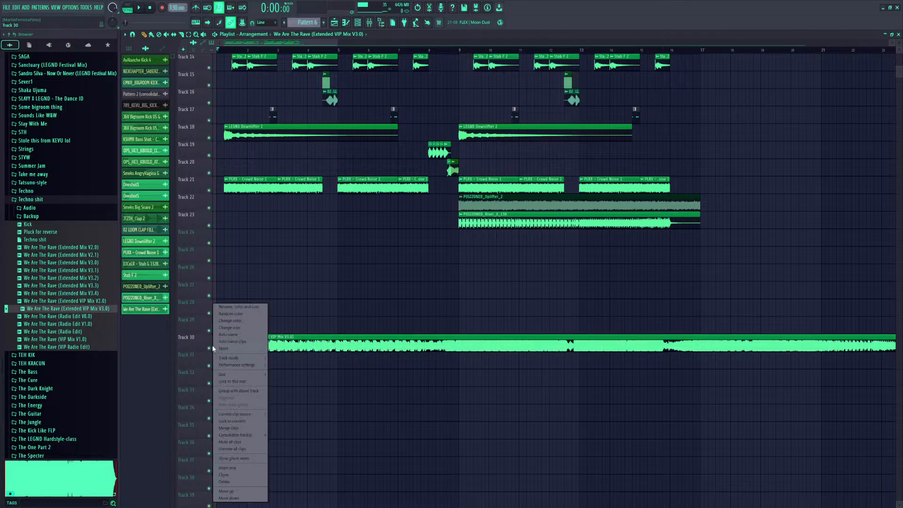
{"action": "right_click", "coordinate": [209, 348]}
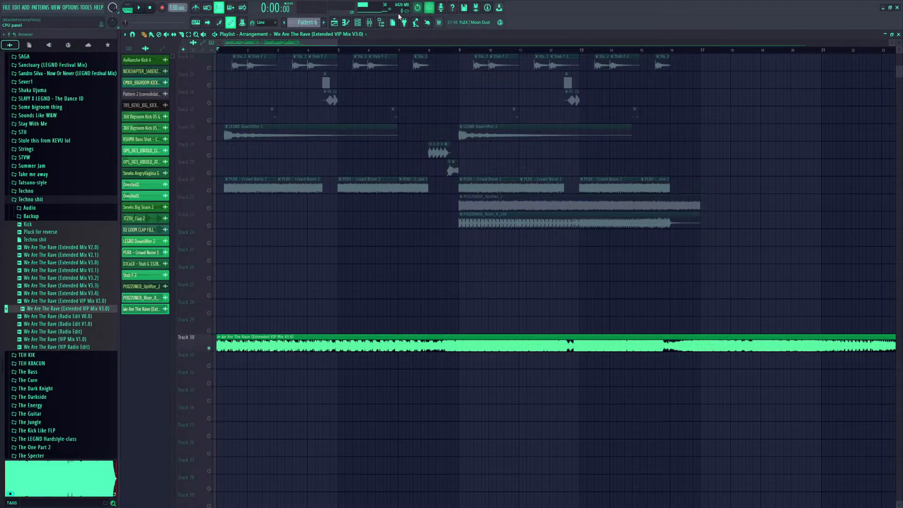
Listen to the short passage around bar 32 of the soloed We Are The Rave clip on Track 30
{"action": "left_click_drag", "start_coordinate": [314, 44], "coordinate": [445, 54]}
{"action": "left_click", "coordinate": [423, 50]}
{"action": "key", "text": "space"}
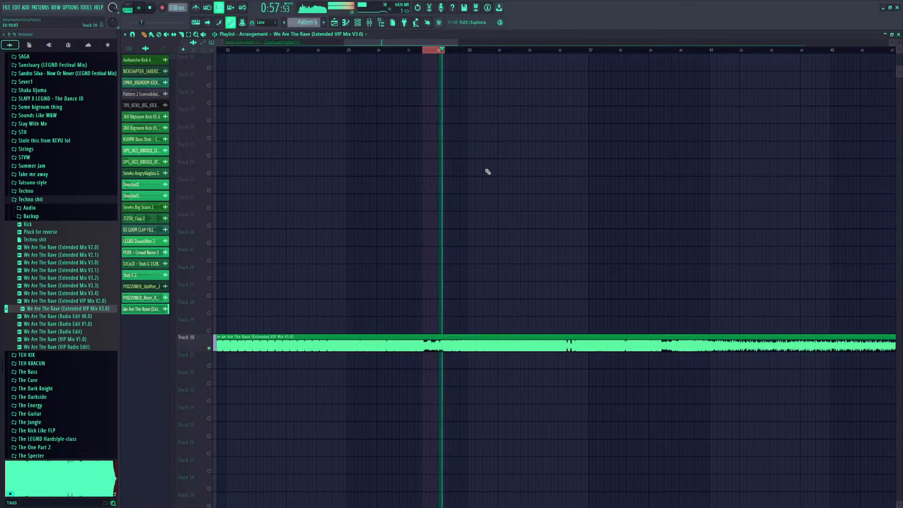
{"action": "key", "text": "space"}
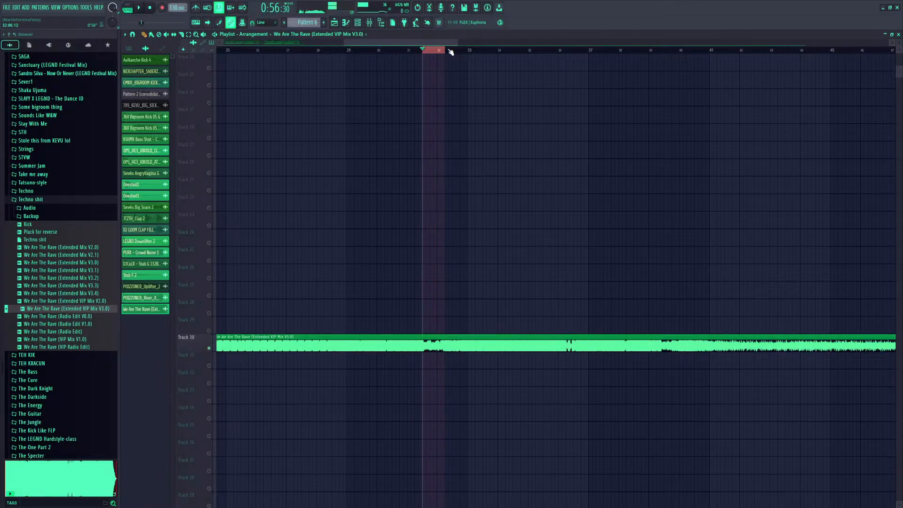
{"action": "left_click_drag", "start_coordinate": [447, 50], "coordinate": [452, 51]}
{"action": "key", "text": "space"}
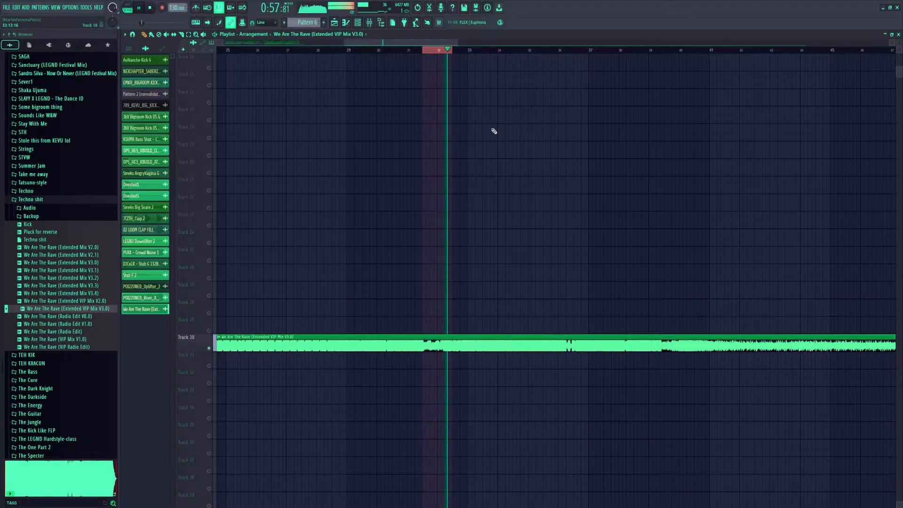
{"action": "key", "text": "space"}
Delete the We Are The Rave clip from Track 30 and remove its audio clip from the project
{"action": "left_click_drag", "start_coordinate": [457, 43], "coordinate": [417, 43]}
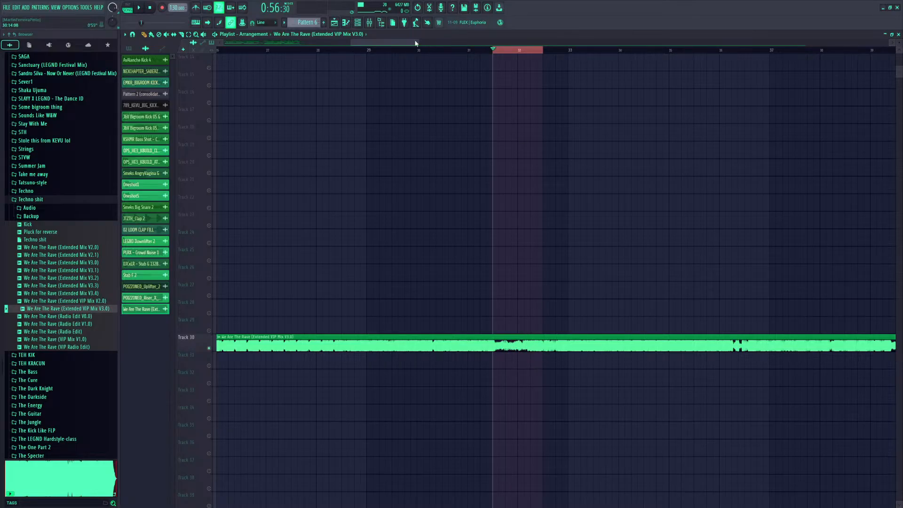
{"action": "left_click_drag", "start_coordinate": [415, 42], "coordinate": [512, 44]}
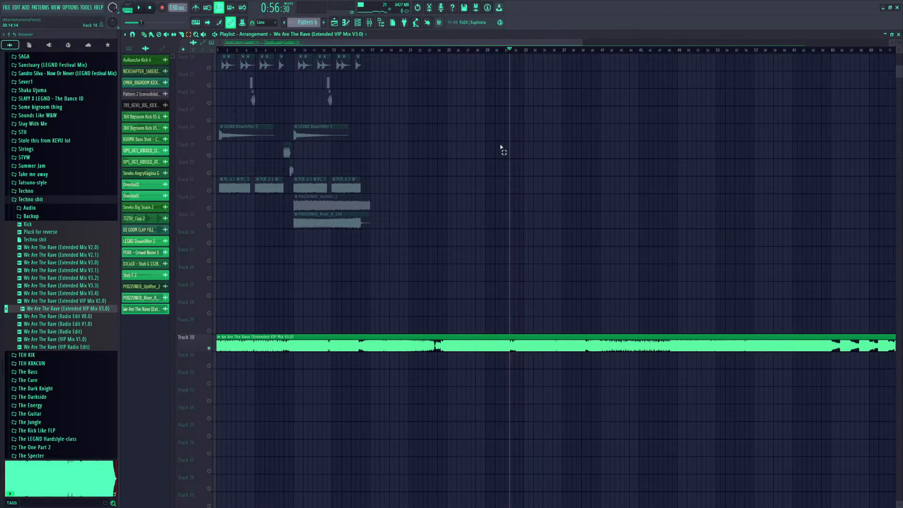
{"action": "left_click", "coordinate": [417, 346], "text": "ctrl"}
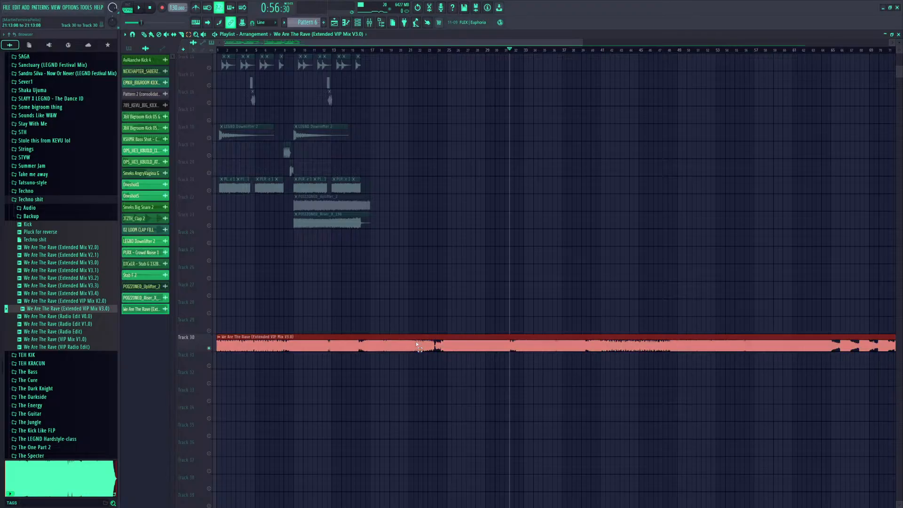
{"action": "key", "text": "Delete"}
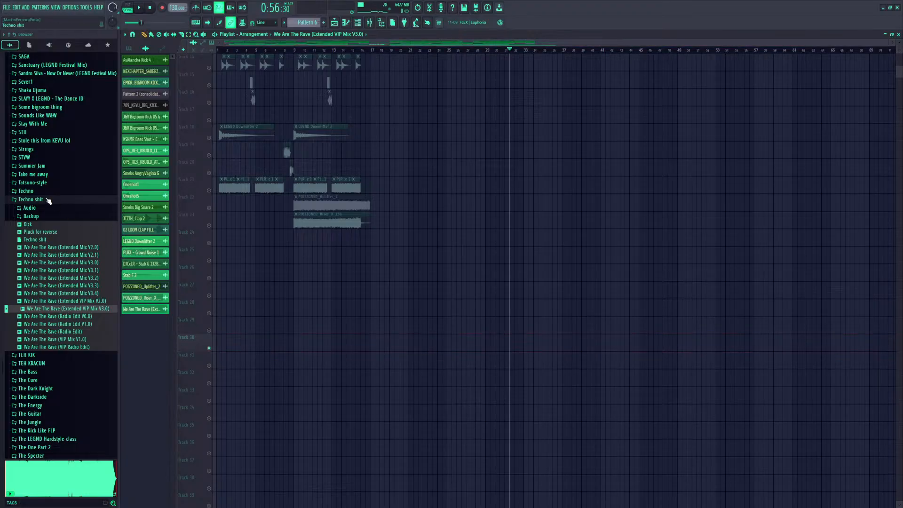
{"action": "right_click", "coordinate": [137, 312]}
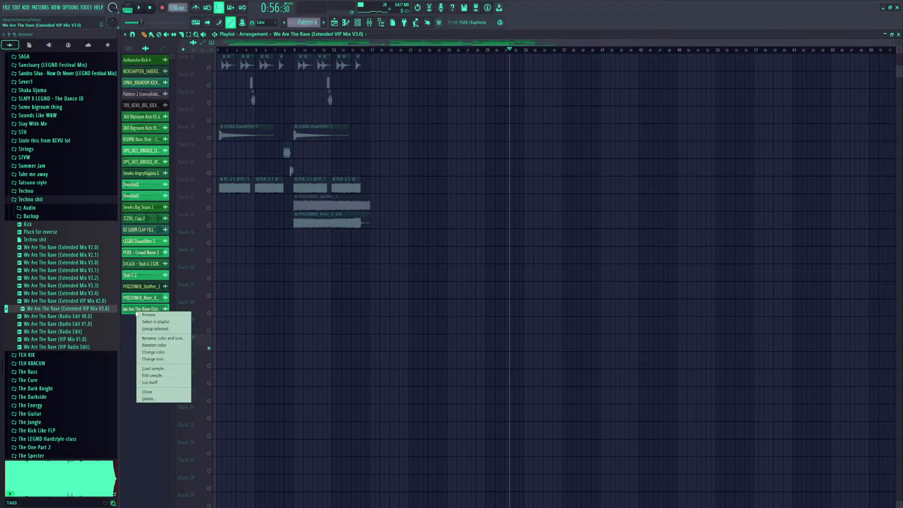
{"action": "left_click", "coordinate": [158, 399]}
{"action": "left_click", "coordinate": [474, 281]}
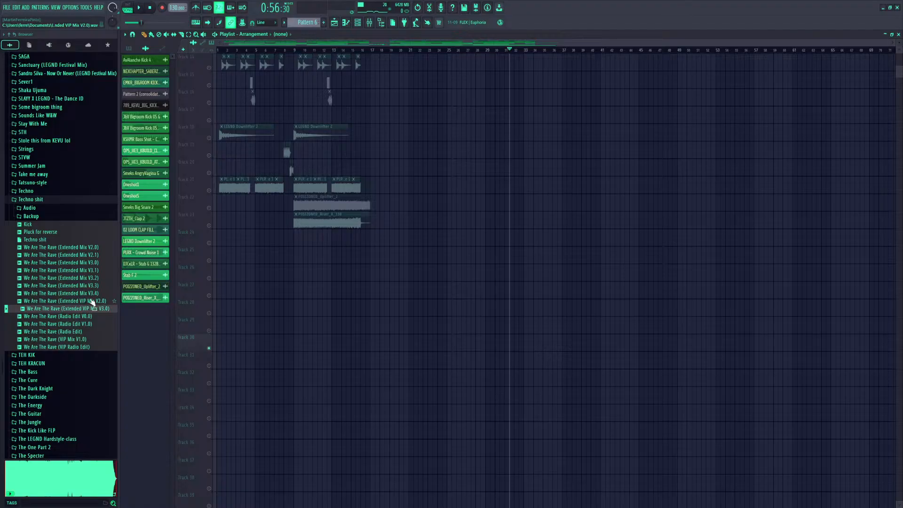
Collapse the Techno shit folder in the browser and turn off the solo on Track 30
{"action": "left_click", "coordinate": [61, 200]}
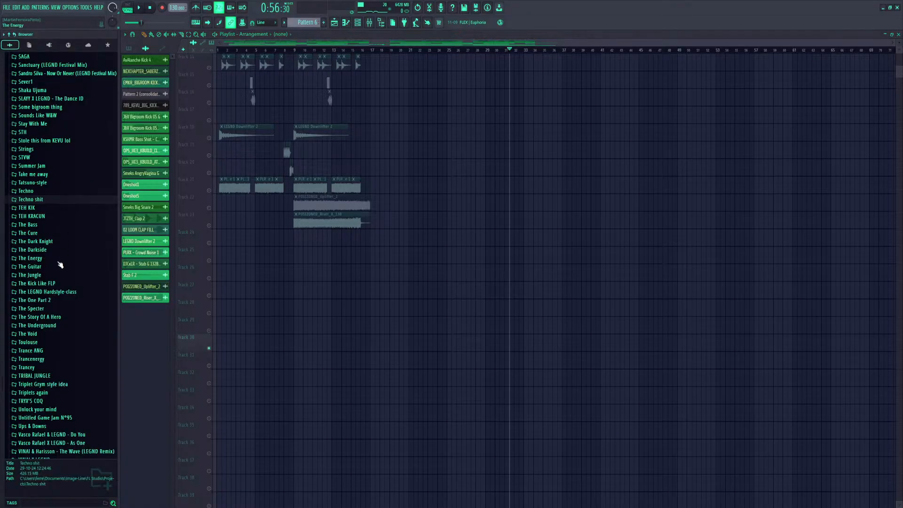
{"action": "scroll", "coordinate": [61, 273], "scroll_direction": "up", "scroll_amount": 6}
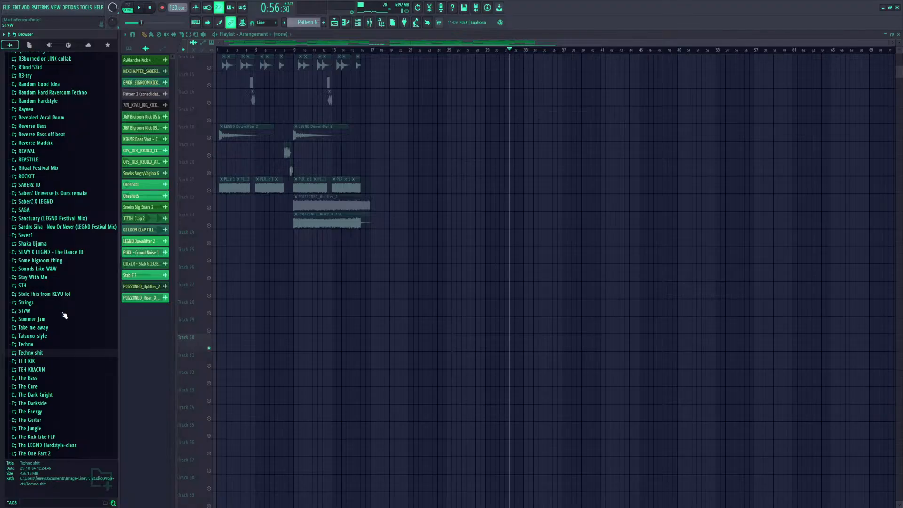
{"action": "scroll", "coordinate": [63, 314], "scroll_direction": "up", "scroll_amount": 10}
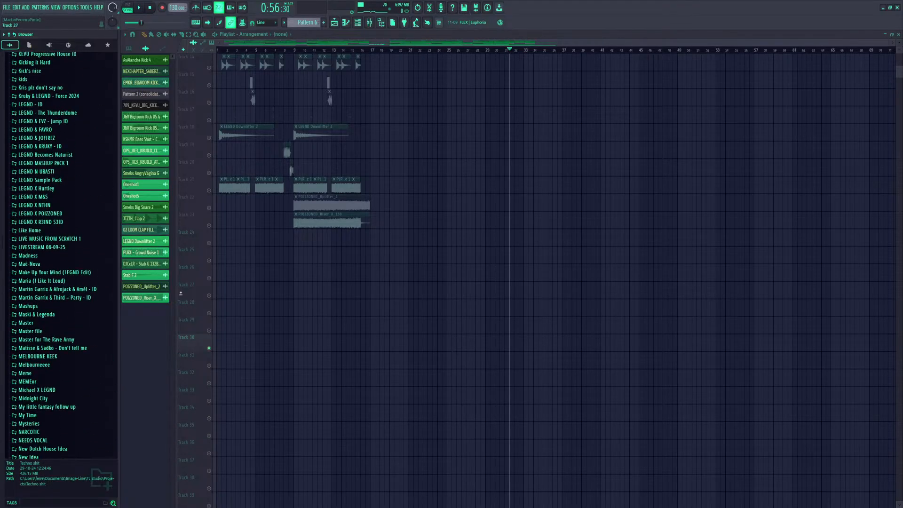
{"action": "scroll", "coordinate": [338, 329], "scroll_direction": "up", "scroll_amount": 6}
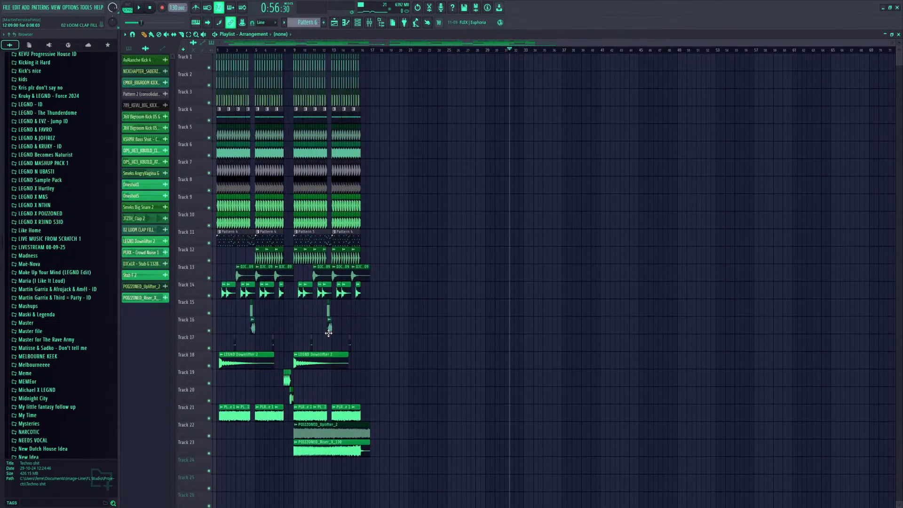
Save the project in a new project folder under the name 13-10-25
{"action": "key", "text": "ctrl+s"}
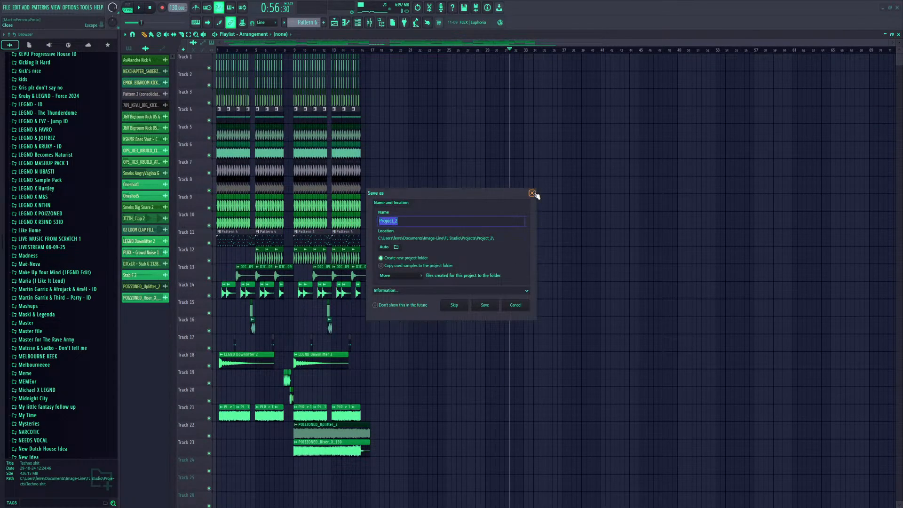
{"action": "type", "text": "13-10-25"}
{"action": "key", "text": "Return"}
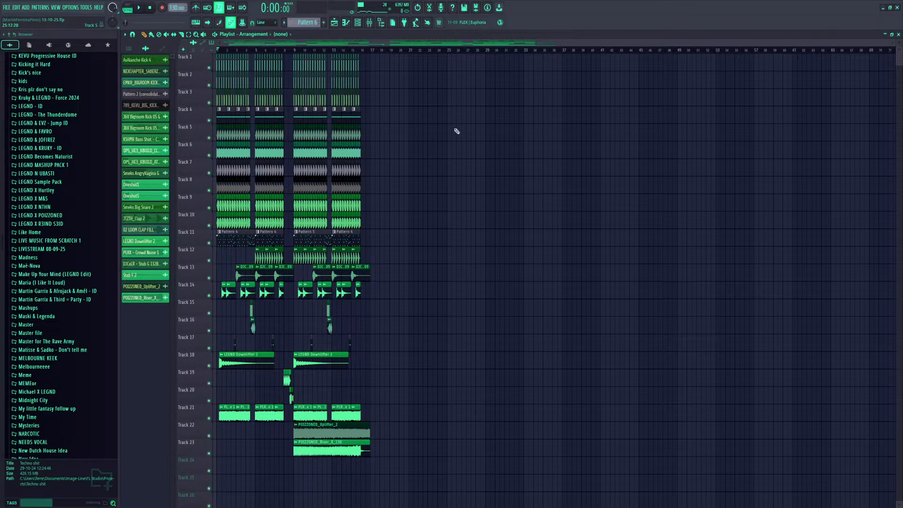
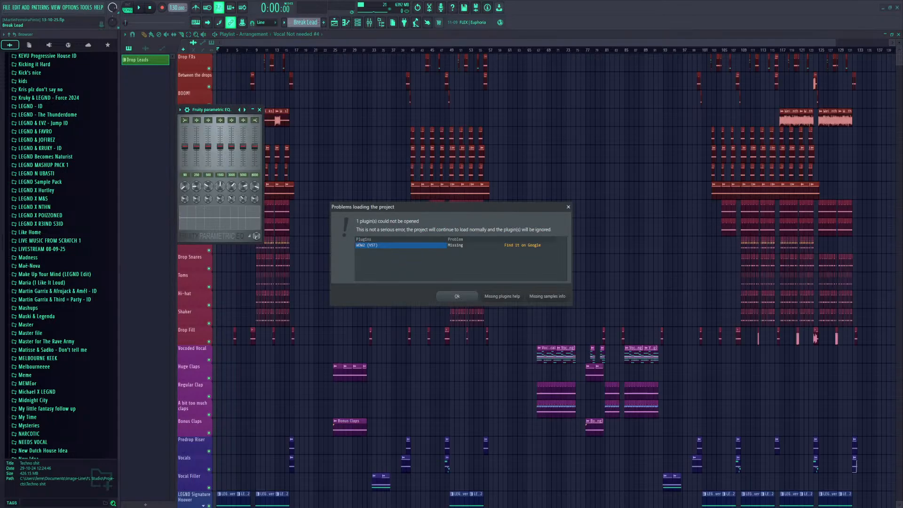
Dismiss the missing-plugin notice of the ON THE FLOOR project, close the Fruity Parametric EQ window and clear all remaining windows
{"action": "left_click", "coordinate": [460, 296]}
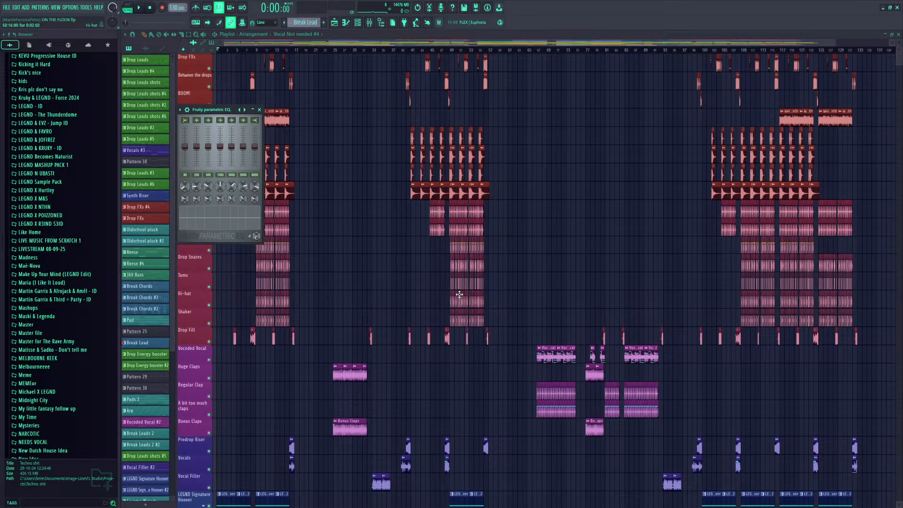
{"action": "left_click", "coordinate": [260, 110]}
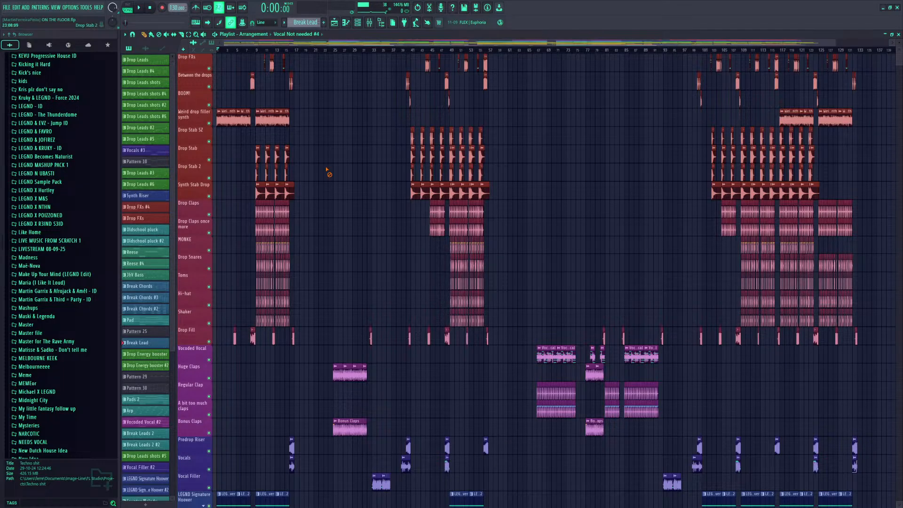
{"action": "scroll", "coordinate": [310, 49], "scroll_direction": "up", "scroll_amount": 5}
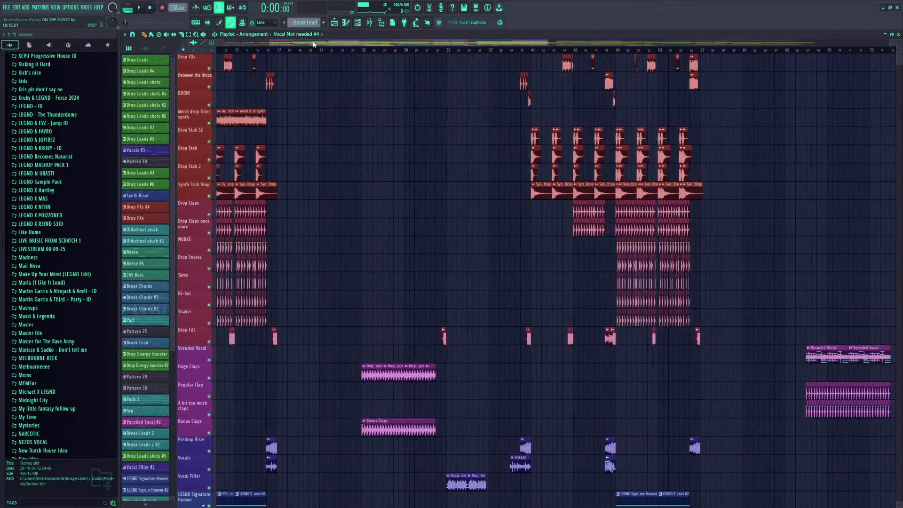
{"action": "key", "text": "F12"}
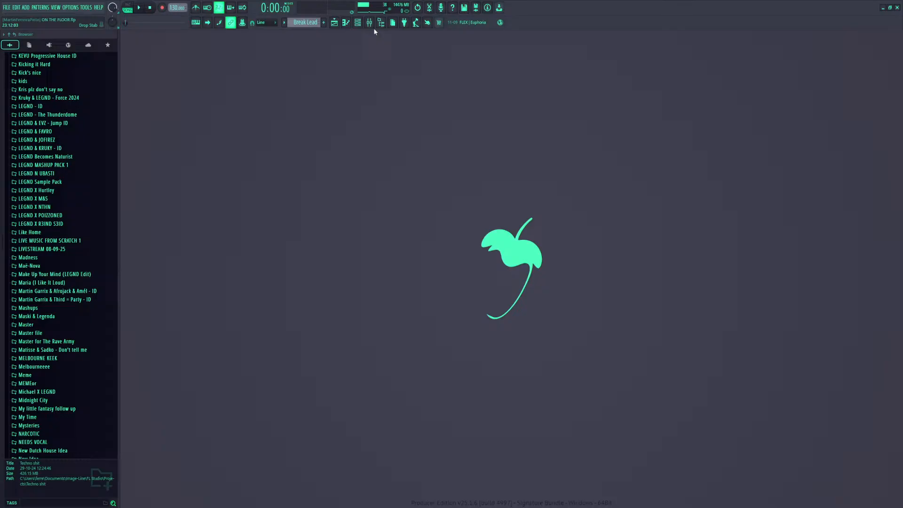
Reopen the playlist and listen to the ON THE FLOOR arrangement from the start and from bar 16
{"action": "left_click", "coordinate": [335, 22]}
{"action": "key", "text": "space"}
{"action": "scroll", "coordinate": [437, 247], "scroll_direction": "down", "scroll_amount": 10}
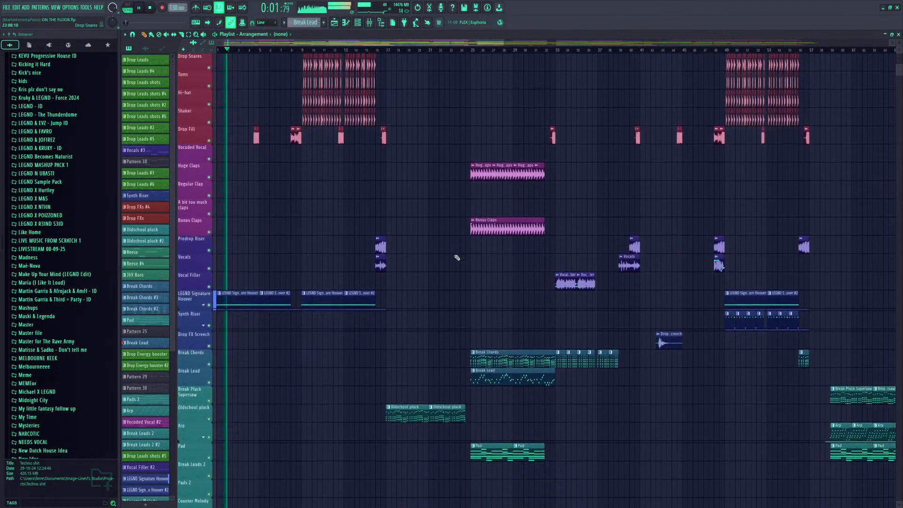
{"action": "key", "text": "space"}
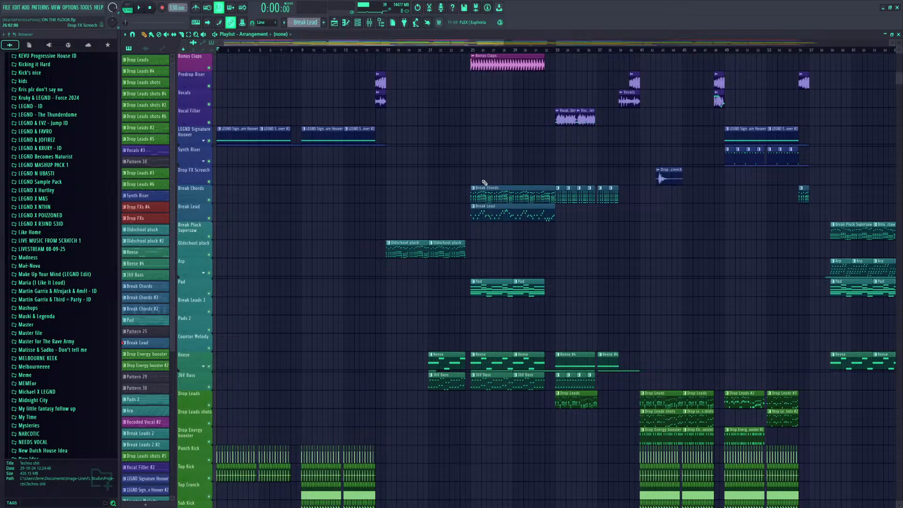
{"action": "left_click", "coordinate": [376, 50]}
{"action": "key", "text": "space"}
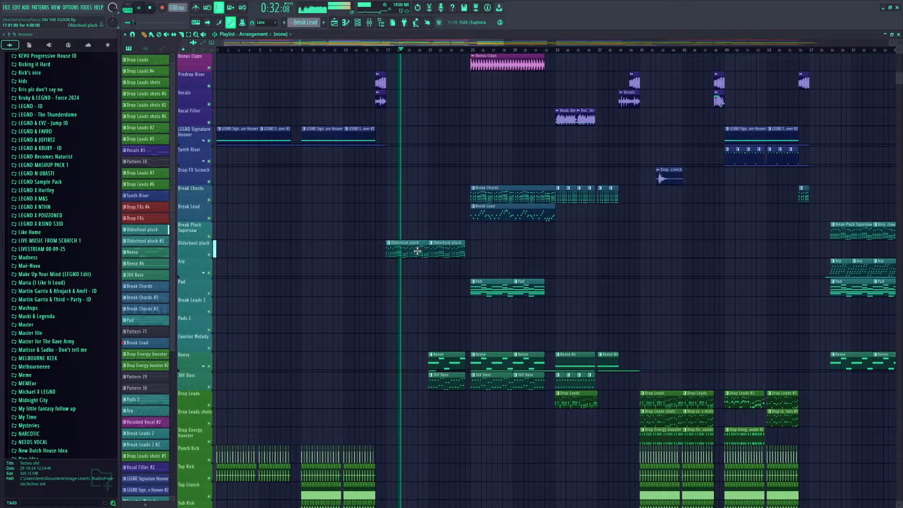
Examine the Oldschool pluck pattern's notes in the piano roll, return to the playlist and set the playback position to bar 17
{"action": "double_click", "coordinate": [418, 251]}
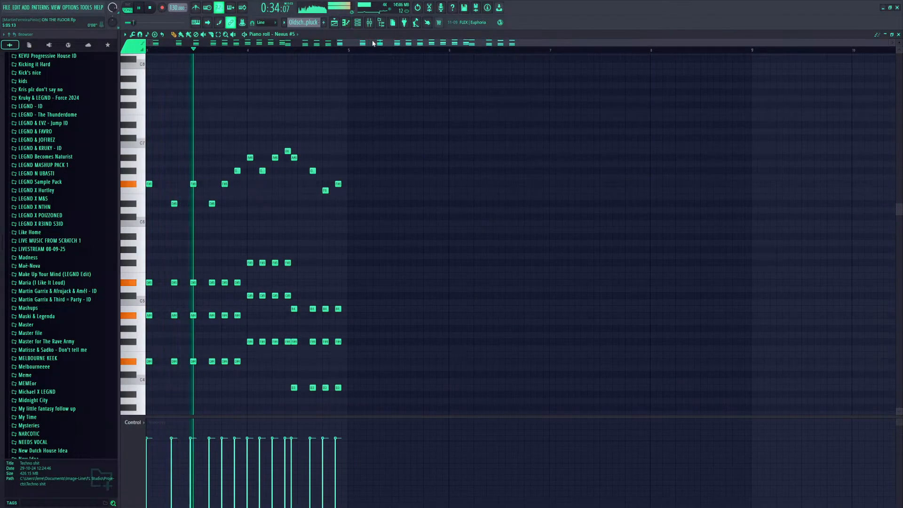
{"action": "key", "text": "space"}
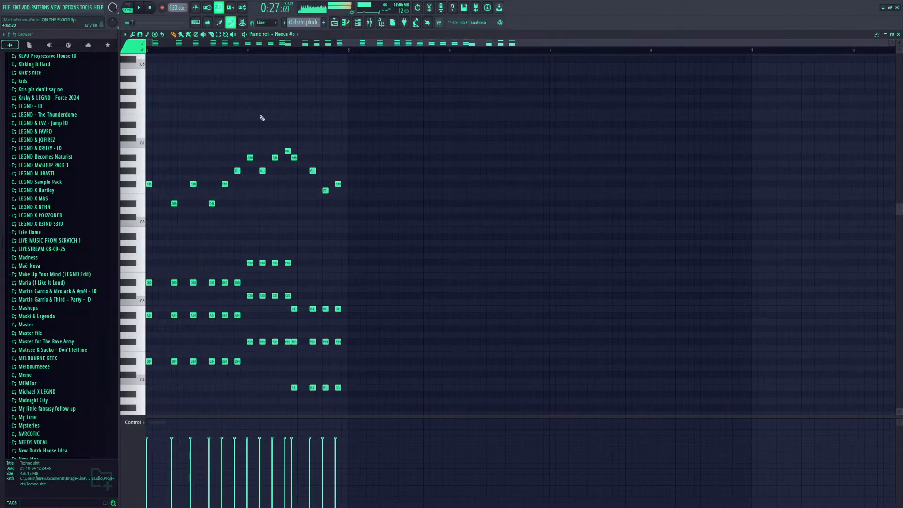
{"action": "left_click", "coordinate": [335, 23]}
{"action": "left_click", "coordinate": [386, 49]}
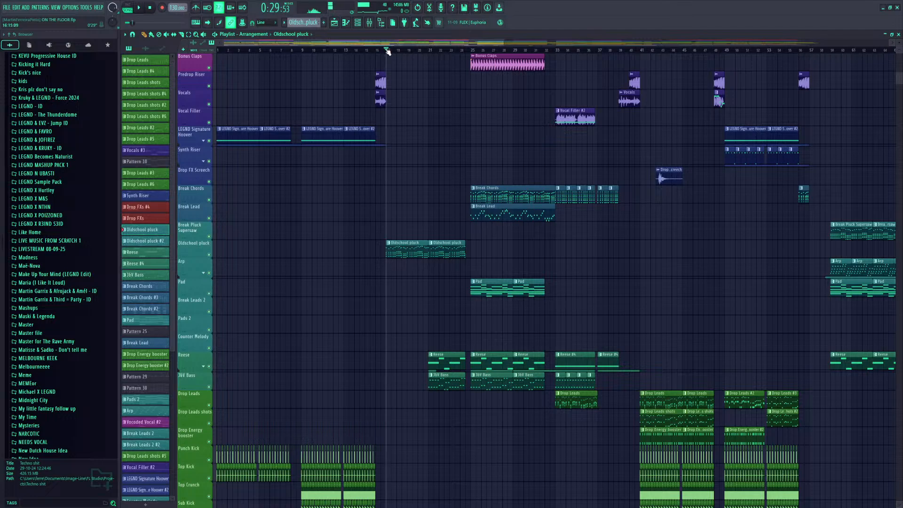
Open the channel rack, inspect the PLUCK TIMELESS channel's Spire synth and enable playing notes from the typing keyboard
{"action": "left_click", "coordinate": [358, 23]}
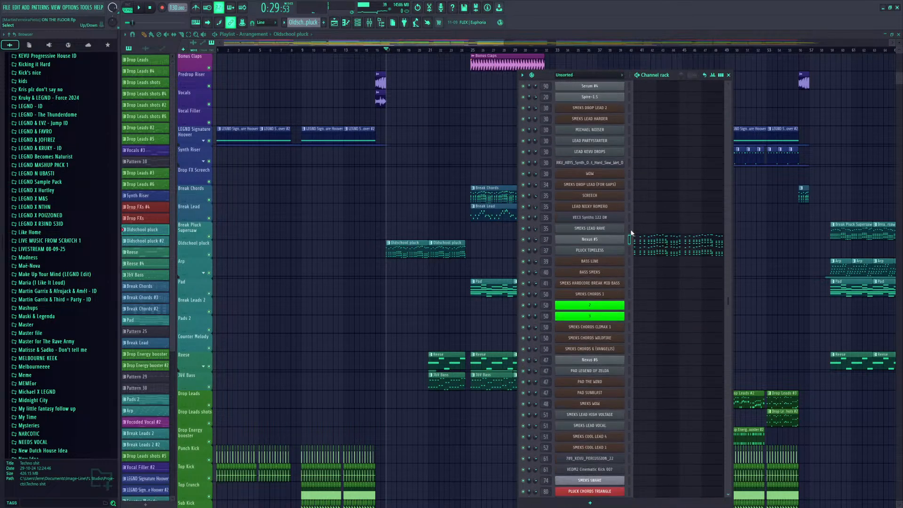
{"action": "scroll", "coordinate": [630, 242], "scroll_direction": "down", "scroll_amount": 1}
{"action": "left_click", "coordinate": [577, 238]}
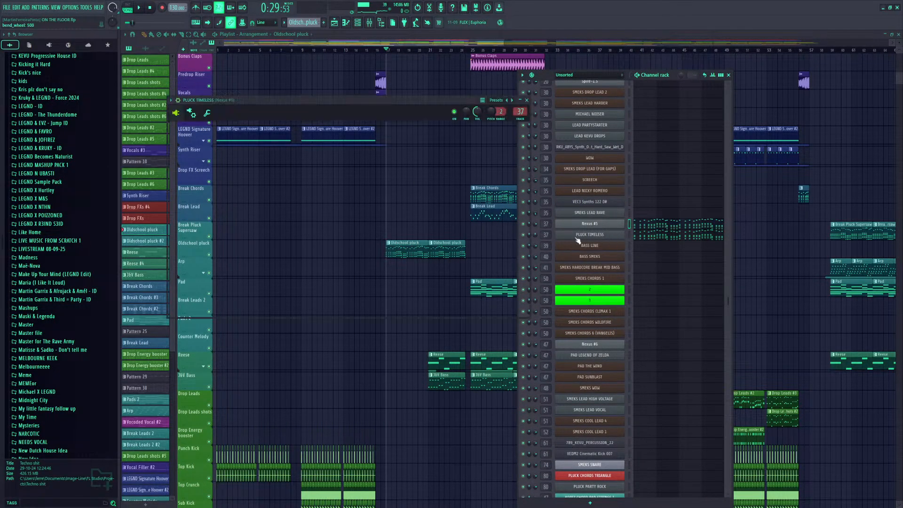
{"action": "left_click", "coordinate": [195, 23]}
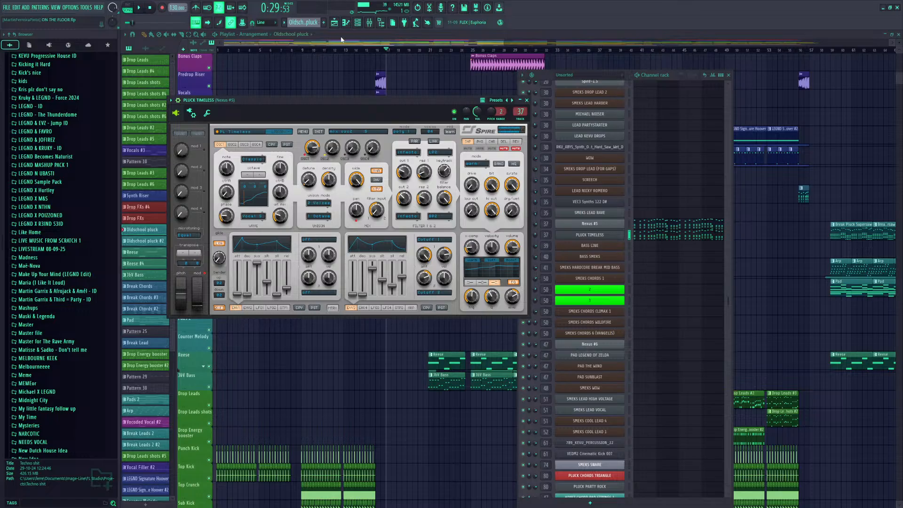
{"action": "left_click", "coordinate": [527, 100]}
Listen to the Oldschool pluck section from bar 17 with the PLUCK TIMELESS channel, then stop playback
{"action": "left_click", "coordinate": [523, 235]}
{"action": "key", "text": "space"}
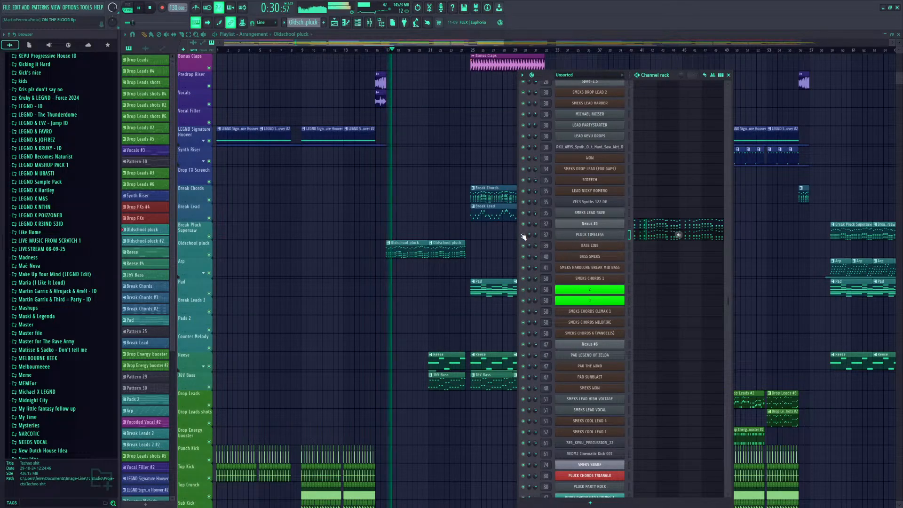
{"action": "left_click", "coordinate": [623, 238]}
{"action": "left_click", "coordinate": [526, 100]}
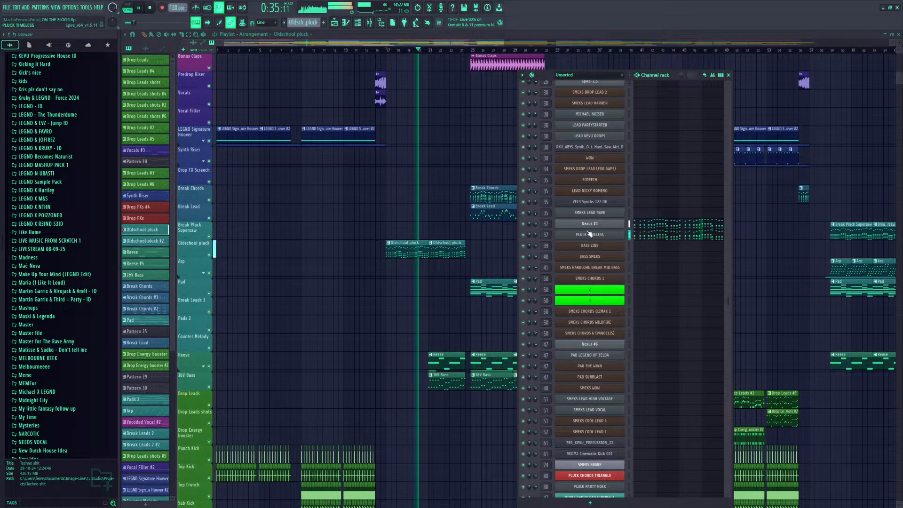
{"action": "key", "text": "space"}
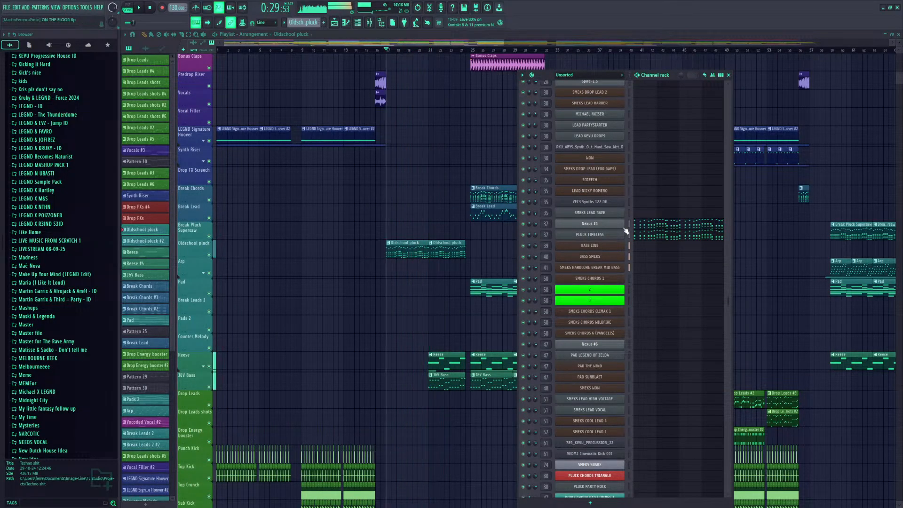
Examine the Beauty 1 preset of the Nexus #5 channel in an enlarged plugin window, play the section and close the plugin
{"action": "left_click", "coordinate": [589, 223]}
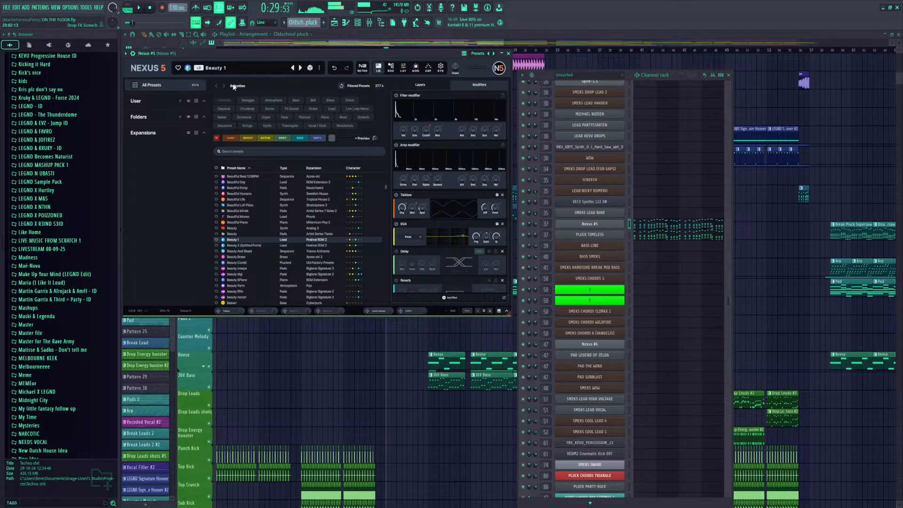
{"action": "left_click_drag", "start_coordinate": [510, 315], "coordinate": [648, 373]}
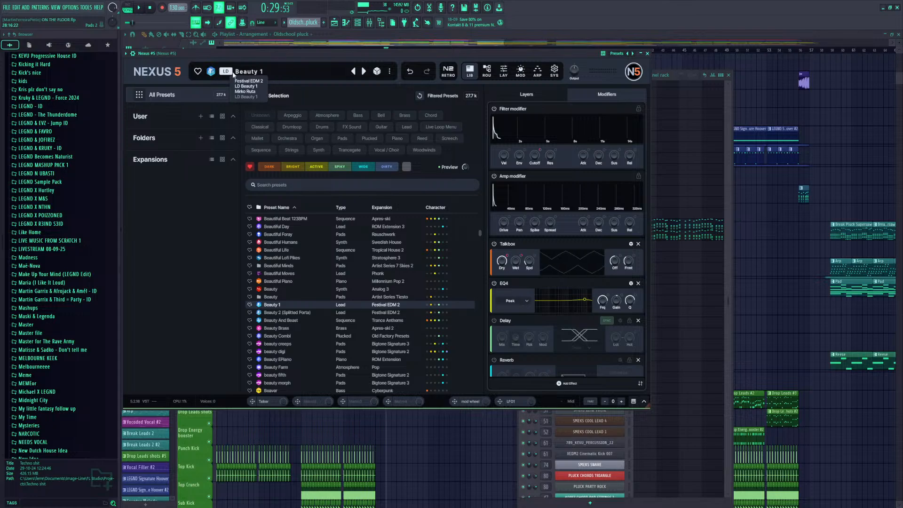
{"action": "left_click_drag", "start_coordinate": [254, 56], "coordinate": [249, 57]}
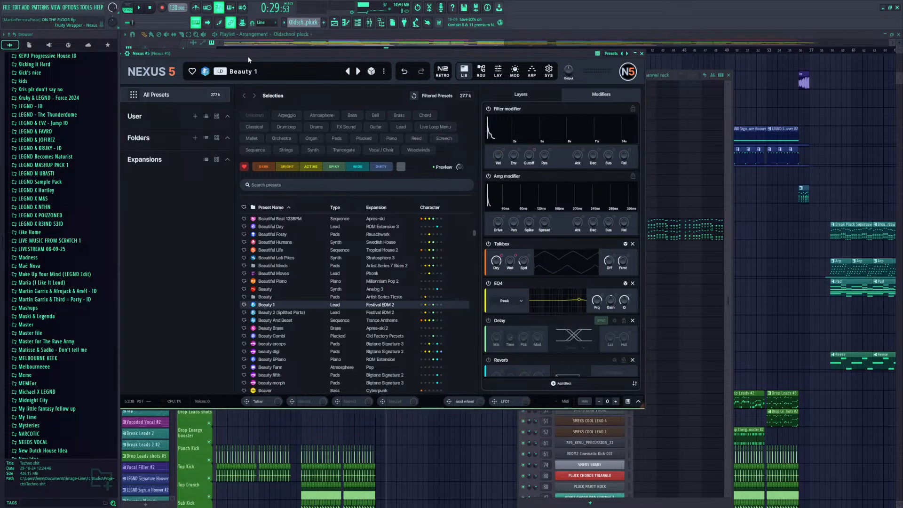
{"action": "key", "text": "r"}
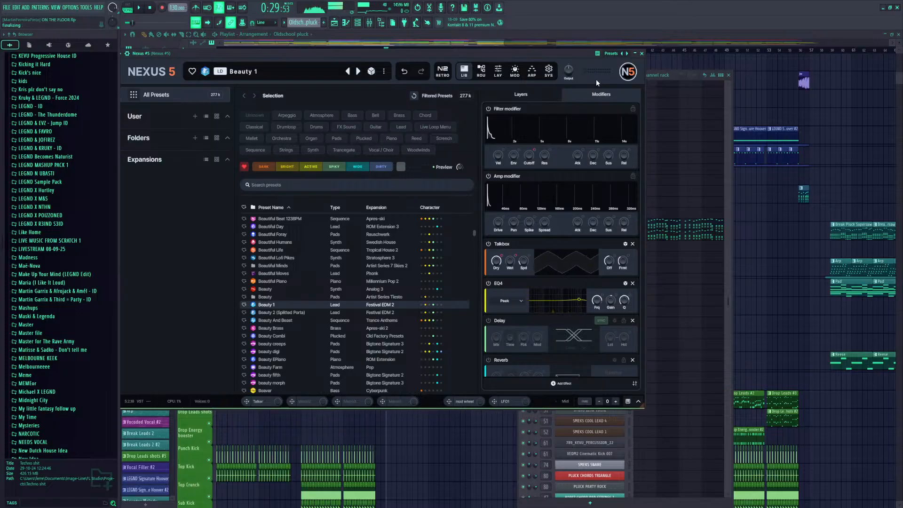
{"action": "key", "text": "space"}
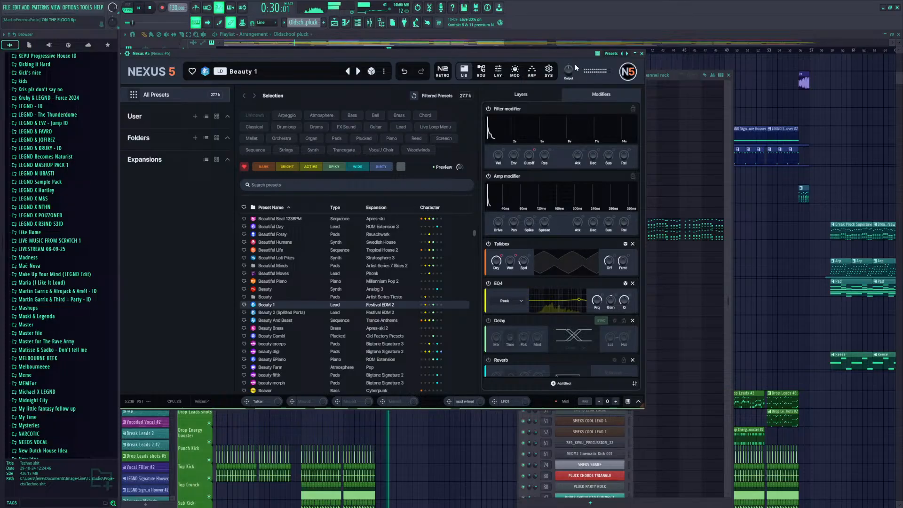
{"action": "left_click", "coordinate": [642, 54]}
Find the Nexus #5 Parametric EQ 2 Band 1 frequency automation clip on Track 94 and open its automation editor
{"action": "scroll", "coordinate": [409, 289], "scroll_direction": "down", "scroll_amount": 8}
{"action": "scroll", "coordinate": [408, 289], "scroll_direction": "up", "scroll_amount": 3}
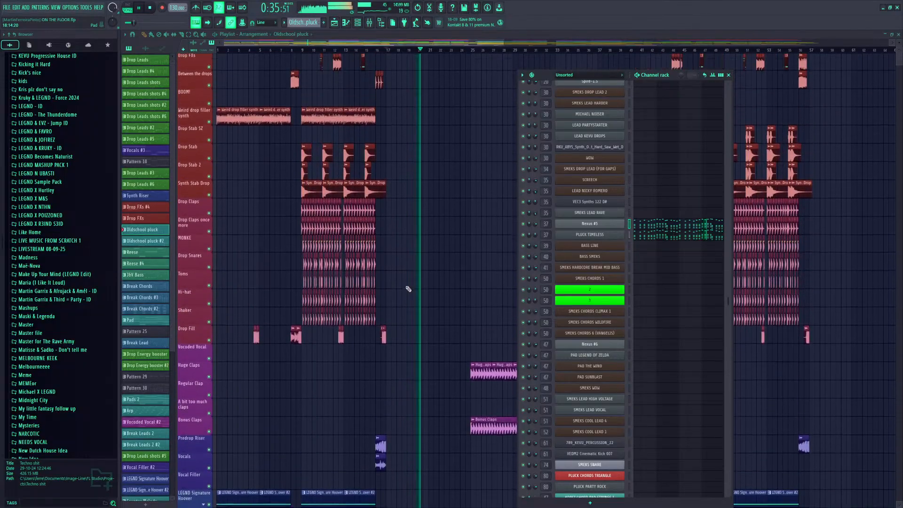
{"action": "scroll", "coordinate": [407, 264], "scroll_direction": "down", "scroll_amount": 8}
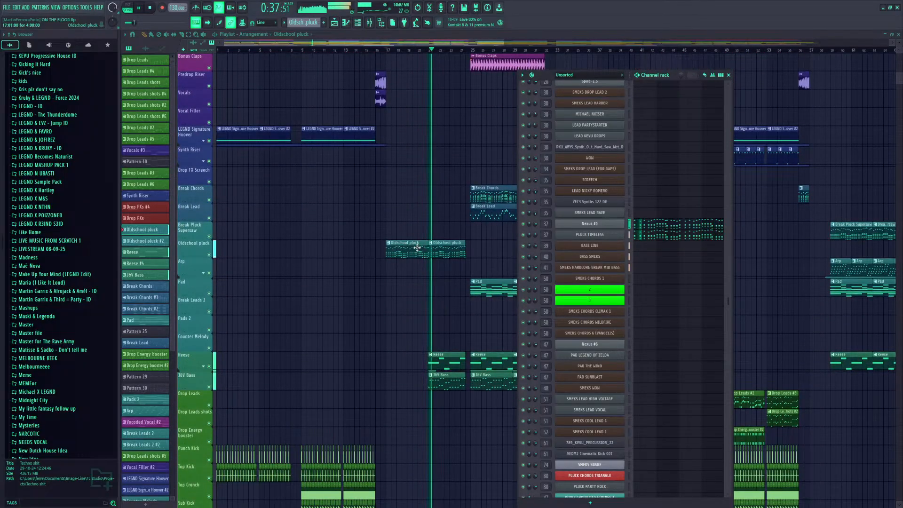
{"action": "scroll", "coordinate": [409, 243], "scroll_direction": "down", "scroll_amount": 10}
{"action": "scroll", "coordinate": [417, 247], "scroll_direction": "down", "scroll_amount": 10}
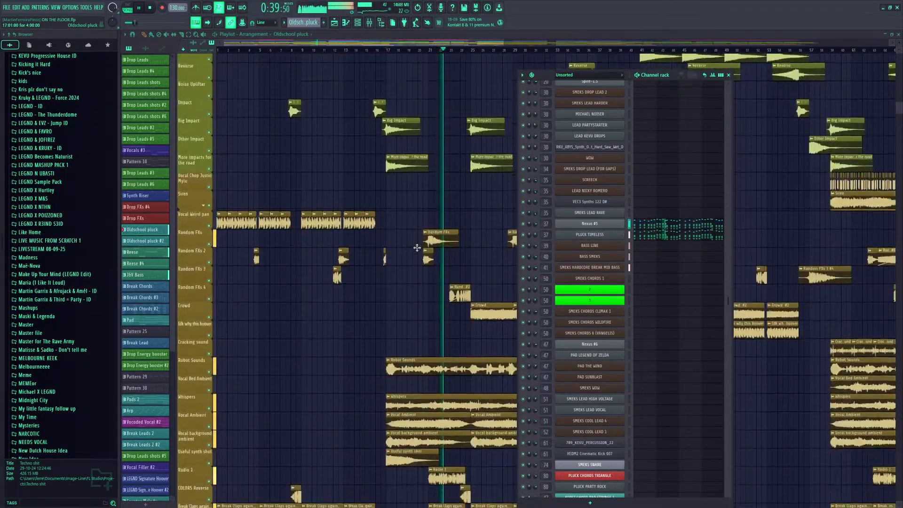
{"action": "scroll", "coordinate": [417, 248], "scroll_direction": "down", "scroll_amount": 1}
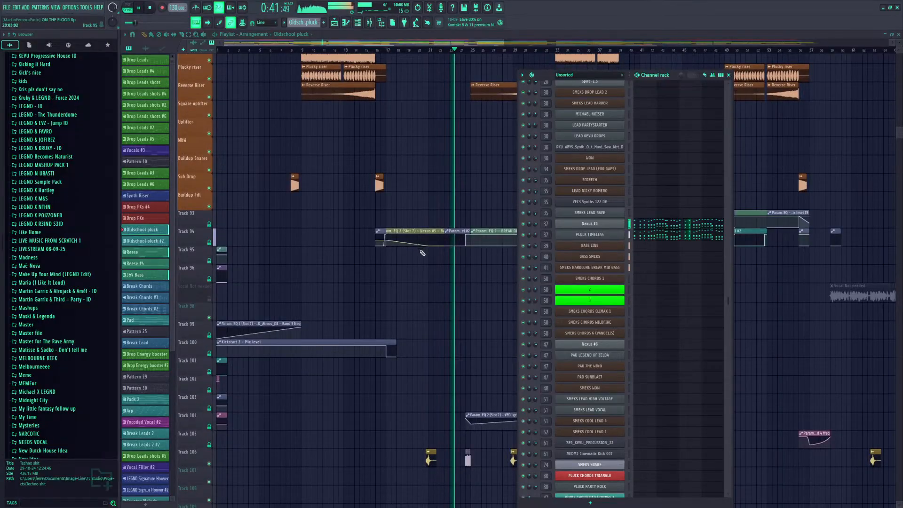
{"action": "left_click", "coordinate": [419, 231]}
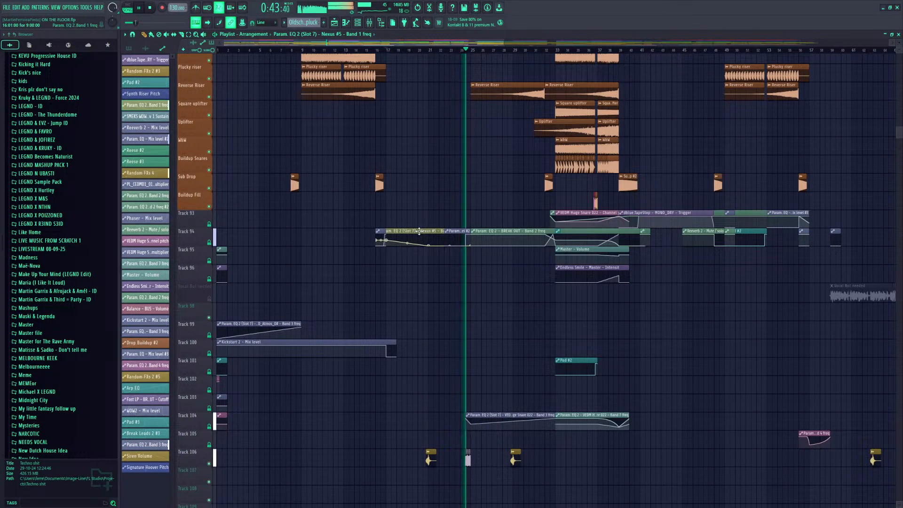
{"action": "double_click", "coordinate": [419, 231]}
{"action": "key", "text": "space"}
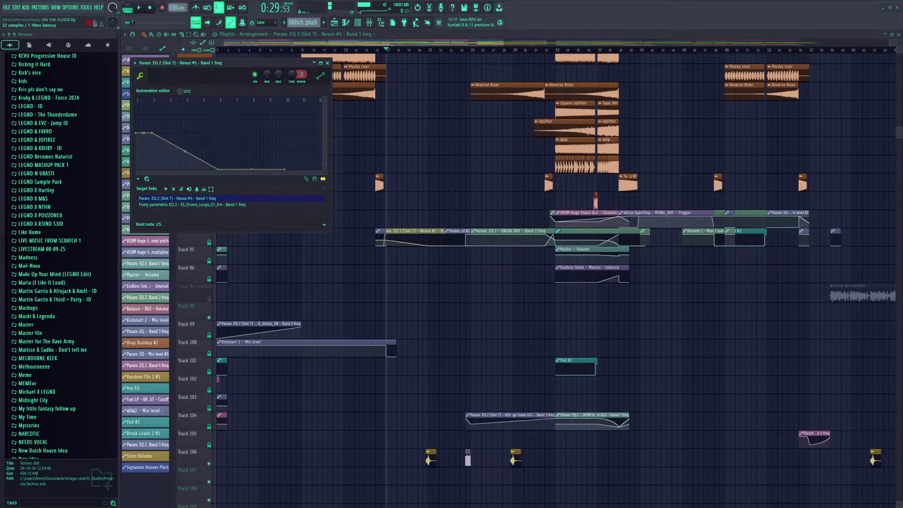
Watch the Nexus #5 Fruity Parametric EQ 2 curve during playback from bar 17 and close the EQ and automation windows
{"action": "key", "text": "space"}
{"action": "key", "text": "space"}
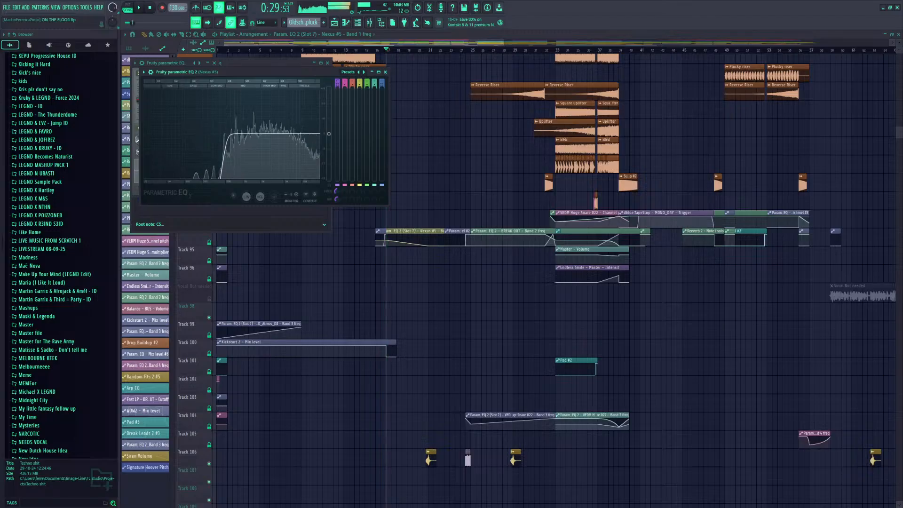
{"action": "key", "text": "space"}
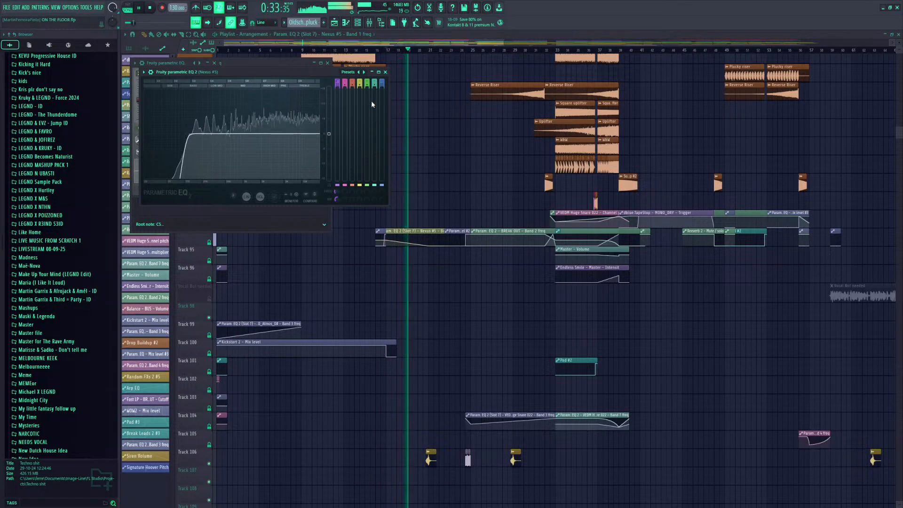
{"action": "left_click", "coordinate": [385, 72]}
{"action": "left_click", "coordinate": [214, 63]}
{"action": "left_click", "coordinate": [327, 63]}
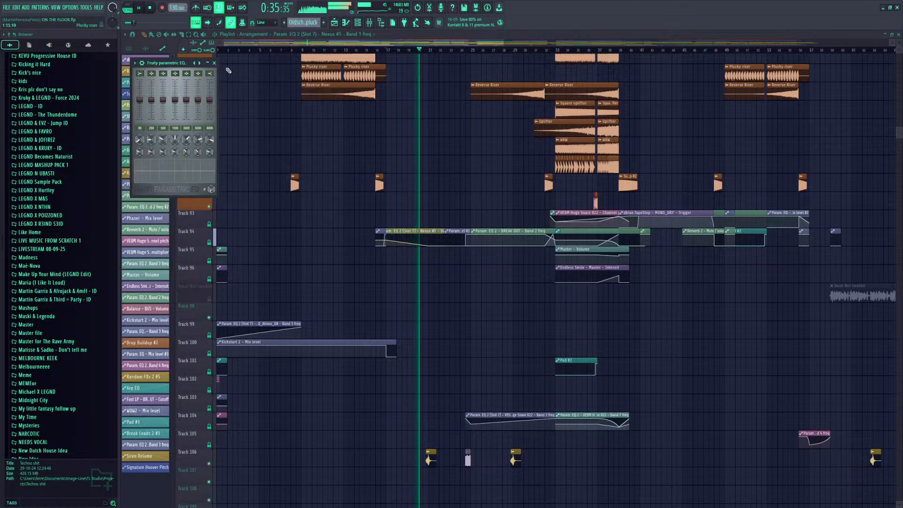
{"action": "left_click", "coordinate": [215, 63]}
{"action": "key", "text": "F12"}
{"action": "left_click", "coordinate": [336, 22]}
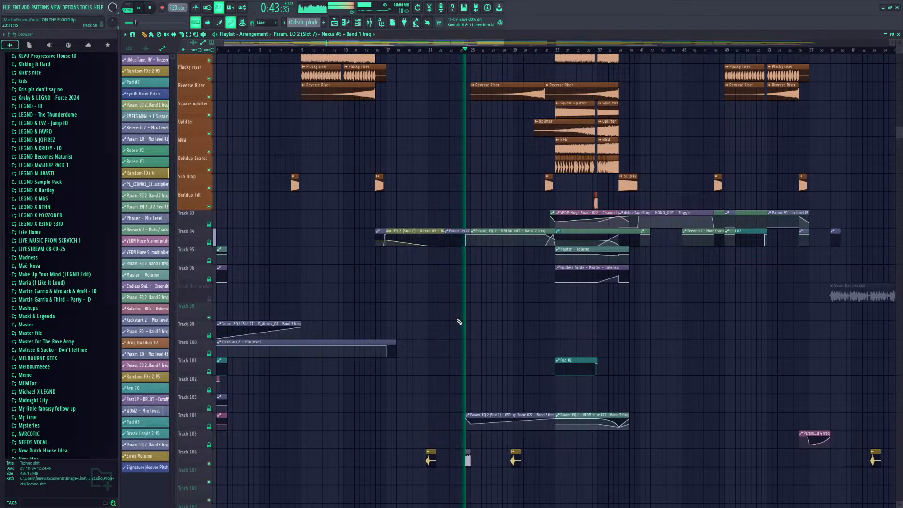
Examine the playlist tracks of the first break while listening to the arrangement from bar 24 onward
{"action": "scroll", "coordinate": [488, 379], "scroll_direction": "up", "scroll_amount": 3}
{"action": "scroll", "coordinate": [511, 409], "scroll_direction": "up", "scroll_amount": 10}
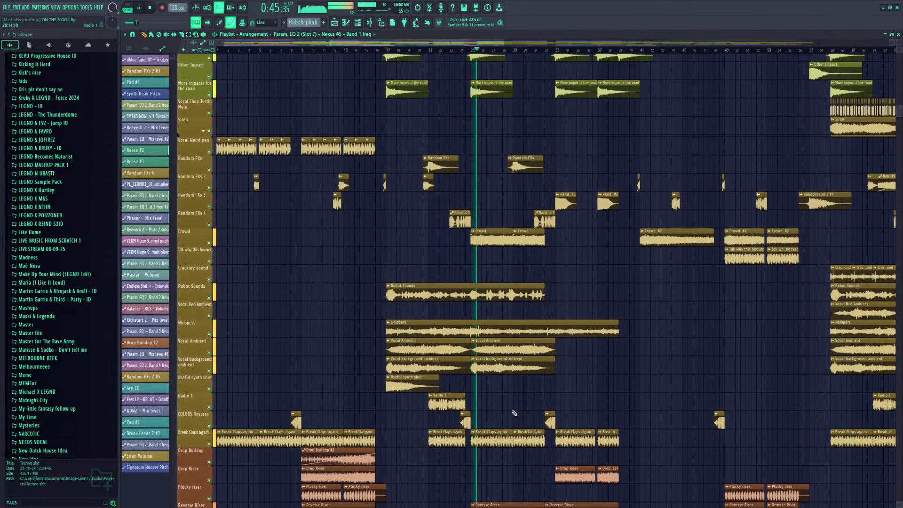
{"action": "scroll", "coordinate": [513, 413], "scroll_direction": "up", "scroll_amount": 10}
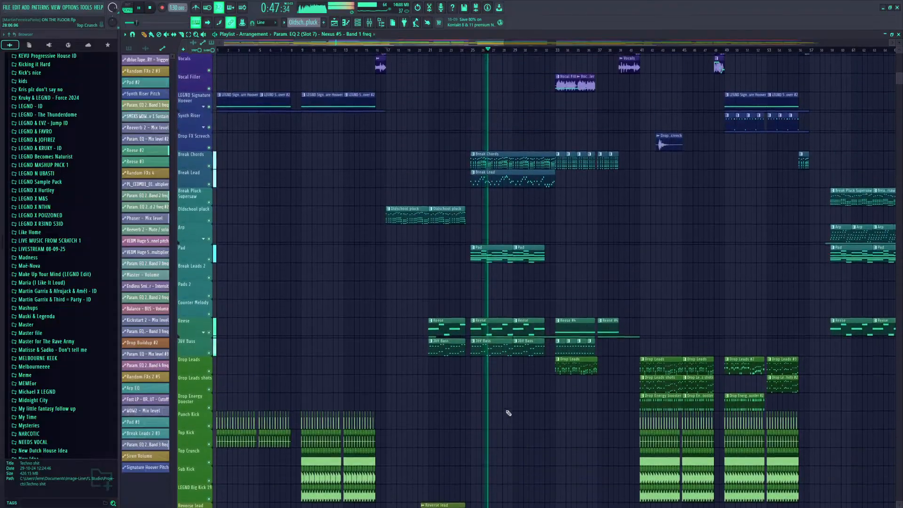
{"action": "scroll", "coordinate": [510, 409], "scroll_direction": "up", "scroll_amount": 5}
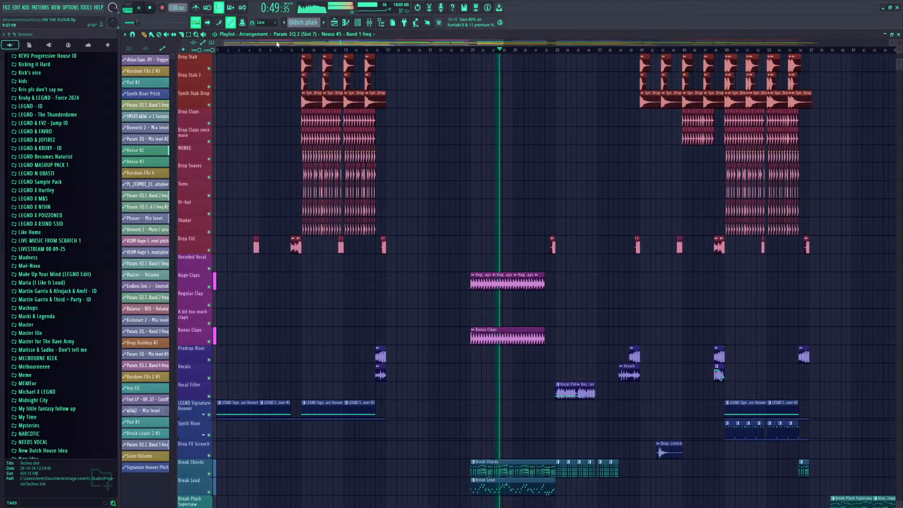
{"action": "left_click_drag", "start_coordinate": [227, 47], "coordinate": [338, 48]}
{"action": "scroll", "coordinate": [367, 193], "scroll_direction": "down", "scroll_amount": 4}
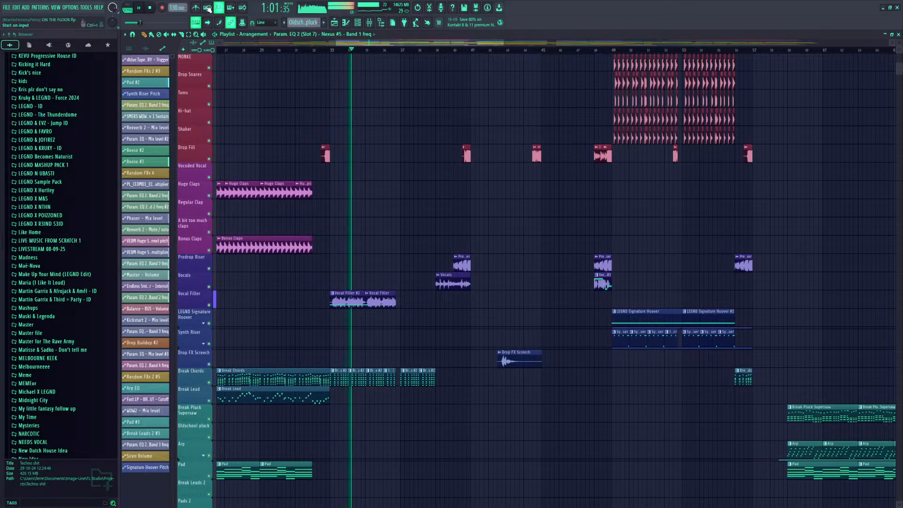
Stop playback, set the playback position to bar 32 and listen briefly to the transition into bar 33
{"action": "left_click", "coordinate": [144, 9]}
{"action": "scroll", "coordinate": [408, 53], "scroll_direction": "left", "scroll_amount": 5}
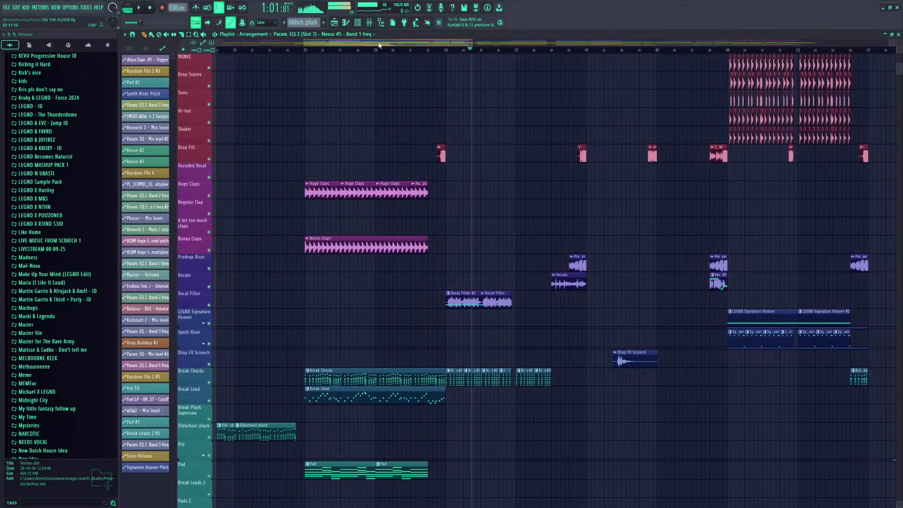
{"action": "left_click", "coordinate": [442, 50]}
{"action": "key", "text": "space"}
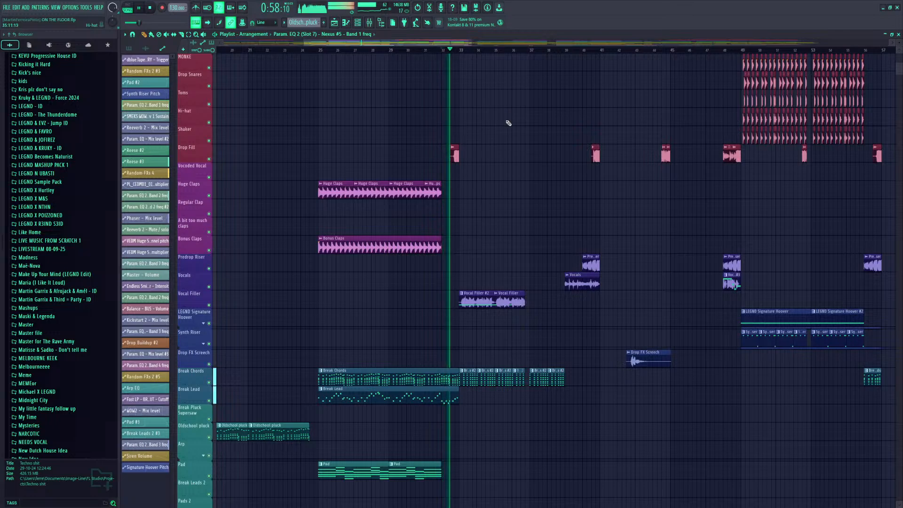
{"action": "key", "text": "space"}
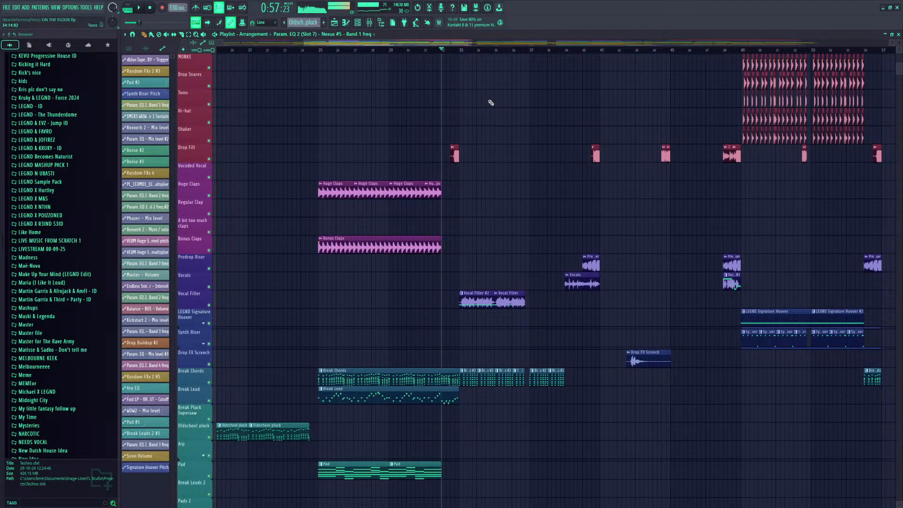
Select bar 32 in the playlist timeline and play only that bar
{"action": "left_click_drag", "start_coordinate": [461, 53], "coordinate": [453, 53]}
{"action": "left_click", "coordinate": [454, 59]}
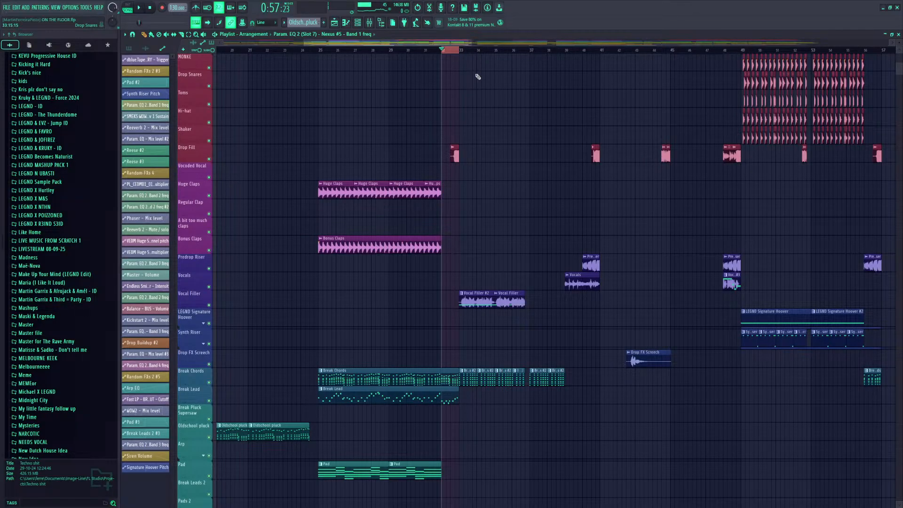
{"action": "key", "text": "space"}
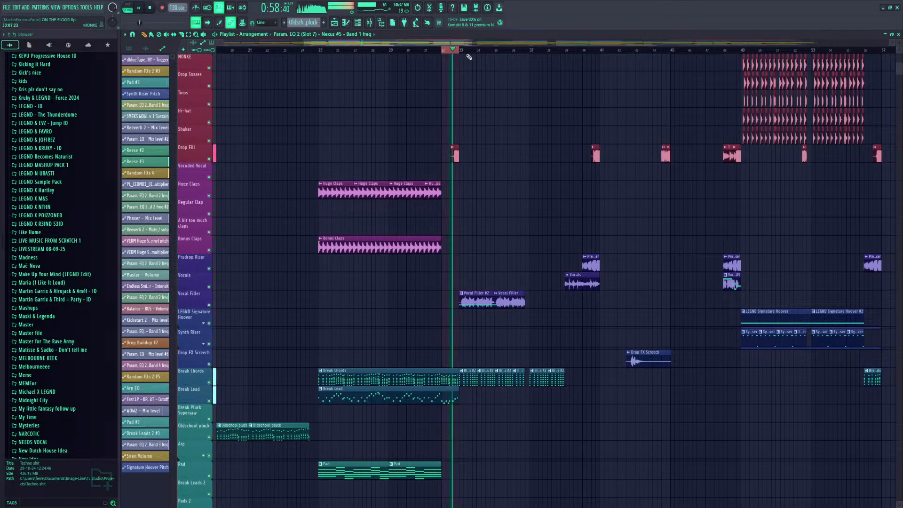
{"action": "key", "text": "space"}
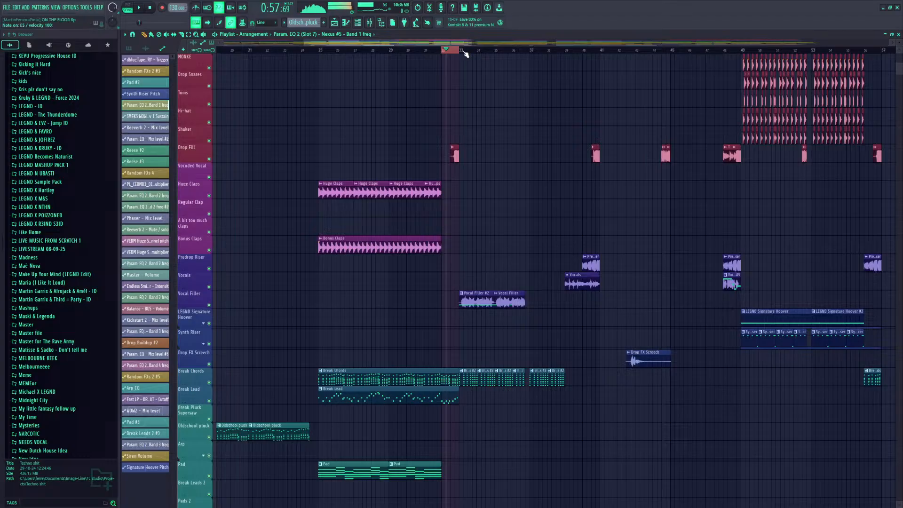
Turn off typing-keyboard note input and clear the bar 32 time selection
{"action": "left_click", "coordinate": [196, 23]}
{"action": "key", "text": "ctrl+s"}
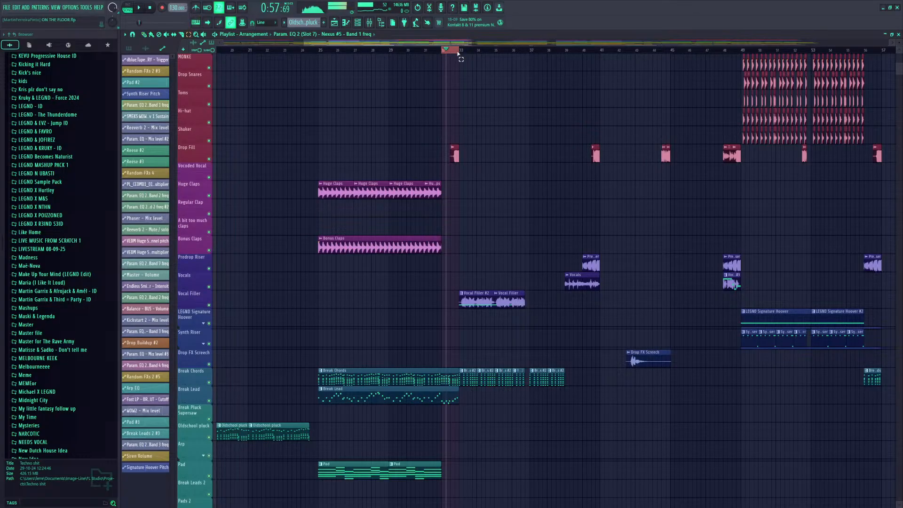
{"action": "right_click", "coordinate": [460, 52]}
Listen to the second break of the arrangement from bar 67 and from bar 77
{"action": "left_click_drag", "start_coordinate": [455, 43], "coordinate": [542, 56]}
{"action": "left_click", "coordinate": [521, 52]}
{"action": "key", "text": "space"}
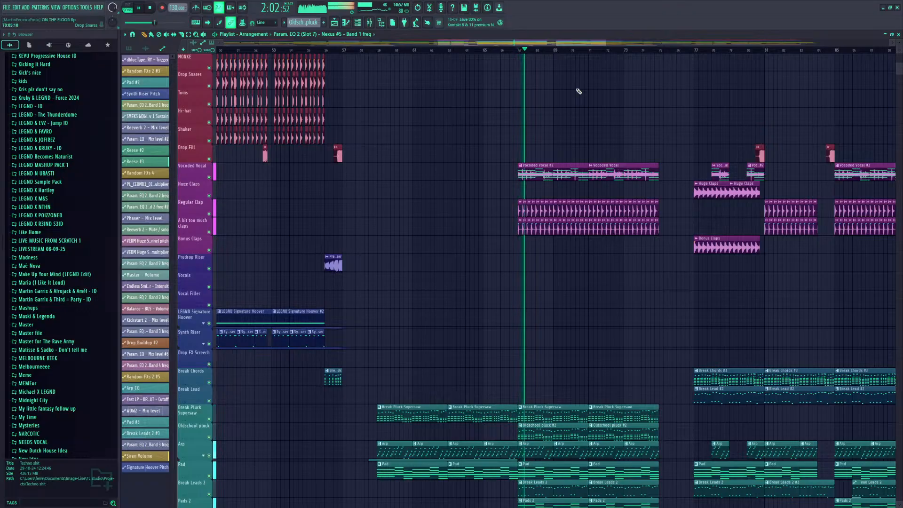
{"action": "left_click_drag", "start_coordinate": [560, 43], "coordinate": [591, 46]}
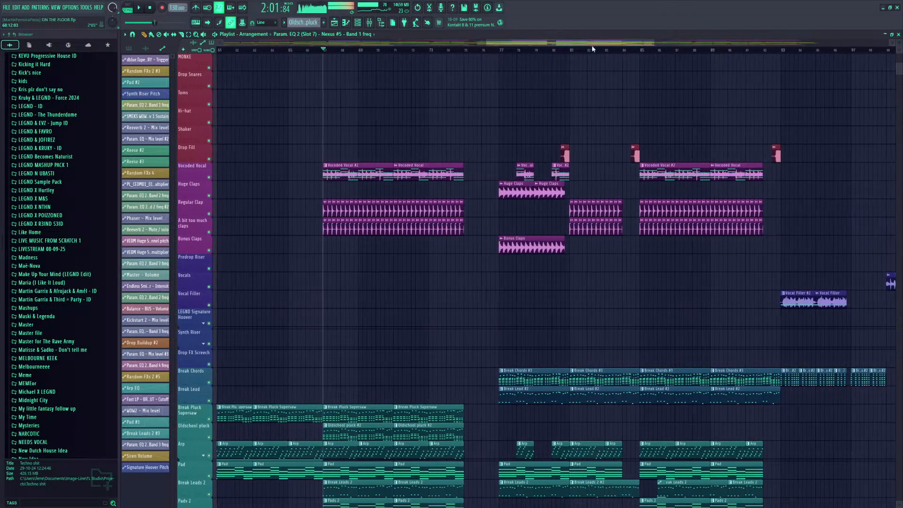
{"action": "left_click", "coordinate": [500, 51]}
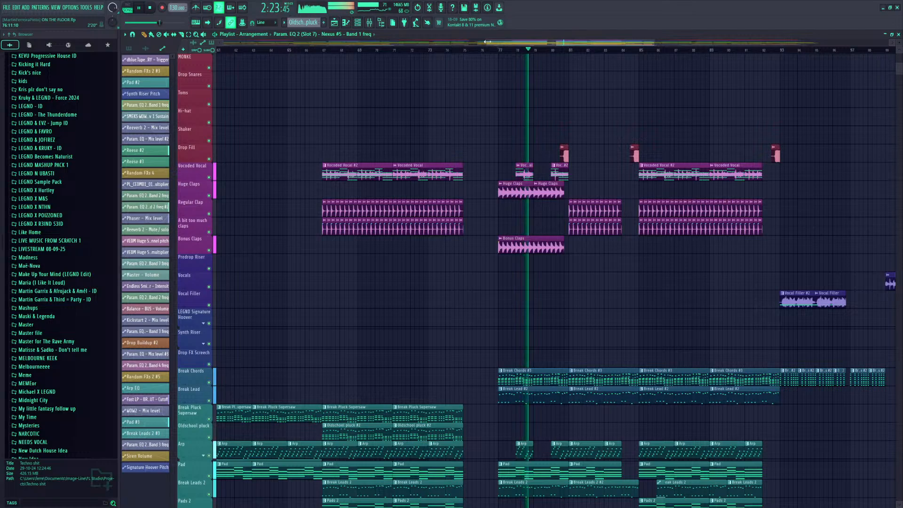
Follow the second break onward through its chord, lead and bass tracks, and stop playback
{"action": "mouse_move", "coordinate": [490, 43]}
{"action": "left_mouse_down"}
{"action": "mouse_move", "coordinate": [464, 43]}
{"action": "mouse_move", "coordinate": [495, 41]}
{"action": "left_mouse_up"}
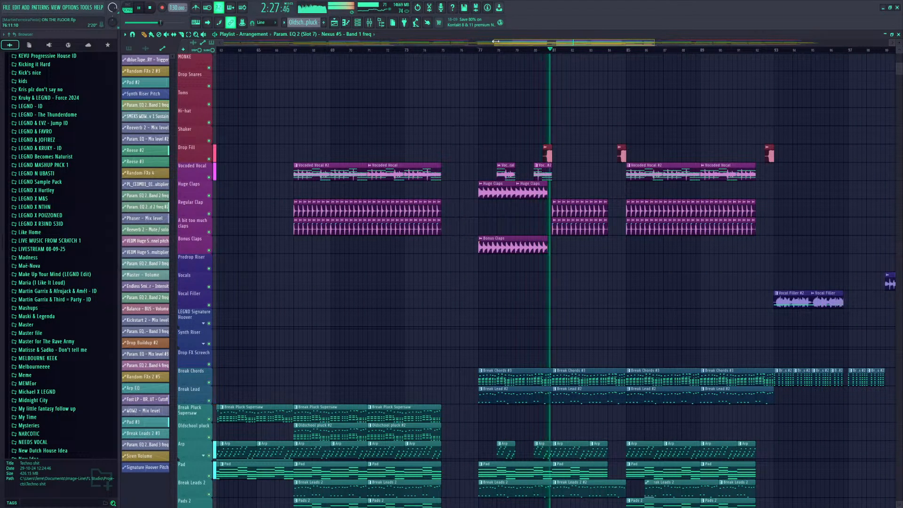
{"action": "left_click_drag", "start_coordinate": [496, 41], "coordinate": [370, 42]}
{"action": "scroll", "coordinate": [614, 330], "scroll_direction": "down", "scroll_amount": 3}
{"action": "scroll", "coordinate": [613, 329], "scroll_direction": "down", "scroll_amount": 5}
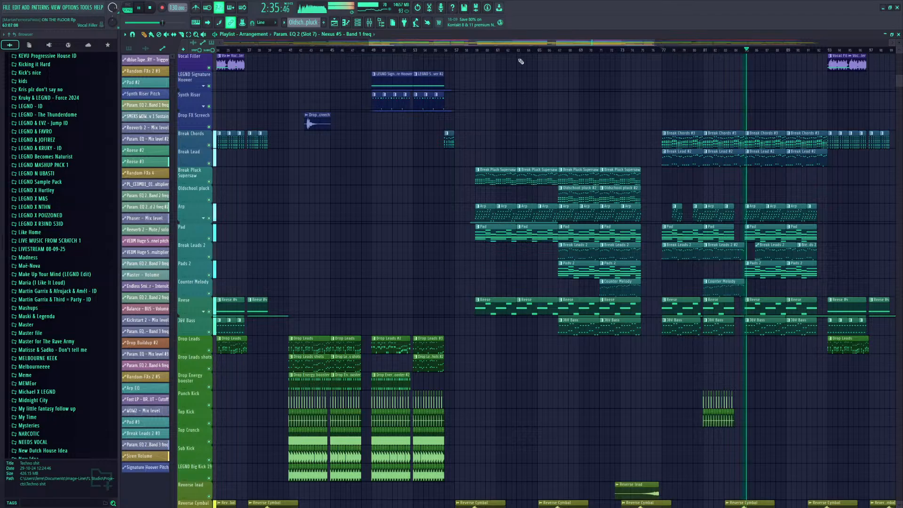
{"action": "key", "text": "space"}
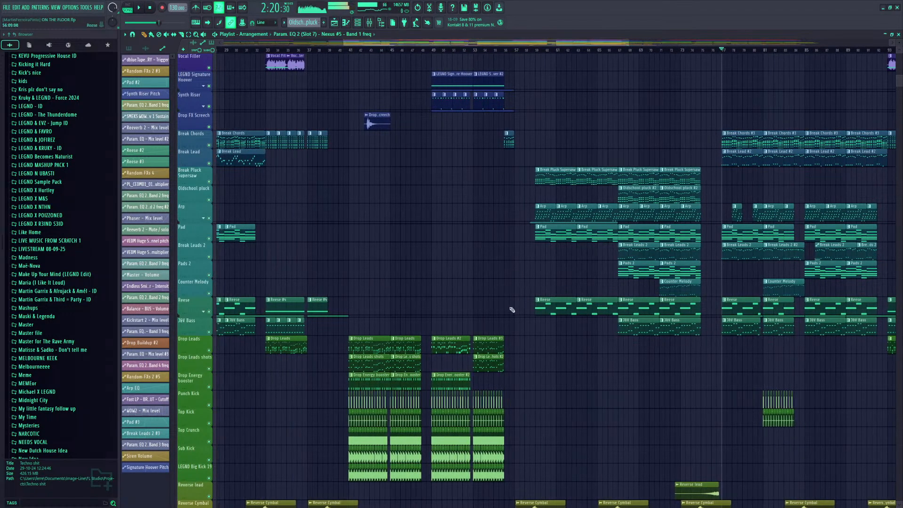
Set the playback position to bar 33 and examine the buildup's risers, uplifters, snares and automation clips
{"action": "scroll", "coordinate": [365, 115], "scroll_direction": "up", "scroll_amount": 3}
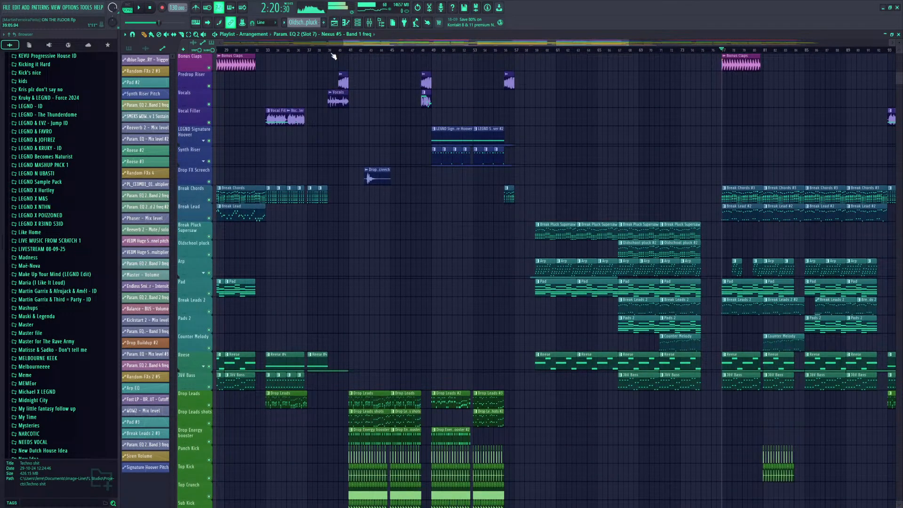
{"action": "scroll", "coordinate": [311, 347], "scroll_direction": "down", "scroll_amount": 10}
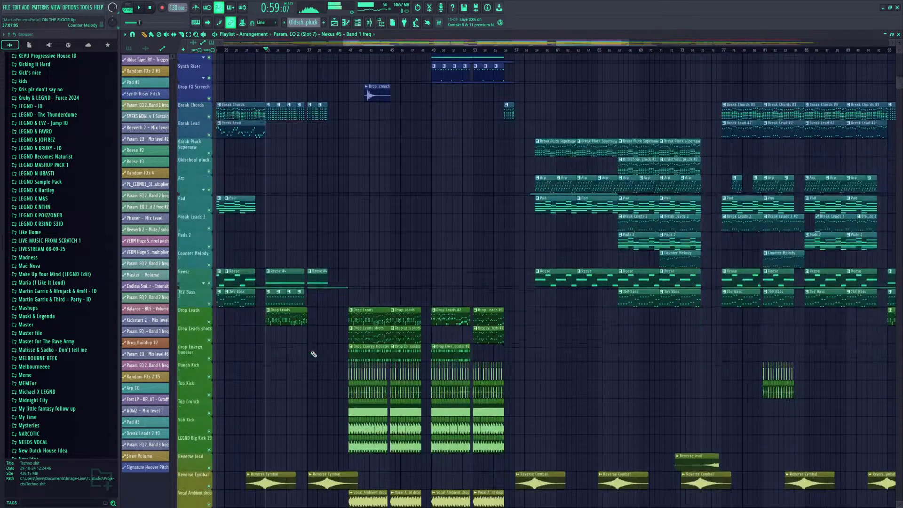
{"action": "key", "text": "space"}
{"action": "key", "text": "space"}
{"action": "scroll", "coordinate": [306, 361], "scroll_direction": "down", "scroll_amount": 15}
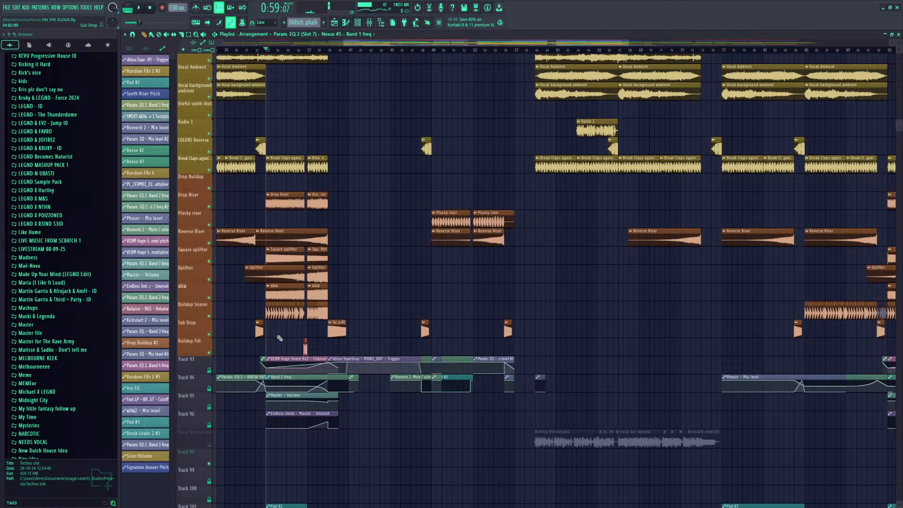
{"action": "scroll", "coordinate": [279, 339], "scroll_direction": "up", "scroll_amount": 2}
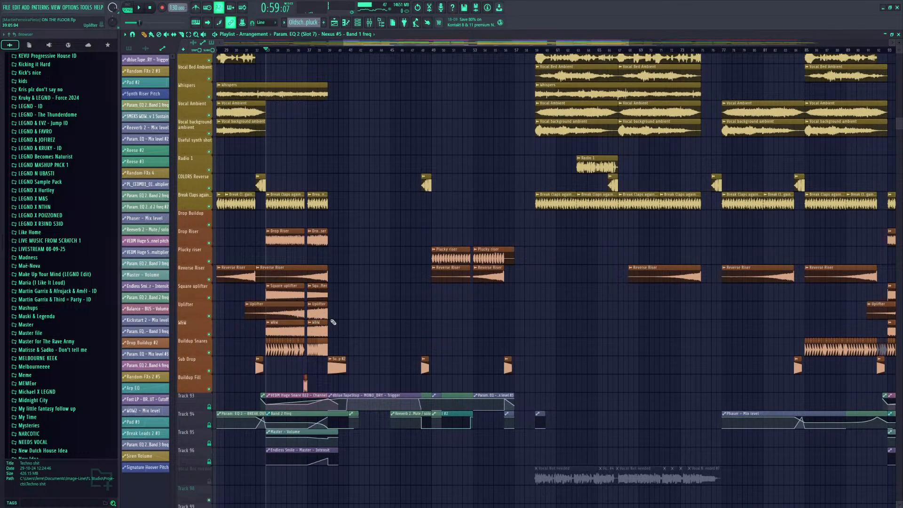
Play the buildup from bar 33 while examining its impact, effect, vocal and synth tracks
{"action": "key", "text": "space"}
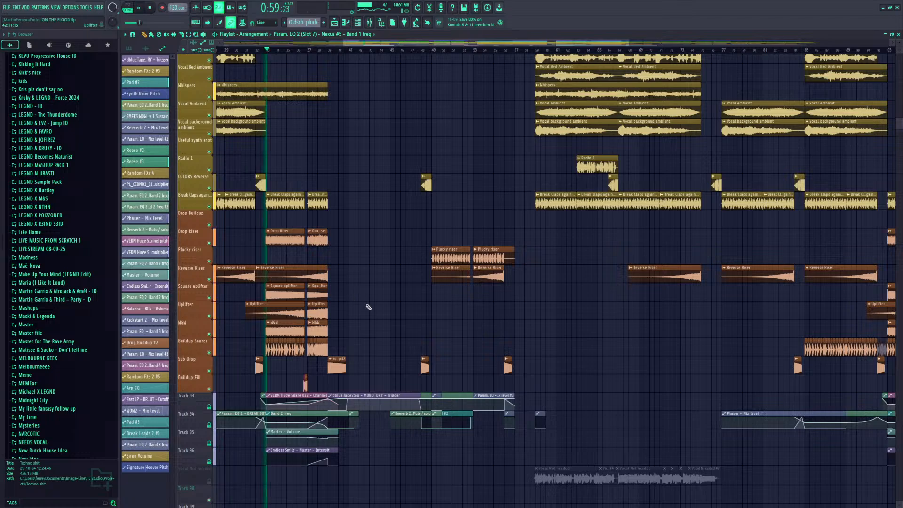
{"action": "scroll", "coordinate": [367, 306], "scroll_direction": "up", "scroll_amount": 10}
{"action": "scroll", "coordinate": [355, 370], "scroll_direction": "up", "scroll_amount": 20}
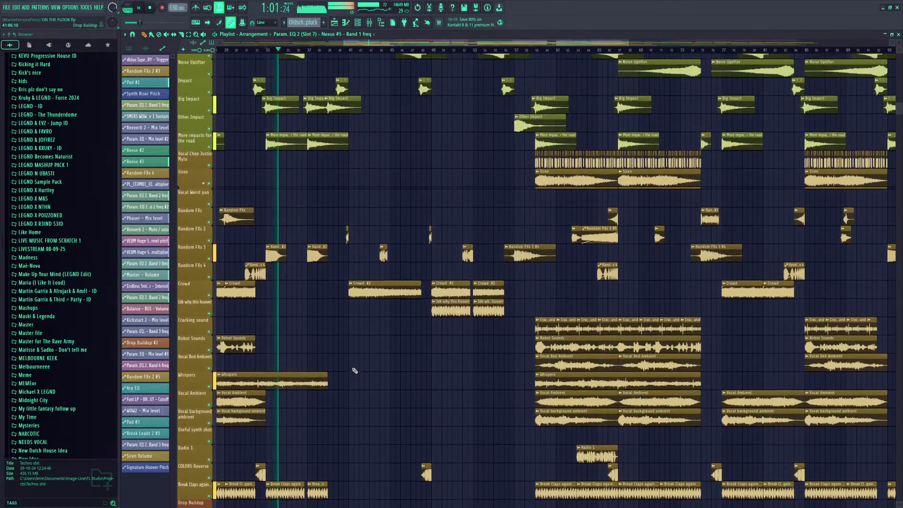
{"action": "scroll", "coordinate": [354, 370], "scroll_direction": "up", "scroll_amount": 18}
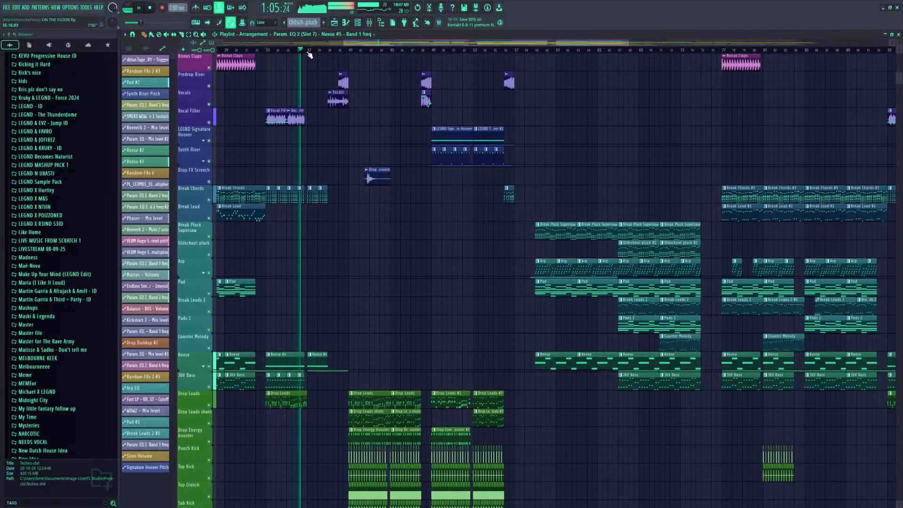
{"action": "scroll", "coordinate": [306, 50], "scroll_direction": "up", "scroll_amount": 3}
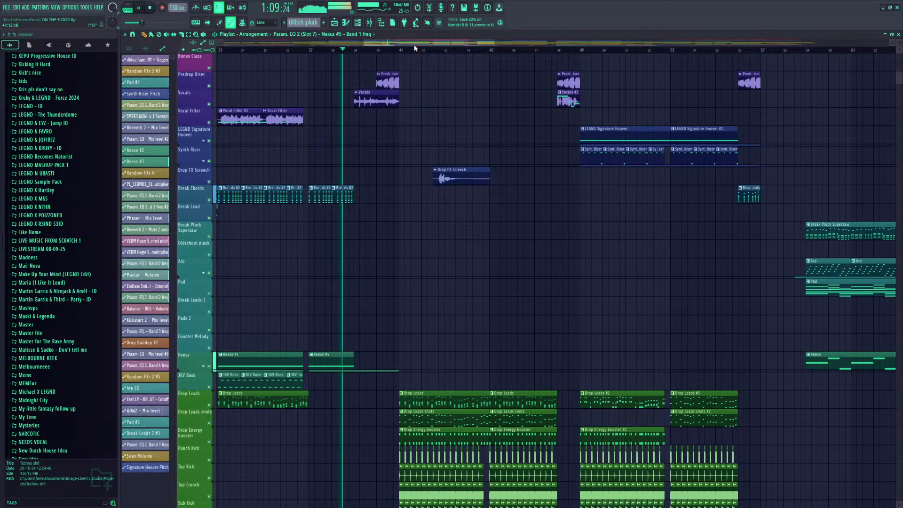
Listen to the first half of the drop from bar 41 while examining its lead, kick and impact layers
{"action": "left_click_drag", "start_coordinate": [414, 44], "coordinate": [419, 50]}
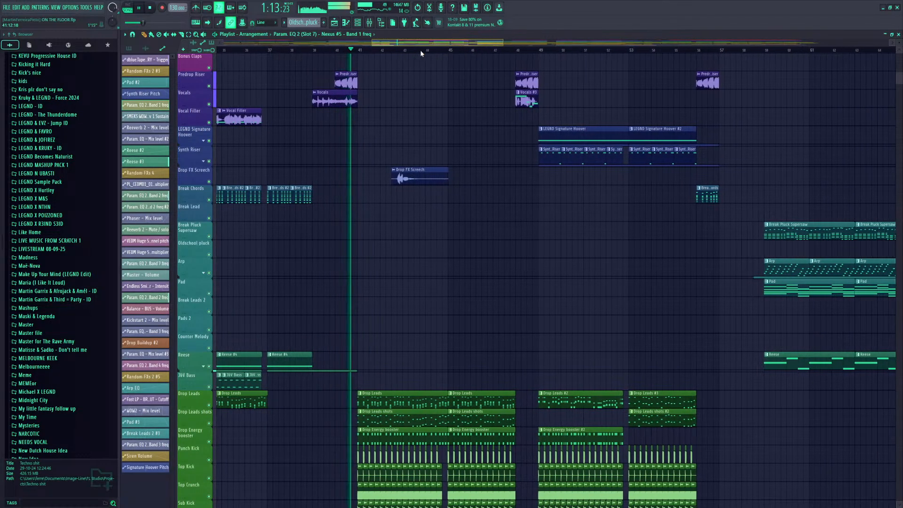
{"action": "left_click_drag", "start_coordinate": [417, 342], "coordinate": [415, 336]}
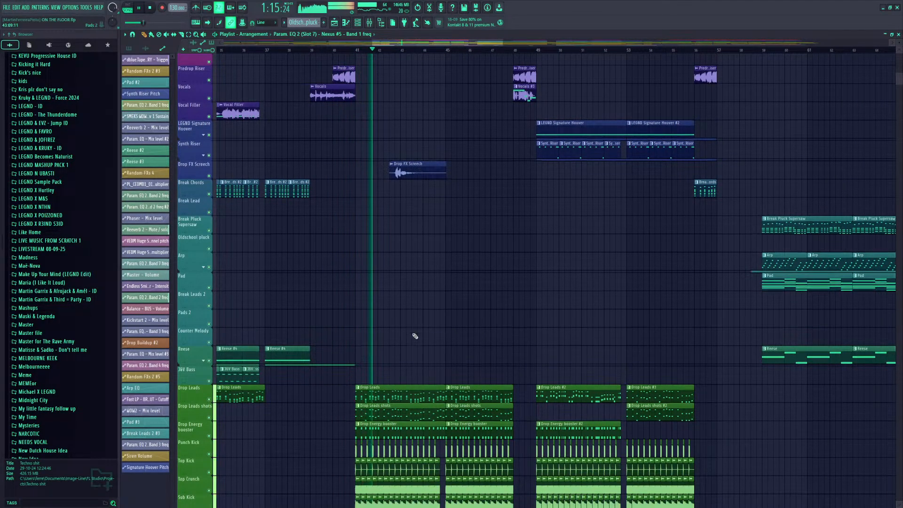
{"action": "scroll", "coordinate": [415, 336], "scroll_direction": "down", "scroll_amount": 5}
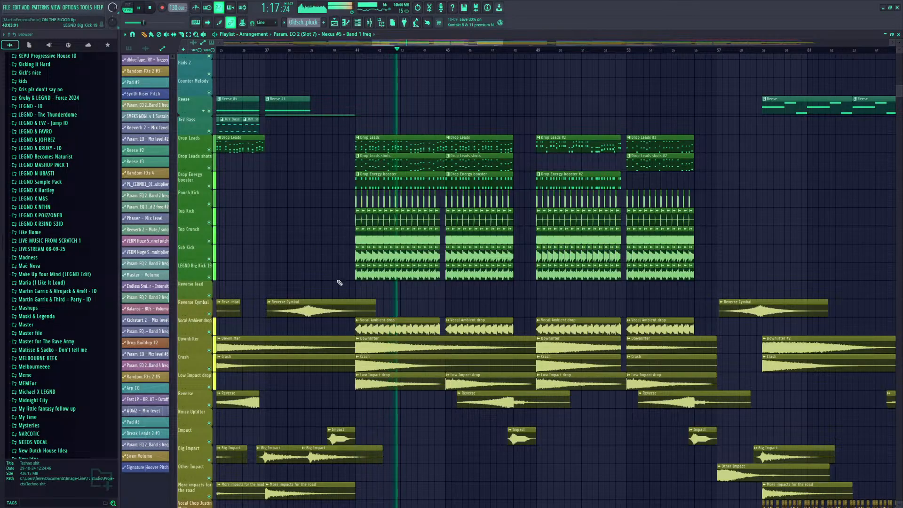
{"action": "right_click", "coordinate": [337, 306]}
{"action": "key", "text": "ctrl+z"}
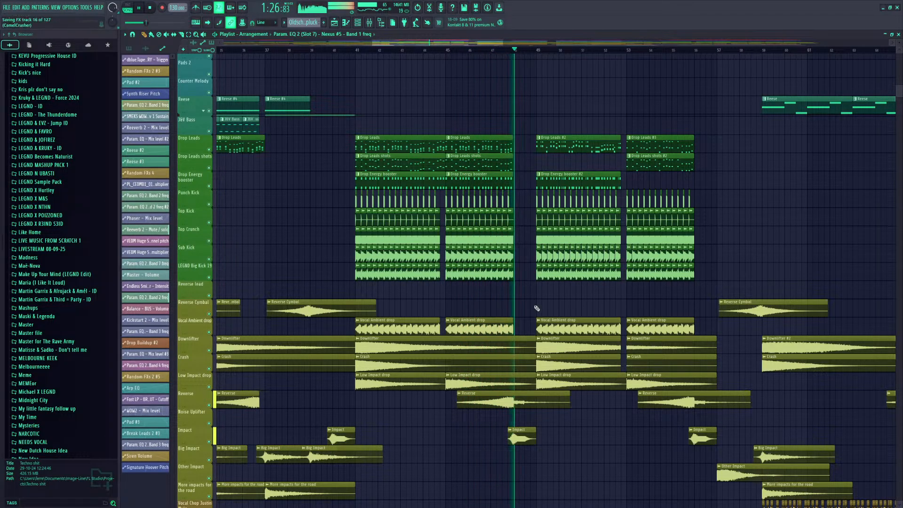
{"action": "left_click_drag", "start_coordinate": [483, 46], "coordinate": [487, 45]}
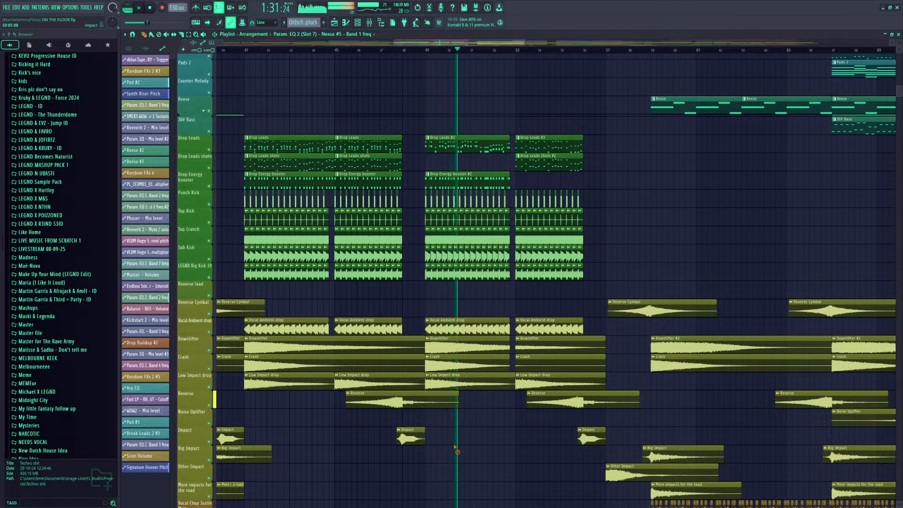
Listen to the drop's second half from bar 49, examining the hoover, synth riser, lead and percussion tracks
{"action": "scroll", "coordinate": [455, 449], "scroll_direction": "up", "scroll_amount": 15}
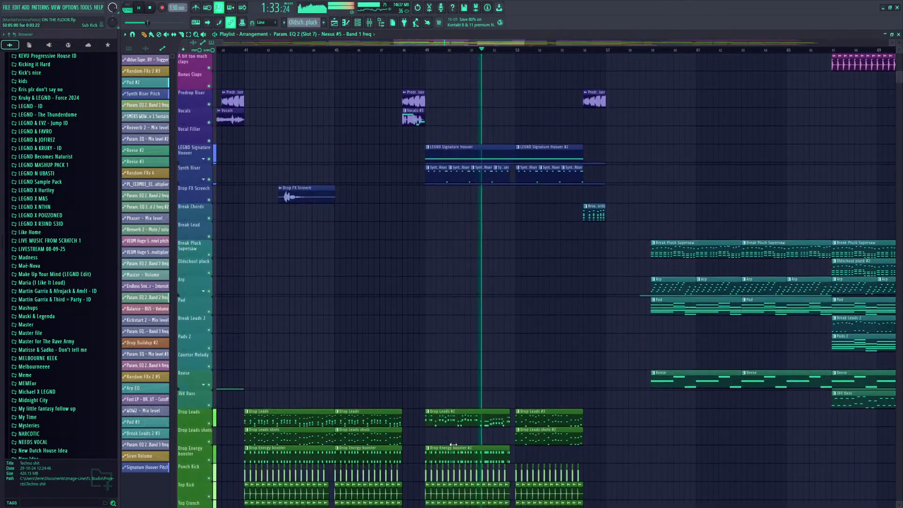
{"action": "scroll", "coordinate": [453, 444], "scroll_direction": "down", "scroll_amount": 12}
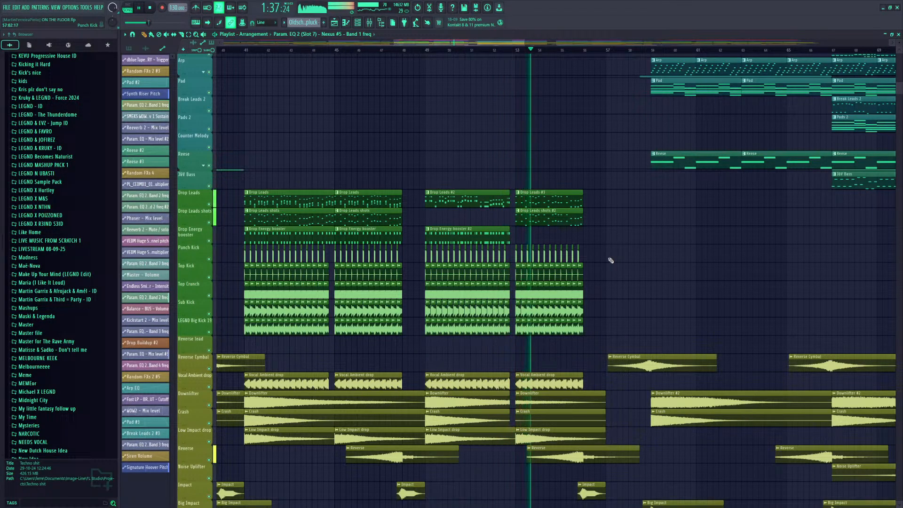
{"action": "scroll", "coordinate": [603, 271], "scroll_direction": "up", "scroll_amount": 12}
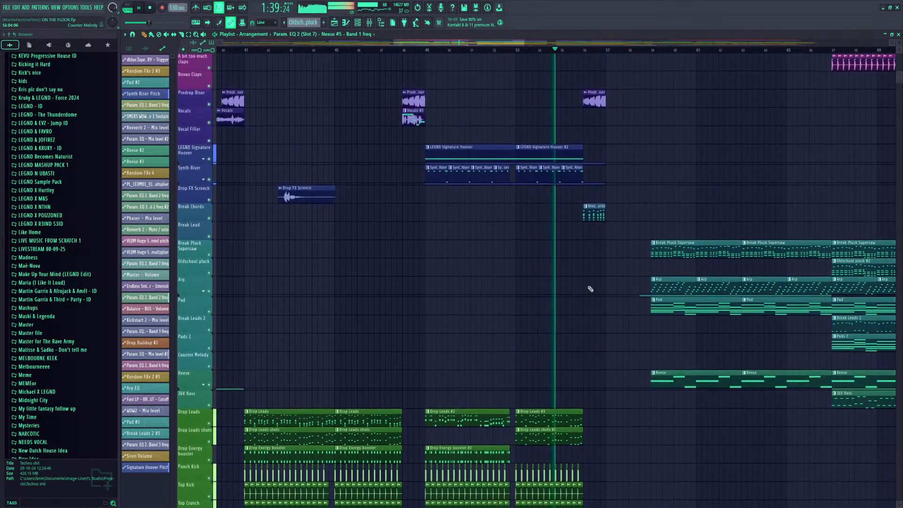
{"action": "scroll", "coordinate": [590, 288], "scroll_direction": "up", "scroll_amount": 14}
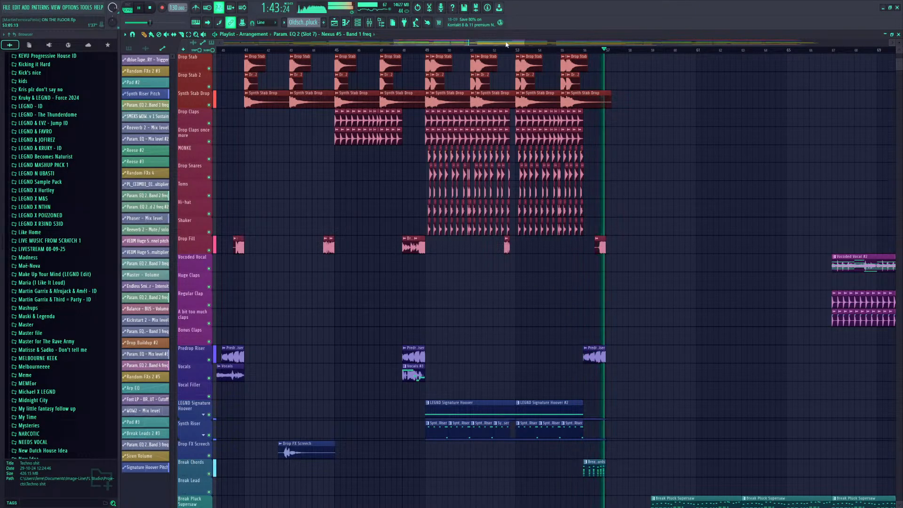
Stop playback and examine the final drop's percussion, lead, kick, effect and riser tracks from bar 101 to bar 133
{"action": "left_click_drag", "start_coordinate": [507, 45], "coordinate": [494, 46]}
{"action": "key", "text": "space"}
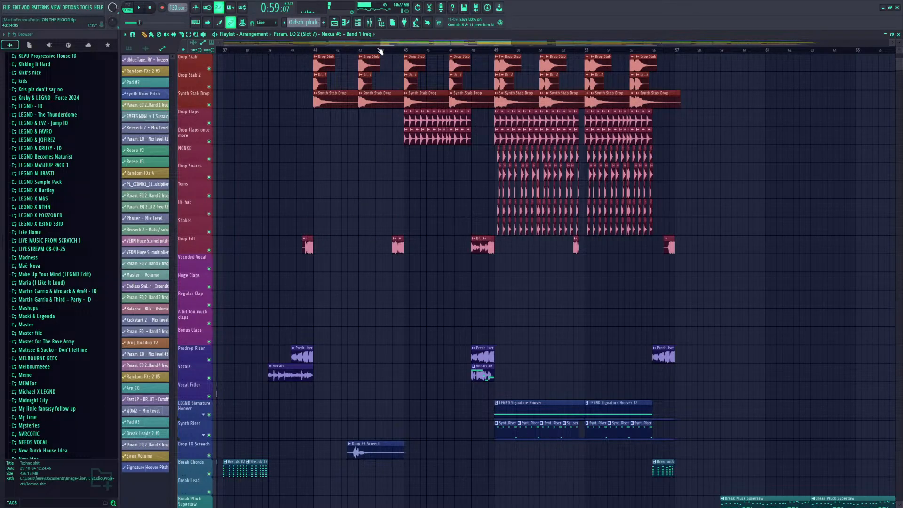
{"action": "scroll", "coordinate": [380, 51], "scroll_direction": "down", "scroll_amount": 4}
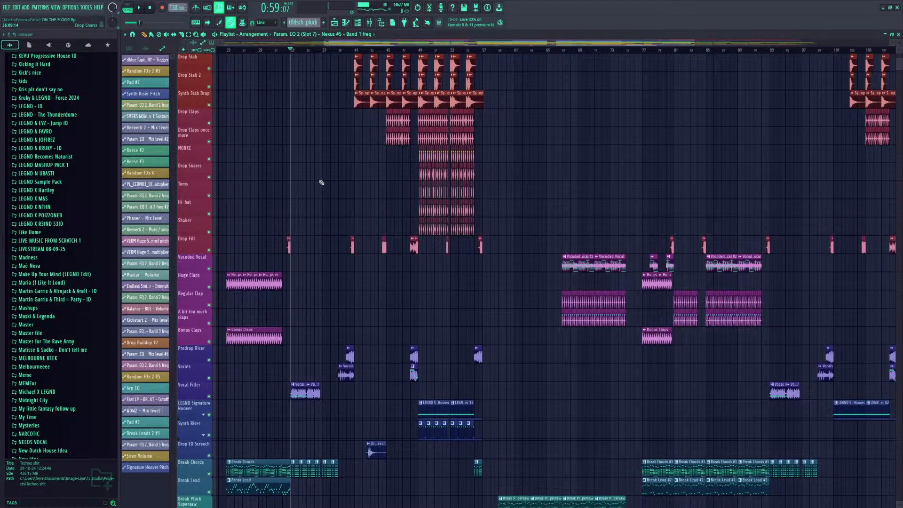
{"action": "left_click_drag", "start_coordinate": [378, 43], "coordinate": [651, 43]}
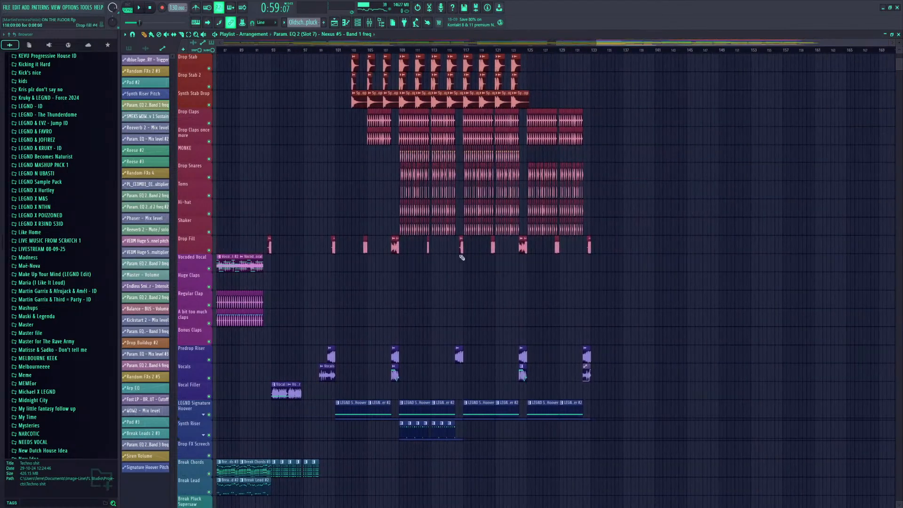
{"action": "scroll", "coordinate": [427, 324], "scroll_direction": "down", "scroll_amount": 4}
{"action": "scroll", "coordinate": [427, 324], "scroll_direction": "down", "scroll_amount": 20}
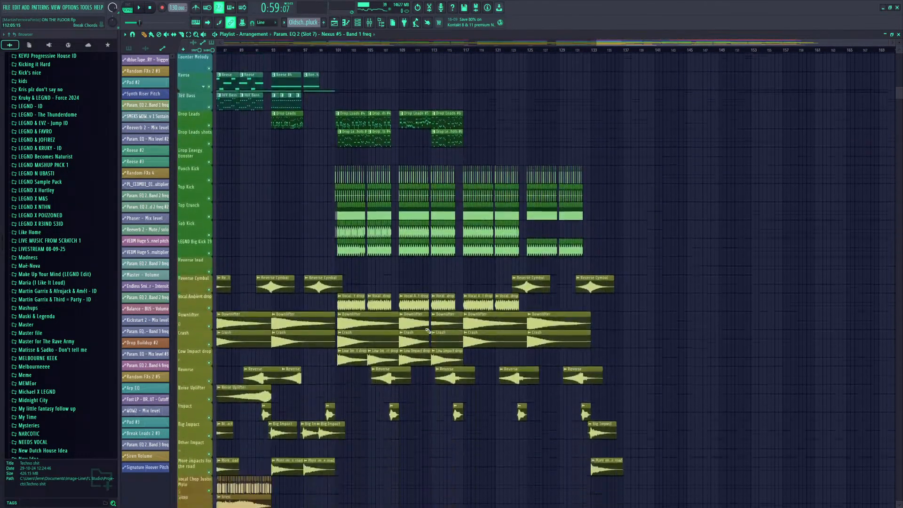
{"action": "scroll", "coordinate": [428, 331], "scroll_direction": "down", "scroll_amount": 20}
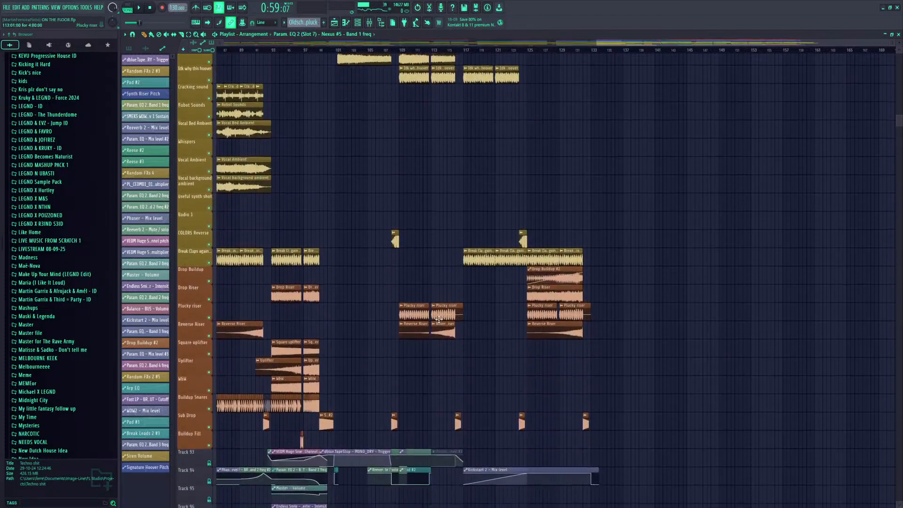
{"action": "scroll", "coordinate": [439, 319], "scroll_direction": "up", "scroll_amount": 15}
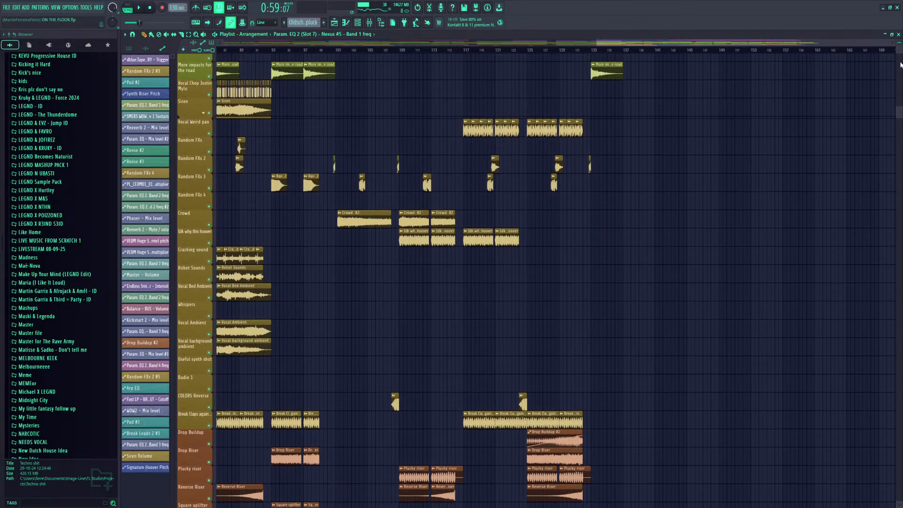
Return the playlist view to the beginning of the arrangement, then close and reopen the playlist
{"action": "left_click_drag", "start_coordinate": [901, 119], "coordinate": [882, 55]}
{"action": "left_click_drag", "start_coordinate": [726, 42], "coordinate": [403, 206]}
{"action": "left_click", "coordinate": [335, 23]}
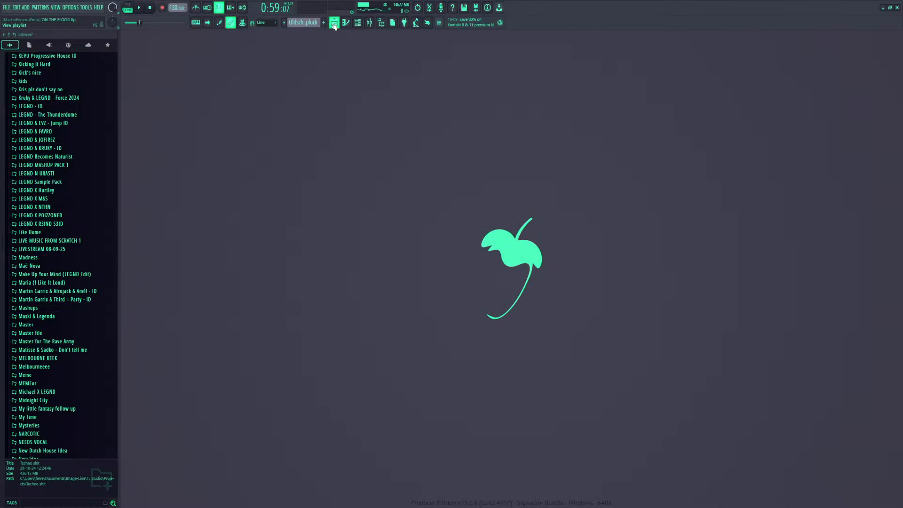
{"action": "left_click", "coordinate": [334, 23]}
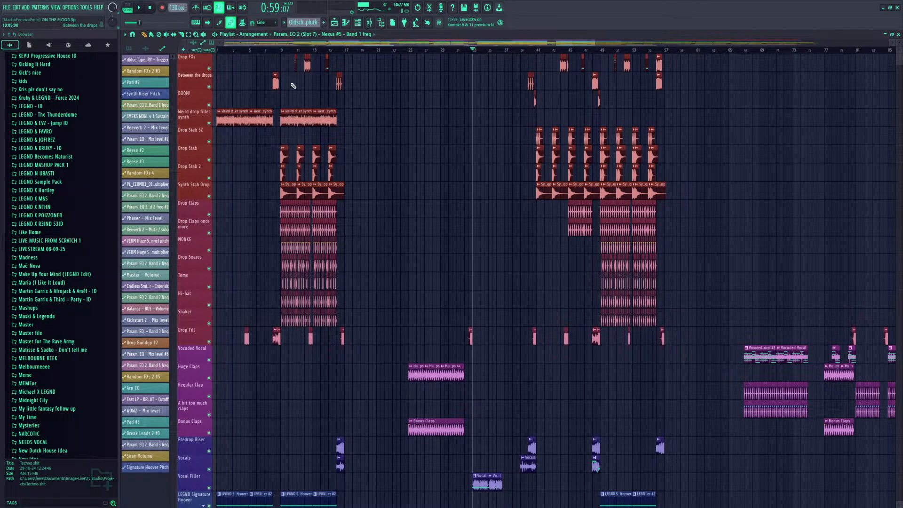
Listen to the break after the first drop from about bar 57, examining its pluck, arp, pad and ambient effect tracks
{"action": "left_click_drag", "start_coordinate": [291, 46], "coordinate": [405, 53]}
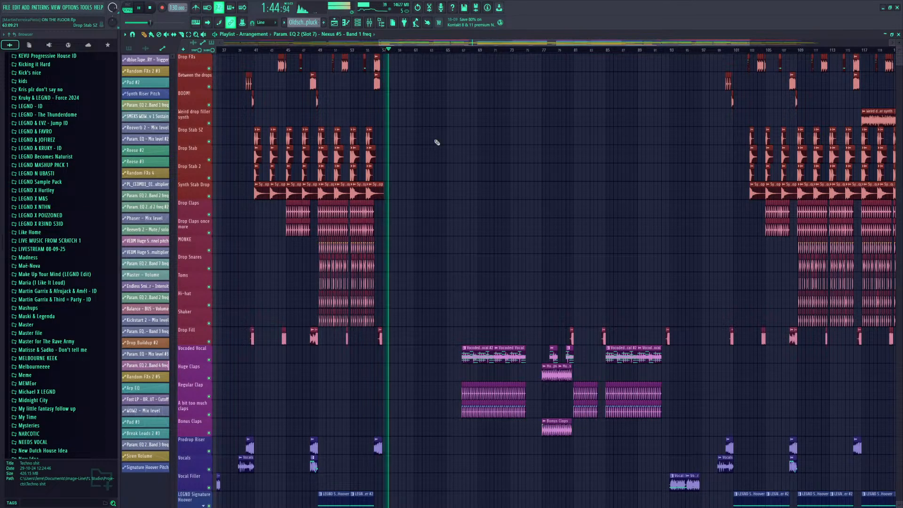
{"action": "scroll", "coordinate": [433, 150], "scroll_direction": "down", "scroll_amount": 3}
{"action": "scroll", "coordinate": [432, 150], "scroll_direction": "down", "scroll_amount": 10}
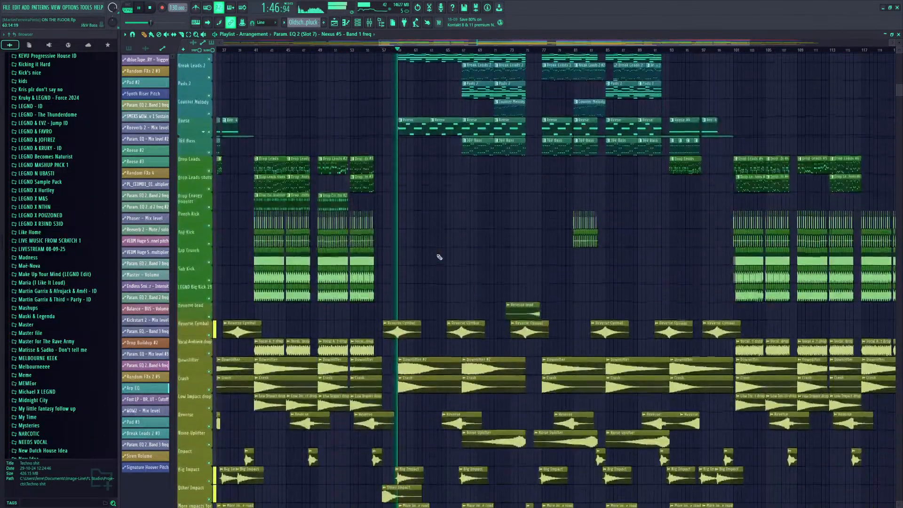
{"action": "scroll", "coordinate": [439, 257], "scroll_direction": "up", "scroll_amount": 7}
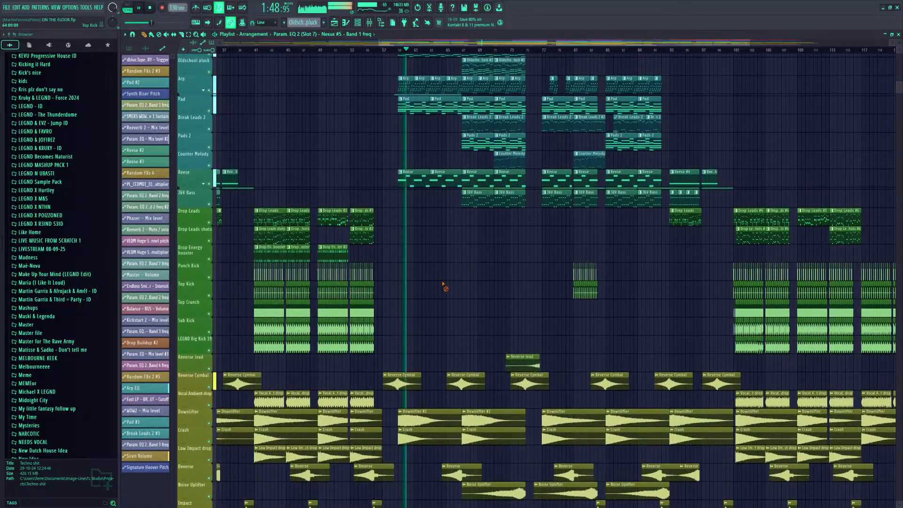
{"action": "scroll", "coordinate": [534, 315], "scroll_direction": "up", "scroll_amount": 4}
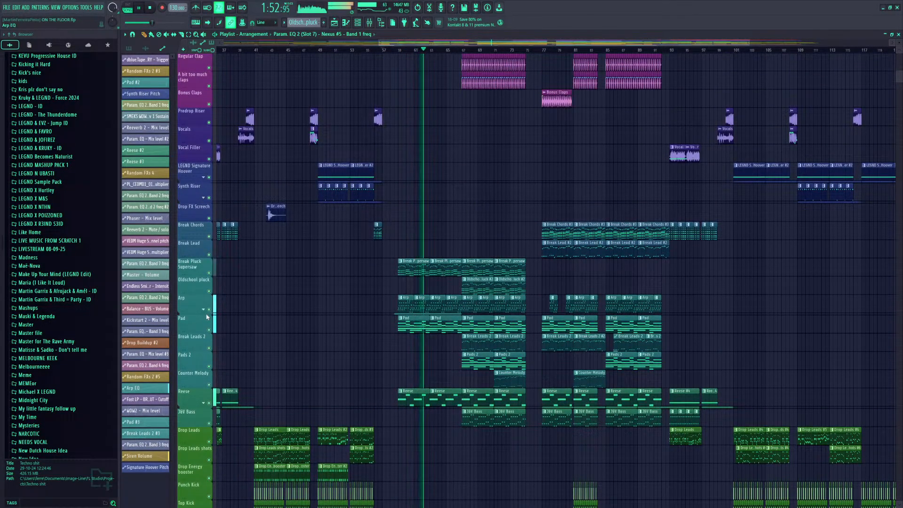
{"action": "scroll", "coordinate": [423, 353], "scroll_direction": "down", "scroll_amount": 10}
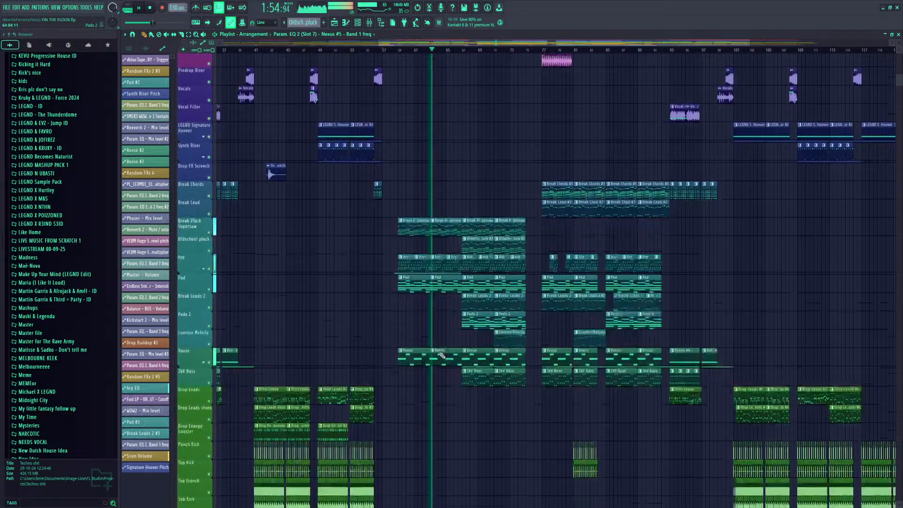
{"action": "scroll", "coordinate": [442, 359], "scroll_direction": "down", "scroll_amount": 6}
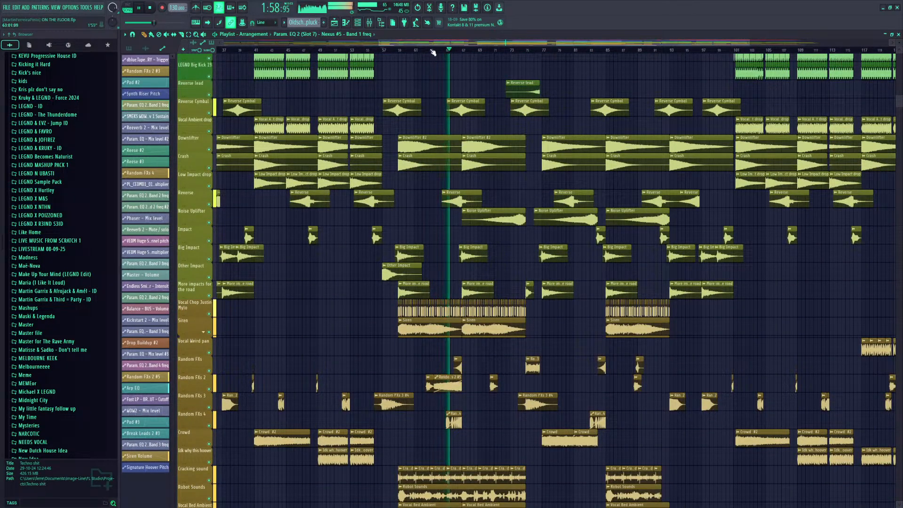
{"action": "scroll", "coordinate": [433, 52], "scroll_direction": "up", "scroll_amount": 6}
{"action": "scroll", "coordinate": [444, 207], "scroll_direction": "down", "scroll_amount": 4}
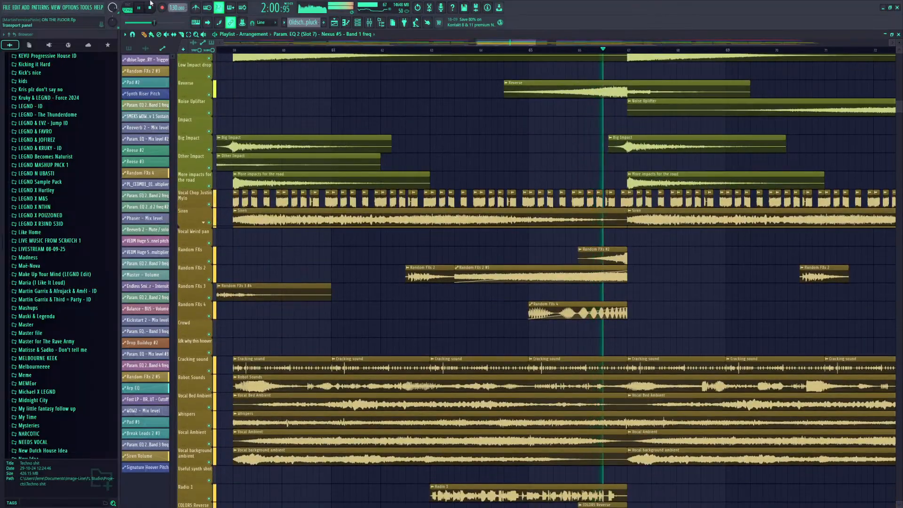
Stop playback and inspect the sample settings of the vocal chop clip at bar 59, closing them again
{"action": "left_click", "coordinate": [139, 8]}
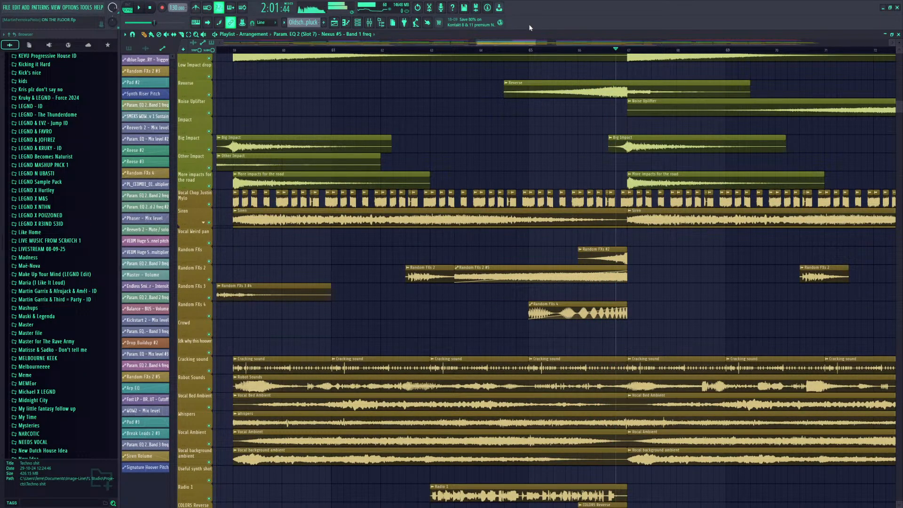
{"action": "left_click_drag", "start_coordinate": [506, 42], "coordinate": [497, 42]}
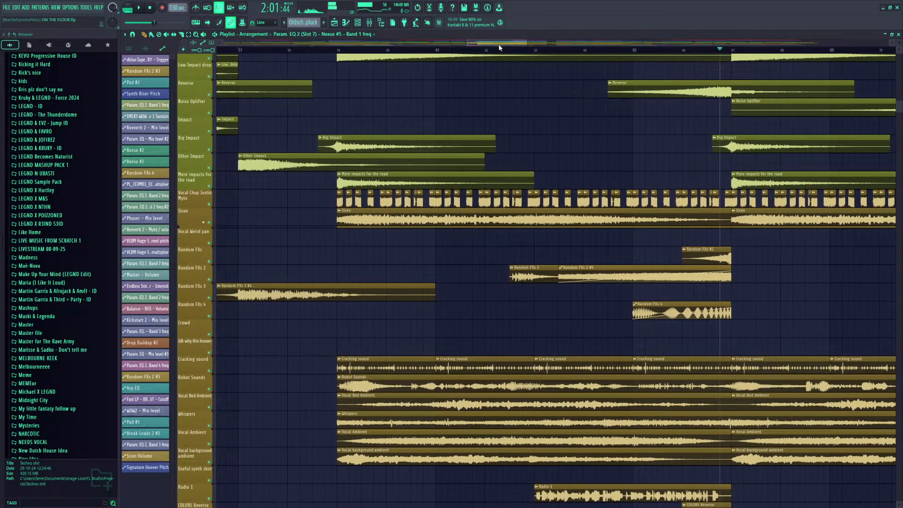
{"action": "double_click", "coordinate": [339, 198]}
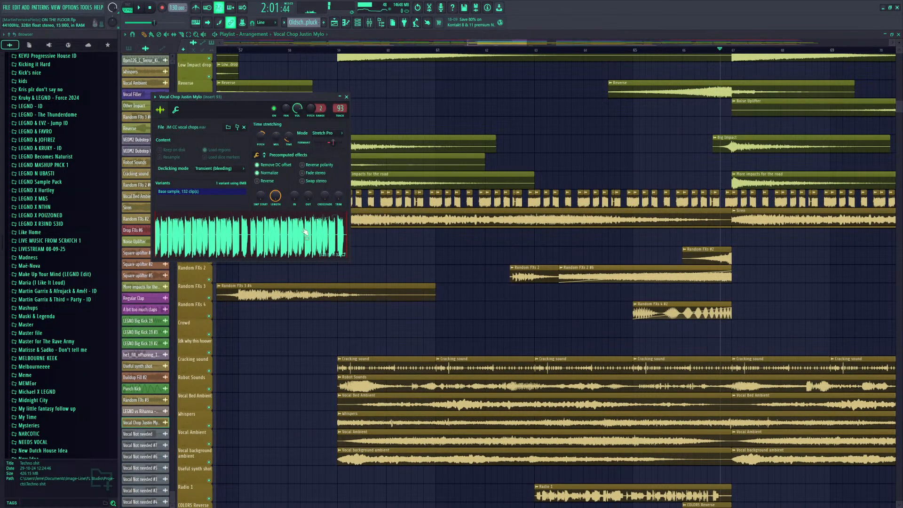
{"action": "left_click", "coordinate": [347, 97]}
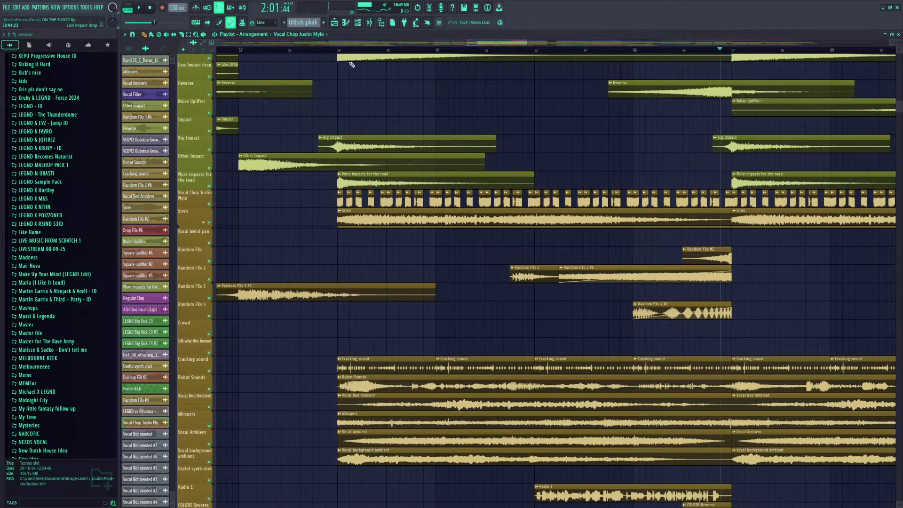
{"action": "double_click", "coordinate": [339, 199]}
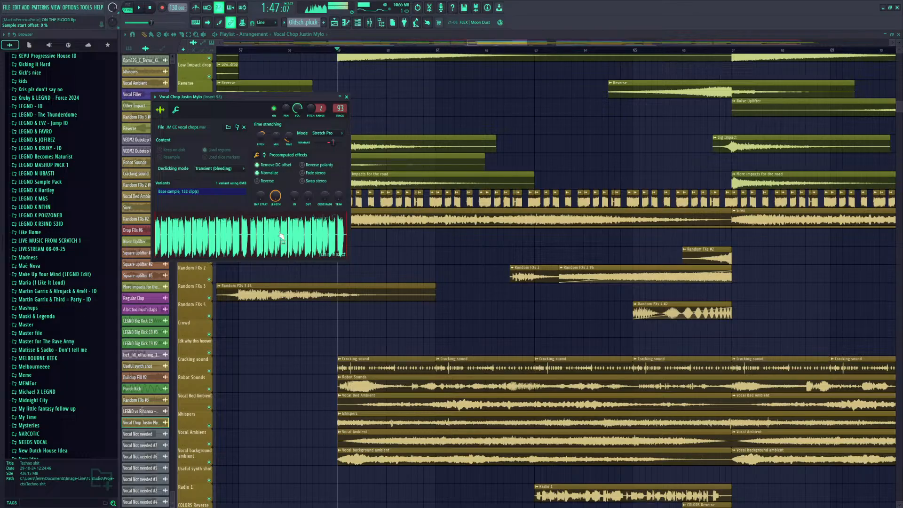
{"action": "left_click", "coordinate": [347, 97]}
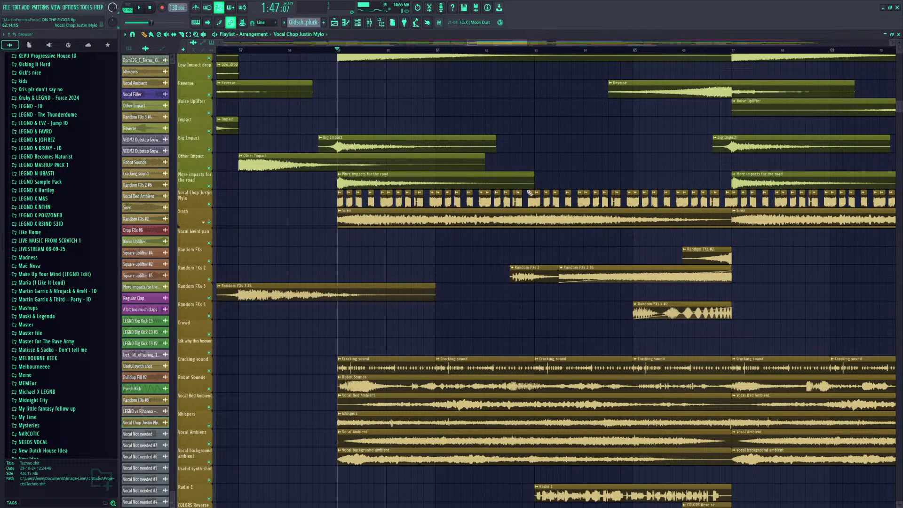
Listen to the break from bar 59 while checking several vocal chop clips and their source sample, closing all windows and reopening the playlist
{"action": "key", "text": "F5"}
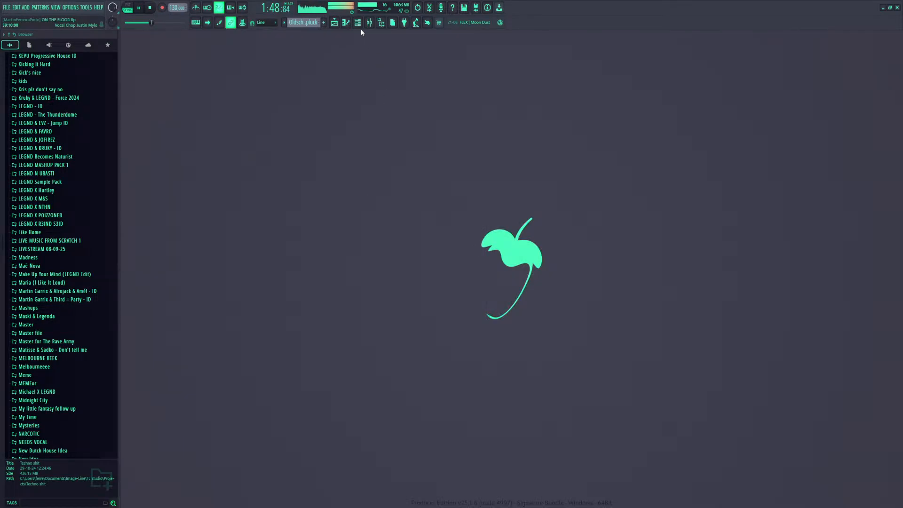
{"action": "left_click", "coordinate": [334, 25]}
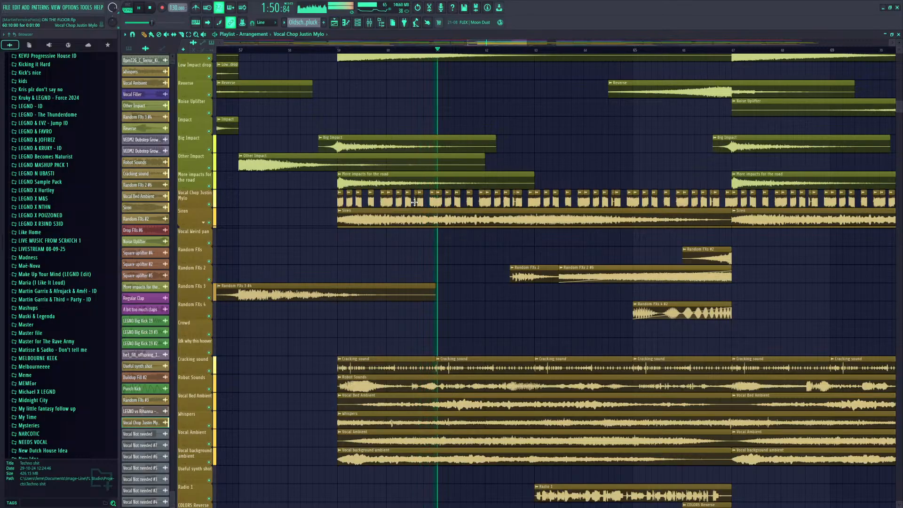
{"action": "double_click", "coordinate": [395, 193]}
{"action": "left_click", "coordinate": [347, 97]}
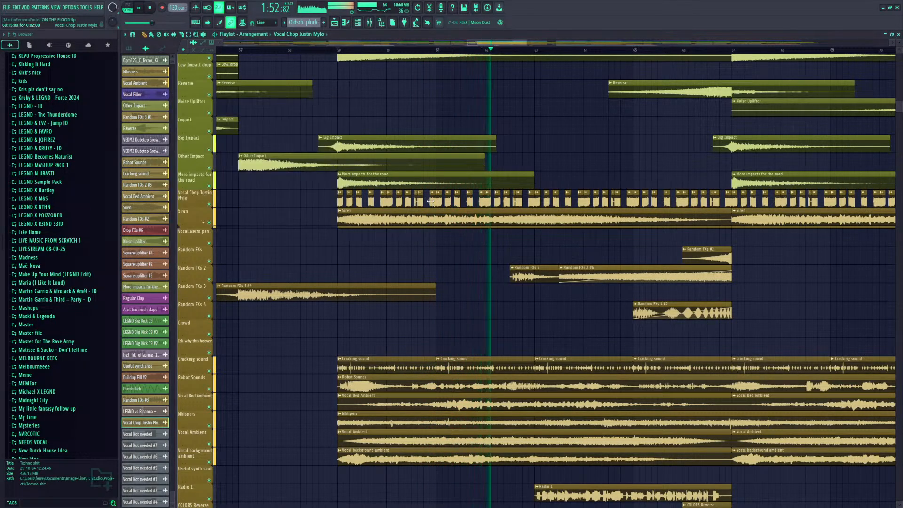
{"action": "double_click", "coordinate": [370, 194]}
{"action": "left_click", "coordinate": [346, 97]}
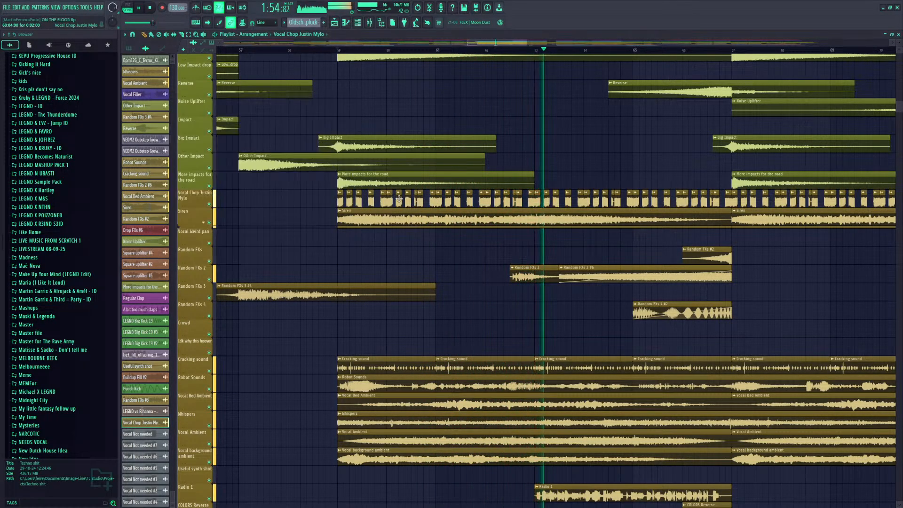
{"action": "double_click", "coordinate": [393, 206]}
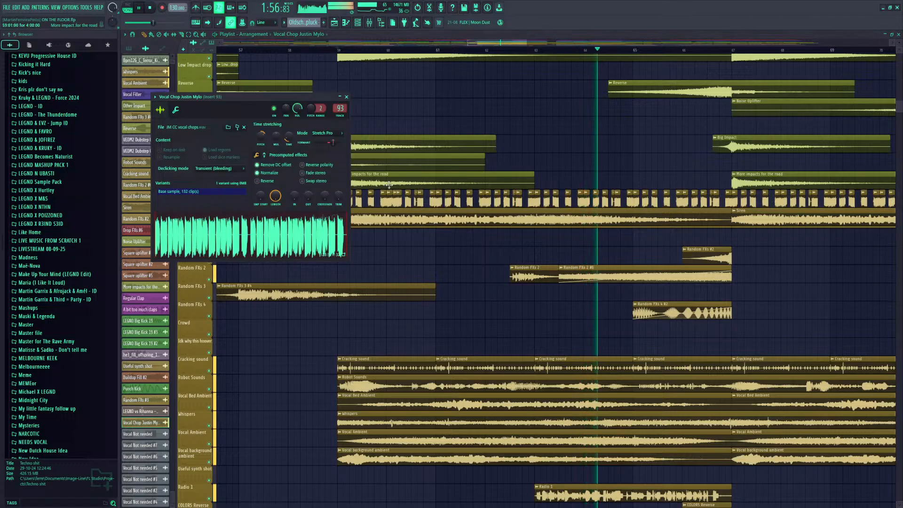
{"action": "key", "text": "F12"}
{"action": "left_click", "coordinate": [335, 25]}
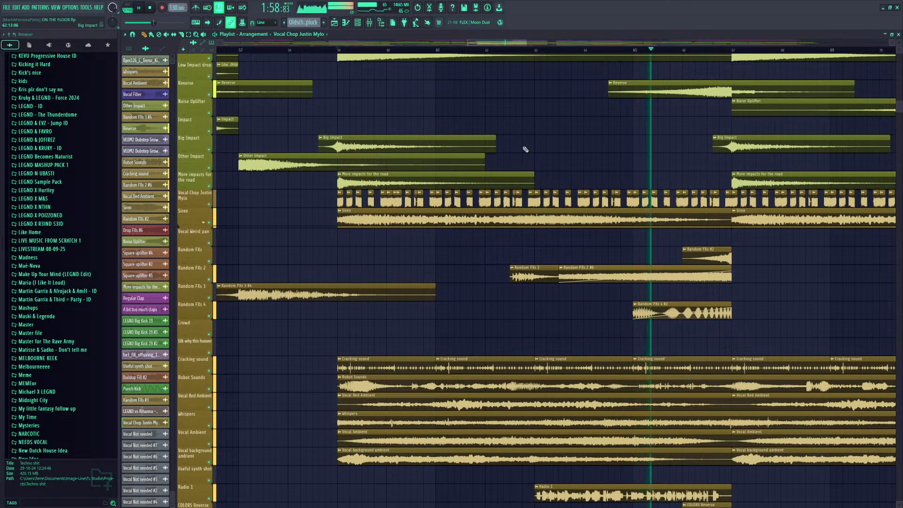
Listen to the break's second half from bar 67, examining its vocal, clap, pluck, arp and pad tracks, and stop playback
{"action": "scroll", "coordinate": [514, 51], "scroll_direction": "down", "scroll_amount": 5}
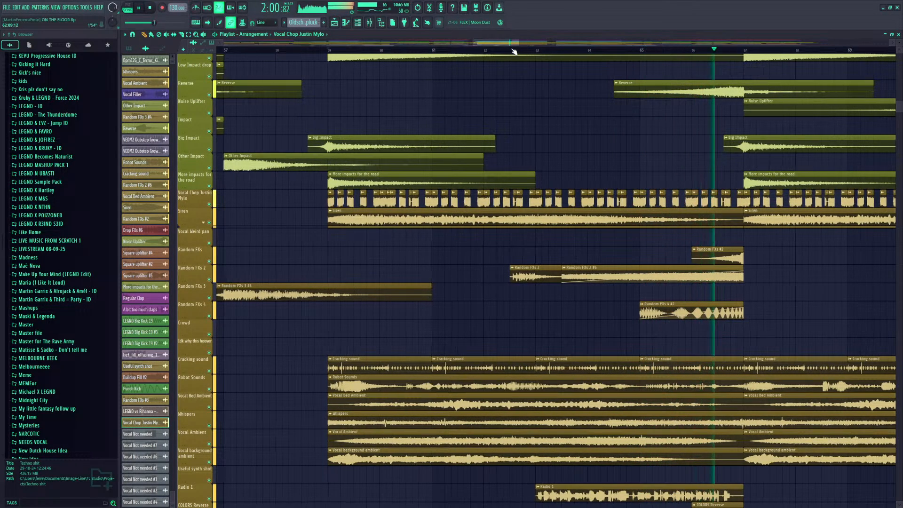
{"action": "scroll", "coordinate": [536, 94], "scroll_direction": "up", "scroll_amount": 6}
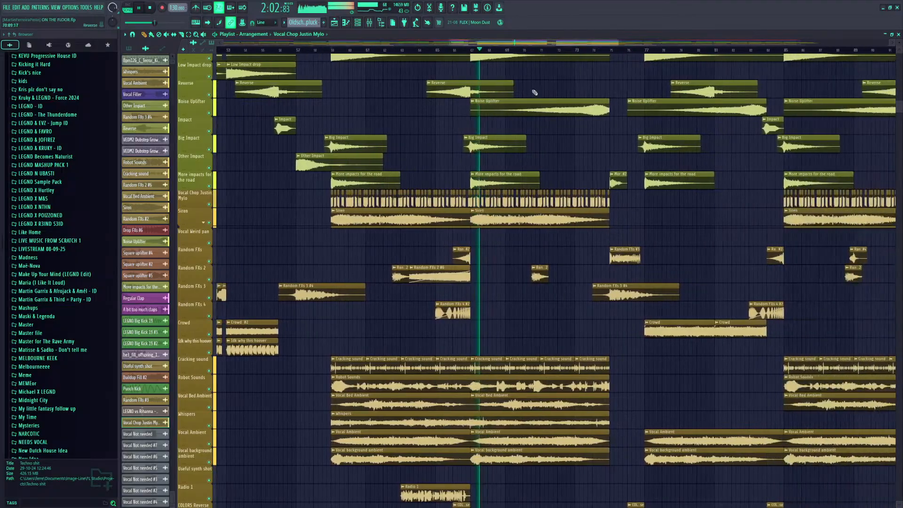
{"action": "scroll", "coordinate": [557, 299], "scroll_direction": "up", "scroll_amount": 12}
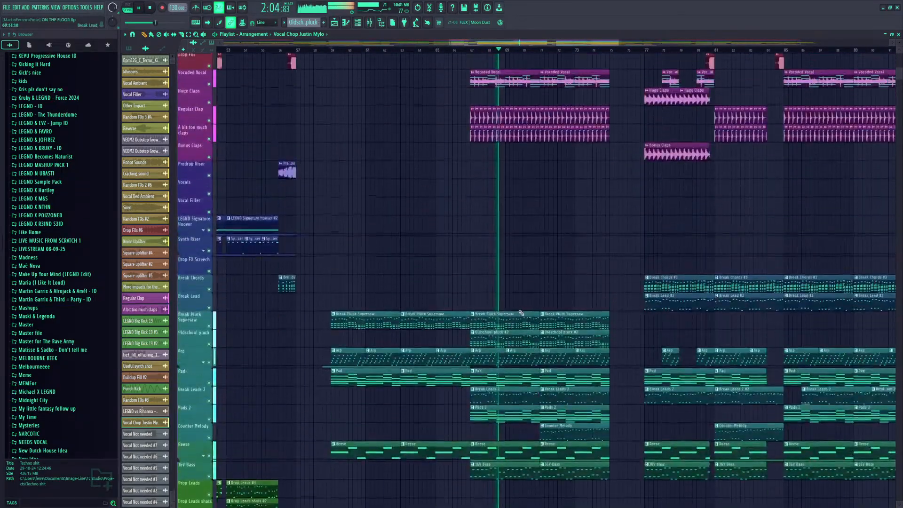
{"action": "key", "text": "space"}
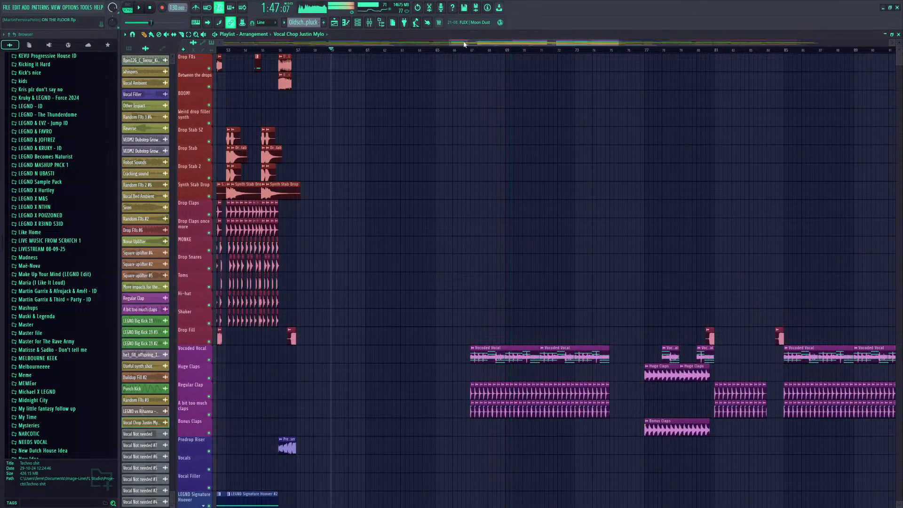
Play the transition into the first drop from bar 39 and inspect the pre-drop Vocals clip's sample settings
{"action": "left_click_drag", "start_coordinate": [464, 43], "coordinate": [383, 46]}
{"action": "left_click", "coordinate": [464, 51]}
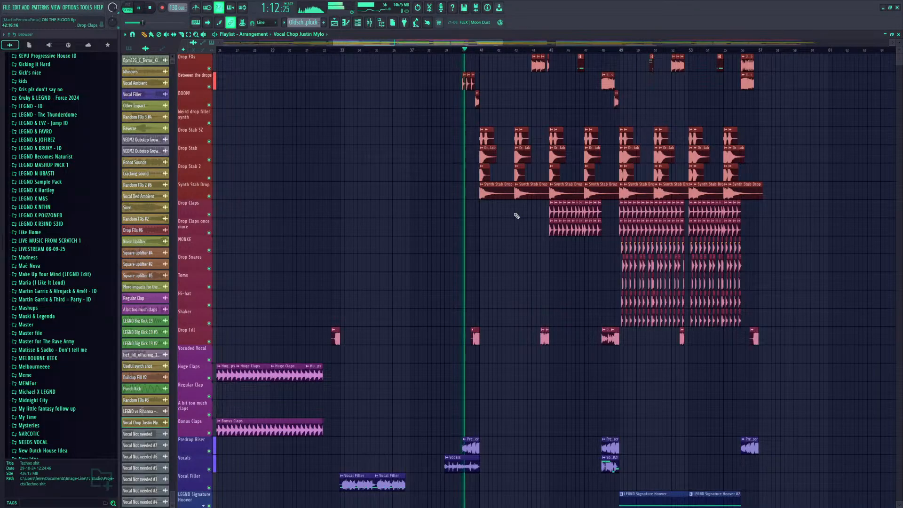
{"action": "scroll", "coordinate": [515, 213], "scroll_direction": "down", "scroll_amount": 6}
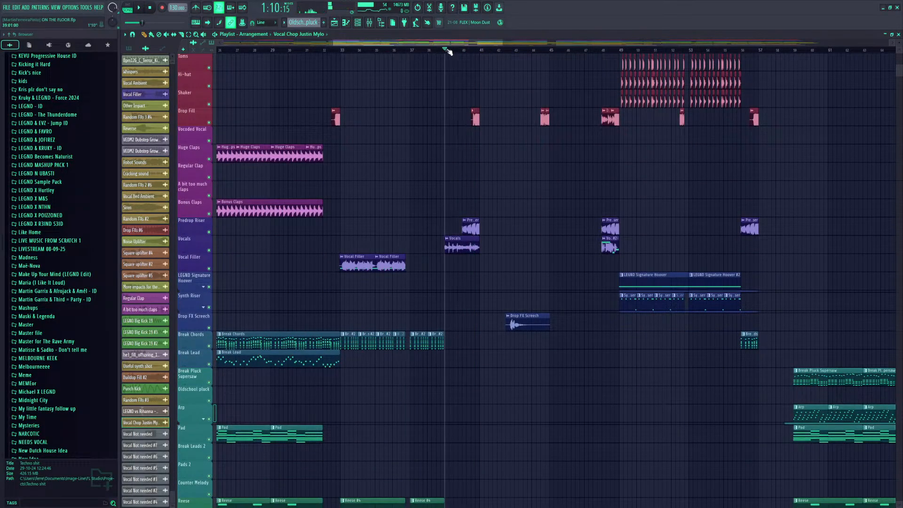
{"action": "key", "text": "space"}
{"action": "key", "text": "space"}
{"action": "double_click", "coordinate": [469, 244]}
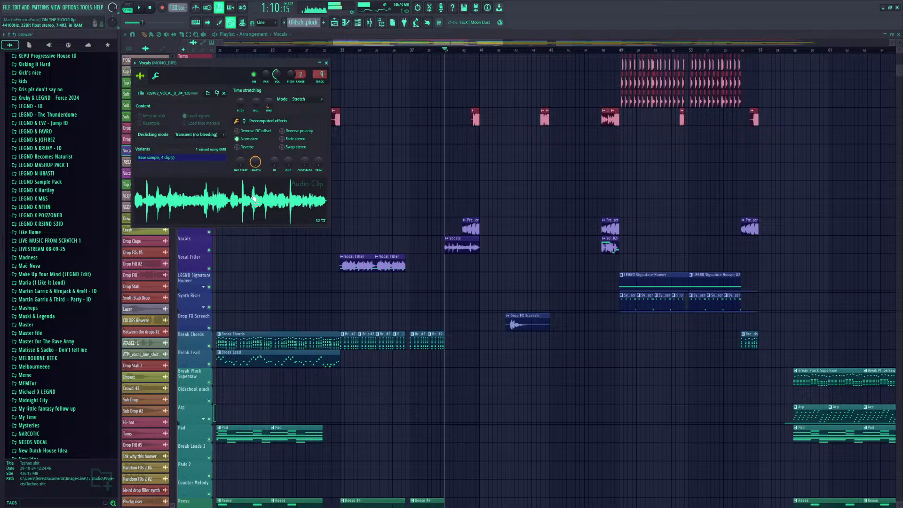
{"action": "left_click", "coordinate": [326, 63]}
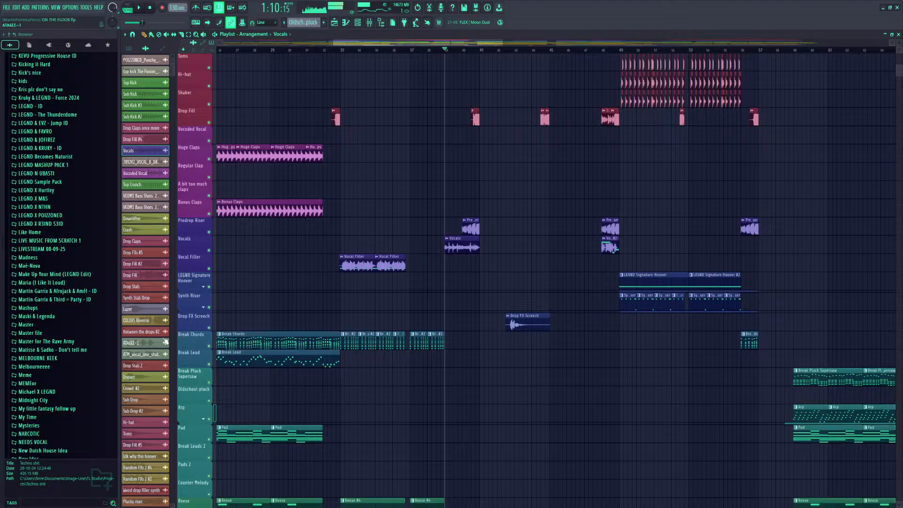
Browse the 789TEN sample packs to the vocoder vocals folder of the Jaxx & Vega Ultimate Big Room Pack V.1
{"action": "scroll", "coordinate": [72, 366], "scroll_direction": "up", "scroll_amount": 20}
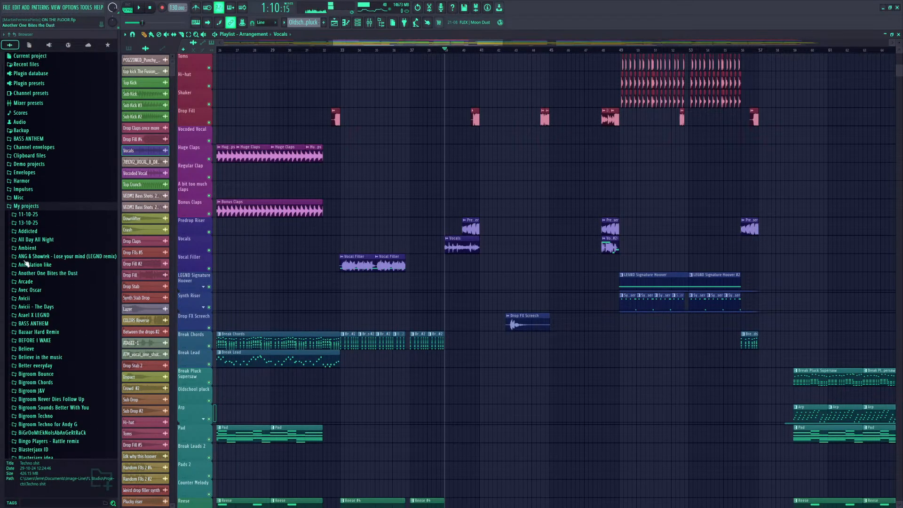
{"action": "left_click", "coordinate": [21, 207]}
{"action": "left_click", "coordinate": [28, 256]}
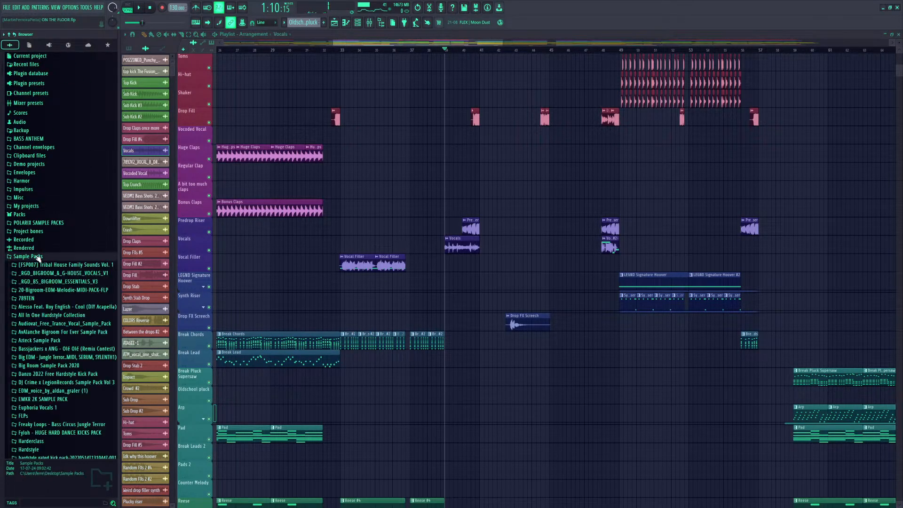
{"action": "left_click", "coordinate": [27, 299]}
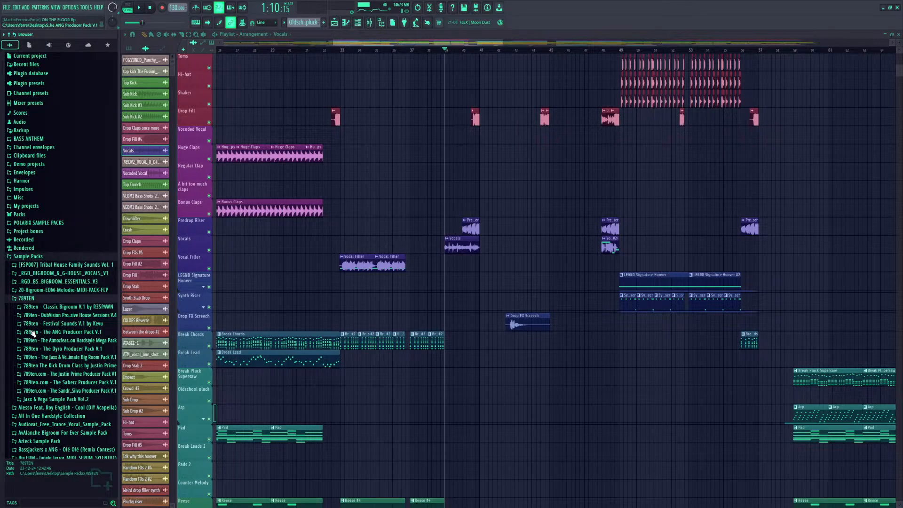
{"action": "left_click", "coordinate": [31, 358]}
{"action": "left_click", "coordinate": [30, 392]}
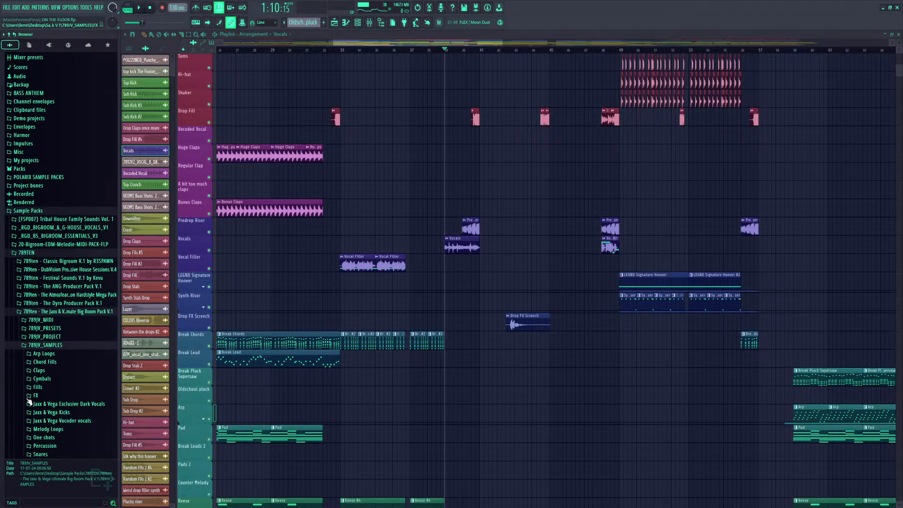
{"action": "left_click", "coordinate": [39, 421]}
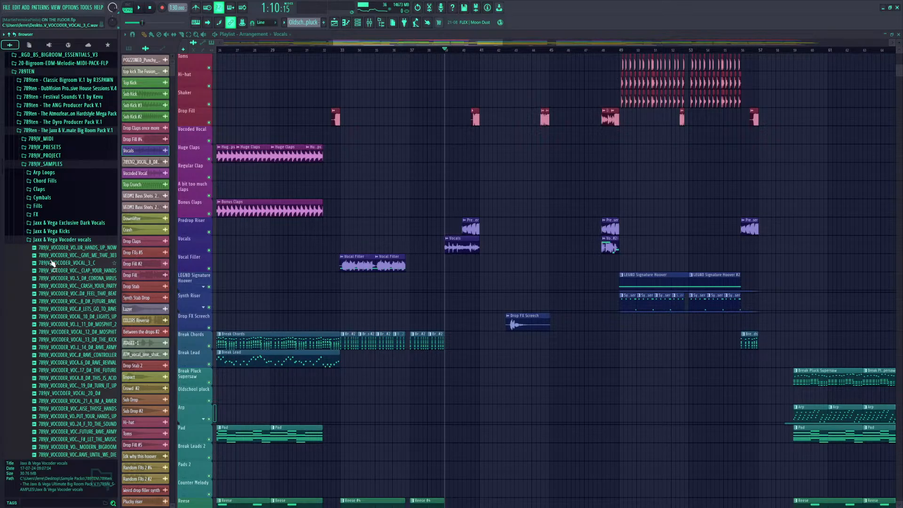
Check the Vocals clip's source file and preview 789JV2_VOCAL_8_D#_130 from the Vocoder Vocals folder of Jaxx & Vega Sample Pack Vol.2
{"action": "double_click", "coordinate": [454, 242]}
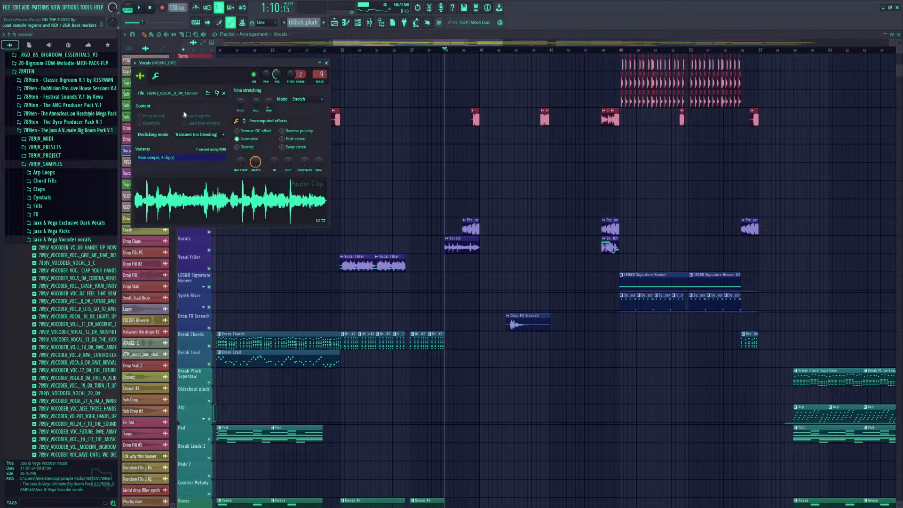
{"action": "left_click", "coordinate": [326, 63]}
{"action": "left_click", "coordinate": [61, 130]}
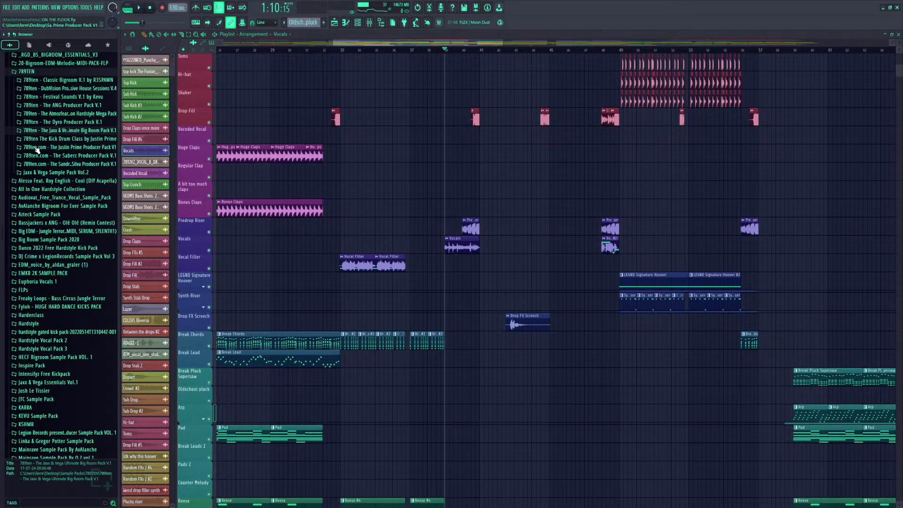
{"action": "left_click", "coordinate": [36, 173]}
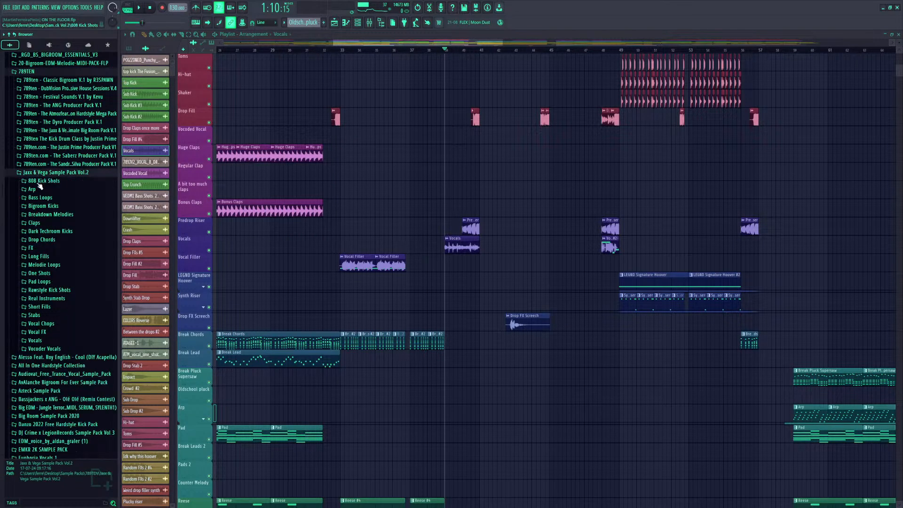
{"action": "left_click", "coordinate": [41, 341]}
{"action": "left_click", "coordinate": [47, 209]}
{"action": "left_click", "coordinate": [48, 218]}
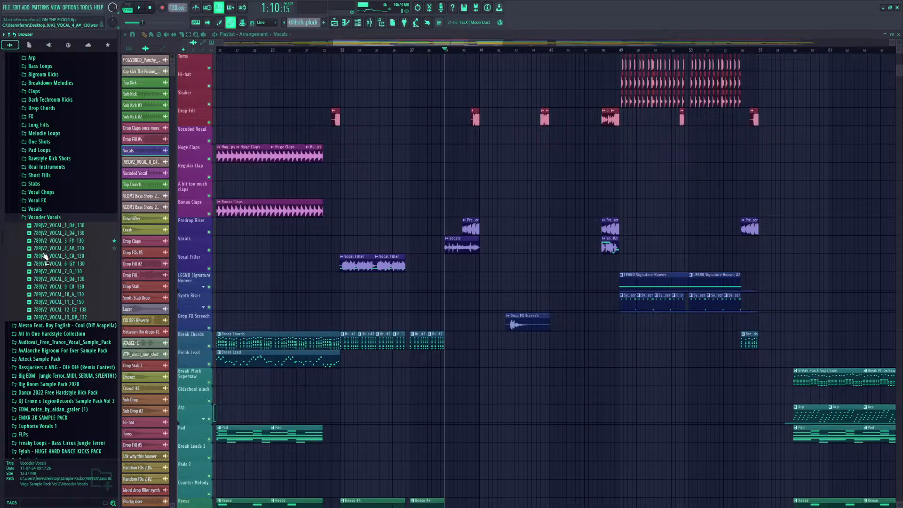
{"action": "left_click", "coordinate": [45, 279]}
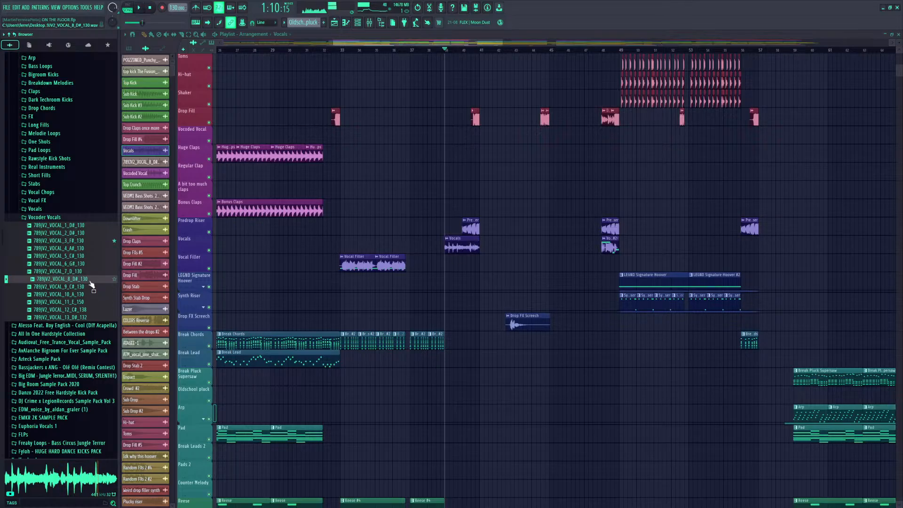
Open LittleAlterBoy on the pre-drop vocal and audition the vocal with the formant at 0.0 semitones
{"action": "double_click", "coordinate": [454, 245]}
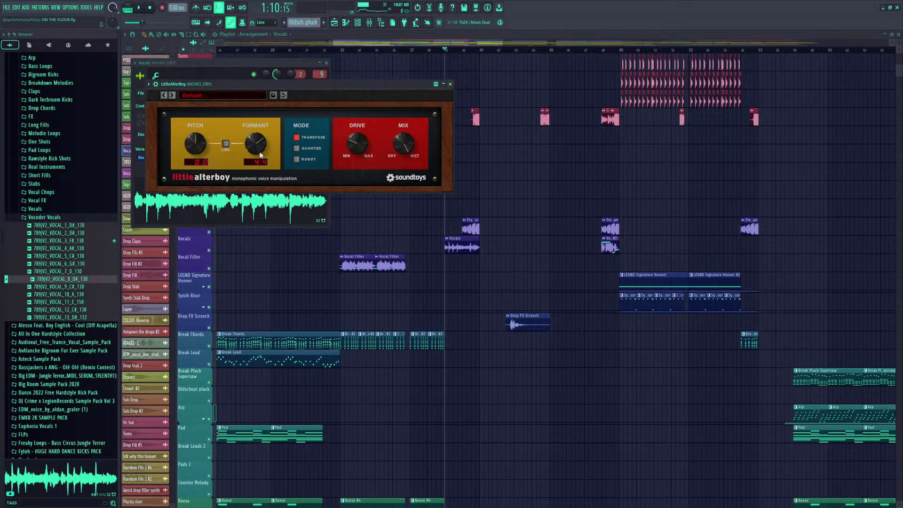
{"action": "left_click_drag", "start_coordinate": [243, 84], "coordinate": [384, 310]}
{"action": "key", "text": "space"}
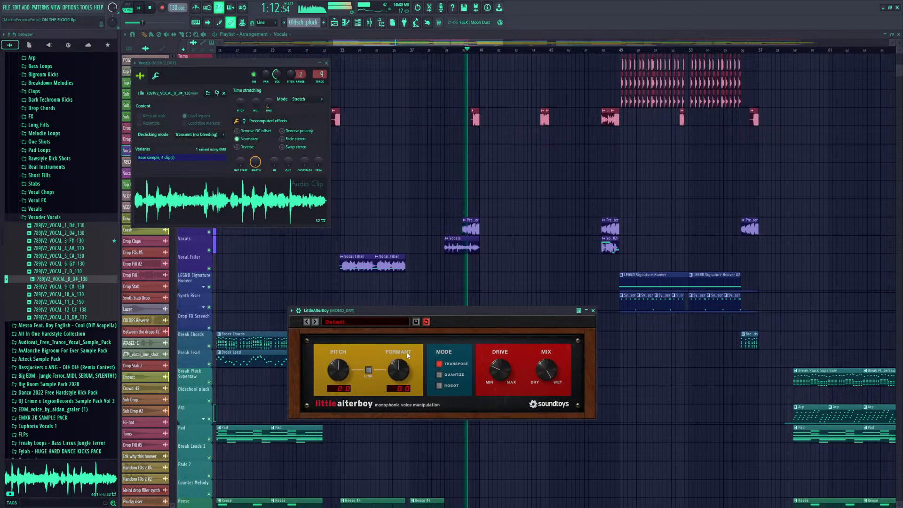
{"action": "key", "text": "space"}
Set LittleAlterBoy's formant to 4.4 semitones, play the pre-drop vocal, and close the plugin and clip settings
{"action": "scroll", "coordinate": [402, 371], "scroll_direction": "up", "scroll_amount": 3}
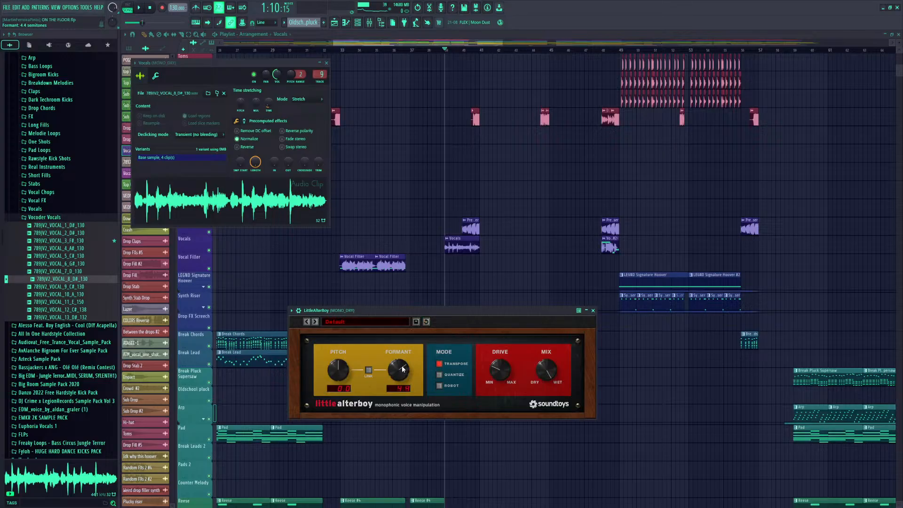
{"action": "left_click_drag", "start_coordinate": [402, 311], "coordinate": [385, 300]}
{"action": "key", "text": "space"}
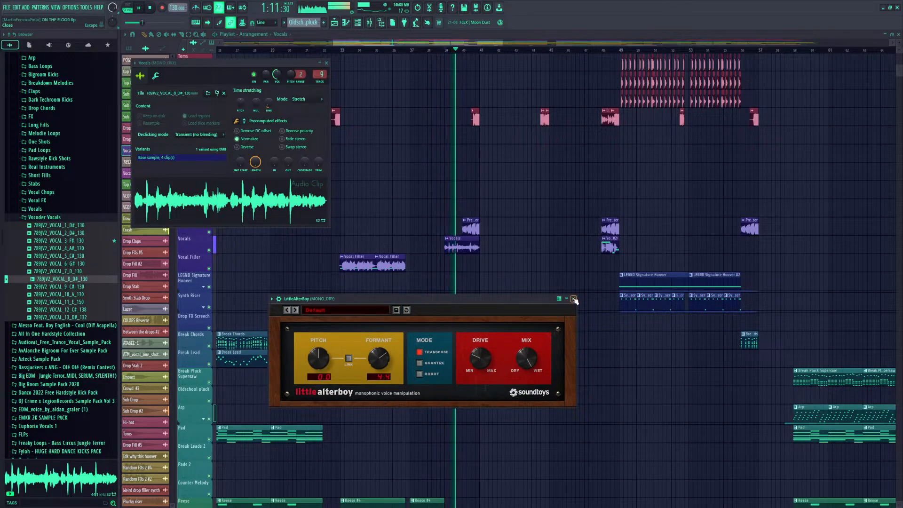
{"action": "left_click", "coordinate": [575, 298]}
{"action": "left_click", "coordinate": [326, 63]}
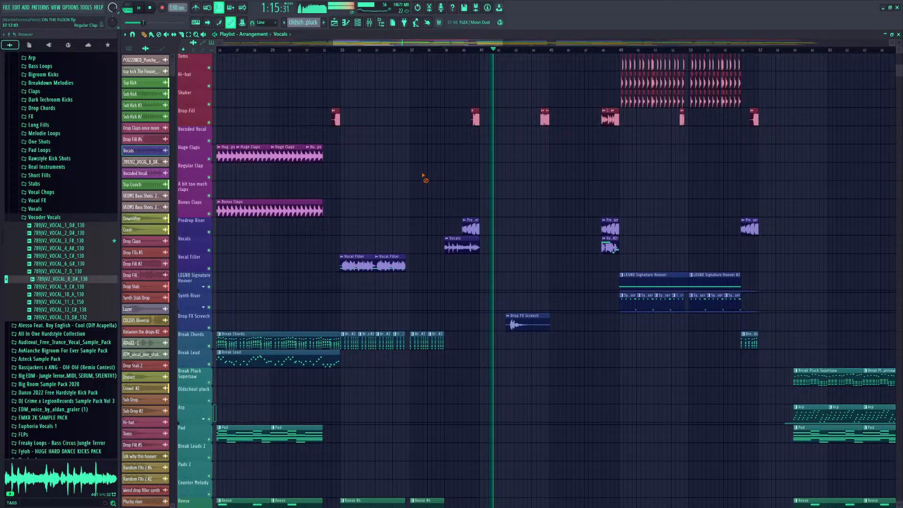
Solo the Vocoded Vocal track and play it from the start of its first clip in the break
{"action": "left_click", "coordinate": [338, 22]}
{"action": "left_click", "coordinate": [341, 22]}
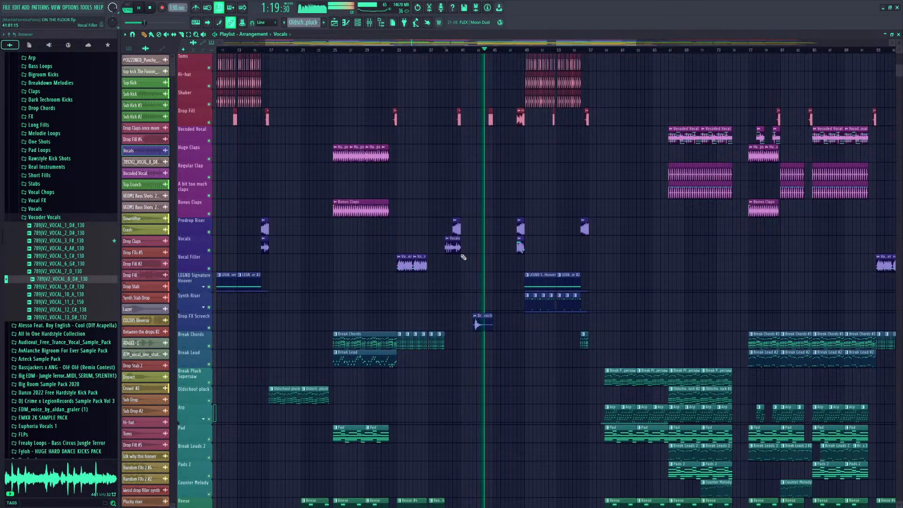
{"action": "key", "text": "space"}
{"action": "left_click_drag", "start_coordinate": [437, 45], "coordinate": [629, 46]}
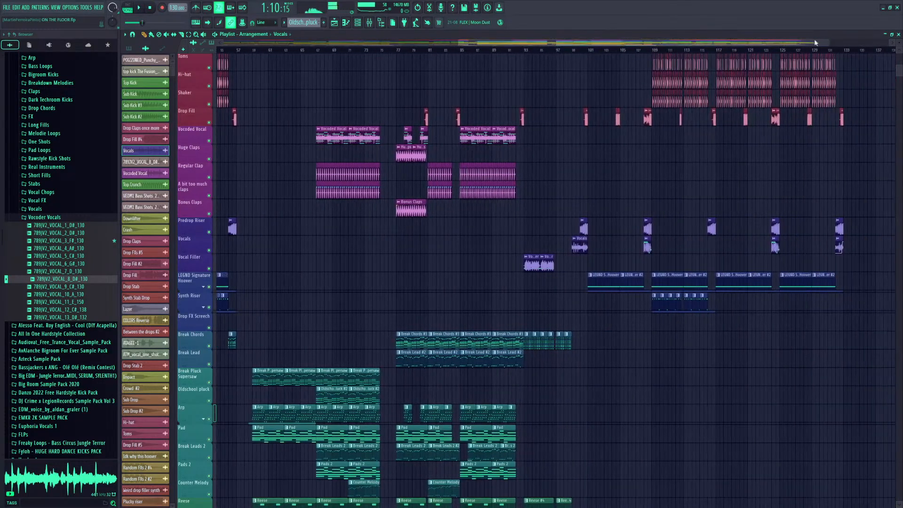
{"action": "left_click_drag", "start_coordinate": [824, 43], "coordinate": [569, 43]}
{"action": "left_click", "coordinate": [210, 140], "text": "ctrl"}
{"action": "left_click", "coordinate": [350, 50]}
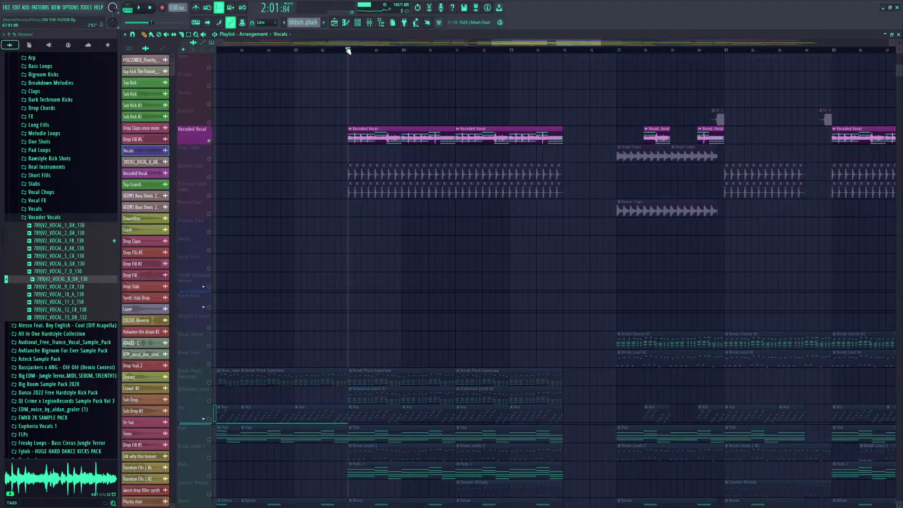
{"action": "key", "text": "space"}
{"action": "left_click", "coordinate": [379, 127]}
{"action": "left_click", "coordinate": [369, 22]}
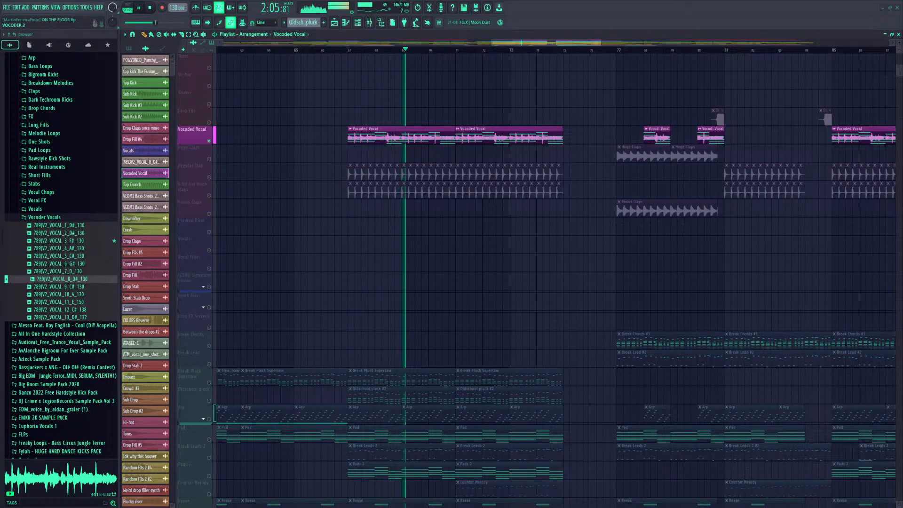
{"action": "key", "text": "space"}
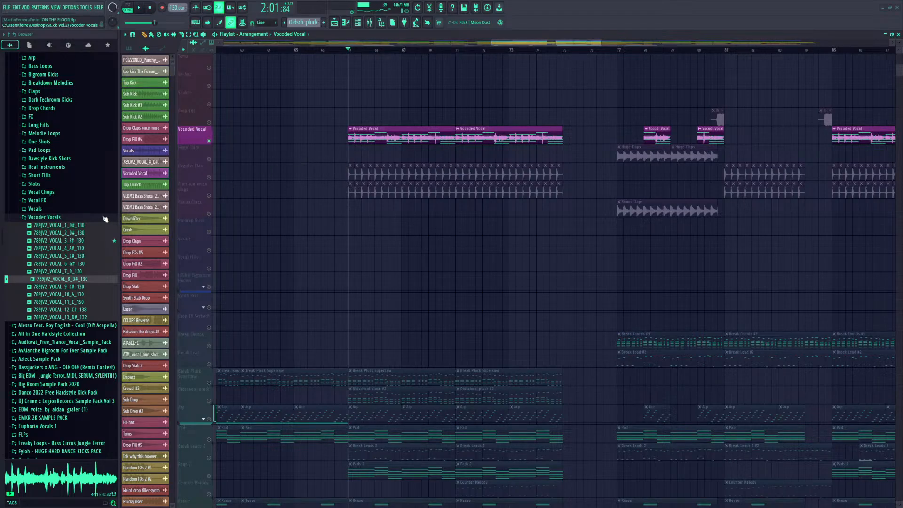
Collapse the Vocoder Vocals and Jaxx & Vega folders and expand The Saberz Producer Pack V.1 among the 789TEN sample packs
{"action": "left_click", "coordinate": [56, 217]}
{"action": "scroll", "coordinate": [59, 282], "scroll_direction": "up", "scroll_amount": 10}
{"action": "left_click", "coordinate": [49, 400]}
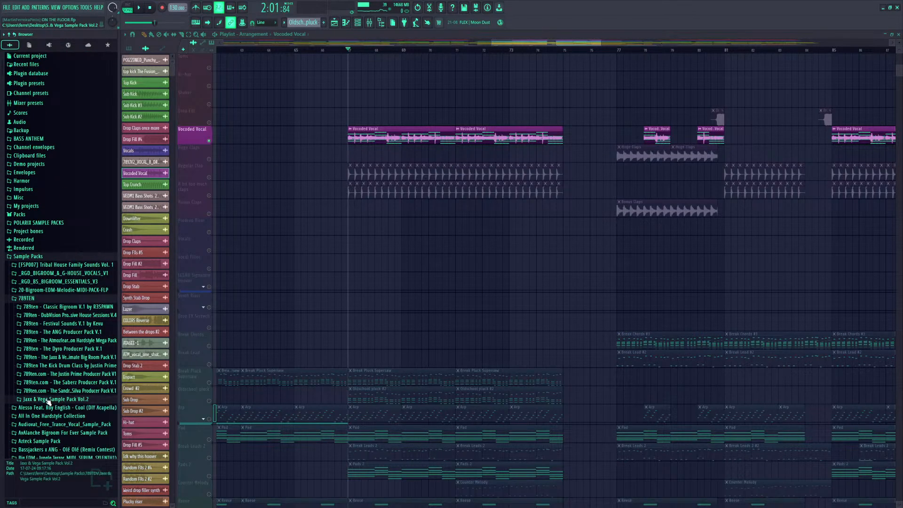
{"action": "left_click", "coordinate": [29, 298]}
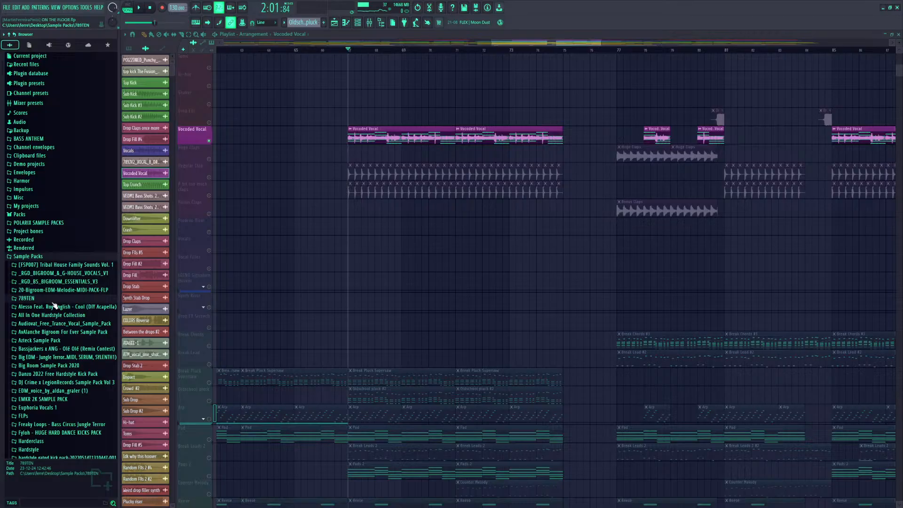
{"action": "left_click", "coordinate": [53, 301]}
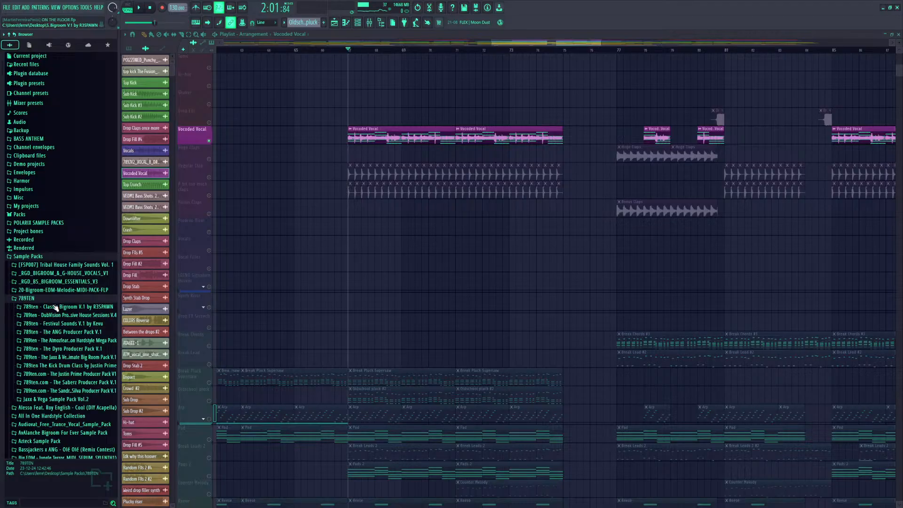
{"action": "left_click", "coordinate": [73, 383]}
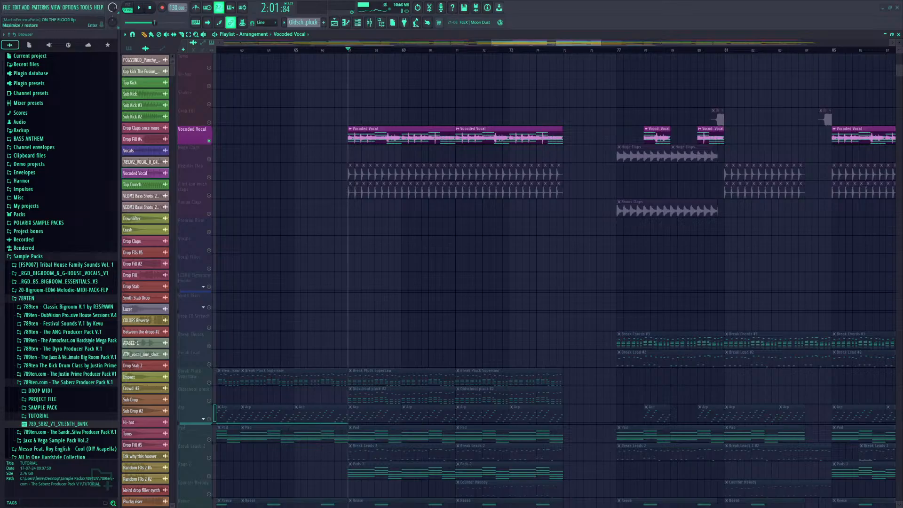
Open the mixer on the MONO_DRY track and maximize it to fill the workspace
{"action": "key", "text": "F9"}
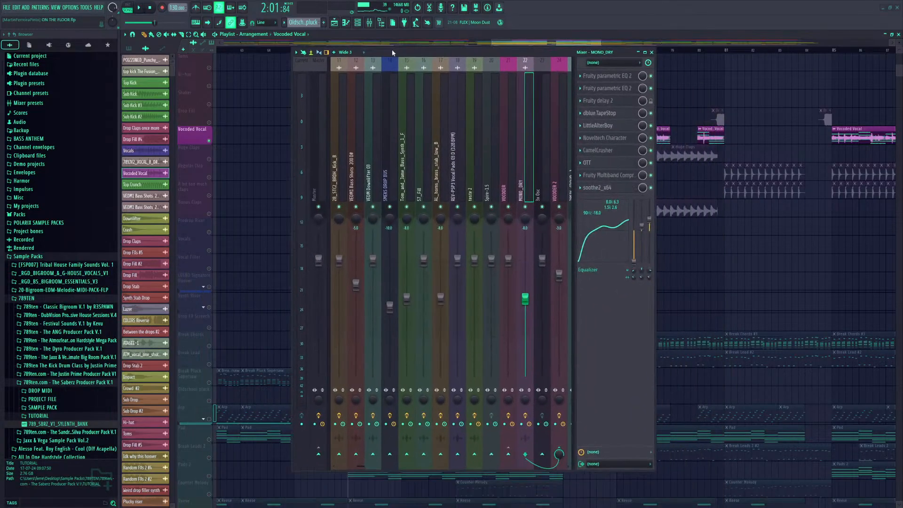
{"action": "left_click", "coordinate": [263, 35]}
{"action": "left_click", "coordinate": [242, 34]}
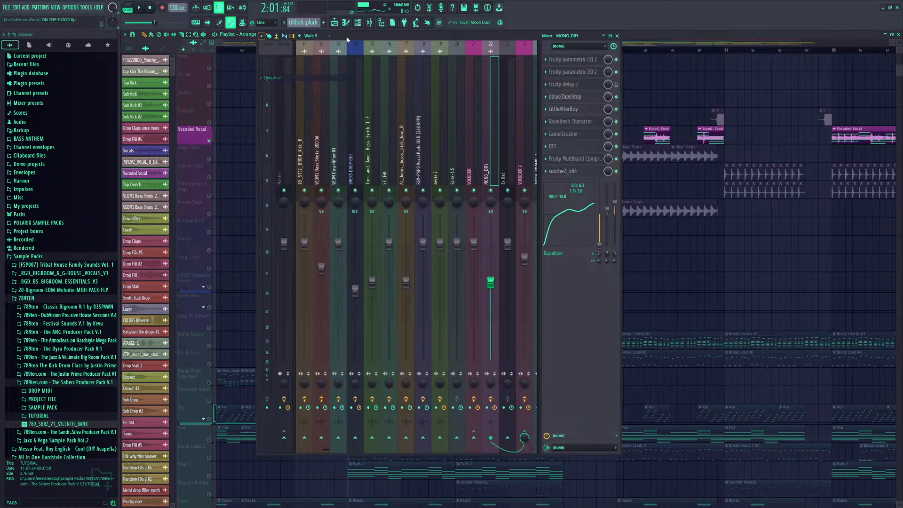
{"action": "left_click_drag", "start_coordinate": [599, 38], "coordinate": [582, 37]}
{"action": "left_click", "coordinate": [593, 35]}
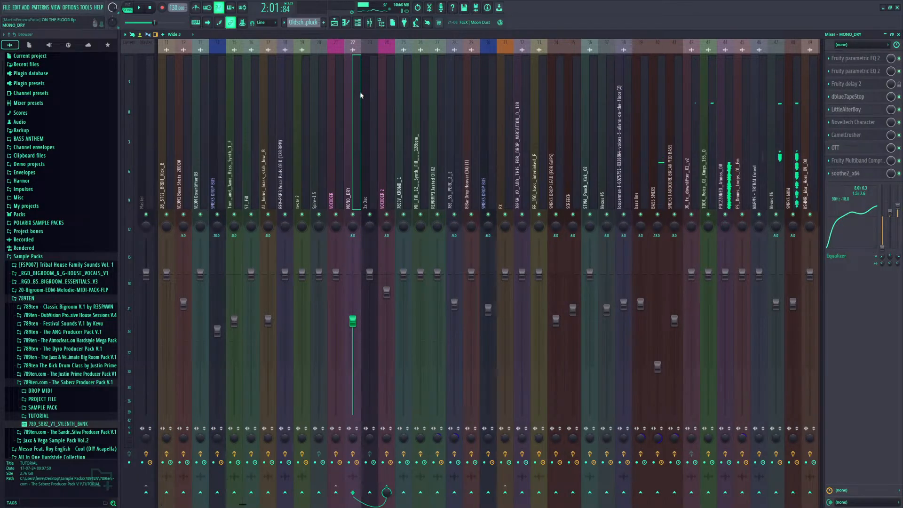
Solo and audition the MONO_DRY mixer track, and do the same with the 3x Osc carrier track
{"action": "key", "text": "space"}
{"action": "right_click", "coordinate": [353, 215]}
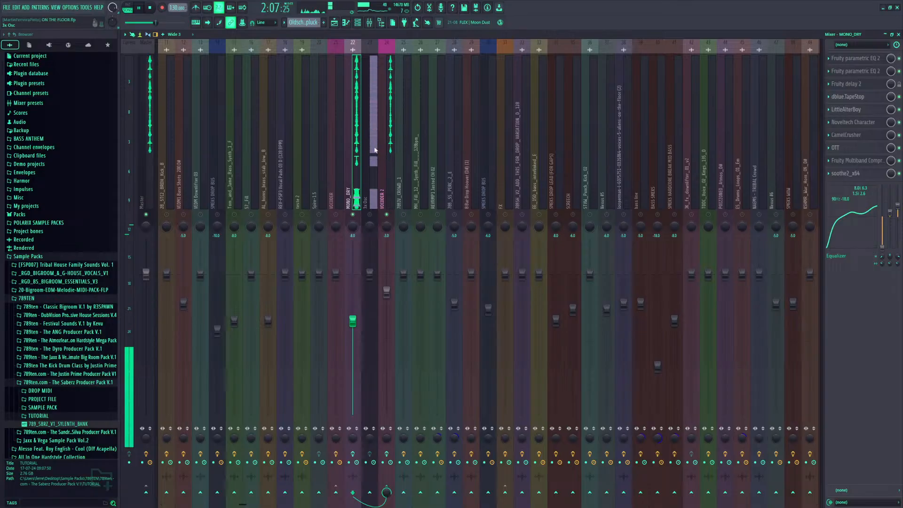
{"action": "key", "text": "space"}
{"action": "right_click", "coordinate": [369, 215]}
{"action": "key", "text": "space"}
{"action": "left_click", "coordinate": [371, 187]}
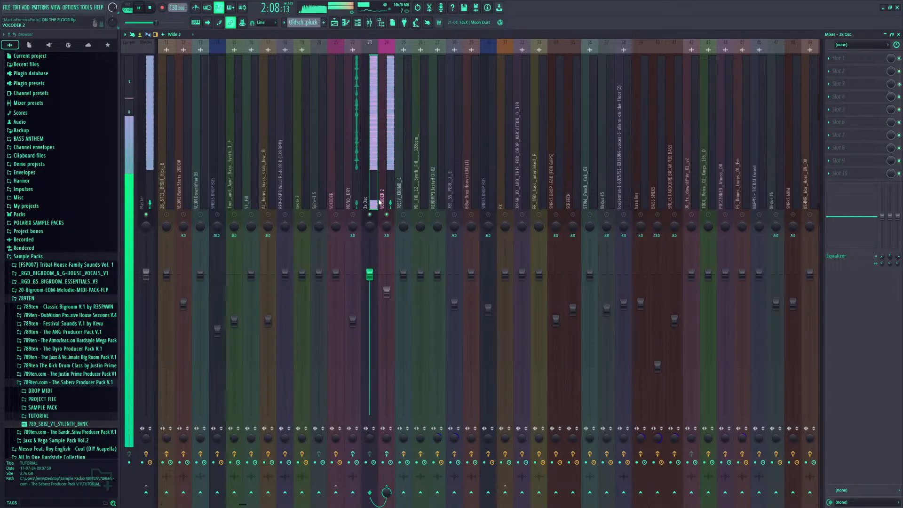
{"action": "key", "text": "space"}
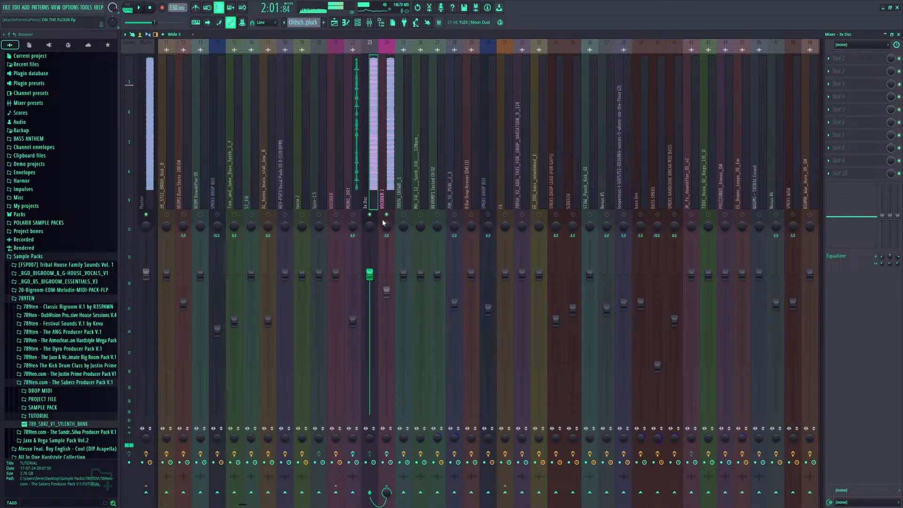
Inspect the Vocodex plugin on the VOCODER 2 mixer track and close its window
{"action": "left_click", "coordinate": [382, 169]}
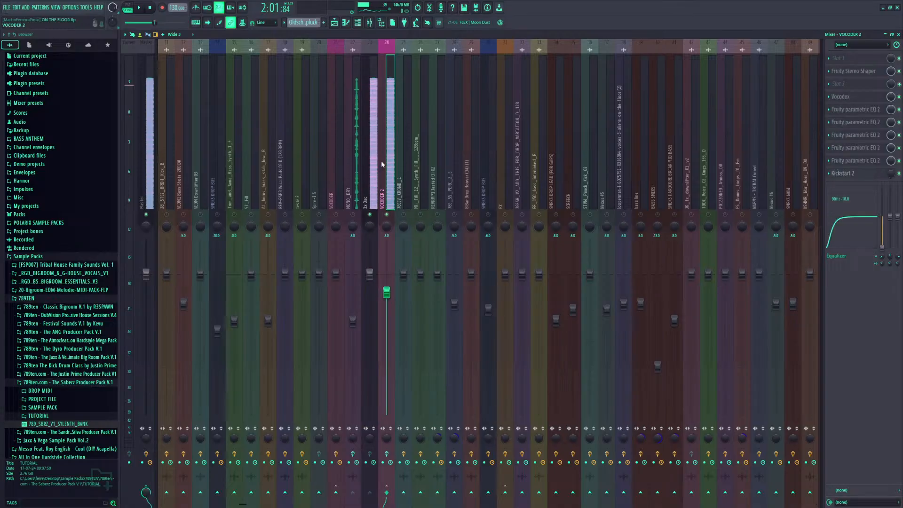
{"action": "left_click", "coordinate": [841, 96]}
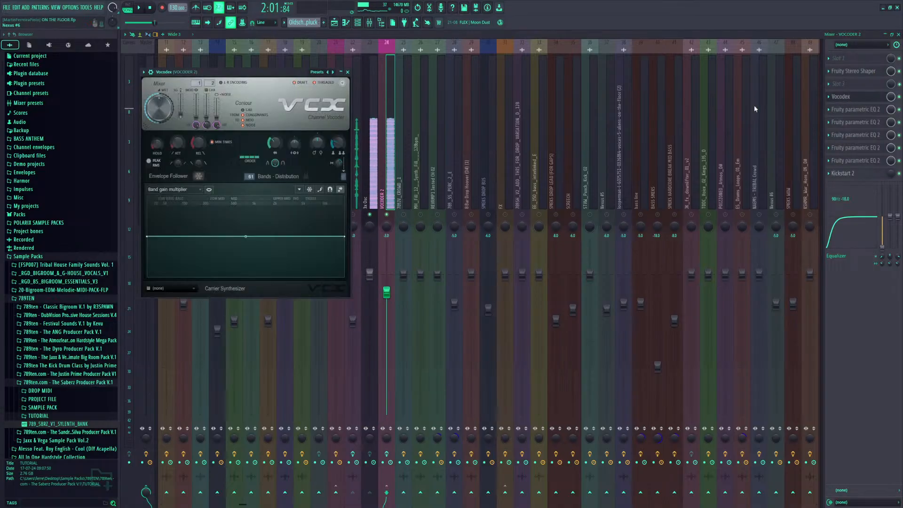
{"action": "left_click", "coordinate": [348, 72]}
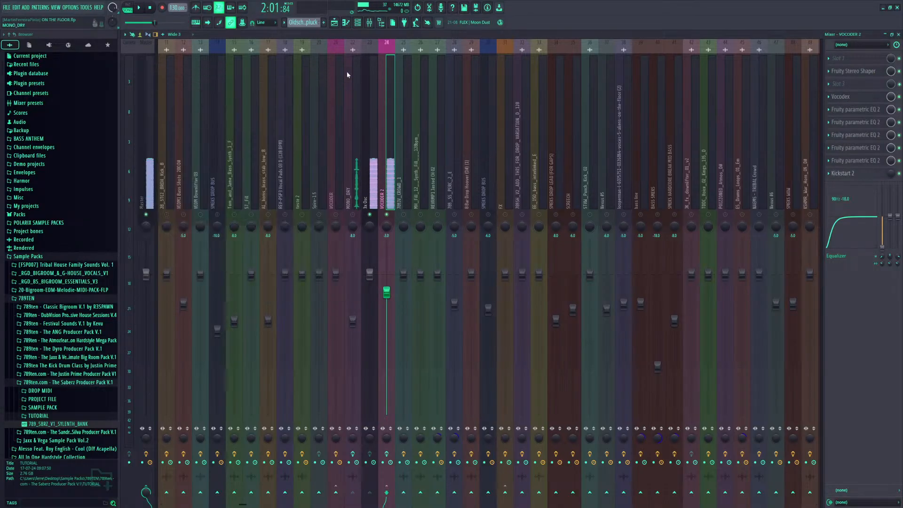
Compare the effect chains and routing of the MONO_DRY, 3x Osc and VOCODER 2 mixer tracks
{"action": "left_click", "coordinate": [369, 189]}
{"action": "left_click", "coordinate": [351, 190]}
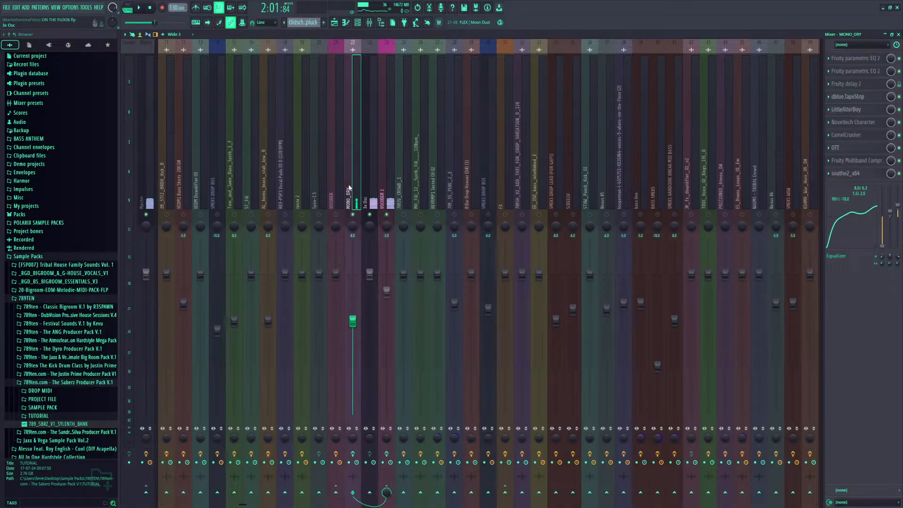
{"action": "left_click", "coordinate": [365, 187]}
{"action": "left_click", "coordinate": [354, 185]}
{"action": "left_click", "coordinate": [382, 186]}
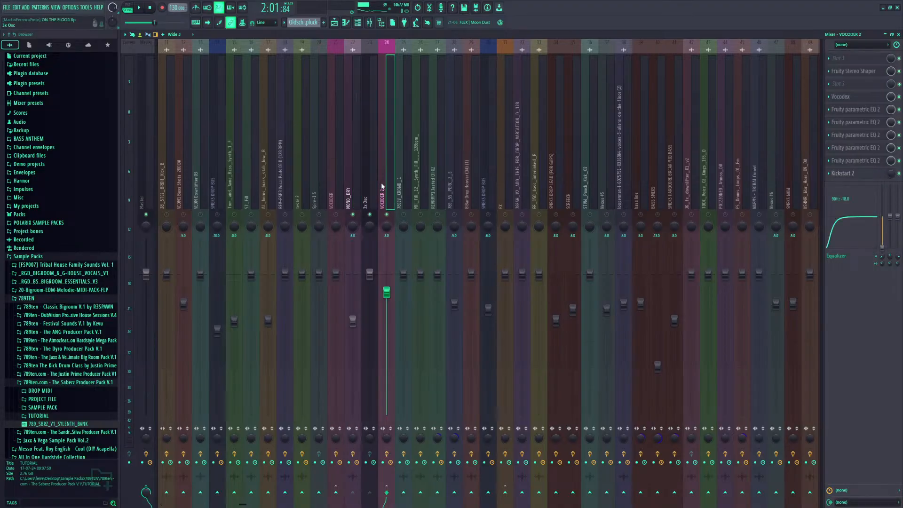
{"action": "mouse_move", "coordinate": [382, 184]}
{"action": "left_mouse_down"}
{"action": "mouse_move", "coordinate": [353, 180]}
{"action": "mouse_move", "coordinate": [377, 180]}
{"action": "left_mouse_up"}
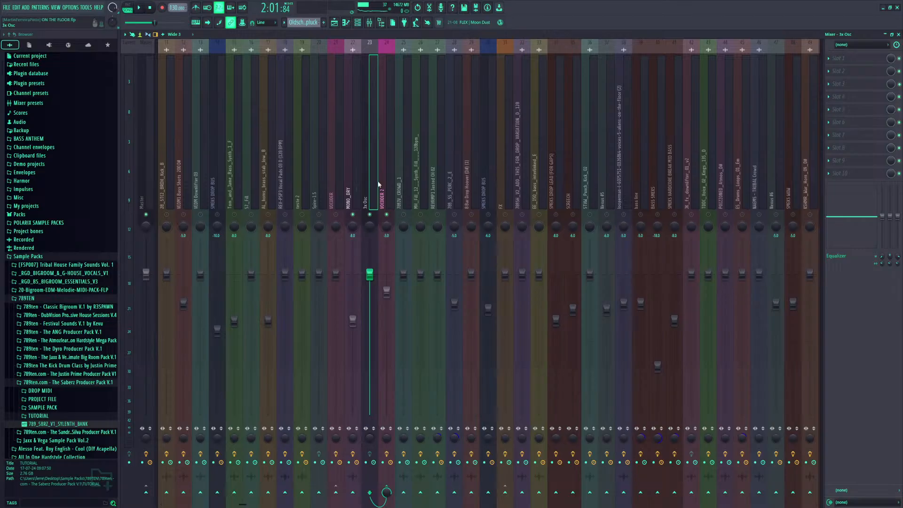
Play the vocoded vocal briefly, close the mixer and unsolo the Vocoded Vocal track in the playlist
{"action": "key", "text": "space"}
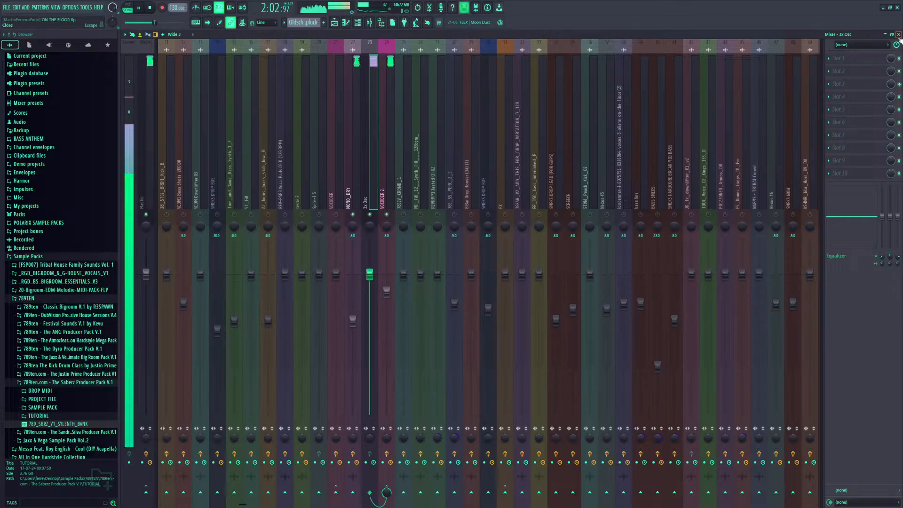
{"action": "left_click", "coordinate": [898, 35]}
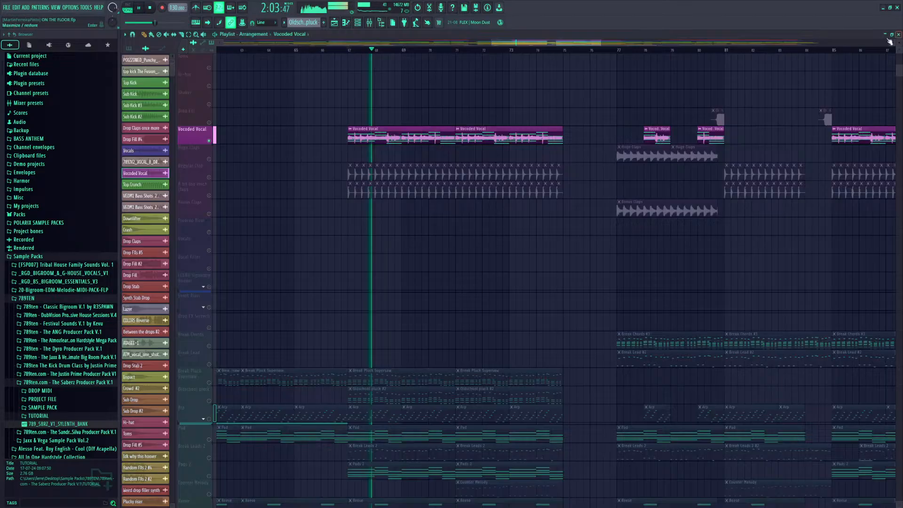
{"action": "key", "text": "space"}
{"action": "right_click", "coordinate": [210, 127]}
{"action": "left_click", "coordinate": [294, 95]}
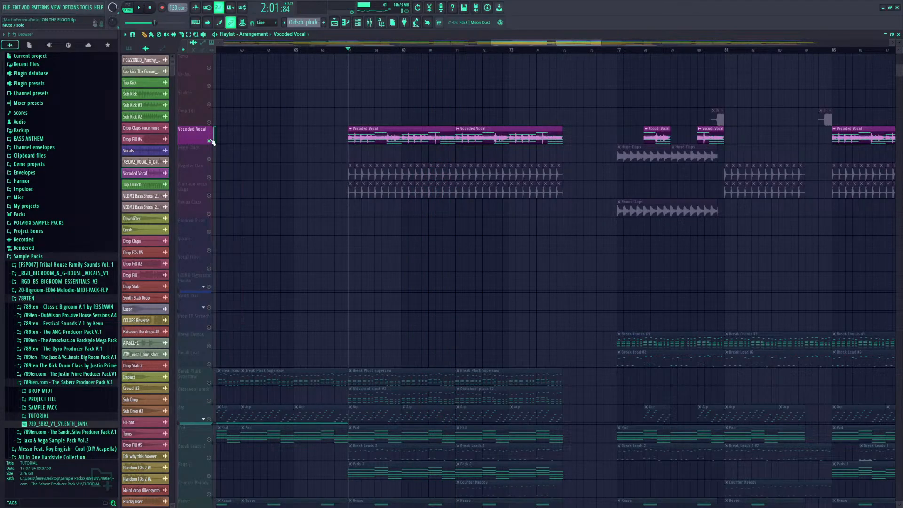
{"action": "right_click", "coordinate": [210, 140]}
{"action": "key", "text": "Escape"}
{"action": "left_click", "coordinate": [334, 22]}
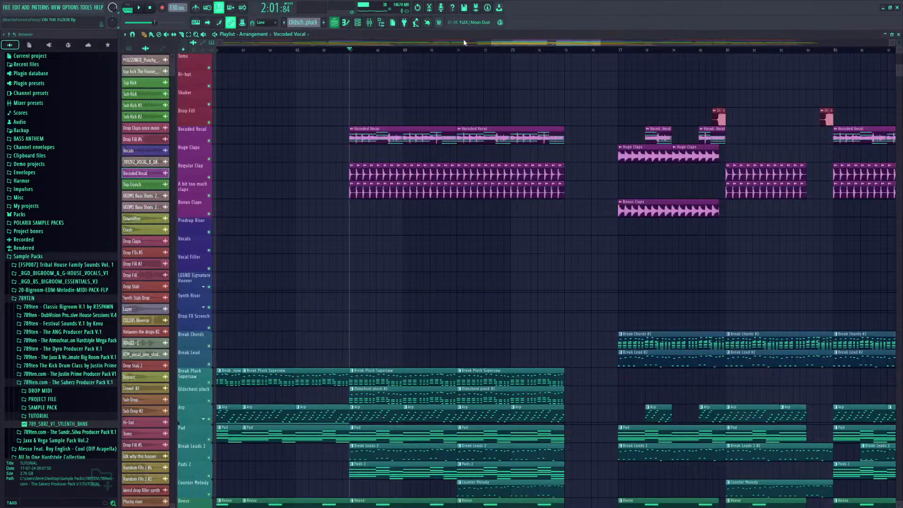
Show the whole arrangement from the drop tracks to the vocal tracks and return playback to the song start
{"action": "left_click_drag", "start_coordinate": [489, 42], "coordinate": [890, 46]}
{"action": "scroll", "coordinate": [511, 261], "scroll_direction": "up", "scroll_amount": 6}
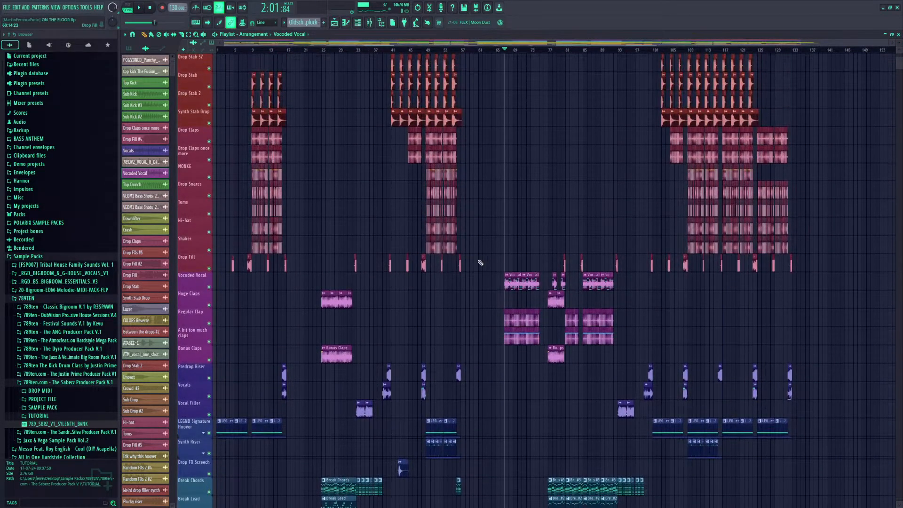
{"action": "scroll", "coordinate": [475, 264], "scroll_direction": "up", "scroll_amount": 4}
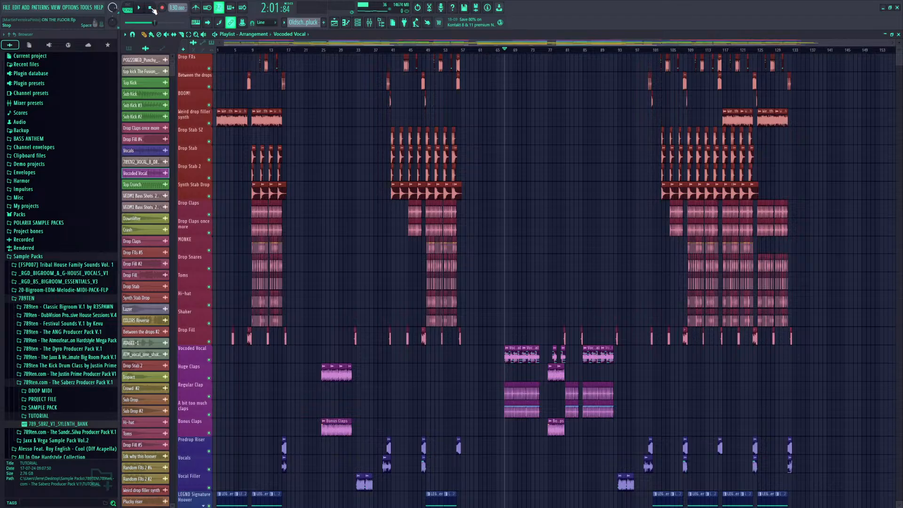
{"action": "key", "text": "space"}
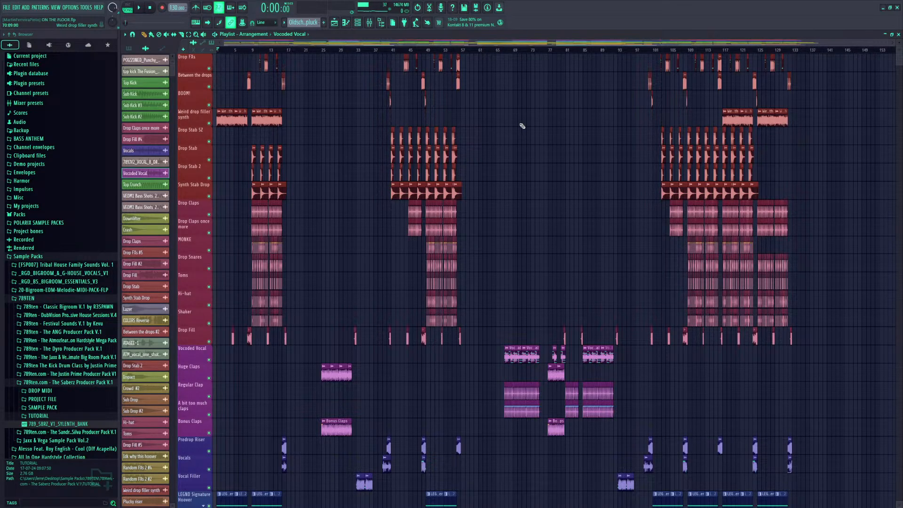
Collapse The Saberz Producer Pack V.1, 789TEN and Sample Packs folders in the browser
{"action": "left_click", "coordinate": [77, 383]}
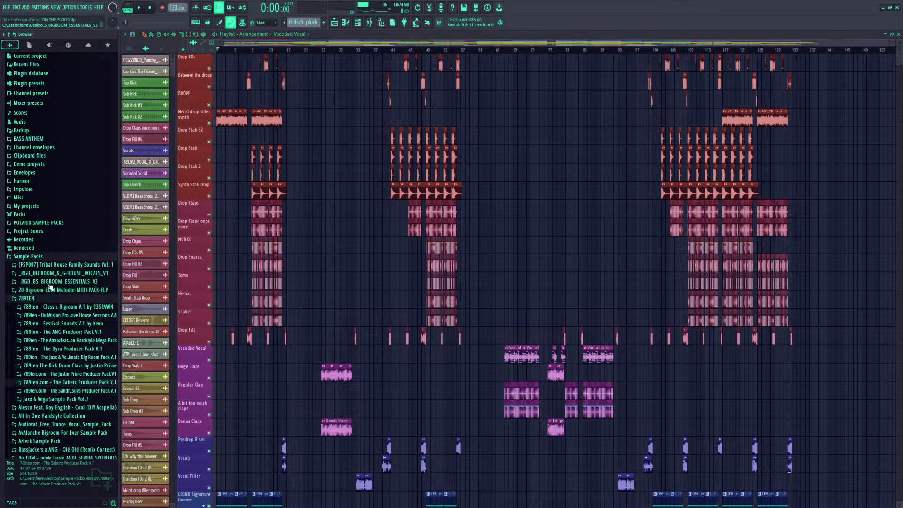
{"action": "left_click", "coordinate": [47, 298]}
{"action": "left_click", "coordinate": [53, 258]}
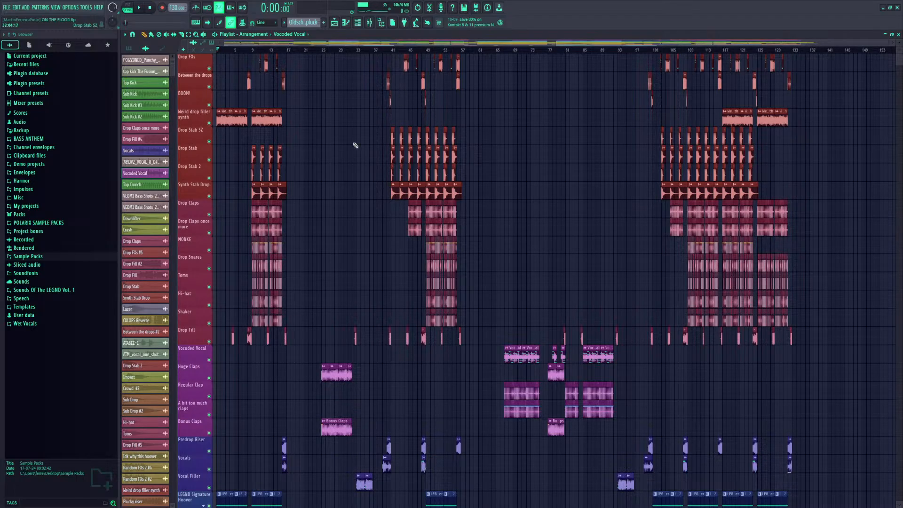
Look over the arrangement, close and reopen the playlist, and save the ON THE FLOOR project
{"action": "scroll", "coordinate": [355, 145], "scroll_direction": "down", "scroll_amount": 5}
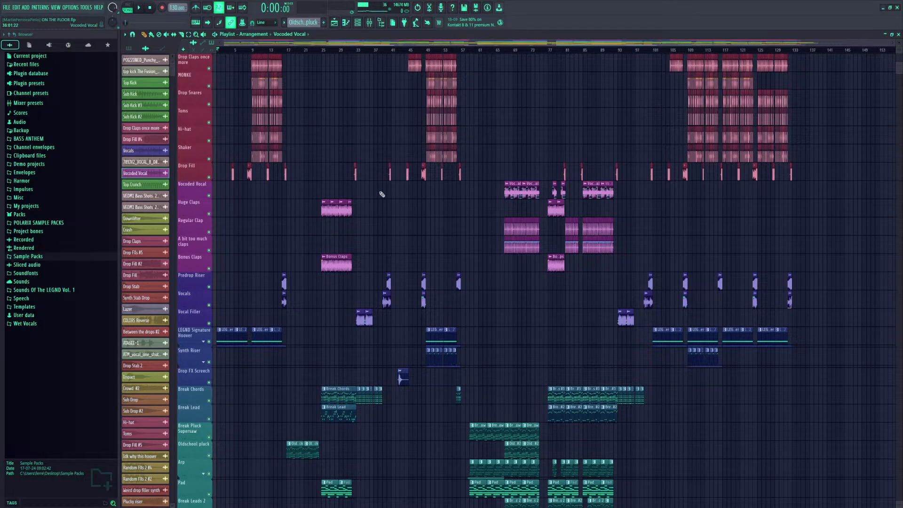
{"action": "scroll", "coordinate": [382, 195], "scroll_direction": "up", "scroll_amount": 5}
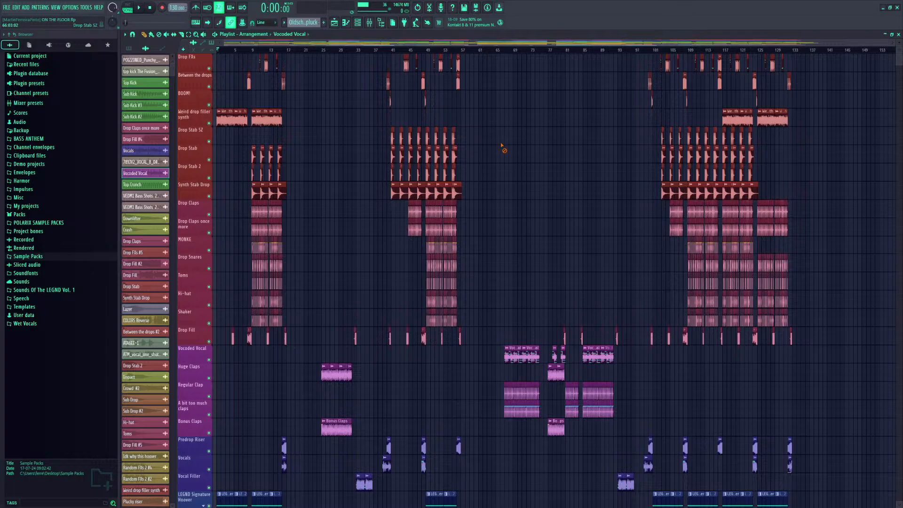
{"action": "left_click", "coordinate": [898, 35]}
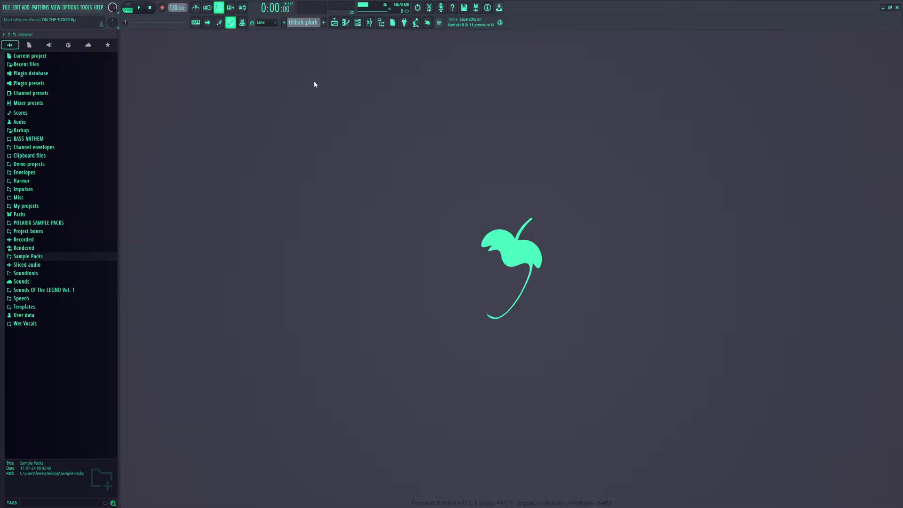
{"action": "left_click", "coordinate": [335, 23]}
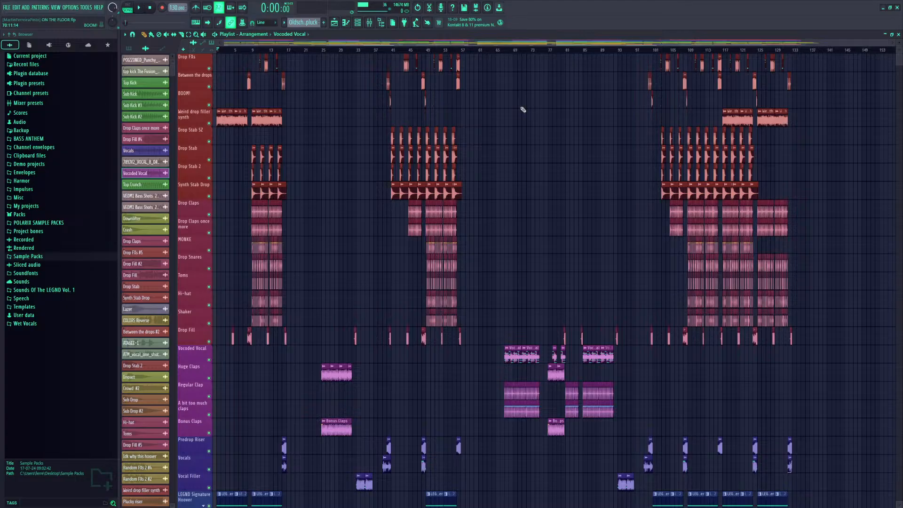
{"action": "key", "text": "ctrl+s"}
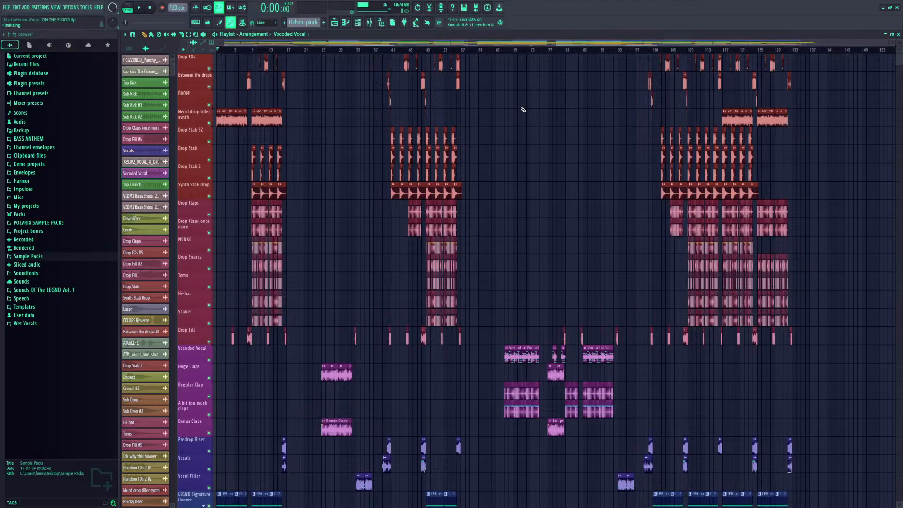